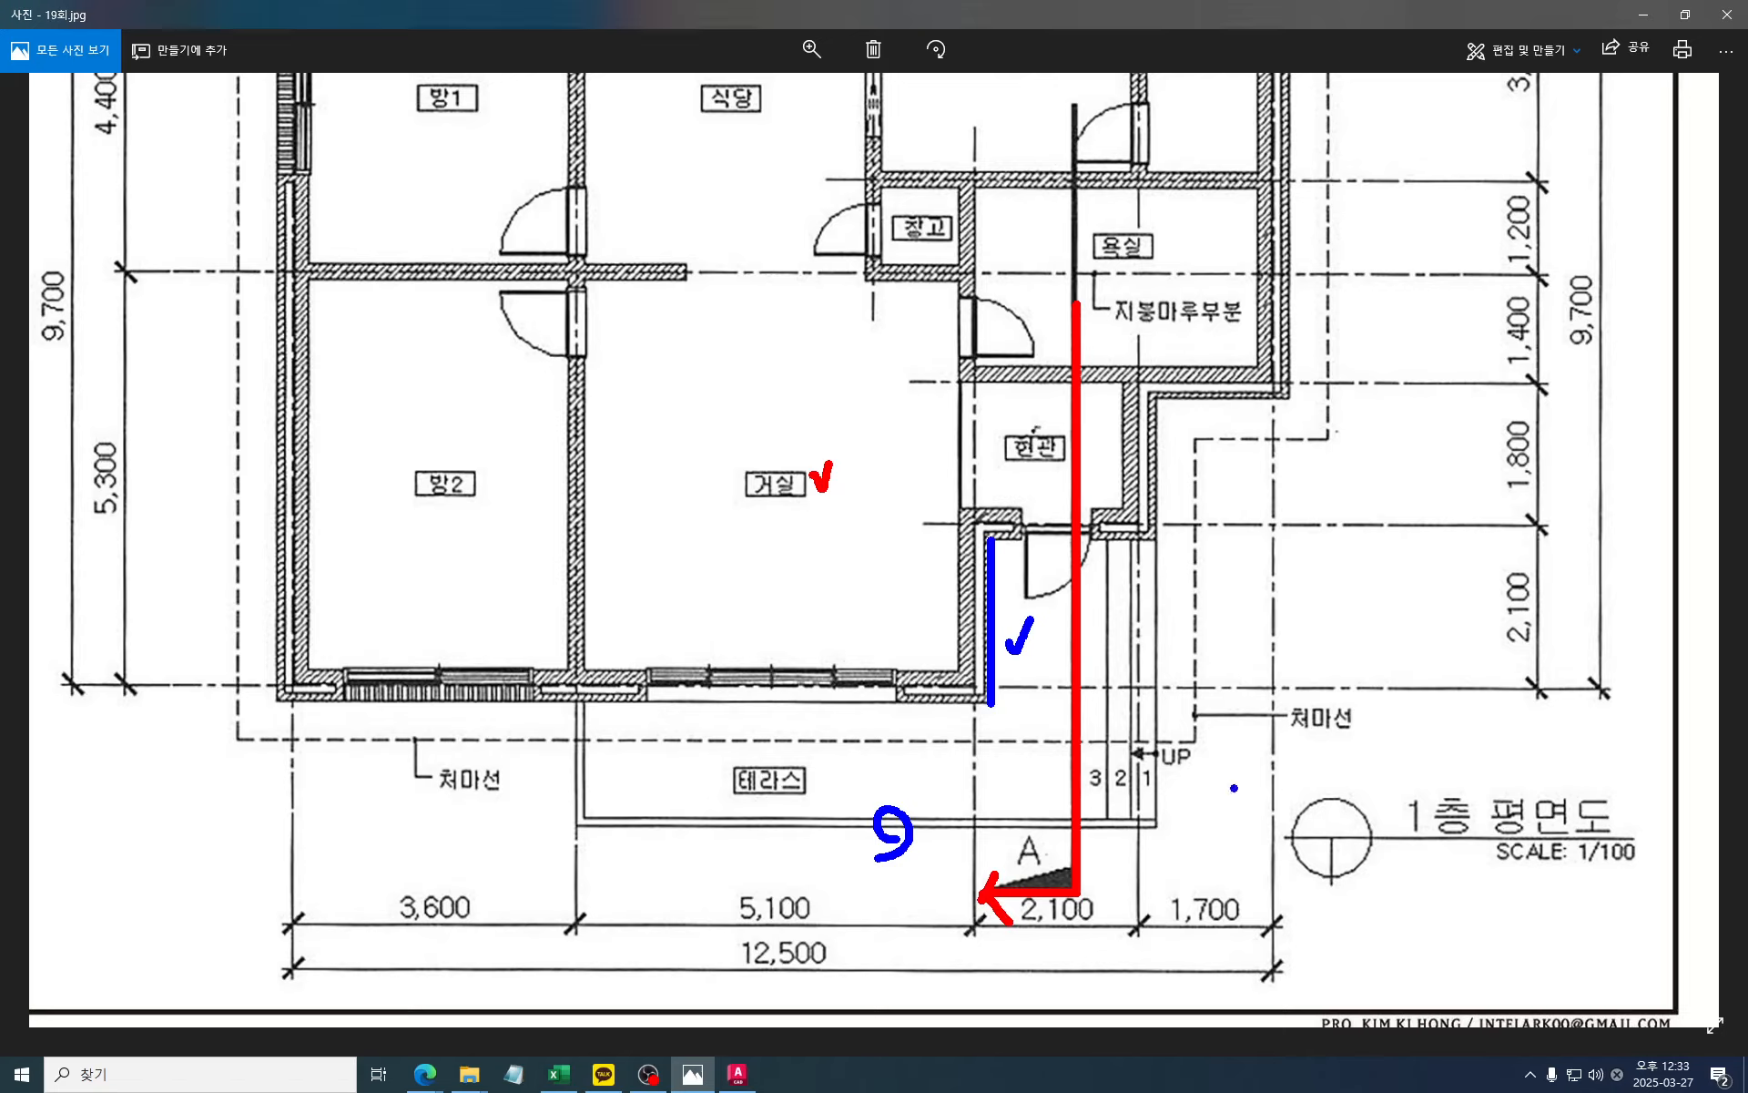
Show the floor plan image beside the section drawing and examine the wall corner near the entrance at section line A
{"action": "key", "text": "Escape"}
{"action": "scroll", "coordinate": [1267, 434], "scroll_direction": "down", "scroll_amount": 2}
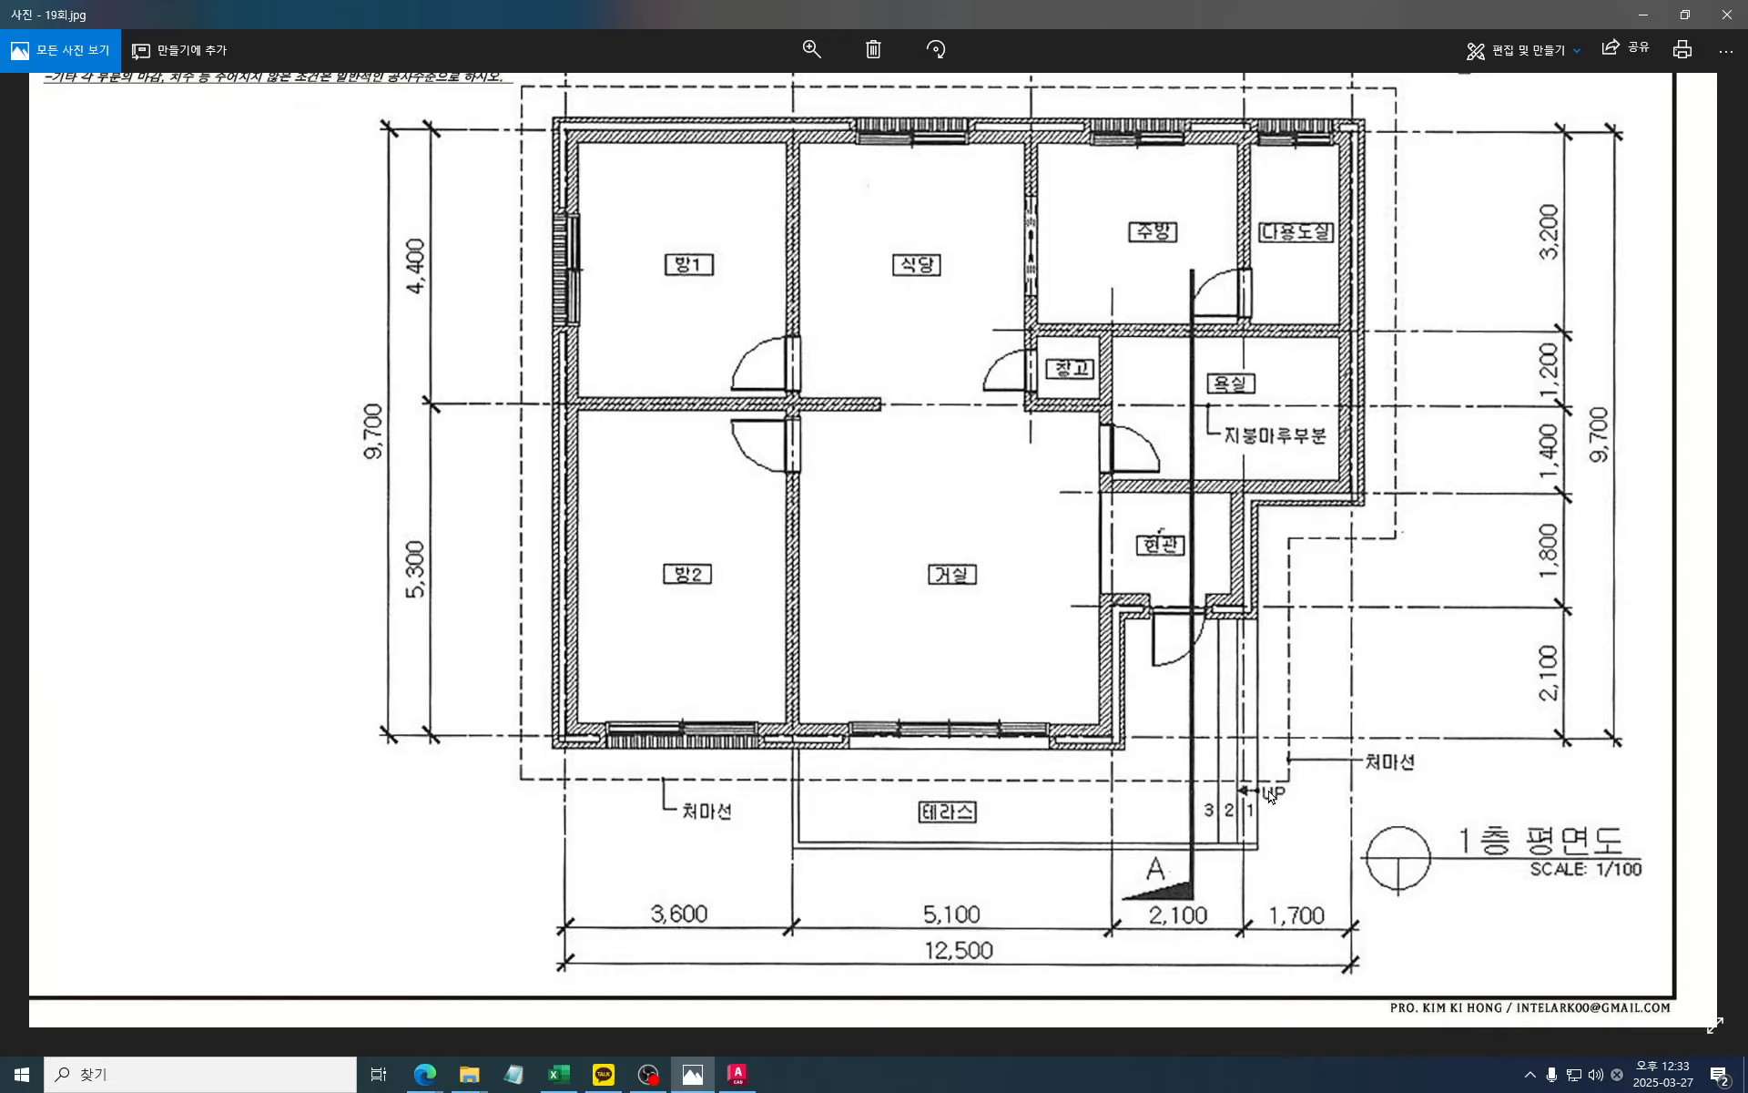
{"action": "scroll", "coordinate": [1267, 791], "scroll_direction": "up", "scroll_amount": 1}
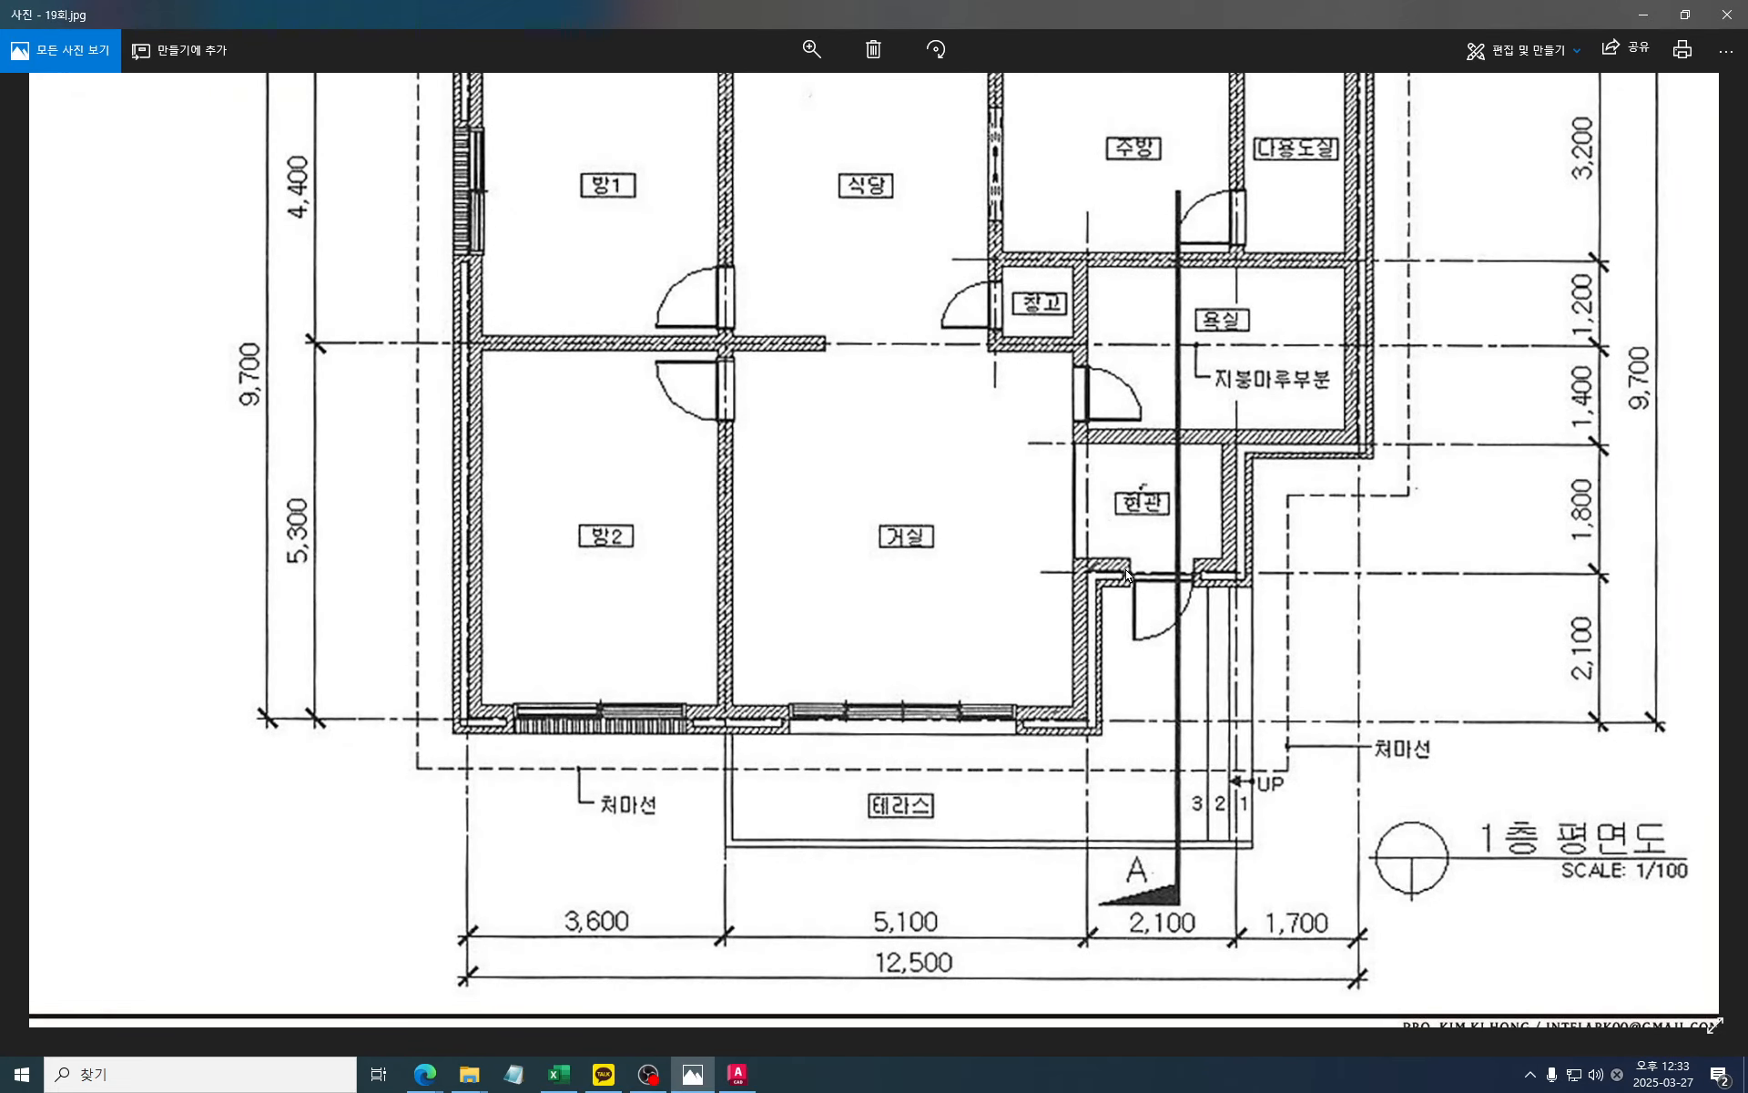
{"action": "left_click", "coordinate": [1681, 22]}
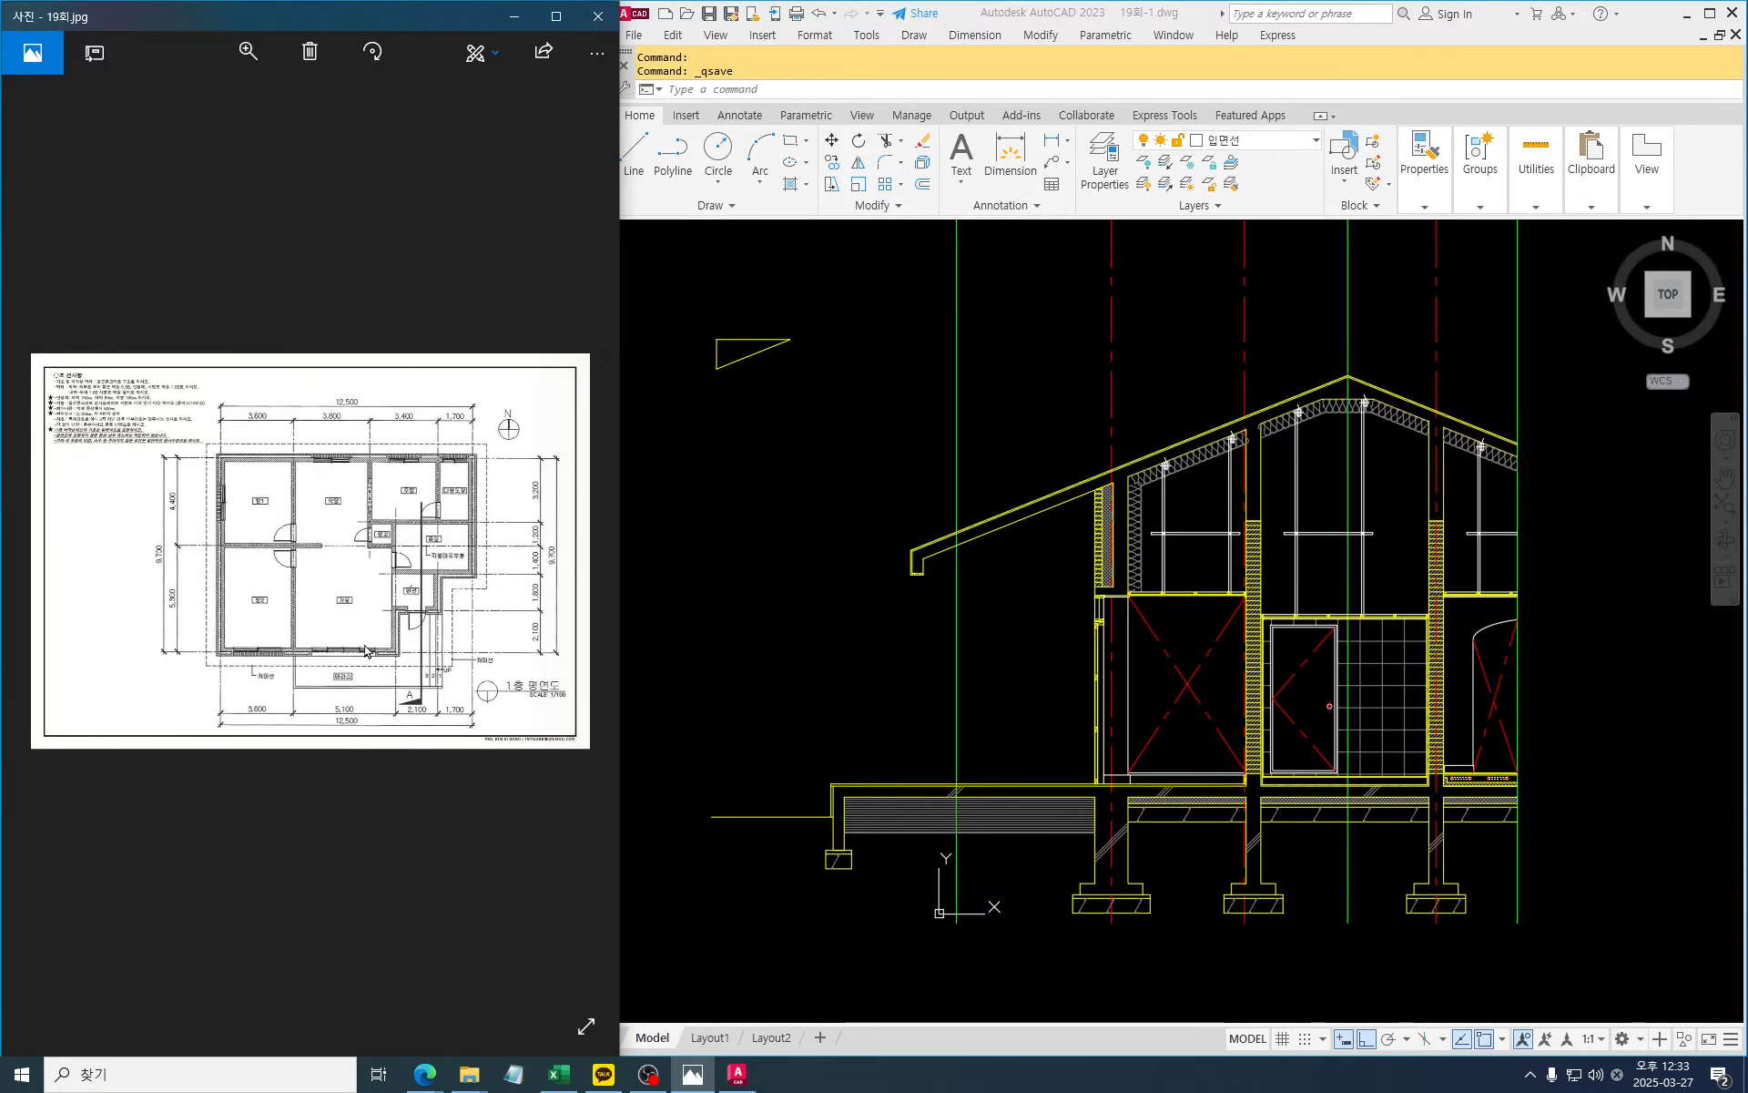
{"action": "scroll", "coordinate": [365, 651], "scroll_direction": "up", "scroll_amount": 6}
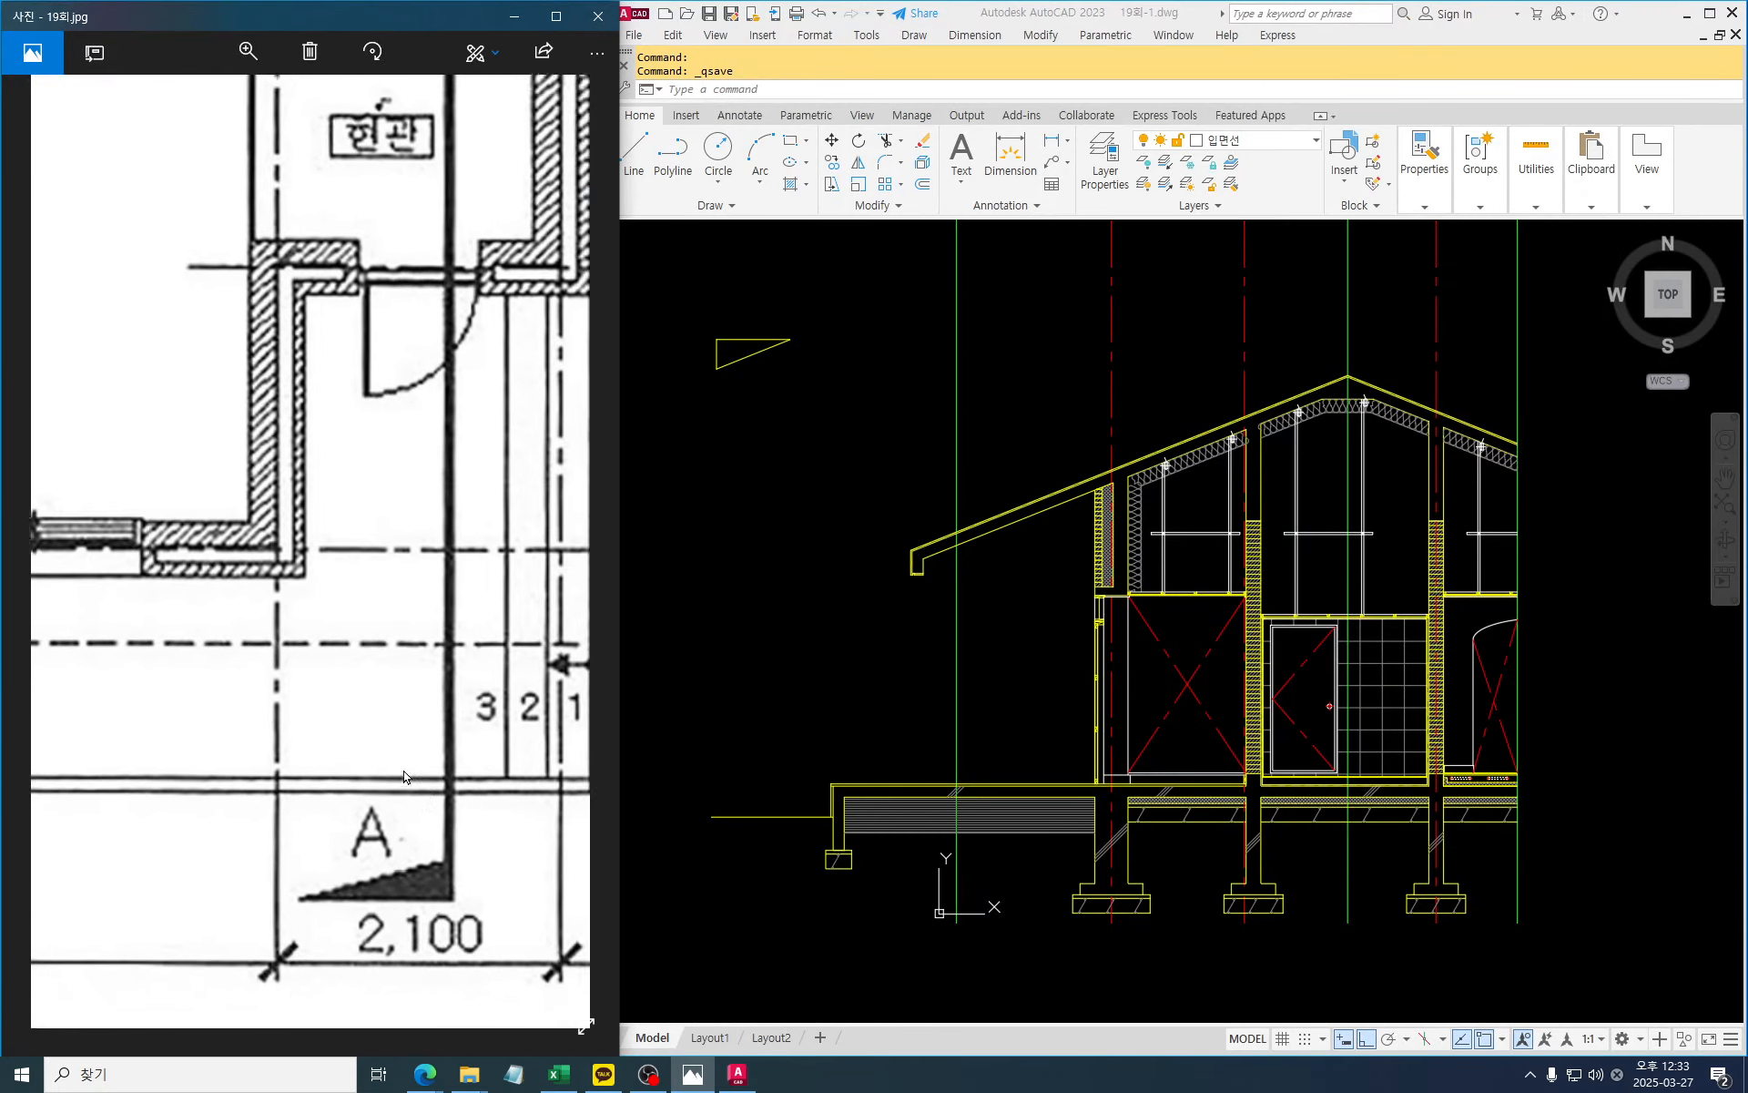
{"action": "left_click_drag", "start_coordinate": [404, 772], "coordinate": [392, 761]}
{"action": "key", "text": "ctrl+2"}
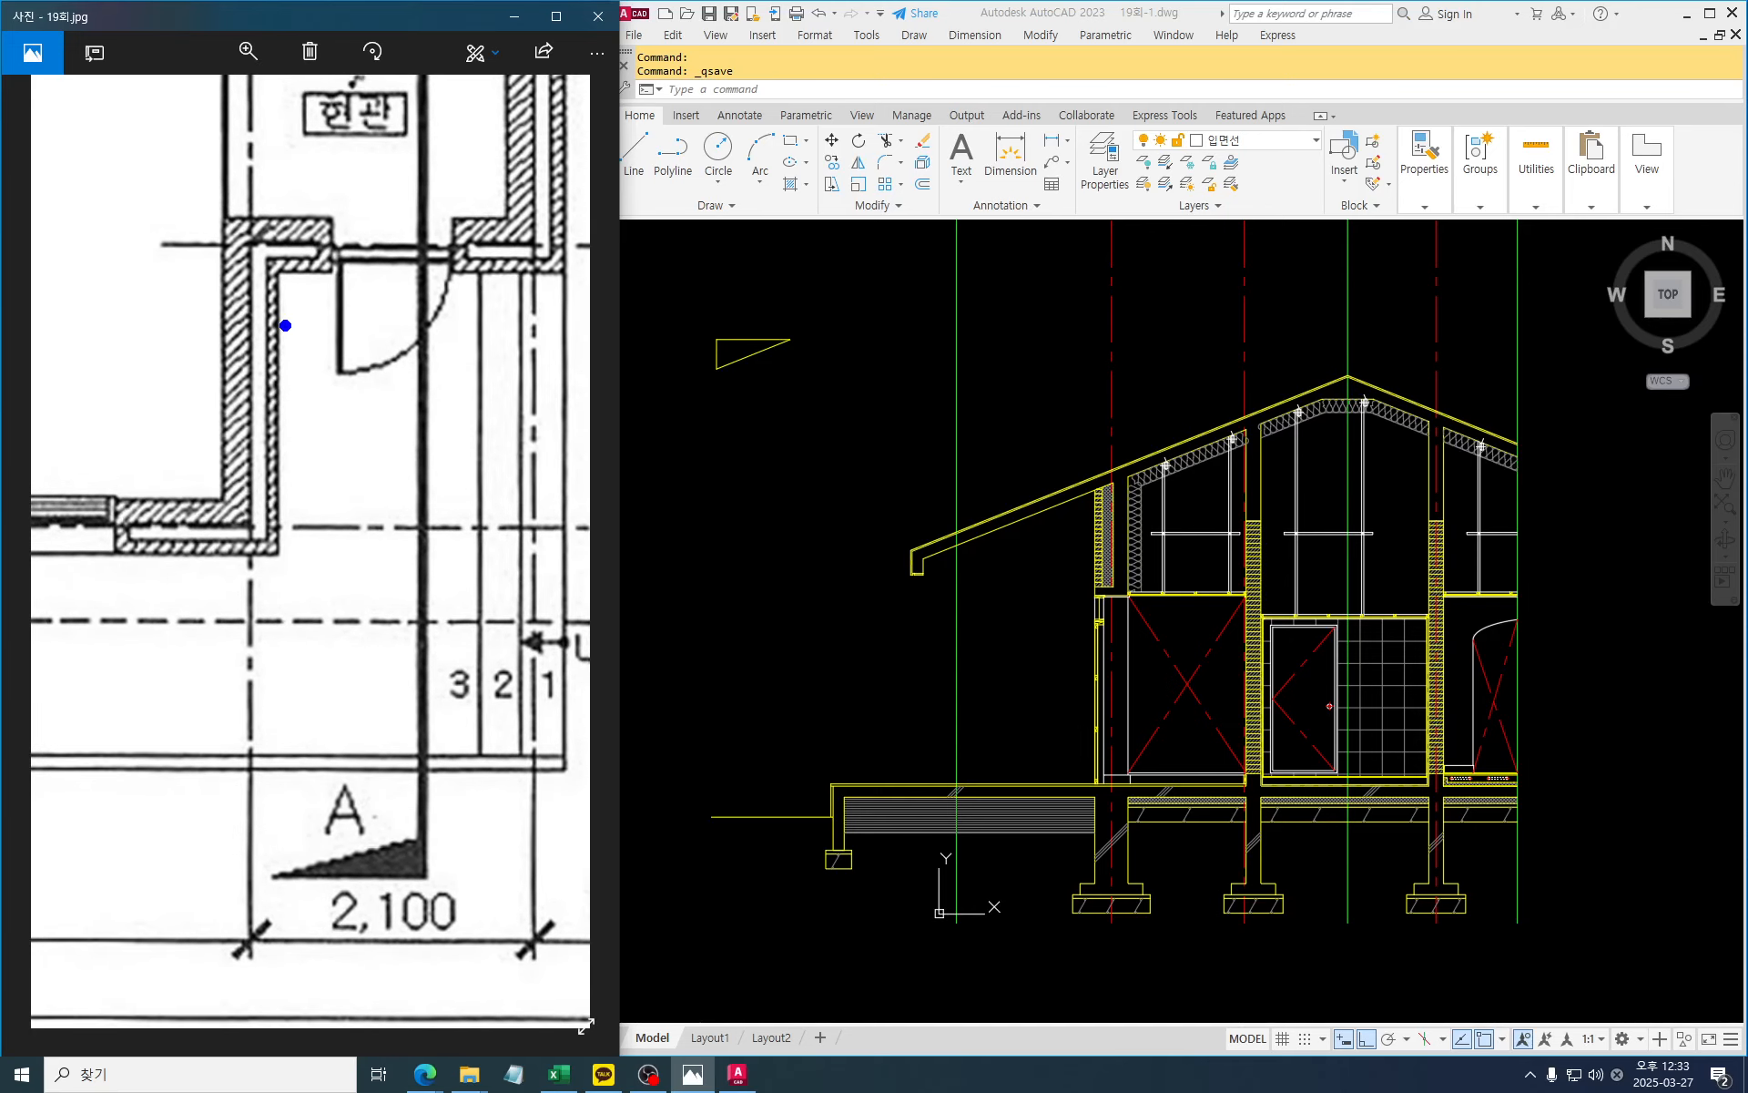
{"action": "left_click_drag", "start_coordinate": [286, 419], "coordinate": [283, 562]}
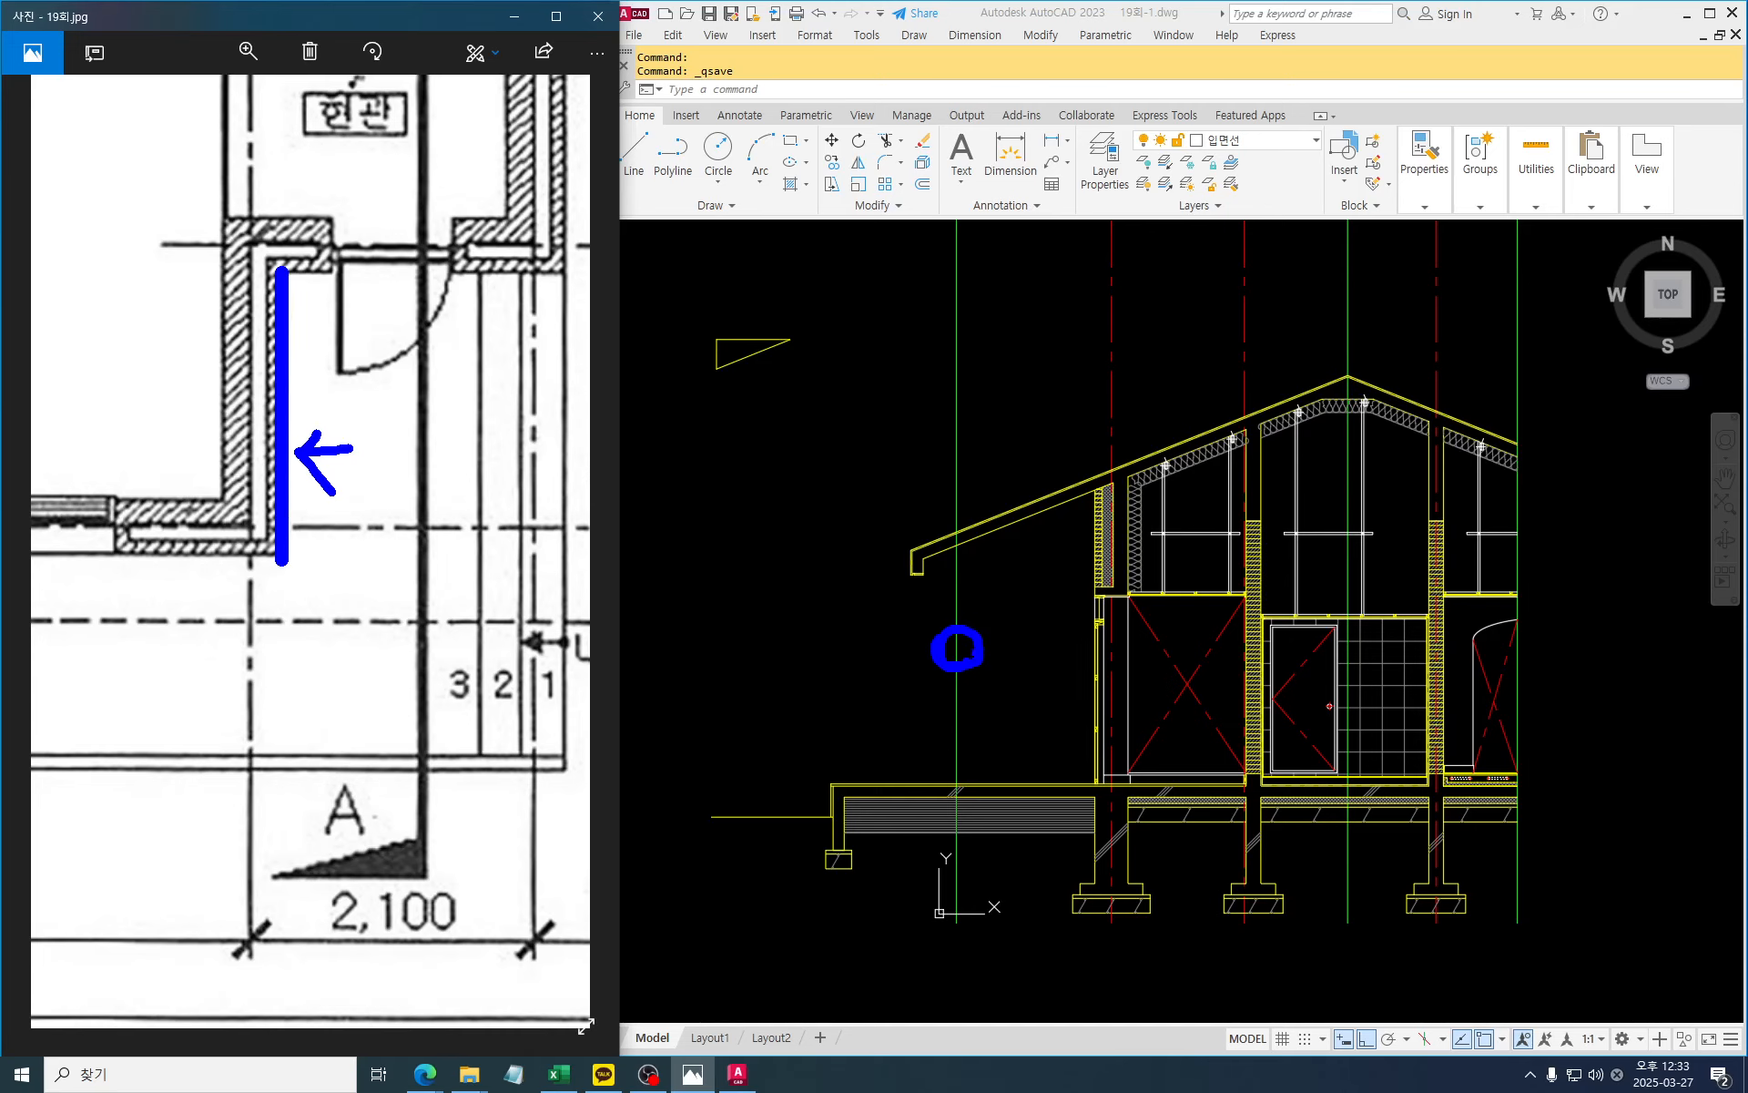
{"action": "key", "text": "Escape"}
In AutoCAD, move the leftmost vertical green guide line, which crosses the terrace and eave, to the 입면선 layer
{"action": "left_click", "coordinate": [969, 717]}
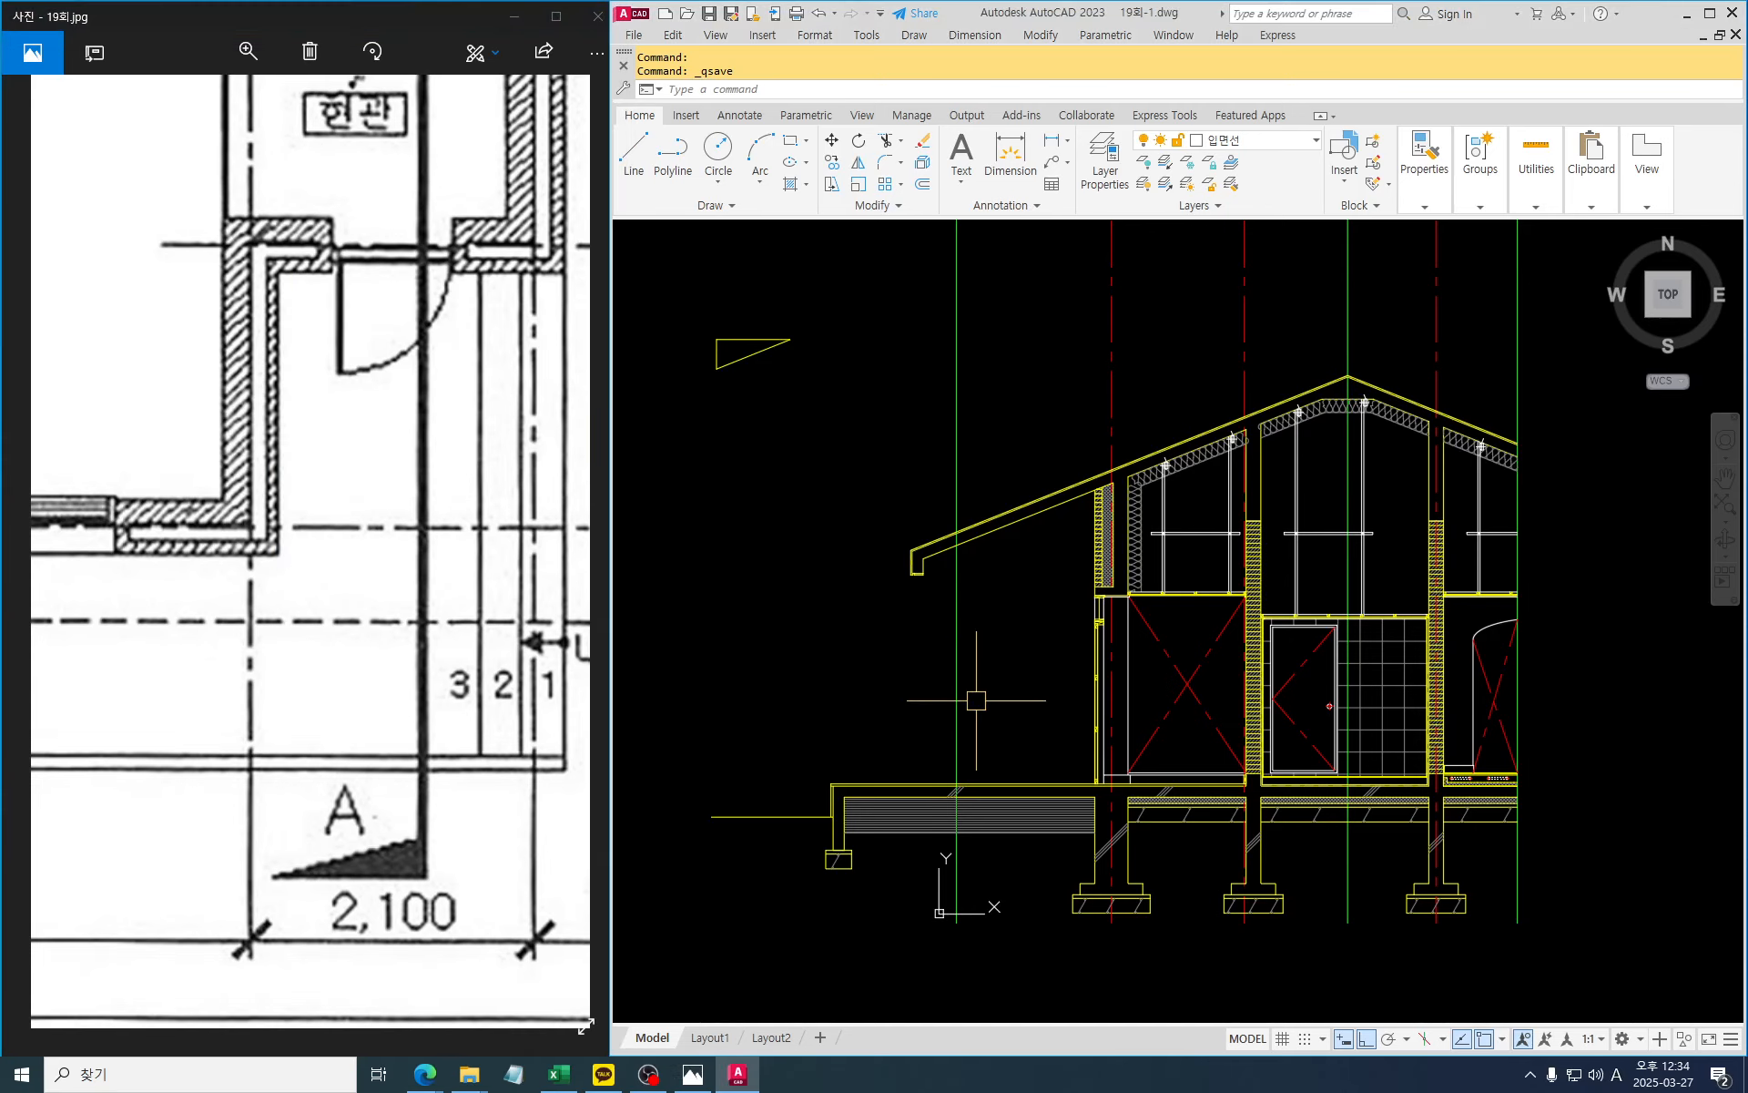
{"action": "scroll", "coordinate": [968, 702], "scroll_direction": "up", "scroll_amount": 5}
{"action": "left_click", "coordinate": [1018, 227]}
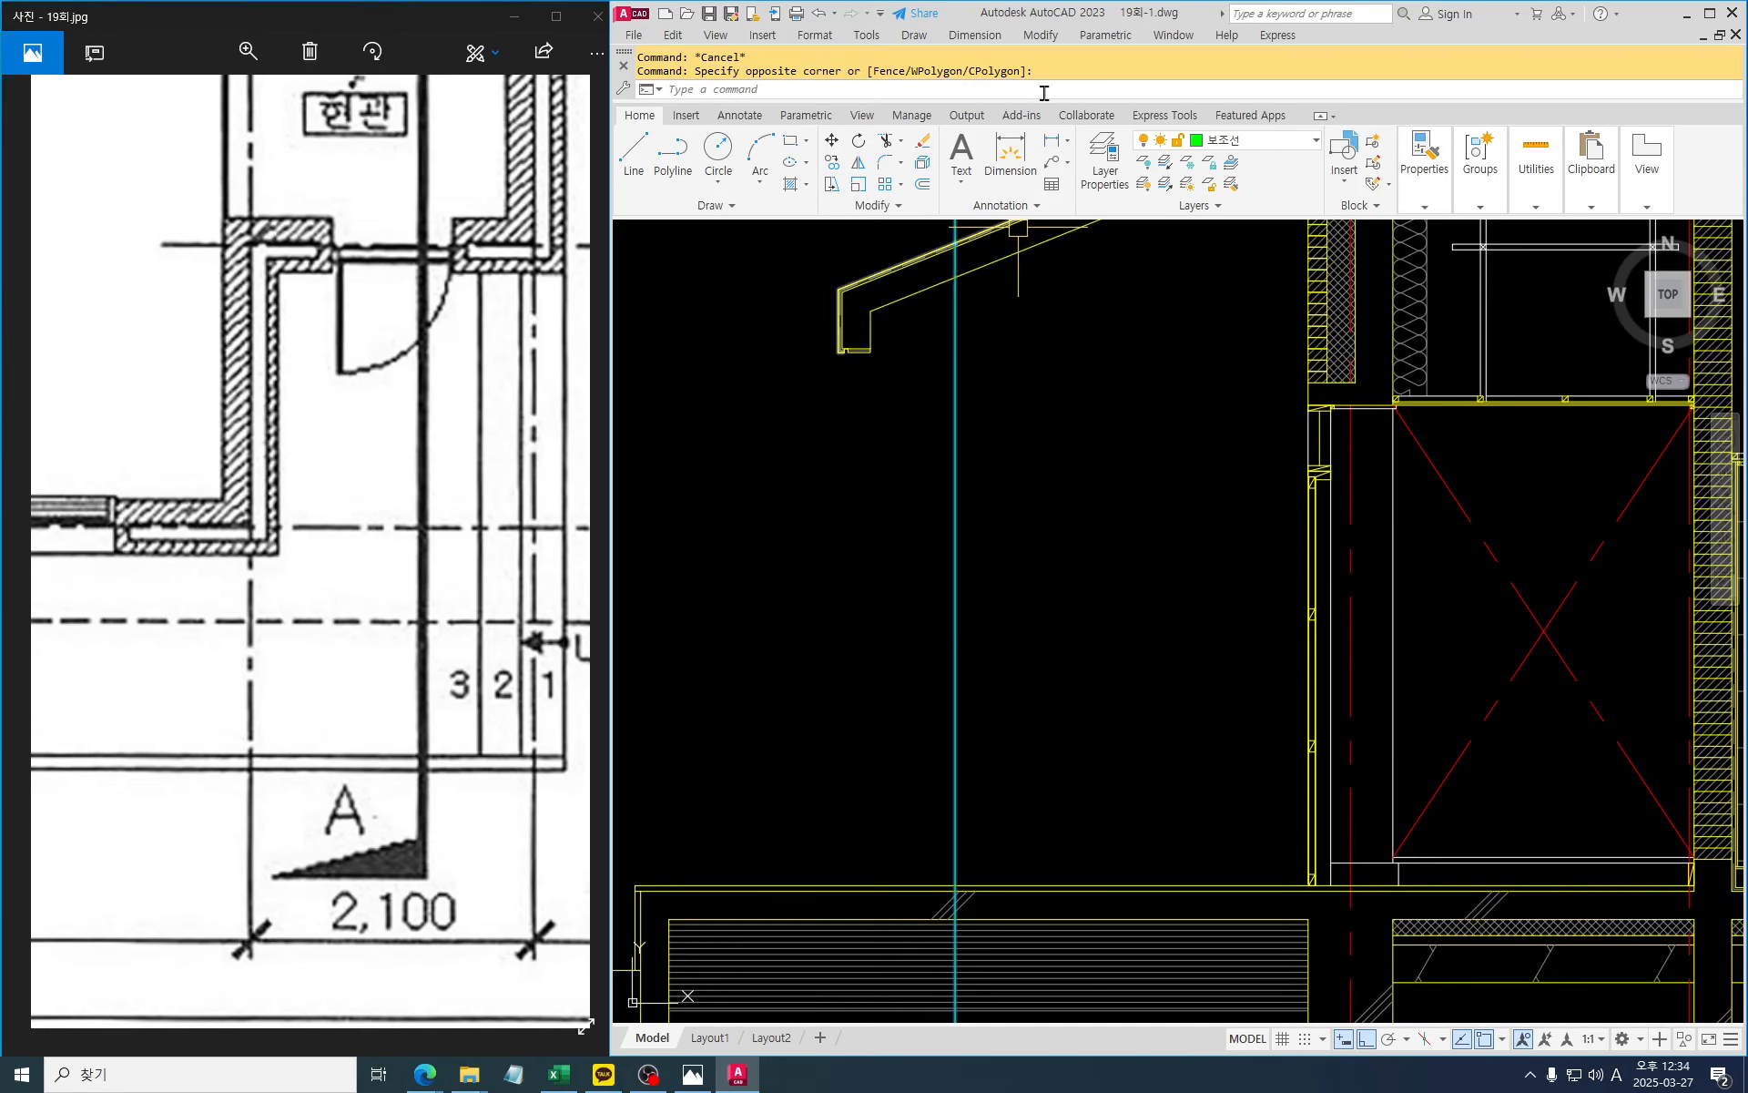
{"action": "left_click", "coordinate": [1242, 149]}
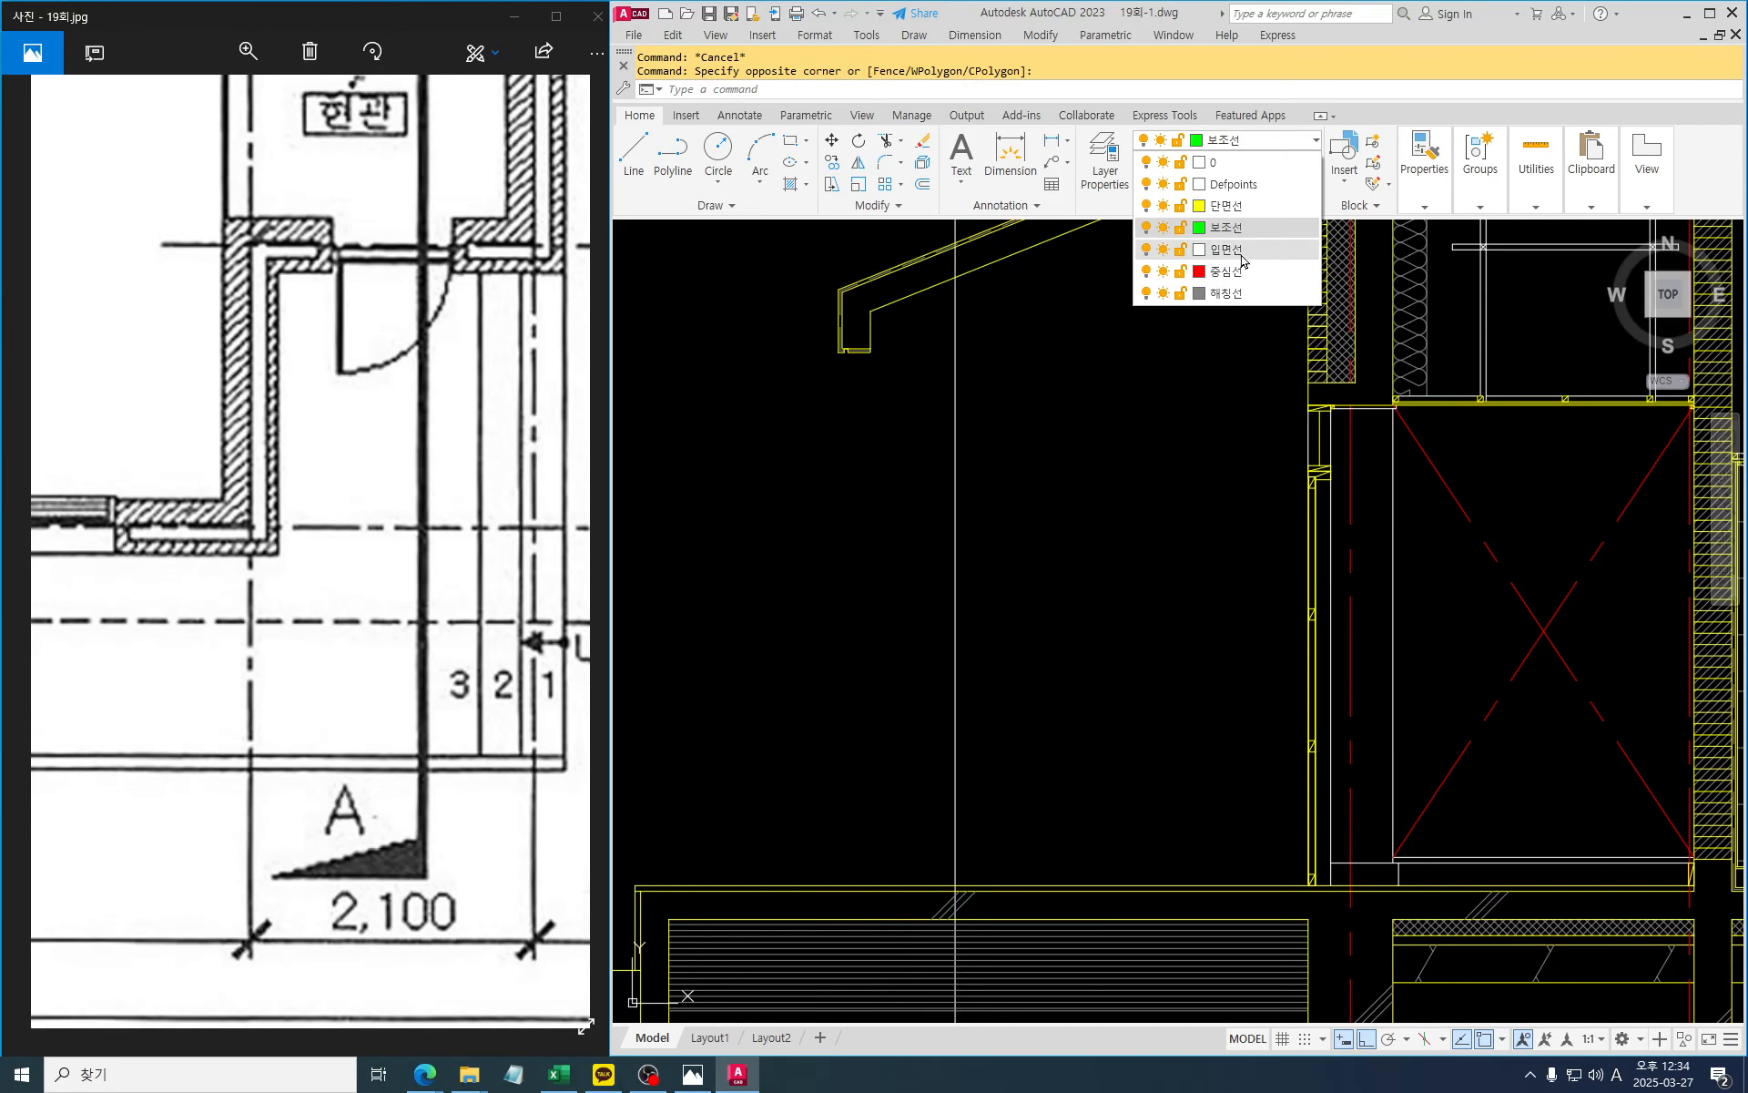
{"action": "left_click", "coordinate": [1242, 248]}
{"action": "middle_click_drag", "start_coordinate": [1157, 664], "coordinate": [1206, 428]}
{"action": "key", "text": "Escape"}
{"action": "key", "text": "Escape"}
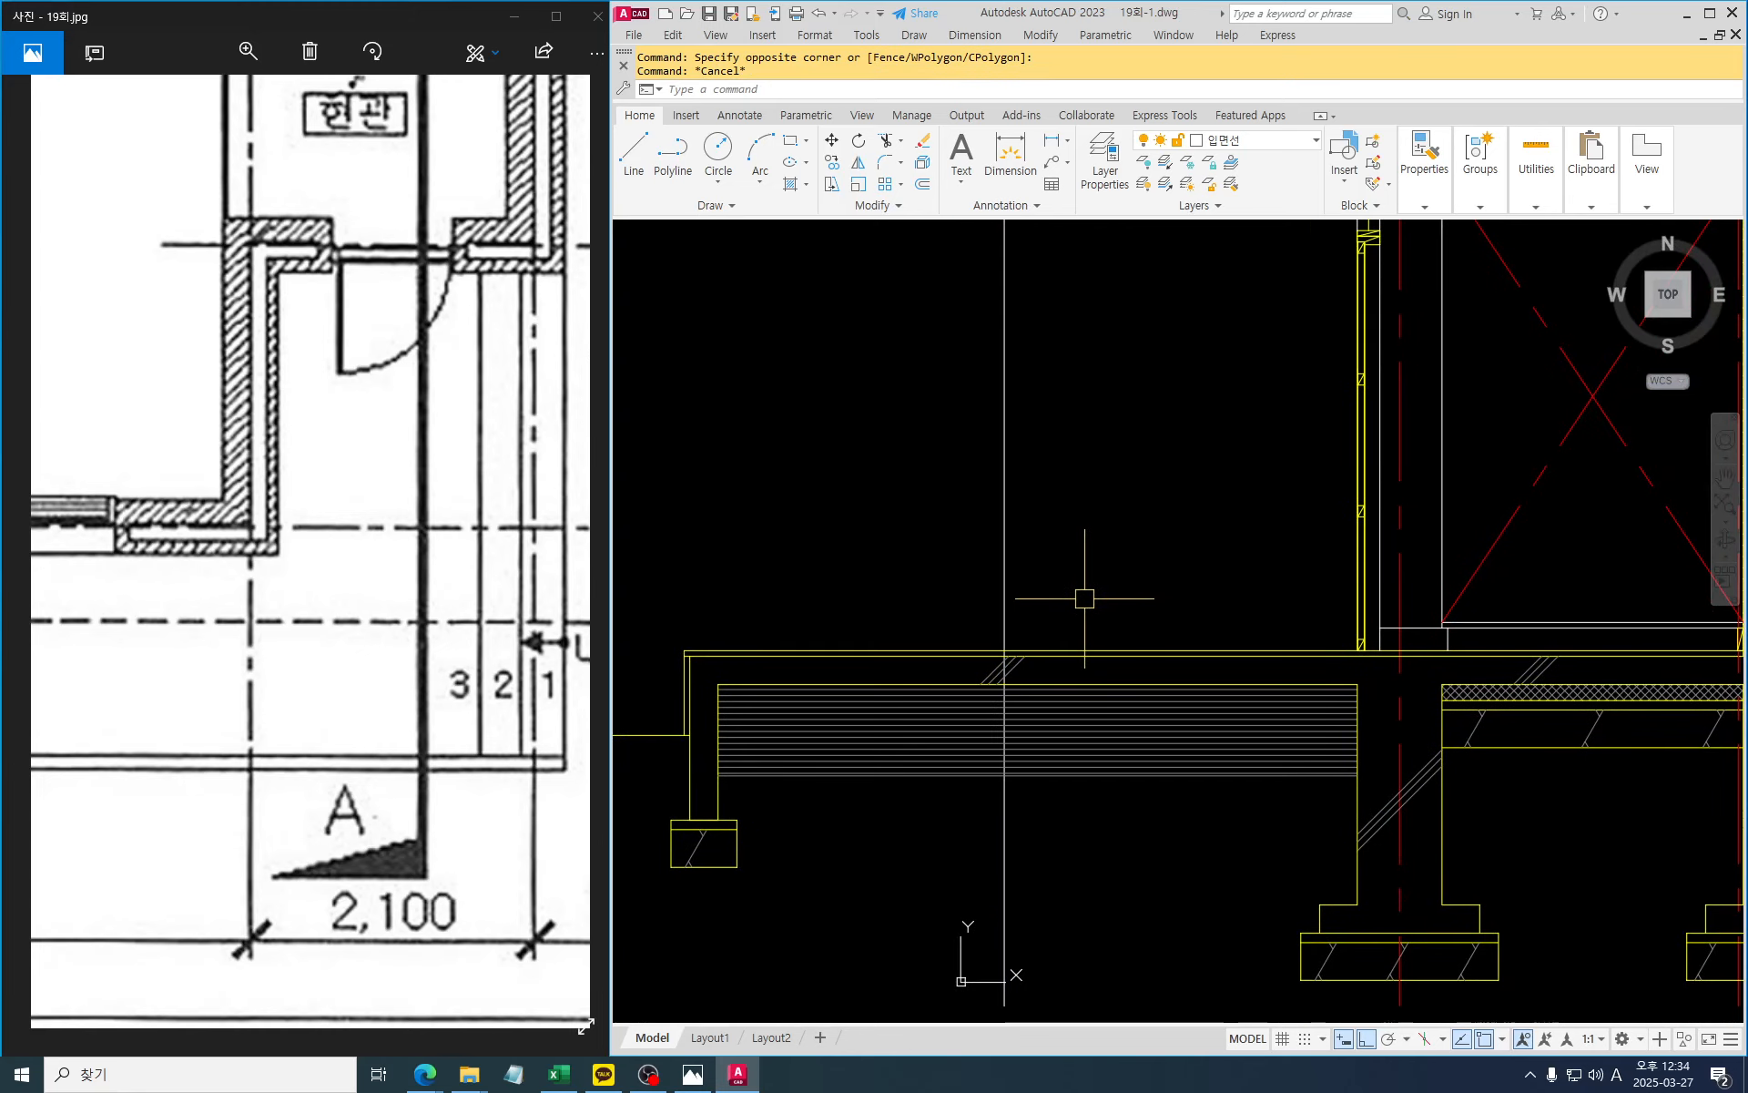
Trim the part of the vertical elevation line below the terrace slab's top edge
{"action": "type", "text": "tr"}
{"action": "key", "text": "Return"}
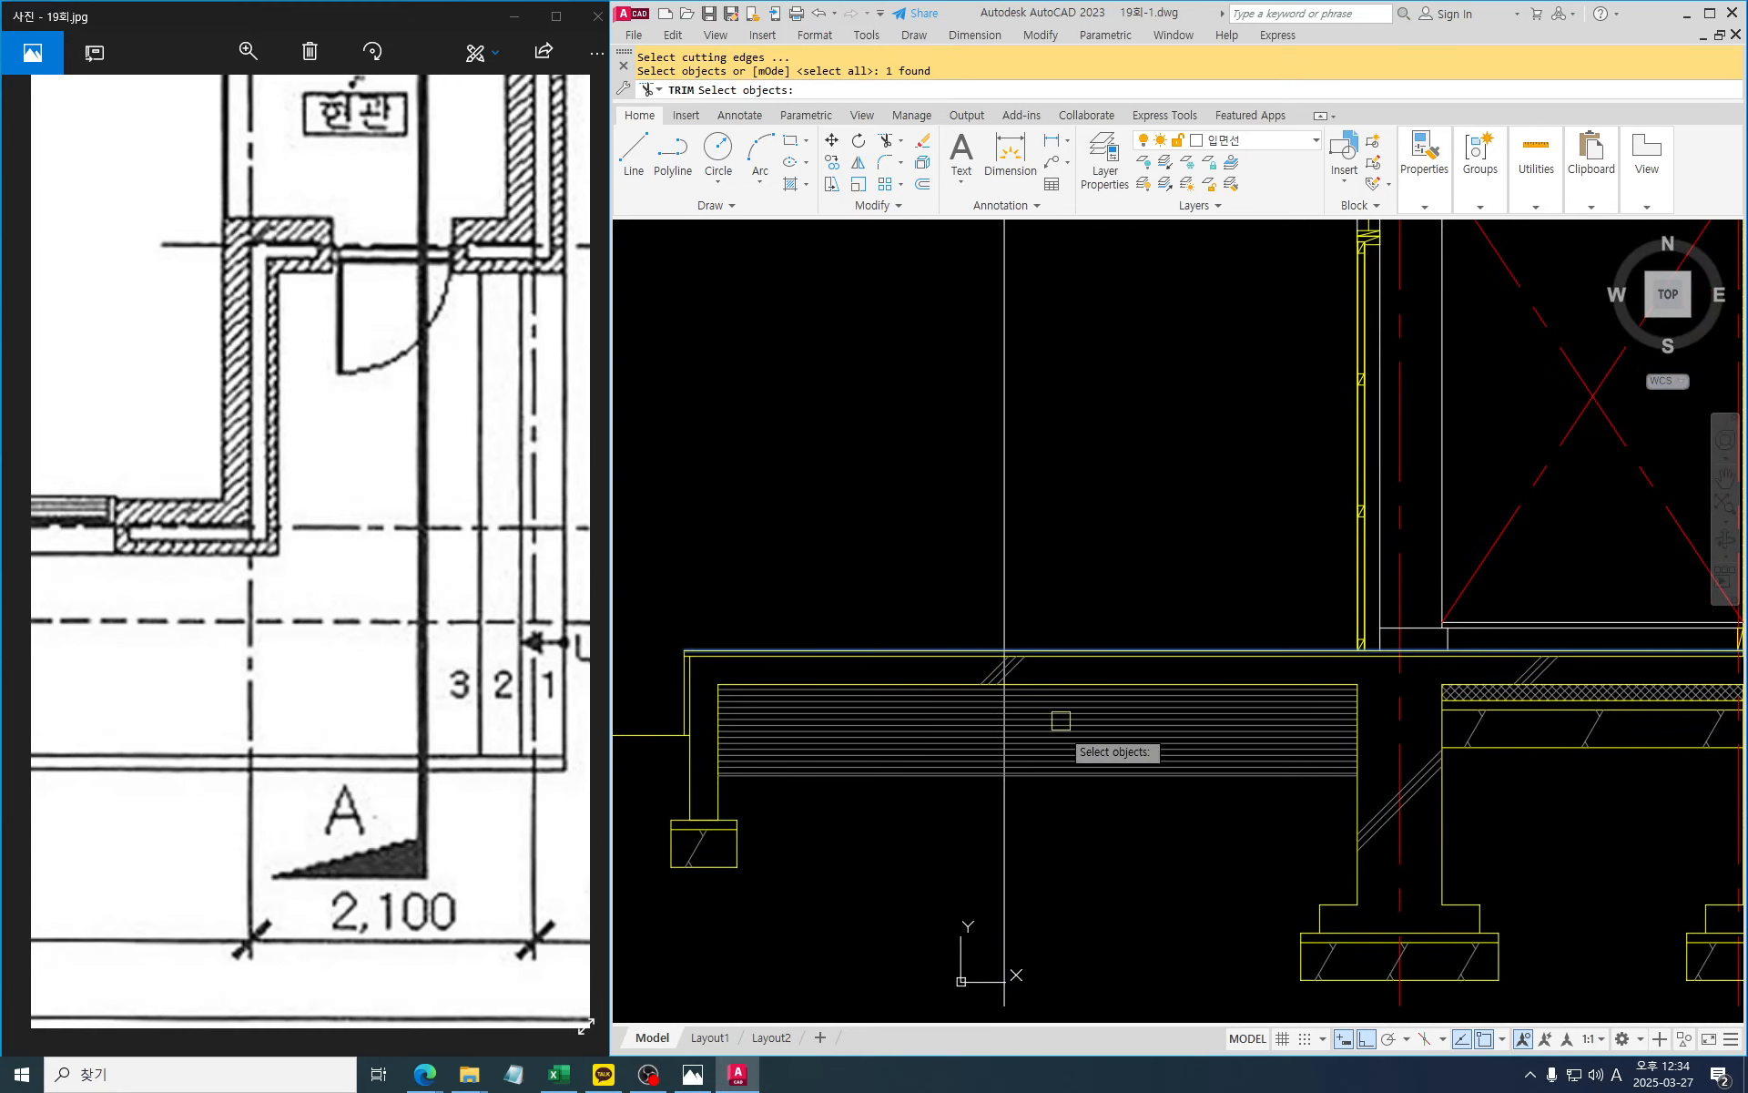
{"action": "left_click", "coordinate": [1038, 863]}
{"action": "left_click", "coordinate": [987, 876]}
{"action": "key", "text": "Escape"}
{"action": "key", "text": "Escape"}
Trim the upper part of the vertical elevation line back to the underside of the sloping eave
{"action": "middle_click_drag", "start_coordinate": [1117, 306], "coordinate": [1123, 530]}
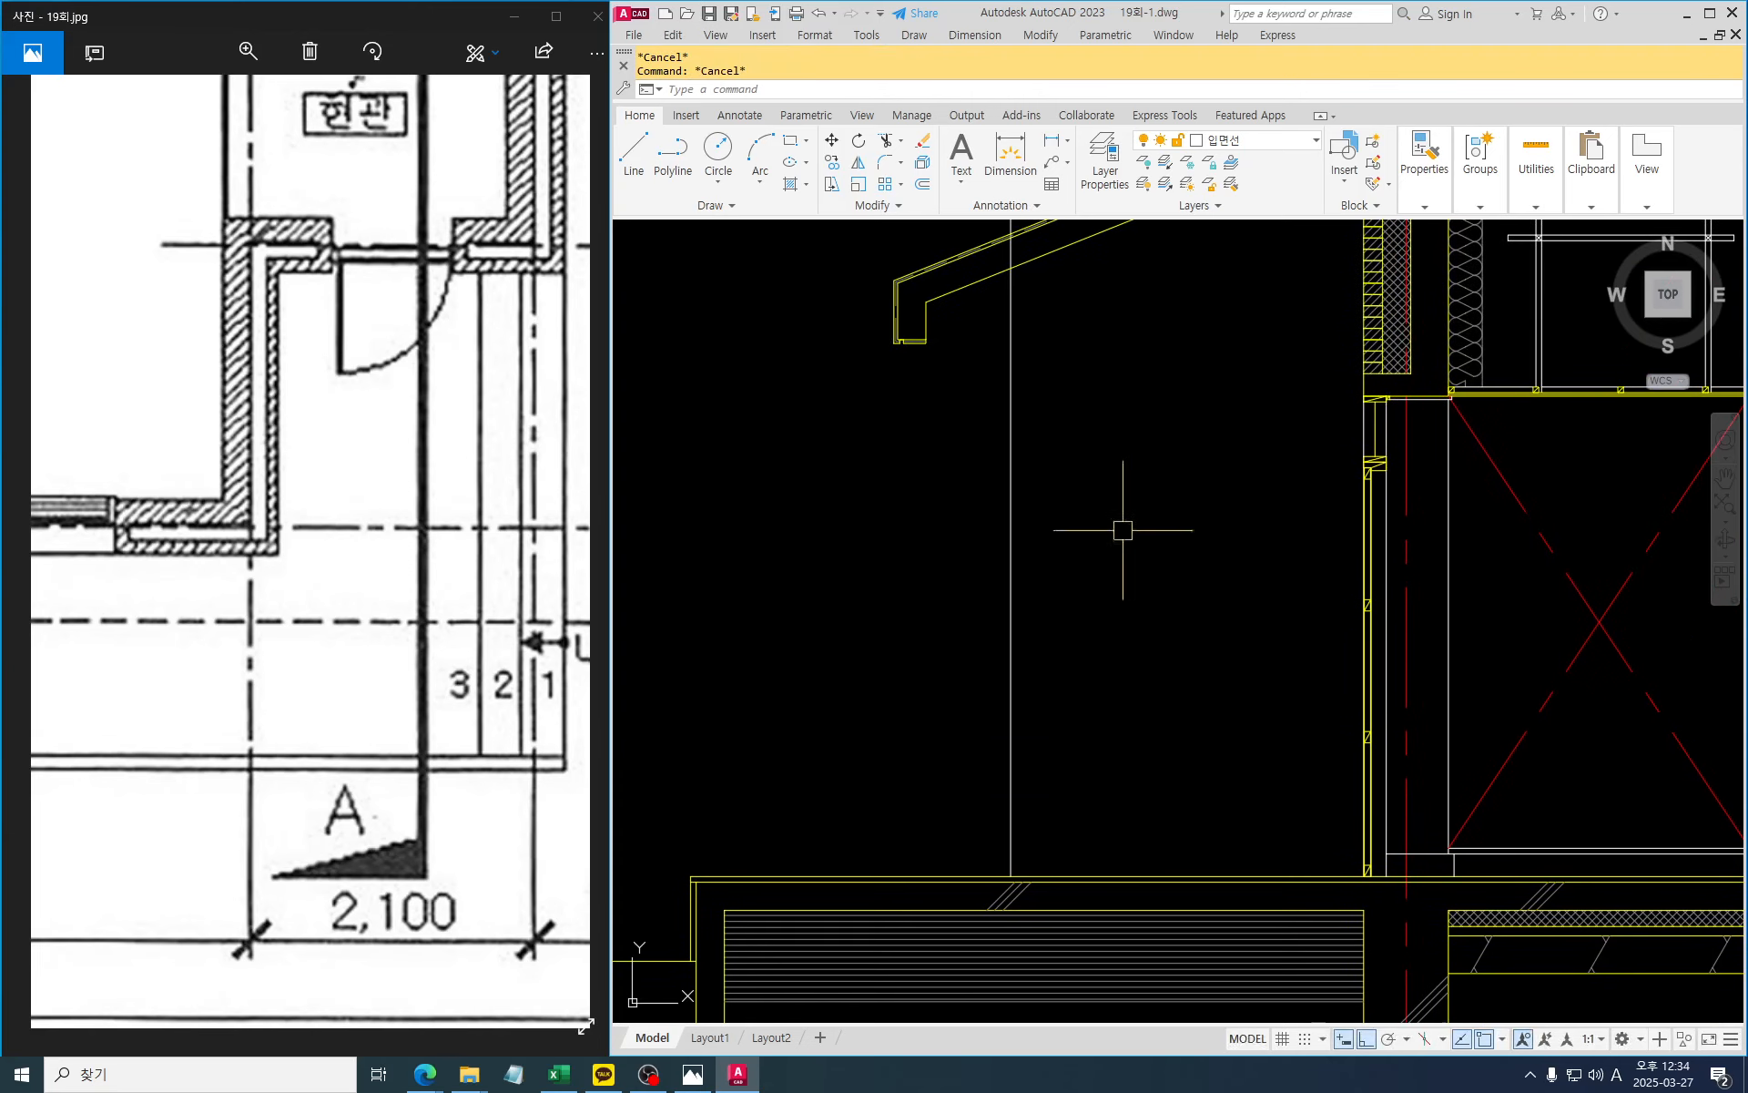
{"action": "mouse_move", "coordinate": [1112, 426]}
{"action": "middle_mouse_down"}
{"action": "mouse_move", "coordinate": [1113, 498]}
{"action": "mouse_move", "coordinate": [1148, 470]}
{"action": "middle_mouse_up"}
{"action": "key", "text": "Return"}
{"action": "left_click", "coordinate": [1012, 273]}
{"action": "key", "text": "Escape"}
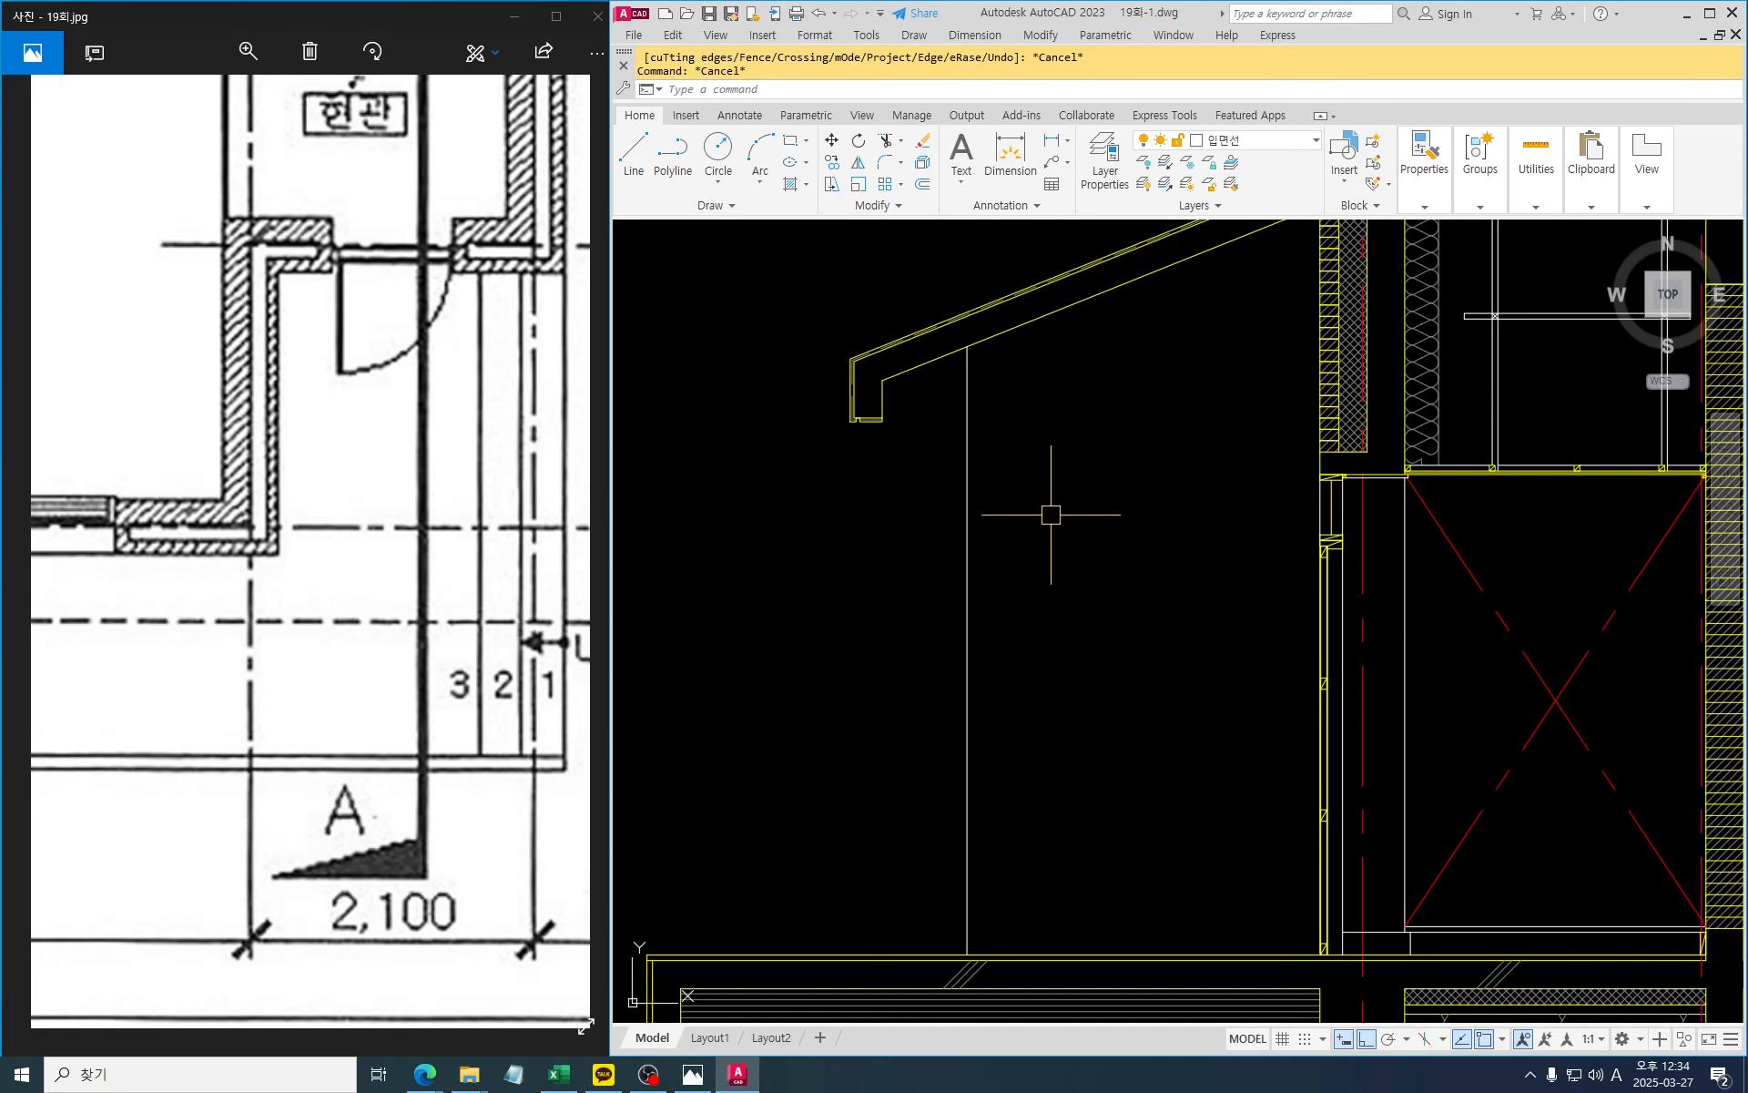
{"action": "middle_click_drag", "start_coordinate": [1051, 514], "coordinate": [963, 537]}
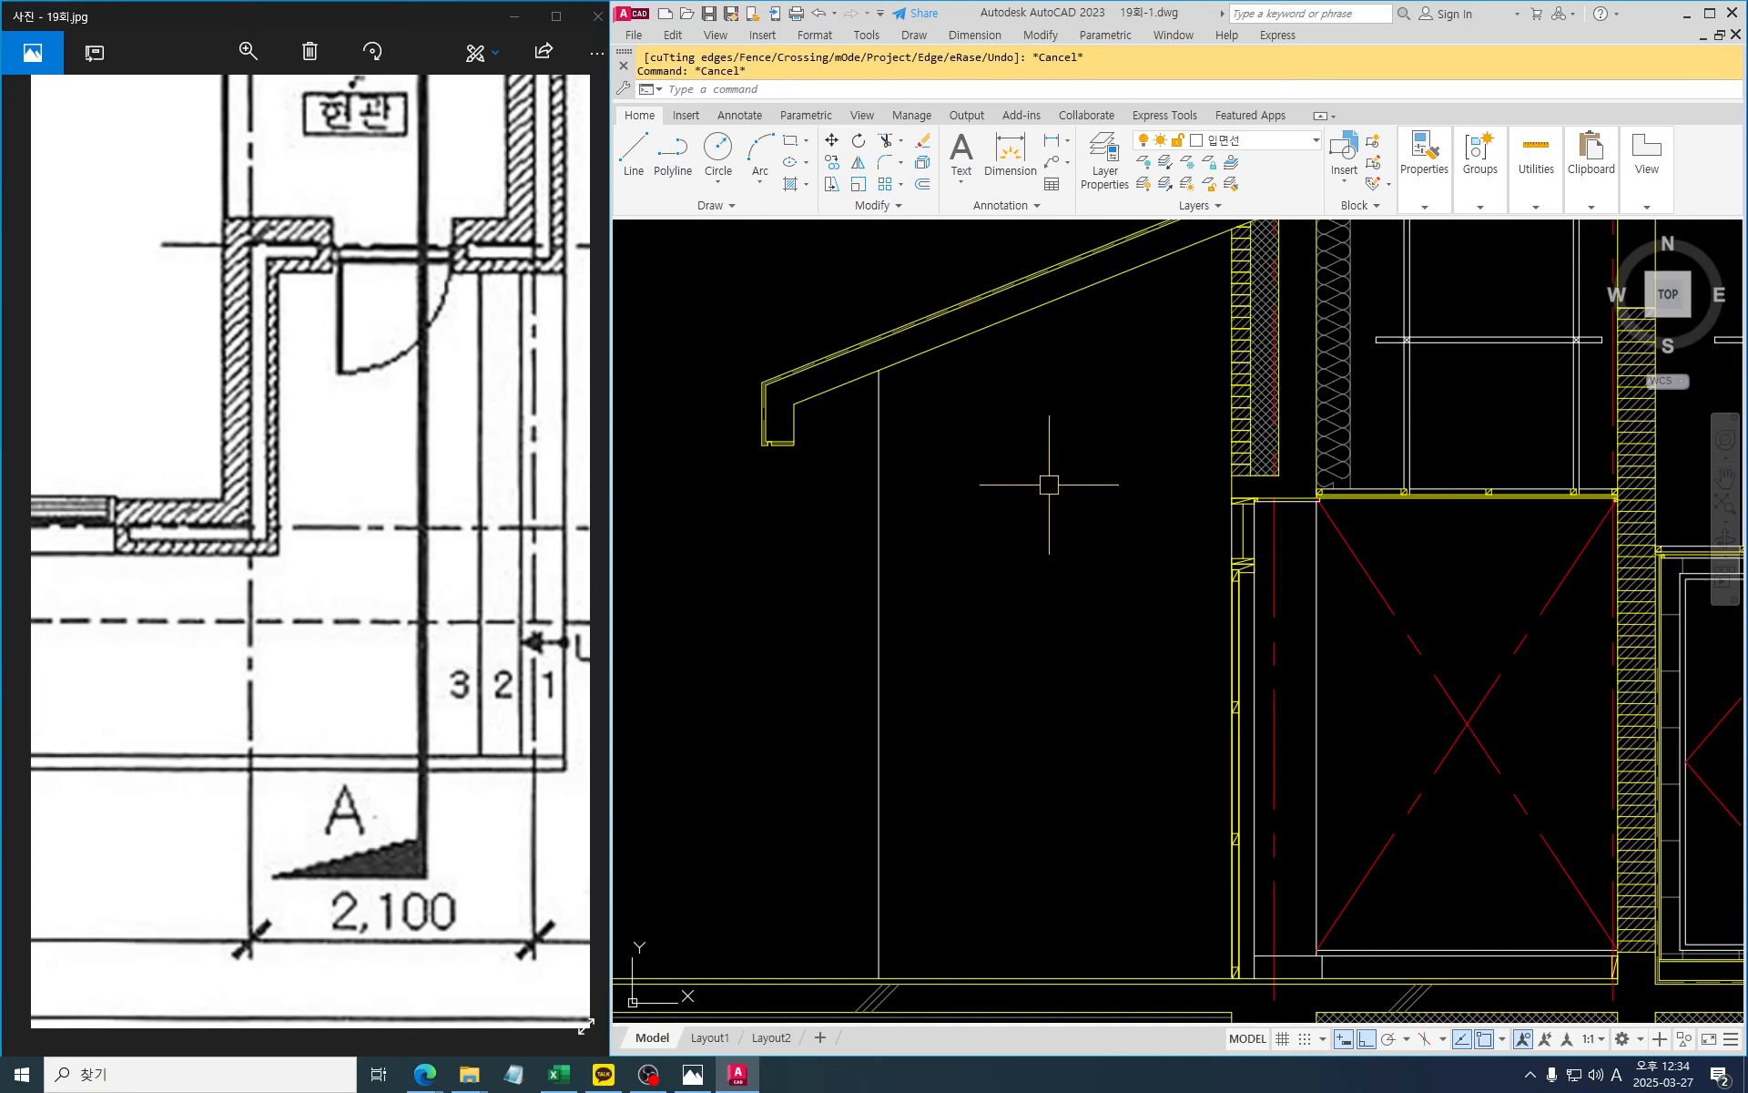
{"action": "key", "text": "Escape"}
{"action": "type", "text": "co"}
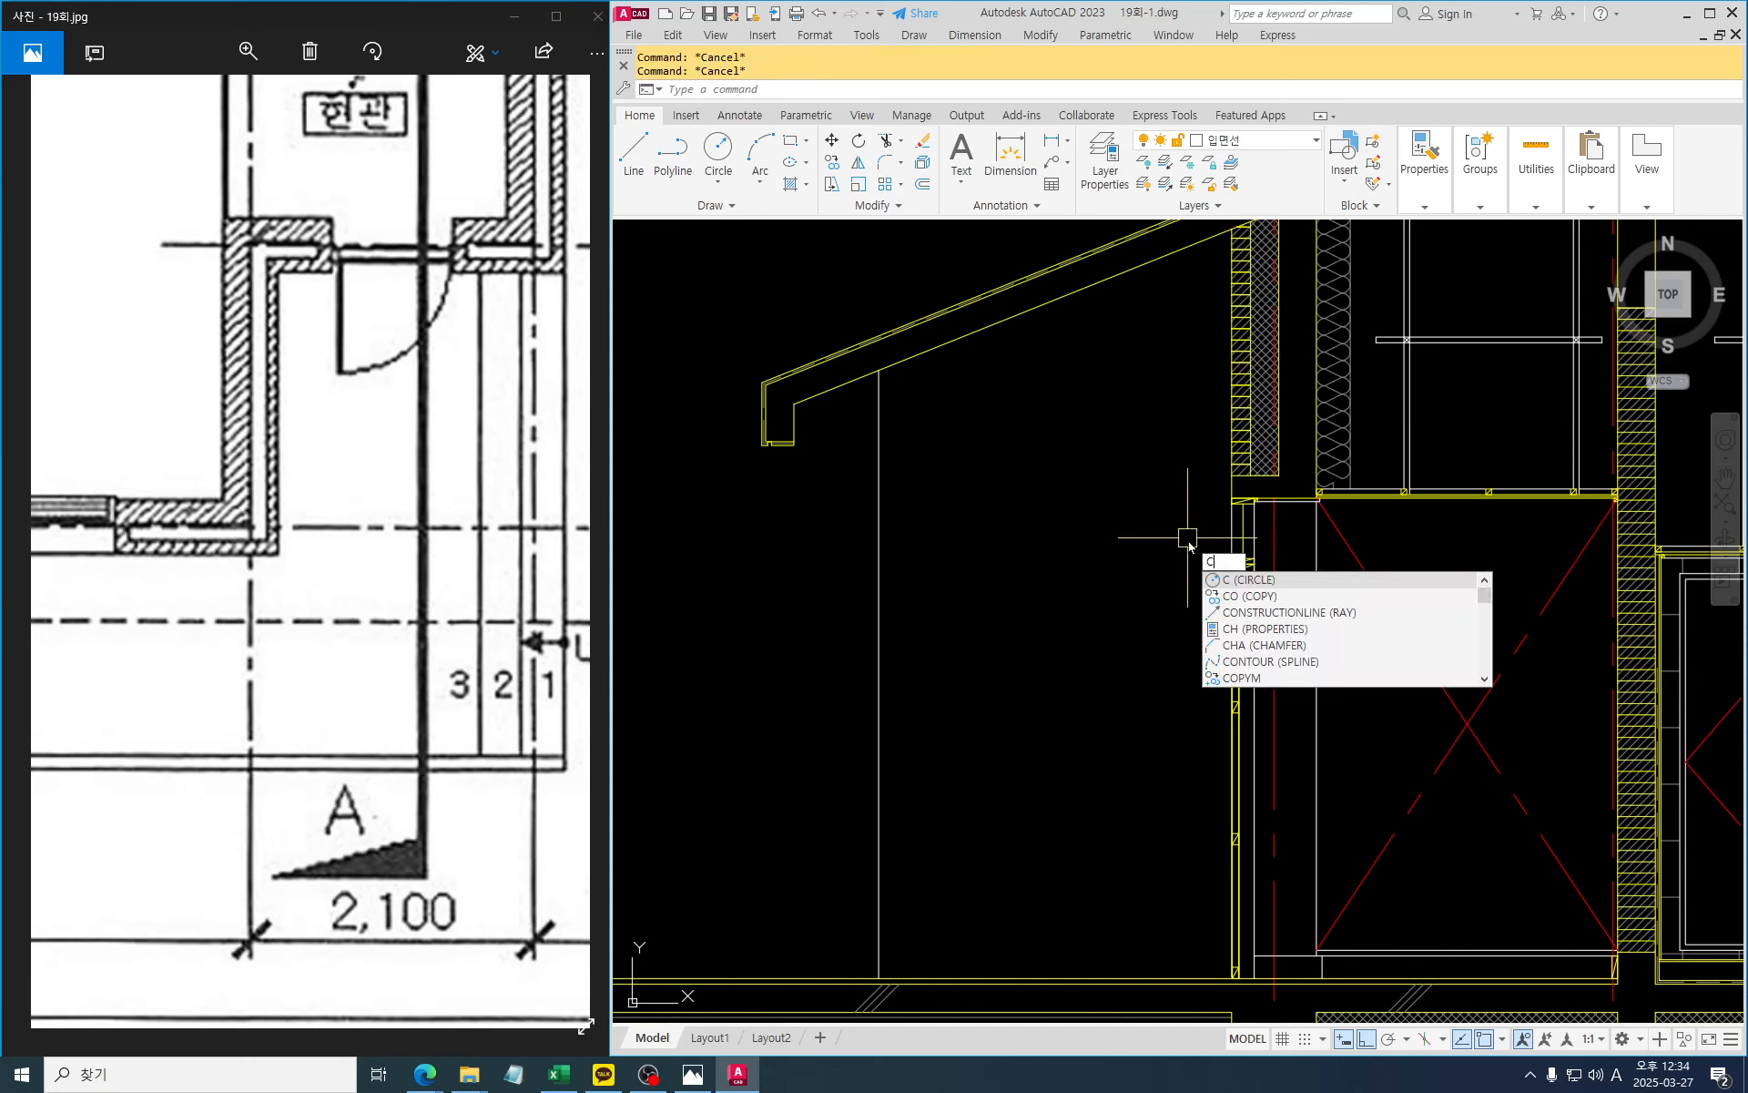
{"action": "key", "text": "Return"}
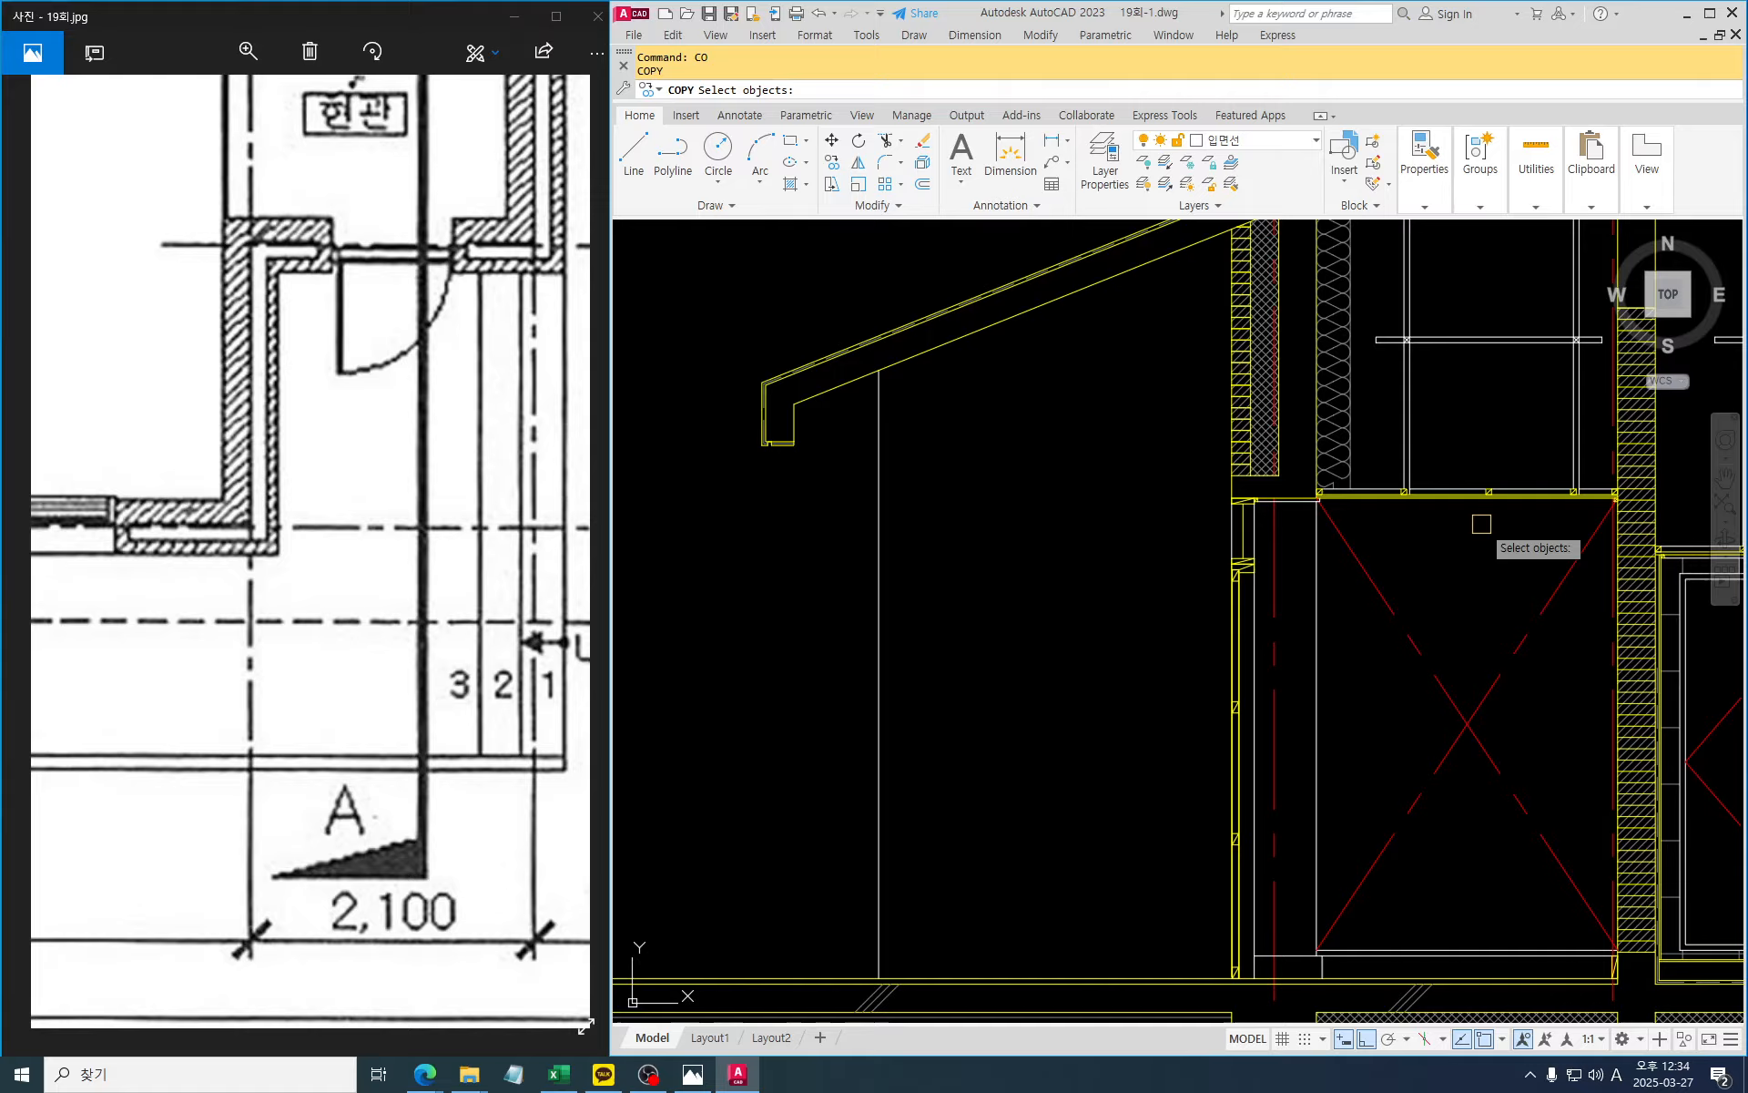
{"action": "mouse_move", "coordinate": [1480, 521]}
{"action": "middle_mouse_down"}
{"action": "mouse_move", "coordinate": [1116, 477]}
{"action": "mouse_move", "coordinate": [712, 477]}
{"action": "middle_mouse_up"}
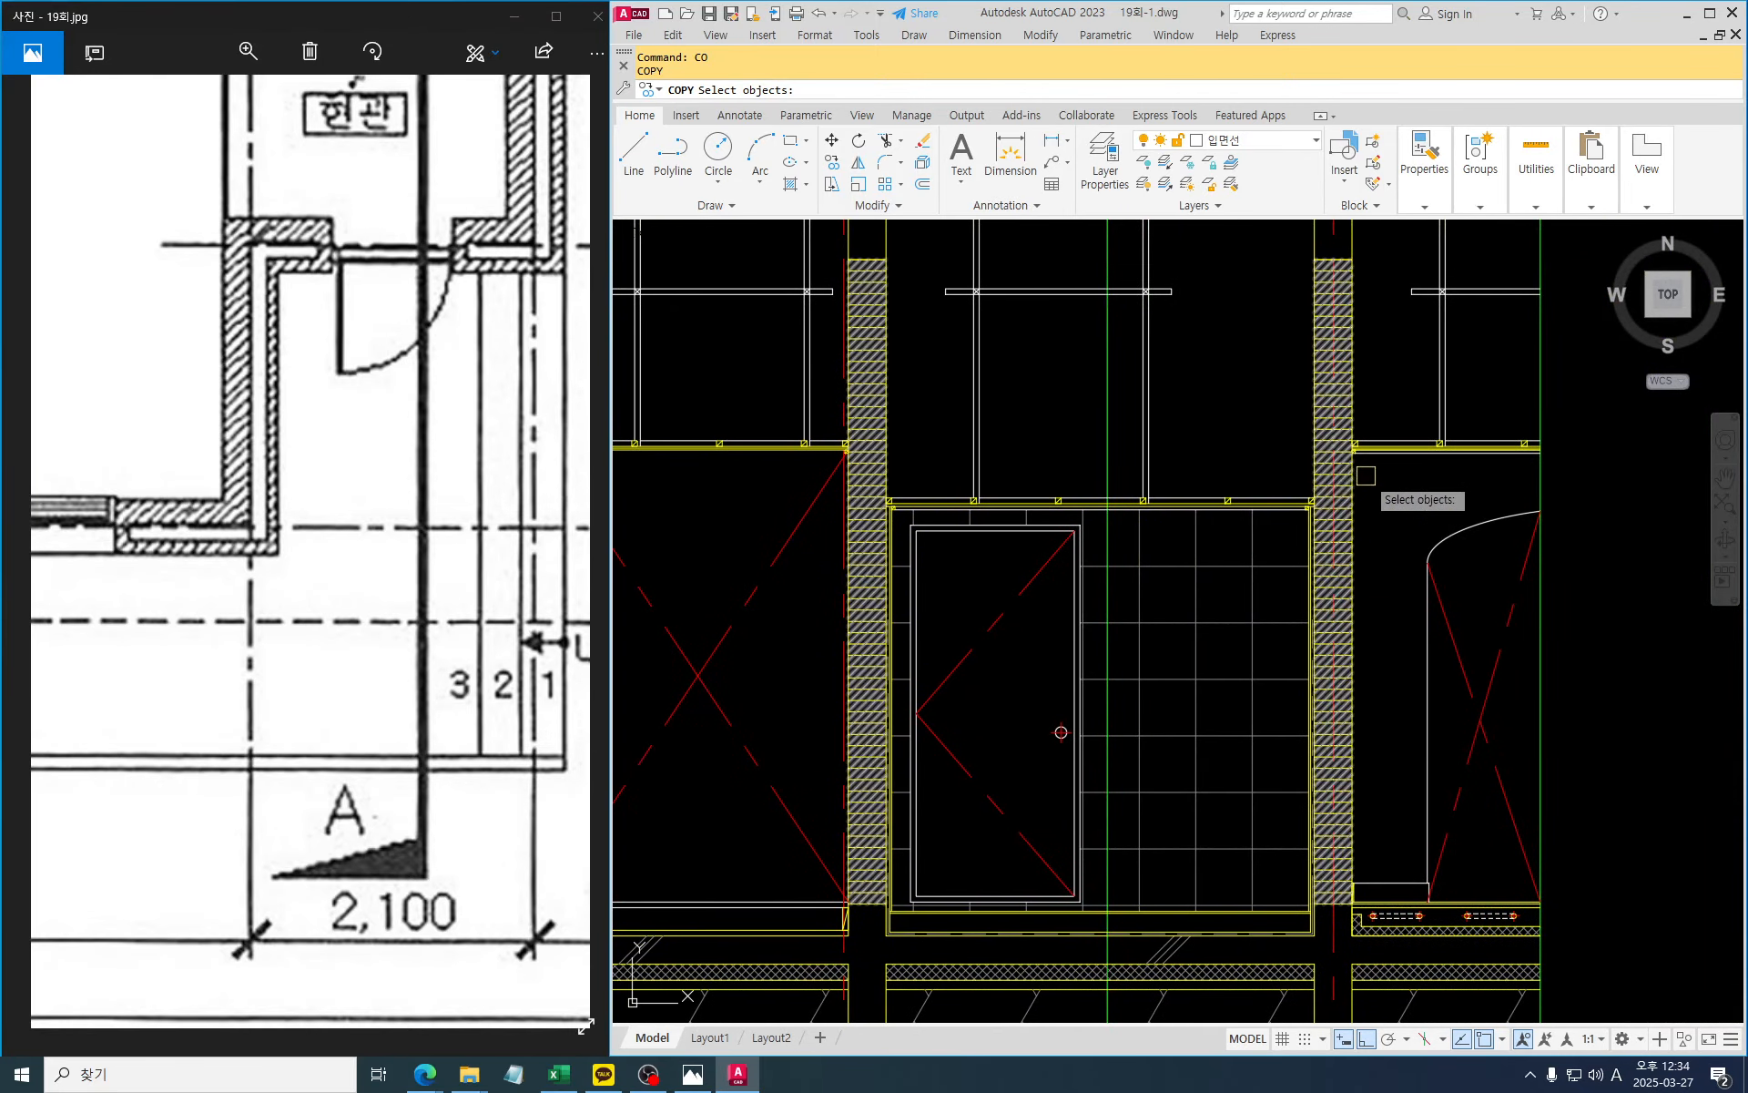
{"action": "scroll", "coordinate": [1366, 483], "scroll_direction": "up", "scroll_amount": 6}
{"action": "middle_click_drag", "start_coordinate": [1287, 351], "coordinate": [1260, 533]}
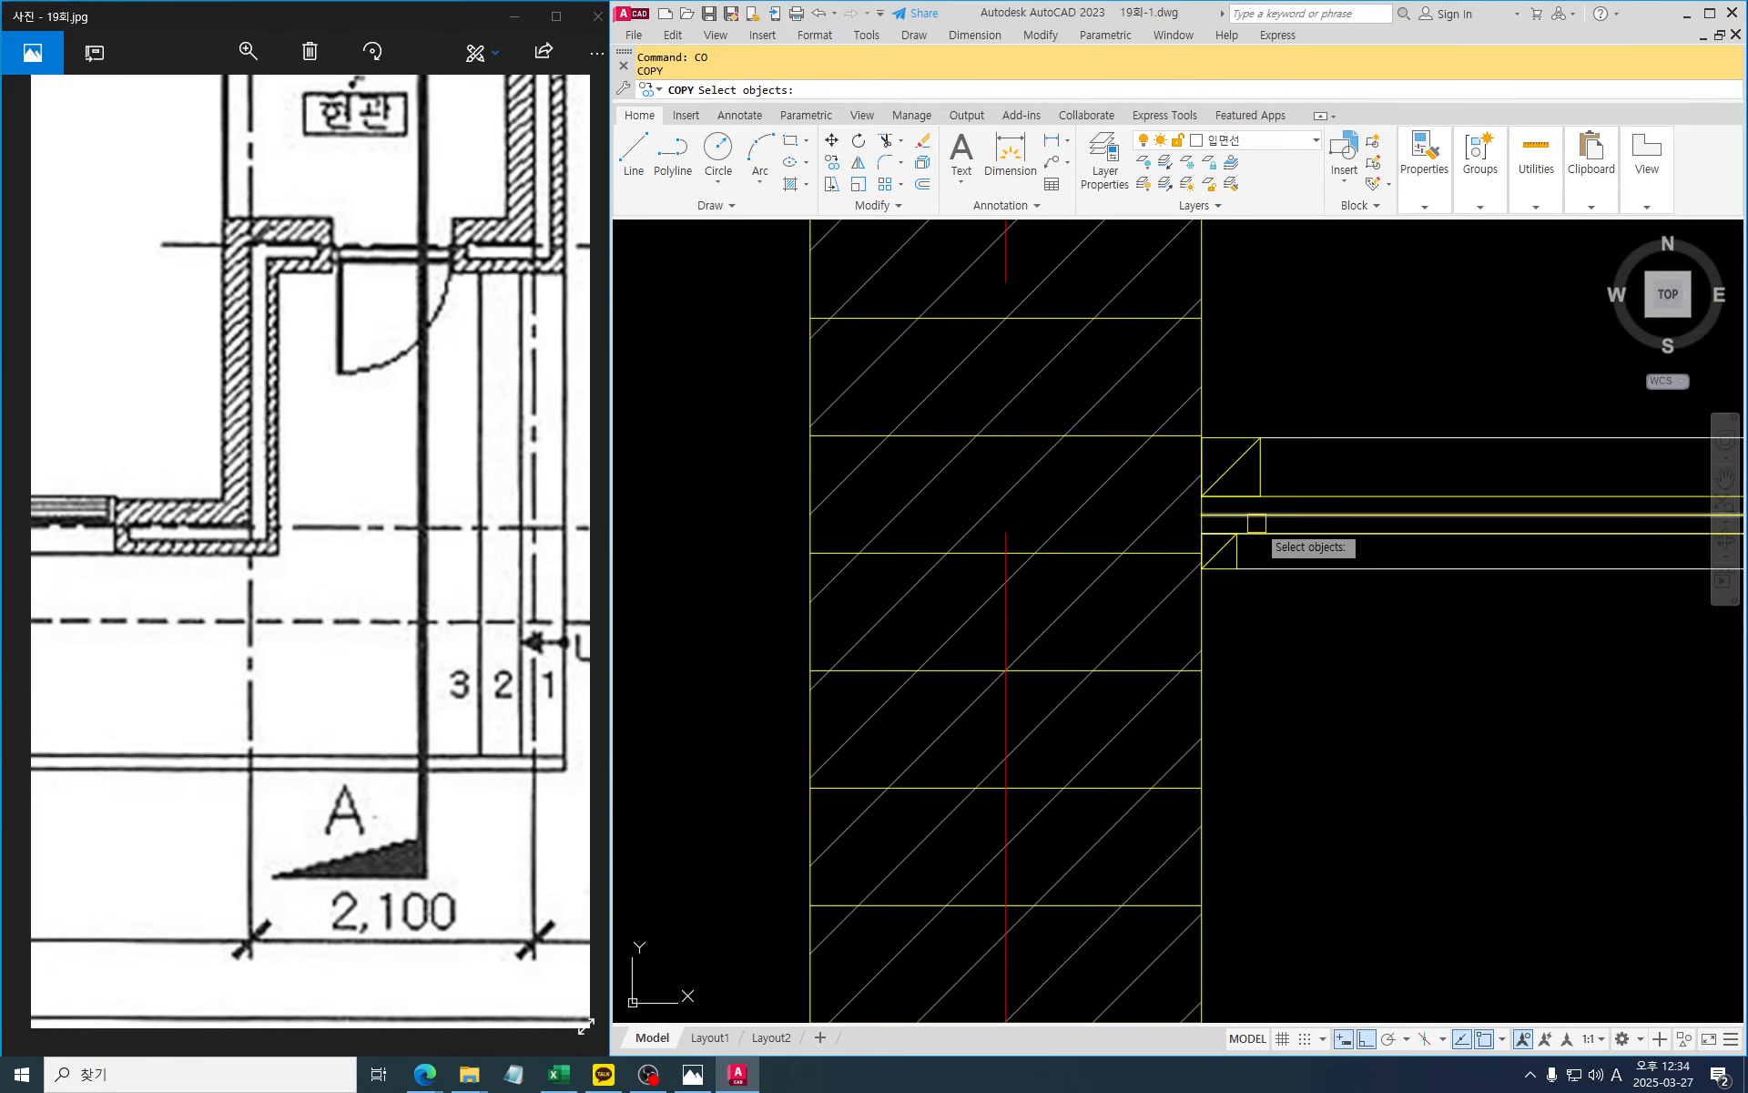
{"action": "scroll", "coordinate": [1284, 530], "scroll_direction": "up", "scroll_amount": 4}
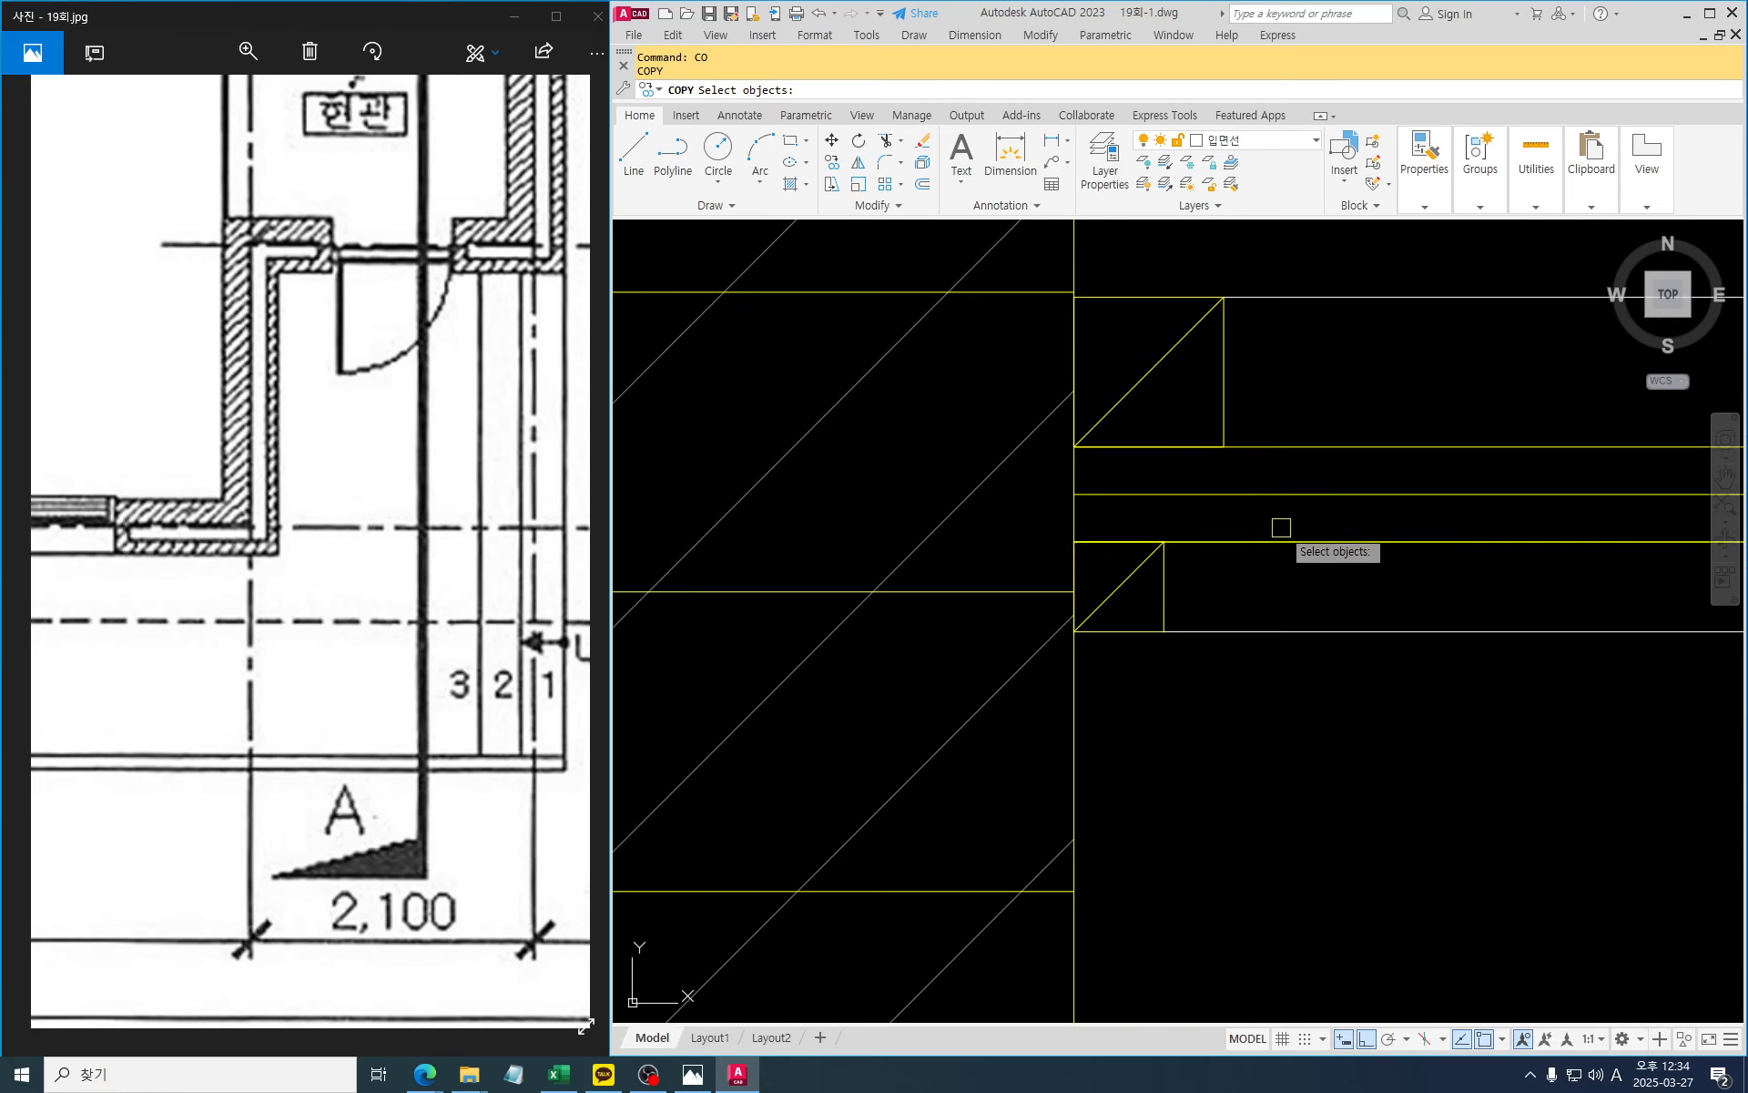
{"action": "left_click", "coordinate": [1255, 587]}
{"action": "left_click", "coordinate": [1132, 326]}
{"action": "left_click", "coordinate": [1310, 728]}
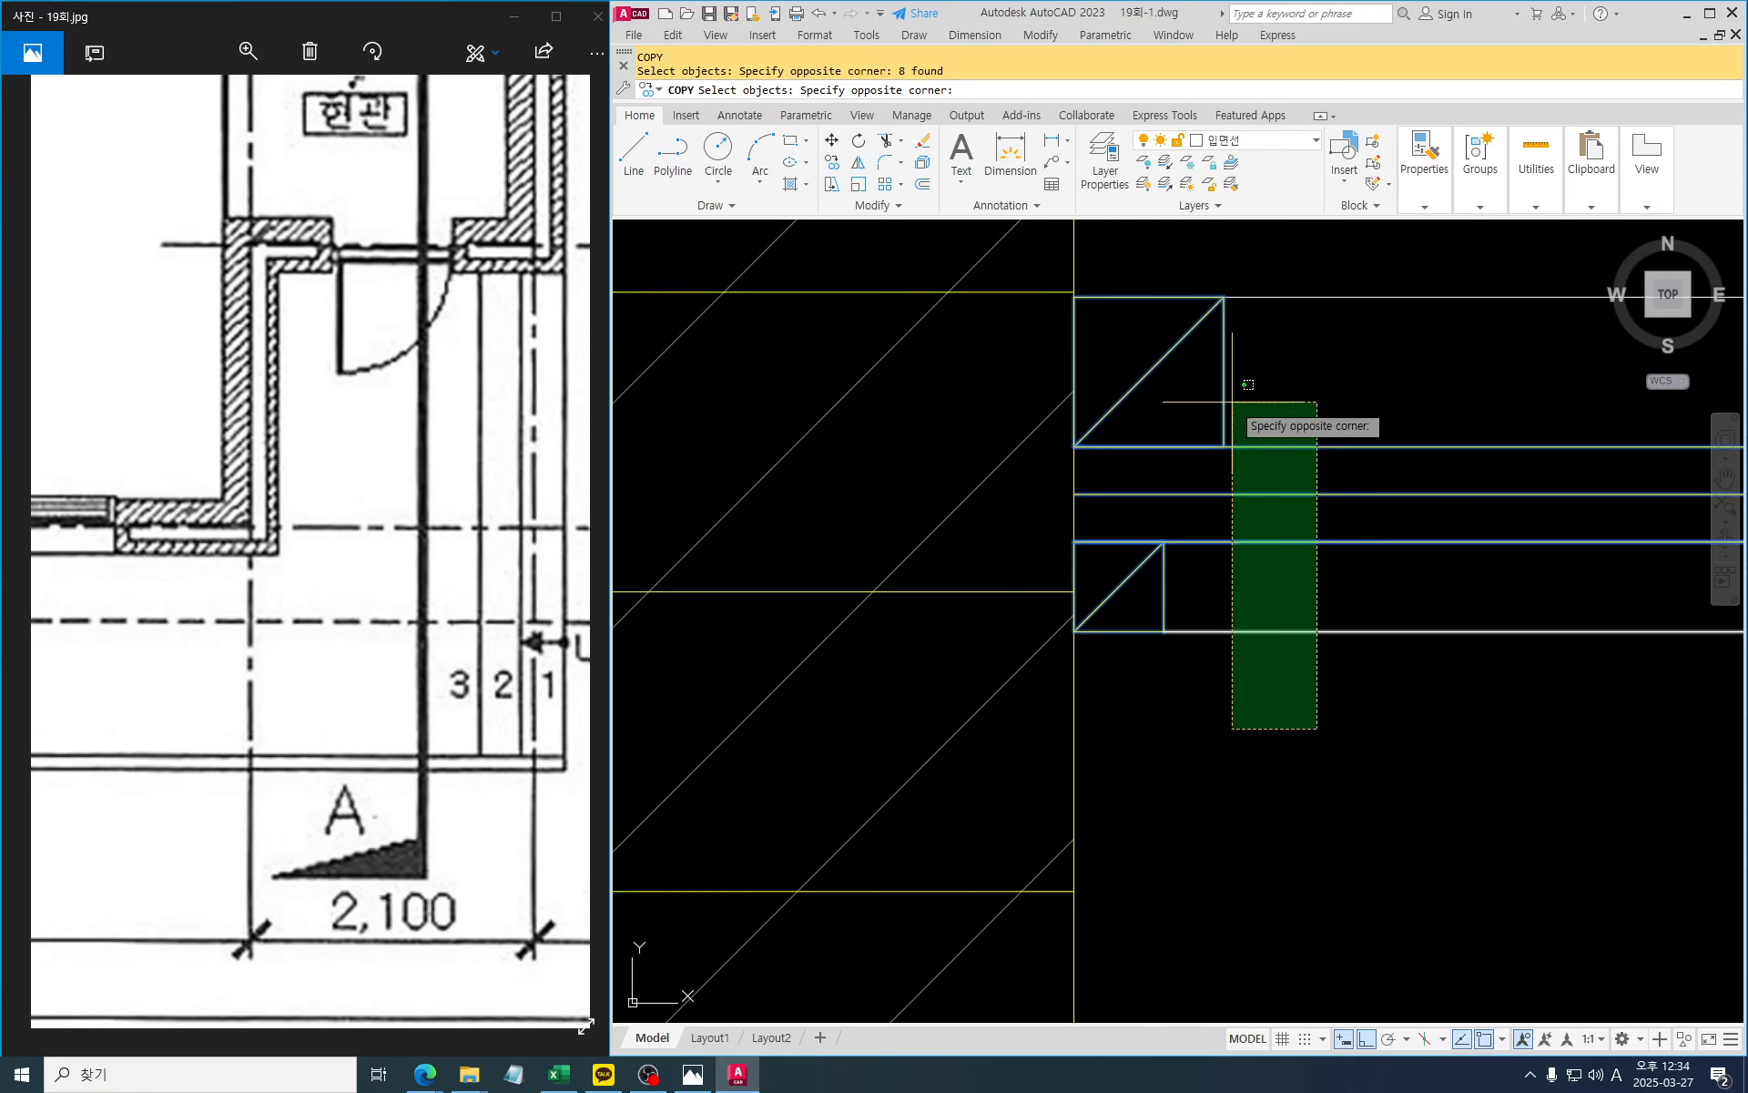
{"action": "left_click", "coordinate": [1138, 279]}
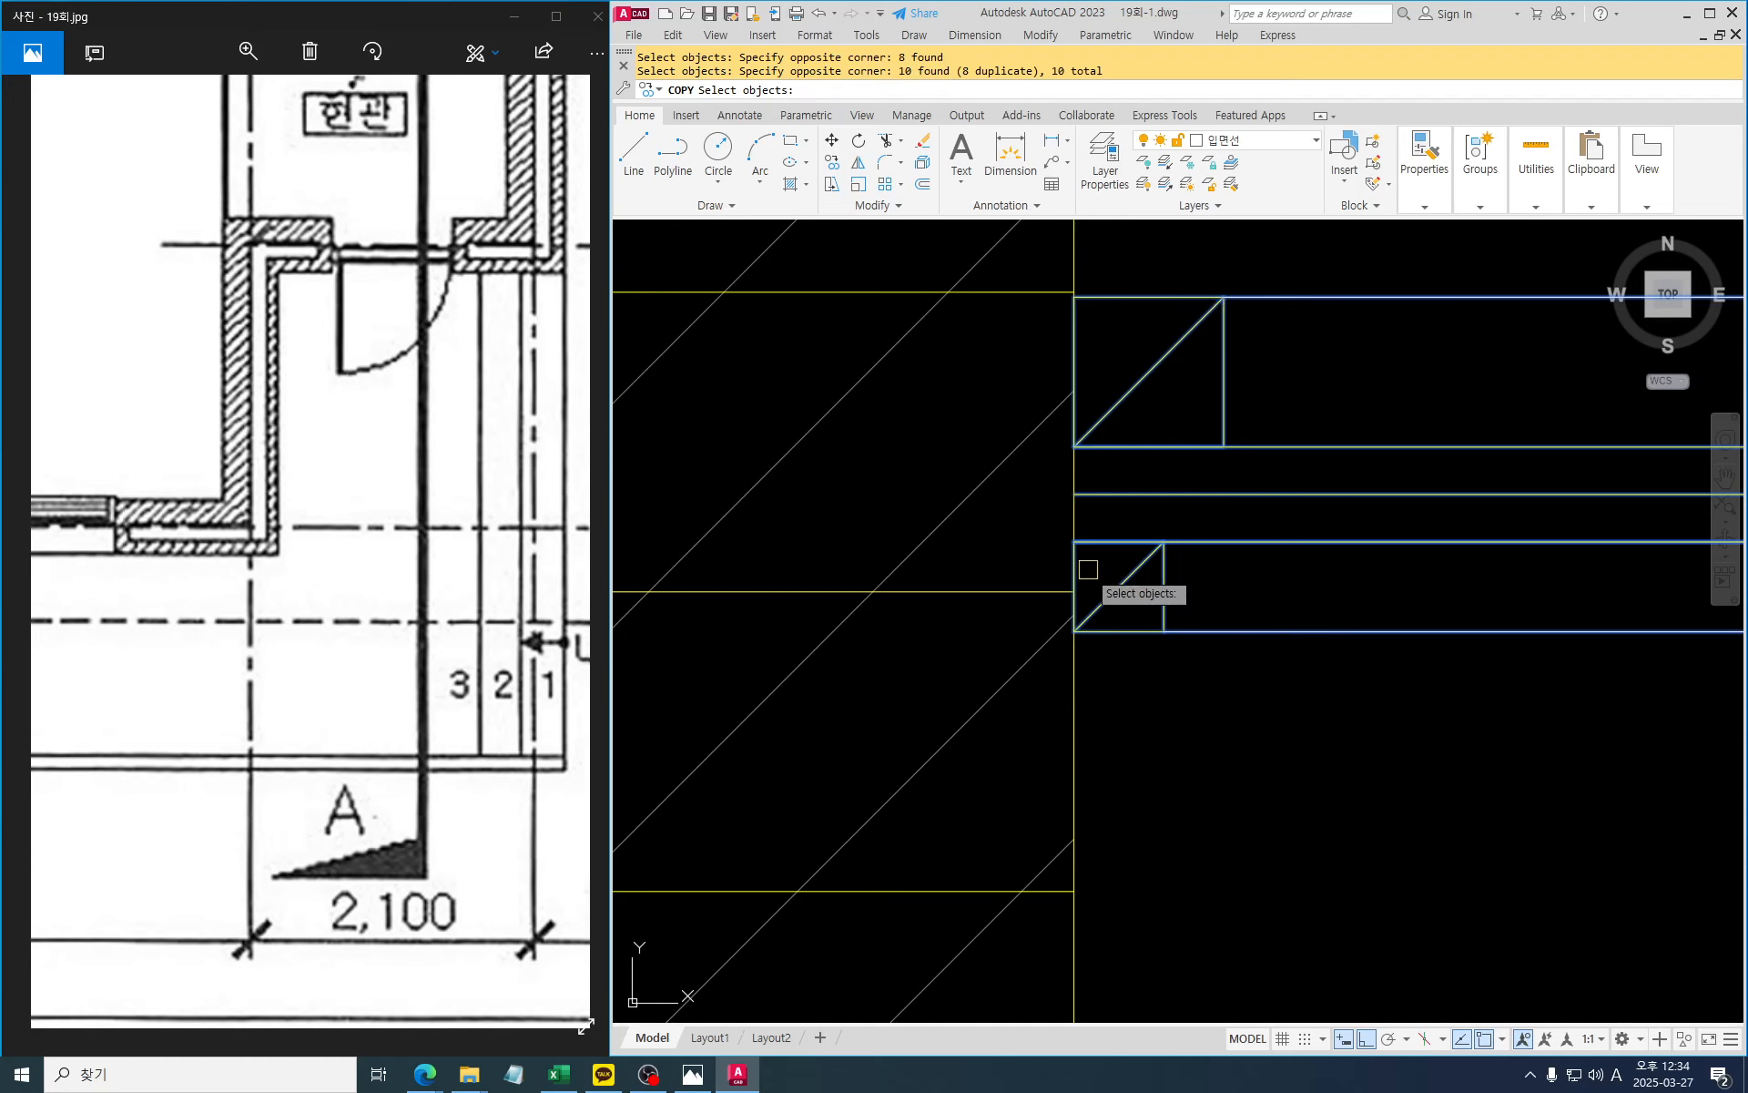
{"action": "key", "text": "Return"}
{"action": "left_click", "coordinate": [1073, 542]}
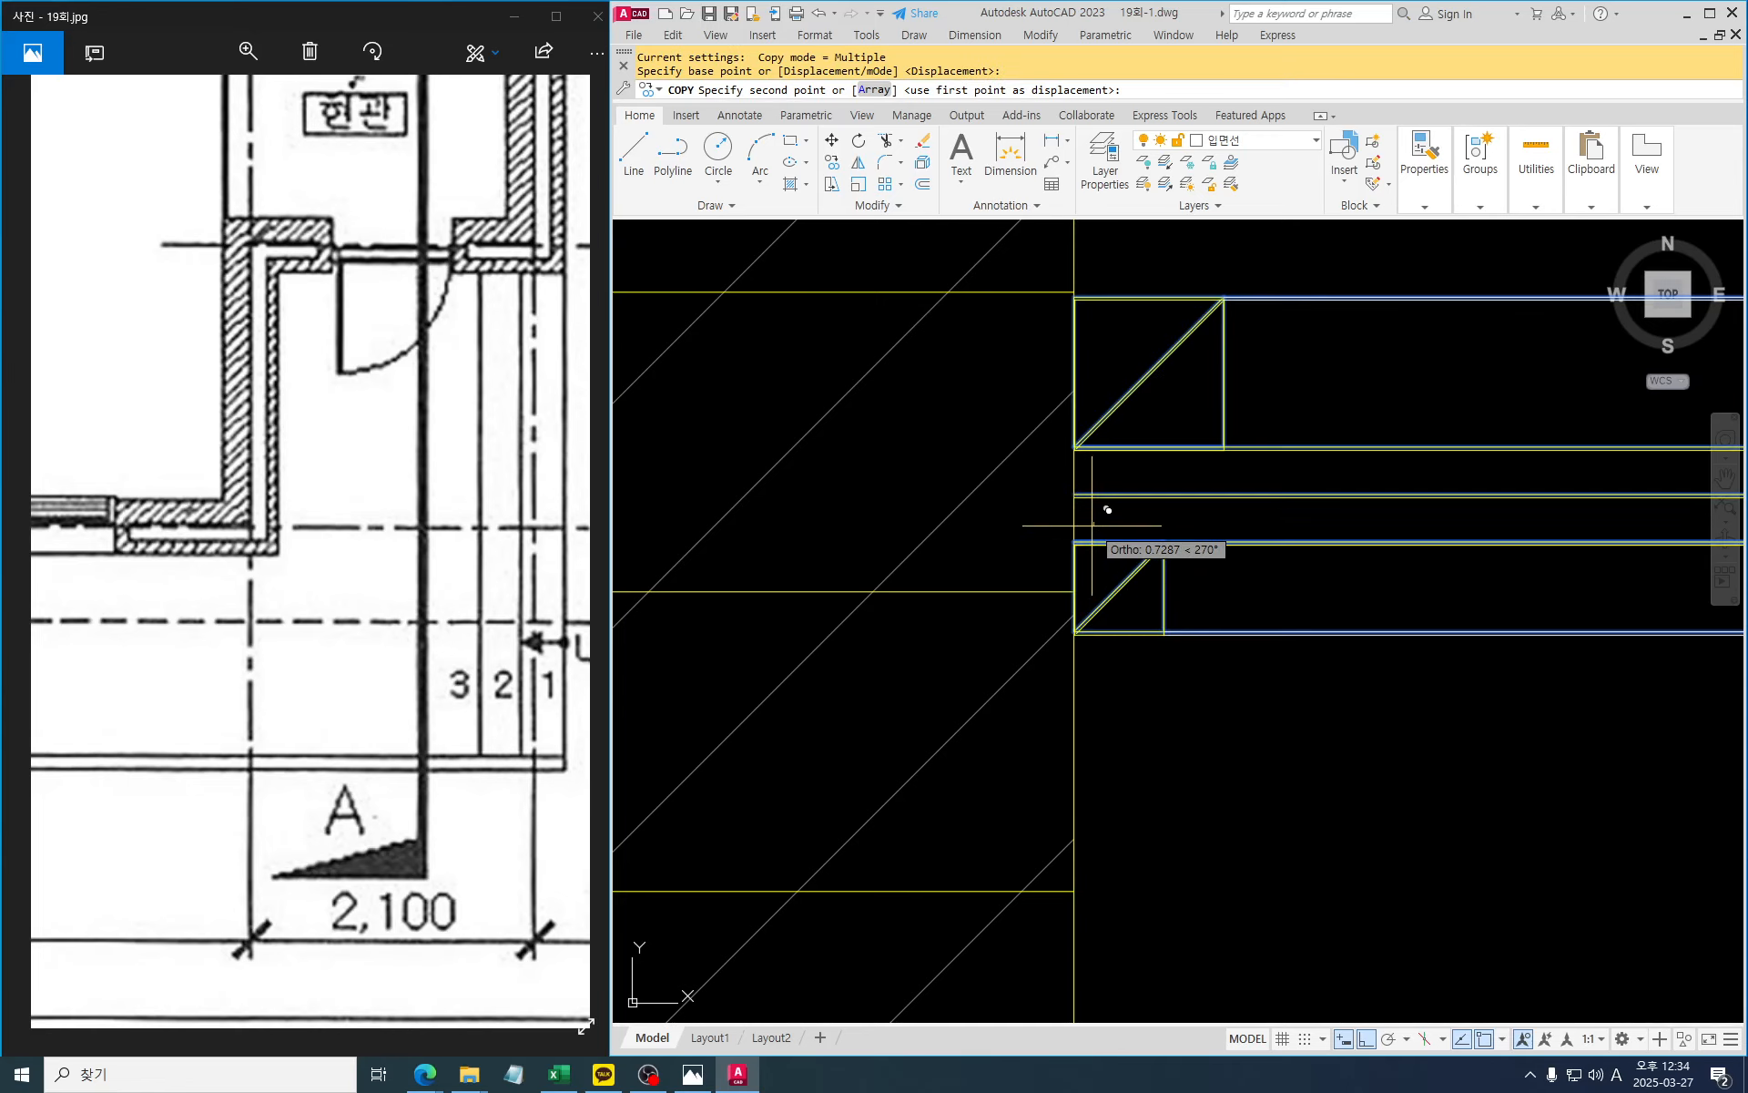
{"action": "key", "text": "Escape"}
{"action": "type", "text": "c"}
{"action": "key", "text": "Return"}
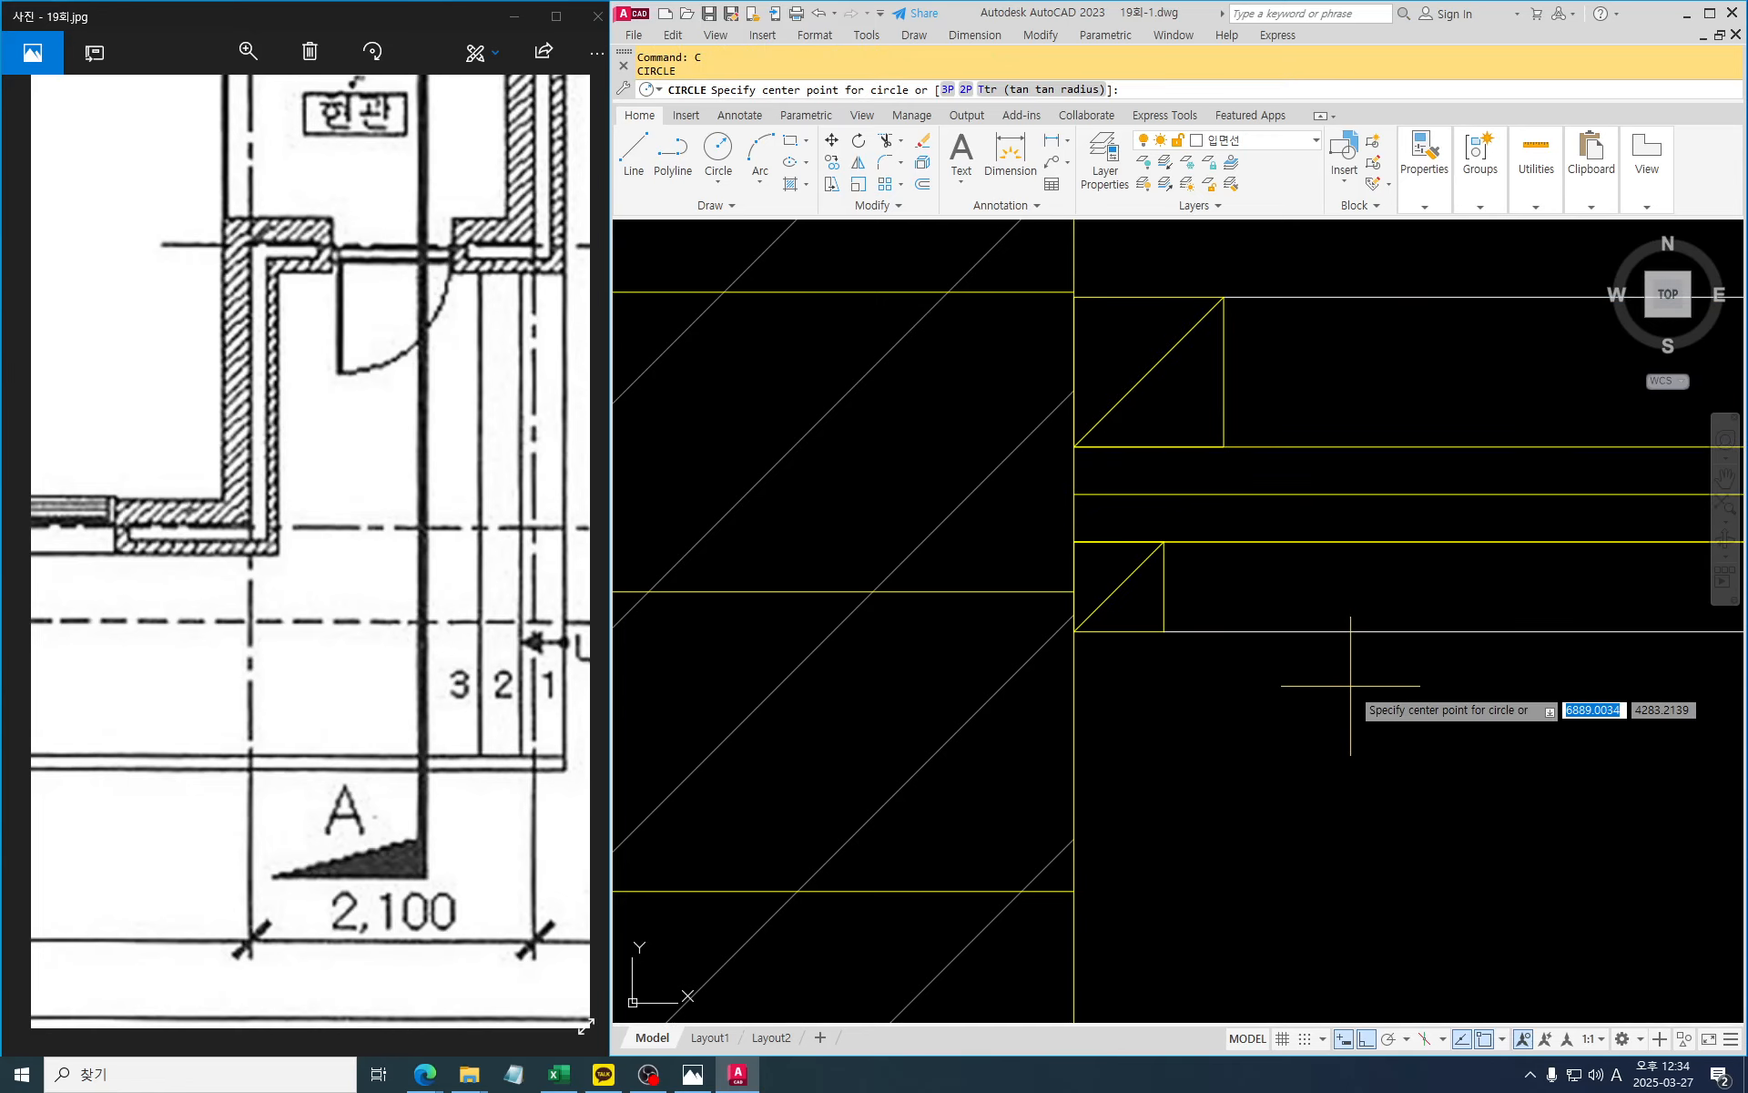
{"action": "left_click", "coordinate": [1350, 684]}
{"action": "key", "text": "Escape"}
Copy the rightmost room's ceiling lines and end battens to the inner bottom corner of the left eave, using the lower batten's top corner as base point
{"action": "type", "text": "co"}
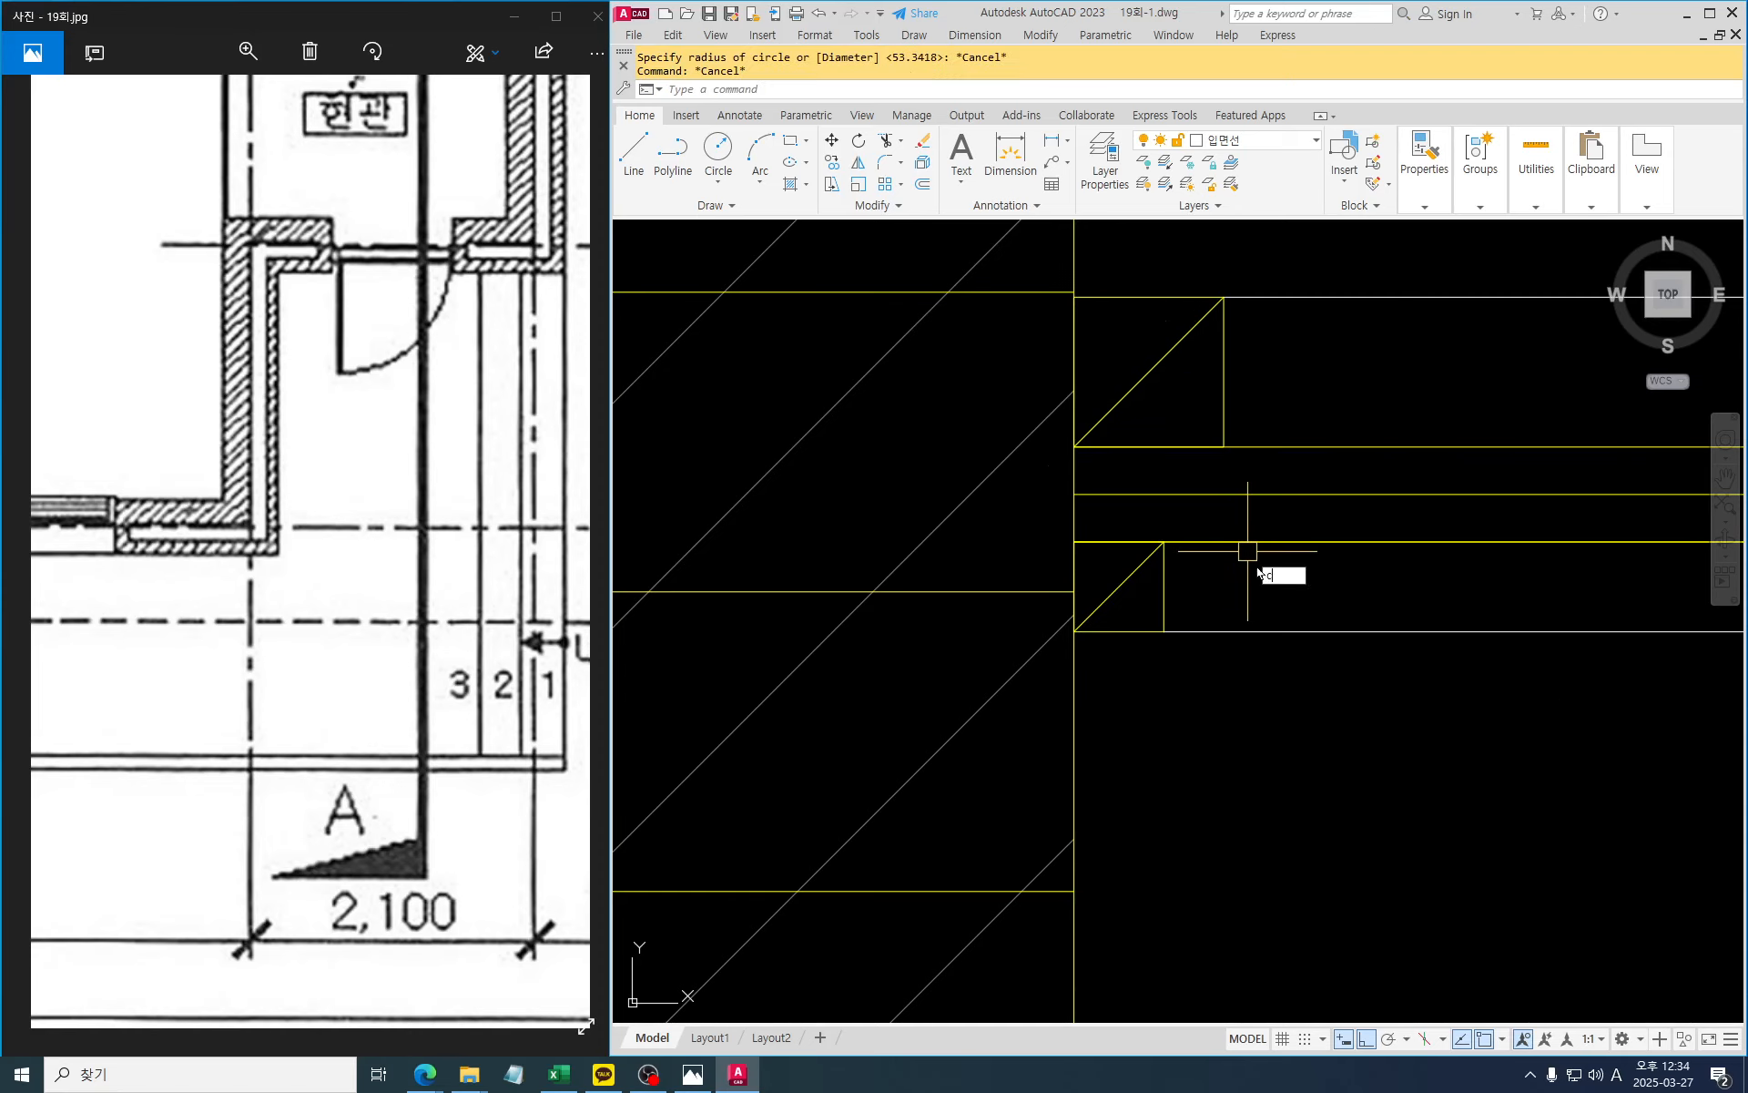
{"action": "key", "text": "Return"}
{"action": "left_click", "coordinate": [1303, 669]}
{"action": "left_click", "coordinate": [1163, 279]}
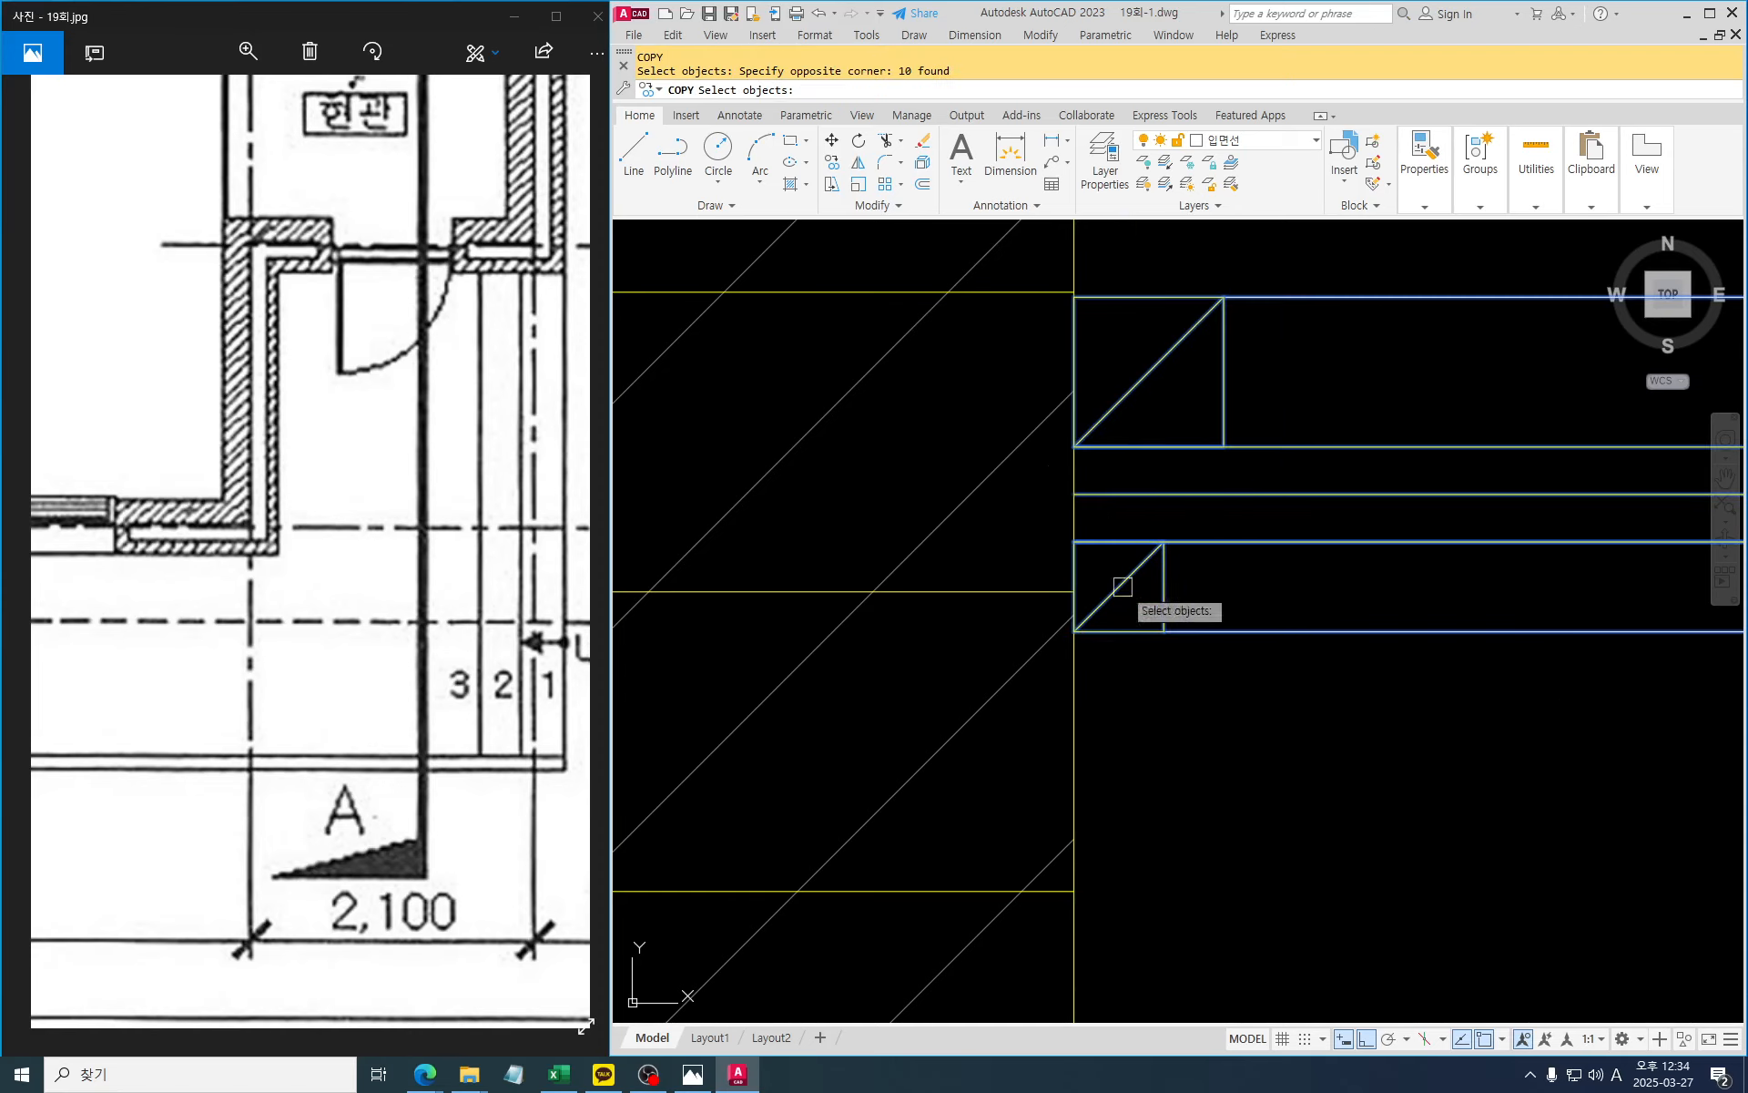
{"action": "key", "text": "Return"}
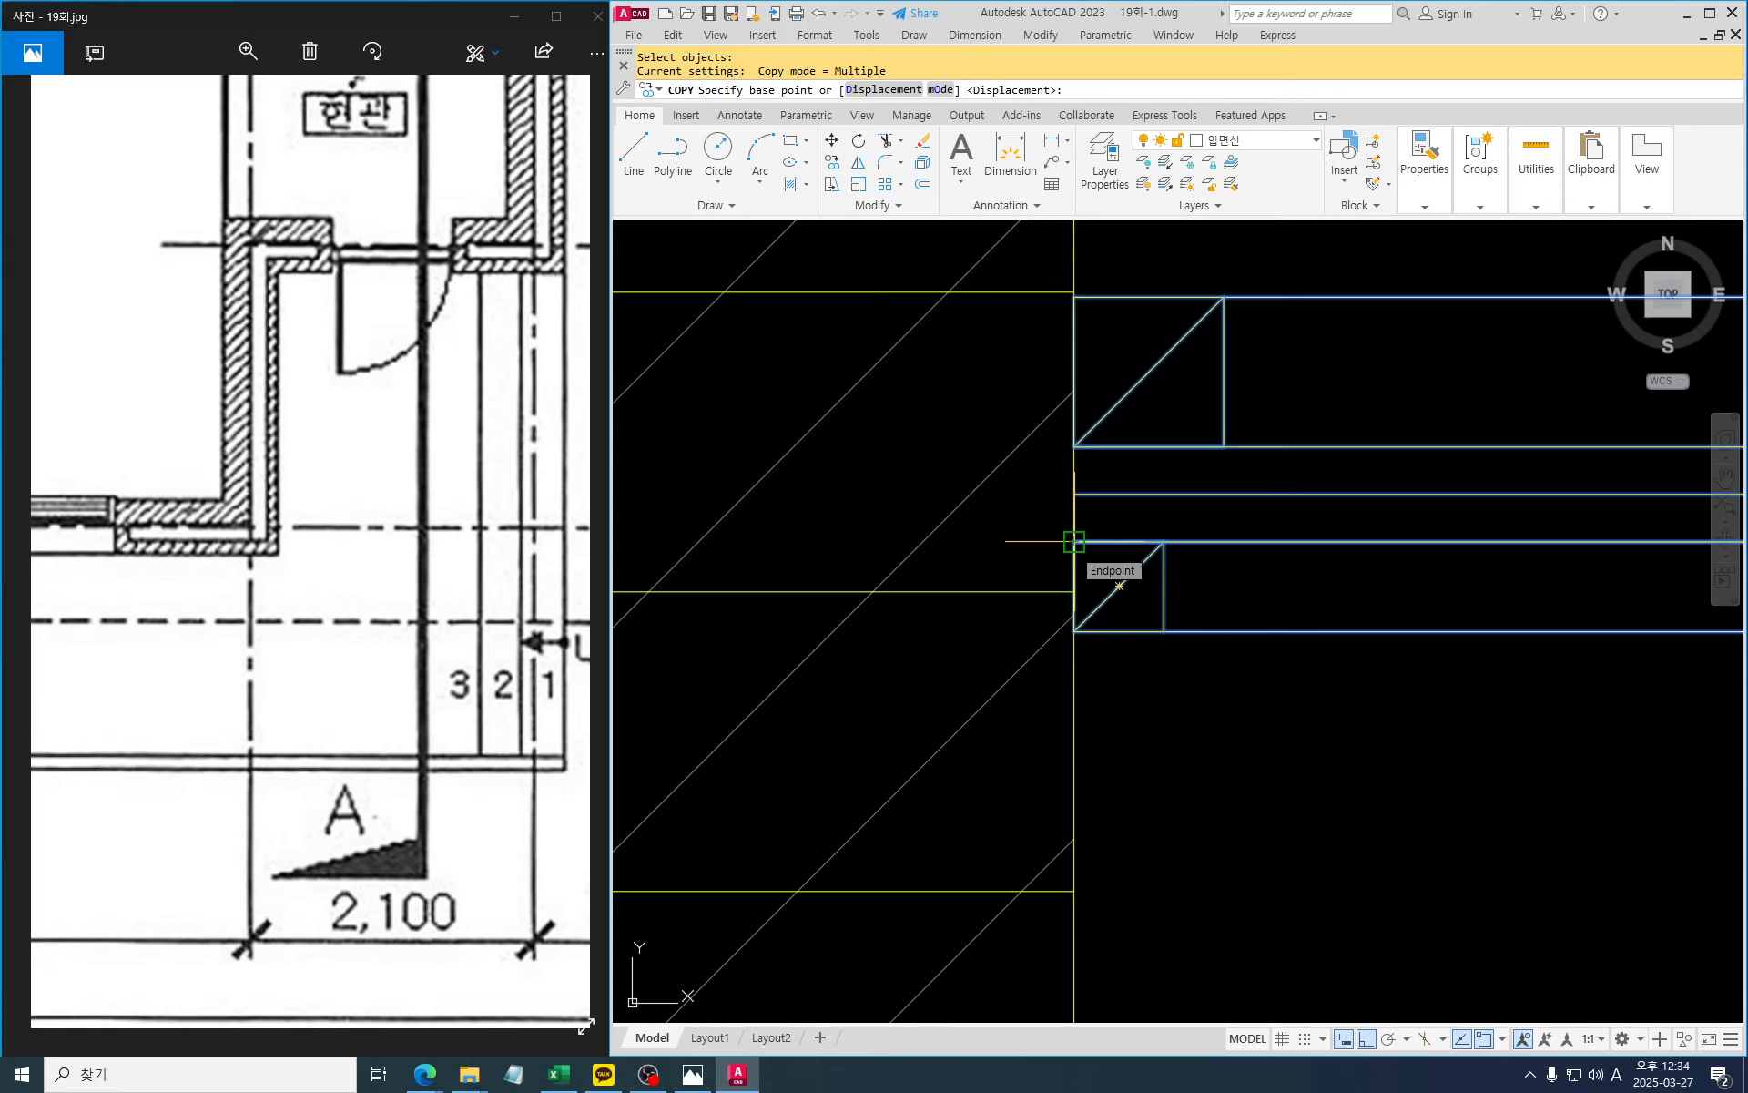
{"action": "left_click", "coordinate": [1073, 541]}
{"action": "scroll", "coordinate": [1073, 541], "scroll_direction": "down", "scroll_amount": 6}
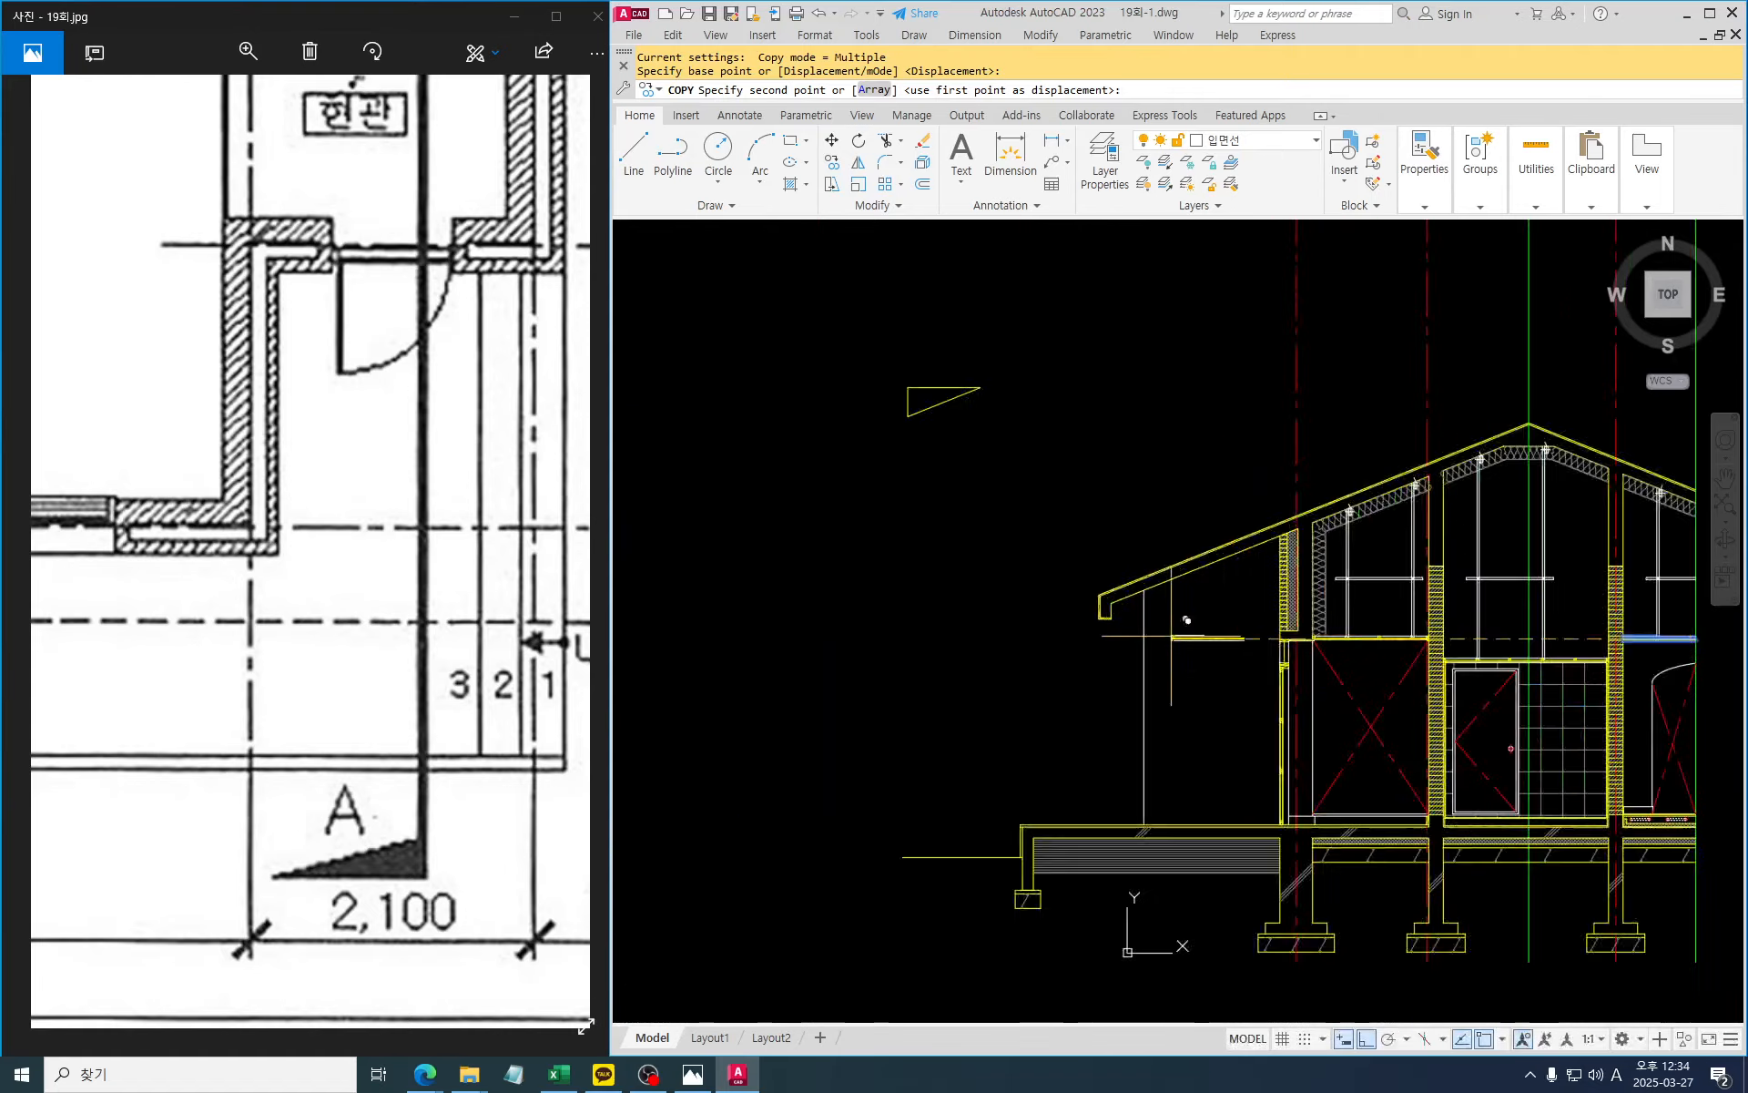
{"action": "scroll", "coordinate": [1084, 593], "scroll_direction": "up", "scroll_amount": 10}
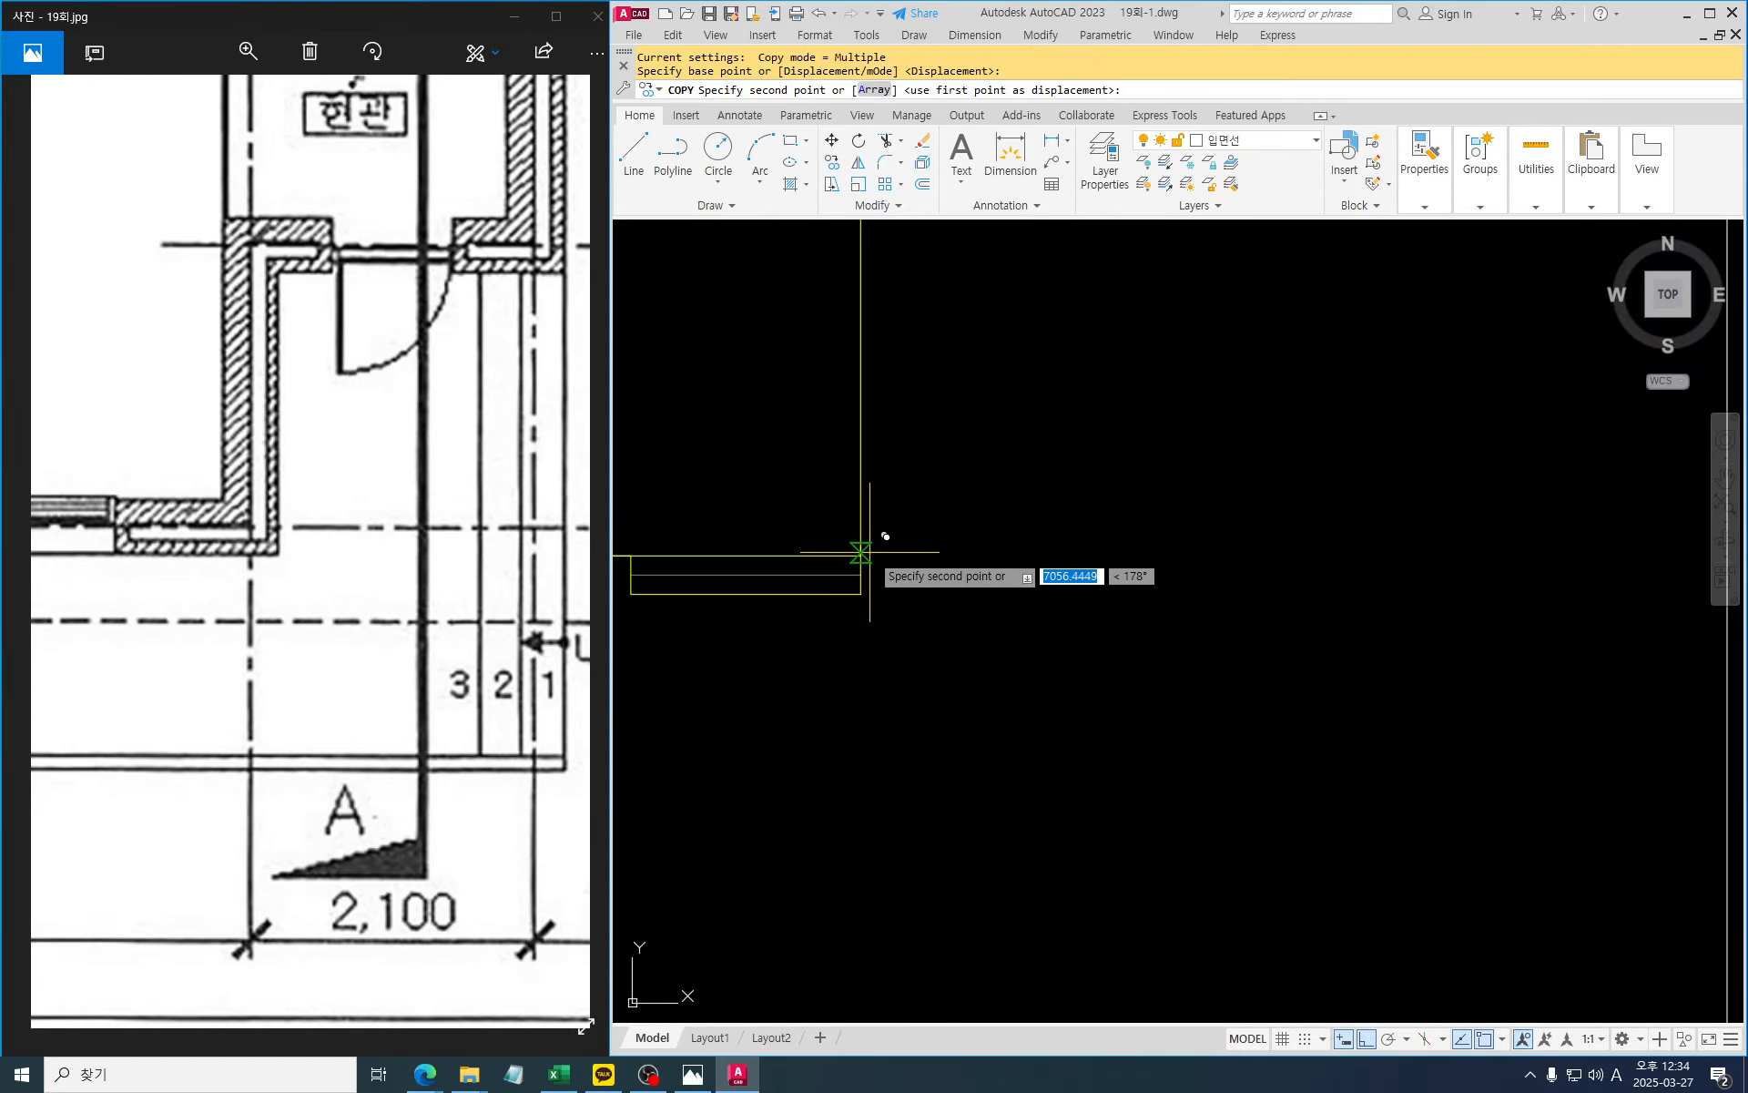
{"action": "left_click", "coordinate": [885, 536]}
{"action": "scroll", "coordinate": [972, 531], "scroll_direction": "down", "scroll_amount": 3}
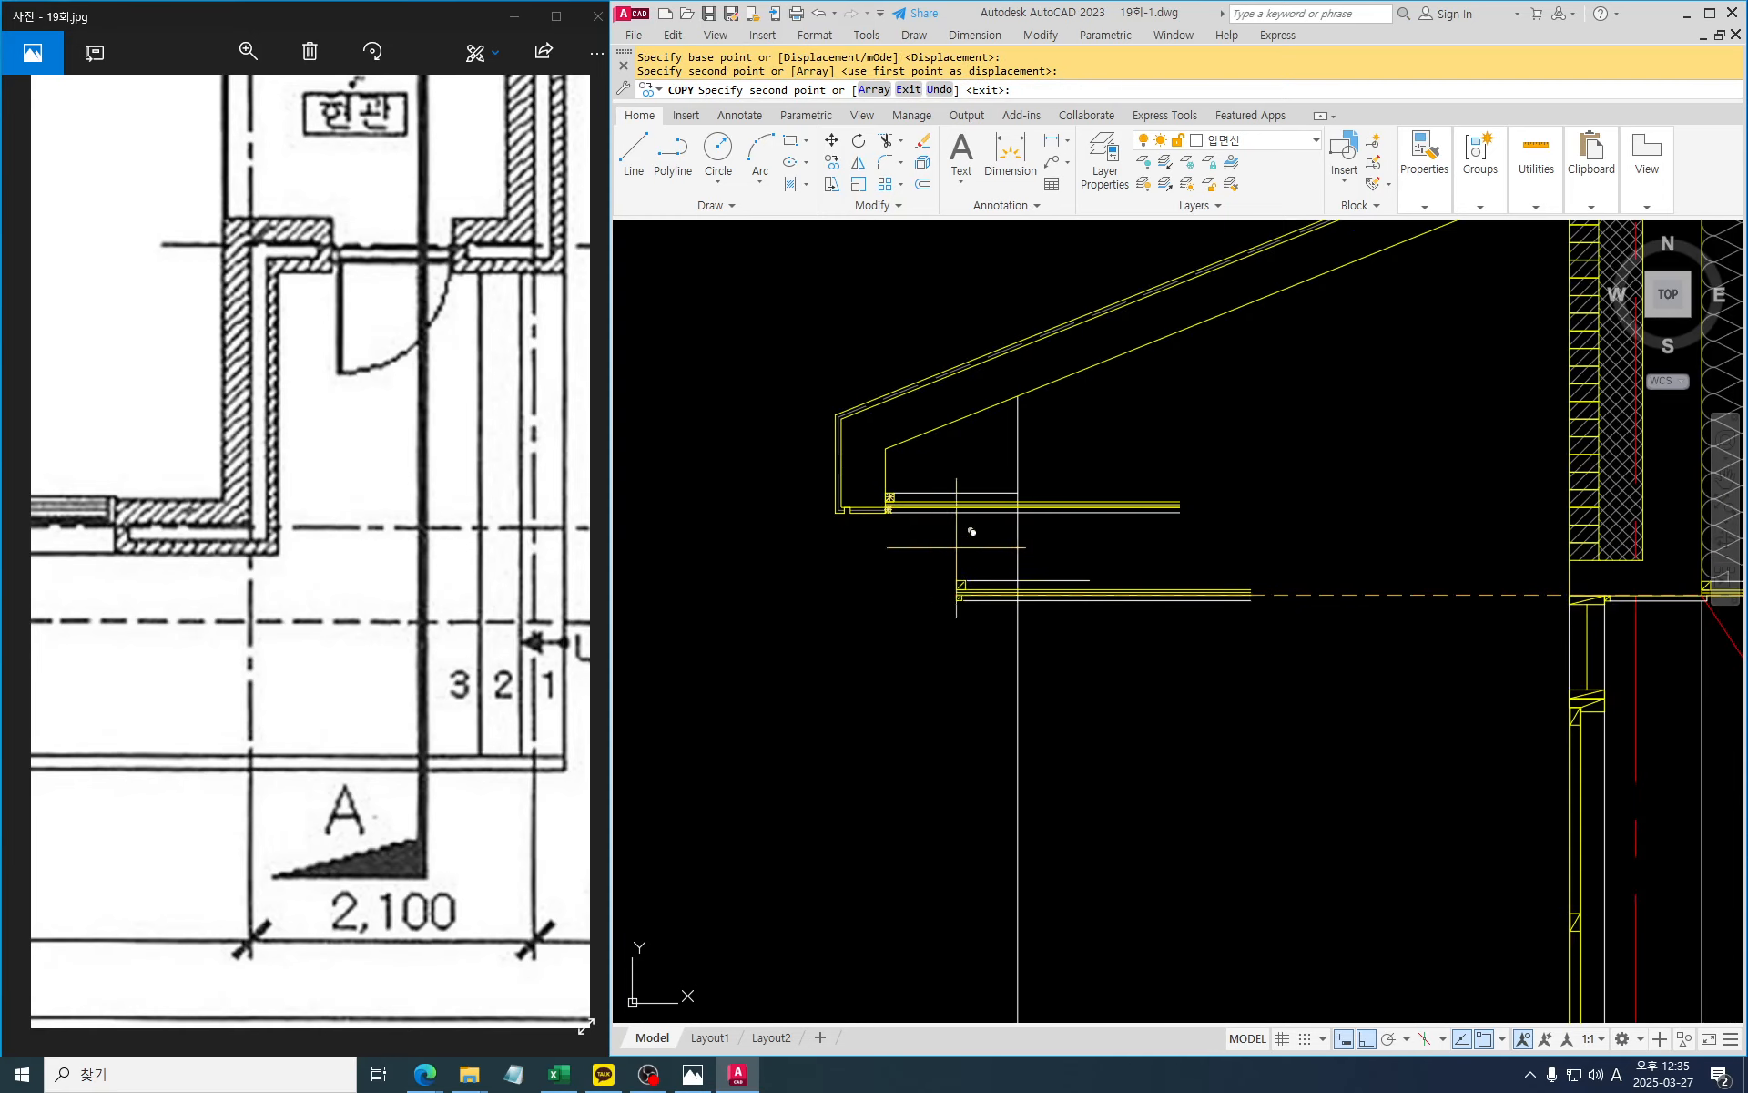
{"action": "middle_click_drag", "start_coordinate": [1091, 594], "coordinate": [1240, 578]}
{"action": "key", "text": "Escape"}
{"action": "key", "text": "Escape"}
{"action": "scroll", "coordinate": [979, 547], "scroll_direction": "up", "scroll_amount": 4}
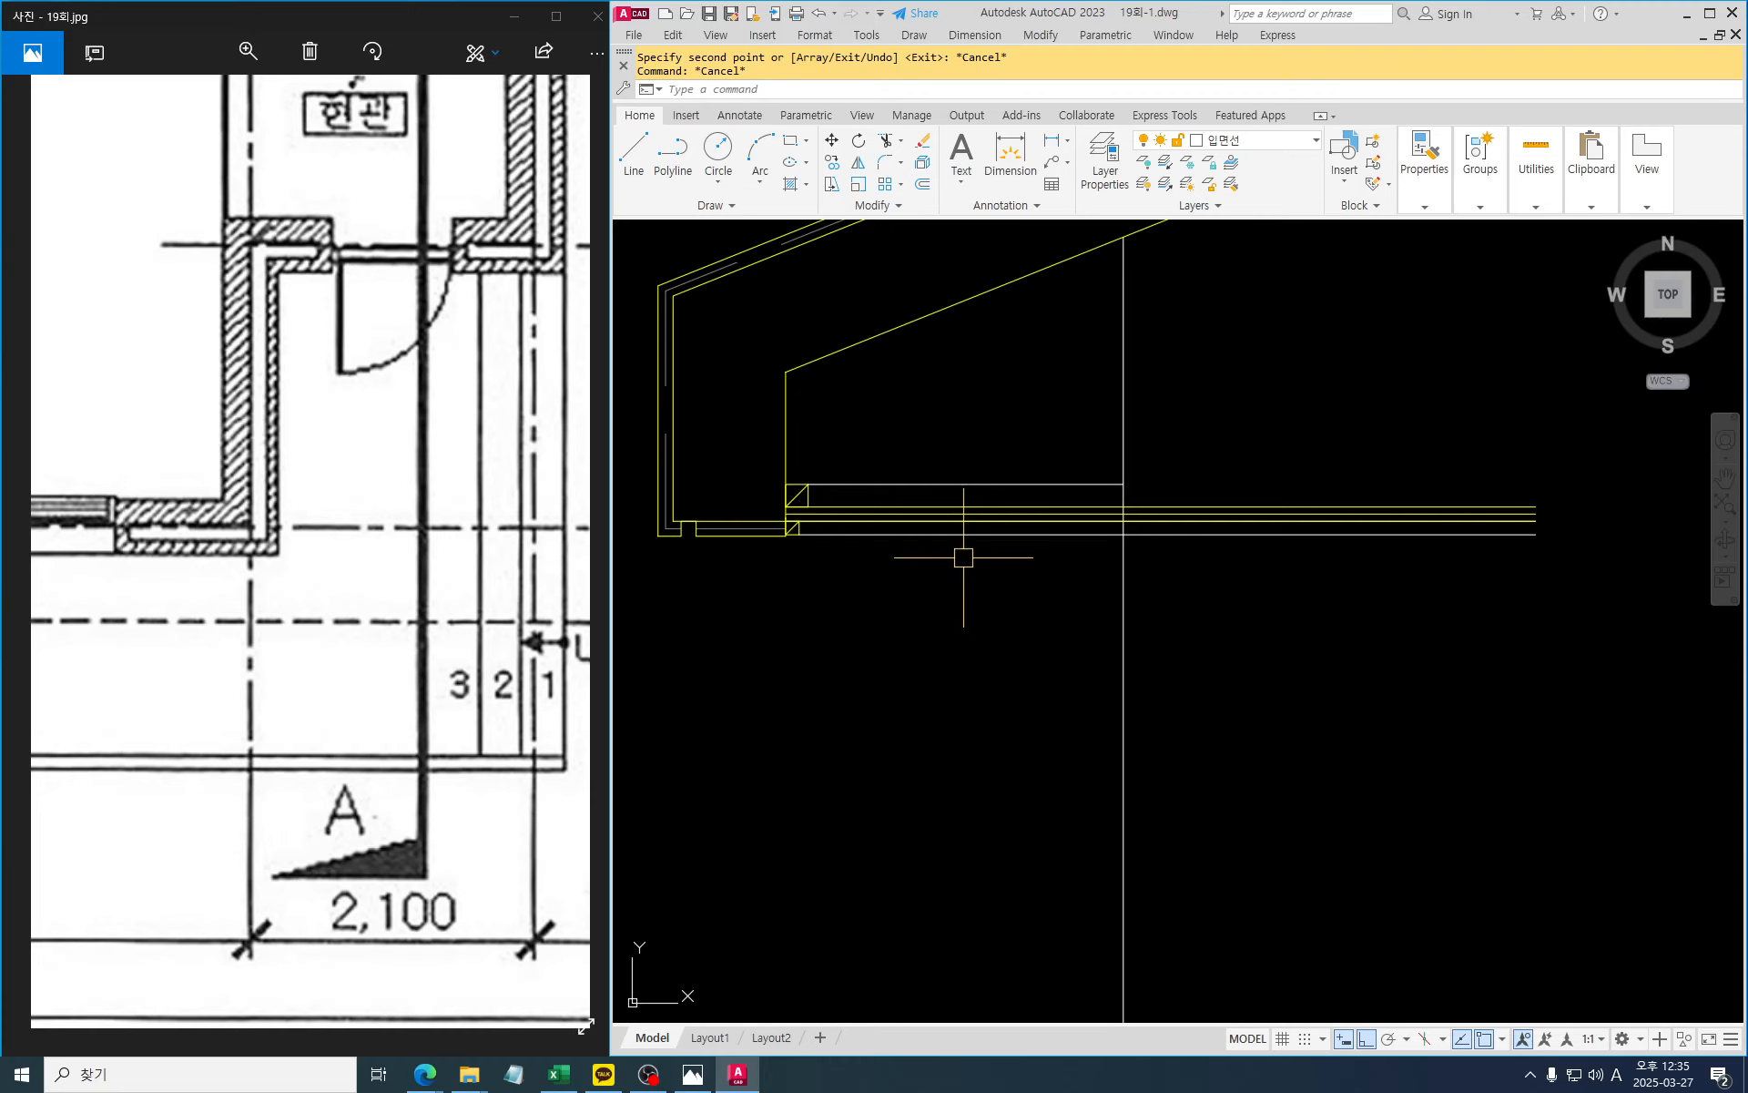
{"action": "scroll", "coordinate": [815, 505], "scroll_direction": "up", "scroll_amount": 4}
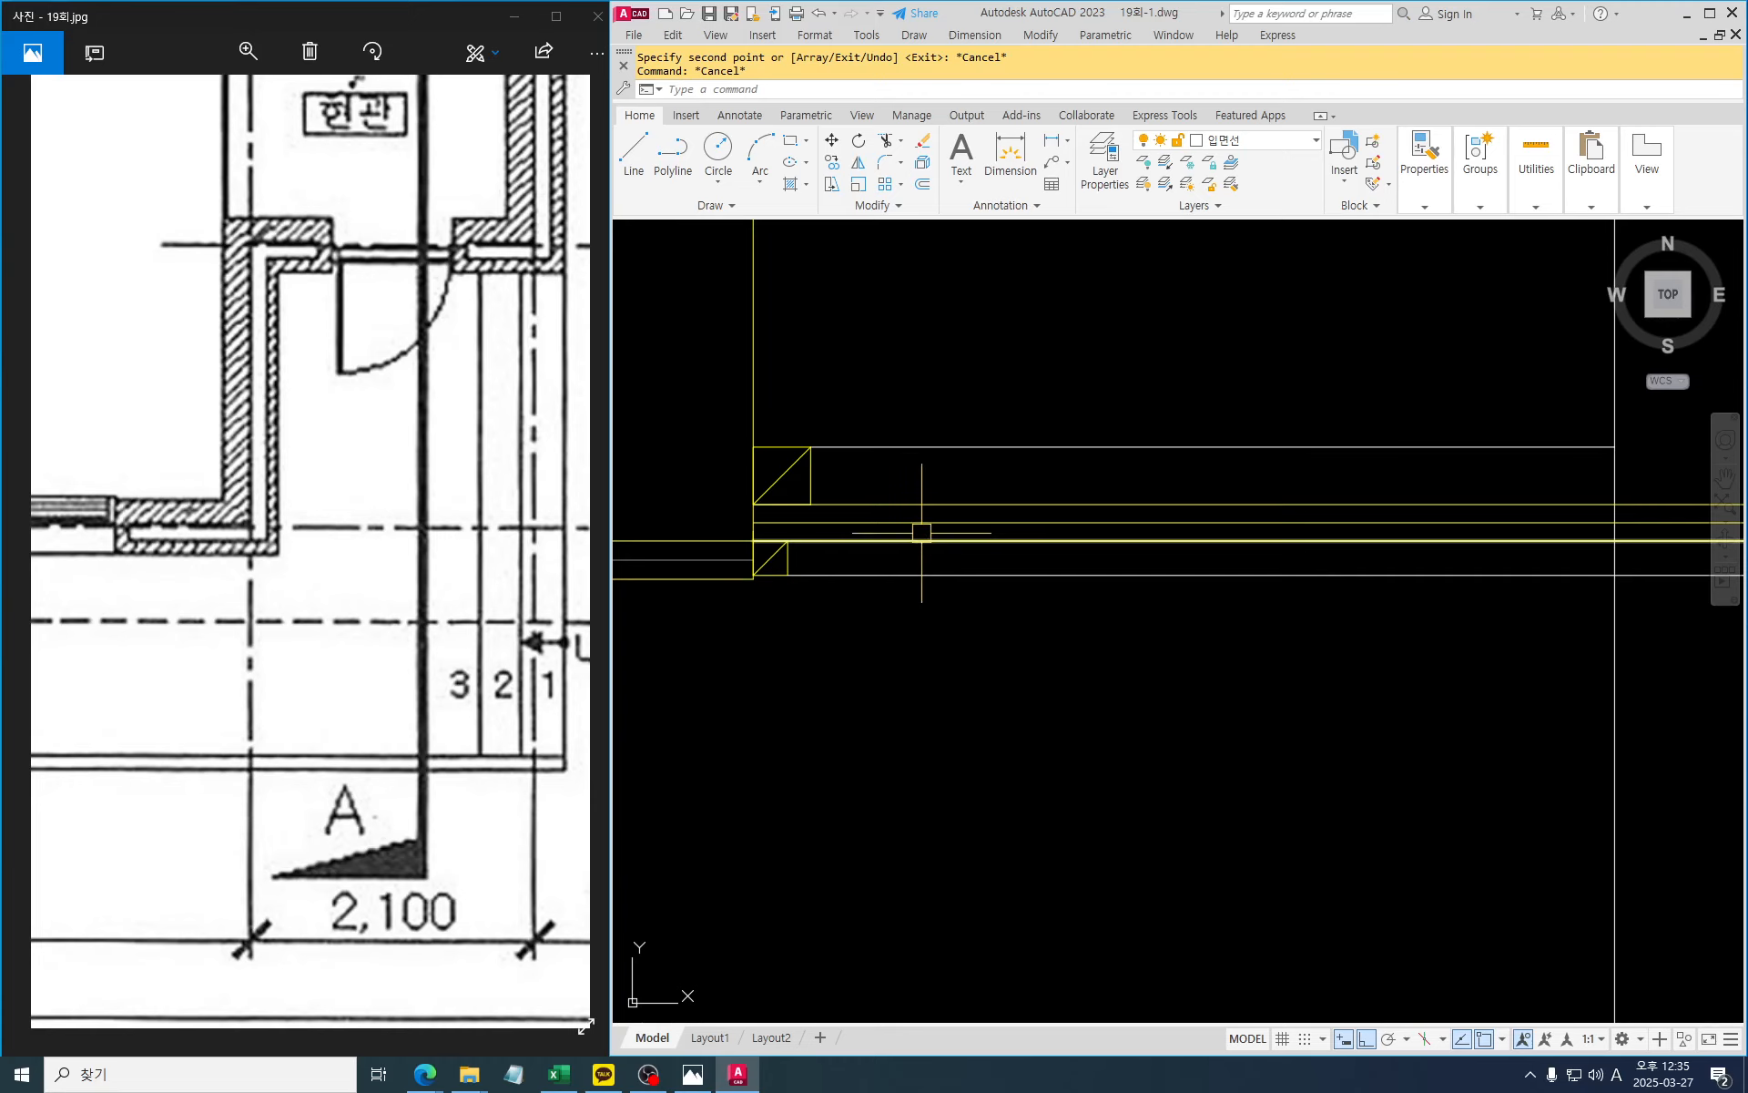
{"action": "scroll", "coordinate": [922, 525], "scroll_direction": "up", "scroll_amount": 3}
{"action": "key", "text": "Escape"}
{"action": "type", "text": "e"}
{"action": "key", "text": "Return"}
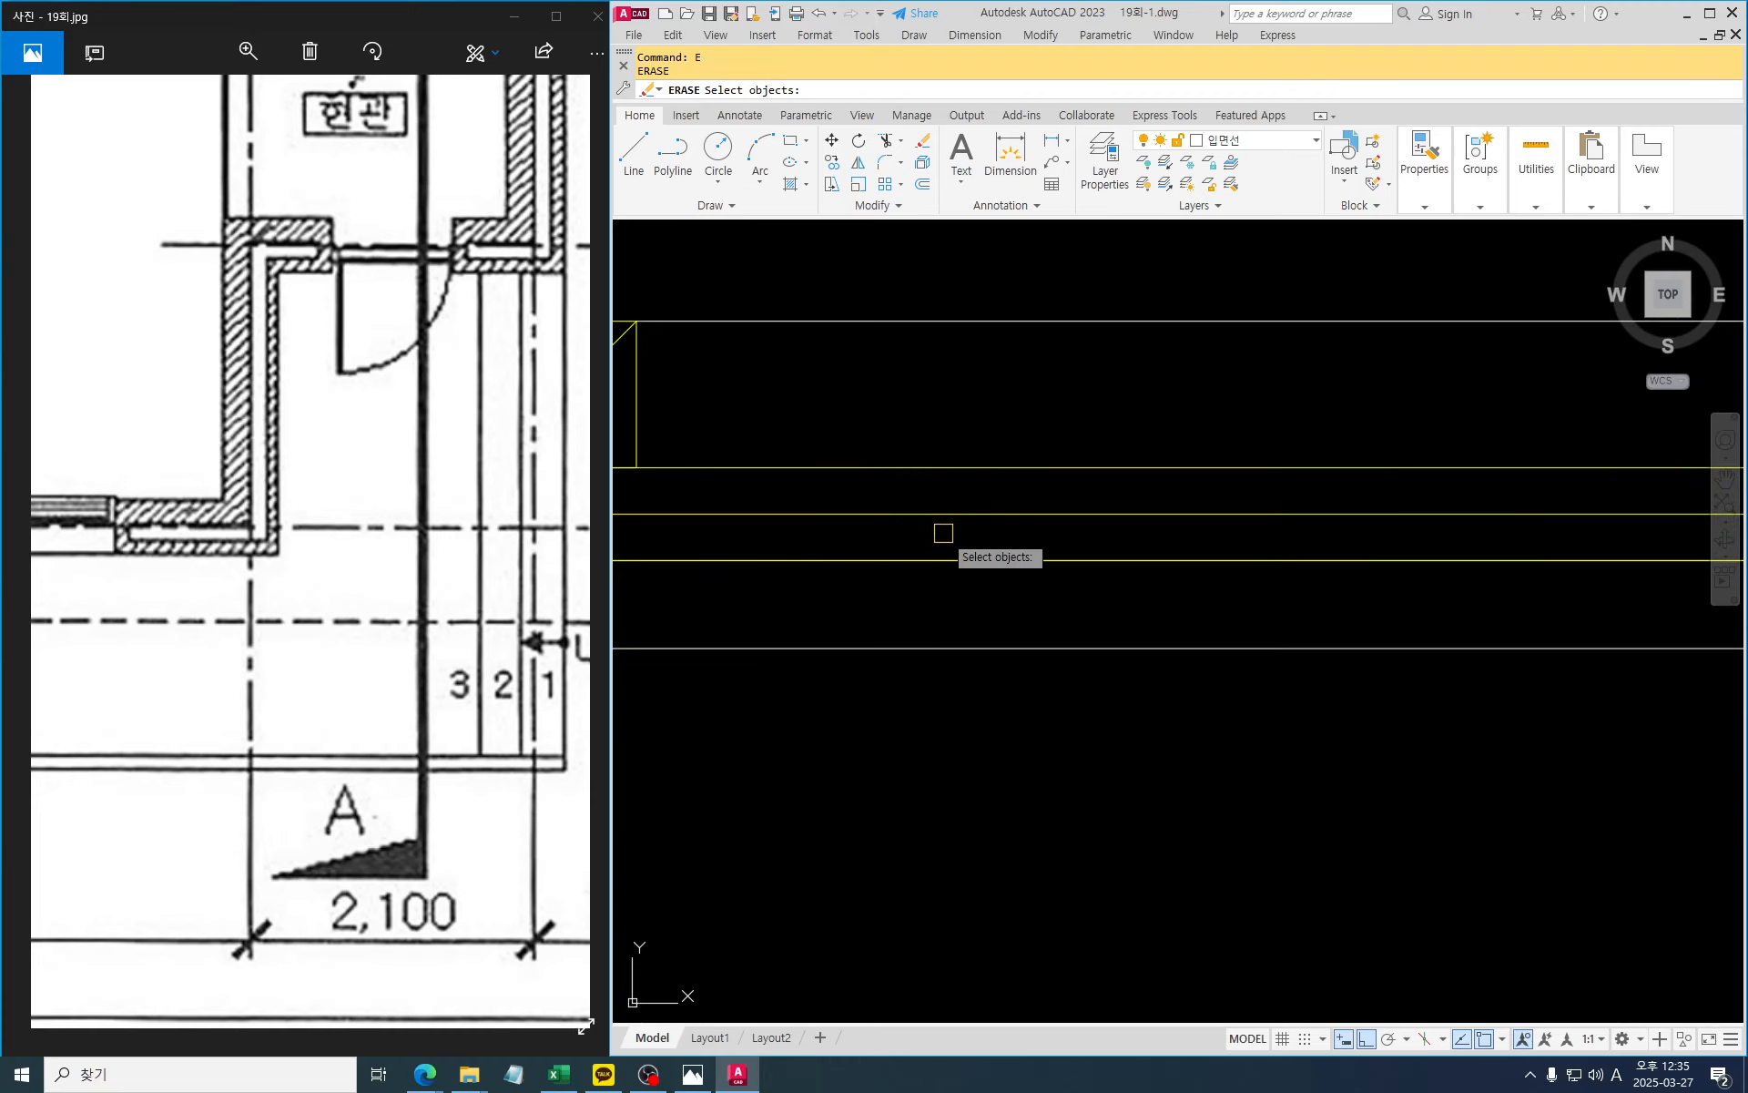
{"action": "middle_click_drag", "start_coordinate": [956, 530], "coordinate": [1096, 536]}
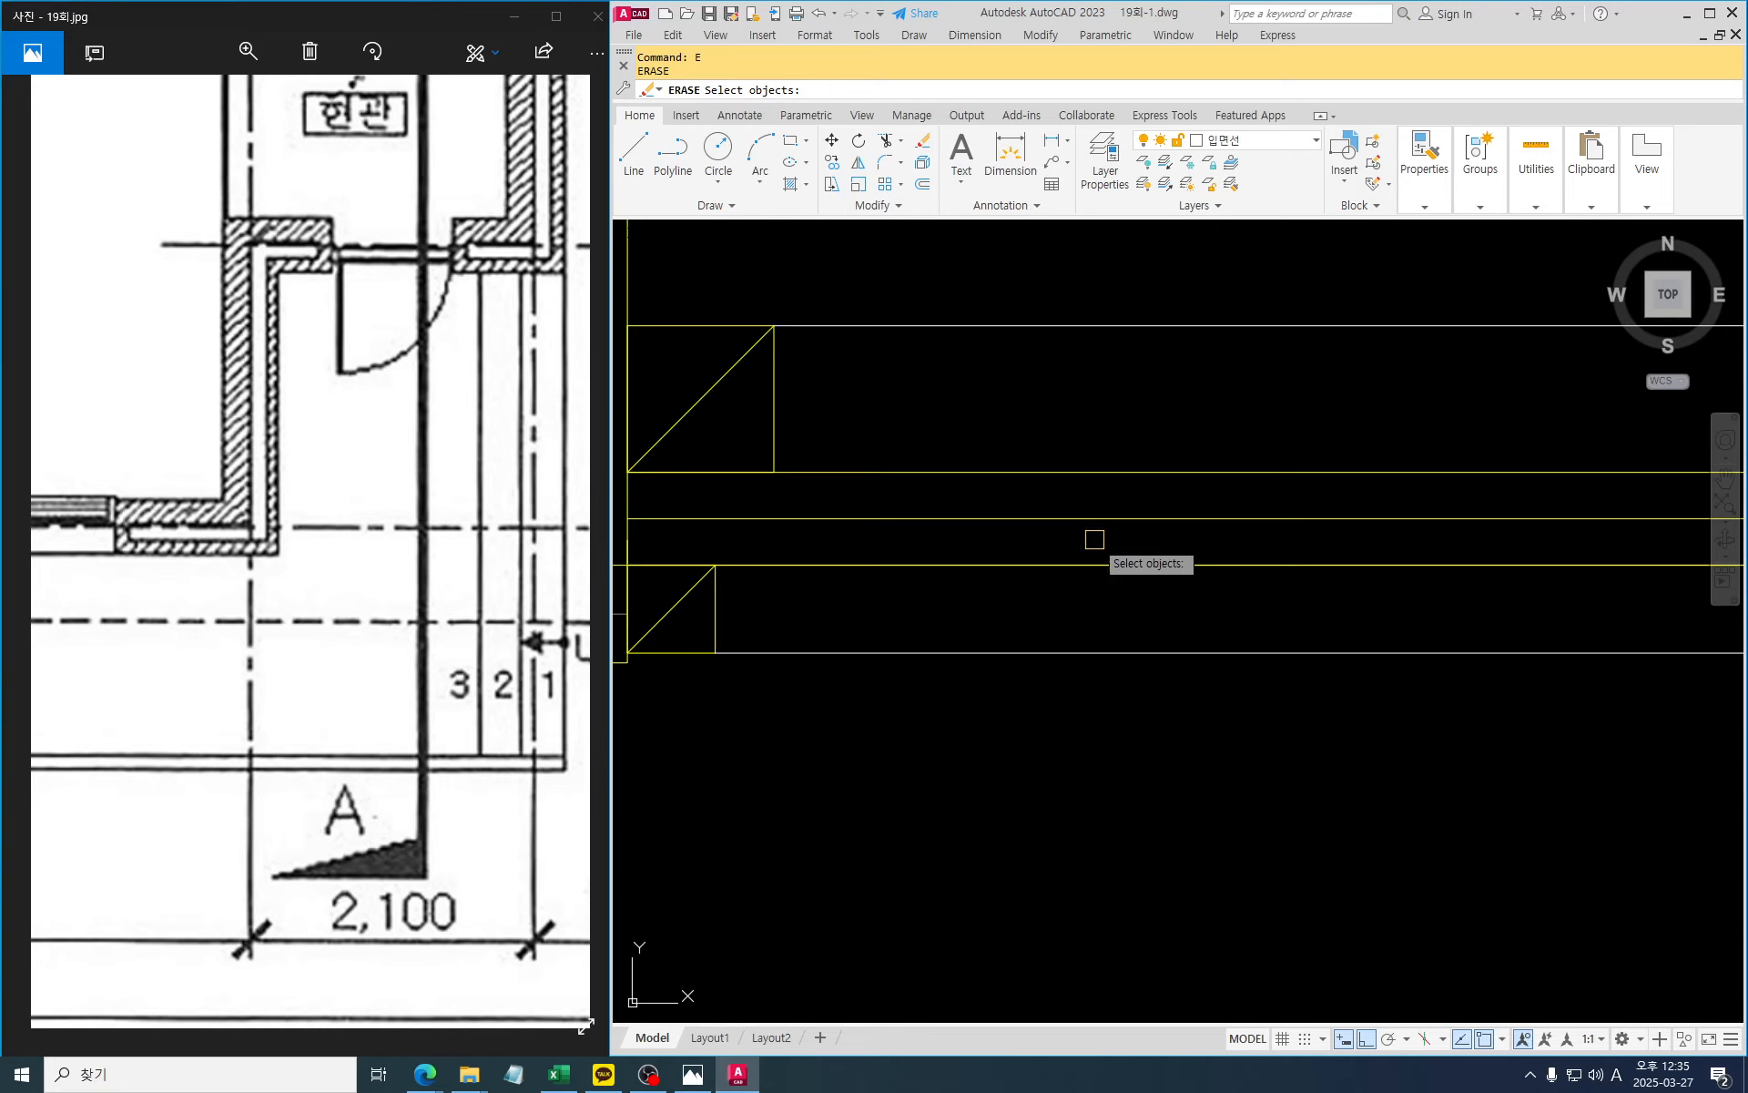
{"action": "key", "text": "Escape"}
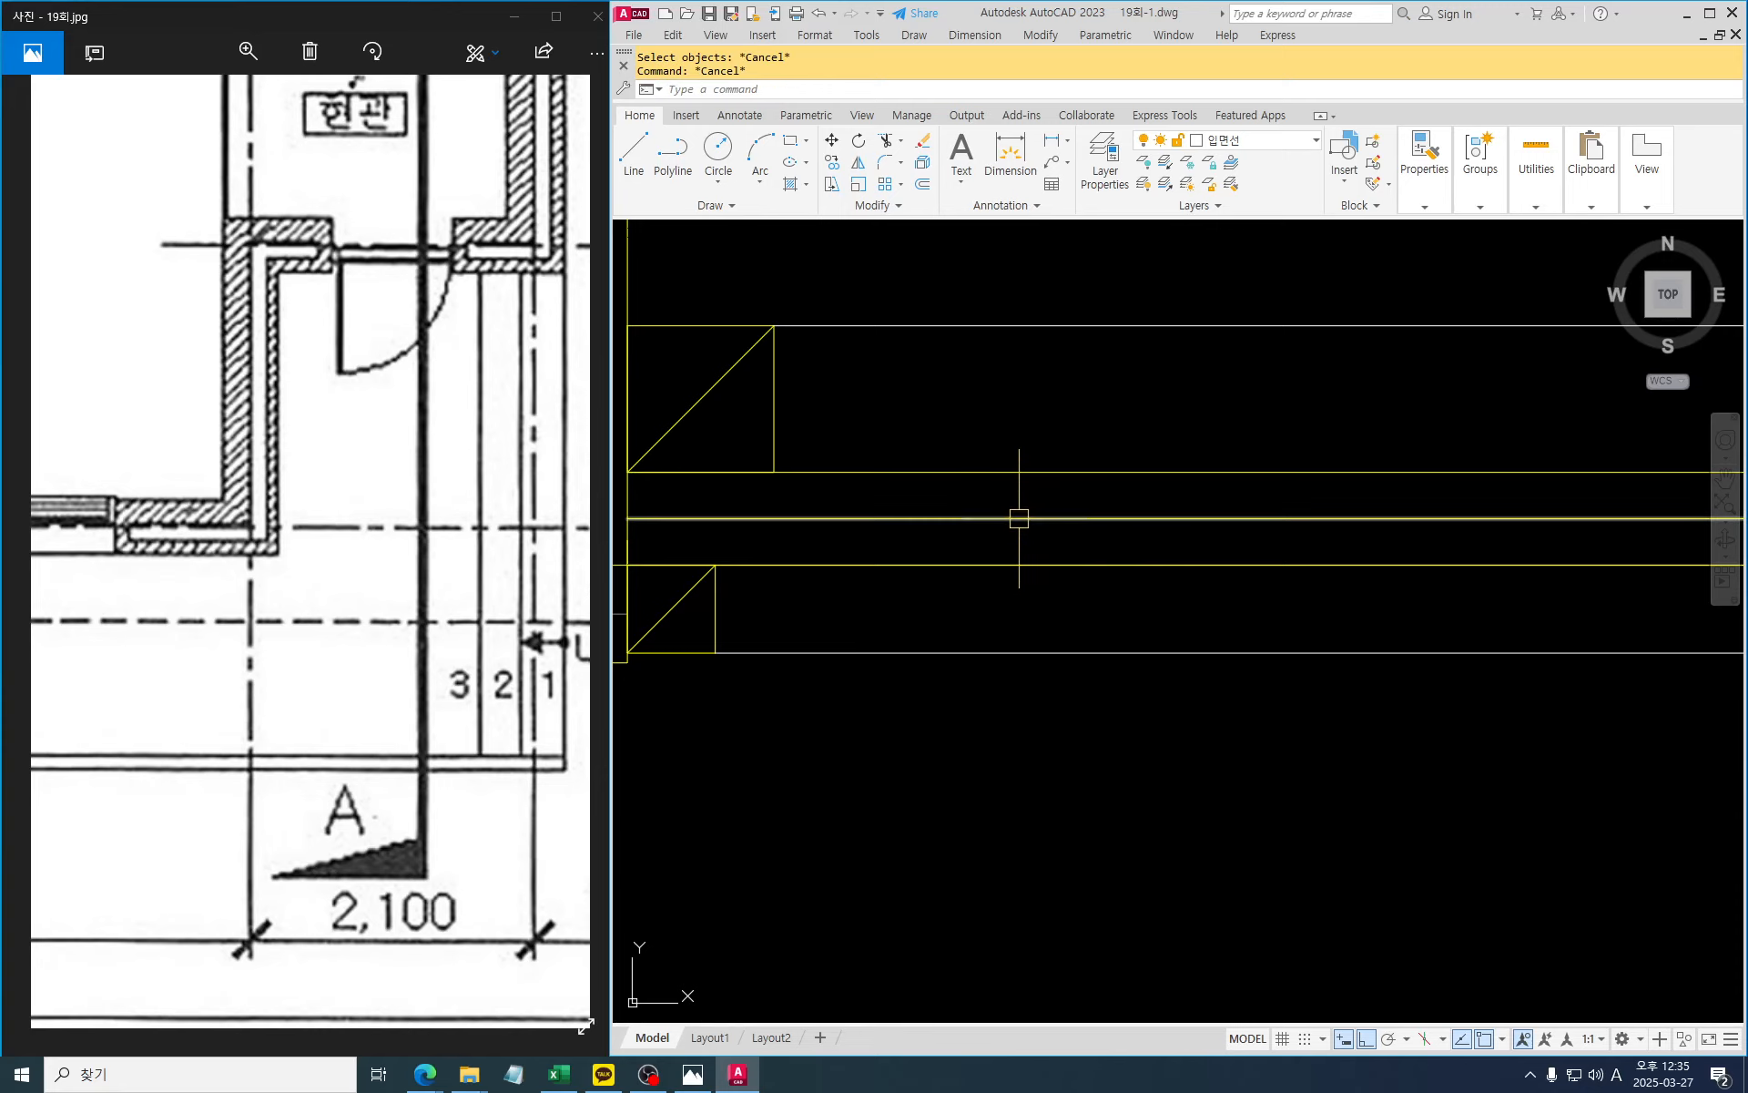
{"action": "middle_click_drag", "start_coordinate": [1019, 511], "coordinate": [1127, 549]}
{"action": "key", "text": "Escape"}
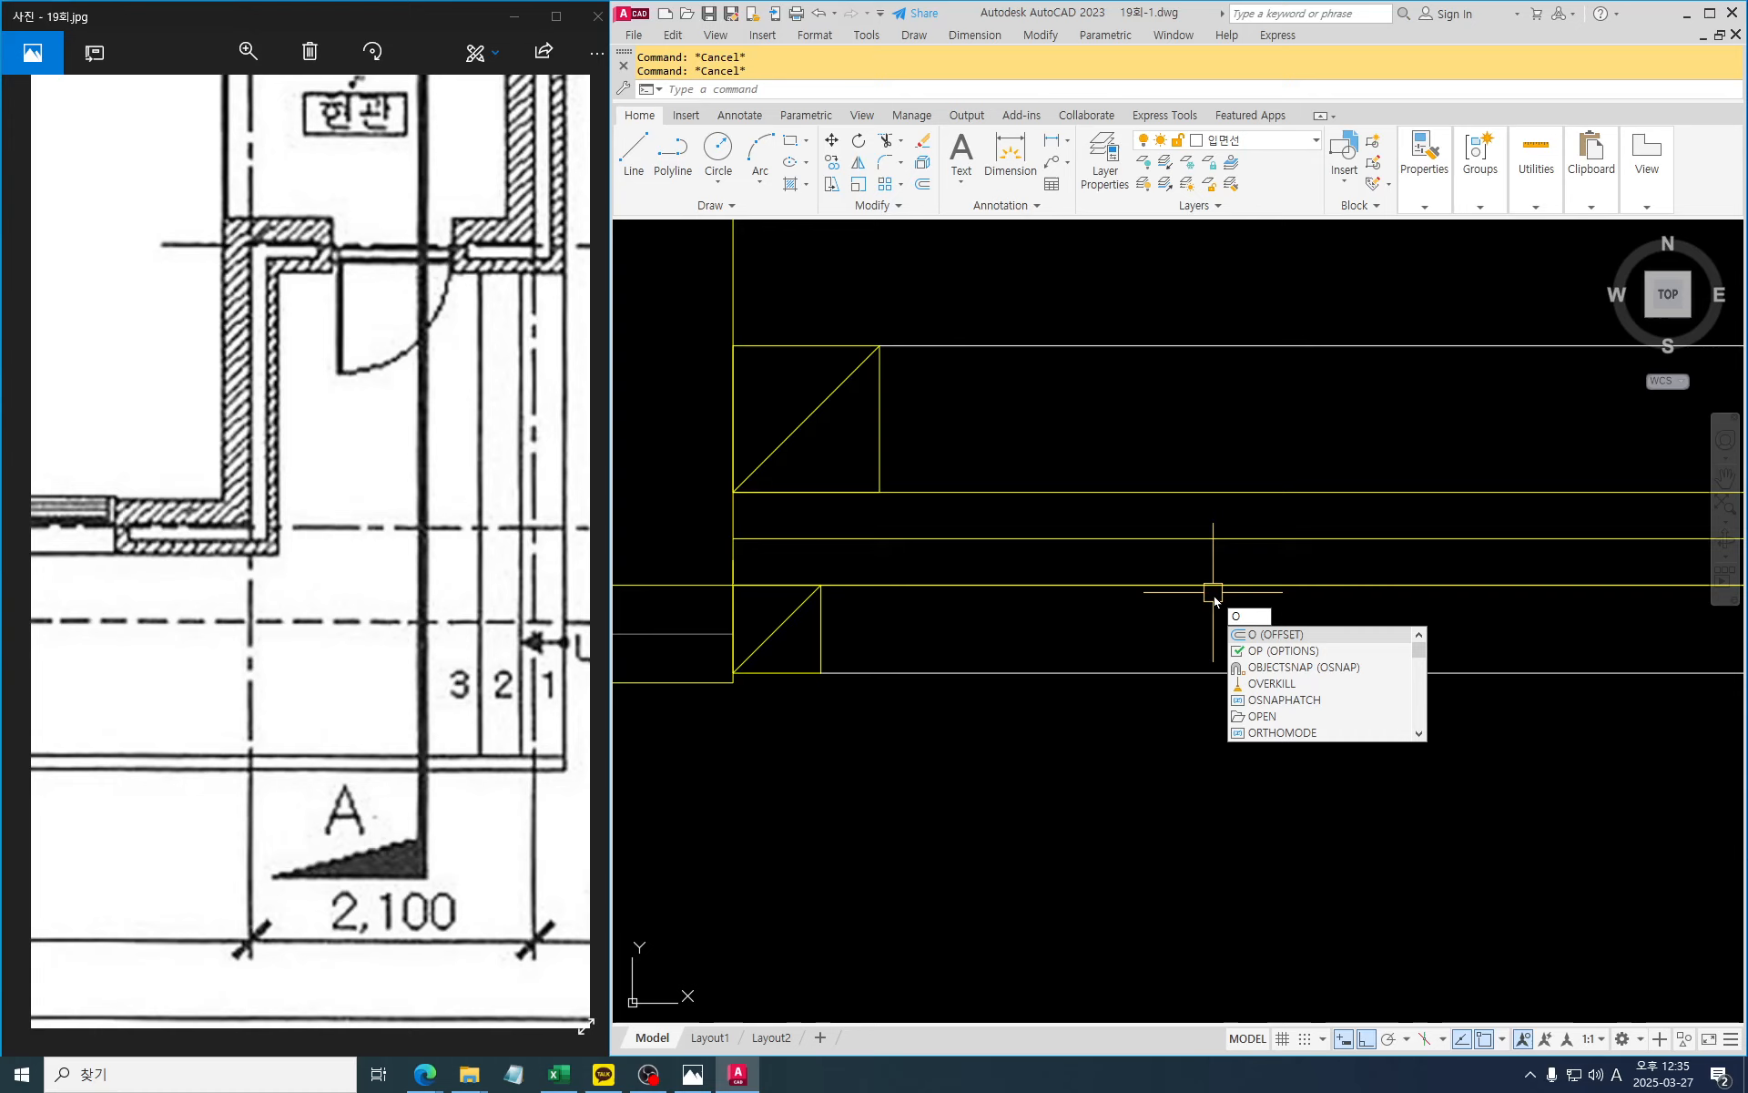
Offset the middle horizontal line between the two eave ceiling battens upward by 2.5
{"action": "key", "text": "Return"}
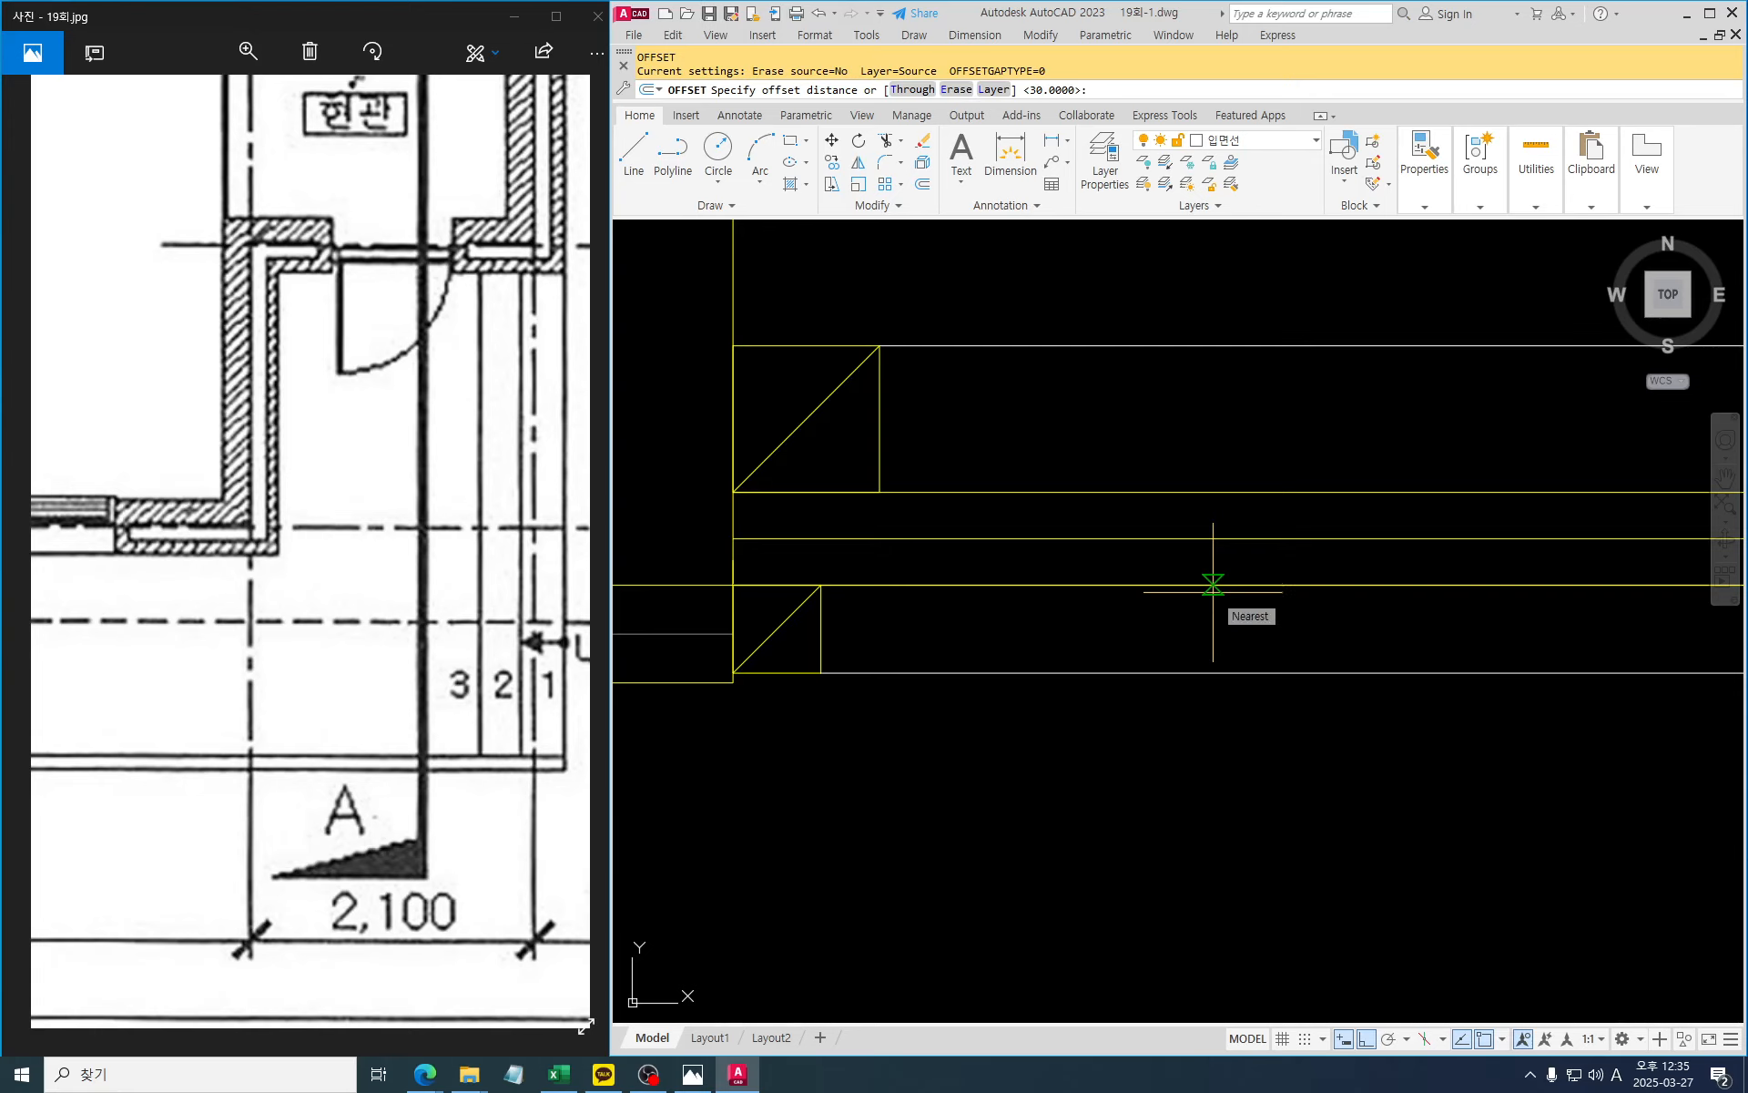
{"action": "type", "text": "2.5"}
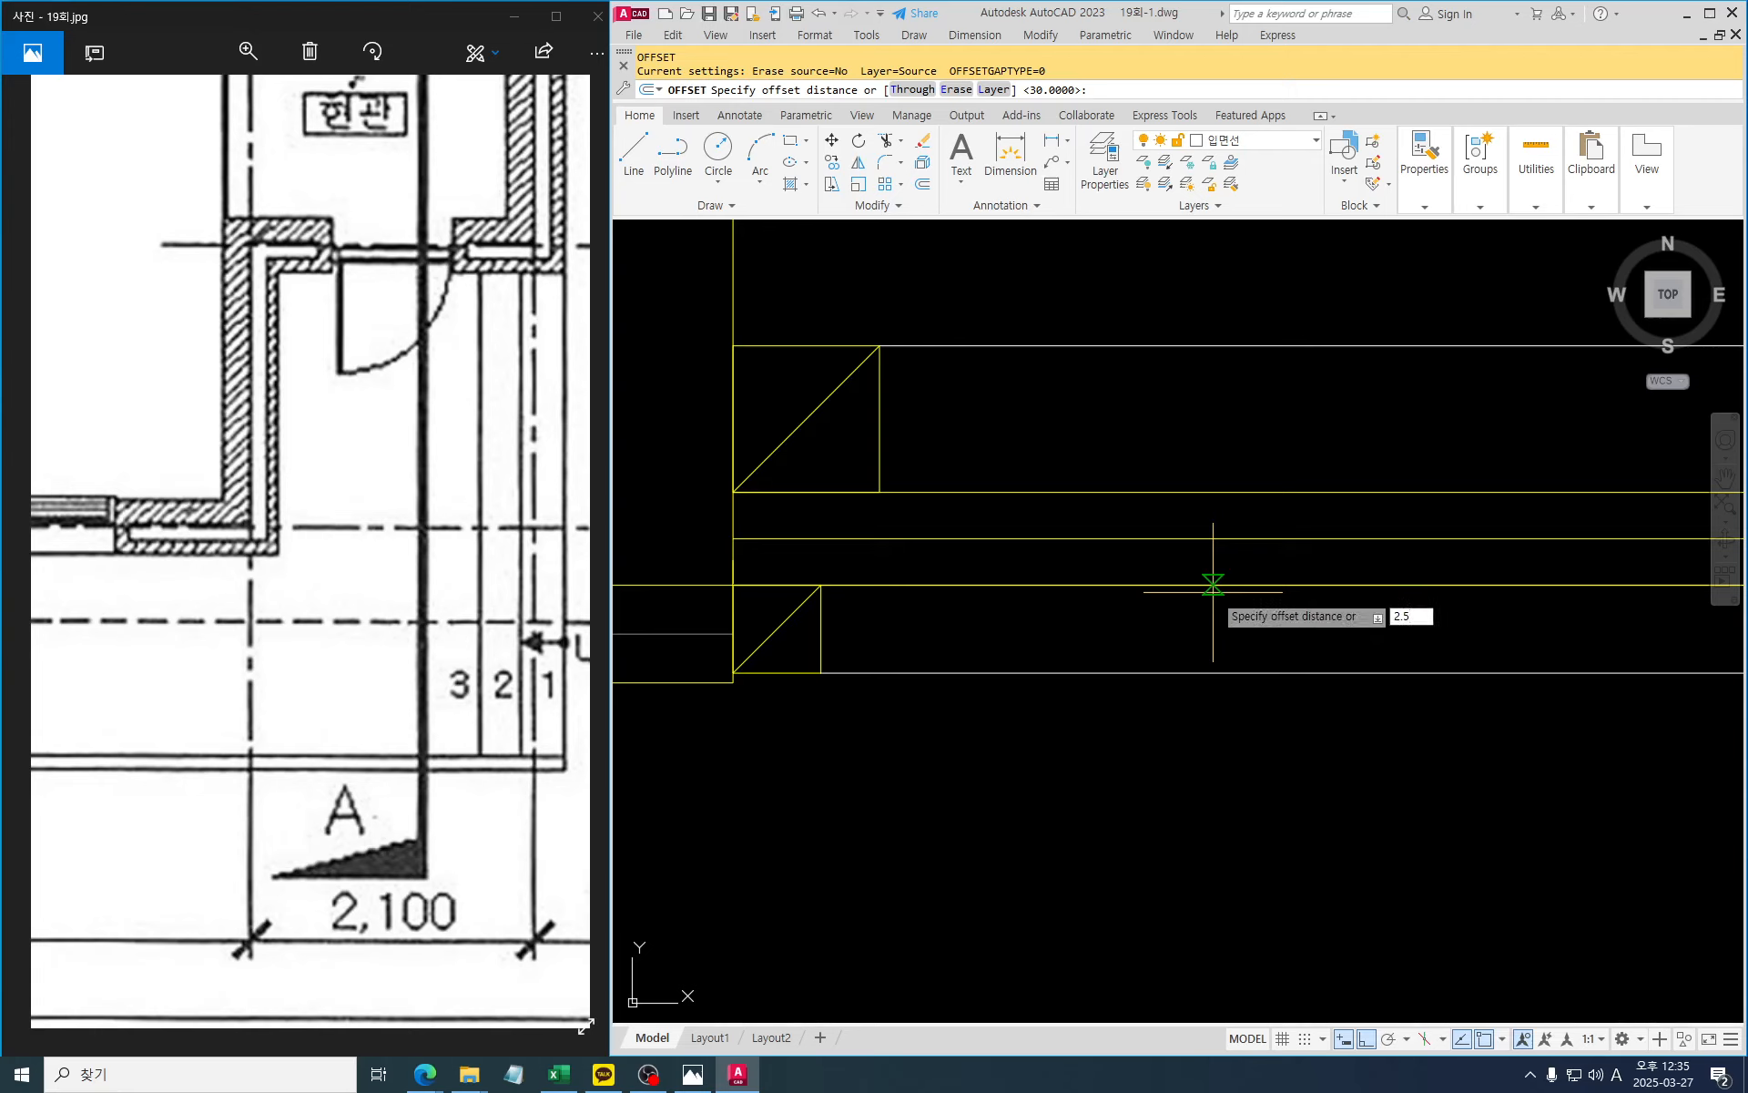
{"action": "key", "text": "Return"}
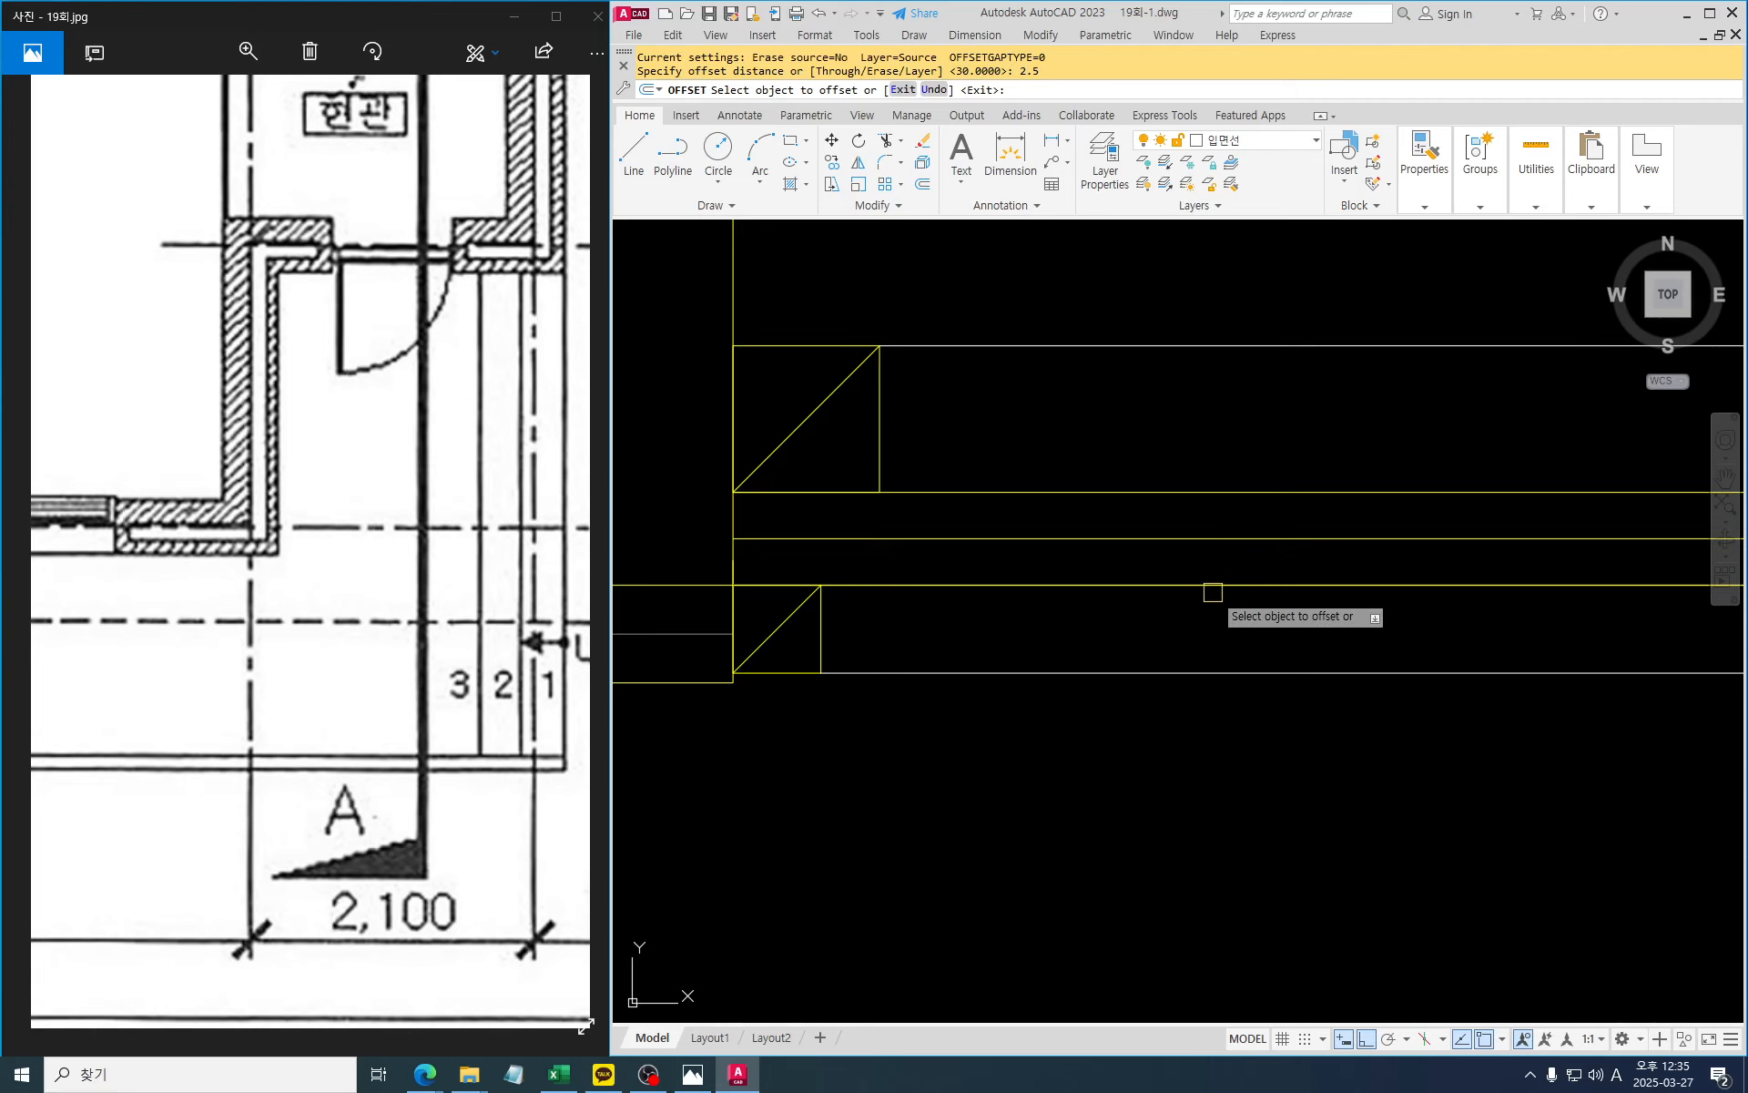
{"action": "left_click", "coordinate": [1184, 539]}
{"action": "left_click", "coordinate": [1214, 481]}
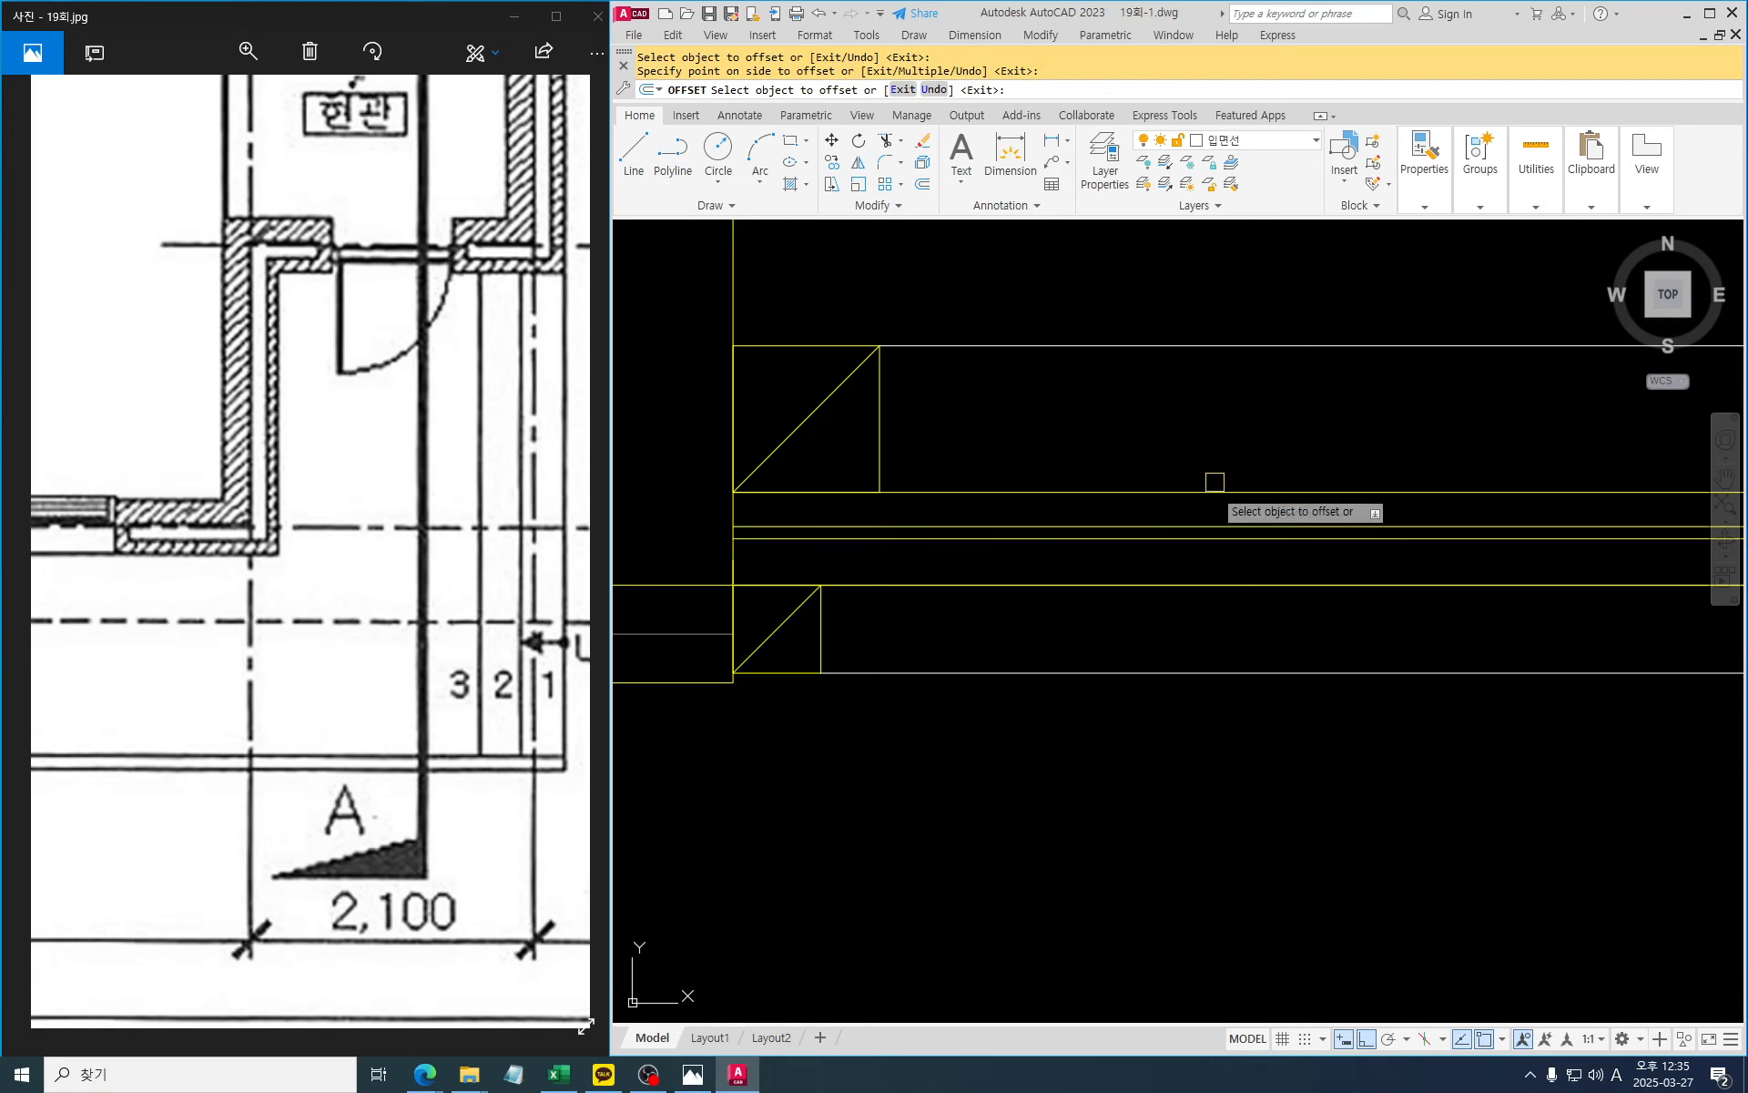
Erase the source line just below the new offset line between the eave battens
{"action": "key", "text": "Escape"}
{"action": "key", "text": "Escape"}
{"action": "type", "text": "e"}
{"action": "key", "text": "space"}
{"action": "left_click", "coordinate": [1186, 539]}
{"action": "key", "text": "space"}
{"action": "key", "text": "Escape"}
{"action": "key", "text": "Escape"}
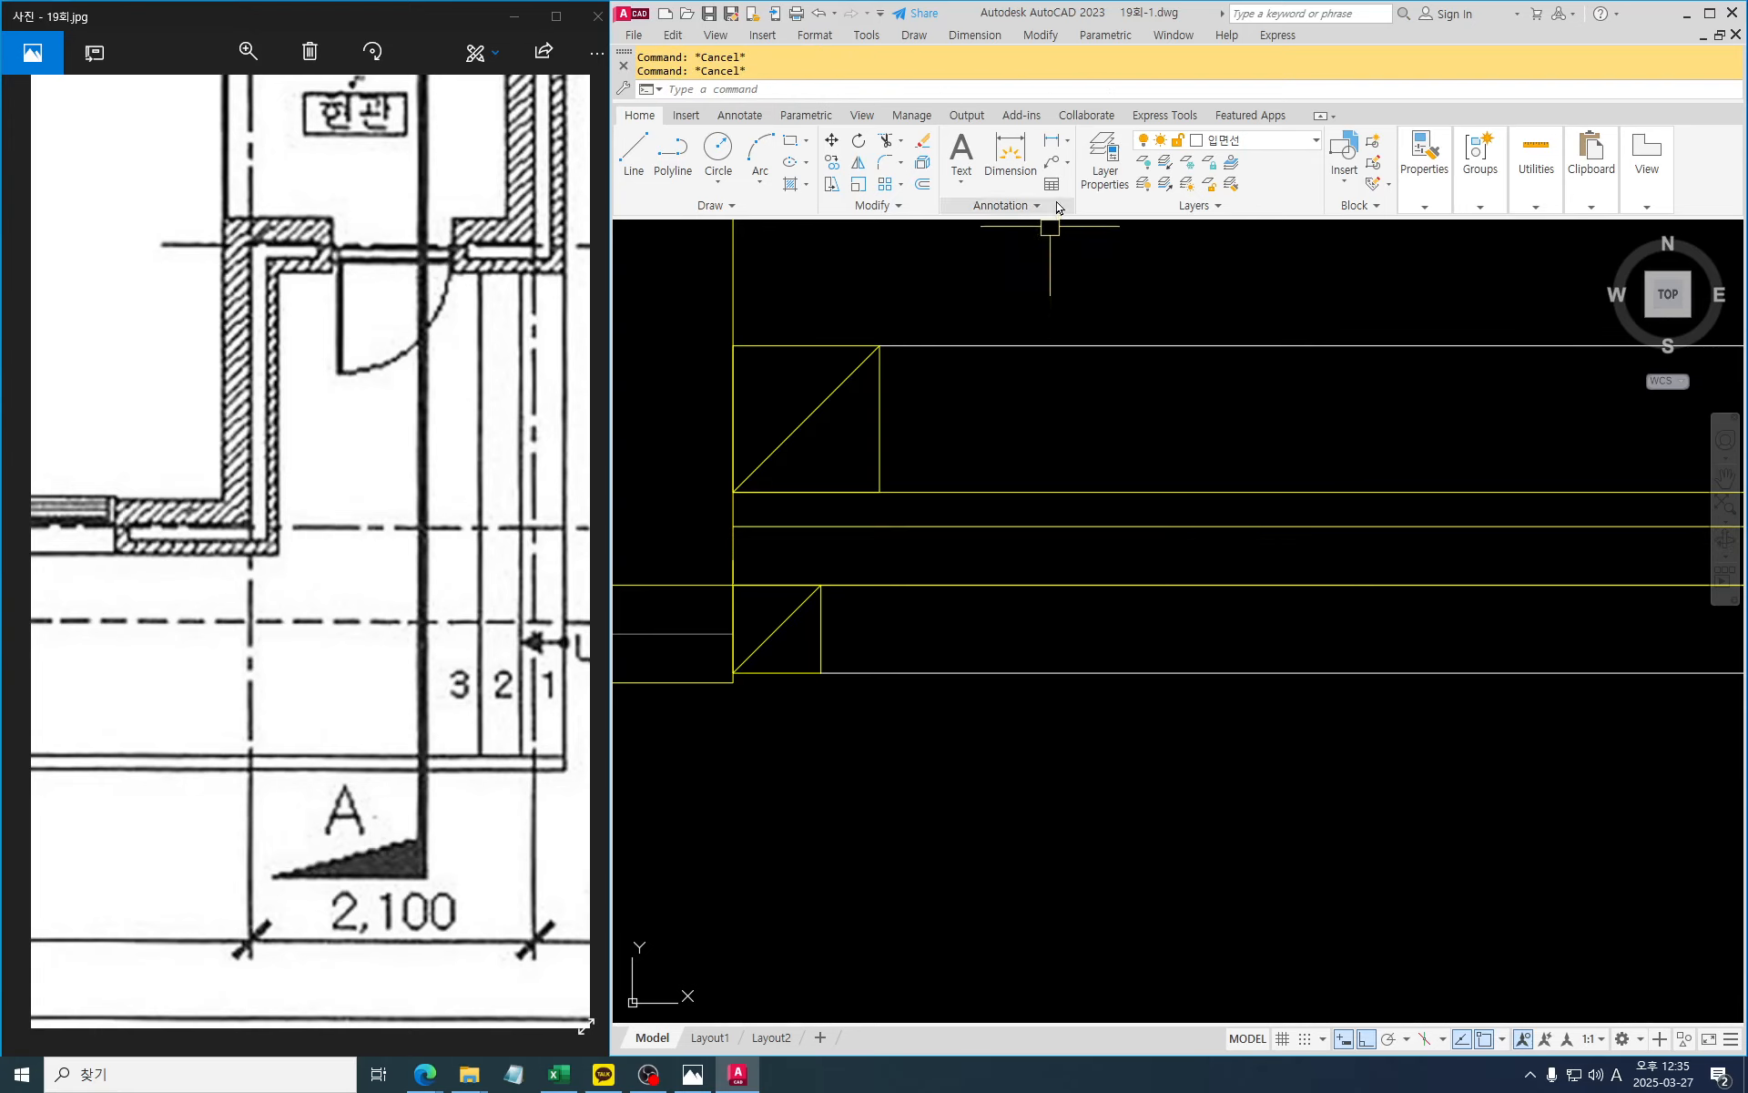
Measure the vertical gap between the lower batten's top line and the offset line with a linear dimension
{"action": "left_click", "coordinate": [1052, 141]}
{"action": "left_click", "coordinate": [1086, 585]}
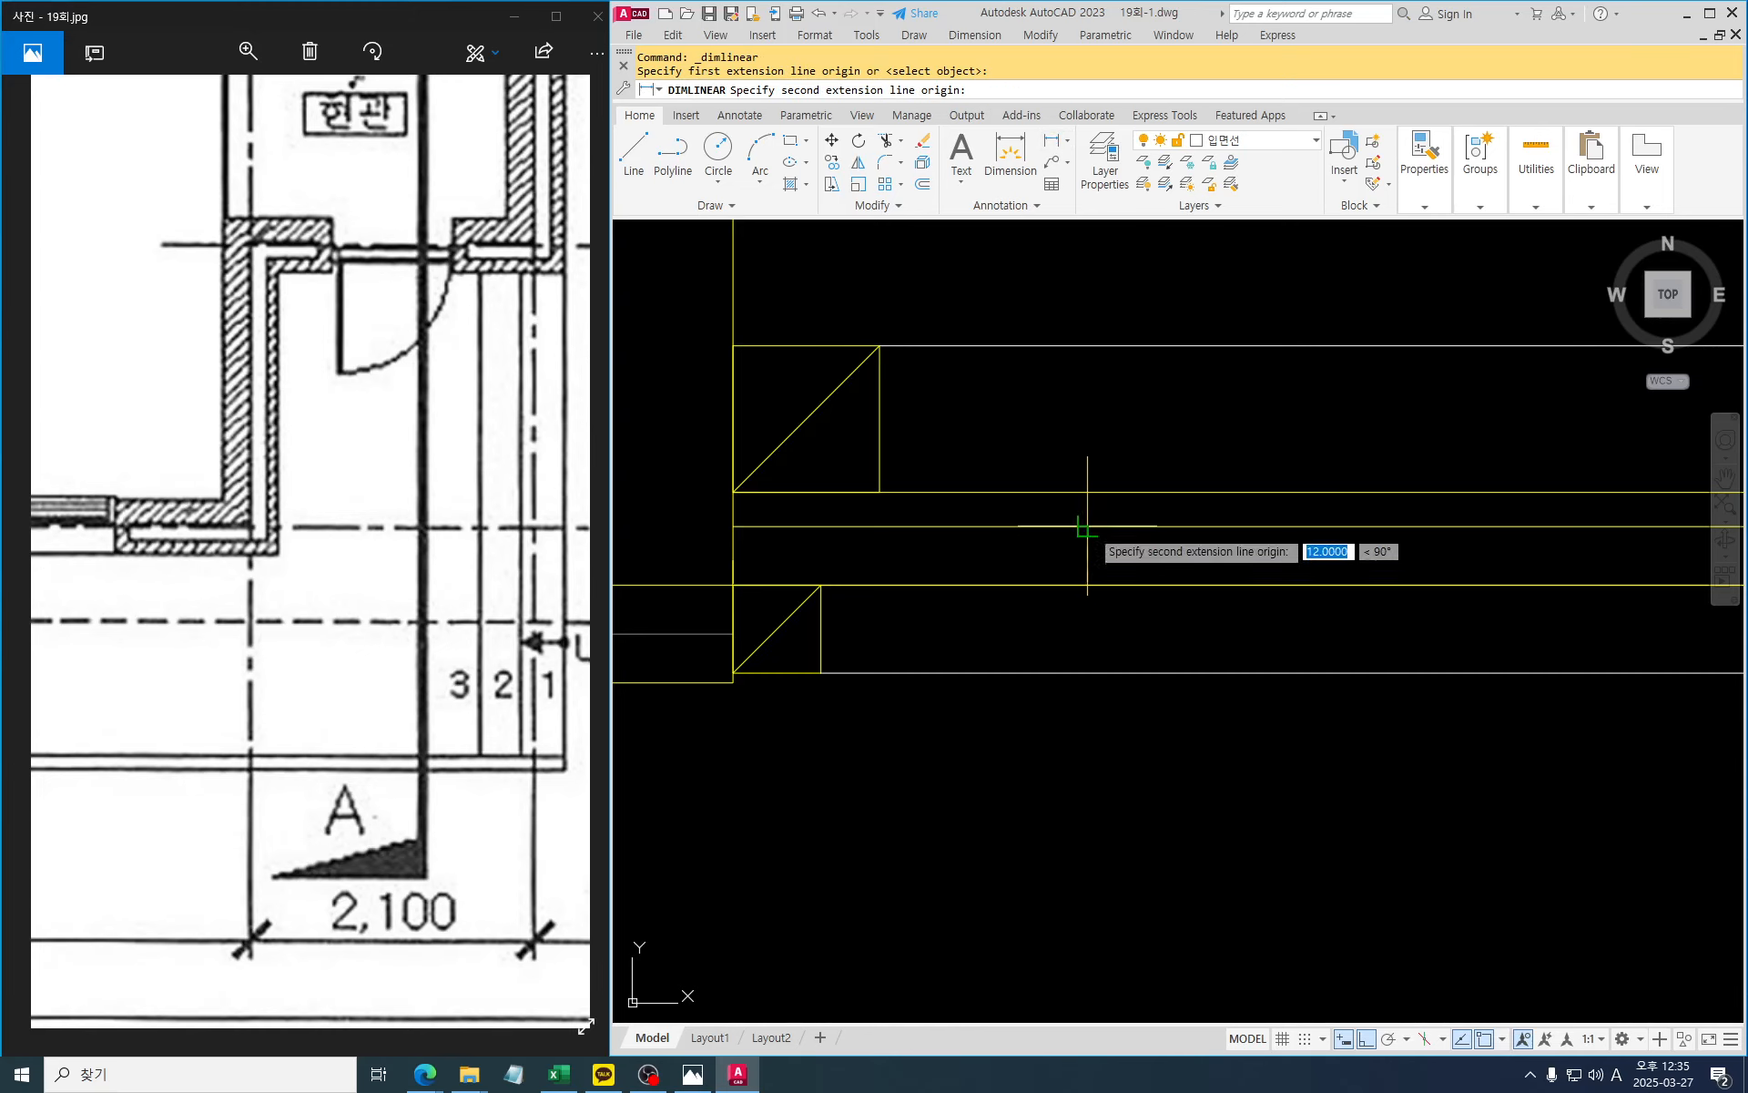
{"action": "left_click", "coordinate": [1086, 526]}
{"action": "left_click", "coordinate": [1219, 551]}
{"action": "scroll", "coordinate": [1218, 555], "scroll_direction": "down", "scroll_amount": 5}
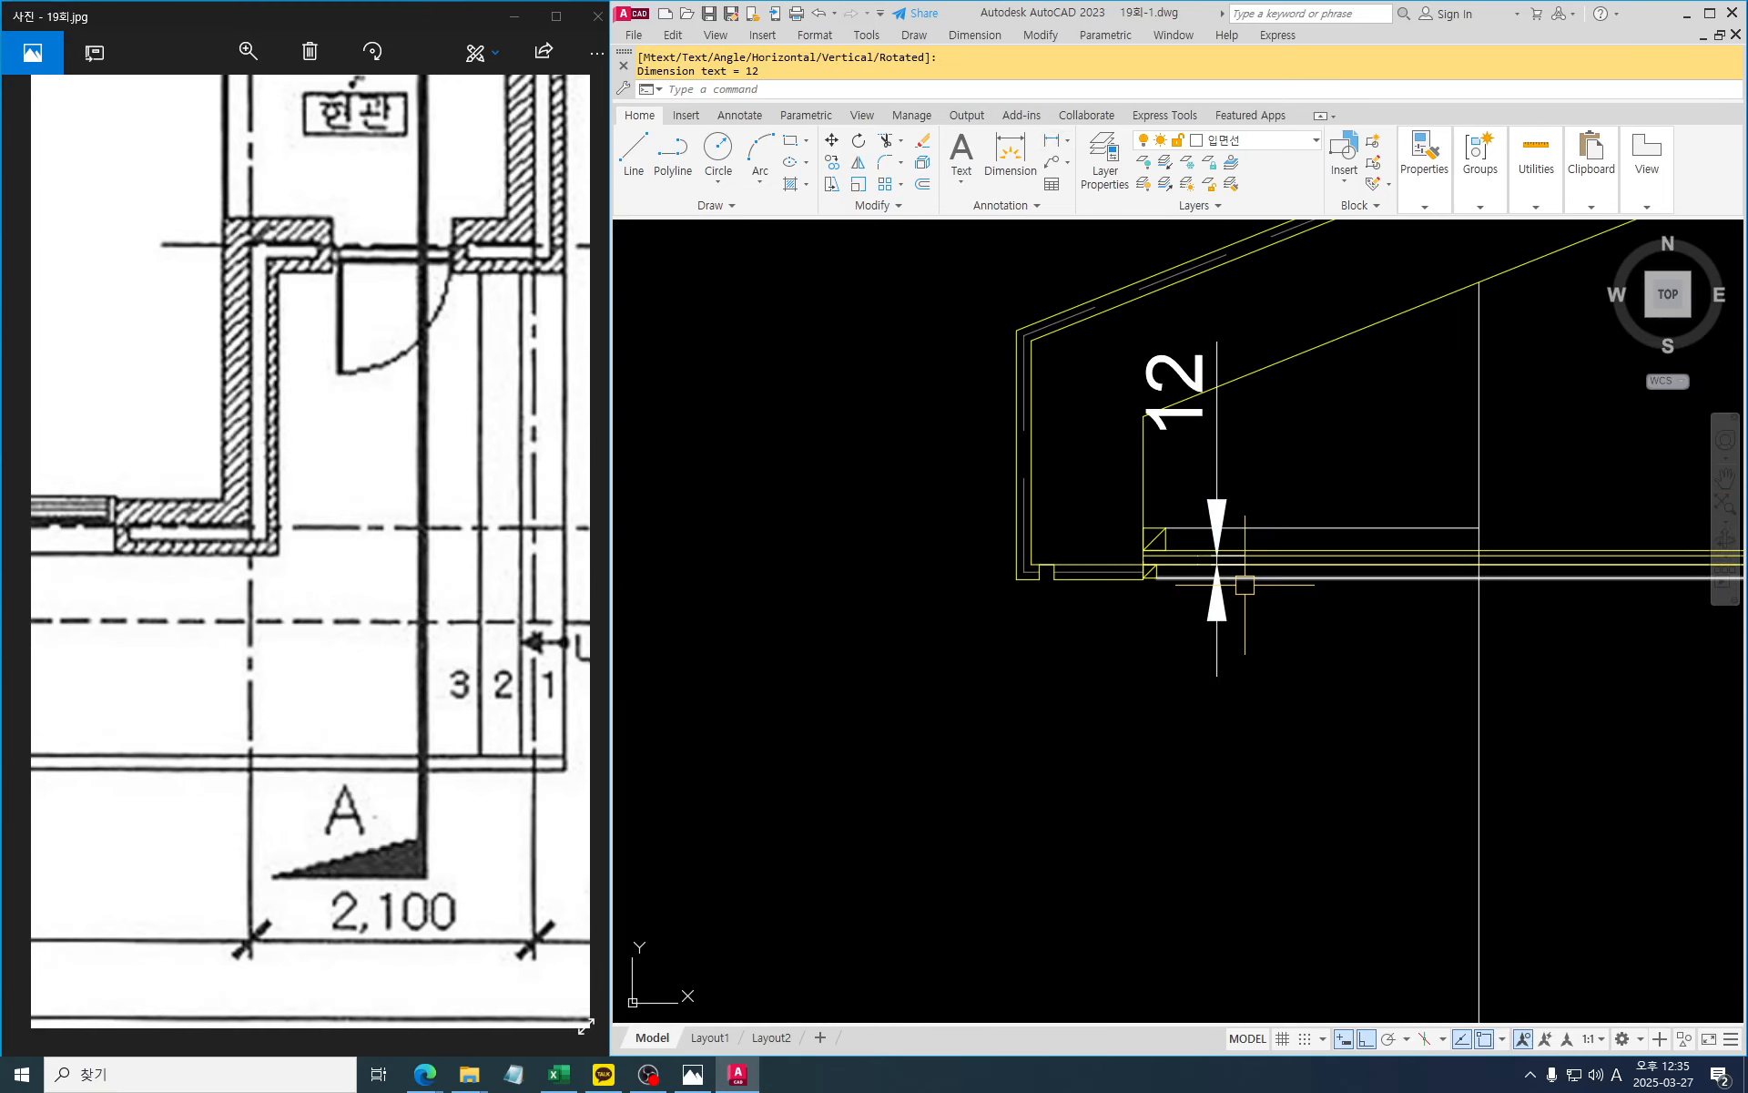
Erase the check dimension and the horizontal line running along the upper batten's underside
{"action": "scroll", "coordinate": [1245, 584], "scroll_direction": "up", "scroll_amount": 6}
{"action": "type", "text": "e"}
{"action": "key", "text": "space"}
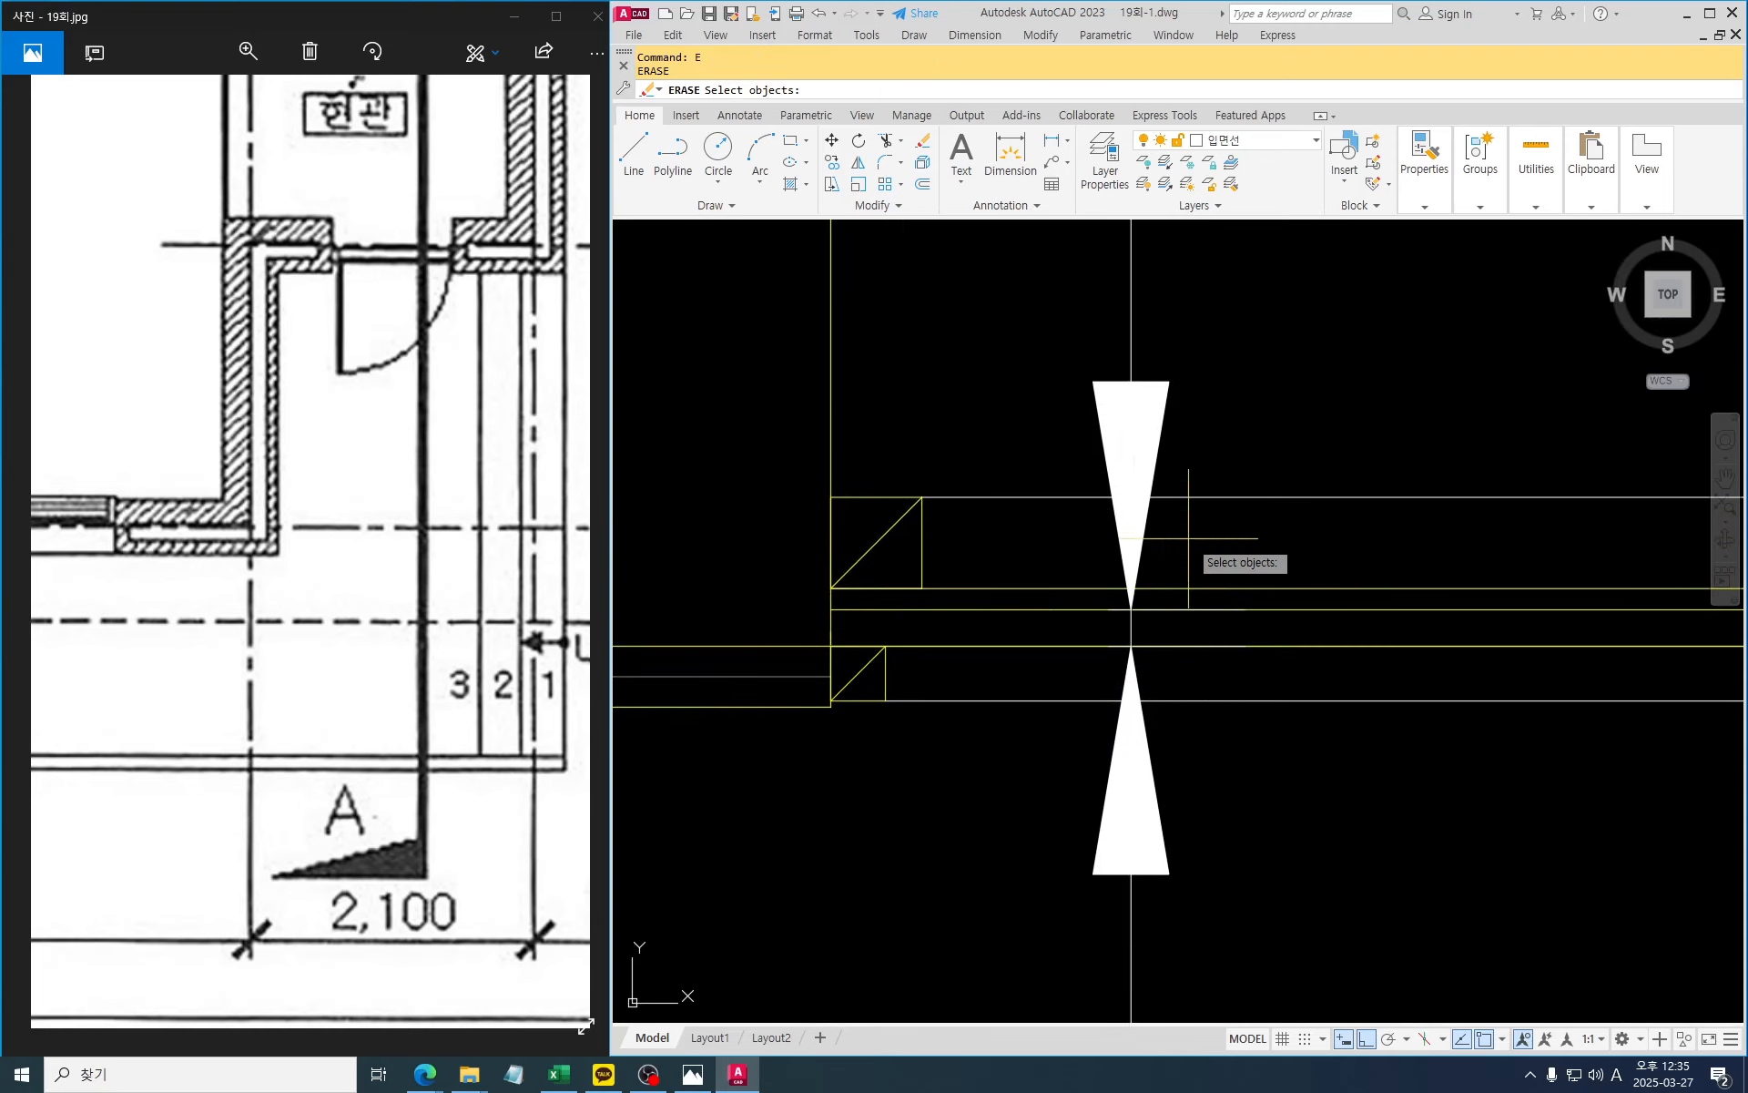
{"action": "left_click", "coordinate": [1194, 548]}
{"action": "left_click", "coordinate": [1118, 555]}
{"action": "key", "text": "space"}
{"action": "key", "text": "Escape"}
{"action": "key", "text": "Escape"}
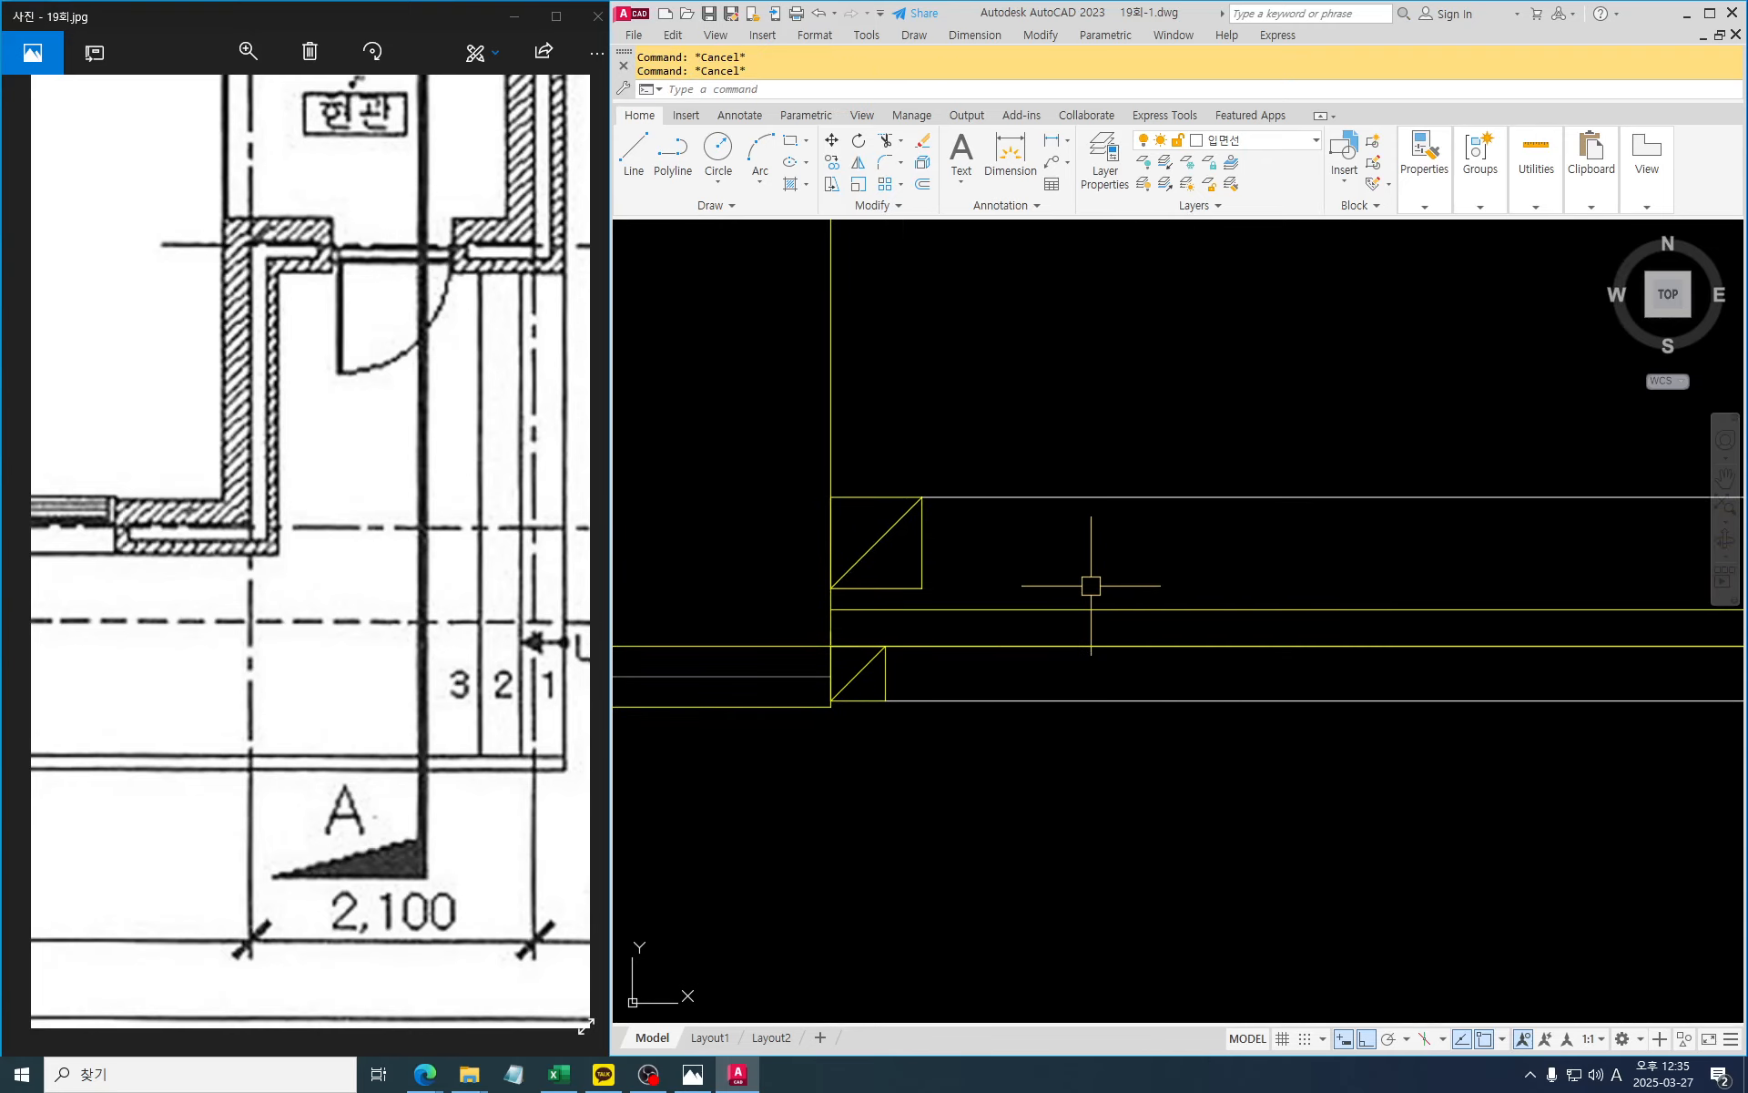
Move the upper eave batten and its top line straight down onto the offset line
{"action": "type", "text": "m"}
{"action": "key", "text": "space"}
{"action": "left_click", "coordinate": [1080, 590]}
{"action": "left_click", "coordinate": [797, 338]}
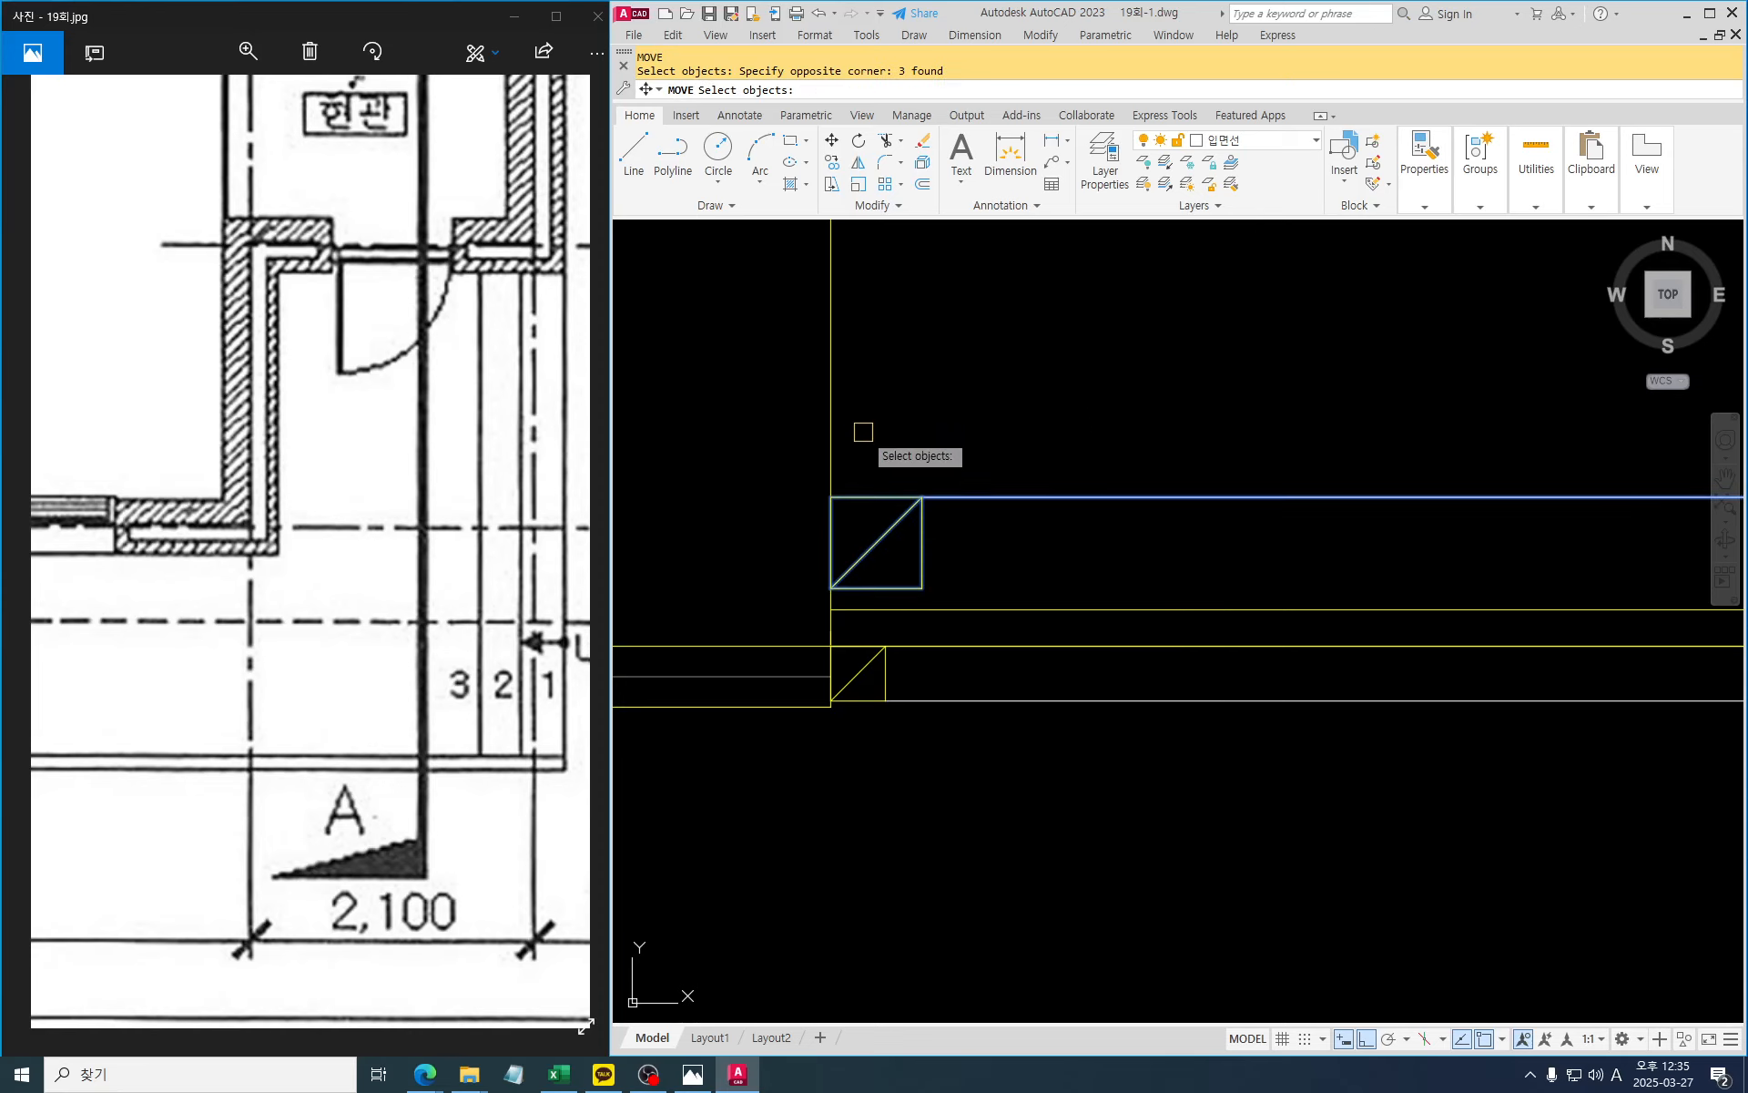
{"action": "key", "text": "space"}
{"action": "left_click", "coordinate": [886, 588]}
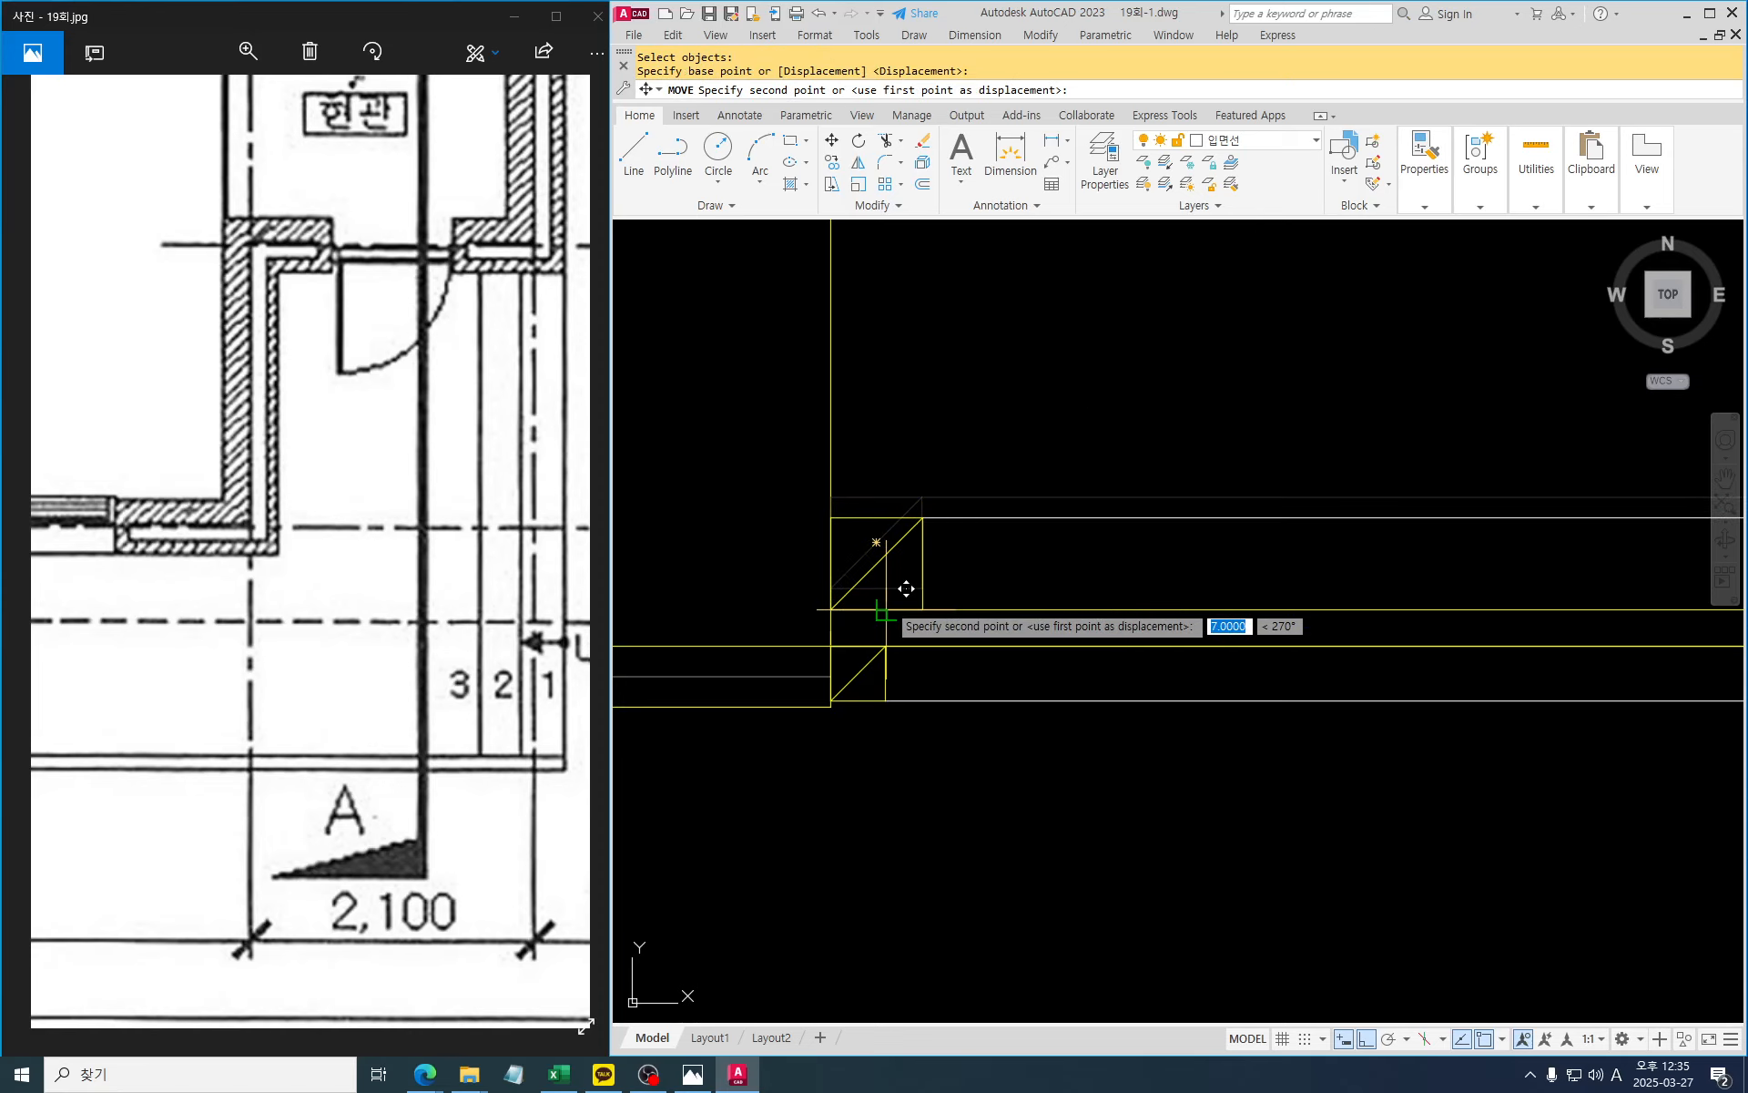
{"action": "left_click", "coordinate": [886, 609]}
{"action": "scroll", "coordinate": [1068, 717], "scroll_direction": "down", "scroll_amount": 3}
{"action": "scroll", "coordinate": [1241, 734], "scroll_direction": "up", "scroll_amount": 3}
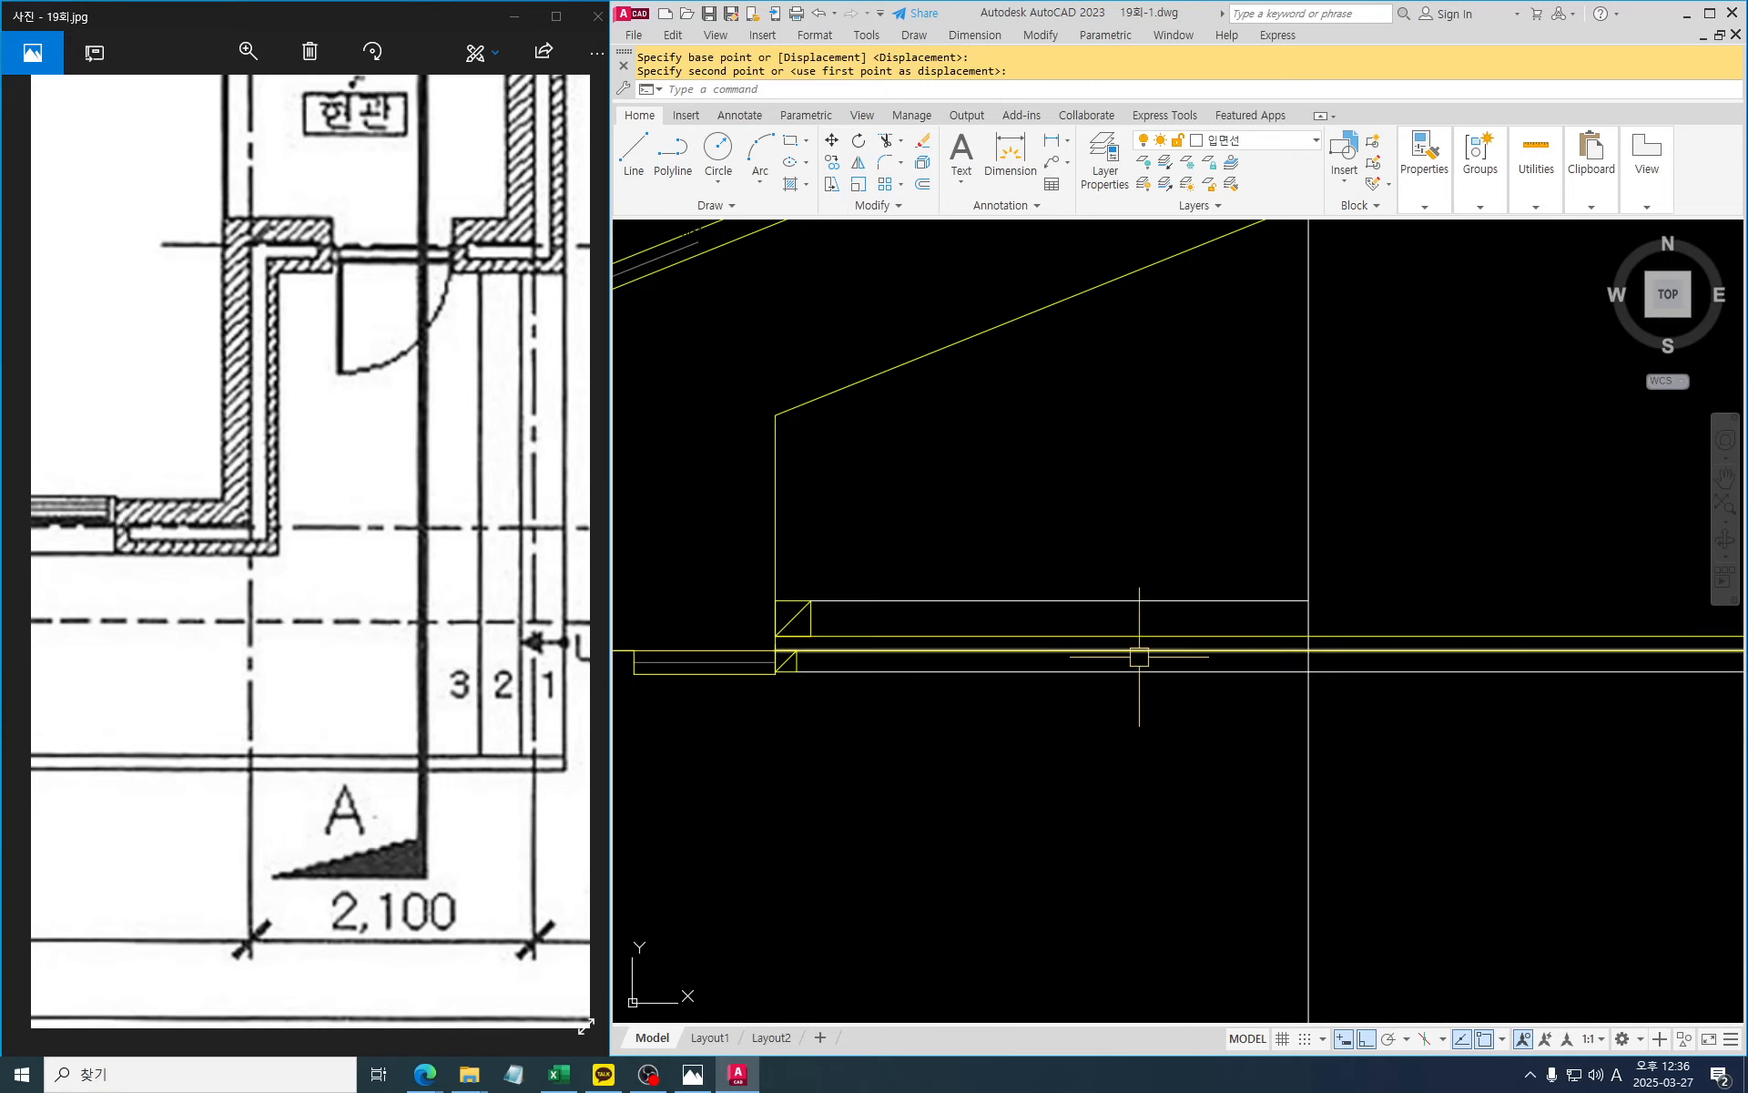
Extend the eave ceiling's uppermost horizontal line to the outer face of the brick wall
{"action": "middle_click_drag", "start_coordinate": [1269, 741], "coordinate": [1084, 714]}
{"action": "scroll", "coordinate": [1085, 640], "scroll_direction": "down", "scroll_amount": 3}
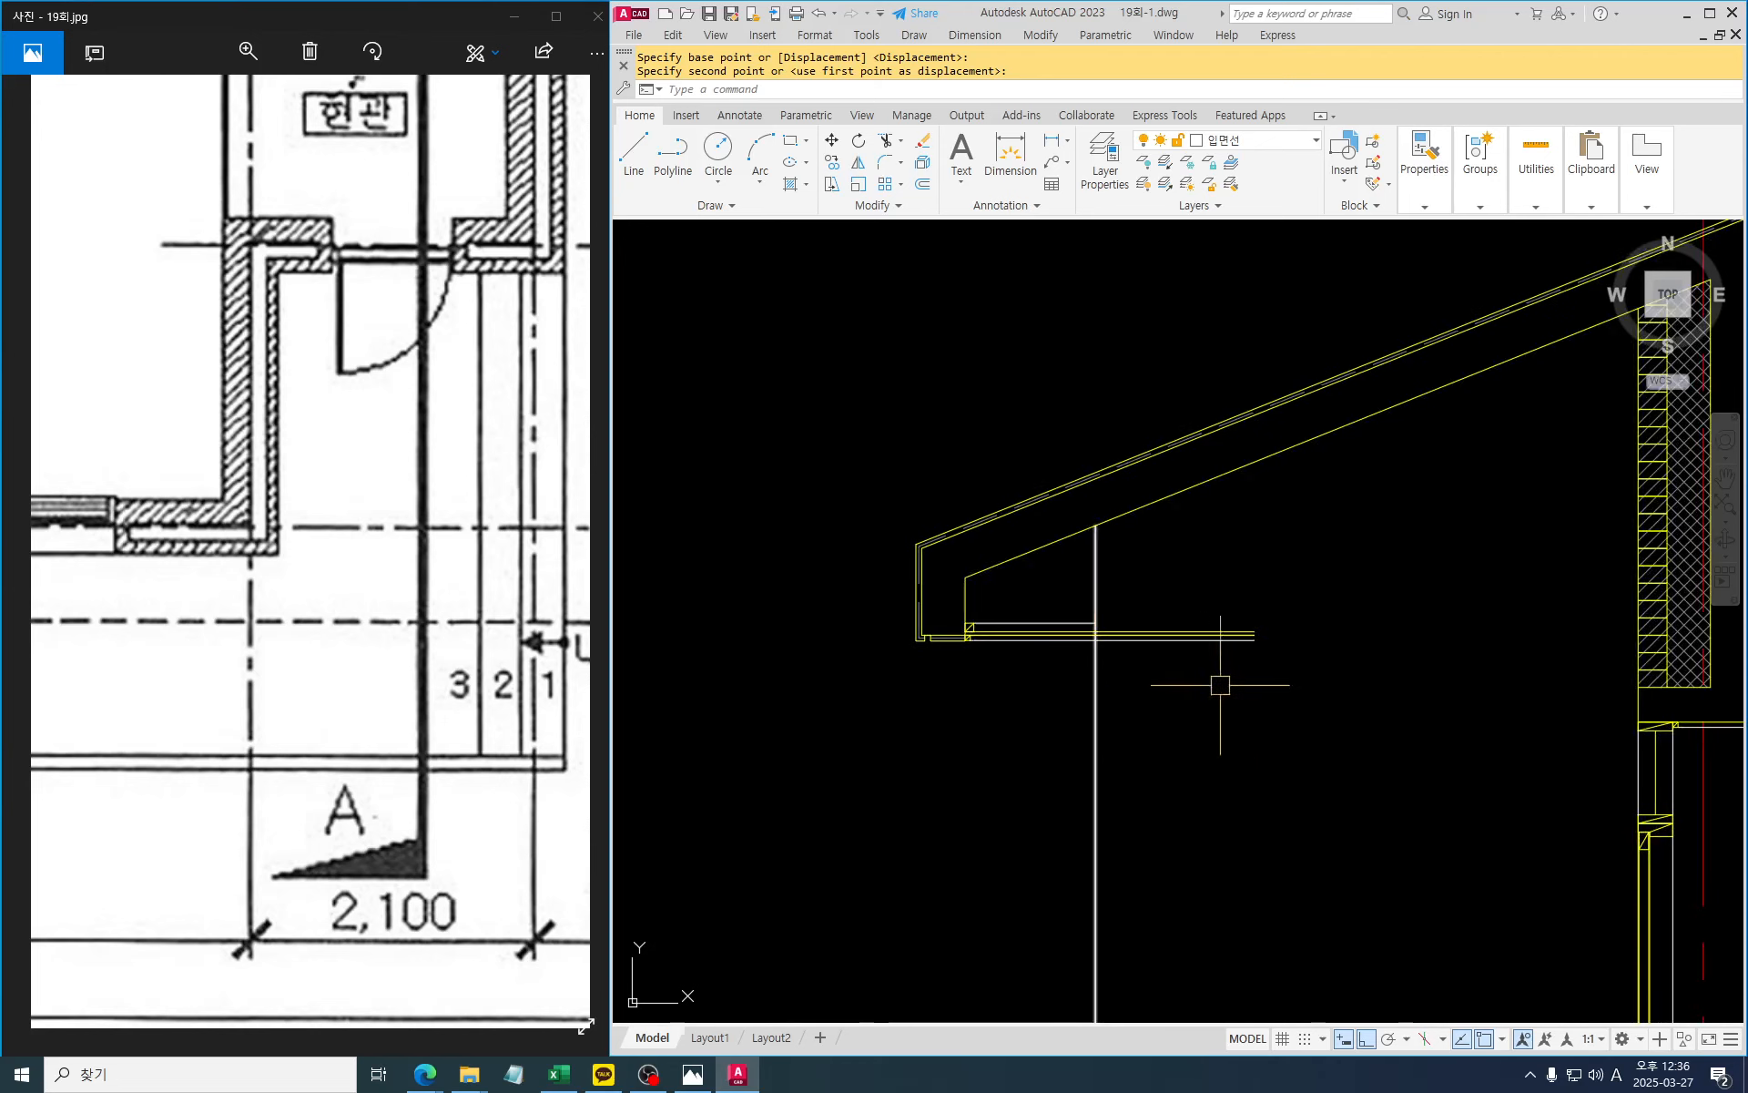
{"action": "key", "text": "Escape"}
{"action": "key", "text": "Escape"}
{"action": "type", "text": "ex"}
{"action": "key", "text": "Return"}
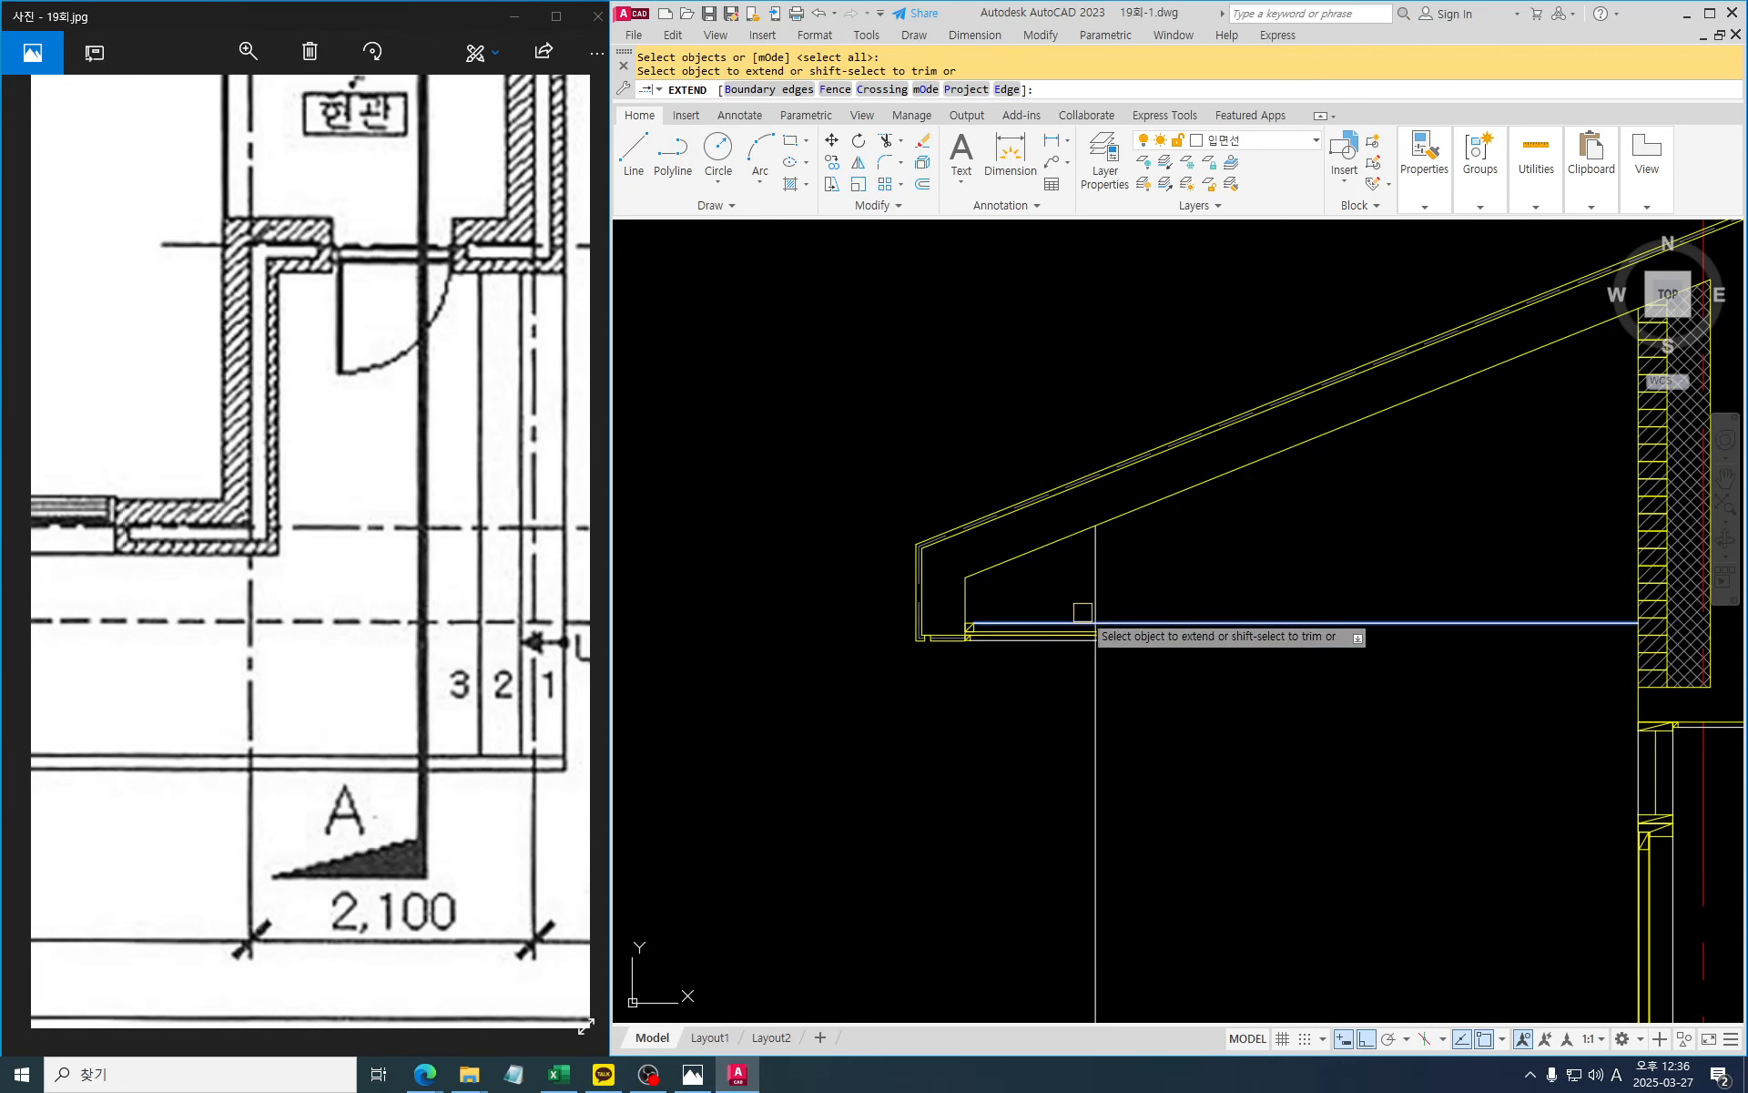
{"action": "left_click", "coordinate": [1070, 615]}
Try to extend the remaining eave ceiling lines to the brick wall
{"action": "left_click", "coordinate": [1070, 685]}
{"action": "left_click", "coordinate": [1070, 685]}
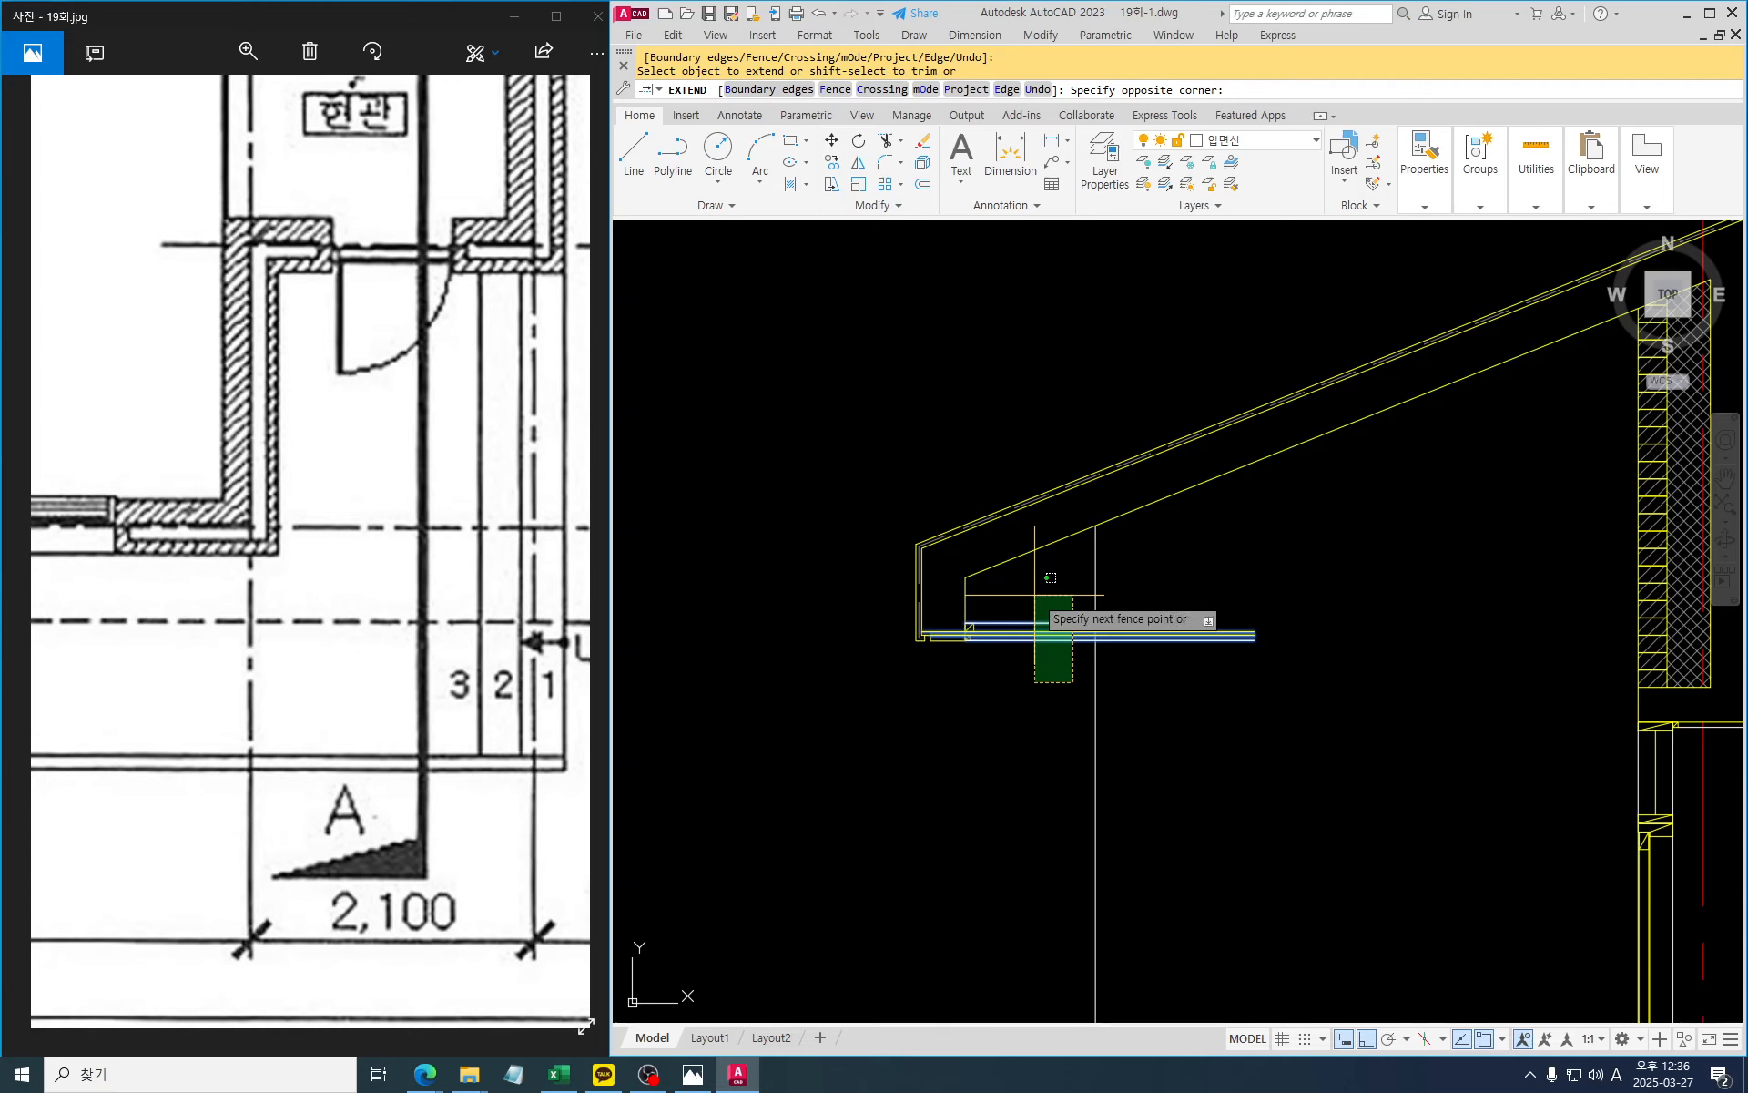
{"action": "left_click", "coordinate": [1031, 590]}
{"action": "key", "text": "Escape"}
{"action": "type", "text": "ex"}
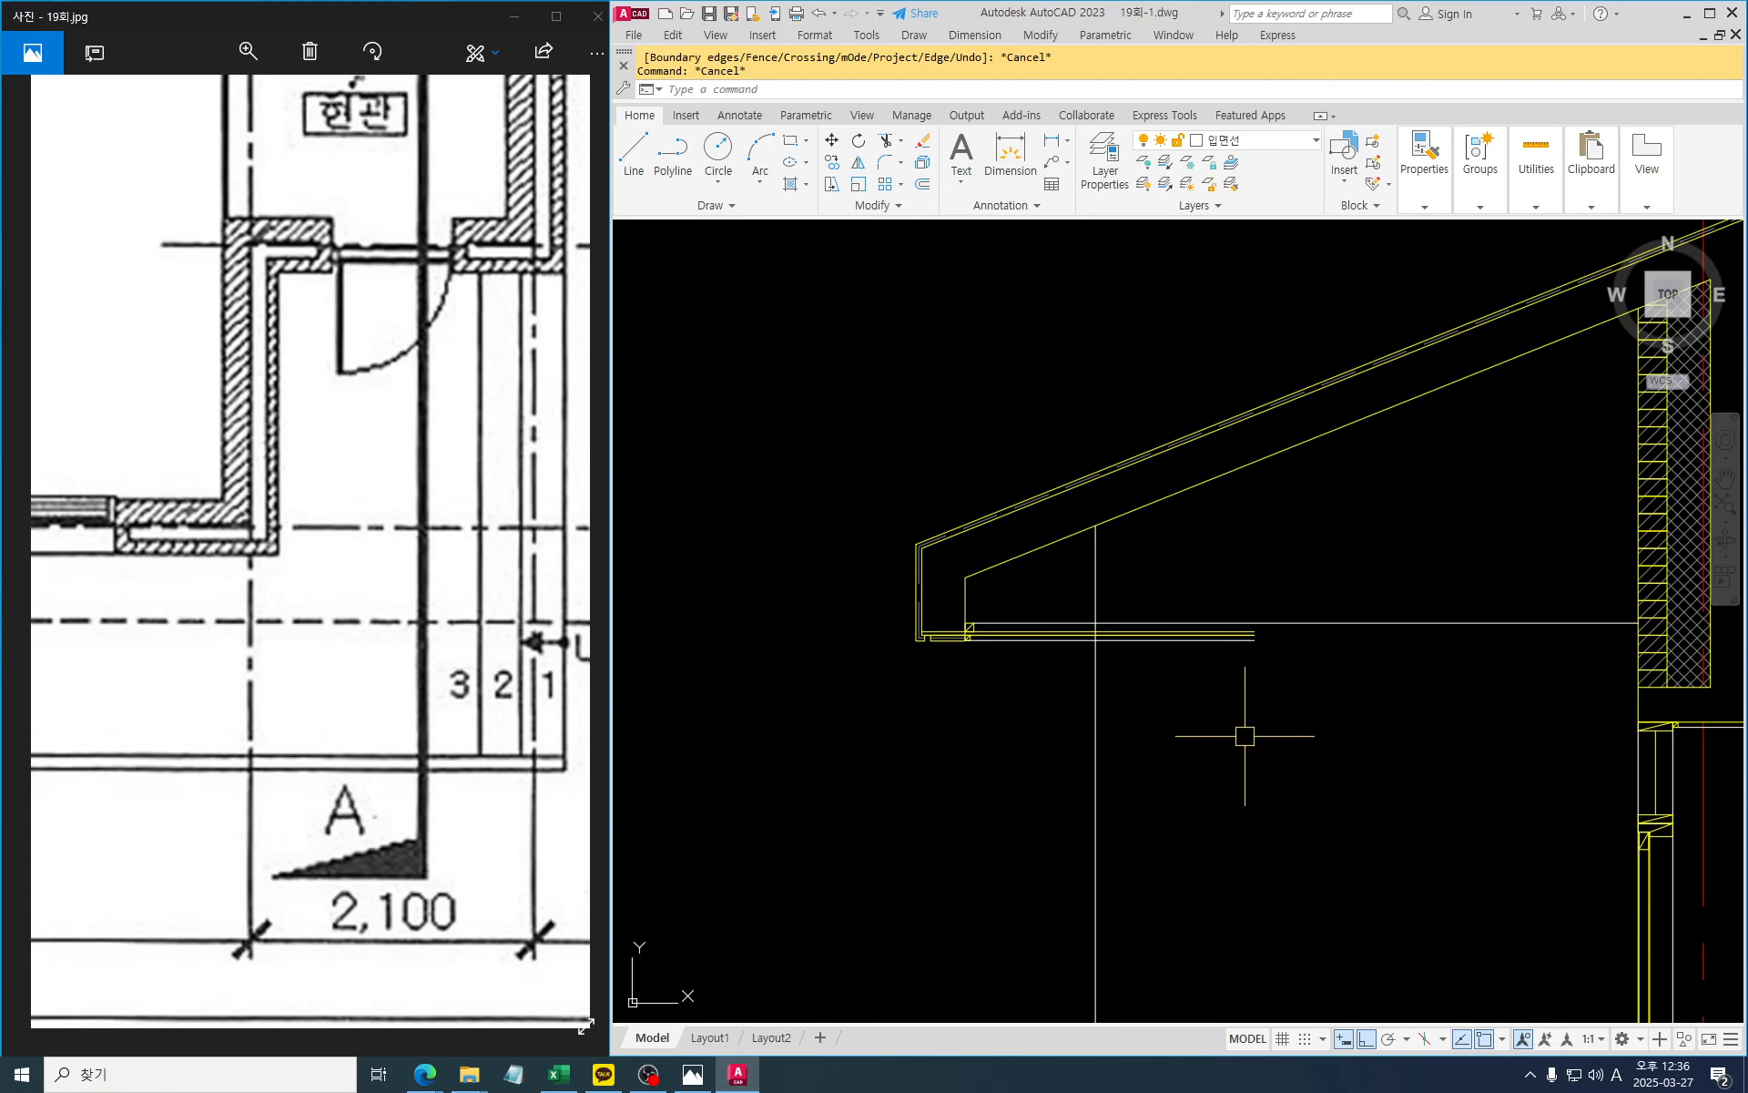
{"action": "key", "text": "Return"}
{"action": "scroll", "coordinate": [1261, 685], "scroll_direction": "up", "scroll_amount": 2}
{"action": "left_click_drag", "start_coordinate": [1260, 656], "coordinate": [1247, 605]}
{"action": "left_click", "coordinate": [1246, 604]}
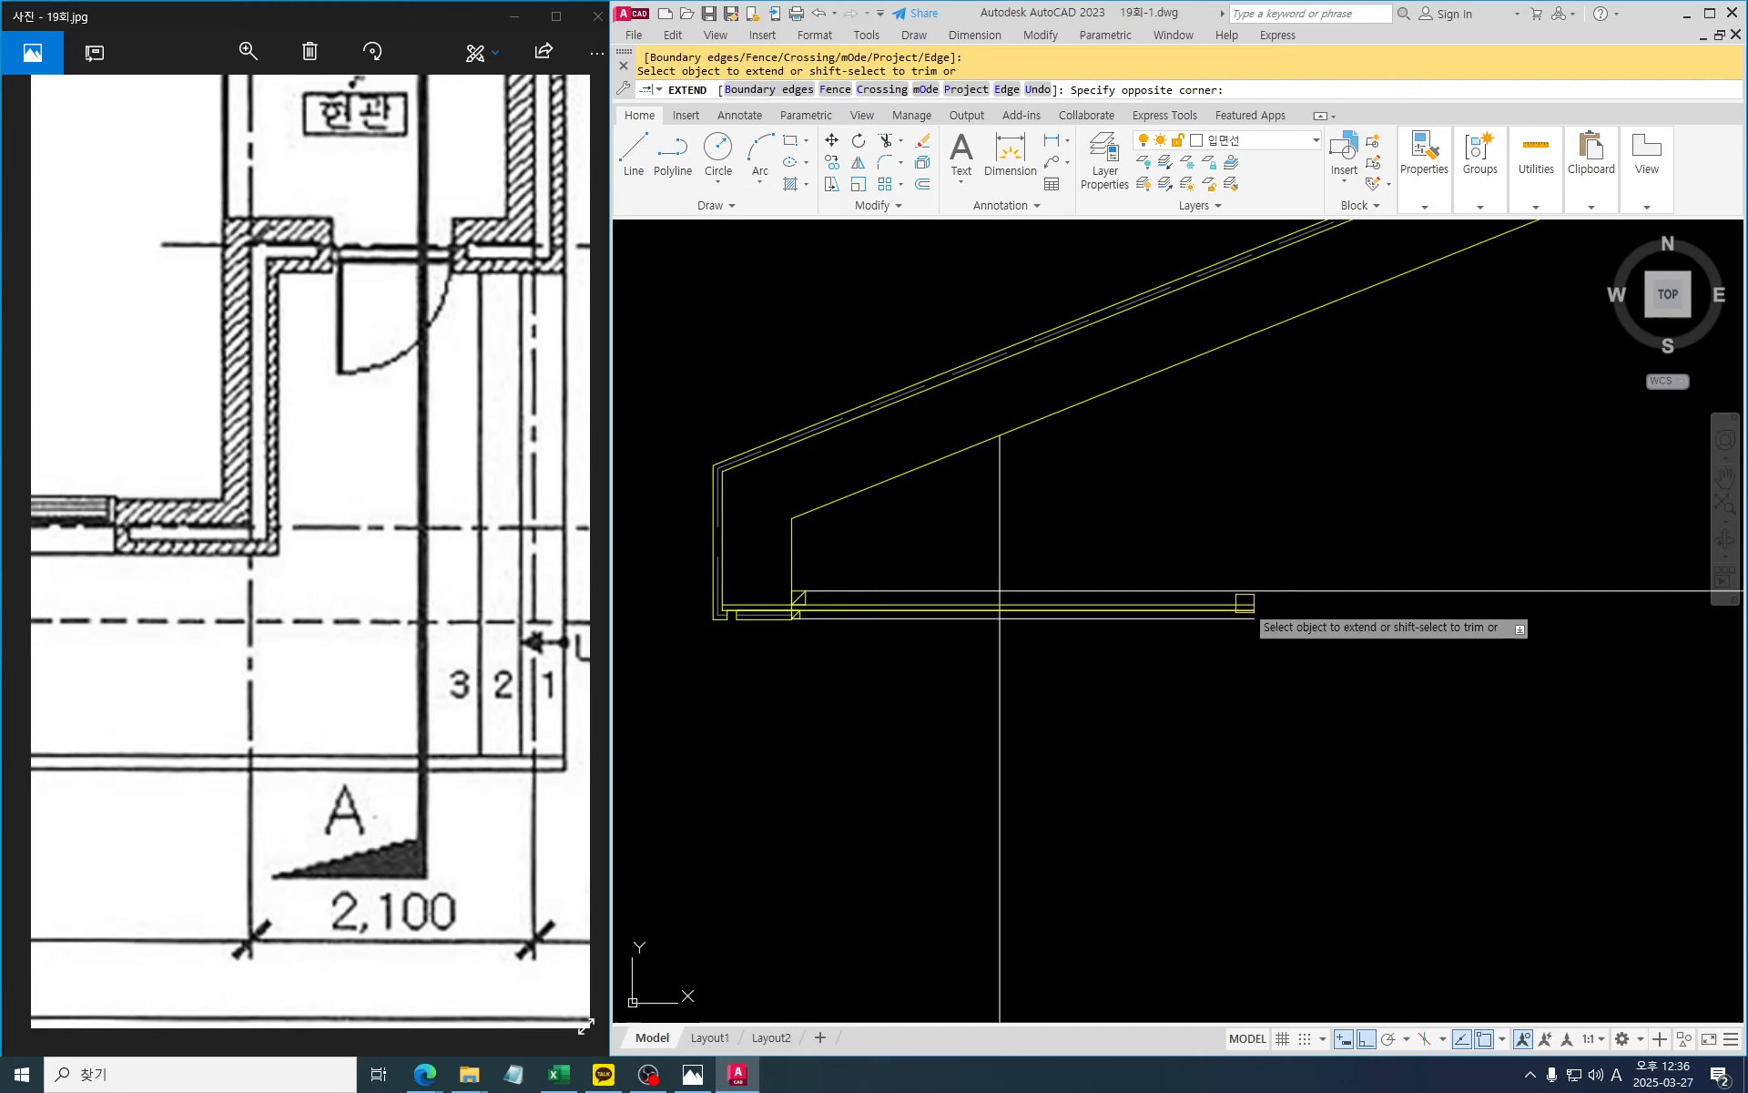
{"action": "key", "text": "Escape"}
{"action": "key", "text": "Escape"}
{"action": "type", "text": "ex"}
{"action": "key", "text": "Return"}
{"action": "key", "text": "Return"}
{"action": "scroll", "coordinate": [1237, 628], "scroll_direction": "up", "scroll_amount": 2}
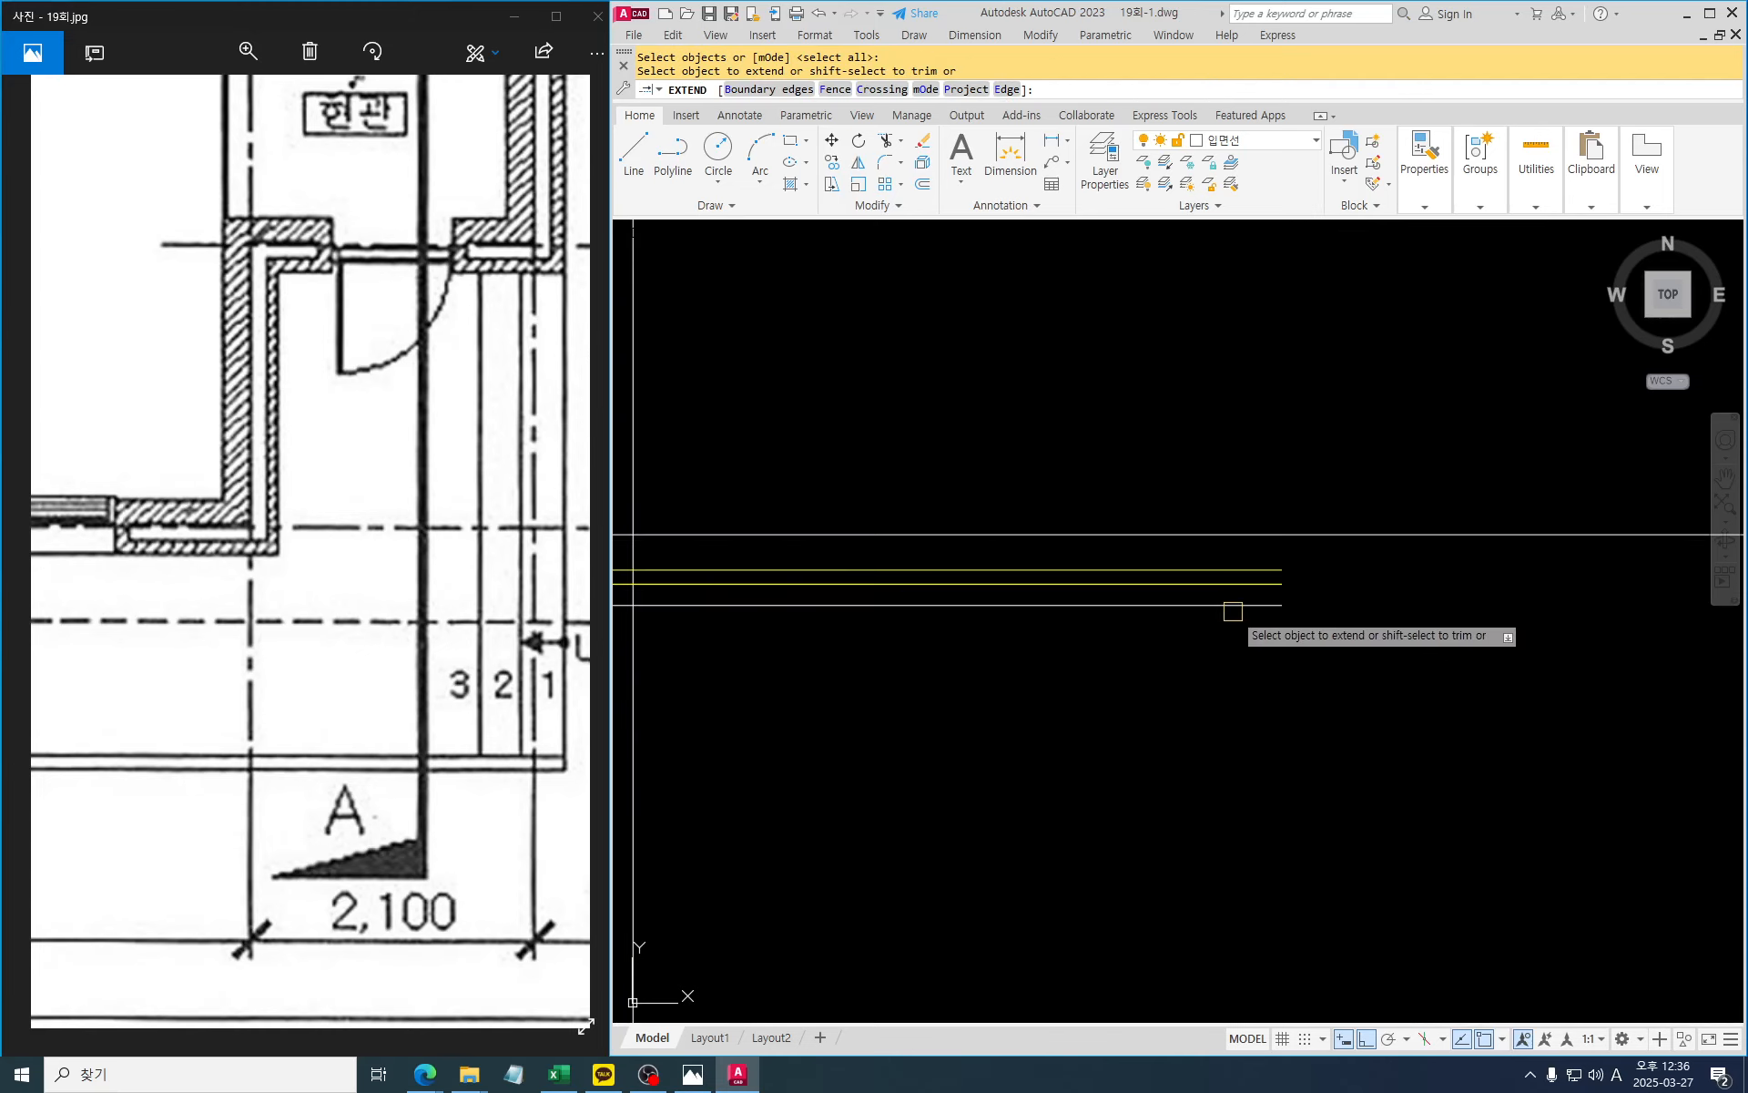
{"action": "left_click", "coordinate": [1233, 608]}
{"action": "left_click", "coordinate": [1225, 576]}
{"action": "left_click", "coordinate": [1213, 613]}
{"action": "scroll", "coordinate": [1272, 612], "scroll_direction": "down", "scroll_amount": 2}
{"action": "key", "text": "Escape"}
{"action": "left_click", "coordinate": [1261, 609]}
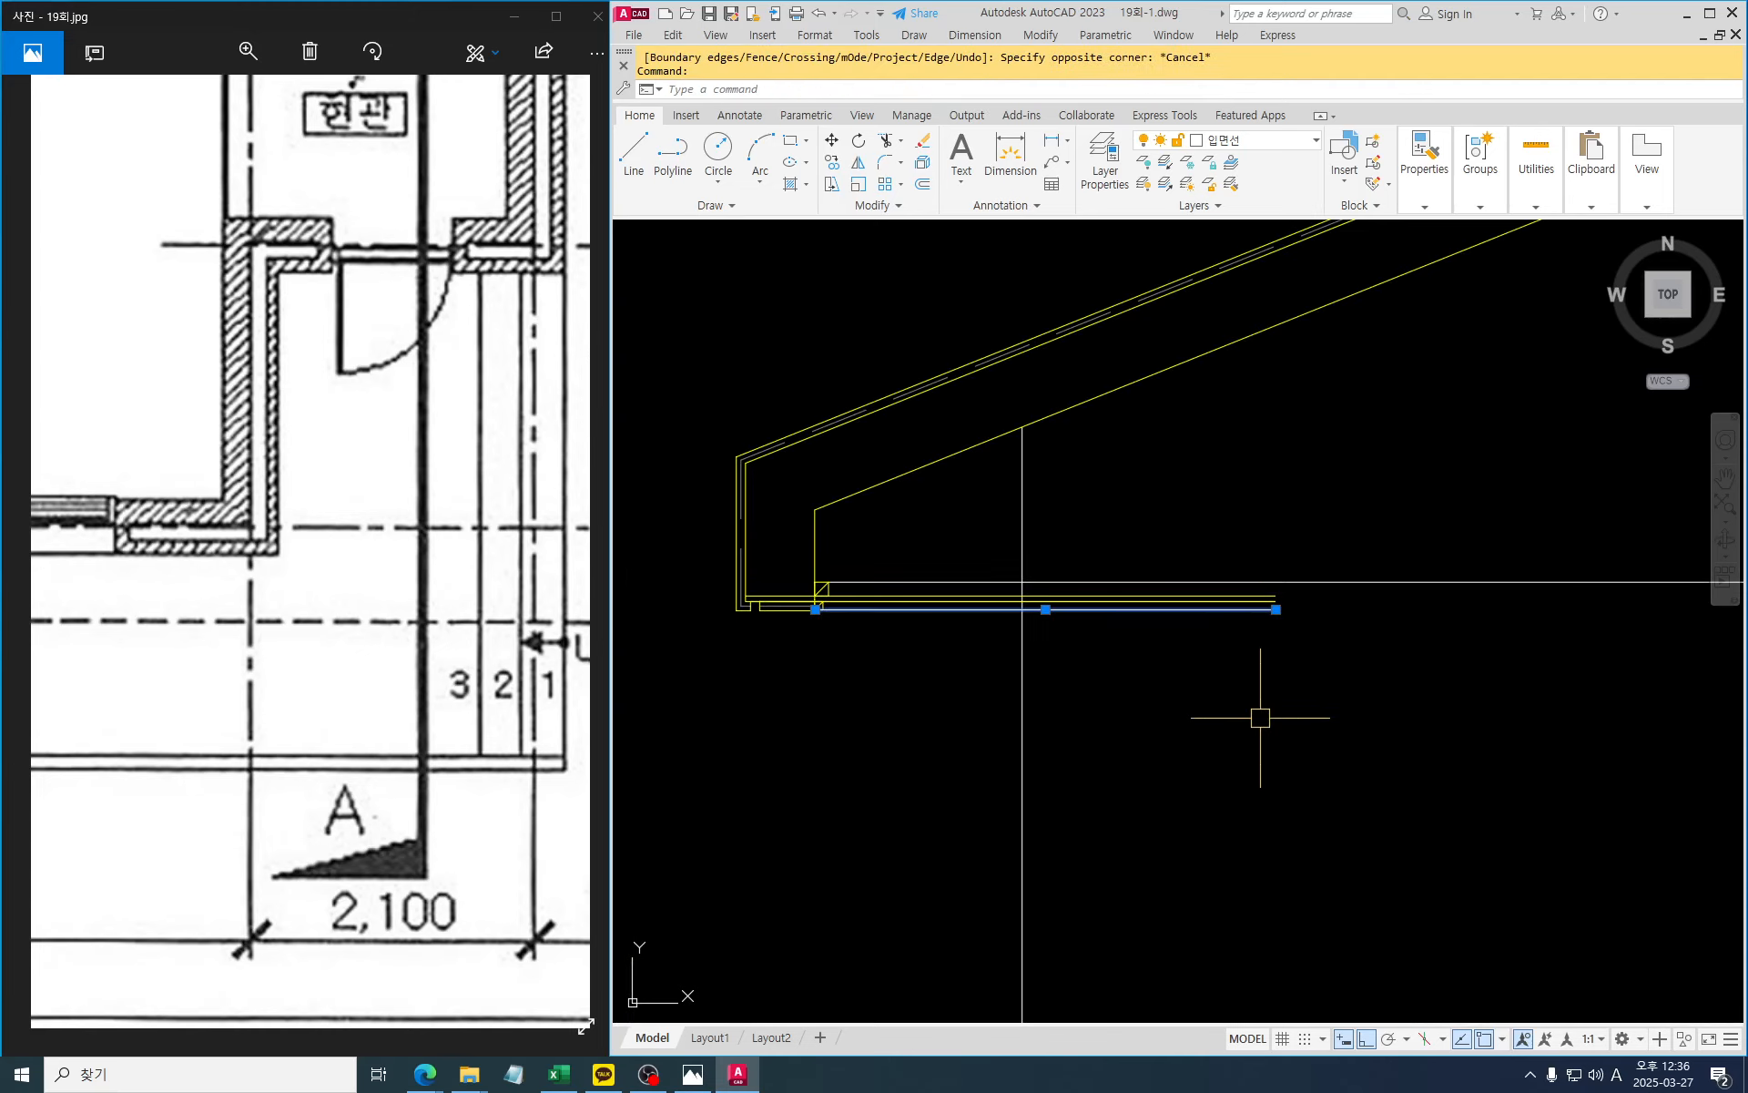
Stretch the free ends of the lower eave ceiling lines horizontally to the brick wall's outer face
{"action": "middle_click_drag", "start_coordinate": [1275, 663], "coordinate": [914, 686]}
{"action": "key", "text": "Escape"}
{"action": "key", "text": "Escape"}
{"action": "type", "text": "s"}
{"action": "key", "text": "Return"}
{"action": "left_click", "coordinate": [902, 677]}
{"action": "left_click", "coordinate": [835, 498]}
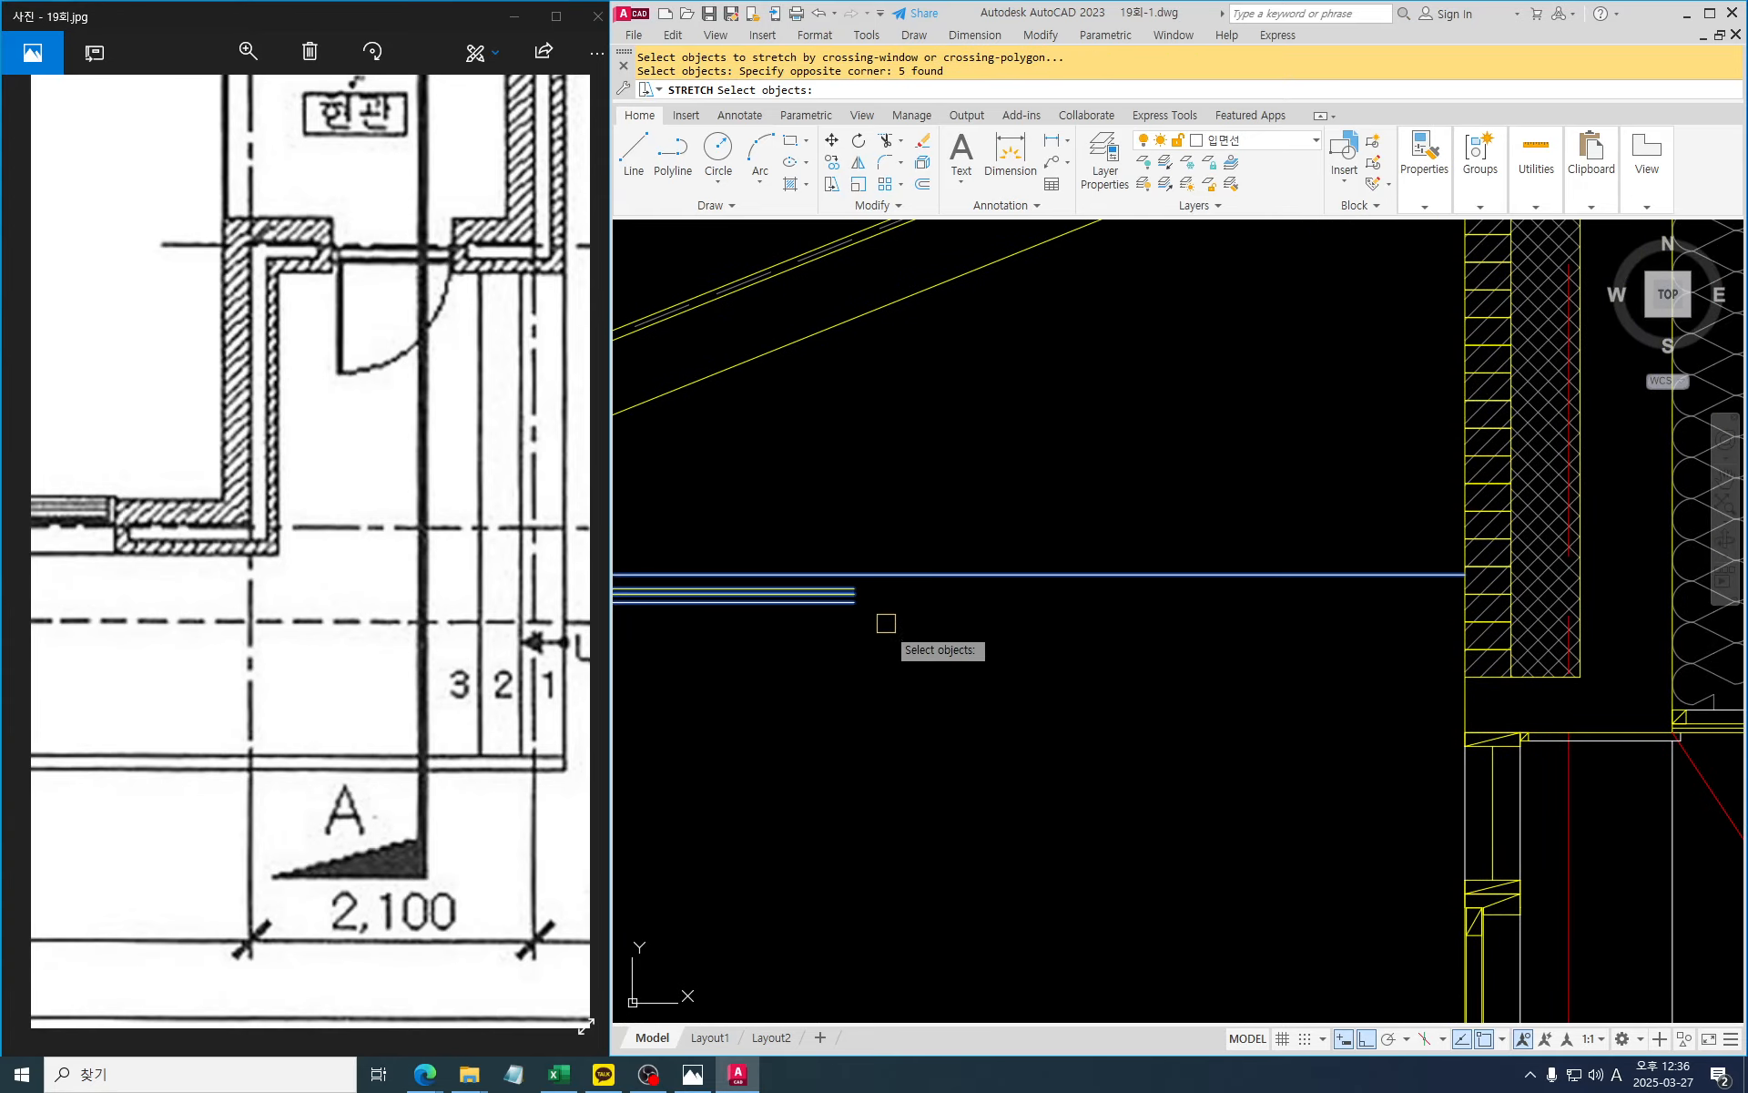
{"action": "scroll", "coordinate": [889, 619], "scroll_direction": "up", "scroll_amount": 1}
{"action": "key", "text": "Return"}
{"action": "left_click", "coordinate": [832, 571]}
{"action": "scroll", "coordinate": [1275, 696], "scroll_direction": "down", "scroll_amount": 2}
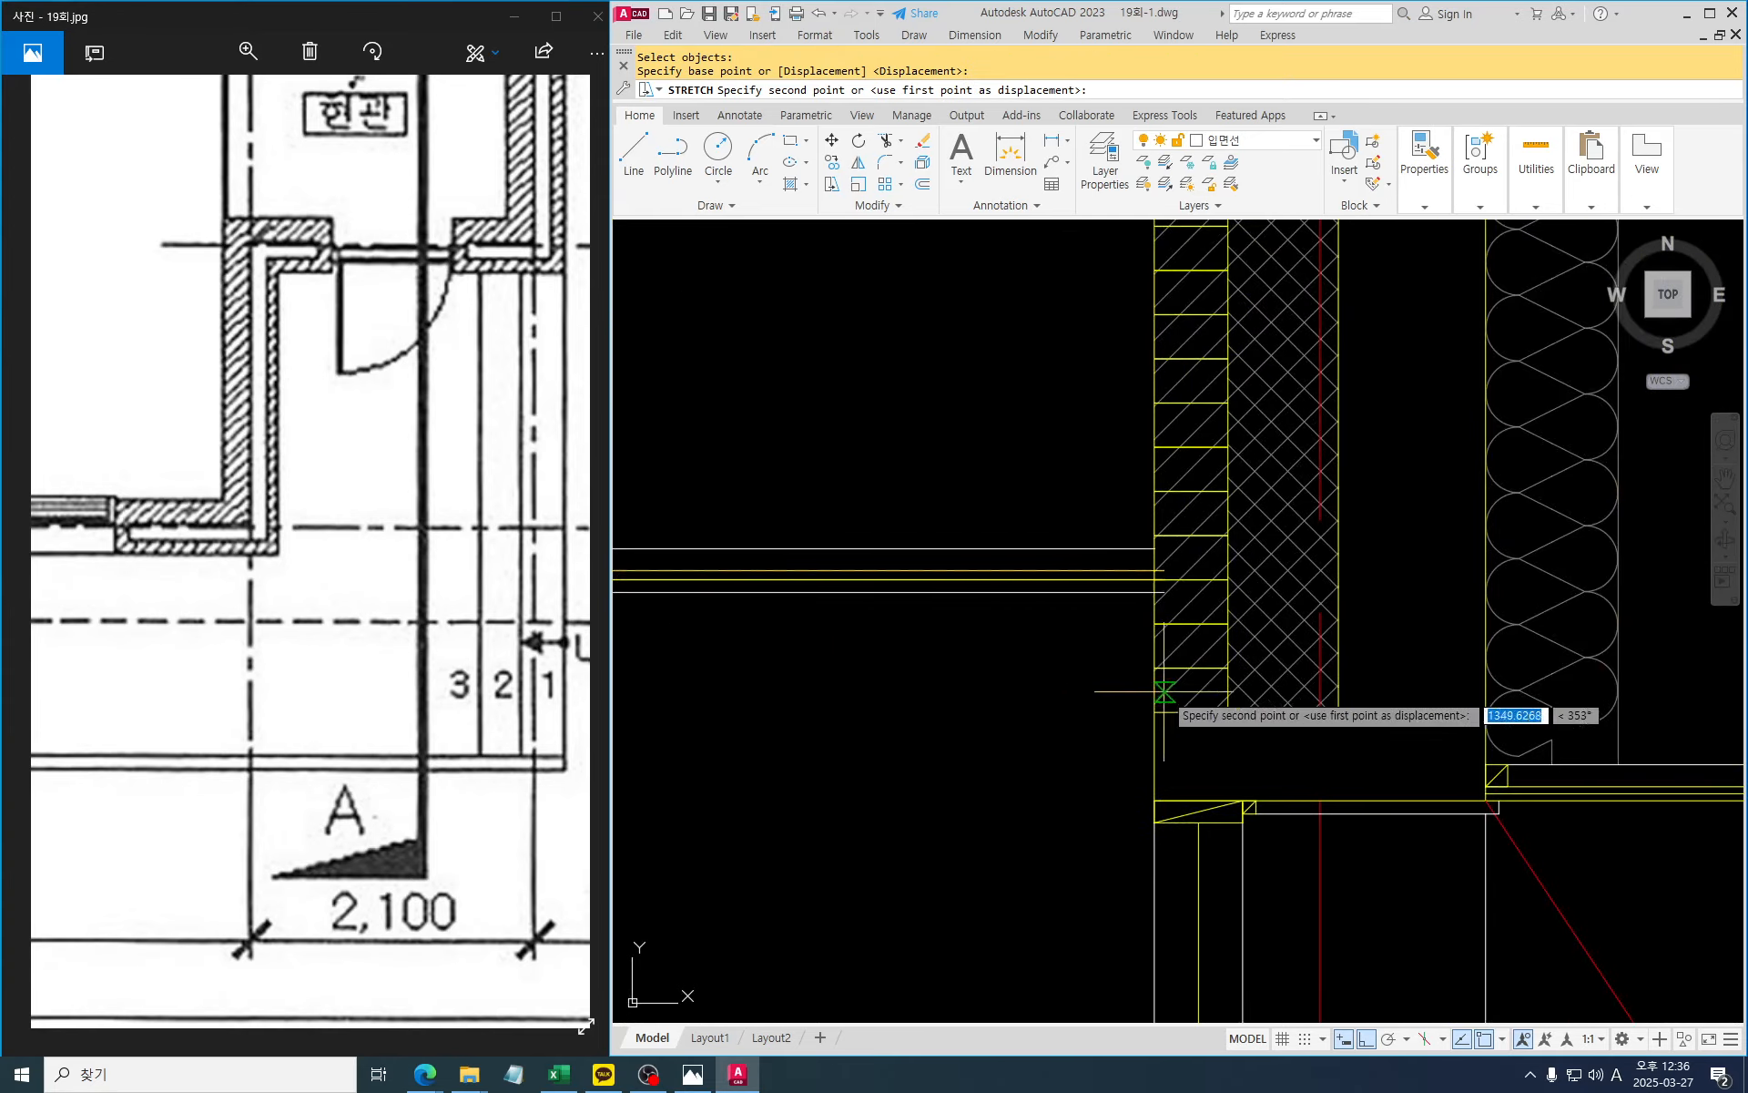
{"action": "scroll", "coordinate": [1145, 582], "scroll_direction": "up", "scroll_amount": 6}
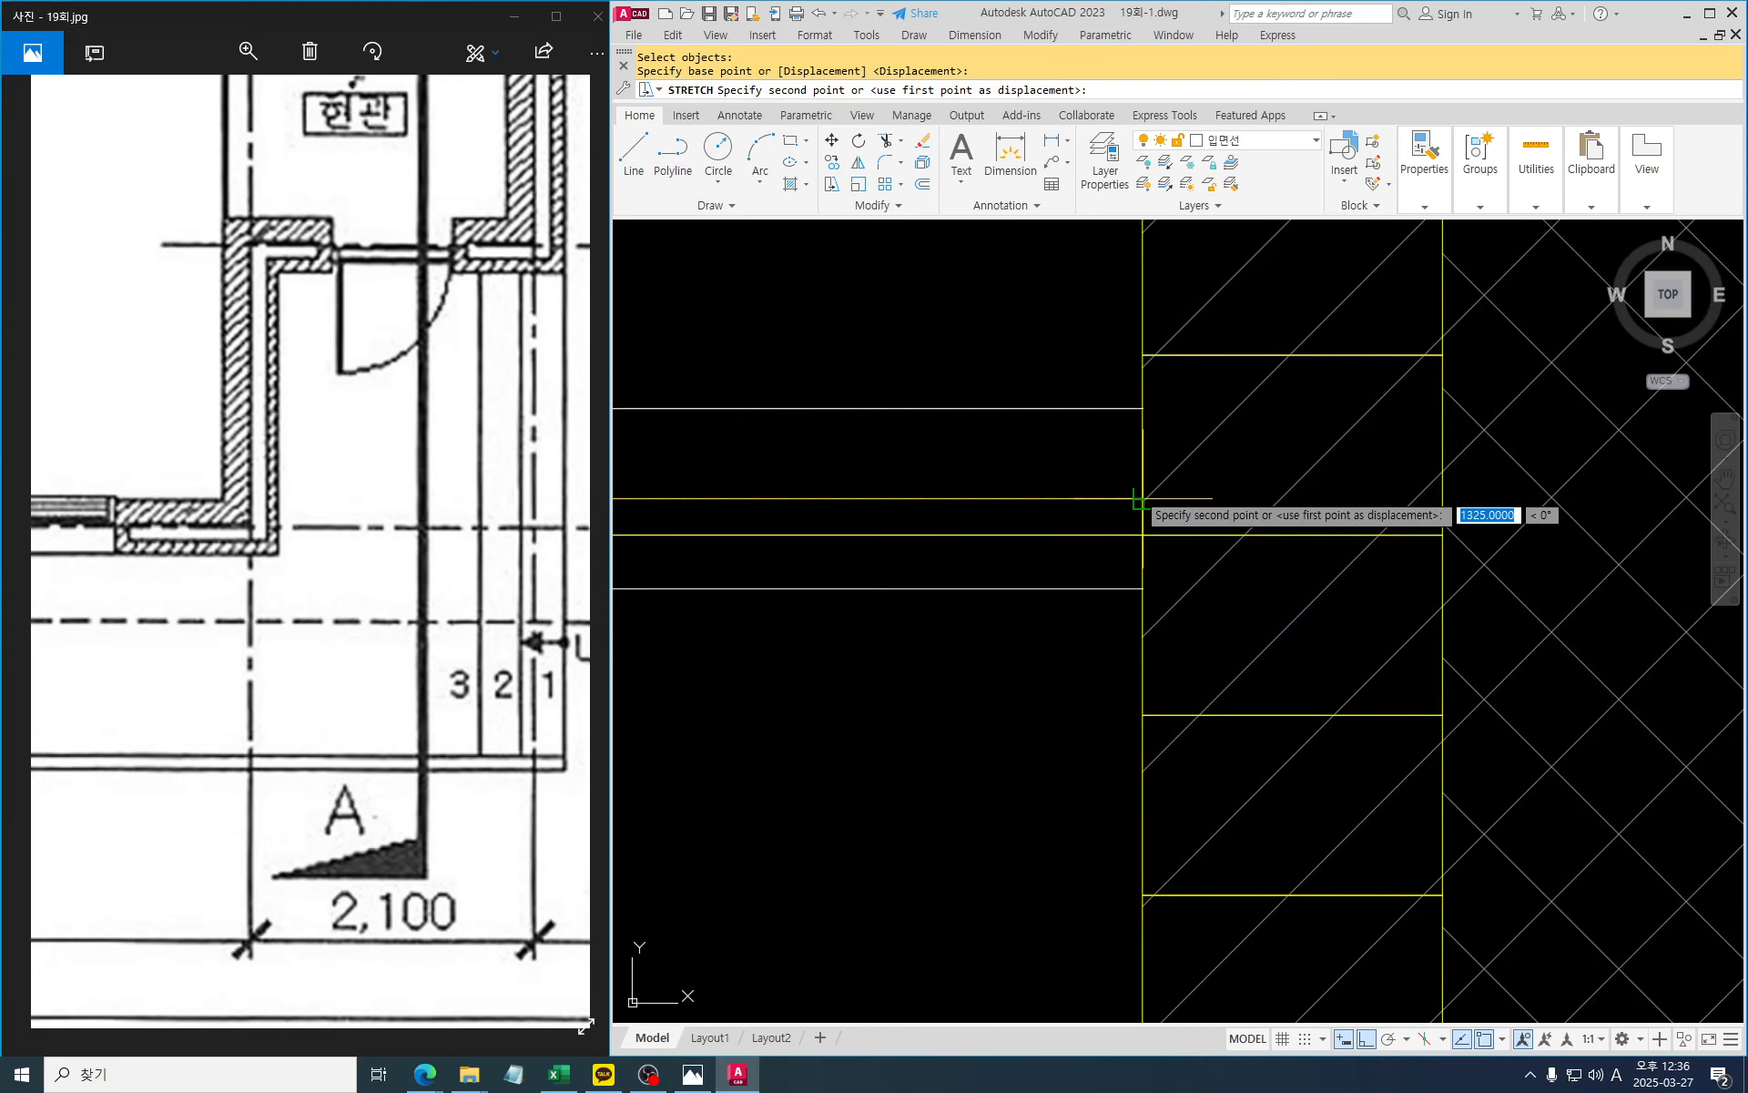
{"action": "left_click", "coordinate": [1143, 498]}
{"action": "scroll", "coordinate": [1327, 500], "scroll_direction": "down", "scroll_amount": 4}
{"action": "scroll", "coordinate": [1328, 538], "scroll_direction": "down", "scroll_amount": 3}
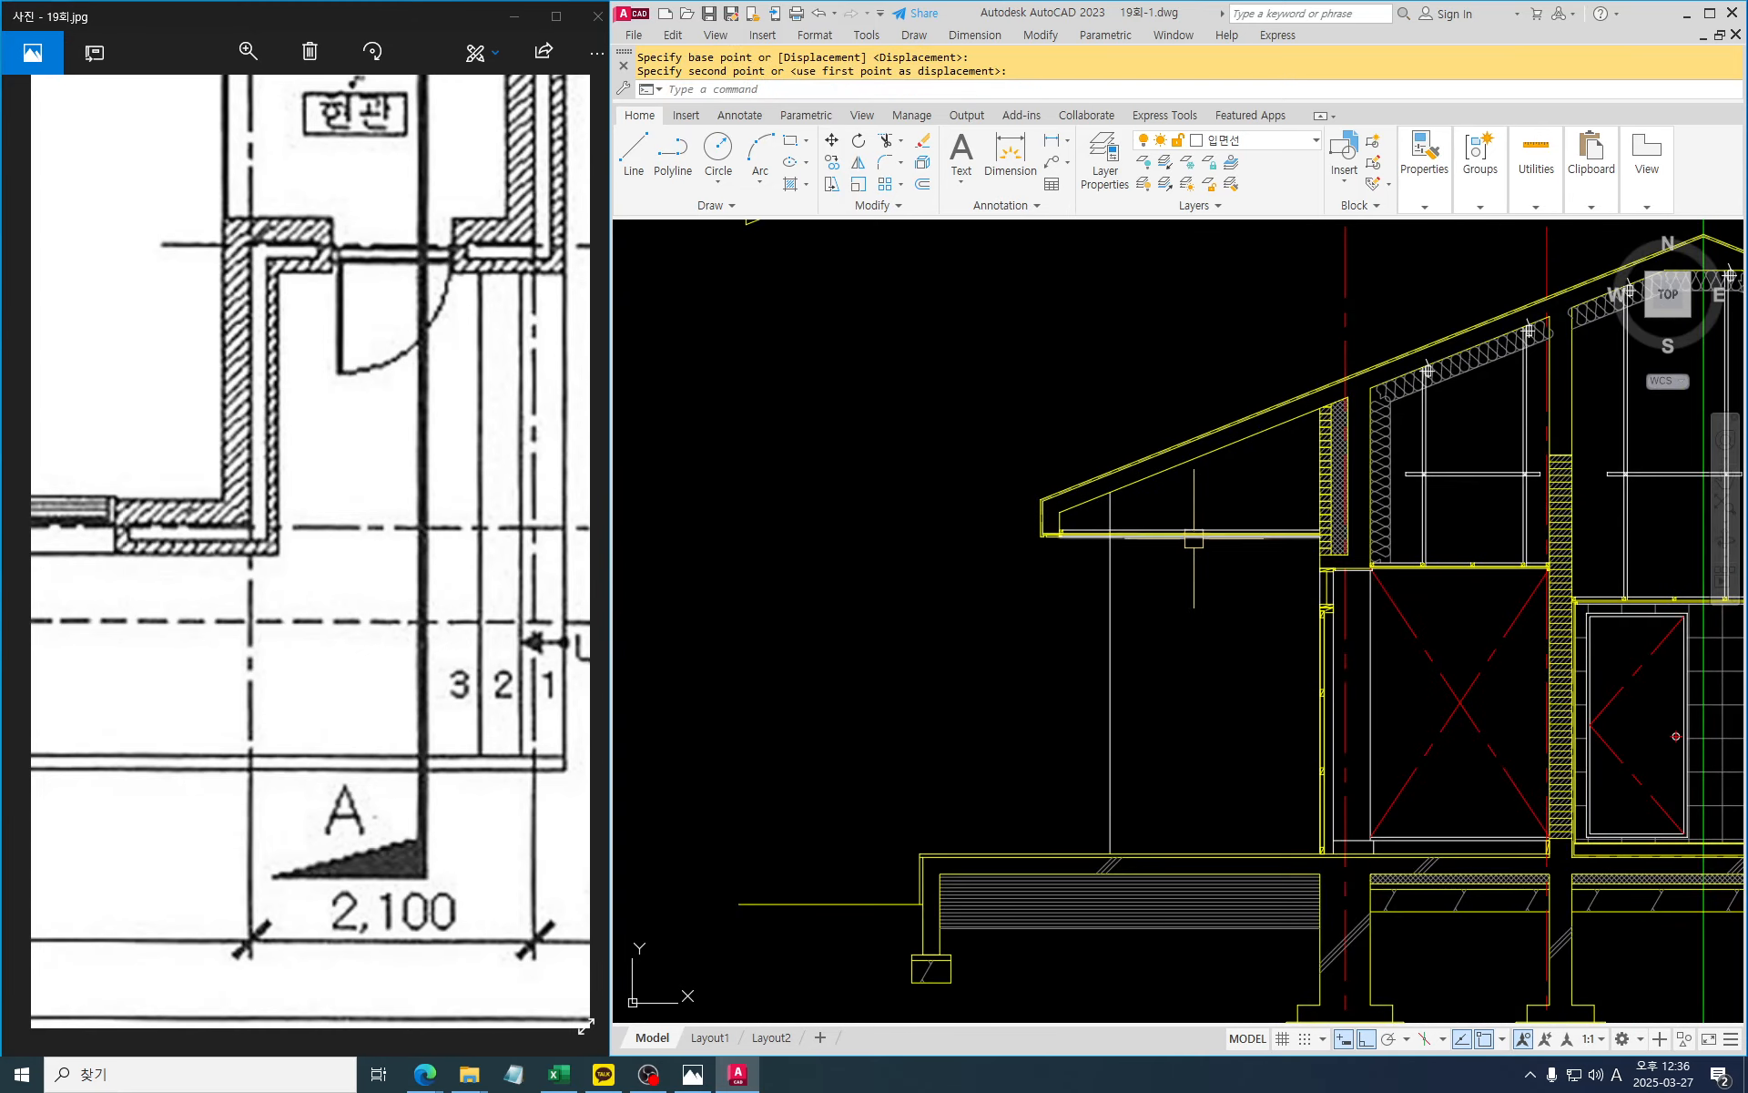
{"action": "scroll", "coordinate": [956, 544], "scroll_direction": "up", "scroll_amount": 6}
{"action": "key", "text": "Escape"}
{"action": "type", "text": "c"}
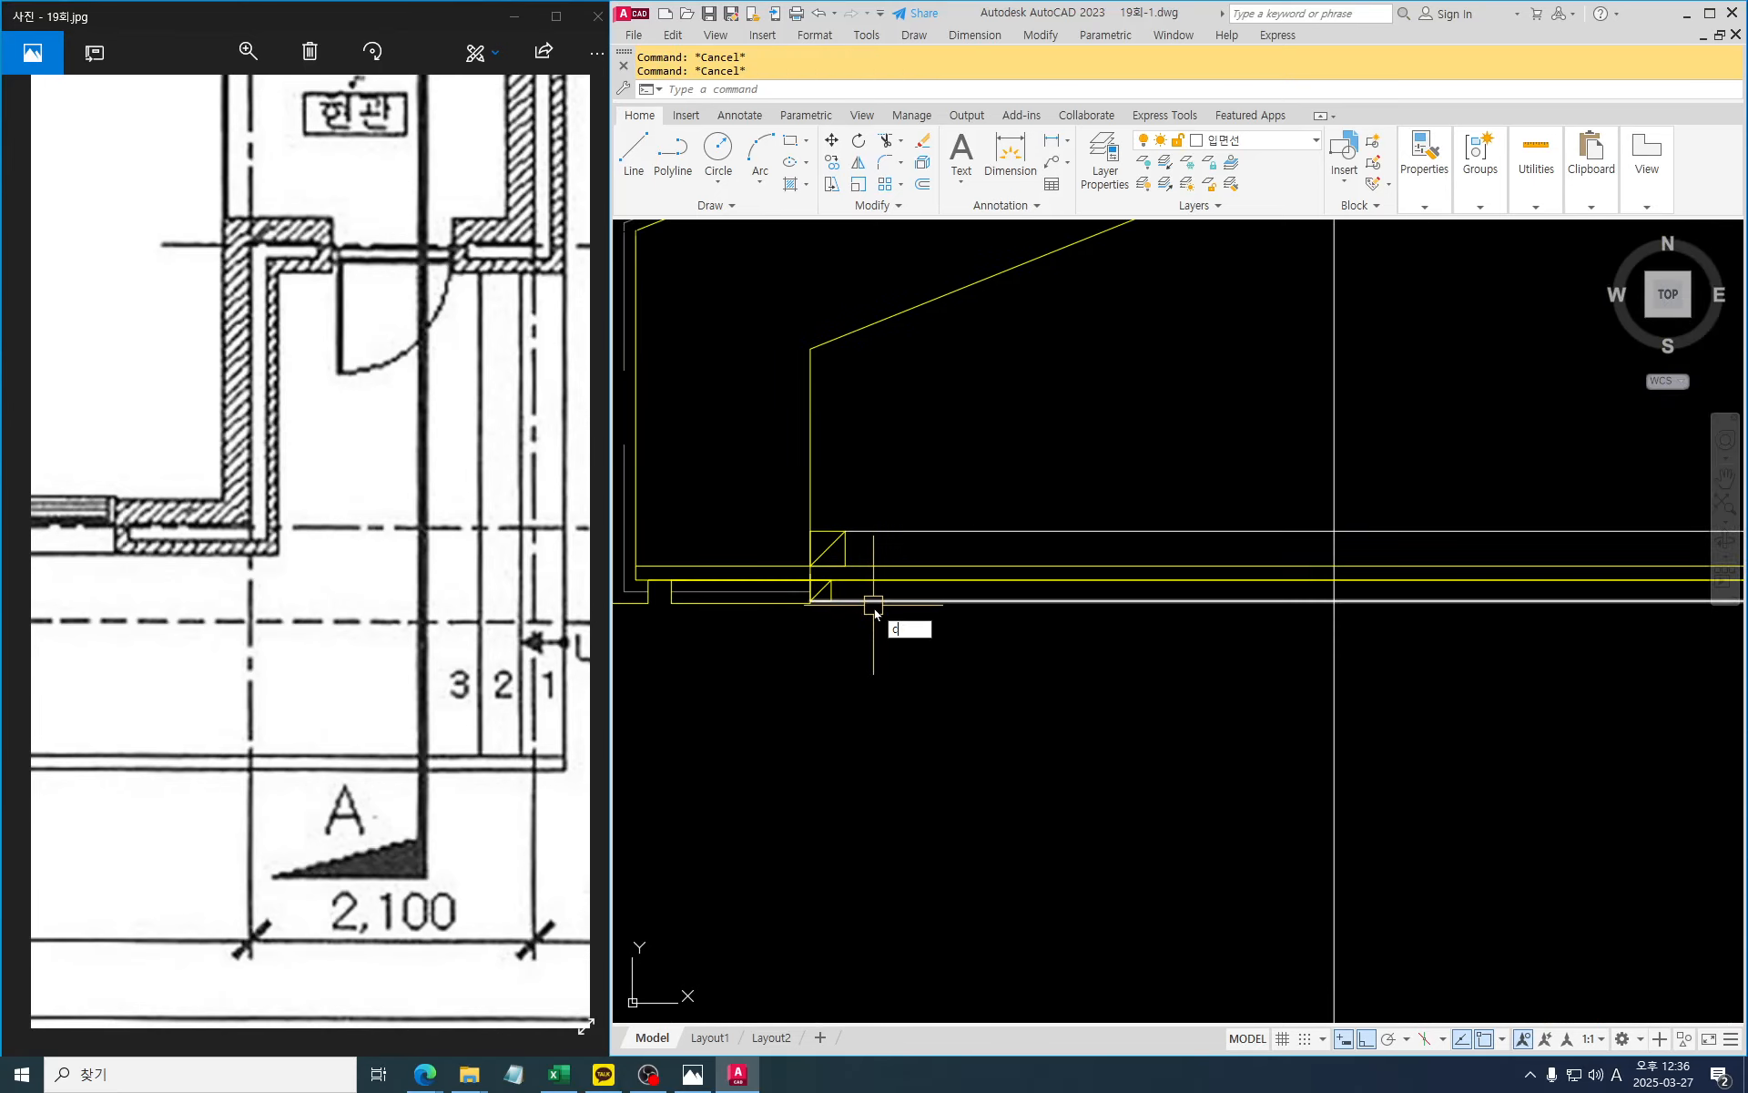
{"action": "type", "text": "o"}
{"action": "key", "text": "Return"}
{"action": "scroll", "coordinate": [837, 592], "scroll_direction": "up", "scroll_amount": 4}
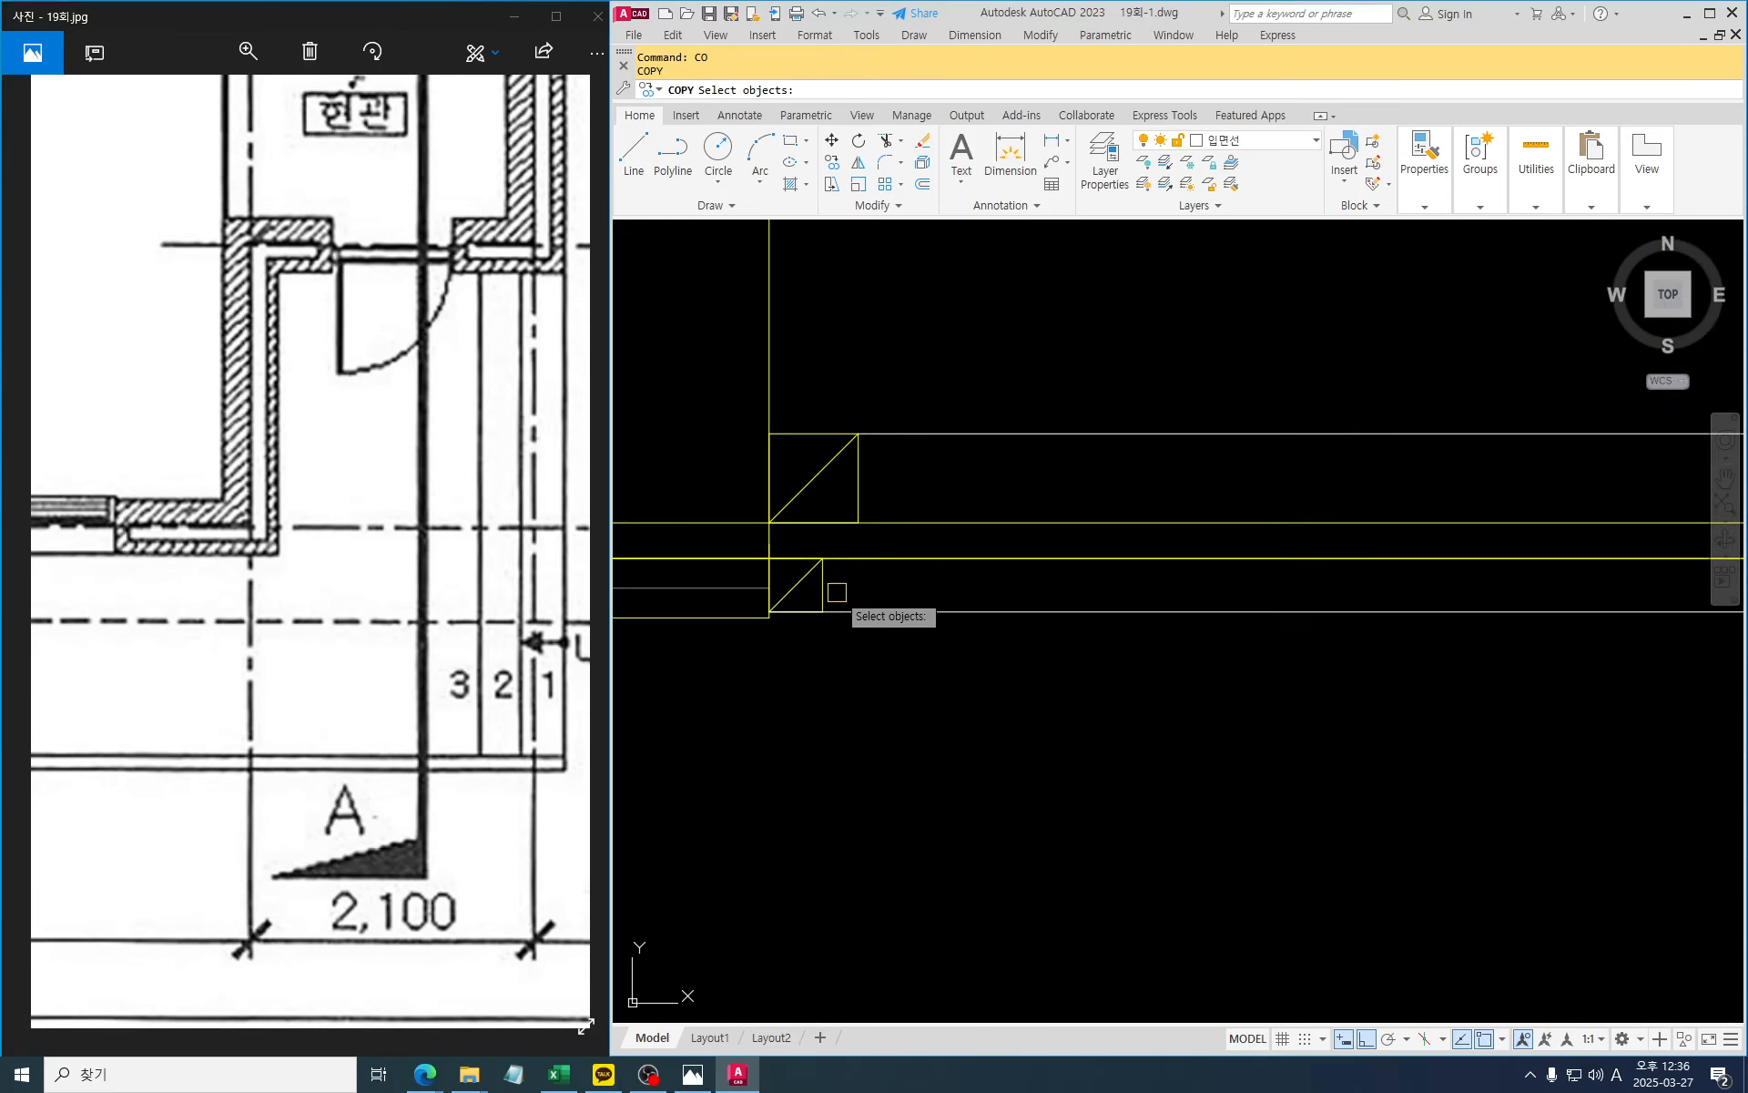
{"action": "key", "text": "Escape"}
Copy both eave battens from the upper batten's top inner corner to the uppermost ceiling line's end at the brick wall
{"action": "type", "text": "c"}
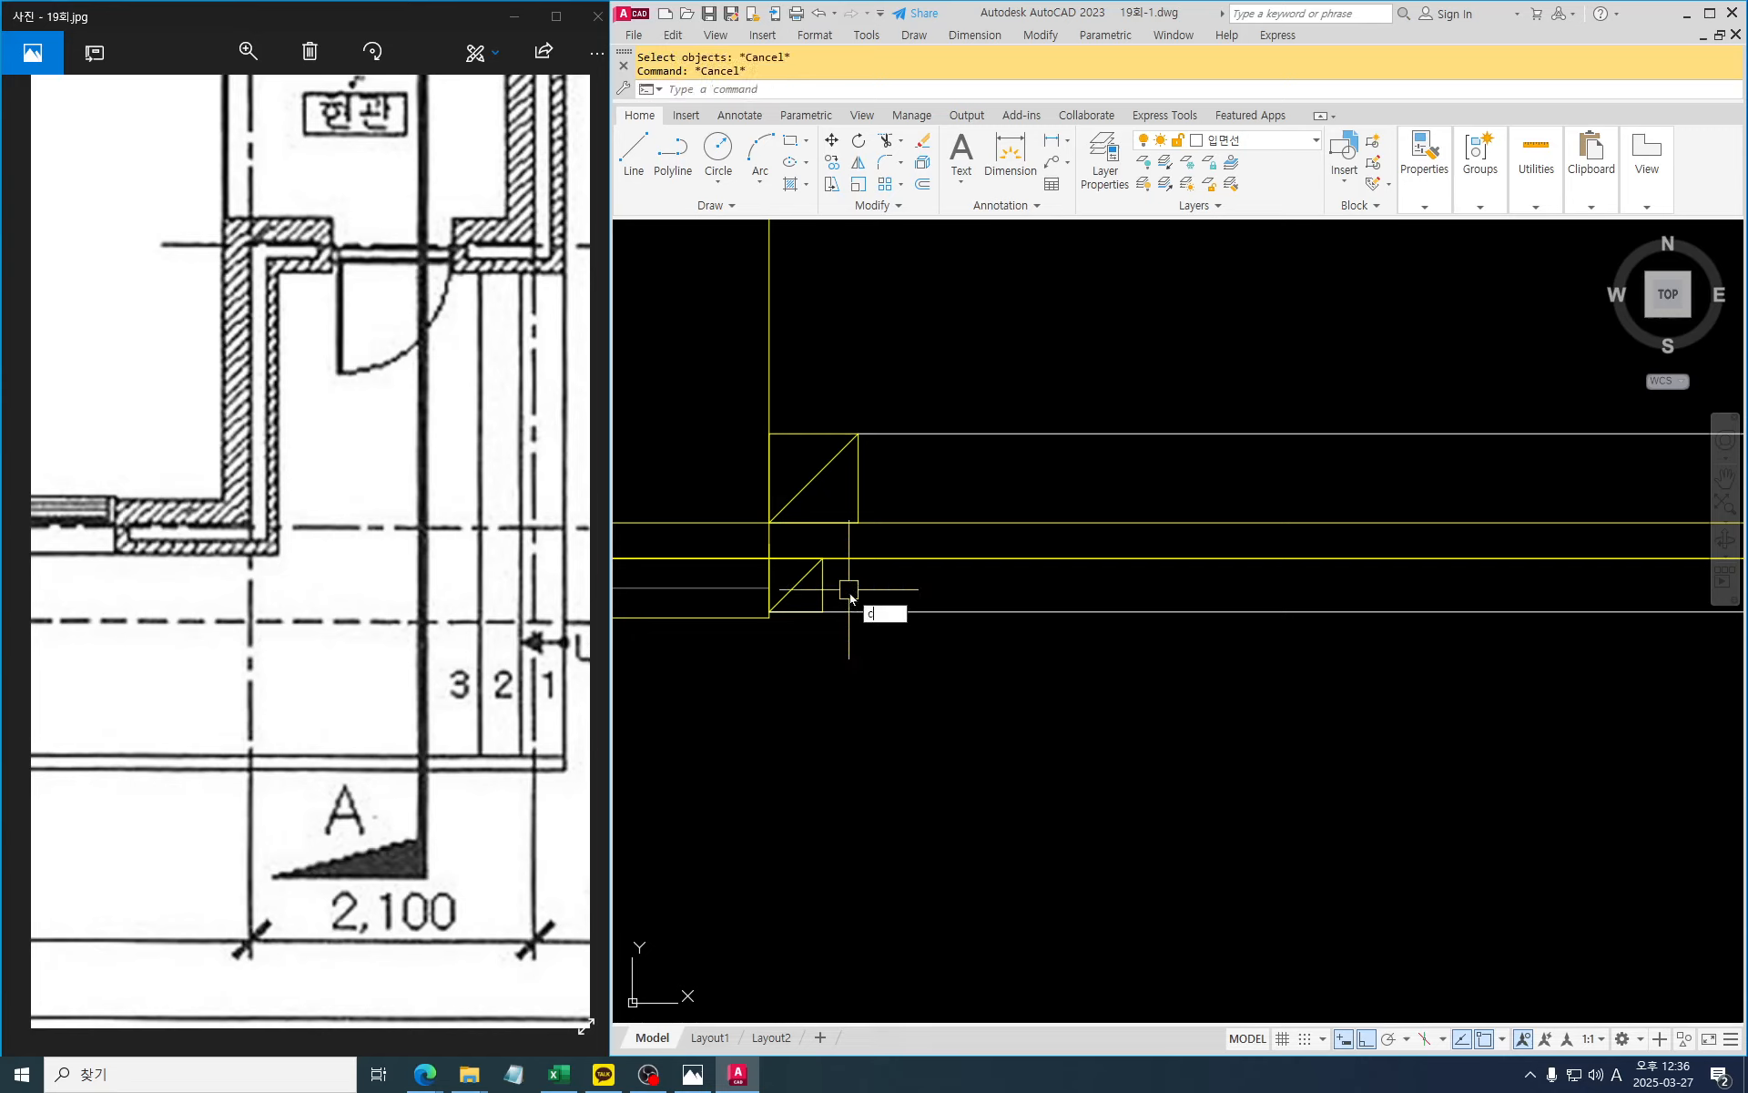
{"action": "type", "text": "o"}
{"action": "key", "text": "Return"}
{"action": "left_click", "coordinate": [849, 590]}
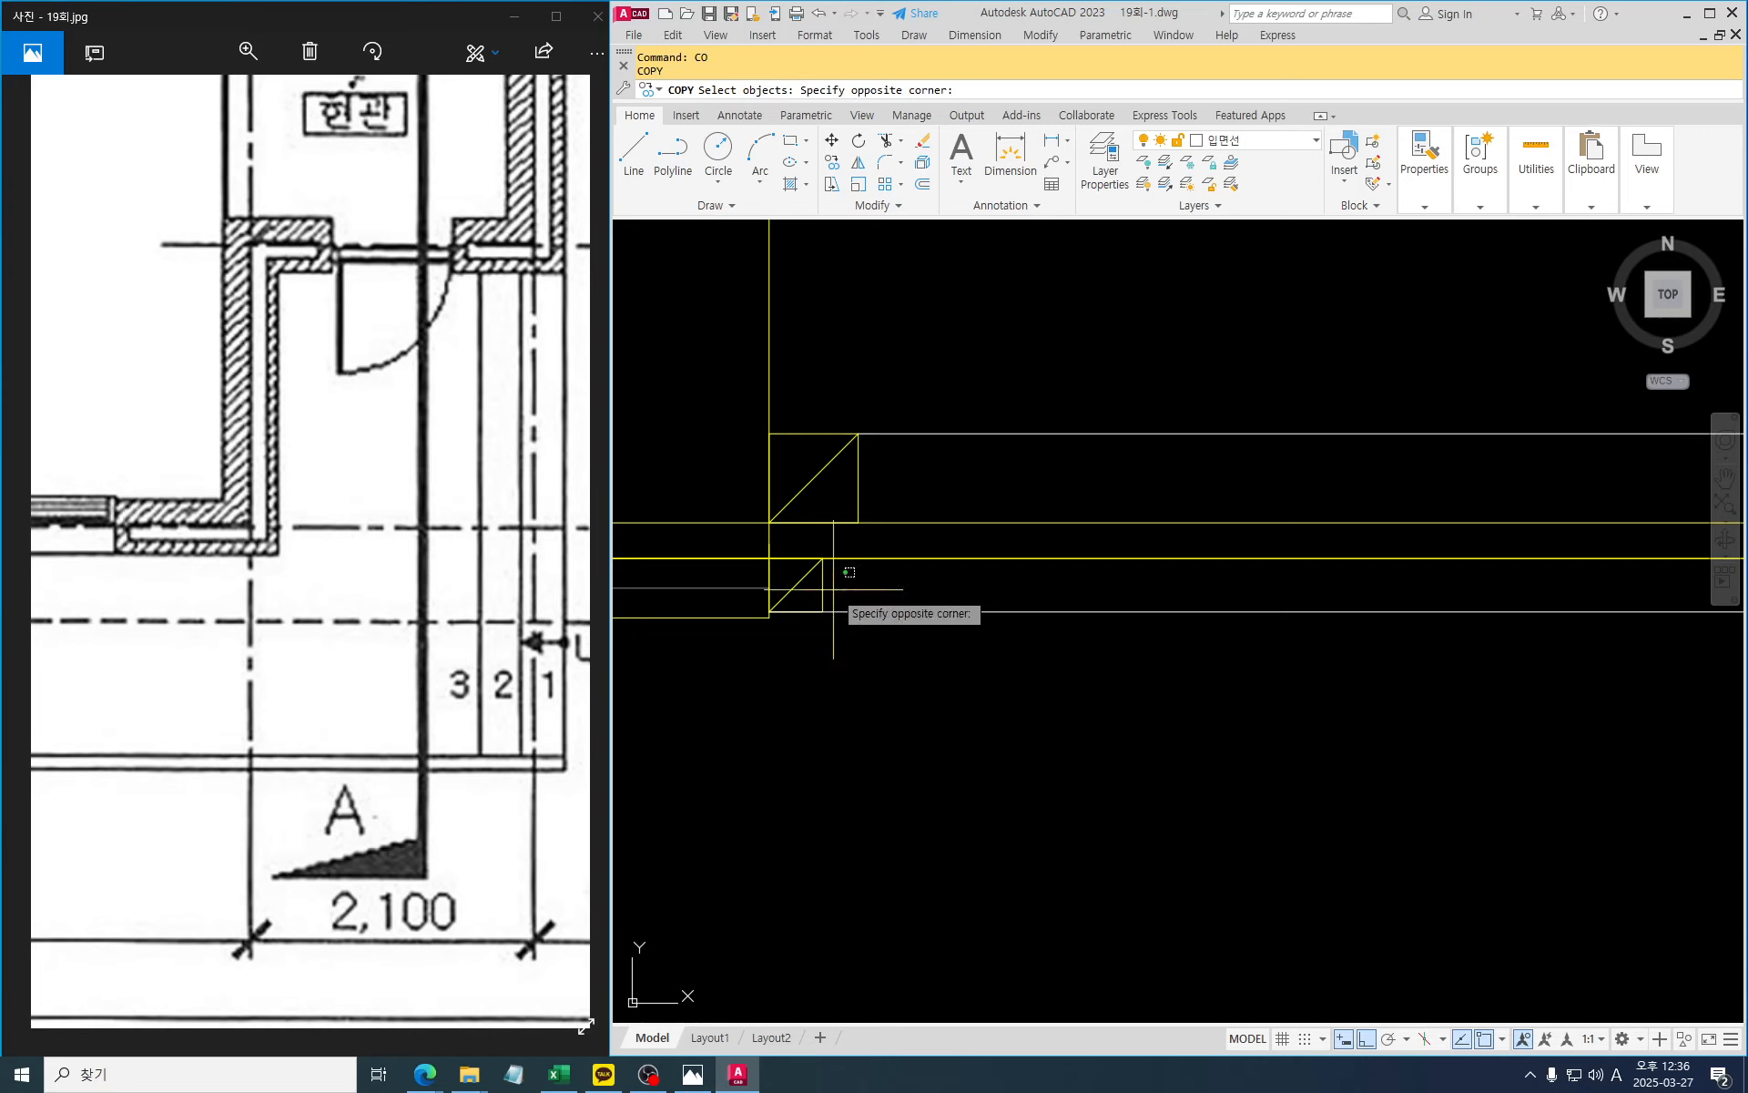
{"action": "left_click", "coordinate": [793, 576]}
{"action": "left_click", "coordinate": [901, 488]}
{"action": "left_click", "coordinate": [808, 455]}
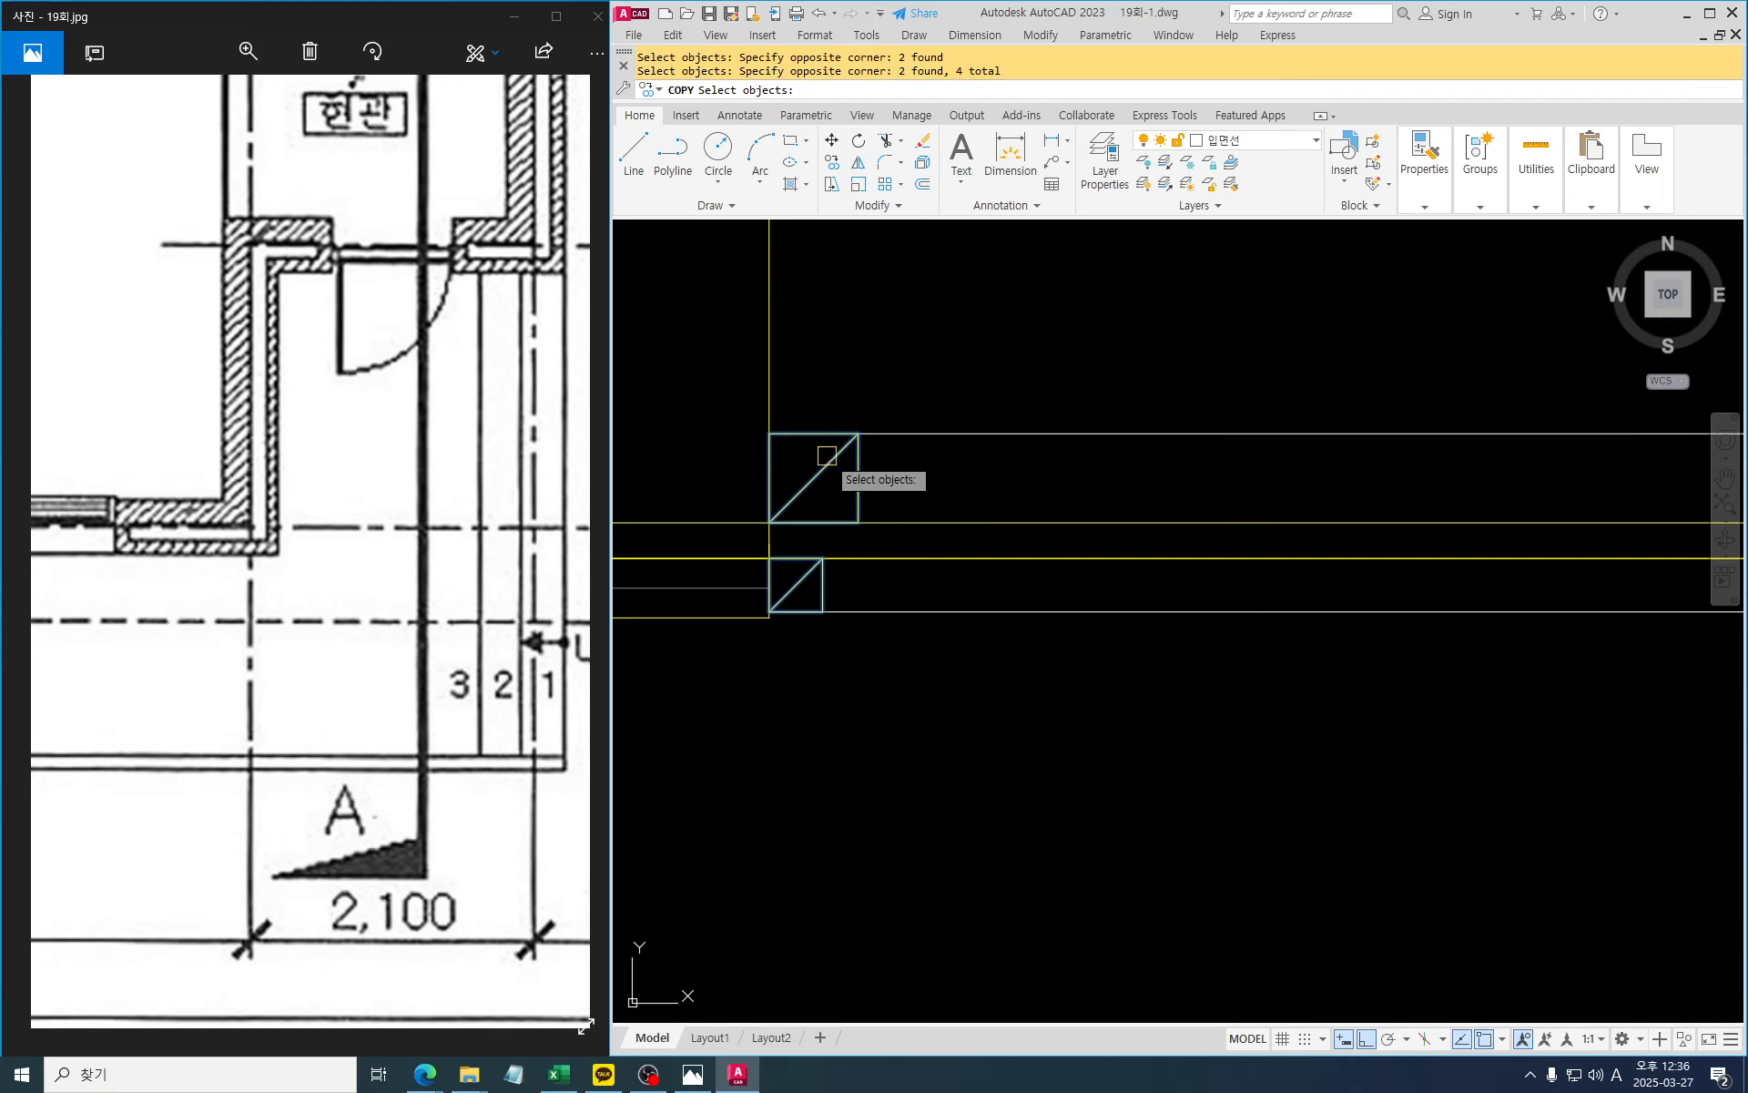
{"action": "key", "text": "Return"}
{"action": "left_click", "coordinate": [858, 434]}
{"action": "scroll", "coordinate": [867, 639], "scroll_direction": "down", "scroll_amount": 7}
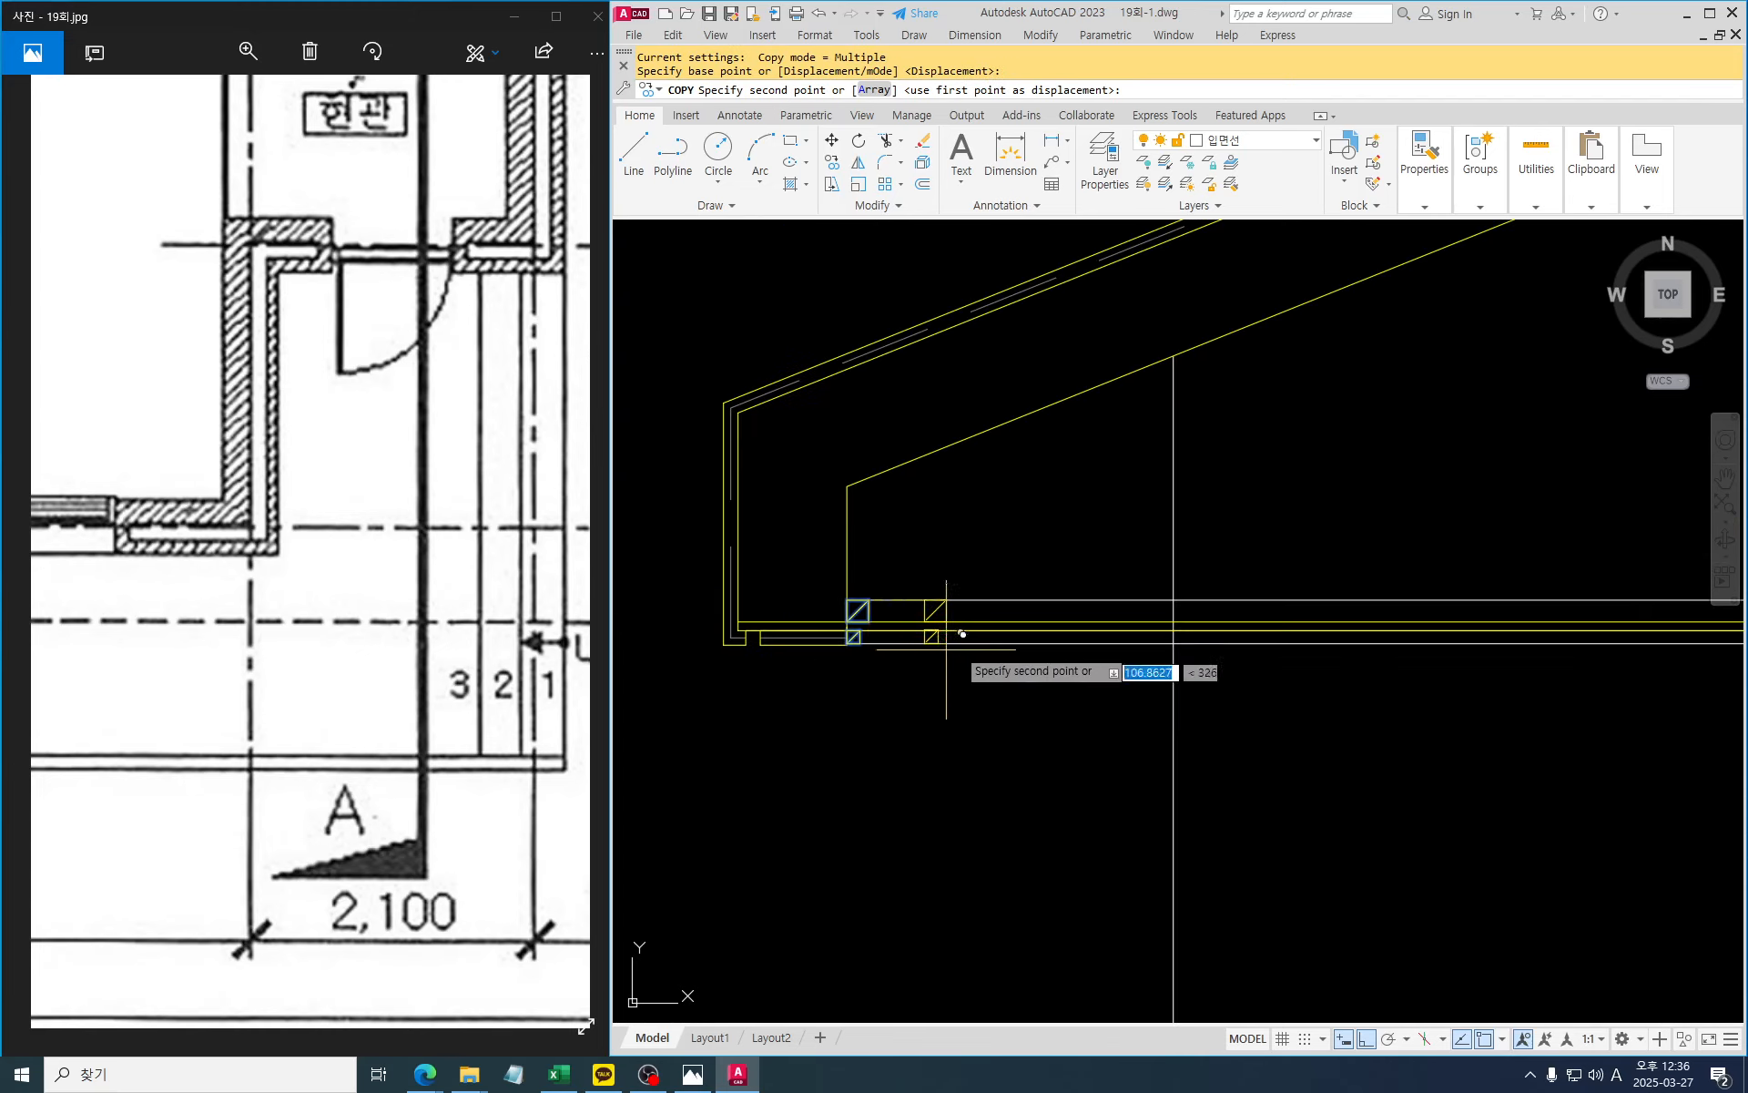
{"action": "middle_click_drag", "start_coordinate": [1385, 660], "coordinate": [704, 644]}
{"action": "scroll", "coordinate": [1245, 617], "scroll_direction": "up", "scroll_amount": 2}
{"action": "scroll", "coordinate": [1245, 619], "scroll_direction": "up", "scroll_amount": 3}
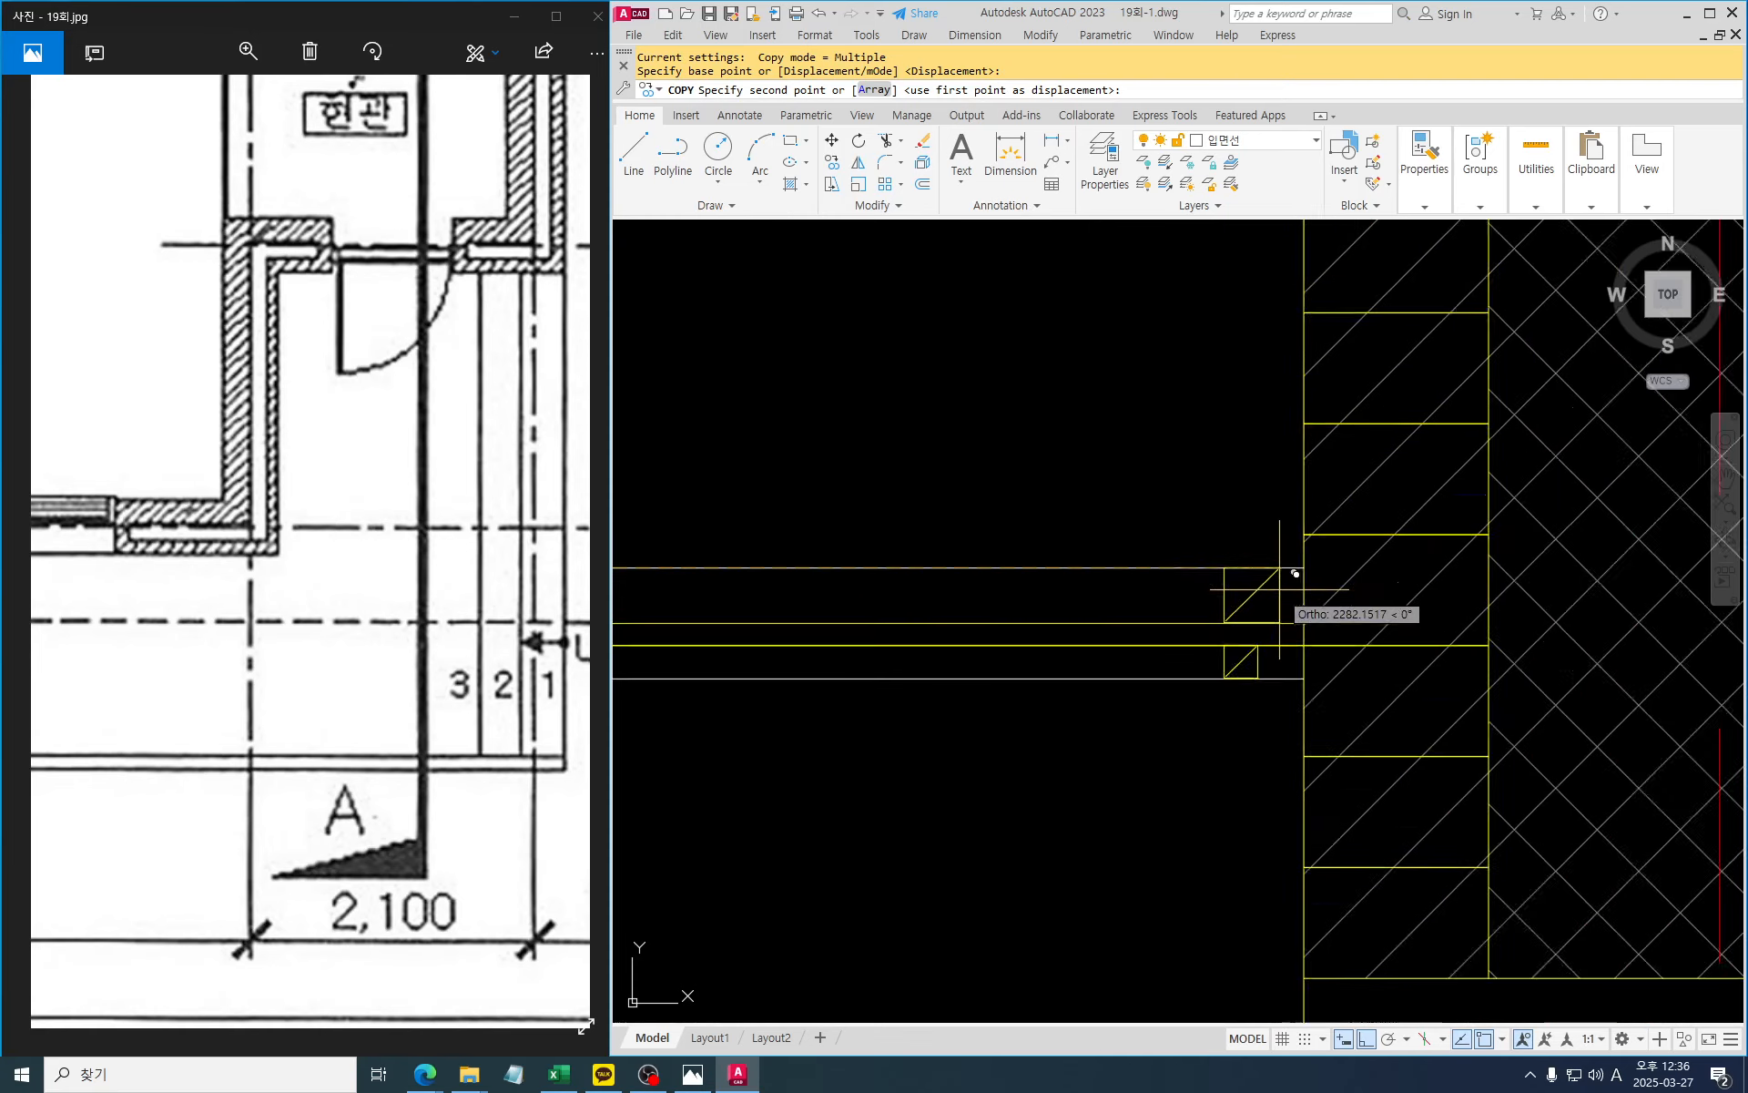
{"action": "left_click", "coordinate": [1345, 536]}
{"action": "key", "text": "Escape"}
Move the copied lower batten horizontally by its top corner until it meets the brick wall's outer face
{"action": "middle_click_drag", "start_coordinate": [1318, 701], "coordinate": [1317, 666]}
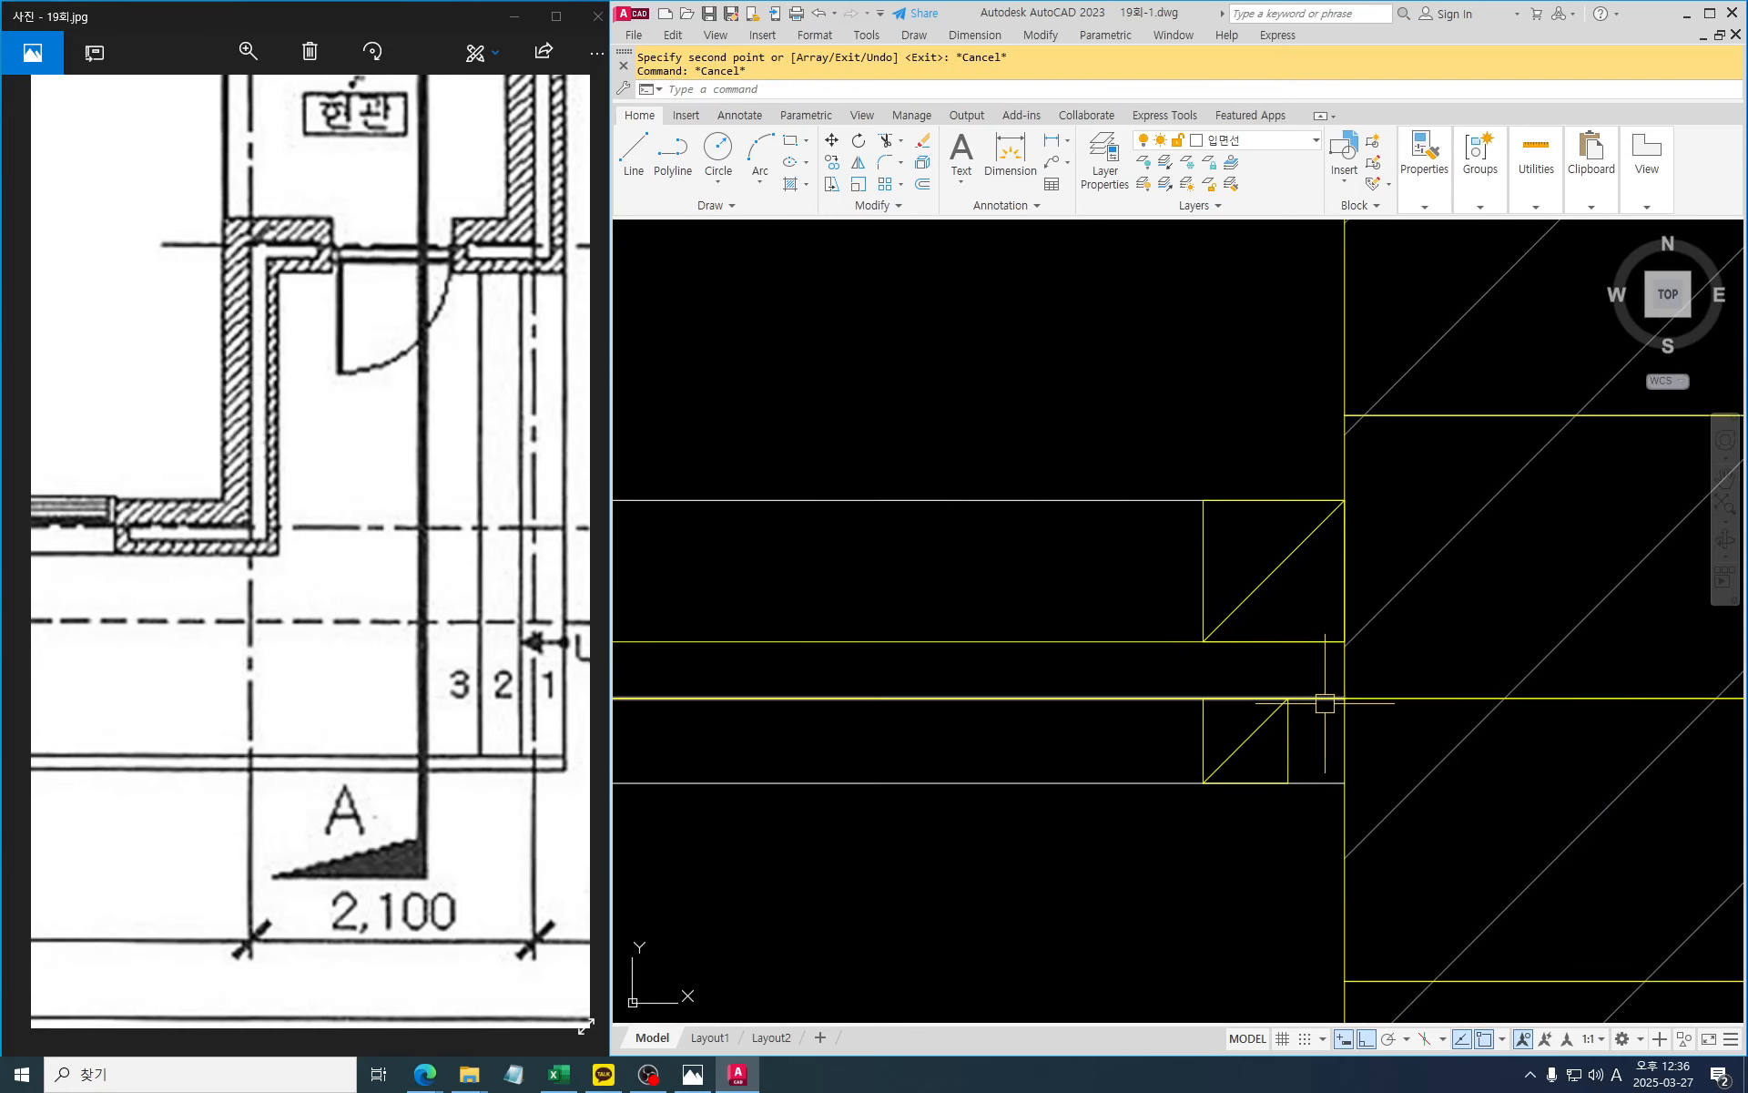
{"action": "type", "text": "m"}
{"action": "key", "text": "Return"}
{"action": "left_click", "coordinate": [1320, 756]}
{"action": "left_click", "coordinate": [1157, 730]}
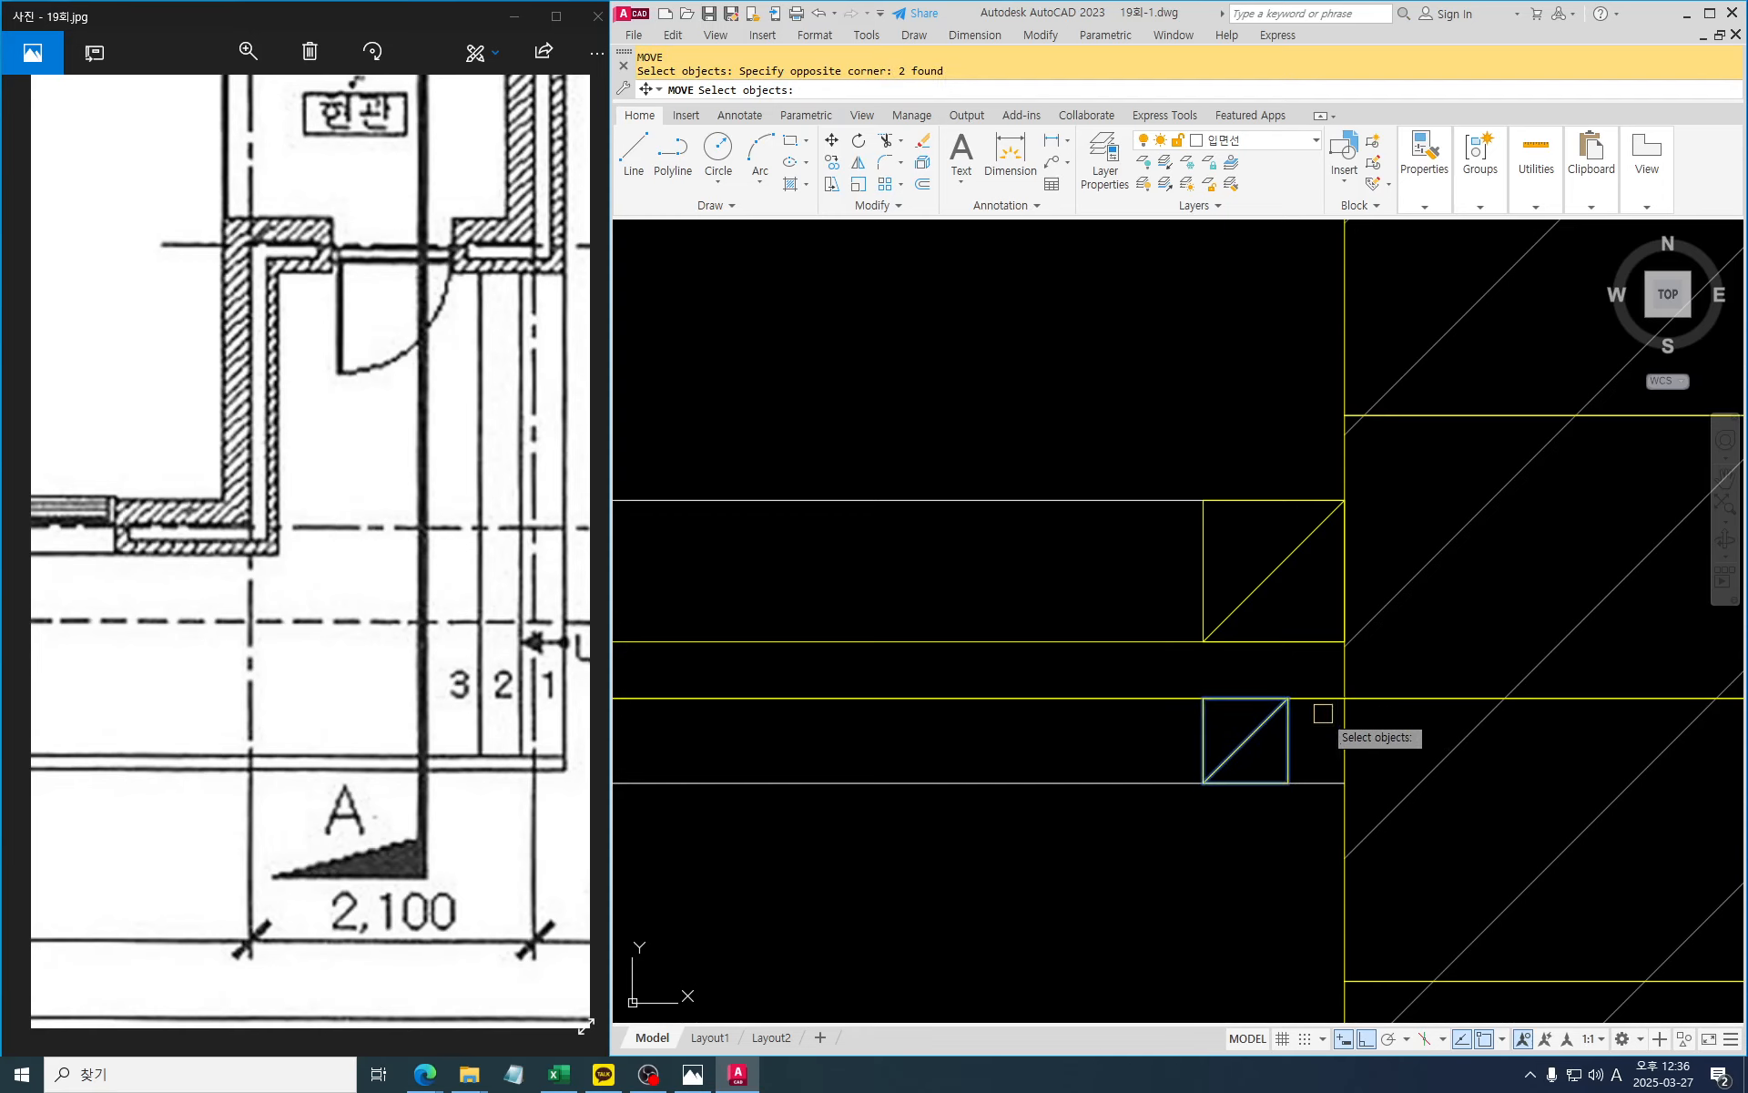
{"action": "key", "text": "Return"}
{"action": "left_click", "coordinate": [1288, 698]}
{"action": "left_click", "coordinate": [1365, 677]}
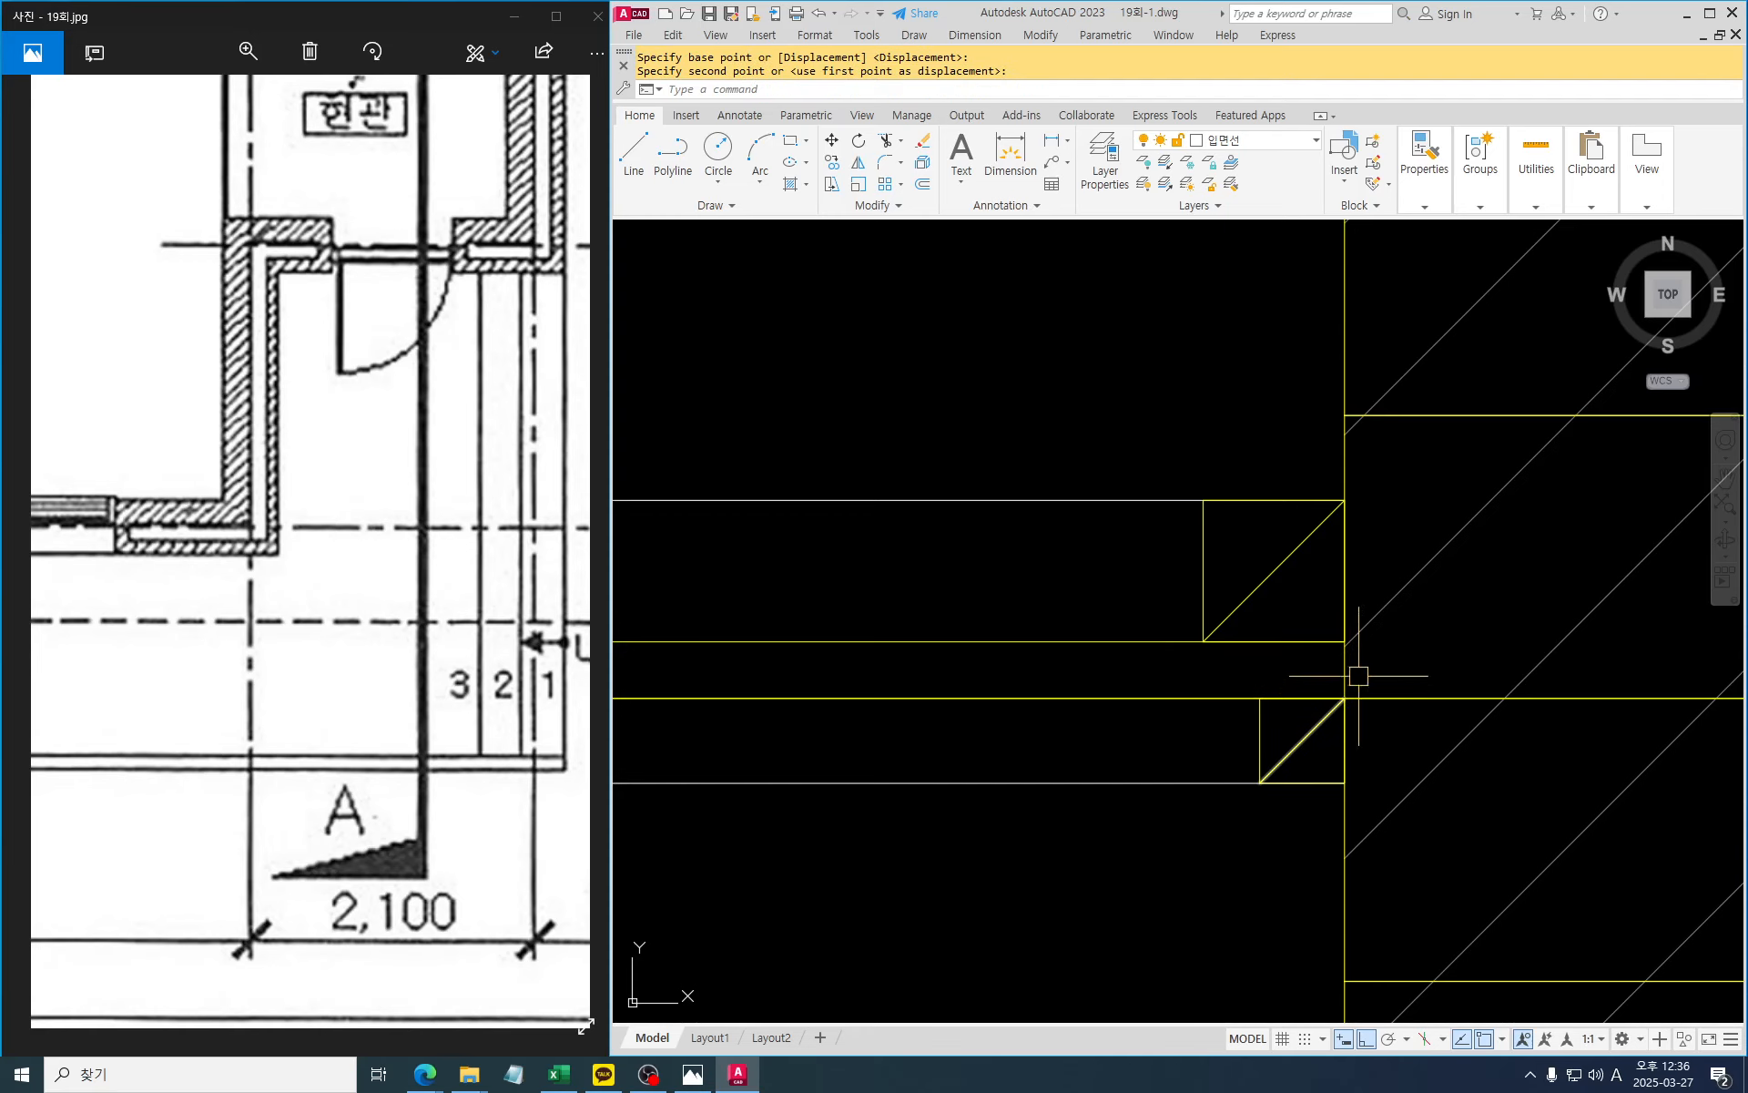
Examine the eave ceiling framing between the eave end and the brick wall
{"action": "scroll", "coordinate": [1394, 566], "scroll_direction": "down", "scroll_amount": 4}
{"action": "middle_click_drag", "start_coordinate": [1013, 674], "coordinate": [1353, 612]}
{"action": "middle_click_drag", "start_coordinate": [884, 610], "coordinate": [959, 619]}
{"action": "scroll", "coordinate": [987, 571], "scroll_direction": "up", "scroll_amount": 2}
{"action": "key", "text": "Escape"}
{"action": "key", "text": "Escape"}
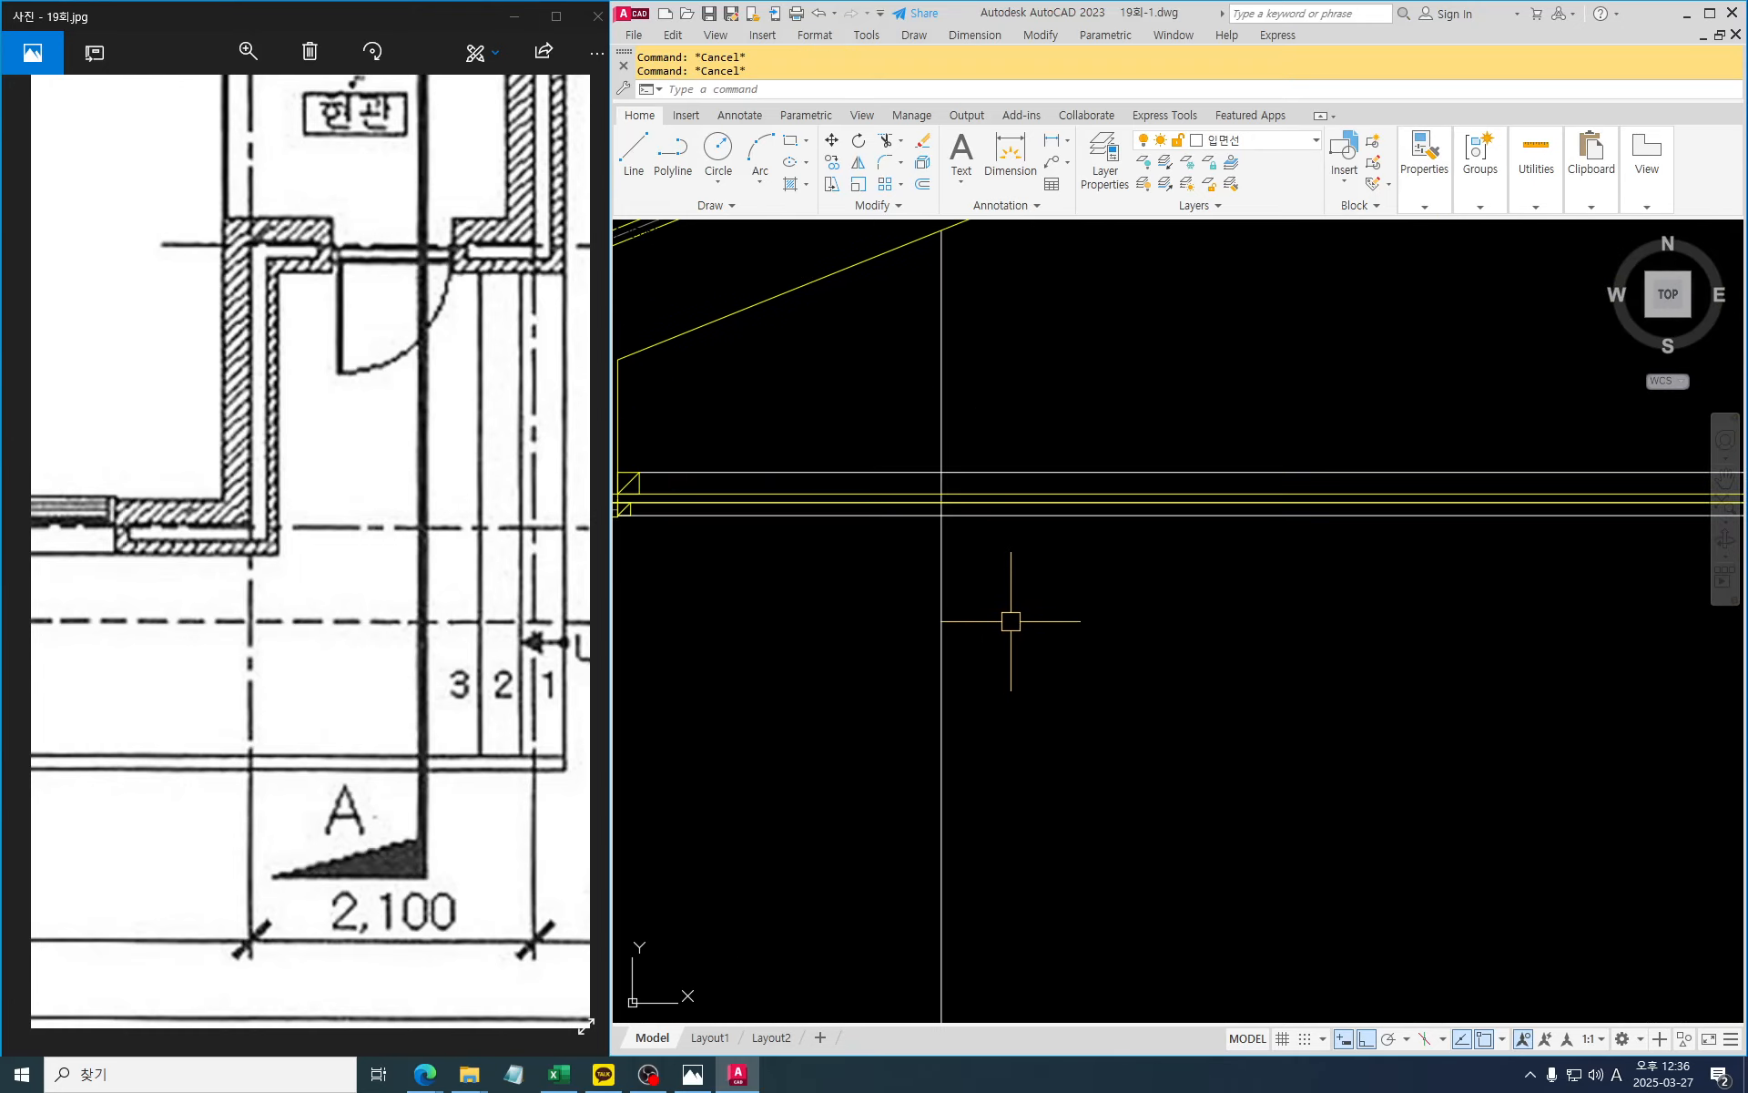
{"action": "scroll", "coordinate": [1005, 619], "scroll_direction": "down", "scroll_amount": 5}
{"action": "middle_click_drag", "start_coordinate": [1040, 648], "coordinate": [962, 646]}
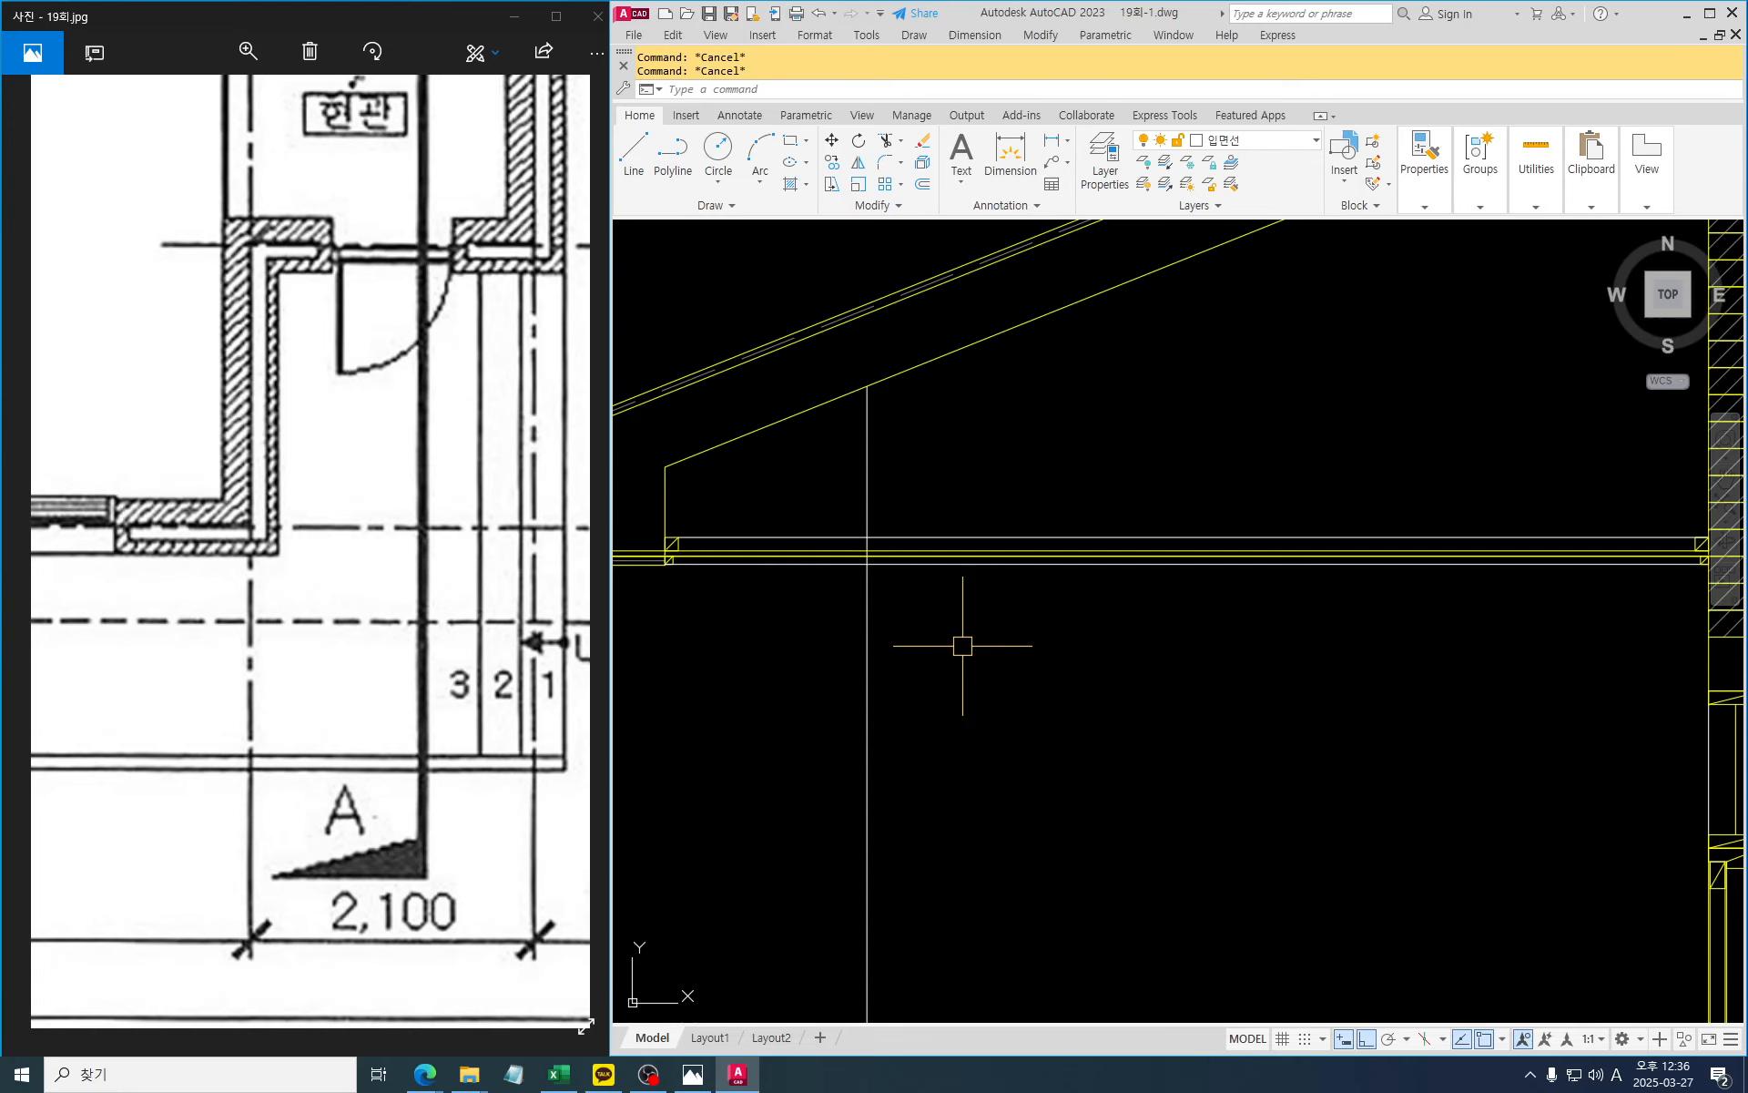
Copy the upper batten at the eave end horizontally toward the brick wall at distances of 450, 900, 1350 and 1800
{"action": "type", "text": "co"}
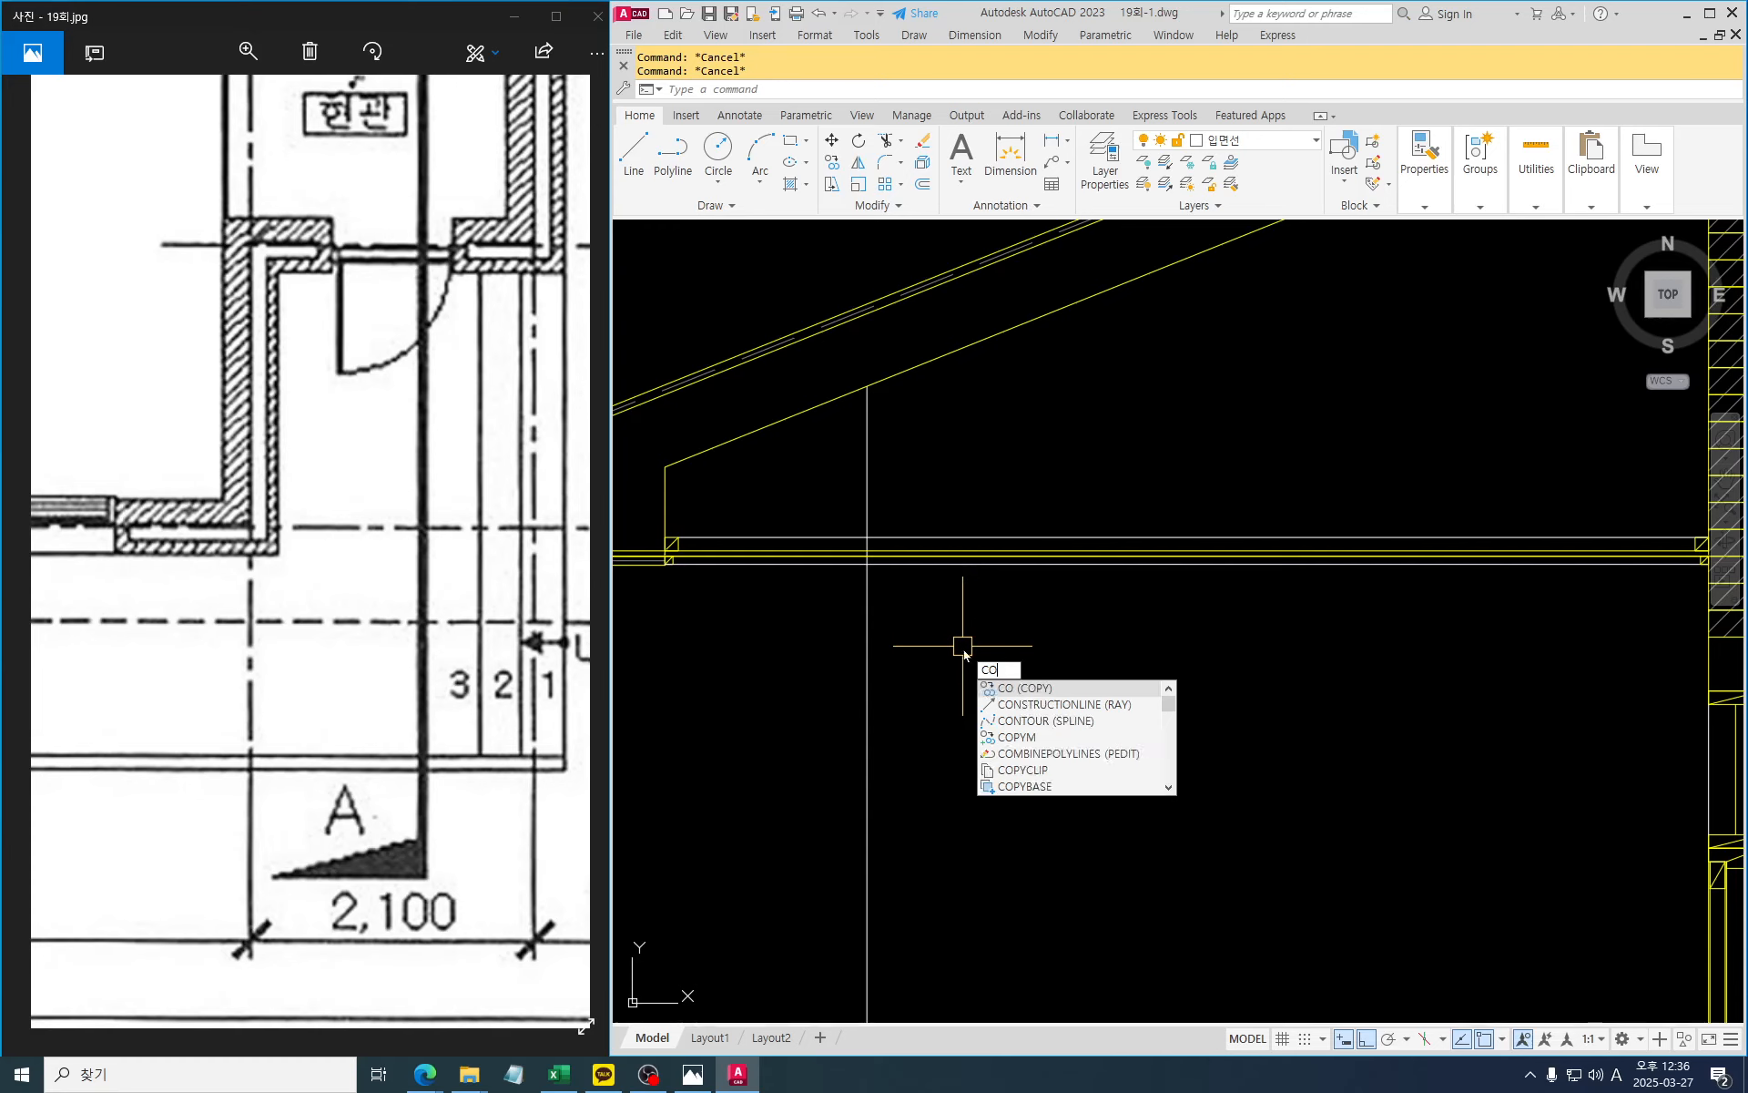
{"action": "key", "text": "Return"}
{"action": "left_click", "coordinate": [638, 515]}
{"action": "left_click", "coordinate": [724, 552]}
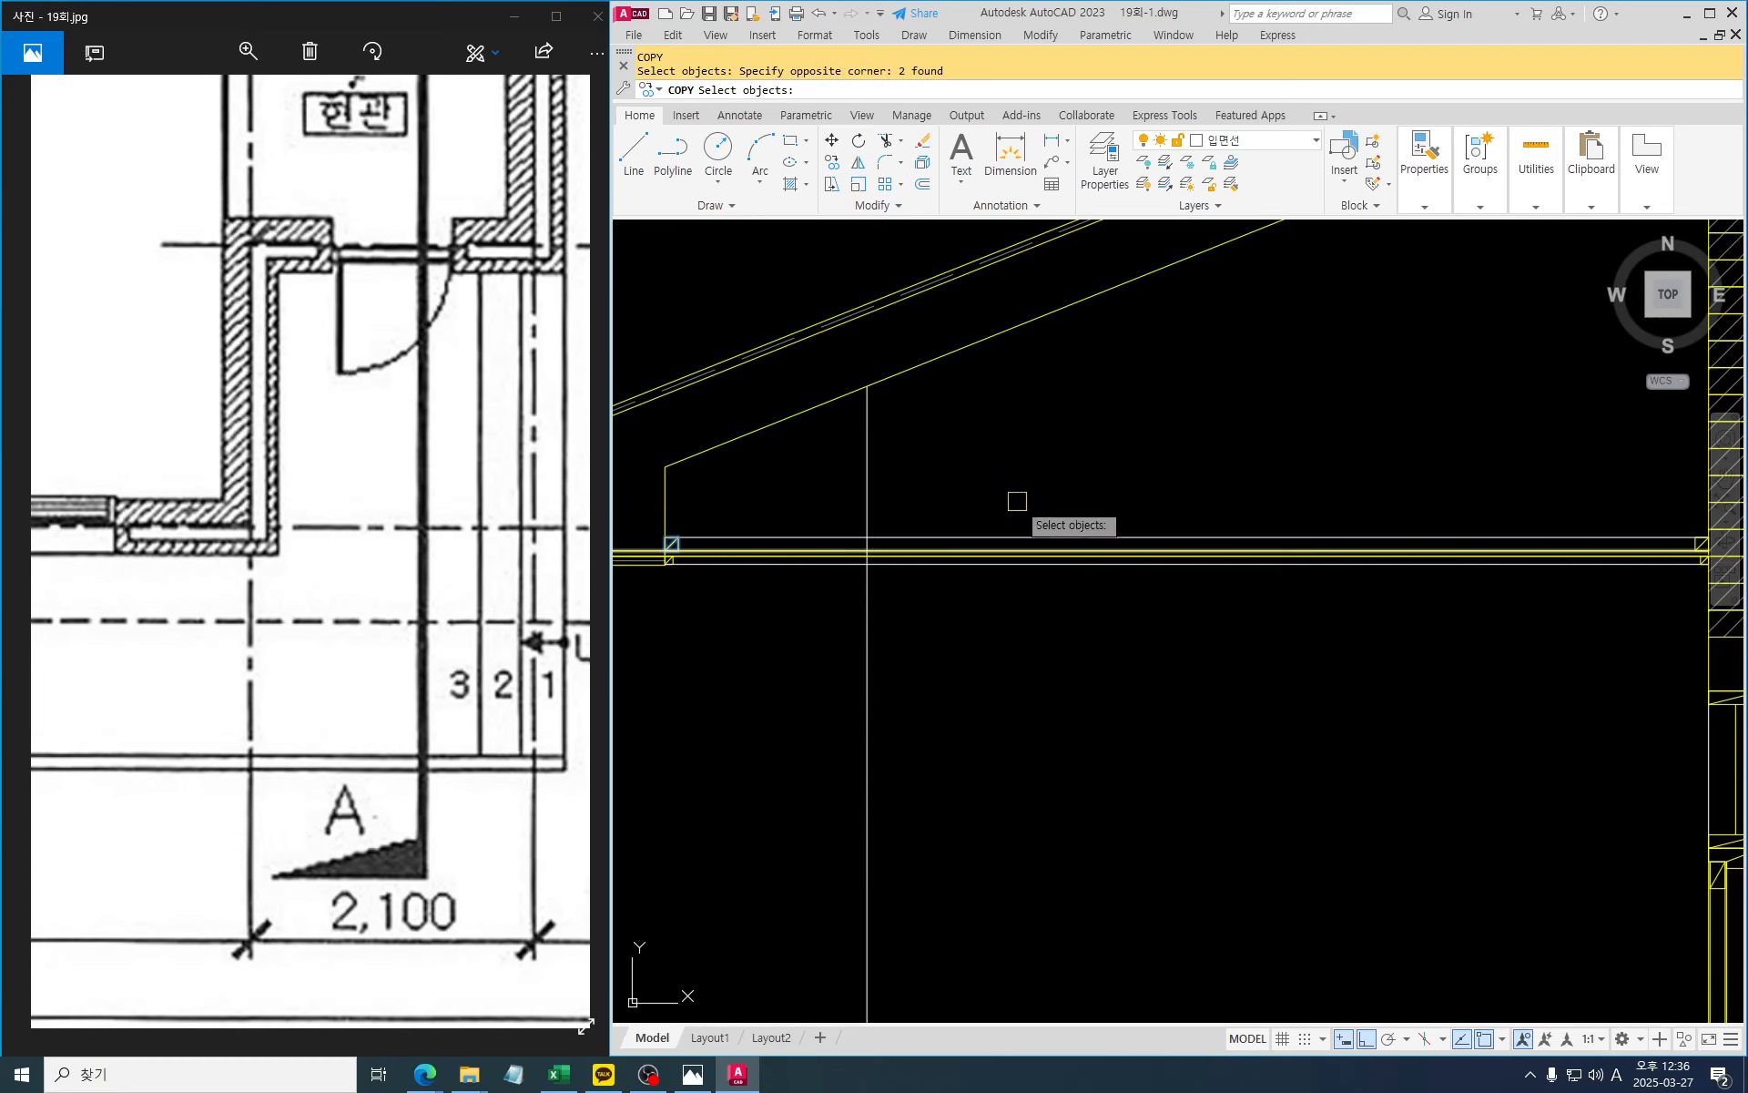
{"action": "key", "text": "Return"}
{"action": "left_click", "coordinate": [1027, 466]}
{"action": "type", "text": "450"}
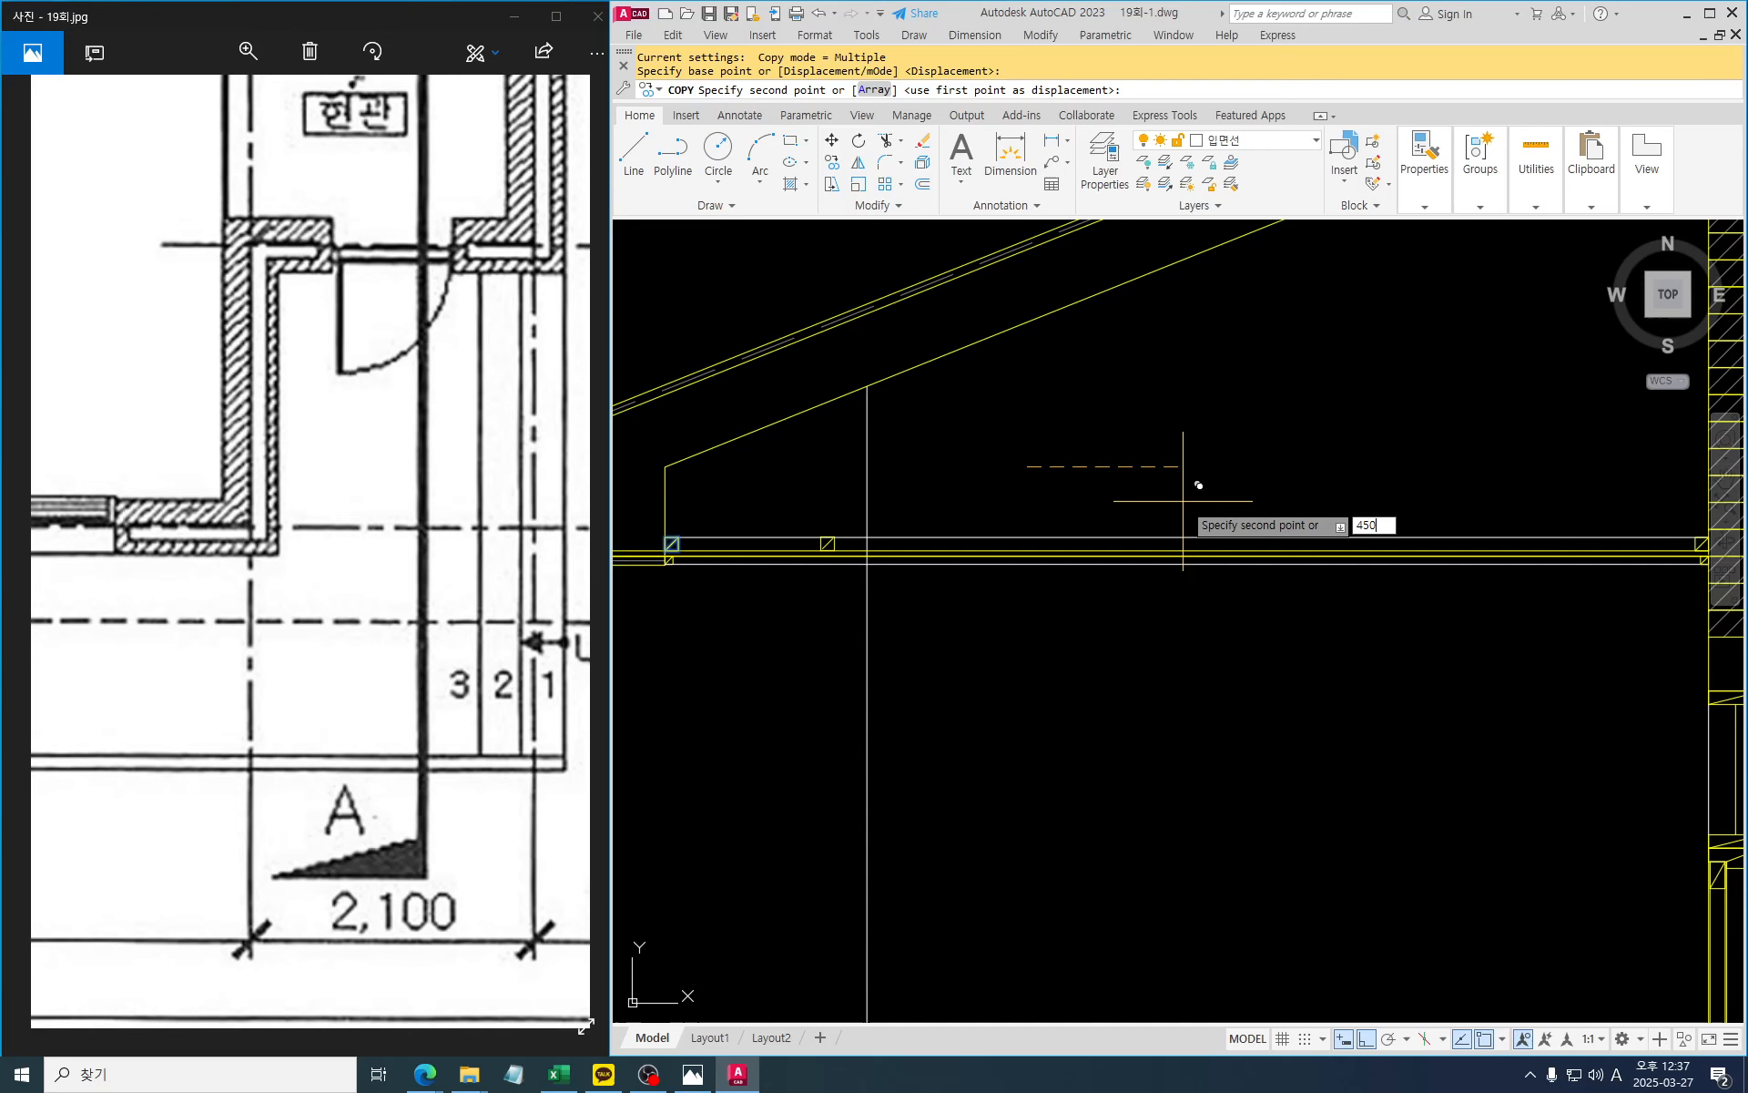
{"action": "key", "text": "Return"}
{"action": "type", "text": "900"}
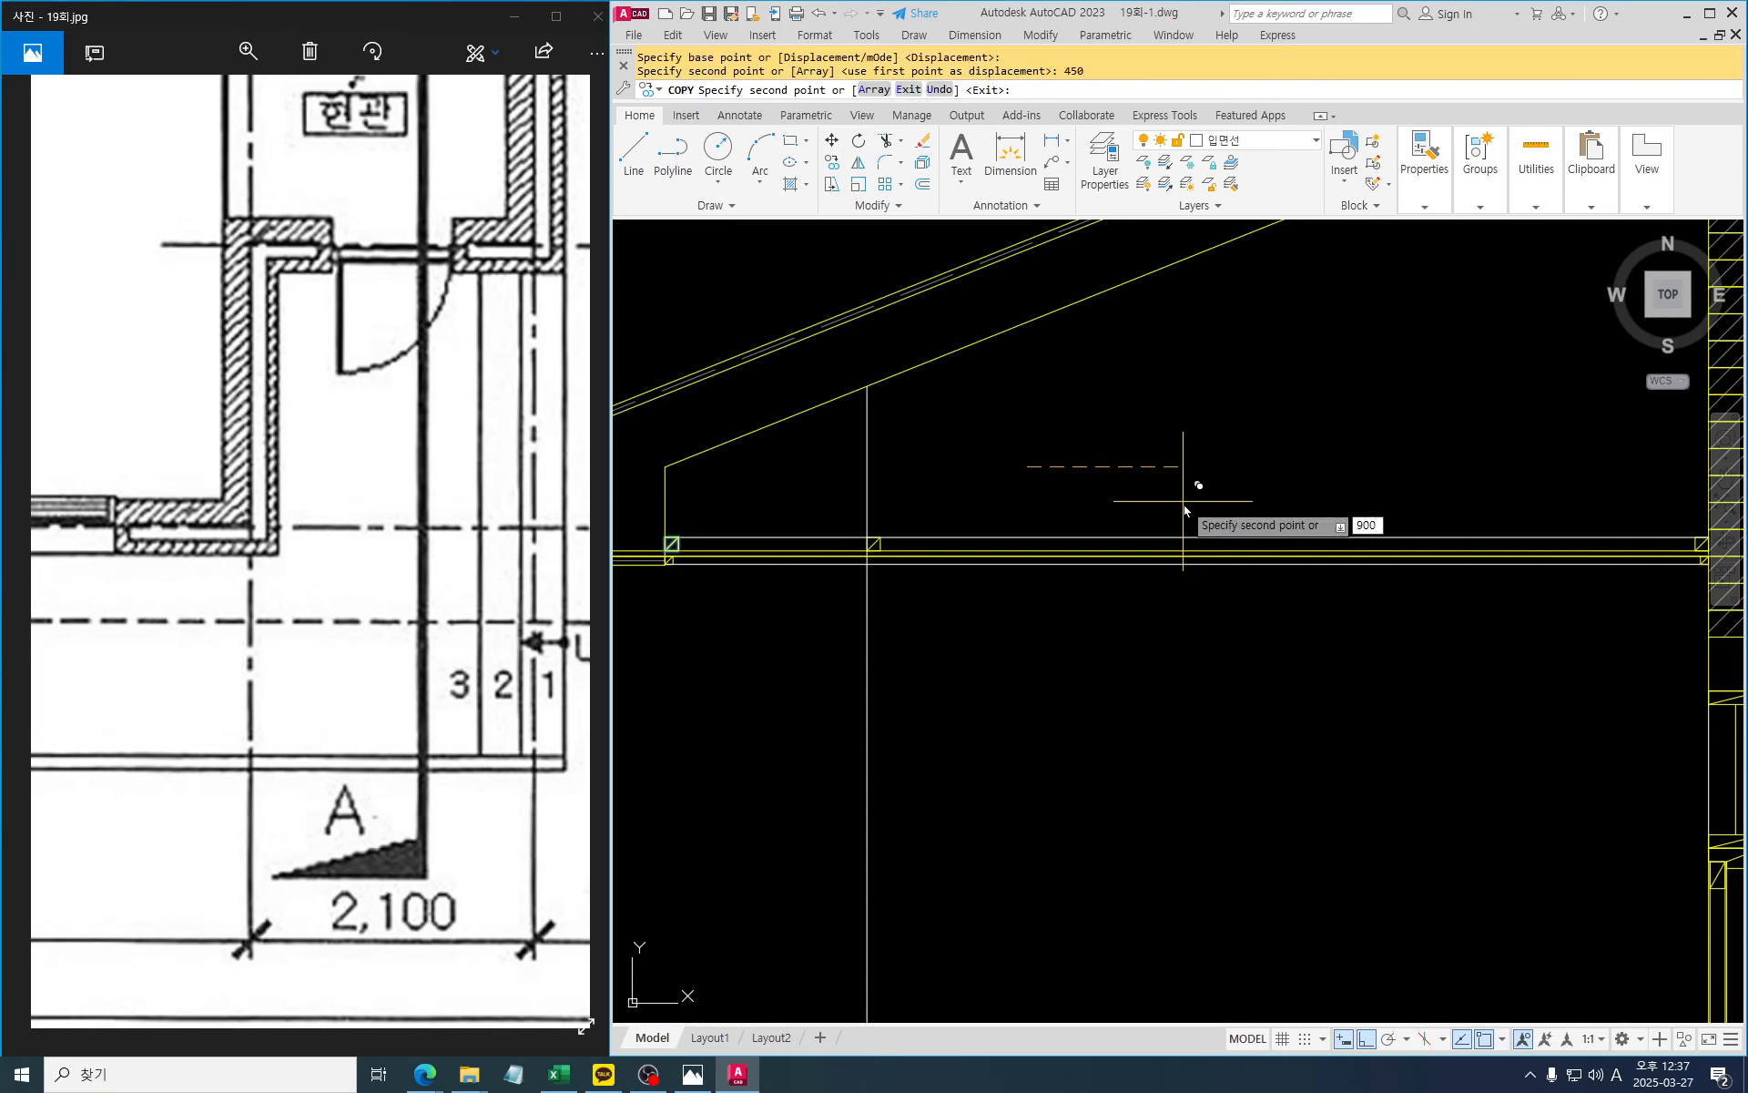
{"action": "key", "text": "Return"}
{"action": "type", "text": "13"}
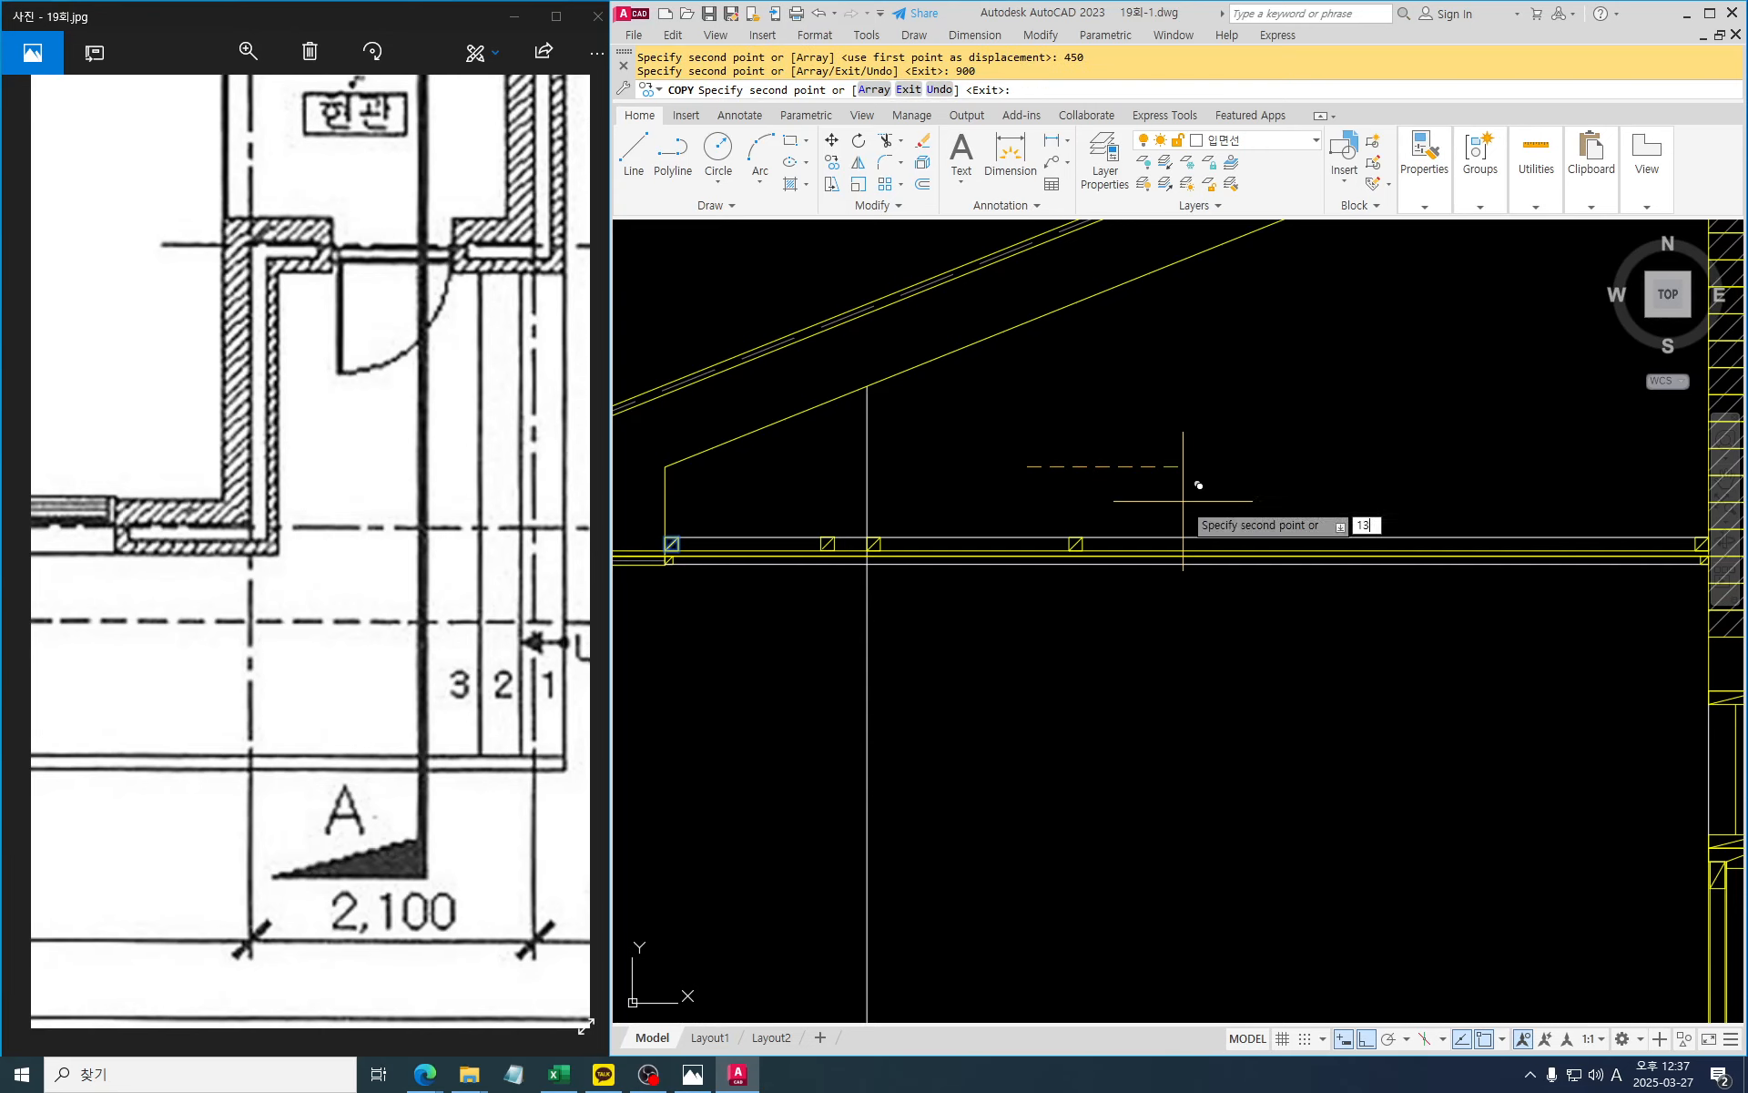
{"action": "type", "text": "50"}
{"action": "key", "text": "Return"}
{"action": "type", "text": "1800"}
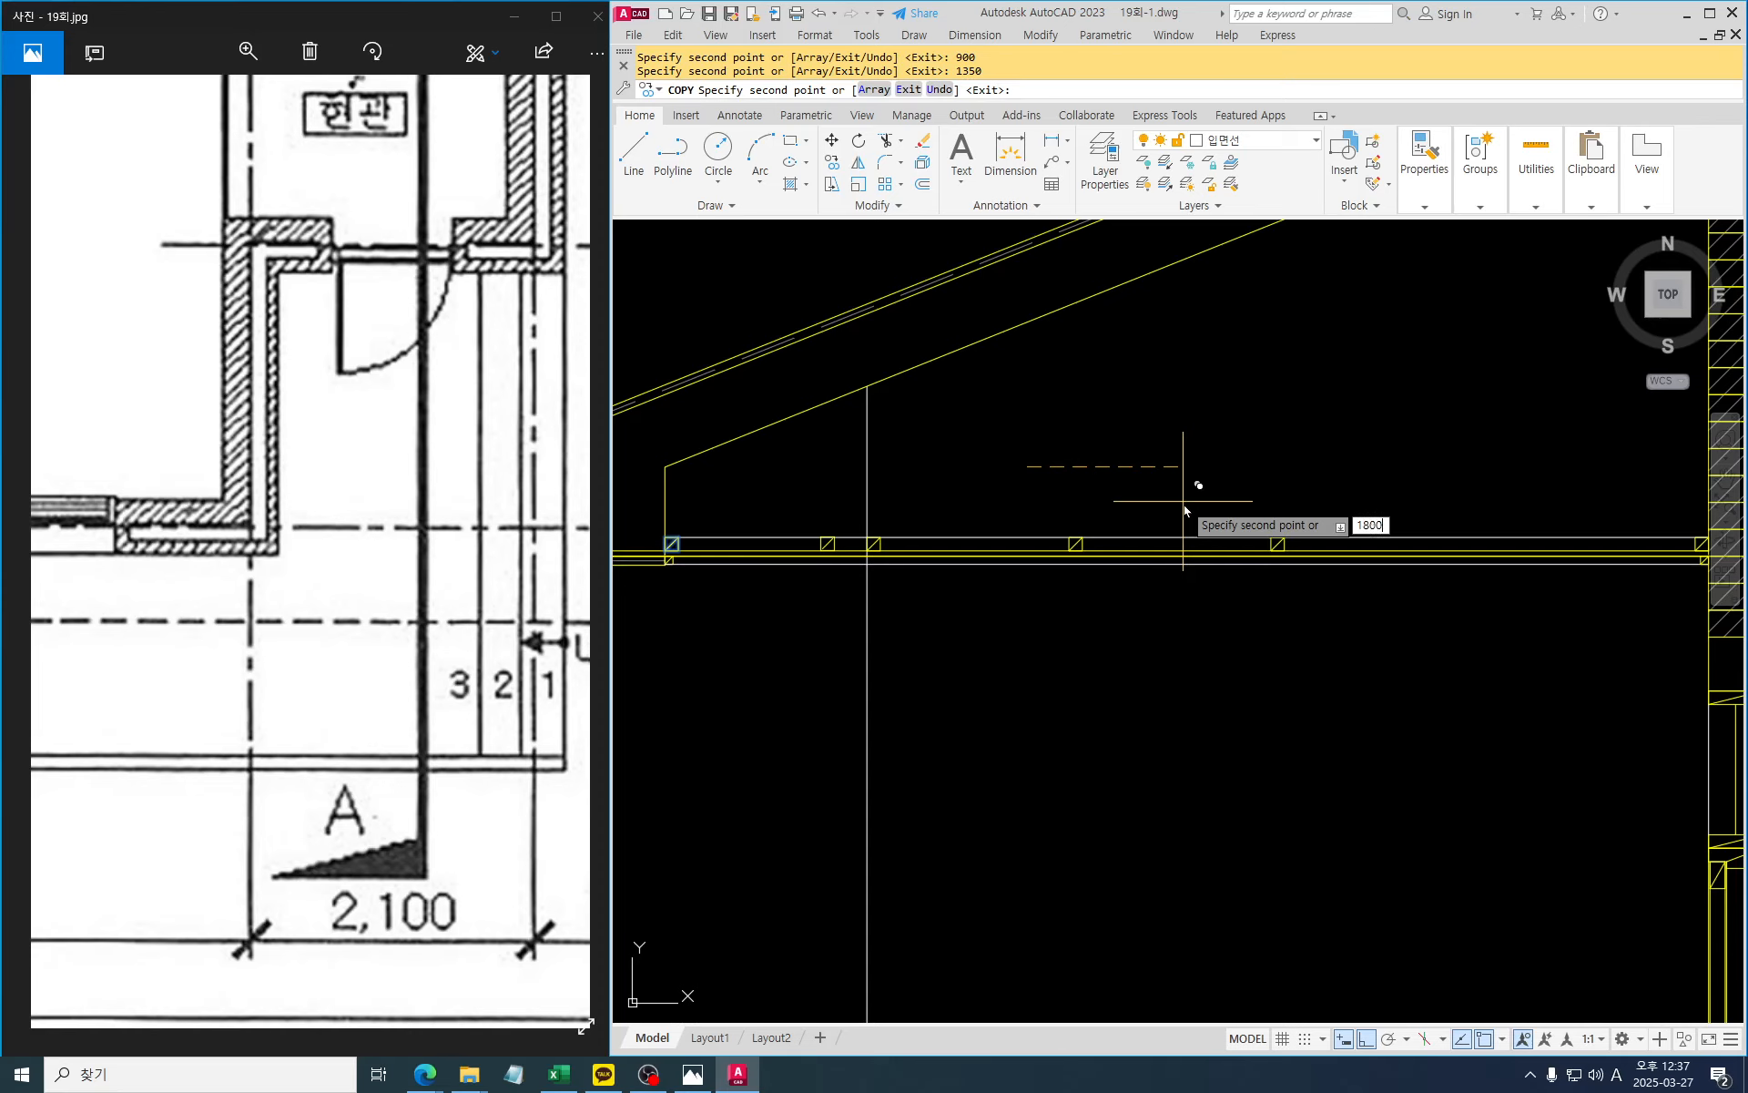
{"action": "key", "text": "Return"}
{"action": "key", "text": "Return"}
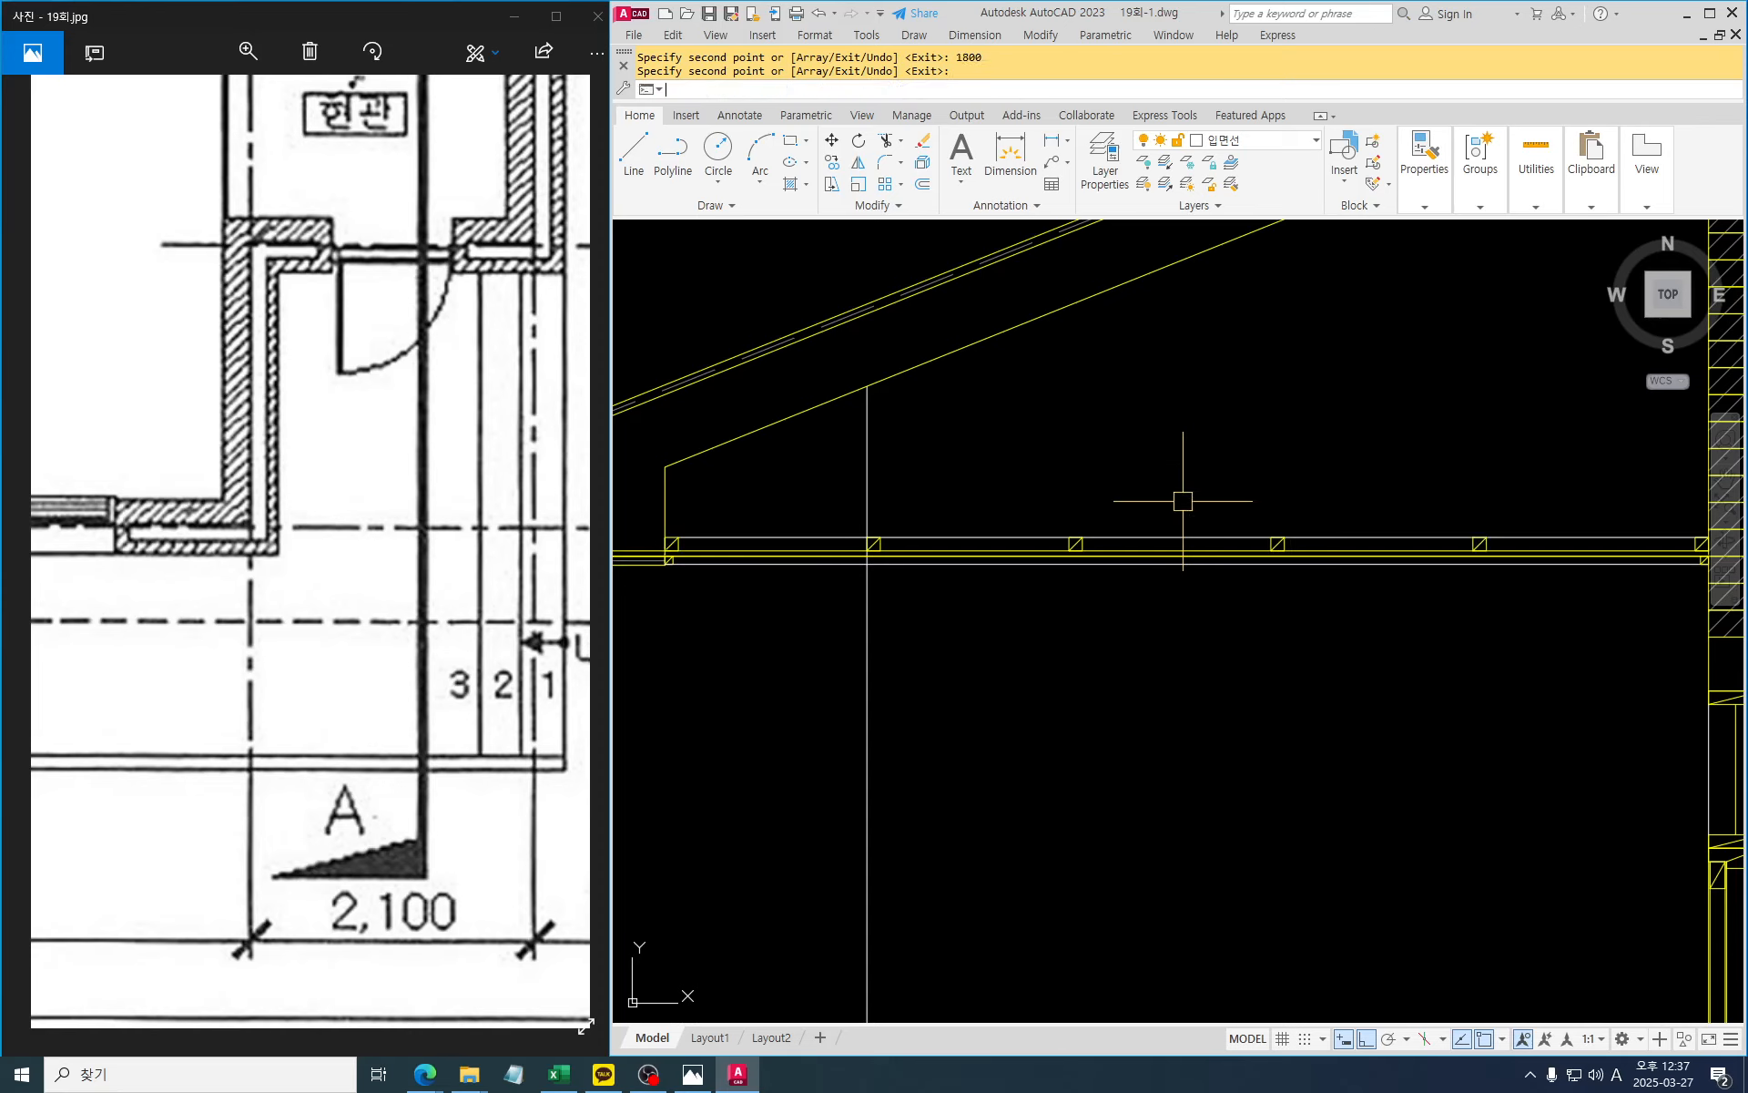
Copy the fifth upper batten from the eave end horizontally 450 toward the brick wall
{"action": "scroll", "coordinate": [1308, 580], "scroll_direction": "up", "scroll_amount": 3}
{"action": "key", "text": "Escape"}
{"action": "key", "text": "Escape"}
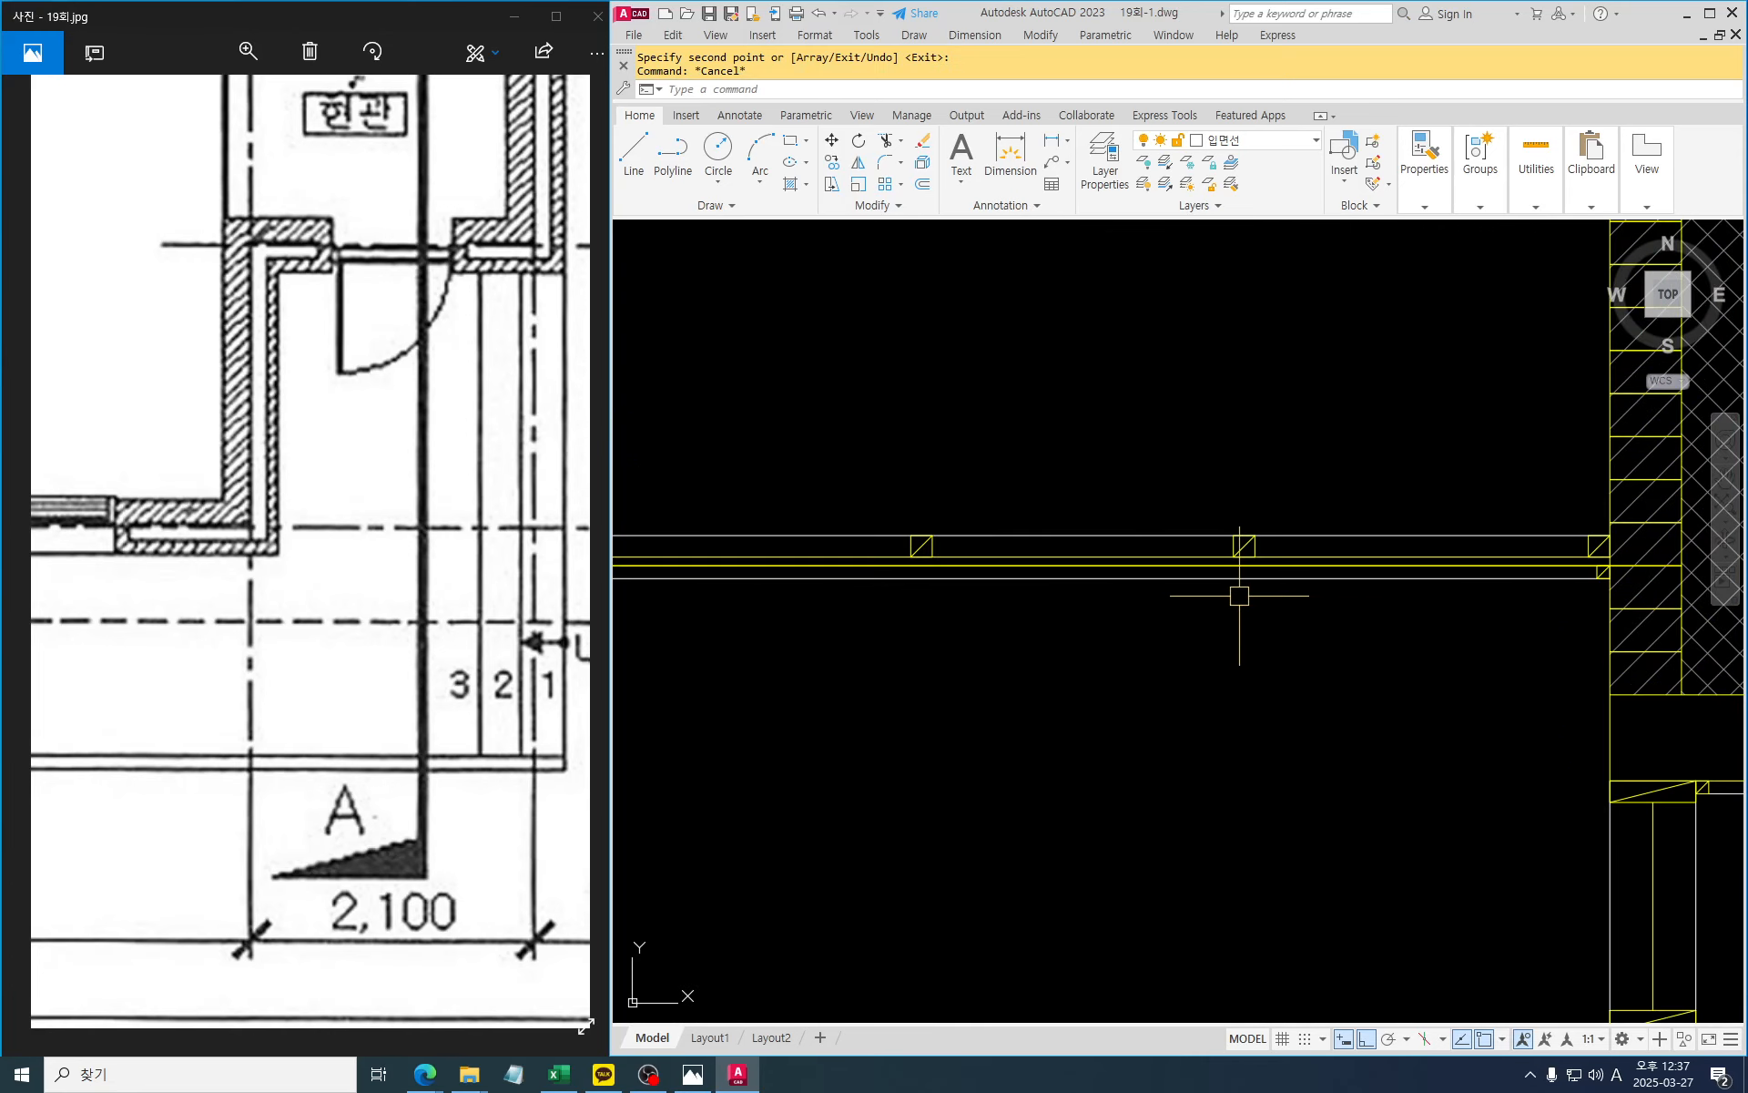
{"action": "type", "text": "co"}
{"action": "key", "text": "Return"}
{"action": "left_click", "coordinate": [1188, 483]}
{"action": "left_click", "coordinate": [1362, 681]}
{"action": "key", "text": "Return"}
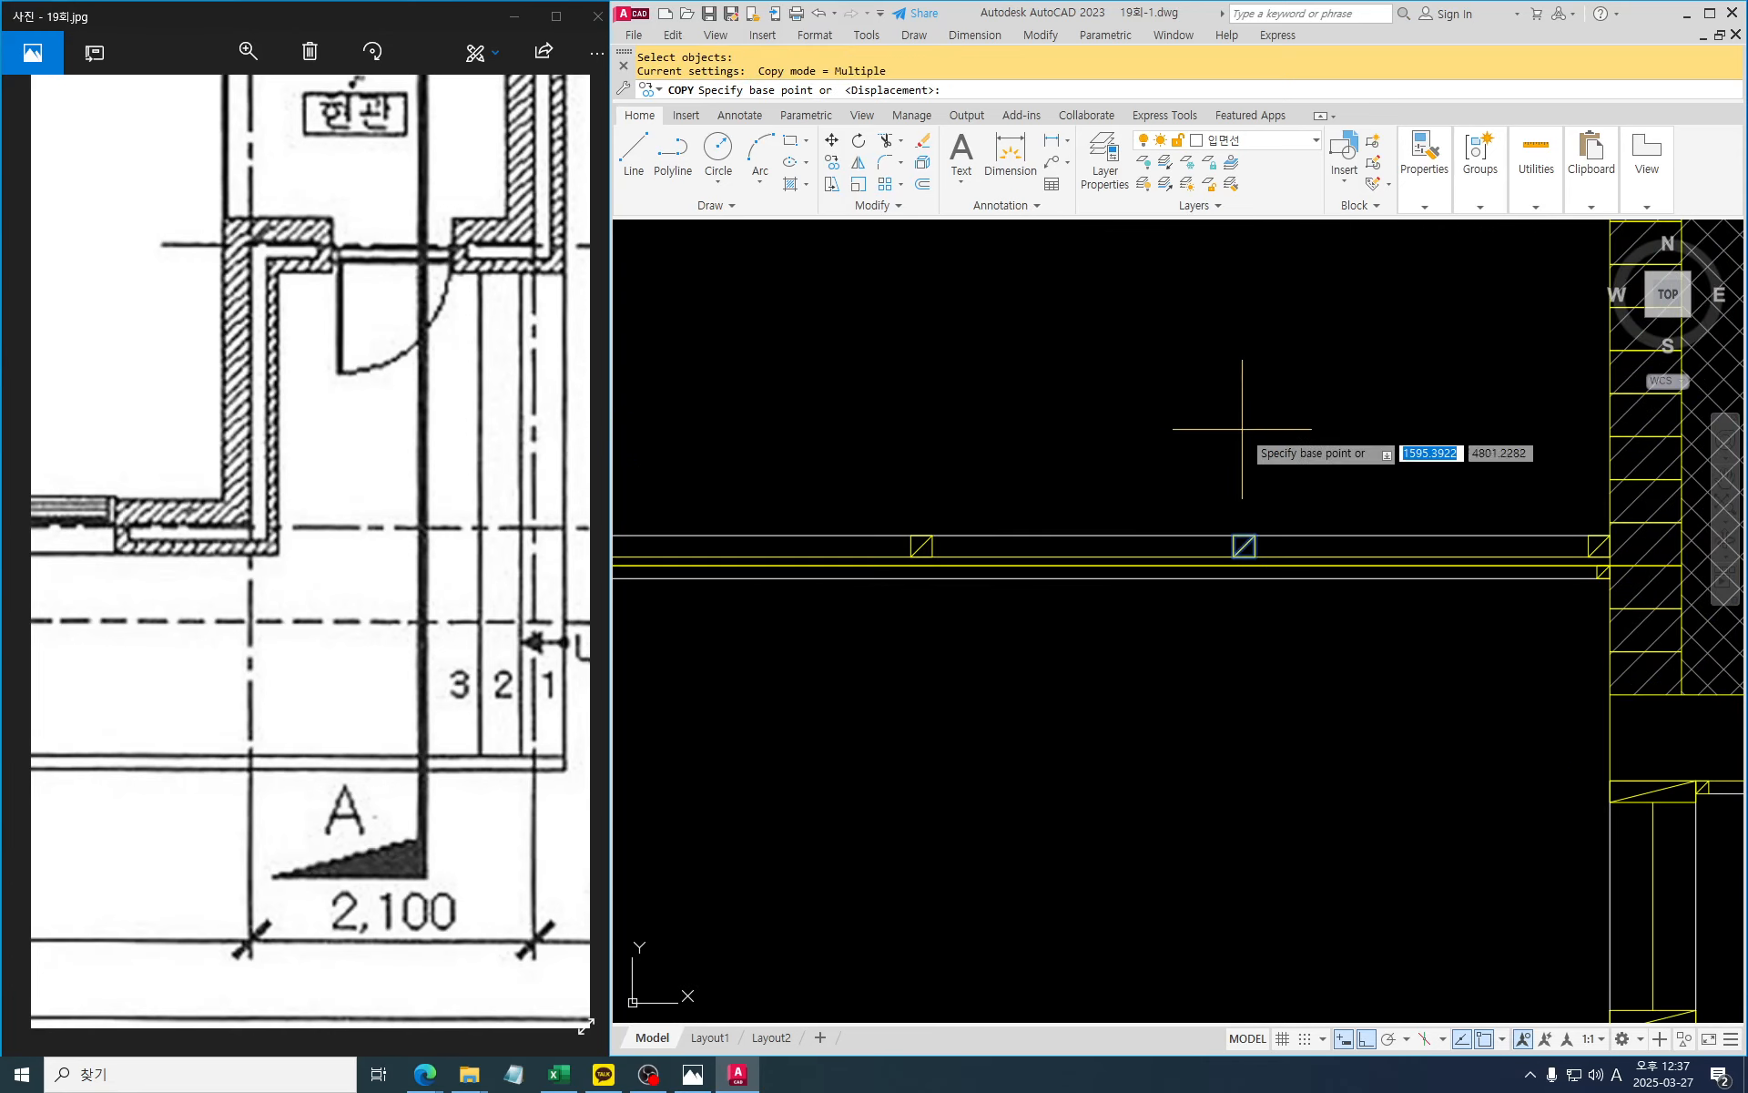
{"action": "left_click", "coordinate": [1242, 429]}
{"action": "type", "text": "450"}
{"action": "key", "text": "Return"}
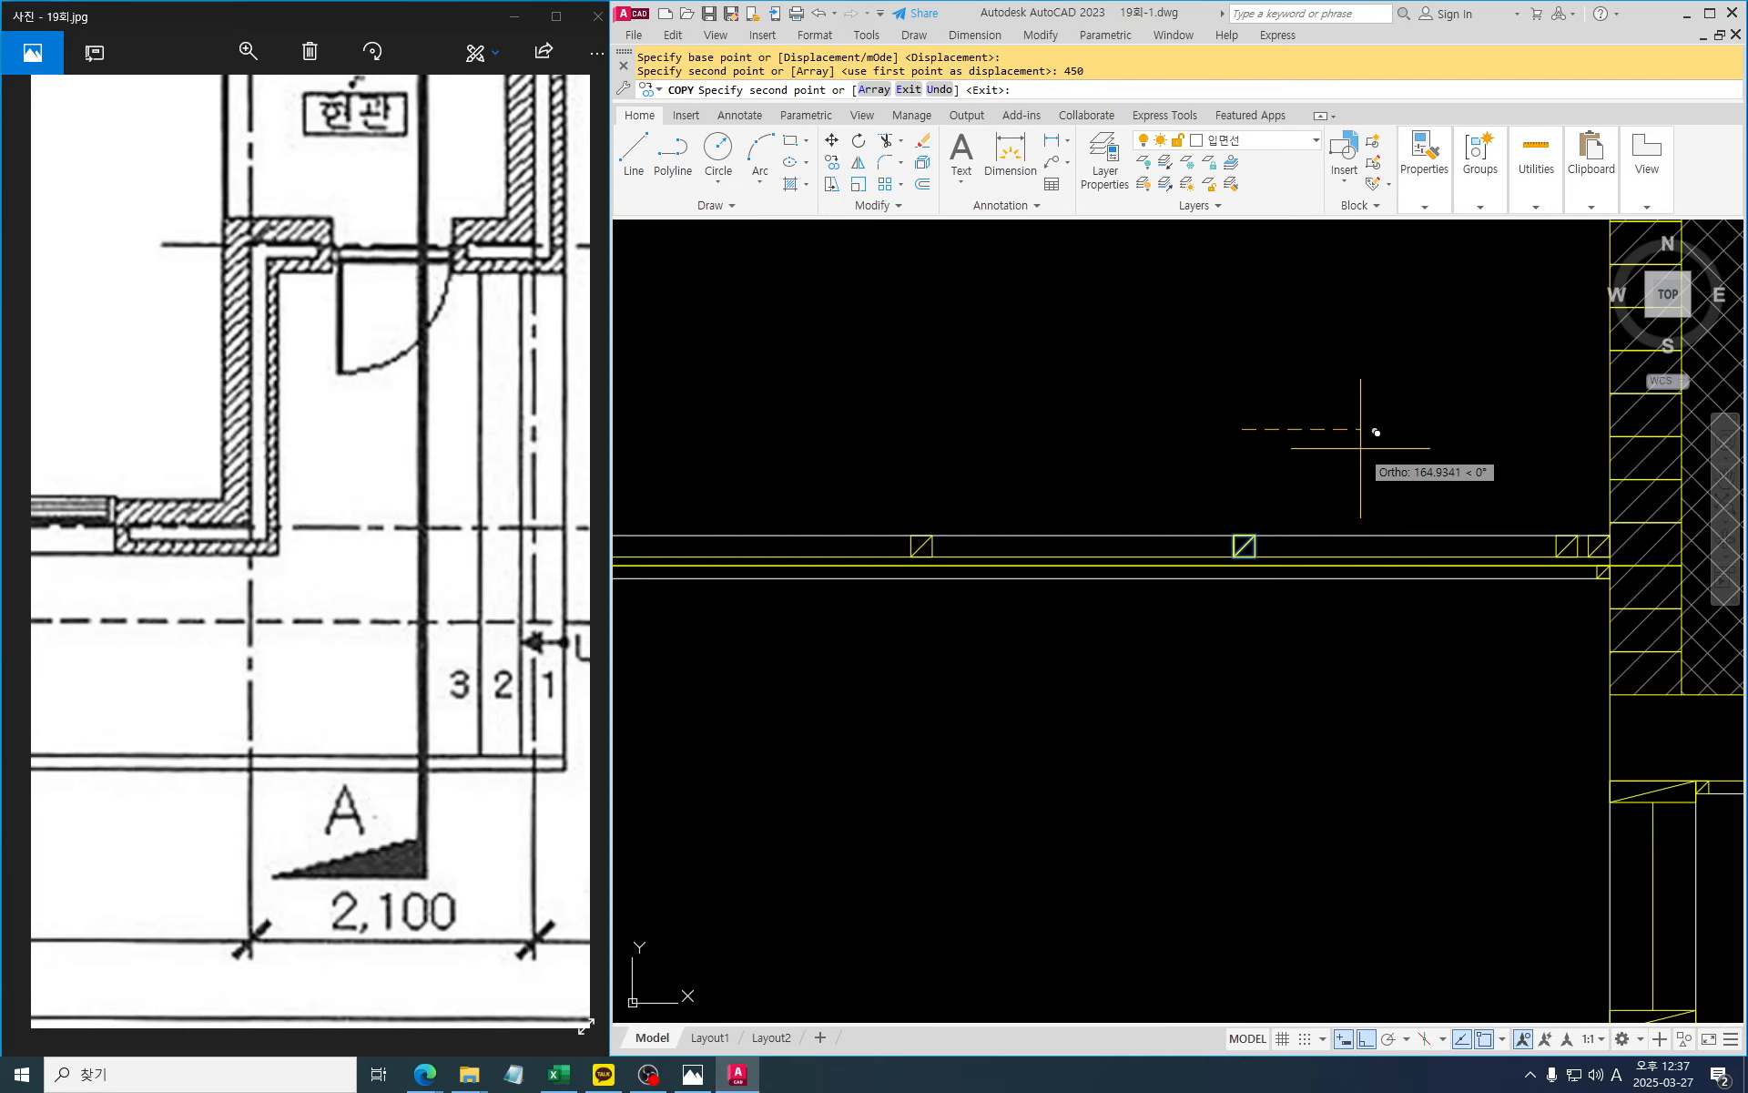
{"action": "key", "text": "Return"}
Draw a vertical ray upward from the top midpoint of the third upper batten from the eave end
{"action": "scroll", "coordinate": [1320, 566], "scroll_direction": "down", "scroll_amount": 2}
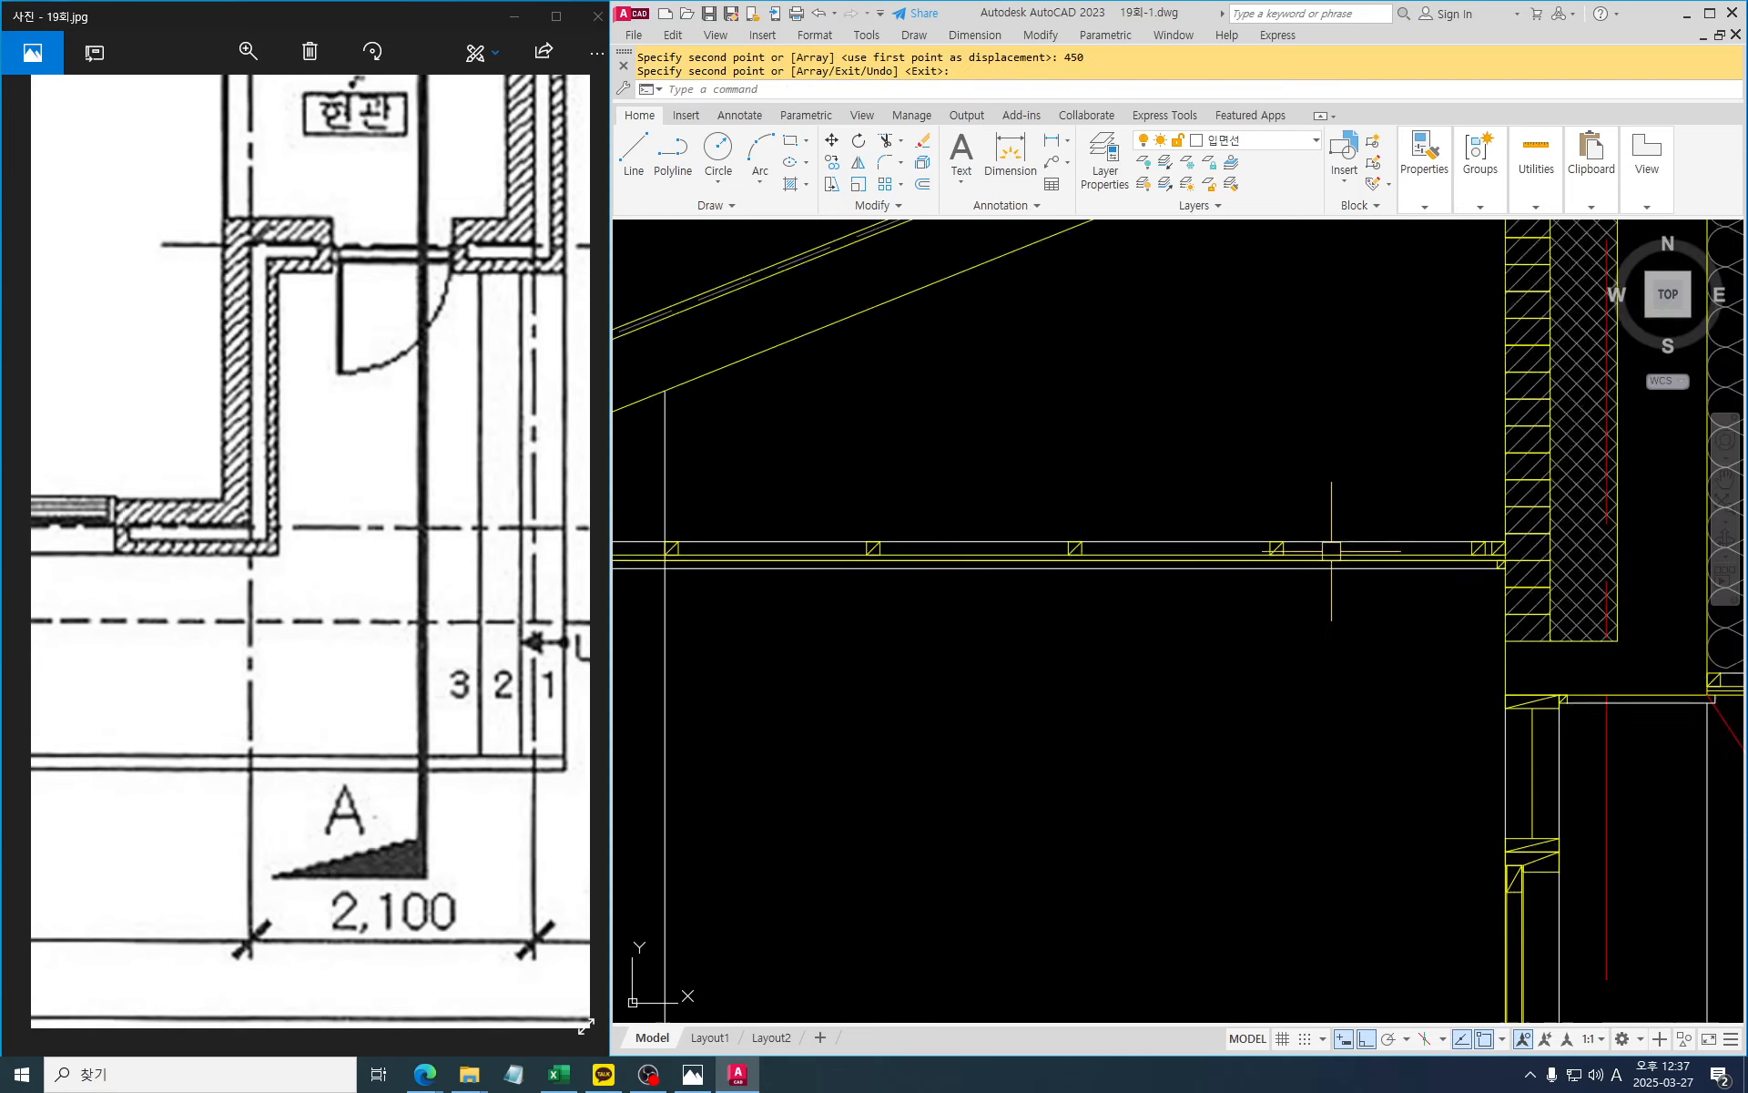
{"action": "middle_click_drag", "start_coordinate": [1320, 675], "coordinate": [1440, 707]}
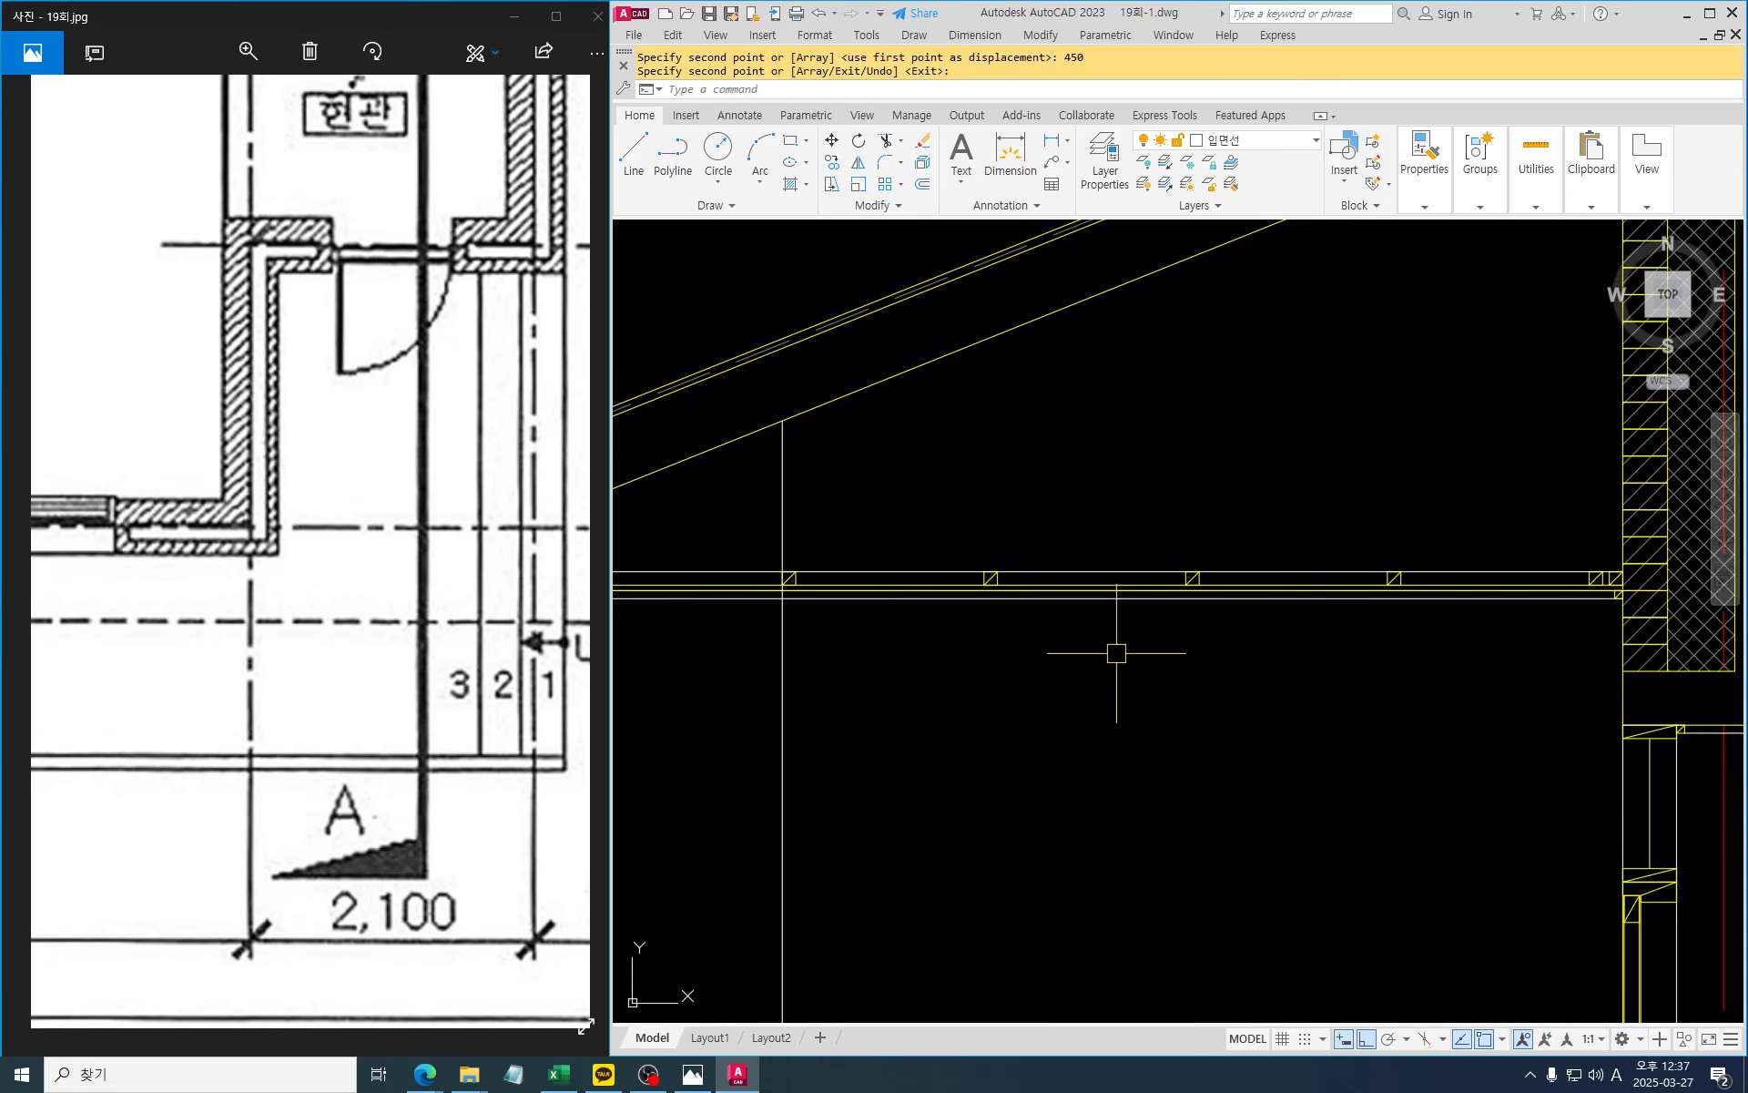
{"action": "scroll", "coordinate": [1116, 652], "scroll_direction": "down", "scroll_amount": 1}
{"action": "scroll", "coordinate": [1062, 633], "scroll_direction": "up", "scroll_amount": 1}
{"action": "scroll", "coordinate": [1120, 741], "scroll_direction": "down", "scroll_amount": 2}
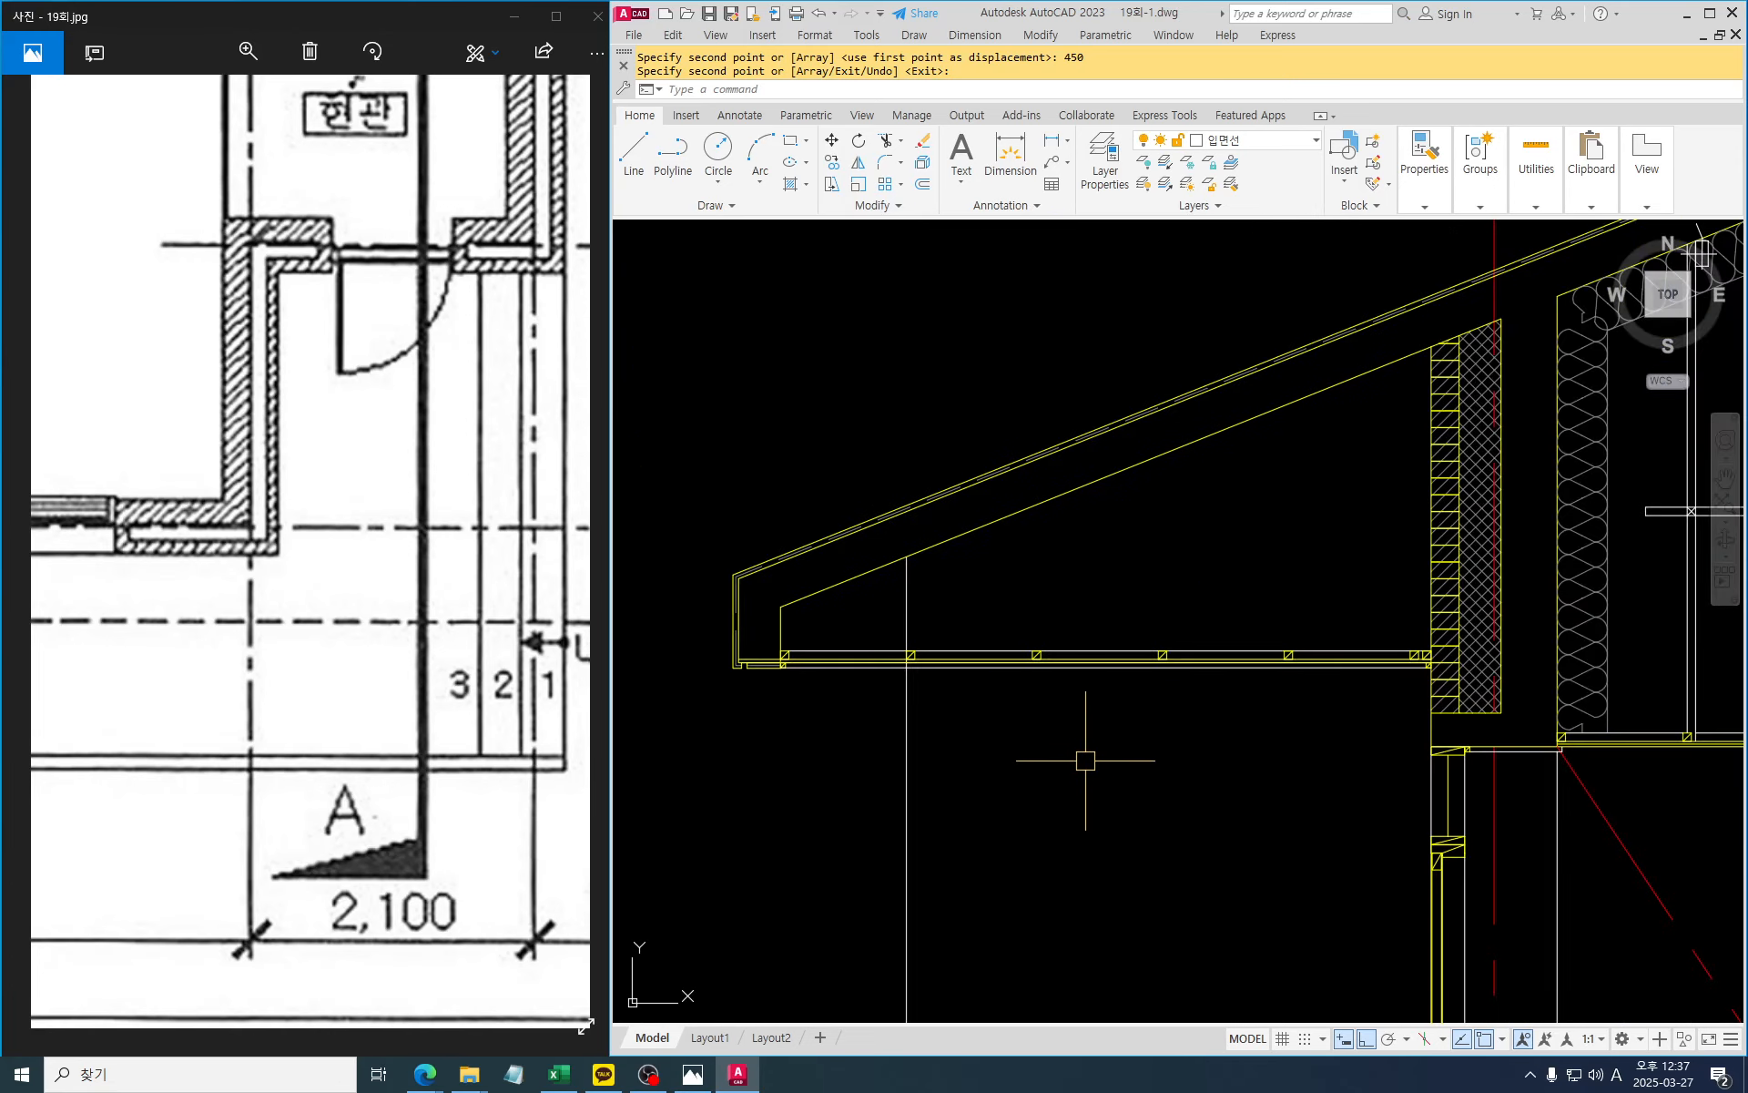
{"action": "mouse_move", "coordinate": [1084, 753]}
{"action": "middle_mouse_down"}
{"action": "mouse_move", "coordinate": [1034, 757]}
{"action": "mouse_move", "coordinate": [1039, 710]}
{"action": "mouse_move", "coordinate": [1019, 707]}
{"action": "middle_mouse_up"}
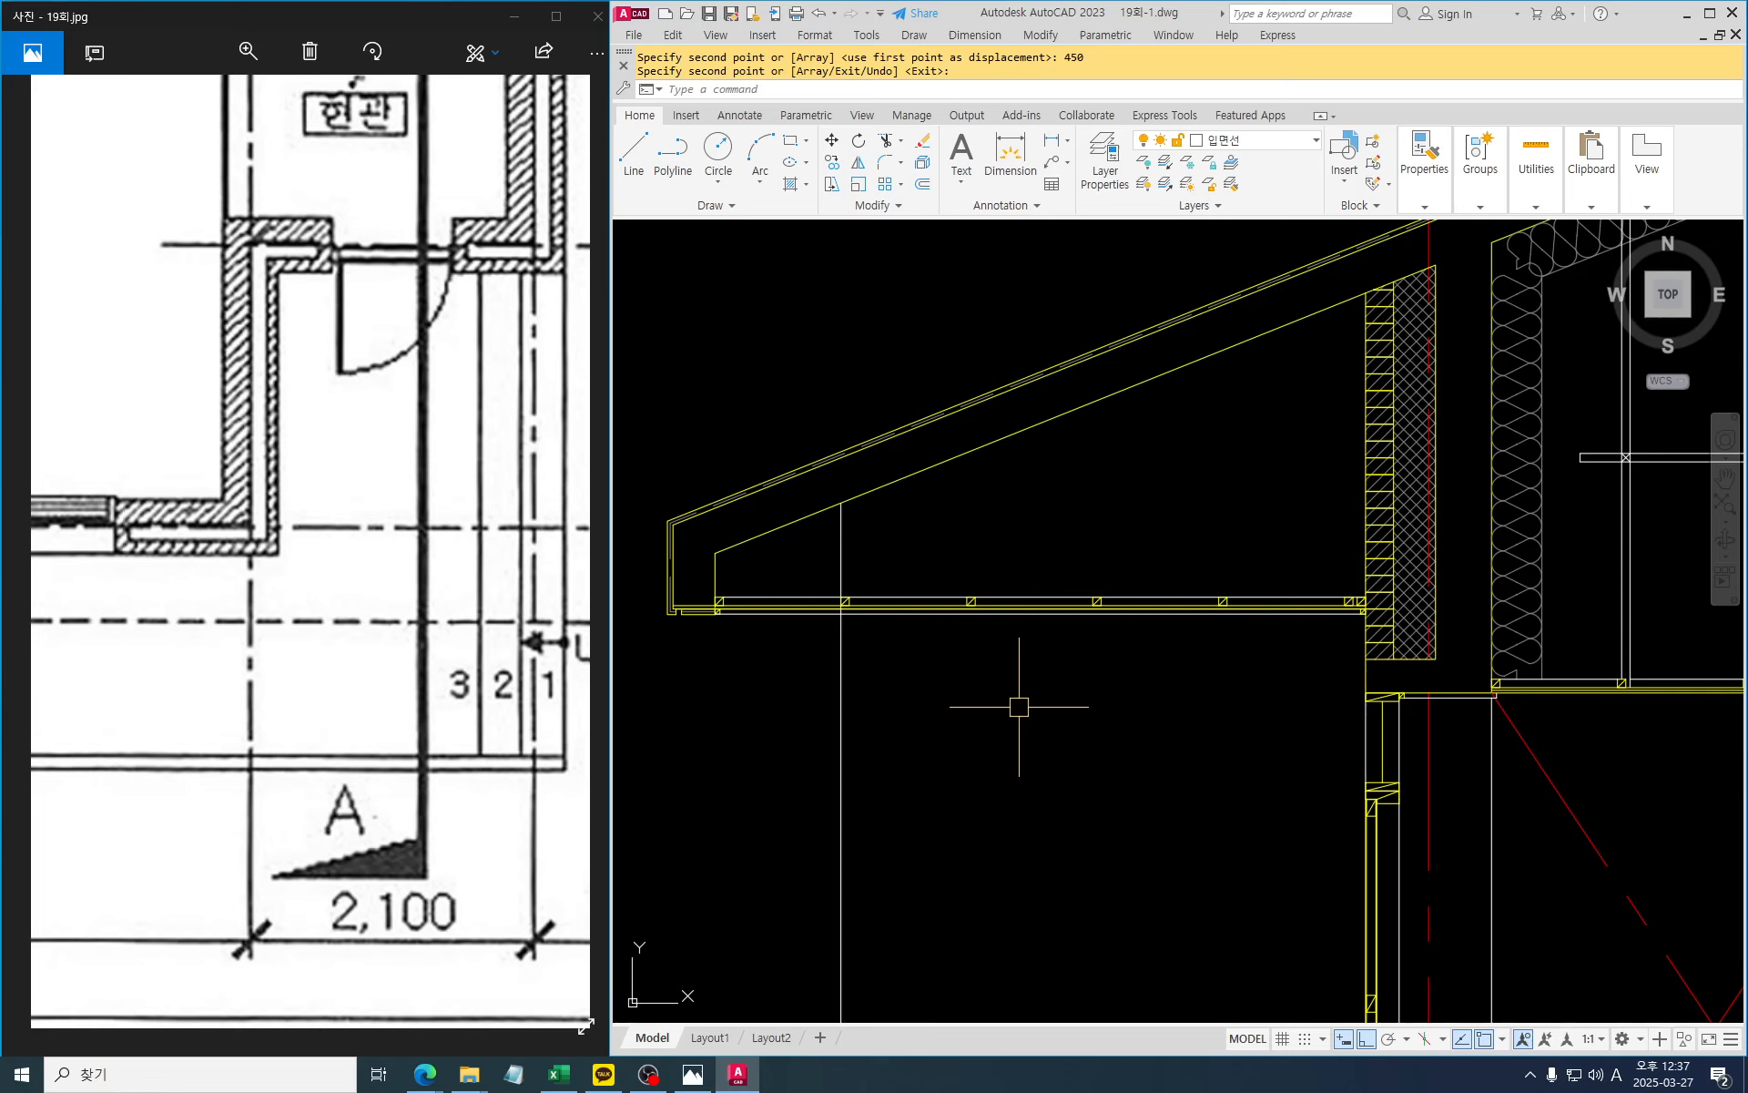
{"action": "scroll", "coordinate": [974, 619], "scroll_direction": "up", "scroll_amount": 4}
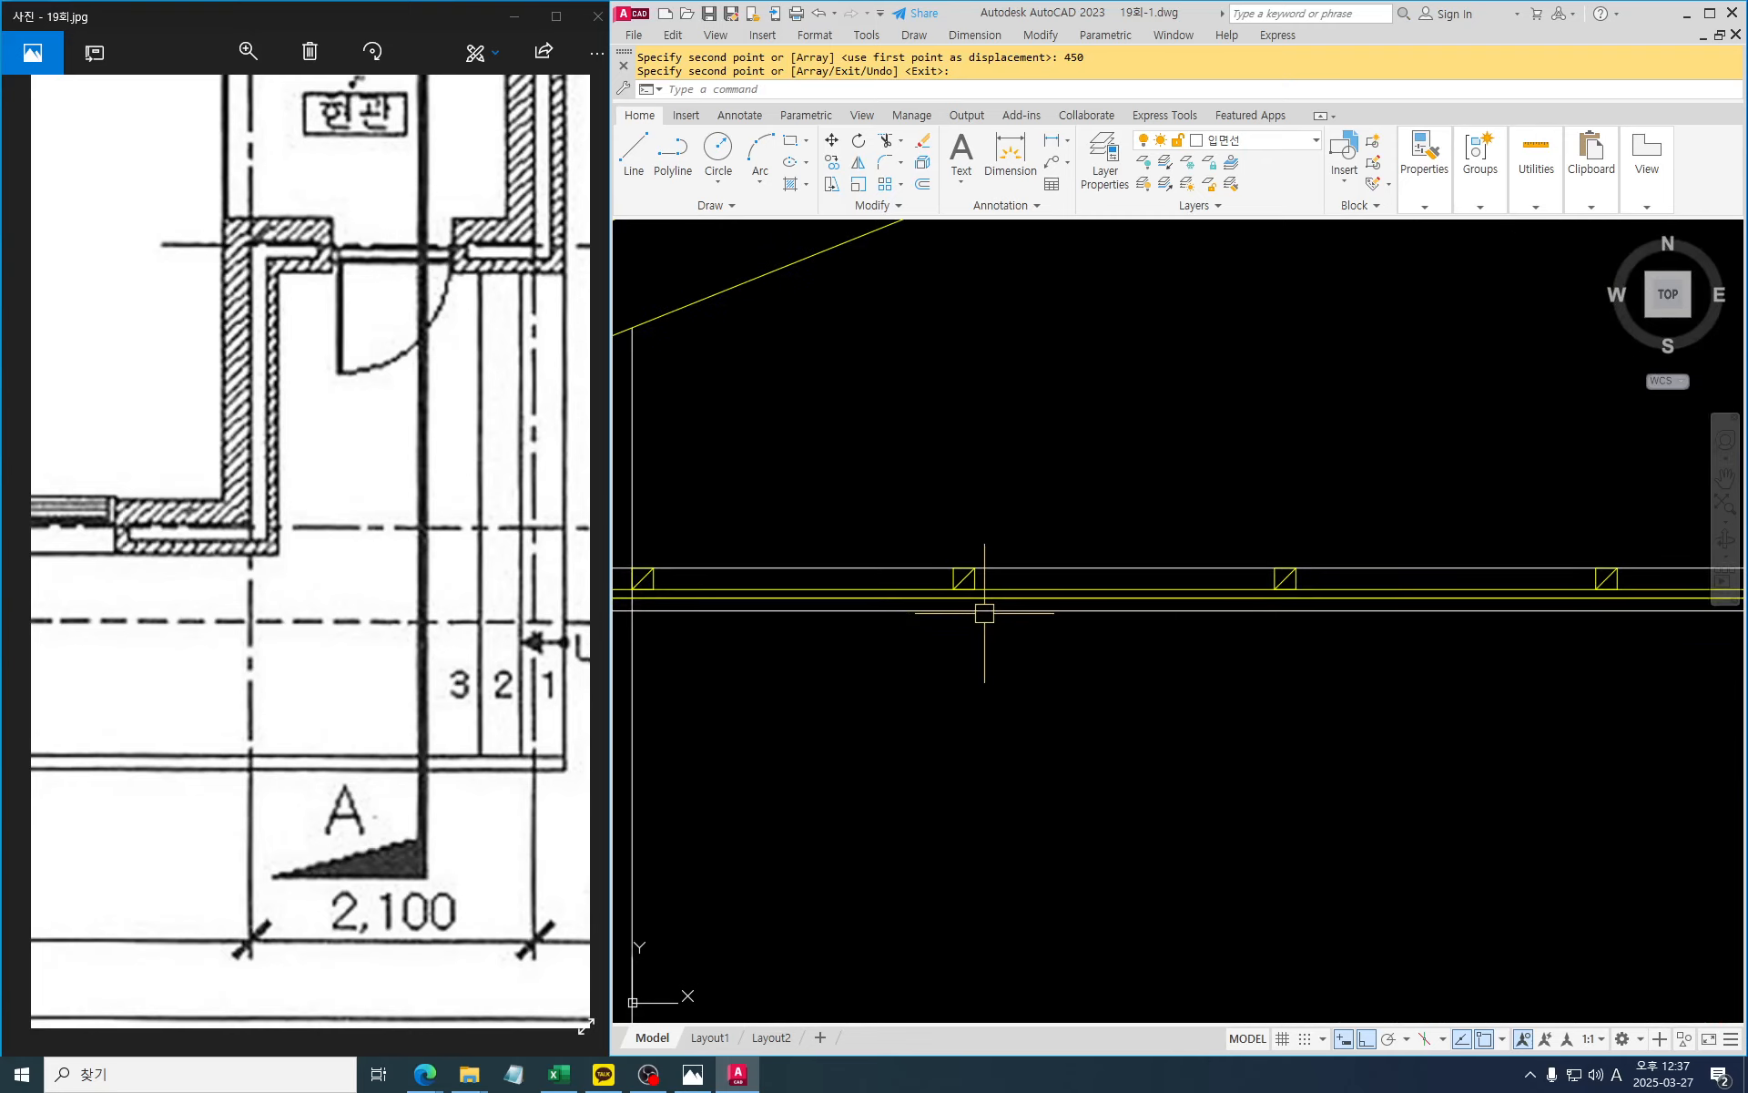
{"action": "key", "text": "Escape"}
{"action": "type", "text": "ray"}
{"action": "key", "text": "Return"}
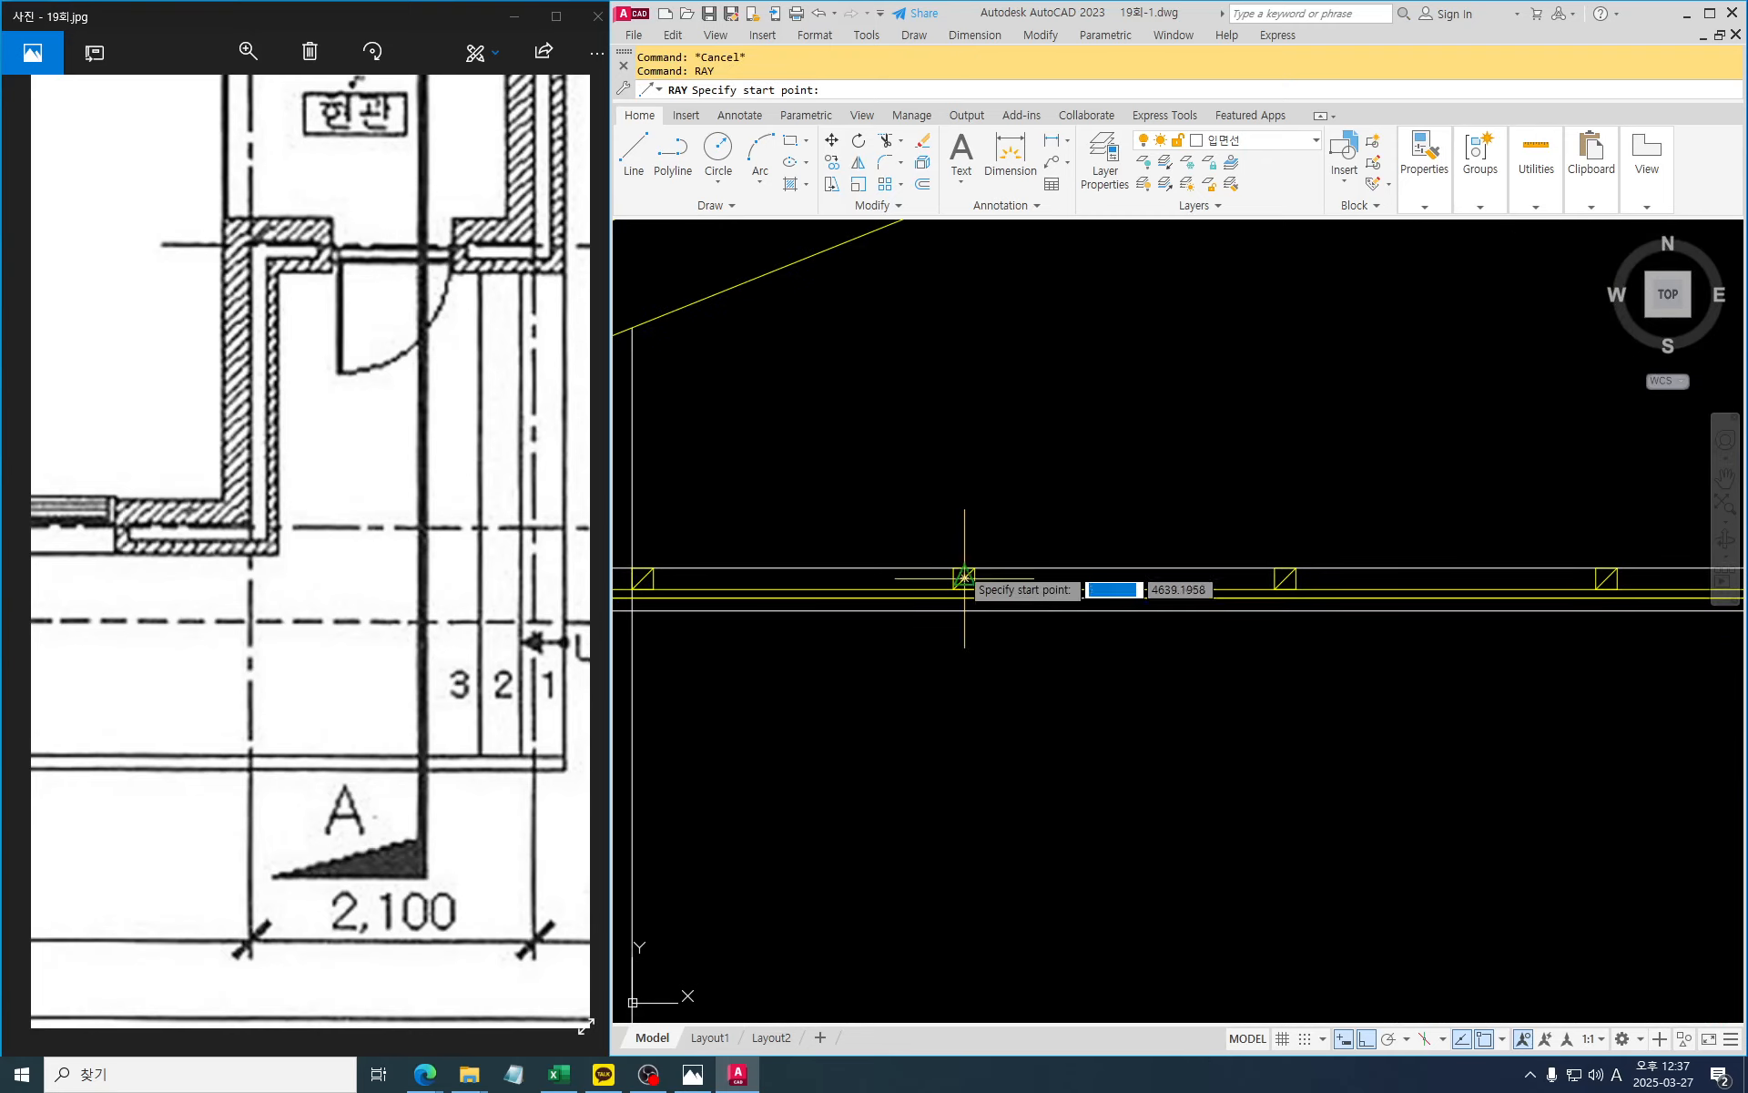
{"action": "left_click", "coordinate": [964, 576]}
{"action": "left_click", "coordinate": [967, 437]}
{"action": "key", "text": "Escape"}
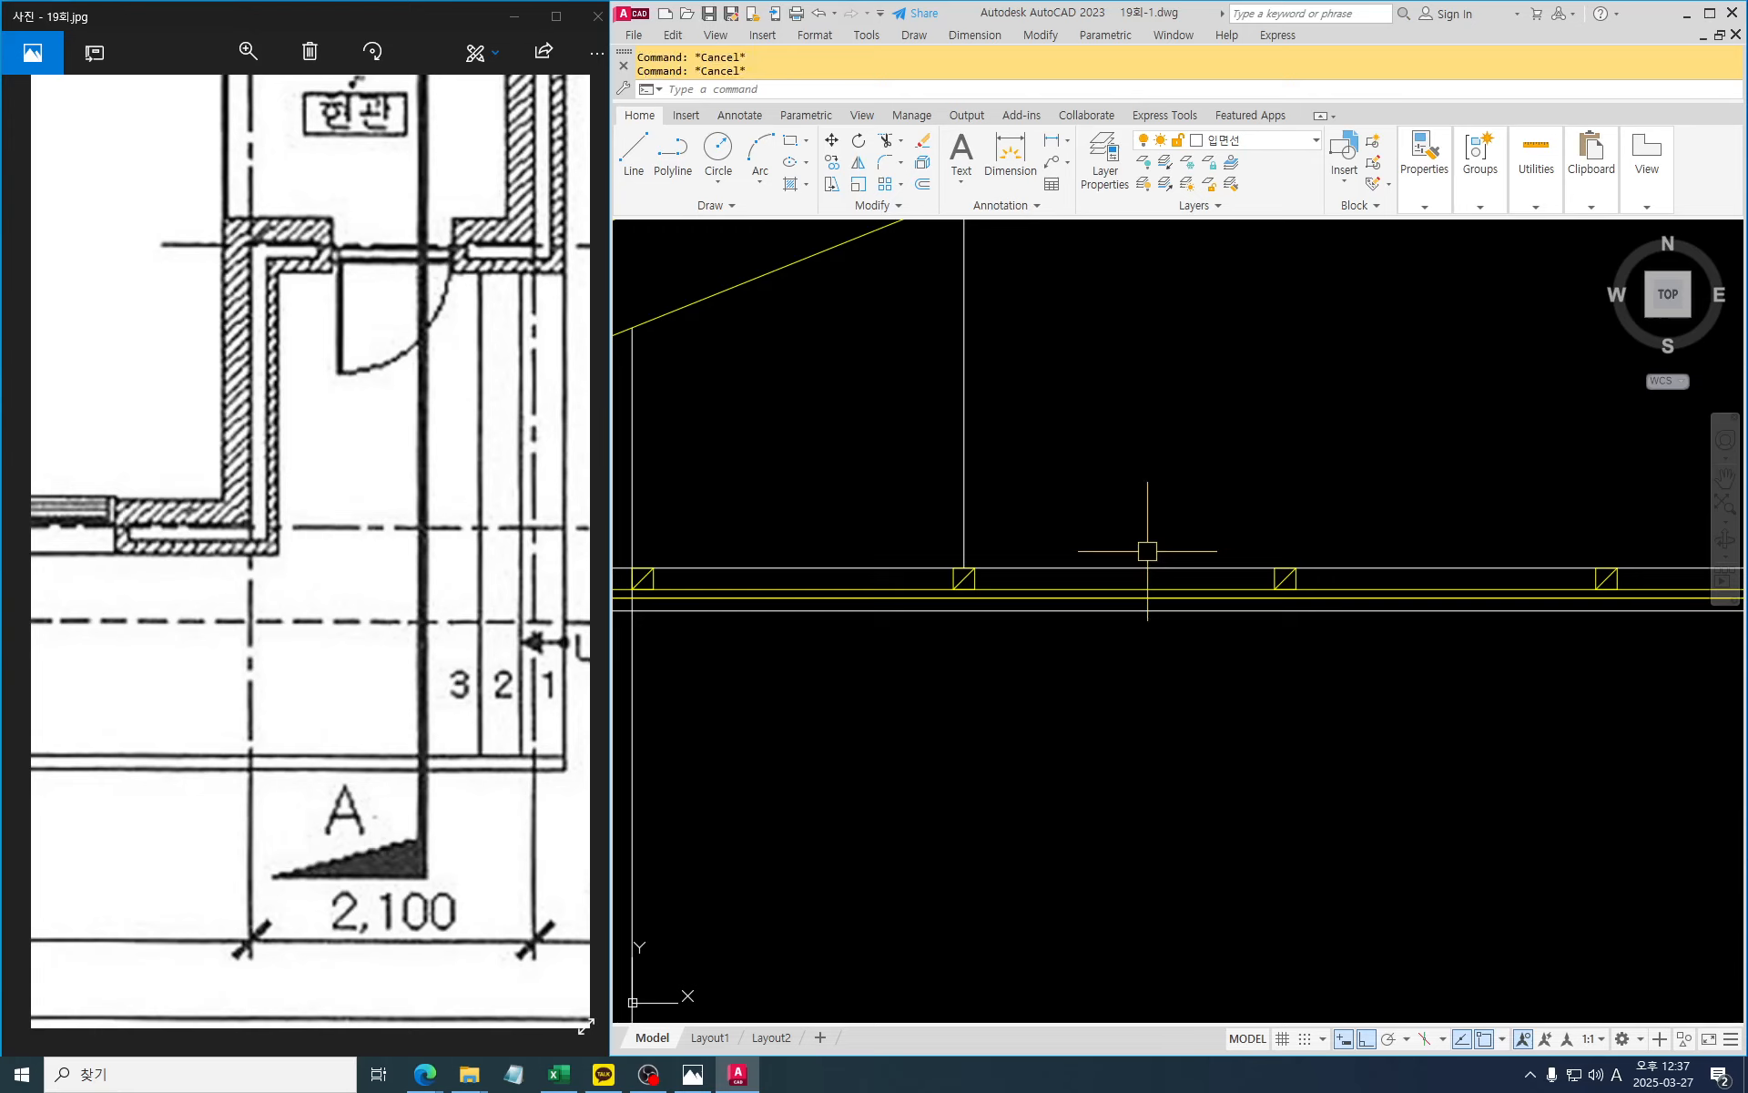
Offset the vertical hanger ray by 30 toward the brick wall
{"action": "type", "text": "o"}
{"action": "key", "text": "Return"}
{"action": "key", "text": "Return"}
{"action": "left_click", "coordinate": [965, 495]}
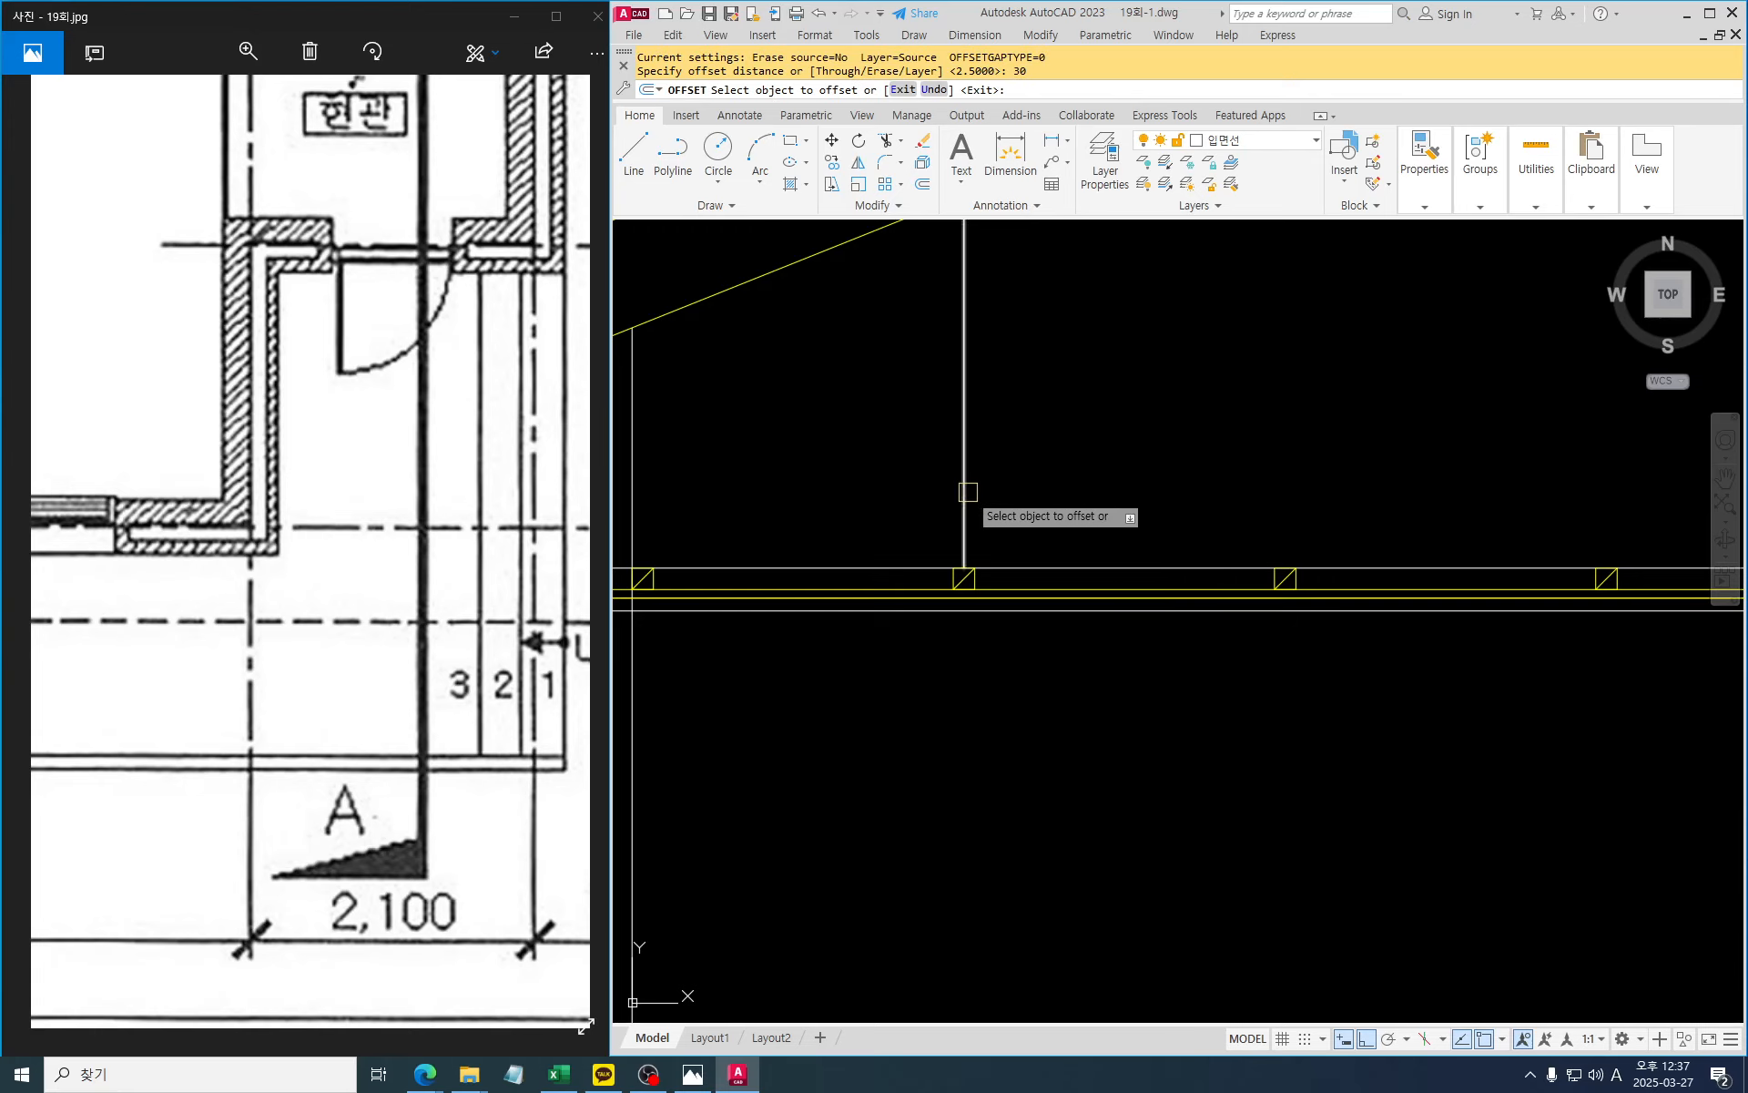
{"action": "left_click", "coordinate": [1028, 558]}
{"action": "key", "text": "Escape"}
Extend the offset hanger line down to the ceiling line along the bottom of the upper battens
{"action": "type", "text": "ex"}
{"action": "key", "text": "Return"}
{"action": "scroll", "coordinate": [1026, 578], "scroll_direction": "up", "scroll_amount": 4}
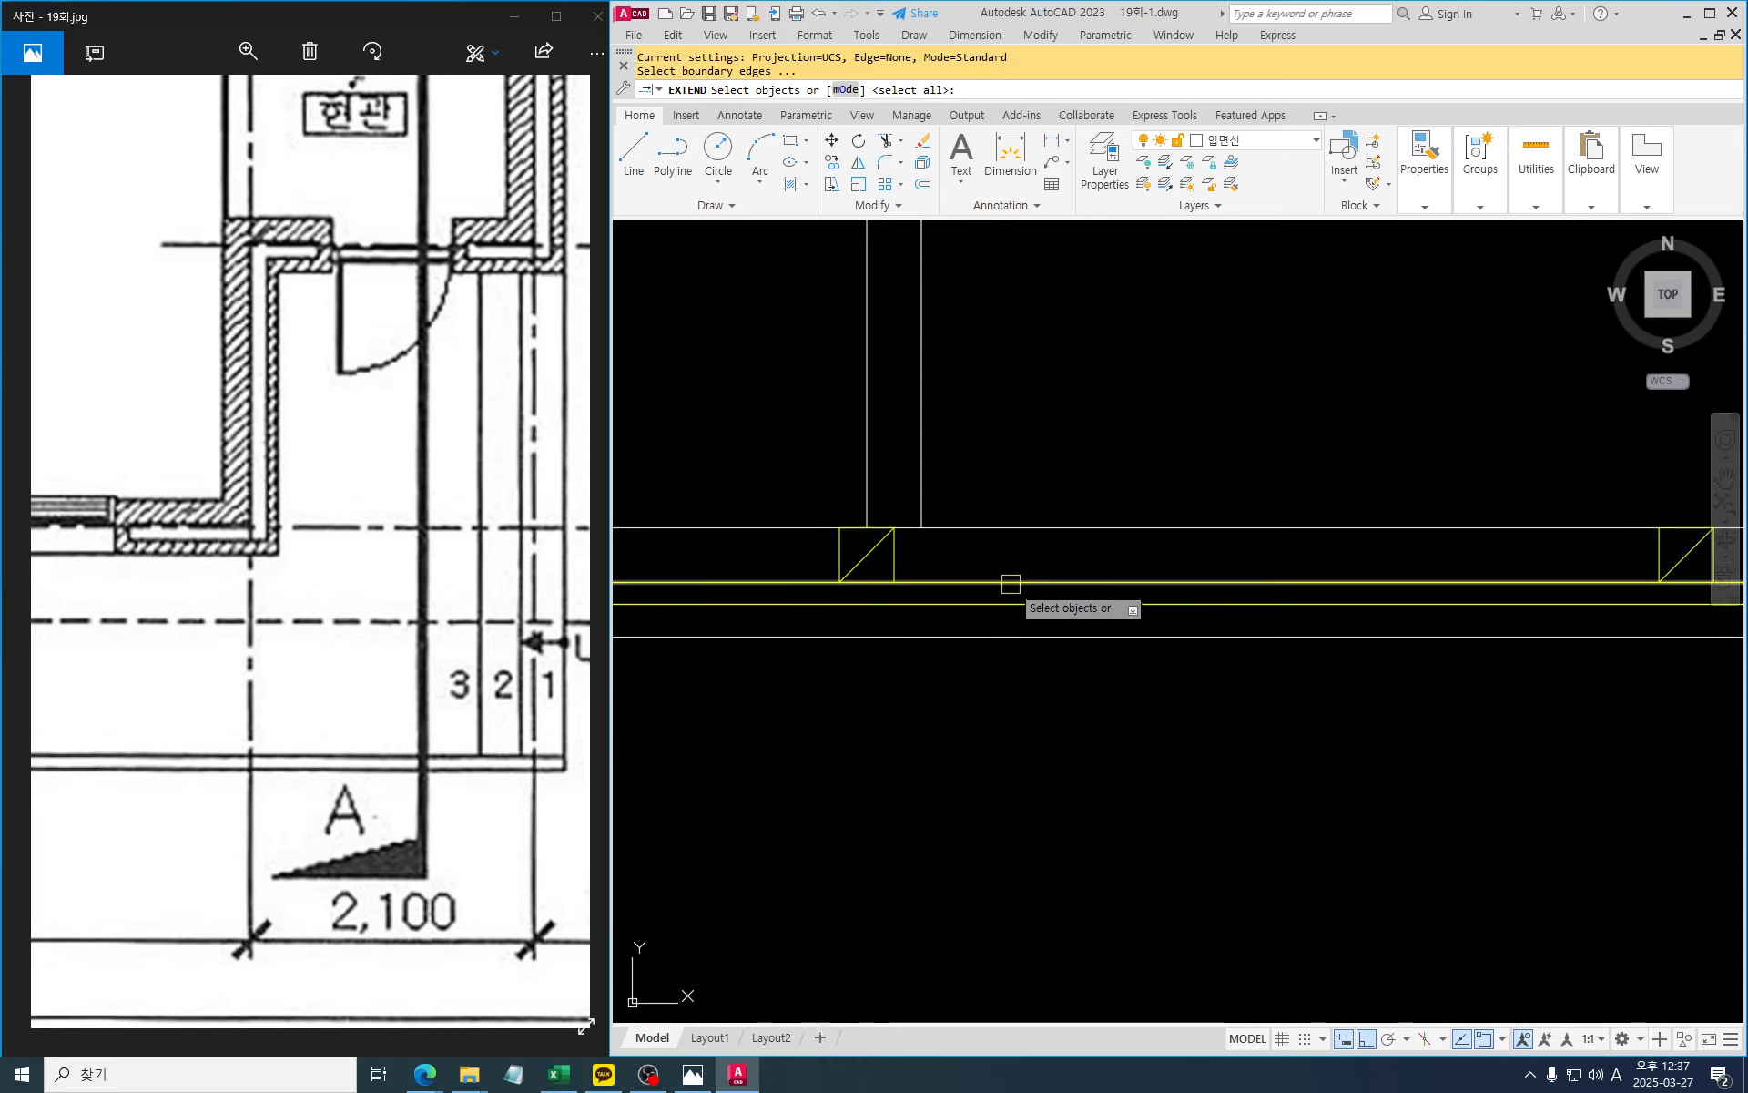
{"action": "left_click", "coordinate": [938, 534]}
{"action": "key", "text": "Return"}
{"action": "left_click", "coordinate": [920, 510]}
{"action": "key", "text": "Escape"}
Trim the uppermost ceiling line between the third batten and the offset hanger line
{"action": "type", "text": "tr"}
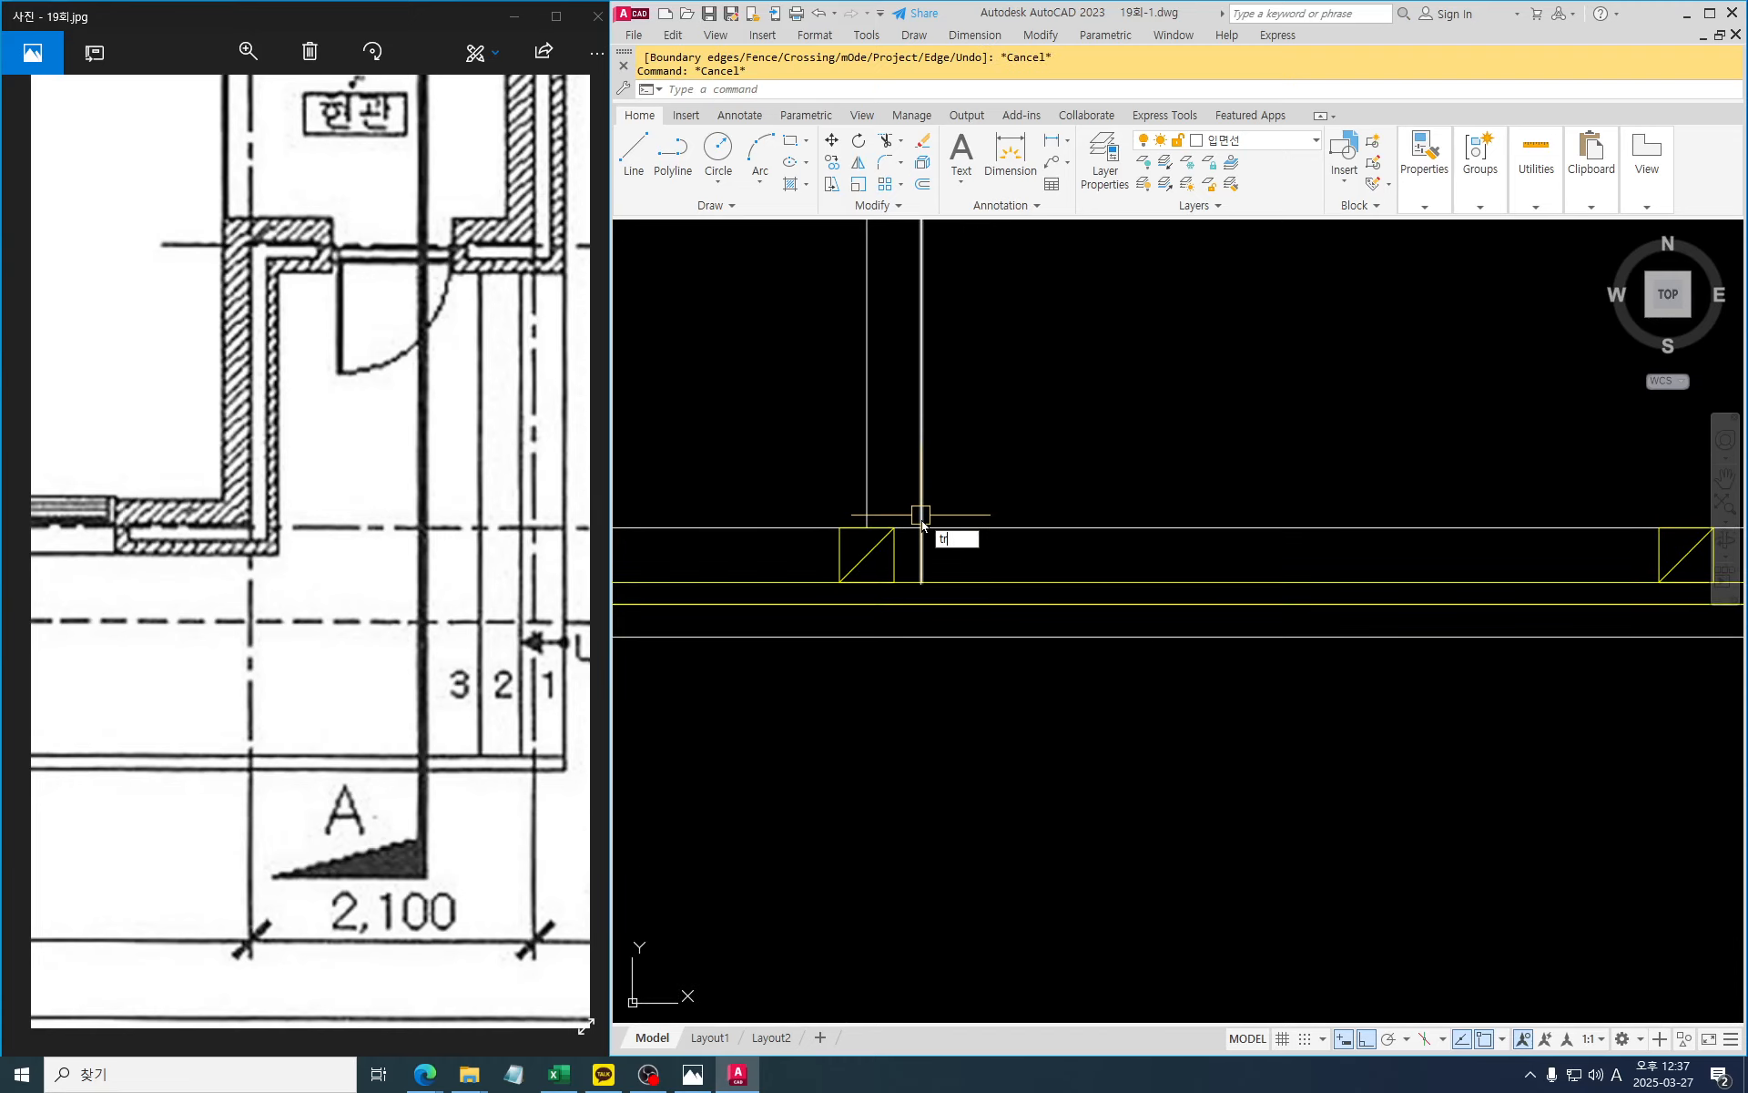
{"action": "key", "text": "Return"}
{"action": "left_click", "coordinate": [906, 528]}
{"action": "scroll", "coordinate": [971, 537], "scroll_direction": "down", "scroll_amount": 5}
{"action": "mouse_move", "coordinate": [962, 576]}
{"action": "middle_mouse_down"}
{"action": "mouse_move", "coordinate": [969, 636]}
{"action": "mouse_move", "coordinate": [913, 621]}
{"action": "middle_mouse_up"}
{"action": "scroll", "coordinate": [901, 607], "scroll_direction": "up", "scroll_amount": 3}
{"action": "key", "text": "Escape"}
{"action": "scroll", "coordinate": [894, 610], "scroll_direction": "down", "scroll_amount": 2}
{"action": "key", "text": "alt+2"}
{"action": "mouse_move", "coordinate": [895, 618]}
{"action": "left_mouse_down"}
{"action": "mouse_move", "coordinate": [818, 539]}
{"action": "mouse_move", "coordinate": [791, 572]}
{"action": "mouse_move", "coordinate": [903, 608]}
{"action": "left_mouse_up"}
{"action": "key", "text": "Escape"}
{"action": "type", "text": "y"}
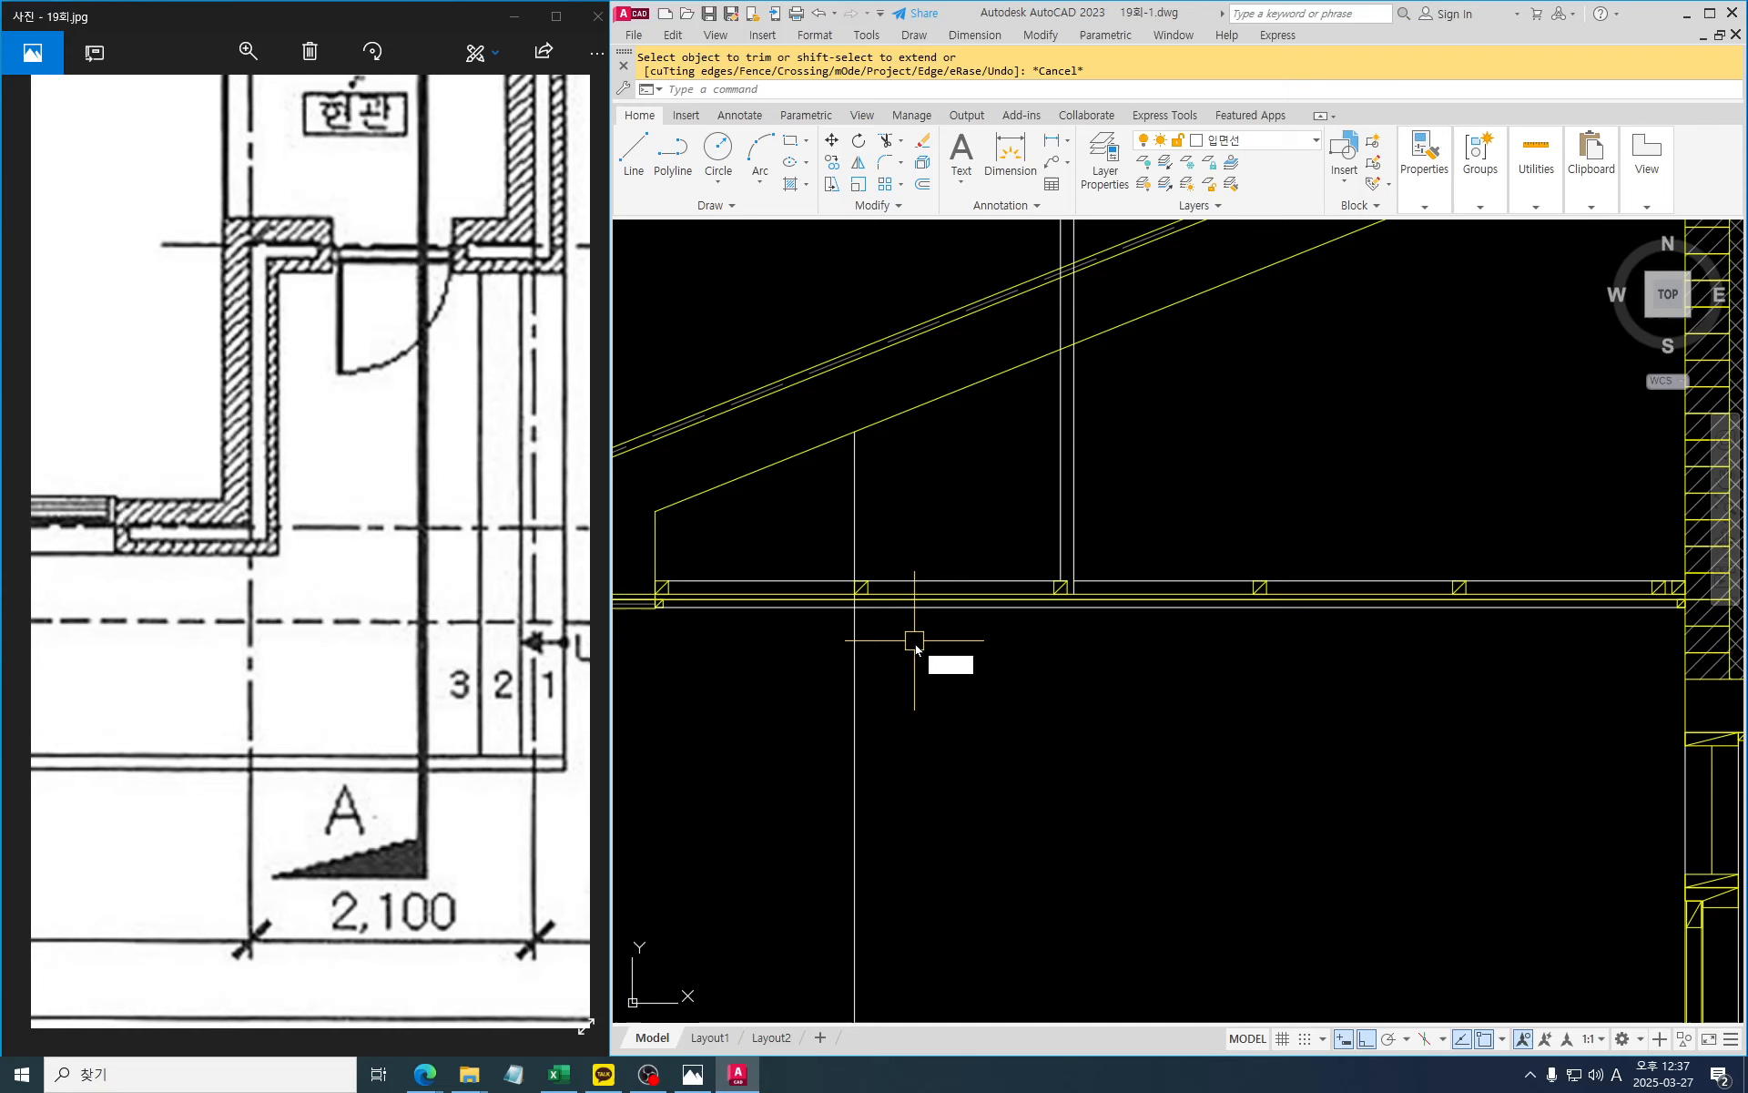
{"action": "key", "text": "Escape"}
{"action": "key", "text": "alt+2"}
{"action": "key", "text": "y"}
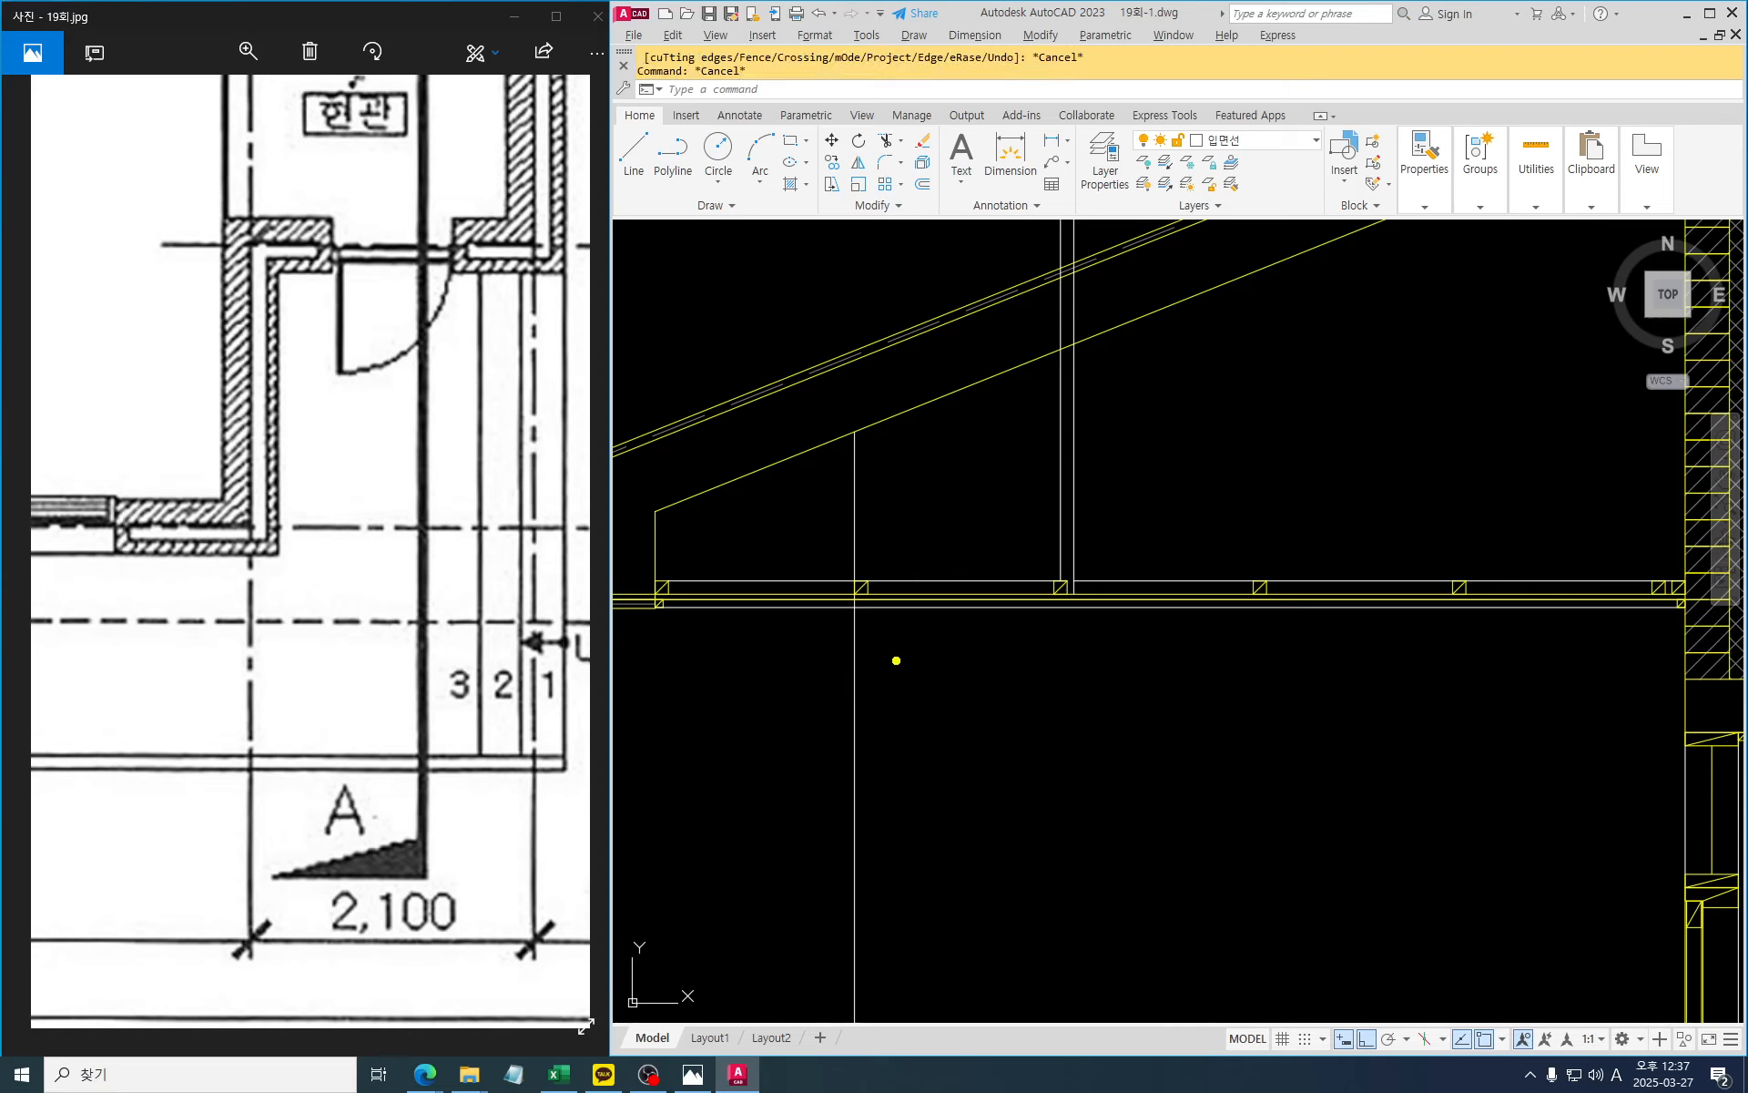
{"action": "left_click_drag", "start_coordinate": [901, 654], "coordinate": [911, 608]}
{"action": "key", "text": "Escape"}
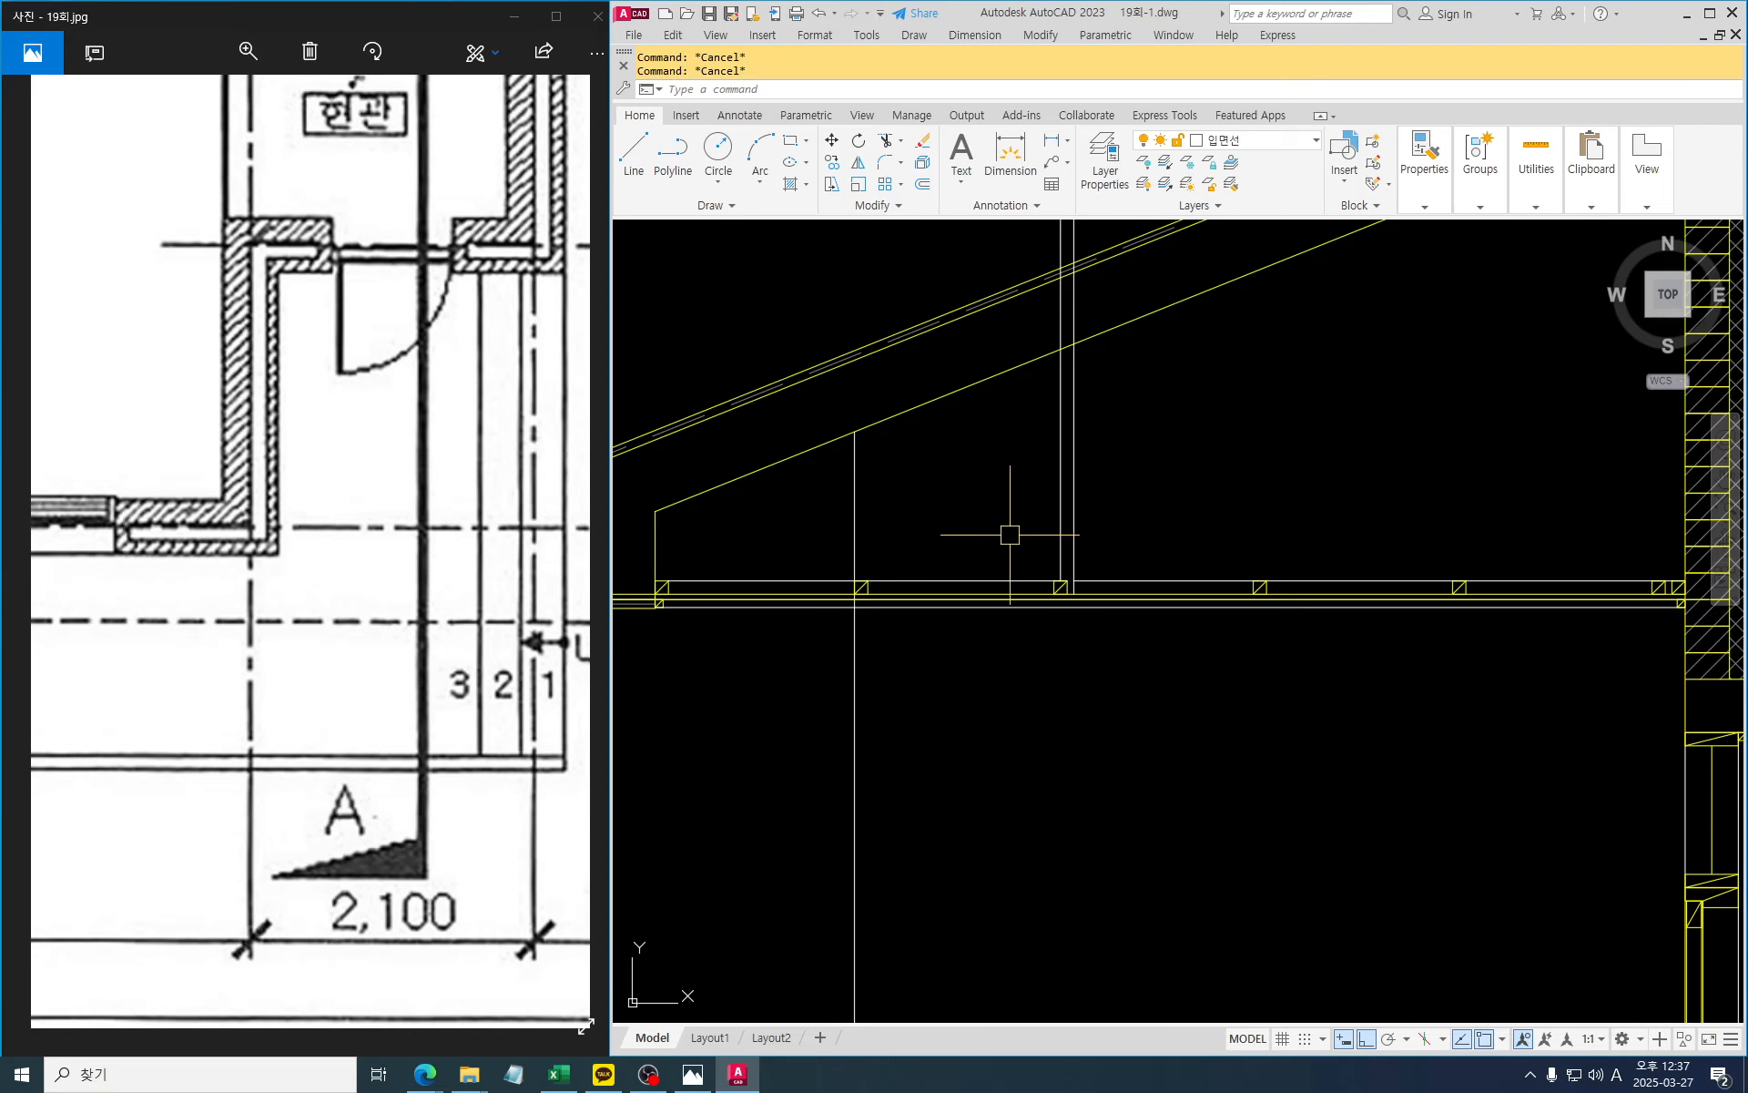
Trim both hanger lines above the sloping underside of the roof slab
{"action": "type", "text": "tr"}
{"action": "key", "text": "Return"}
{"action": "left_click", "coordinate": [1085, 293]}
{"action": "left_click", "coordinate": [1055, 304]}
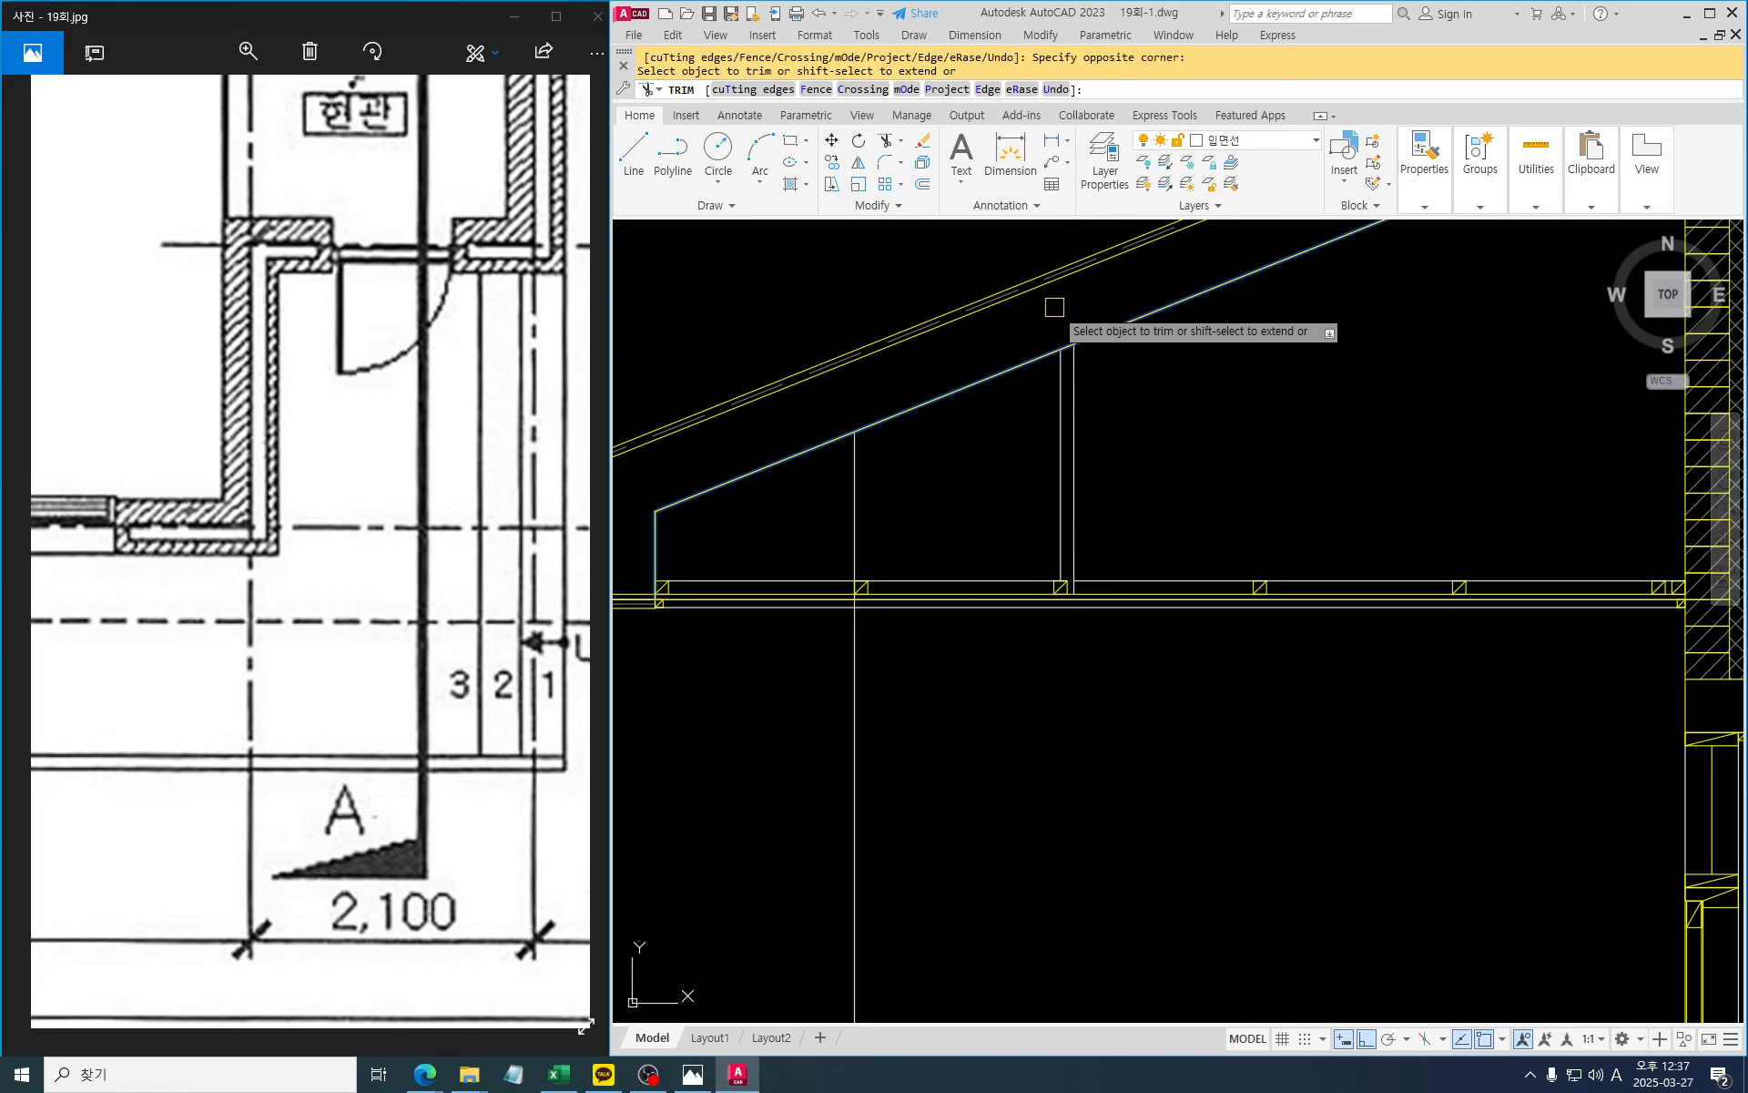
{"action": "key", "text": "Escape"}
{"action": "key", "text": "Escape"}
{"action": "key", "text": "Escape"}
Copy both hanger lines horizontally 900 from the third upper batten to the fifth upper batten
{"action": "type", "text": "co"}
{"action": "key", "text": "Return"}
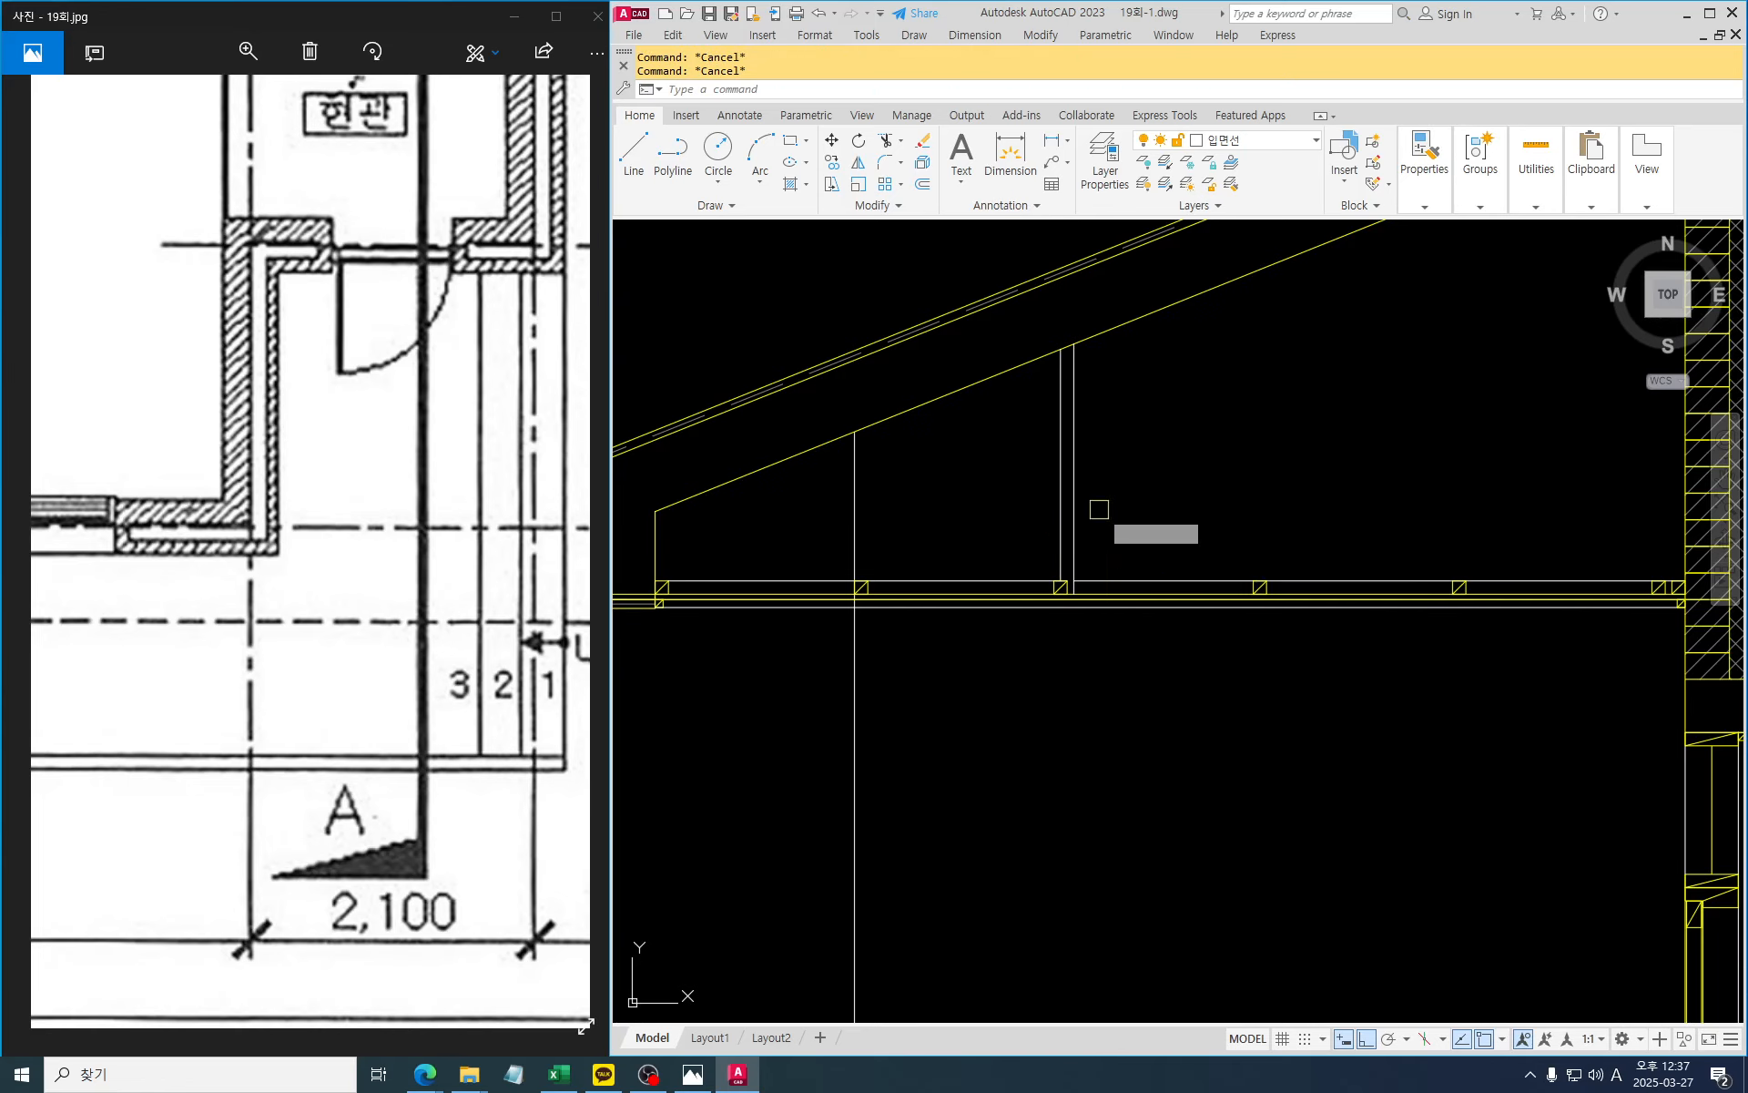
{"action": "left_click", "coordinate": [1099, 509]}
{"action": "left_click", "coordinate": [1024, 483]}
{"action": "key", "text": "Return"}
{"action": "left_click", "coordinate": [1067, 594]}
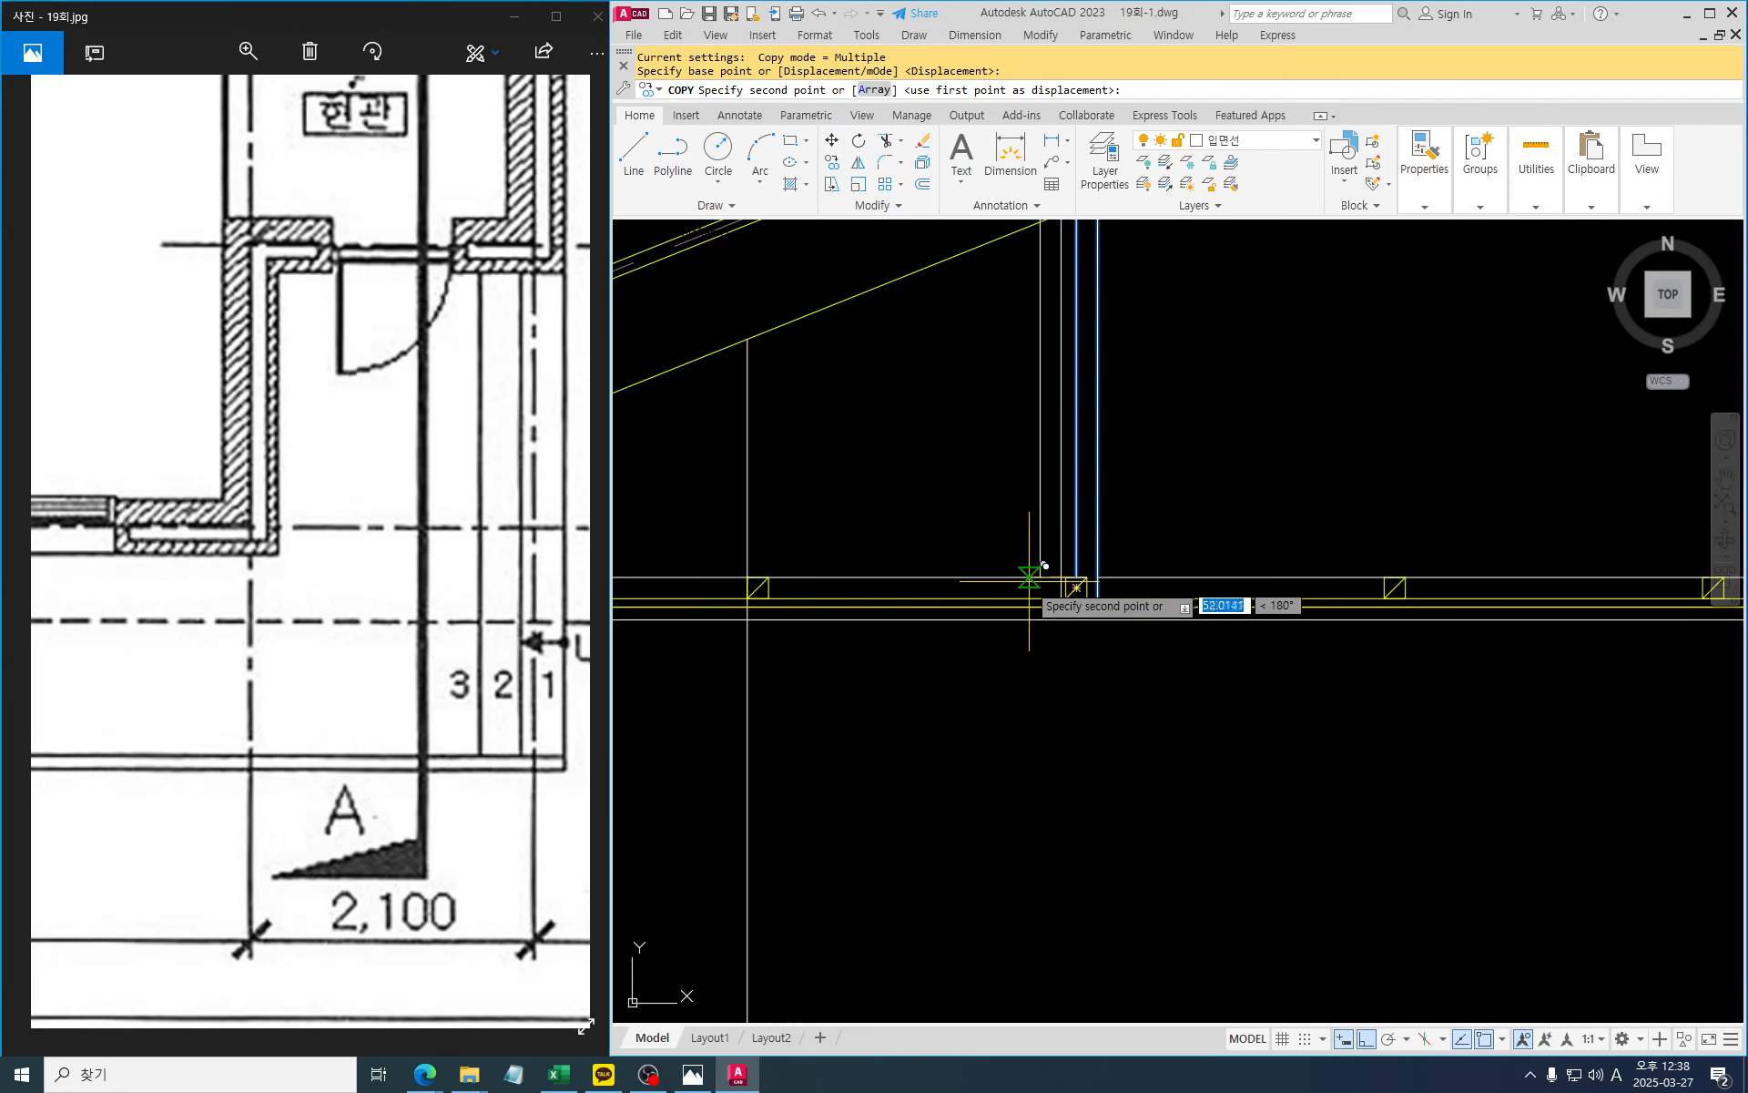
{"action": "scroll", "coordinate": [1418, 609], "scroll_direction": "up", "scroll_amount": 2}
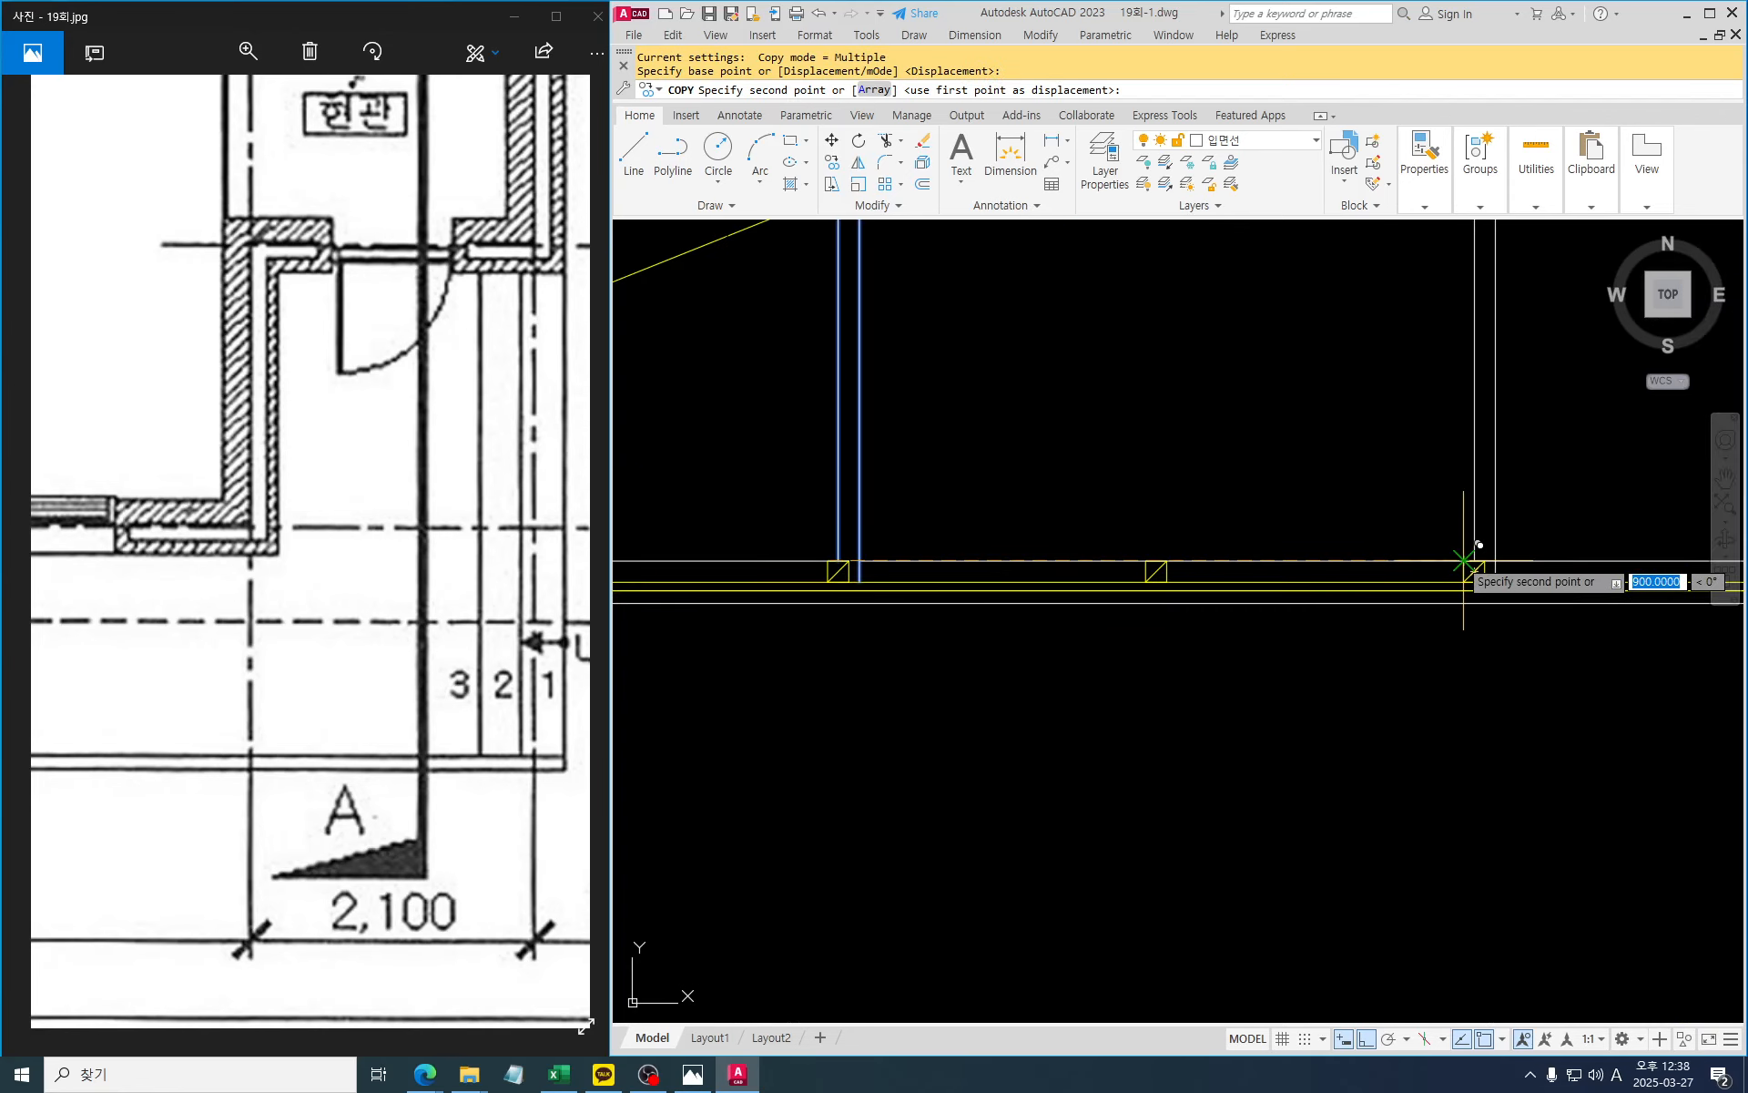
{"action": "left_click", "coordinate": [1467, 571]}
{"action": "scroll", "coordinate": [1537, 570], "scroll_direction": "up", "scroll_amount": 2}
{"action": "key", "text": "Escape"}
{"action": "key", "text": "Escape"}
{"action": "key", "text": "Escape"}
Trim the uppermost ceiling line between the fifth batten and the outer line of the copied hanger
{"action": "type", "text": "tr"}
{"action": "key", "text": "Return"}
{"action": "key", "text": "Return"}
{"action": "scroll", "coordinate": [1427, 551], "scroll_direction": "up", "scroll_amount": 2}
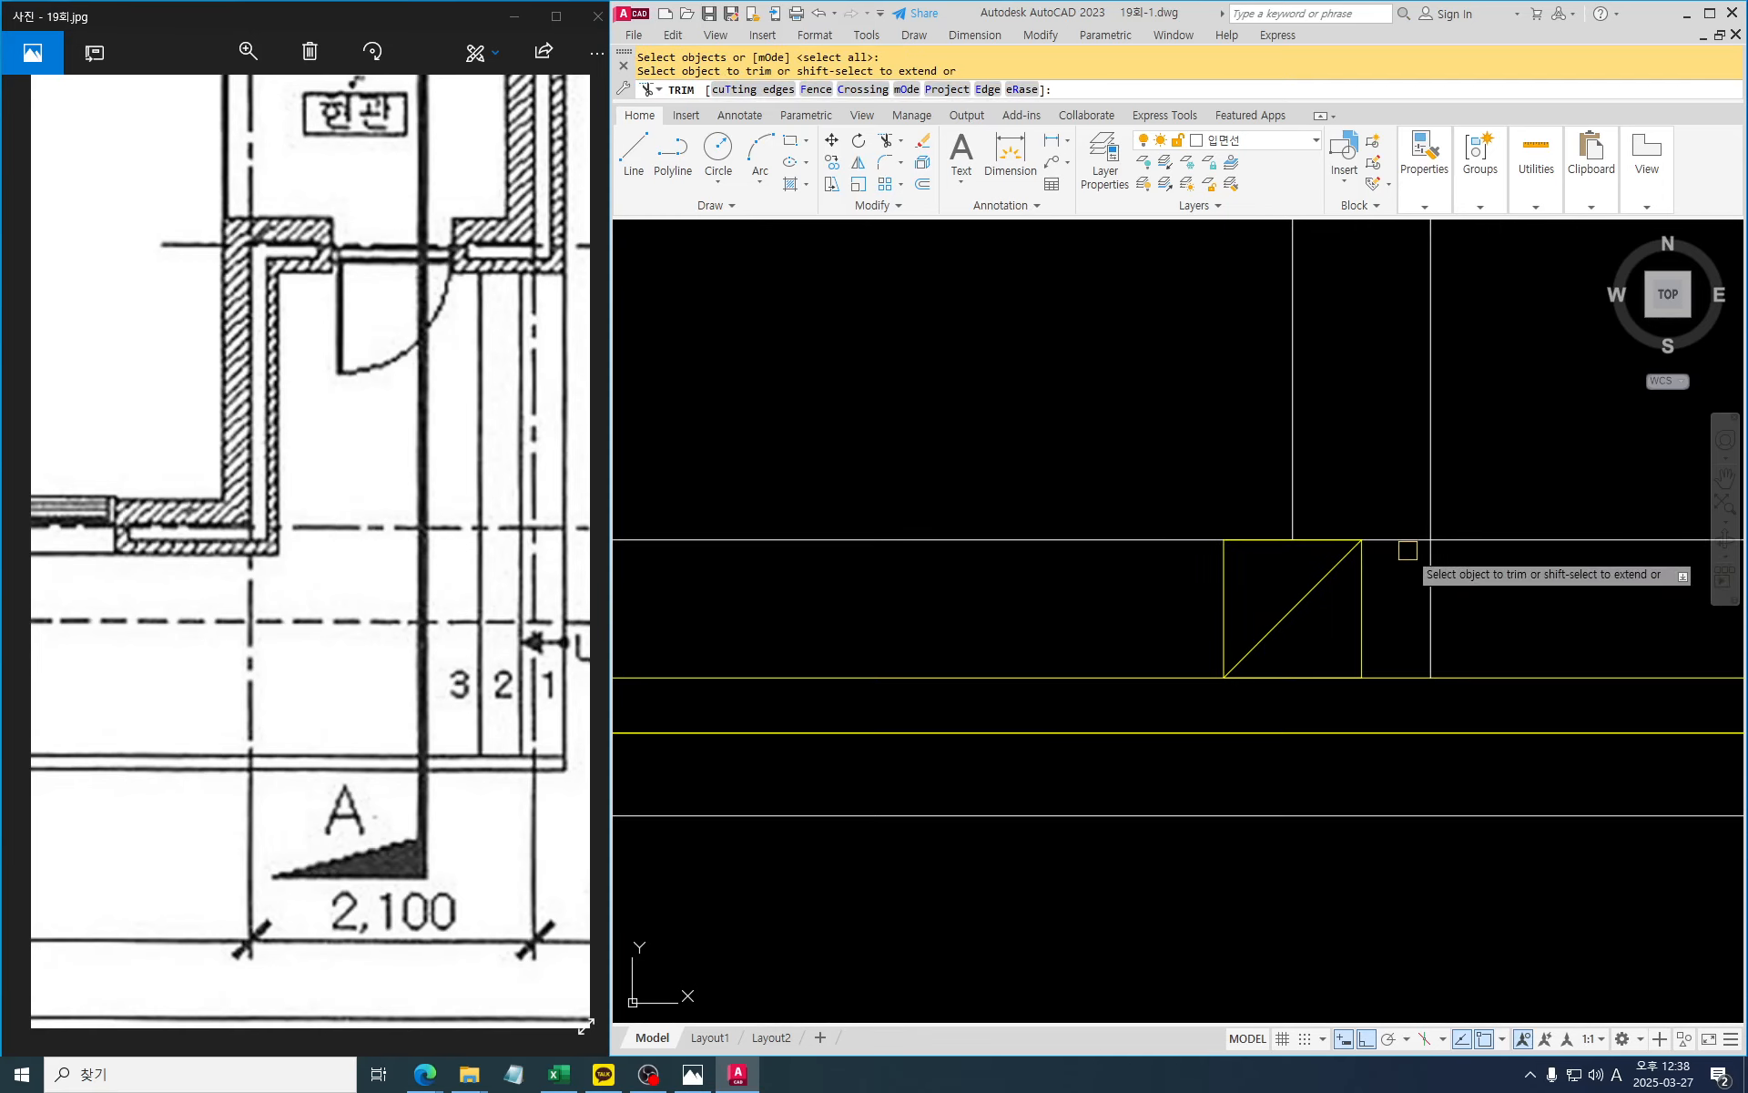
{"action": "left_click", "coordinate": [1399, 560]}
{"action": "left_click", "coordinate": [1383, 499]}
{"action": "scroll", "coordinate": [1382, 499], "scroll_direction": "down", "scroll_amount": 8}
{"action": "key", "text": "Escape"}
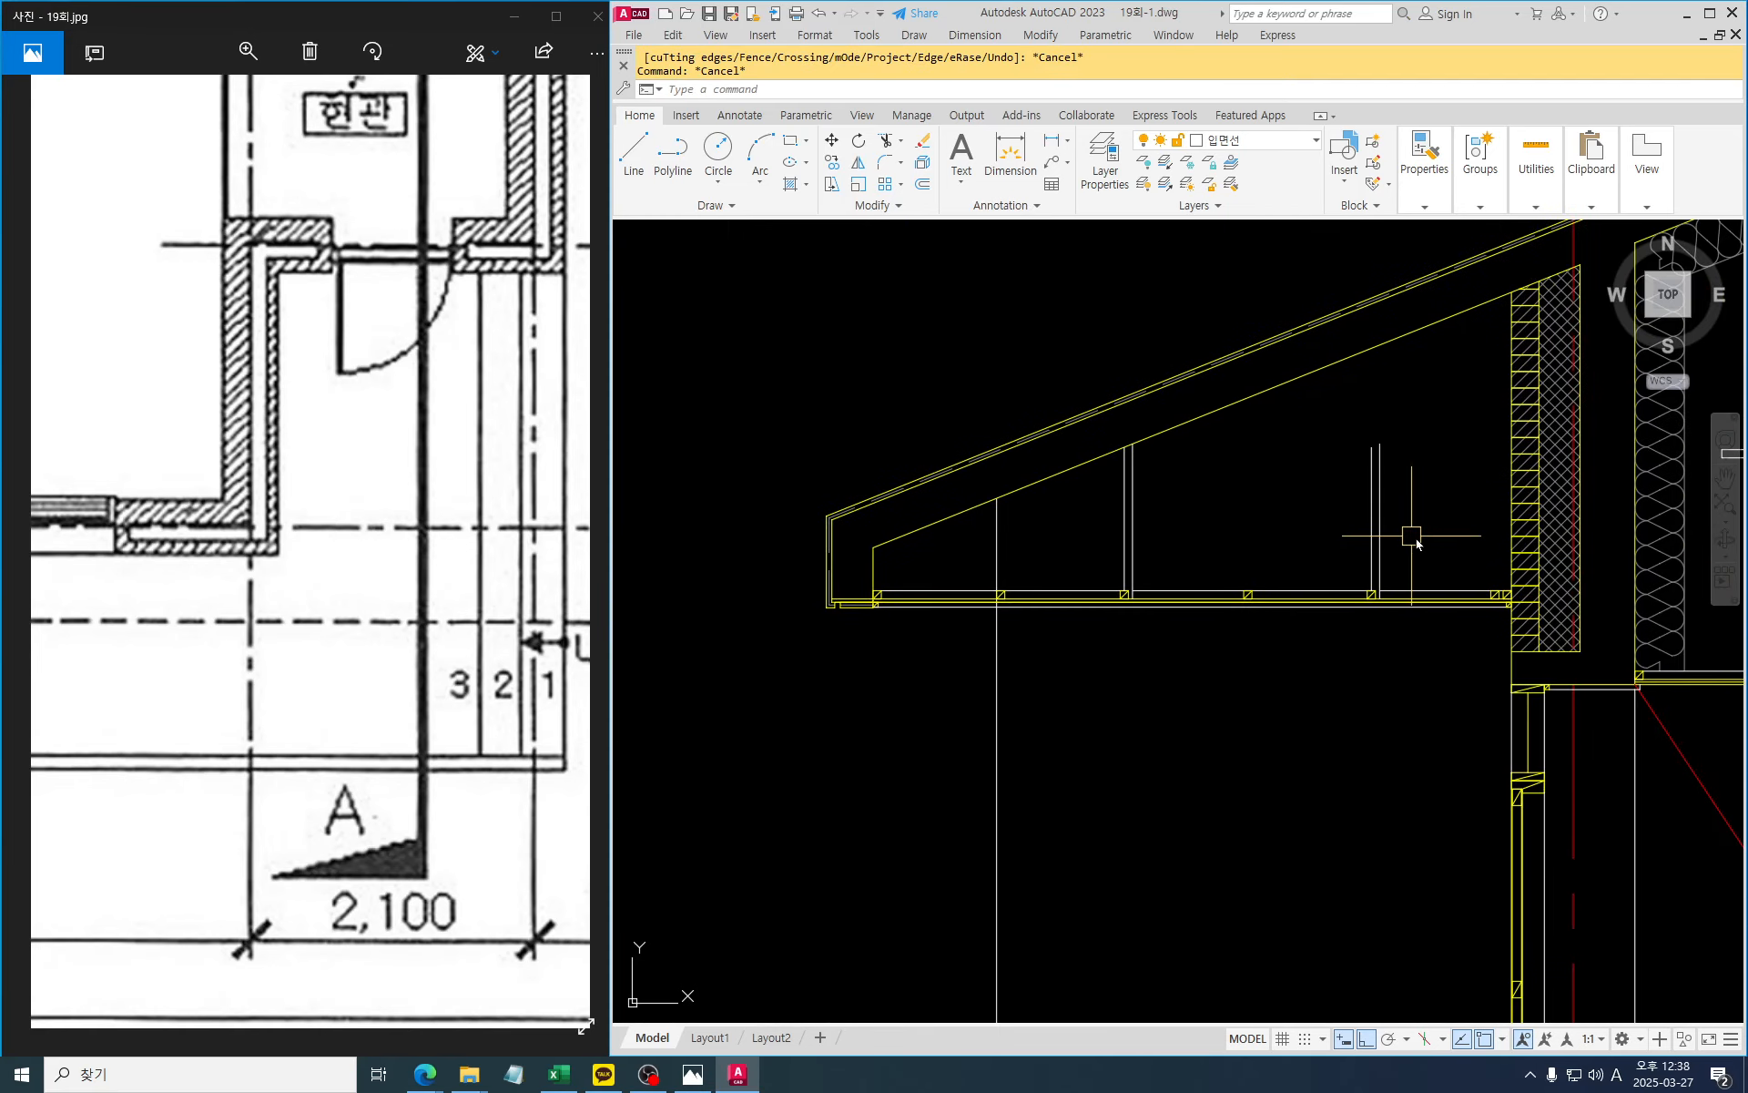
Extend both copied hanger lines up to the sloping underside of the roof slab
{"action": "left_click", "coordinate": [1409, 496]}
{"action": "left_click", "coordinate": [1056, 740]}
{"action": "key", "text": "Escape"}
{"action": "key", "text": "Escape"}
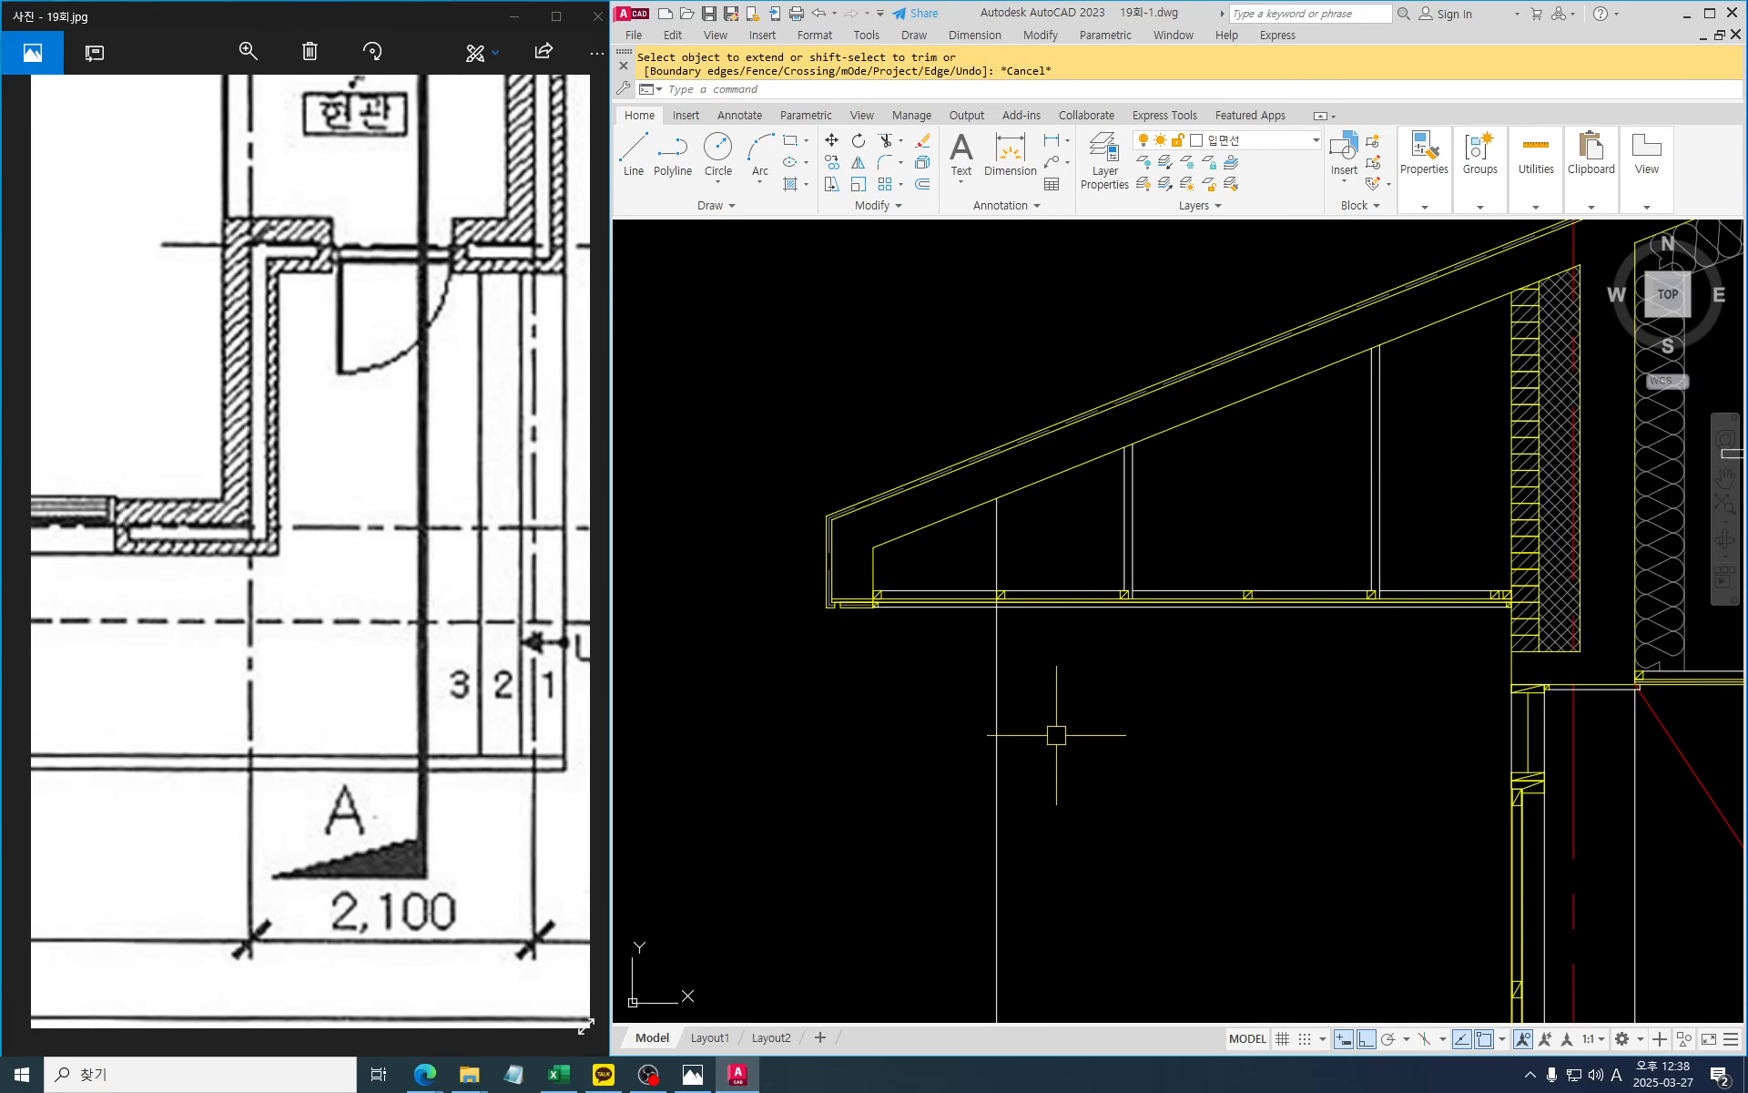
{"action": "key", "text": "Escape"}
{"action": "type", "text": "e"}
{"action": "key", "text": "Escape"}
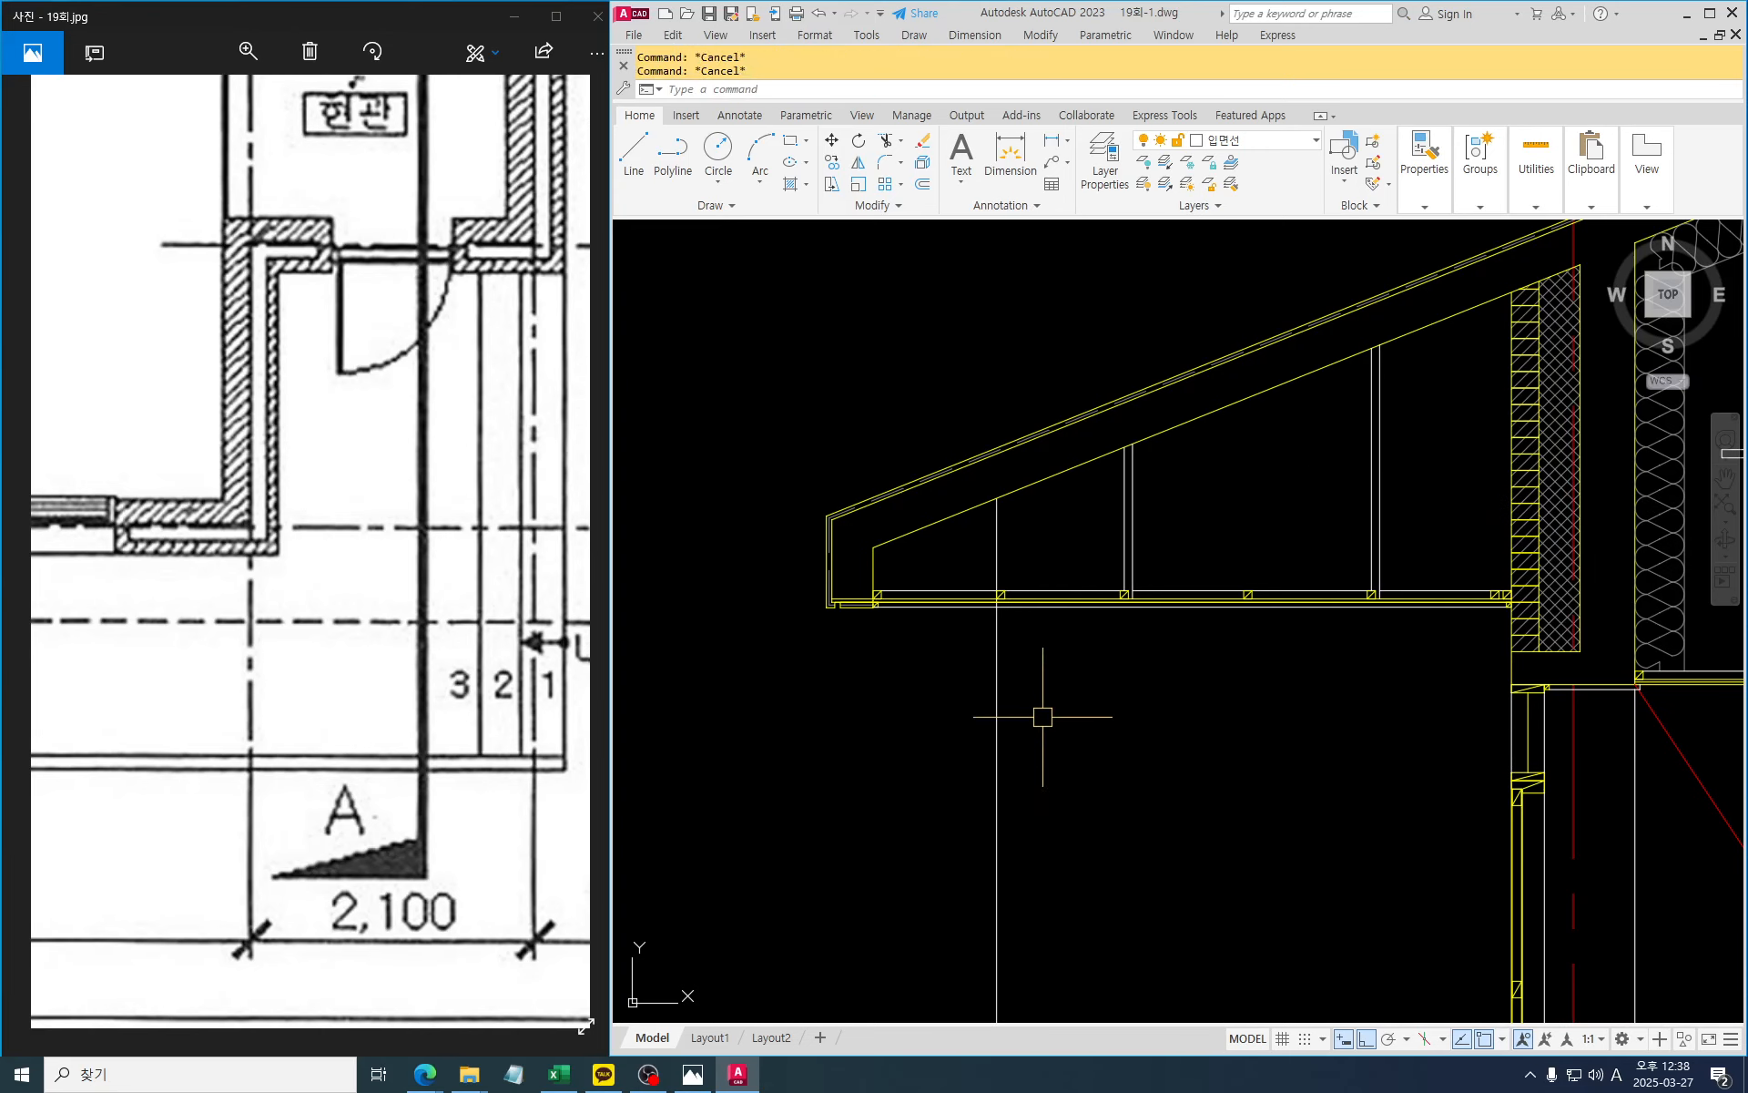
Trim the vertical line near the second batten where it crosses the ceiling, using the uppermost and lowest ceiling lines as cutting edges
{"action": "type", "text": "tr"}
{"action": "key", "text": "space"}
{"action": "scroll", "coordinate": [977, 598], "scroll_direction": "up", "scroll_amount": 3}
{"action": "left_click", "coordinate": [981, 555]}
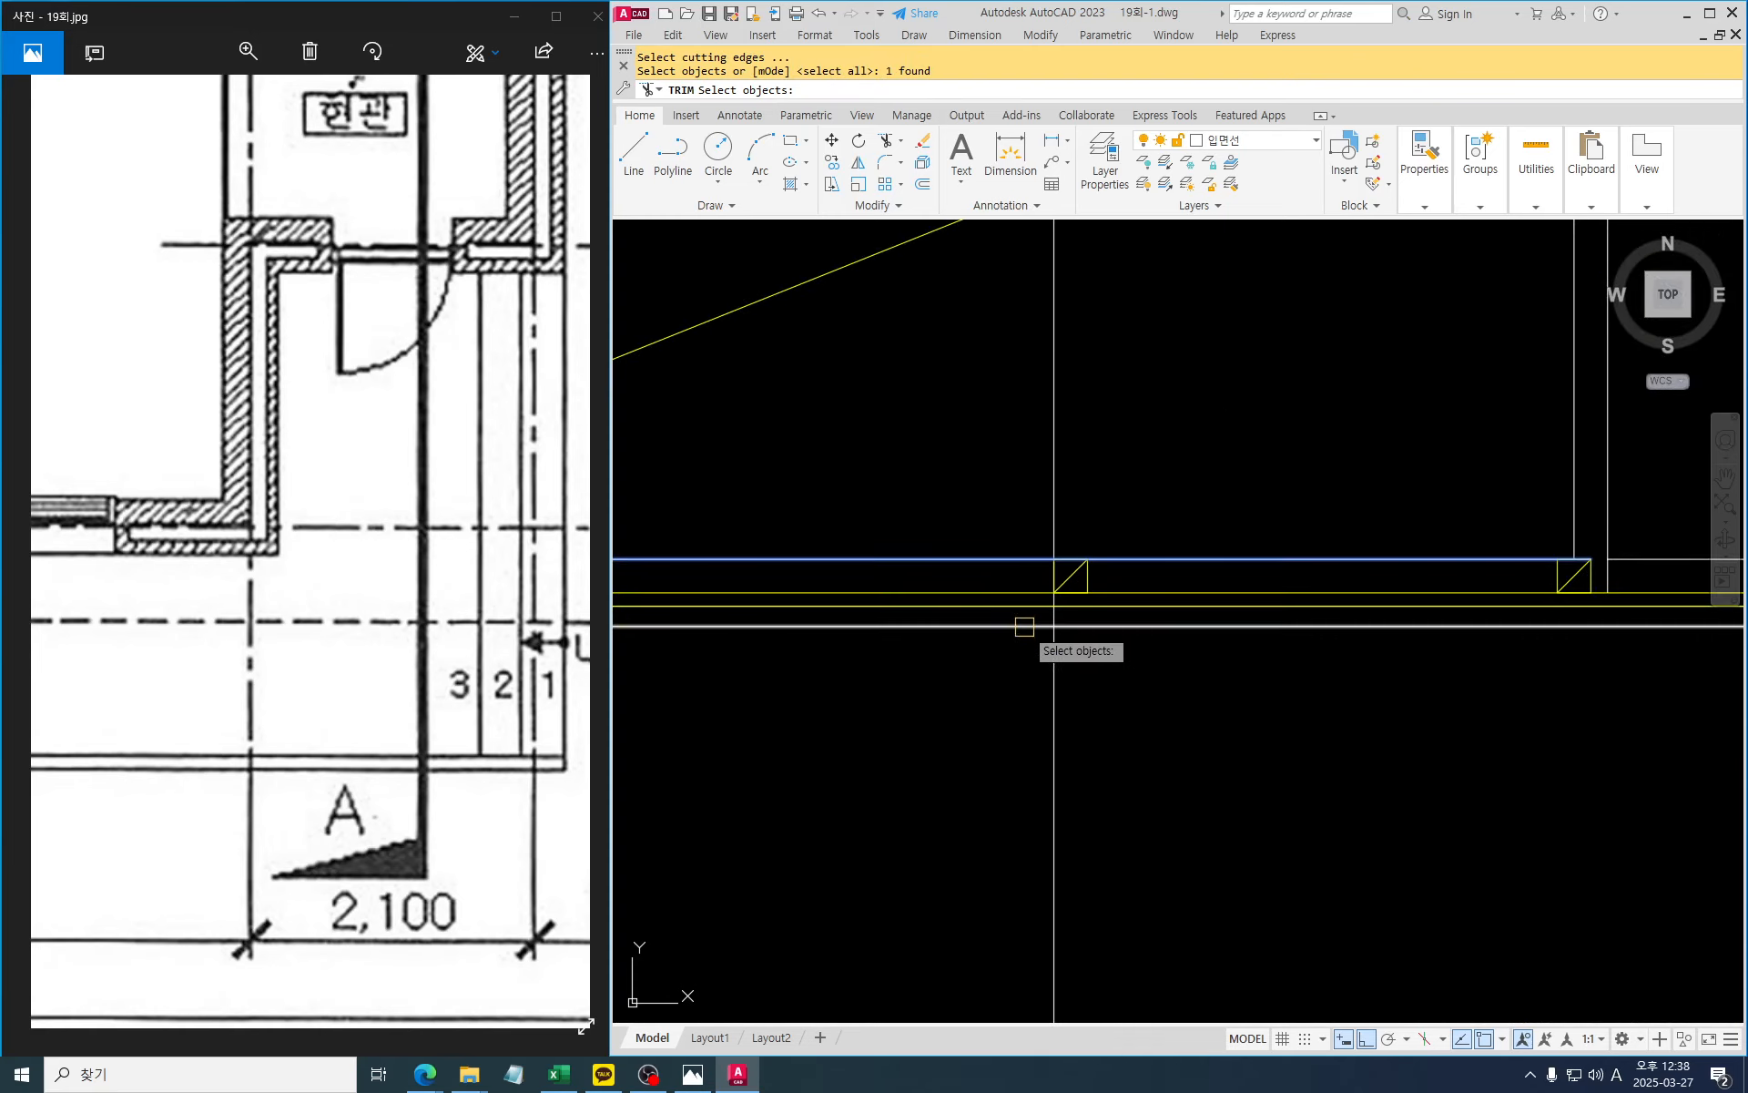
{"action": "left_click", "coordinate": [1024, 626]}
{"action": "scroll", "coordinate": [1054, 623], "scroll_direction": "up", "scroll_amount": 3}
{"action": "key", "text": "space"}
{"action": "scroll", "coordinate": [1096, 589], "scroll_direction": "down", "scroll_amount": 5}
{"action": "key", "text": "Escape"}
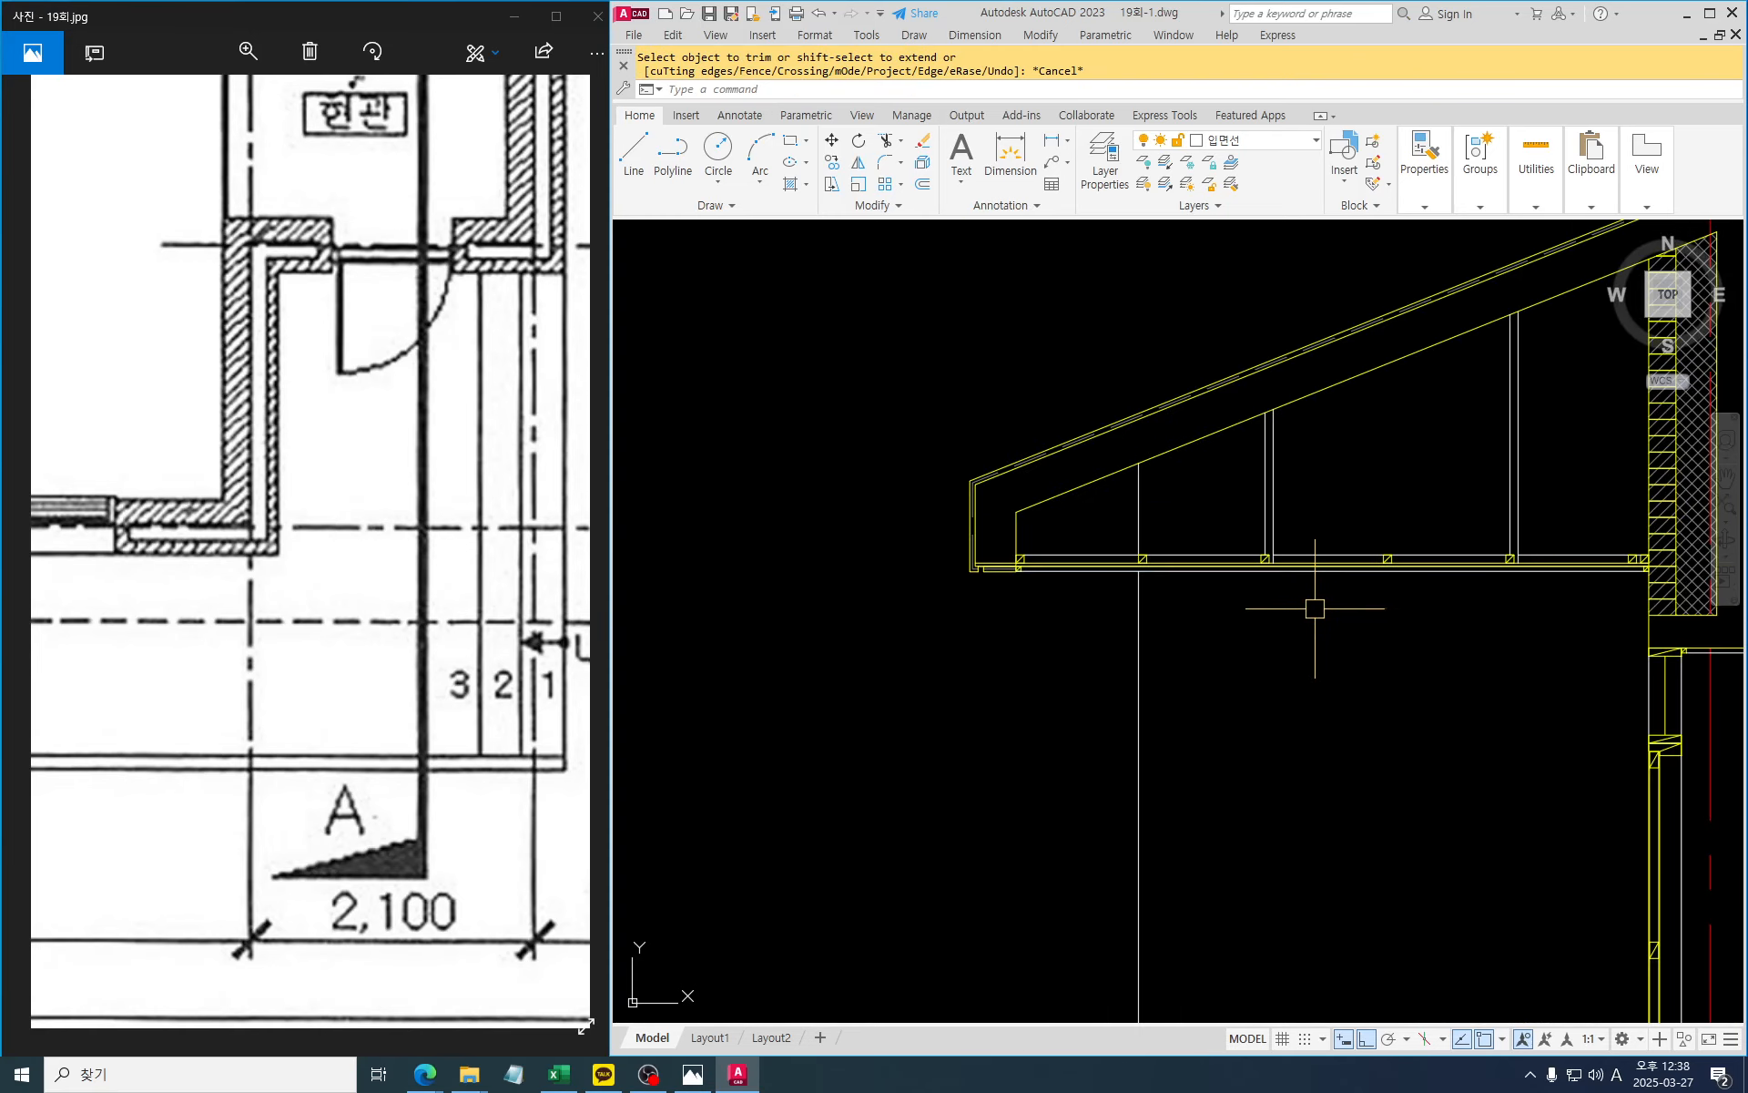
{"action": "mouse_move", "coordinate": [1315, 605]}
{"action": "middle_mouse_down"}
{"action": "mouse_move", "coordinate": [1122, 619]}
{"action": "mouse_move", "coordinate": [1054, 652]}
{"action": "mouse_move", "coordinate": [1066, 734]}
{"action": "middle_mouse_up"}
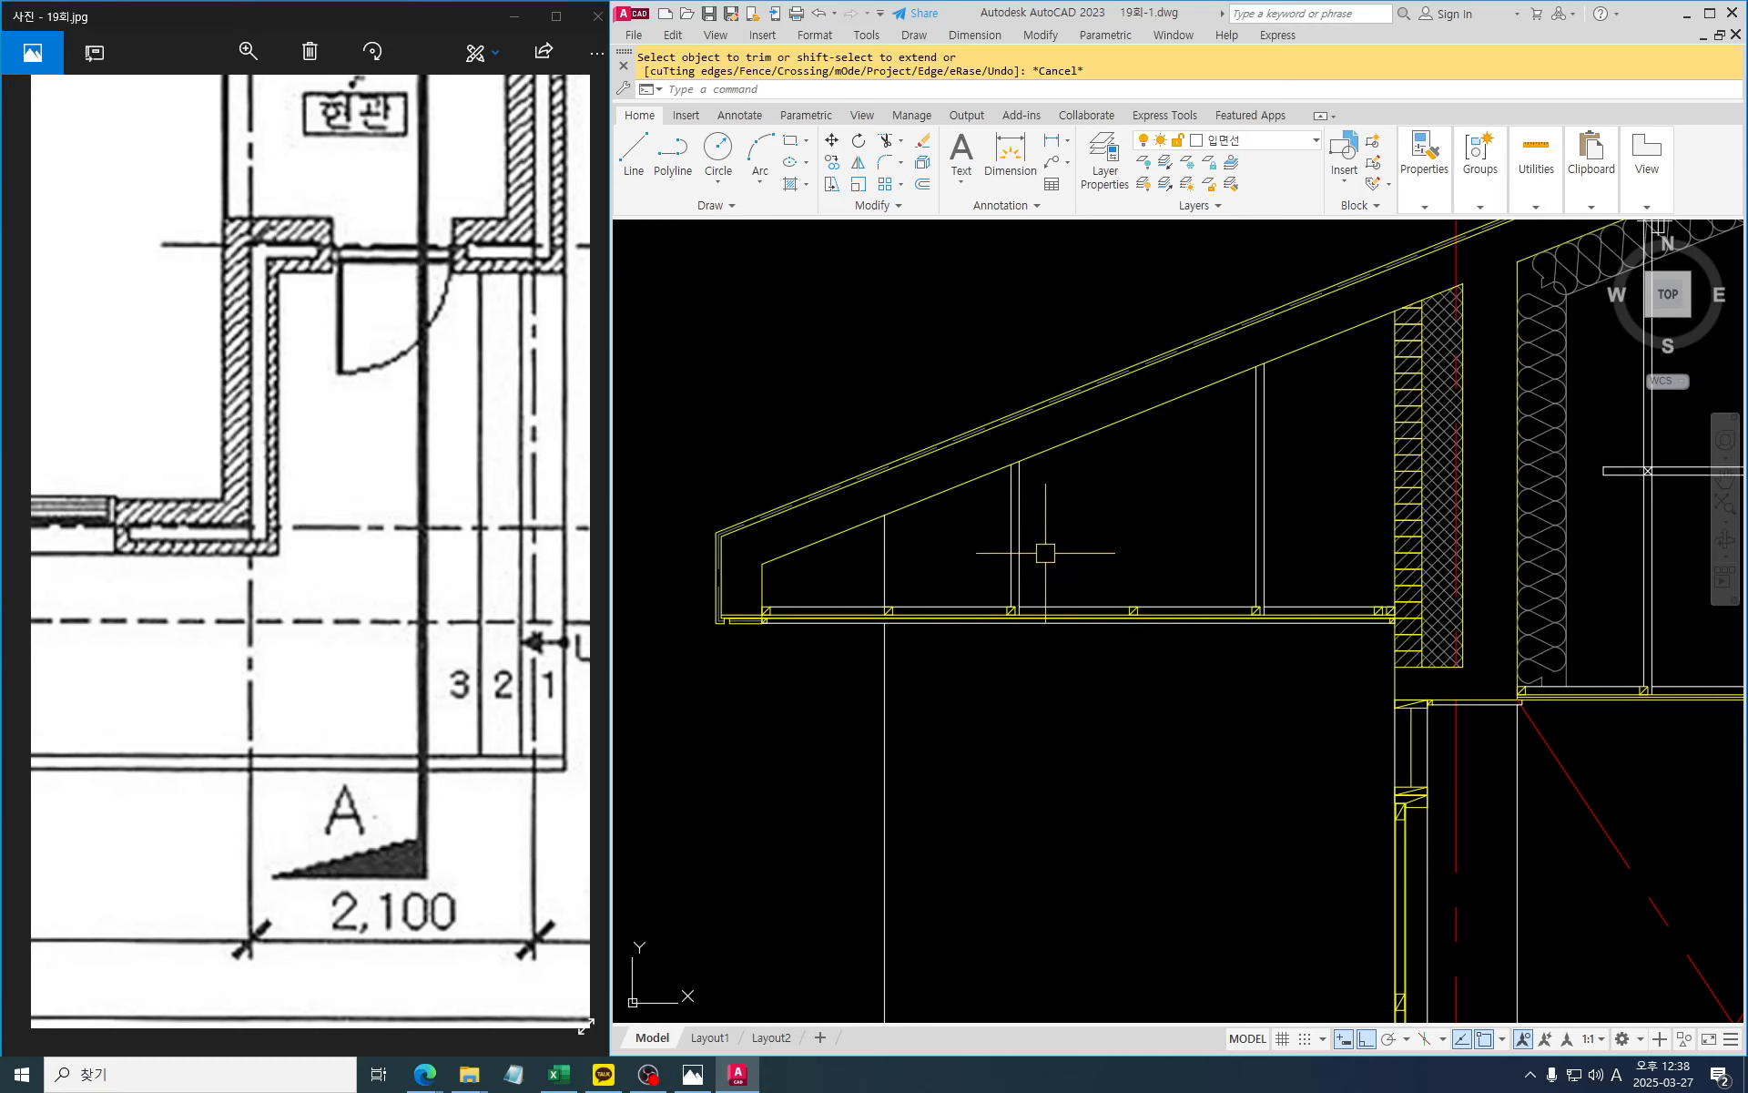
{"action": "key", "text": "Escape"}
{"action": "key", "text": "Escape"}
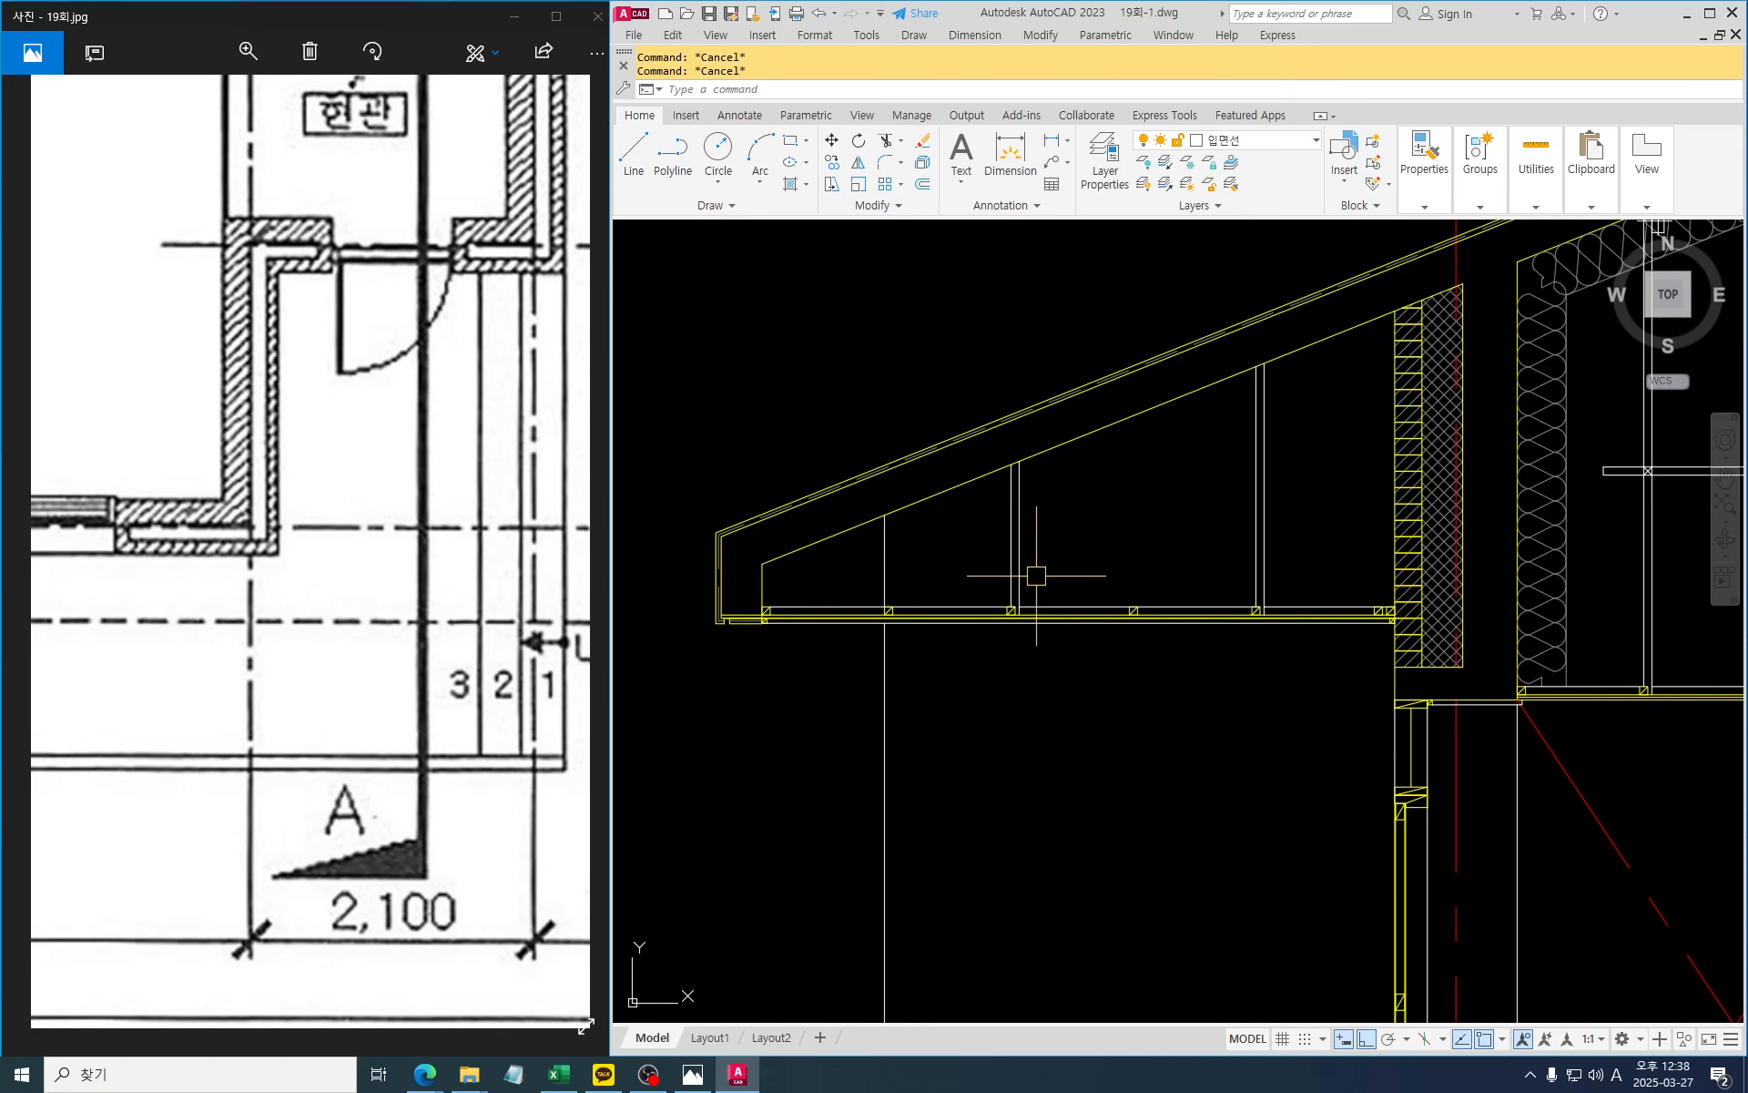
Copy the hanger's top fixing symbol from the interior ceiling onto the upper ends of both eave soffit hangers
{"action": "type", "text": "co"}
{"action": "key", "text": "Return"}
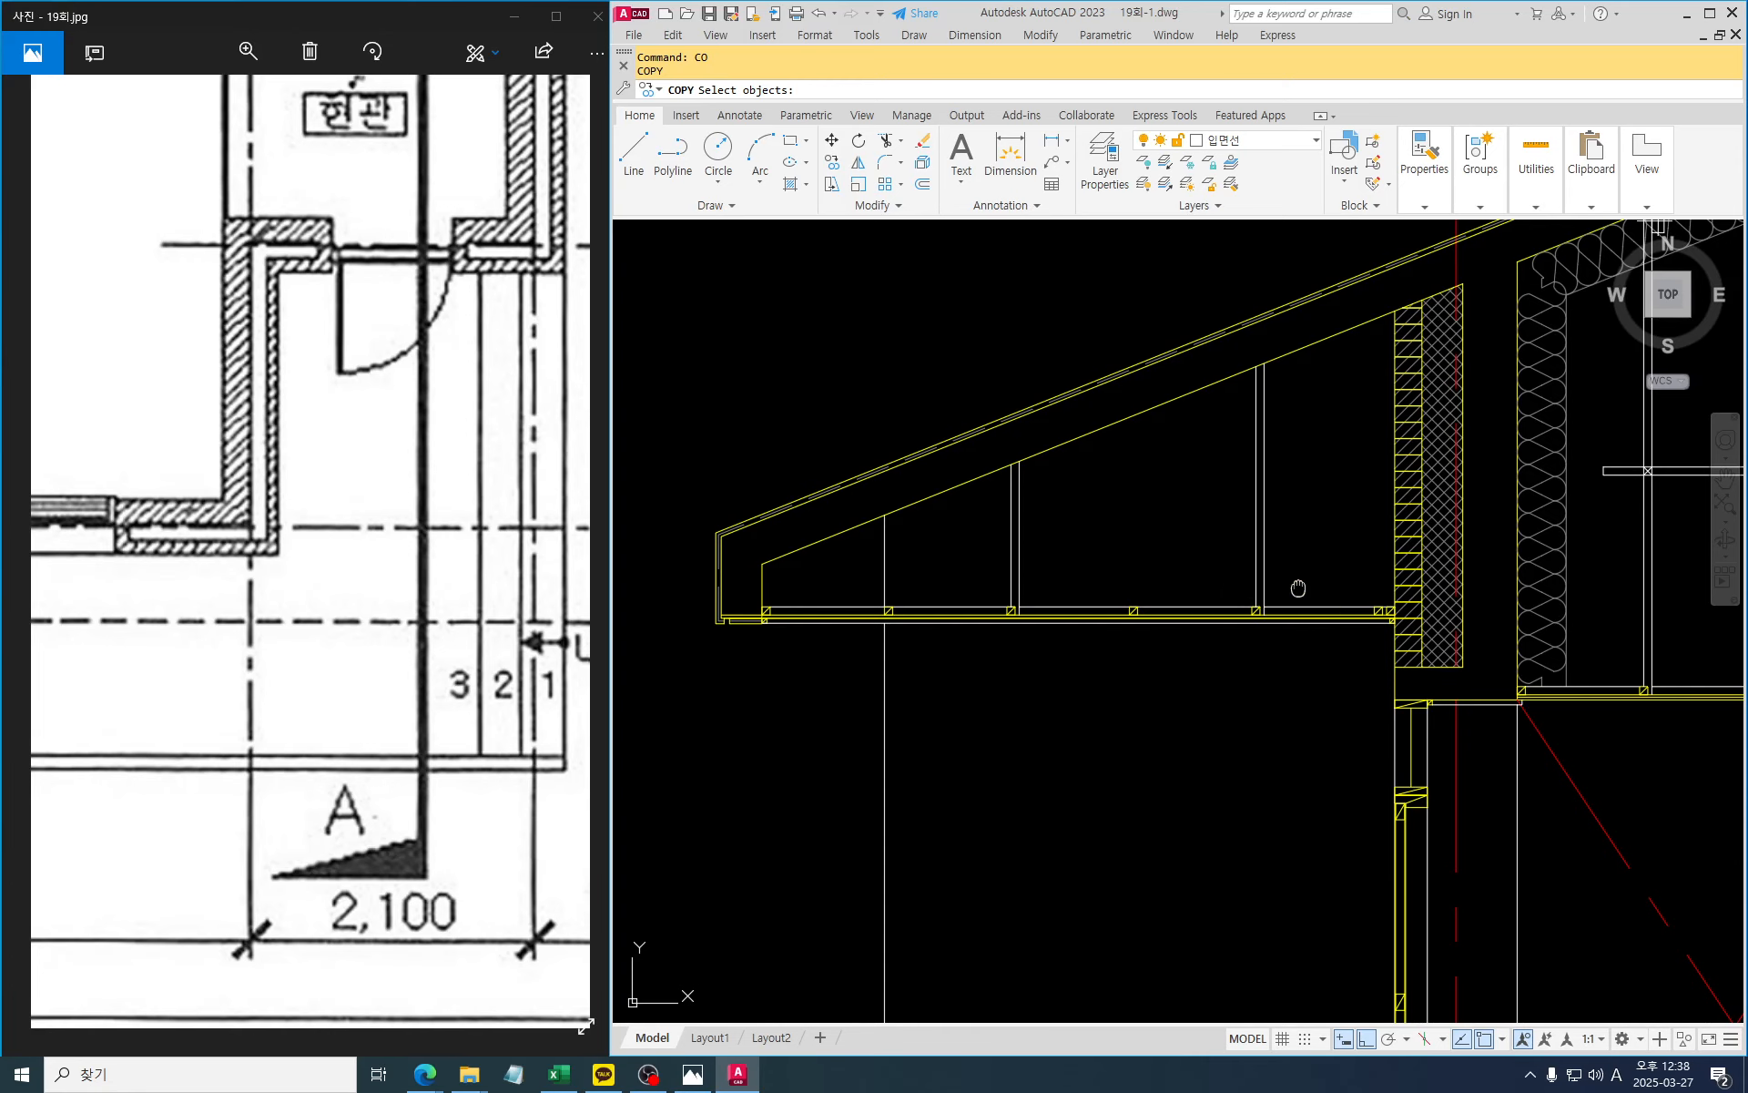
{"action": "scroll", "coordinate": [1297, 588], "scroll_direction": "up", "scroll_amount": 6}
{"action": "left_click", "coordinate": [1120, 325]}
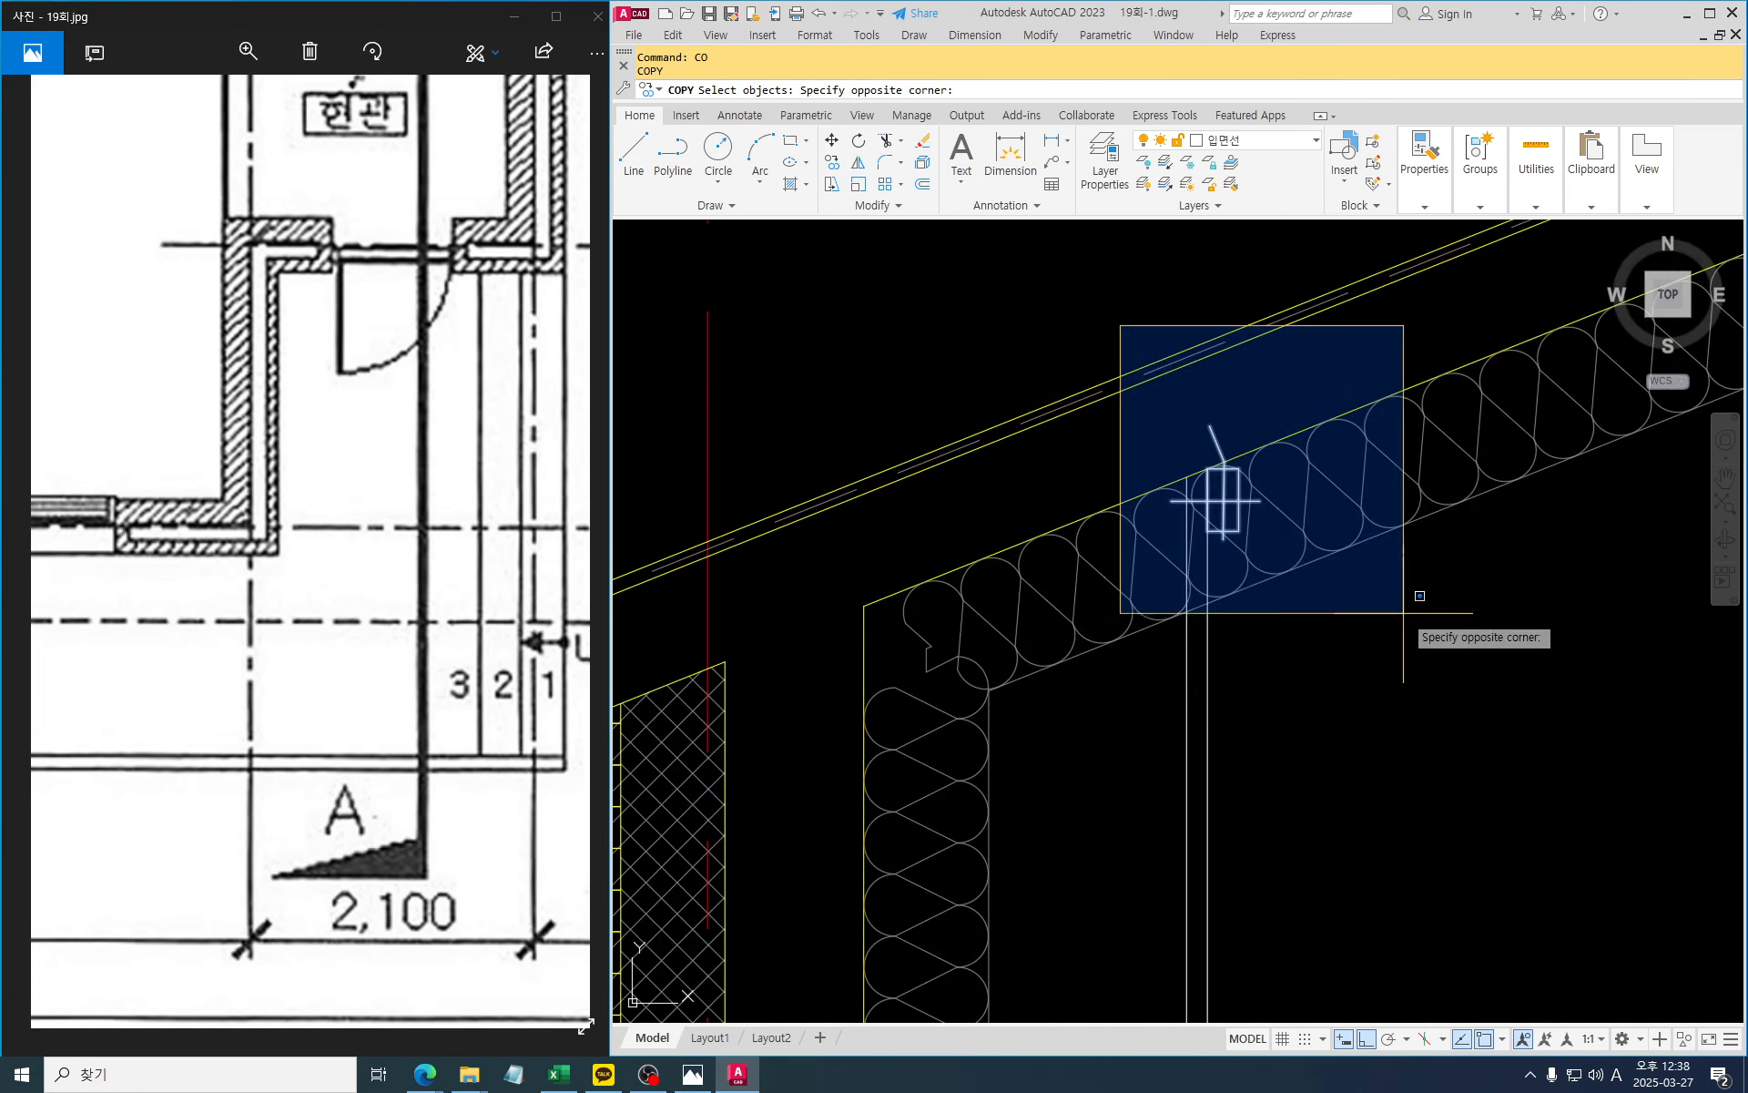
{"action": "left_click", "coordinate": [1403, 612]}
{"action": "scroll", "coordinate": [1194, 468], "scroll_direction": "up", "scroll_amount": 6}
{"action": "key", "text": "Return"}
{"action": "left_click", "coordinate": [1262, 442]}
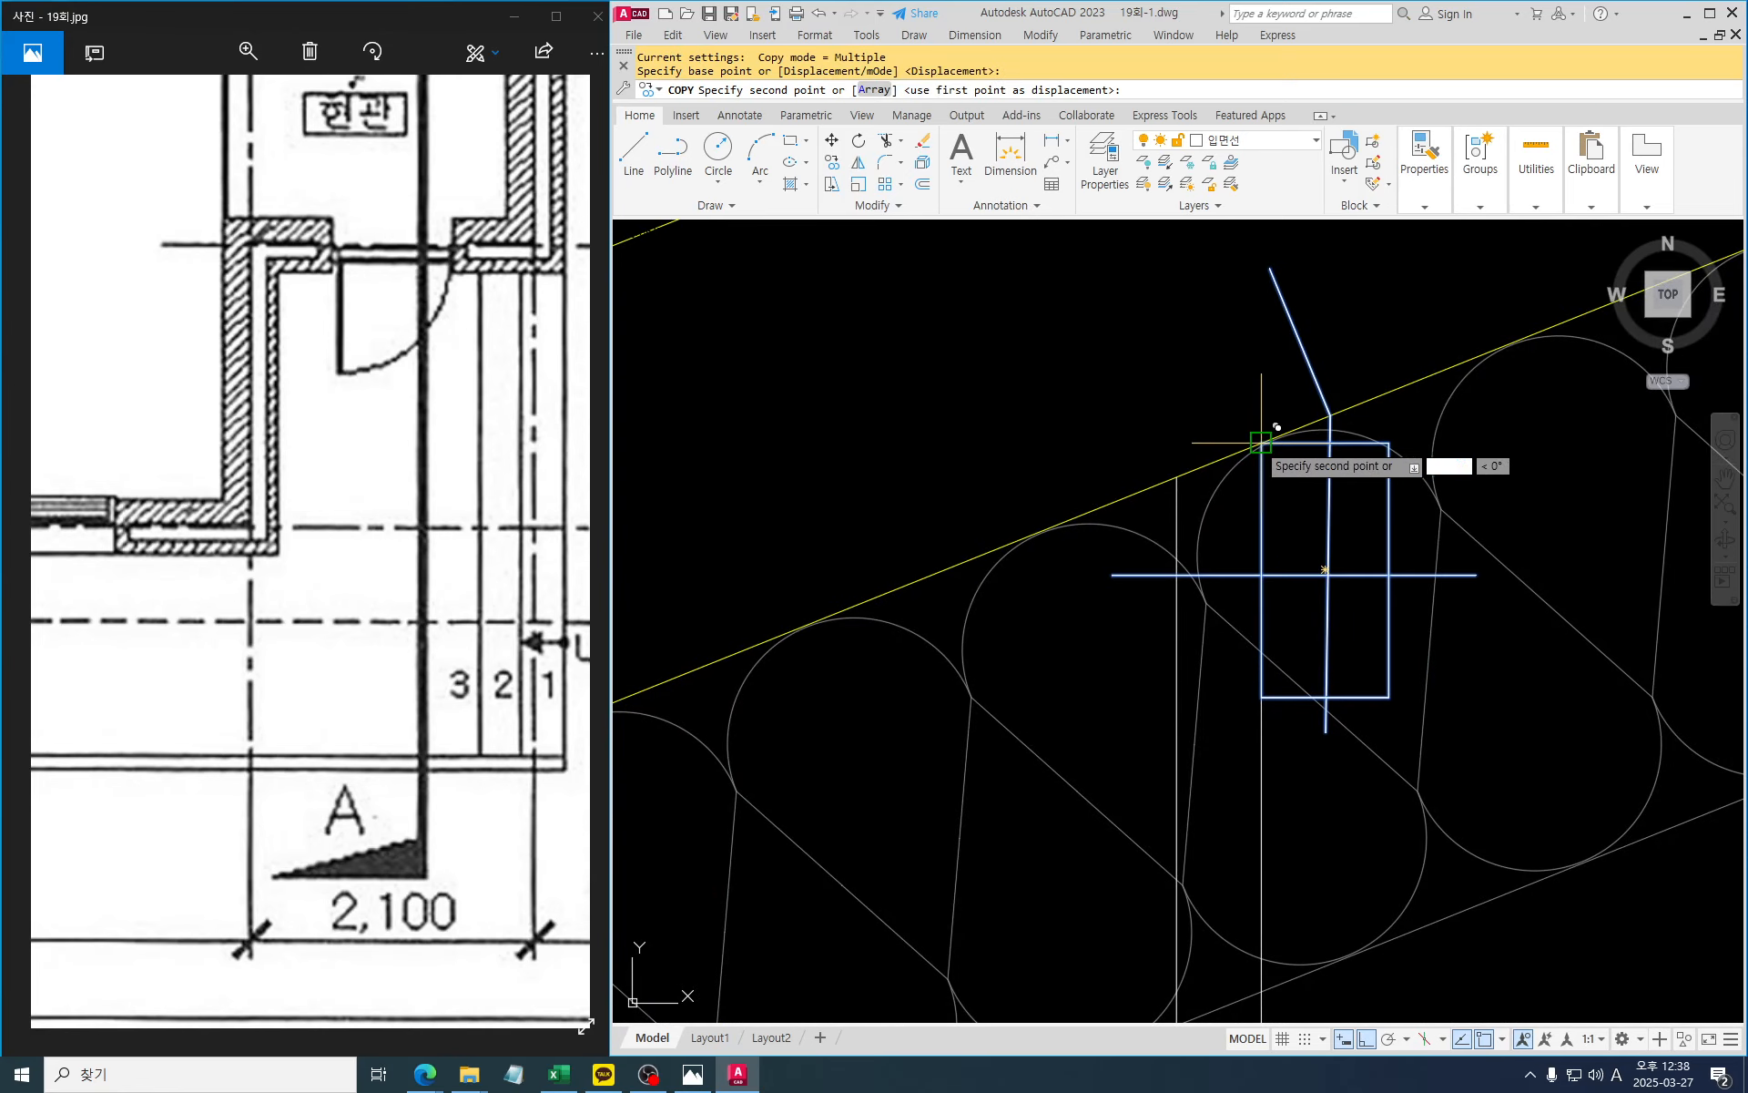
{"action": "scroll", "coordinate": [1293, 455], "scroll_direction": "down", "scroll_amount": 5}
{"action": "scroll", "coordinate": [1420, 464], "scroll_direction": "up", "scroll_amount": 2}
{"action": "scroll", "coordinate": [1061, 593], "scroll_direction": "up", "scroll_amount": 2}
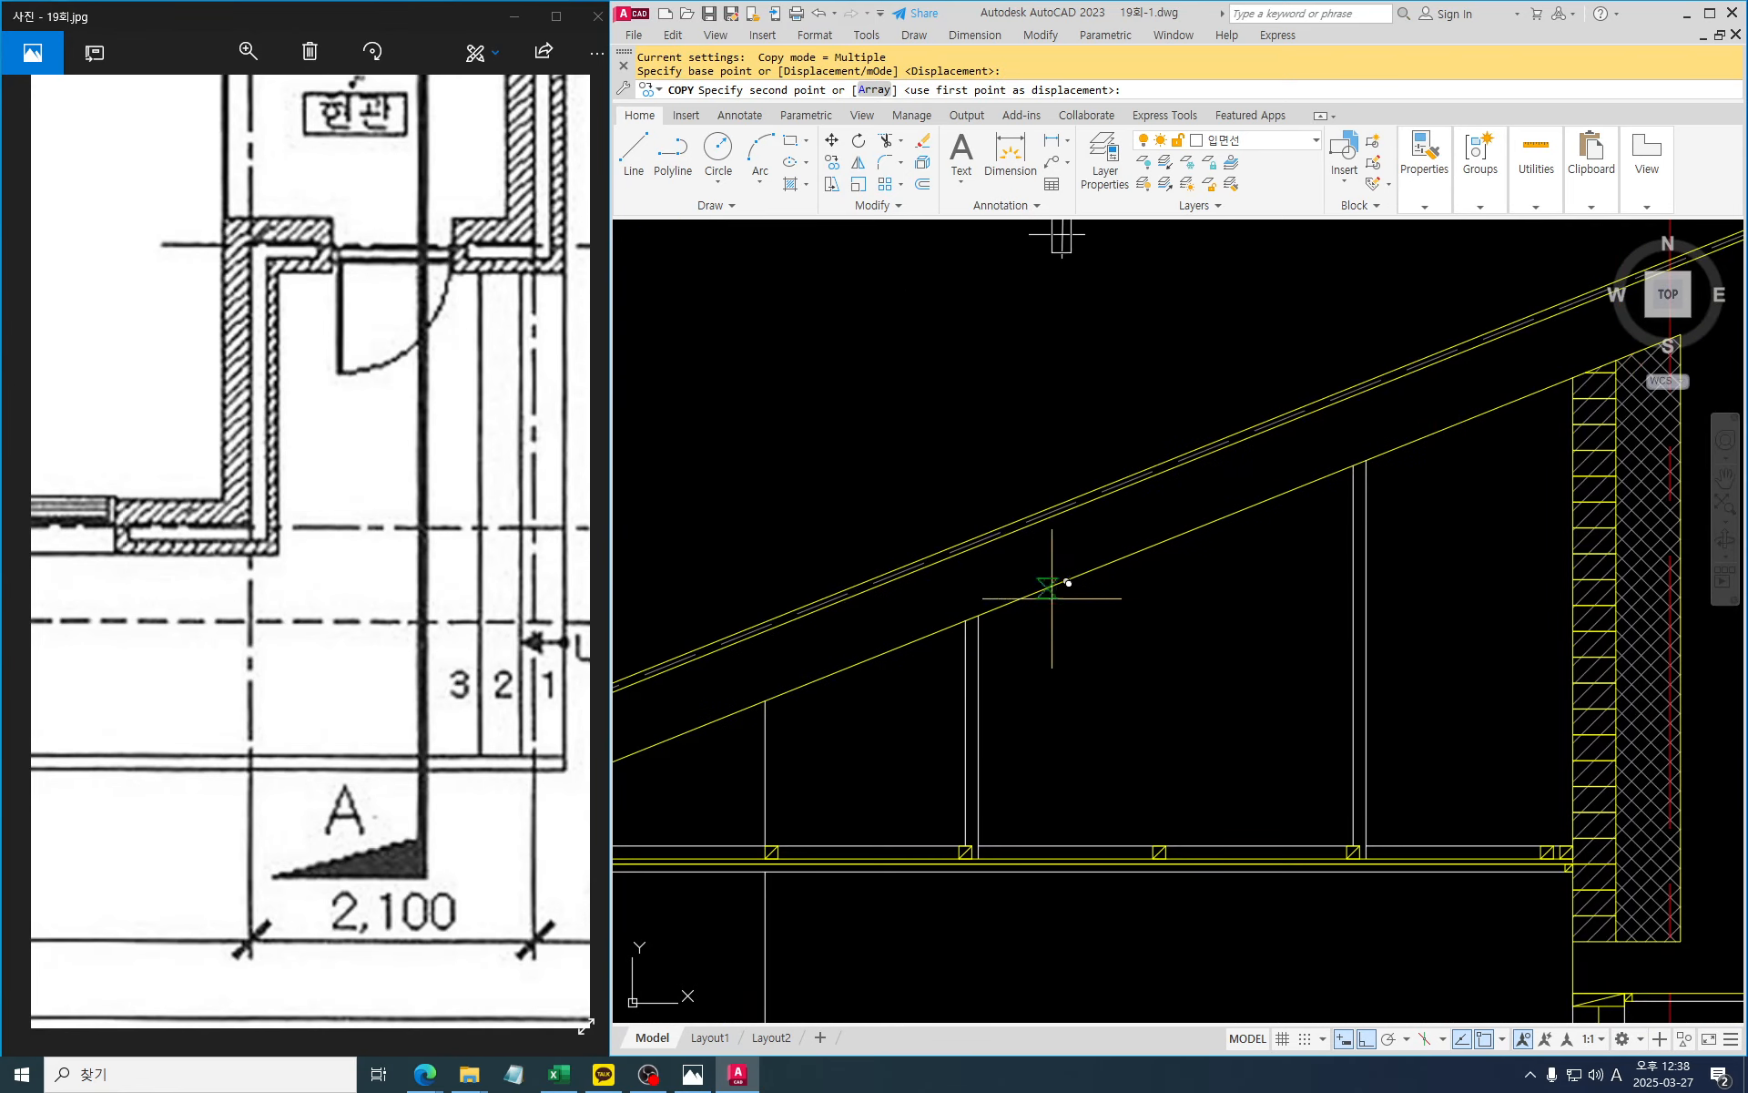
{"action": "left_click", "coordinate": [978, 615]}
{"action": "left_click", "coordinate": [1366, 460]}
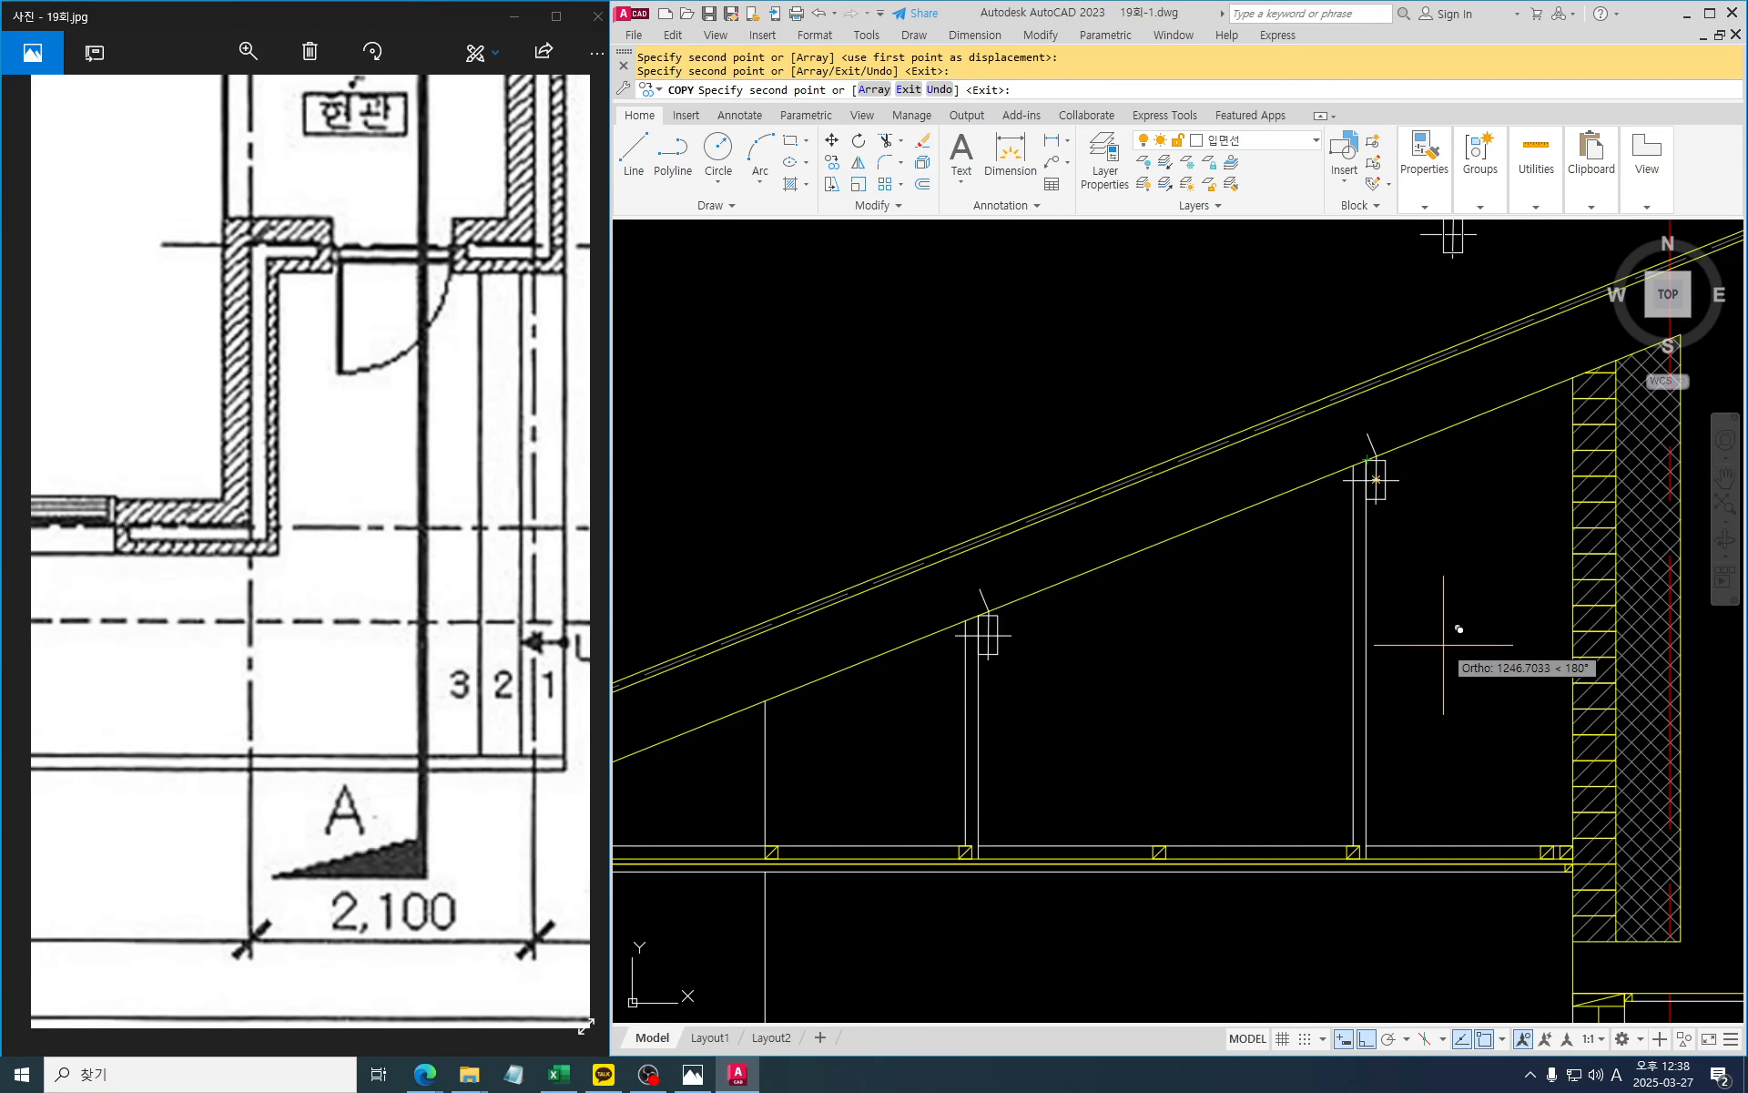
{"action": "middle_click_drag", "start_coordinate": [1443, 645], "coordinate": [1549, 530]}
{"action": "key", "text": "Escape"}
{"action": "key", "text": "Escape"}
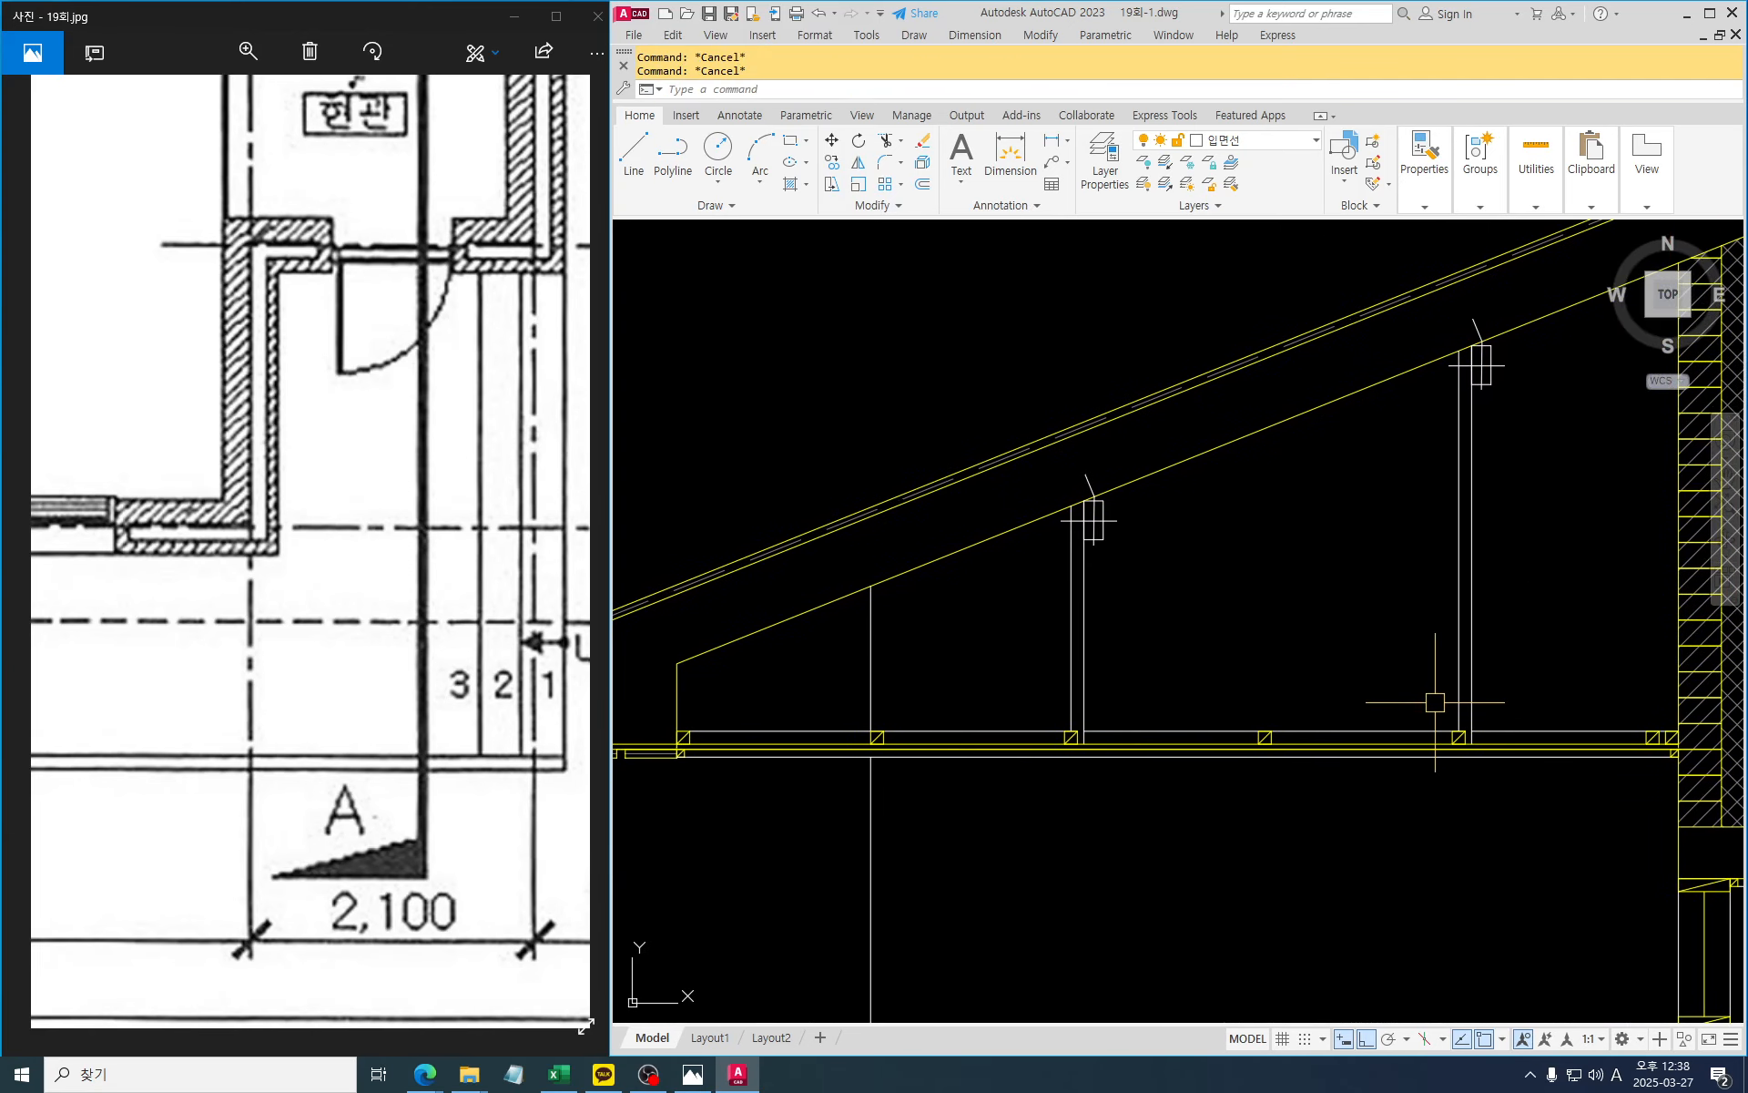
{"action": "scroll", "coordinate": [1435, 702], "scroll_direction": "down", "scroll_amount": 2}
{"action": "middle_click_drag", "start_coordinate": [1448, 729], "coordinate": [1407, 668]}
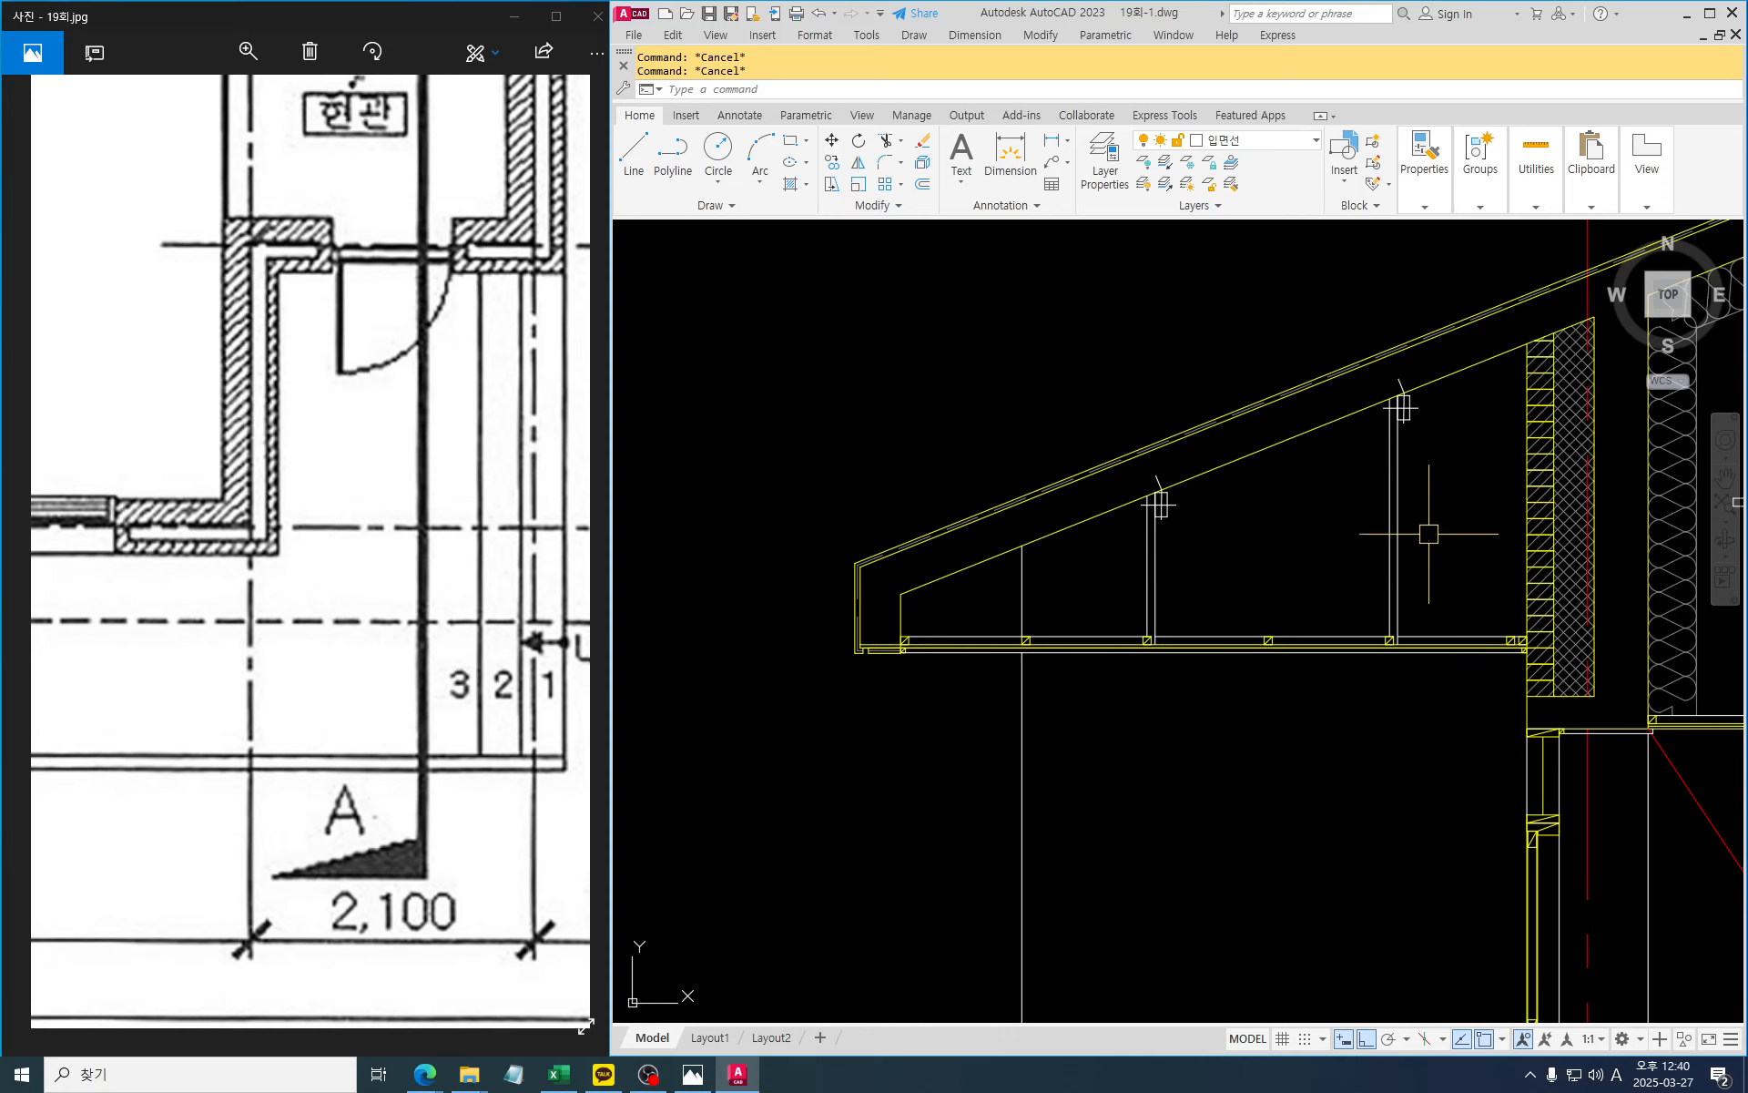
{"action": "scroll", "coordinate": [1426, 537], "scroll_direction": "down", "scroll_amount": 4}
{"action": "scroll", "coordinate": [1300, 531], "scroll_direction": "up", "scroll_amount": 3}
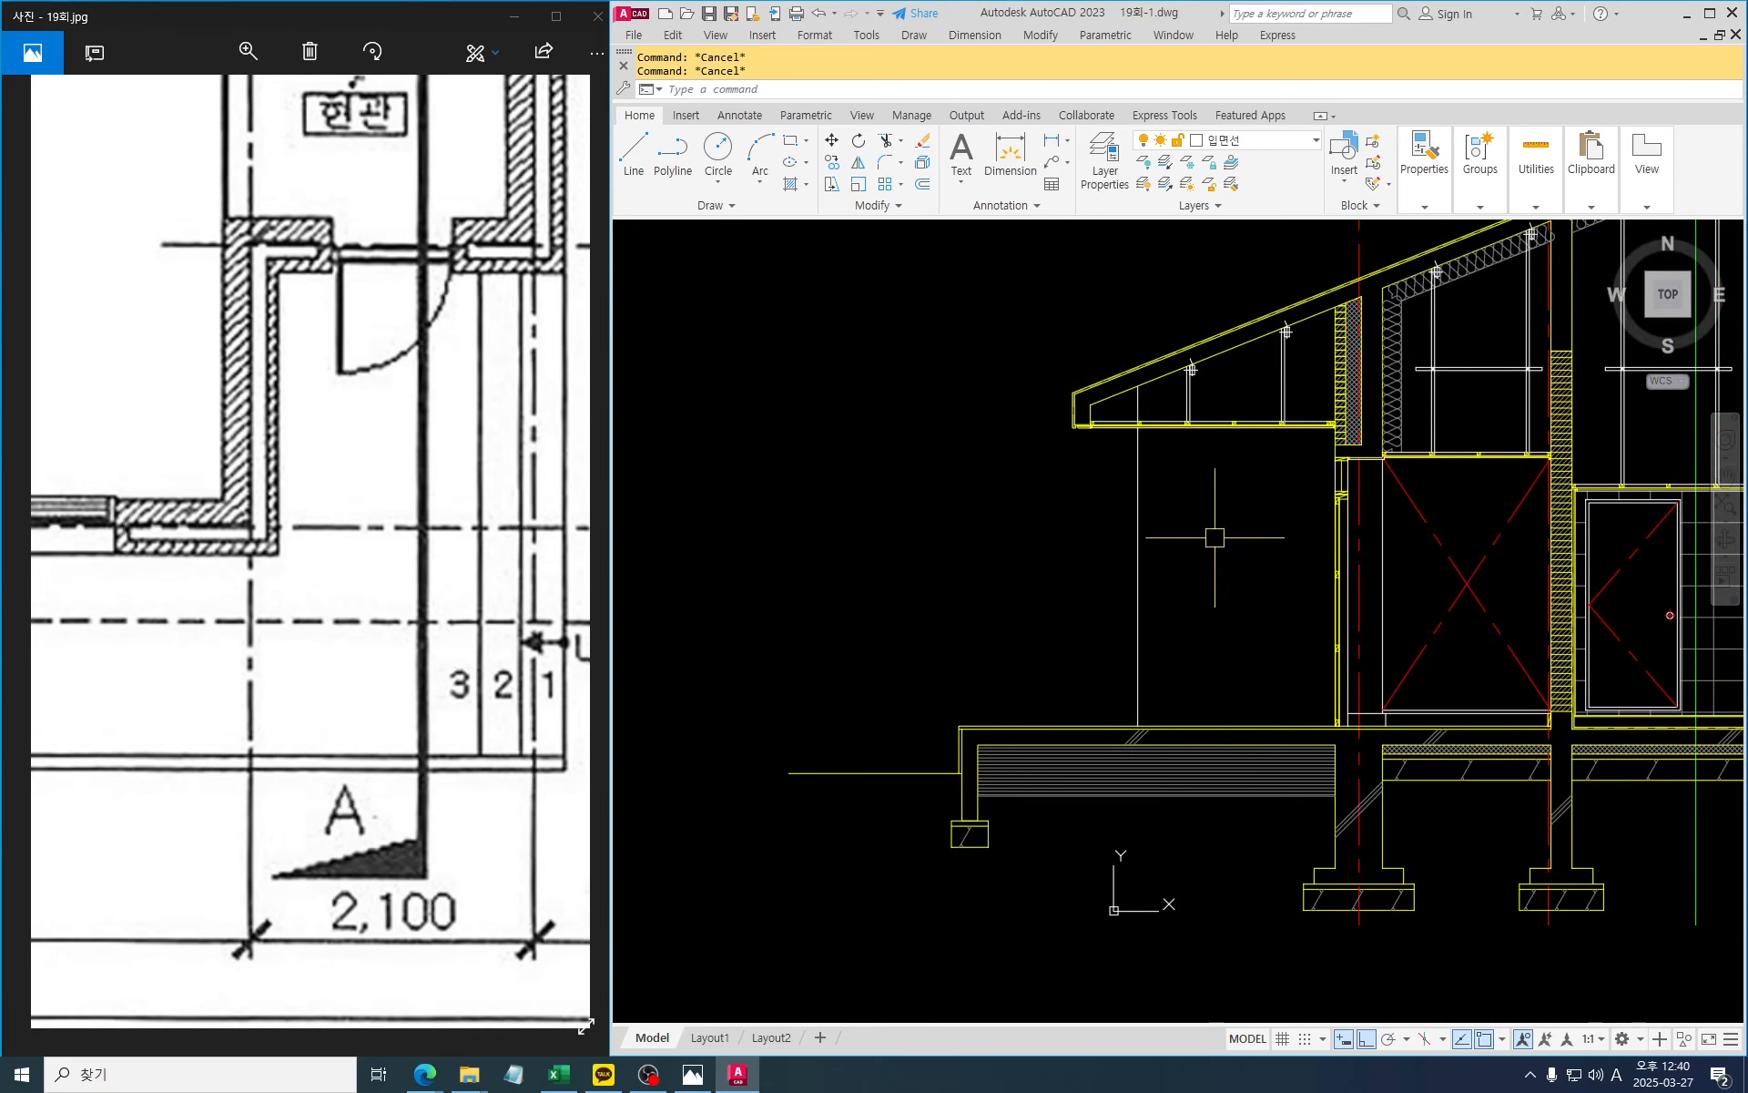
{"action": "scroll", "coordinate": [1225, 586], "scroll_direction": "down", "scroll_amount": 3}
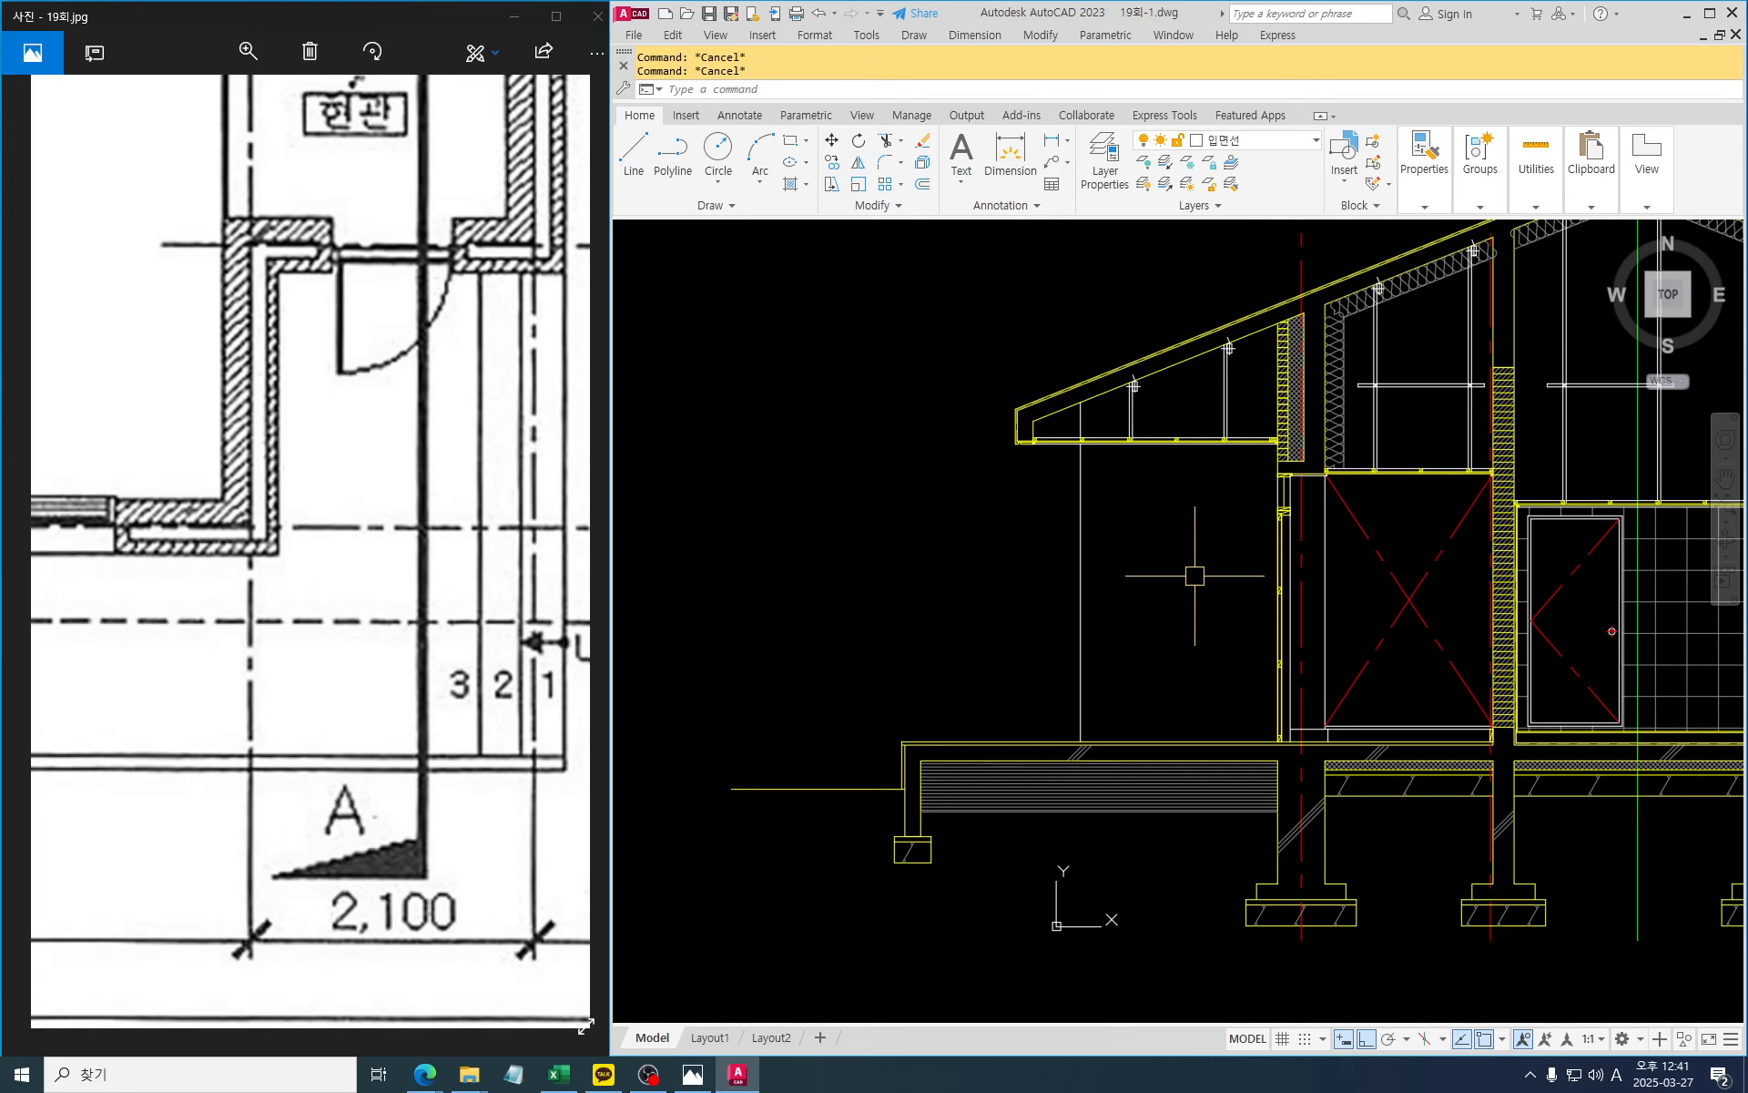
{"action": "scroll", "coordinate": [1008, 460], "scroll_direction": "up", "scroll_amount": 3}
{"action": "middle_click_drag", "start_coordinate": [1011, 456], "coordinate": [1169, 622]}
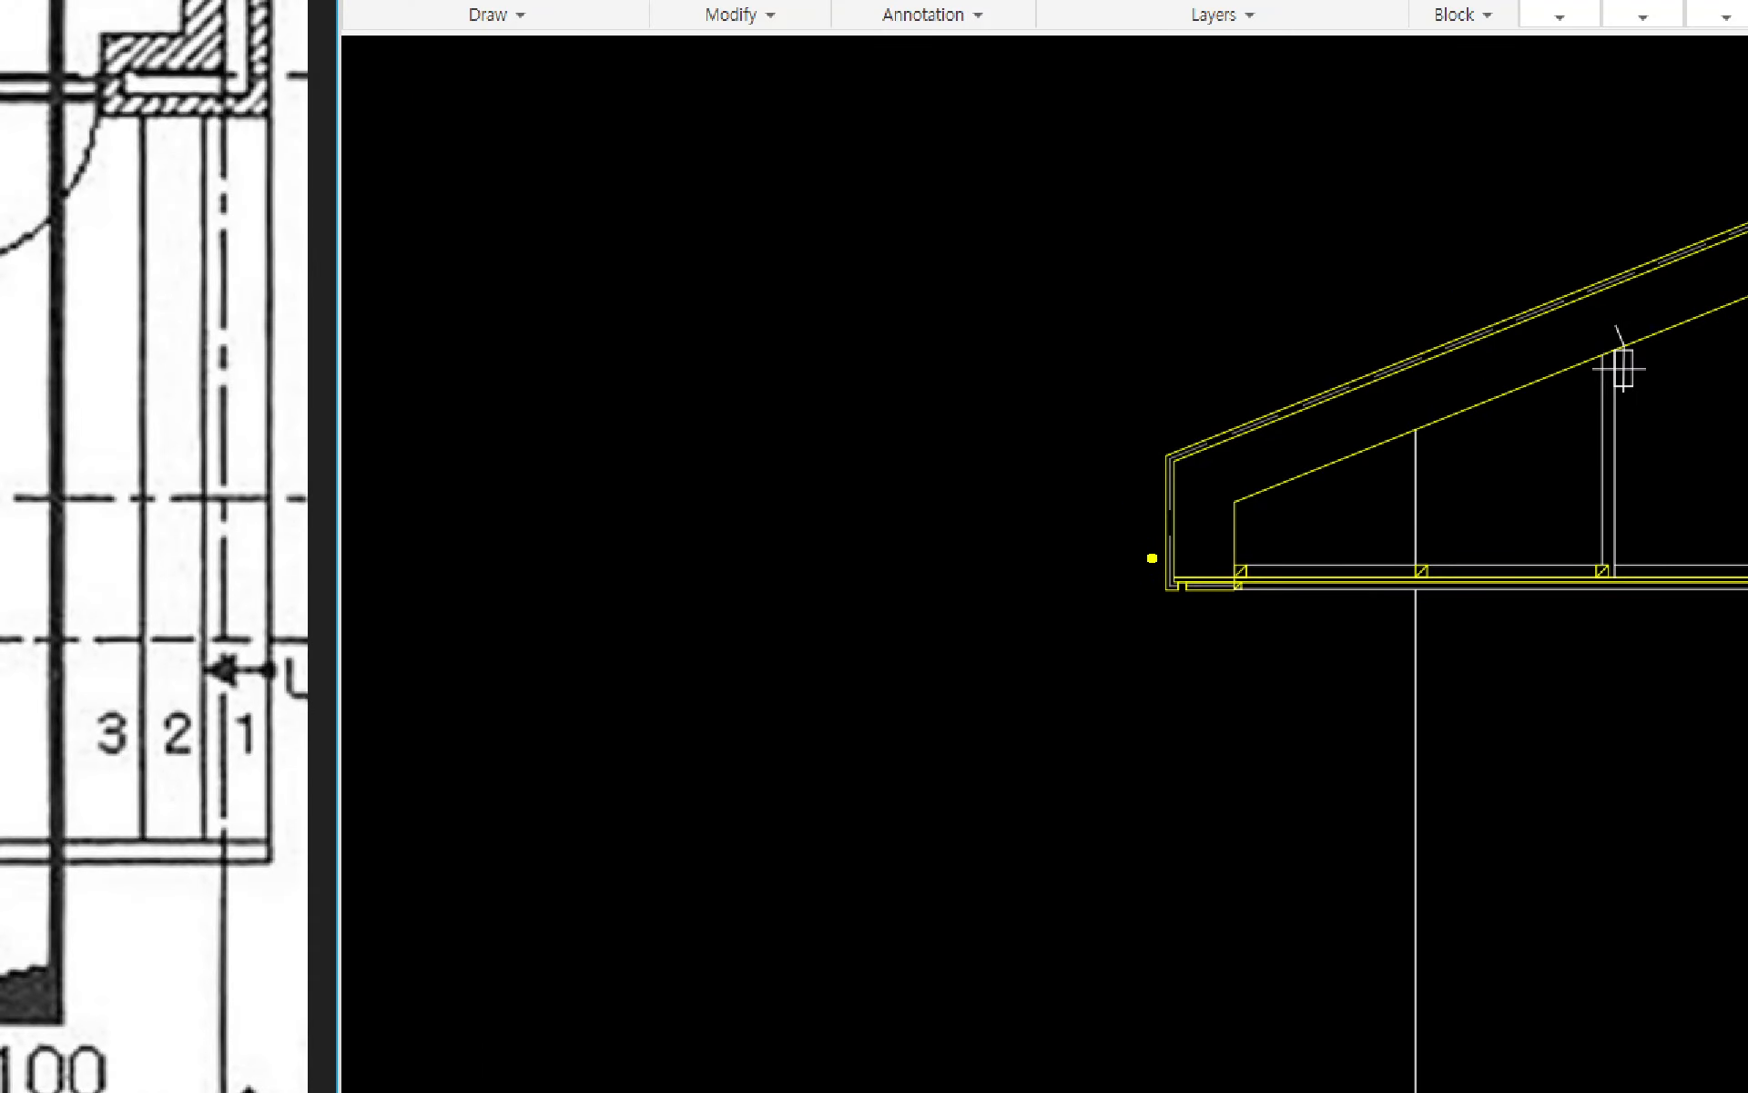
{"action": "mouse_move", "coordinate": [1154, 499]}
{"action": "left_mouse_down"}
{"action": "mouse_move", "coordinate": [1085, 501]}
{"action": "mouse_move", "coordinate": [1103, 616]}
{"action": "mouse_move", "coordinate": [1156, 551]}
{"action": "mouse_move", "coordinate": [1155, 499]}
{"action": "left_mouse_up"}
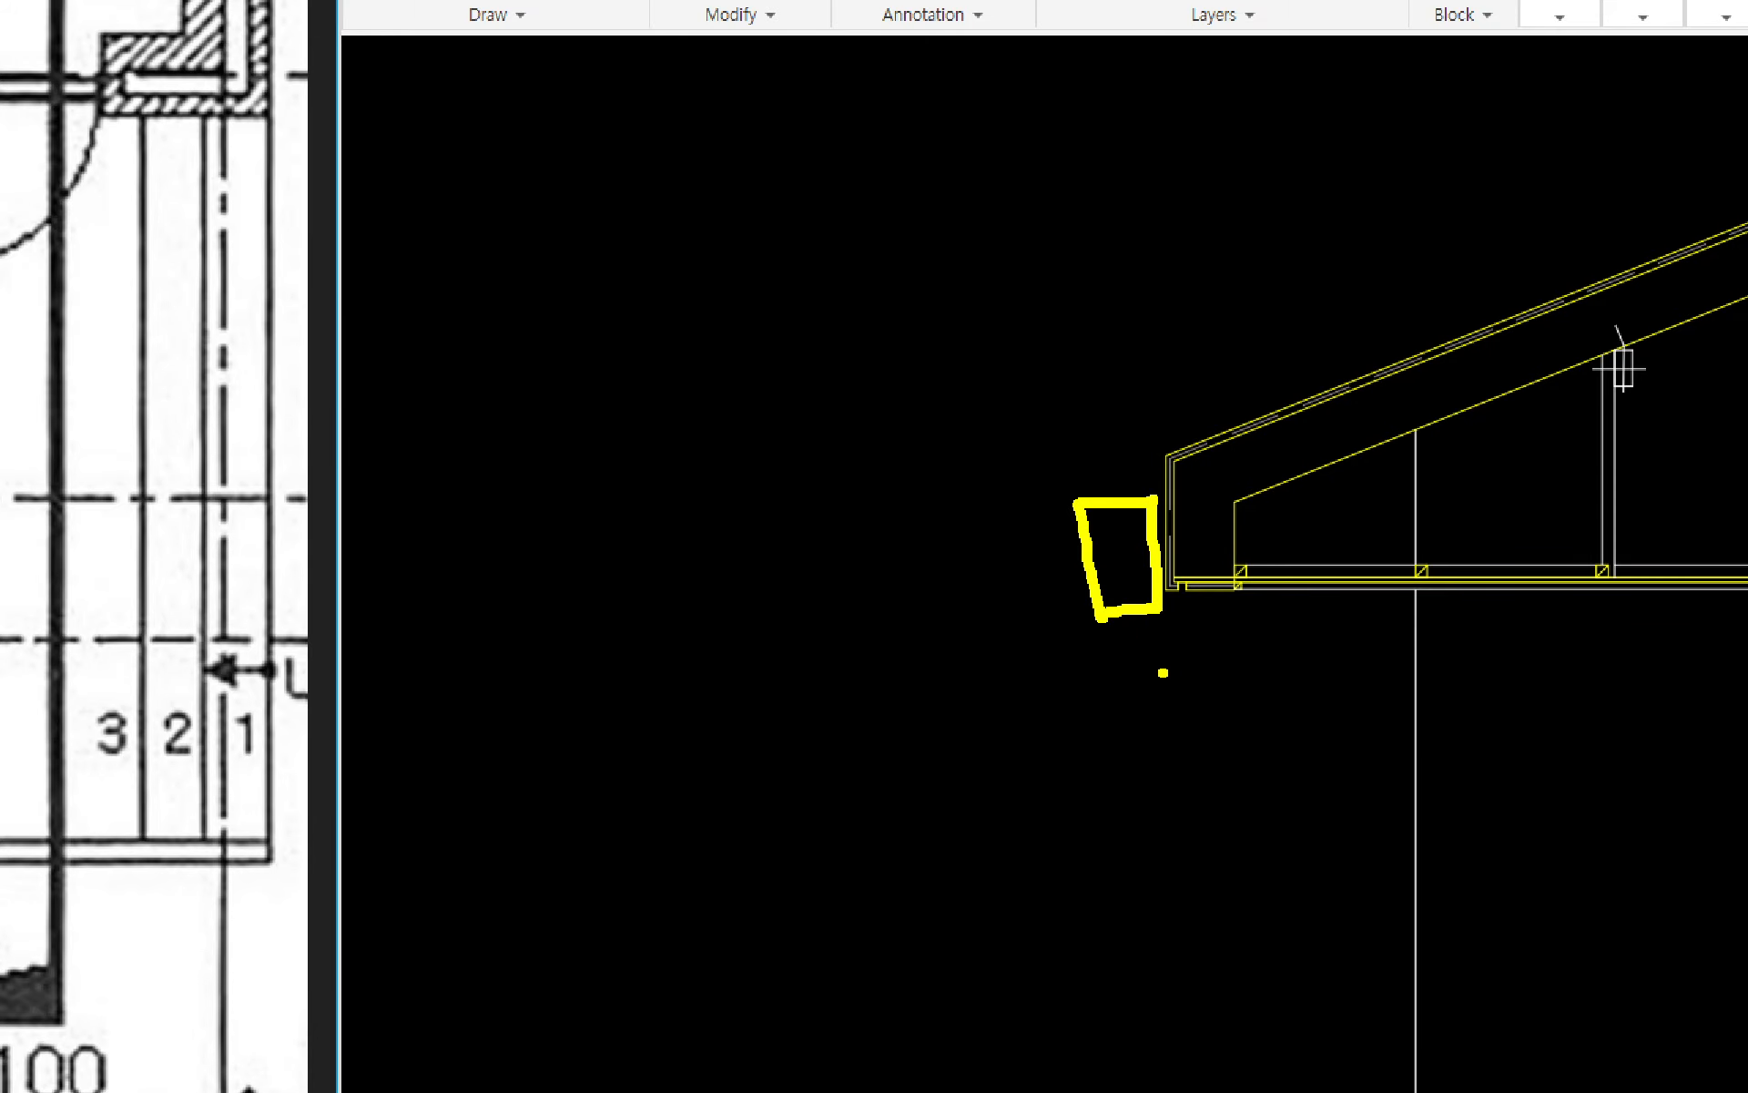
{"action": "key", "text": "Escape"}
{"action": "scroll", "coordinate": [1131, 585], "scroll_direction": "down", "scroll_amount": 4}
{"action": "middle_click_drag", "start_coordinate": [1312, 636], "coordinate": [1121, 631]}
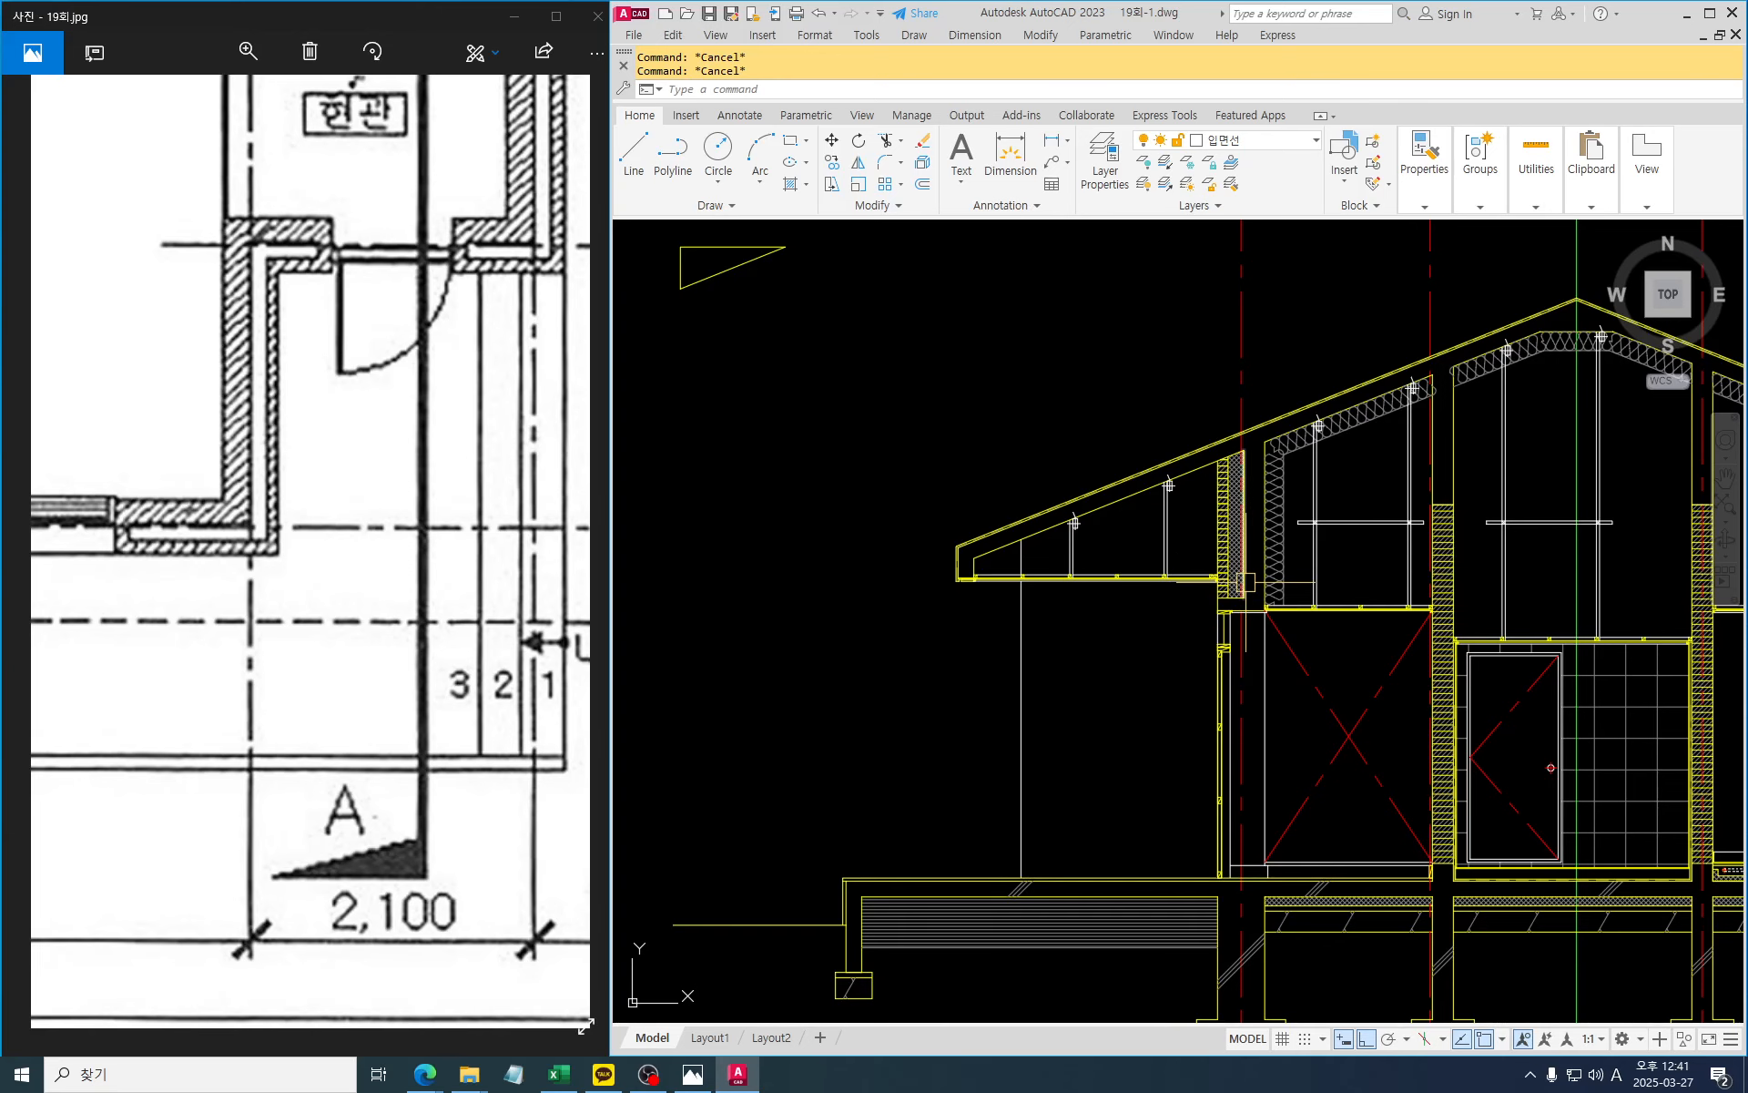
{"action": "middle_click_drag", "start_coordinate": [1239, 583], "coordinate": [1263, 483]}
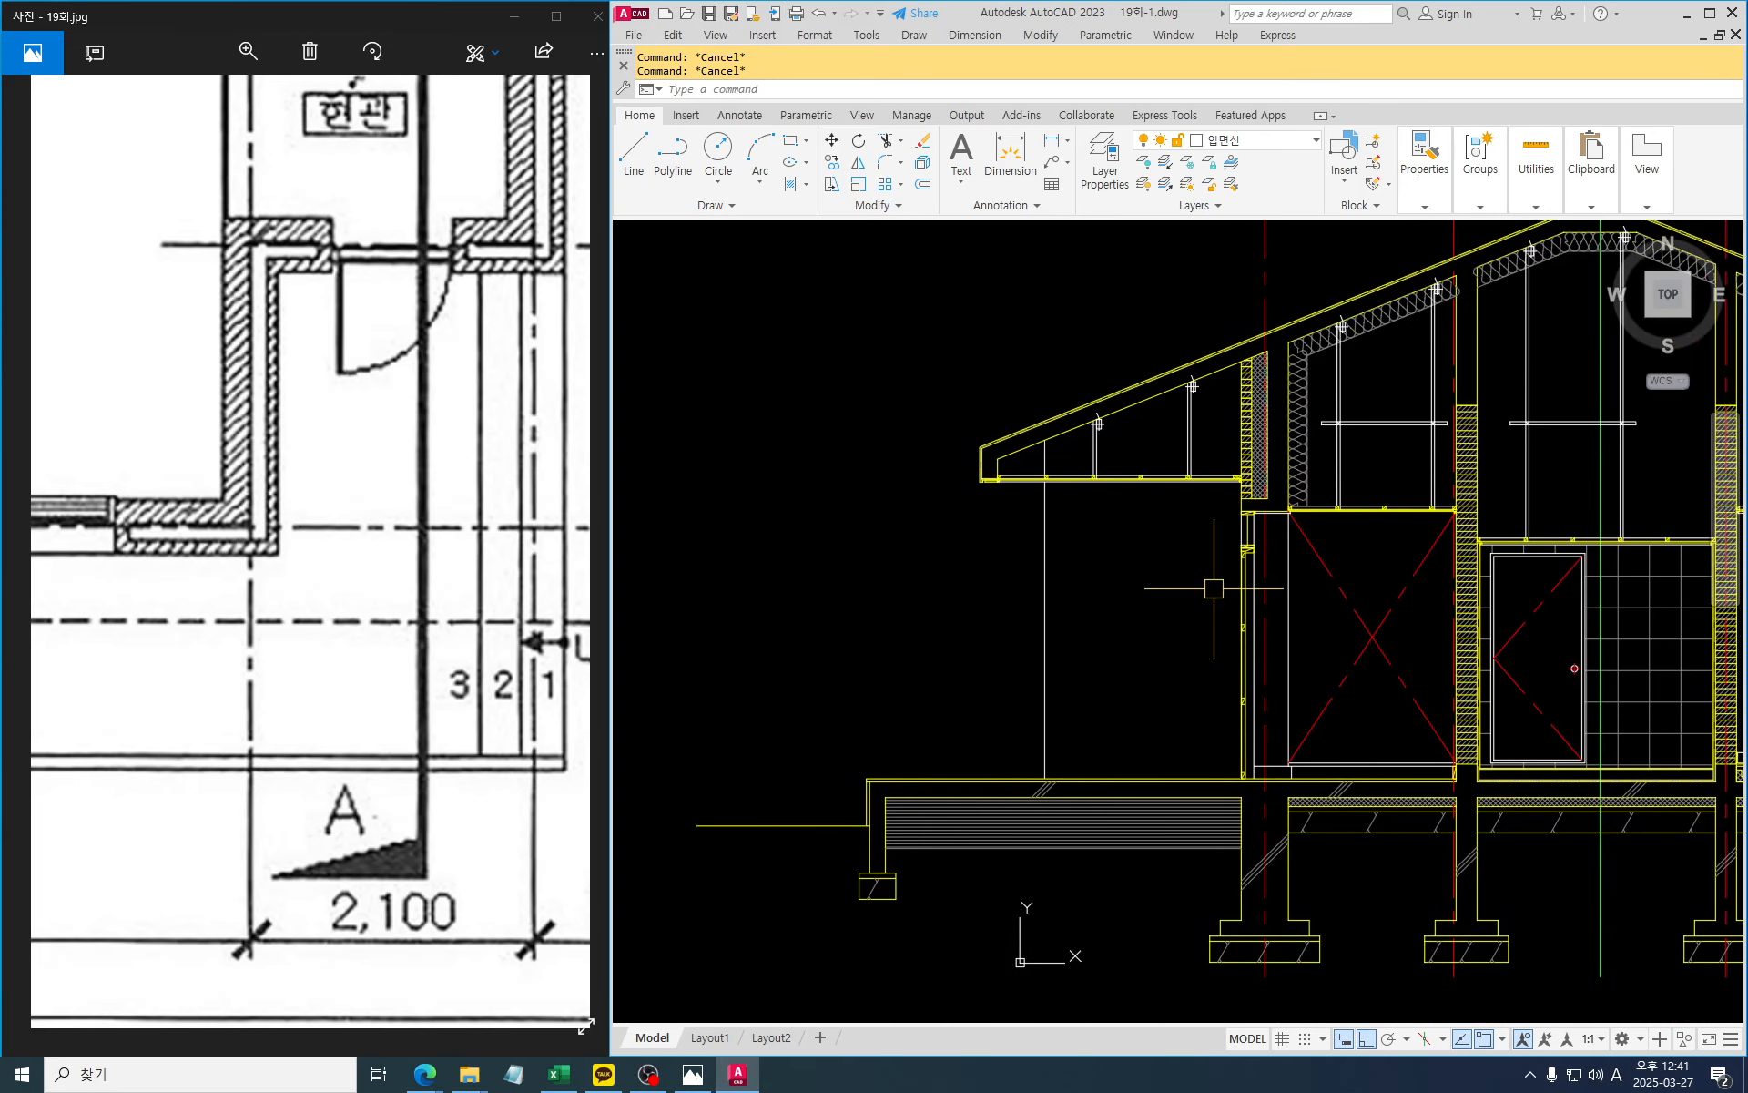
{"action": "middle_click_drag", "start_coordinate": [1176, 614], "coordinate": [1092, 531]}
{"action": "mouse_move", "coordinate": [938, 624]}
{"action": "middle_mouse_down"}
{"action": "mouse_move", "coordinate": [980, 598]}
{"action": "mouse_move", "coordinate": [968, 585]}
{"action": "middle_mouse_up"}
{"action": "middle_click_drag", "start_coordinate": [1059, 523], "coordinate": [956, 526]}
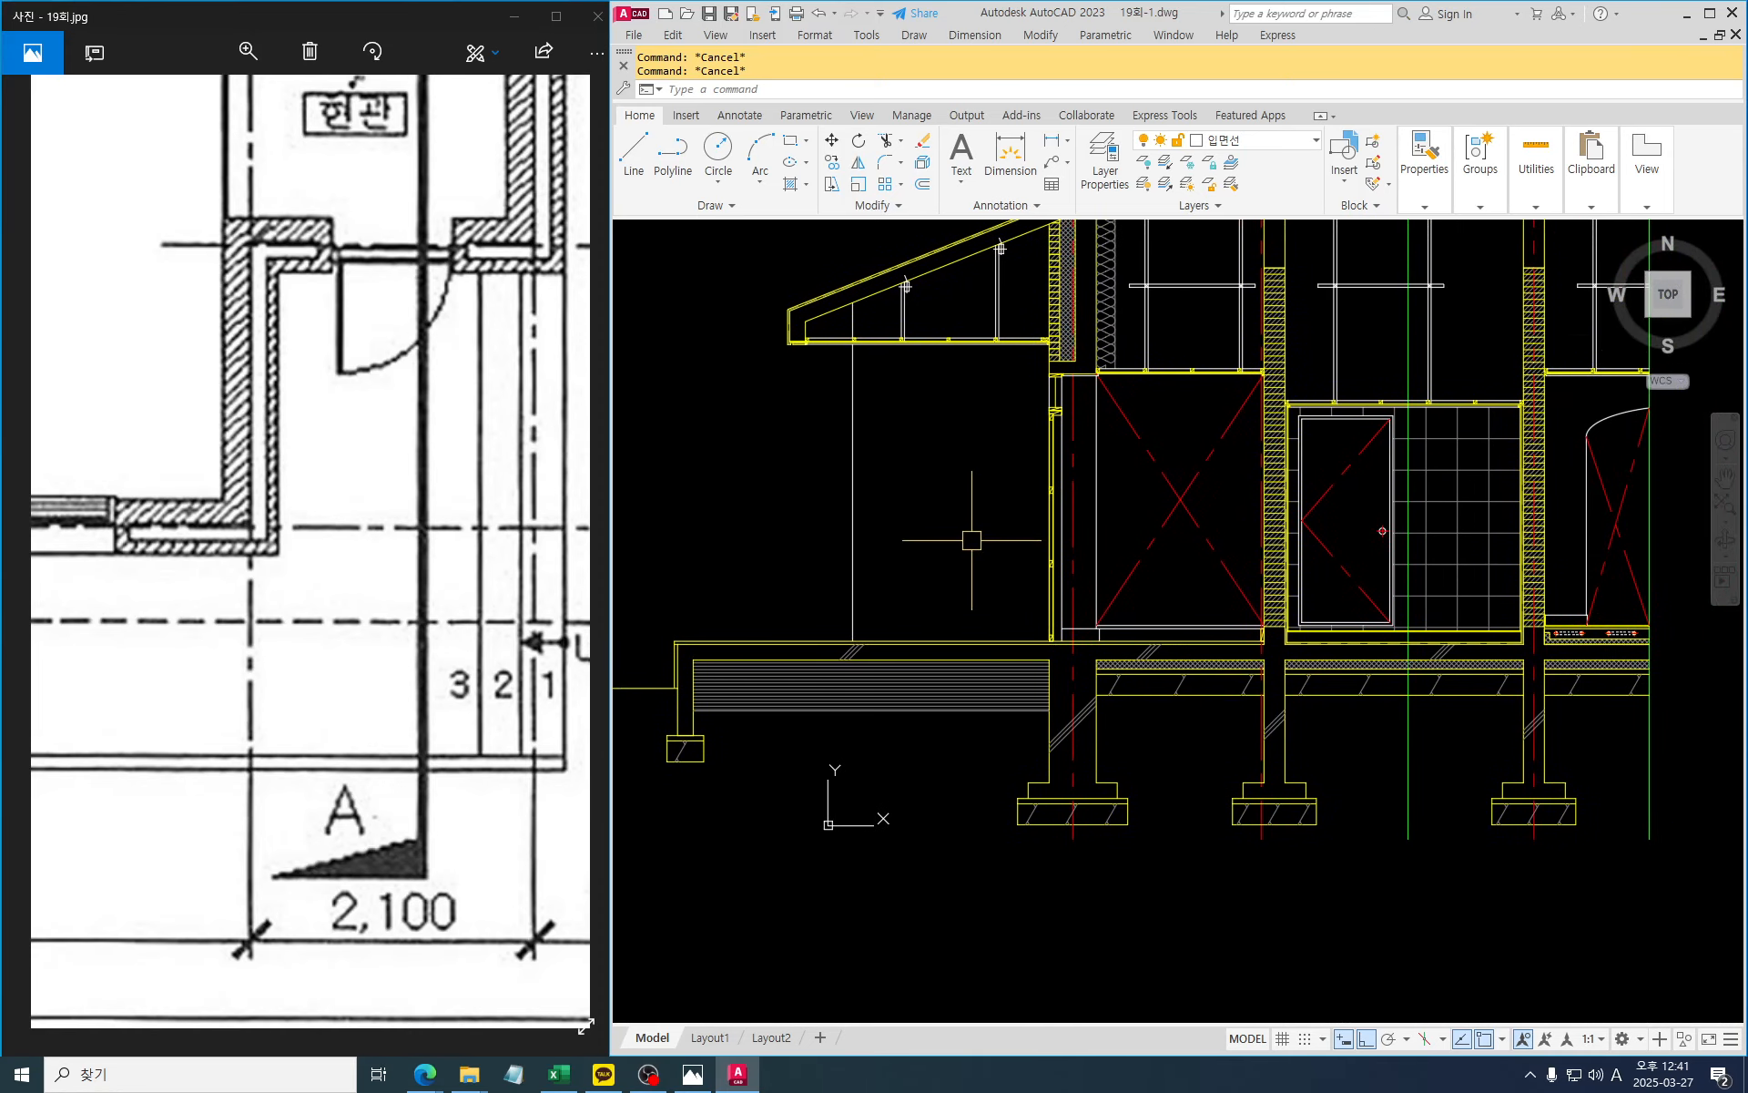
Draw two crossing diagonal lines in the eave cavity between its outer vertical edge and the vertical line at the second batten
{"action": "scroll", "coordinate": [948, 538], "scroll_direction": "up", "scroll_amount": 3}
{"action": "middle_click_drag", "start_coordinate": [944, 452], "coordinate": [971, 507]}
{"action": "type", "text": "l"}
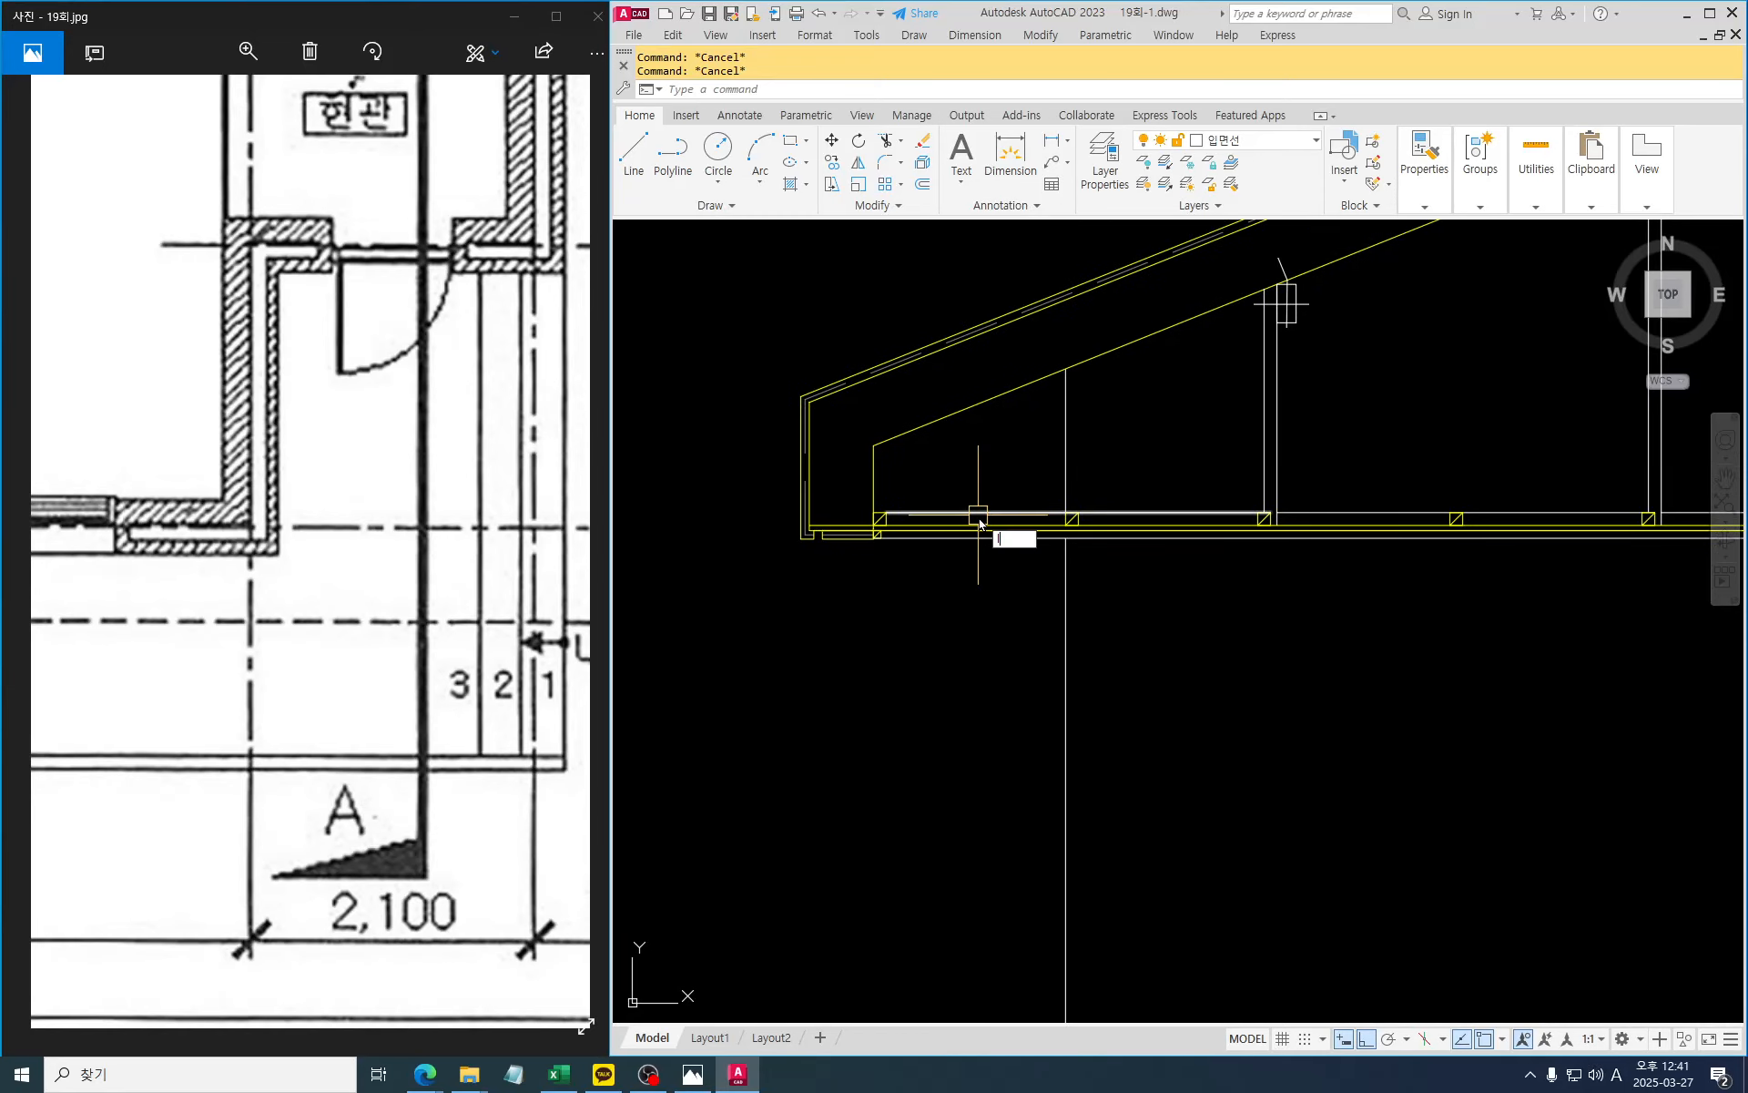
{"action": "key", "text": "Return"}
{"action": "left_click", "coordinate": [1066, 368]}
{"action": "scroll", "coordinate": [947, 450], "scroll_direction": "up", "scroll_amount": 4}
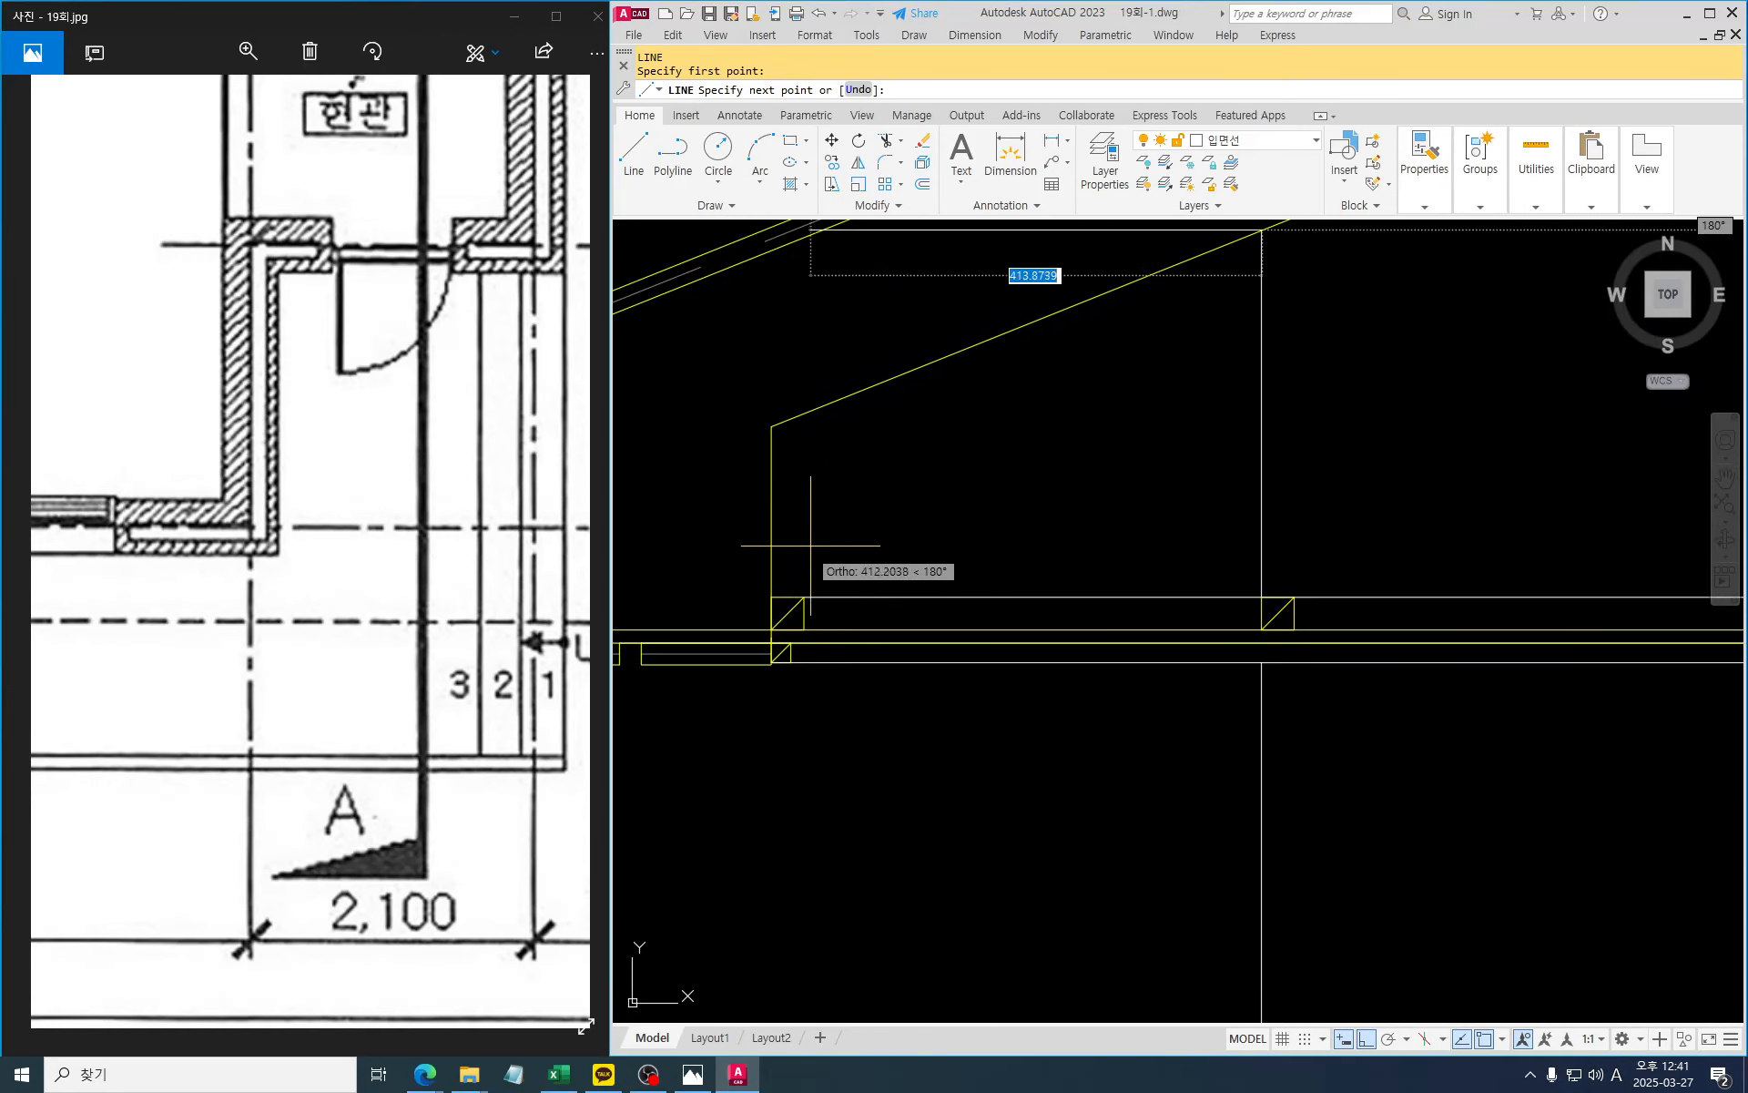
{"action": "left_click", "coordinate": [771, 597]}
{"action": "key", "text": "Return"}
{"action": "key", "text": "Return"}
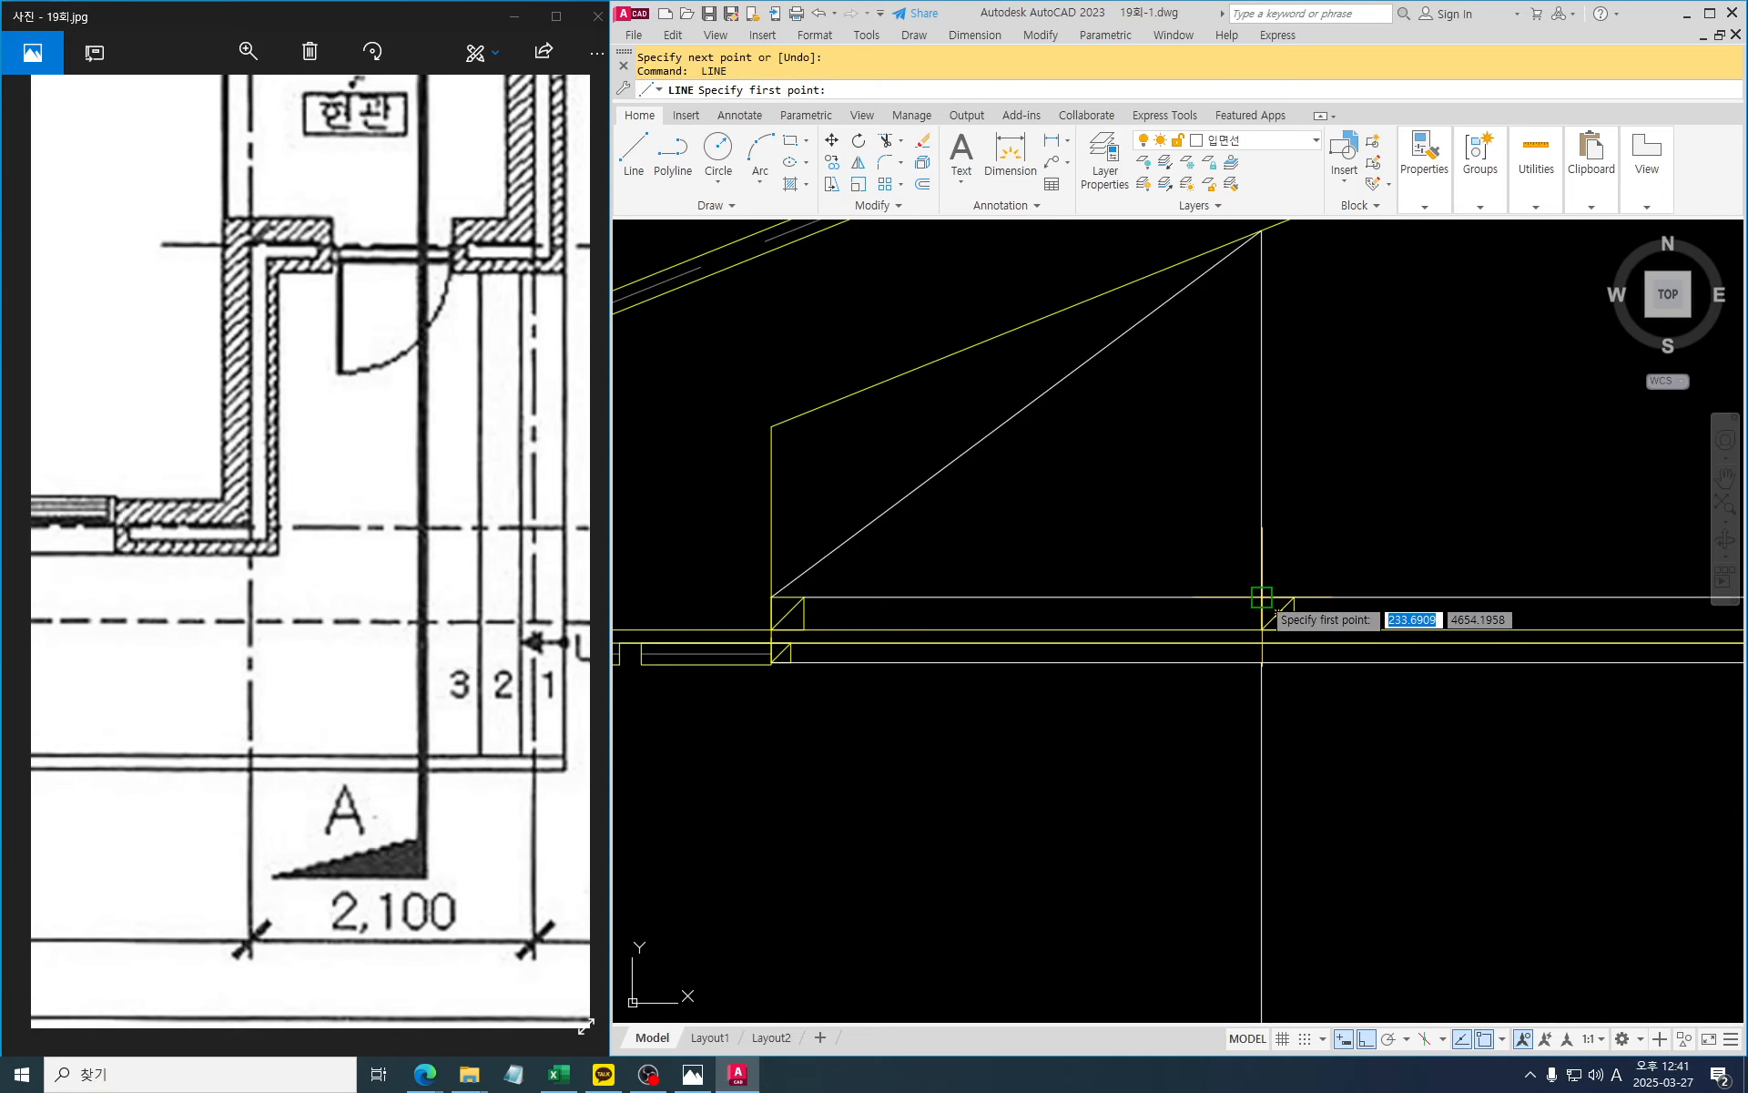
{"action": "left_click", "coordinate": [1261, 597]}
{"action": "key", "text": "Escape"}
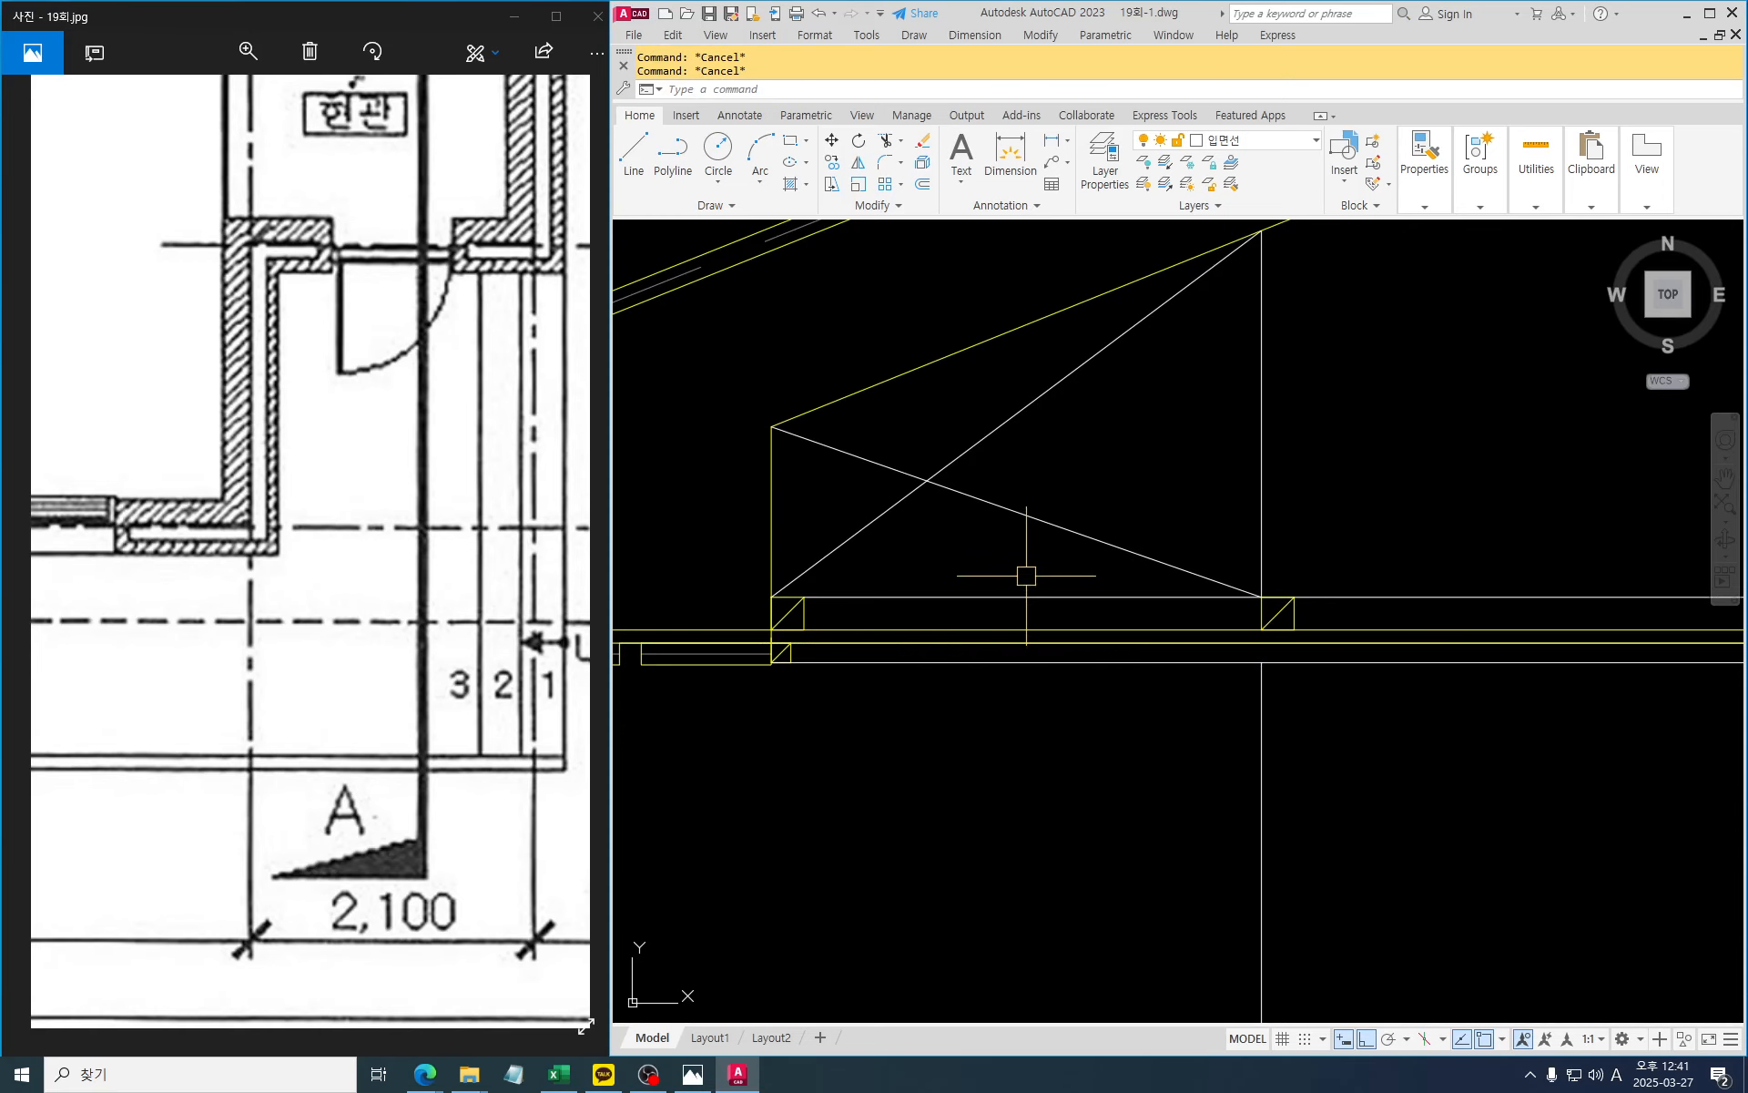
Match both eave cavity diagonals to the properties of the red dash-dot diagonal in the large opening behind the entrance wall
{"action": "scroll", "coordinate": [1028, 577], "scroll_direction": "down", "scroll_amount": 8}
{"action": "key", "text": "Escape"}
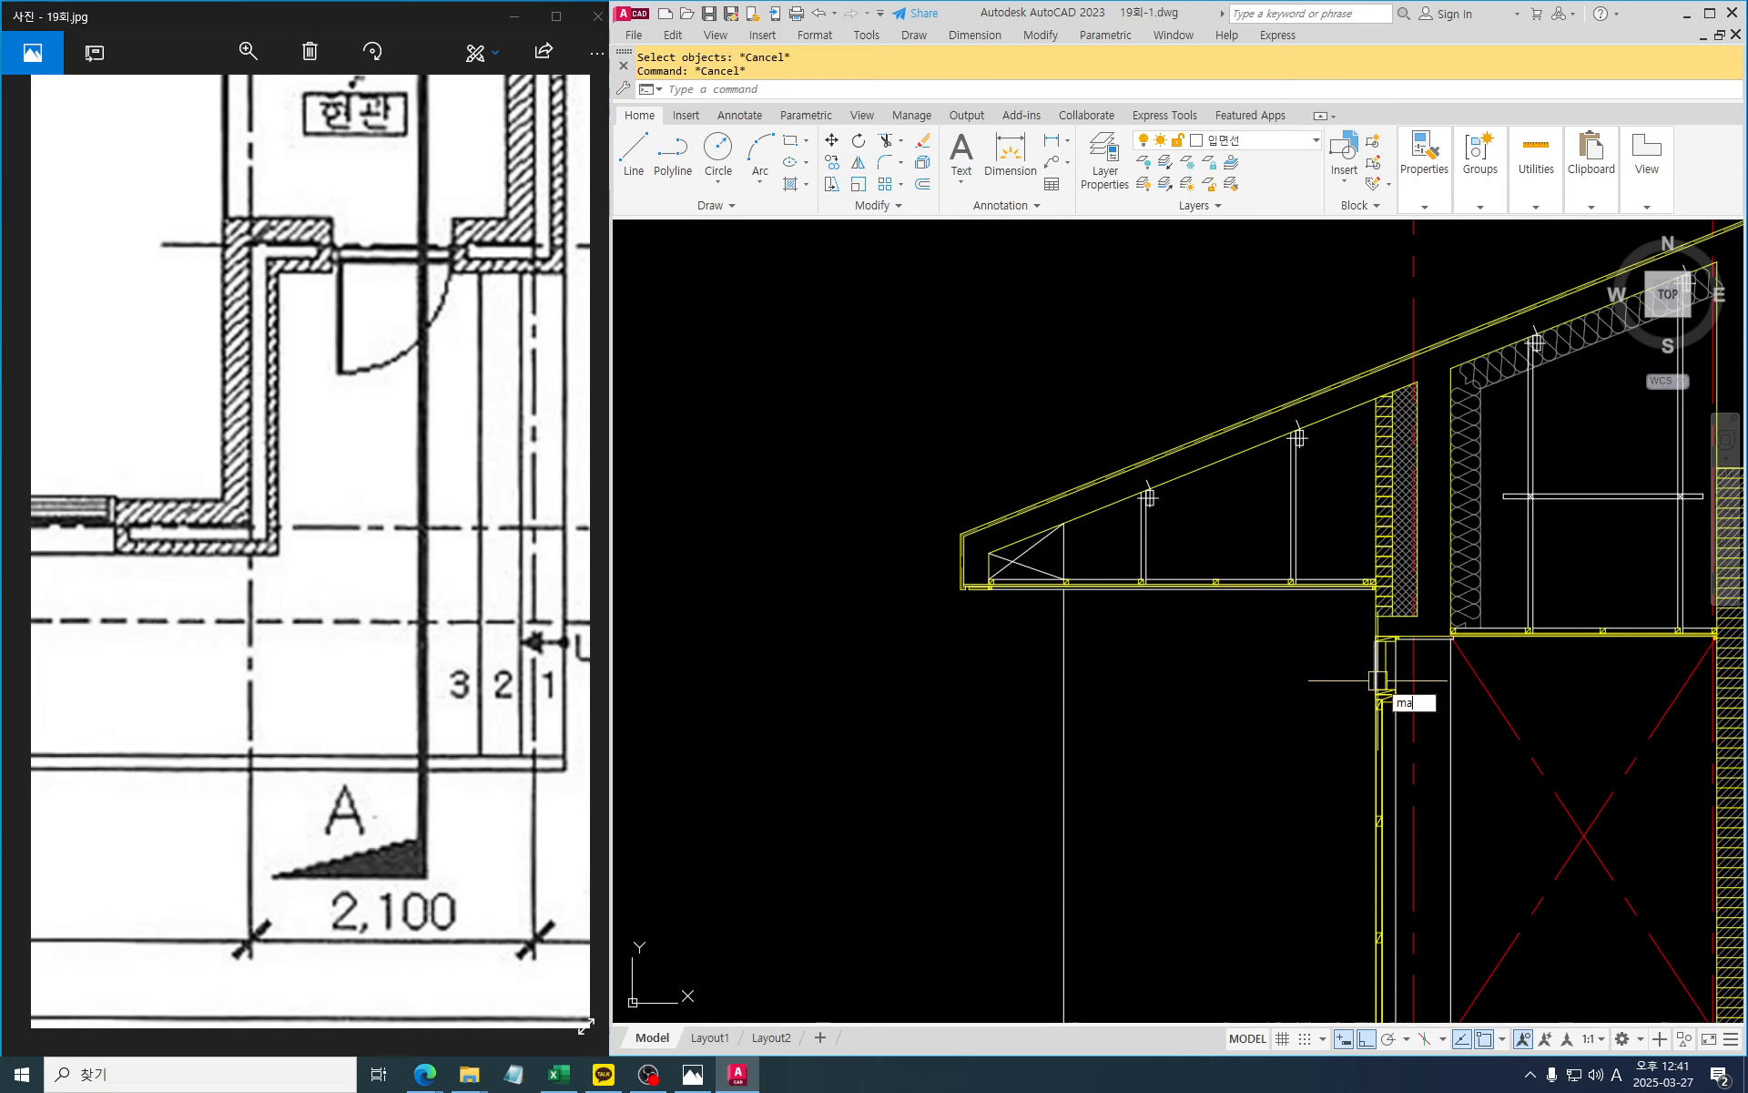
{"action": "type", "text": "ma"}
{"action": "key", "text": "Return"}
{"action": "left_click", "coordinate": [1505, 716]}
{"action": "scroll", "coordinate": [1007, 562], "scroll_direction": "up", "scroll_amount": 3}
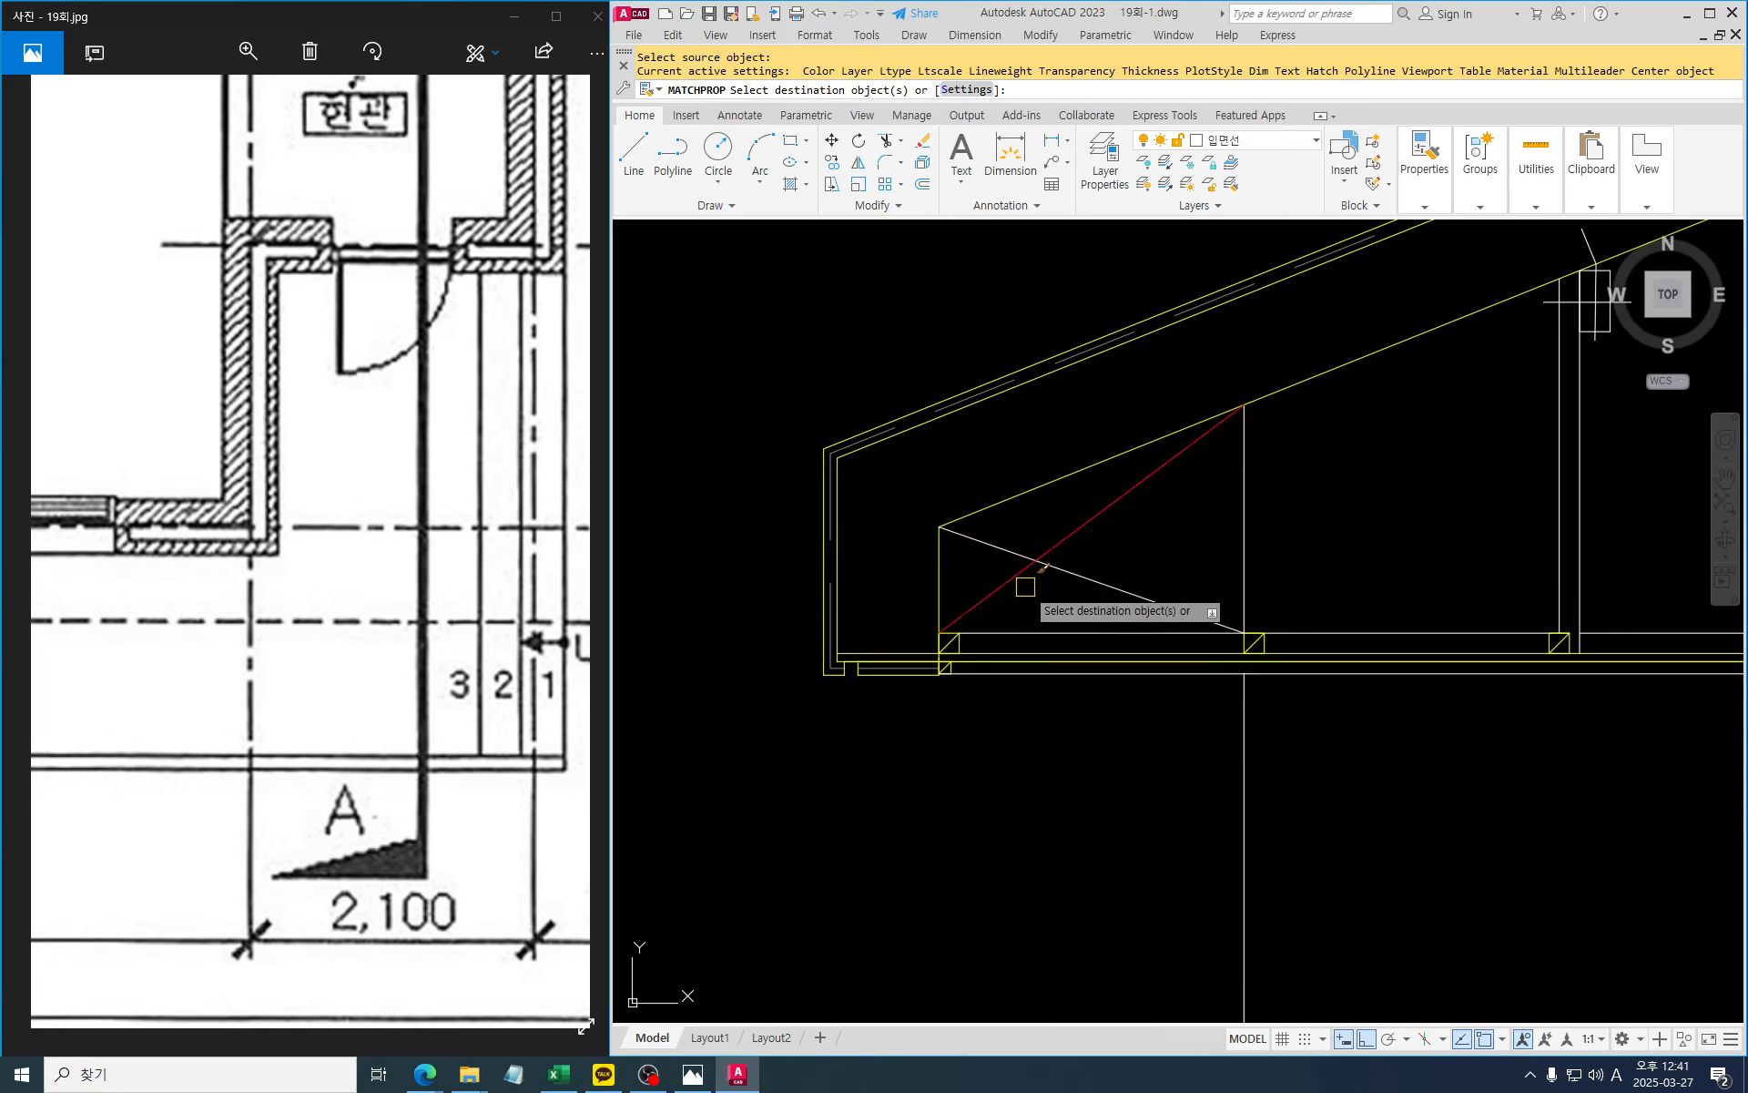
{"action": "left_click", "coordinate": [1042, 596]}
{"action": "left_click", "coordinate": [1001, 543]}
{"action": "scroll", "coordinate": [1201, 495], "scroll_direction": "down", "scroll_amount": 5}
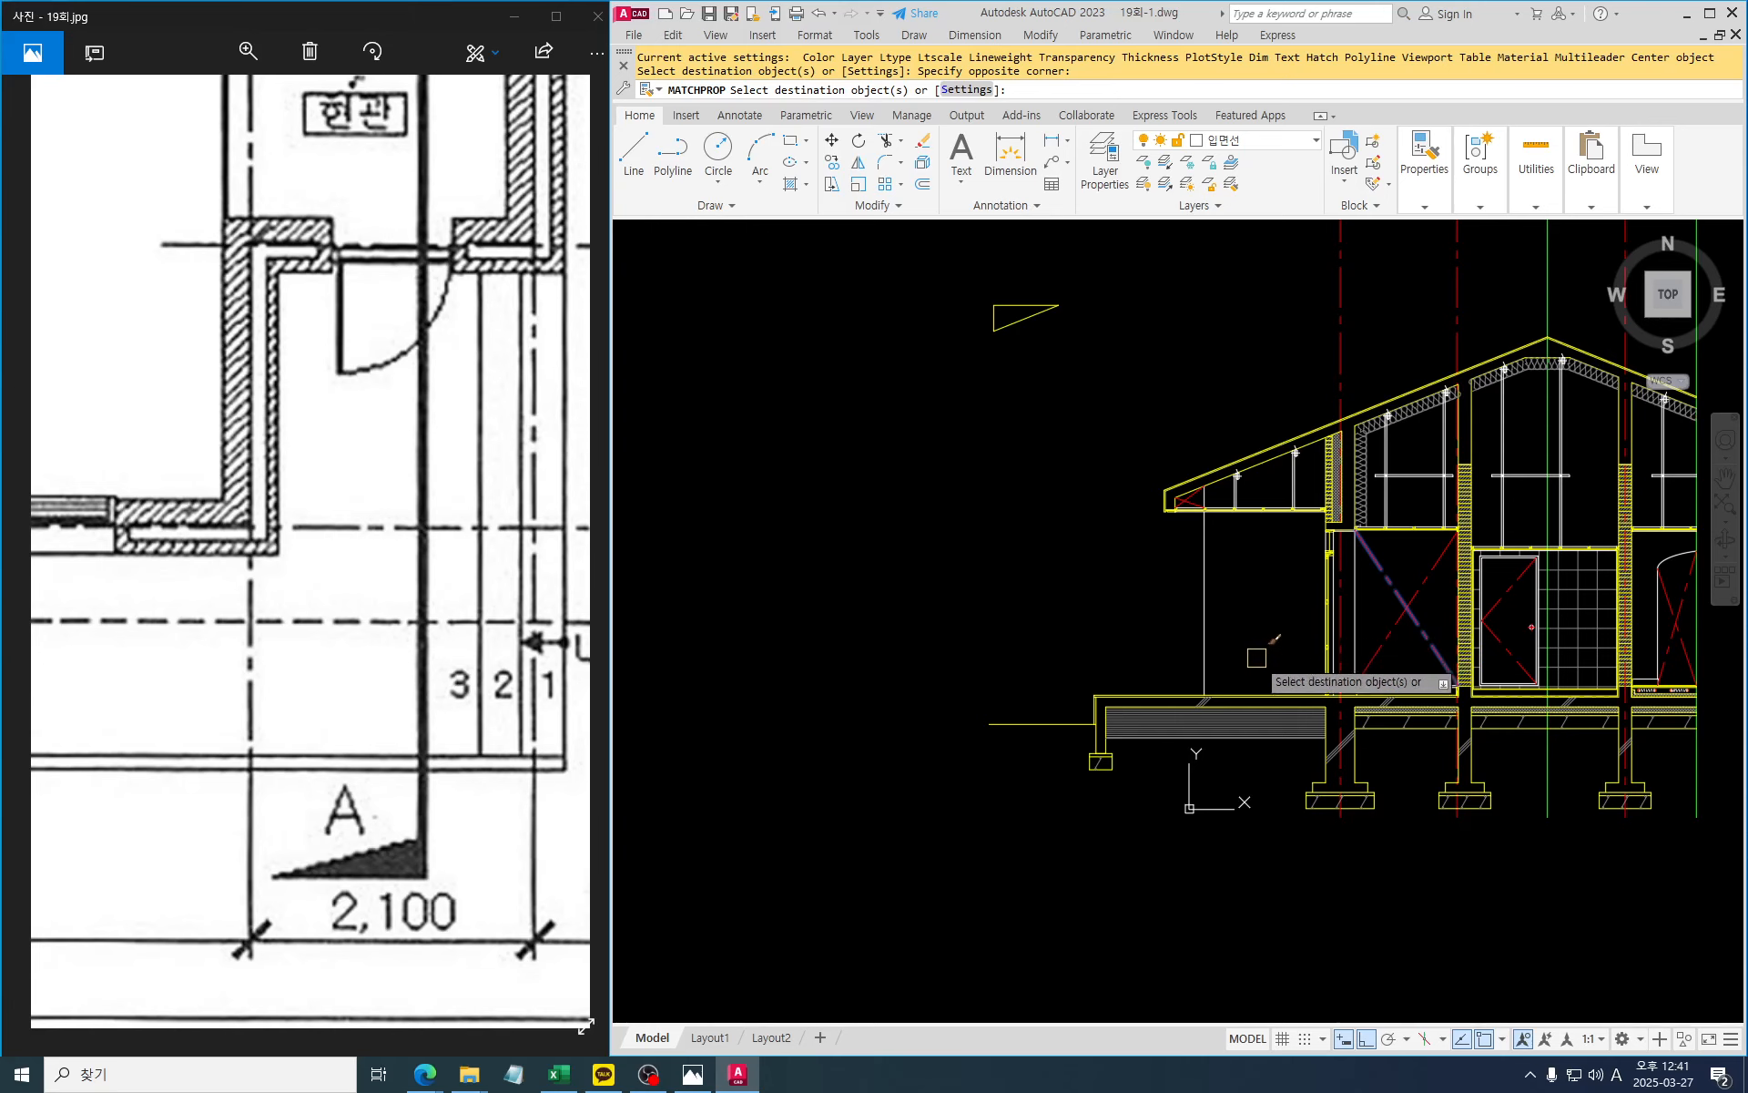
{"action": "scroll", "coordinate": [1270, 678], "scroll_direction": "up", "scroll_amount": 3}
{"action": "key", "text": "Escape"}
{"action": "key", "text": "Escape"}
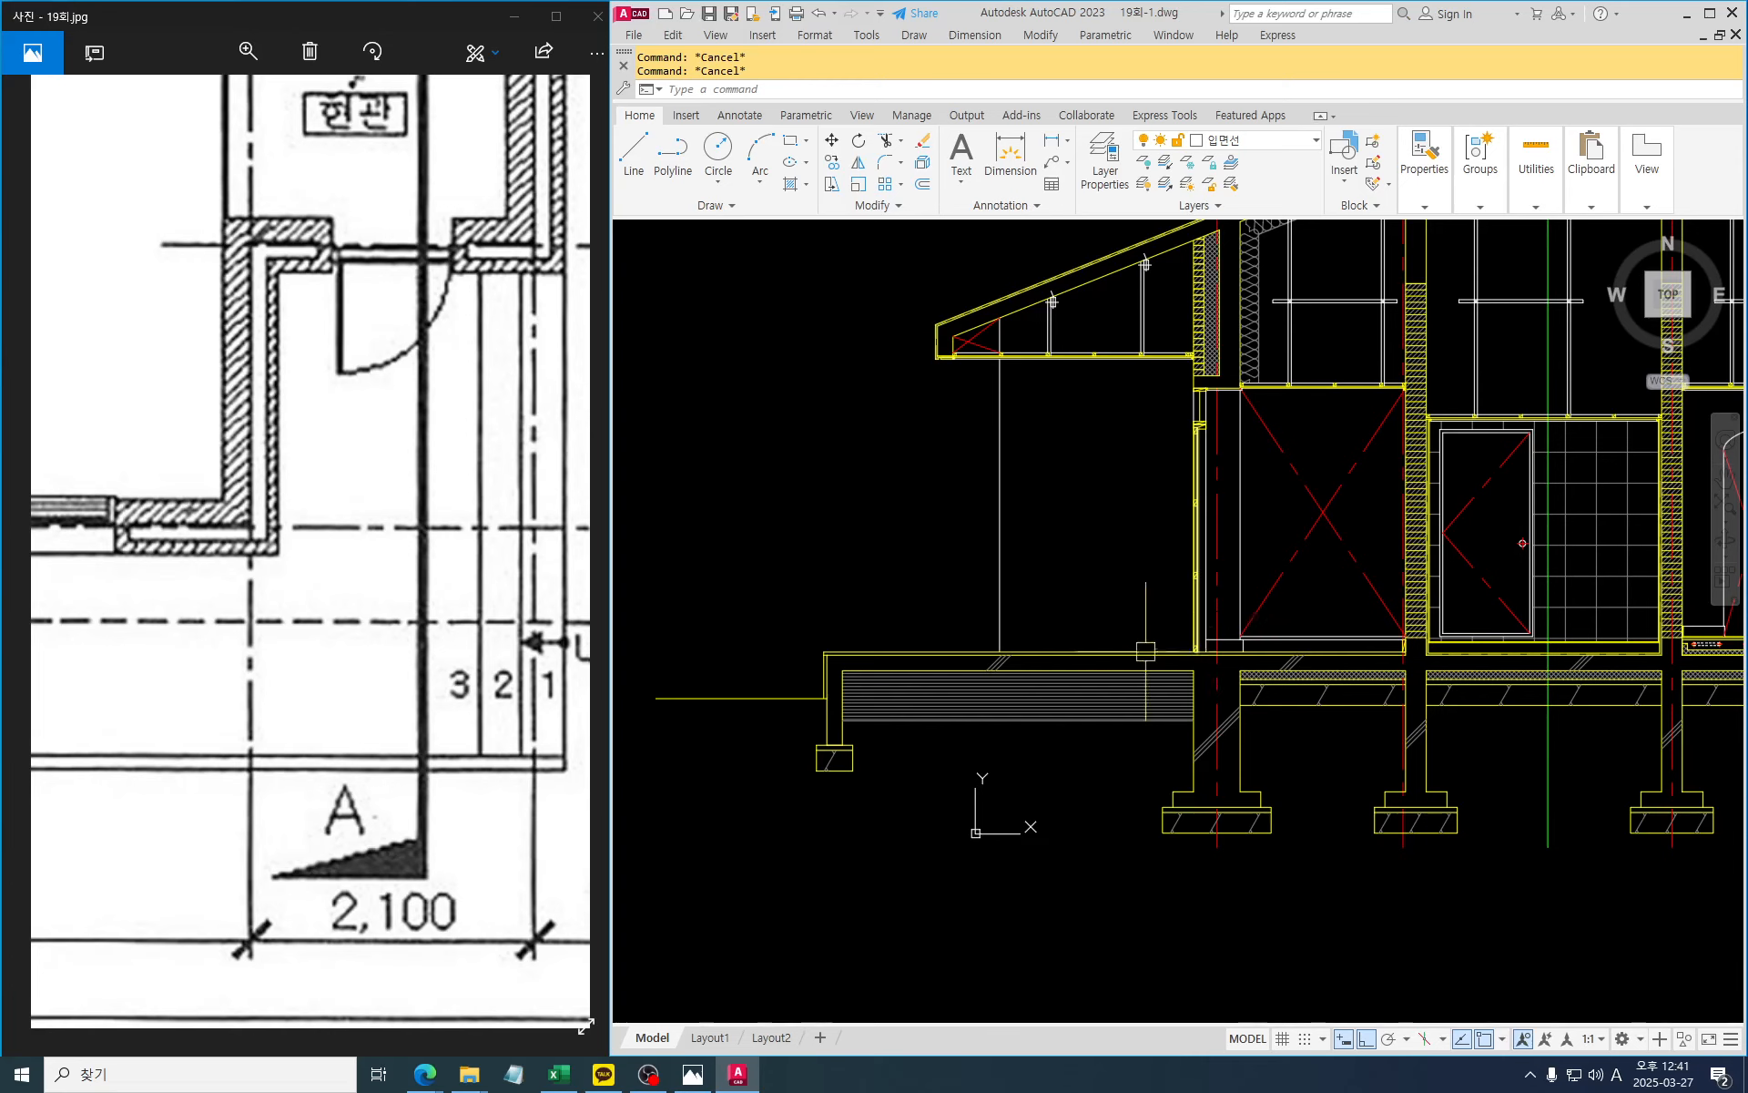
Draw a horizontal line from the interior room's finished floor level across to the vertical wall line under the eave
{"action": "type", "text": "l"}
{"action": "key", "text": "space"}
{"action": "mouse_move", "coordinate": [1500, 732]}
{"action": "middle_mouse_down"}
{"action": "mouse_move", "coordinate": [1302, 687]}
{"action": "mouse_move", "coordinate": [1384, 687]}
{"action": "middle_mouse_up"}
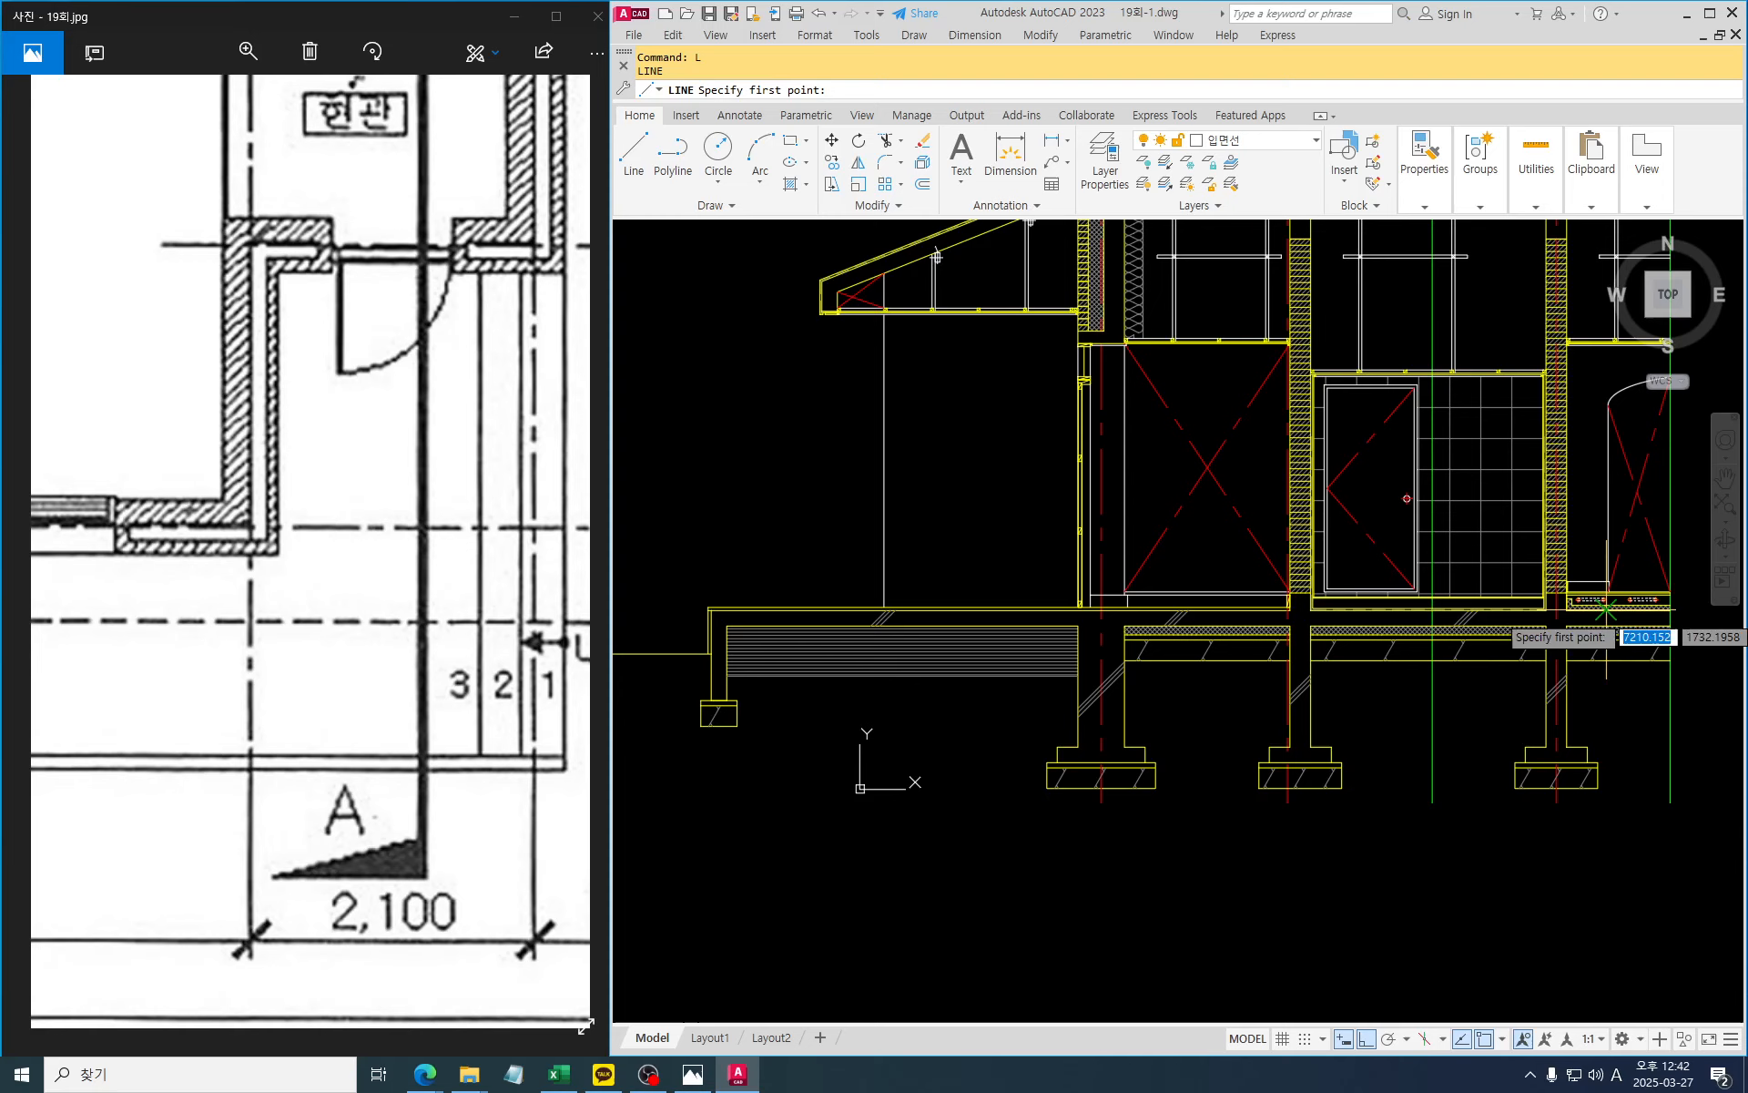
{"action": "scroll", "coordinate": [1603, 592], "scroll_direction": "up", "scroll_amount": 5}
{"action": "left_click", "coordinate": [1548, 578]}
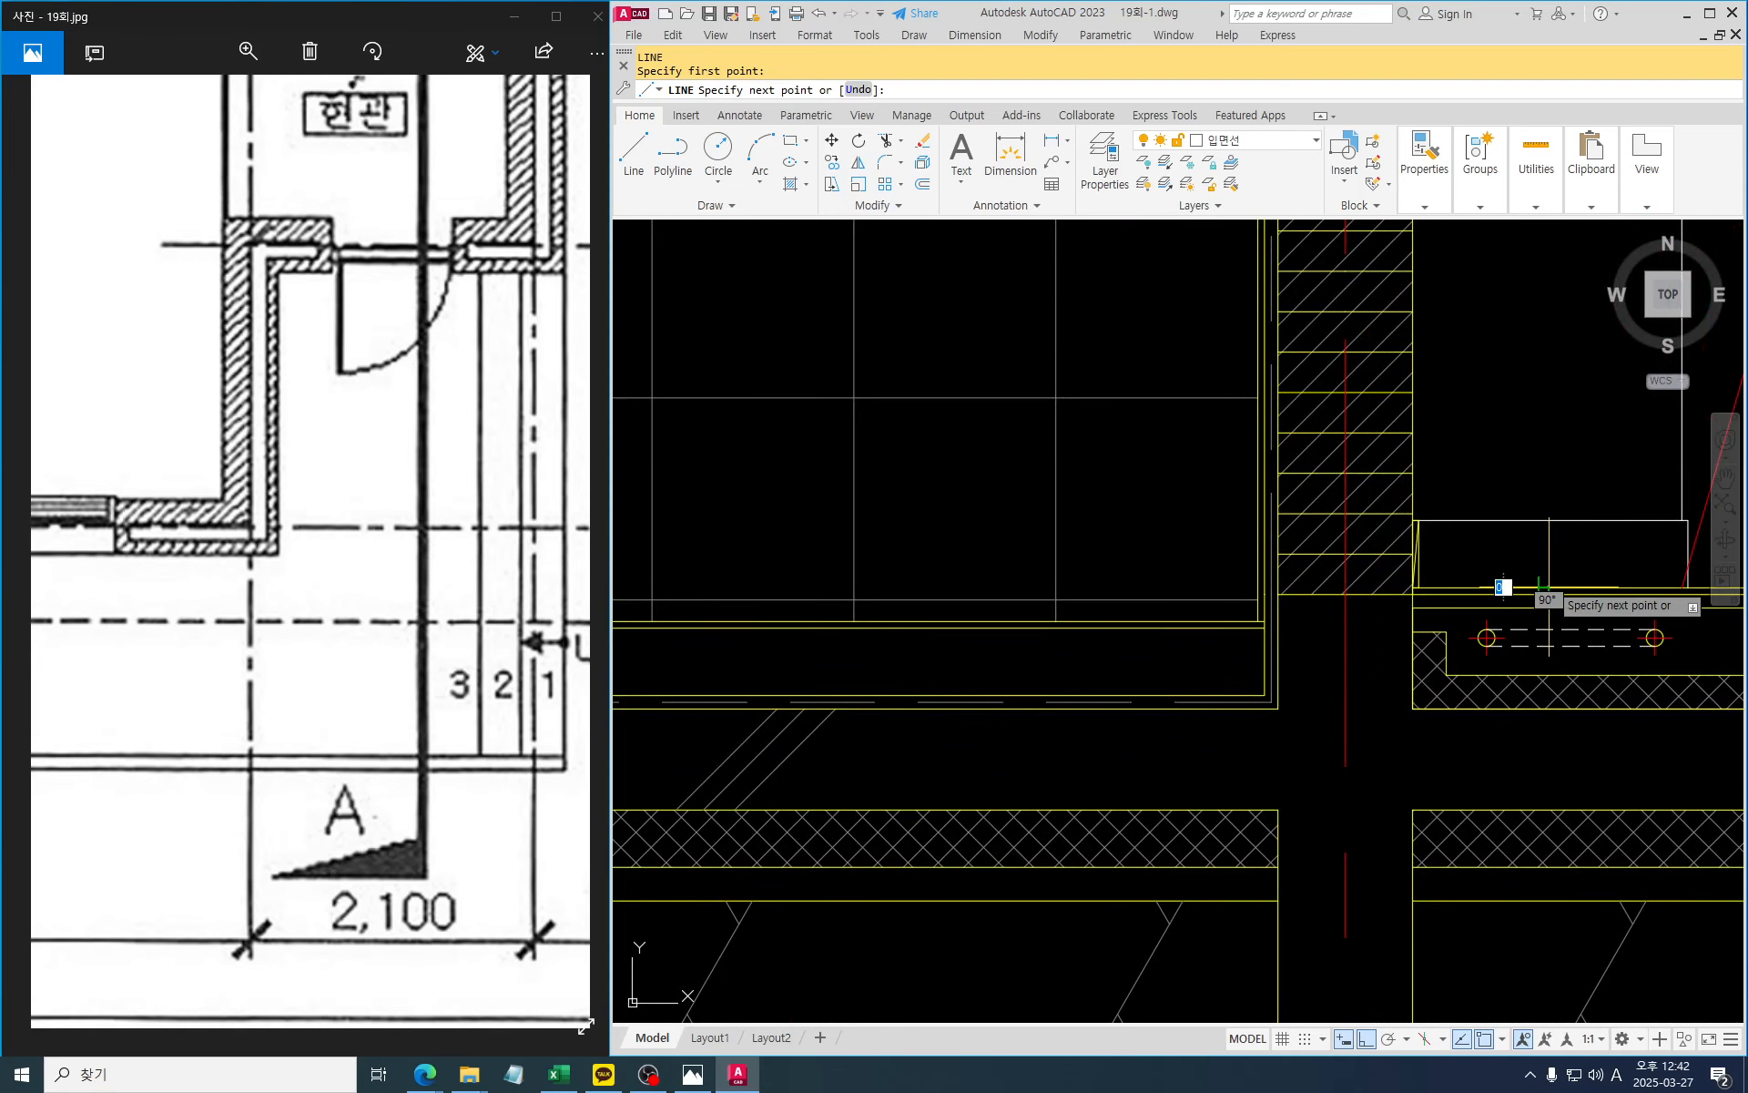
{"action": "scroll", "coordinate": [1596, 574], "scroll_direction": "down", "scroll_amount": 8}
{"action": "scroll", "coordinate": [960, 578], "scroll_direction": "up", "scroll_amount": 5}
{"action": "scroll", "coordinate": [942, 578], "scroll_direction": "up", "scroll_amount": 2}
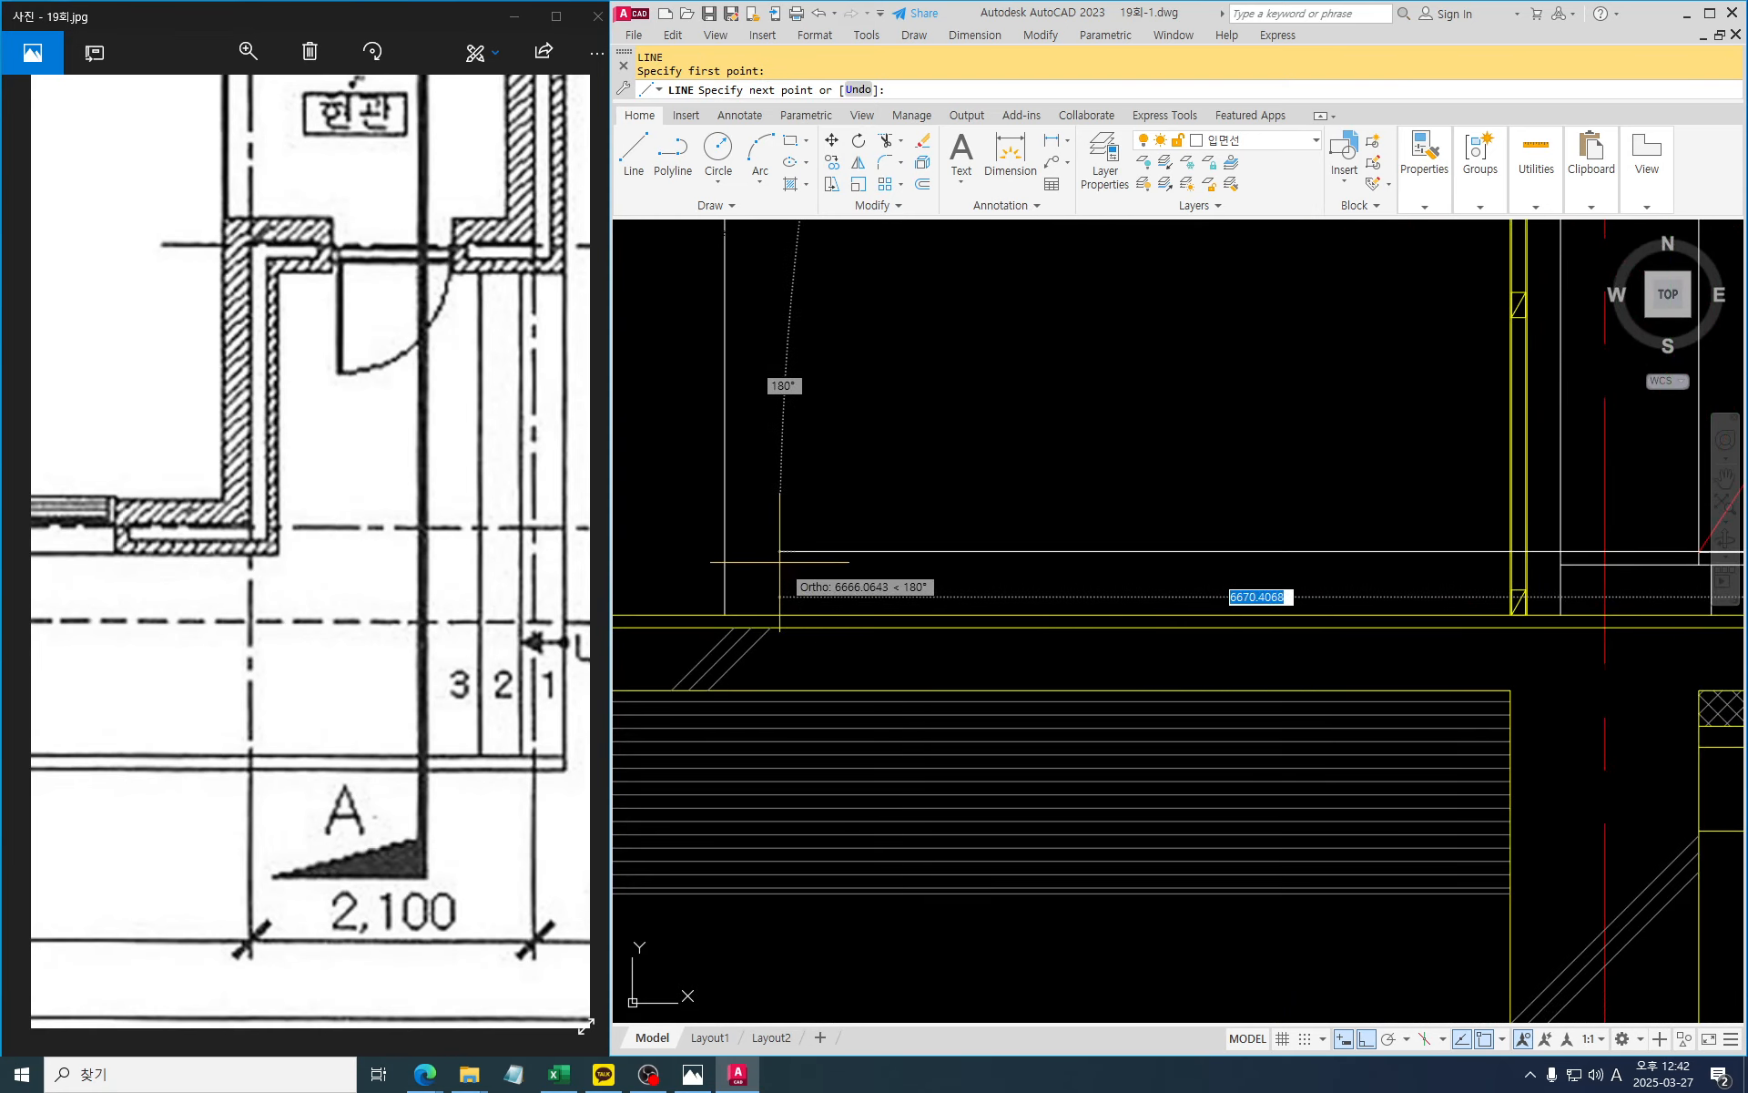
{"action": "left_click", "coordinate": [723, 551]}
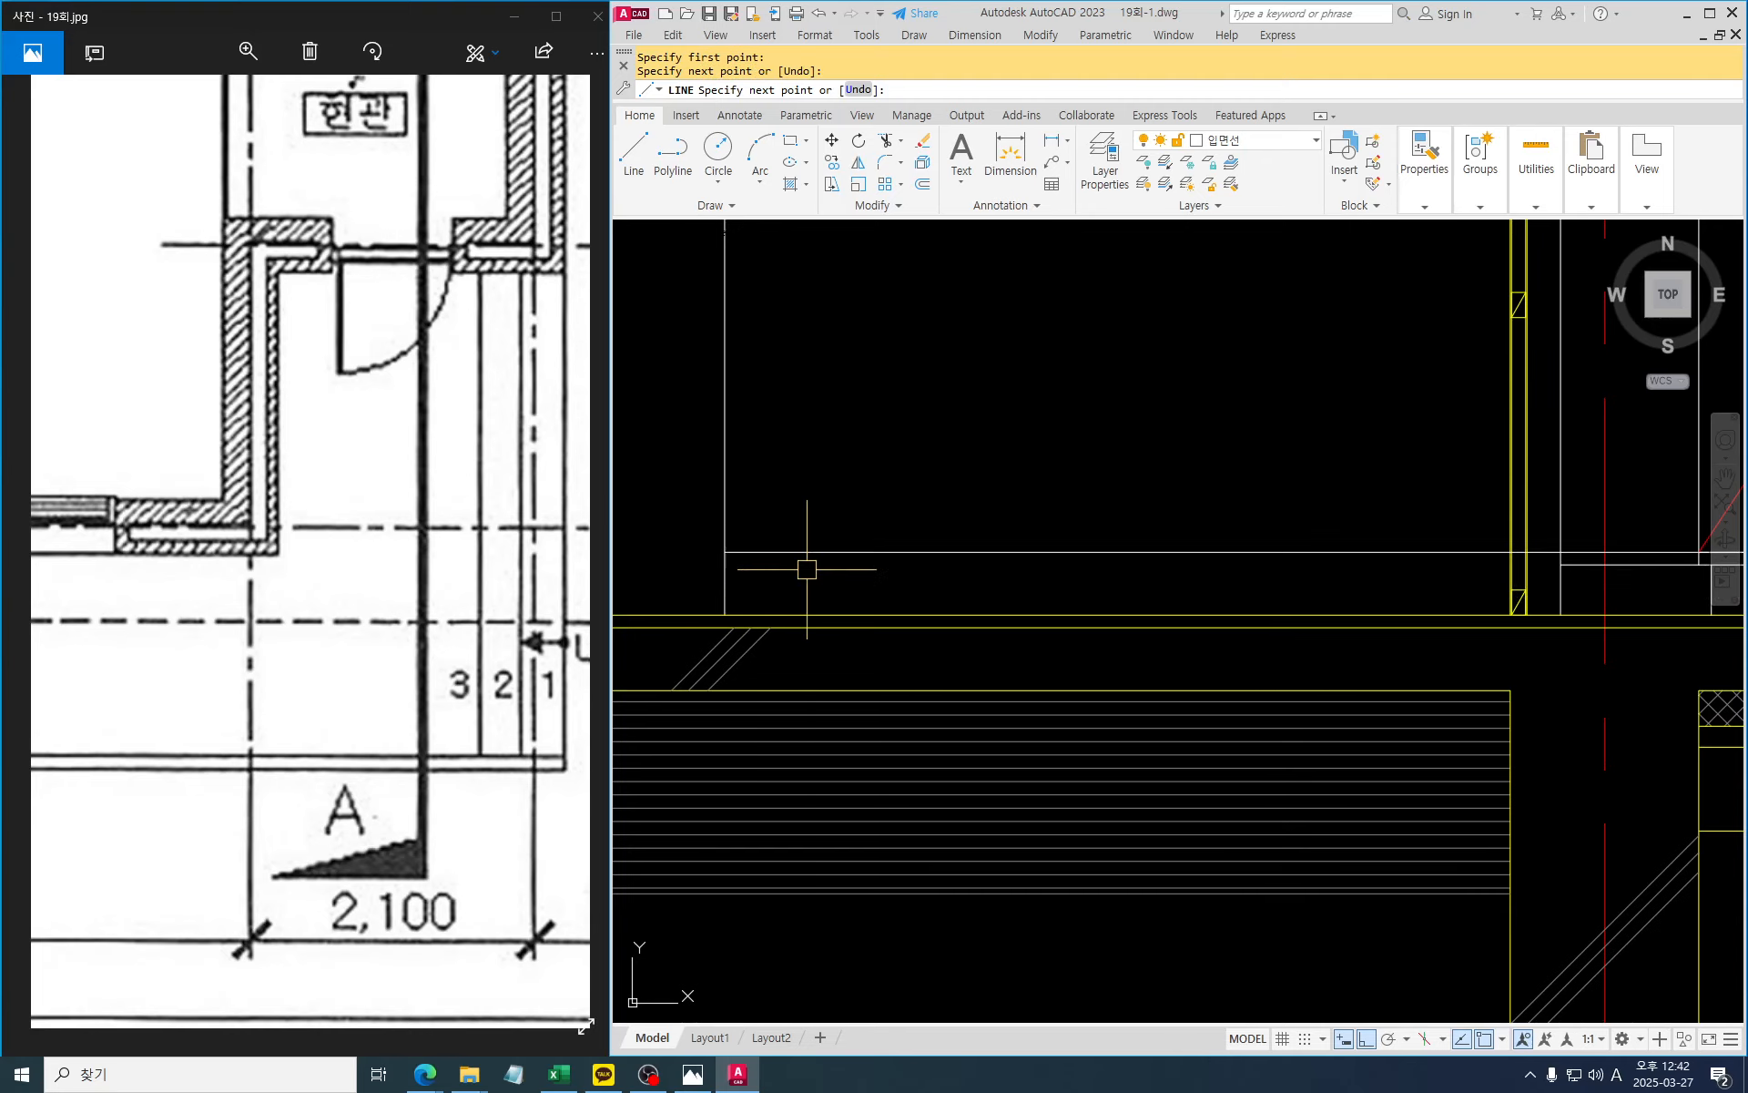
{"action": "key", "text": "Return"}
Trim the new horizontal line on the interior side, using the outer vertical line of the entrance frame as cutting edge
{"action": "type", "text": "tr"}
{"action": "key", "text": "space"}
{"action": "scroll", "coordinate": [1503, 599], "scroll_direction": "up", "scroll_amount": 5}
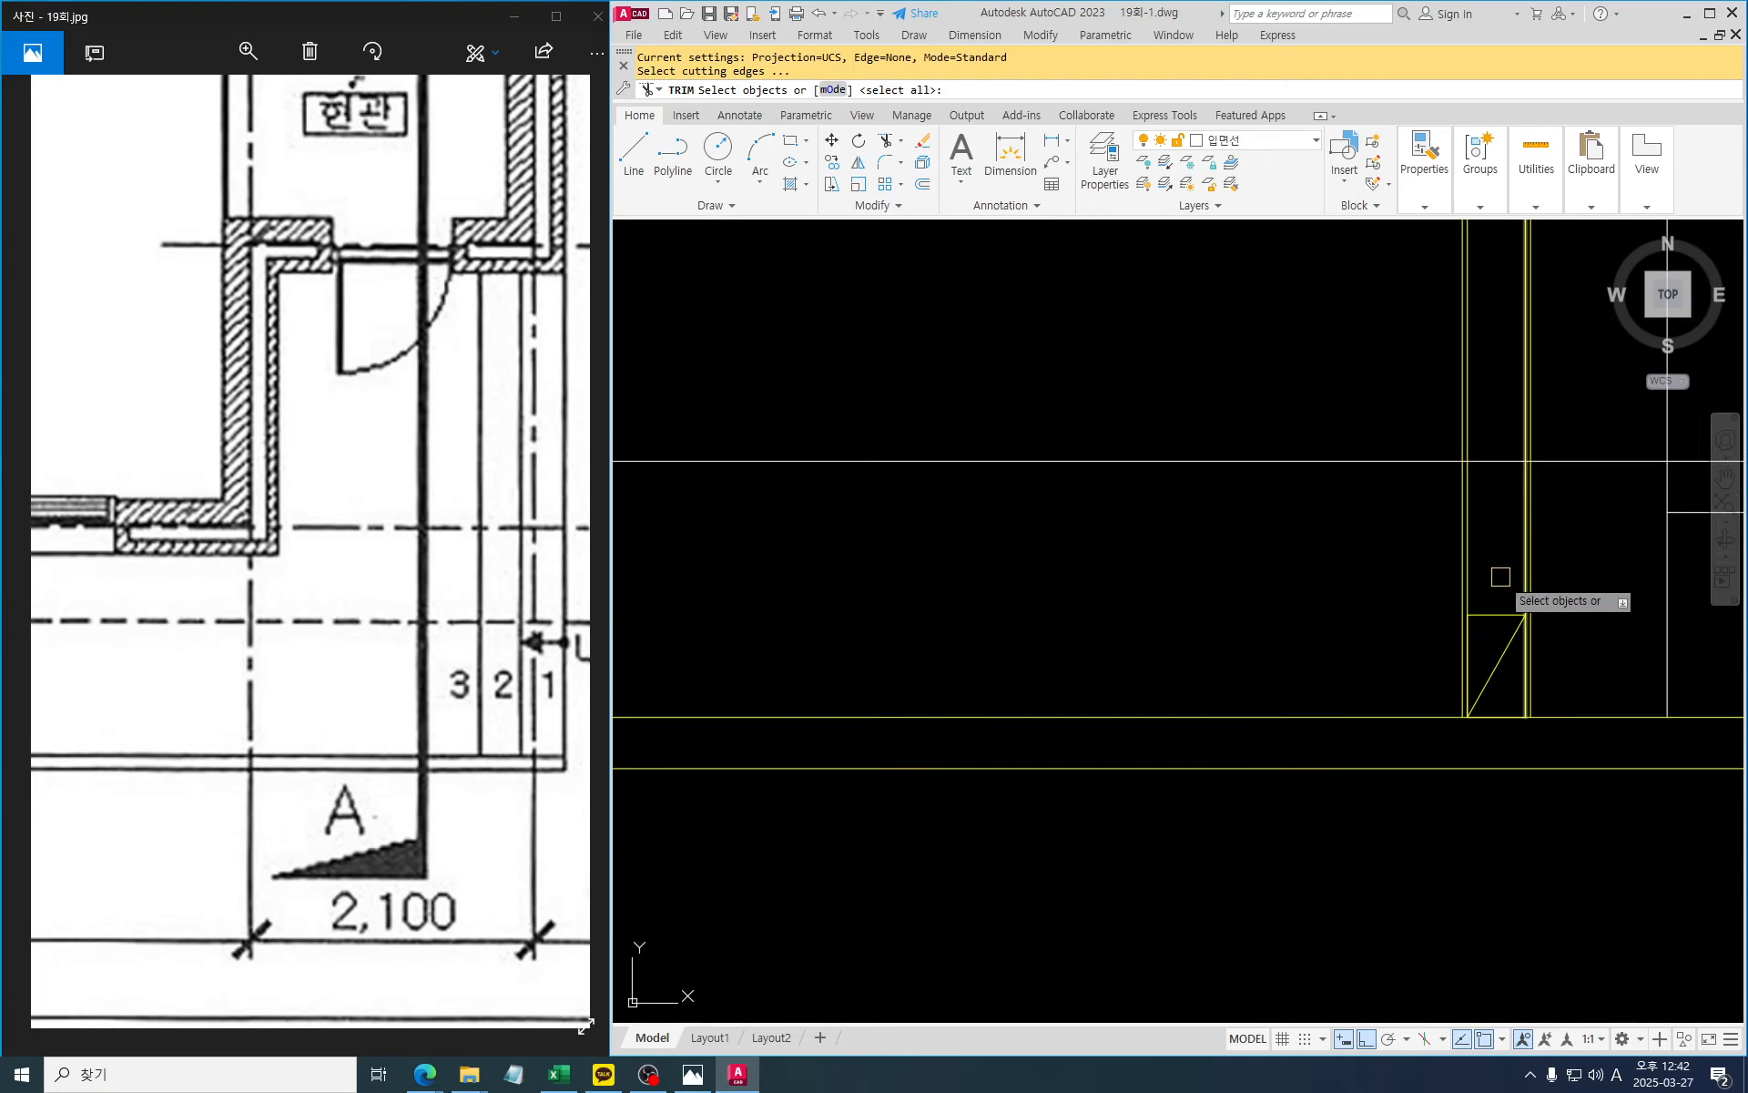
{"action": "left_click", "coordinate": [1464, 547]}
{"action": "key", "text": "space"}
{"action": "left_click", "coordinate": [1593, 507]}
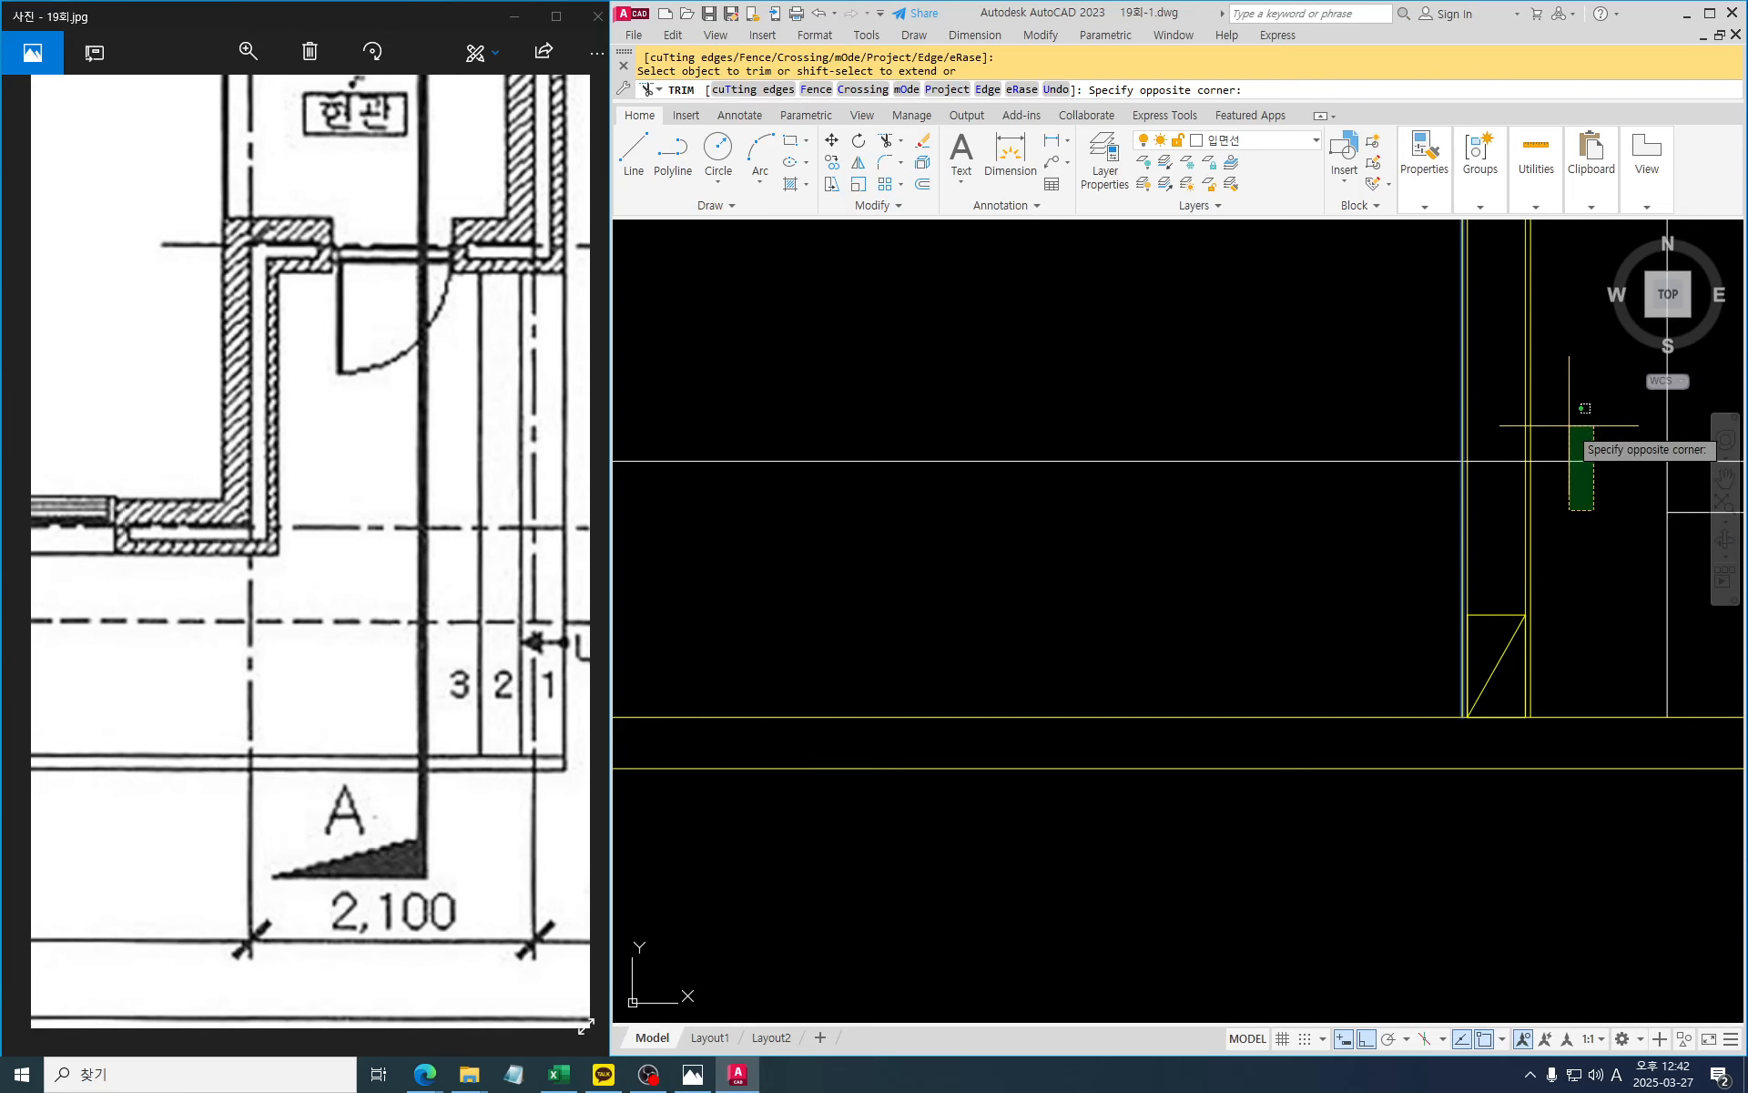
{"action": "left_click", "coordinate": [1569, 425]}
{"action": "scroll", "coordinate": [1171, 550], "scroll_direction": "down", "scroll_amount": 5}
{"action": "middle_click_drag", "start_coordinate": [1165, 561], "coordinate": [1172, 748]}
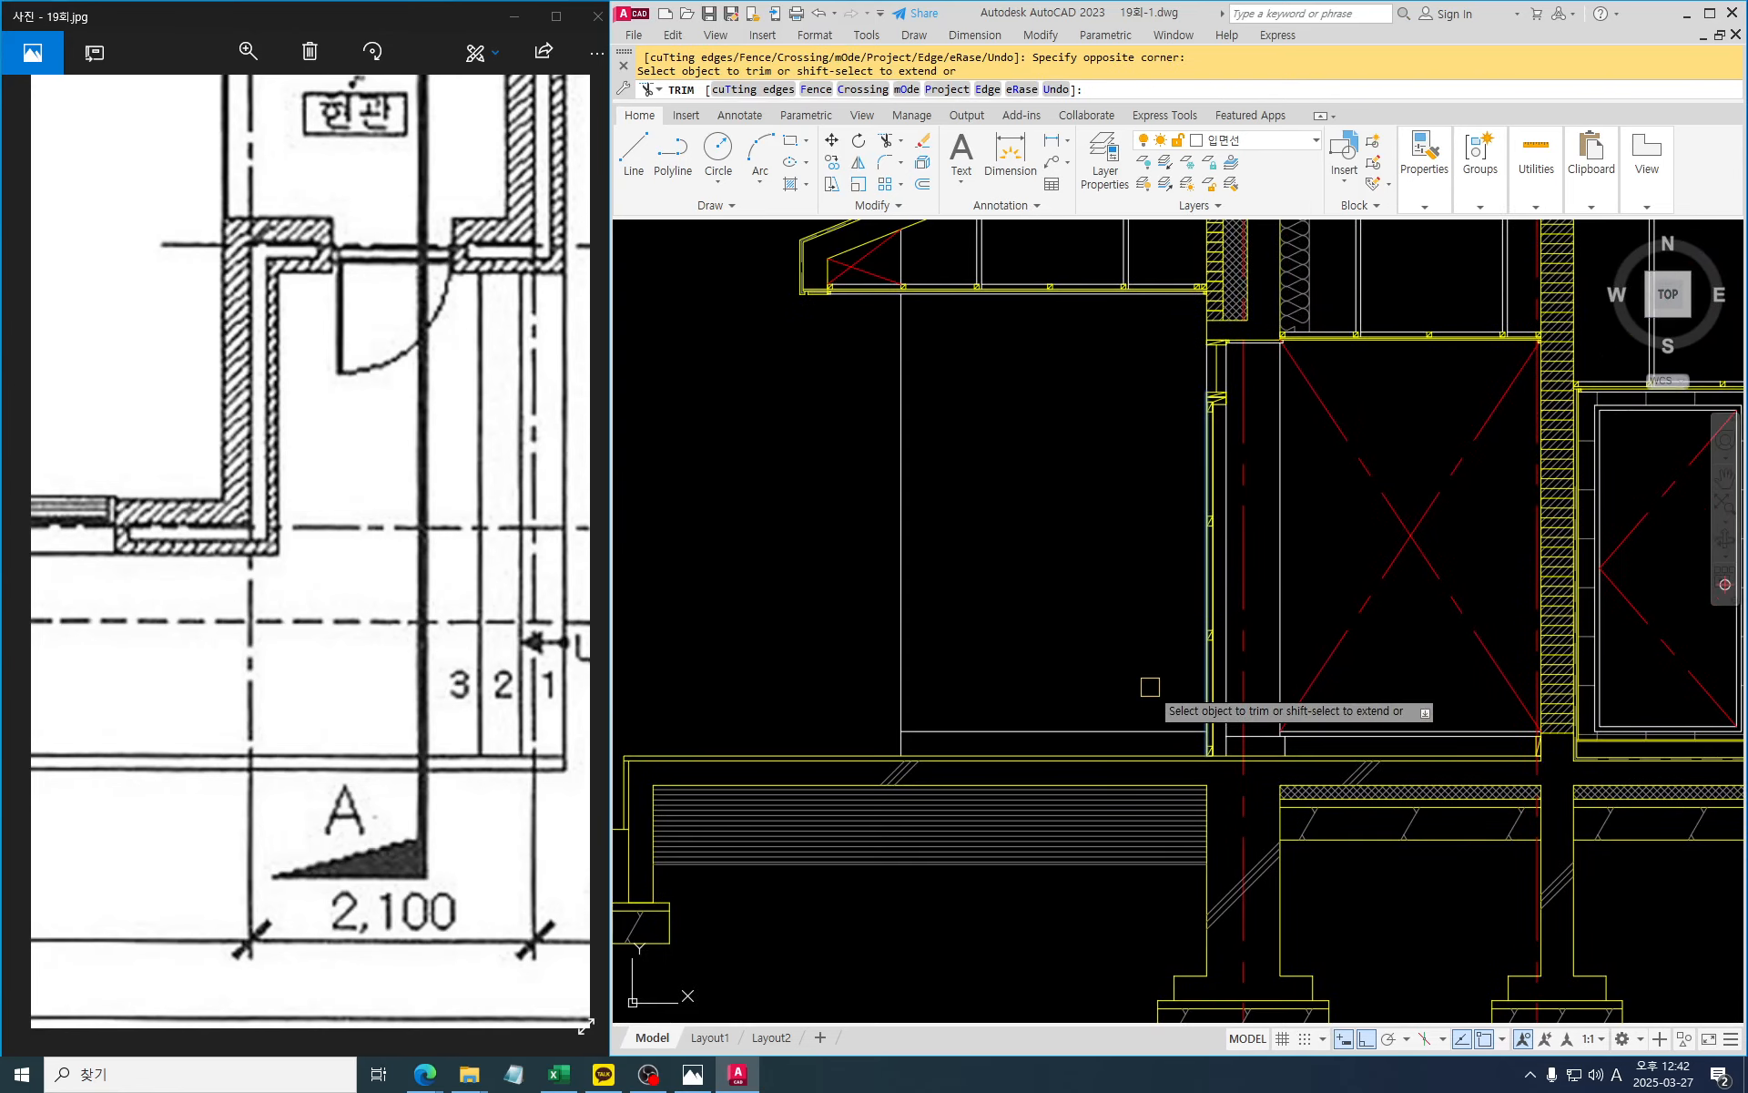
{"action": "key", "text": "Escape"}
Hatch the wall area under the eave above the new horizontal line with the AR-BRSTD brick pattern at scale 1
{"action": "left_click", "coordinate": [1120, 730]}
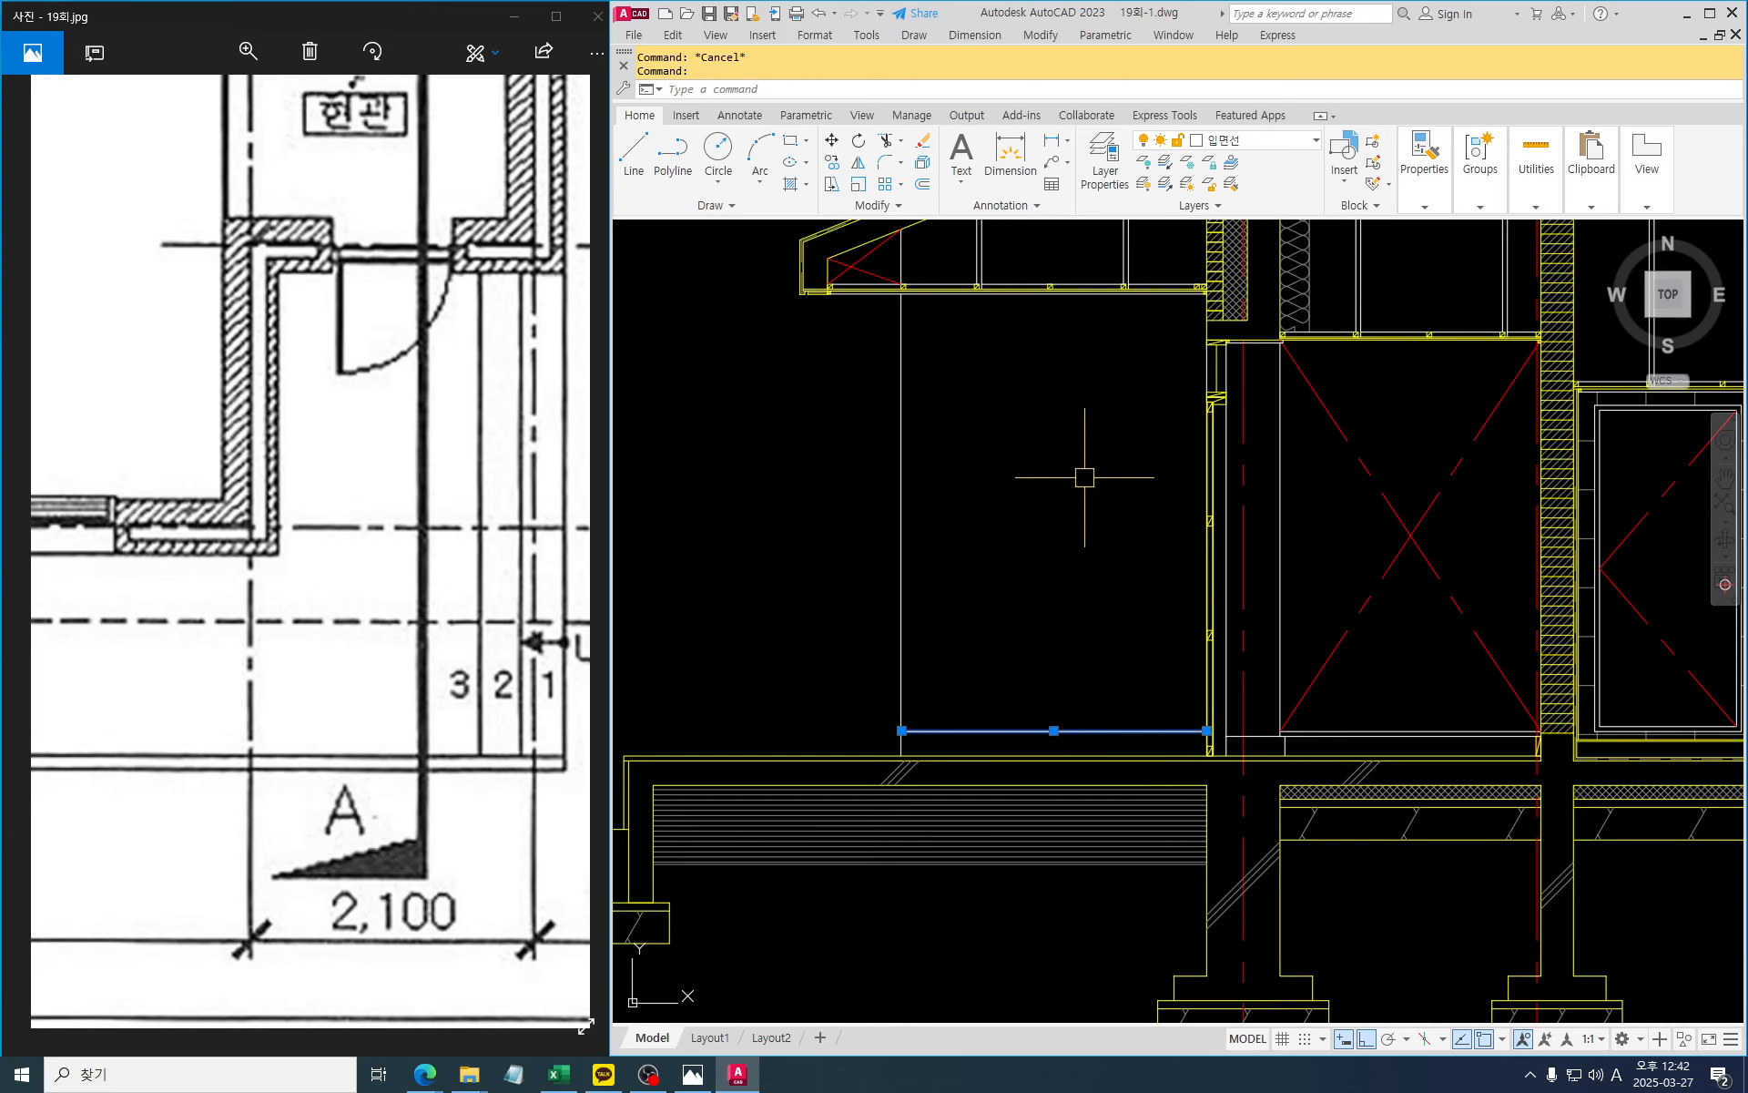
{"action": "key", "text": "Escape"}
{"action": "type", "text": "h"}
{"action": "key", "text": "space"}
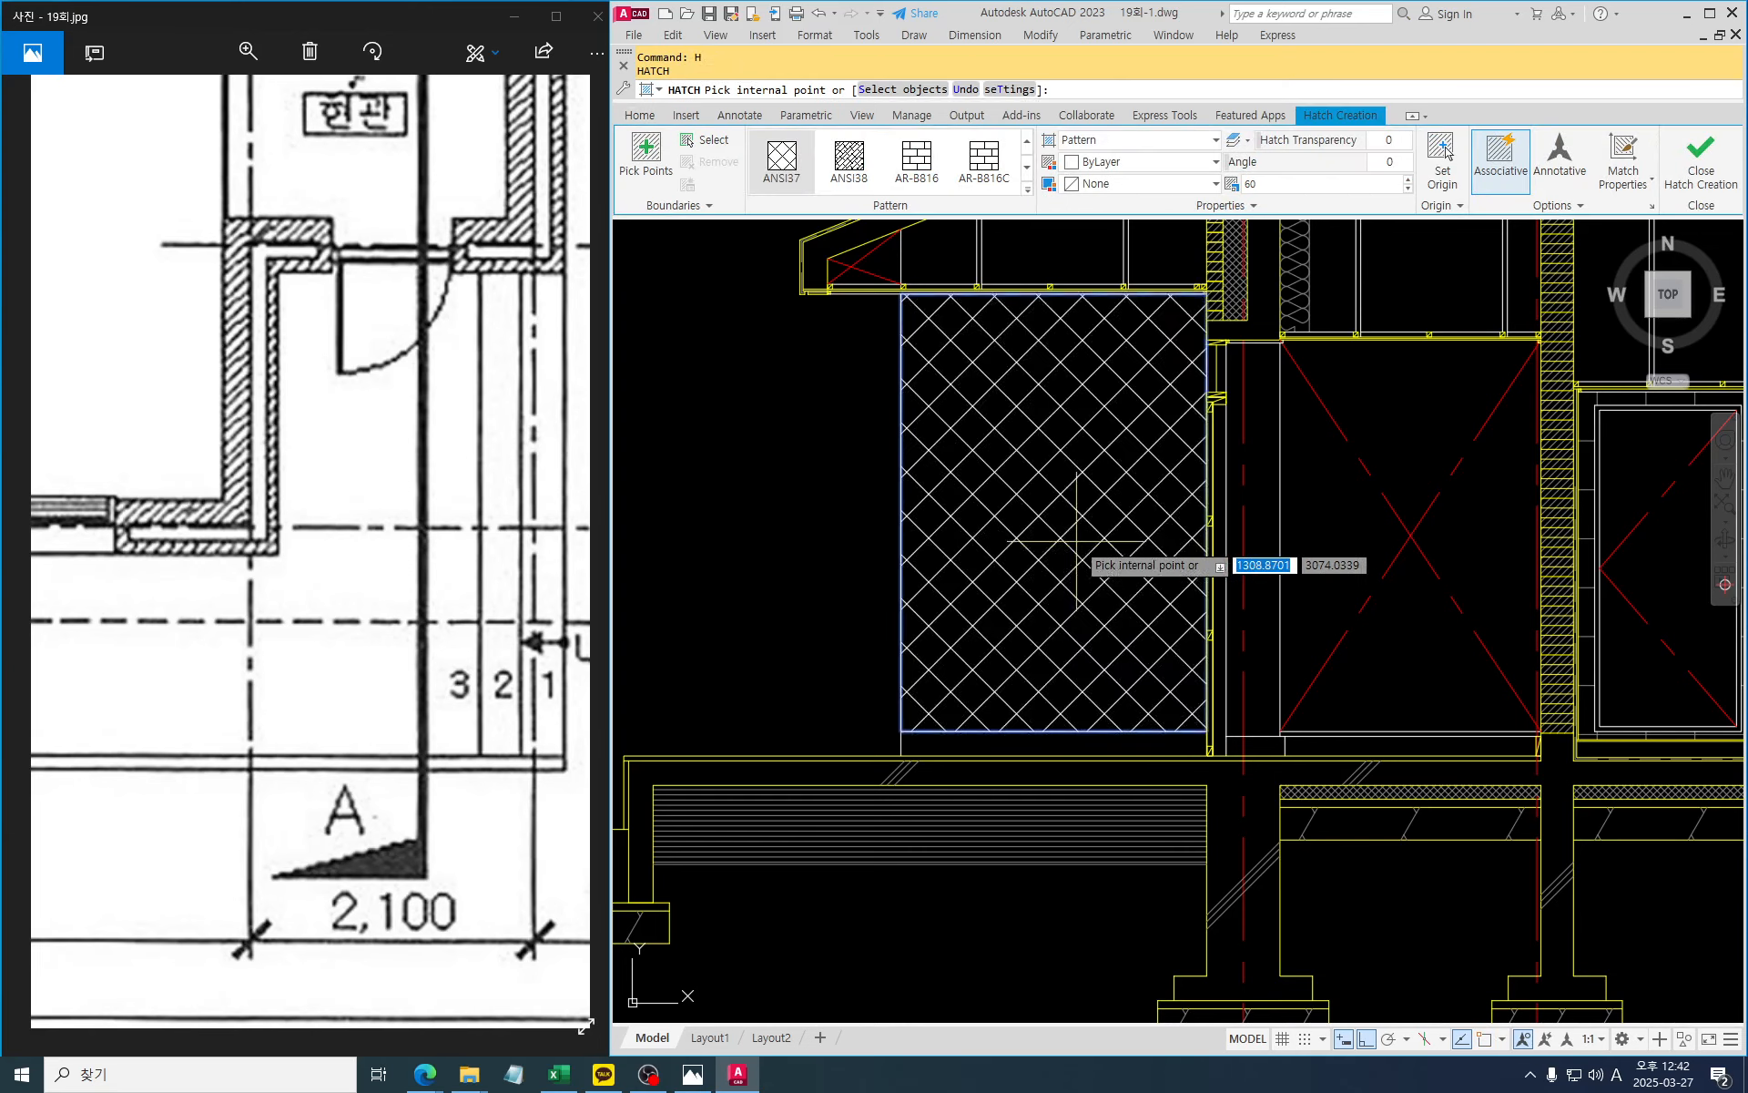
{"action": "left_click", "coordinate": [1086, 561]}
{"action": "left_click", "coordinate": [1028, 190]}
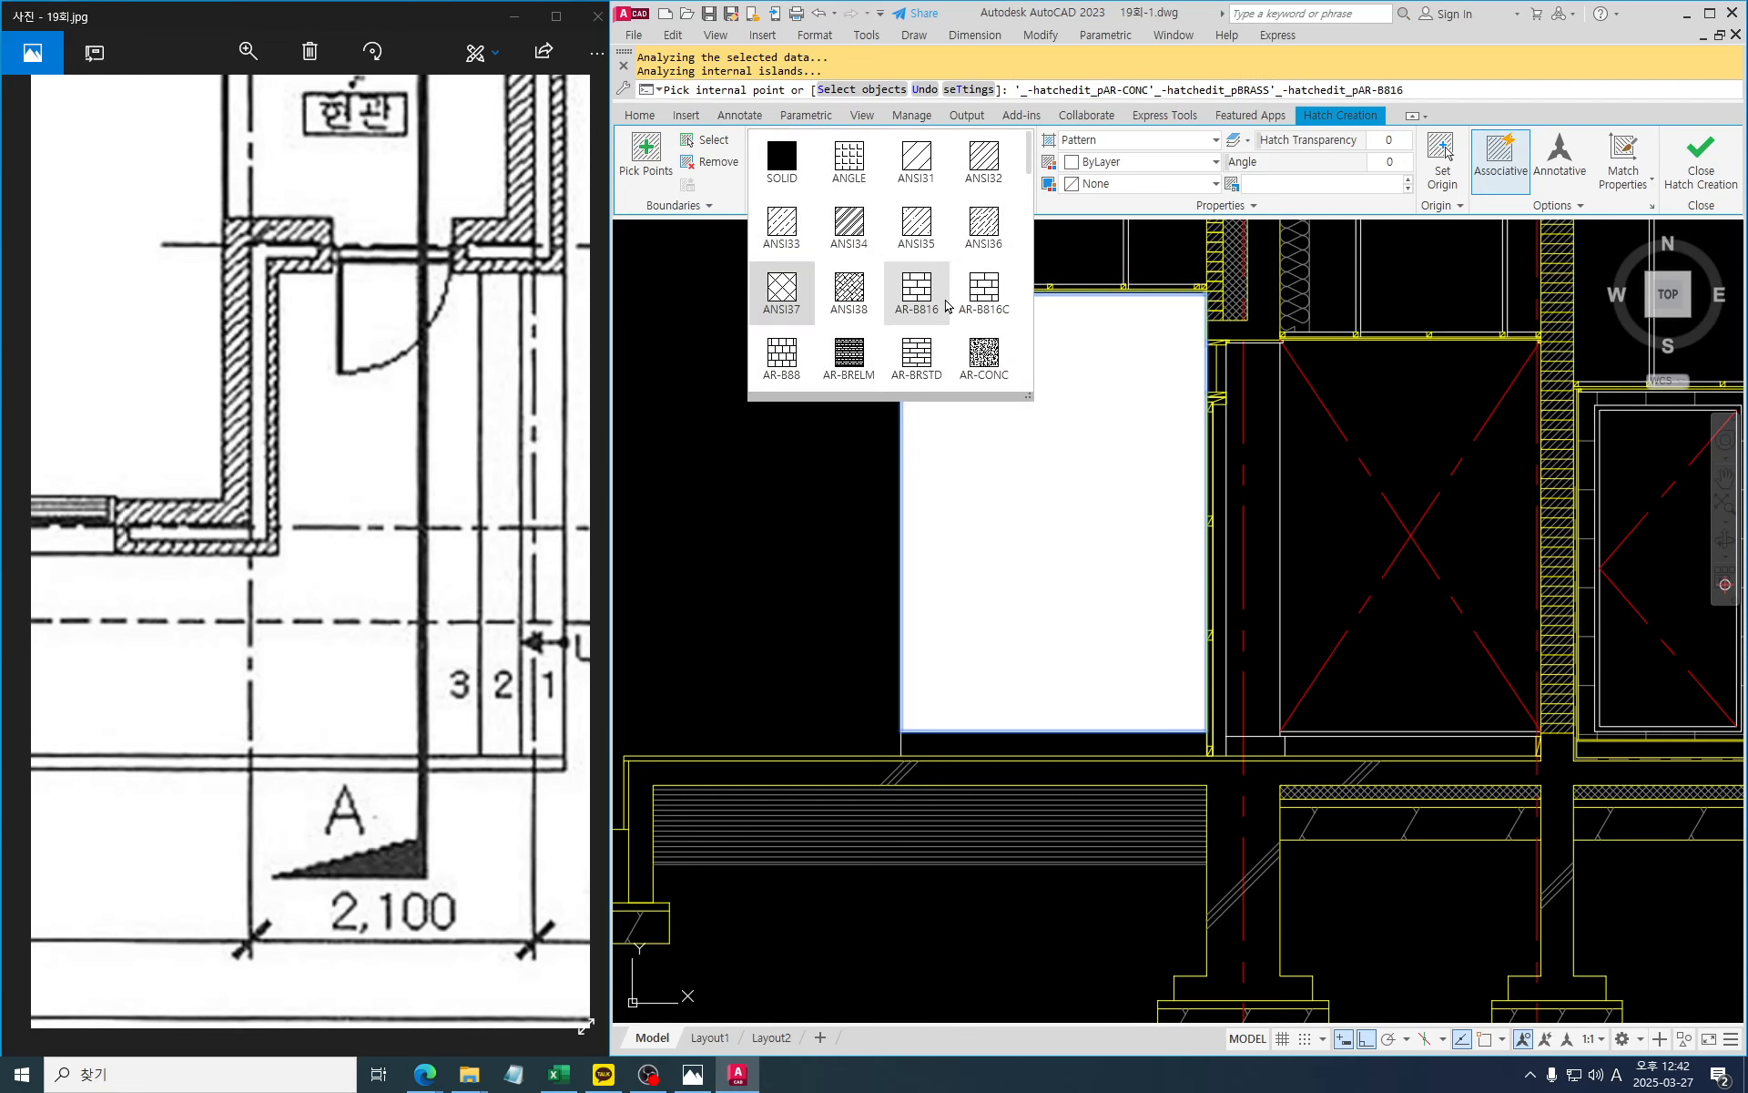
{"action": "left_click", "coordinate": [916, 353]}
{"action": "left_click", "coordinate": [1265, 185]}
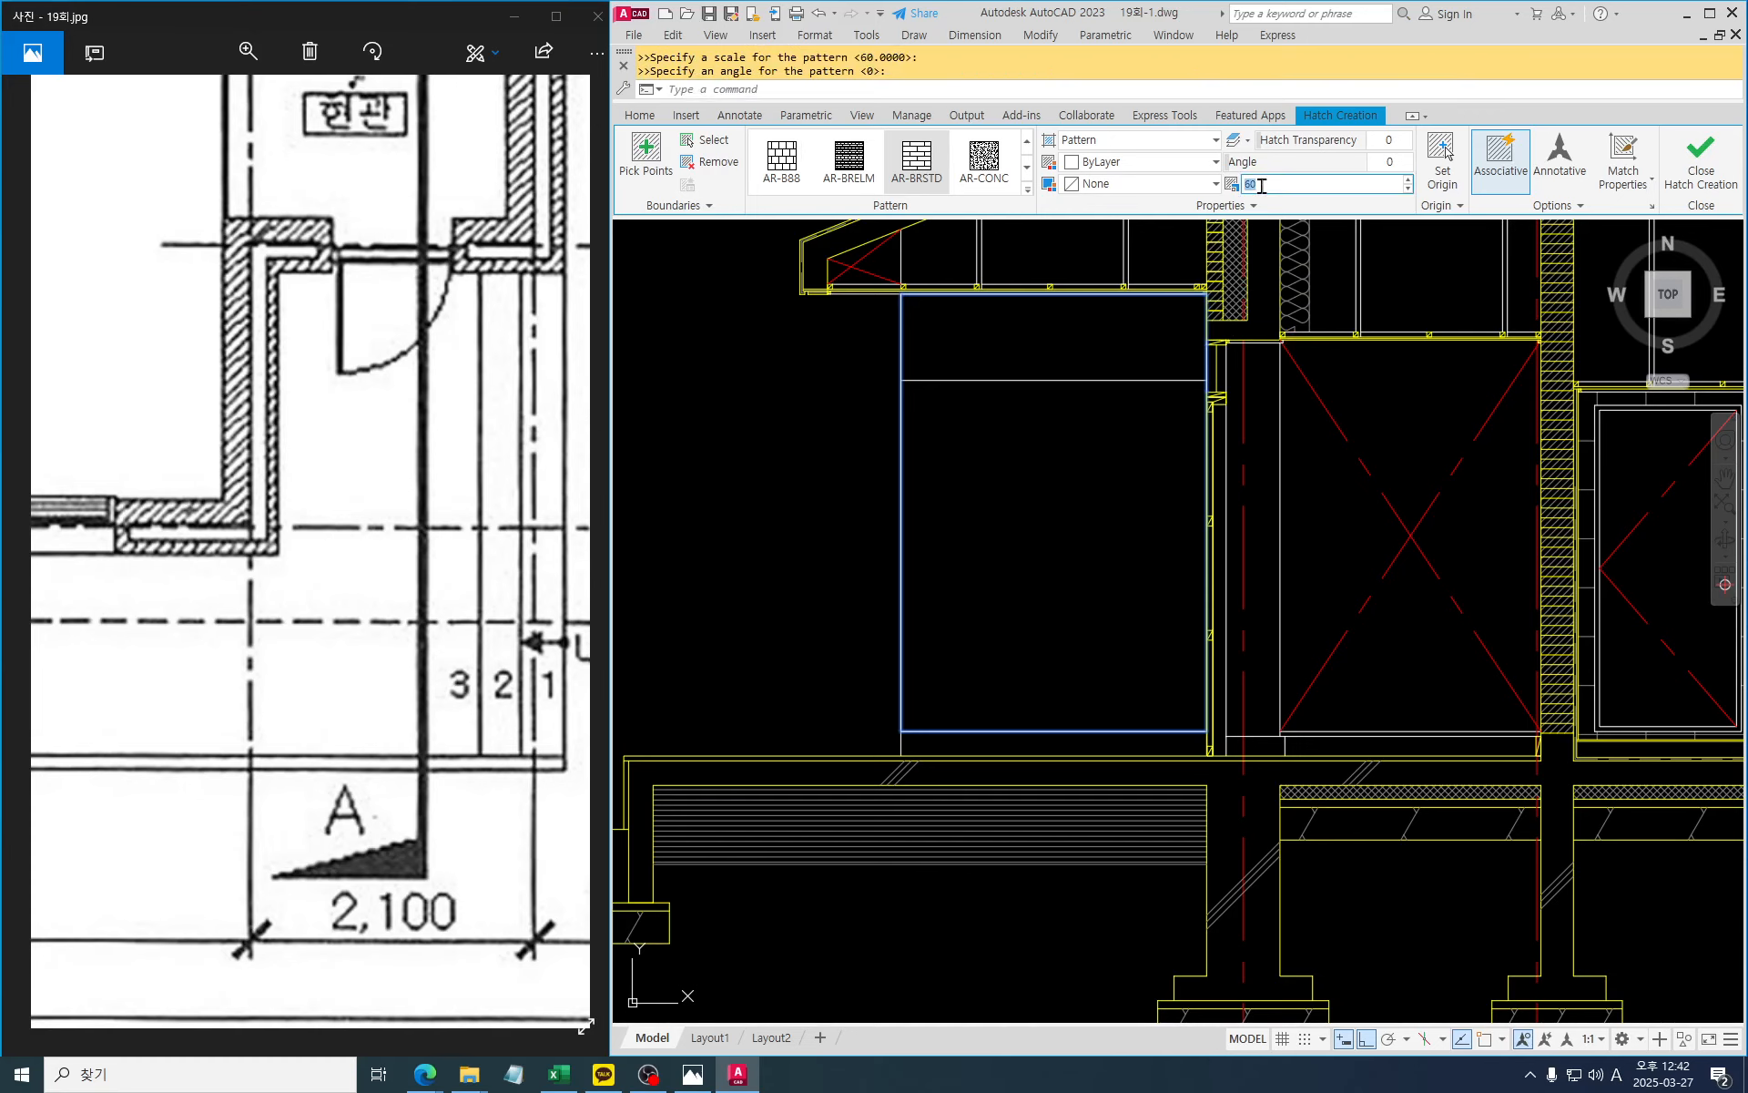
{"action": "type", "text": "1"}
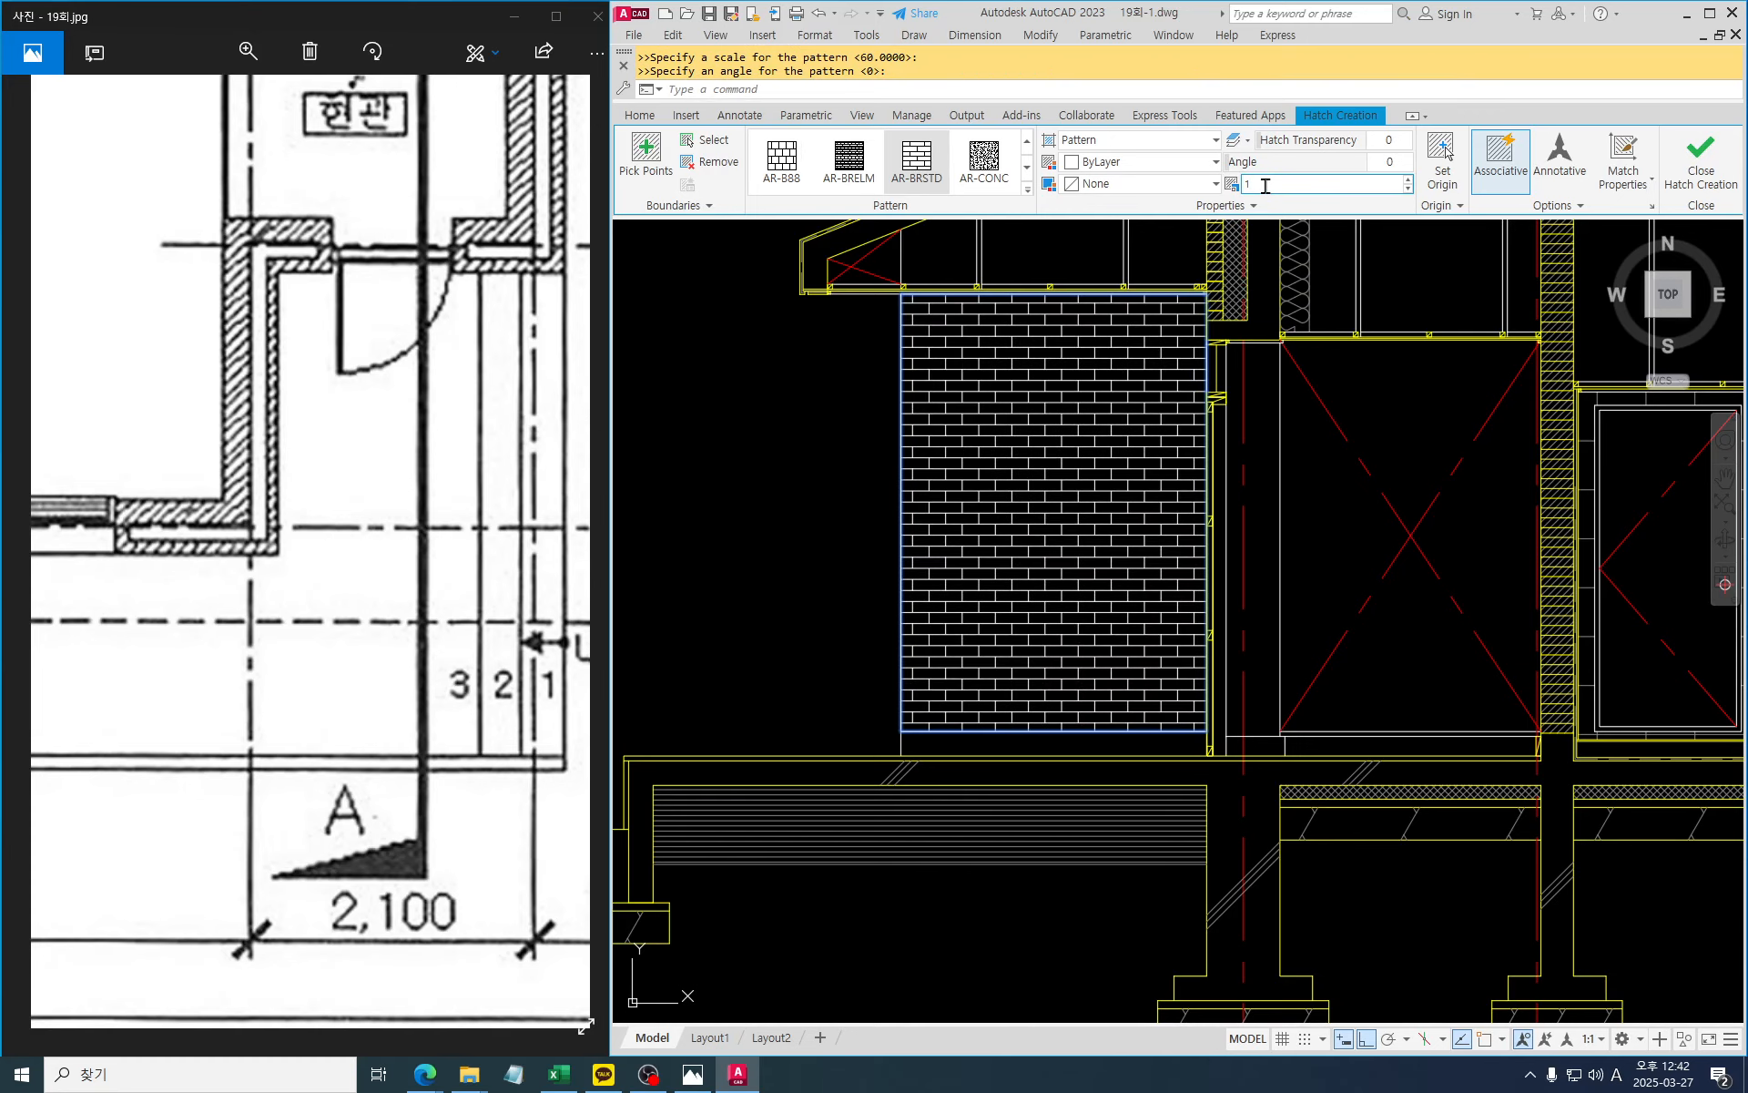
Set the brick hatch origin to the wall's lower outer corner, where the vertical edge meets the horizontal line
{"action": "left_click", "coordinate": [1442, 159]}
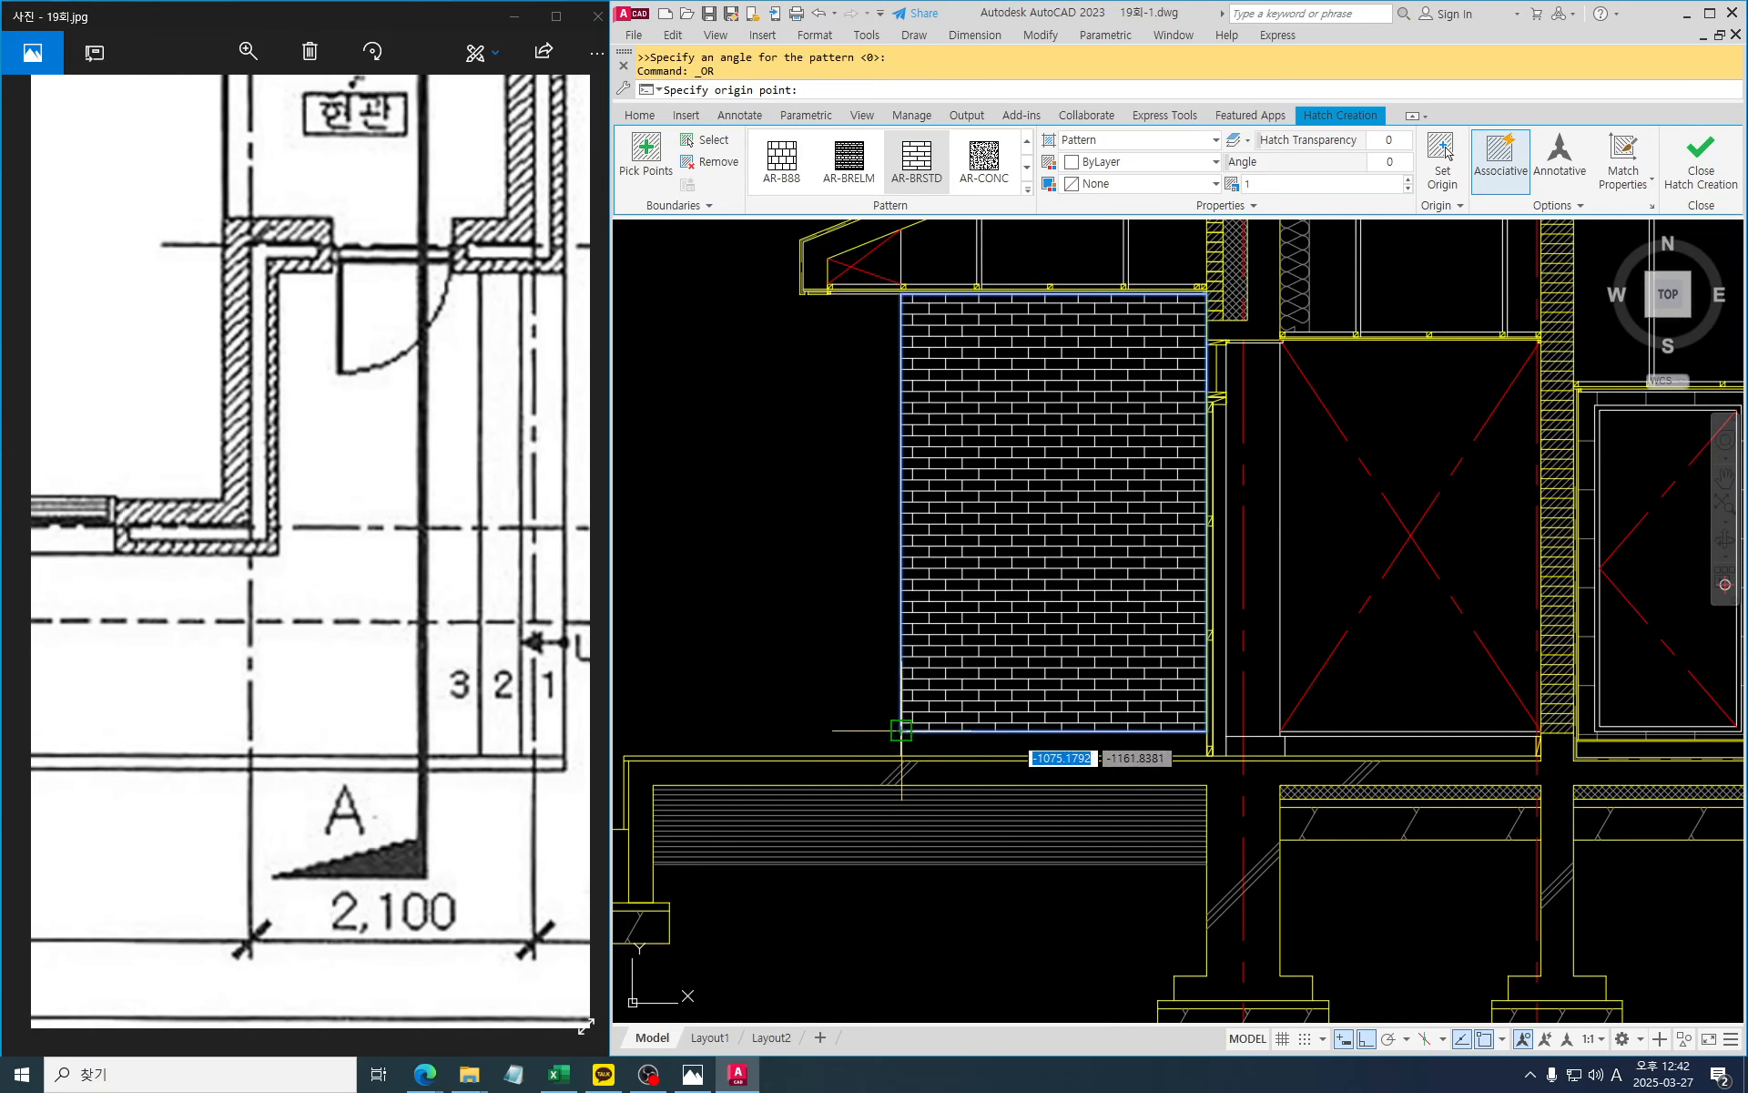
{"action": "left_click", "coordinate": [901, 730]}
{"action": "key", "text": "Escape"}
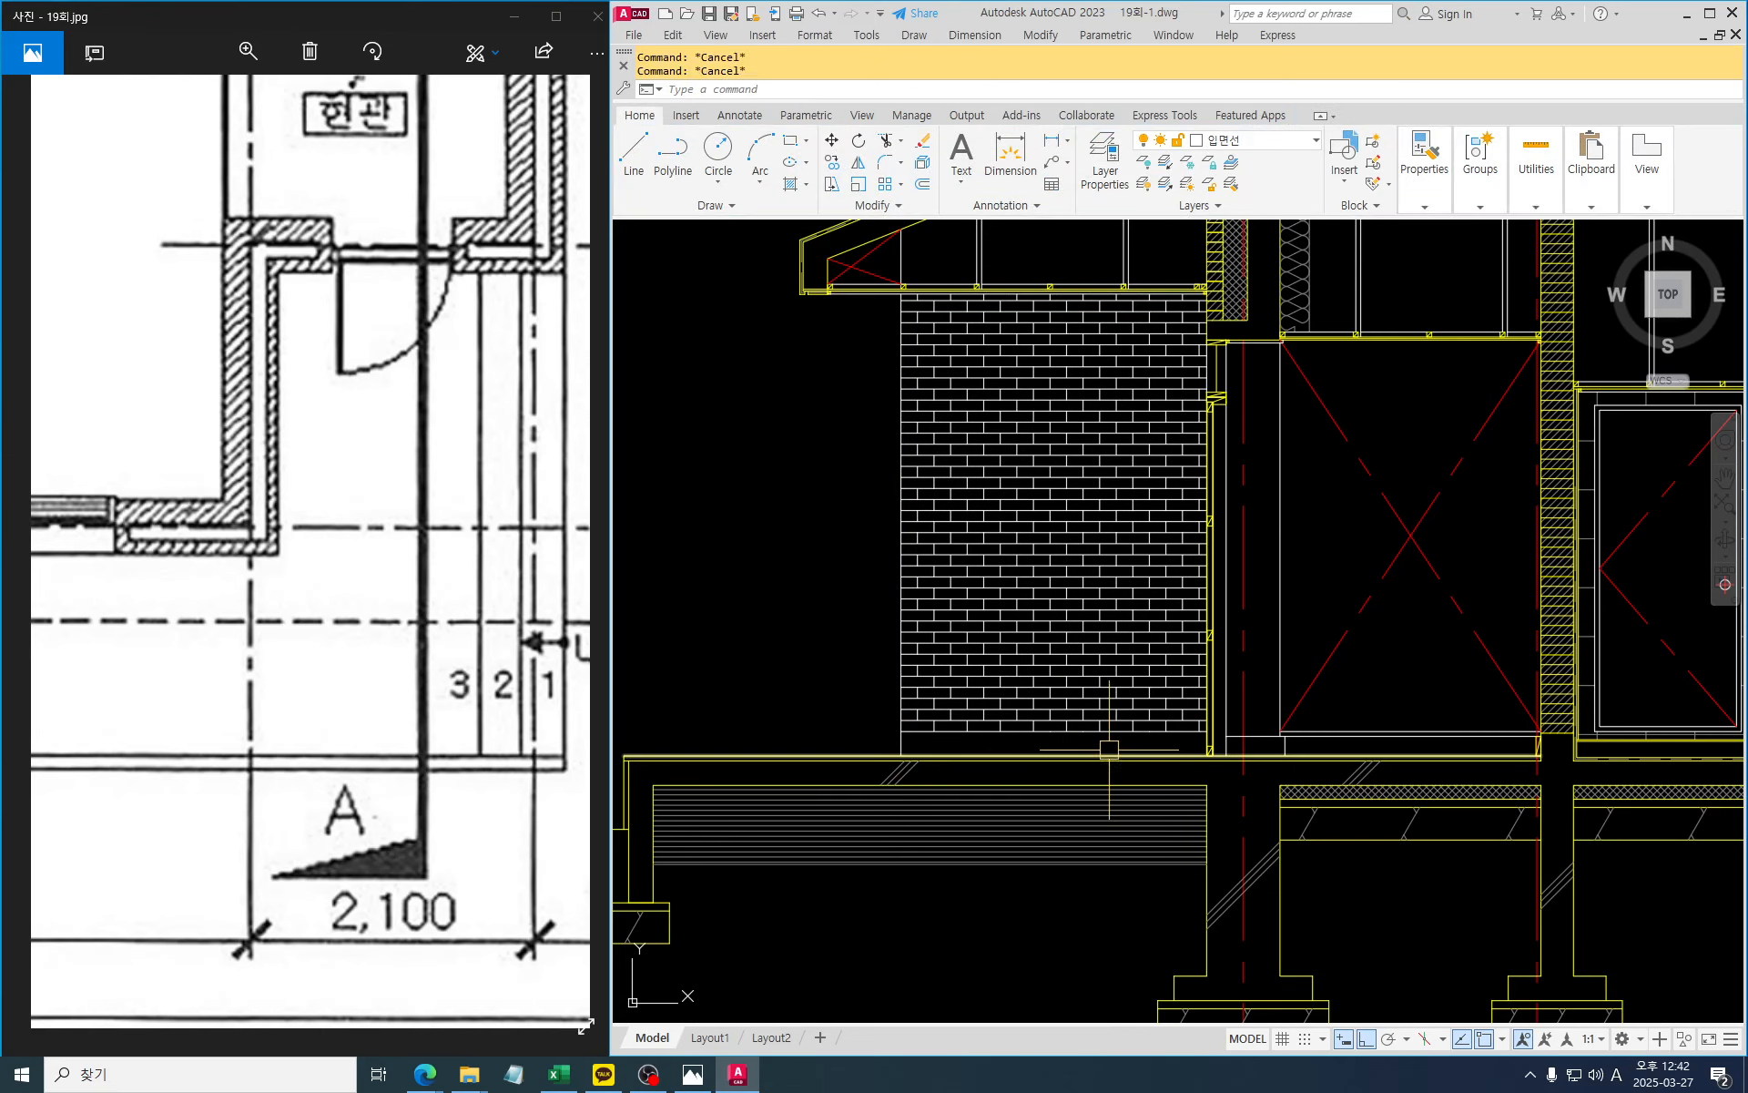
Match the brick hatch and the horizontal line at its base to the properties of the diagonal hatch stroke in the slab below the entrance opening
{"action": "left_click", "coordinate": [1102, 728]}
{"action": "key", "text": "Escape"}
{"action": "type", "text": "ma"}
{"action": "key", "text": "Return"}
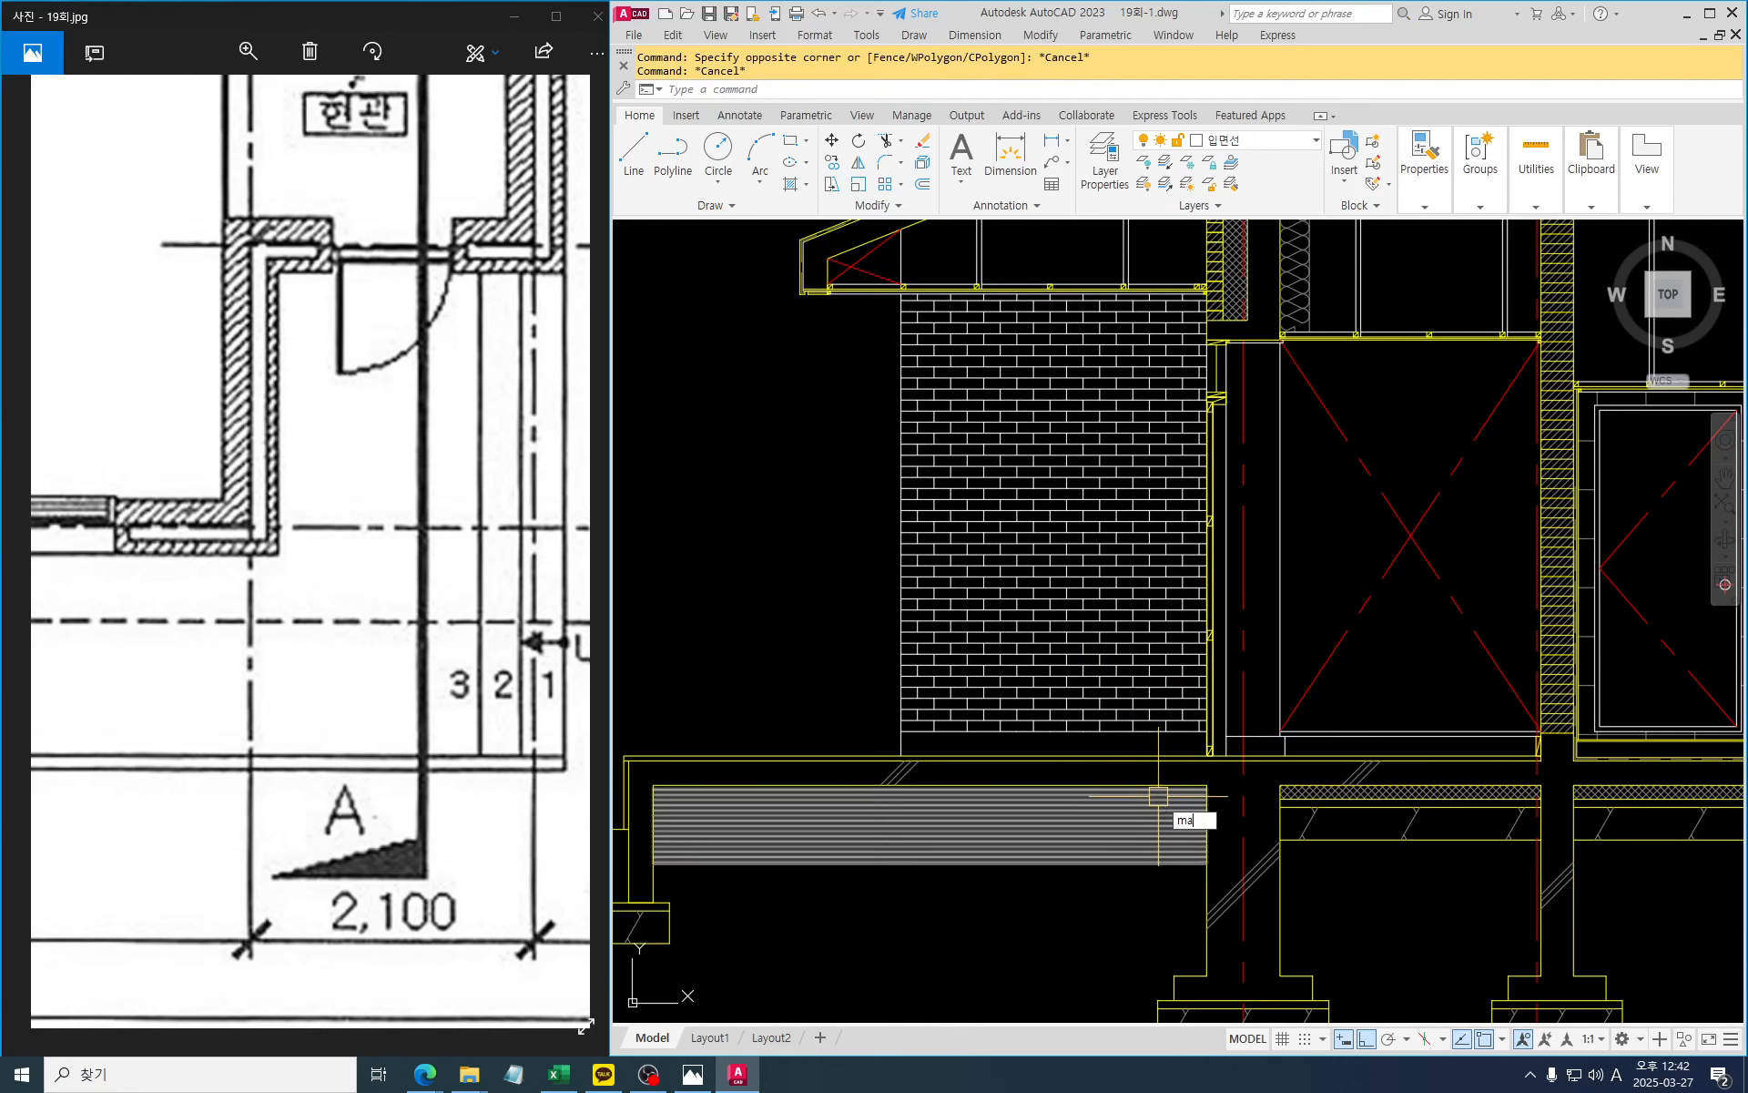
{"action": "left_click", "coordinate": [1178, 821]}
{"action": "left_click", "coordinate": [1072, 628]}
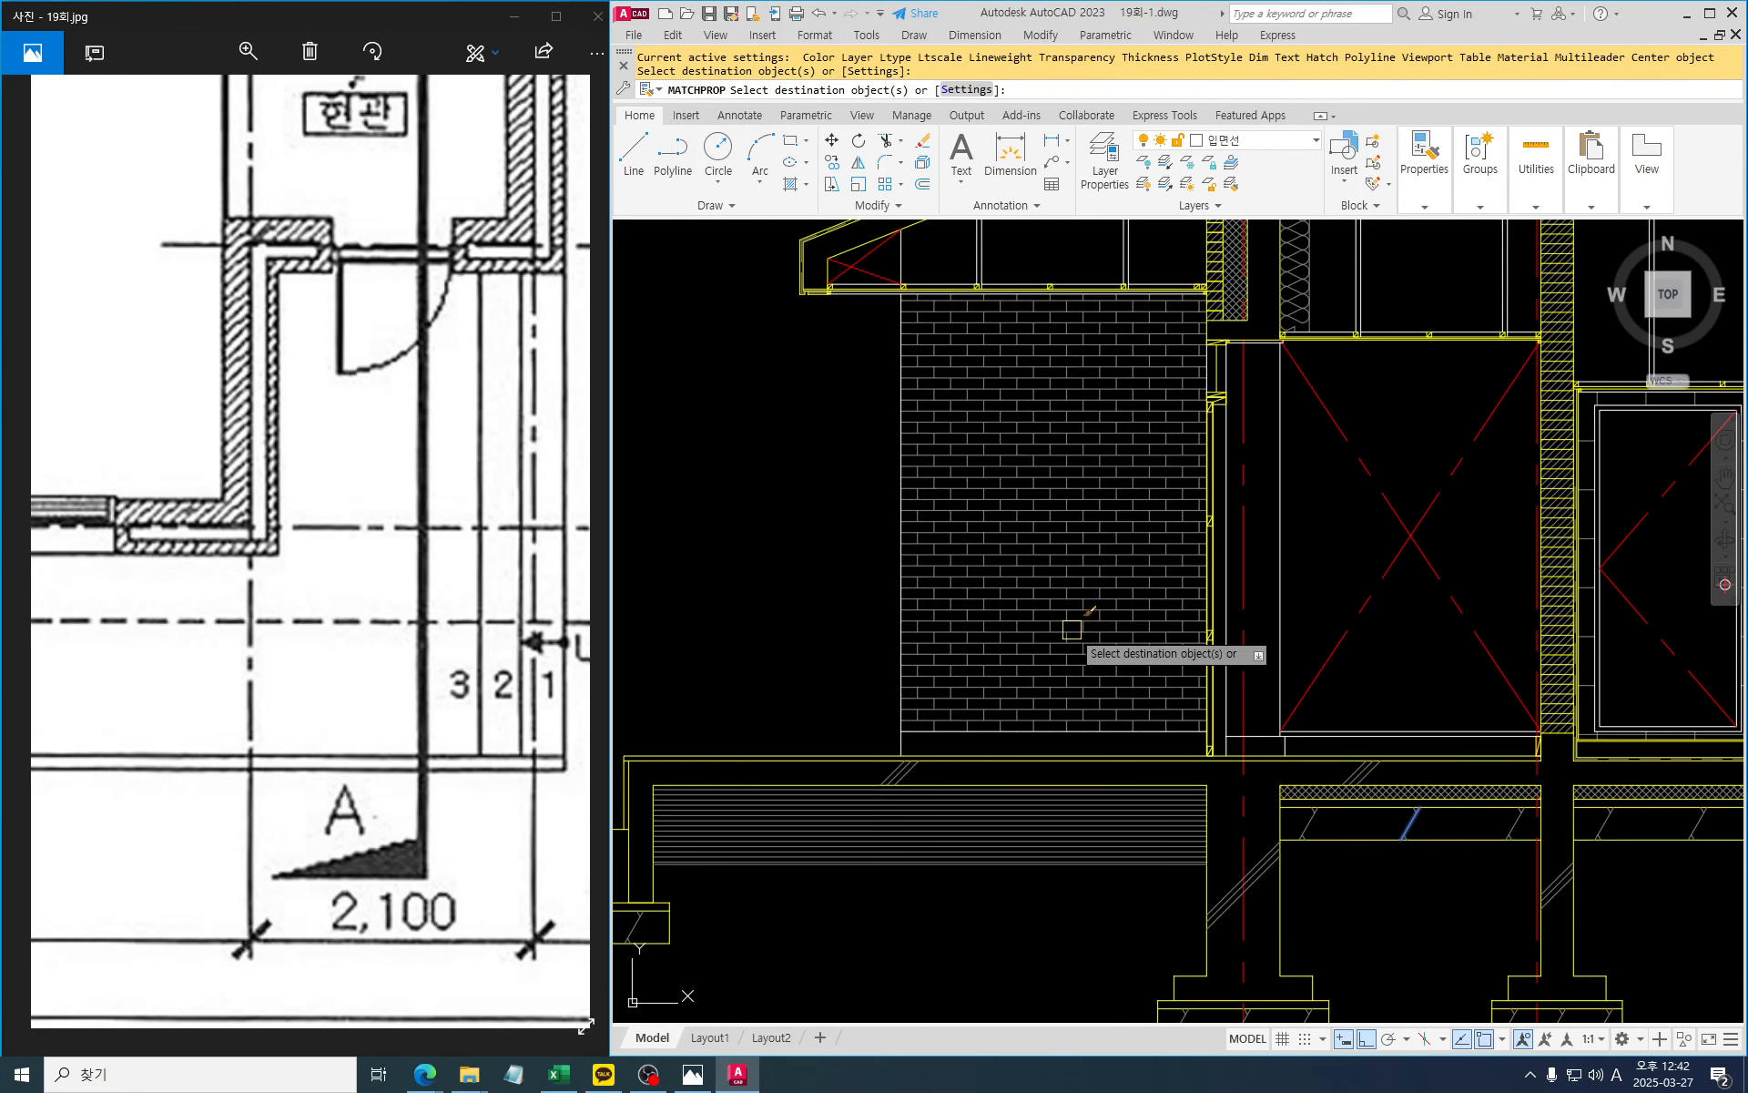
{"action": "scroll", "coordinate": [1048, 747], "scroll_direction": "up", "scroll_amount": 2}
{"action": "left_click", "coordinate": [1049, 747]}
{"action": "left_click", "coordinate": [997, 648]}
{"action": "scroll", "coordinate": [1038, 648], "scroll_direction": "down", "scroll_amount": 4}
{"action": "middle_click_drag", "start_coordinate": [1118, 638], "coordinate": [1056, 674]}
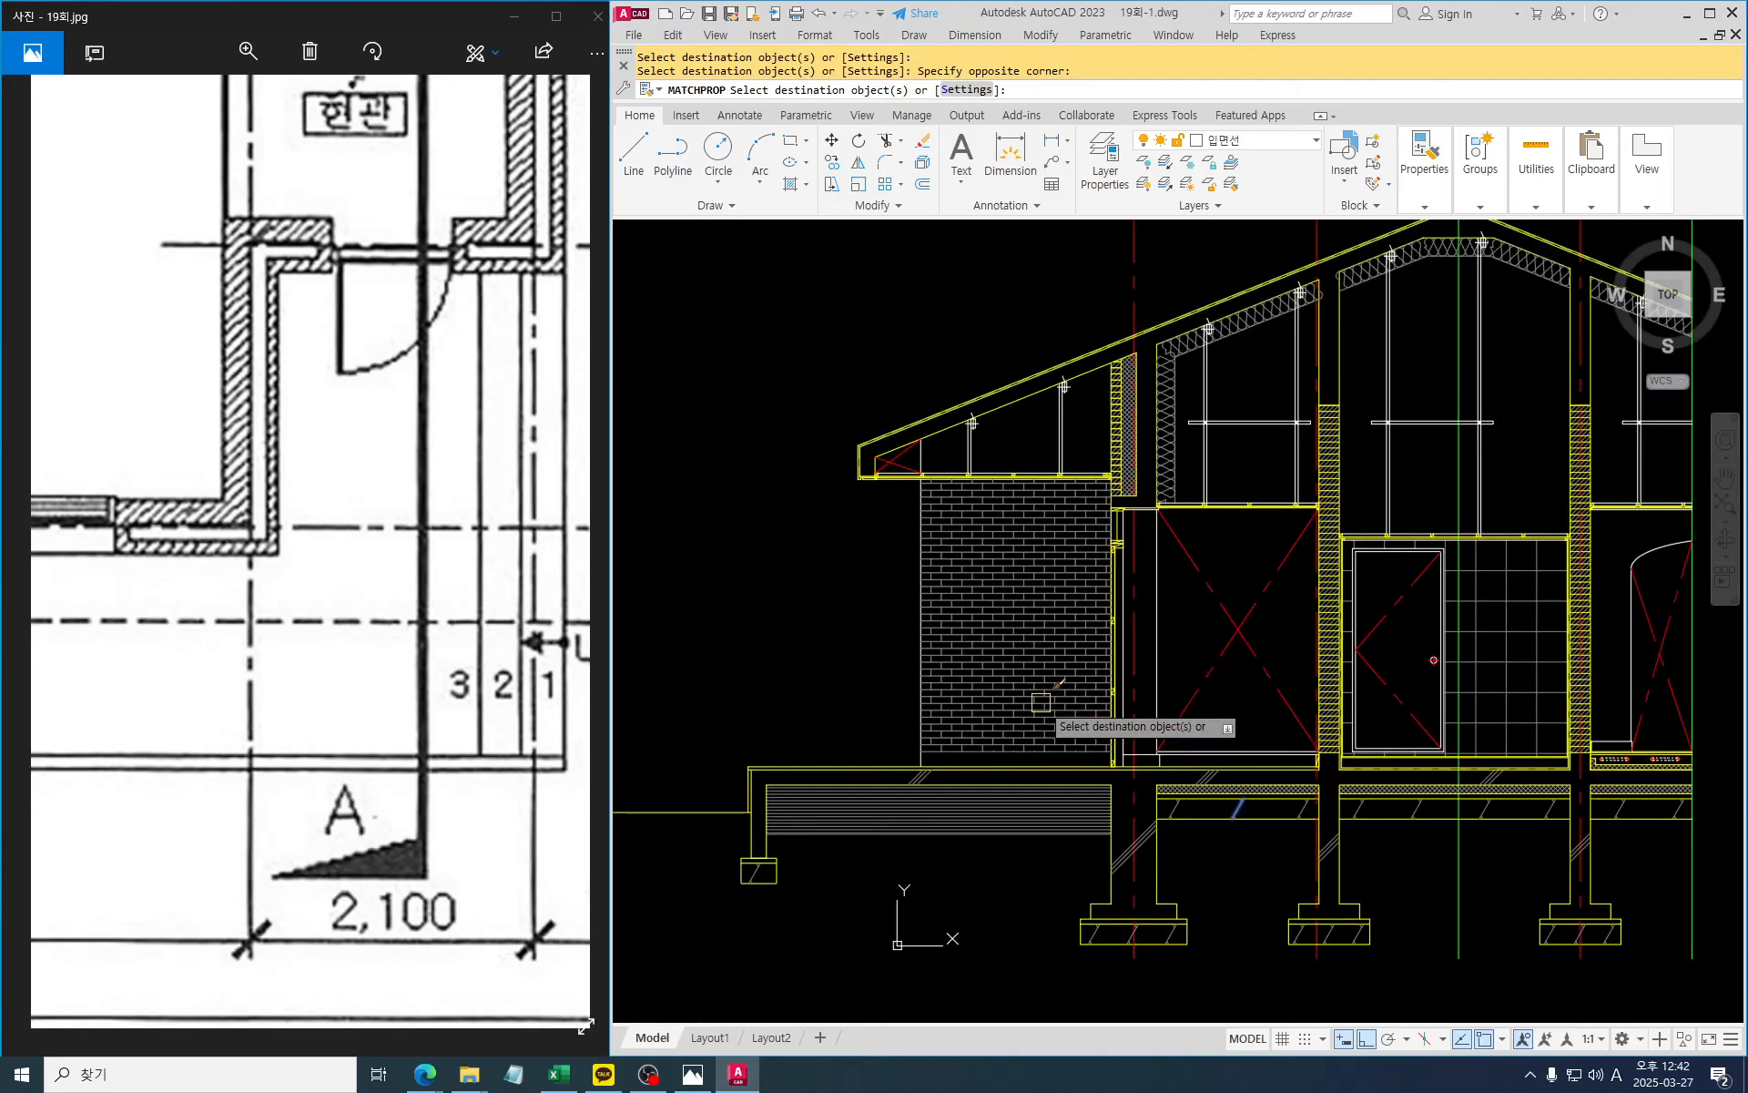
{"action": "key", "text": "Escape"}
{"action": "key", "text": "Escape"}
{"action": "scroll", "coordinate": [1120, 707], "scroll_direction": "up", "scroll_amount": 2}
{"action": "mouse_move", "coordinate": [1140, 691]}
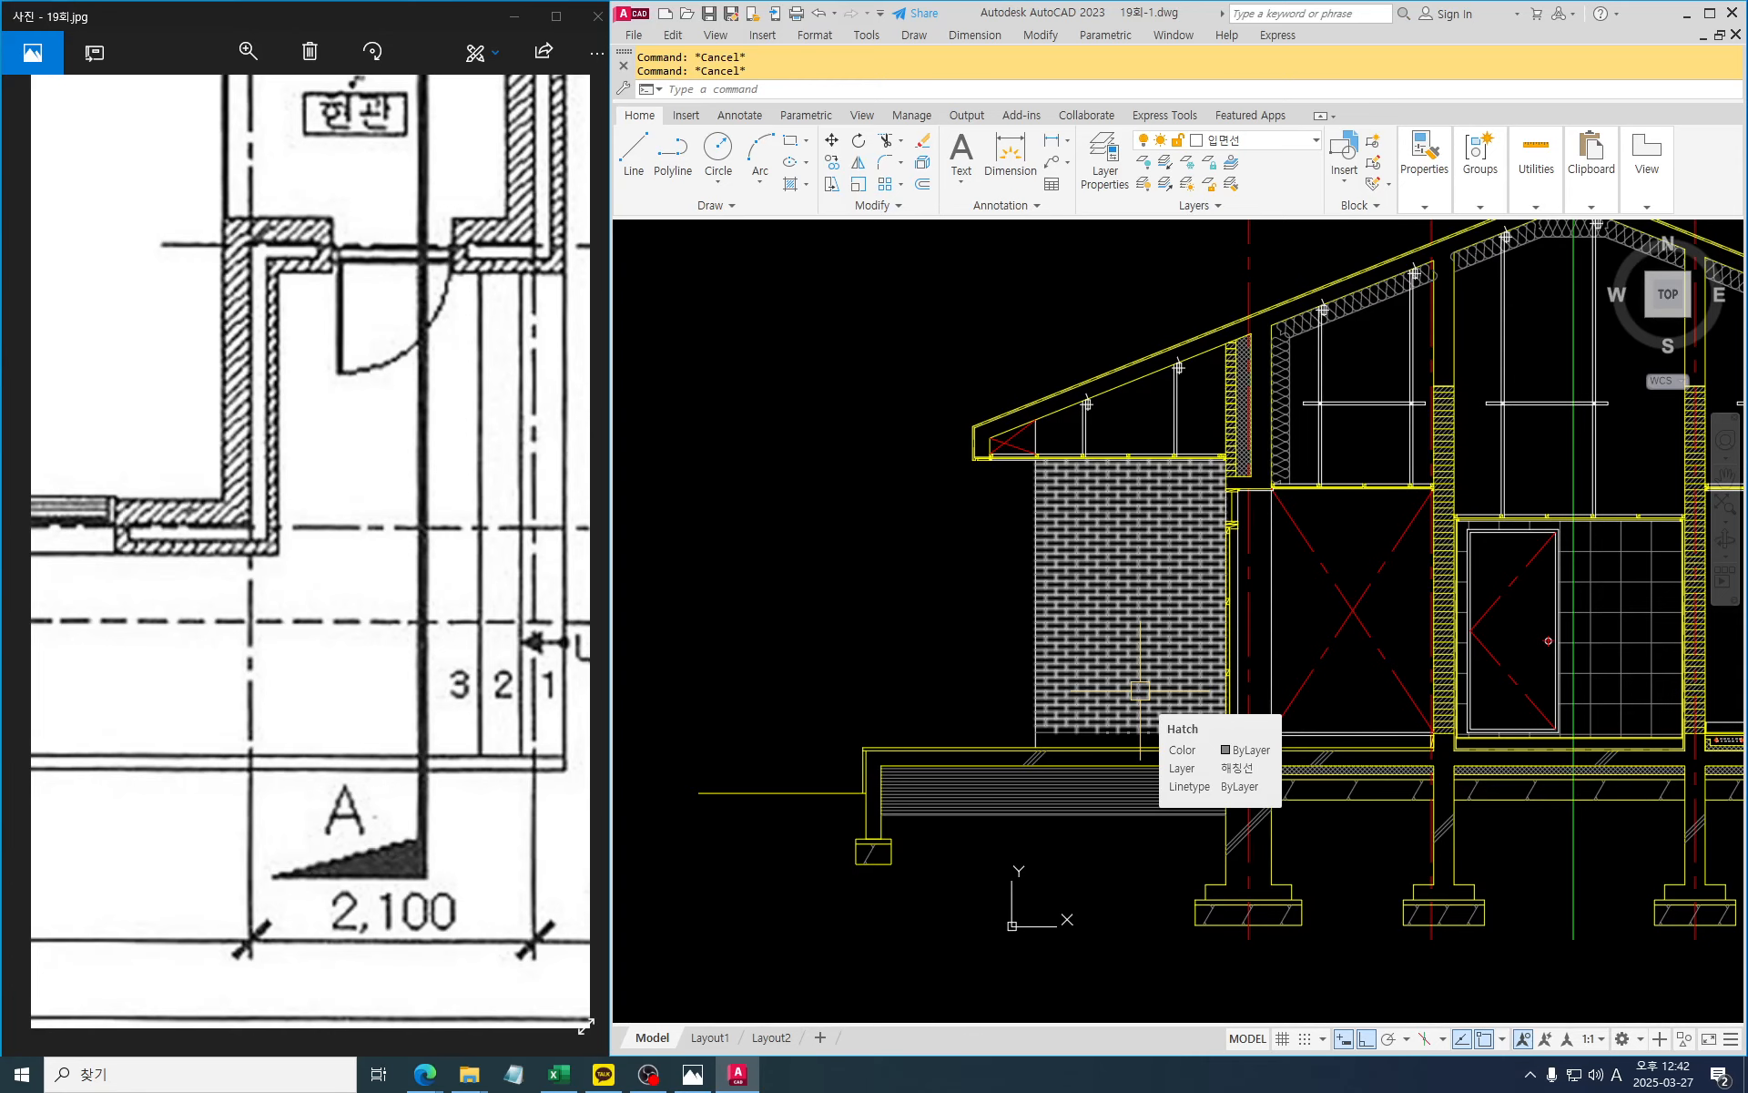
{"action": "middle_click_drag", "start_coordinate": [998, 726], "coordinate": [1151, 629]}
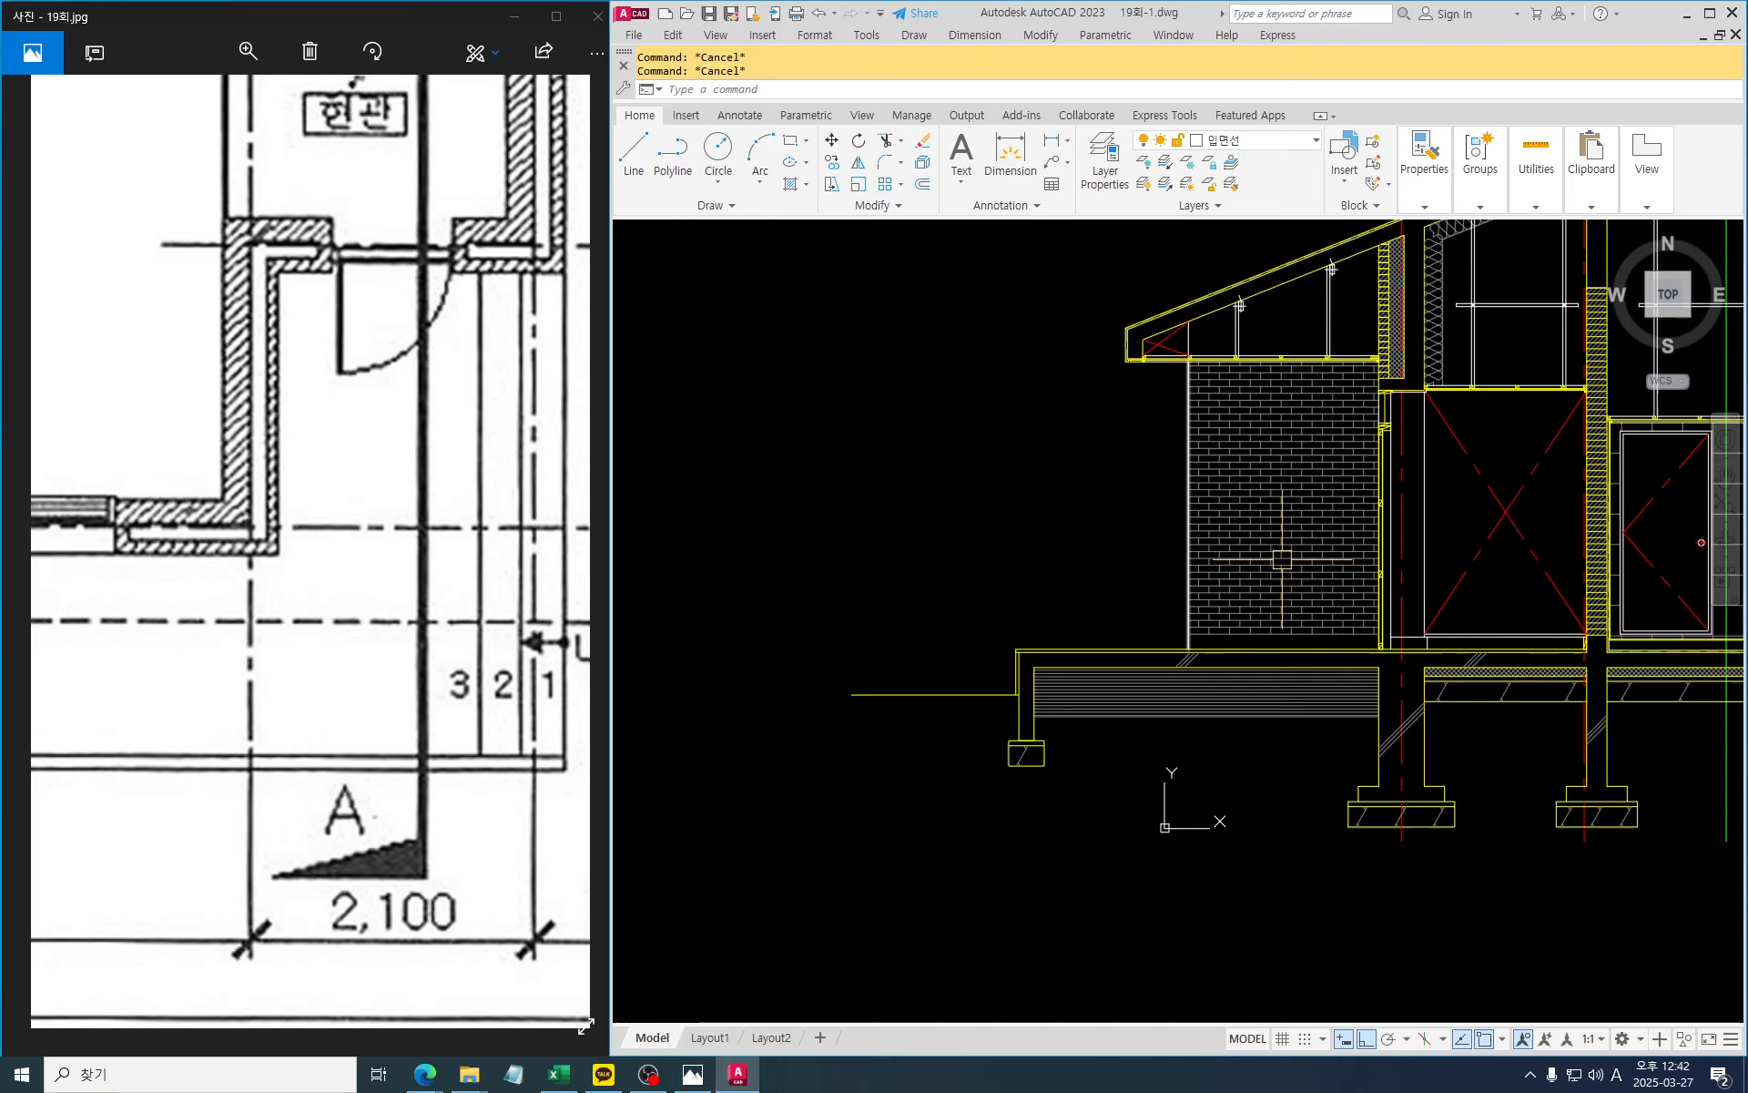
{"action": "scroll", "coordinate": [1283, 559], "scroll_direction": "down", "scroll_amount": 3}
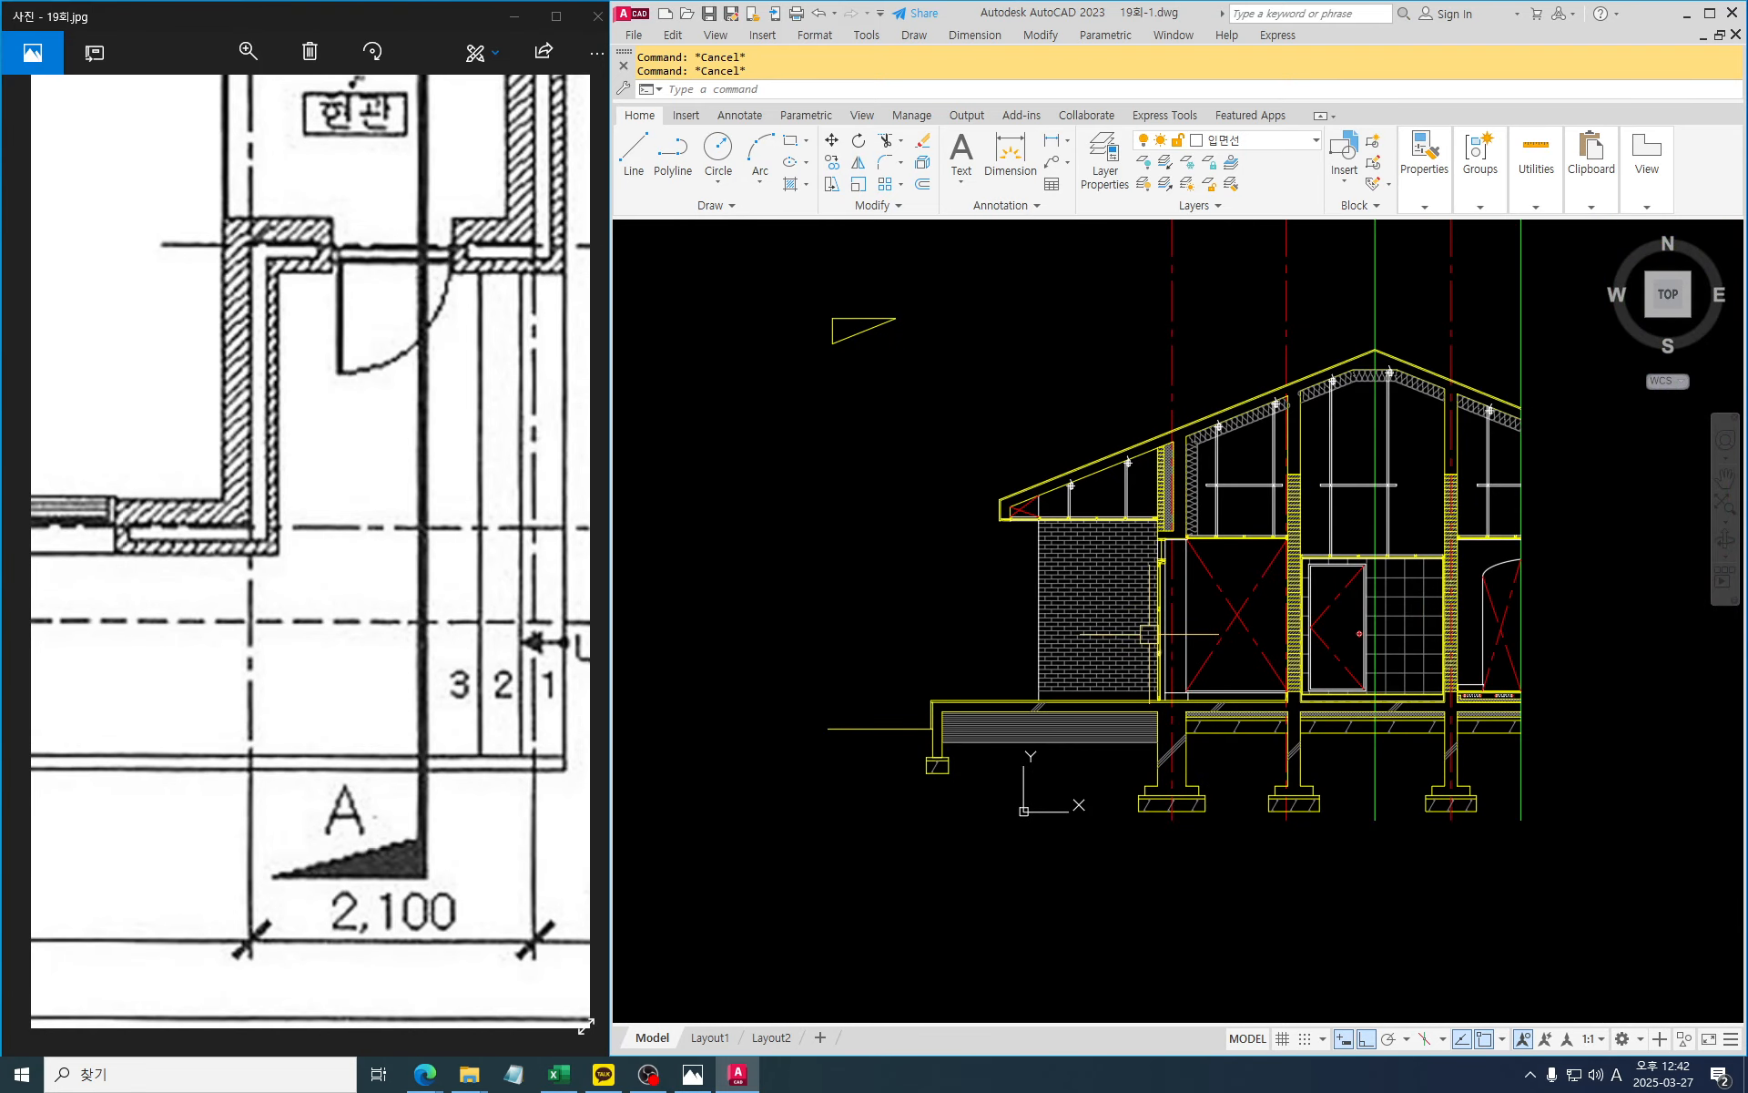
{"action": "scroll", "coordinate": [1191, 613], "scroll_direction": "up", "scroll_amount": 3}
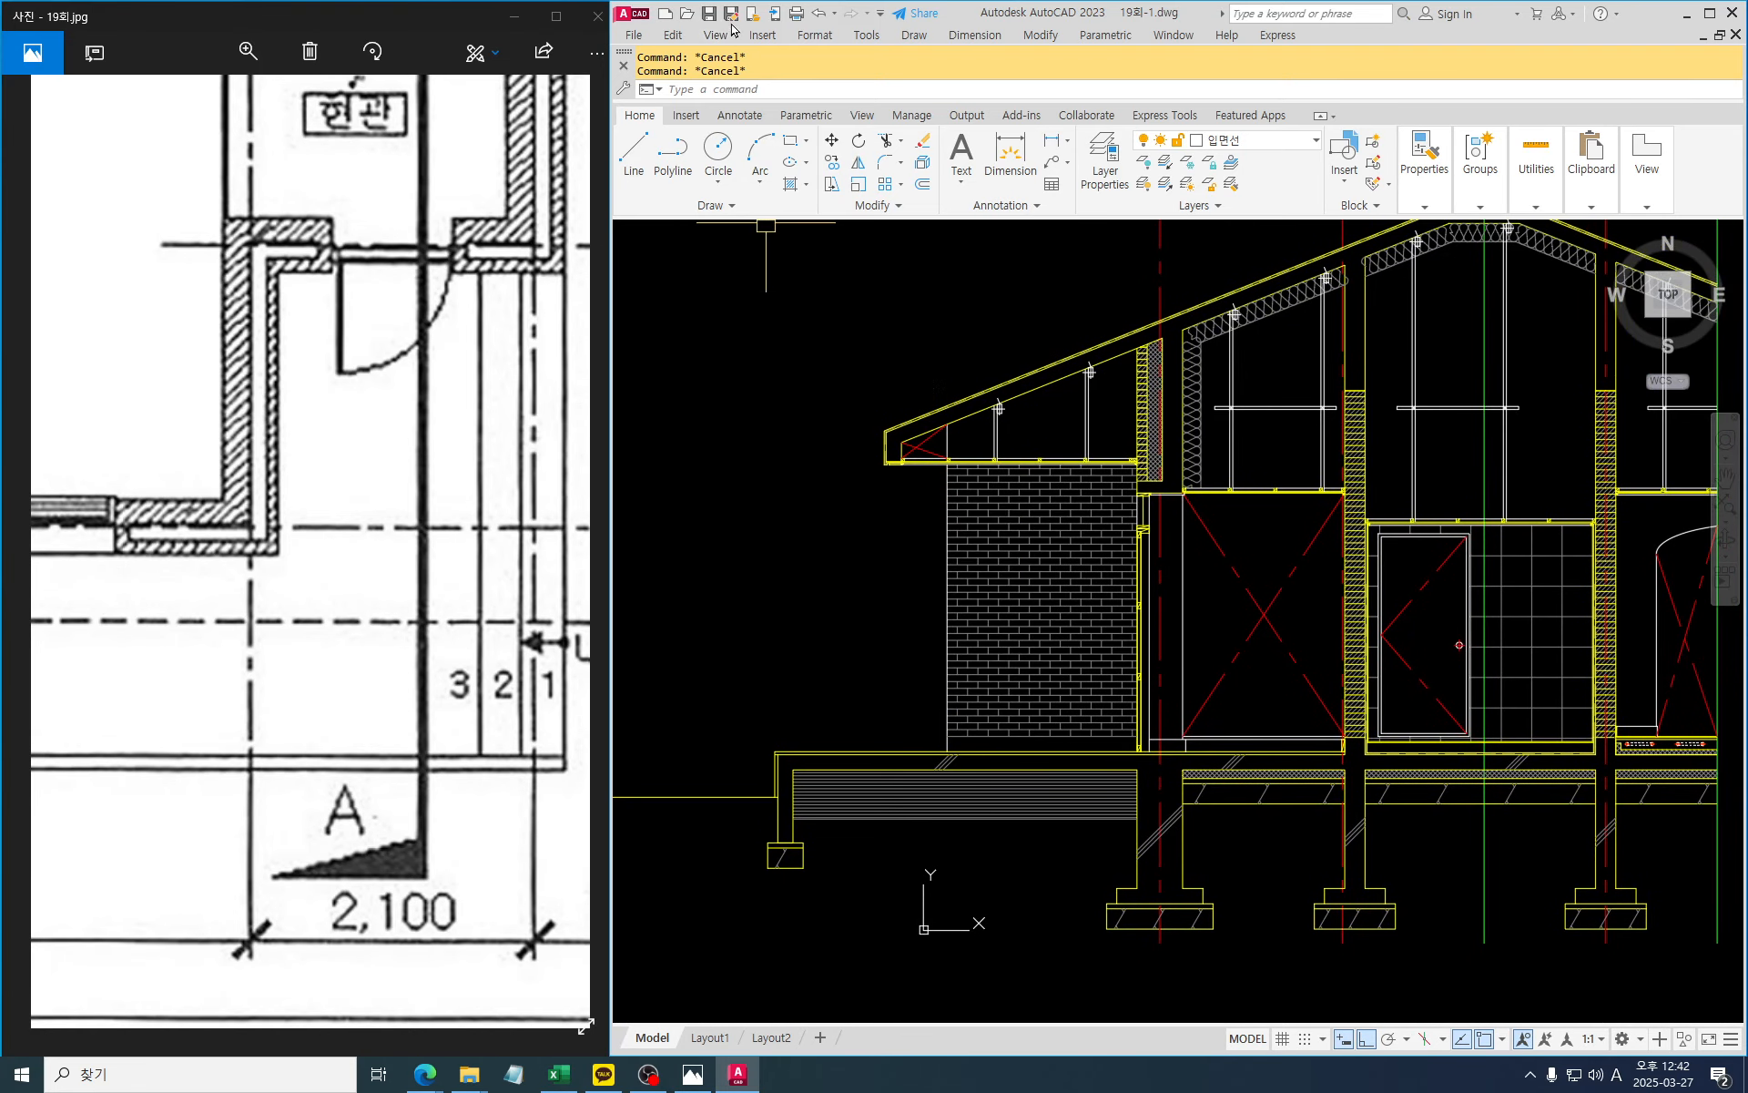
Save a copy of the drawing as 19회-2 in the BIM folder
{"action": "left_click", "coordinate": [731, 15]}
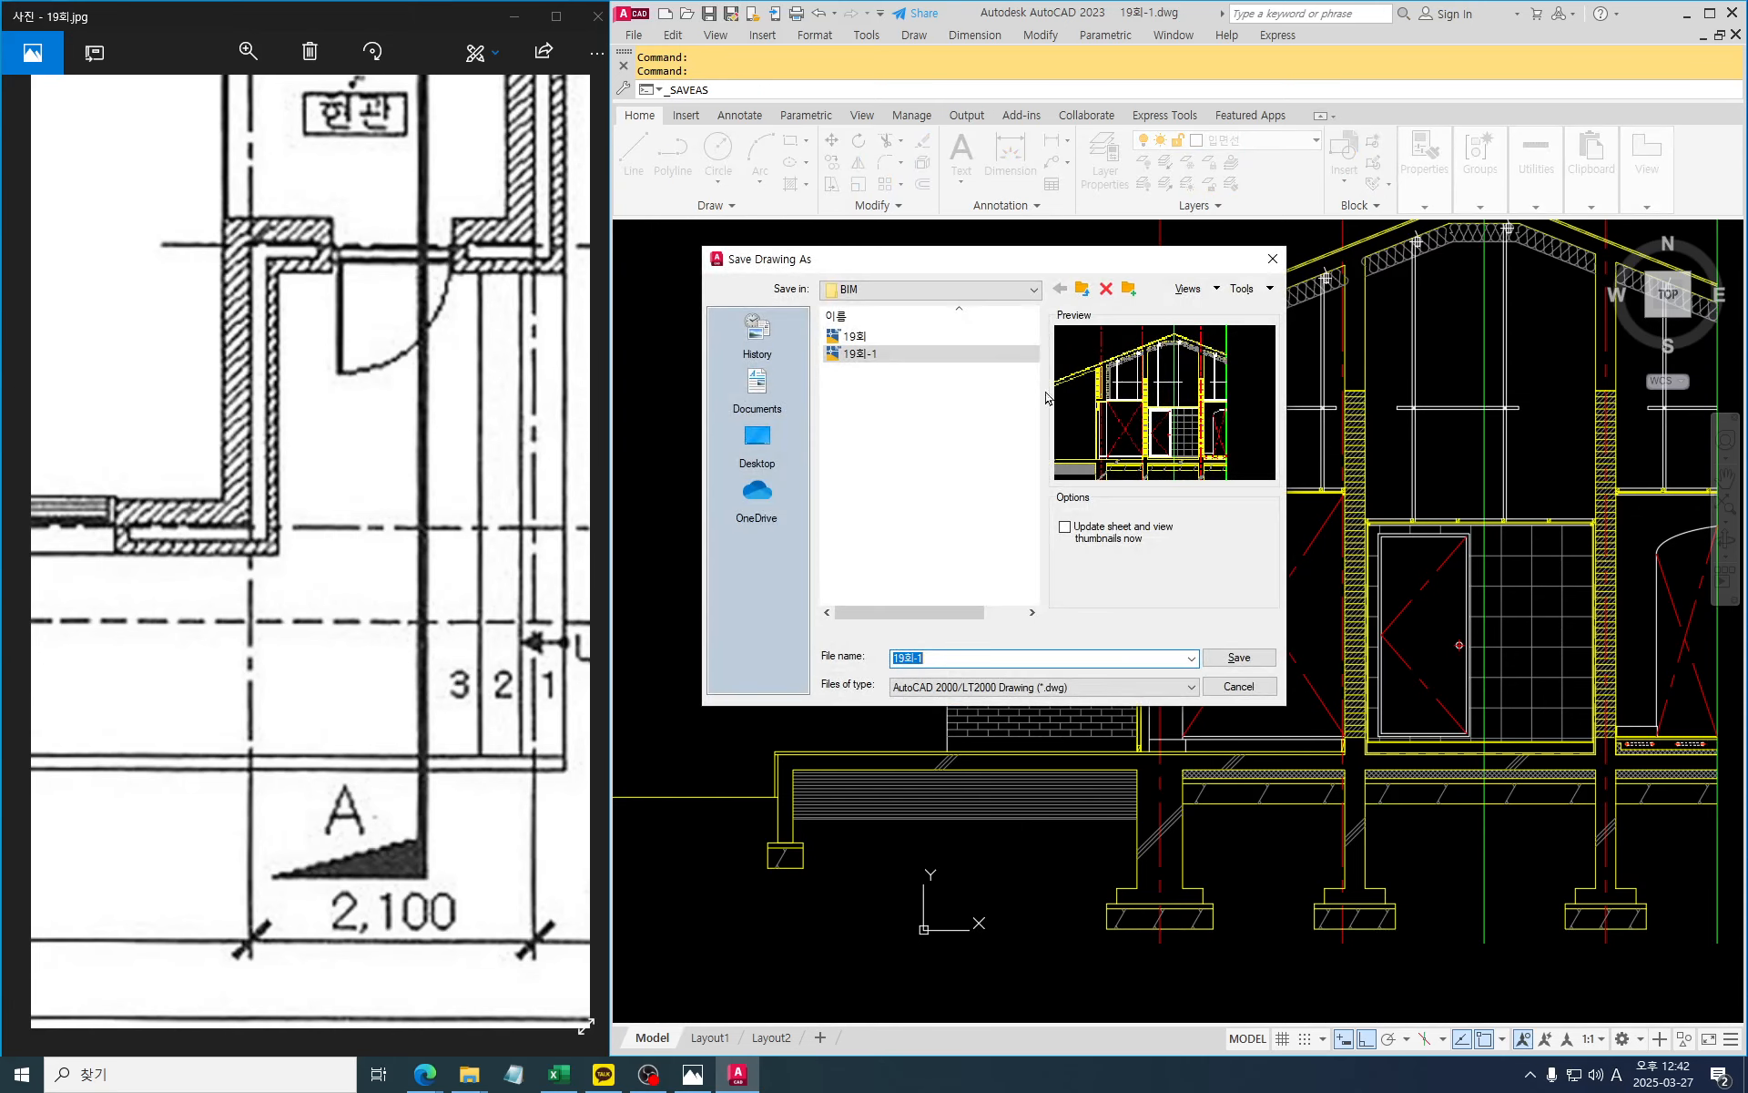
{"action": "left_click", "coordinate": [1040, 657]}
{"action": "key", "text": "BackSpace"}
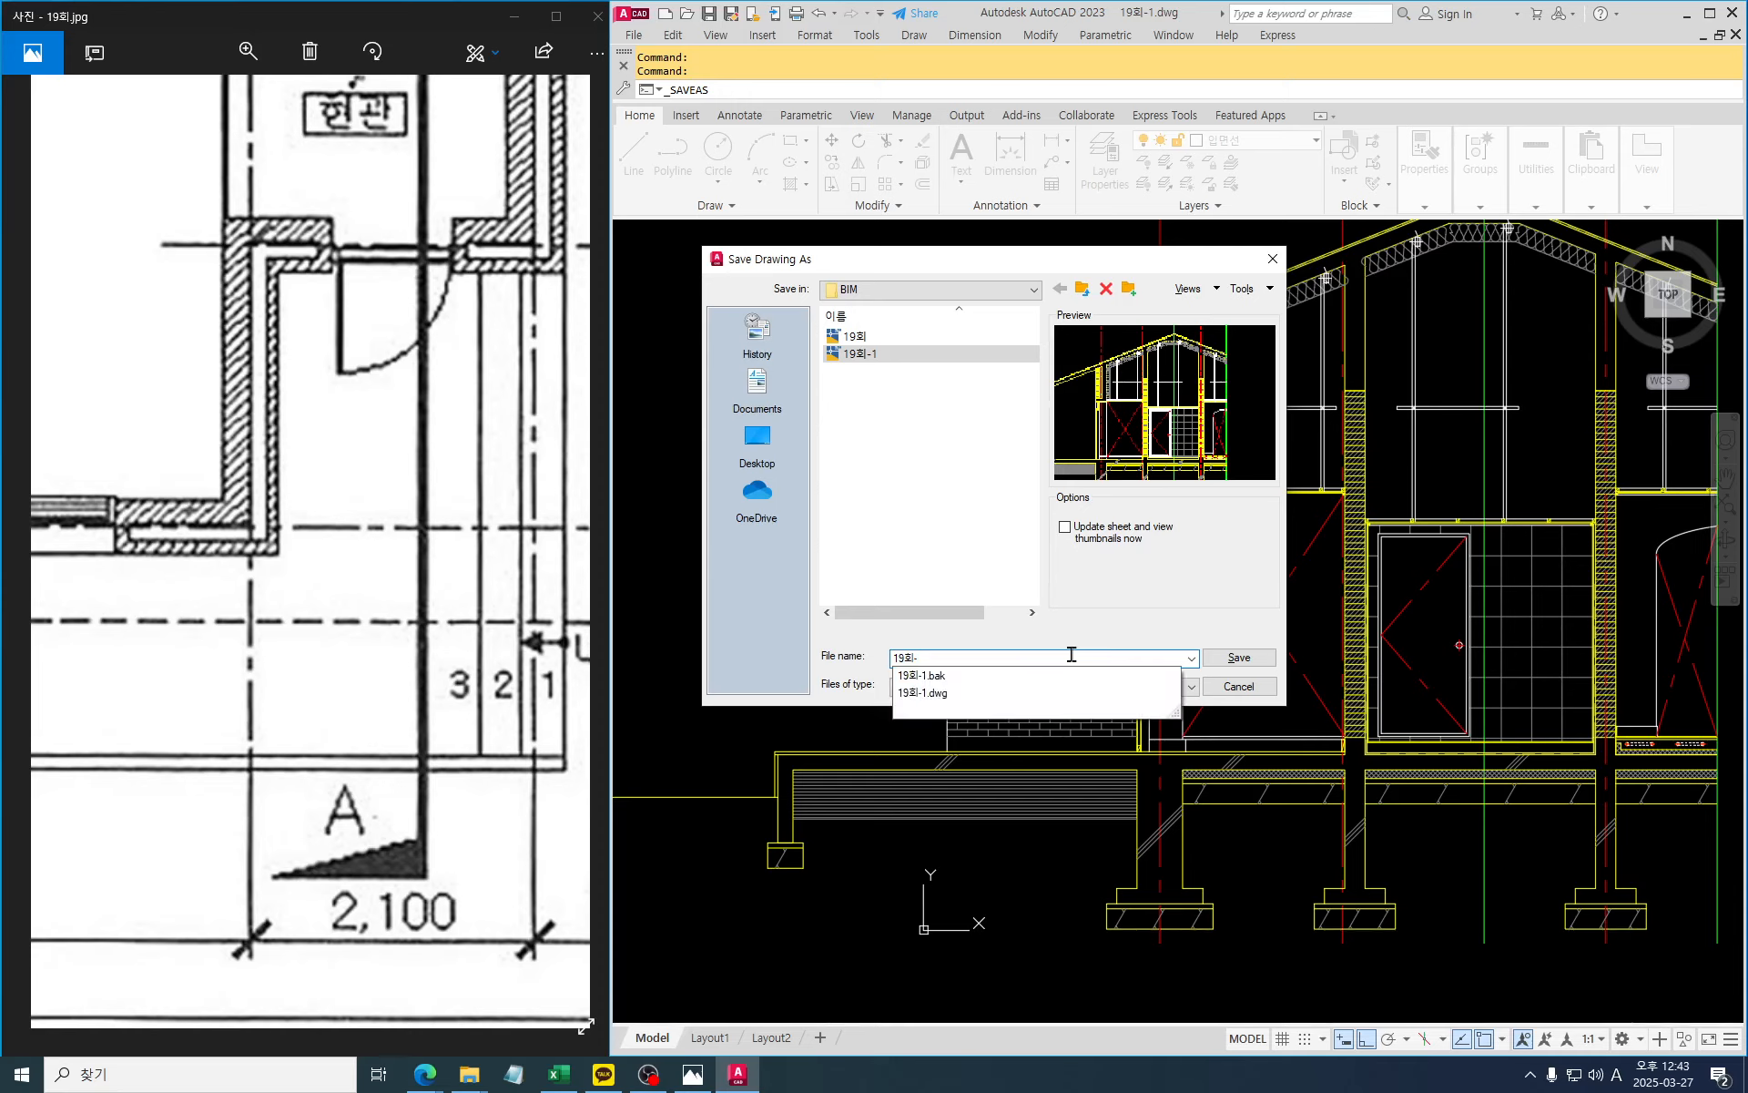
{"action": "type", "text": "2"}
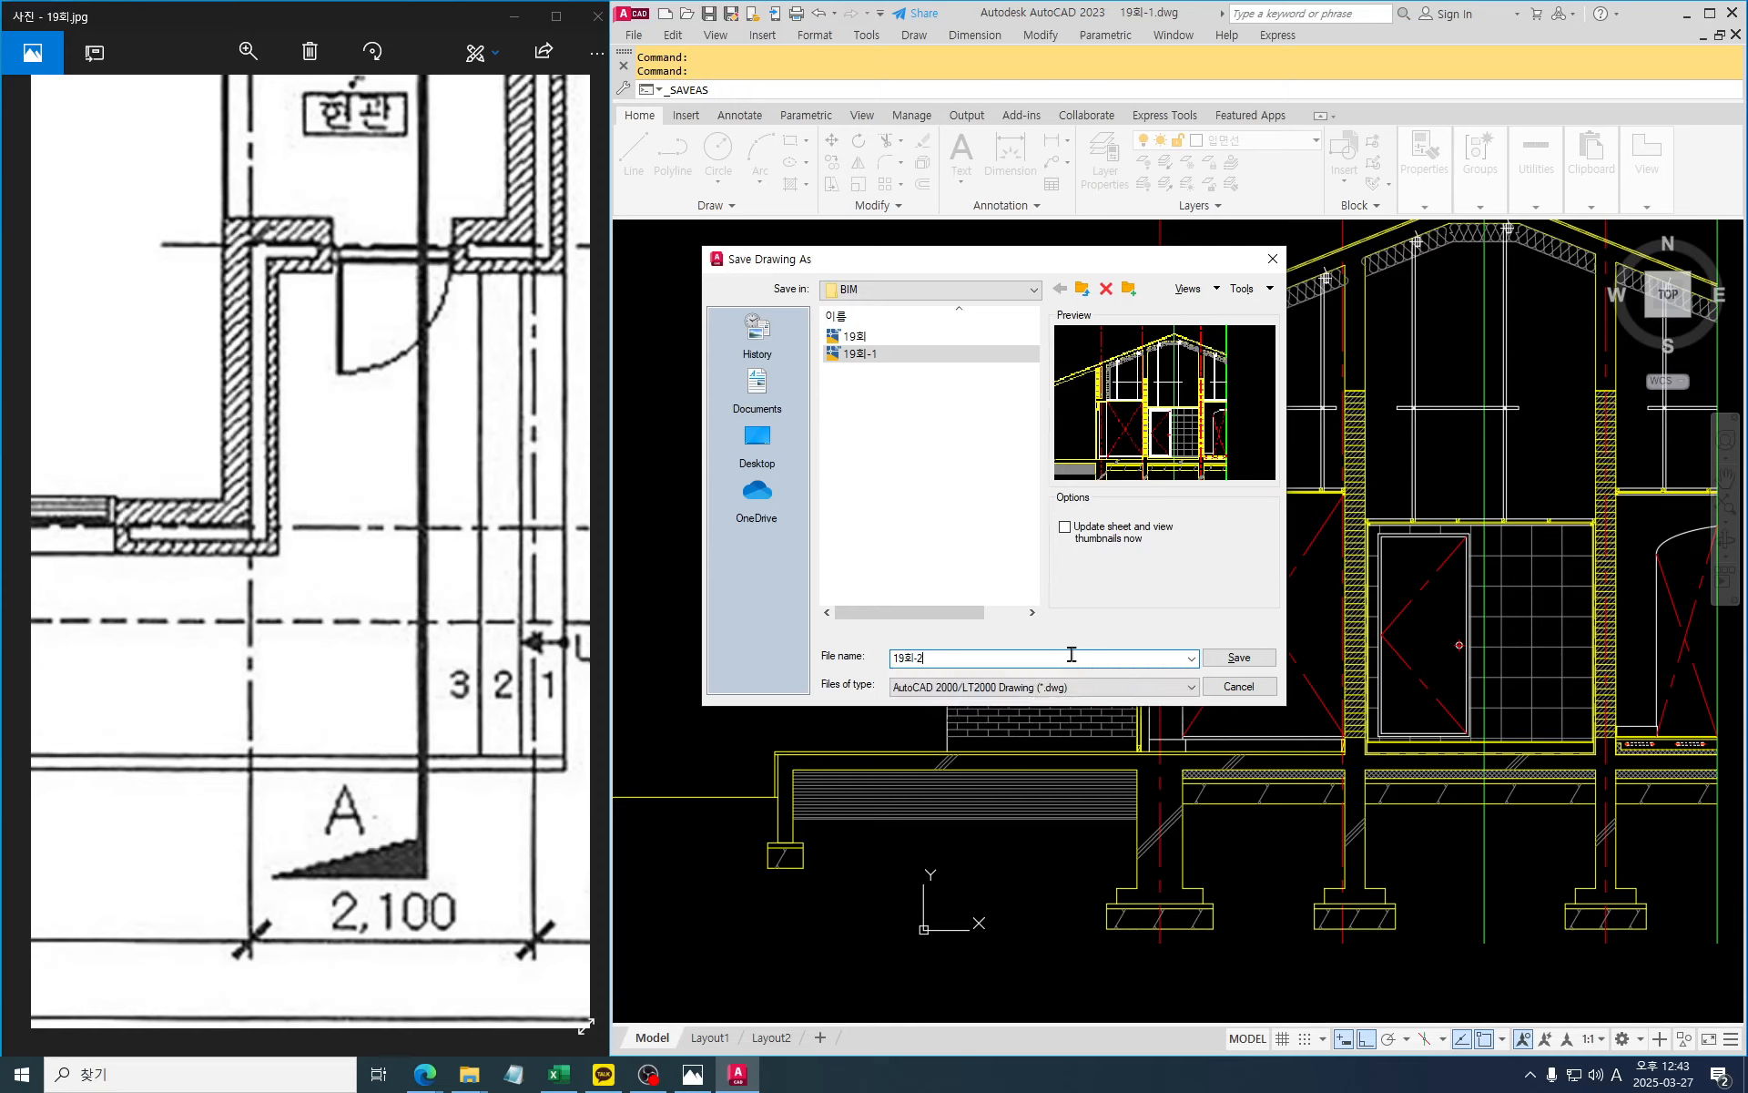
{"action": "left_click", "coordinate": [1264, 656]}
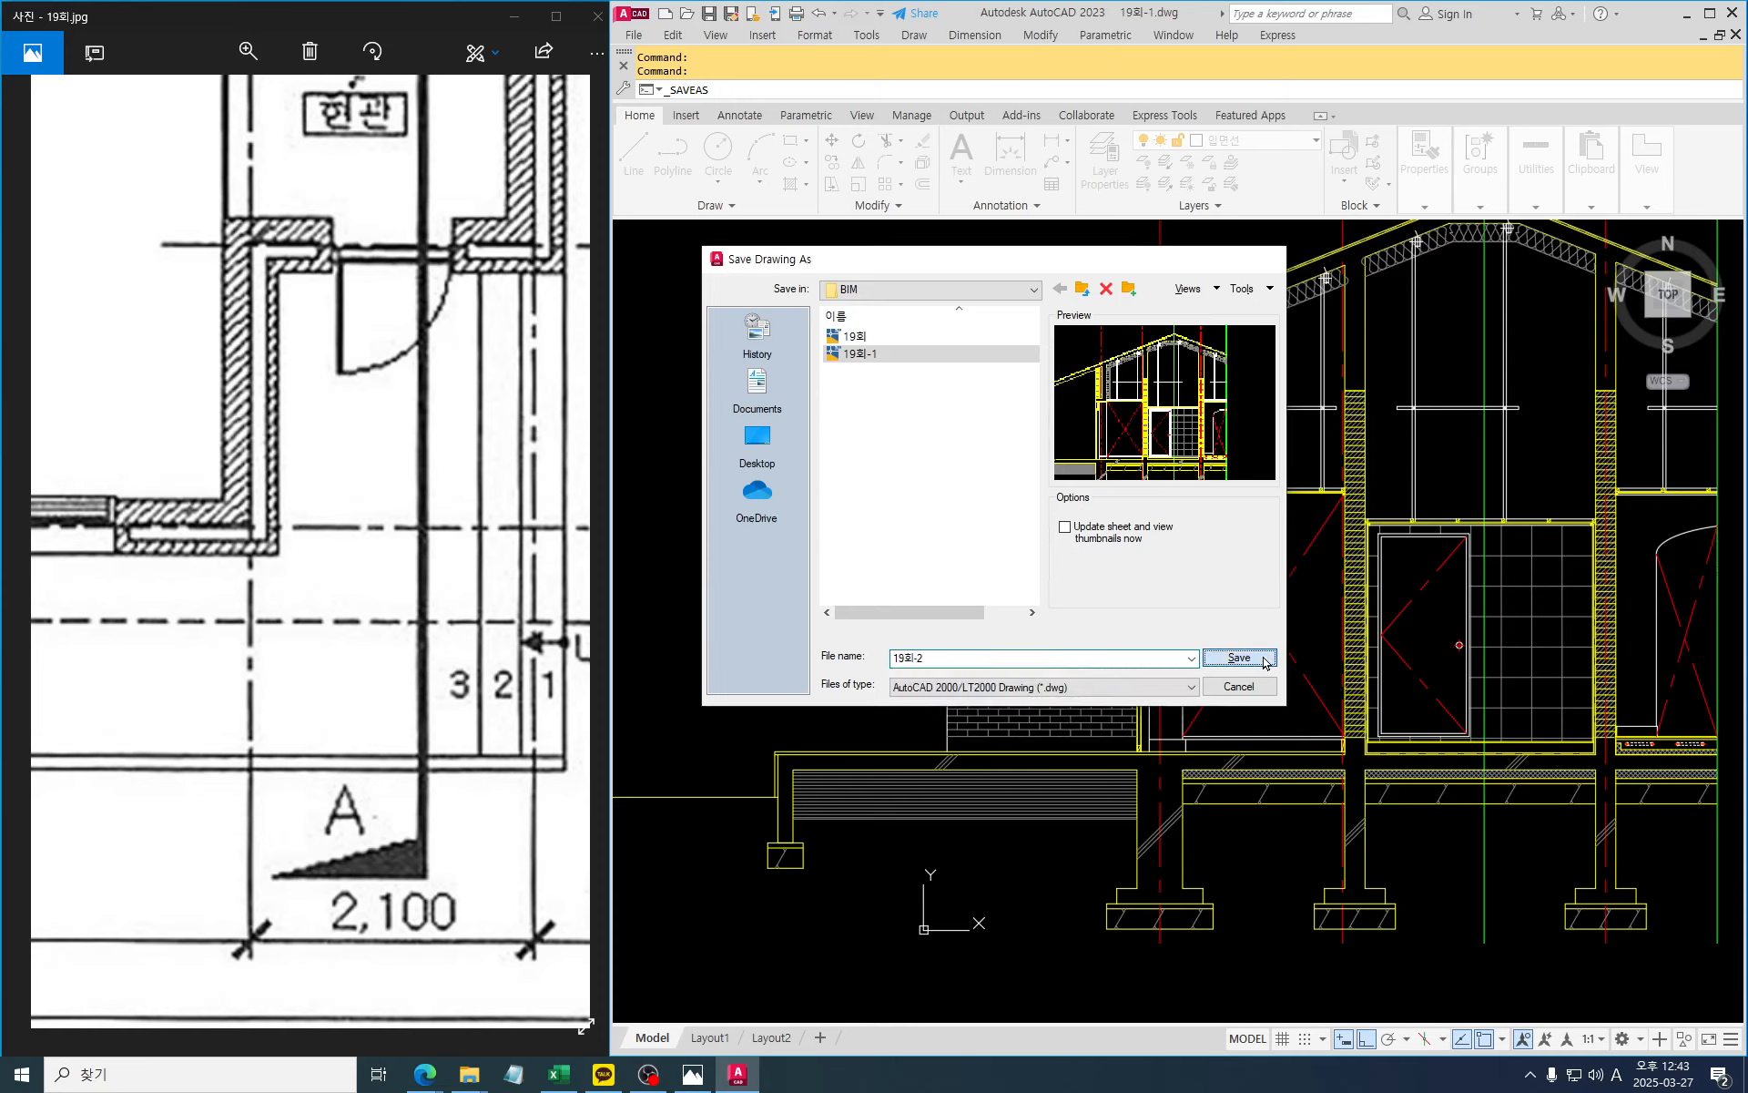
{"action": "mouse_move", "coordinate": [1163, 667]}
{"action": "middle_mouse_down"}
{"action": "mouse_move", "coordinate": [1332, 691]}
{"action": "mouse_move", "coordinate": [1267, 682]}
{"action": "middle_mouse_up"}
{"action": "key", "text": "Escape"}
{"action": "key", "text": "Escape"}
{"action": "left_click_drag", "start_coordinate": [1130, 422], "coordinate": [1175, 297]}
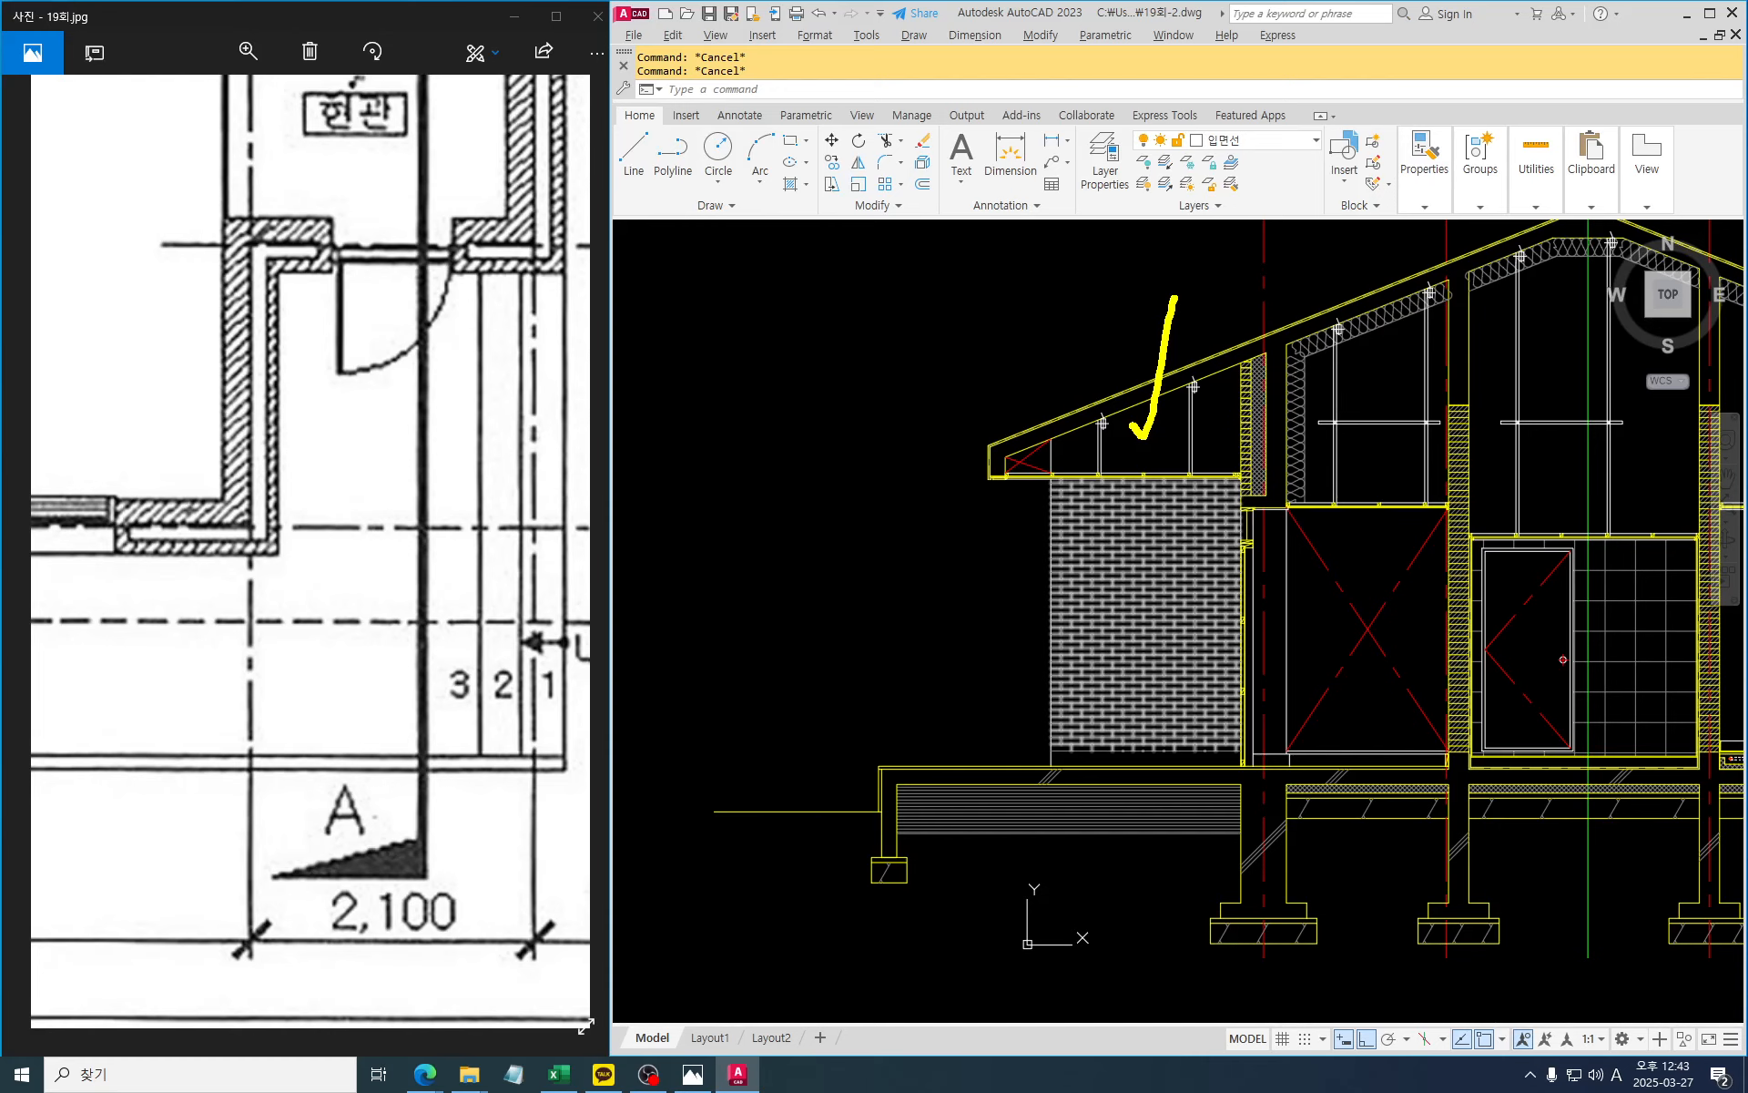
{"action": "key", "text": "Escape"}
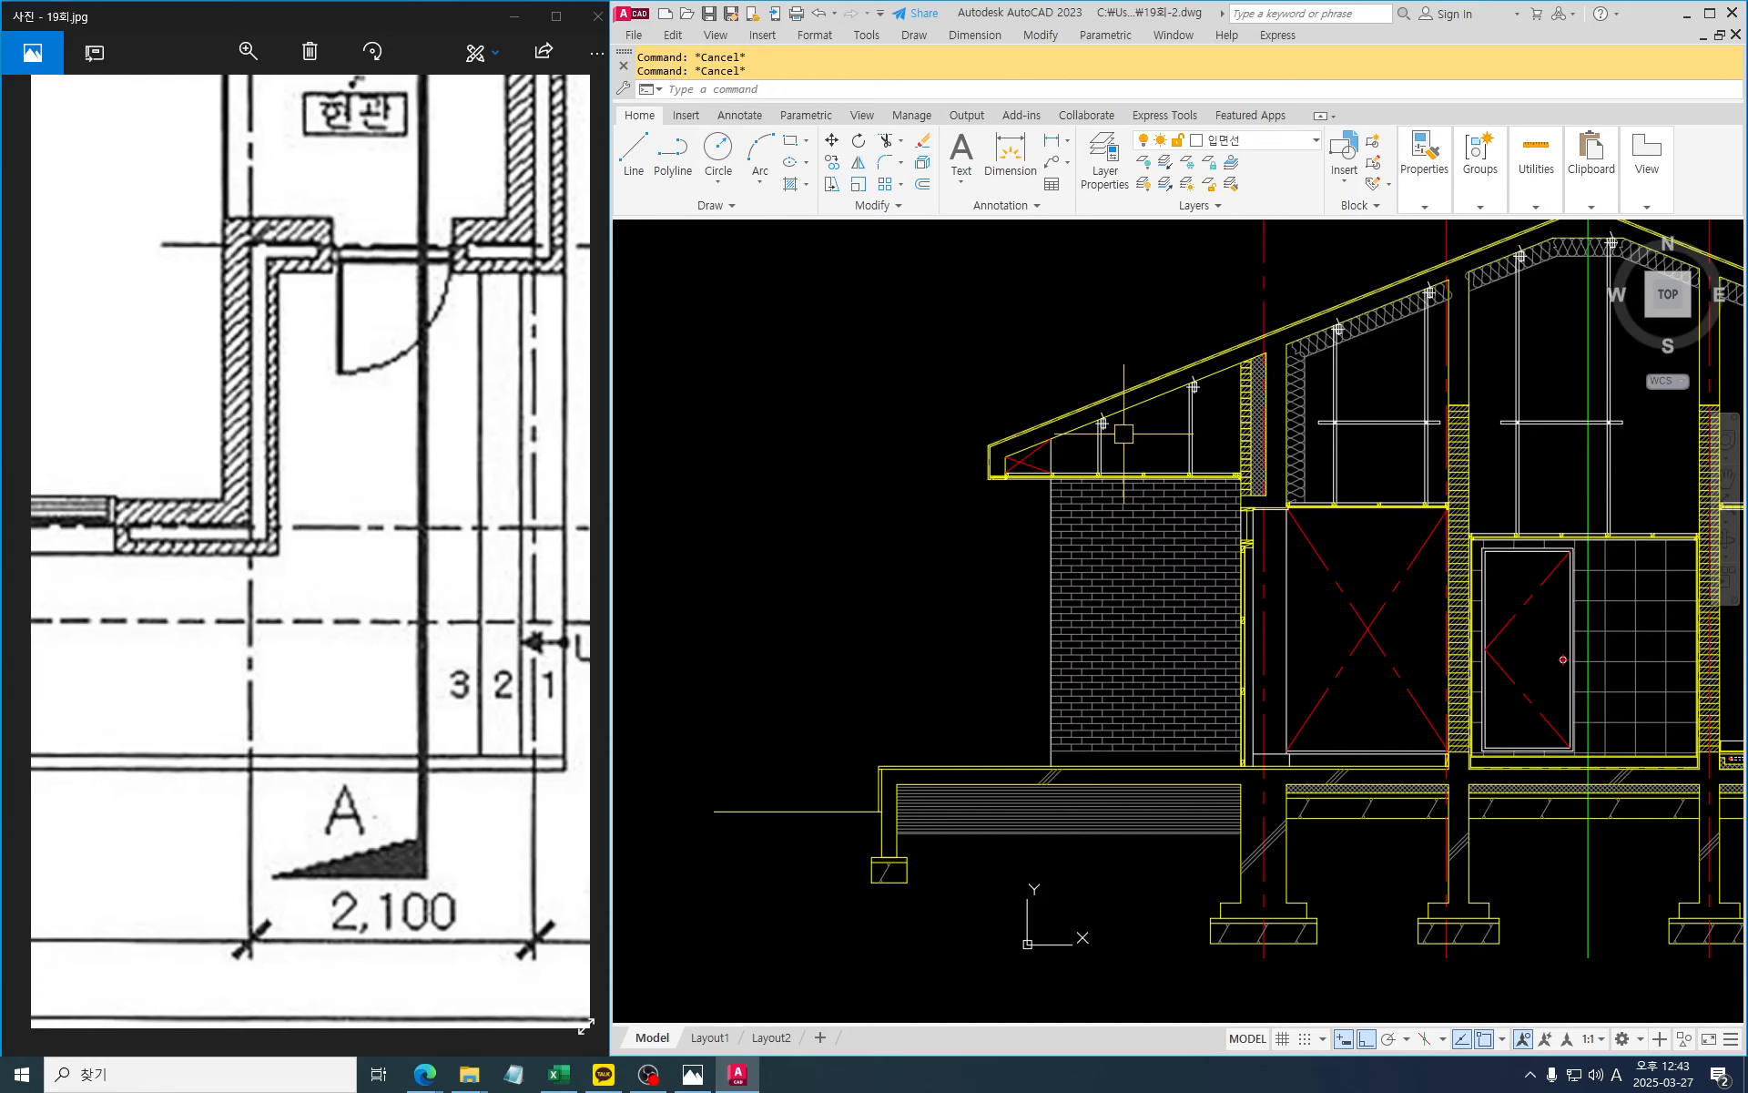
Offset the top line of the porch slab upward by 1000
{"action": "mouse_move", "coordinate": [1062, 726]}
{"action": "middle_mouse_down"}
{"action": "mouse_move", "coordinate": [1092, 707]}
{"action": "mouse_move", "coordinate": [1038, 703]}
{"action": "middle_mouse_up"}
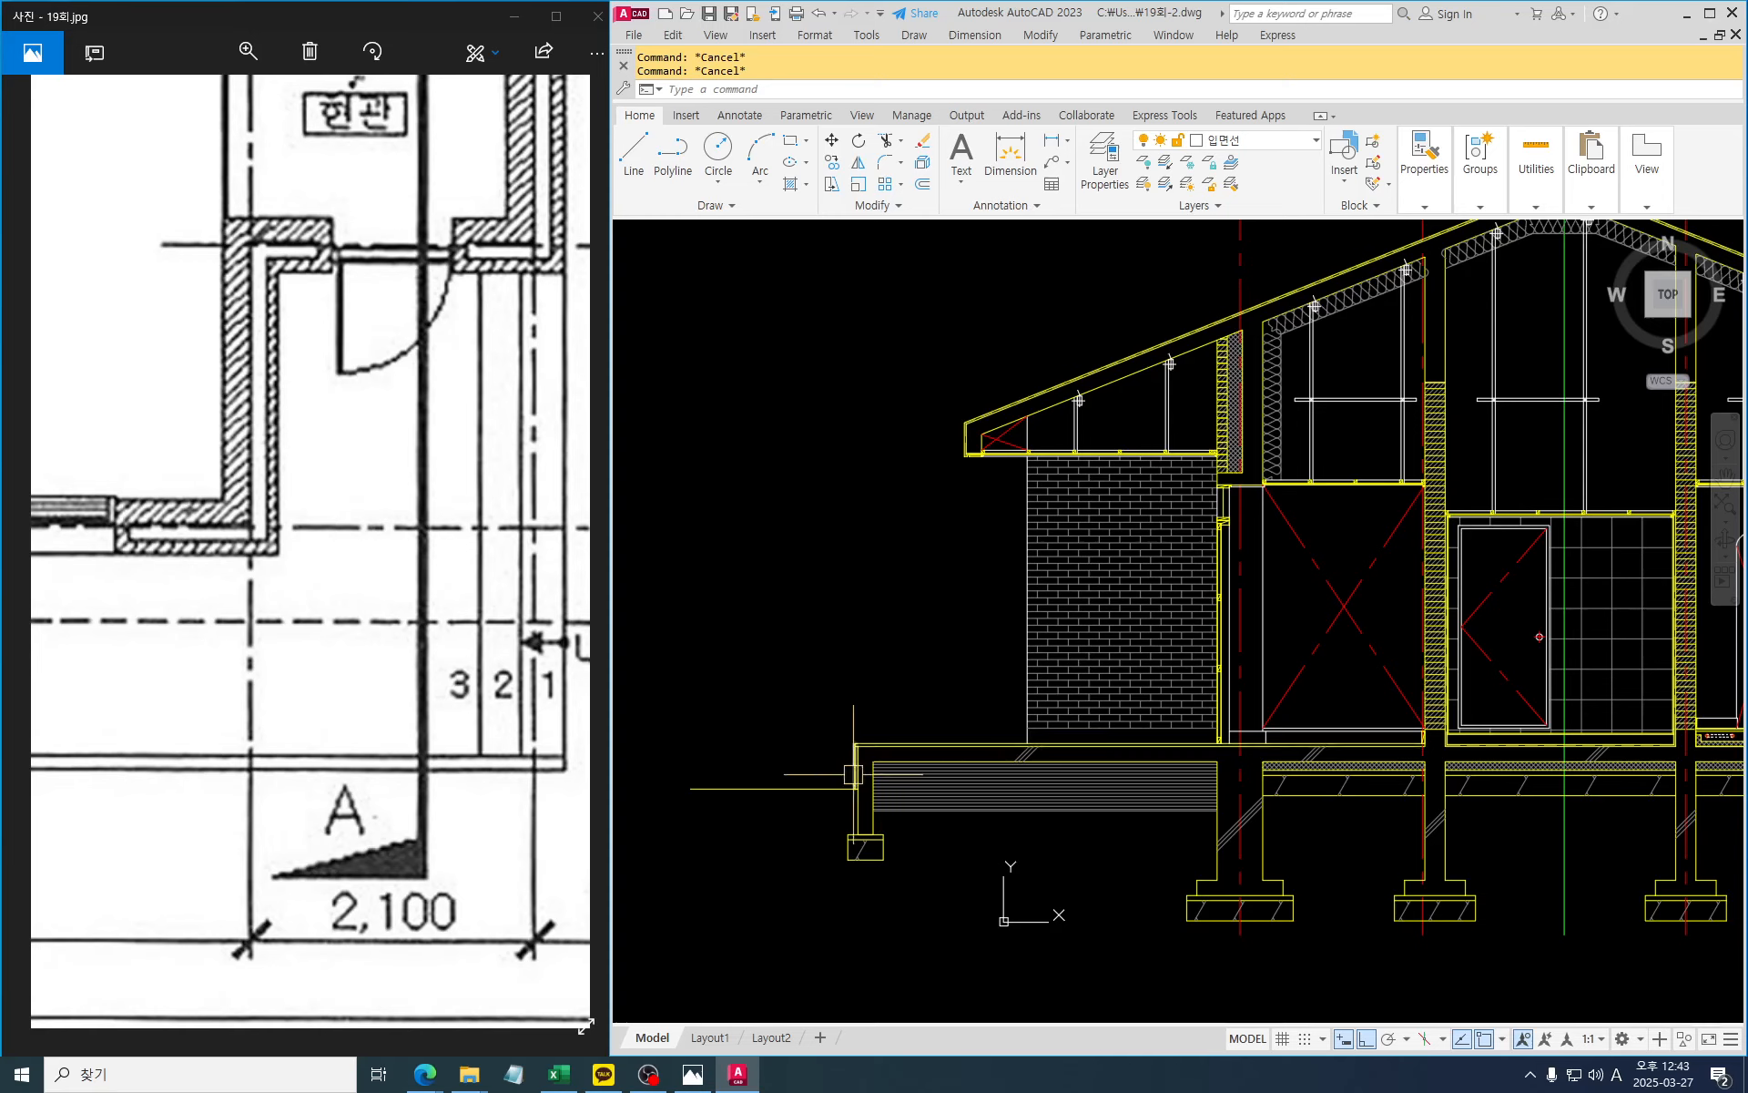
{"action": "scroll", "coordinate": [852, 742], "scroll_direction": "up", "scroll_amount": 4}
{"action": "mouse_move", "coordinate": [852, 742]}
{"action": "middle_mouse_down"}
{"action": "mouse_move", "coordinate": [910, 774]}
{"action": "mouse_move", "coordinate": [1076, 797]}
{"action": "middle_mouse_up"}
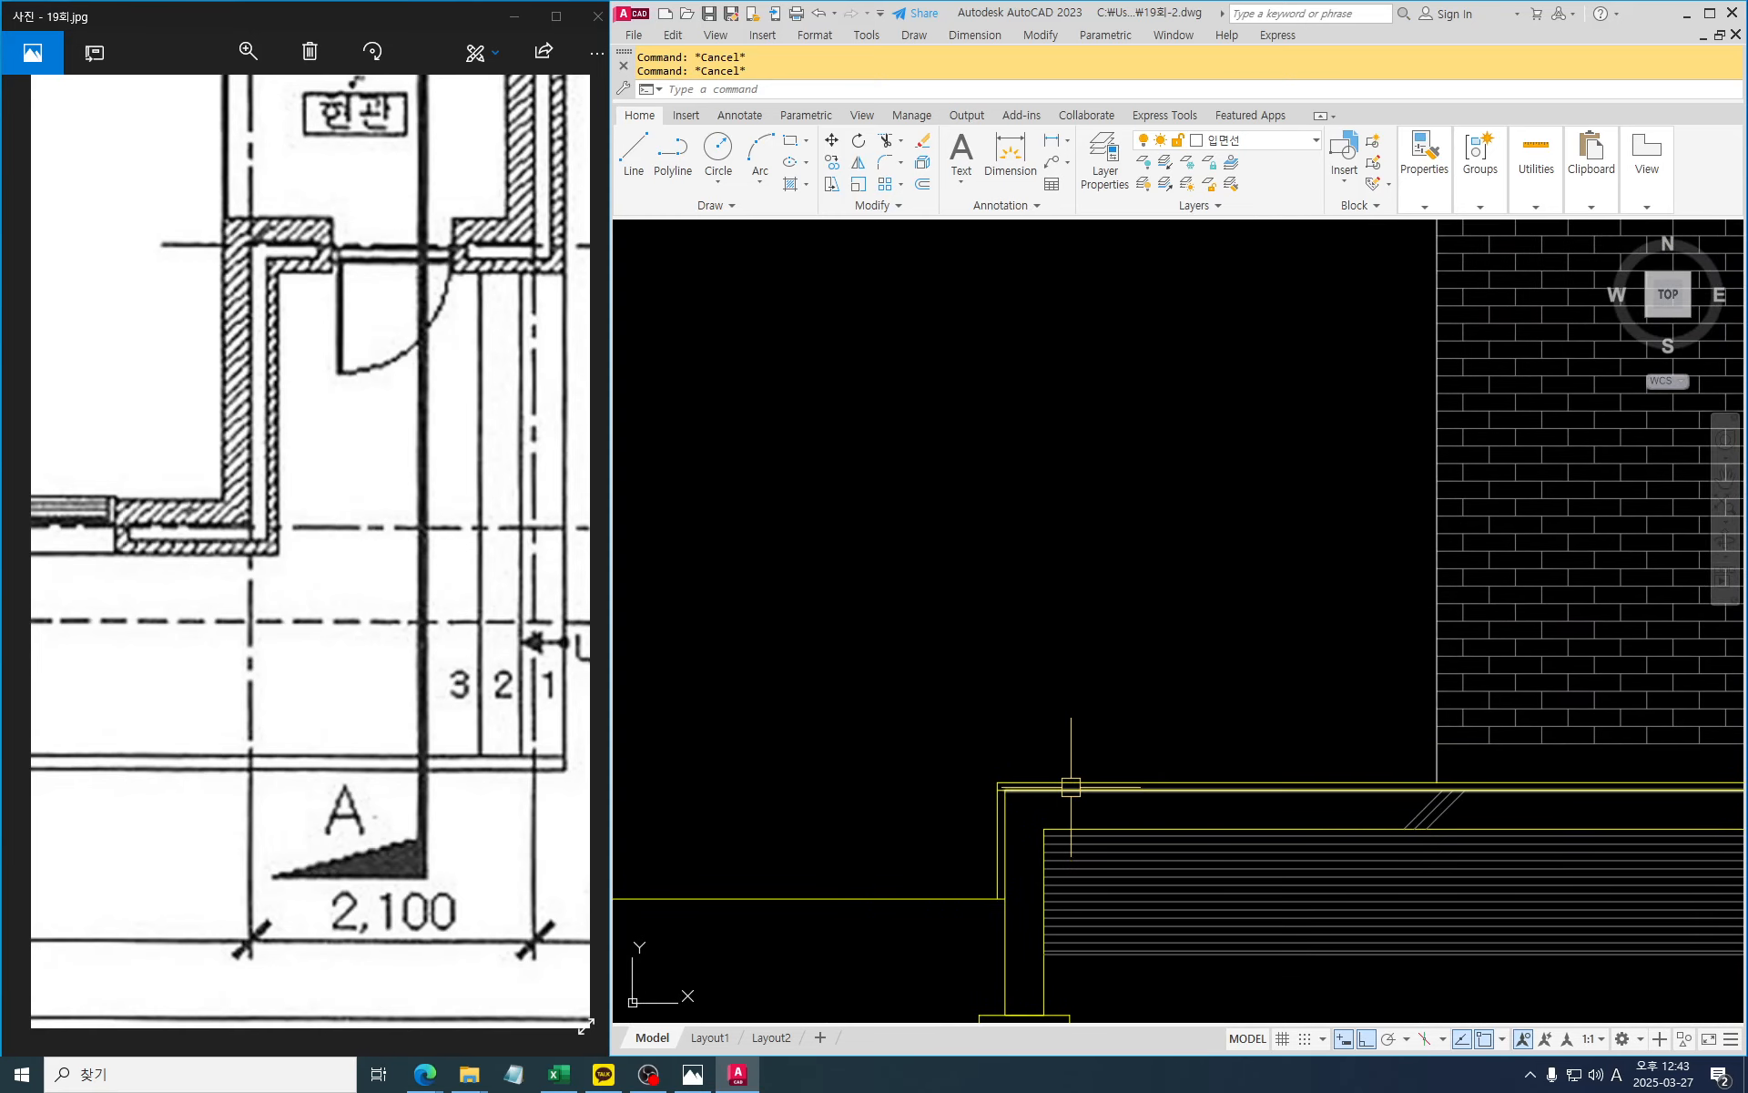
{"action": "key", "text": "Return"}
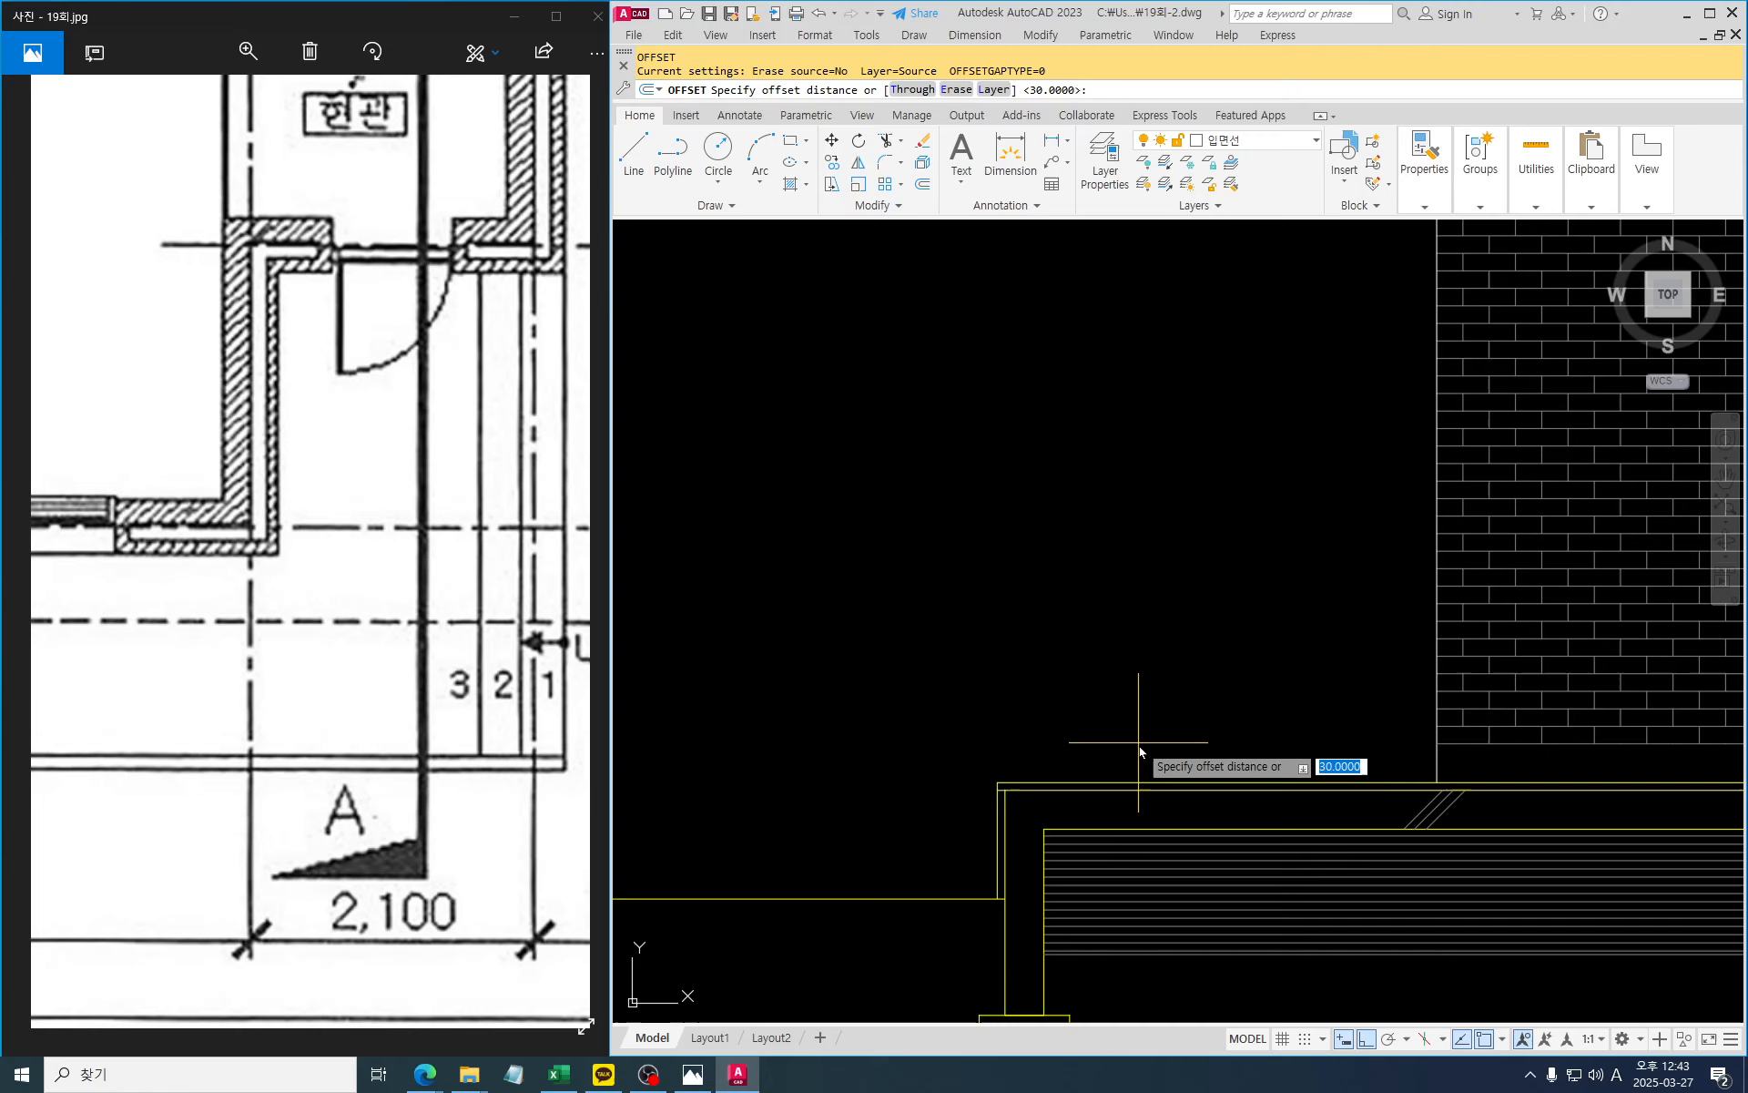
{"action": "type", "text": "1000"}
{"action": "key", "text": "Return"}
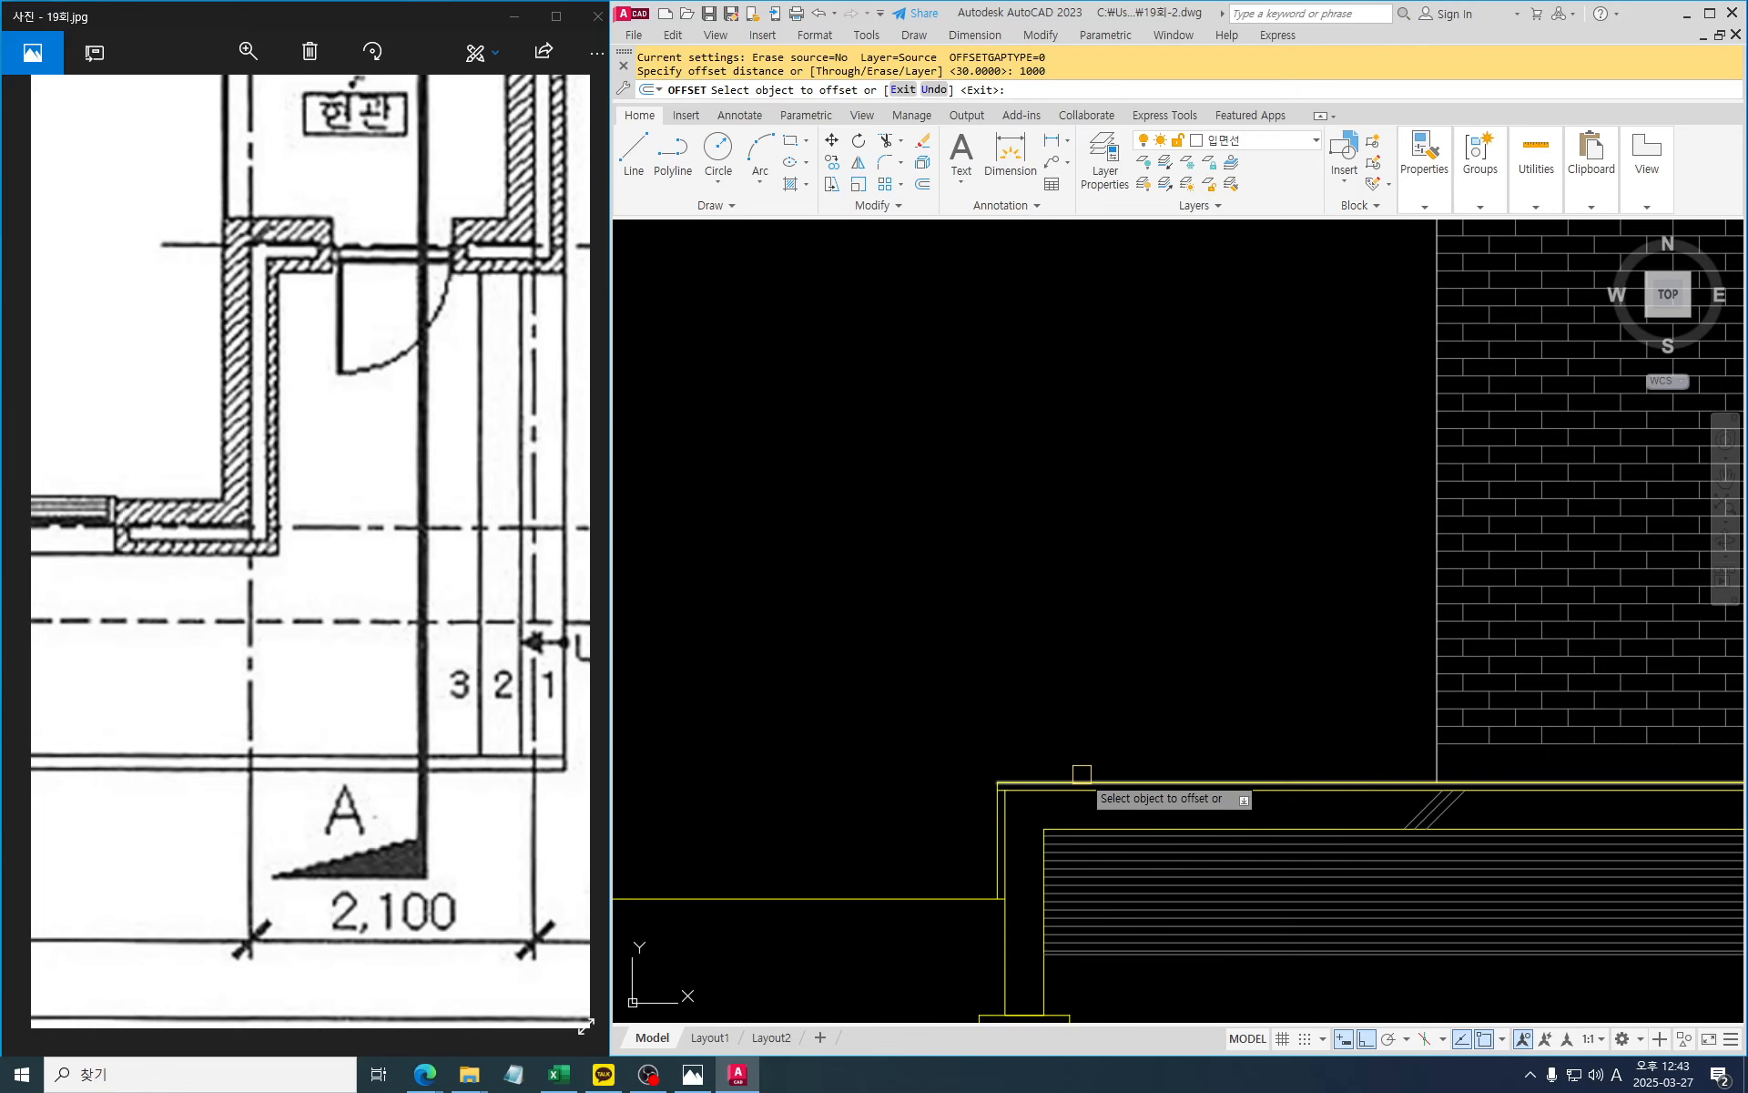
{"action": "left_click", "coordinate": [1067, 782]}
{"action": "left_click", "coordinate": [1088, 514]}
{"action": "key", "text": "Escape"}
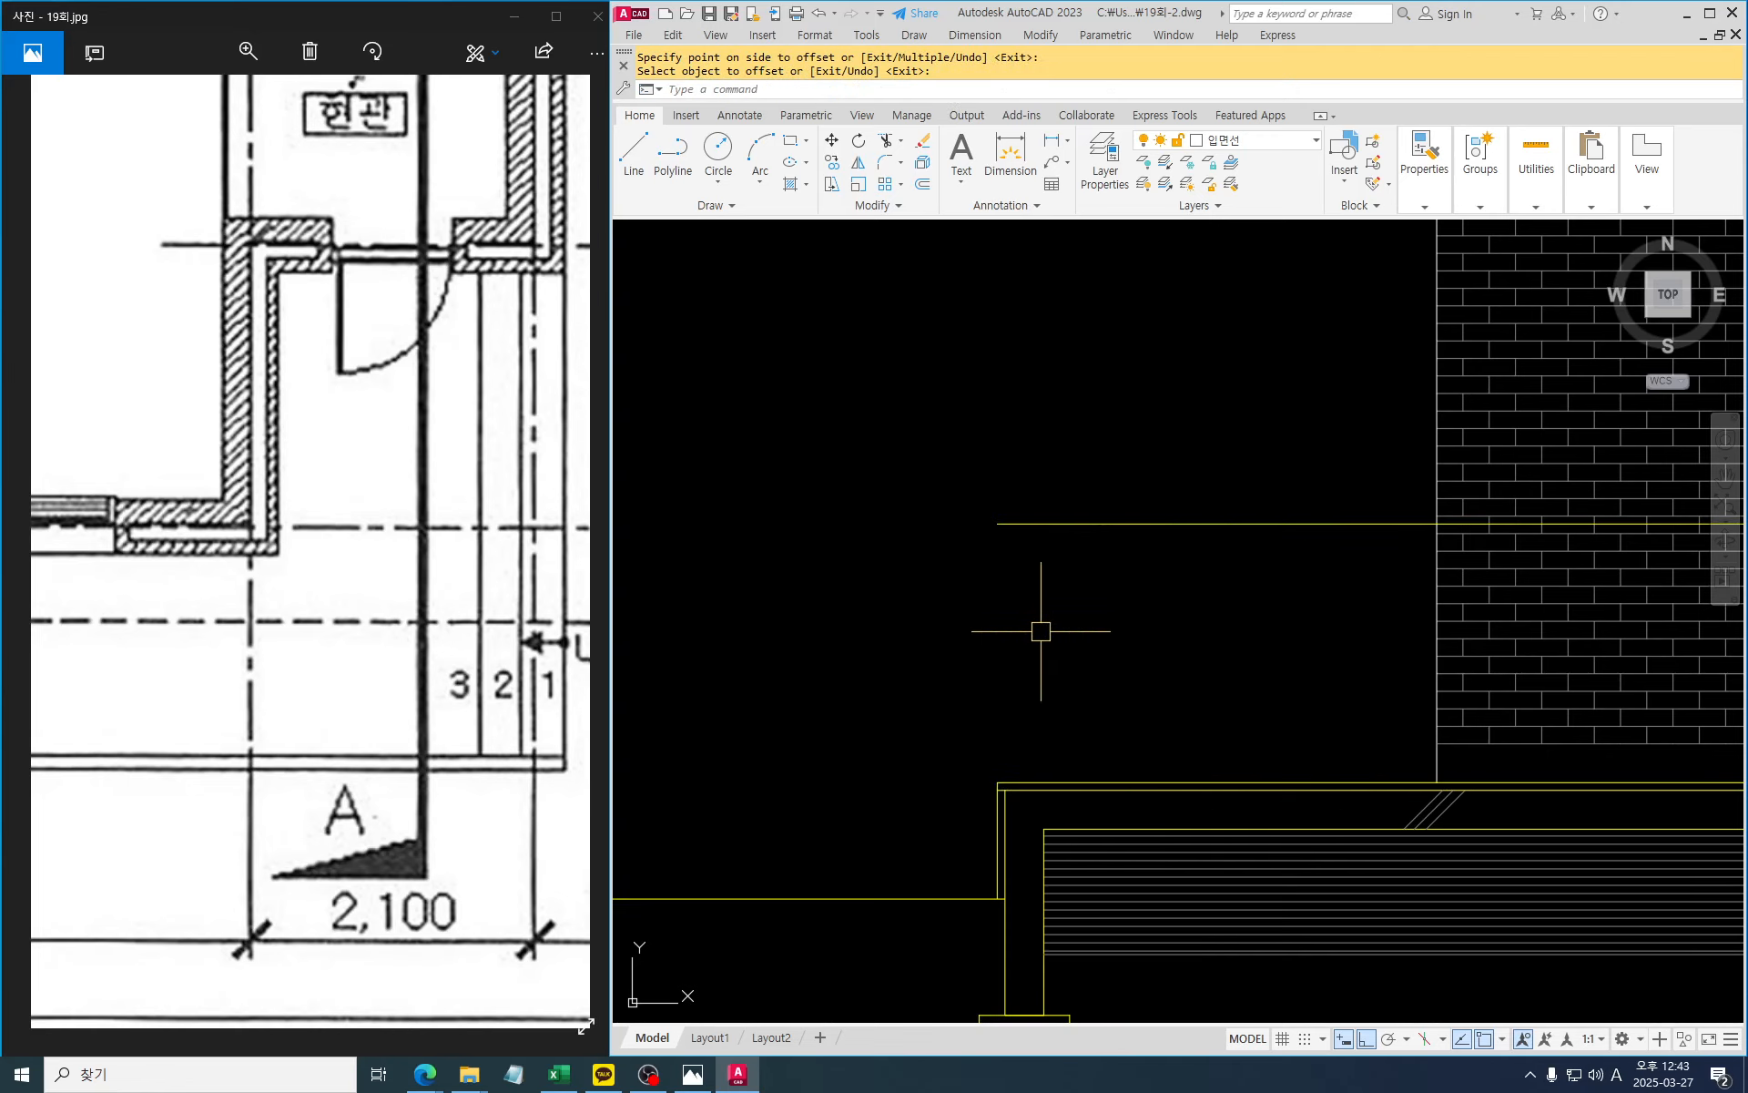
{"action": "key", "text": "Escape"}
Draw a vertical line from the porch slab's outer top corner up past the end of the offset line
{"action": "type", "text": "l"}
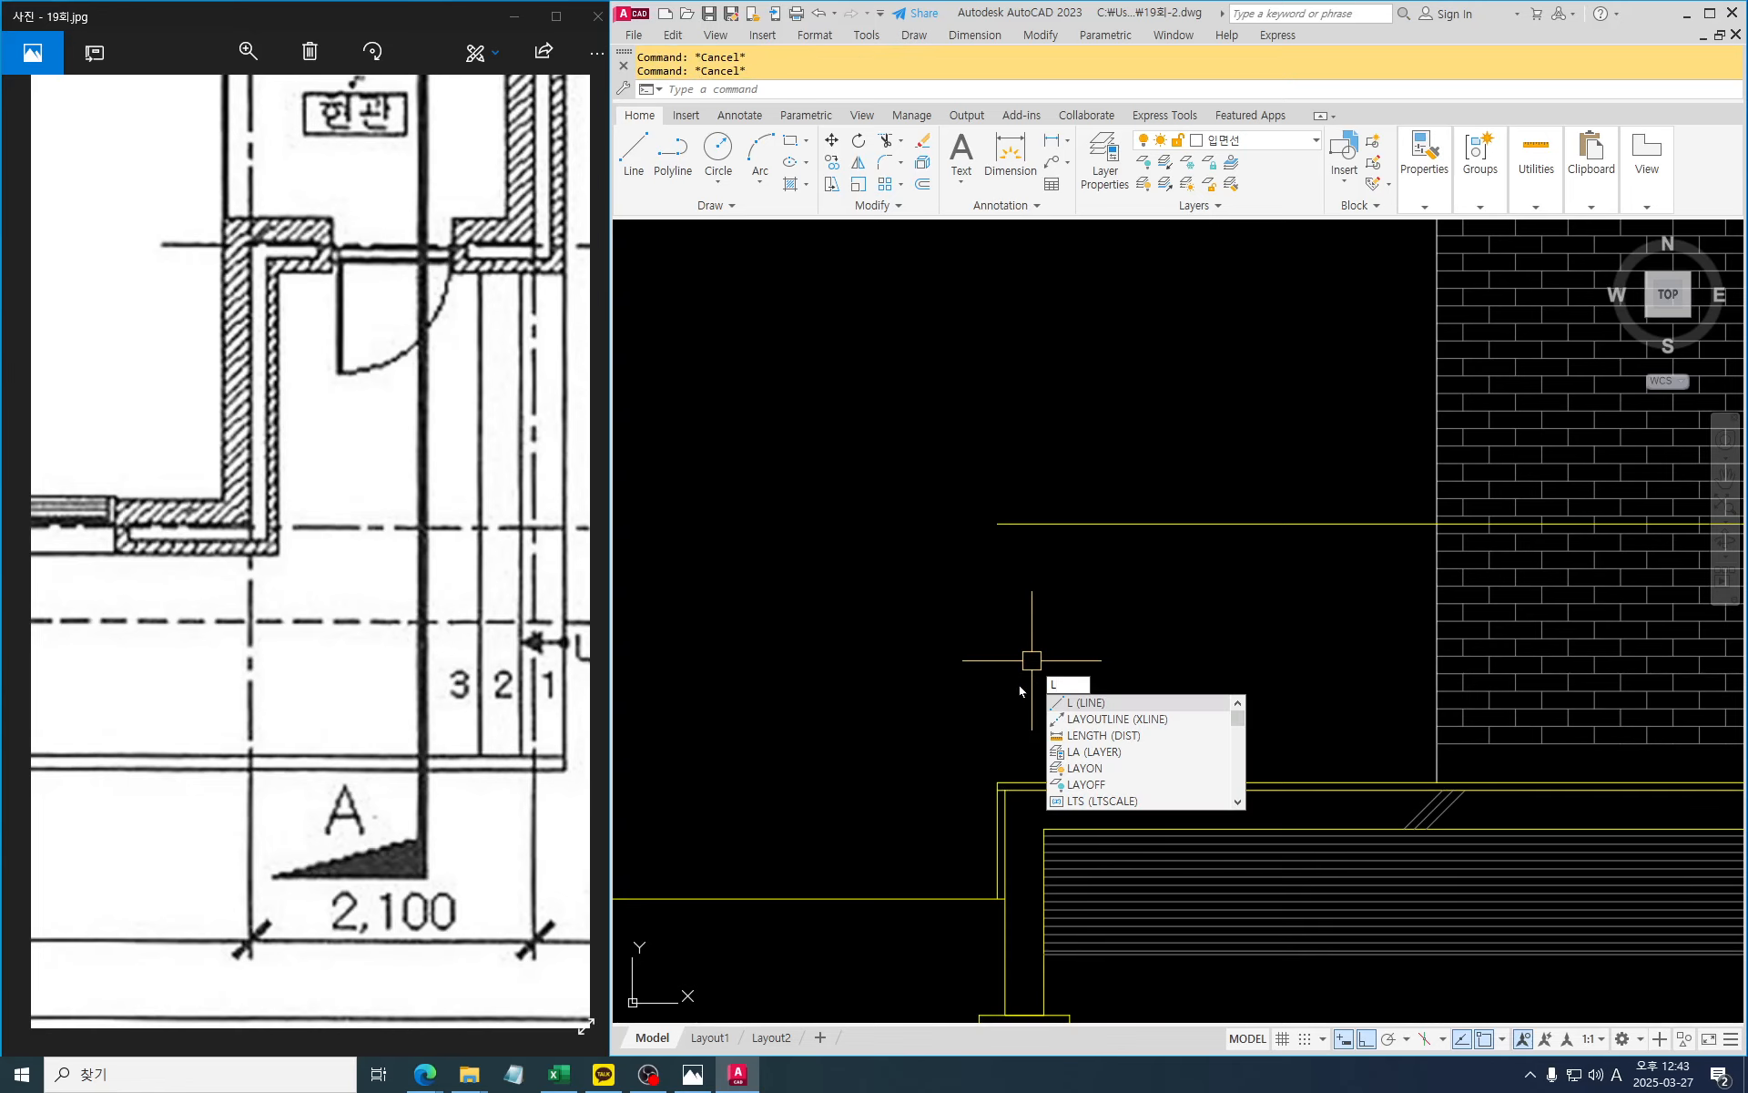
{"action": "key", "text": "Return"}
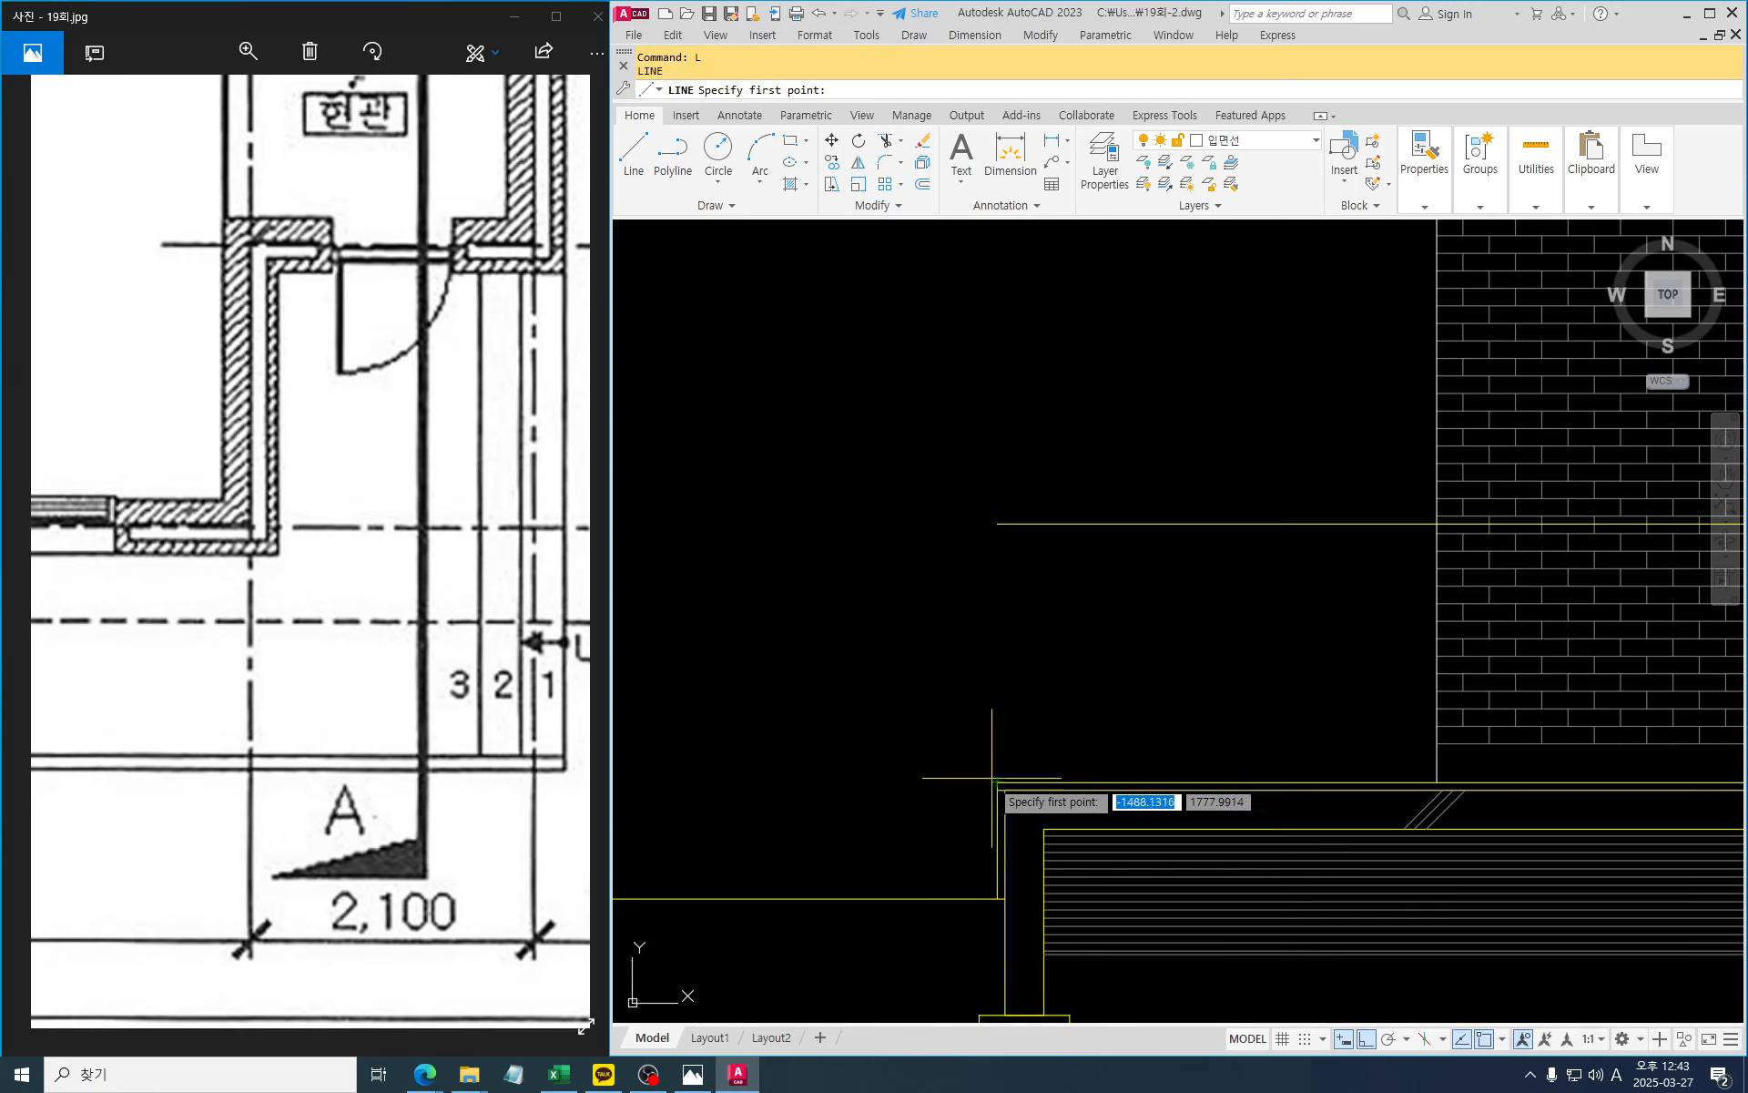
{"action": "left_click", "coordinate": [998, 781]}
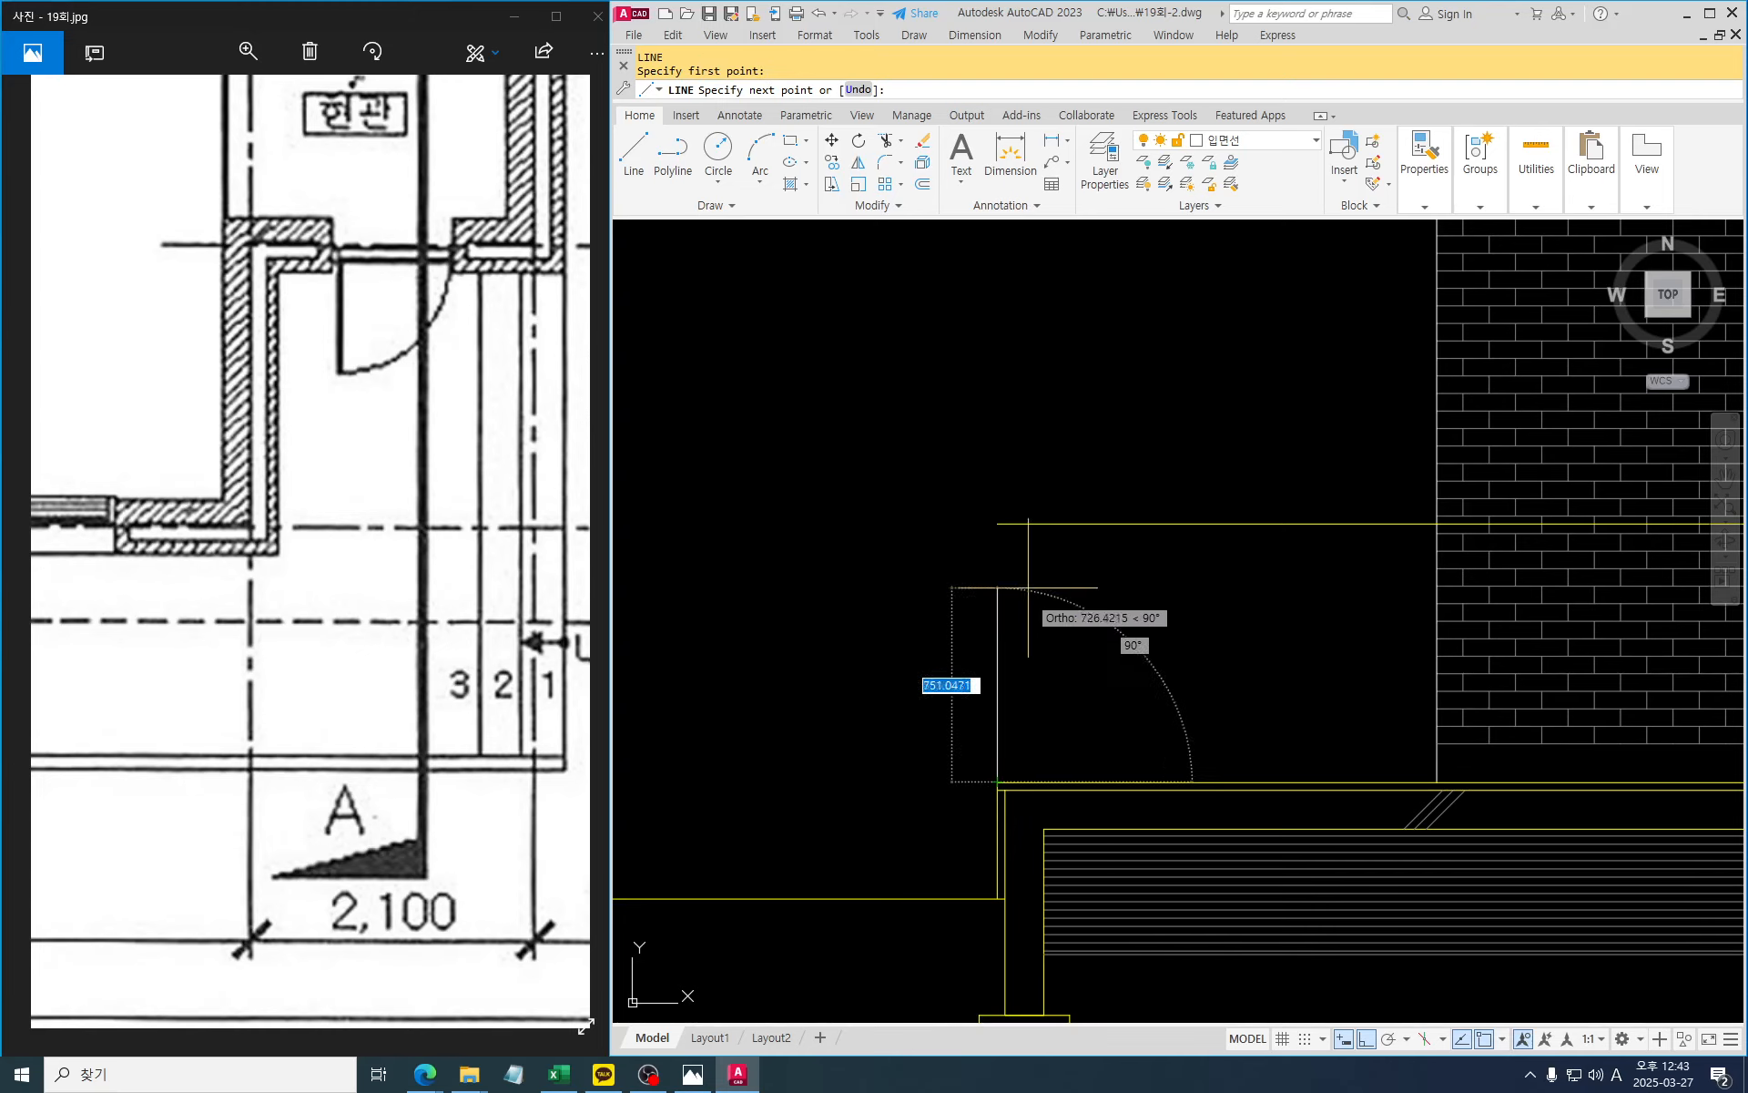
{"action": "left_click", "coordinate": [1064, 442]}
{"action": "key", "text": "Return"}
Draw a circle of radius 30 tangent to the new vertical line and the offset horizontal line, inside their corner
{"action": "scroll", "coordinate": [1028, 614], "scroll_direction": "up", "scroll_amount": 2}
{"action": "middle_click_drag", "start_coordinate": [1030, 614], "coordinate": [1014, 555]}
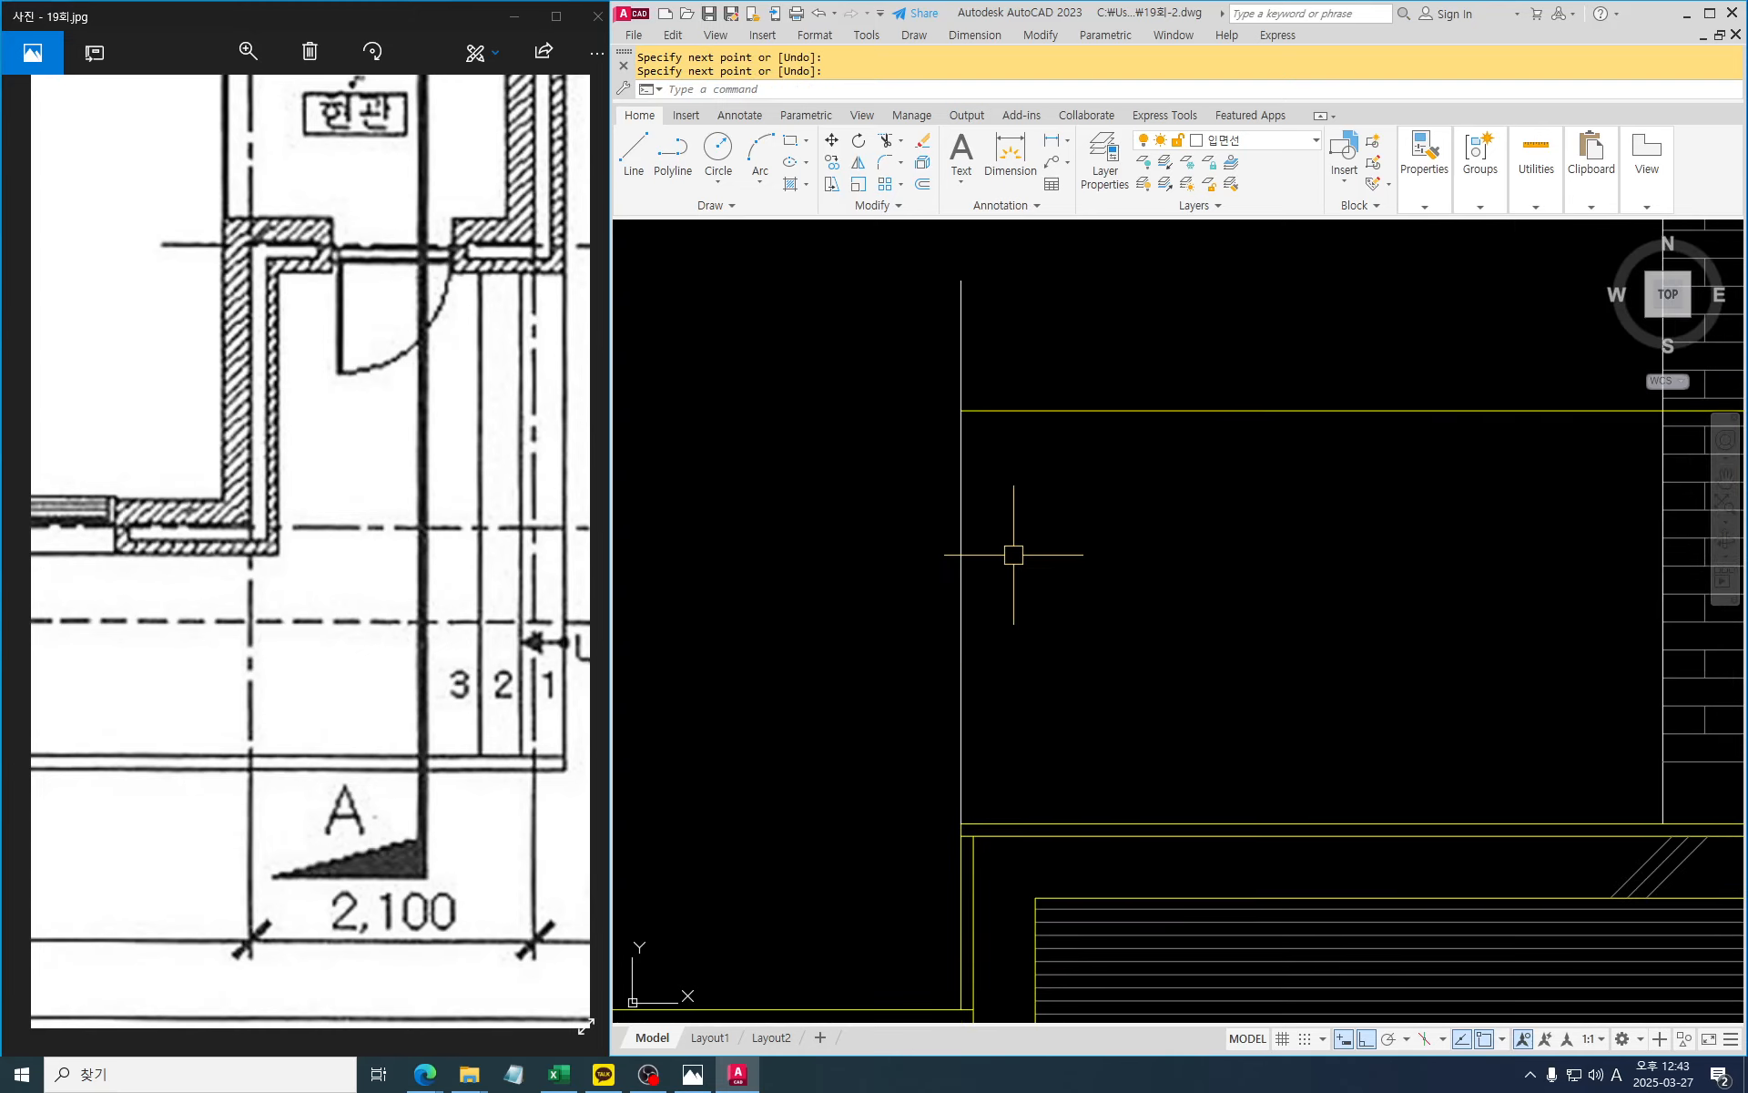
{"action": "key", "text": "Escape"}
{"action": "type", "text": "c"}
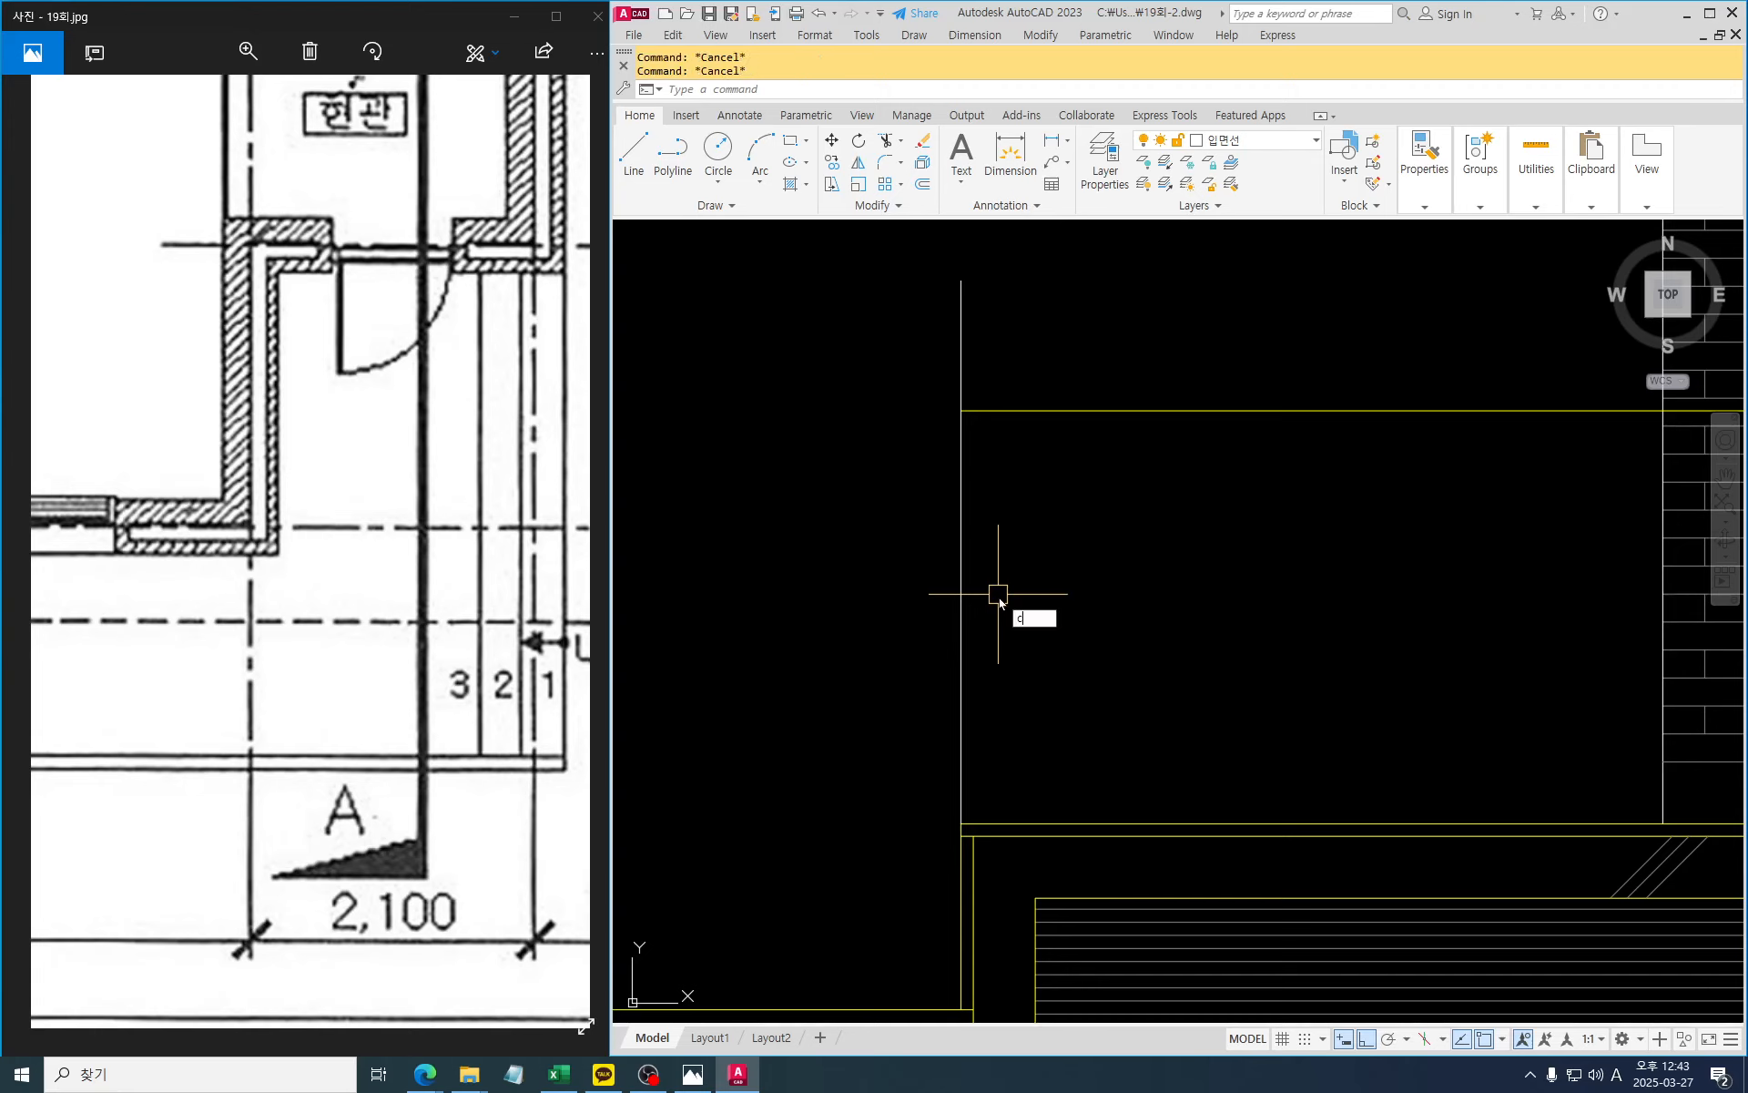
{"action": "key", "text": "Return"}
{"action": "type", "text": "t"}
{"action": "key", "text": "Return"}
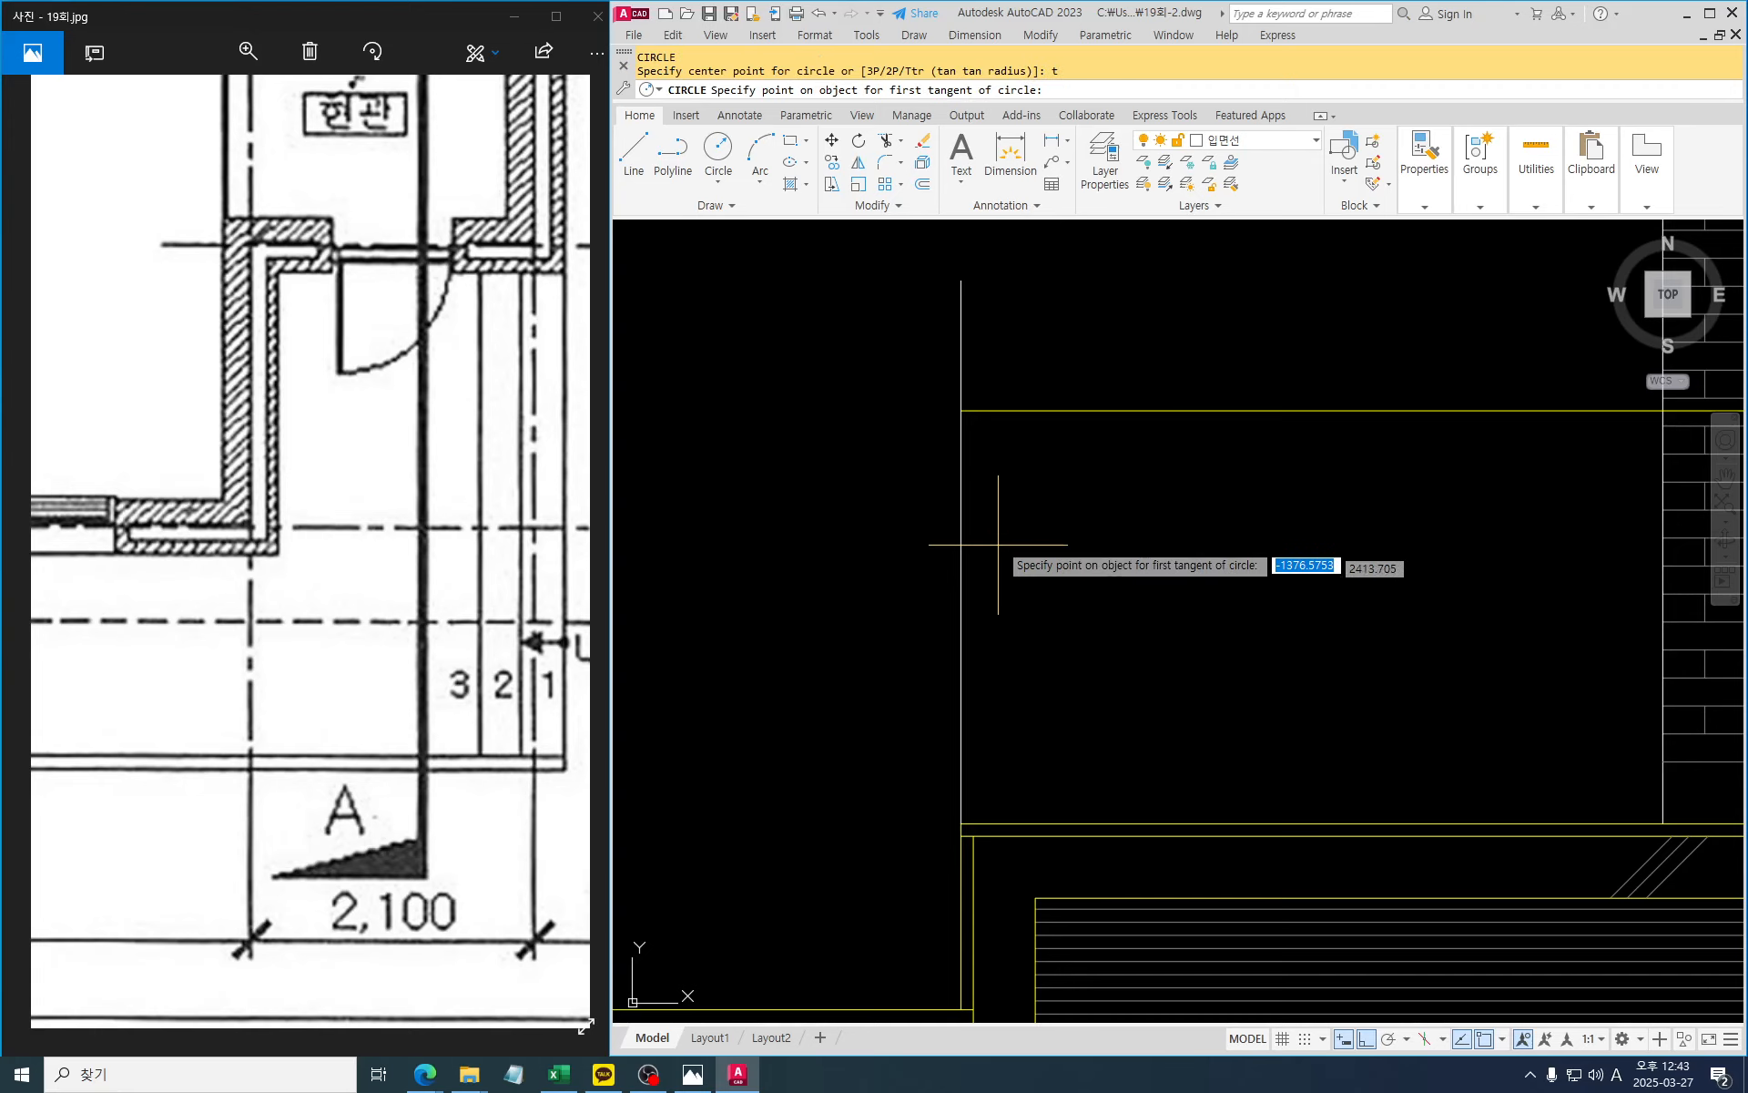
{"action": "left_click", "coordinate": [961, 455]}
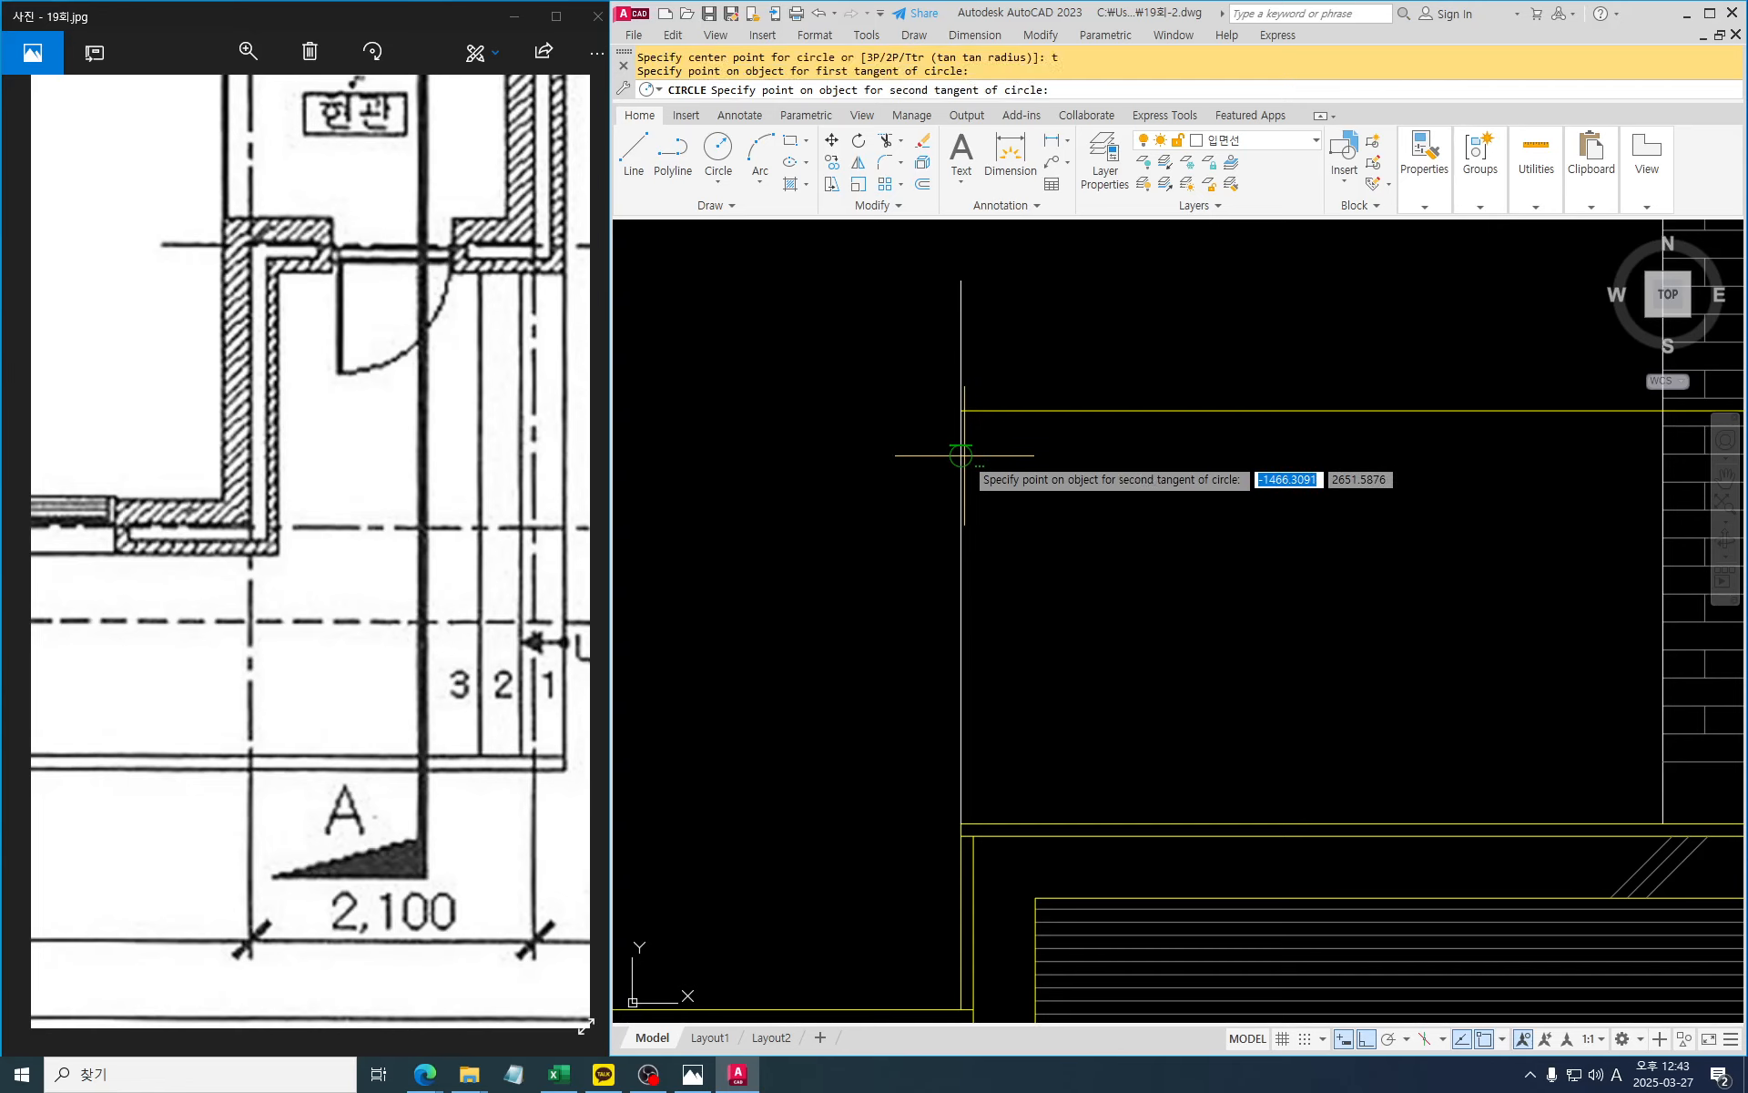
{"action": "left_click", "coordinate": [1001, 411]}
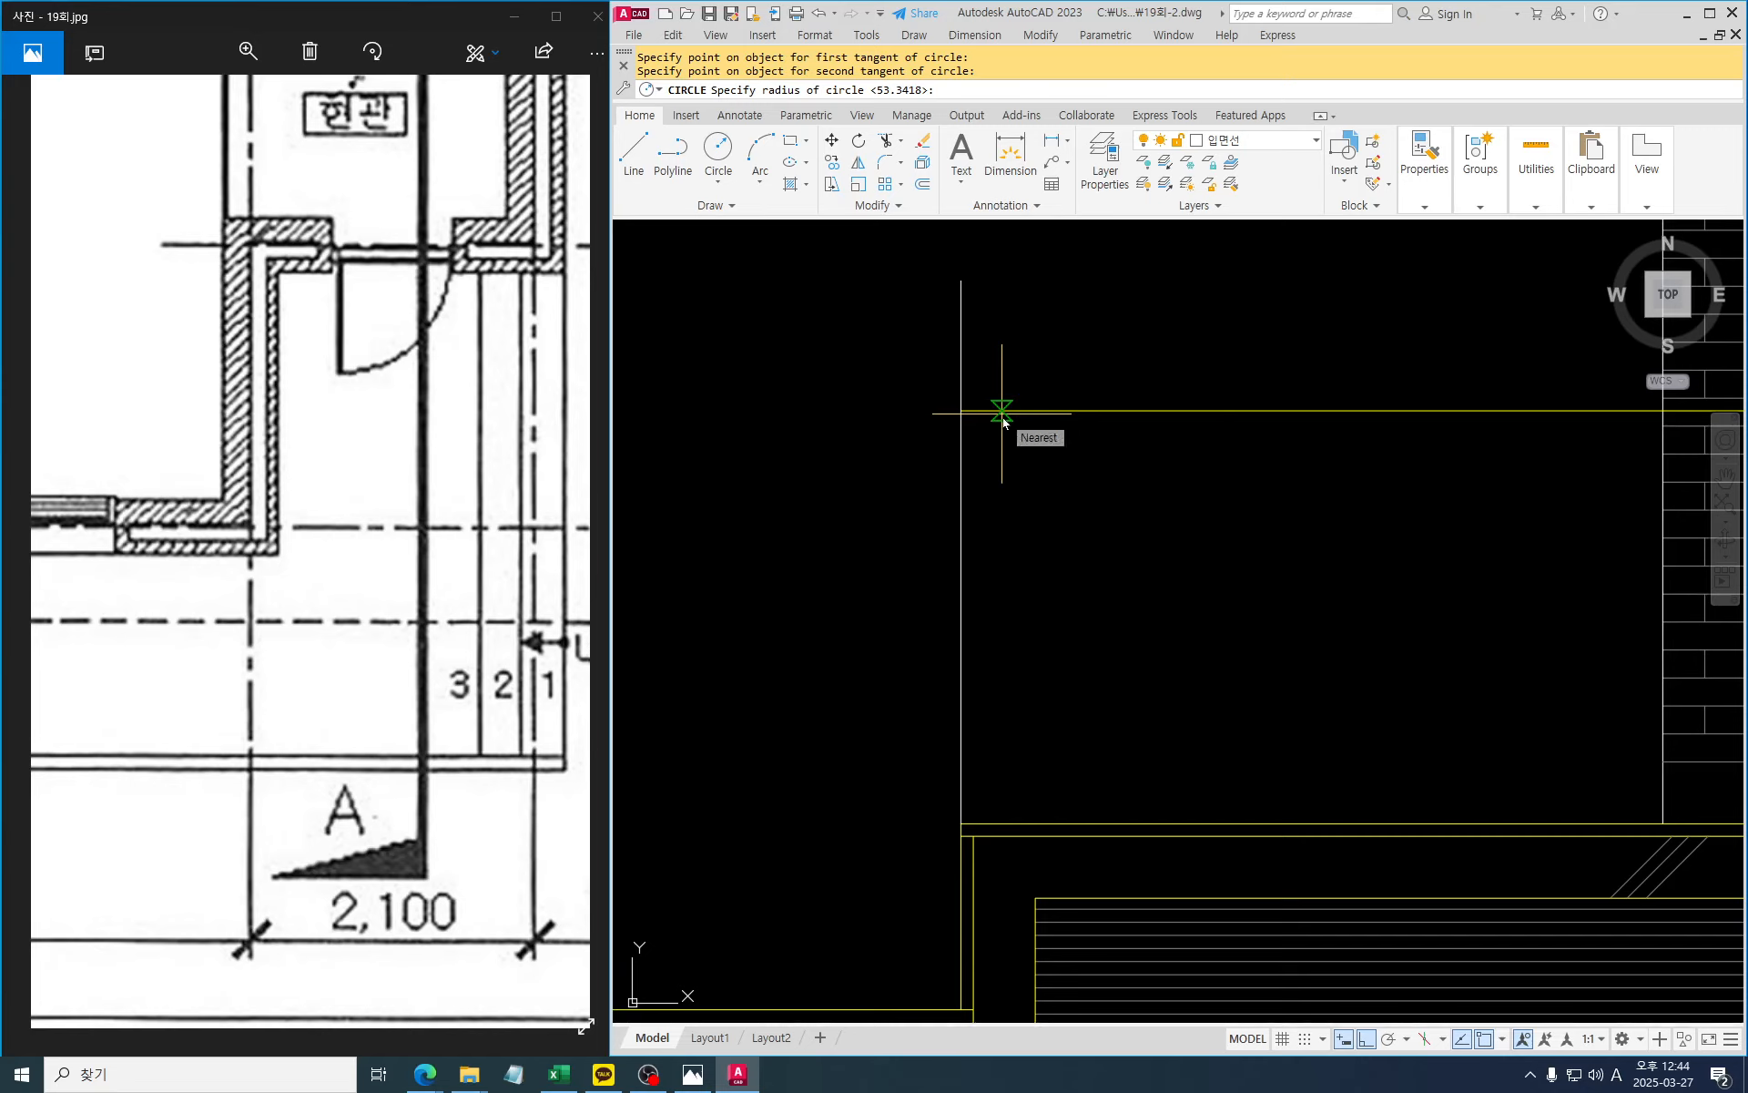
{"action": "type", "text": "30"}
{"action": "key", "text": "Return"}
{"action": "key", "text": "Escape"}
{"action": "key", "text": "Escape"}
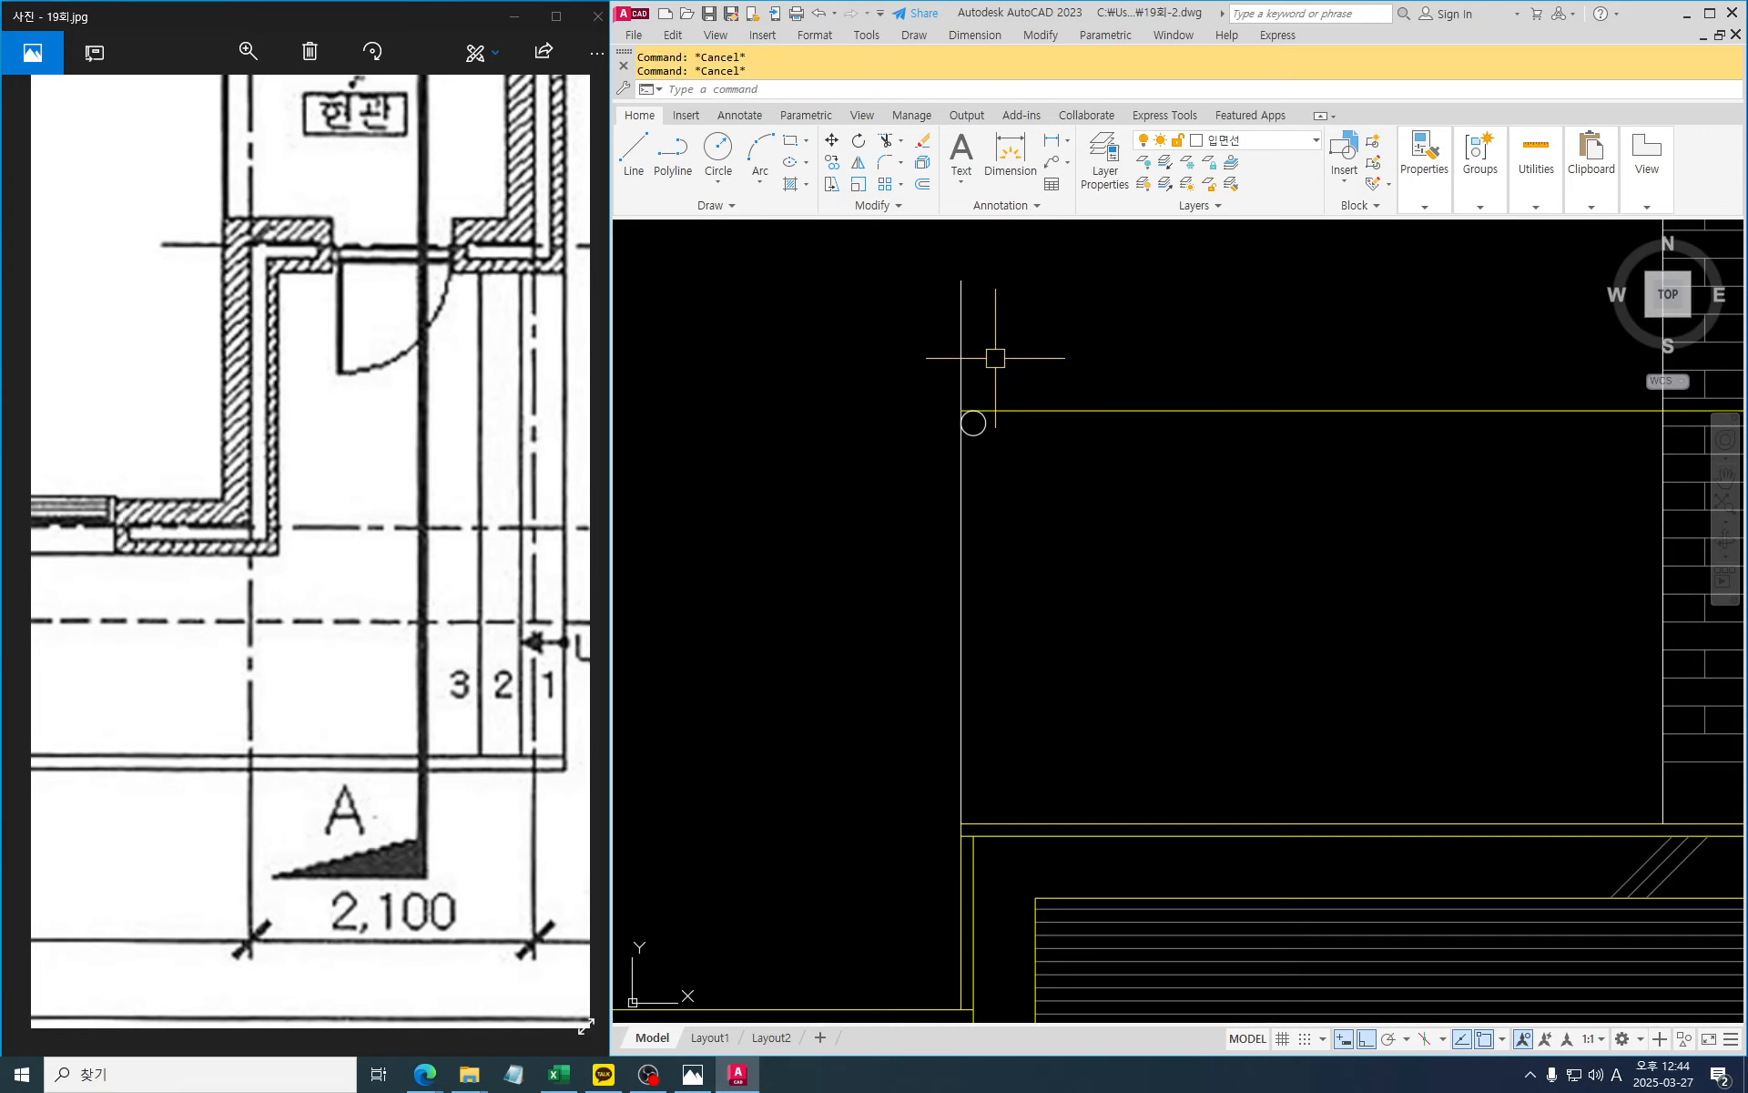
Erase the vertical helper line rising from the porch slab's outer corner
{"action": "type", "text": "e"}
{"action": "key", "text": "space"}
{"action": "left_click", "coordinate": [989, 357]}
{"action": "left_click", "coordinate": [894, 326]}
{"action": "key", "text": "space"}
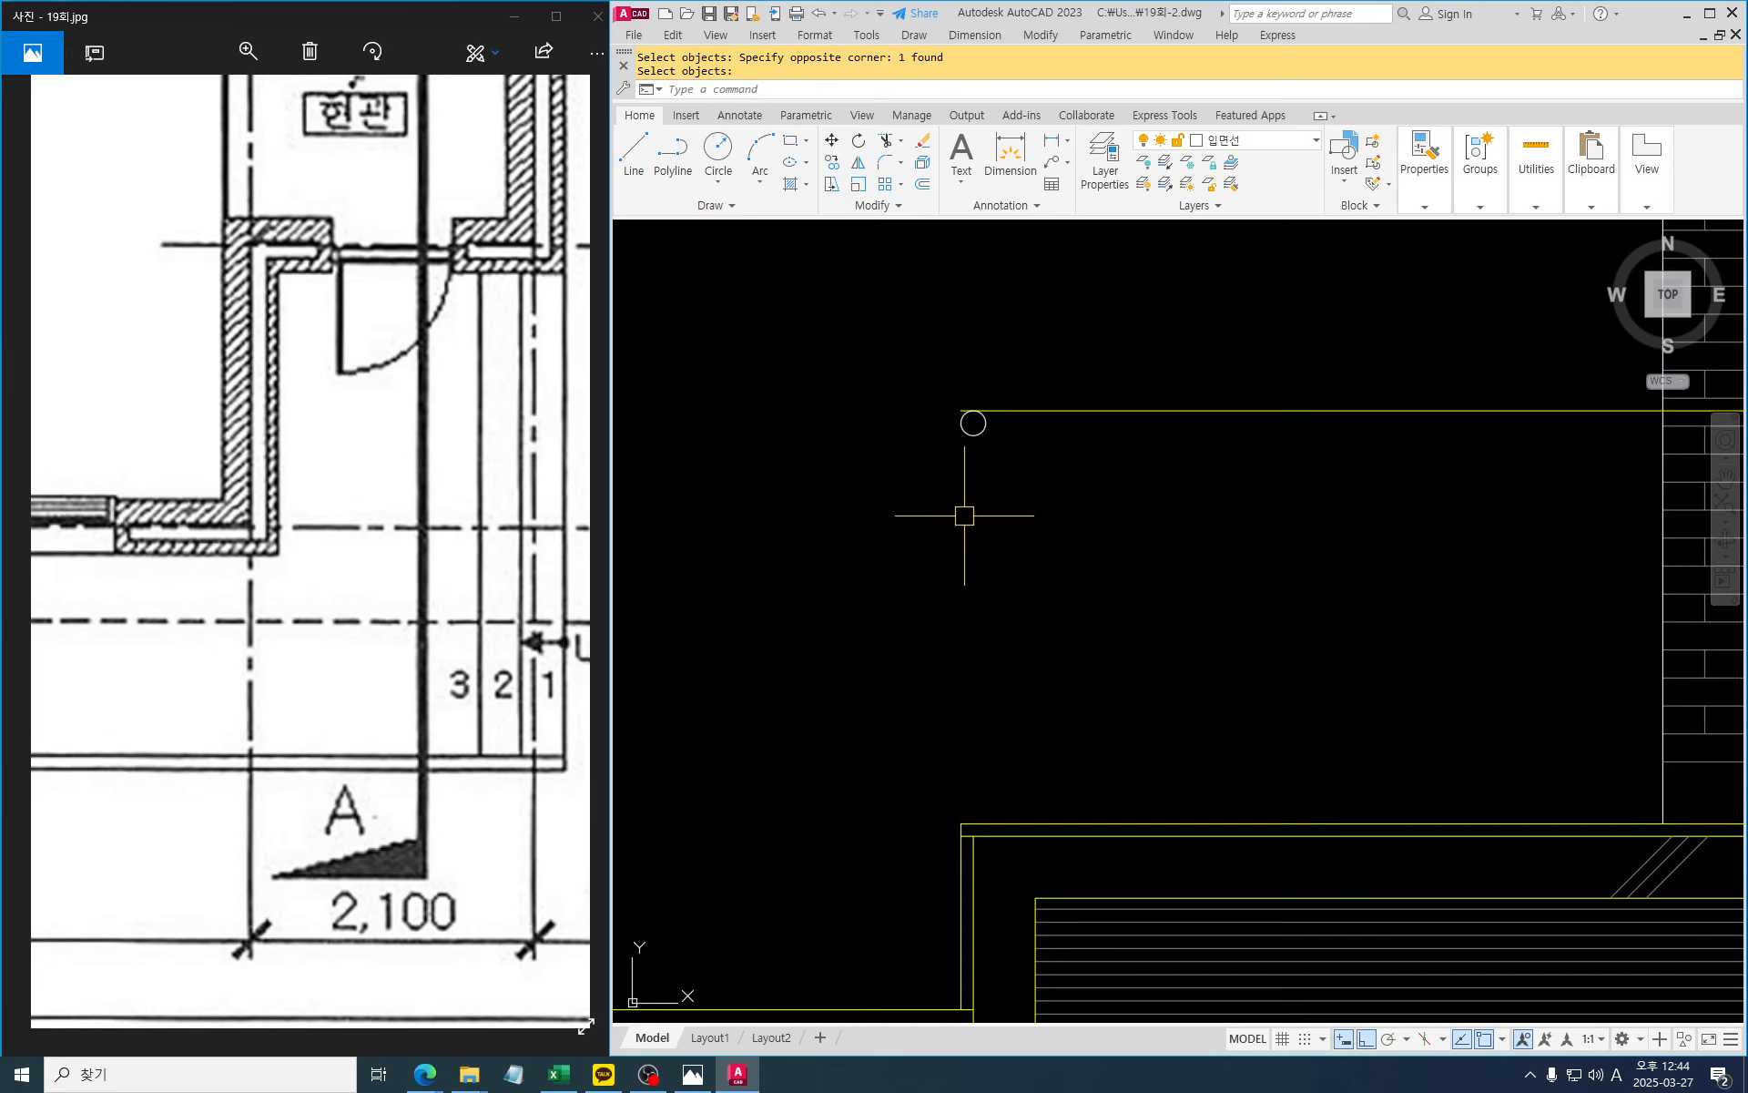
Draw a vertical line from the bottom of the handrail circle down to the top of the porch slab
{"action": "type", "text": "l"}
{"action": "key", "text": "space"}
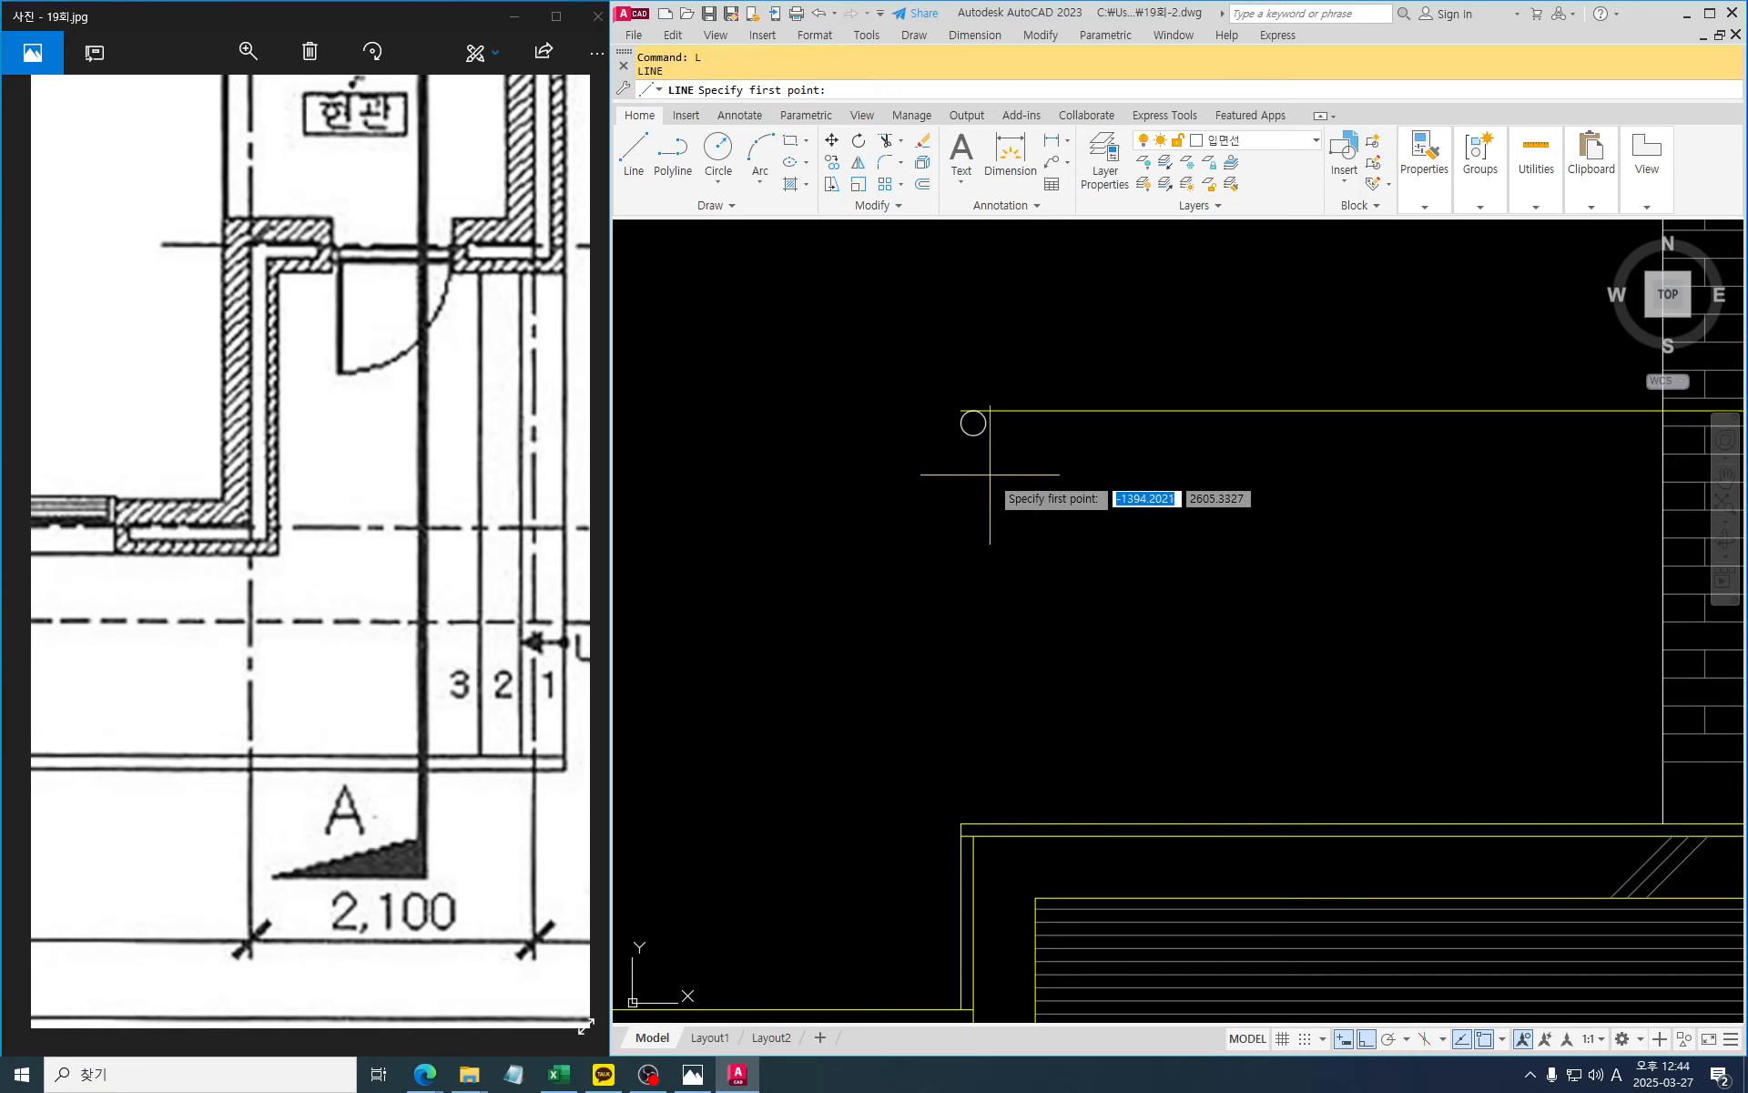
{"action": "left_click", "coordinate": [974, 422]}
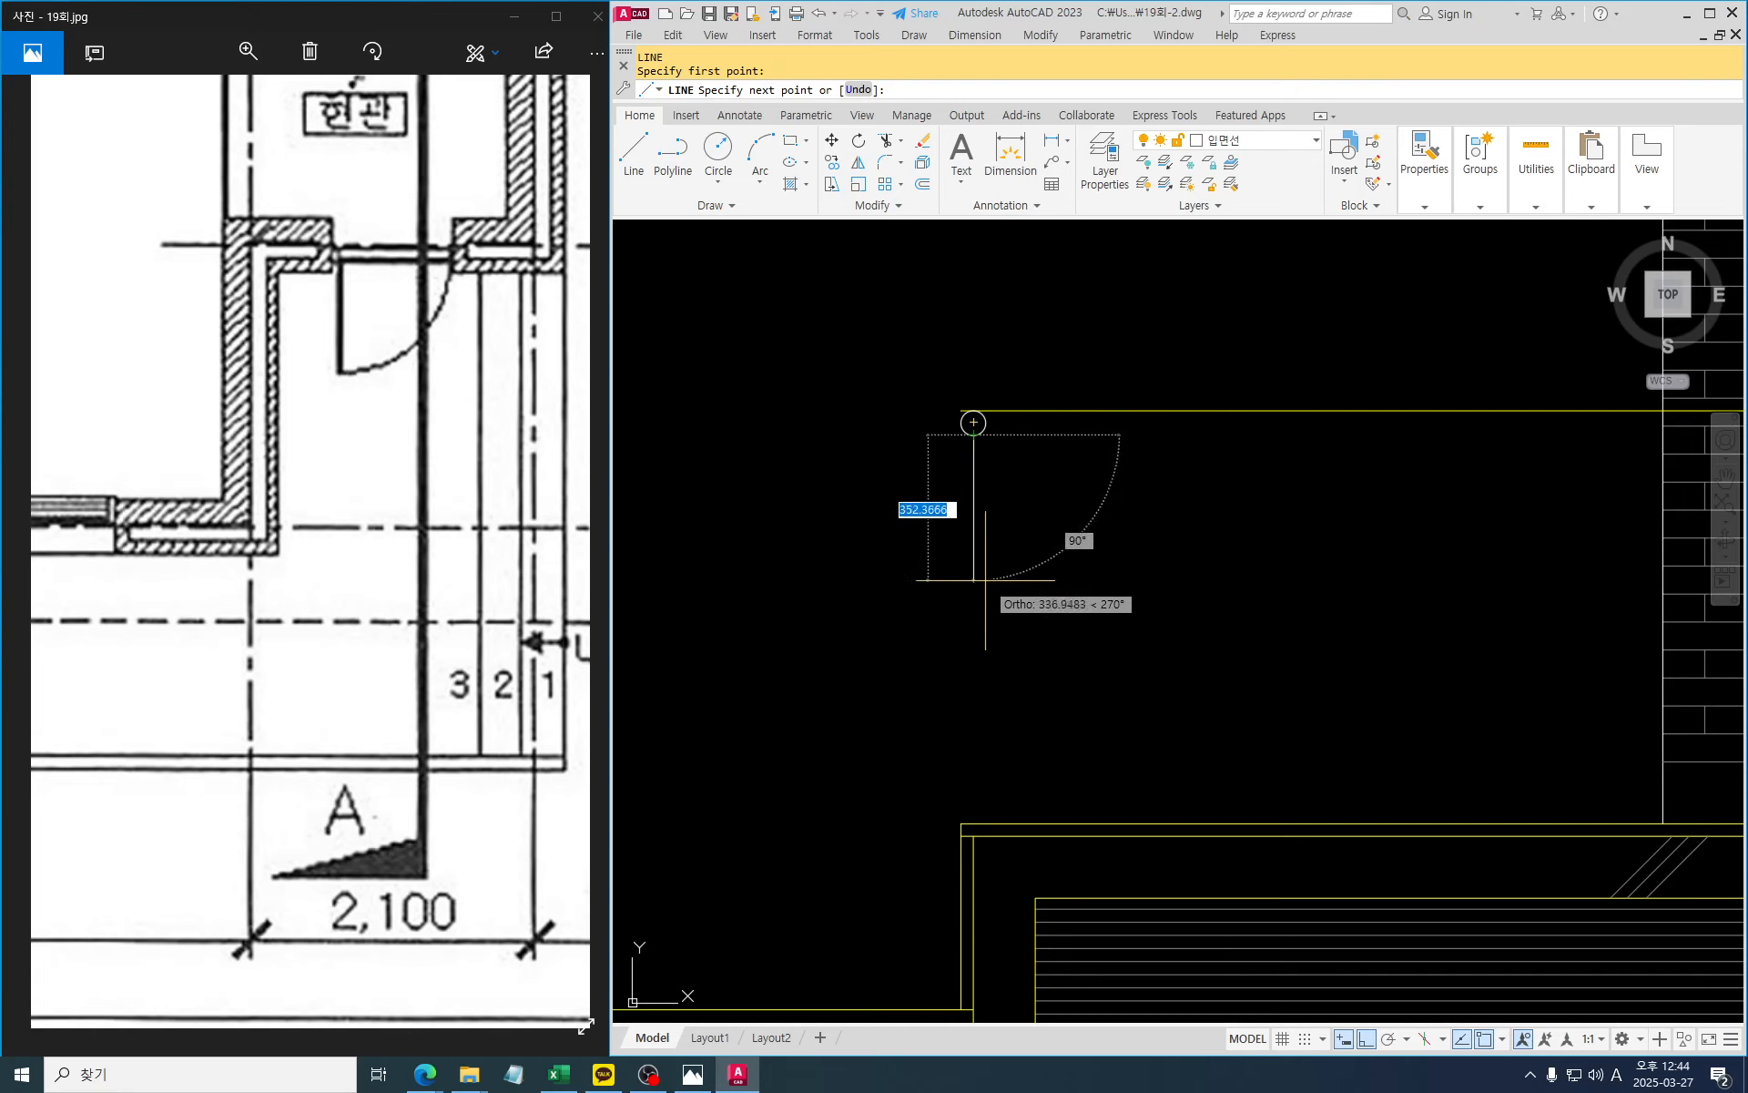
{"action": "left_click", "coordinate": [971, 825]}
{"action": "key", "text": "space"}
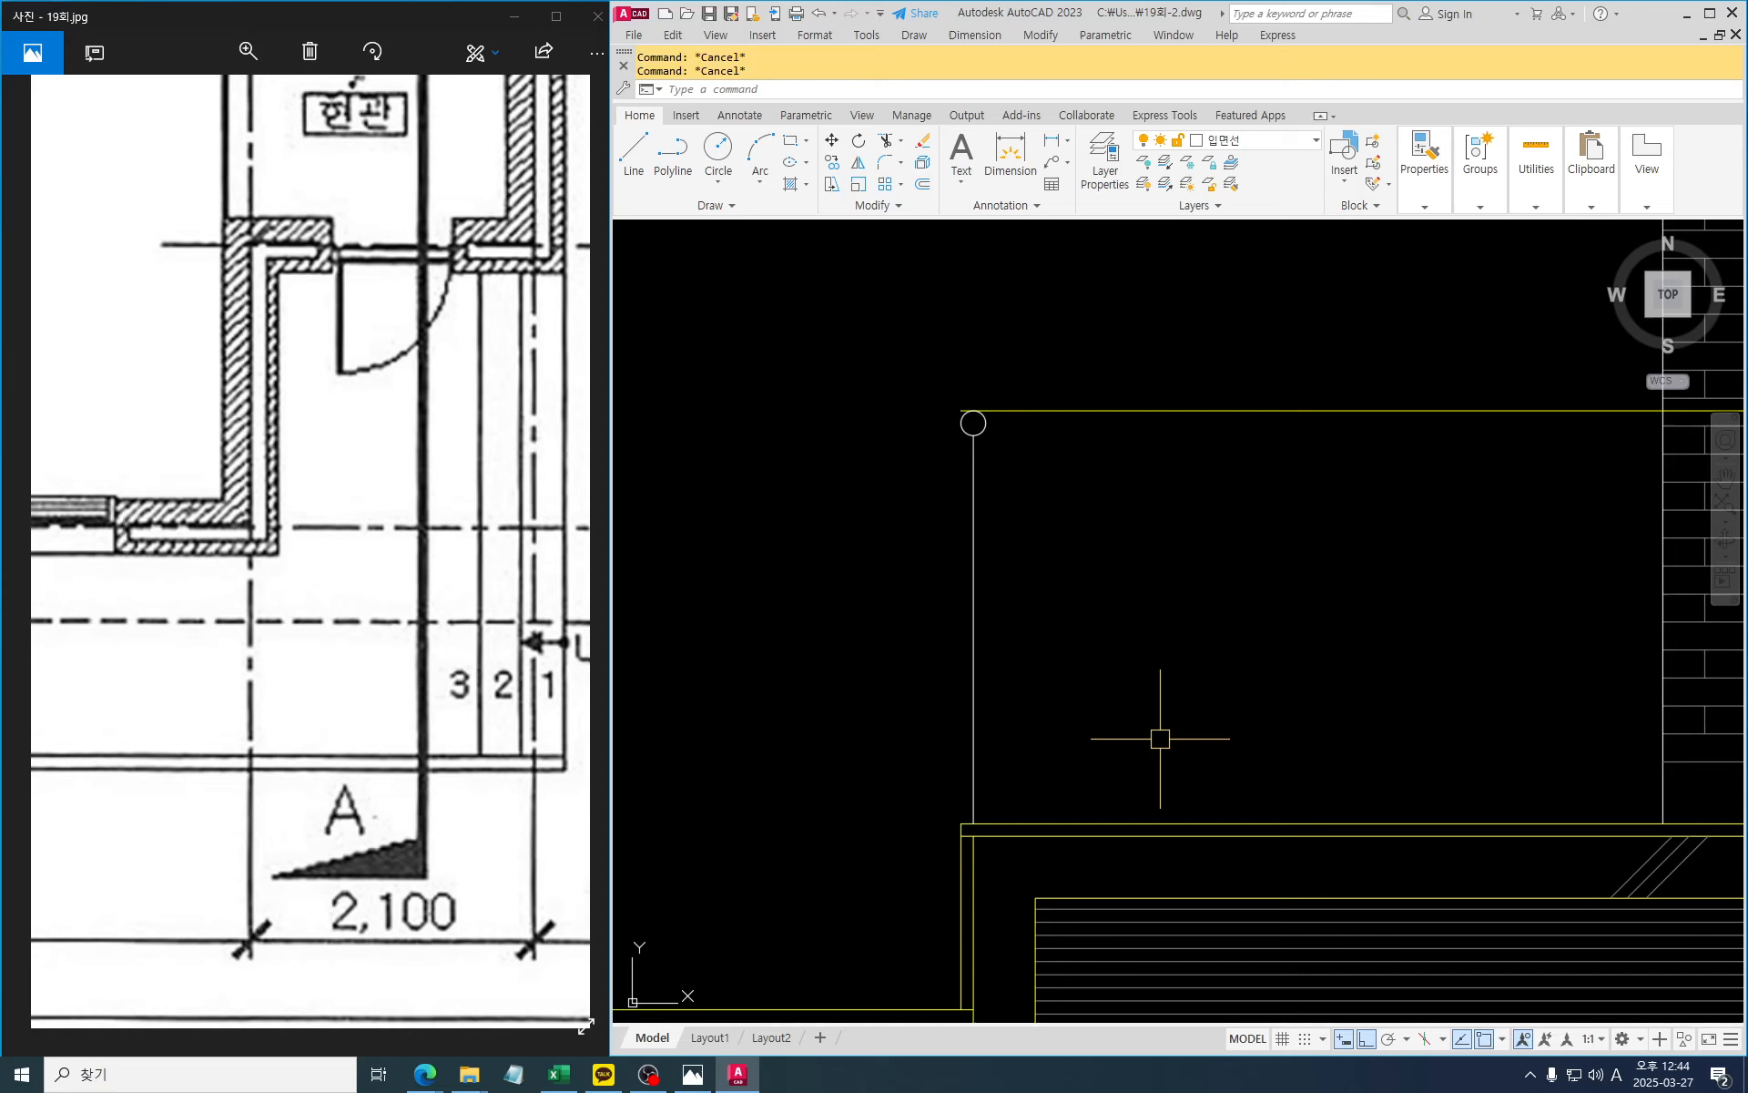
Offset the vertical line under the handrail circle by 15 to both sides
{"action": "type", "text": "o"}
{"action": "key", "text": "space"}
{"action": "type", "text": "15"}
{"action": "key", "text": "space"}
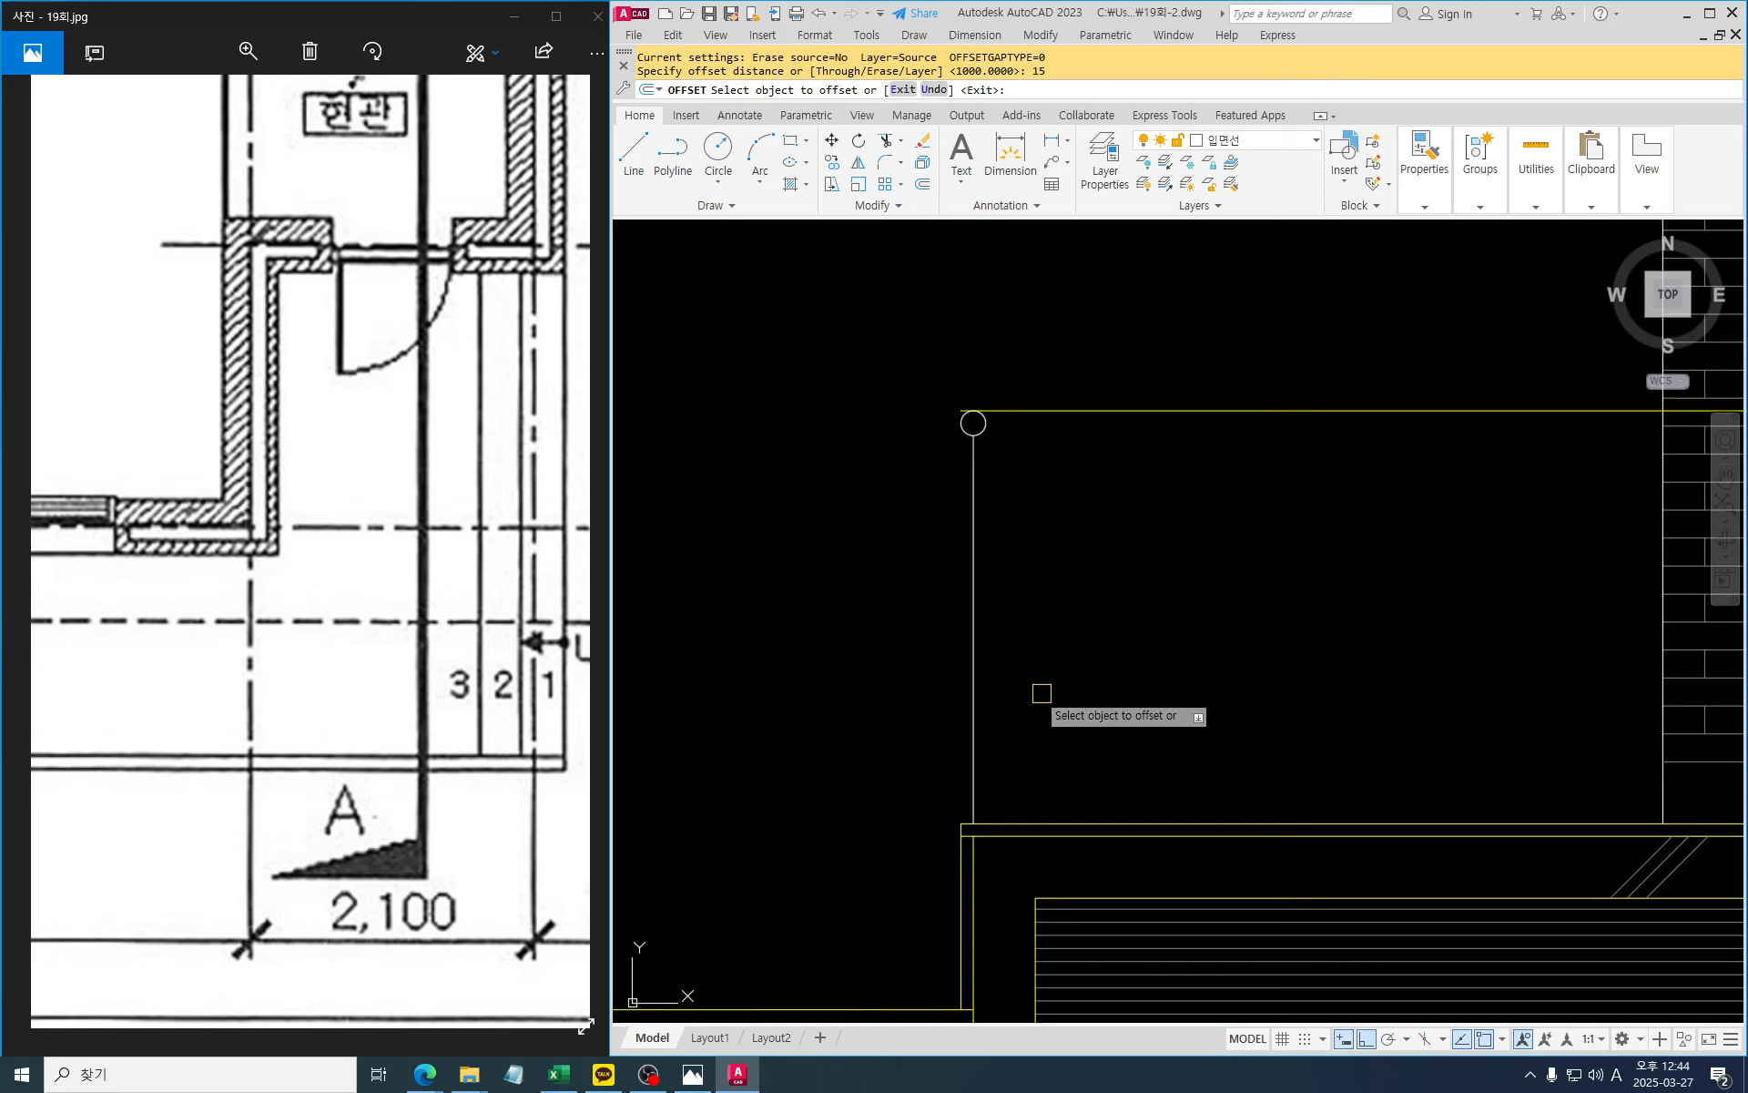
{"action": "left_click", "coordinate": [973, 663]}
{"action": "left_click", "coordinate": [933, 655]}
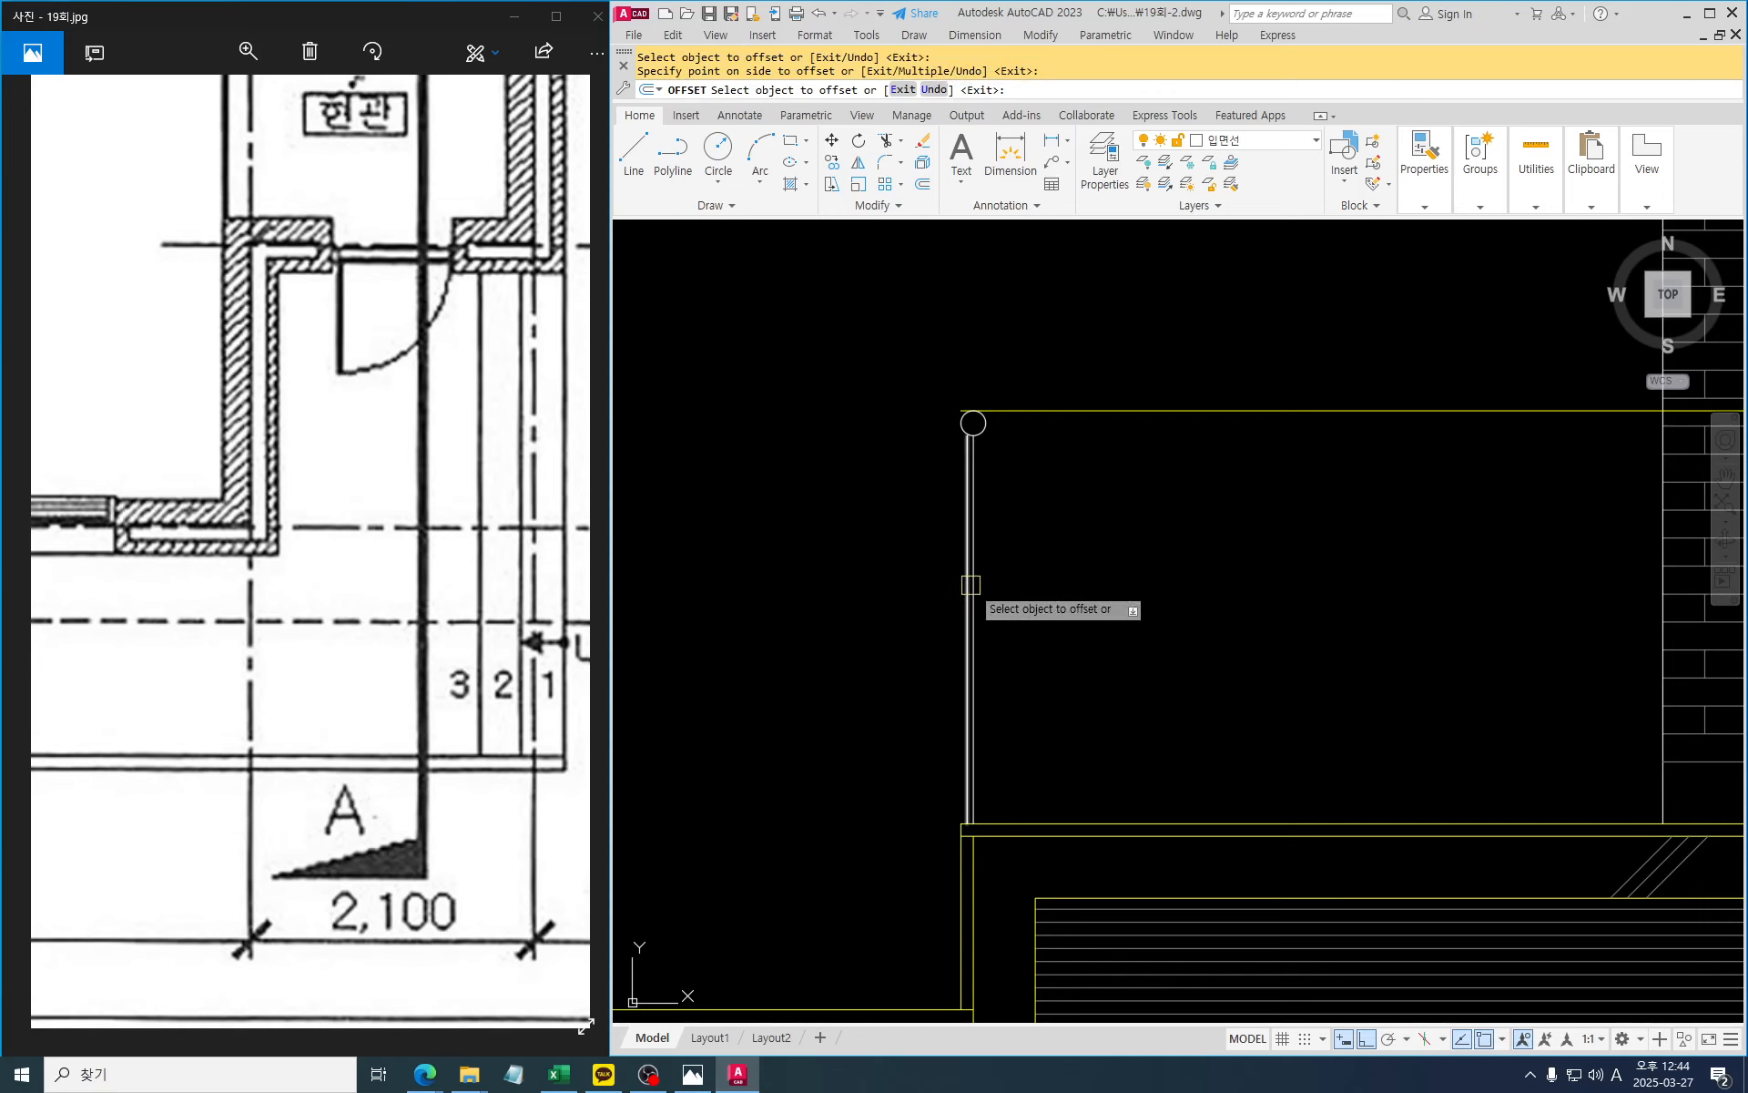
{"action": "left_click", "coordinate": [970, 586]}
{"action": "left_click", "coordinate": [1026, 574]}
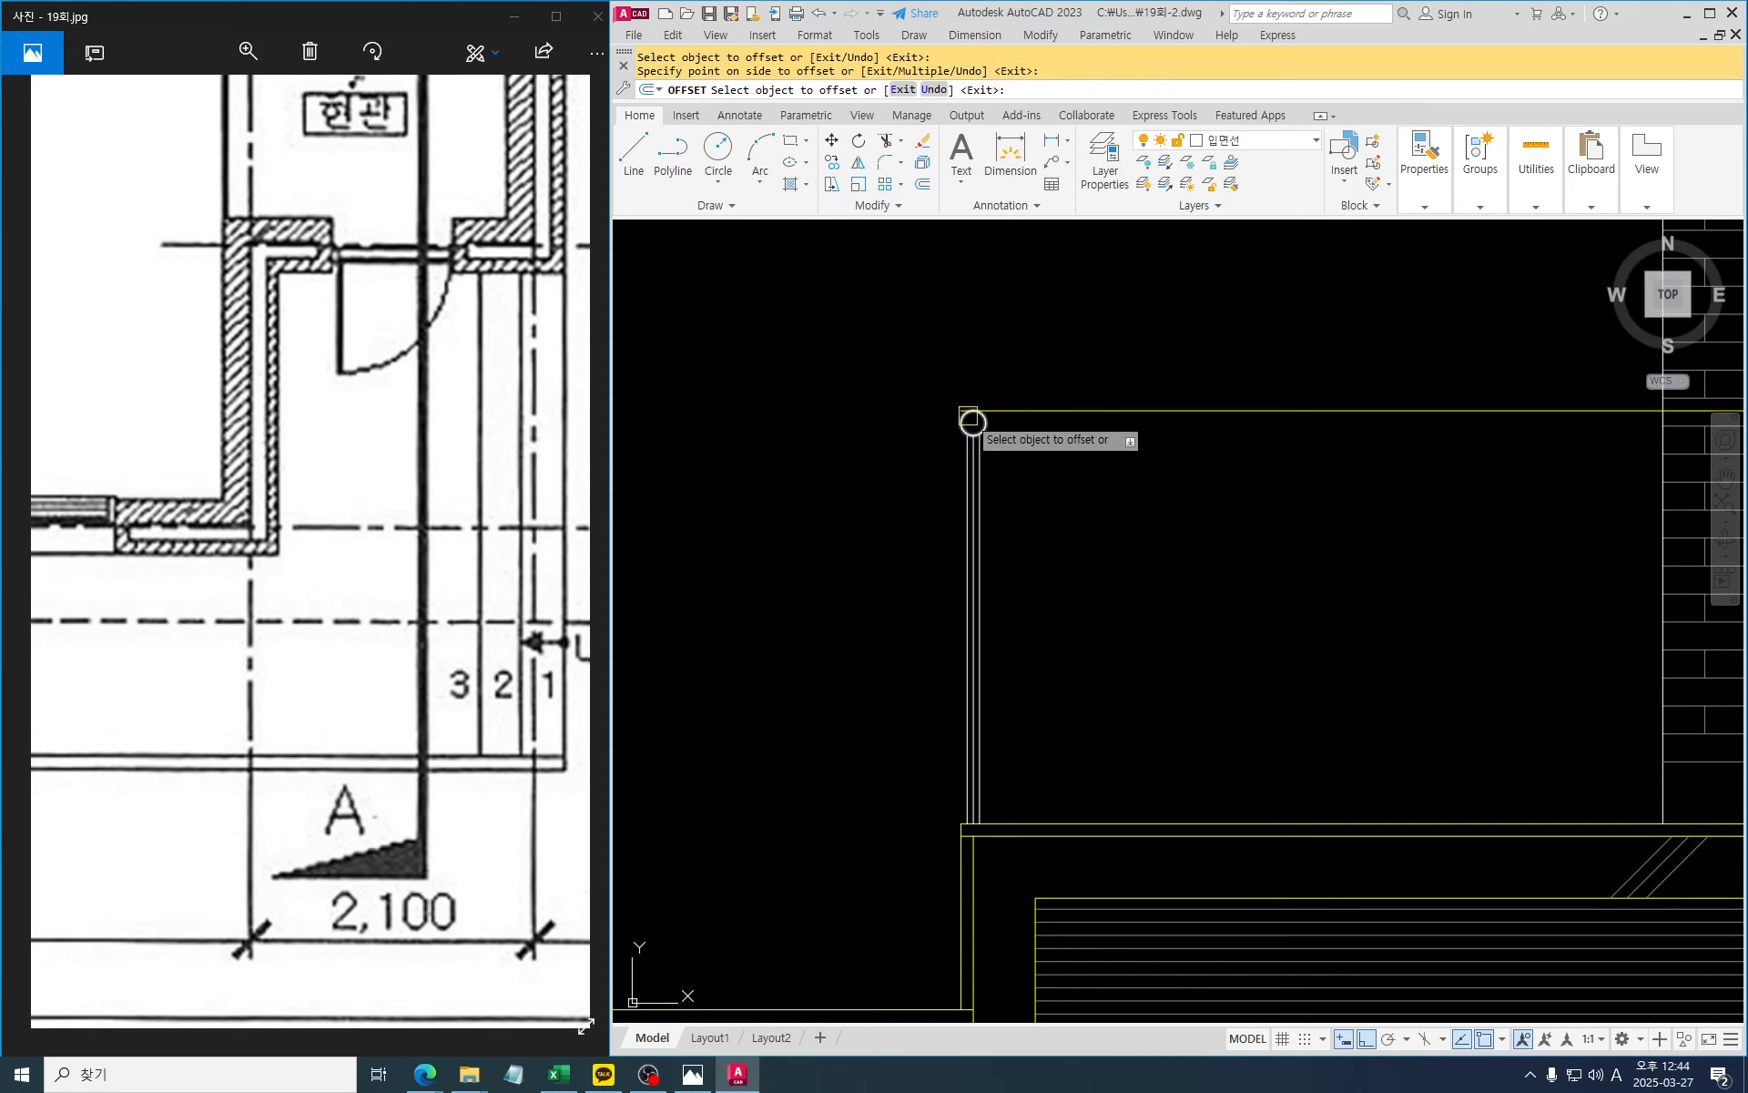
Erase the centre line between the two offset post lines
{"action": "scroll", "coordinate": [969, 415], "scroll_direction": "up", "scroll_amount": 6}
{"action": "key", "text": "Escape"}
{"action": "type", "text": "e"}
{"action": "key", "text": "space"}
{"action": "left_click", "coordinate": [991, 532]}
{"action": "key", "text": "space"}
{"action": "key", "text": "Escape"}
{"action": "key", "text": "Escape"}
Extend the upper ends of both post lines to meet the handrail circle
{"action": "type", "text": "e"}
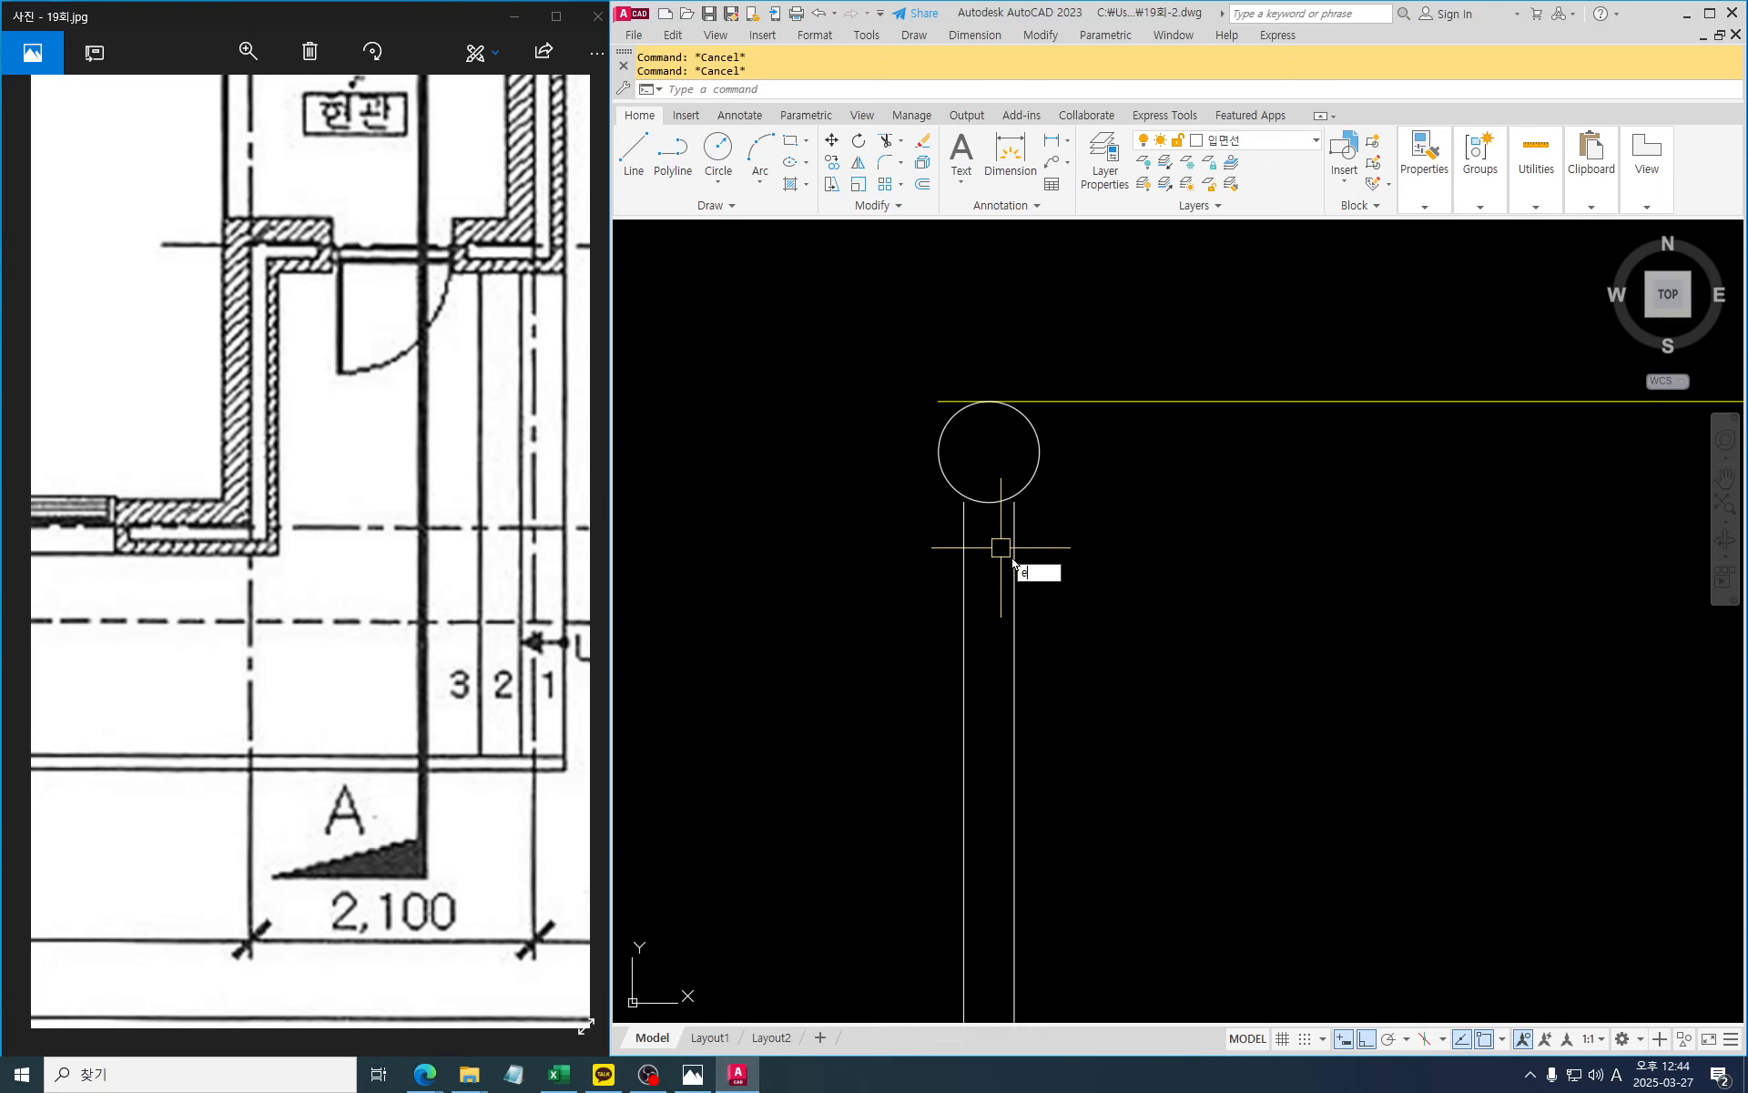
{"action": "type", "text": "x"}
{"action": "key", "text": "space"}
{"action": "left_click", "coordinate": [1036, 577]}
{"action": "left_click", "coordinate": [929, 577]}
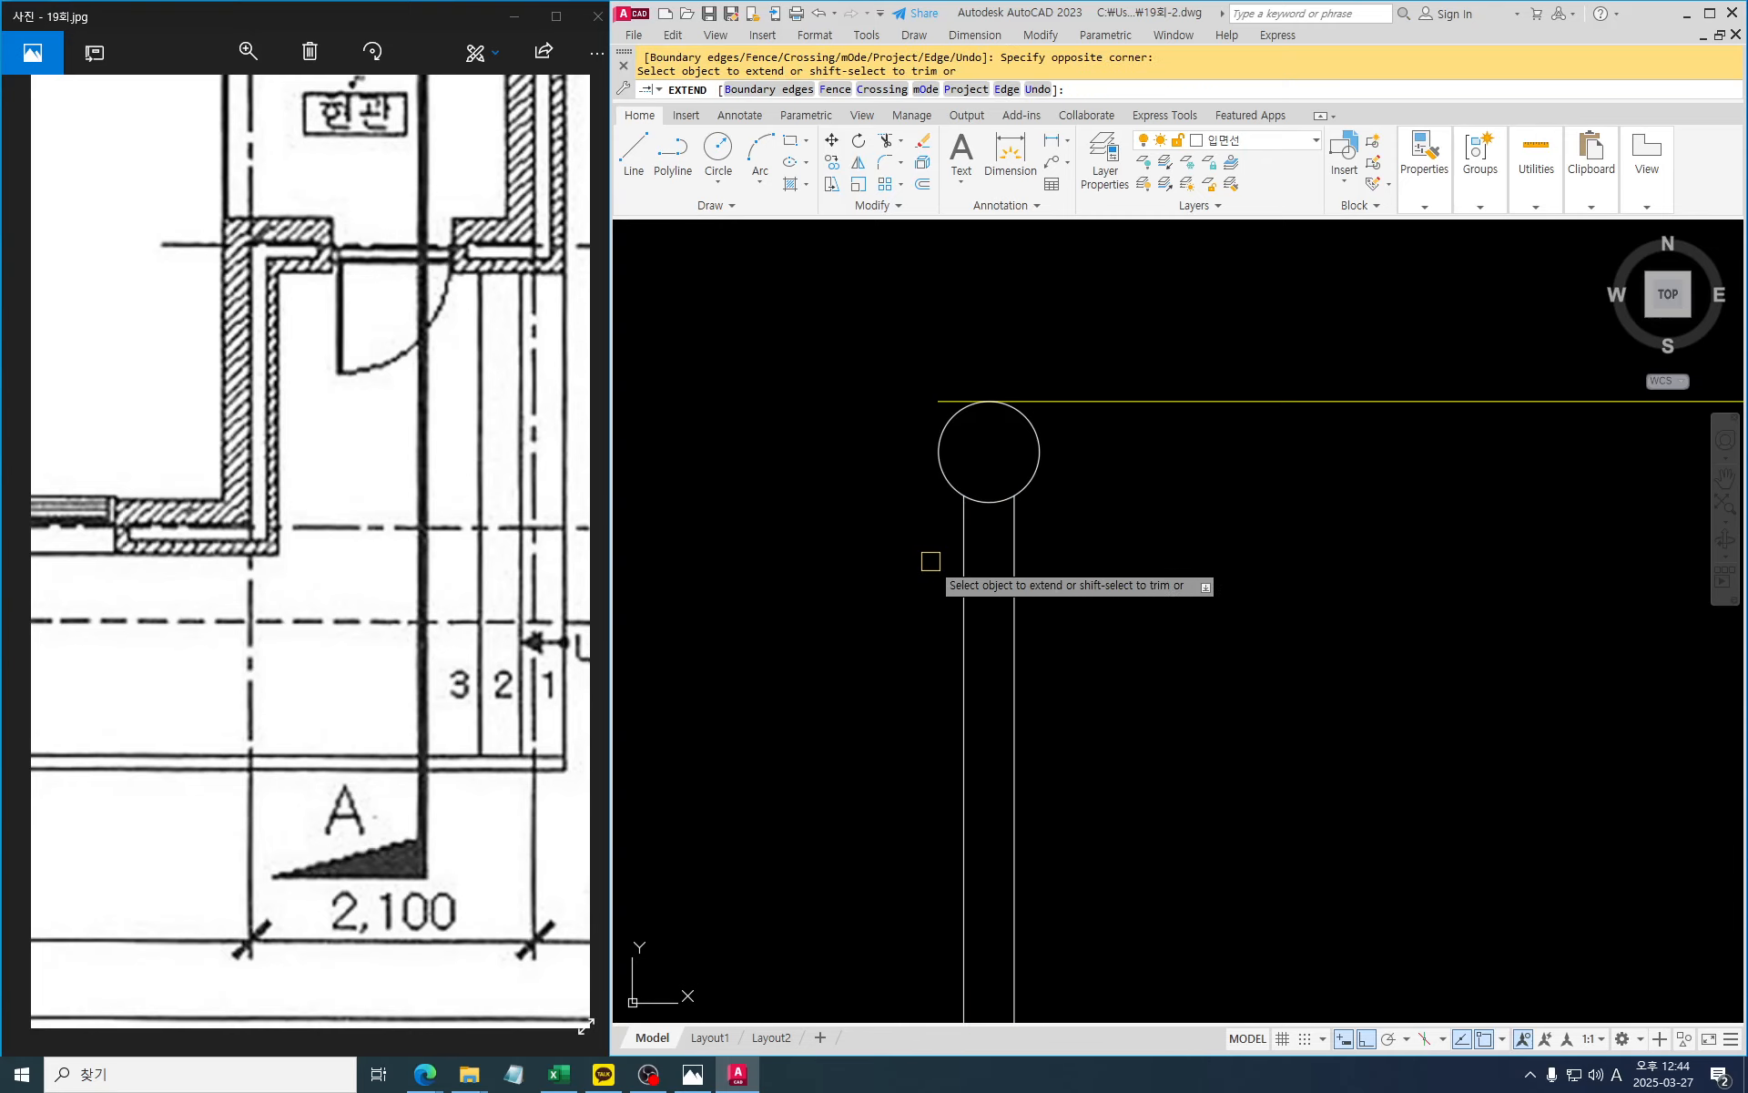
{"action": "scroll", "coordinate": [929, 577], "scroll_direction": "down", "scroll_amount": 6}
{"action": "mouse_move", "coordinate": [1114, 597]}
{"action": "middle_mouse_down"}
{"action": "mouse_move", "coordinate": [1034, 542]}
{"action": "mouse_move", "coordinate": [1010, 550]}
{"action": "middle_mouse_up"}
{"action": "key", "text": "Escape"}
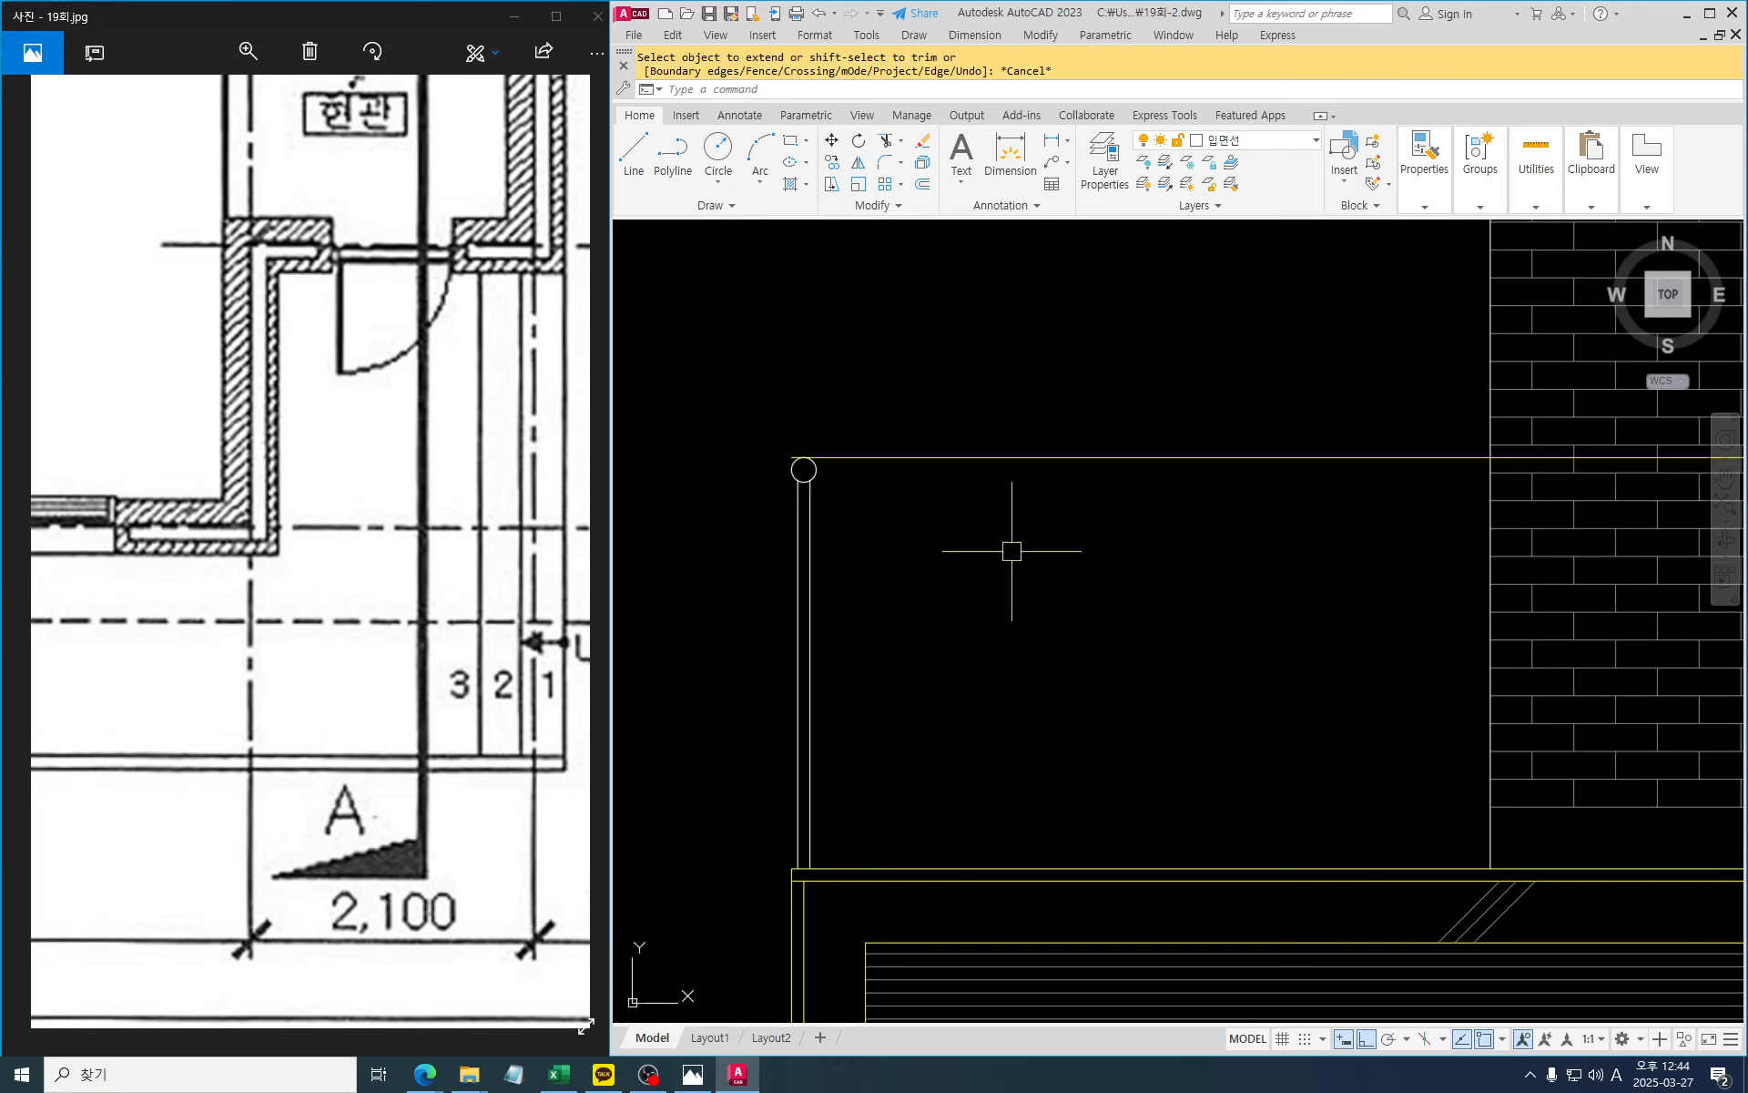
{"action": "key", "text": "Escape"}
{"action": "key", "text": "Escape"}
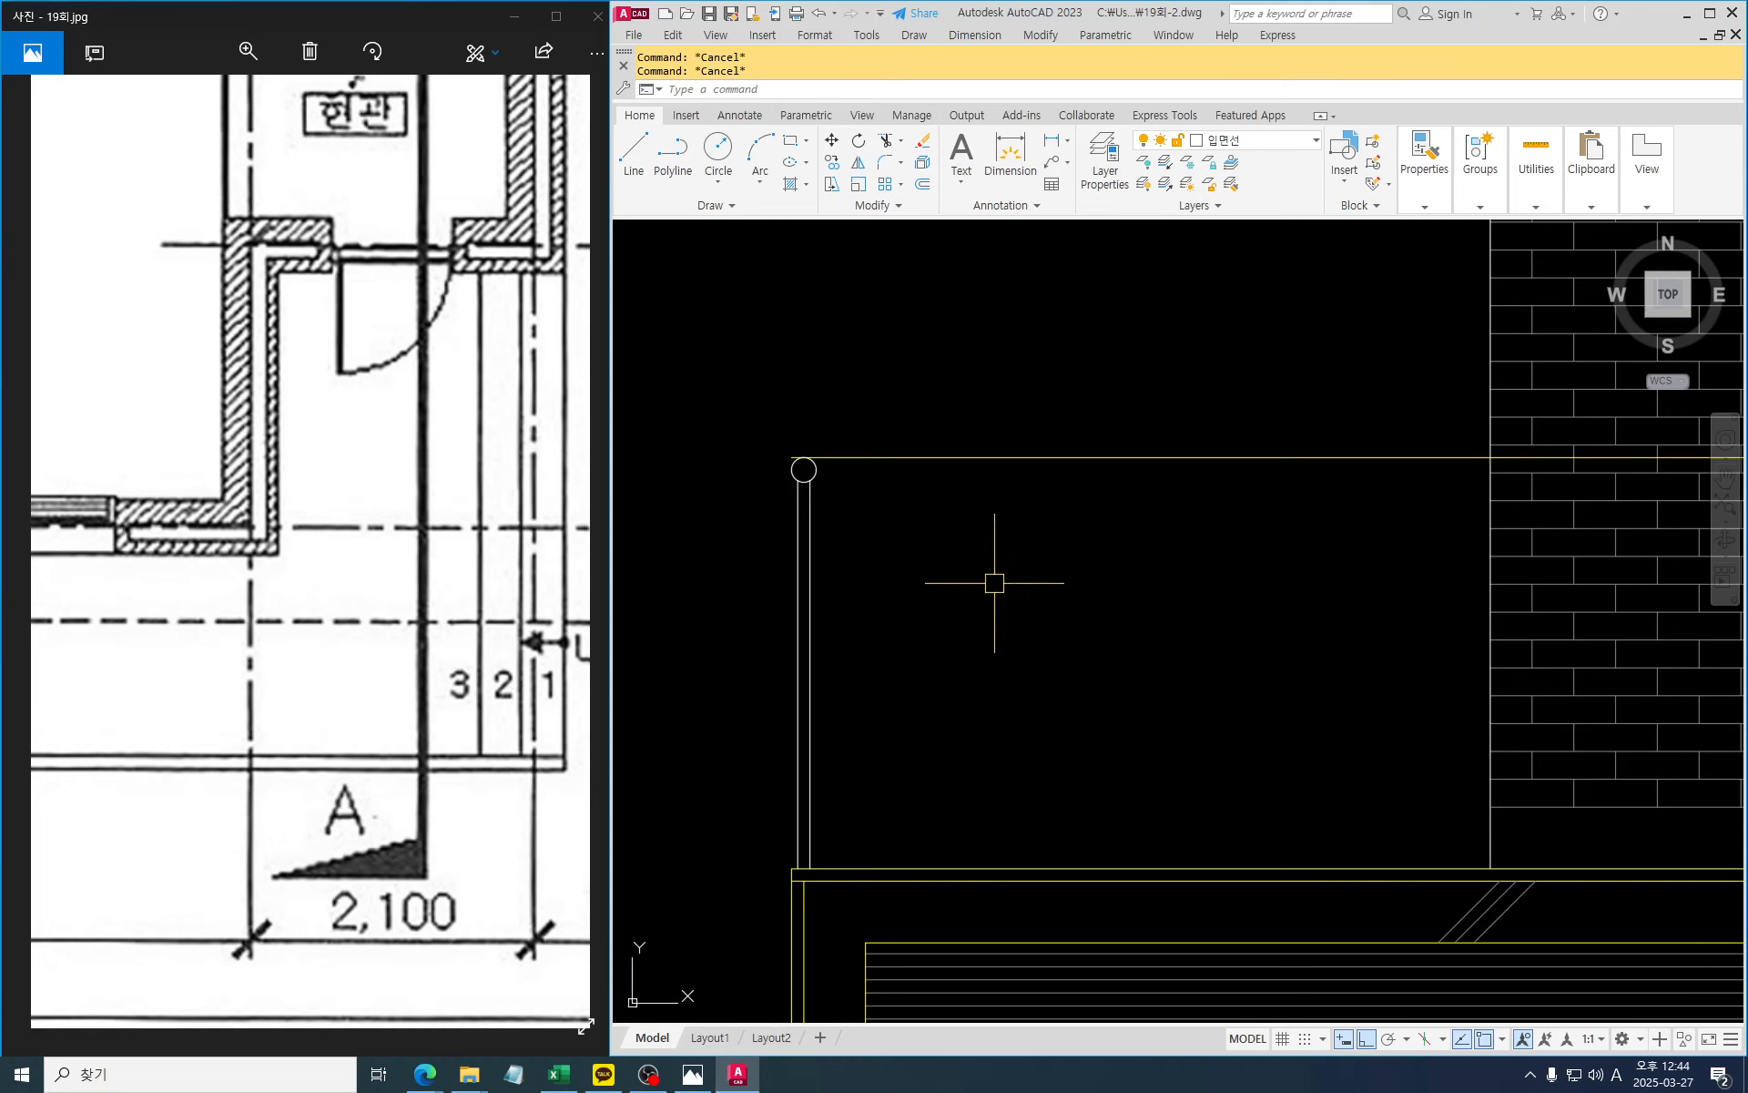
Draw a horizontal line from the bottom of the handrail circle to the edge of the brick wall
{"action": "type", "text": "l"}
{"action": "key", "text": "Return"}
{"action": "scroll", "coordinate": [801, 472], "scroll_direction": "up", "scroll_amount": 3}
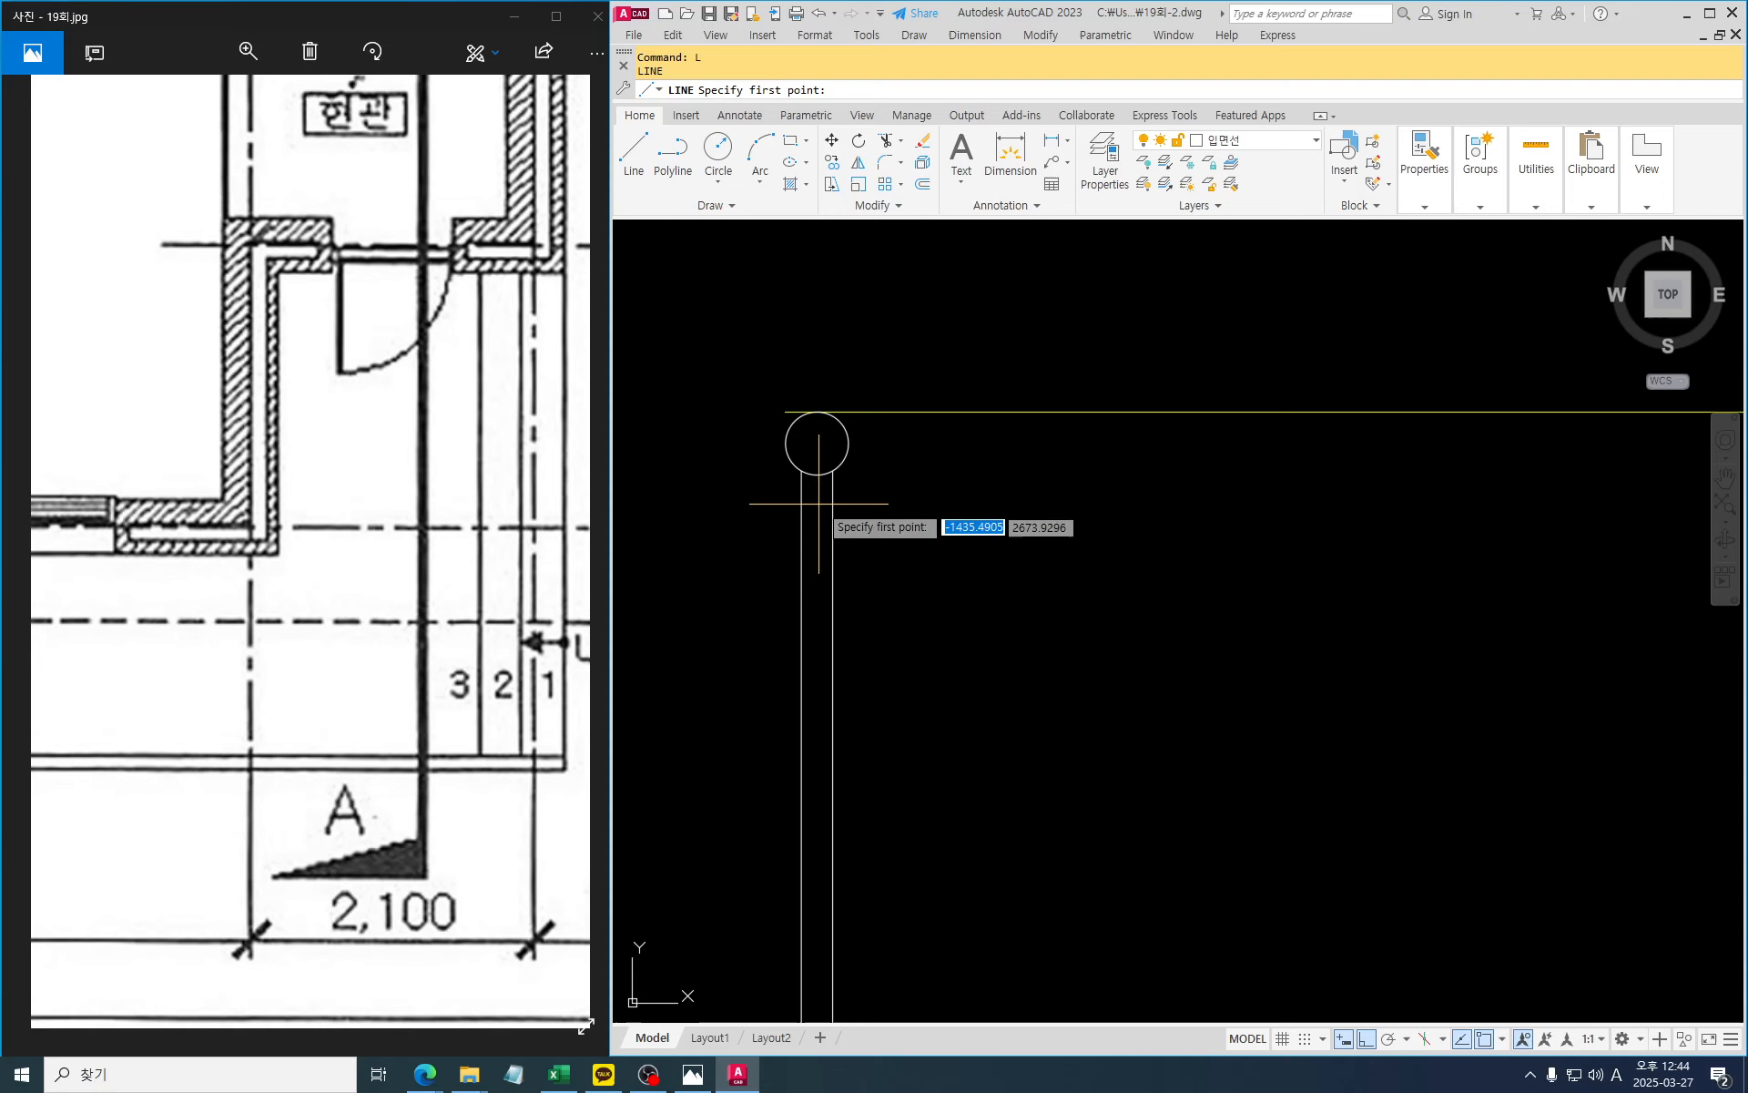
{"action": "scroll", "coordinate": [819, 473], "scroll_direction": "down", "scroll_amount": 5}
{"action": "left_click", "coordinate": [823, 473]}
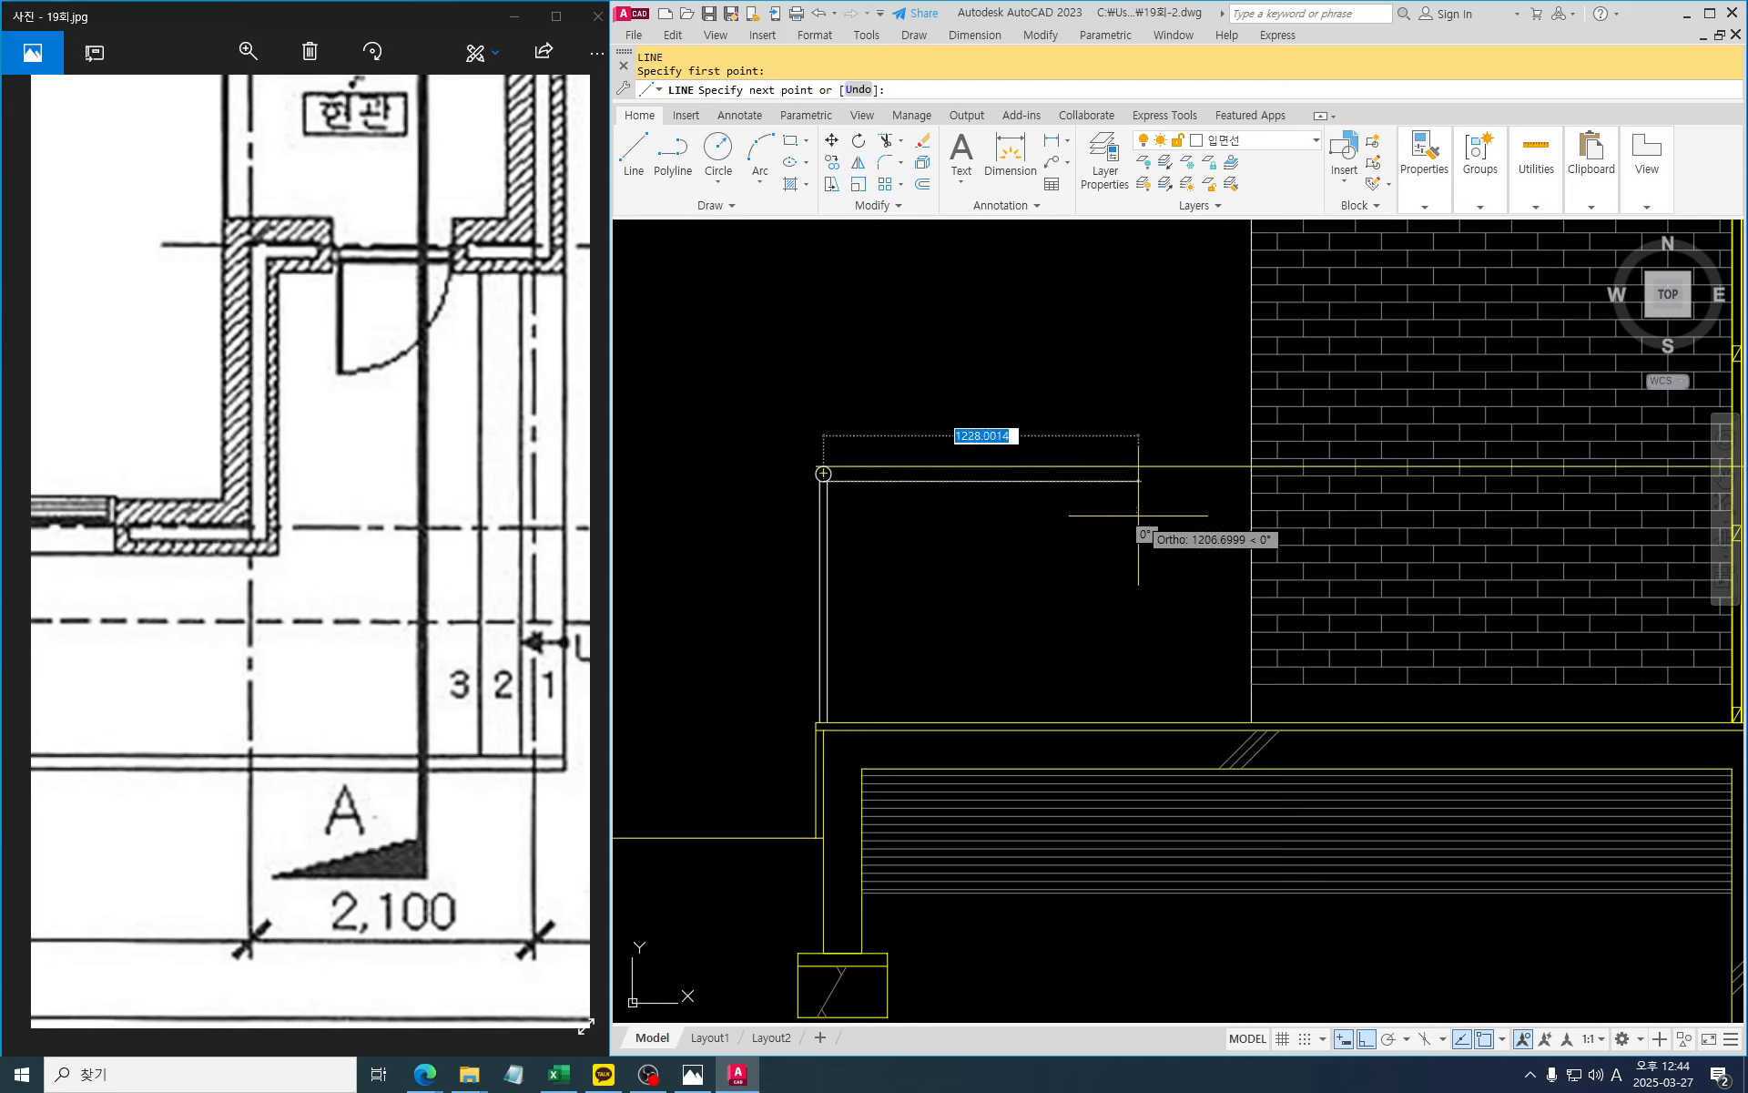
{"action": "scroll", "coordinate": [1234, 481], "scroll_direction": "up", "scroll_amount": 2}
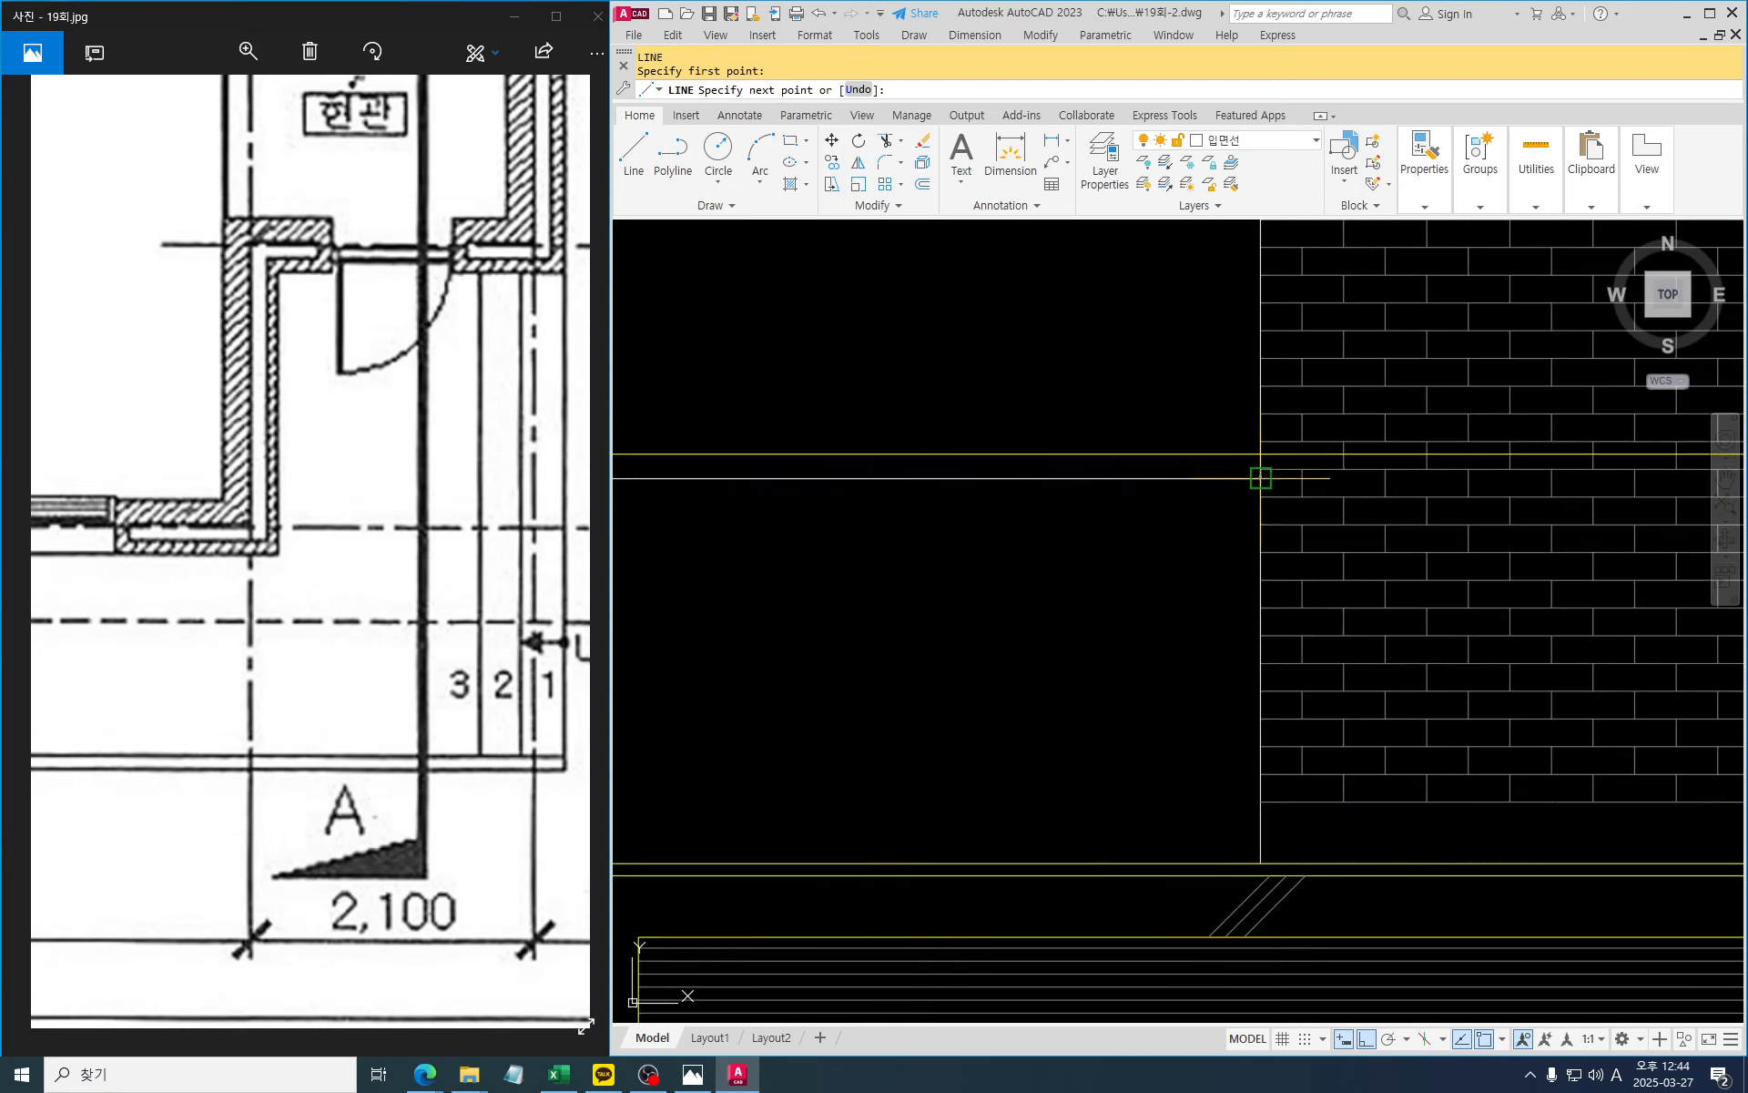
{"action": "middle_click_drag", "start_coordinate": [1260, 476], "coordinate": [1472, 476]}
{"action": "key", "text": "Escape"}
Trim the handrail's upper line where it runs past the edge of the brick wall
{"action": "type", "text": "tr"}
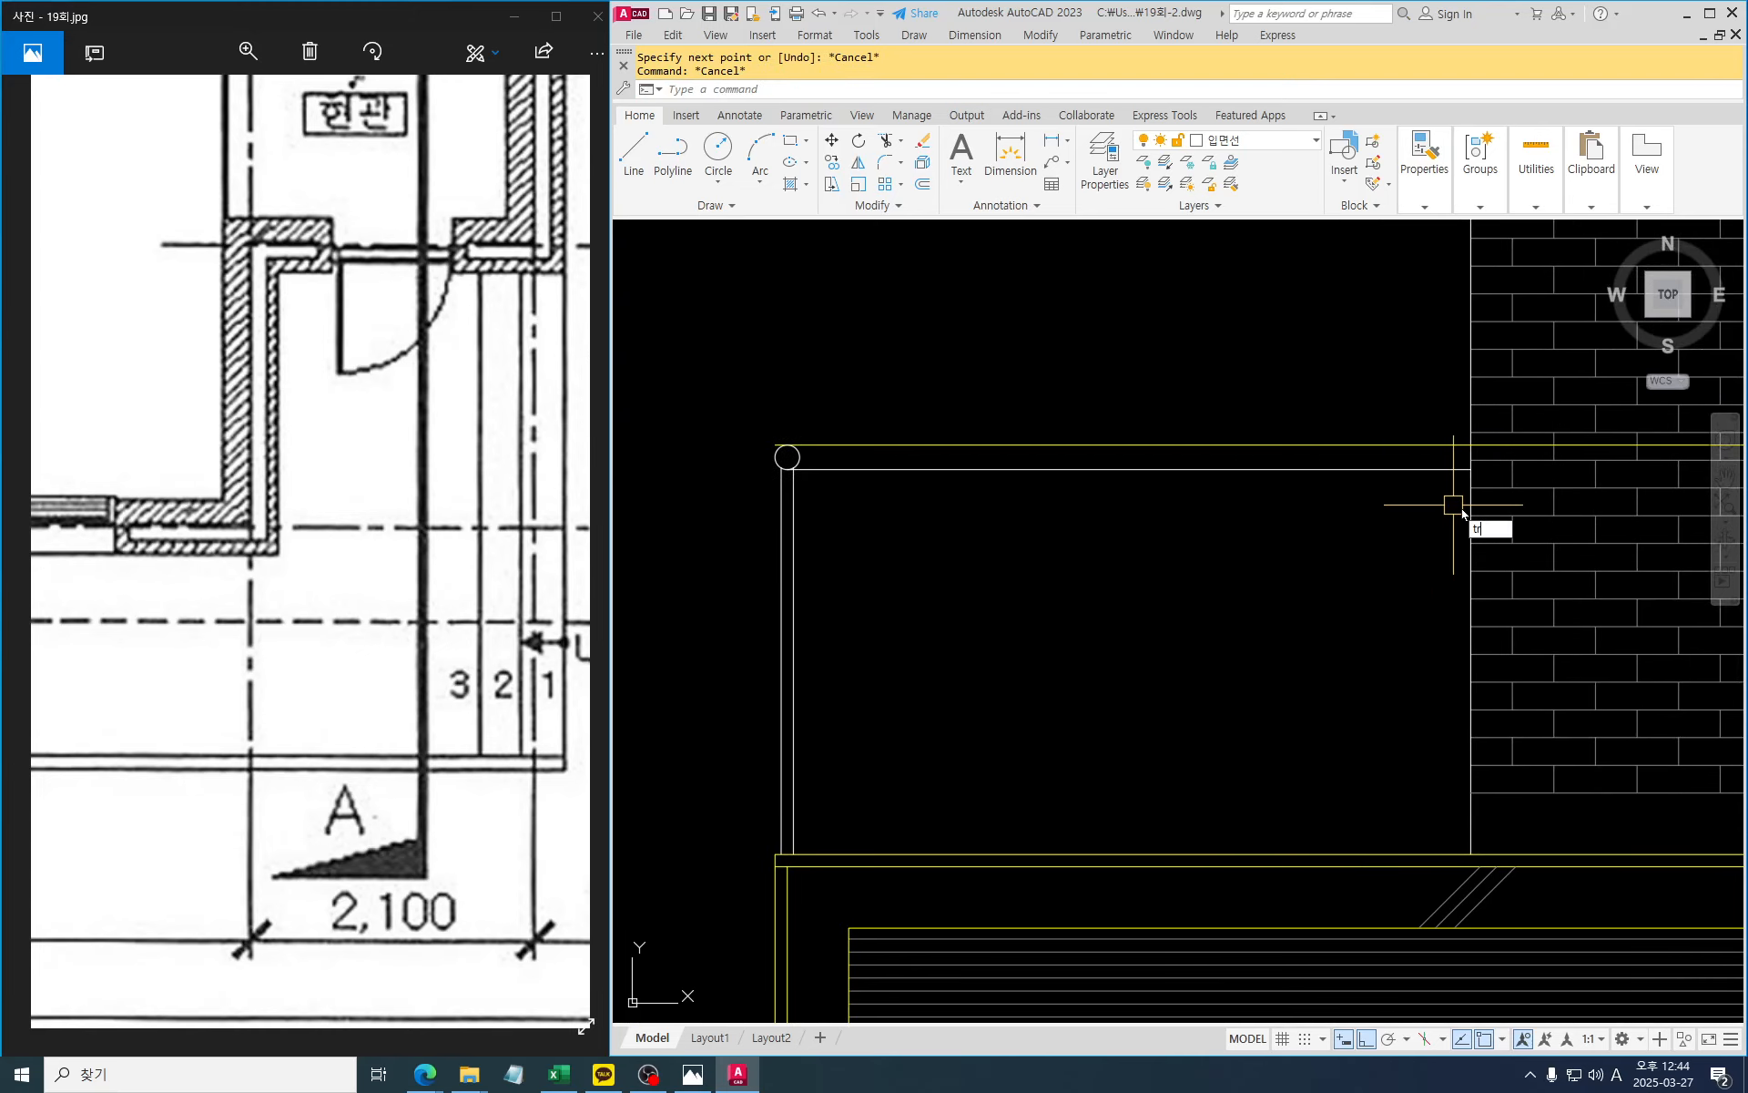
{"action": "key", "text": "Return"}
{"action": "key", "text": "Return"}
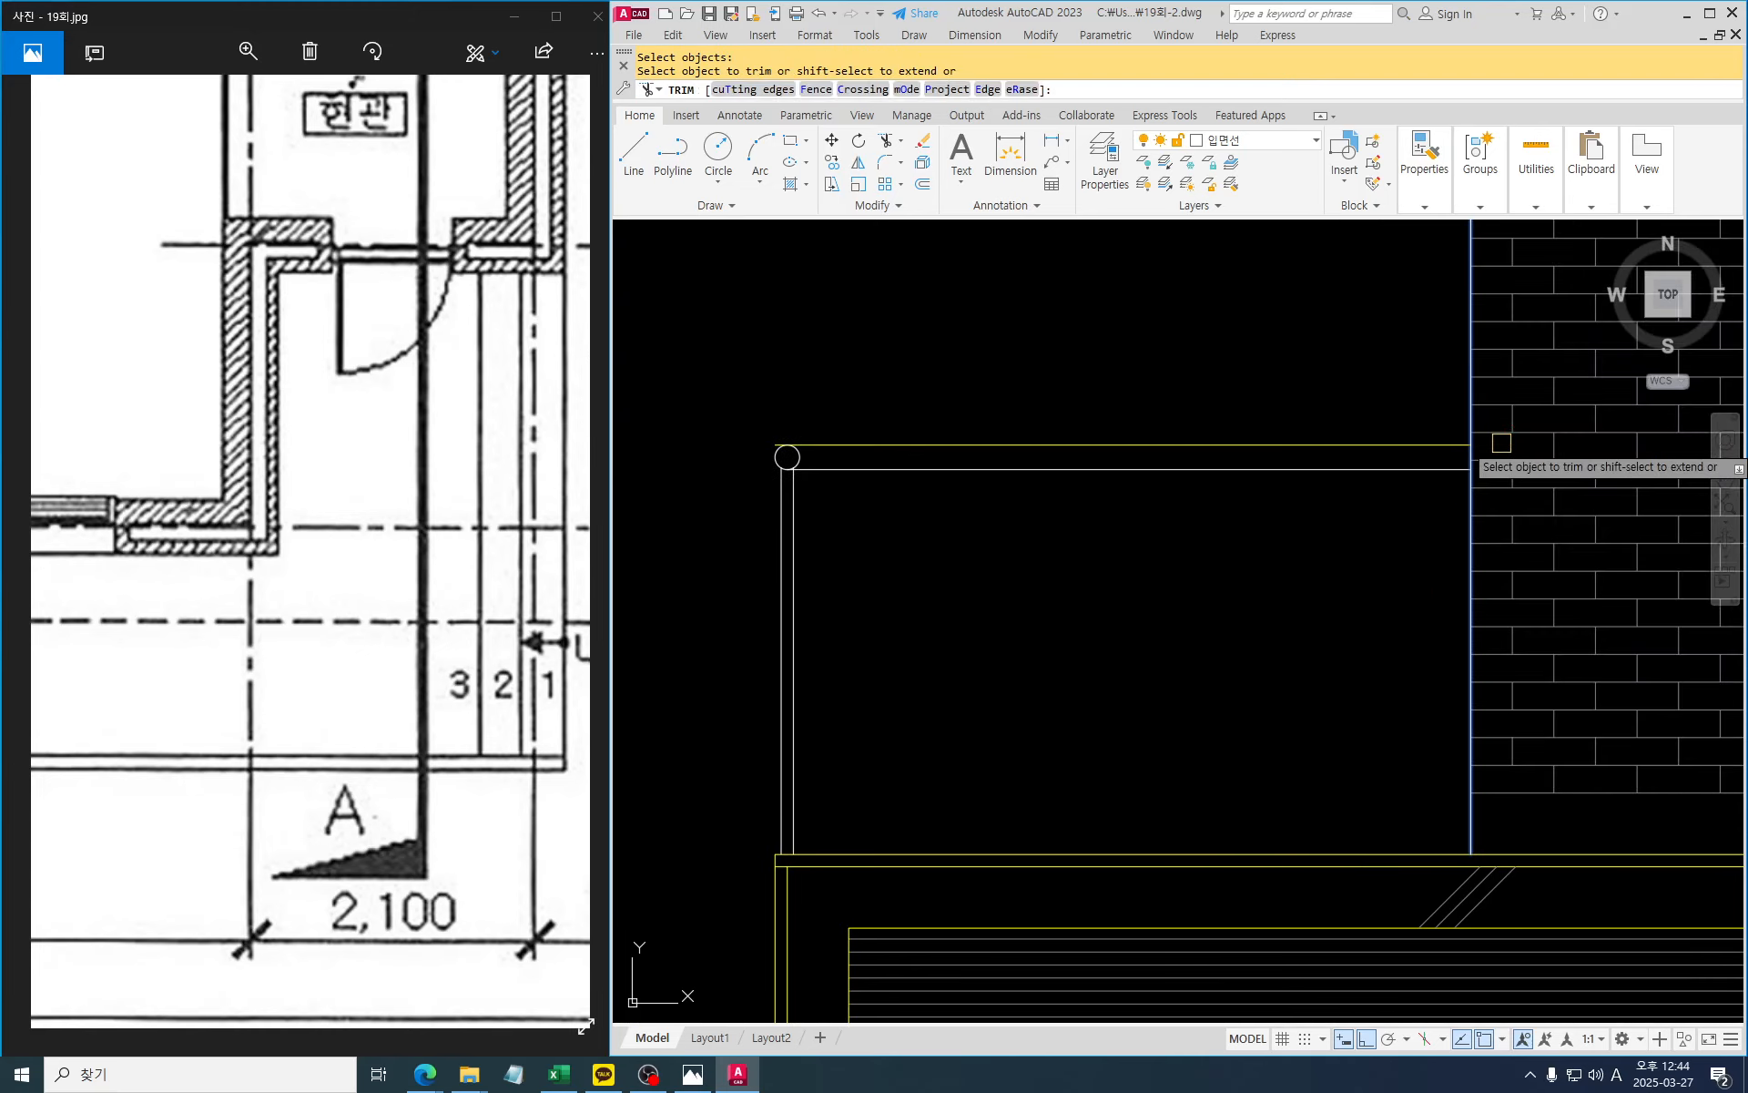
{"action": "key", "text": "Escape"}
Match the properties of the handrail's lower line onto its yellow upper line
{"action": "type", "text": "ma"}
{"action": "key", "text": "Return"}
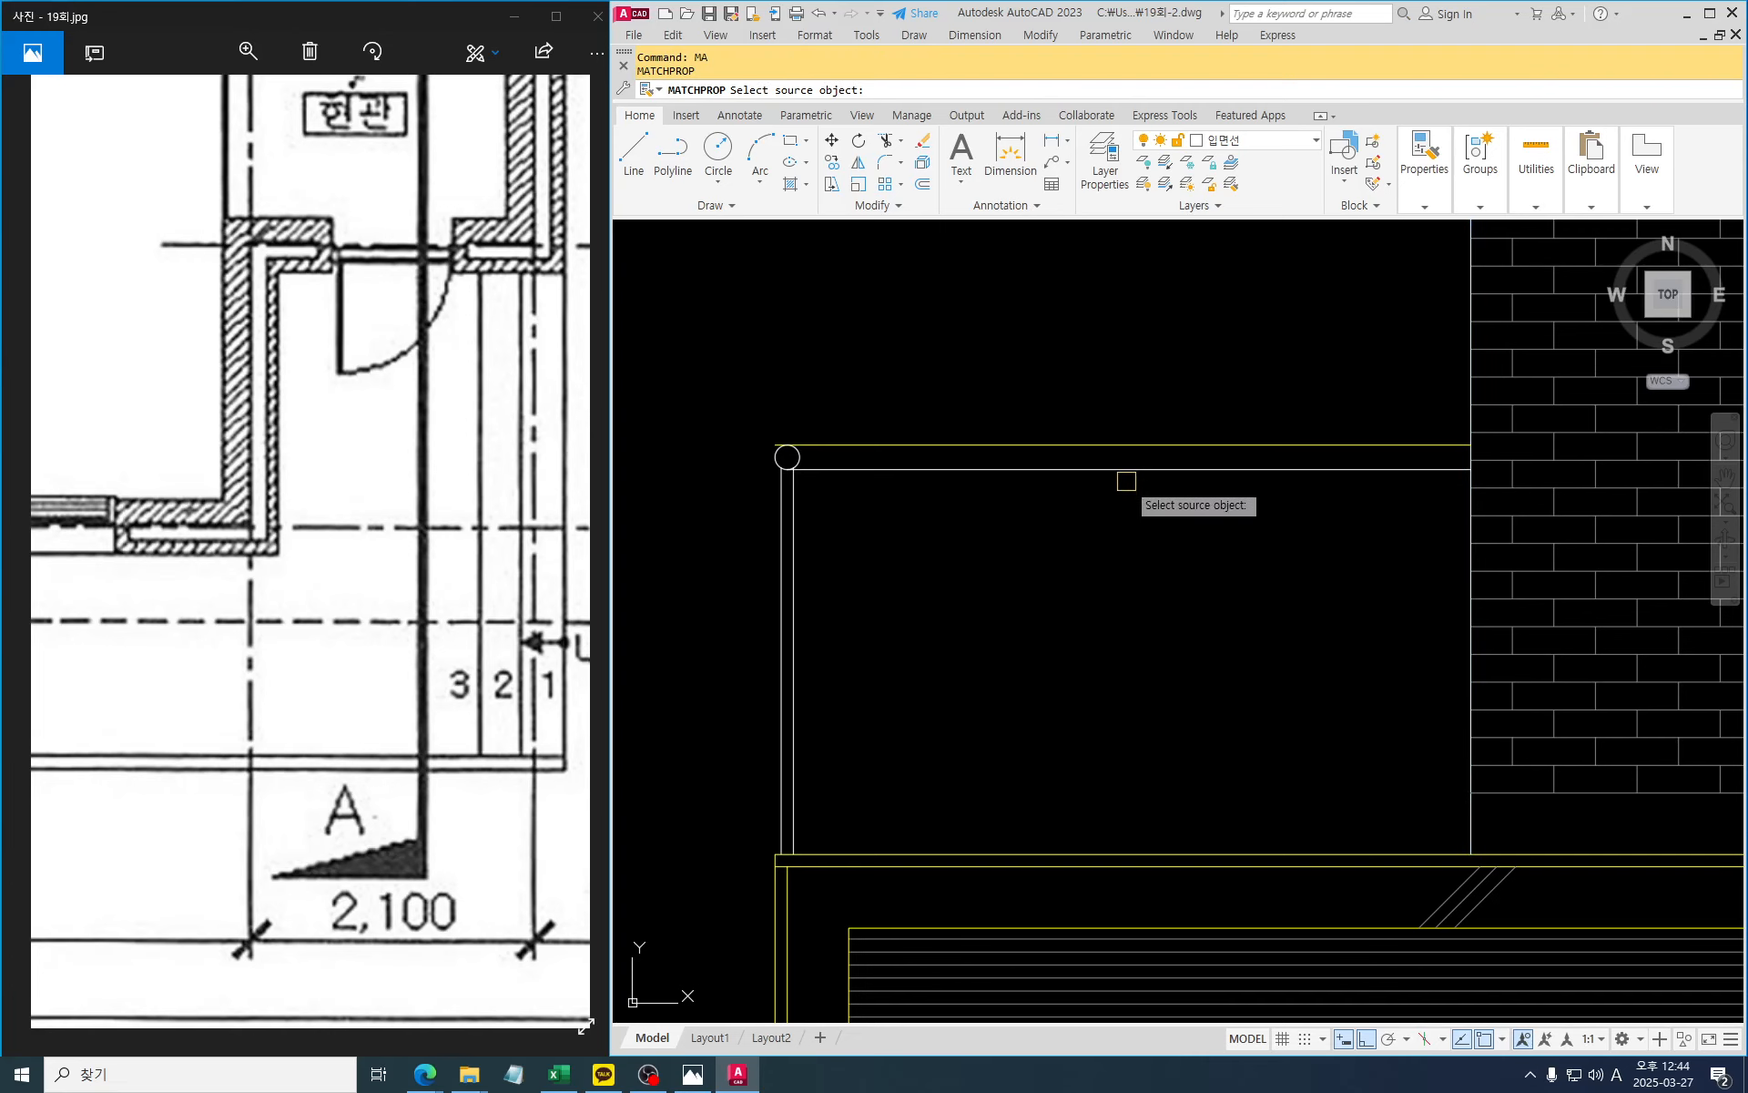
{"action": "left_click", "coordinate": [1129, 470]}
{"action": "left_click", "coordinate": [1188, 526]}
{"action": "left_click", "coordinate": [806, 326]}
{"action": "key", "text": "Escape"}
{"action": "key", "text": "Escape"}
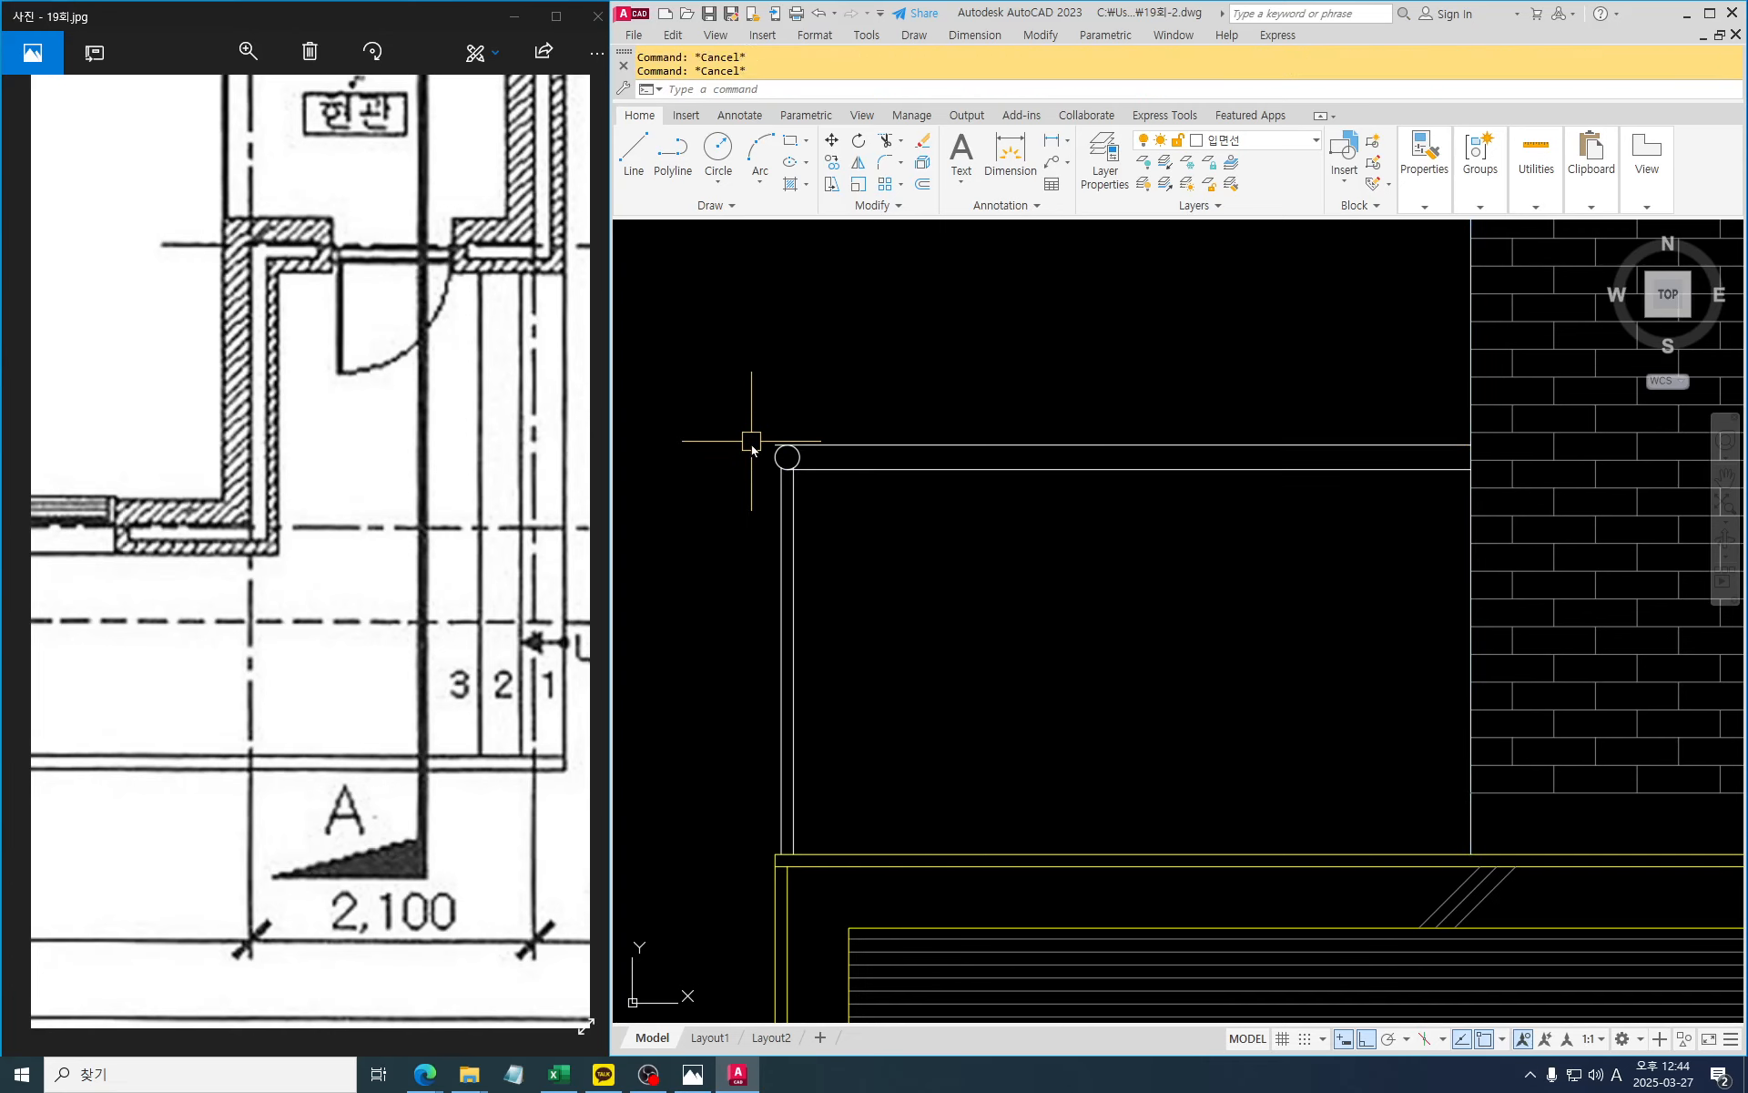
Trim the short stub of the handrail's upper line that projects outward past the top of the circle
{"action": "key", "text": "Return"}
{"action": "left_click", "coordinate": [773, 439]}
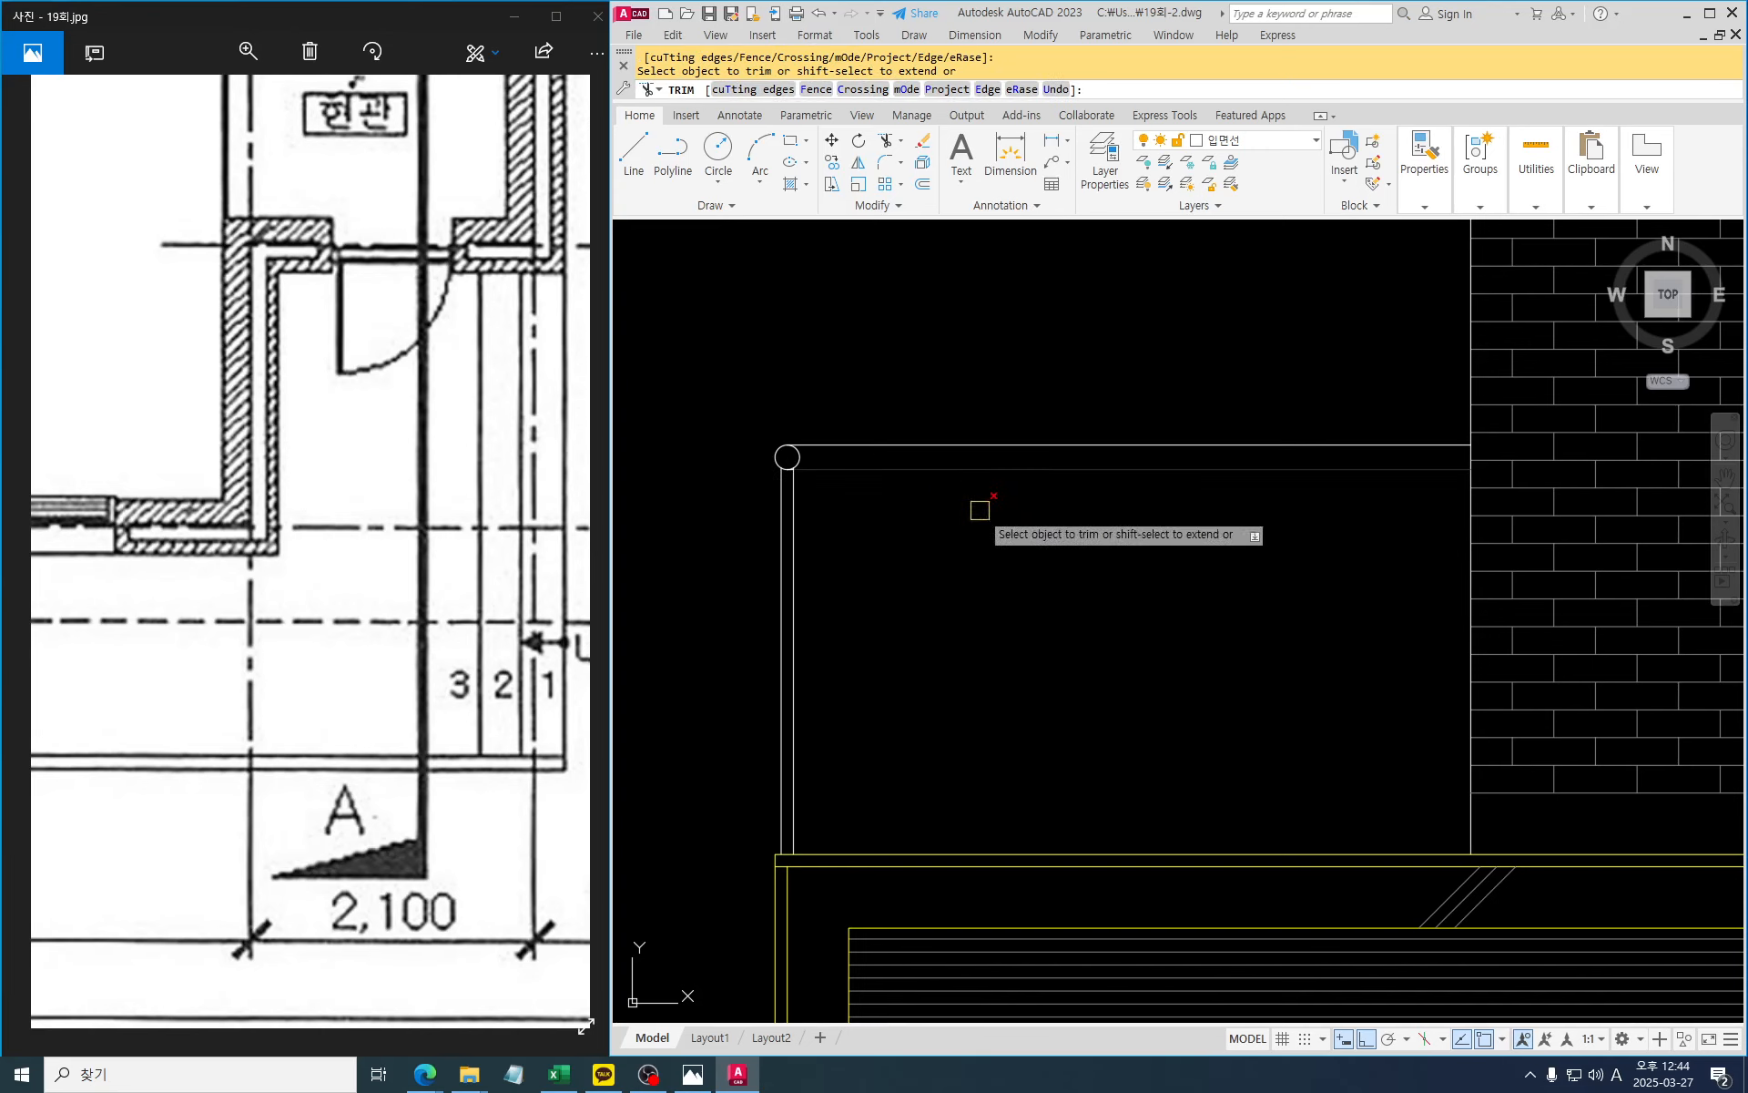
{"action": "key", "text": "Escape"}
{"action": "key", "text": "Escape"}
{"action": "key", "text": "Escape"}
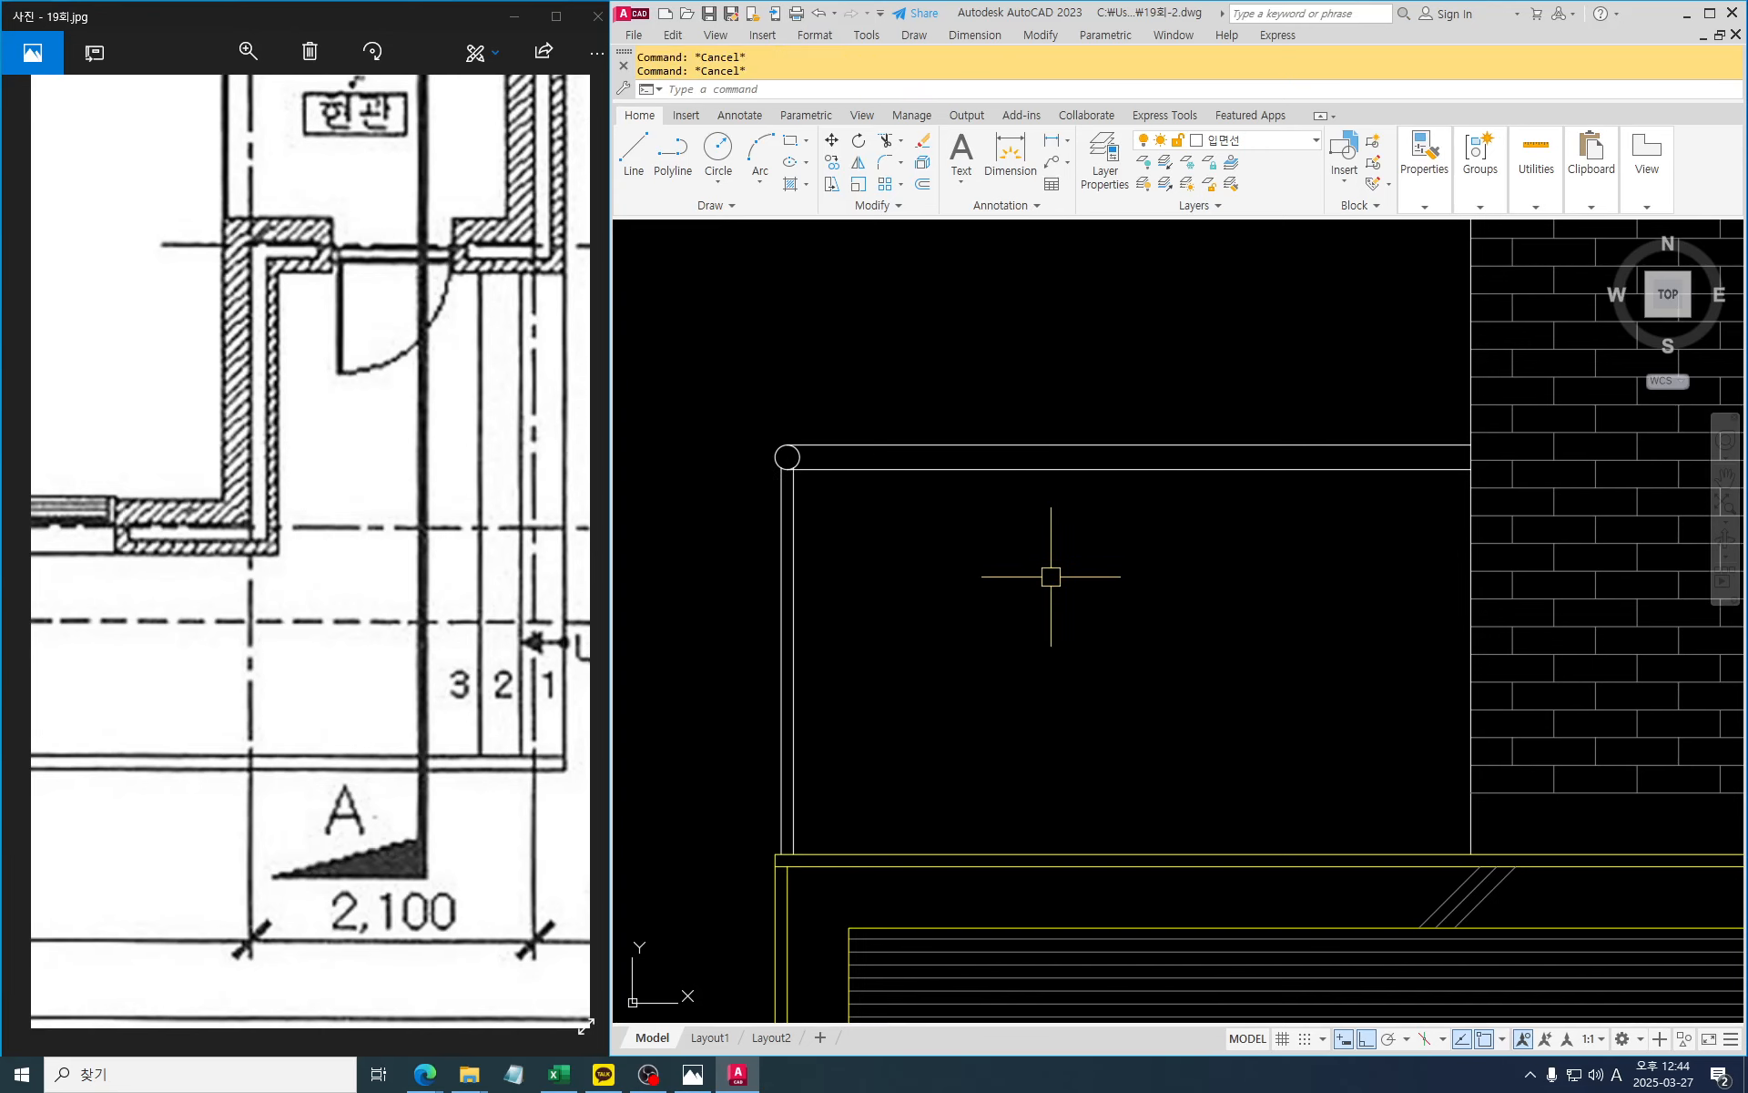
Place a linear dimension above the handrail from the top of the circle to the brick wall edge
{"action": "left_click", "coordinate": [1052, 146]}
{"action": "left_click", "coordinate": [788, 446]}
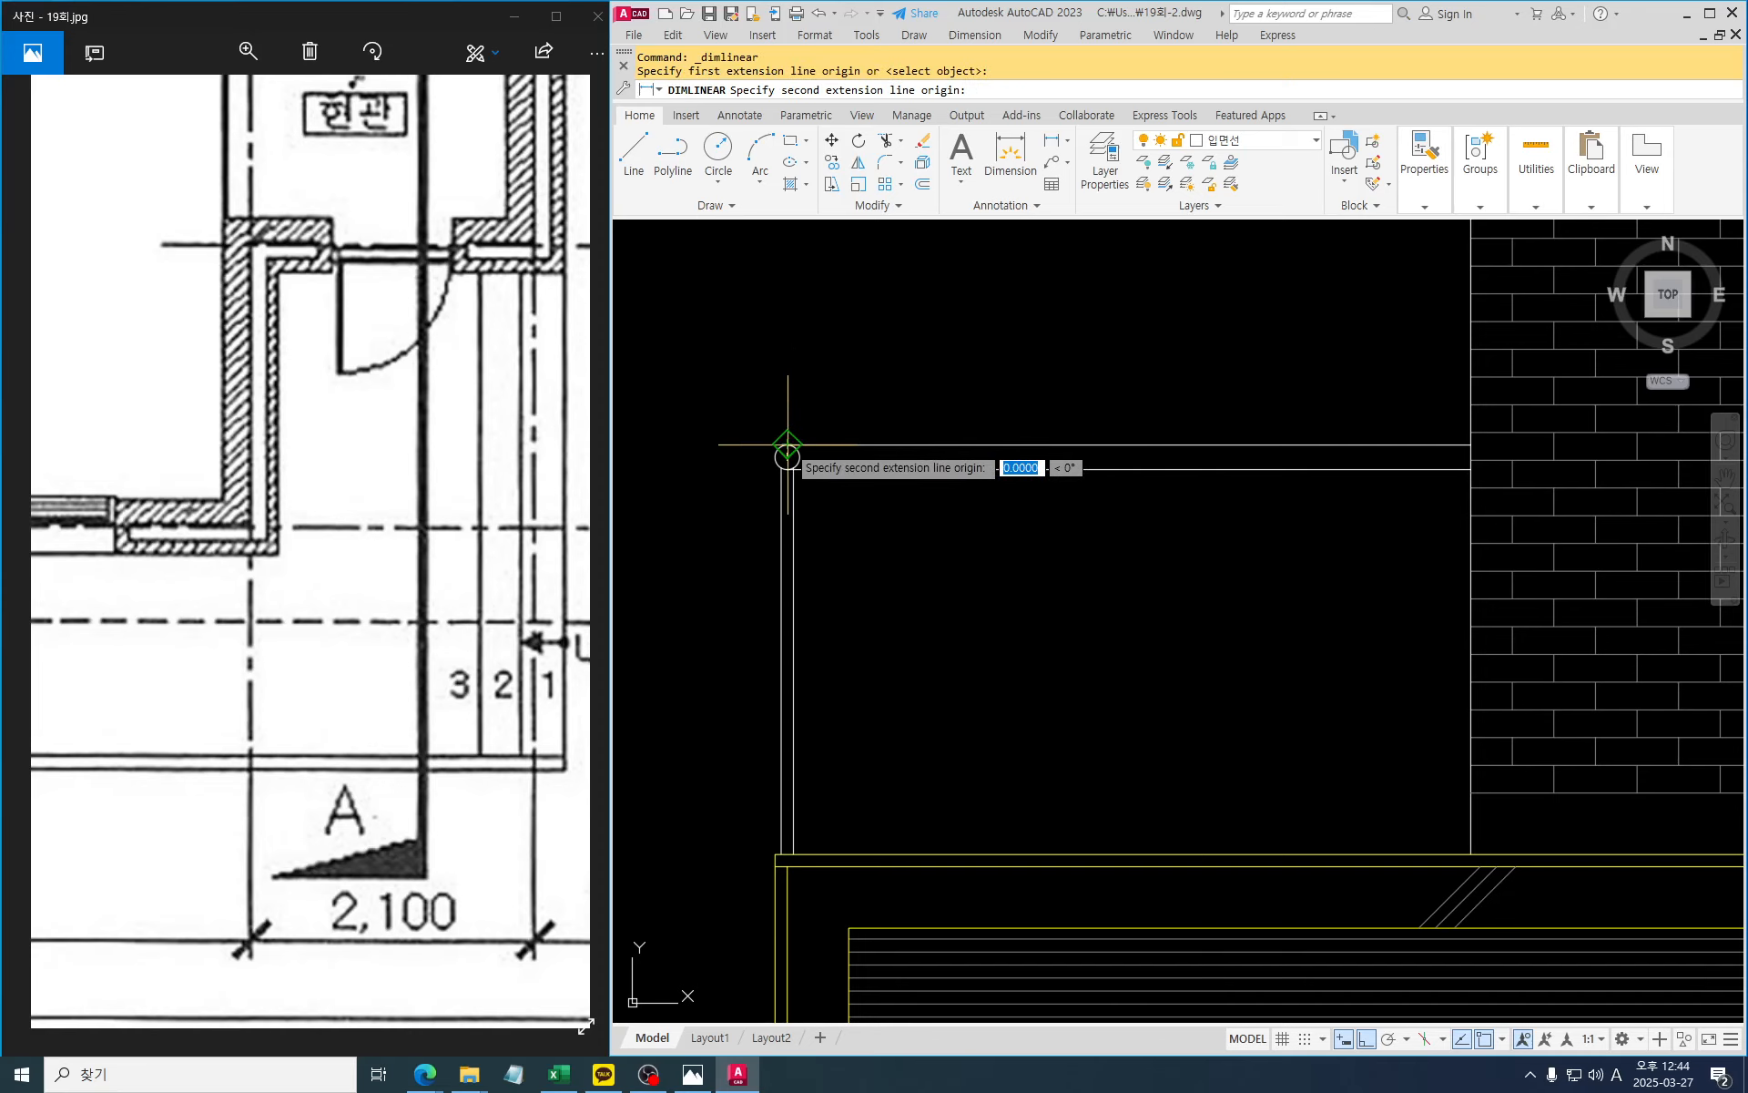
{"action": "left_click", "coordinate": [1470, 445]}
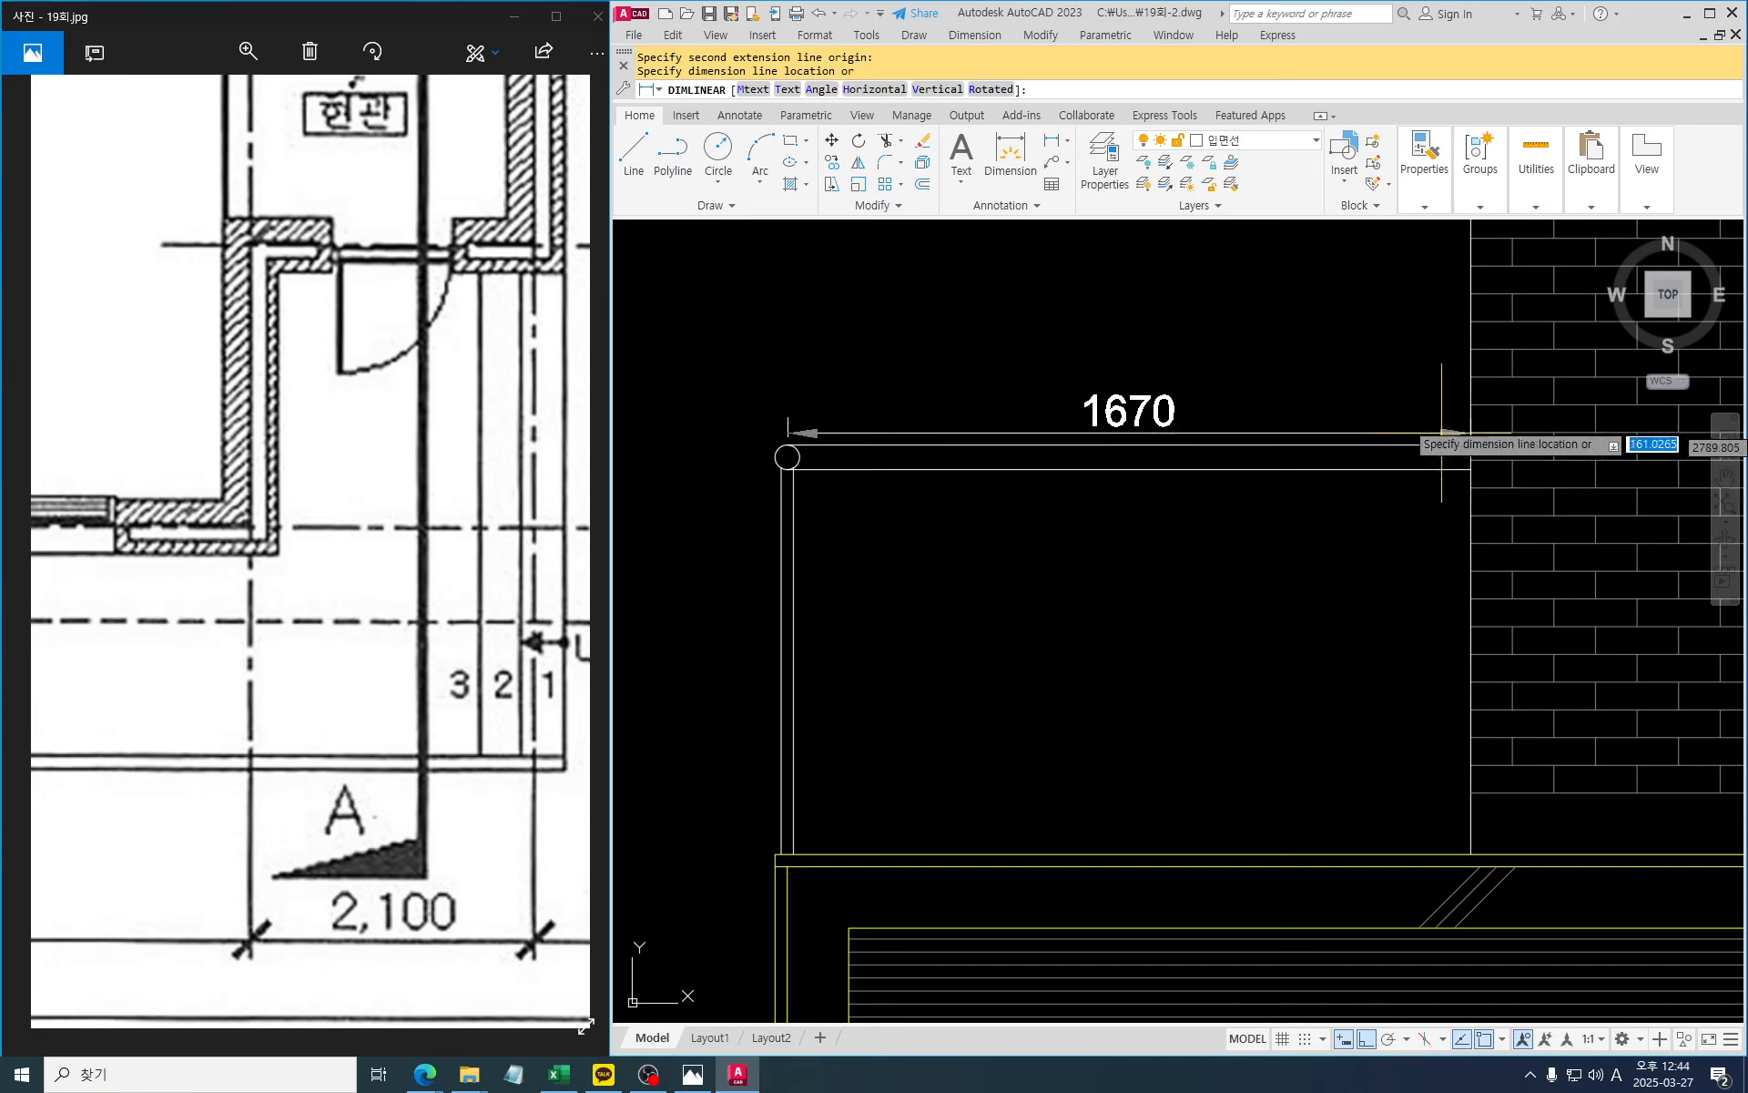
{"action": "left_click", "coordinate": [1347, 378]}
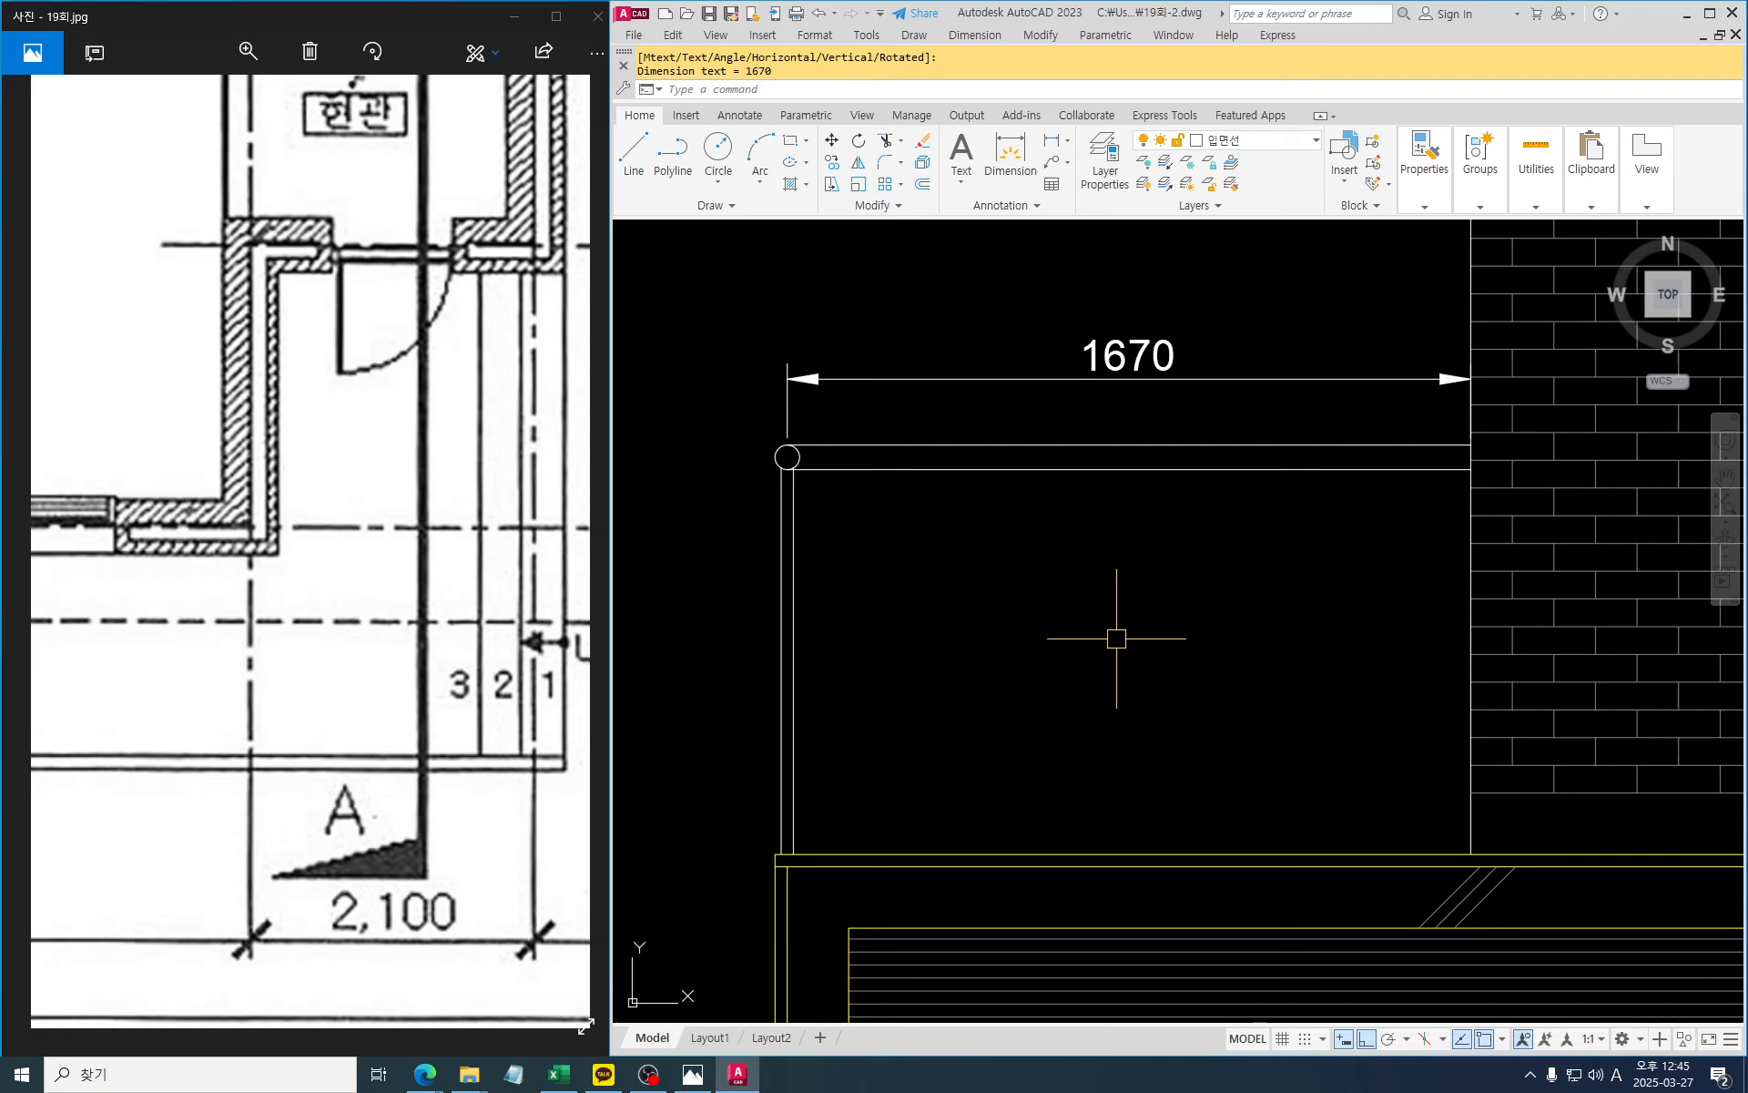
Create a non-associative rectangular array of the two post lines with 4 columns over a total width of 1670 and 1 row
{"action": "type", "text": "r"}
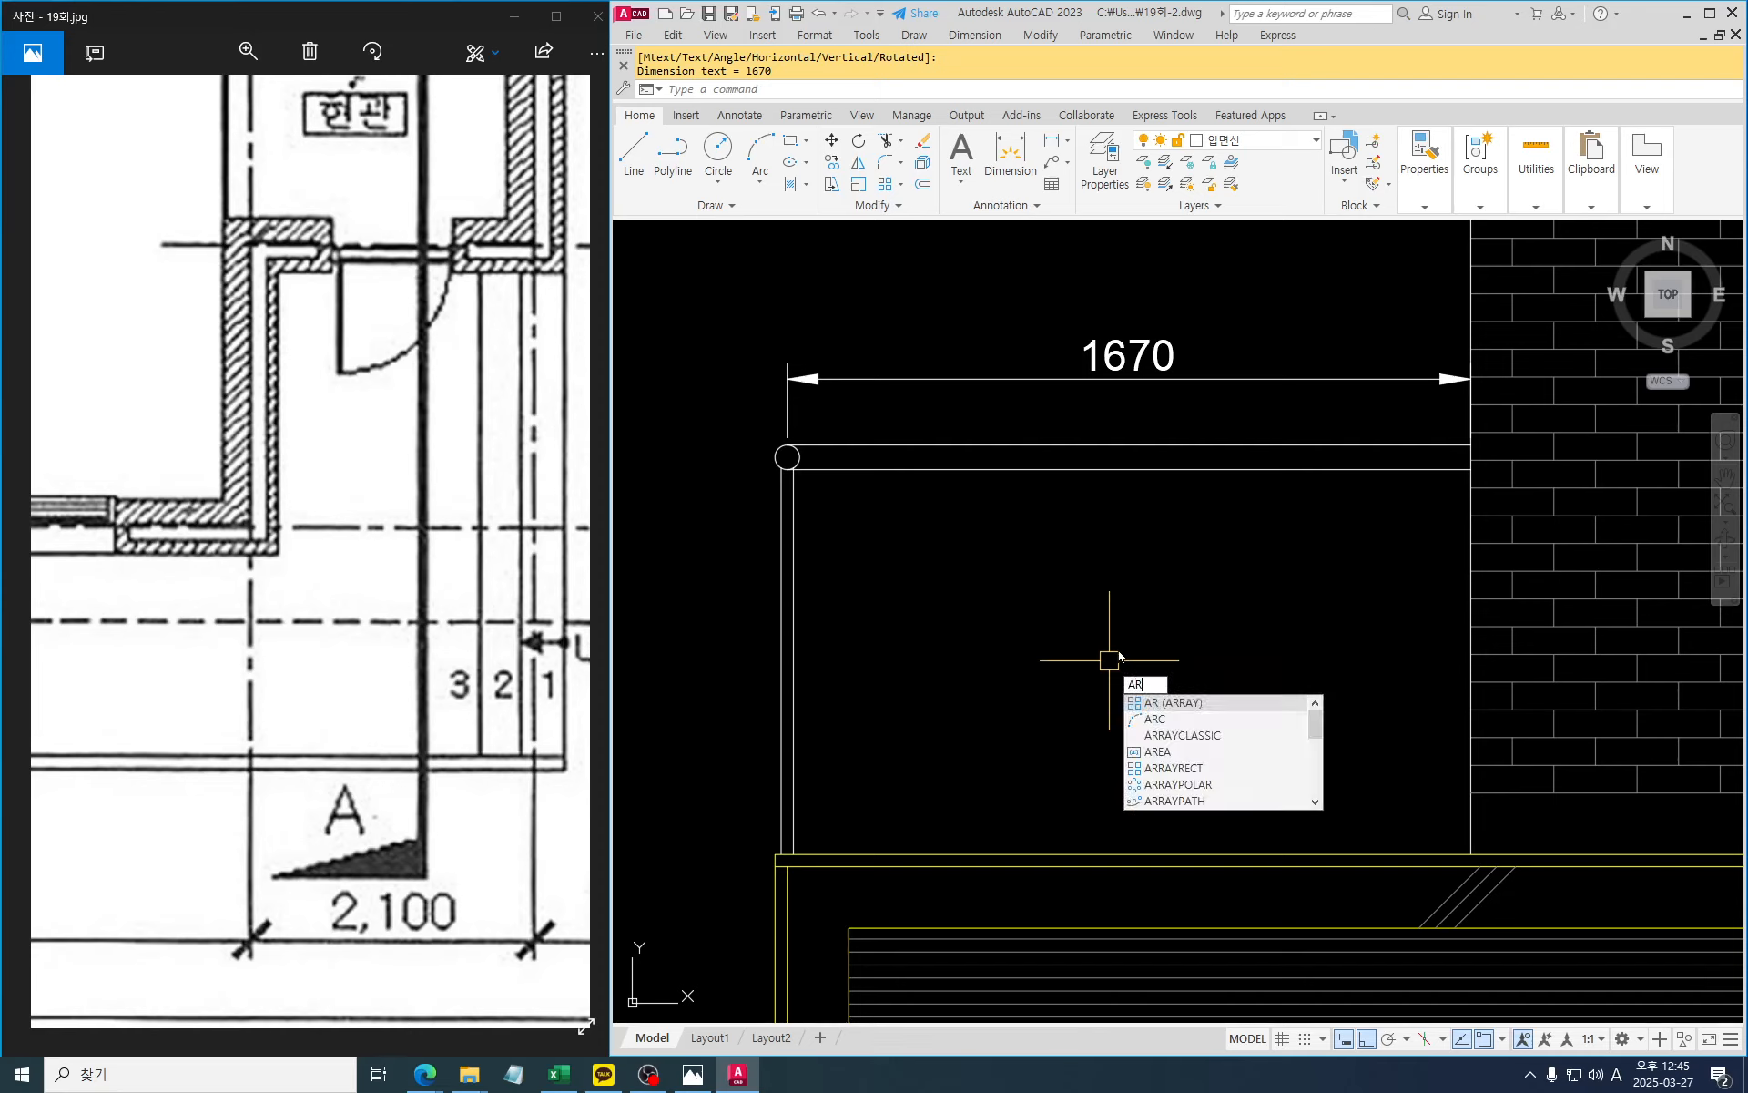
{"action": "key", "text": "Return"}
{"action": "left_click", "coordinate": [850, 648]}
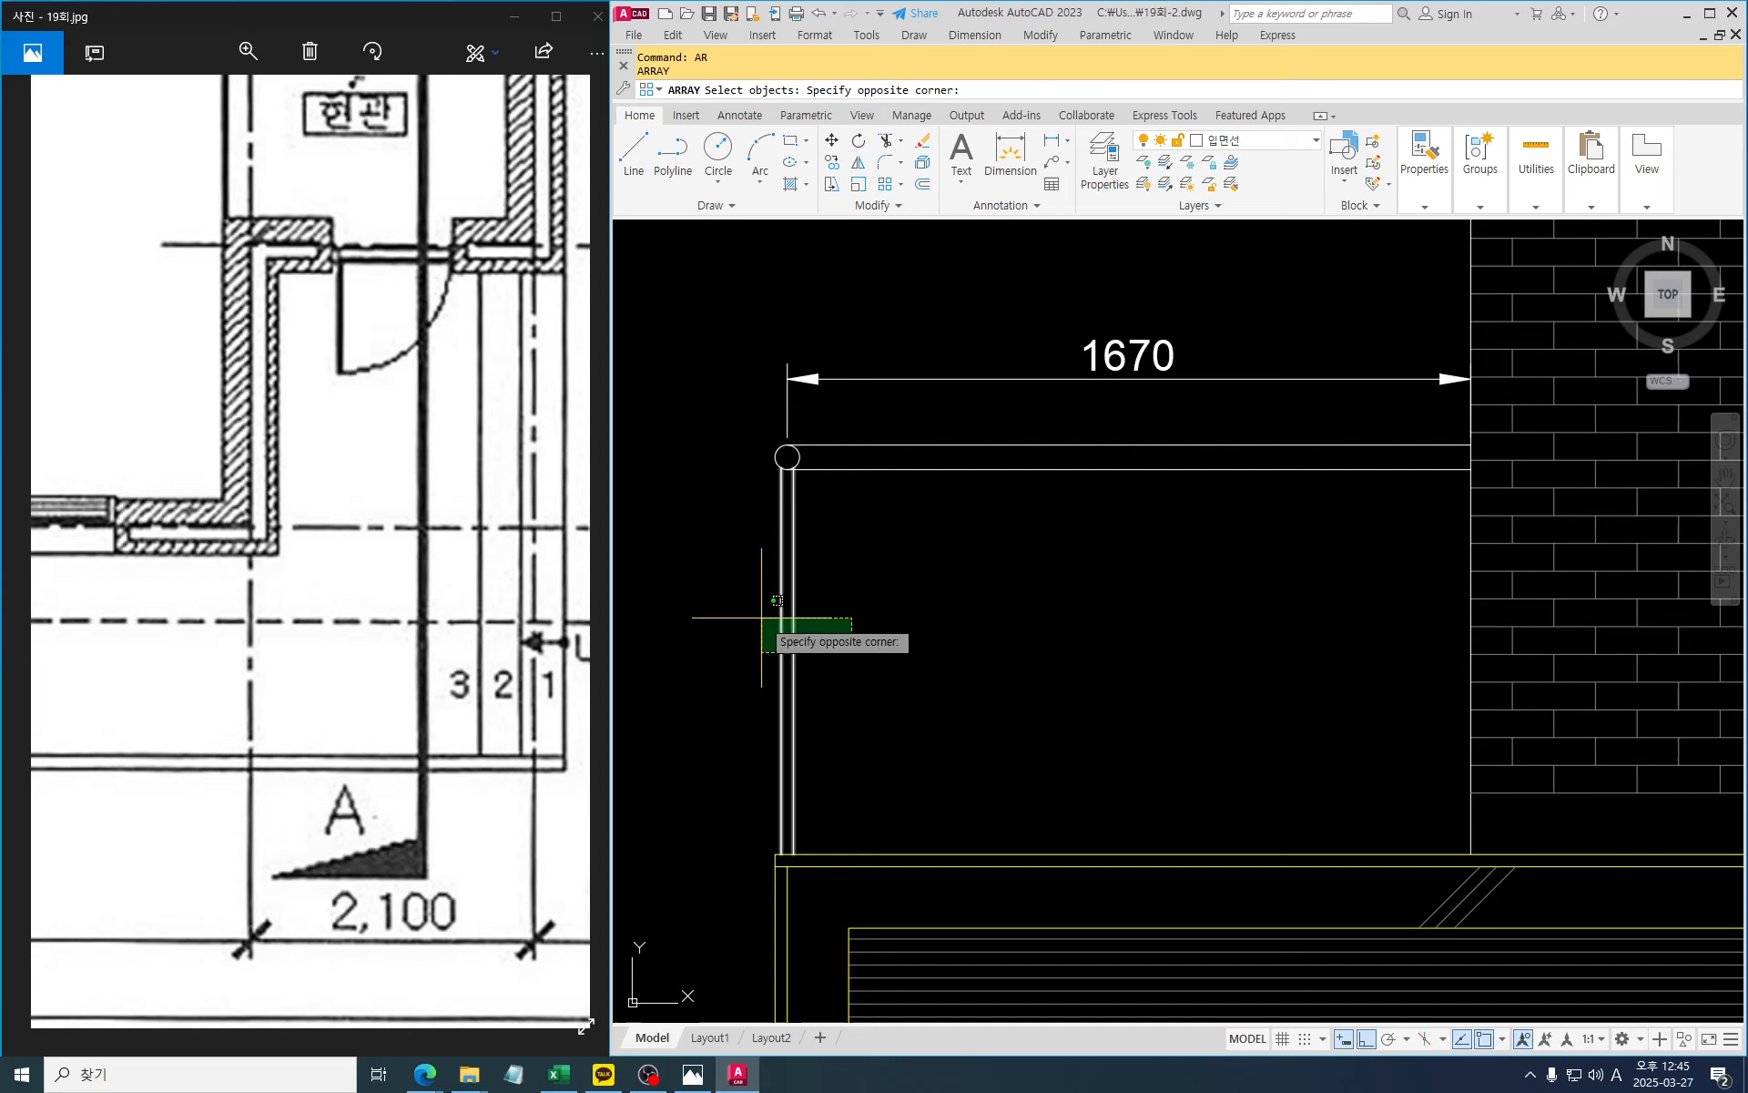
{"action": "left_click", "coordinate": [765, 622]}
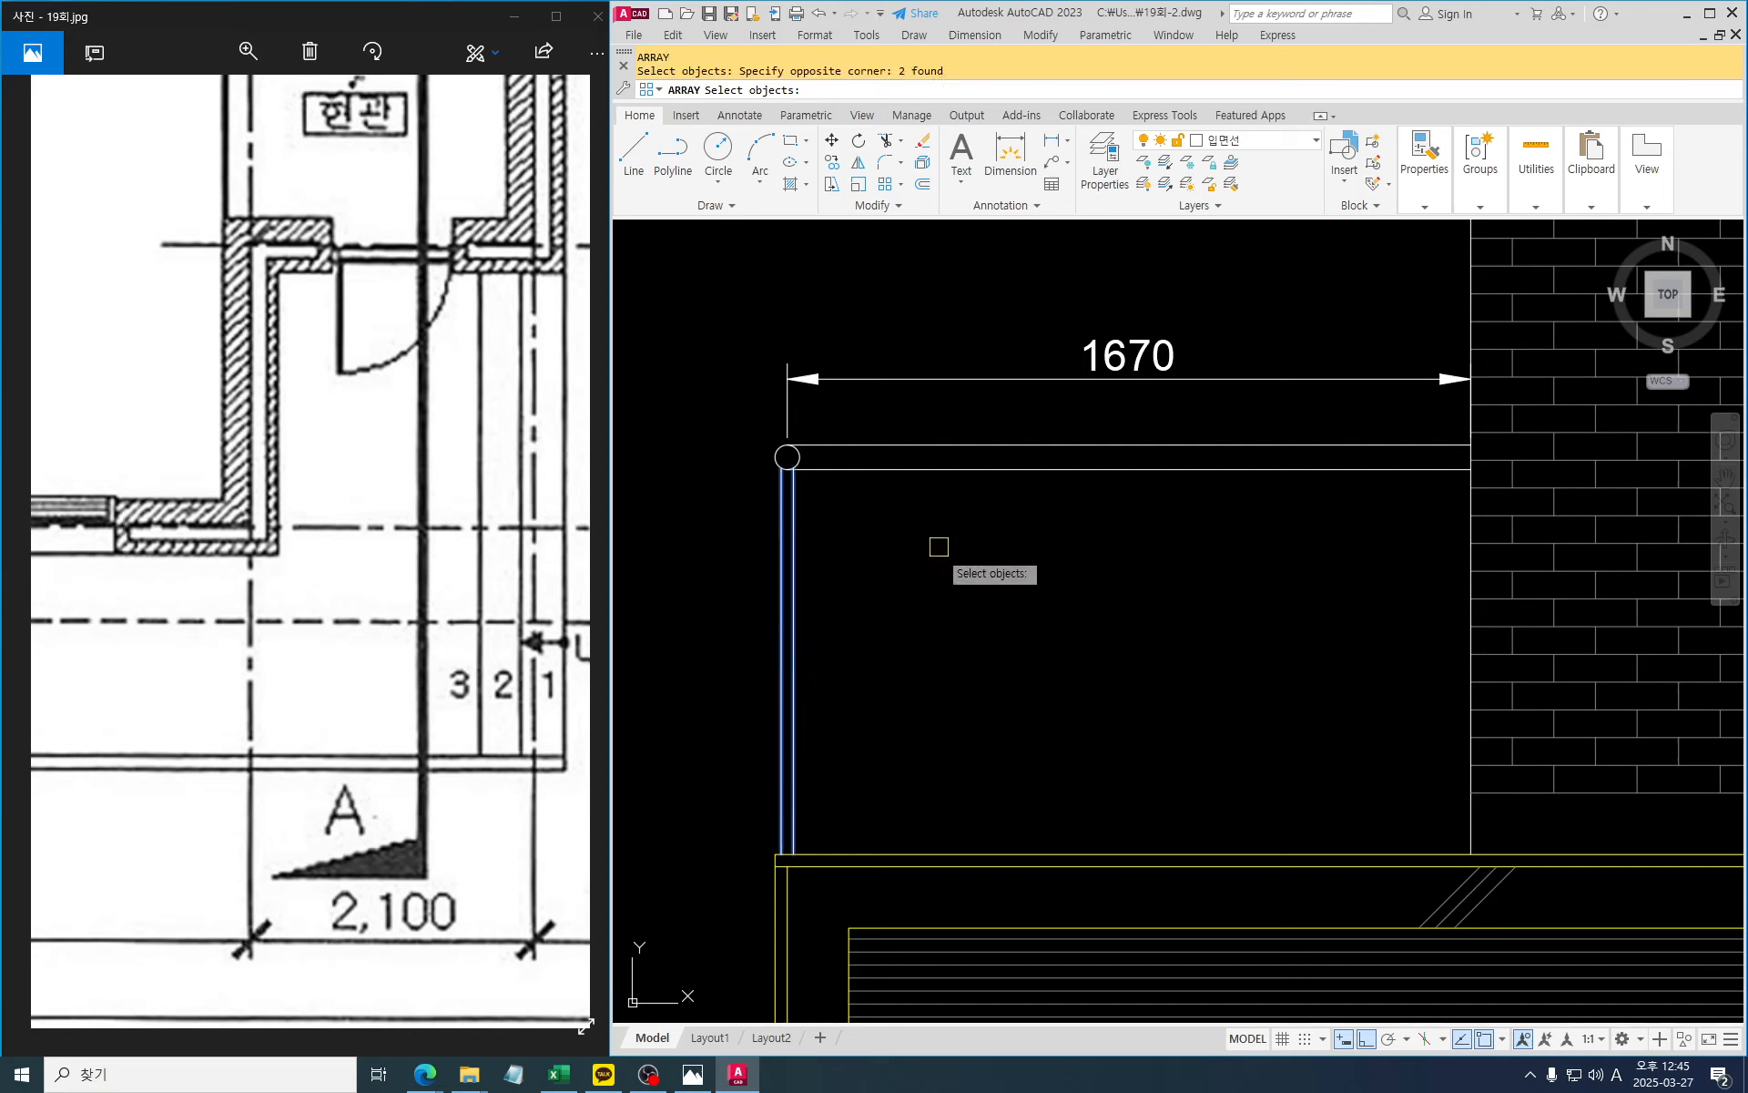
{"action": "key", "text": "Return"}
{"action": "type", "text": "r"}
{"action": "key", "text": "Return"}
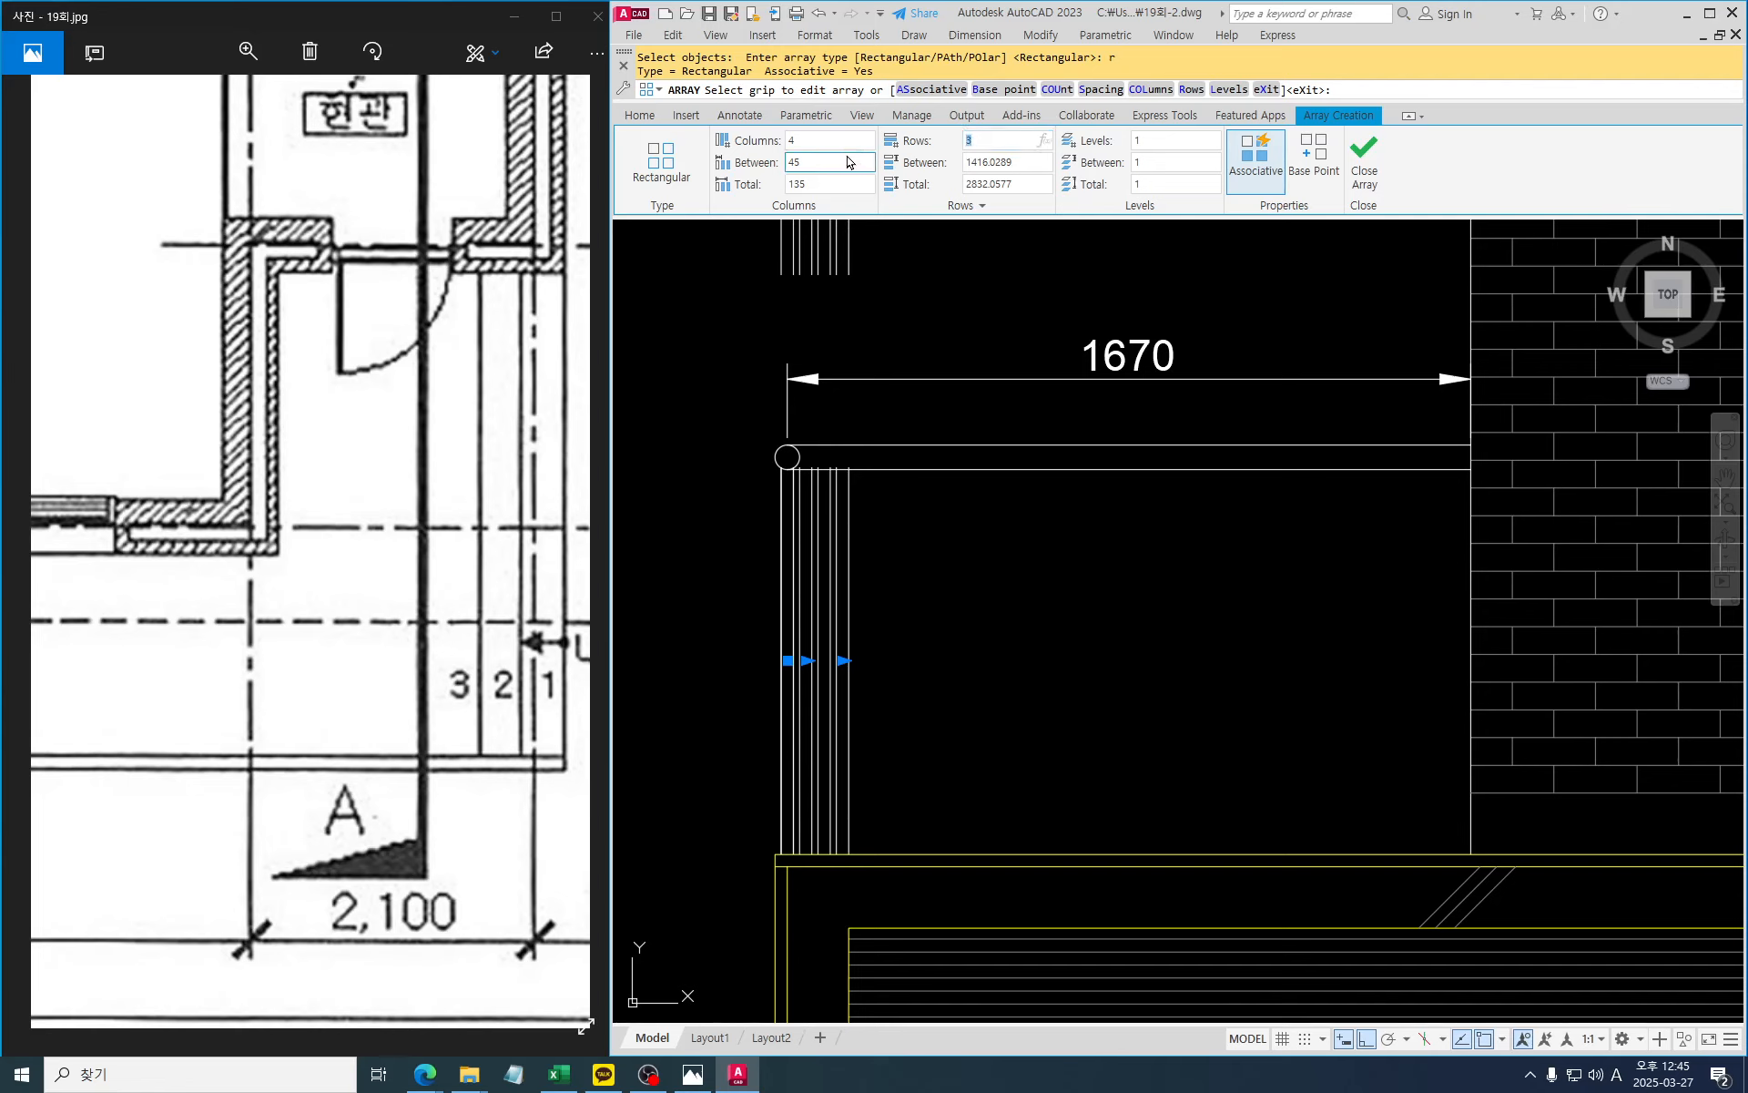
{"action": "key", "text": "Return"}
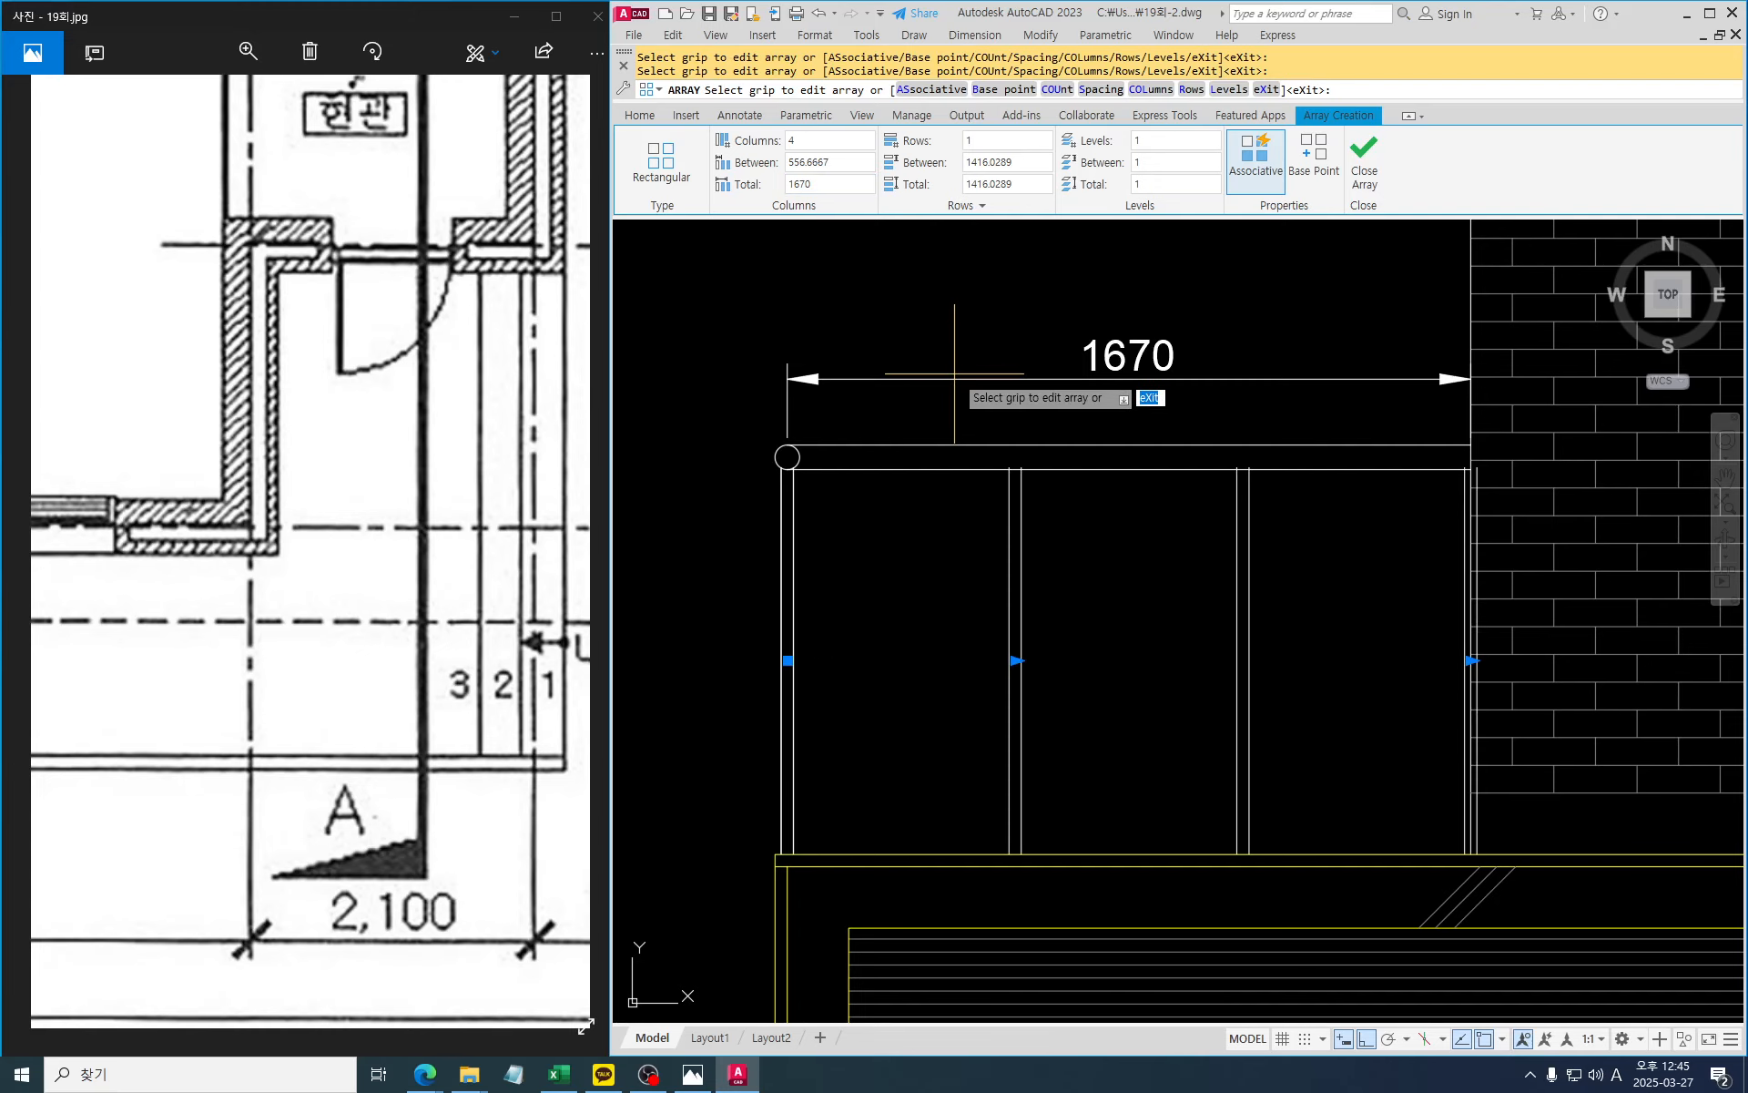
{"action": "middle_click_drag", "start_coordinate": [1069, 484], "coordinate": [1028, 445]}
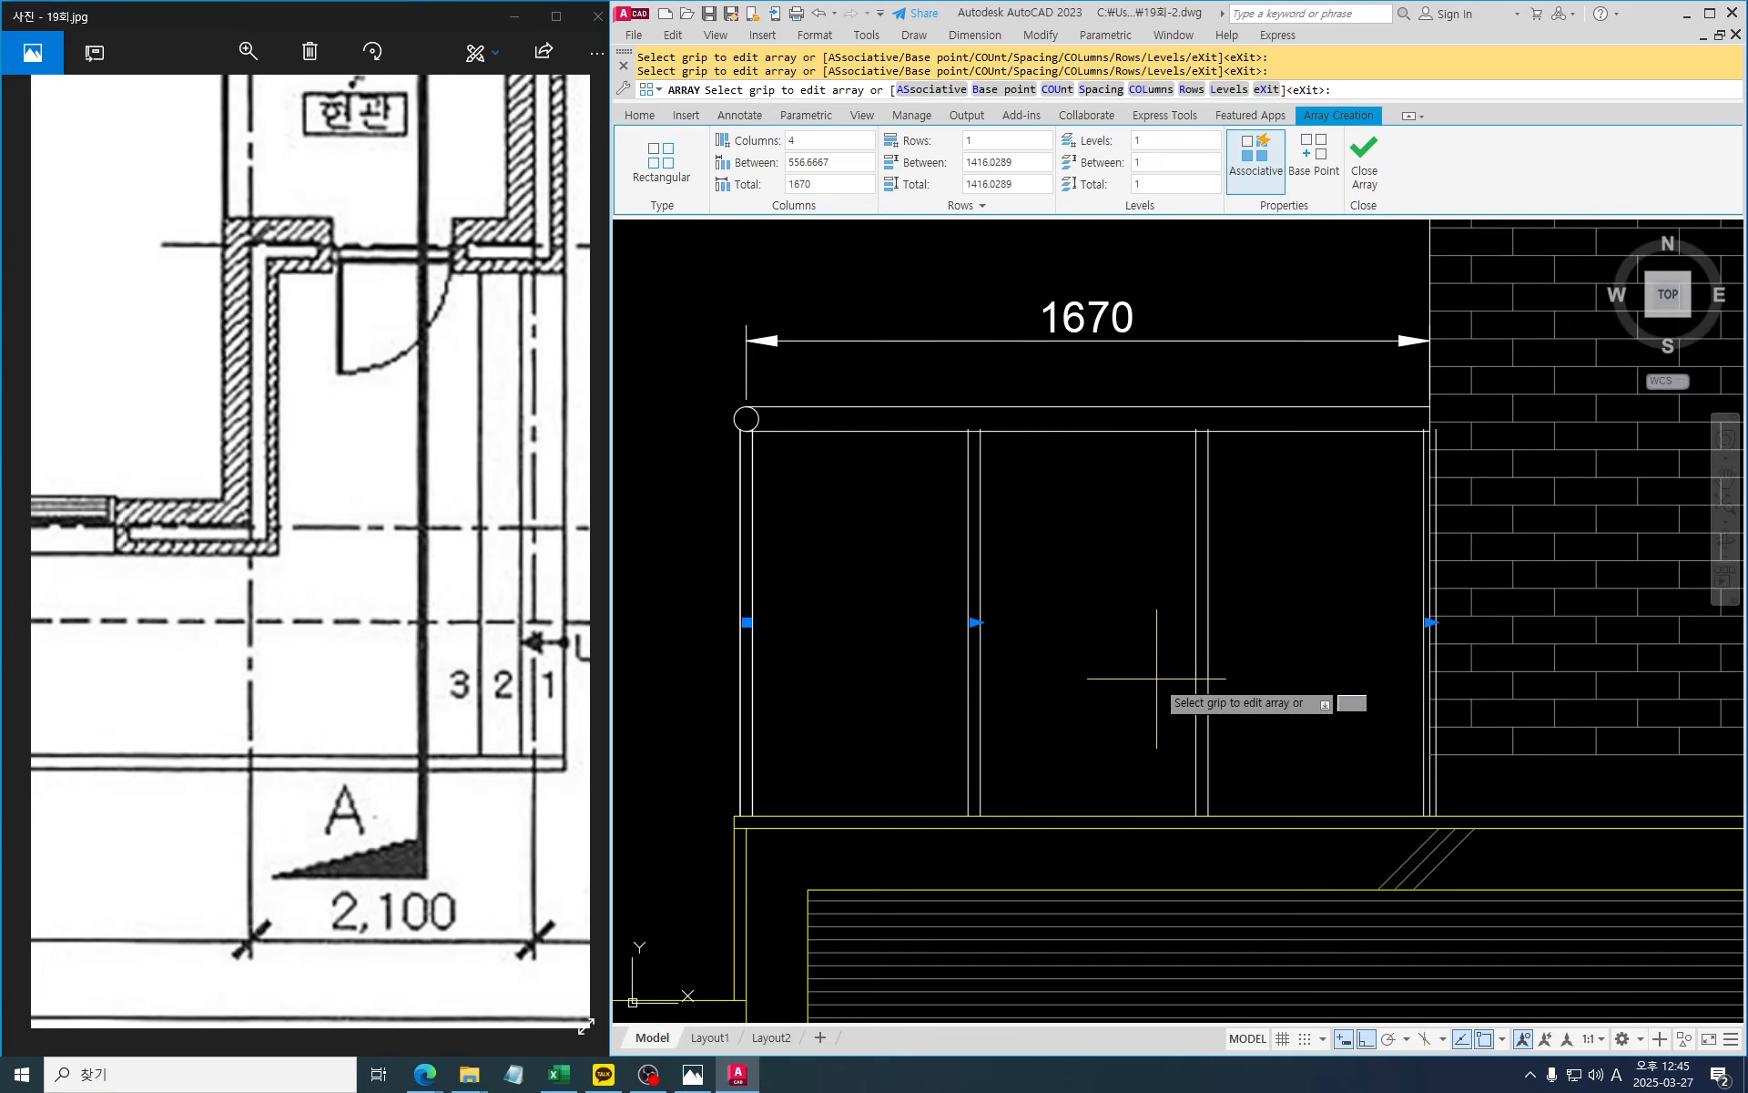
{"action": "left_click", "coordinate": [1256, 160]}
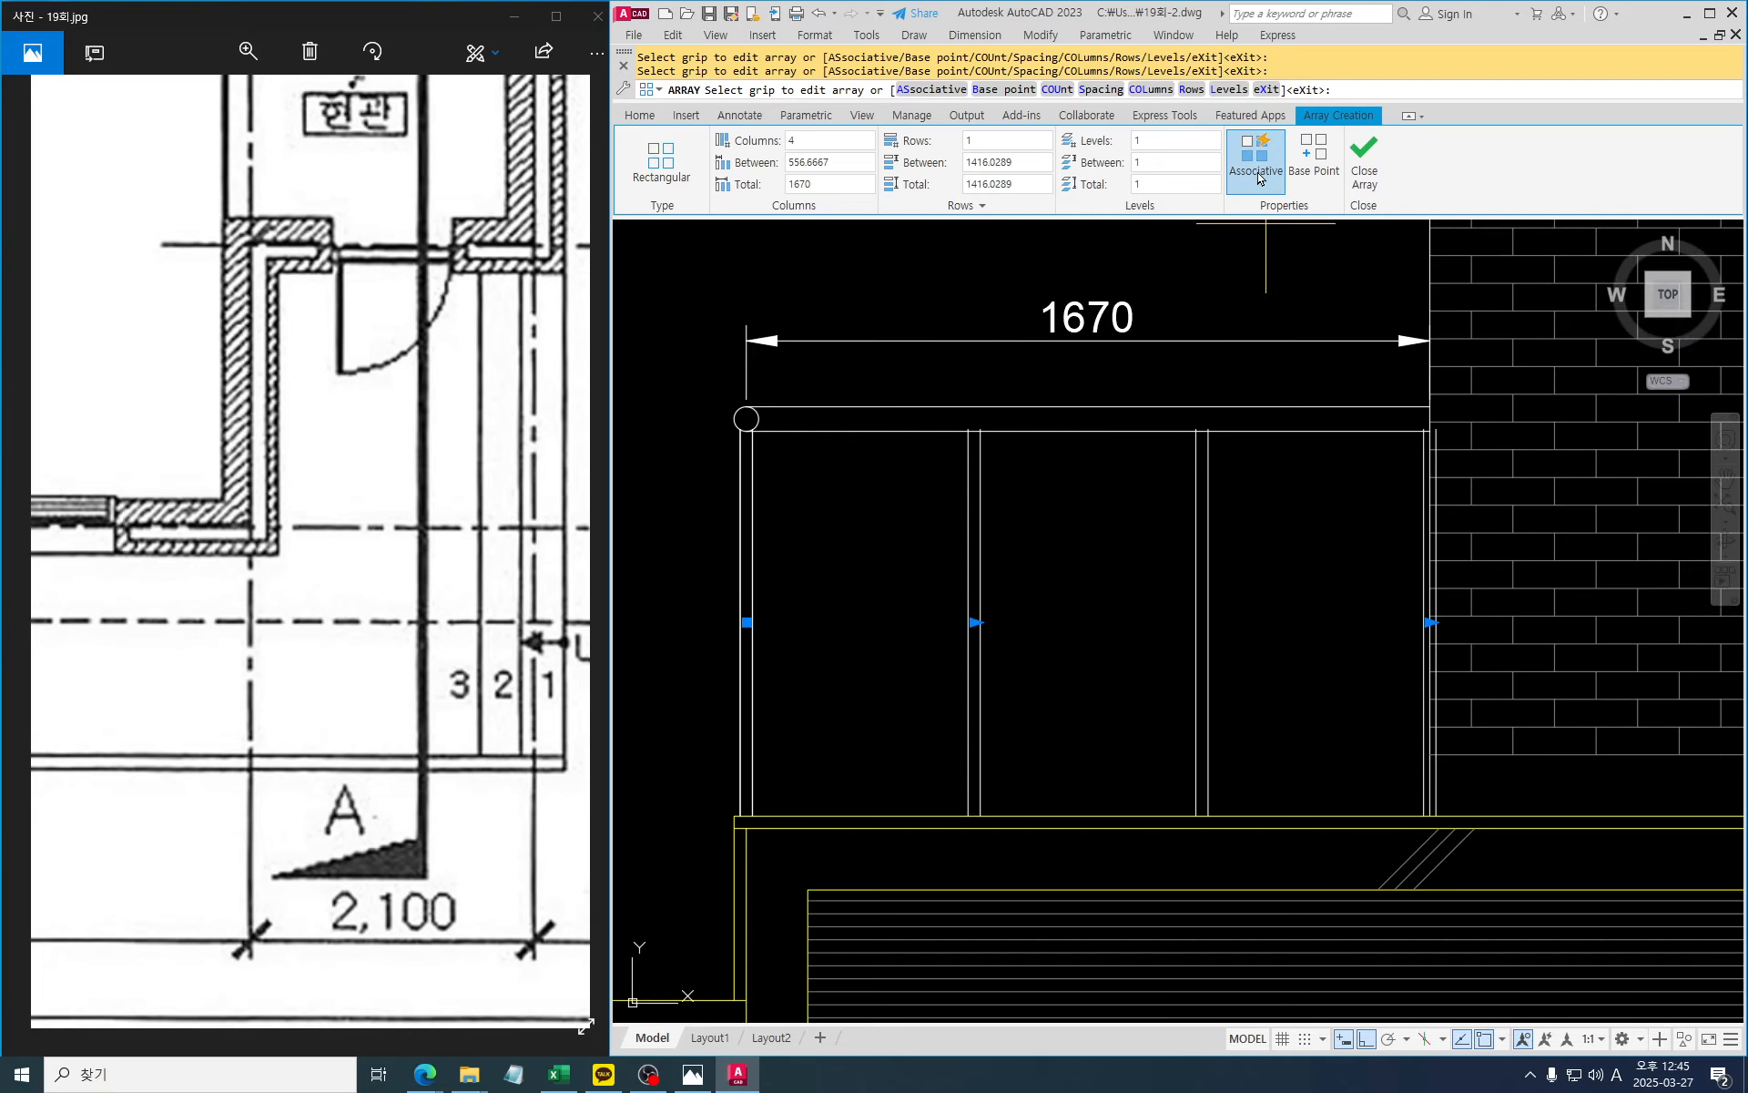
{"action": "key", "text": "Return"}
Erase the two lines of the arrayed post that falls on the brick wall edge
{"action": "type", "text": "e"}
{"action": "key", "text": "Return"}
{"action": "left_click", "coordinate": [1391, 386]}
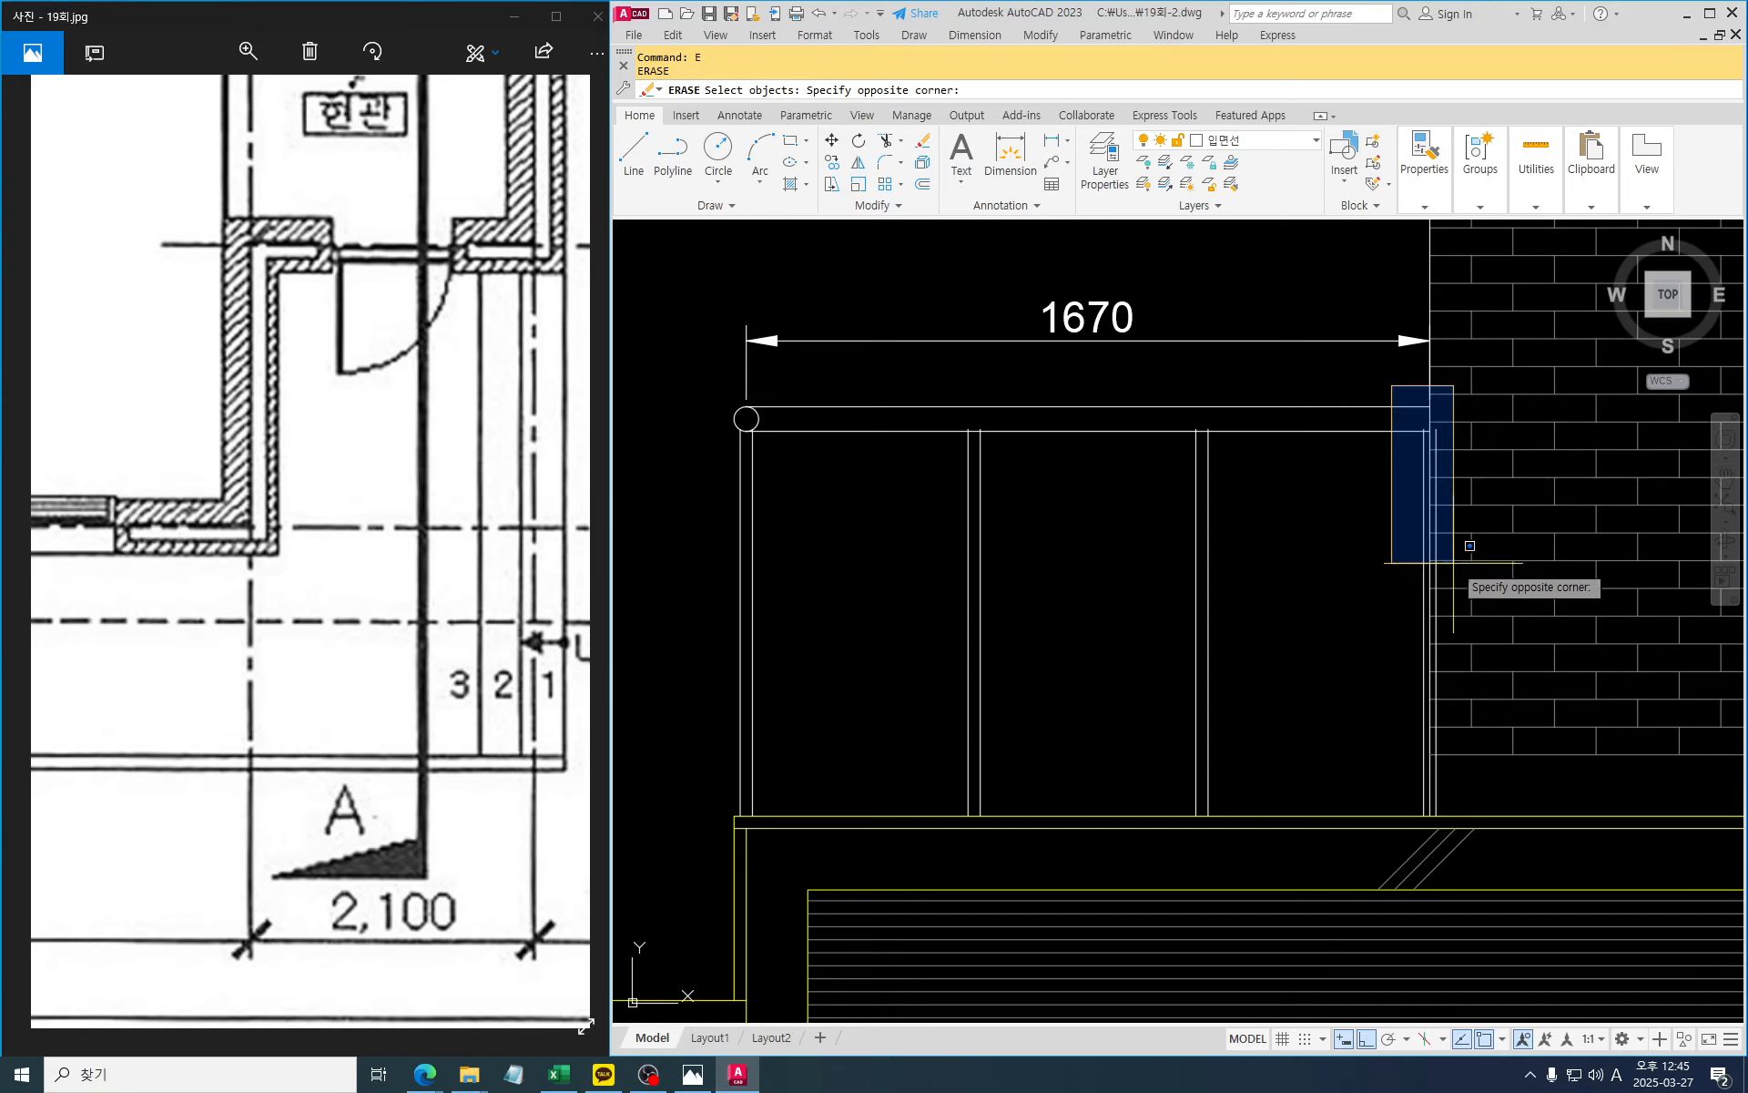
{"action": "left_click", "coordinate": [1498, 824]}
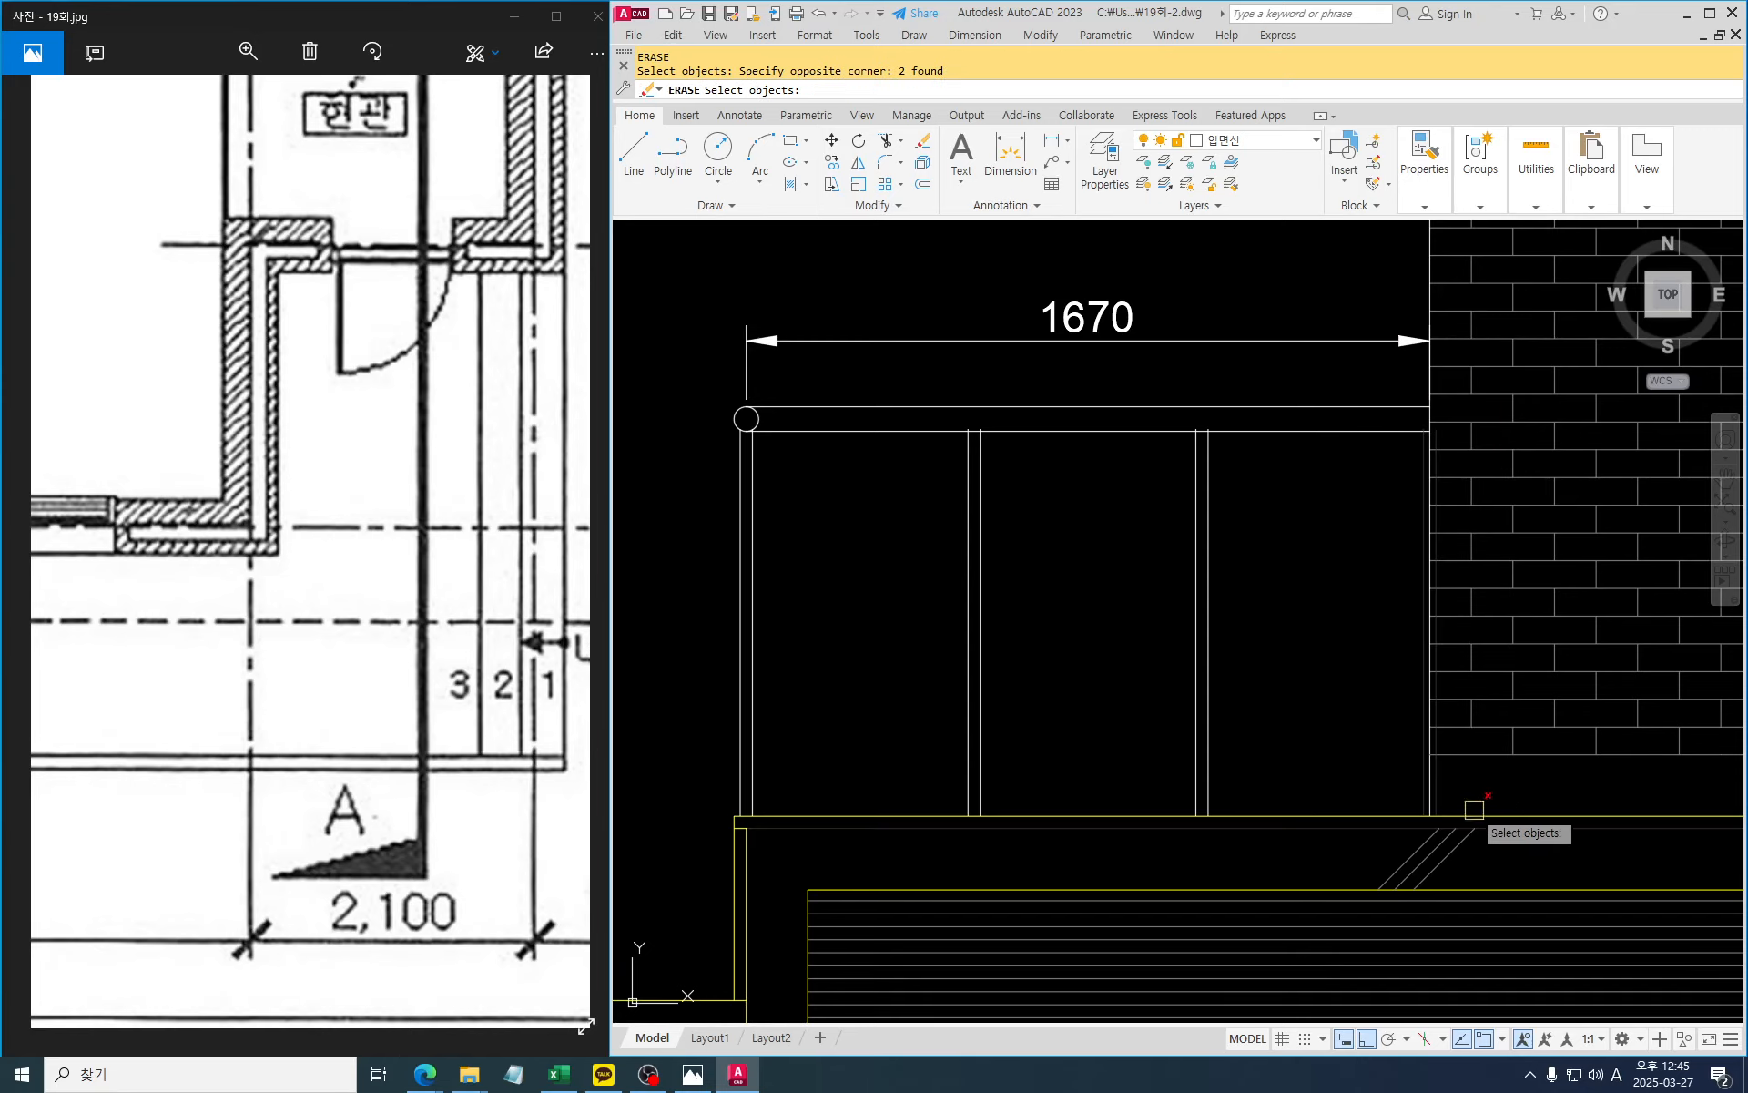
{"action": "key", "text": "Escape"}
{"action": "key", "text": "Escape"}
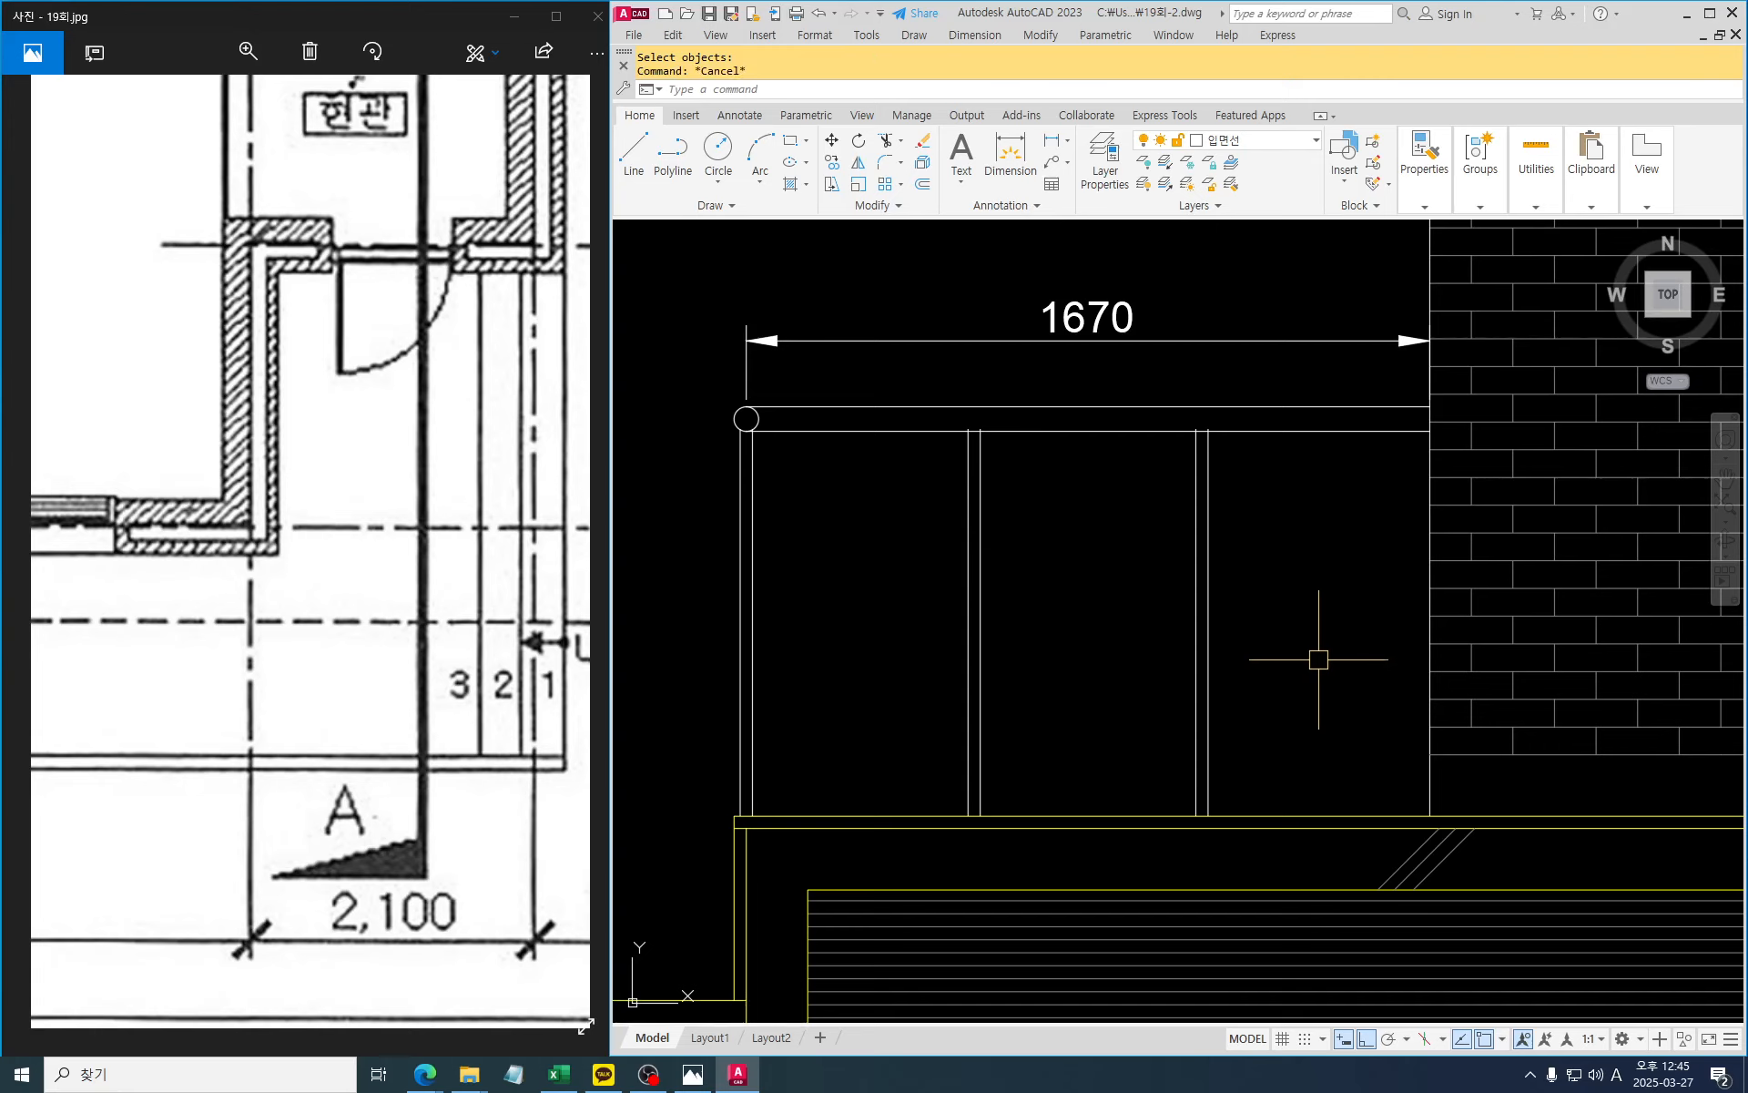
Delete the linear dimension above the handrail
{"action": "left_click", "coordinate": [1277, 366]}
{"action": "left_click", "coordinate": [1247, 306]}
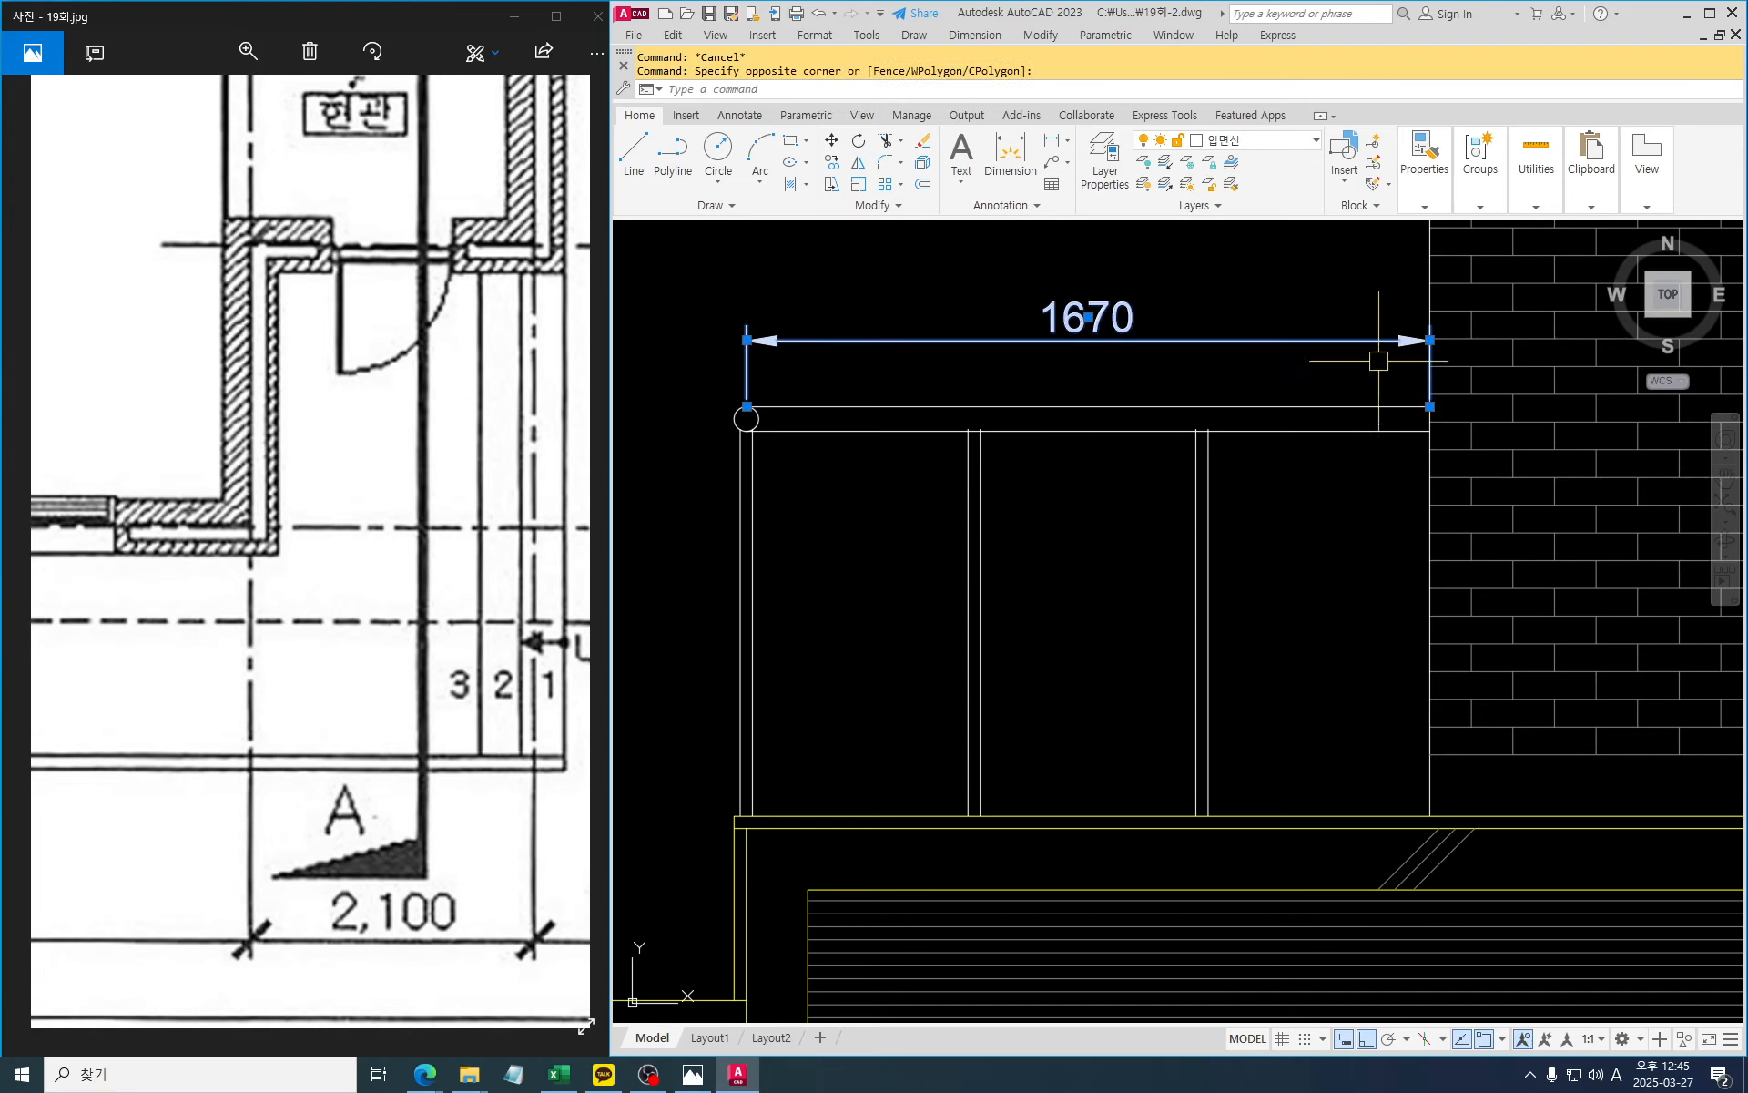
{"action": "middle_click_drag", "start_coordinate": [1354, 559], "coordinate": [1368, 589]}
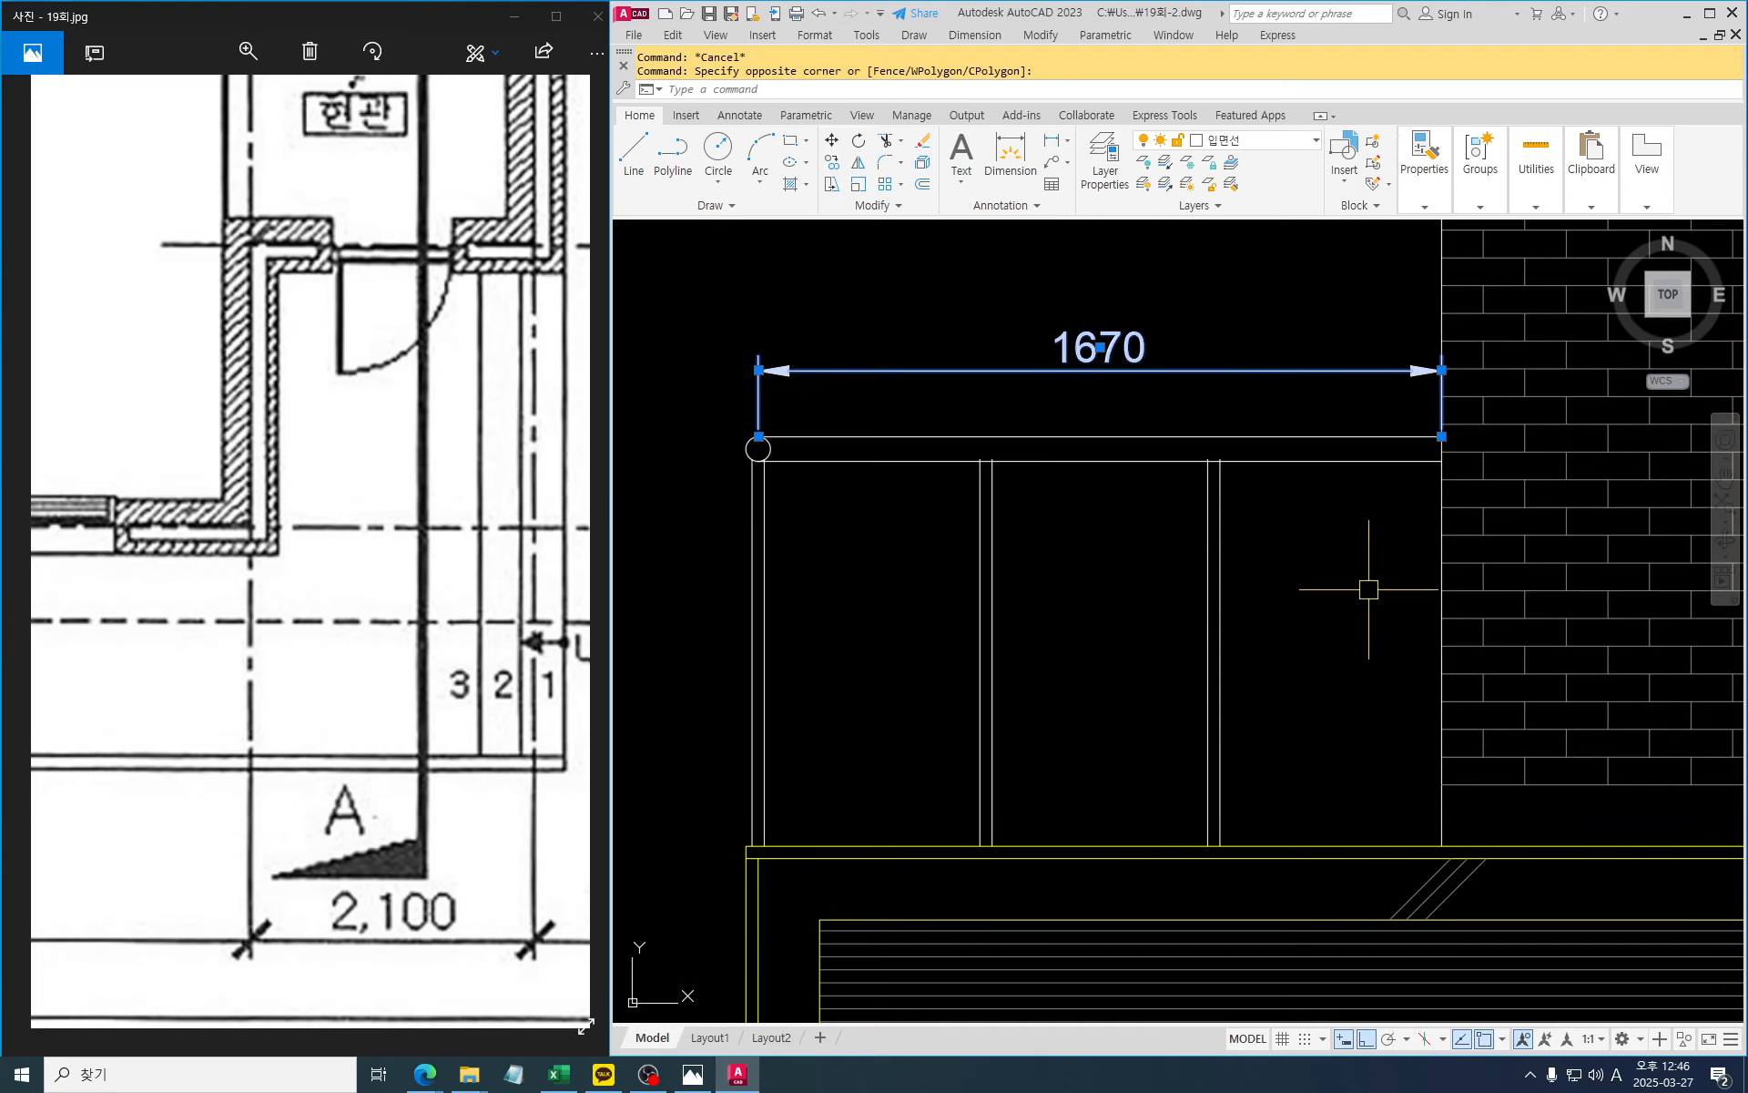
{"action": "key", "text": "Delete"}
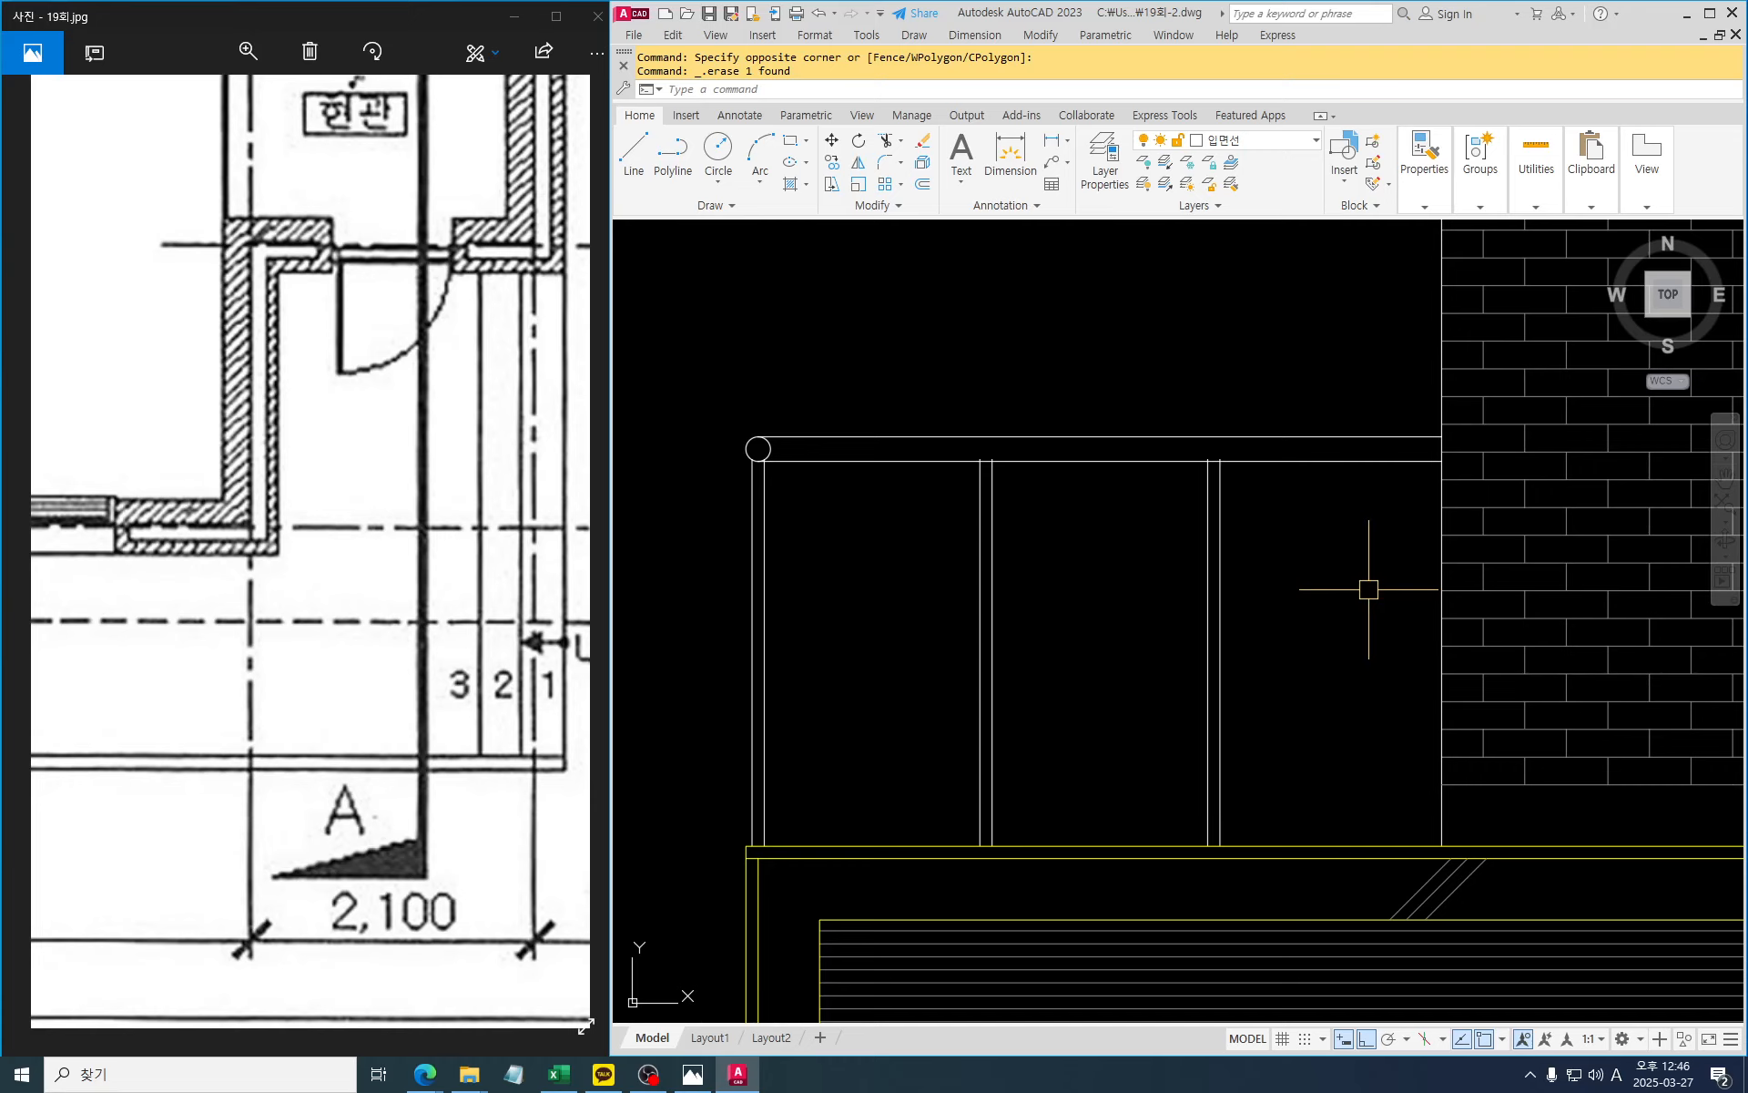
Trim the post line ends that protrude above the handrail's lower line, using that line as the cutting edge
{"action": "type", "text": "tr"}
{"action": "key", "text": "Return"}
{"action": "scroll", "coordinate": [1261, 492], "scroll_direction": "up", "scroll_amount": 6}
{"action": "left_click", "coordinate": [1216, 454]}
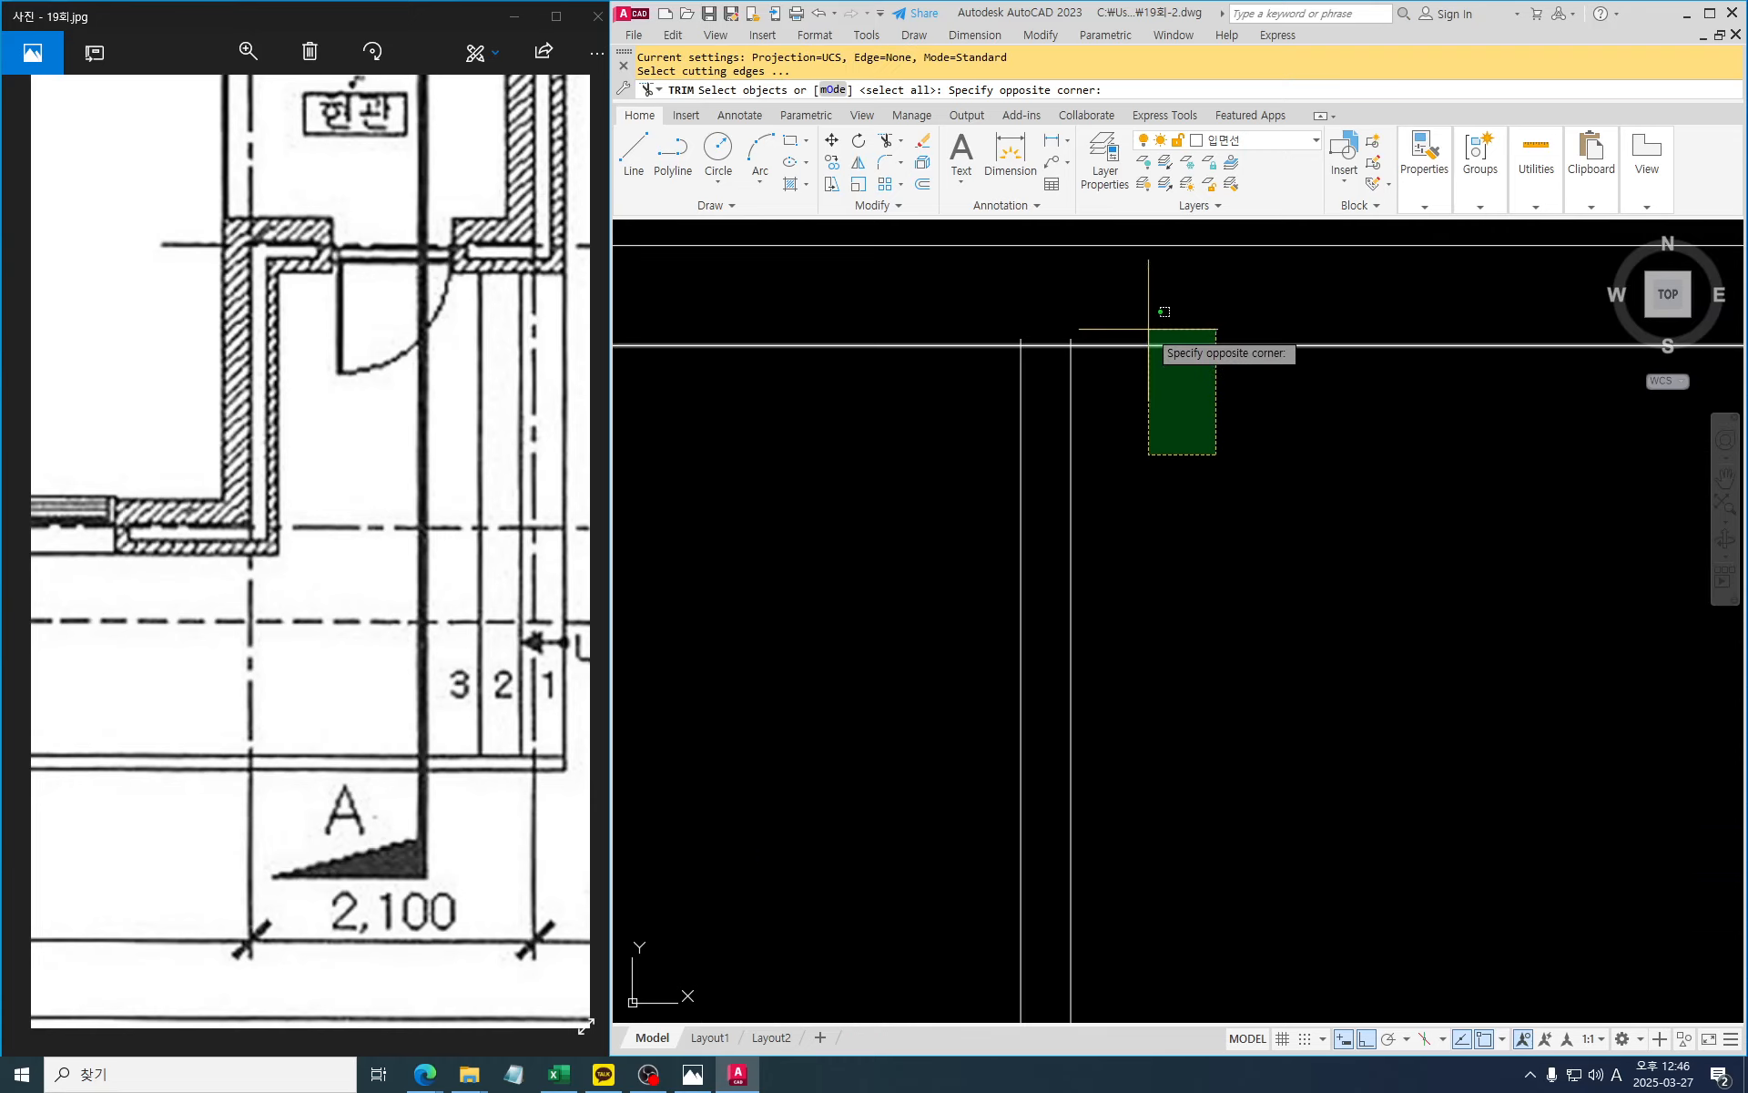
{"action": "left_click", "coordinate": [1148, 329]}
{"action": "scroll", "coordinate": [1087, 339], "scroll_direction": "up", "scroll_amount": 6}
{"action": "key", "text": "Return"}
{"action": "left_click", "coordinate": [1038, 346]}
{"action": "scroll", "coordinate": [1054, 340], "scroll_direction": "down", "scroll_amount": 8}
{"action": "middle_click_drag", "start_coordinate": [1073, 350], "coordinate": [1401, 373]}
{"action": "left_click", "coordinate": [744, 339]}
{"action": "key", "text": "Return"}
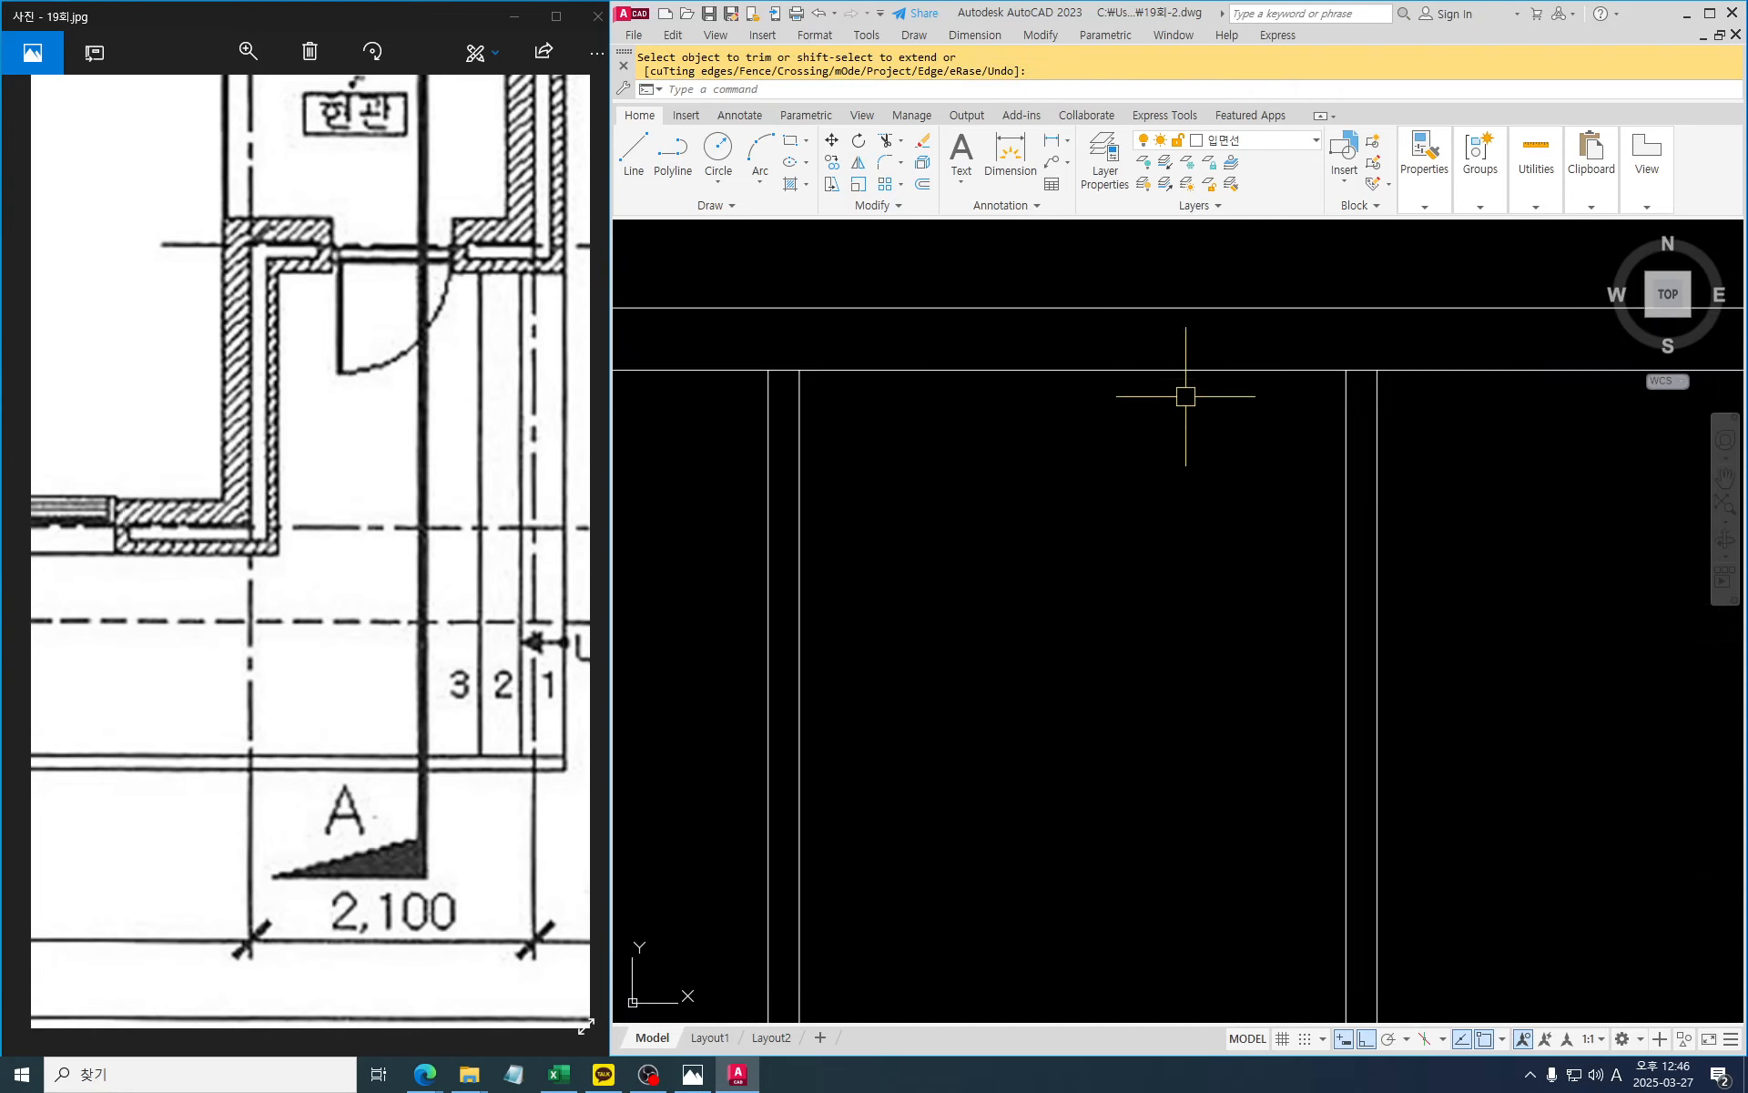
{"action": "scroll", "coordinate": [1186, 396], "scroll_direction": "down", "scroll_amount": 6}
{"action": "key", "text": "Escape"}
{"action": "key", "text": "Escape"}
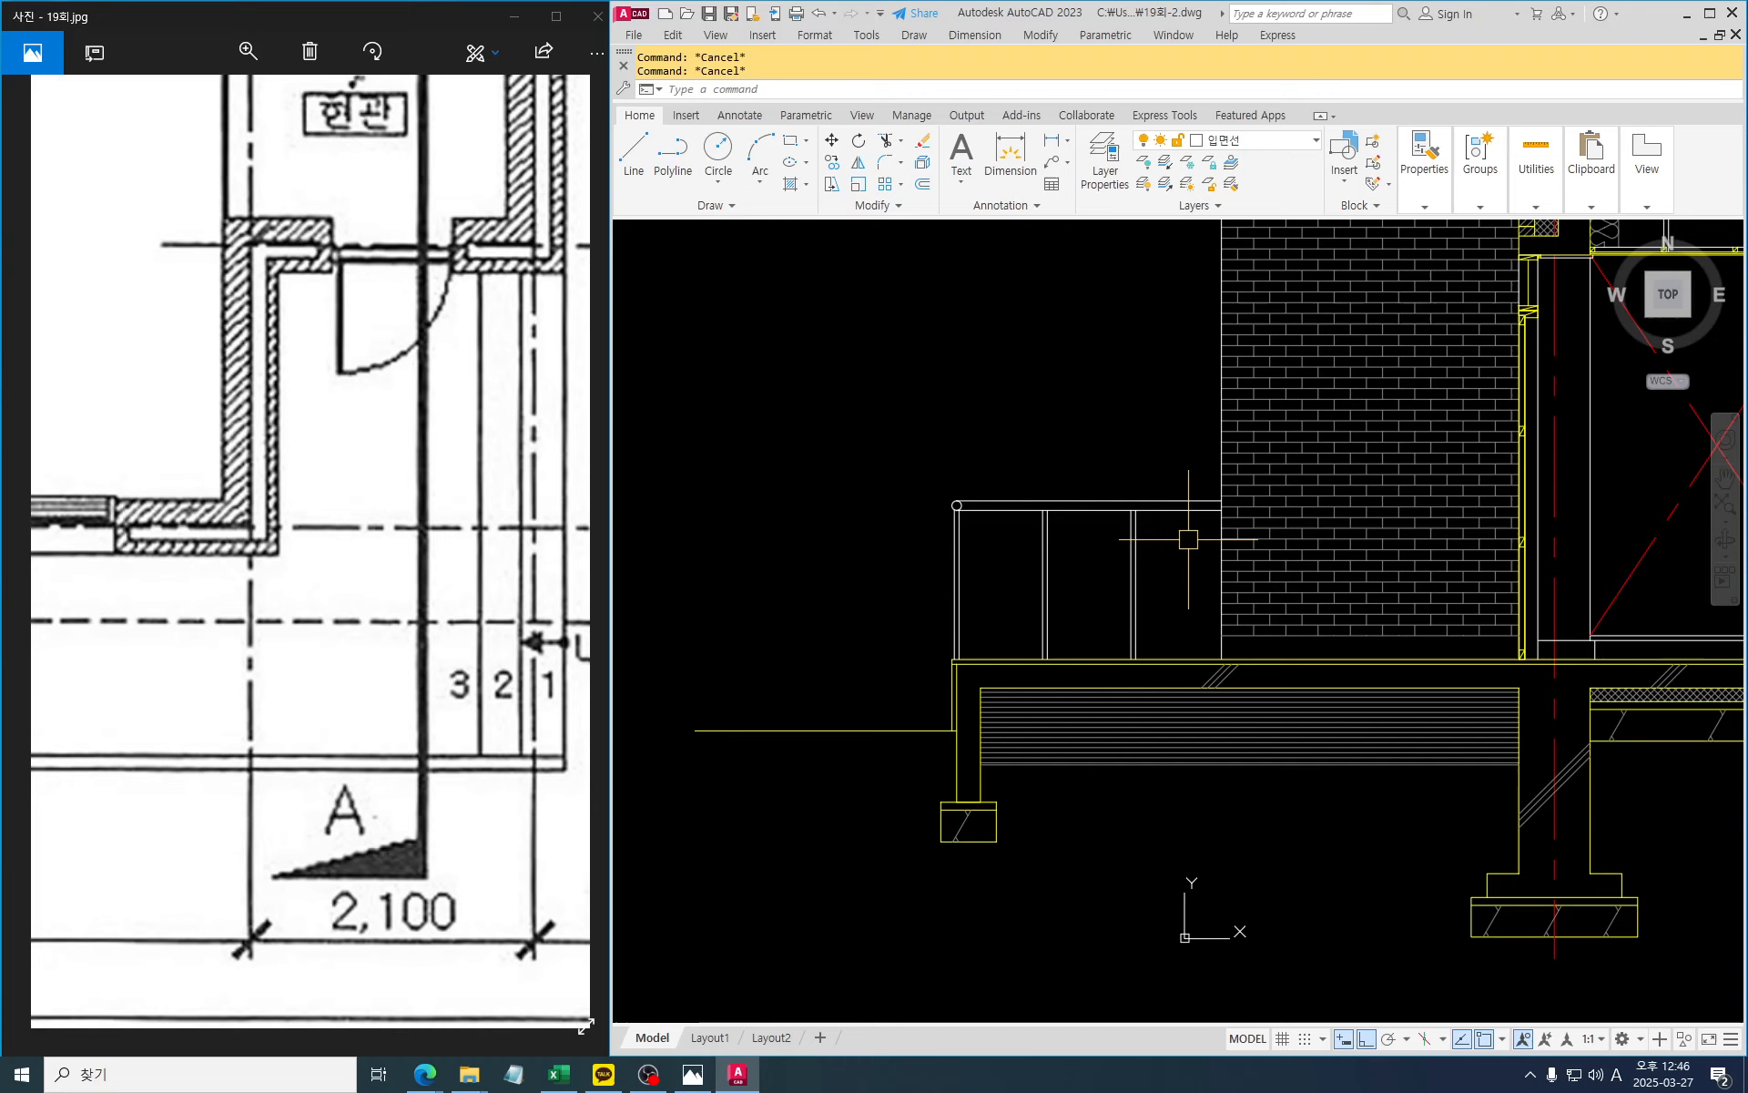
Copy the three diagonal concrete hatch lines from the foundation wall to the upper wall gap beside the insulation, with Ortho off
{"action": "middle_click_drag", "start_coordinate": [1188, 539], "coordinate": [1074, 567]}
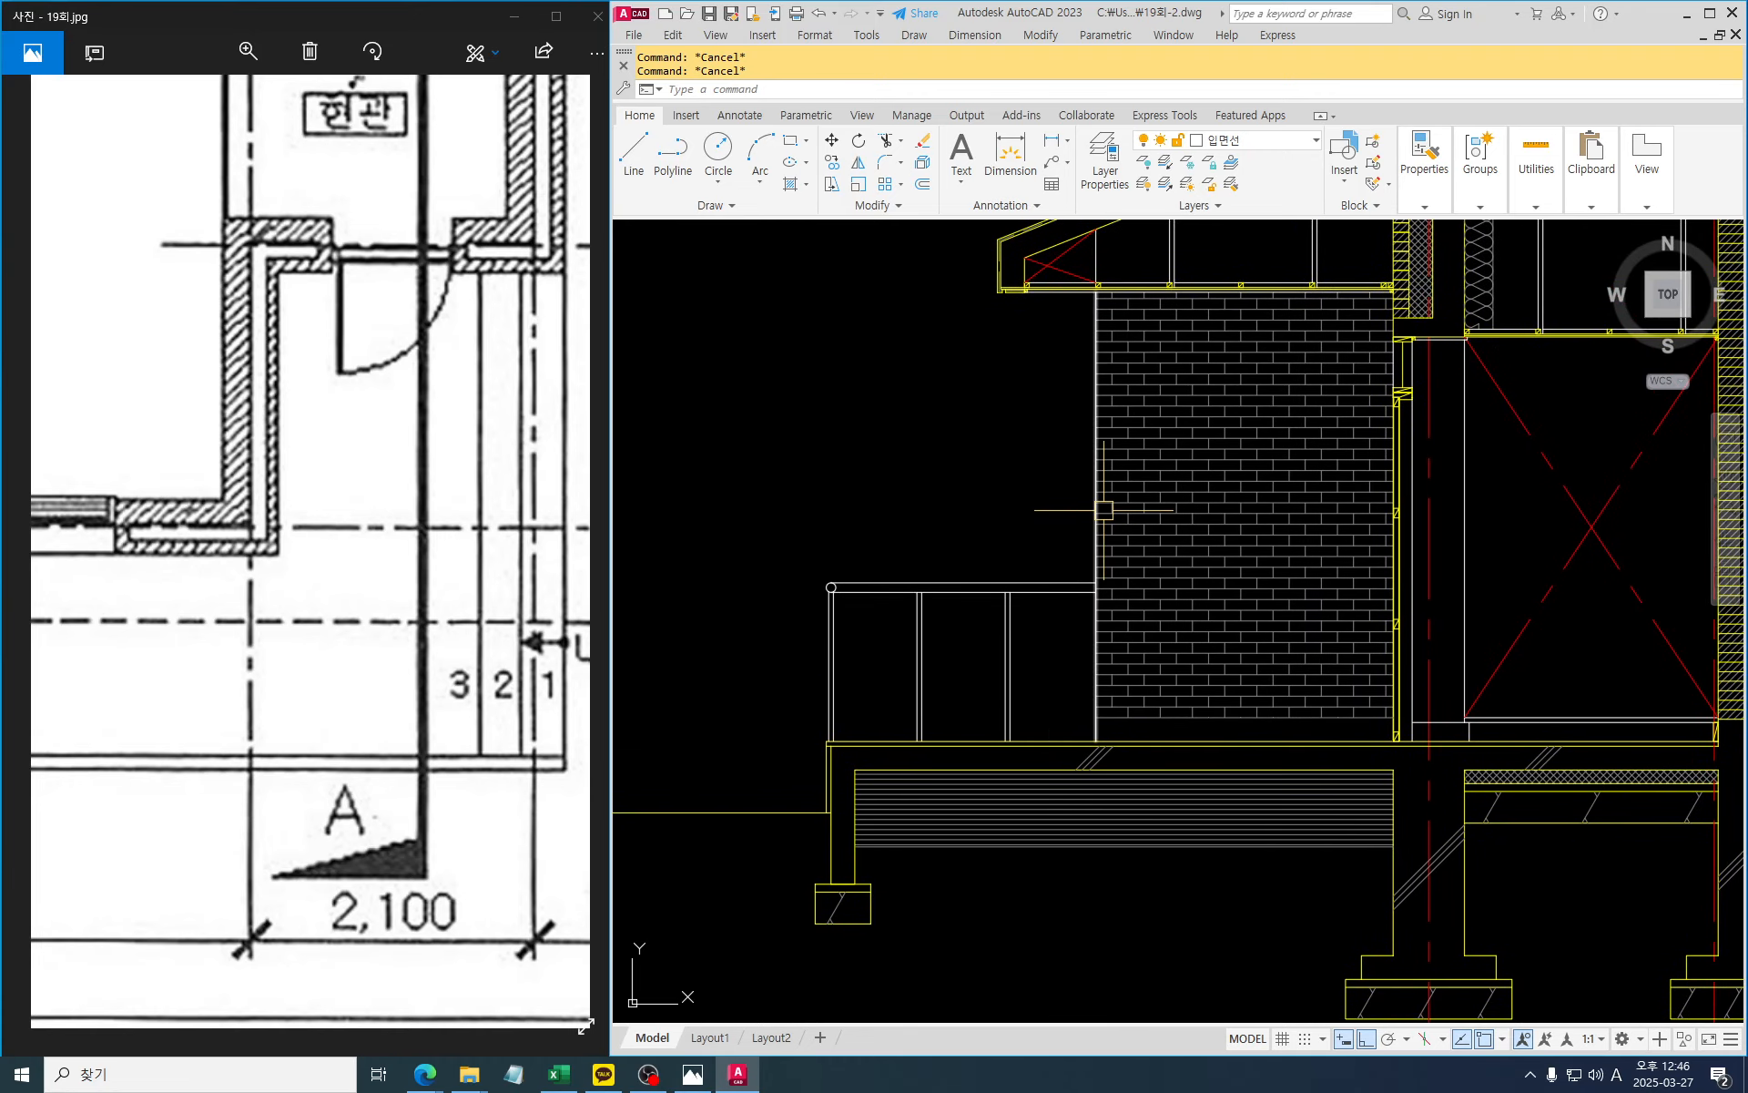
{"action": "scroll", "coordinate": [1103, 510], "scroll_direction": "down", "scroll_amount": 2}
{"action": "mouse_move", "coordinate": [1226, 440]}
{"action": "middle_mouse_down"}
{"action": "mouse_move", "coordinate": [1071, 555]}
{"action": "mouse_move", "coordinate": [967, 566]}
{"action": "mouse_move", "coordinate": [1010, 560]}
{"action": "middle_mouse_up"}
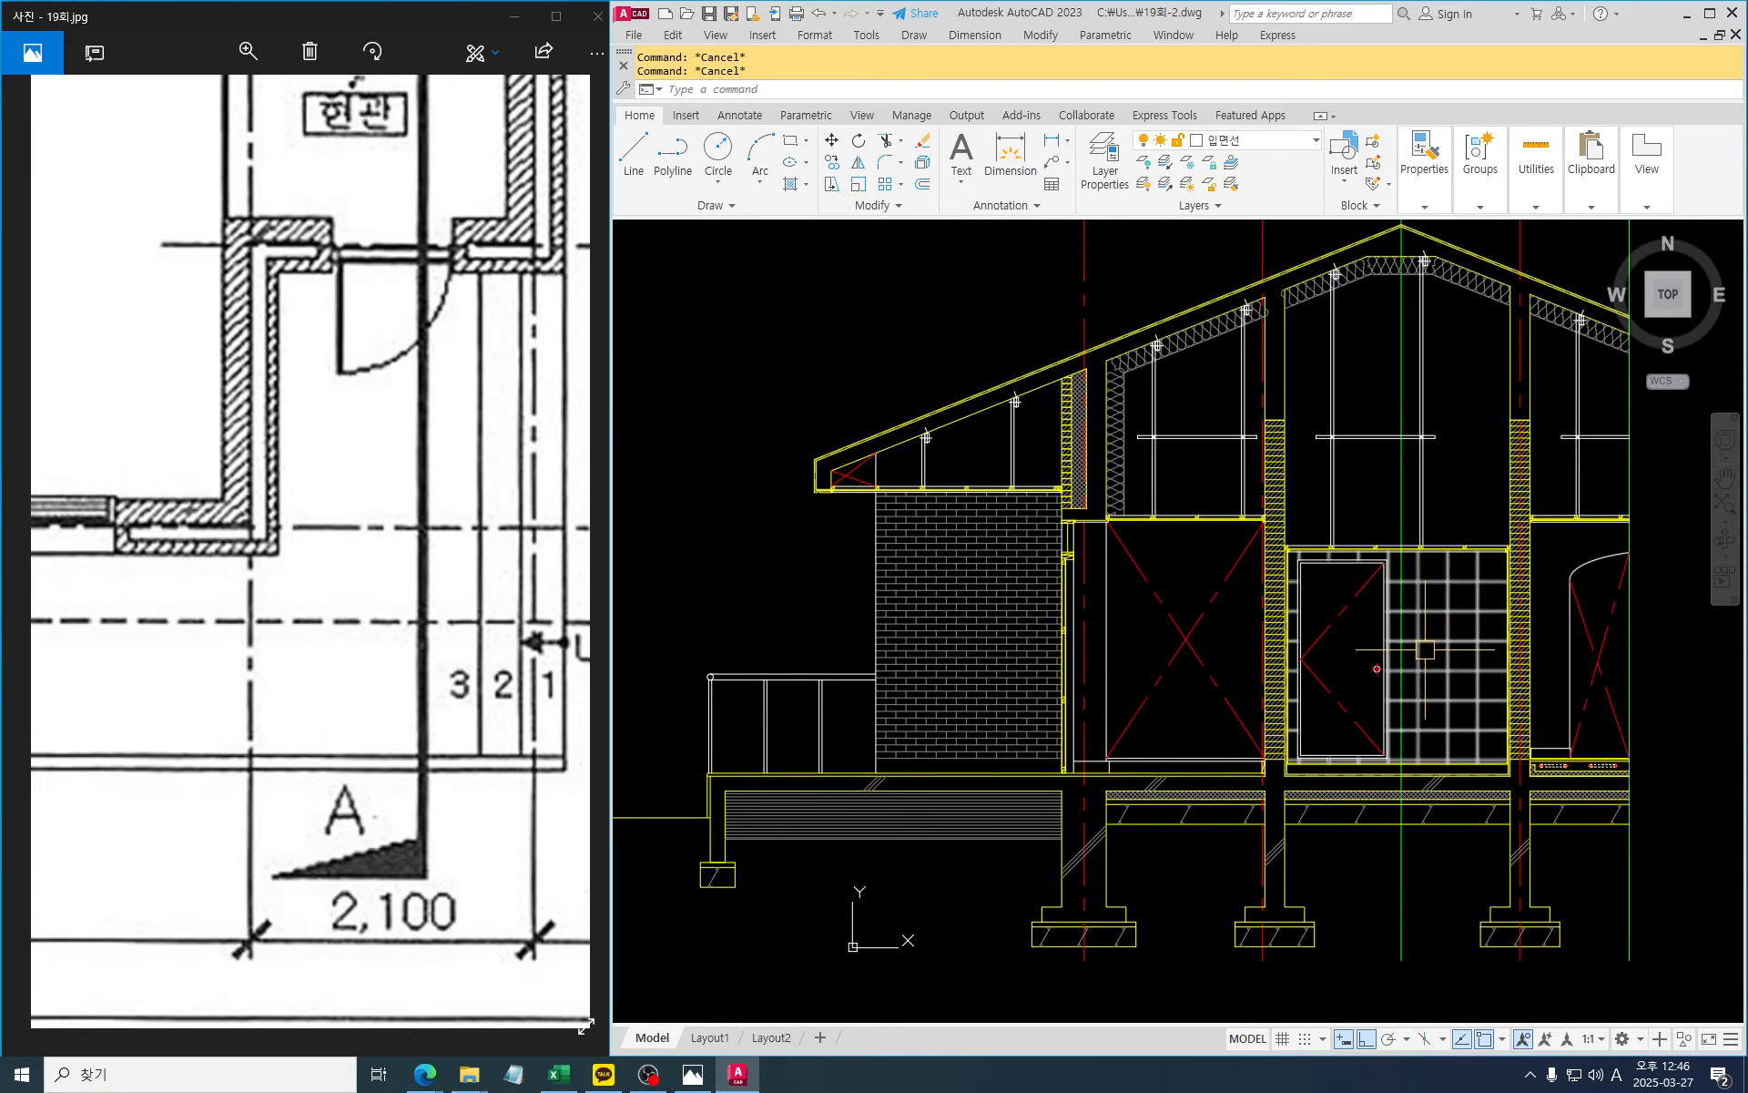
{"action": "middle_click_drag", "start_coordinate": [1413, 633], "coordinate": [1379, 668]}
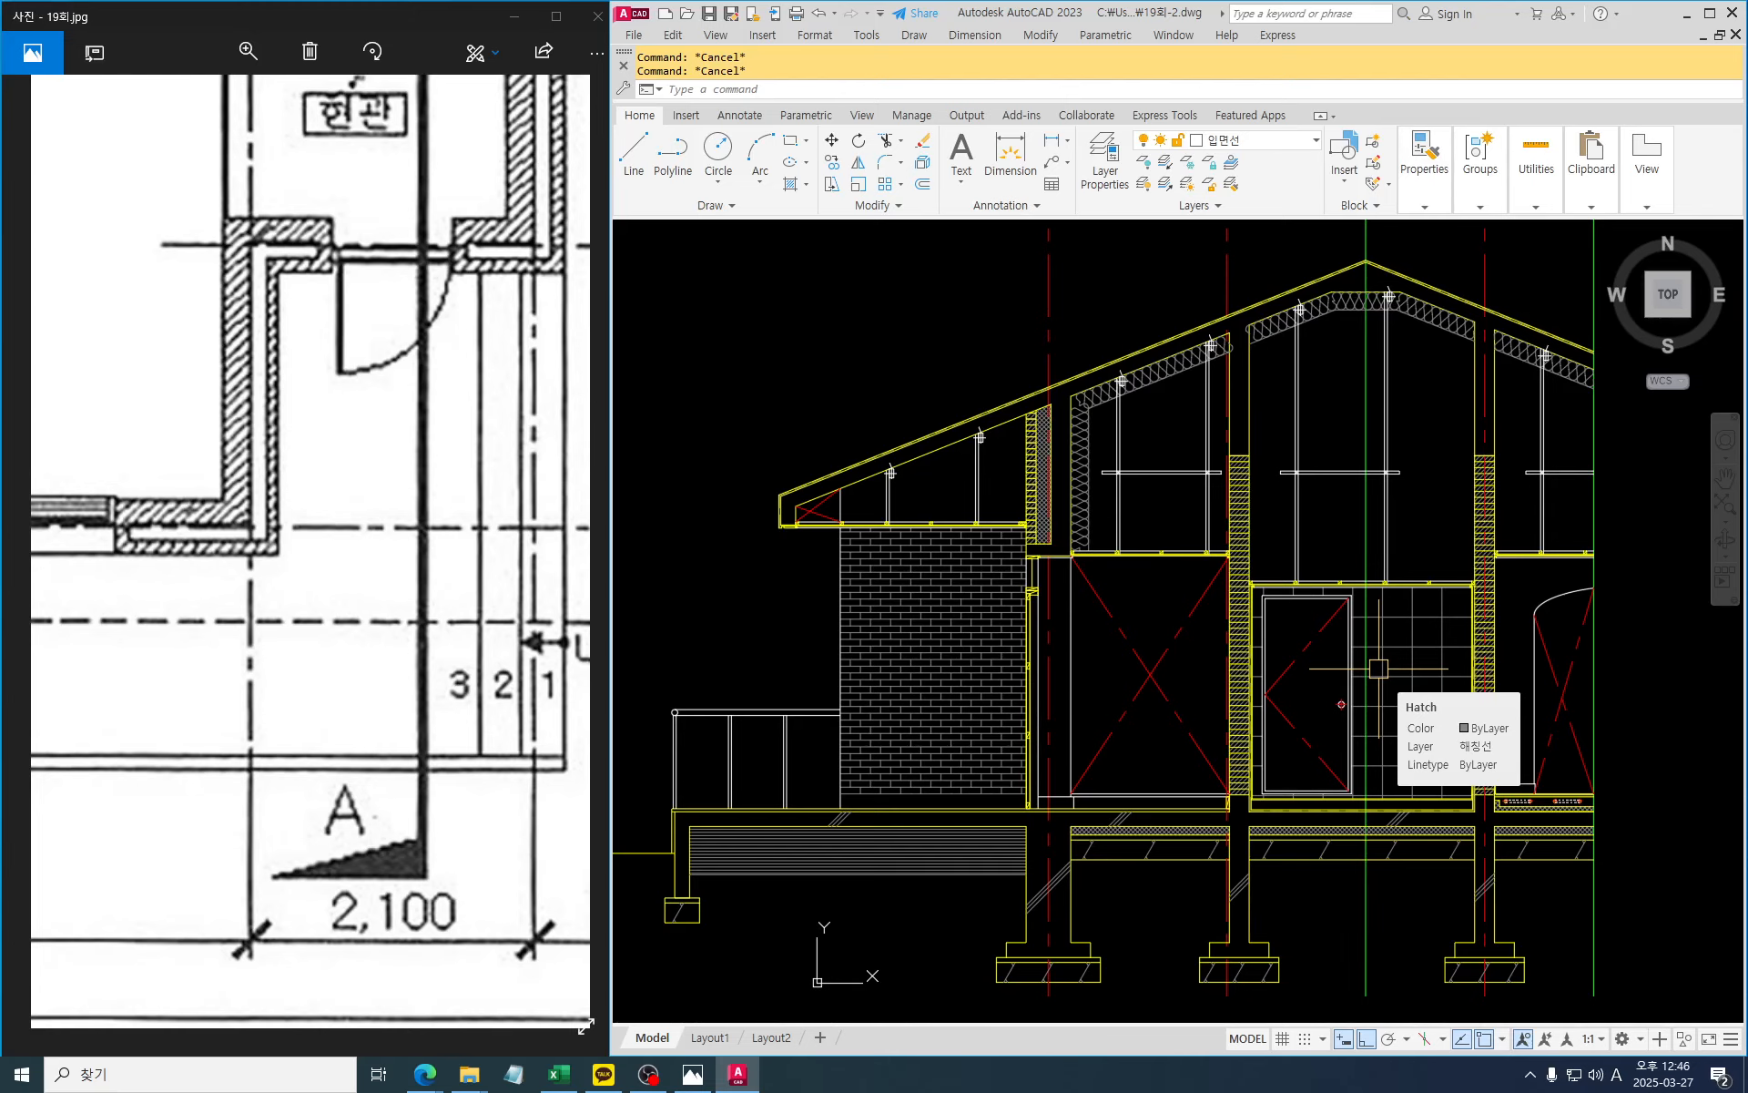
{"action": "type", "text": "co"}
{"action": "key", "text": "Return"}
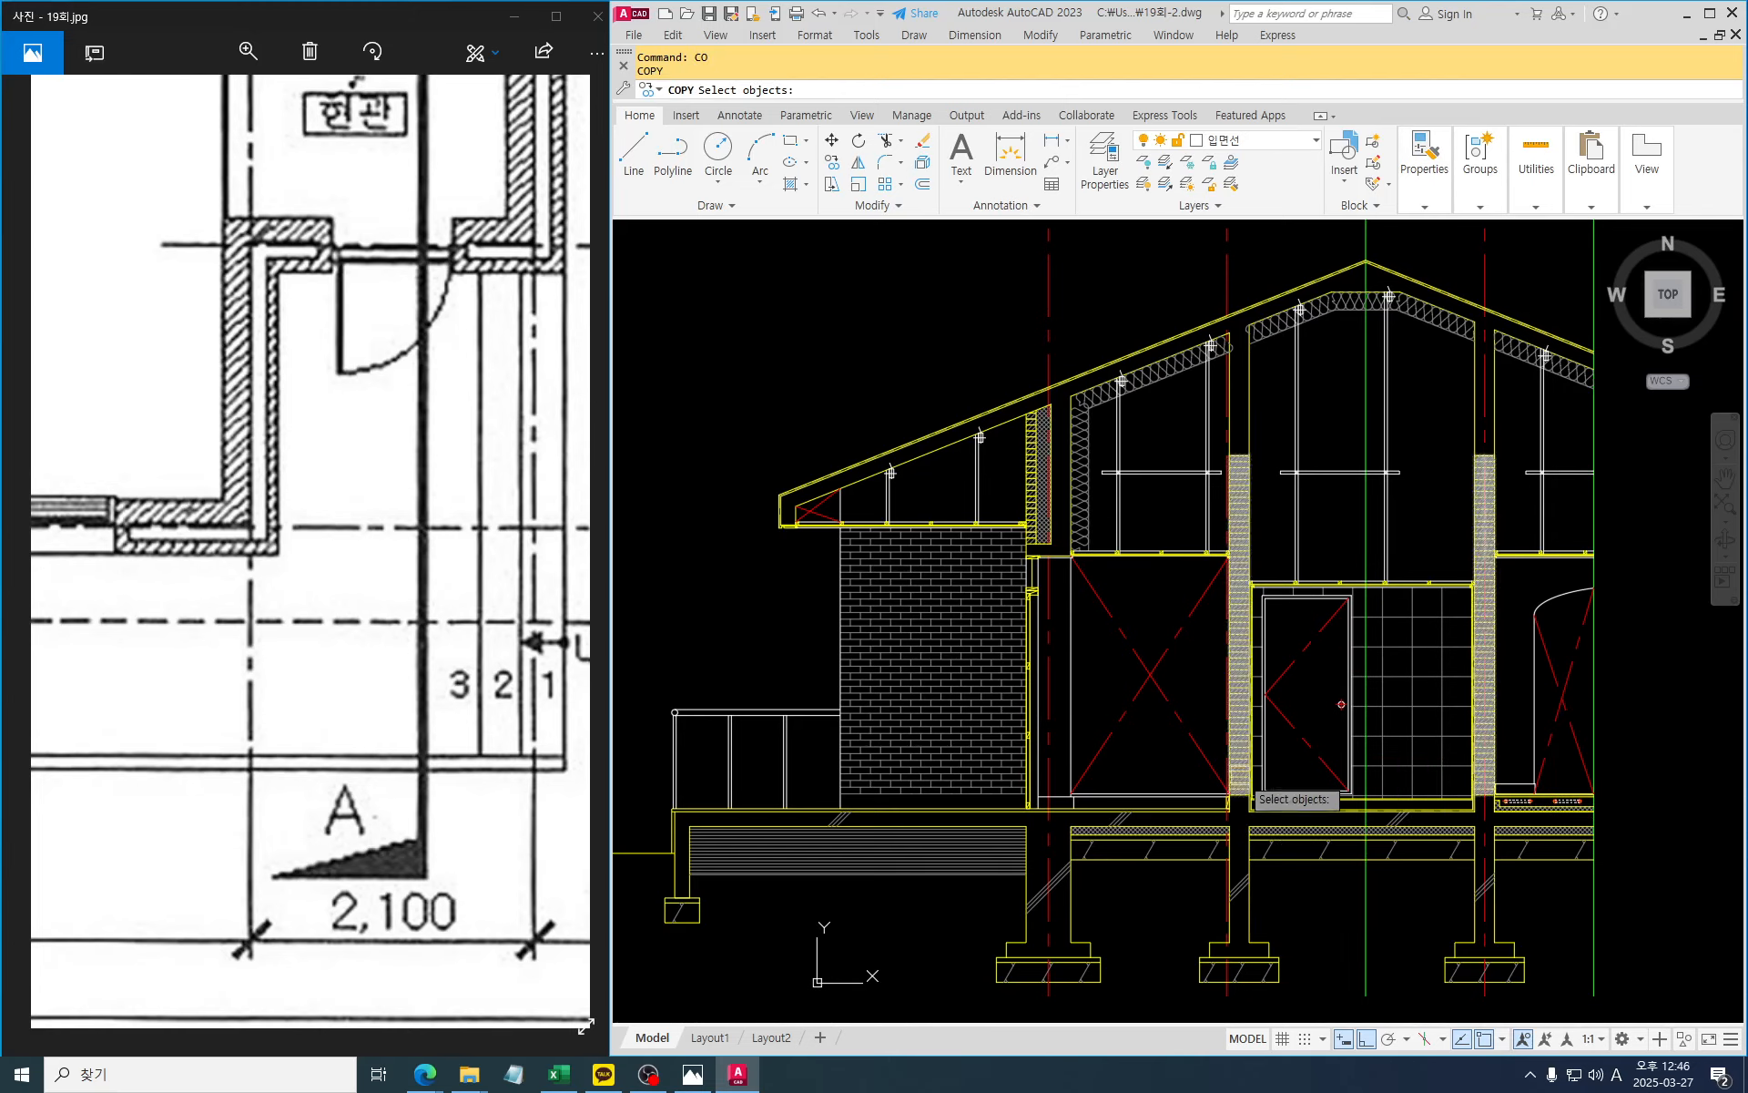
{"action": "middle_click_drag", "start_coordinate": [1193, 805], "coordinate": [1191, 626]}
{"action": "scroll", "coordinate": [1063, 716], "scroll_direction": "up", "scroll_amount": 5}
{"action": "left_click", "coordinate": [1049, 655]}
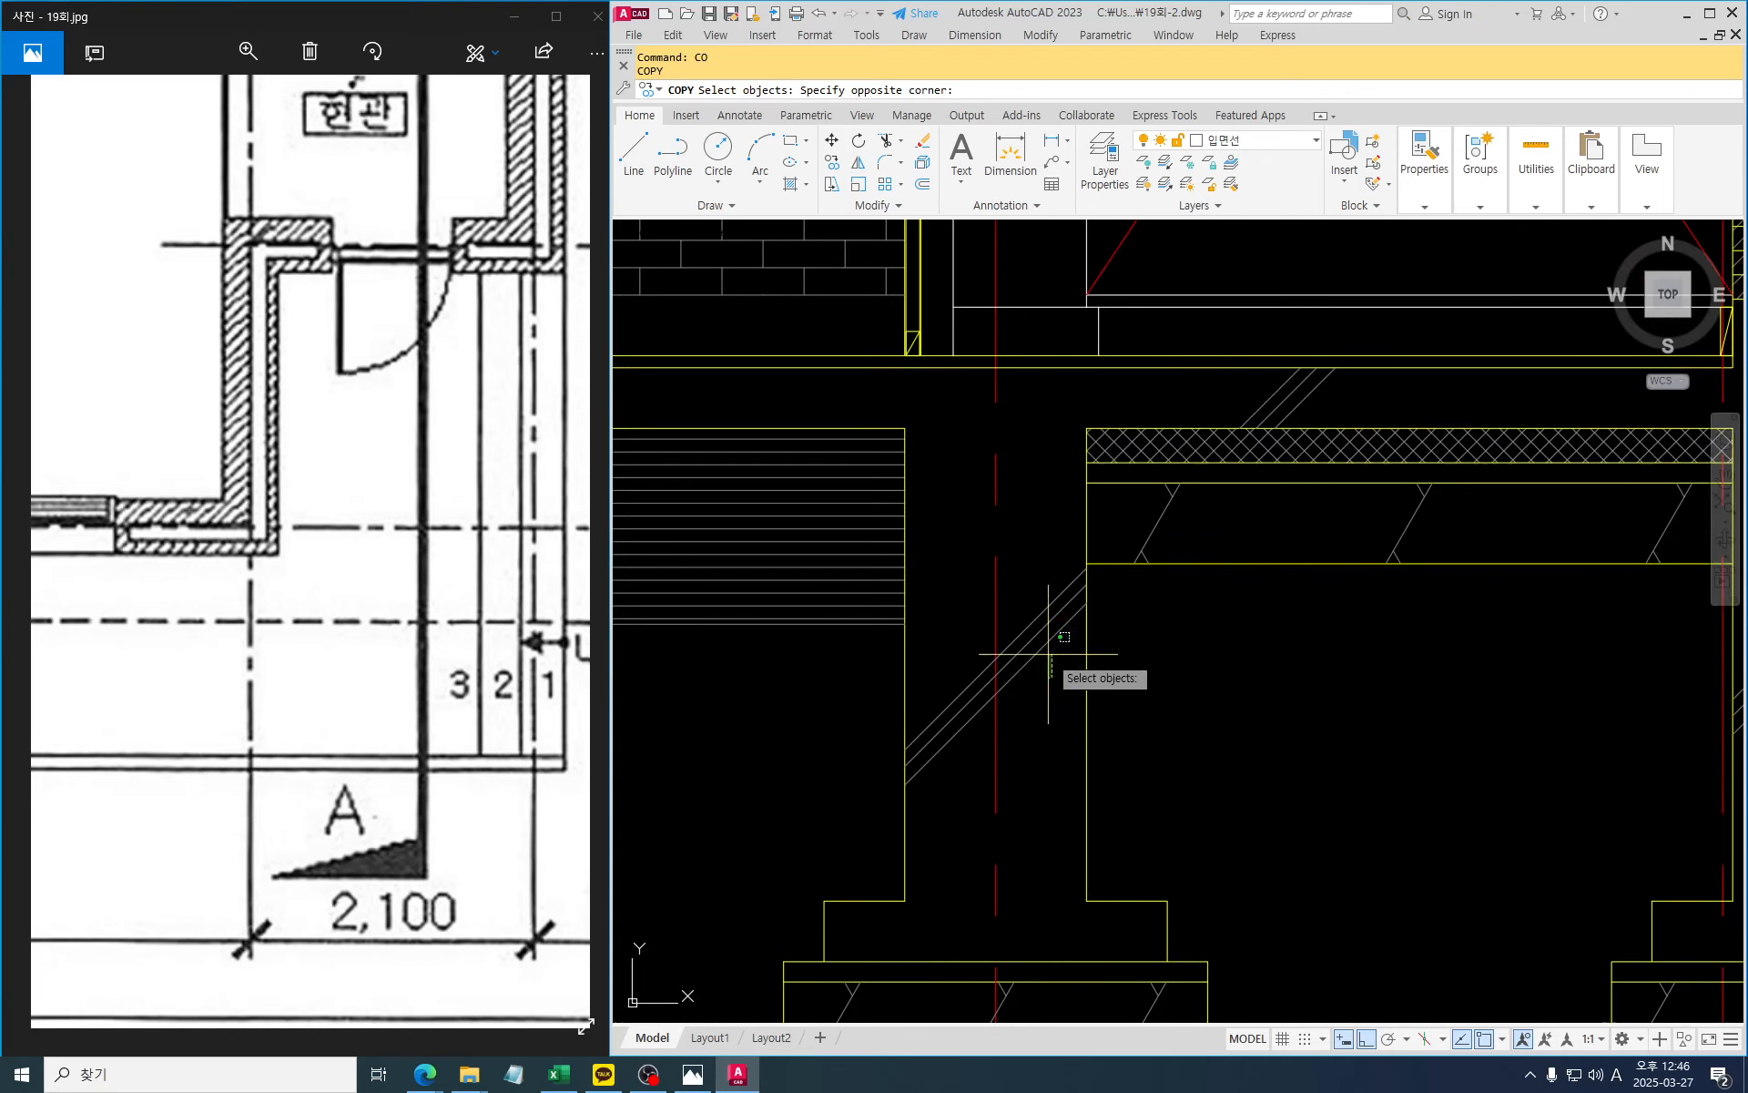
{"action": "left_click", "coordinate": [1023, 582]}
{"action": "key", "text": "Return"}
{"action": "left_click", "coordinate": [906, 785]}
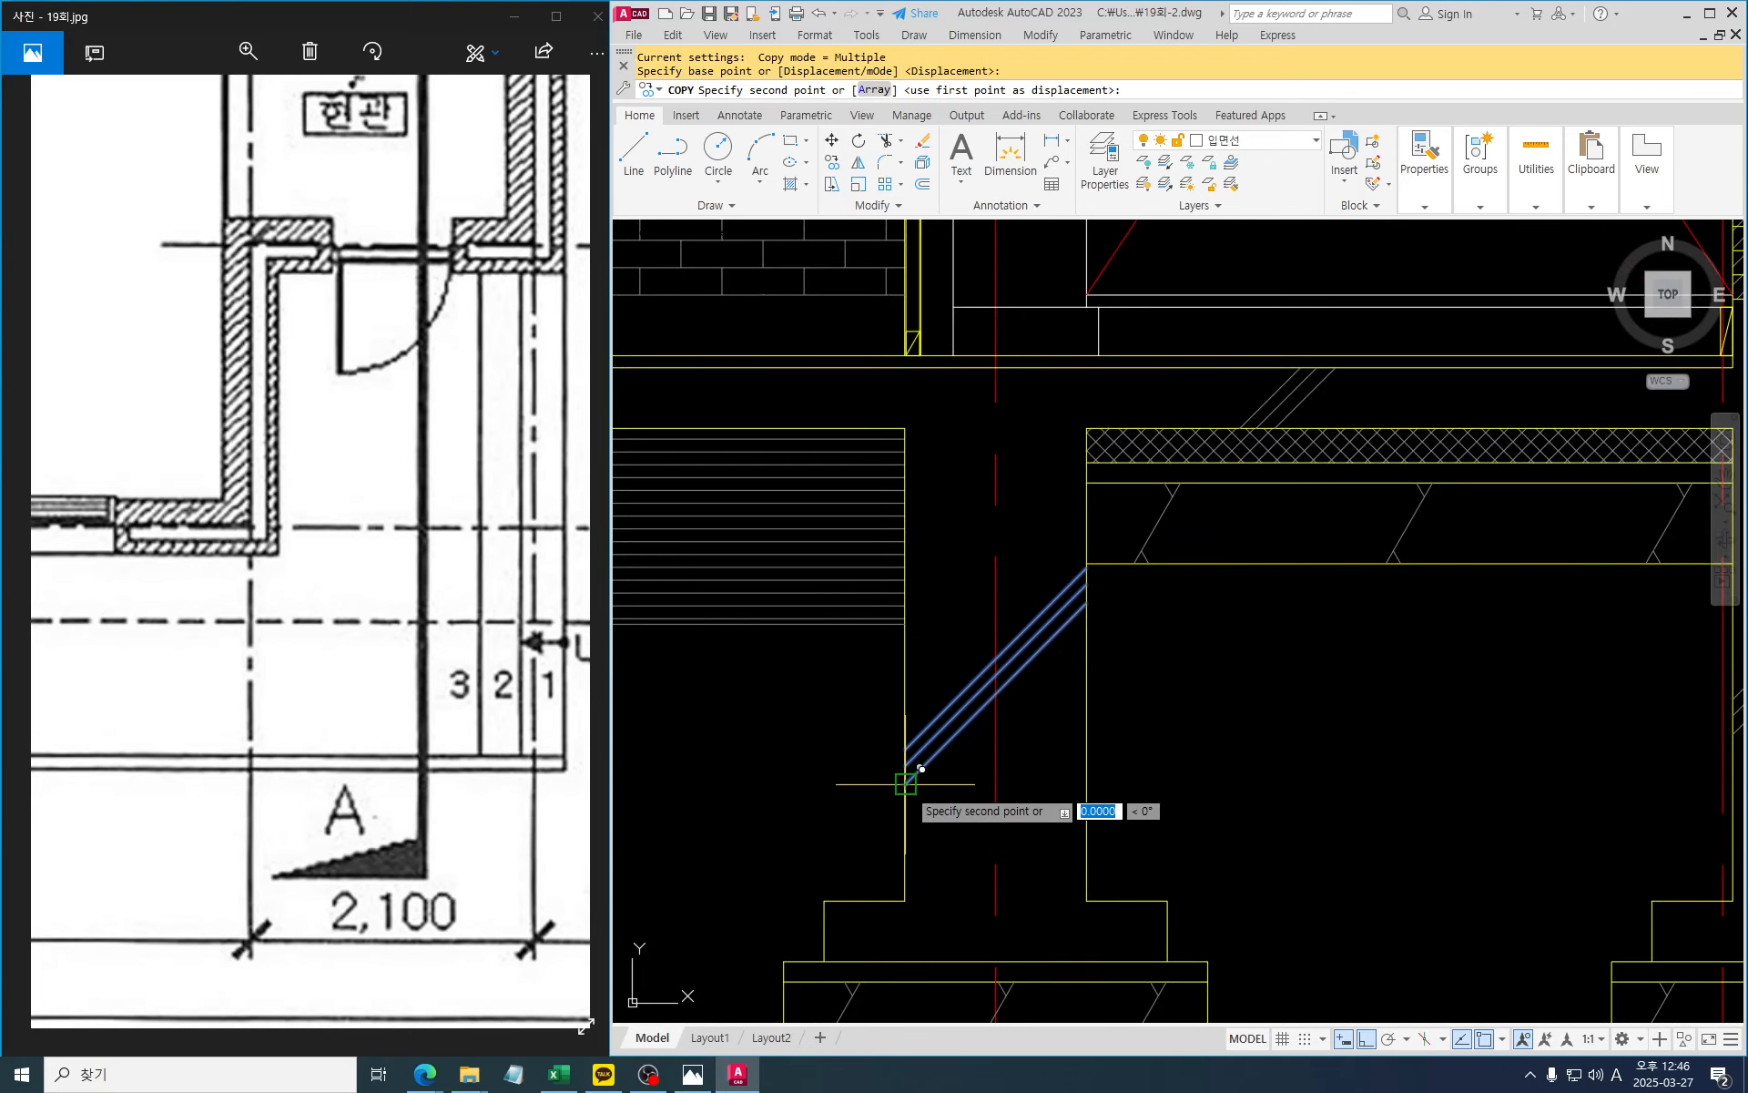
{"action": "key", "text": "F8"}
{"action": "scroll", "coordinate": [907, 787], "scroll_direction": "down", "scroll_amount": 5}
{"action": "middle_click_drag", "start_coordinate": [1033, 689], "coordinate": [1009, 904]}
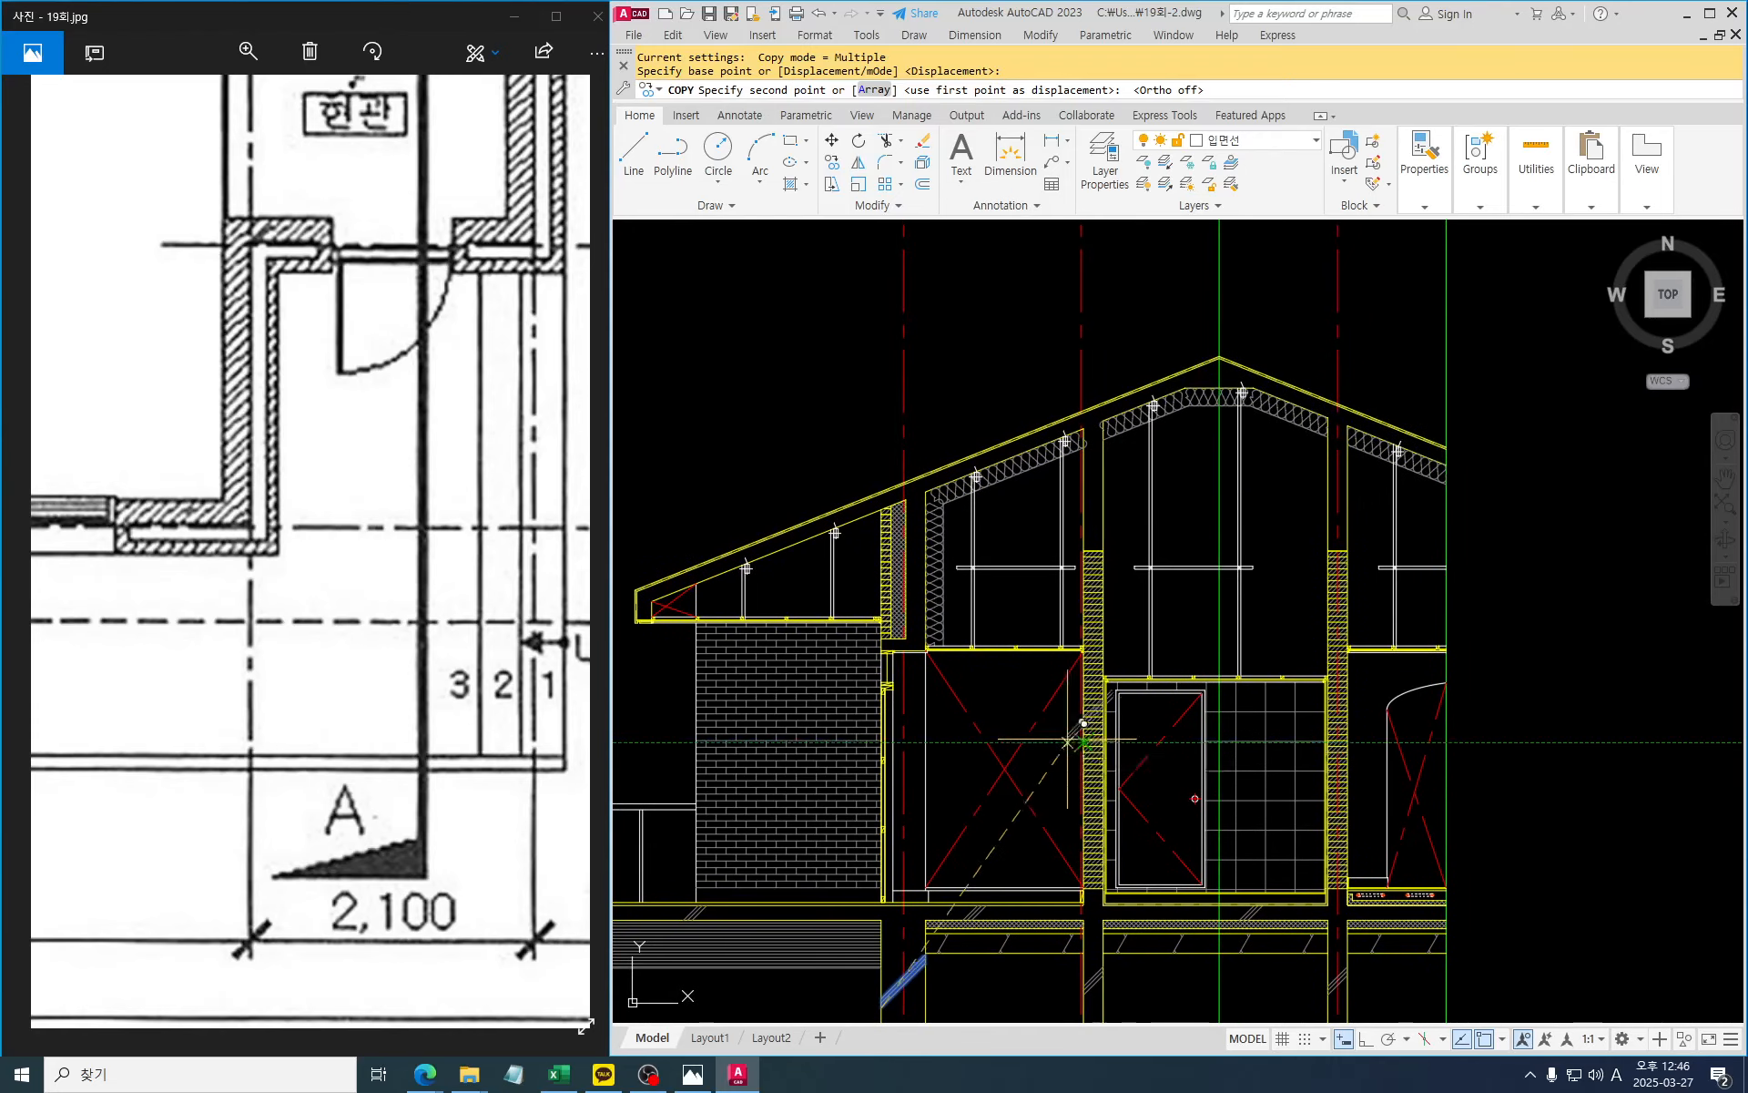
{"action": "mouse_move", "coordinate": [1053, 742]}
{"action": "middle_mouse_down"}
{"action": "mouse_move", "coordinate": [1108, 817]}
{"action": "mouse_move", "coordinate": [1093, 781]}
{"action": "middle_mouse_up"}
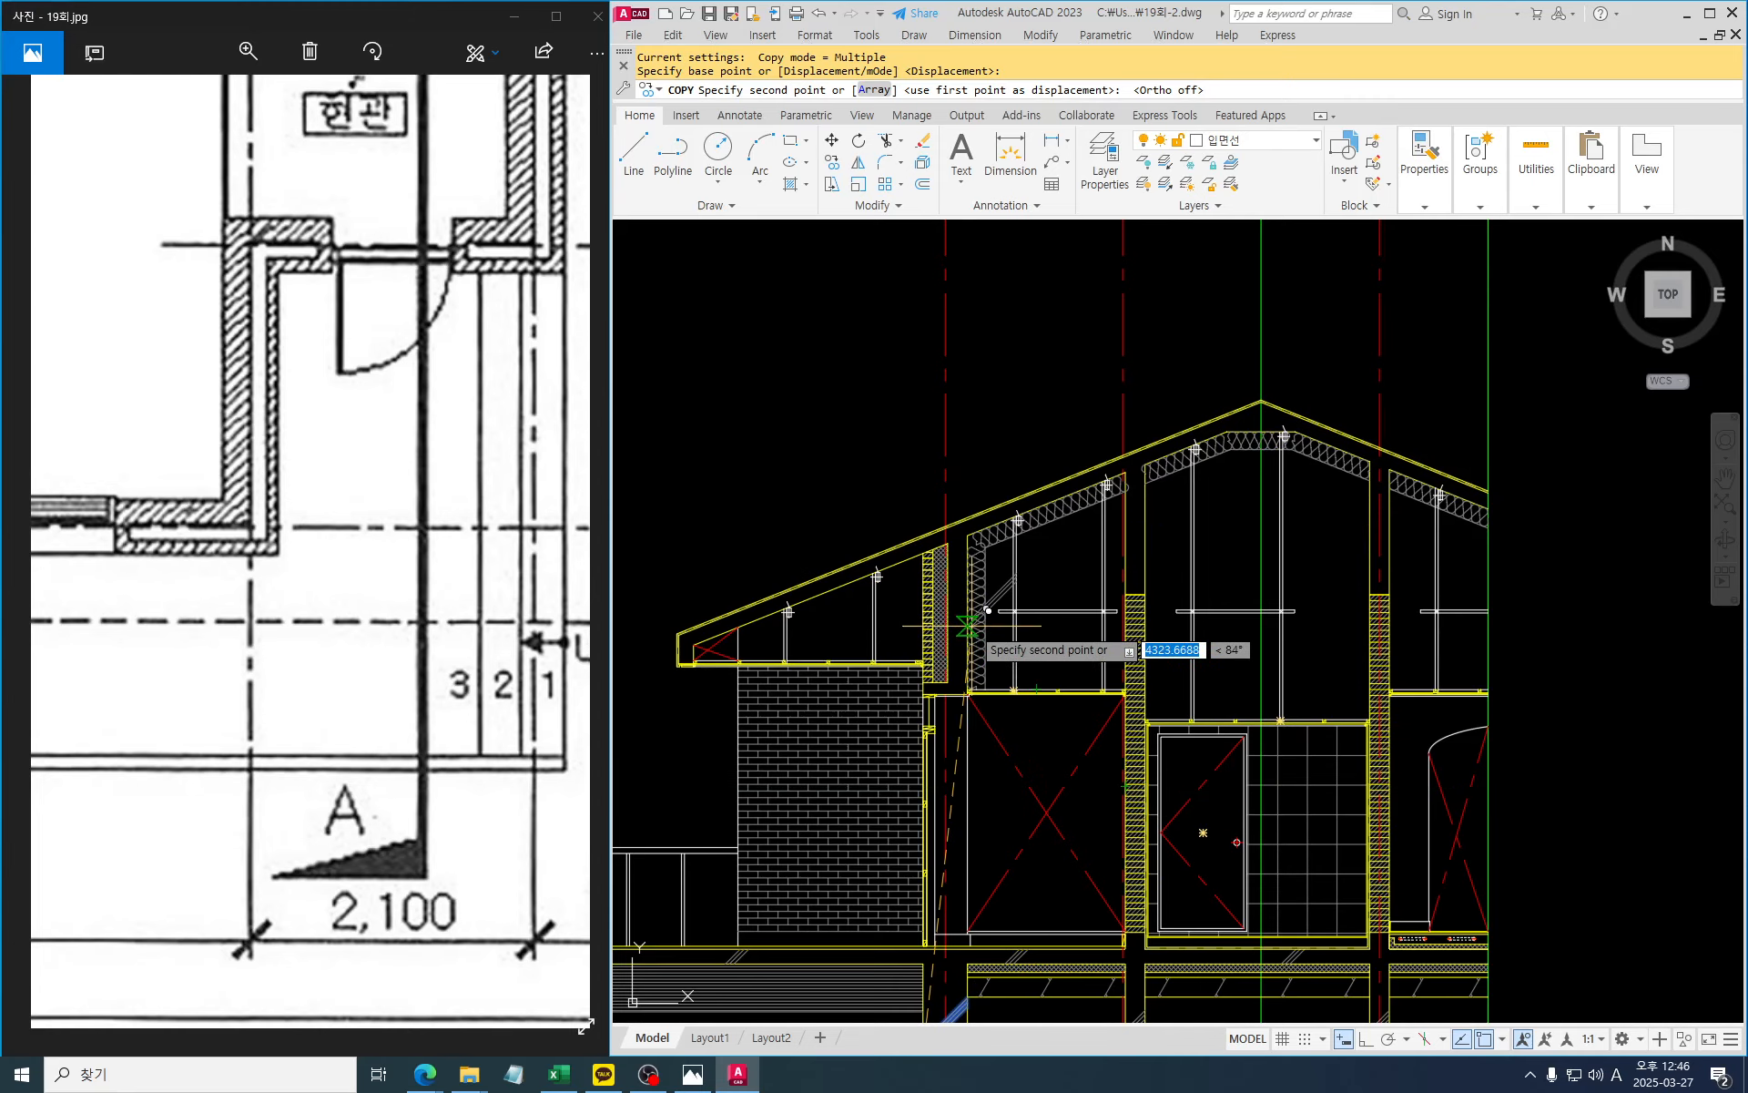
{"action": "scroll", "coordinate": [910, 625], "scroll_direction": "up", "scroll_amount": 3}
{"action": "scroll", "coordinate": [910, 624], "scroll_direction": "up", "scroll_amount": 5}
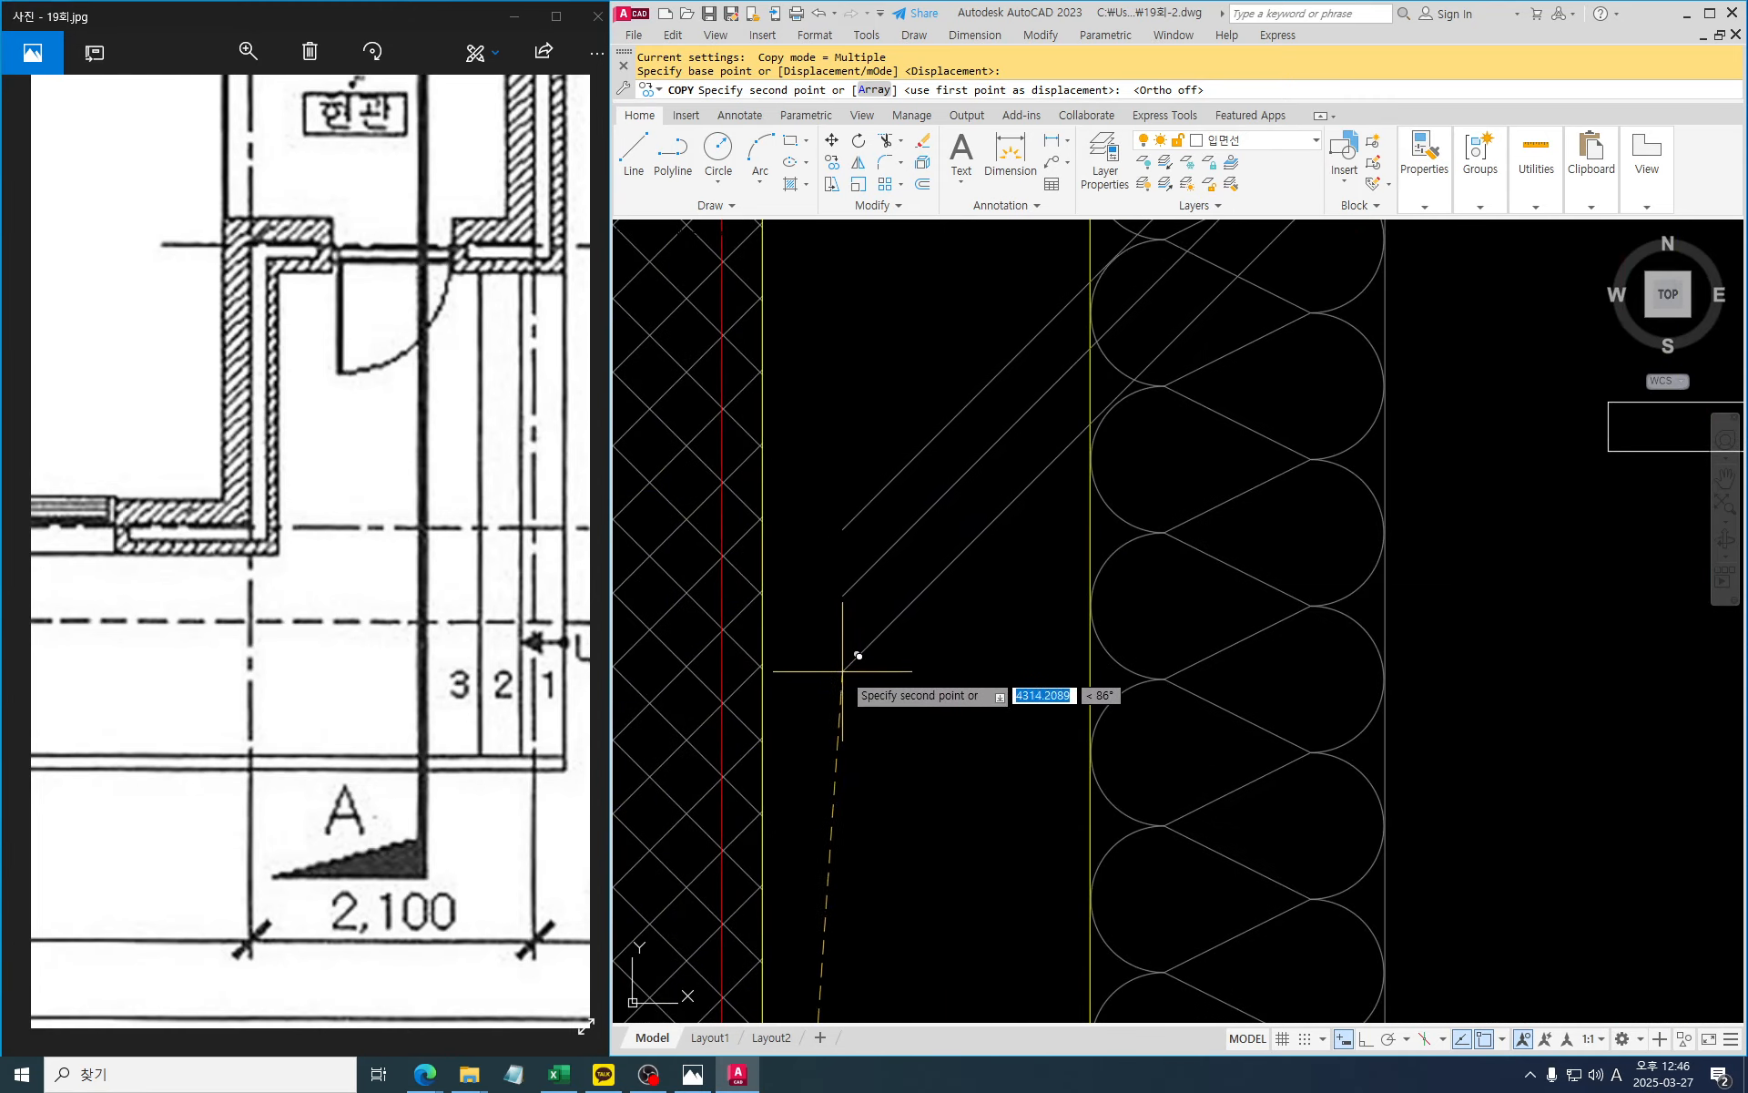
{"action": "left_click", "coordinate": [763, 720]}
{"action": "key", "text": "Escape"}
Trim the copied diagonal lines where they cross the wall edge into the insulation
{"action": "type", "text": "tr"}
{"action": "key", "text": "space"}
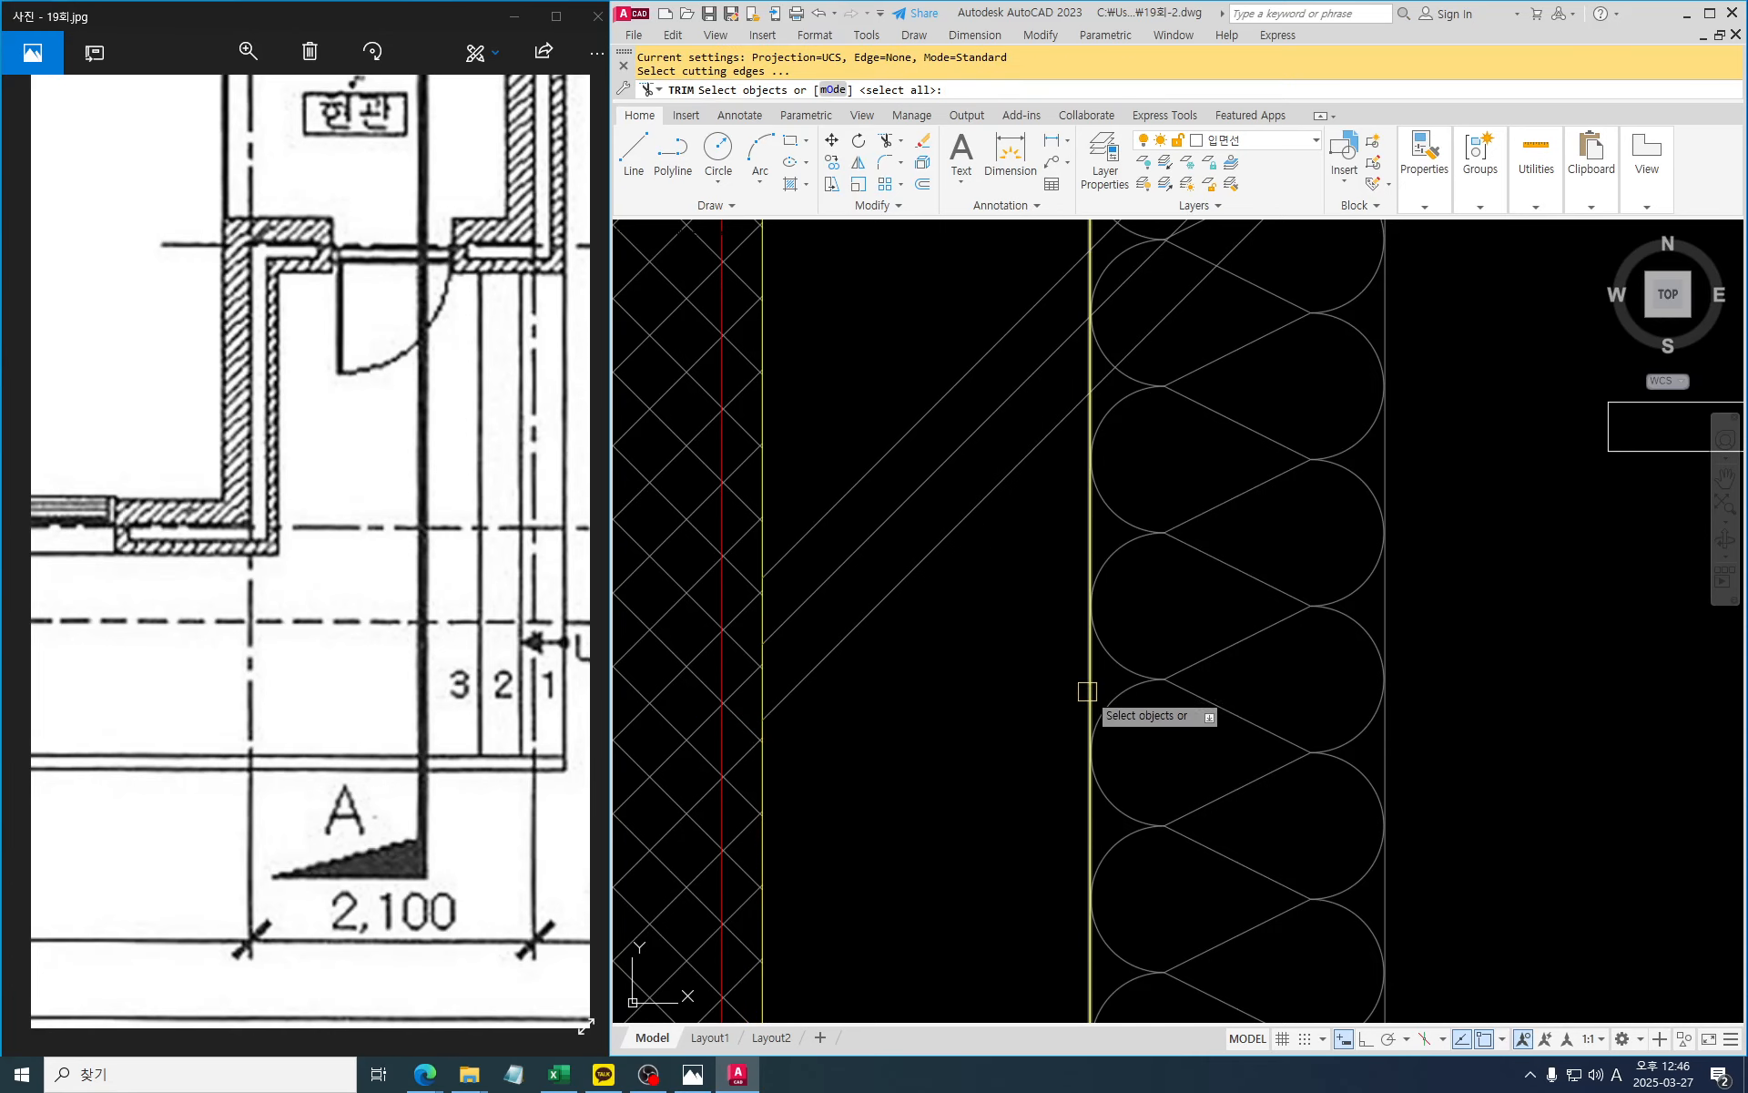
{"action": "scroll", "coordinate": [1182, 519], "scroll_direction": "down", "scroll_amount": 4}
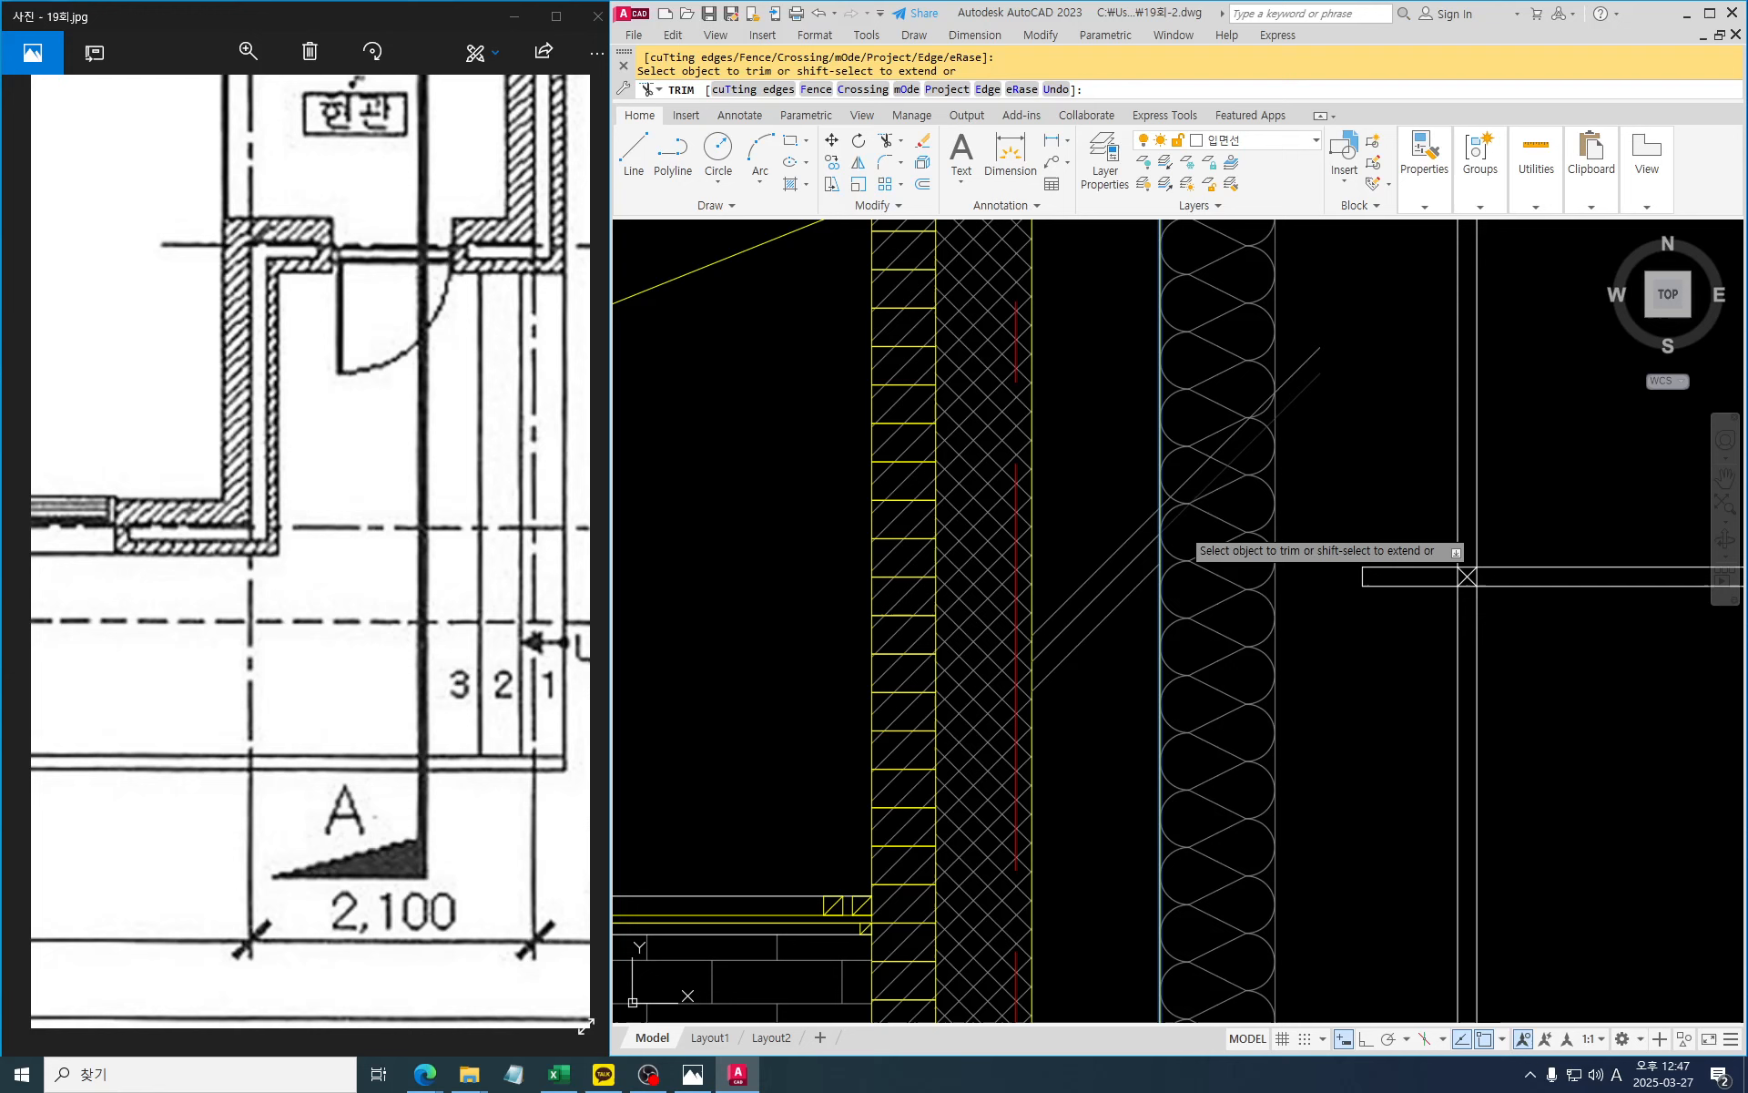
{"action": "left_click", "coordinate": [1180, 523]}
{"action": "left_click", "coordinate": [1310, 360]}
{"action": "scroll", "coordinate": [1005, 594], "scroll_direction": "down", "scroll_amount": 4}
{"action": "key", "text": "Escape"}
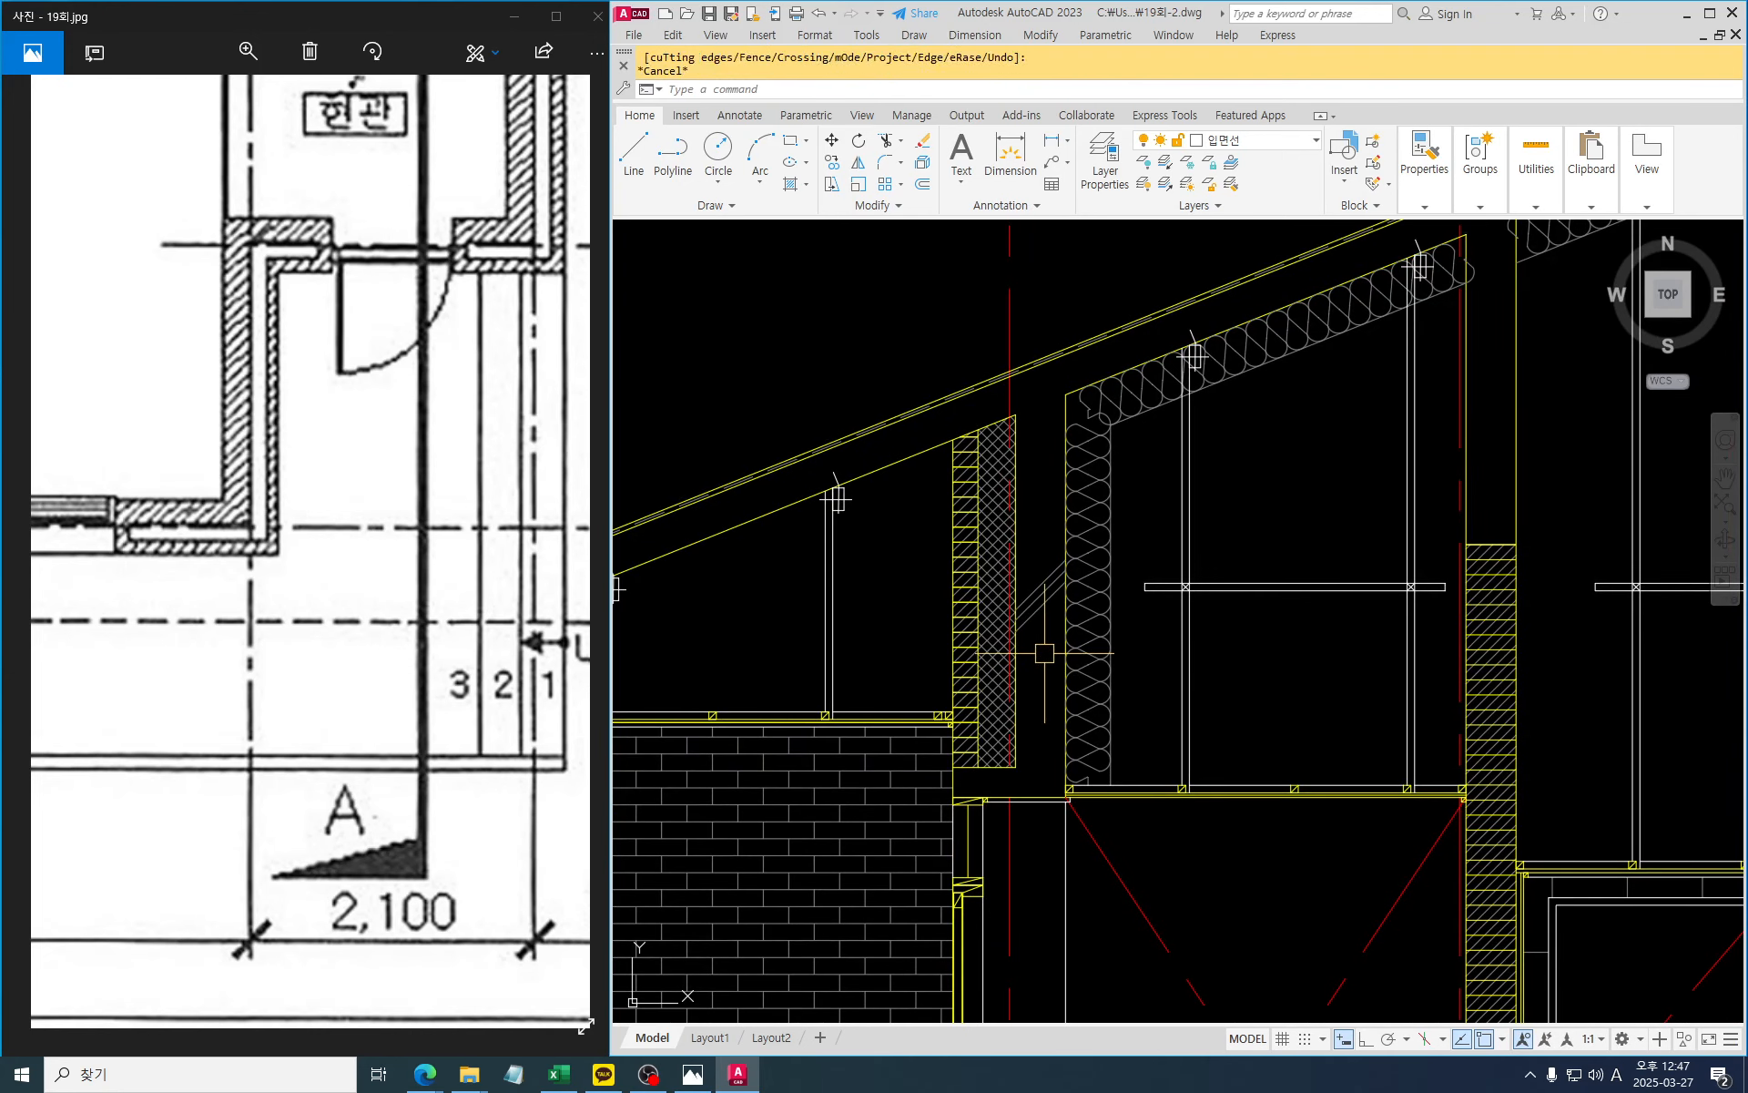
Copy the three trimmed diagonal lines into the two interior walls above their brick hatching
{"action": "type", "text": "ct o"}
{"action": "key", "text": "space"}
{"action": "left_click", "coordinate": [1056, 655]}
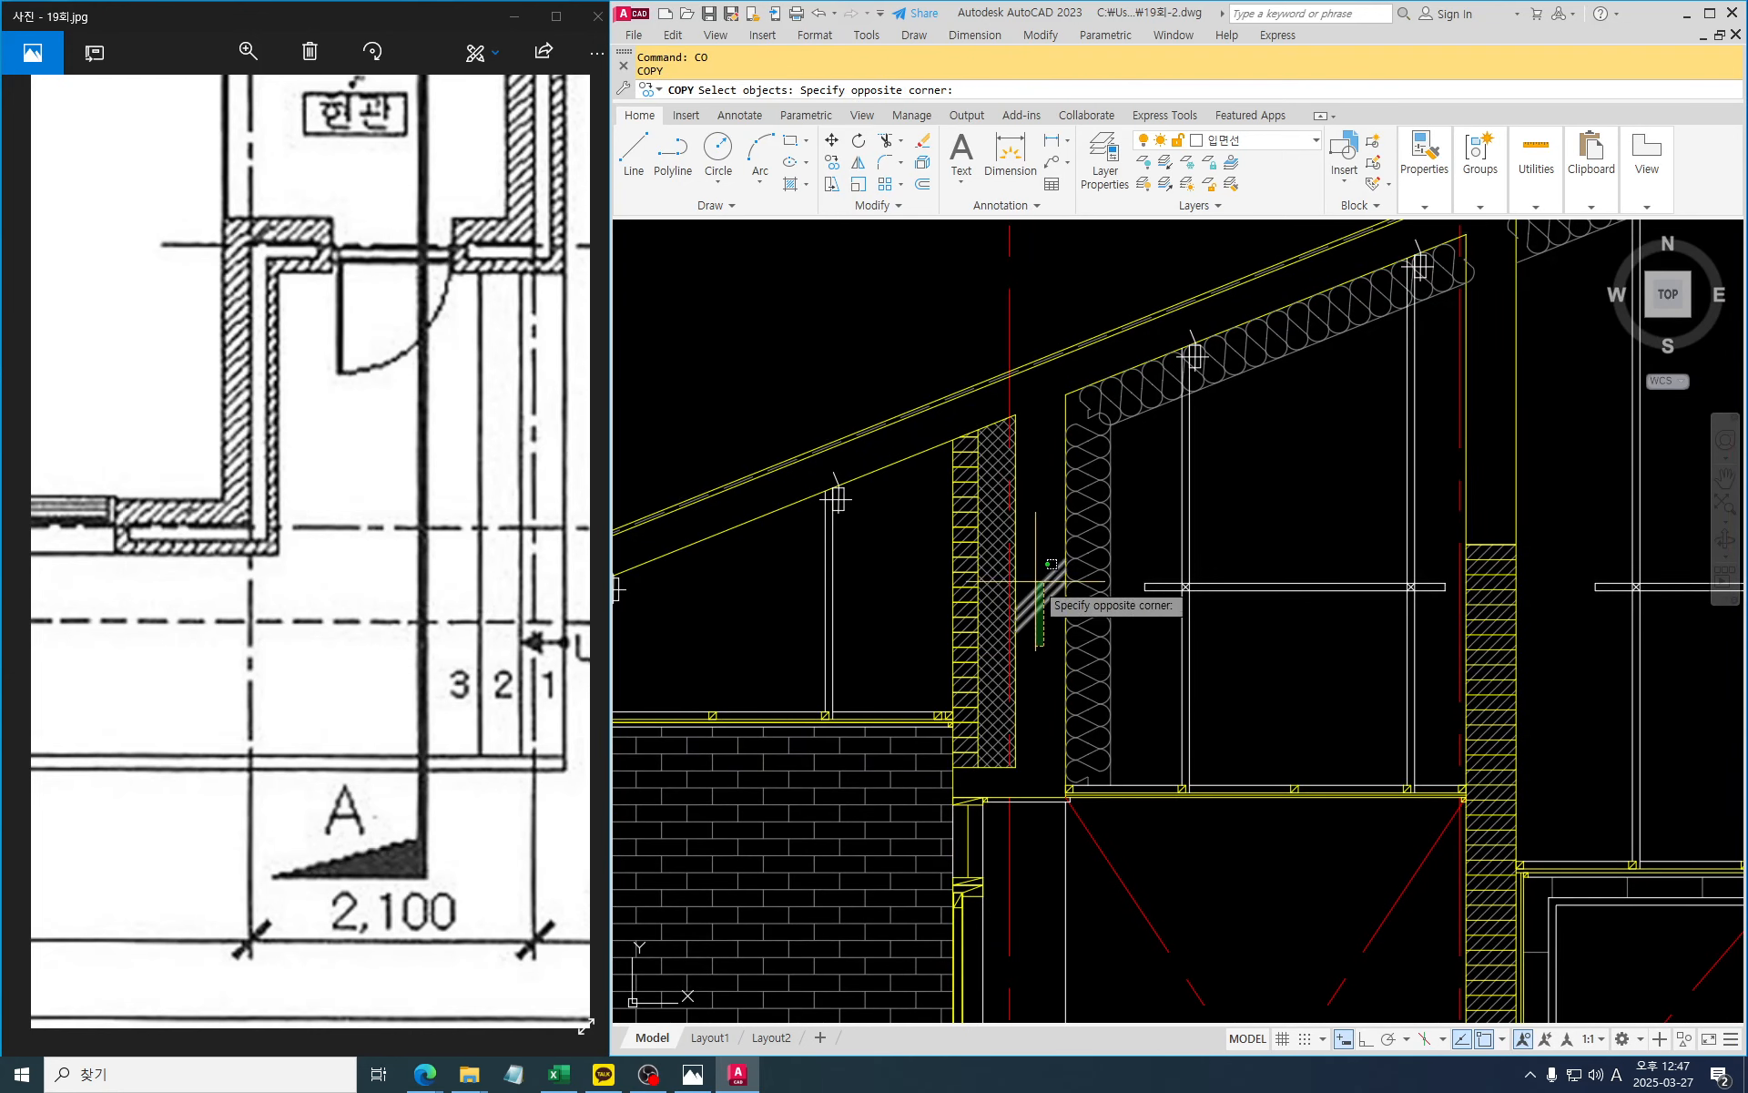
{"action": "left_click", "coordinate": [1021, 545]}
{"action": "key", "text": "space"}
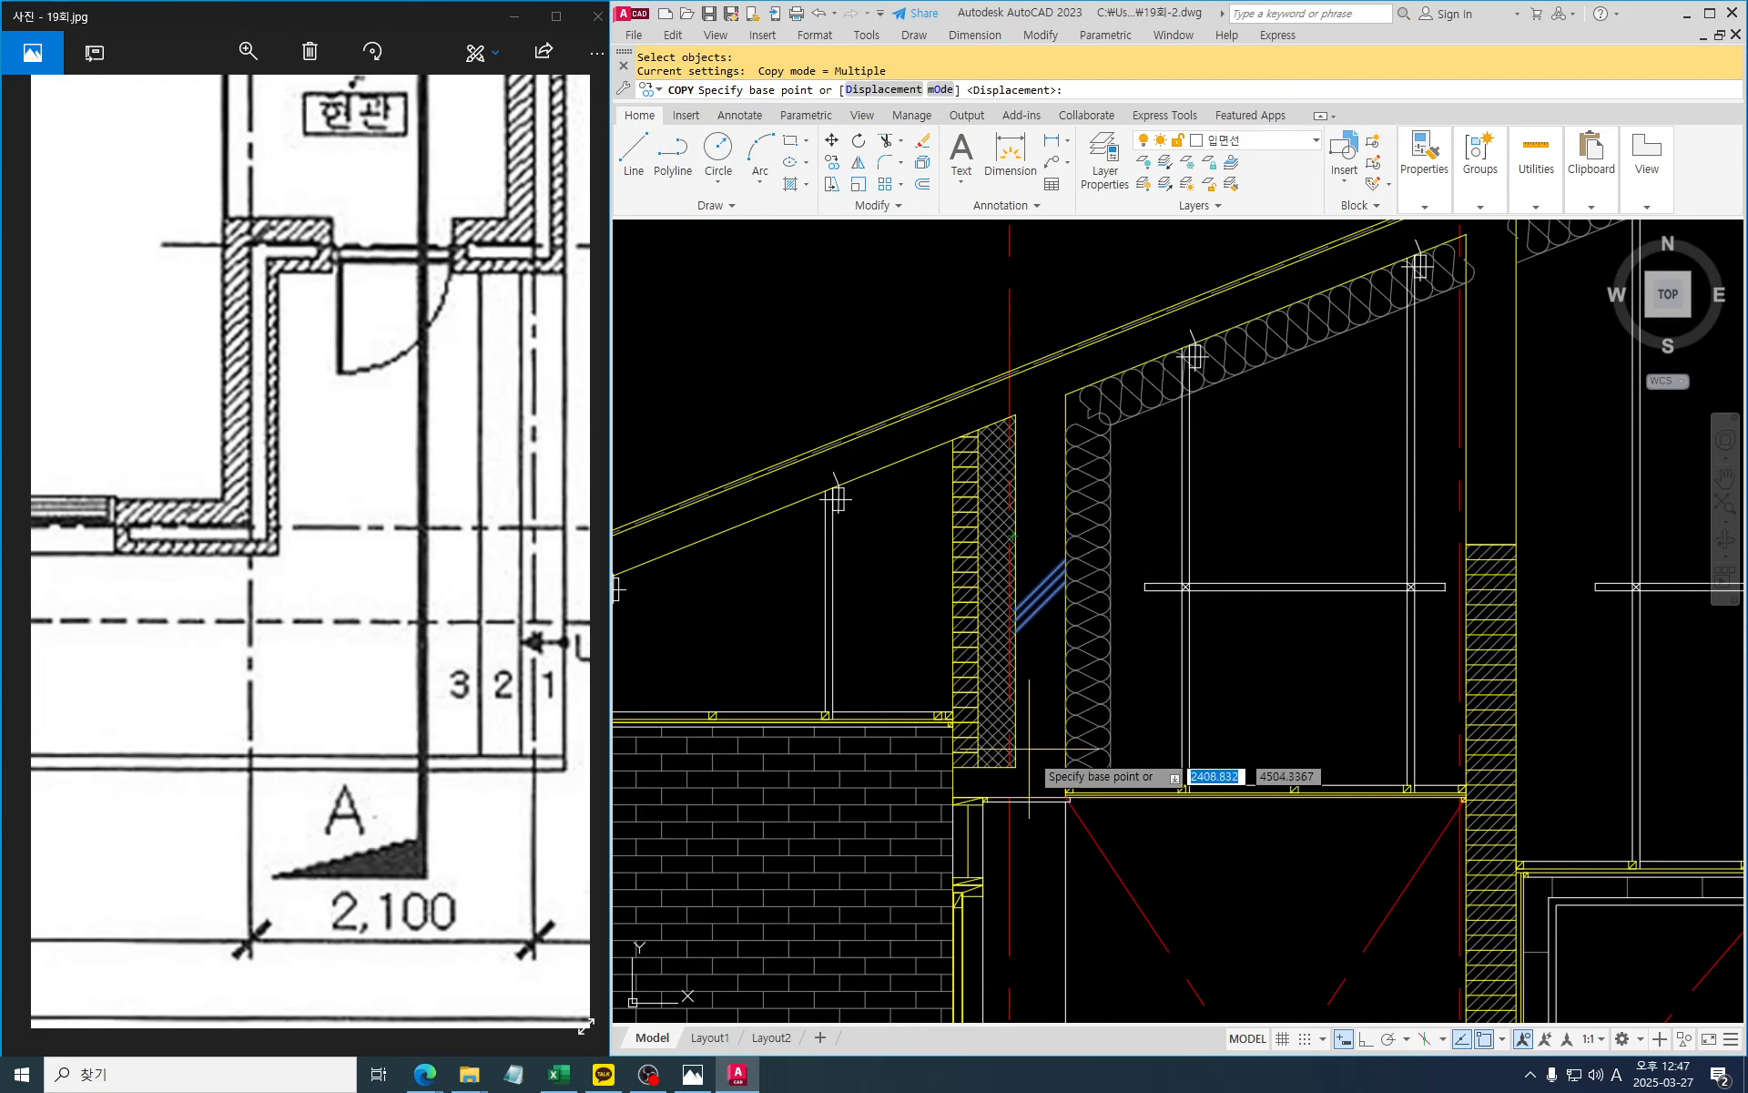
{"action": "scroll", "coordinate": [1015, 667], "scroll_direction": "up", "scroll_amount": 5}
{"action": "left_click", "coordinate": [1018, 638]}
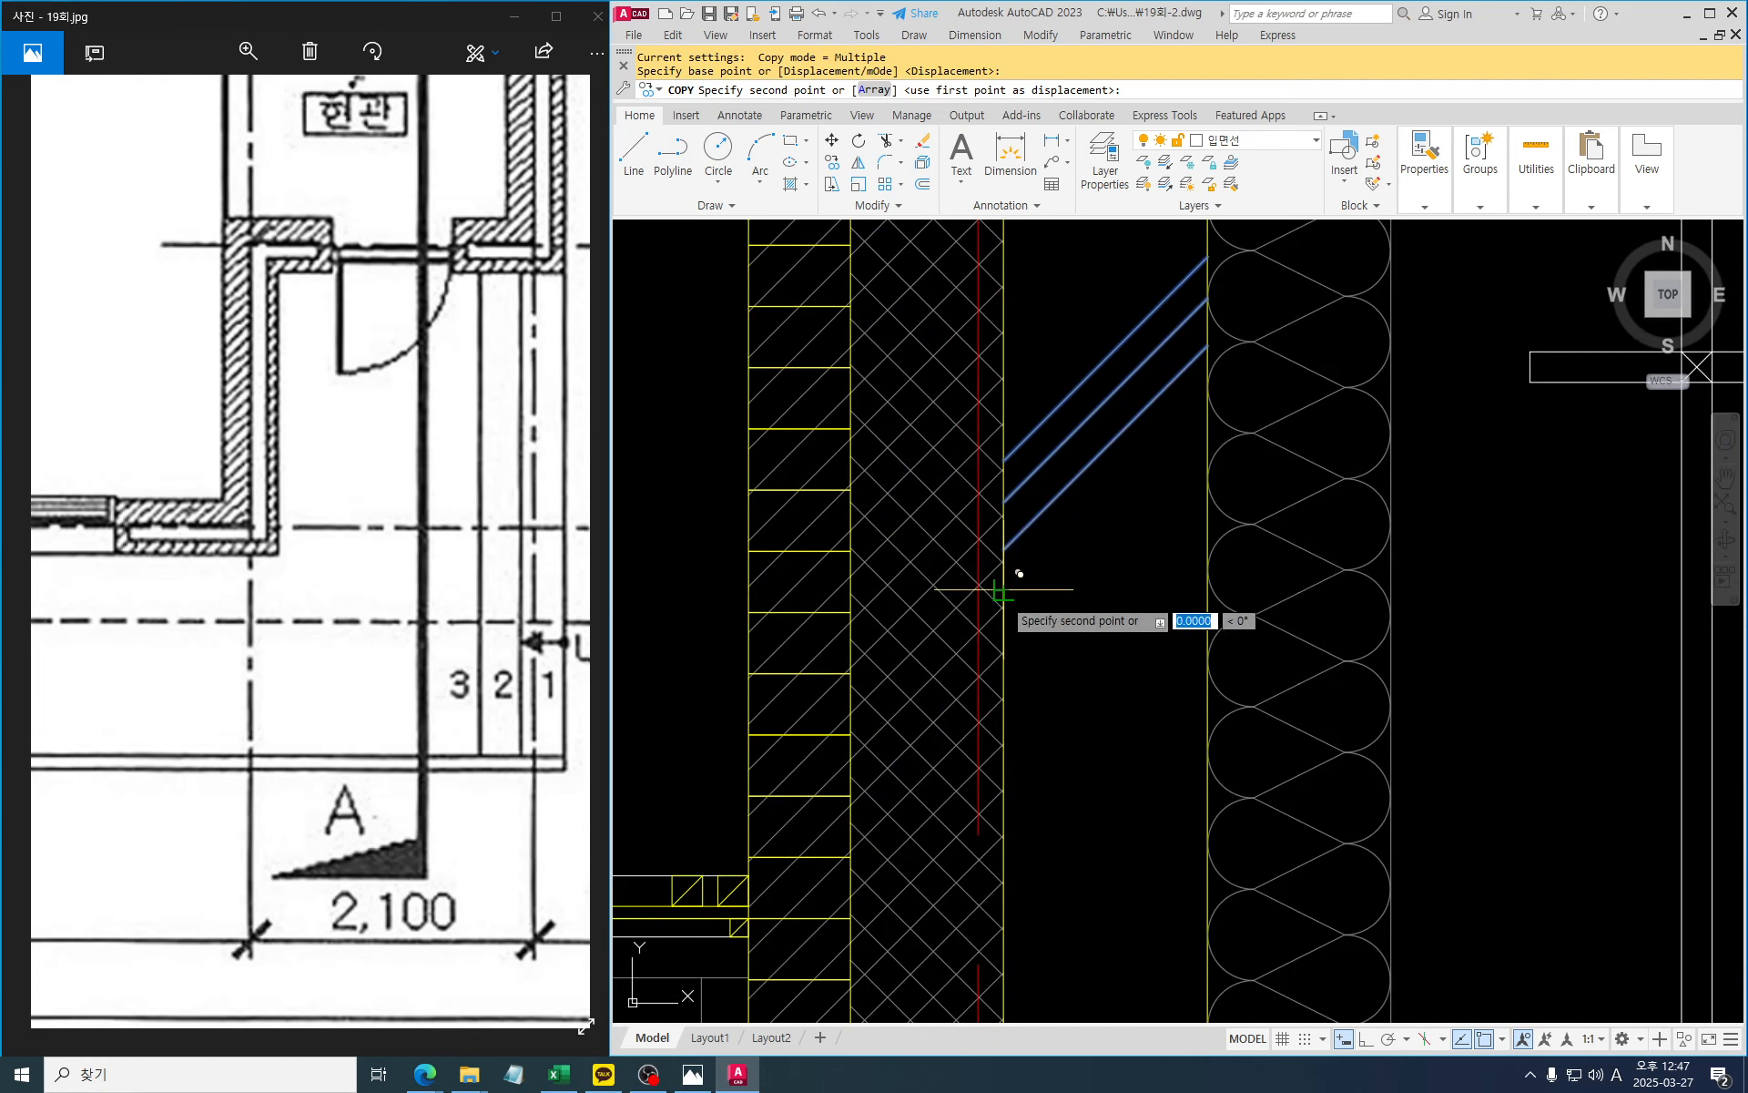
{"action": "scroll", "coordinate": [1045, 626], "scroll_direction": "down", "scroll_amount": 5}
{"action": "scroll", "coordinate": [1466, 447], "scroll_direction": "down", "scroll_amount": 2}
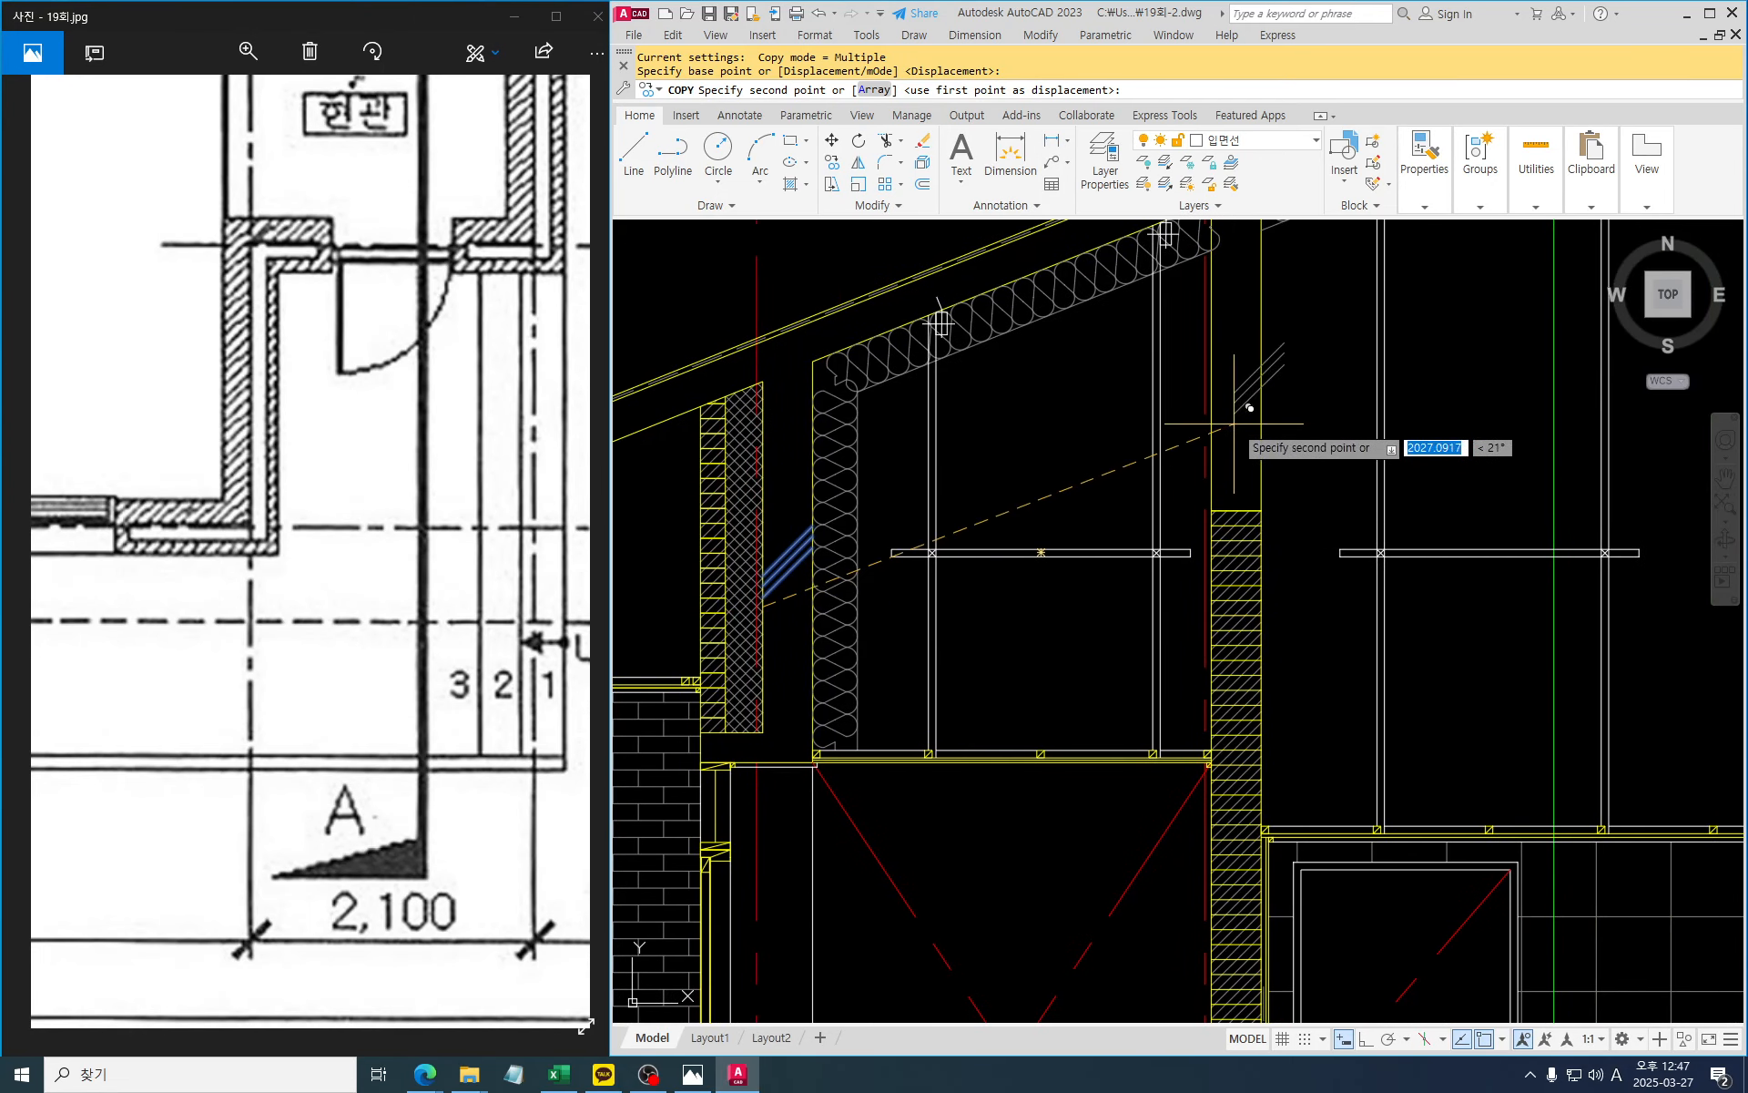
{"action": "scroll", "coordinate": [1231, 428], "scroll_direction": "down", "scroll_amount": 2}
{"action": "left_click", "coordinate": [1208, 454]}
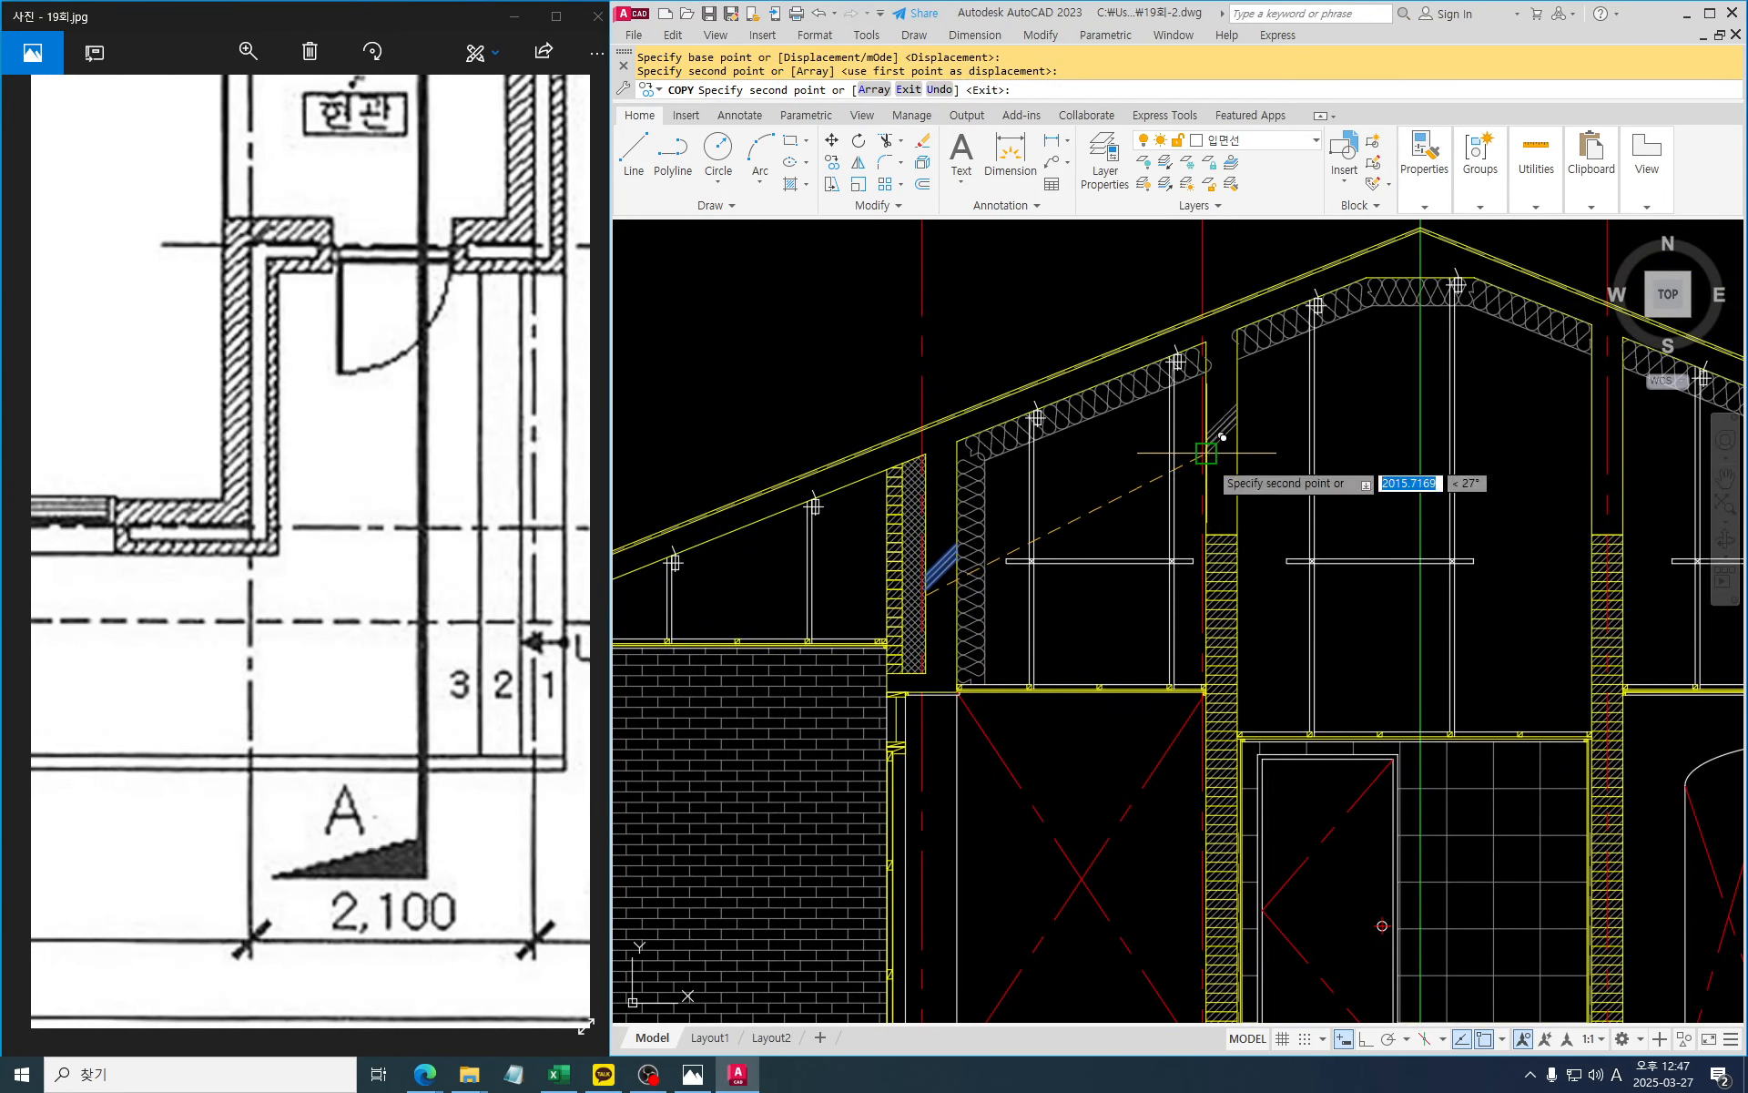
{"action": "middle_click_drag", "start_coordinate": [1533, 548], "coordinate": [1456, 550]}
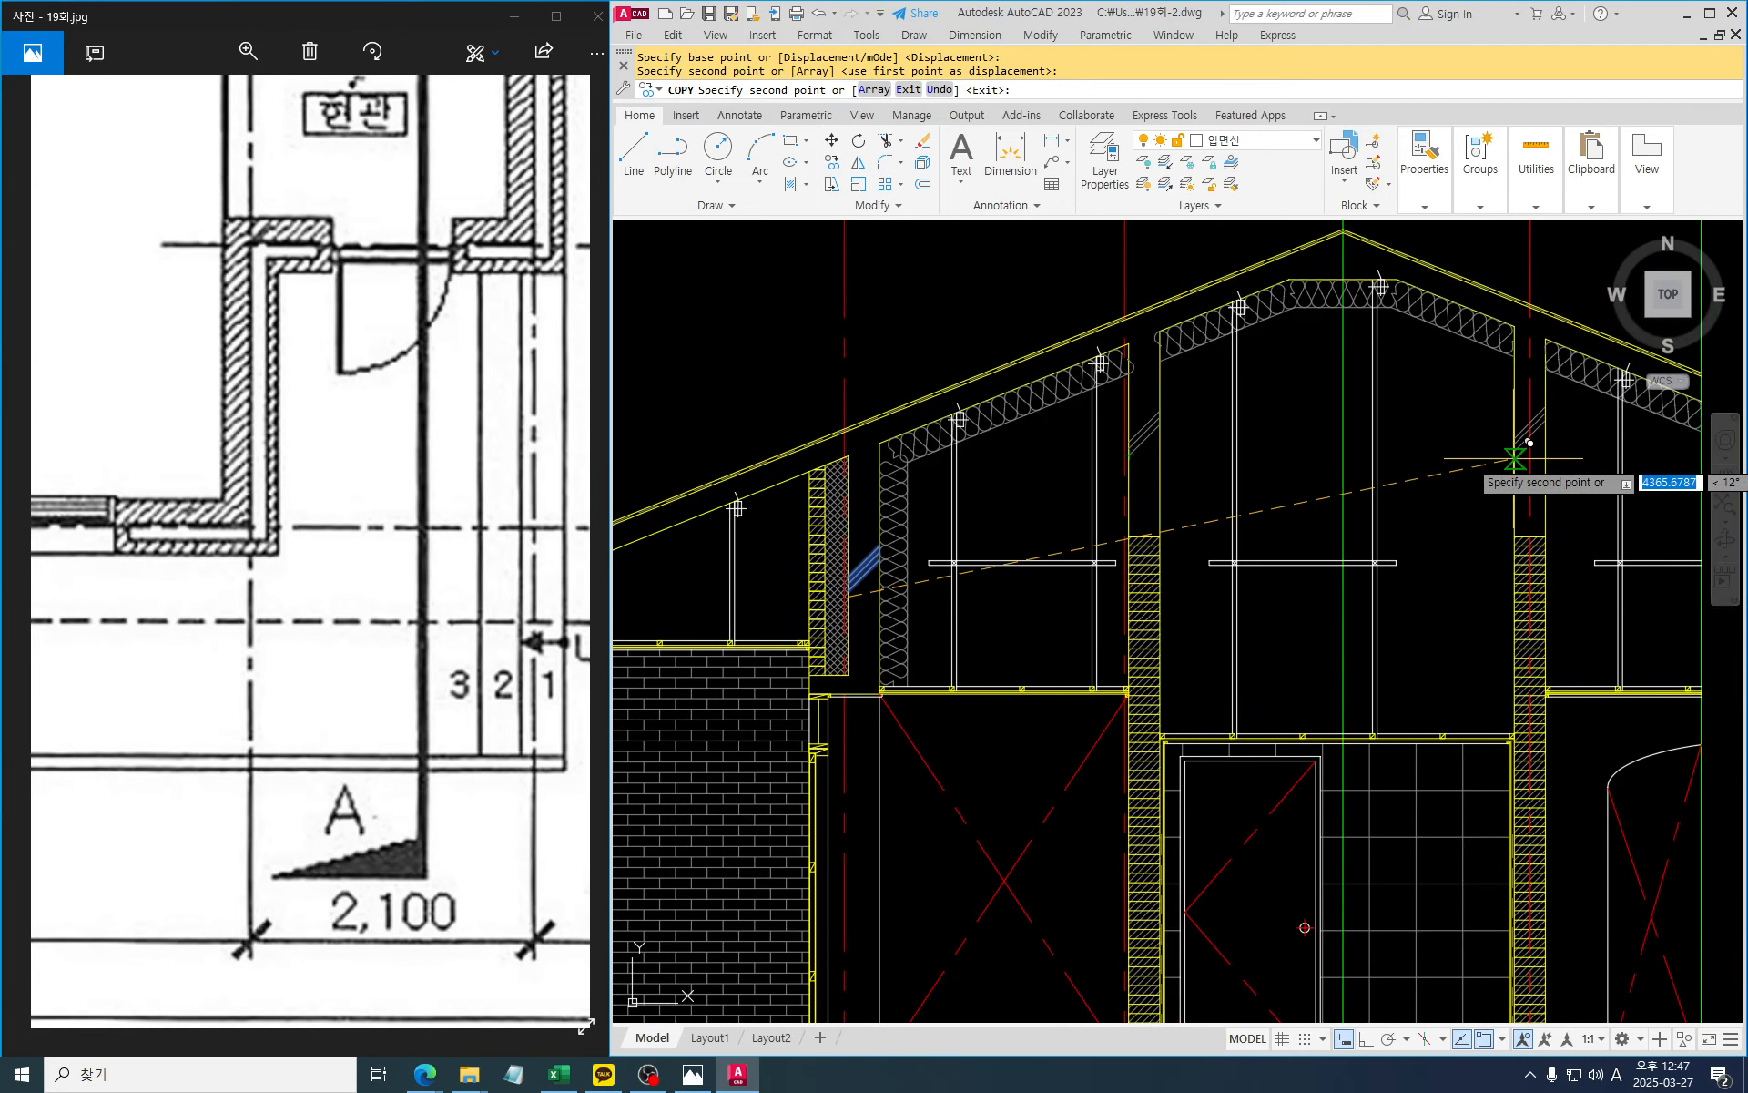
{"action": "key", "text": "Escape"}
{"action": "key", "text": "Escape"}
Copy the three diagonal lines from the wall beyond the ridge centerline into the roof slab just below the ridge
{"action": "middle_click_drag", "start_coordinate": [1205, 683], "coordinate": [1300, 701]}
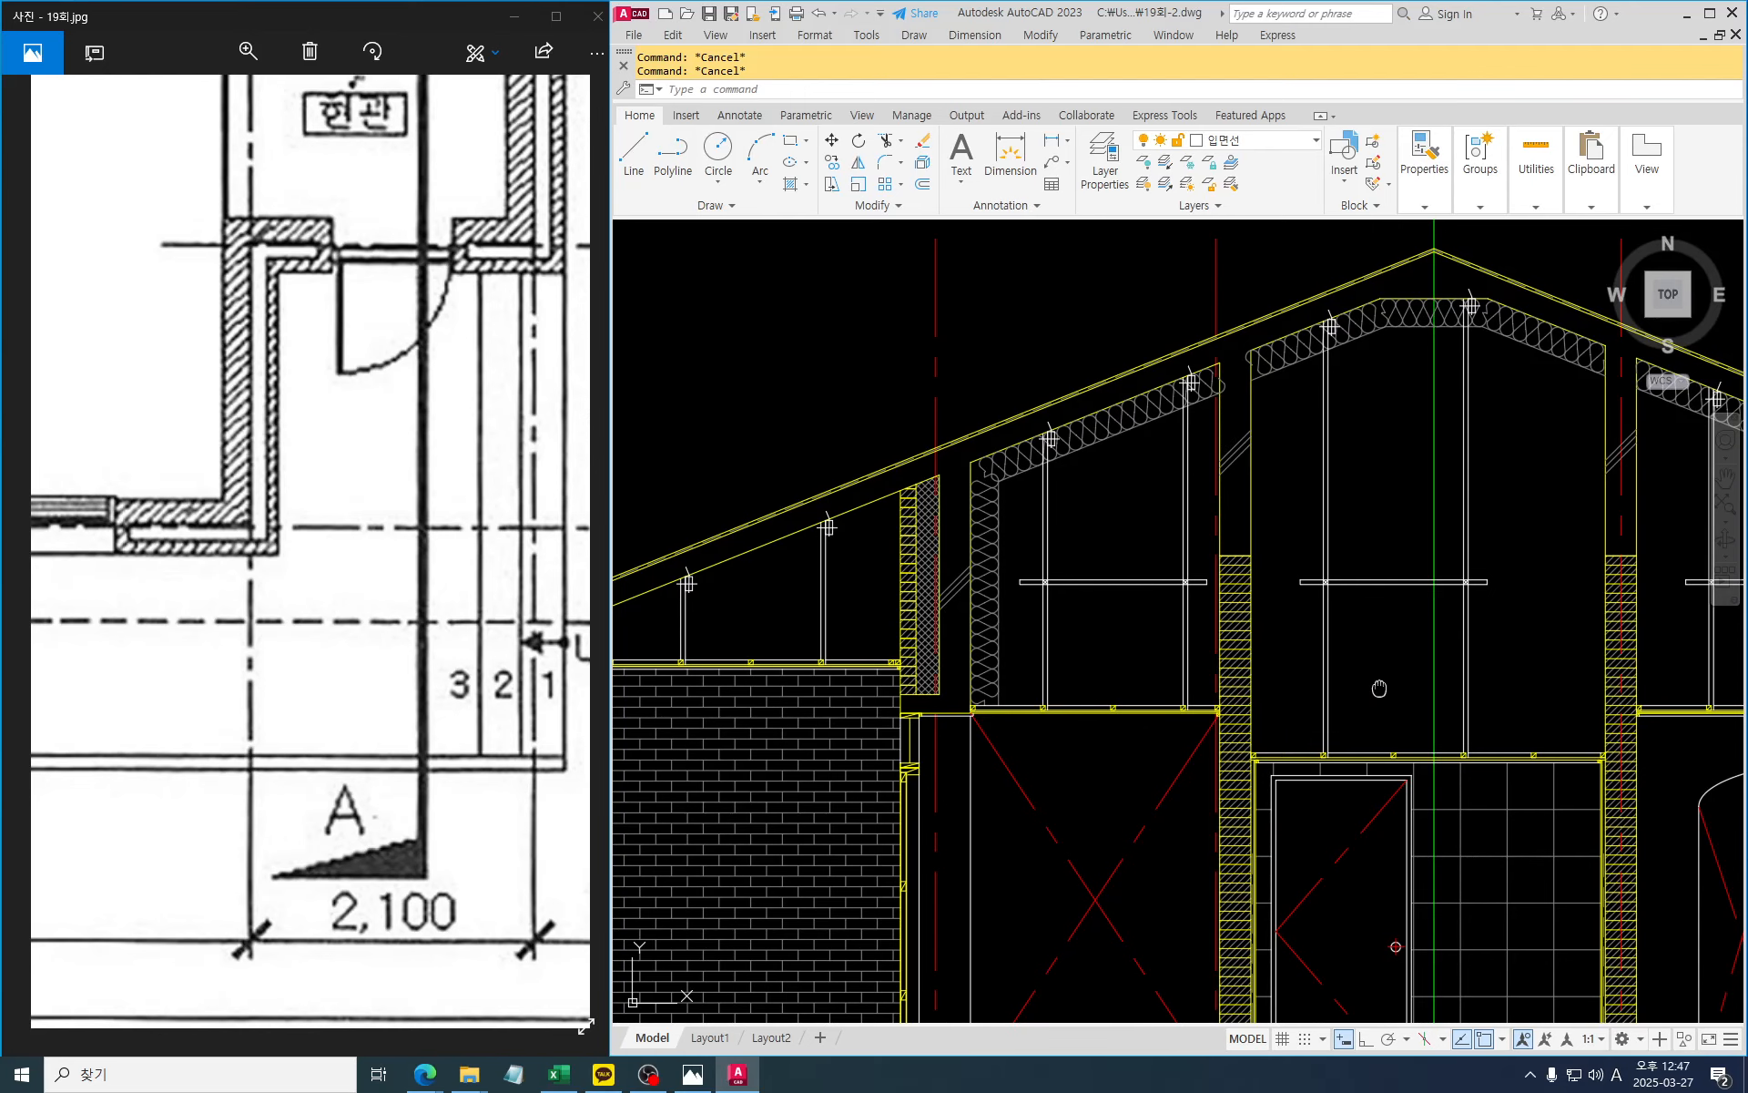
{"action": "middle_click_drag", "start_coordinate": [1380, 688], "coordinate": [1231, 691]}
{"action": "type", "text": "co"}
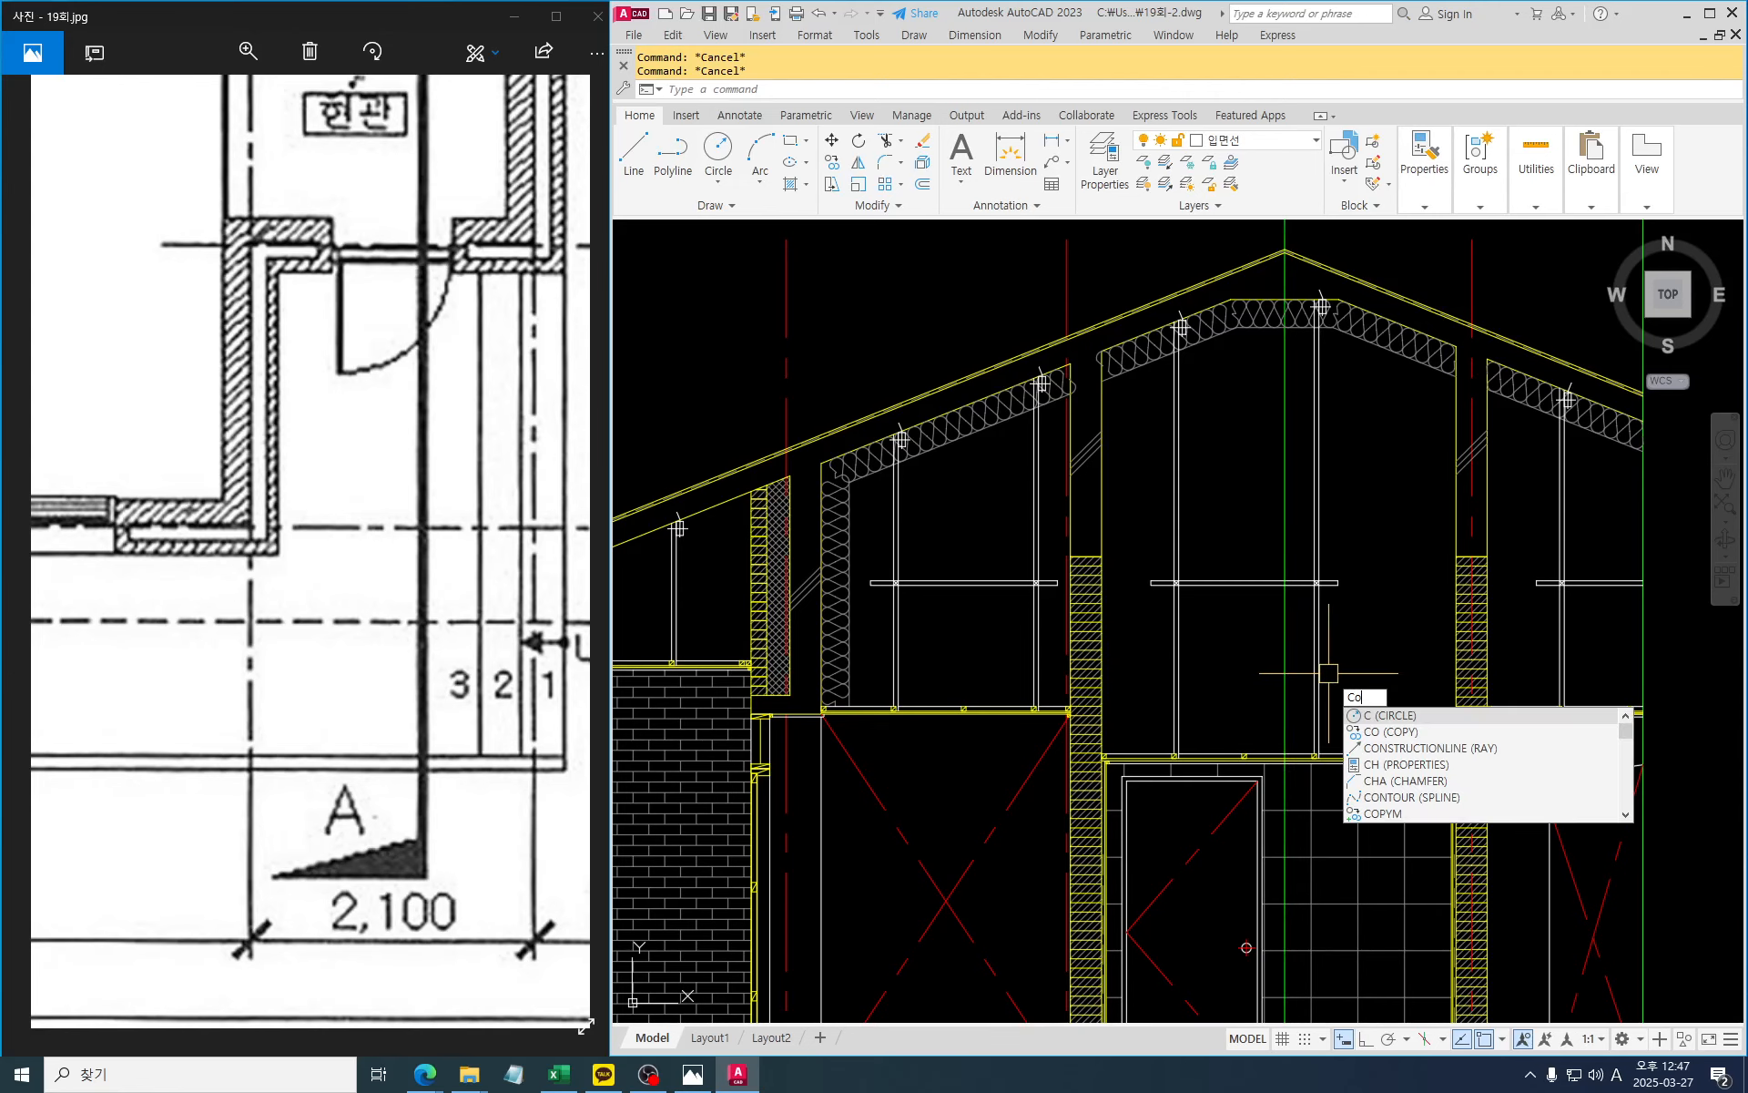
{"action": "key", "text": "Escape"}
{"action": "middle_click_drag", "start_coordinate": [1329, 674], "coordinate": [1319, 712]}
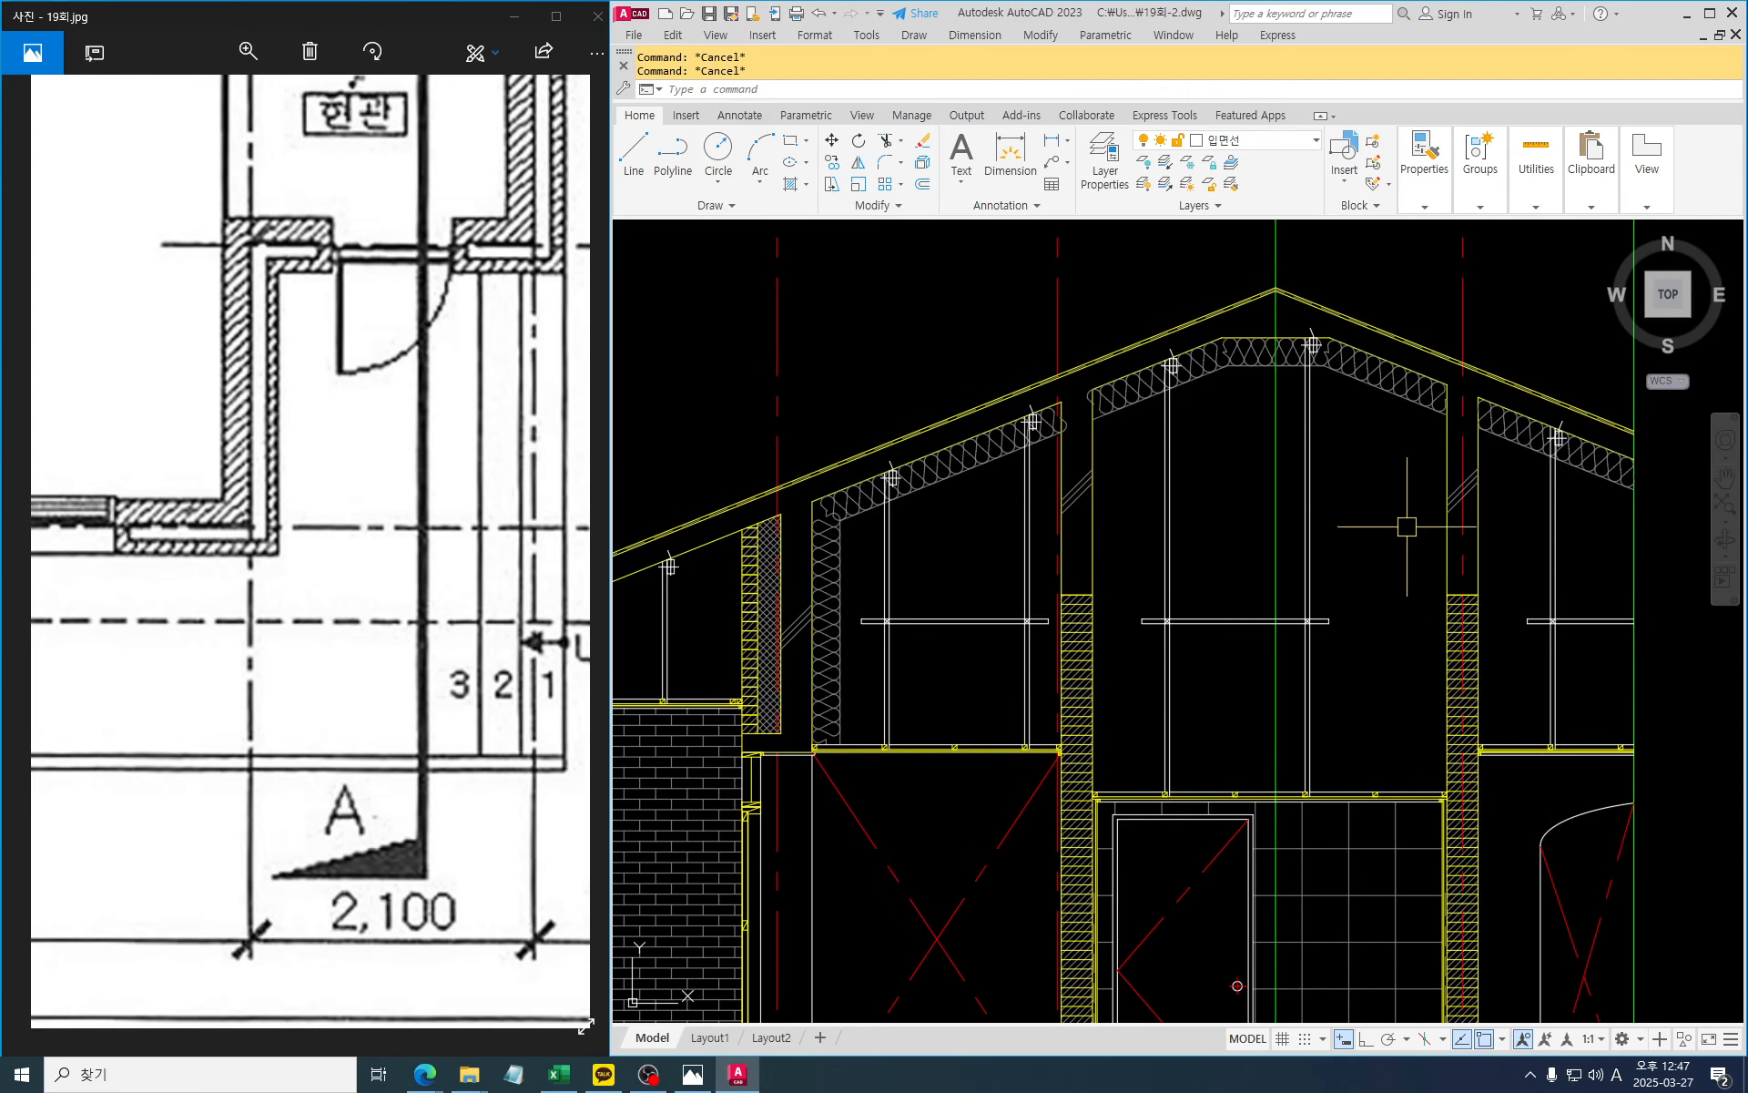
{"action": "type", "text": "ct o"}
{"action": "key", "text": "Return"}
{"action": "left_click", "coordinate": [1407, 451]}
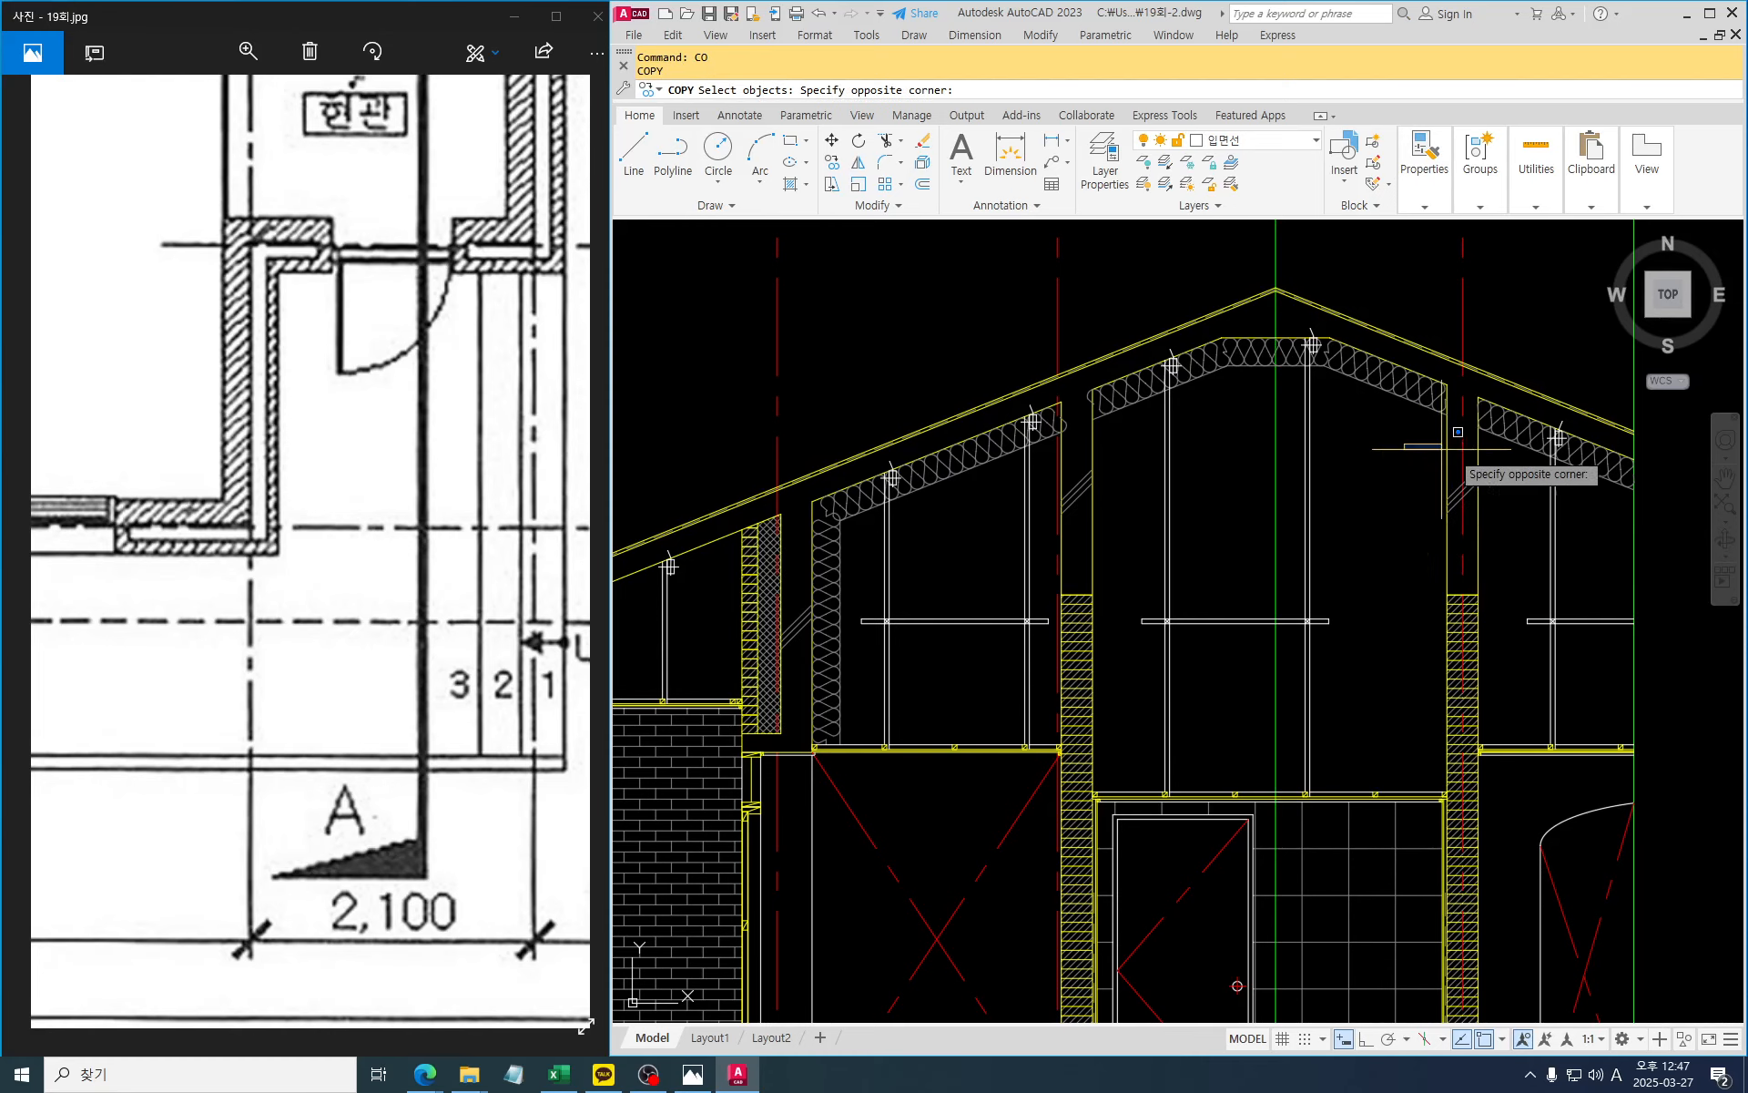
{"action": "left_click", "coordinate": [1498, 540]}
{"action": "key", "text": "Return"}
{"action": "left_click", "coordinate": [1476, 470]}
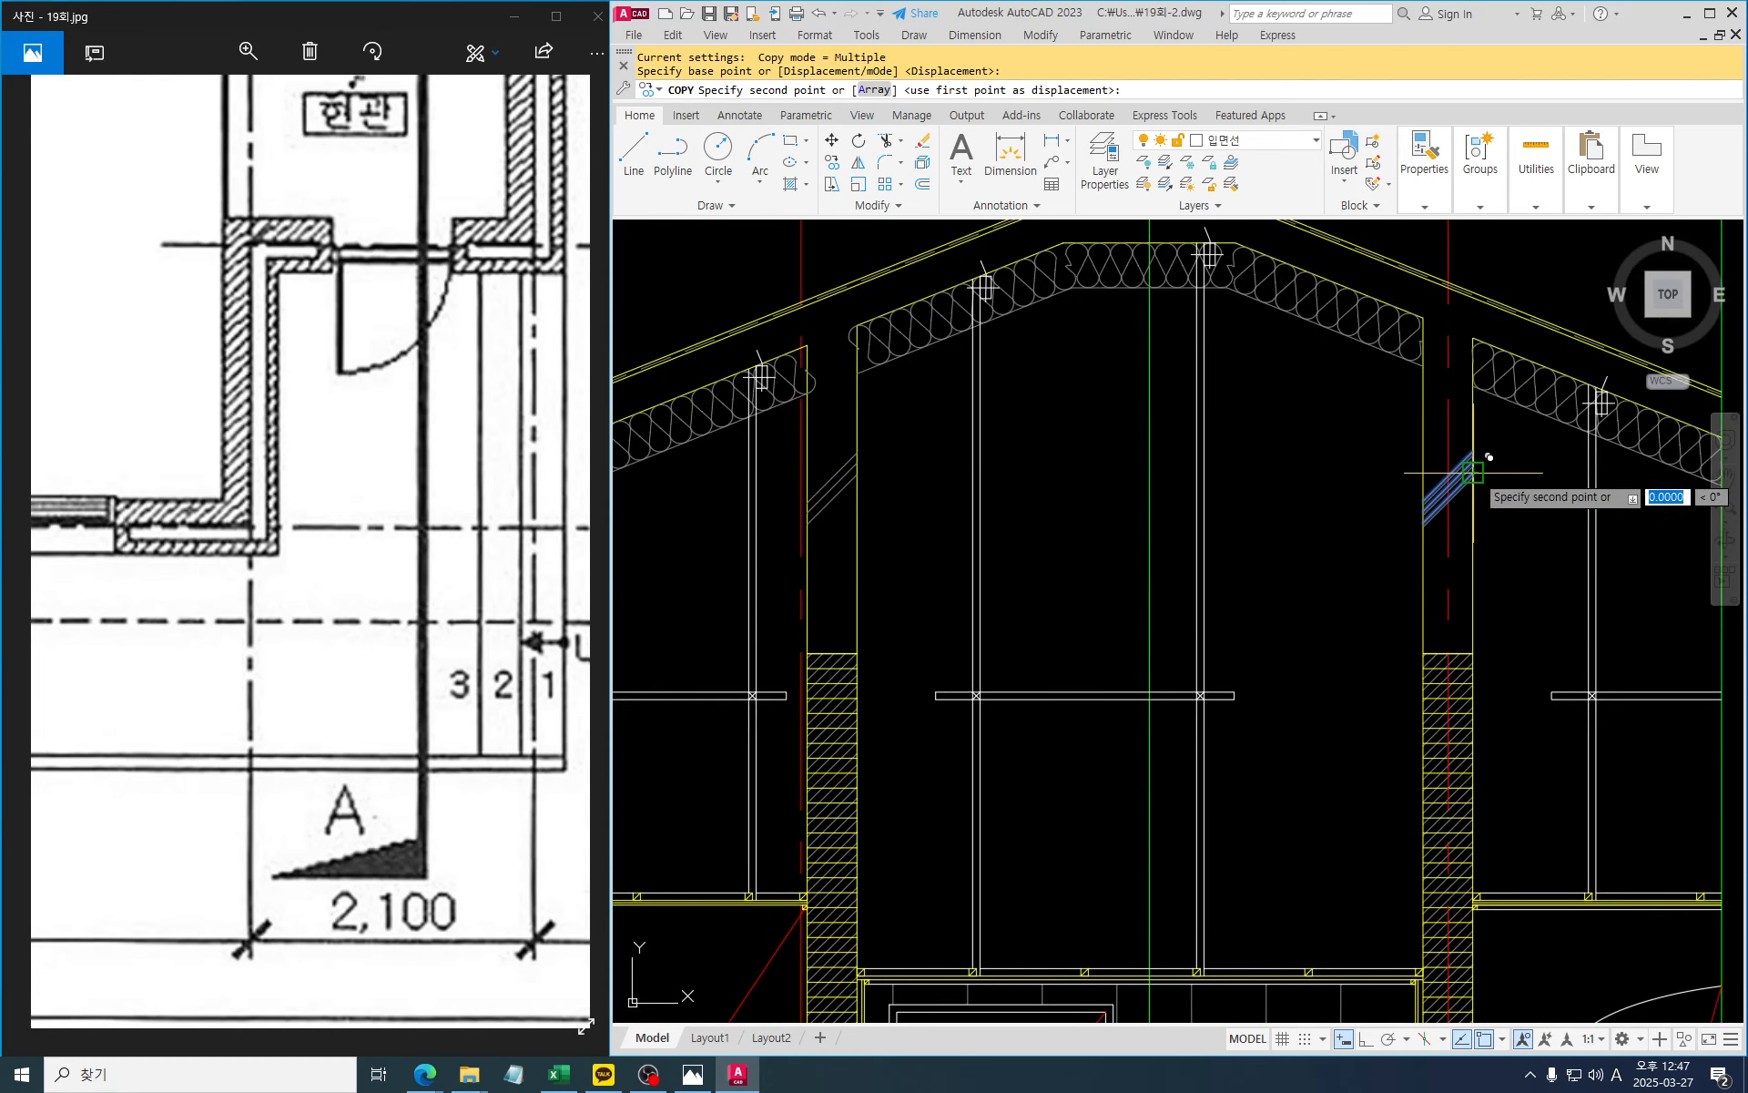
{"action": "scroll", "coordinate": [1475, 274], "scroll_direction": "up", "scroll_amount": 2}
{"action": "middle_click_drag", "start_coordinate": [1323, 306], "coordinate": [1323, 379]}
{"action": "scroll", "coordinate": [1229, 387], "scroll_direction": "up", "scroll_amount": 4}
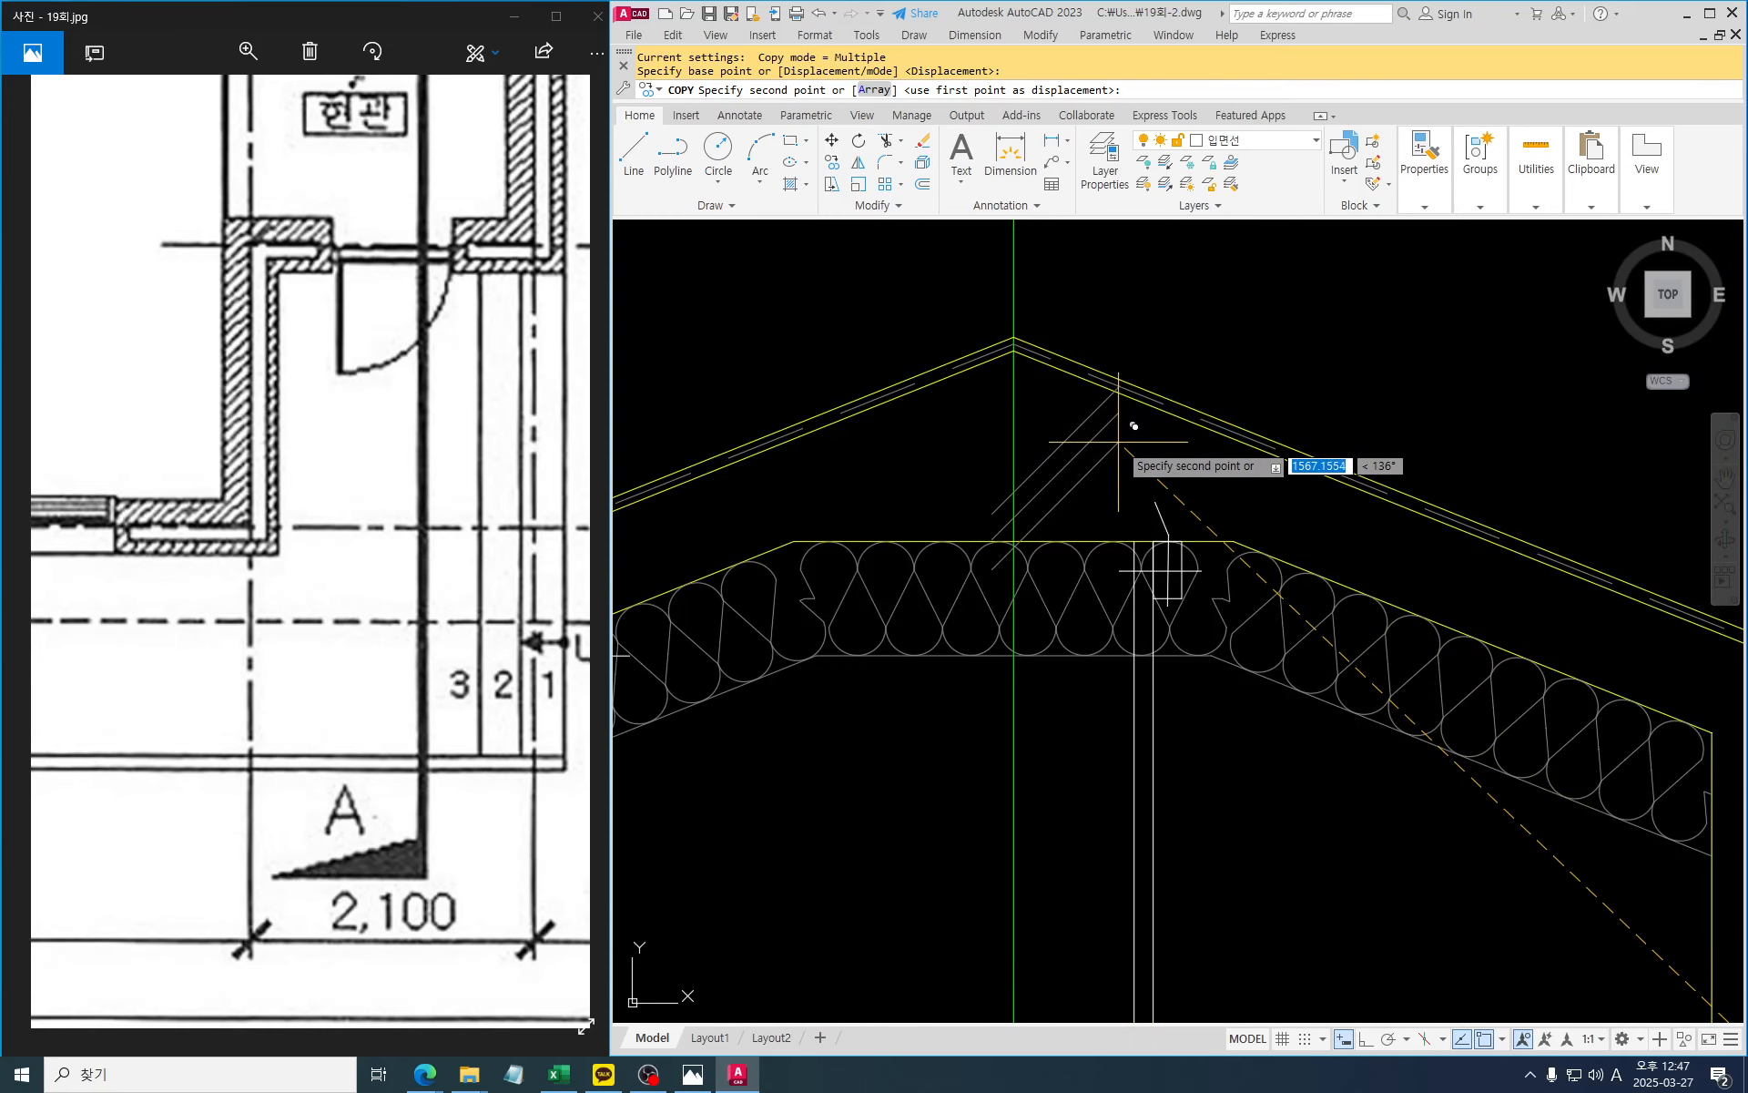
{"action": "left_click", "coordinate": [1096, 459]}
{"action": "key", "text": "Escape"}
Extend the upper ends of the three diagonal lines below the ridge to the roof slab's upper edge
{"action": "type", "text": "e"}
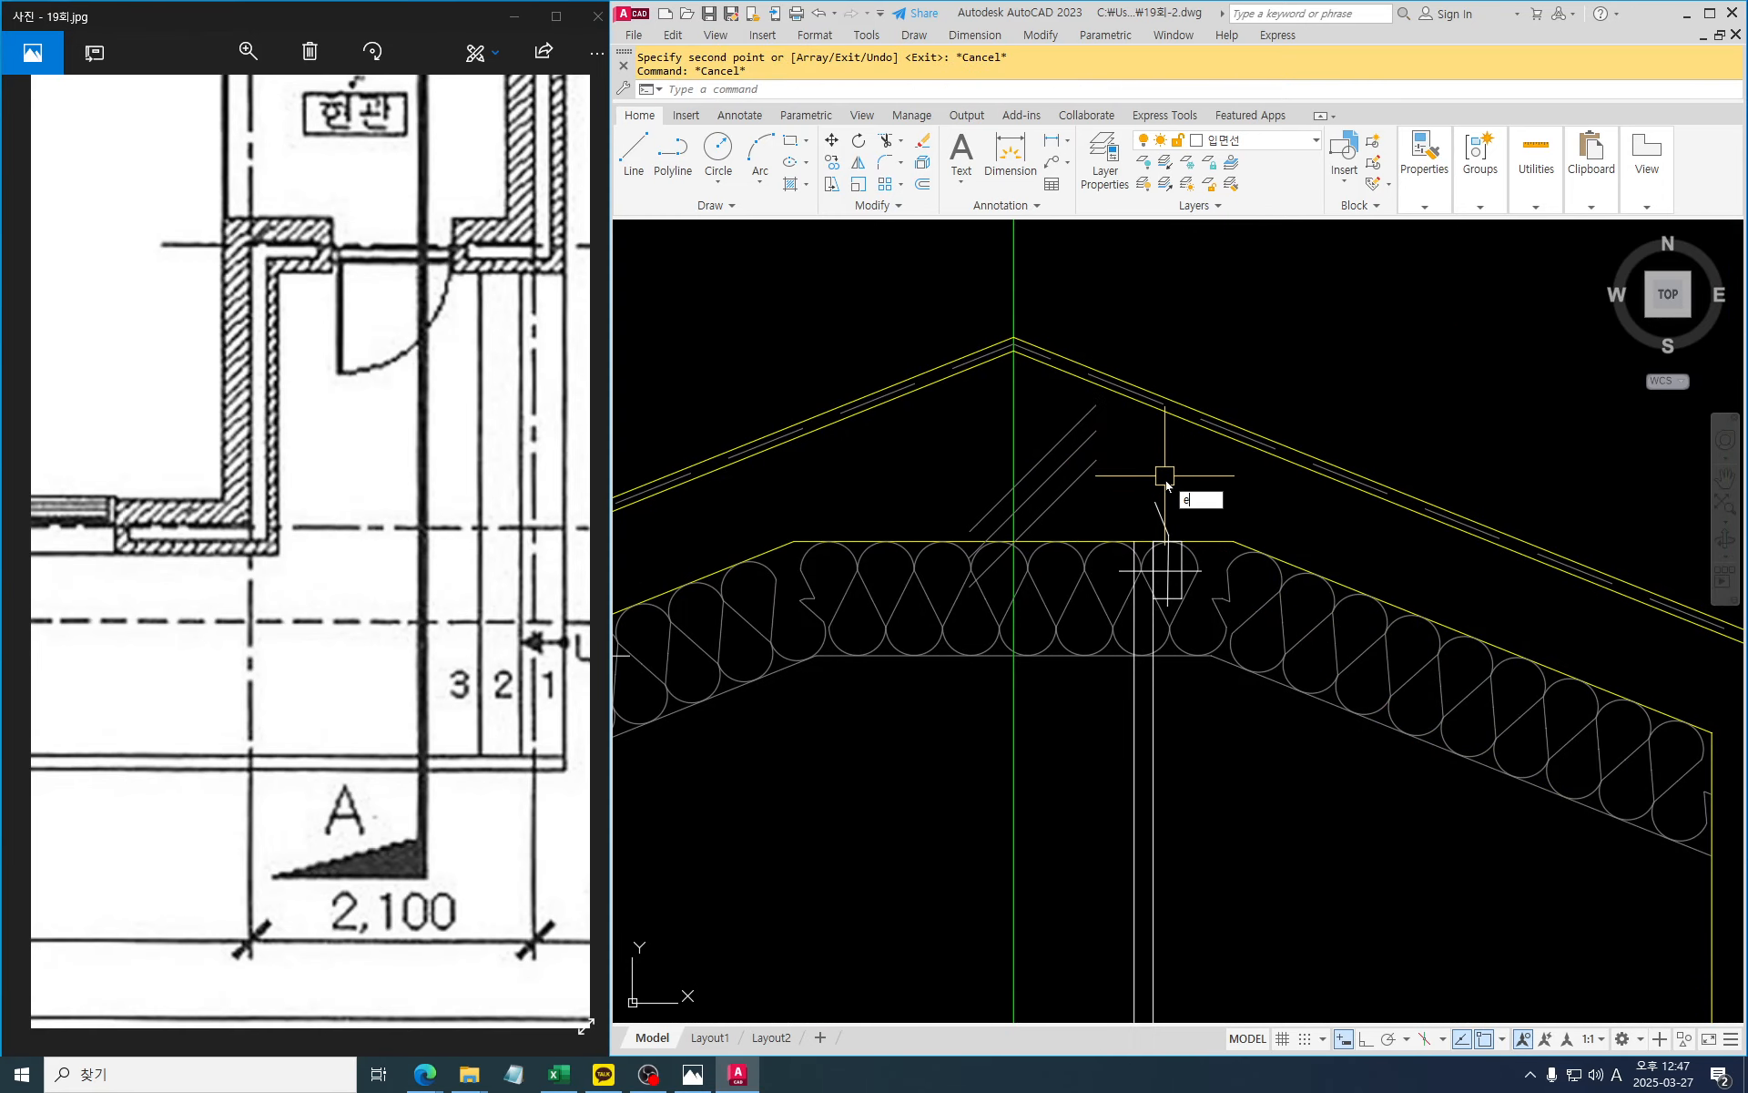
{"action": "key", "text": "Return"}
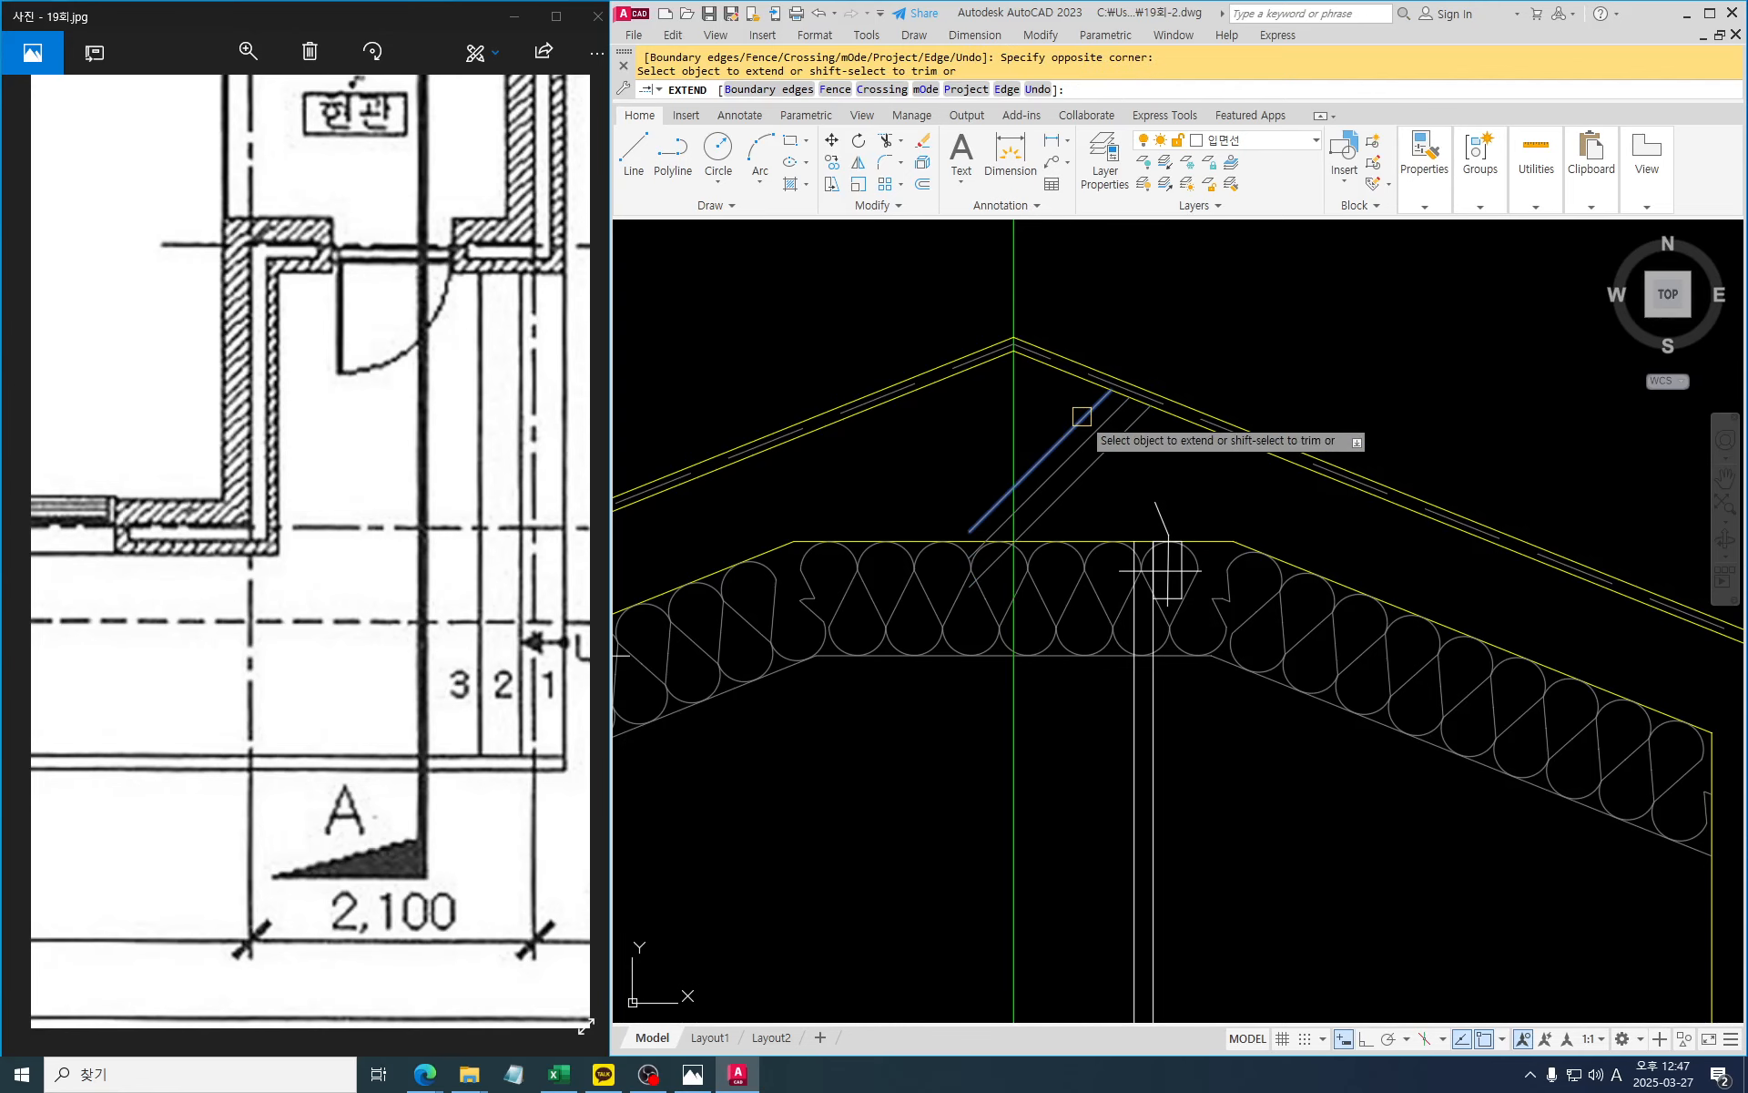
{"action": "scroll", "coordinate": [1045, 533], "scroll_direction": "up", "scroll_amount": 4}
{"action": "key", "text": "Escape"}
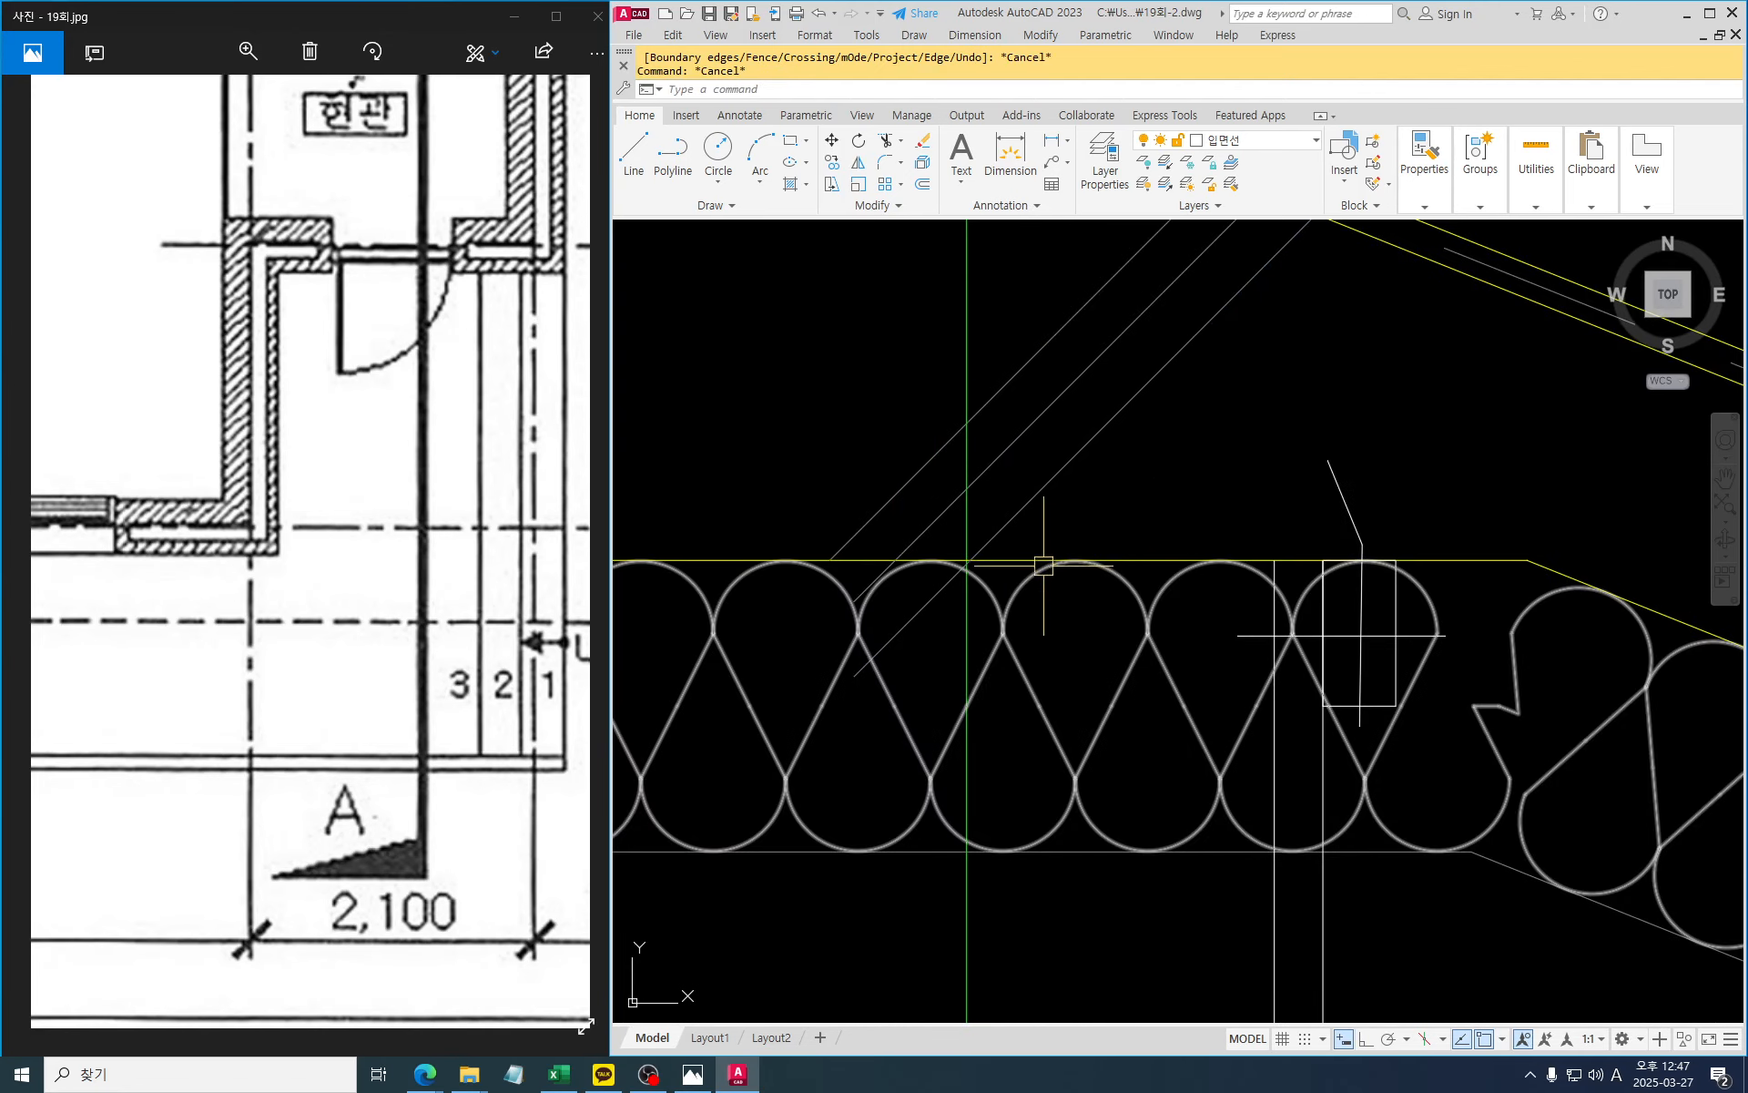
Trim the lower ends of the ridge's diagonal lines at the slab's bottom edge above the insulation
{"action": "type", "text": "tr"}
{"action": "key", "text": "Return"}
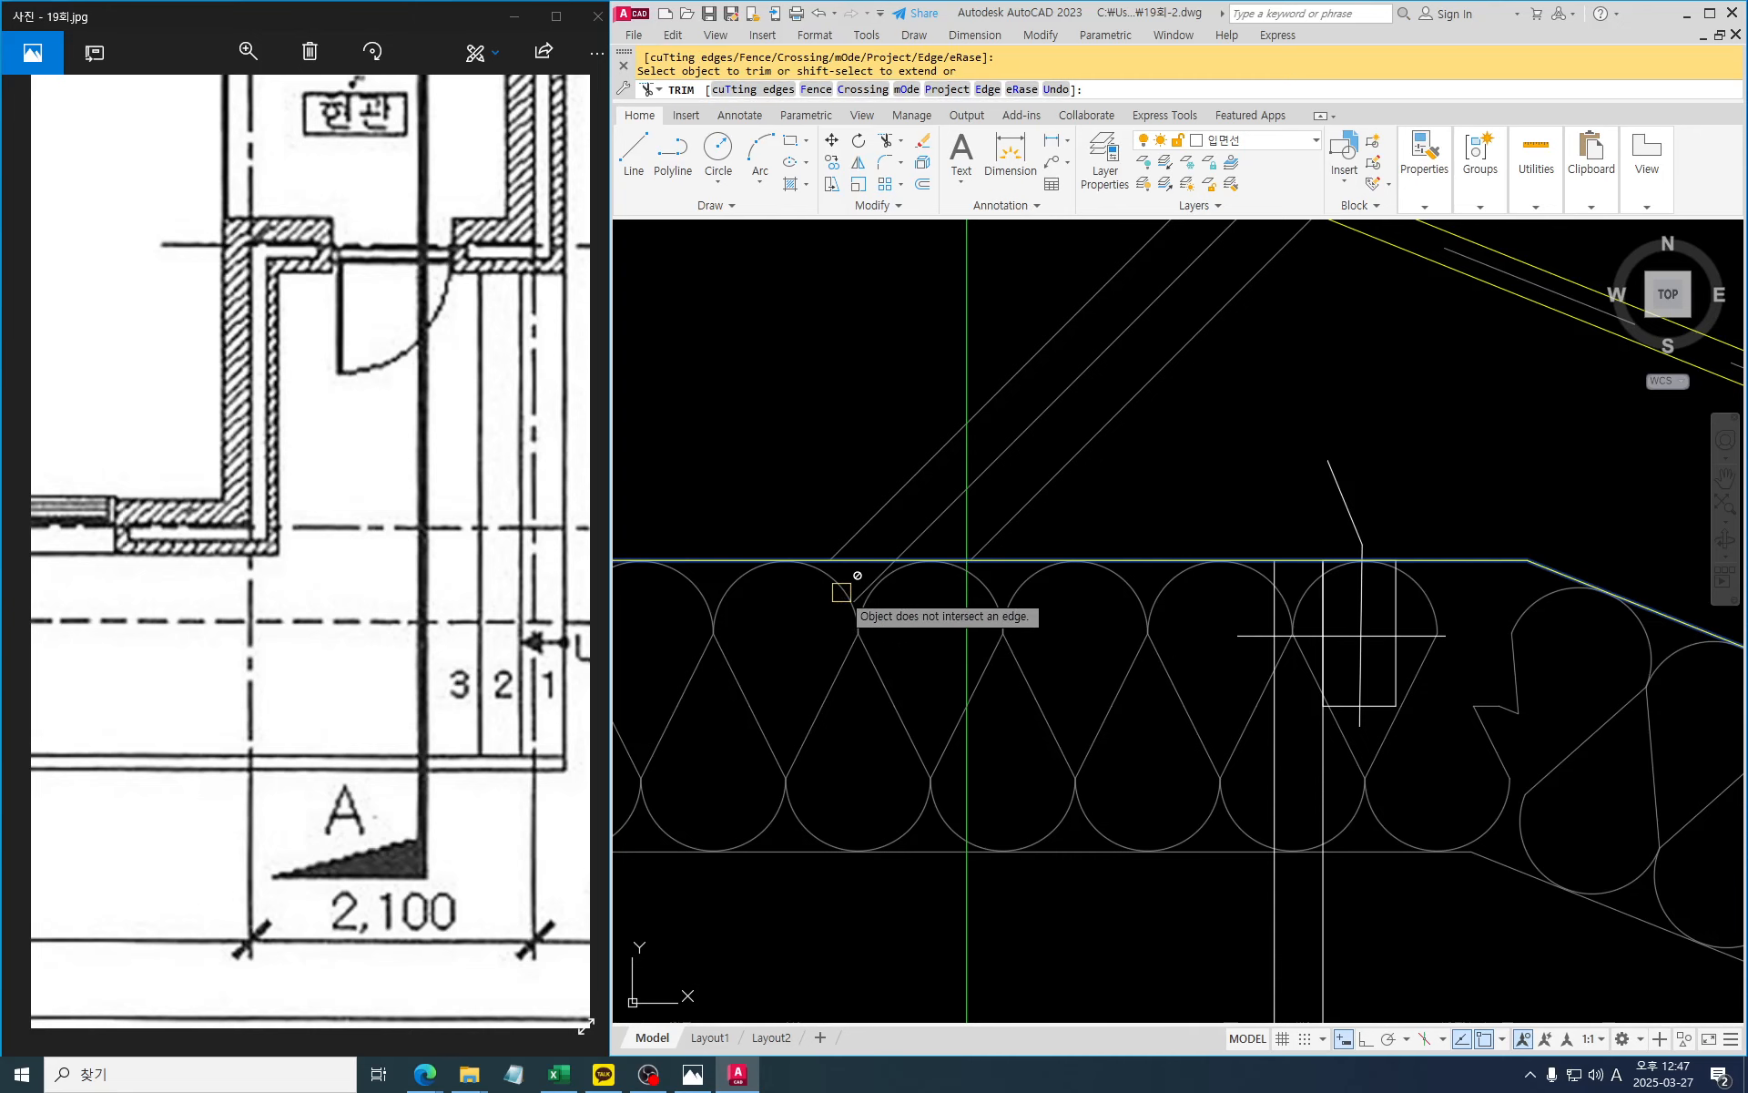
{"action": "left_click", "coordinate": [856, 588]}
{"action": "scroll", "coordinate": [1171, 538], "scroll_direction": "down", "scroll_amount": 6}
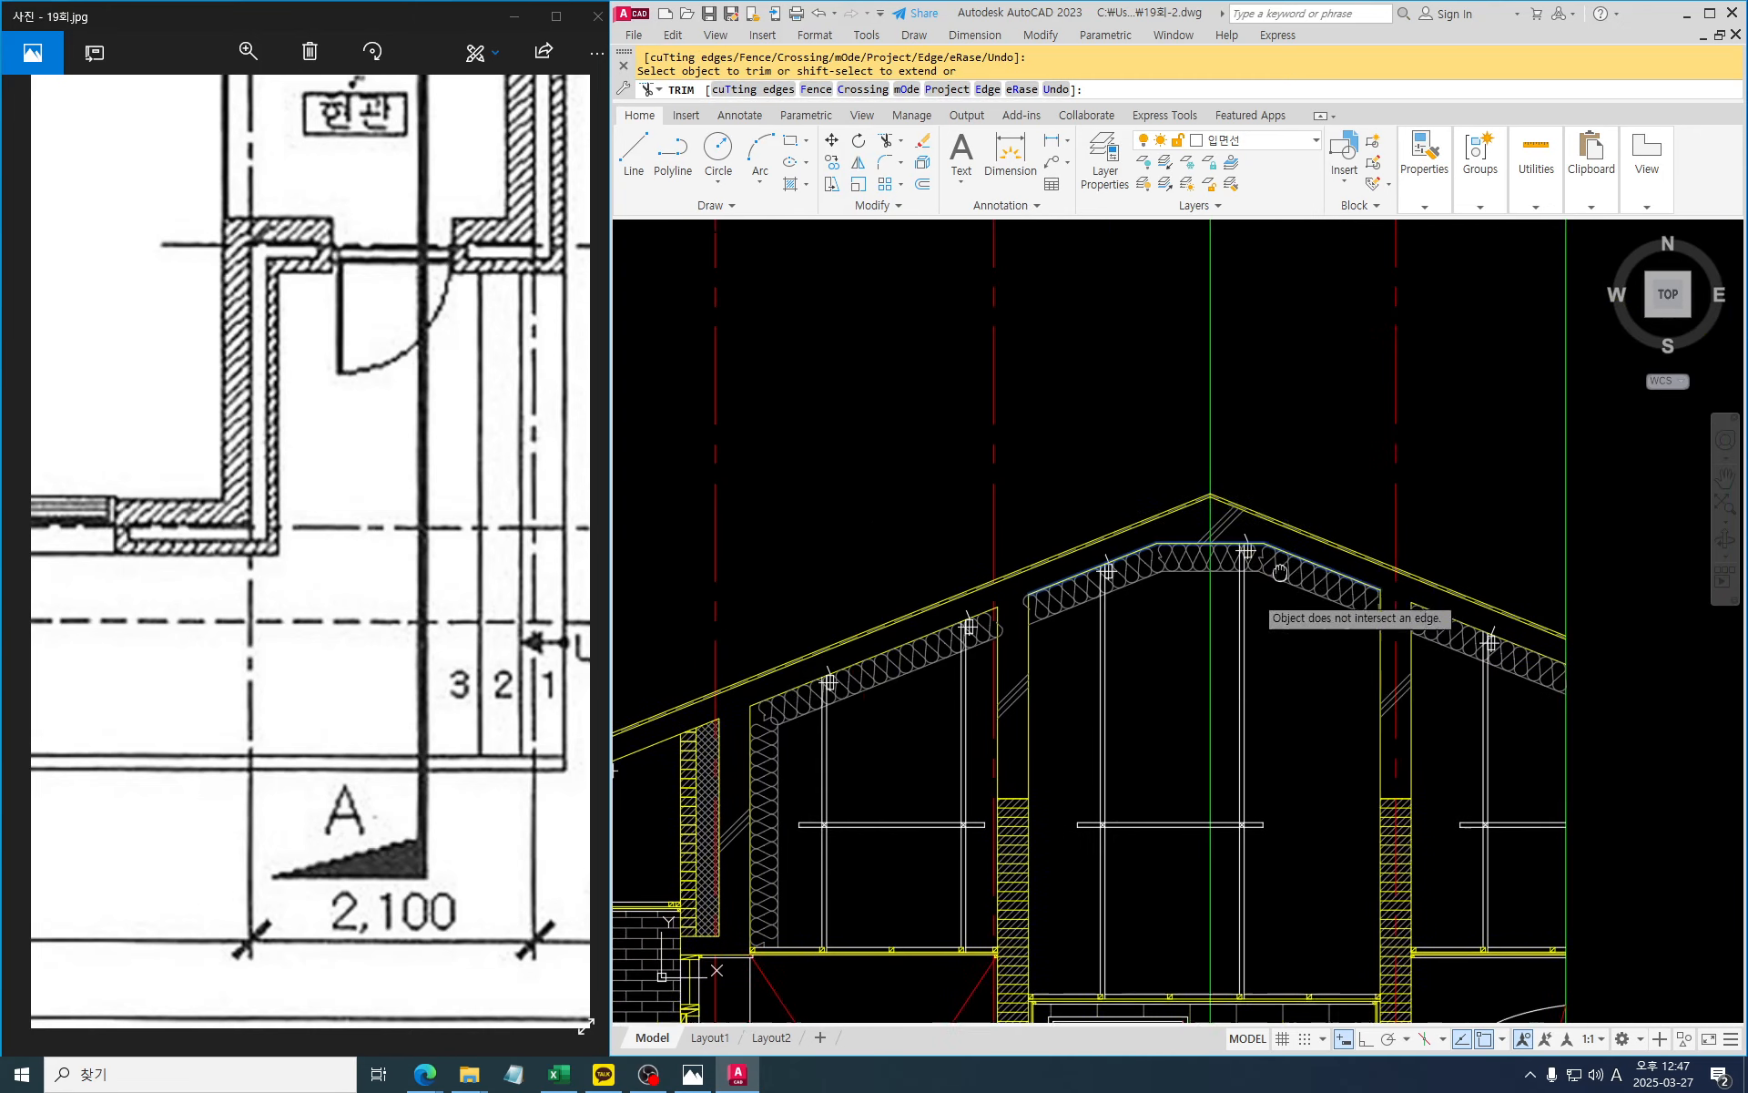
{"action": "key", "text": "Escape"}
{"action": "key", "text": "Escape"}
Copy the three diagonal lines from below the ridge into the roof slab above the exterior brick wall
{"action": "mouse_move", "coordinate": [1374, 602]}
{"action": "middle_mouse_down"}
{"action": "mouse_move", "coordinate": [1397, 550]}
{"action": "mouse_move", "coordinate": [1501, 547]}
{"action": "middle_mouse_up"}
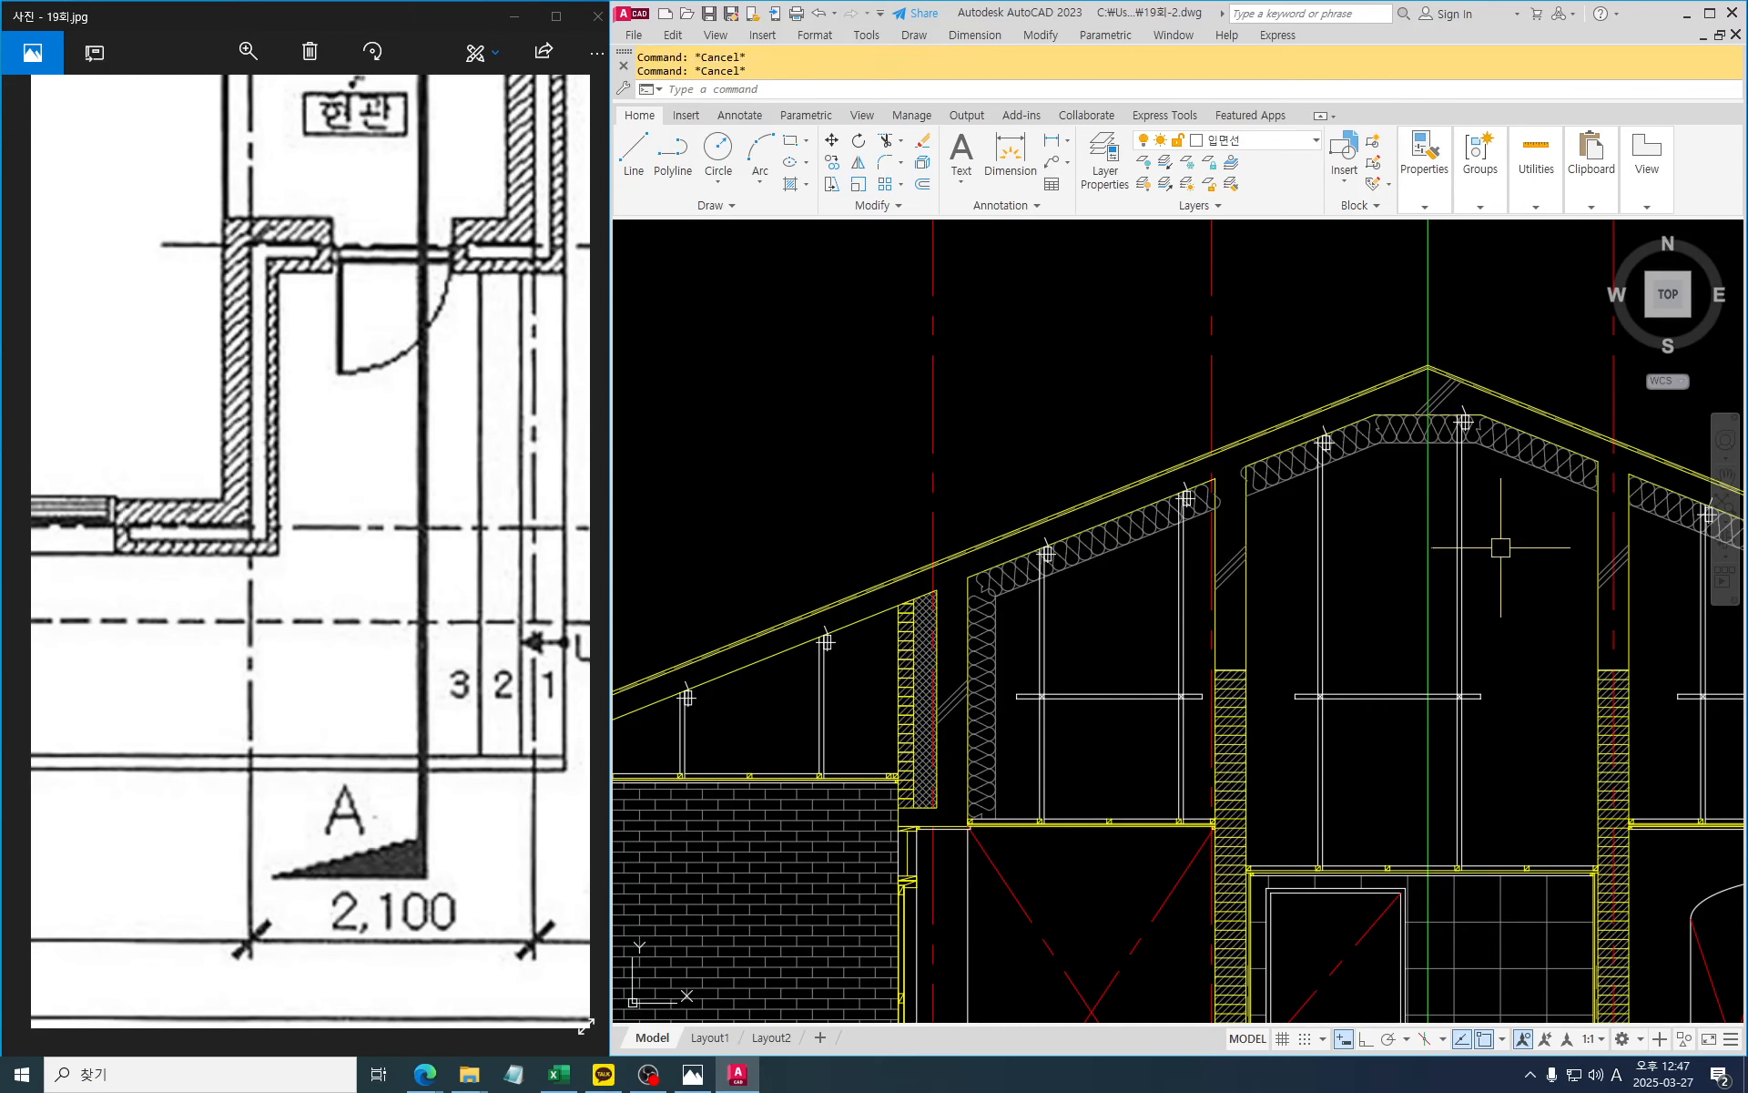
{"action": "type", "text": "co"}
{"action": "key", "text": "Return"}
{"action": "scroll", "coordinate": [1474, 397], "scroll_direction": "up", "scroll_amount": 4}
{"action": "left_click", "coordinate": [1434, 398]}
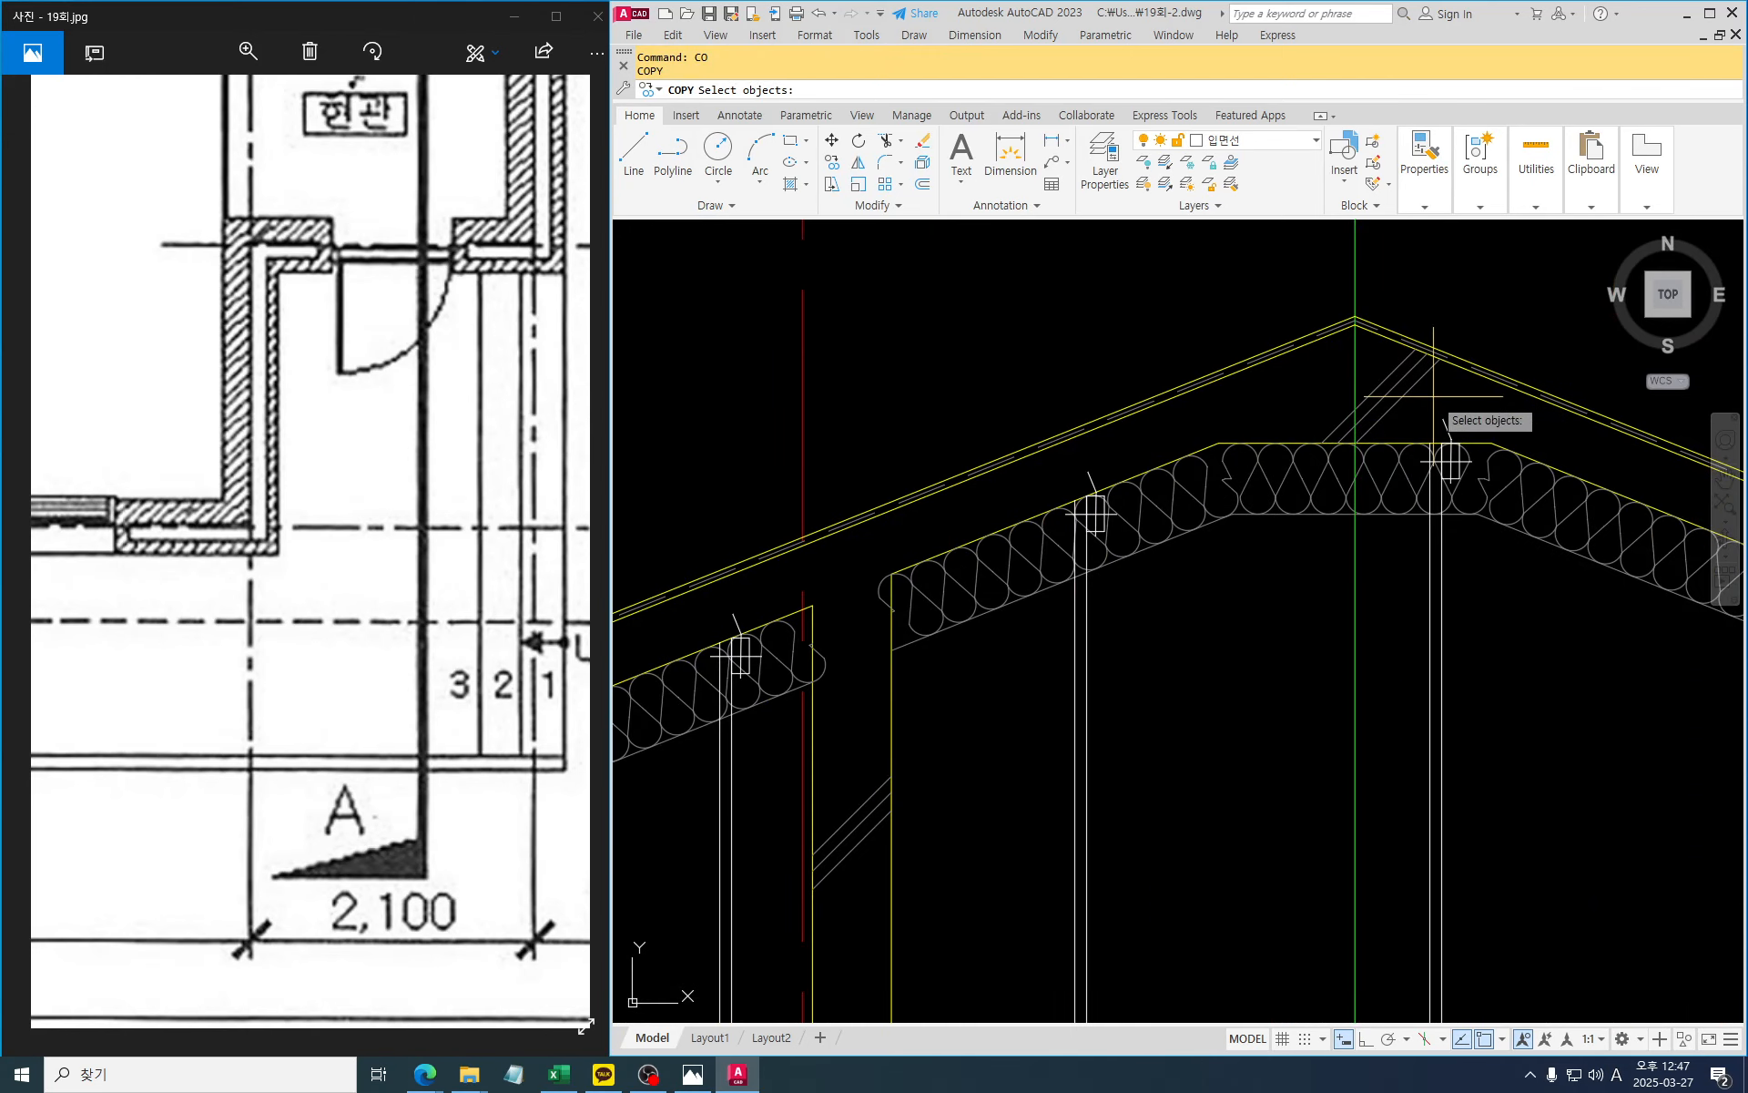
{"action": "left_click", "coordinate": [1385, 365]}
{"action": "key", "text": "Return"}
{"action": "left_click", "coordinate": [1356, 426]}
{"action": "scroll", "coordinate": [1366, 447], "scroll_direction": "down", "scroll_amount": 8}
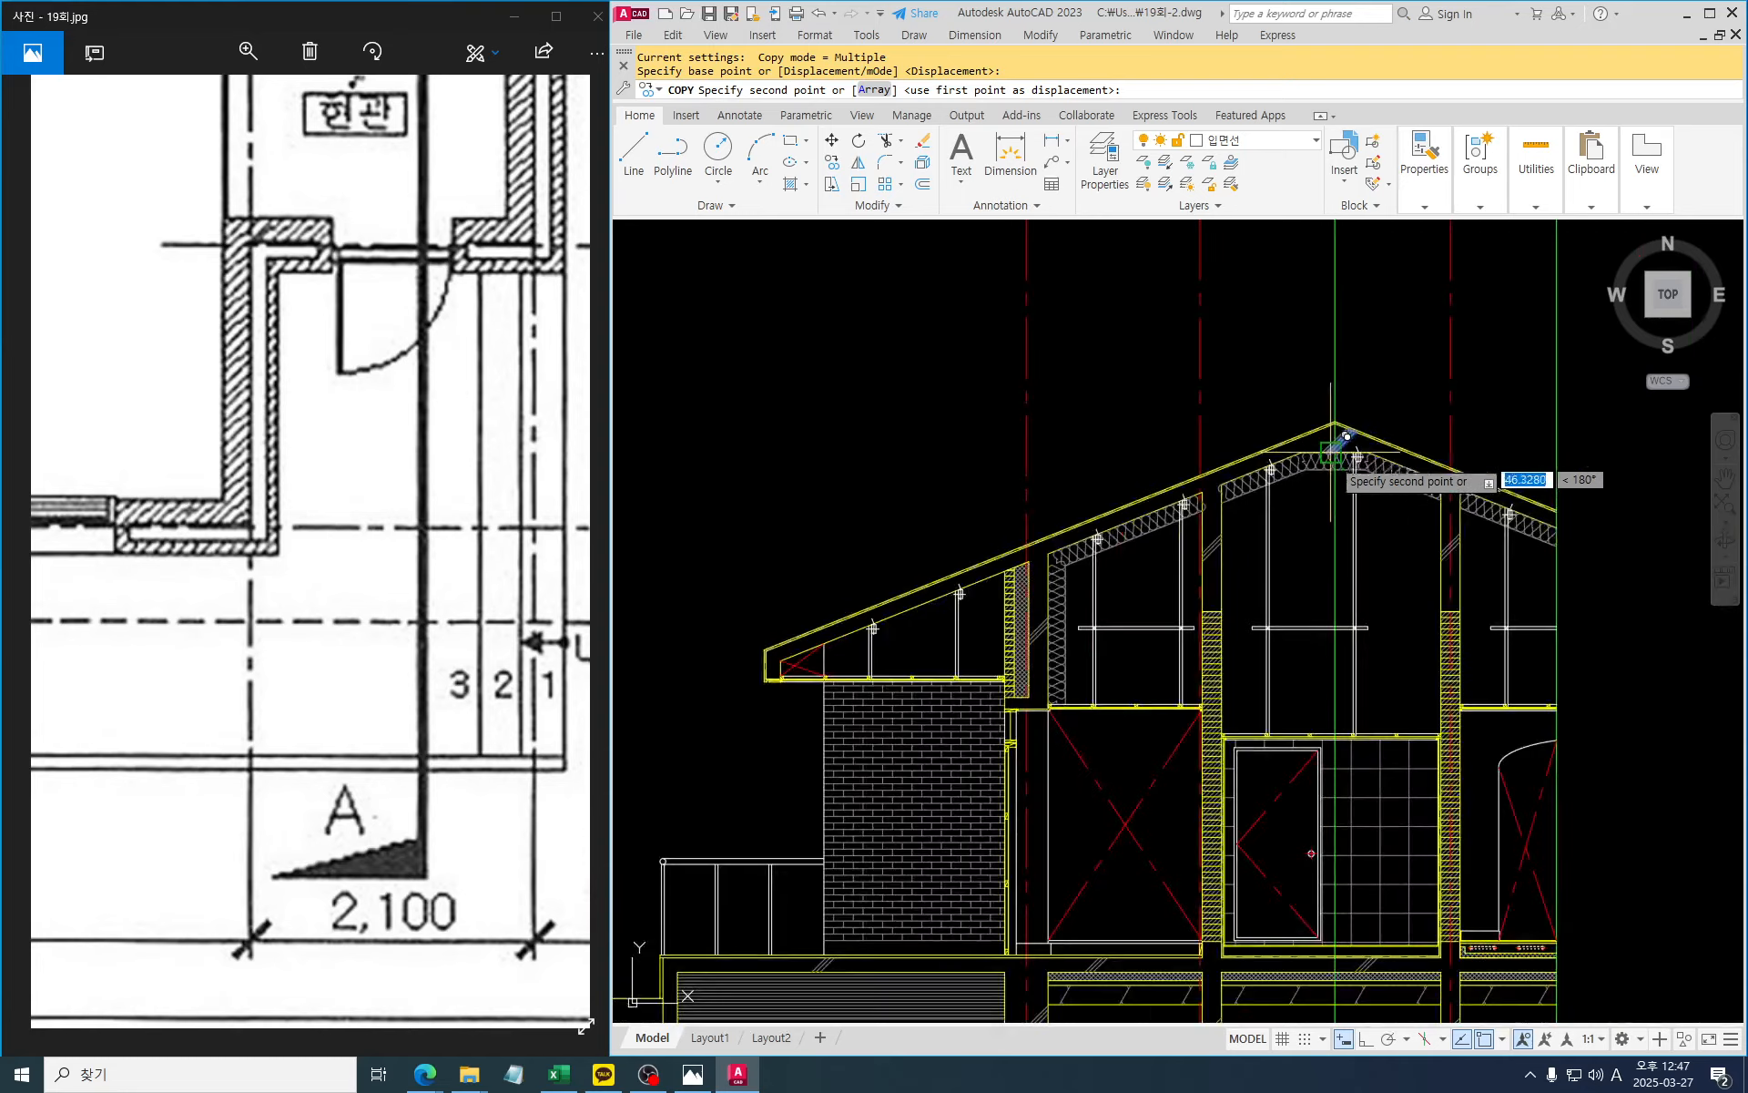
{"action": "scroll", "coordinate": [1388, 440], "scroll_direction": "up", "scroll_amount": 8}
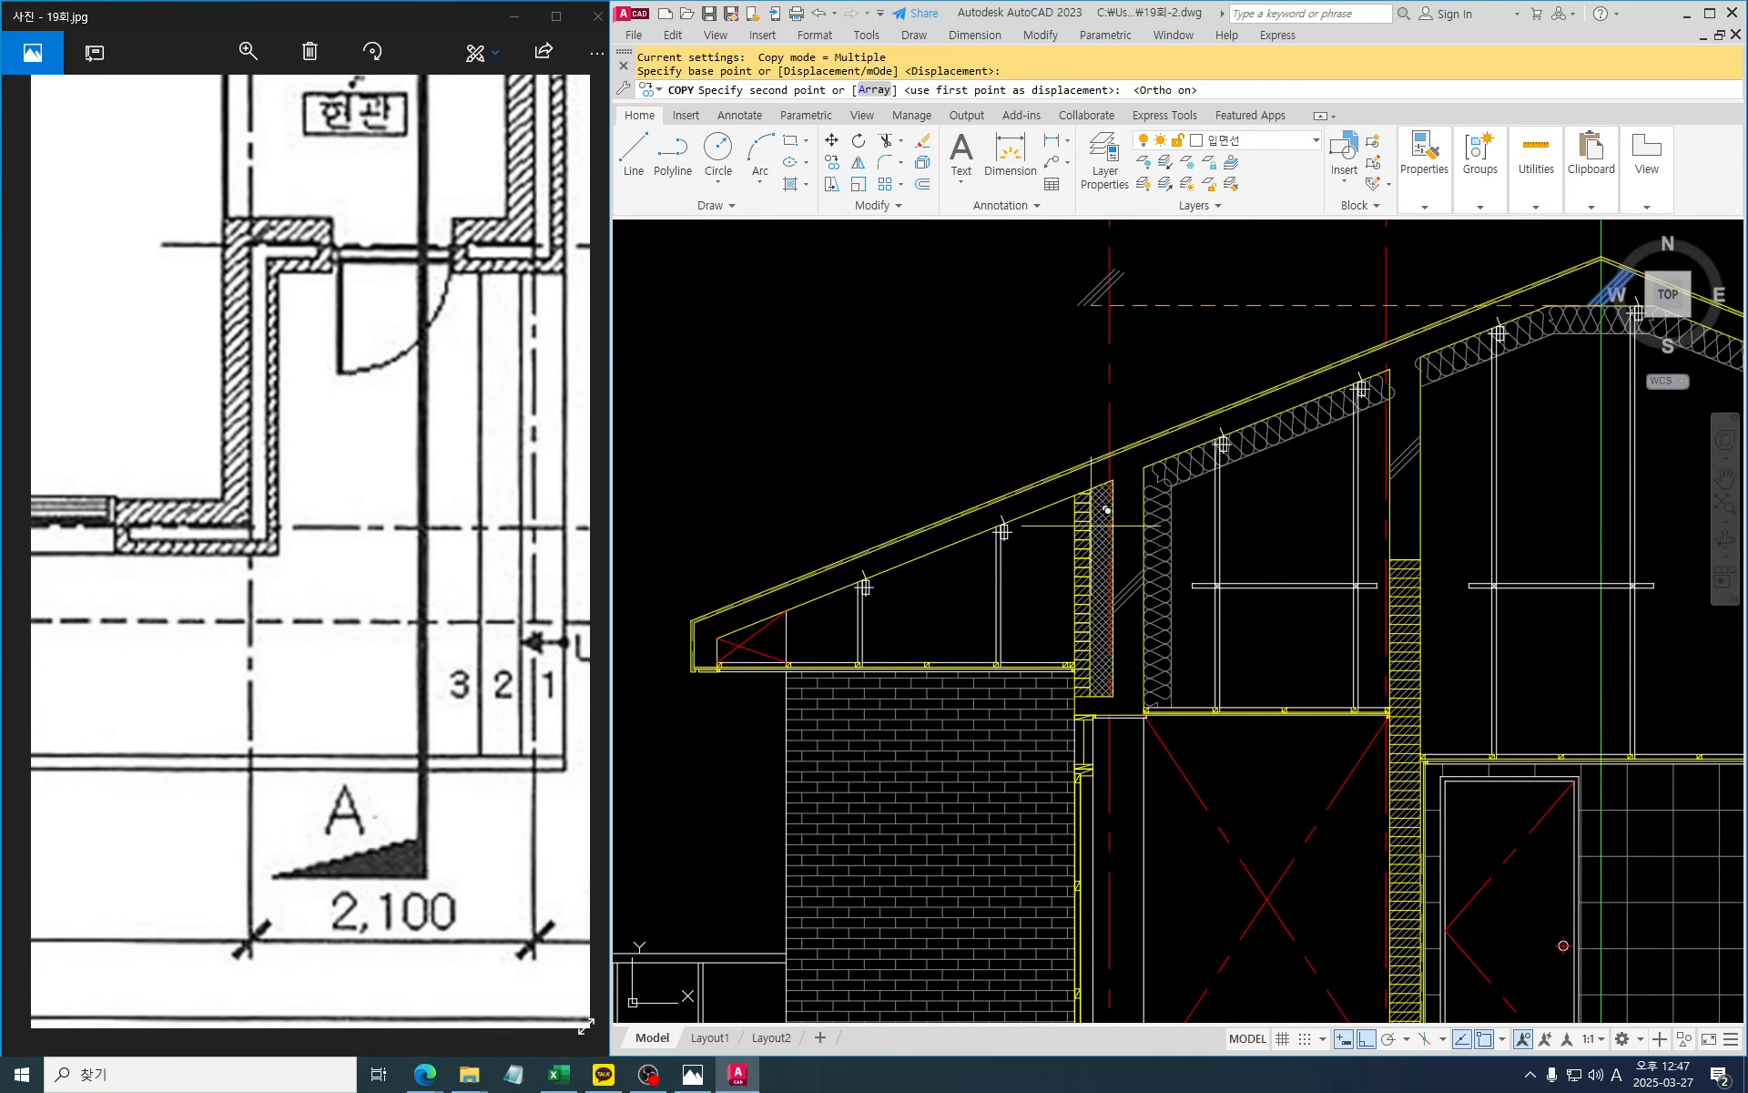
{"action": "key", "text": "F8"}
{"action": "scroll", "coordinate": [965, 592], "scroll_direction": "down", "scroll_amount": 5}
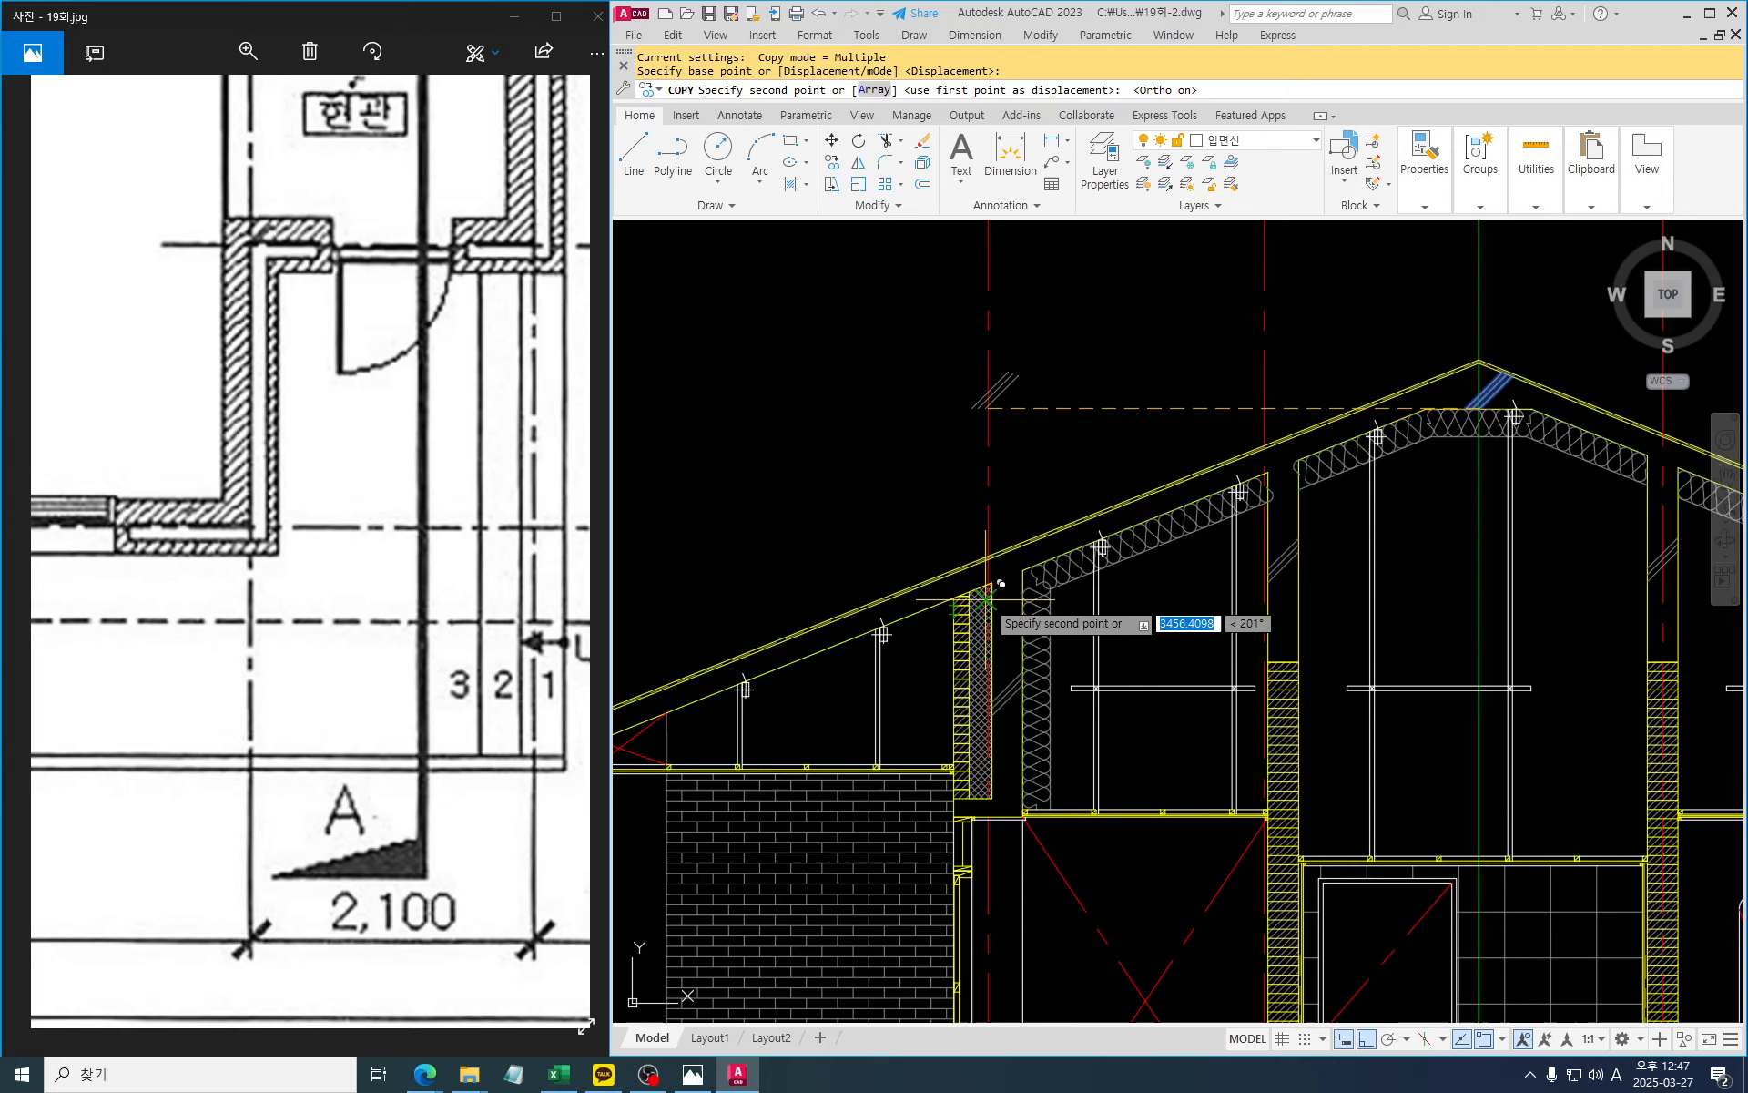
{"action": "scroll", "coordinate": [1011, 579], "scroll_direction": "up", "scroll_amount": 7}
{"action": "key", "text": "F8"}
{"action": "scroll", "coordinate": [819, 574], "scroll_direction": "up", "scroll_amount": 3}
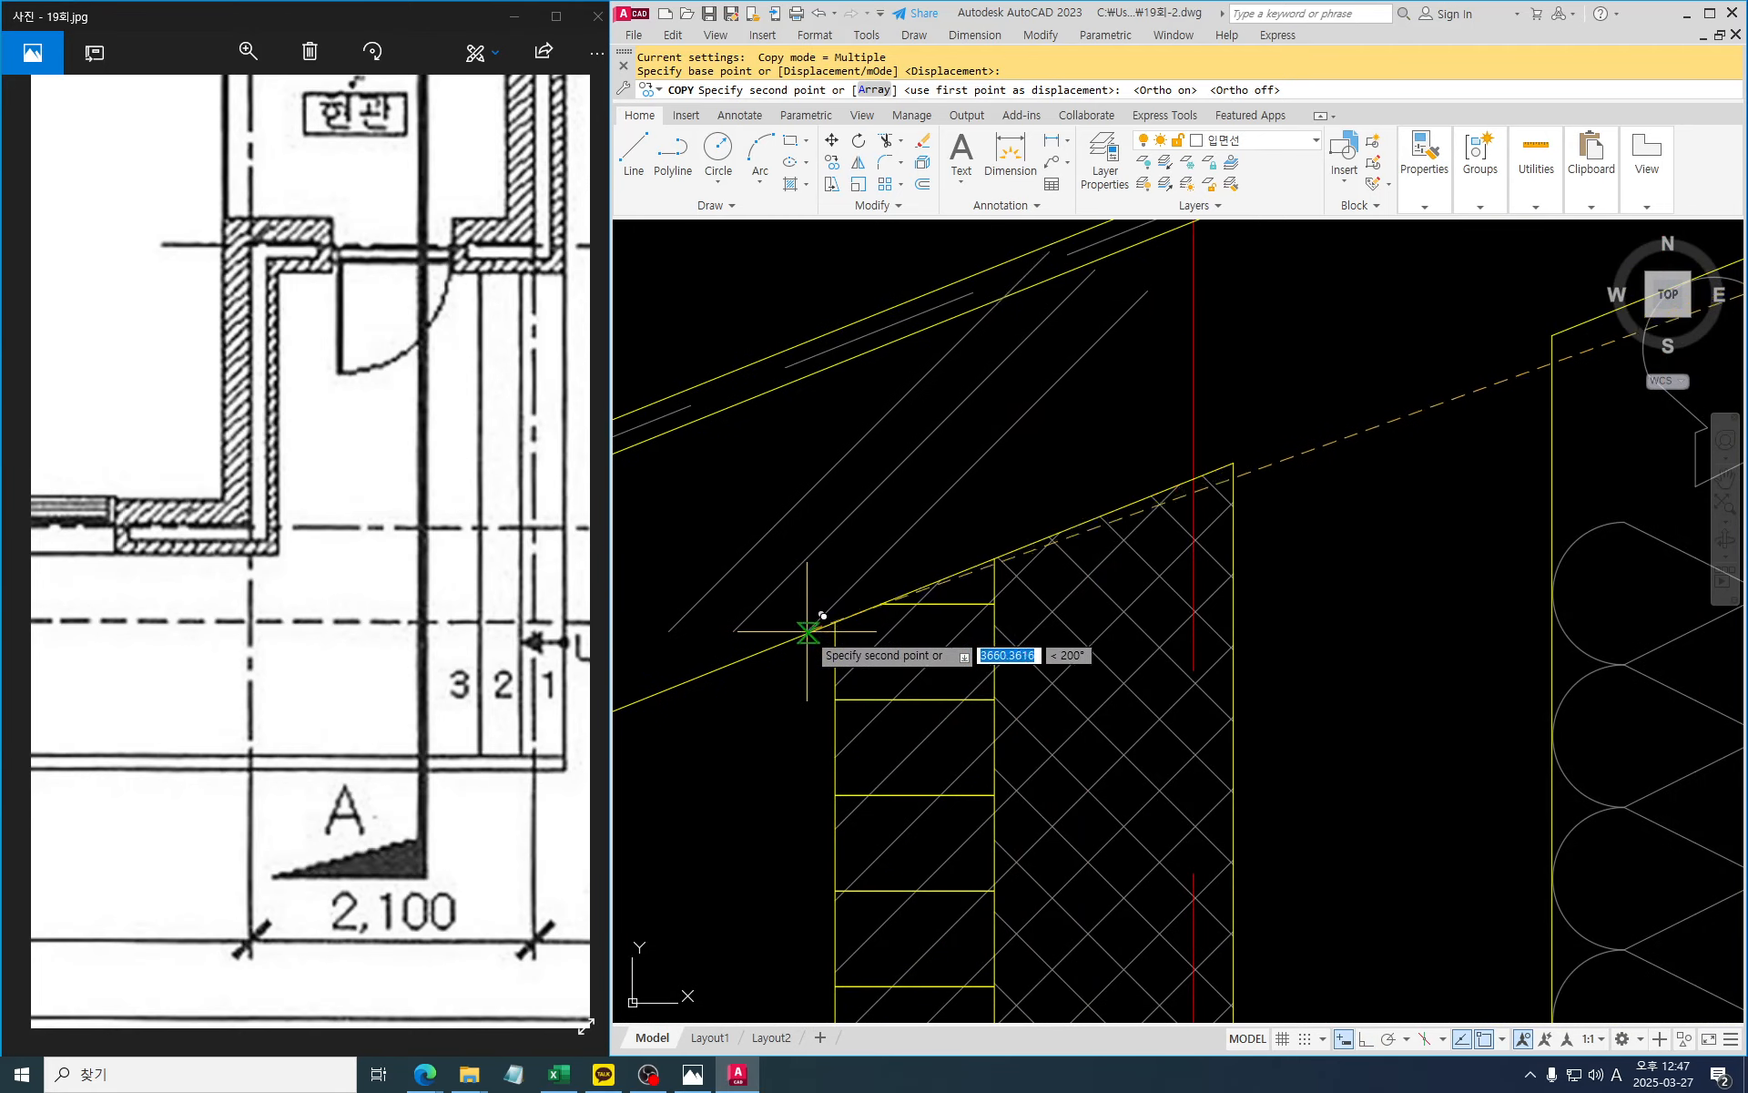
{"action": "key", "text": "Escape"}
{"action": "key", "text": "Escape"}
Extend the copied diagonal lines above the exterior wall to the roof slab's lower and upper edges
{"action": "middle_click_drag", "start_coordinate": [910, 616], "coordinate": [1074, 565]}
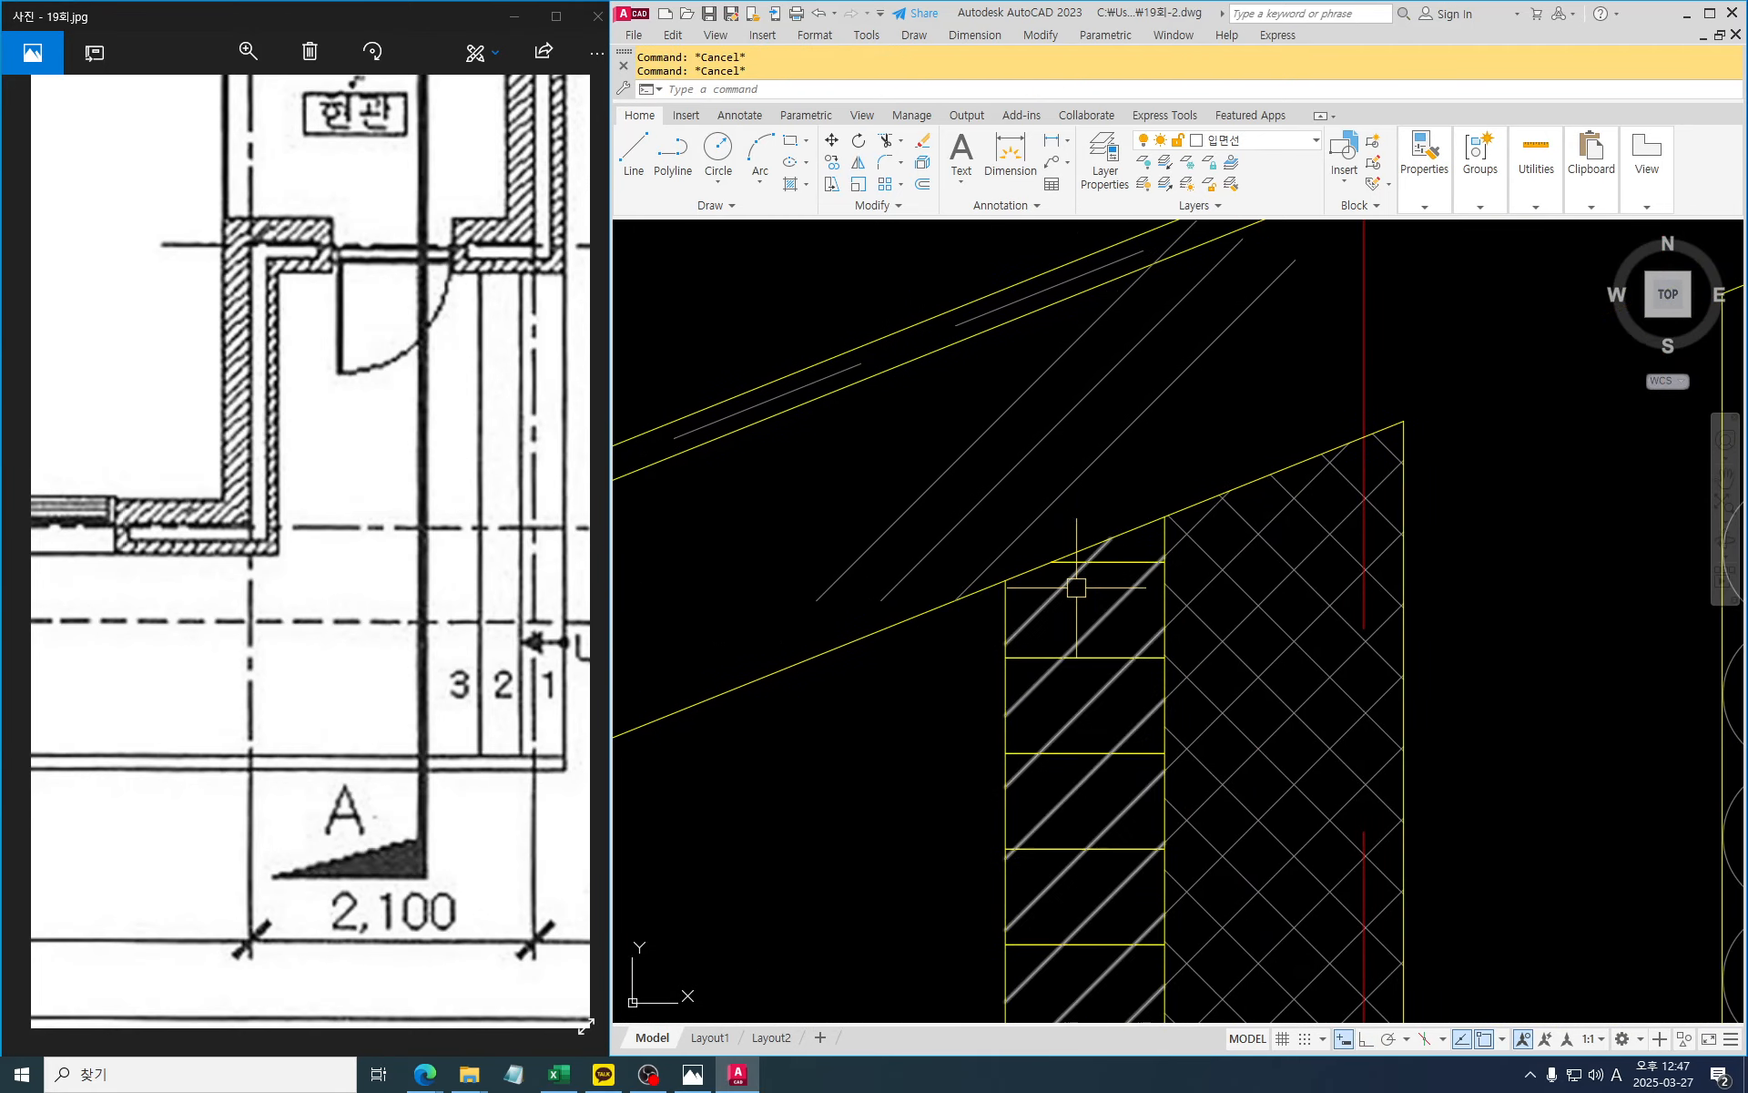
{"action": "type", "text": "ex"}
{"action": "key", "text": "Return"}
{"action": "left_click", "coordinate": [898, 569]}
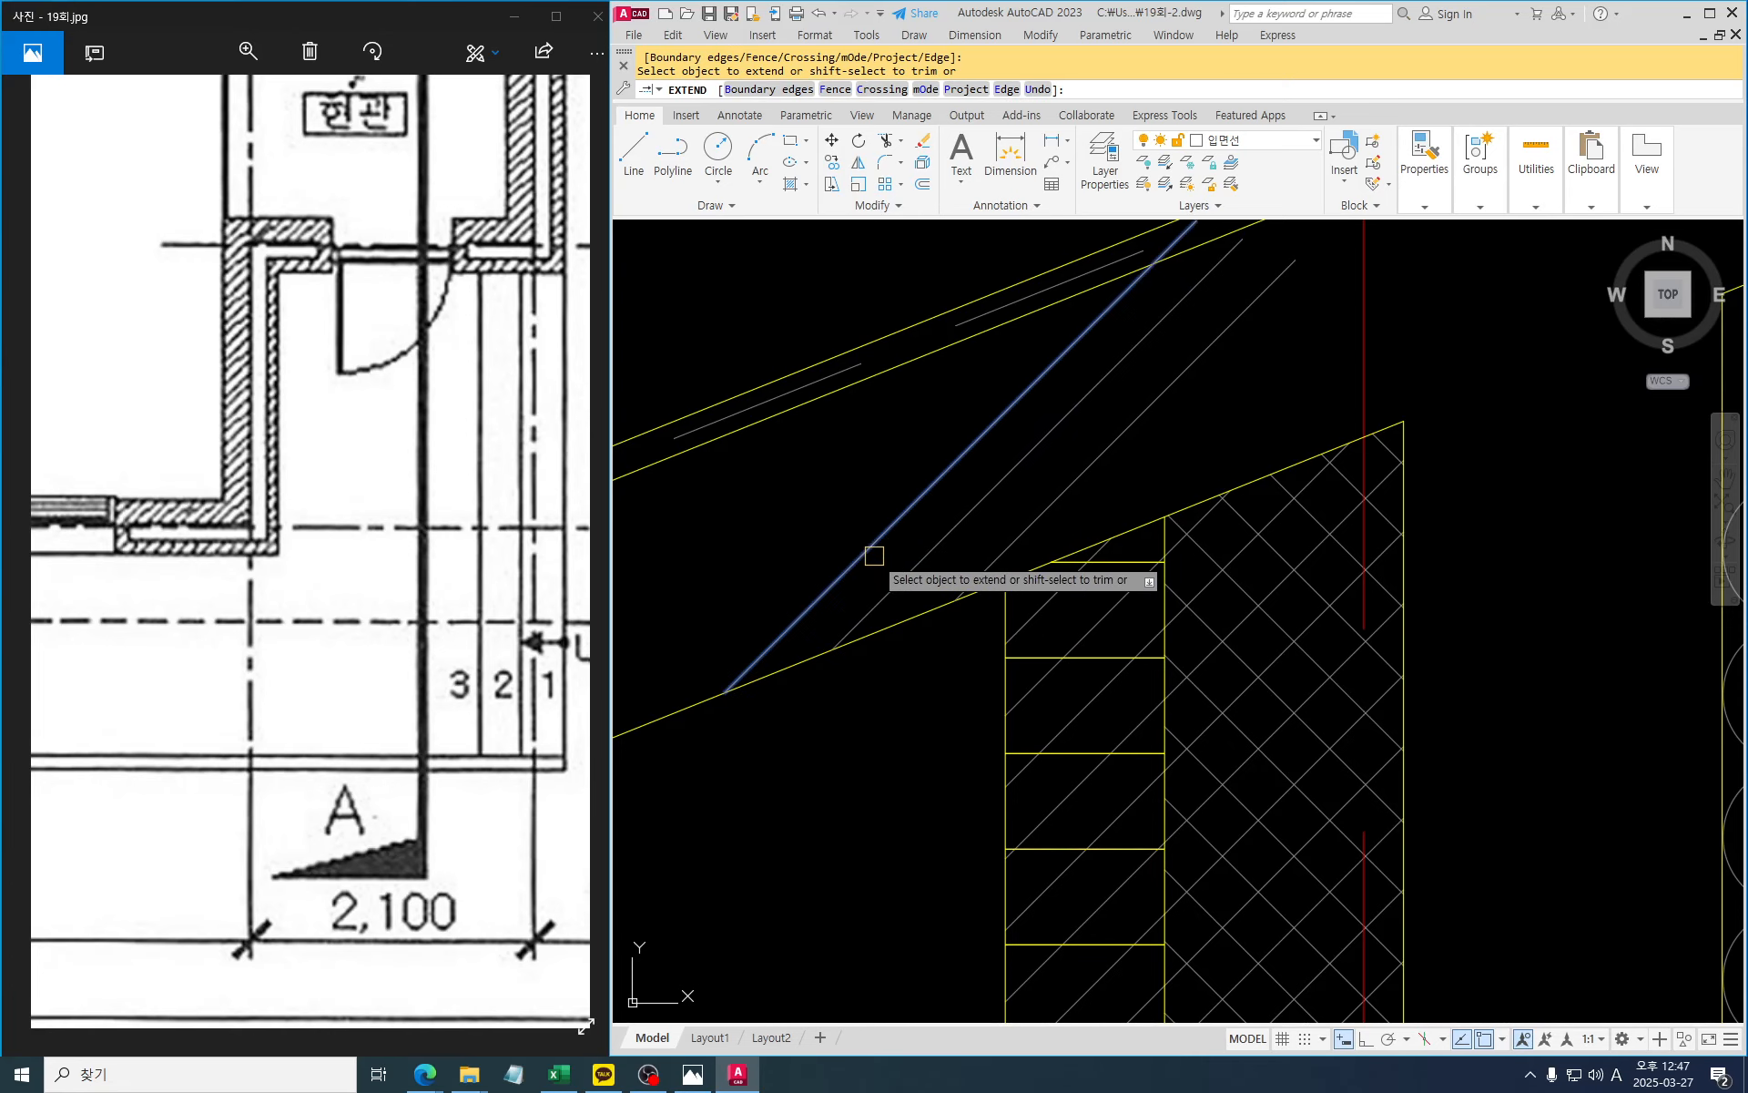
{"action": "left_click", "coordinate": [883, 554]}
{"action": "middle_click_drag", "start_coordinate": [1236, 400], "coordinate": [1221, 553]}
{"action": "left_click", "coordinate": [1241, 465]}
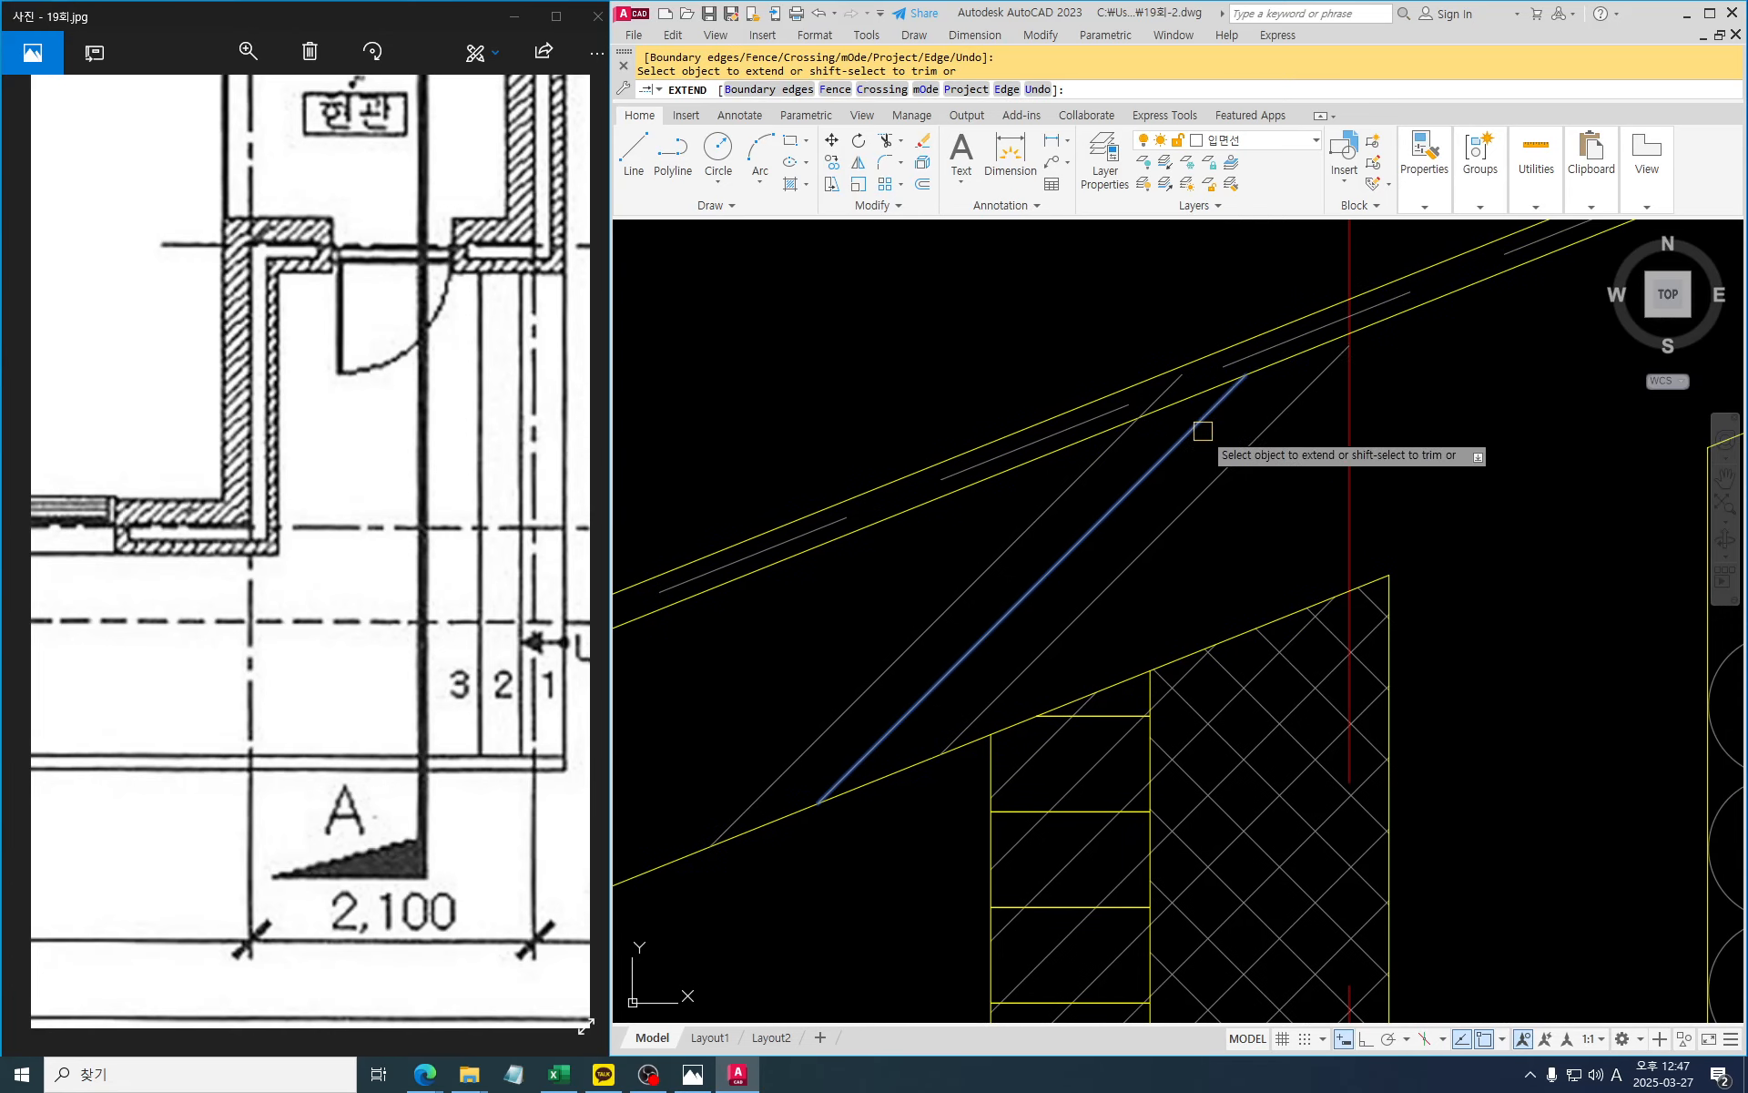
{"action": "left_click", "coordinate": [1203, 431]}
{"action": "key", "text": "Escape"}
Try to trim the overshooting diagonal line using the dashed line inside the roof finish layer as cutting edge
{"action": "type", "text": "tr"}
{"action": "key", "text": "Return"}
{"action": "scroll", "coordinate": [1188, 387], "scroll_direction": "up", "scroll_amount": 4}
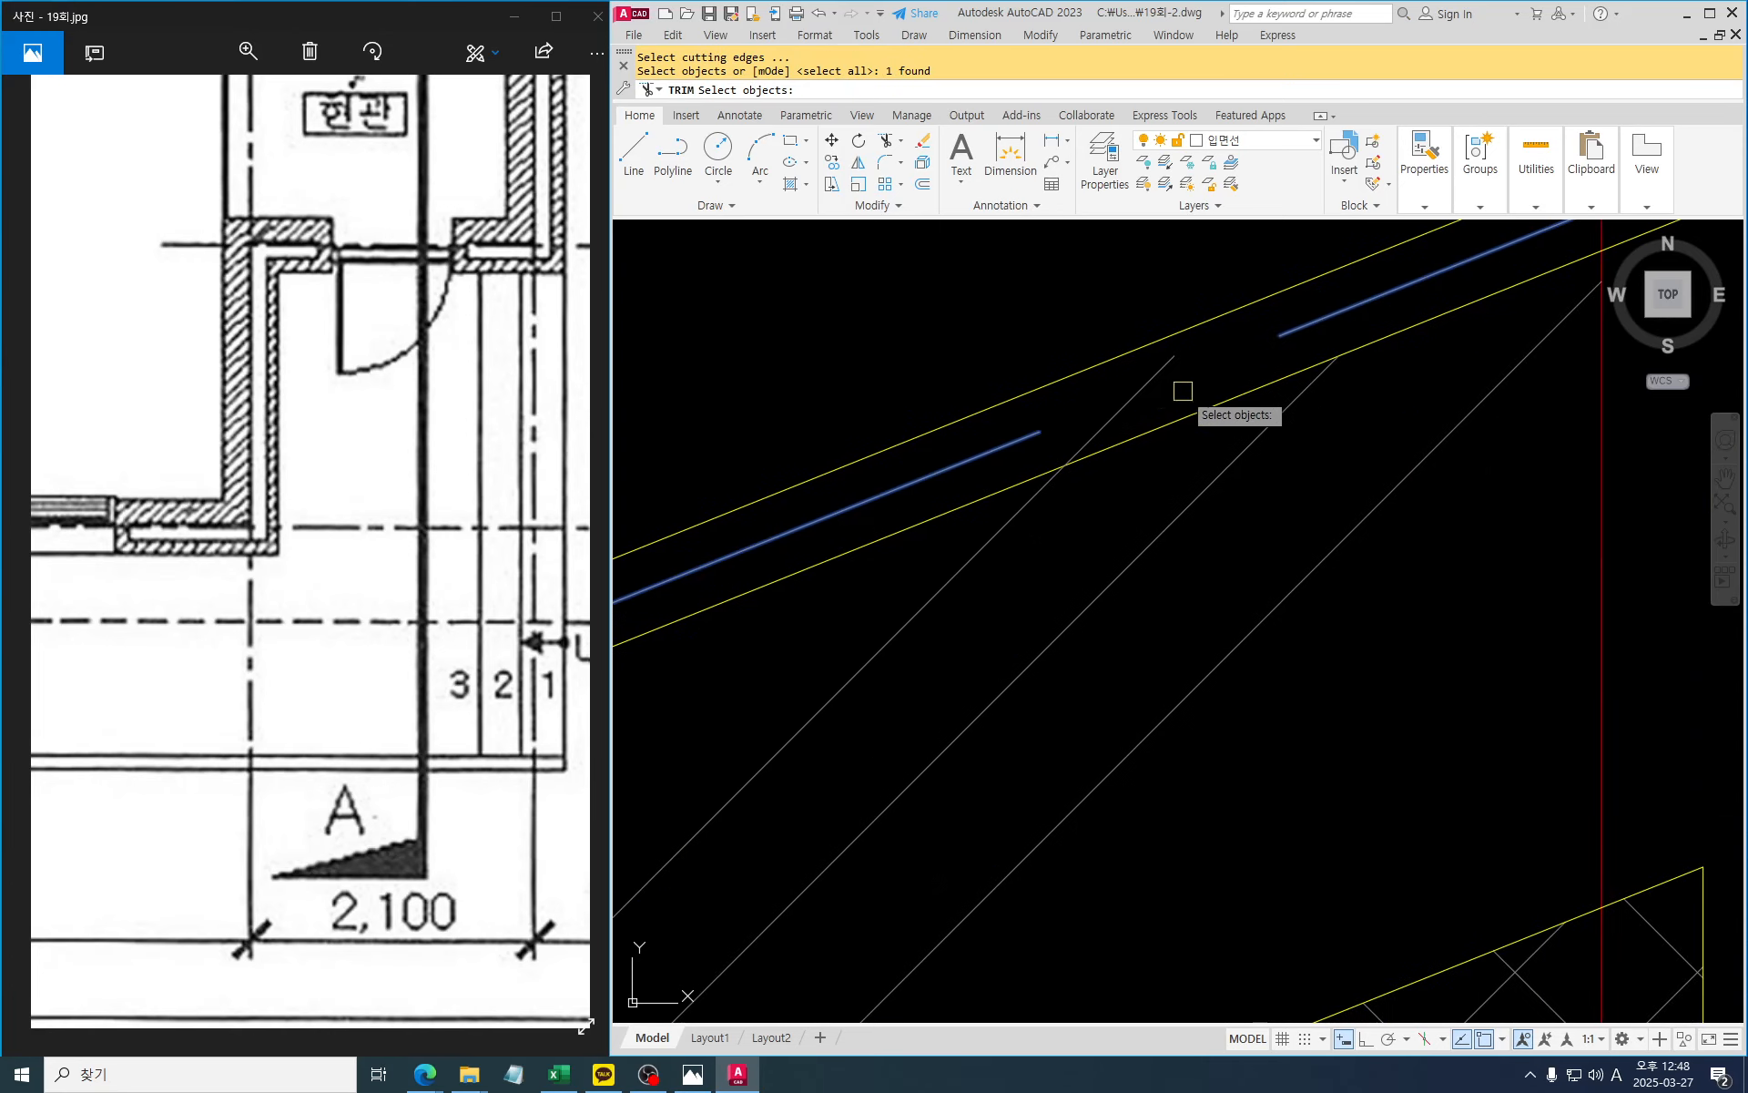
{"action": "key", "text": "Return"}
{"action": "left_click", "coordinate": [1102, 425]}
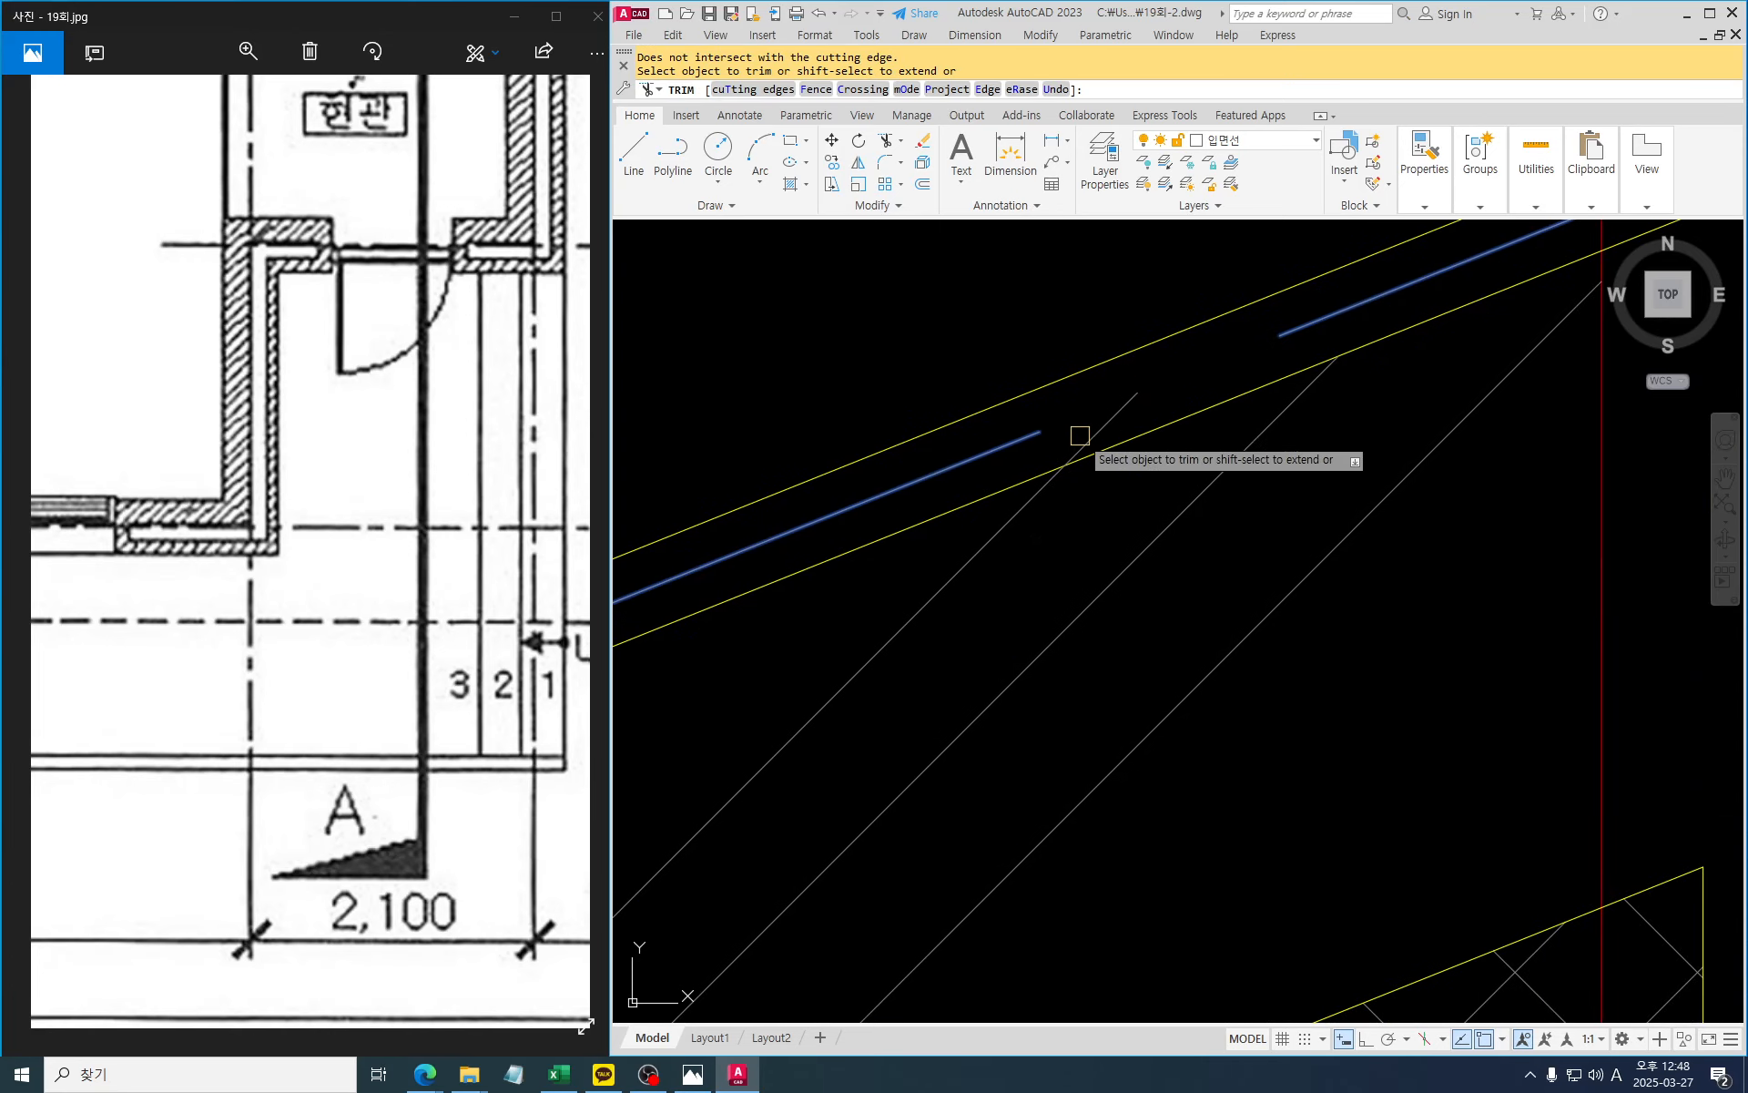
{"action": "key", "text": "Escape"}
{"action": "key", "text": "Escape"}
Trim the overshooting diagonal line at the lower yellow line of the roof finish layer
{"action": "type", "text": "tr"}
{"action": "key", "text": "Return"}
{"action": "left_click", "coordinate": [1132, 435]}
{"action": "key", "text": "Return"}
{"action": "left_click", "coordinate": [1112, 428]}
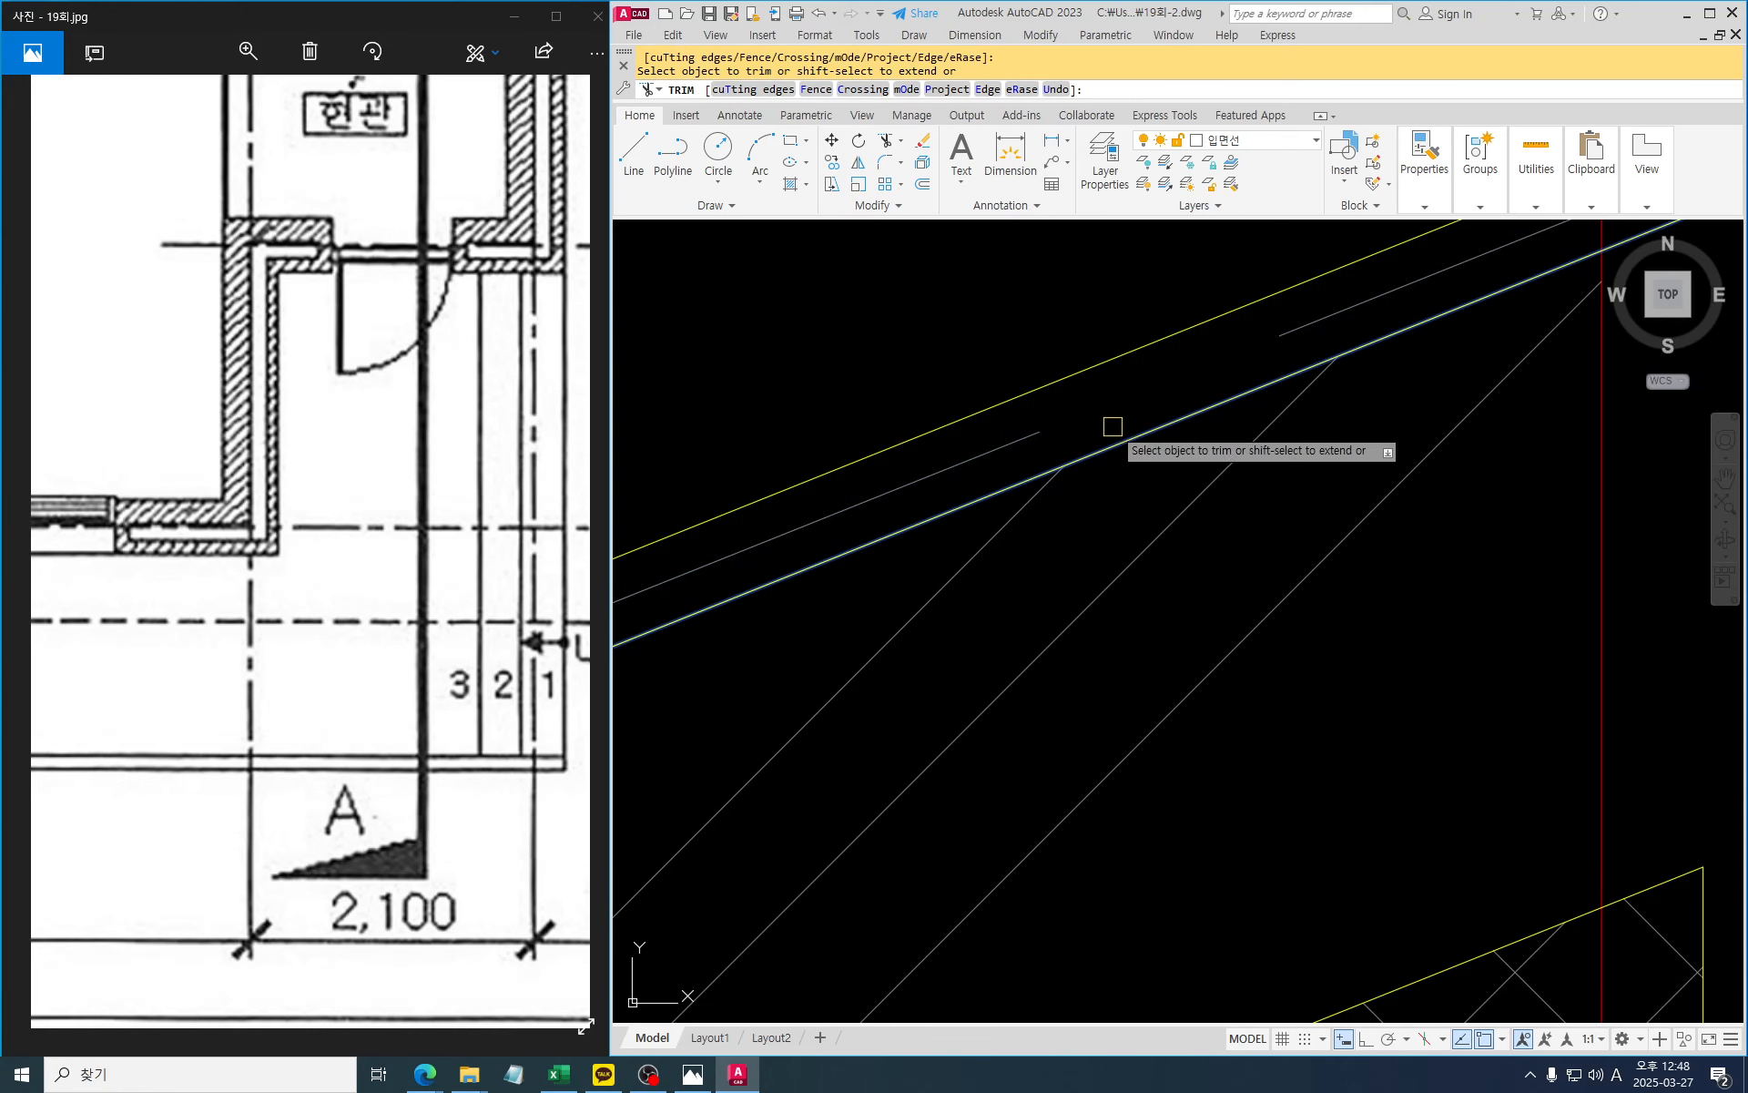
{"action": "scroll", "coordinate": [1144, 413], "scroll_direction": "down", "scroll_amount": 6}
{"action": "scroll", "coordinate": [1151, 413], "scroll_direction": "down", "scroll_amount": 7}
{"action": "middle_click_drag", "start_coordinate": [1384, 473], "coordinate": [1233, 477]}
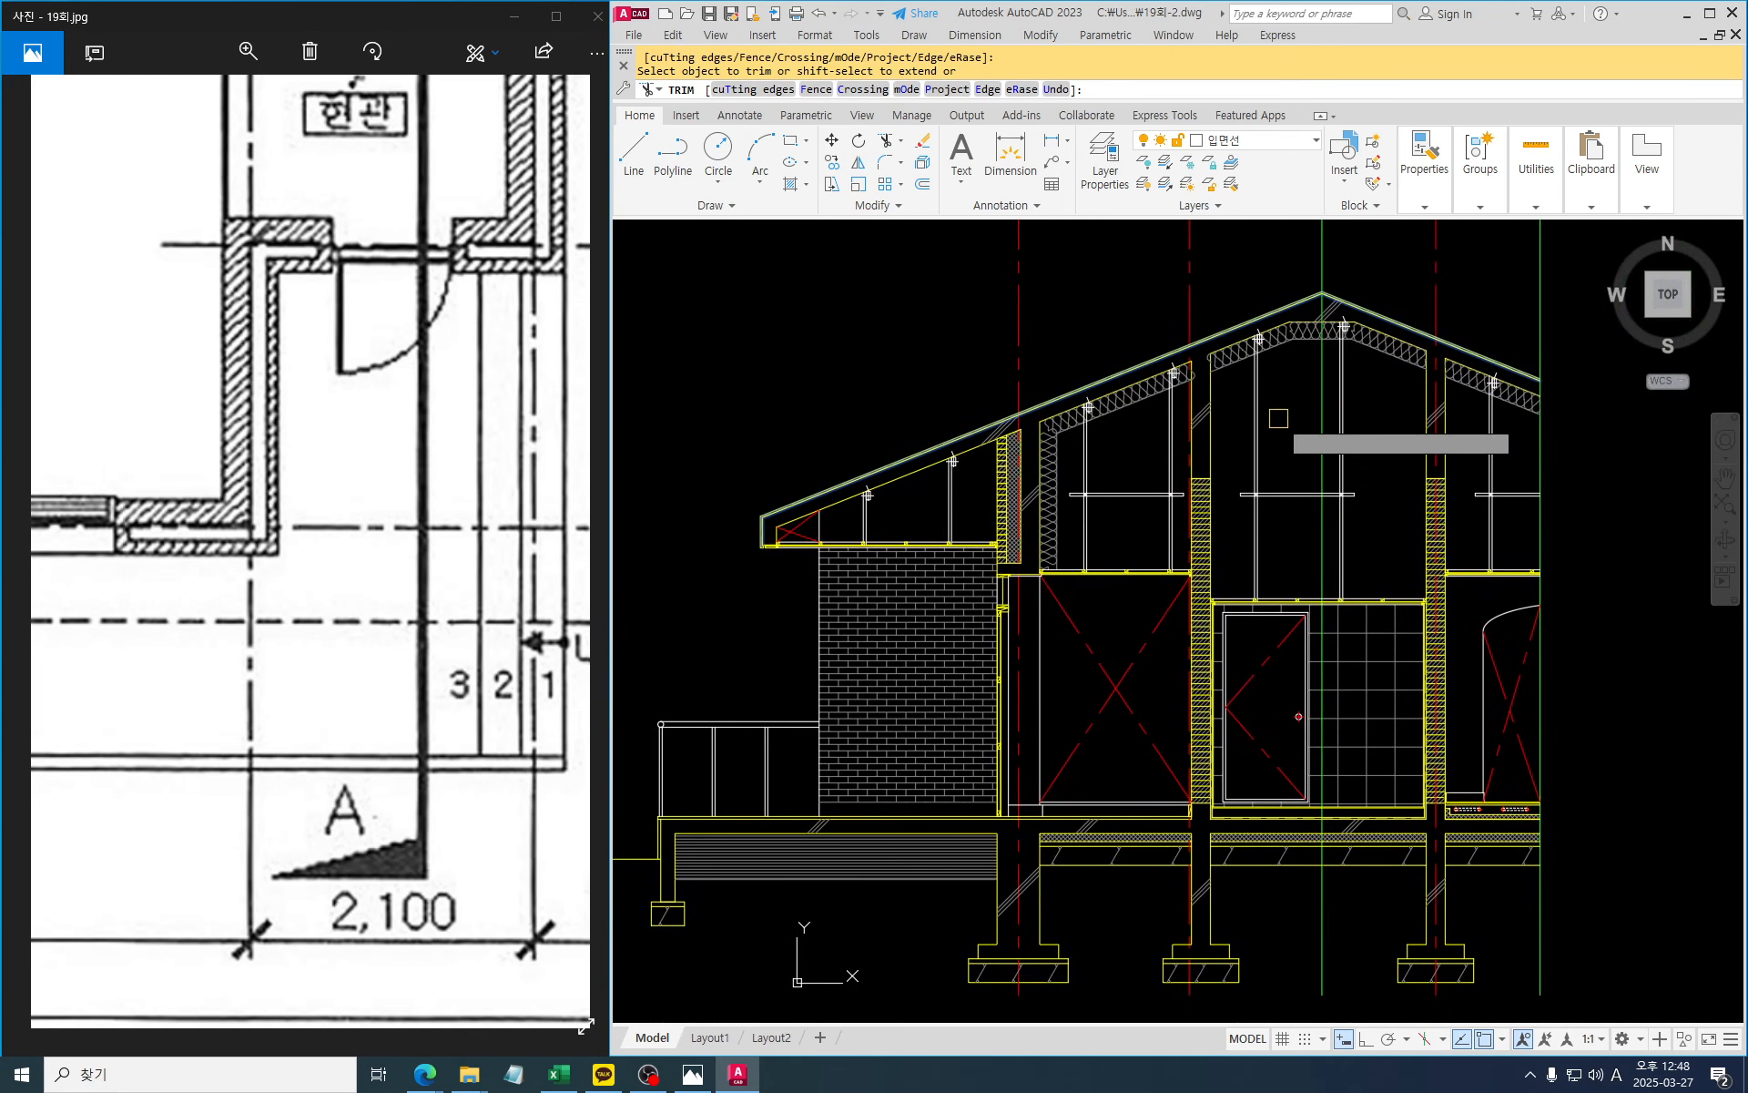
{"action": "key", "text": "Escape"}
{"action": "key", "text": "Escape"}
{"action": "key", "text": "Escape"}
Draw a line from the eave's outer upper corner, 60 outward horizontally and 30 straight up
{"action": "middle_click_drag", "start_coordinate": [1632, 682], "coordinate": [1628, 689]}
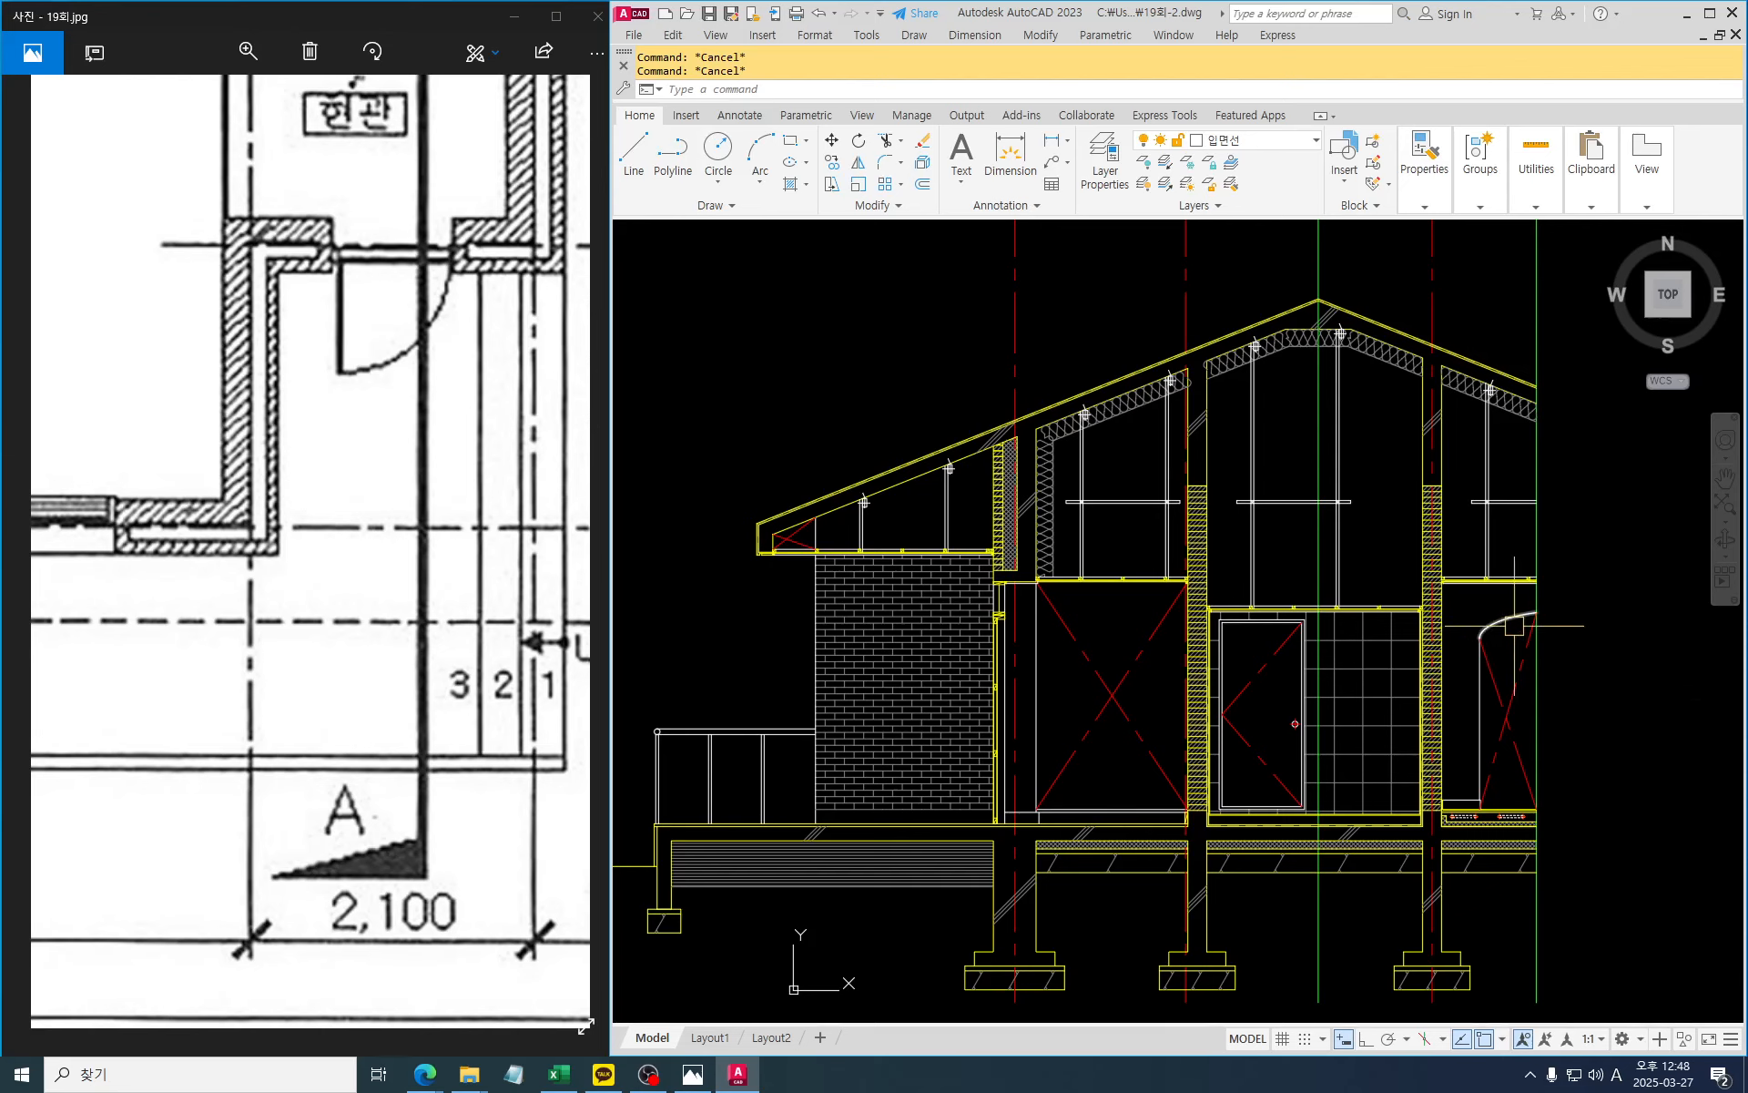
{"action": "scroll", "coordinate": [1248, 558], "scroll_direction": "up", "scroll_amount": 10}
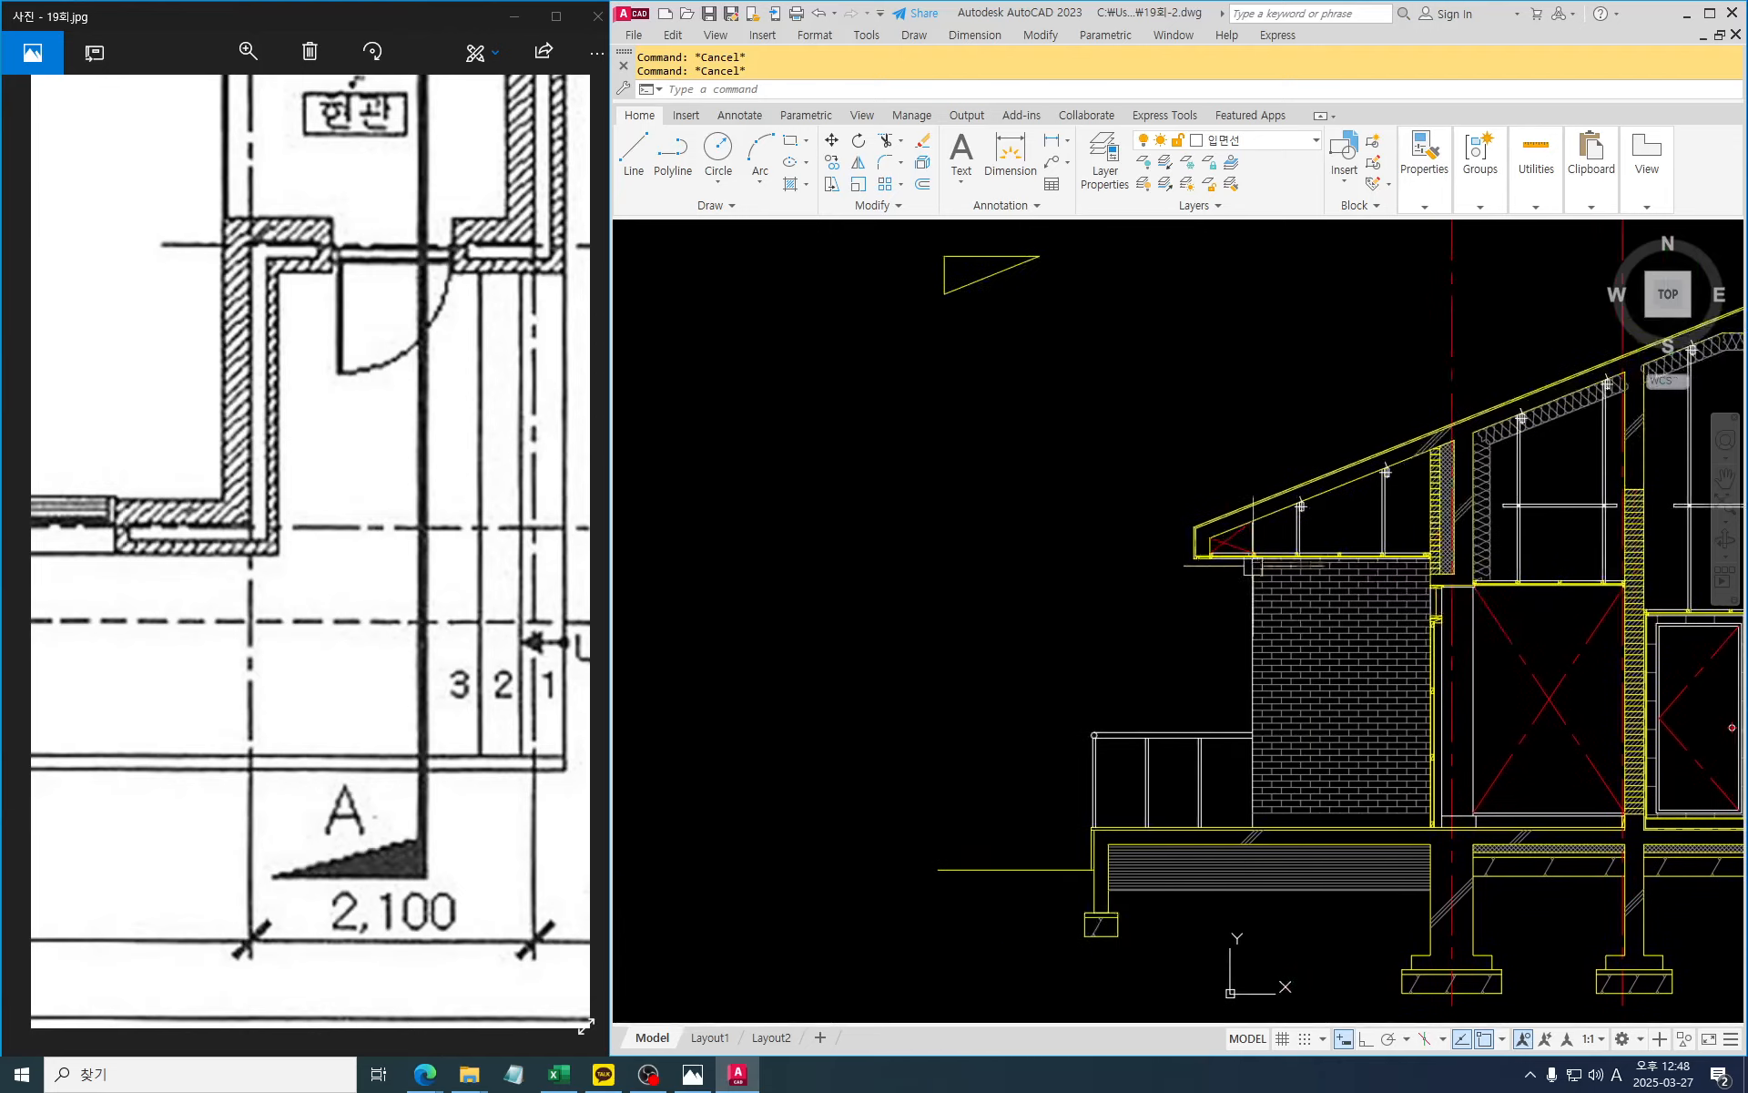
{"action": "middle_click_drag", "start_coordinate": [1231, 552], "coordinate": [1190, 639]}
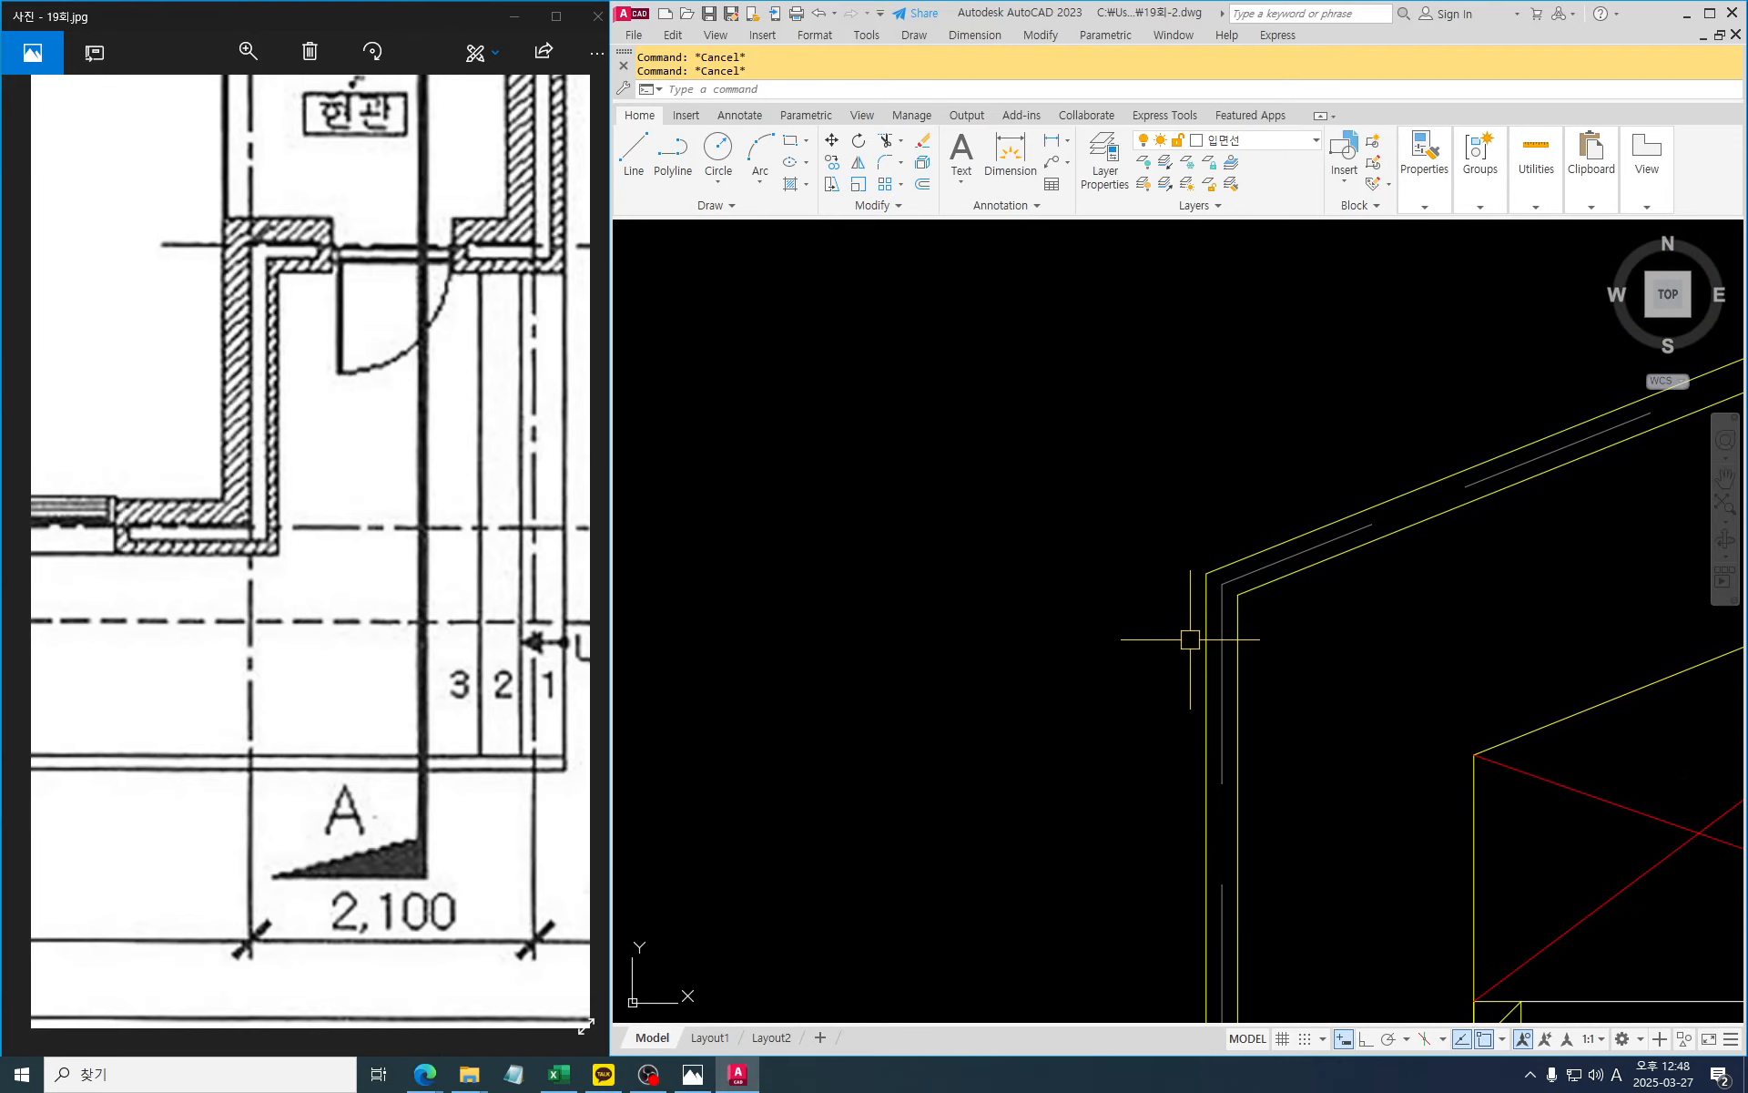
{"action": "type", "text": "l"}
{"action": "key", "text": "Return"}
{"action": "left_click", "coordinate": [1207, 572]}
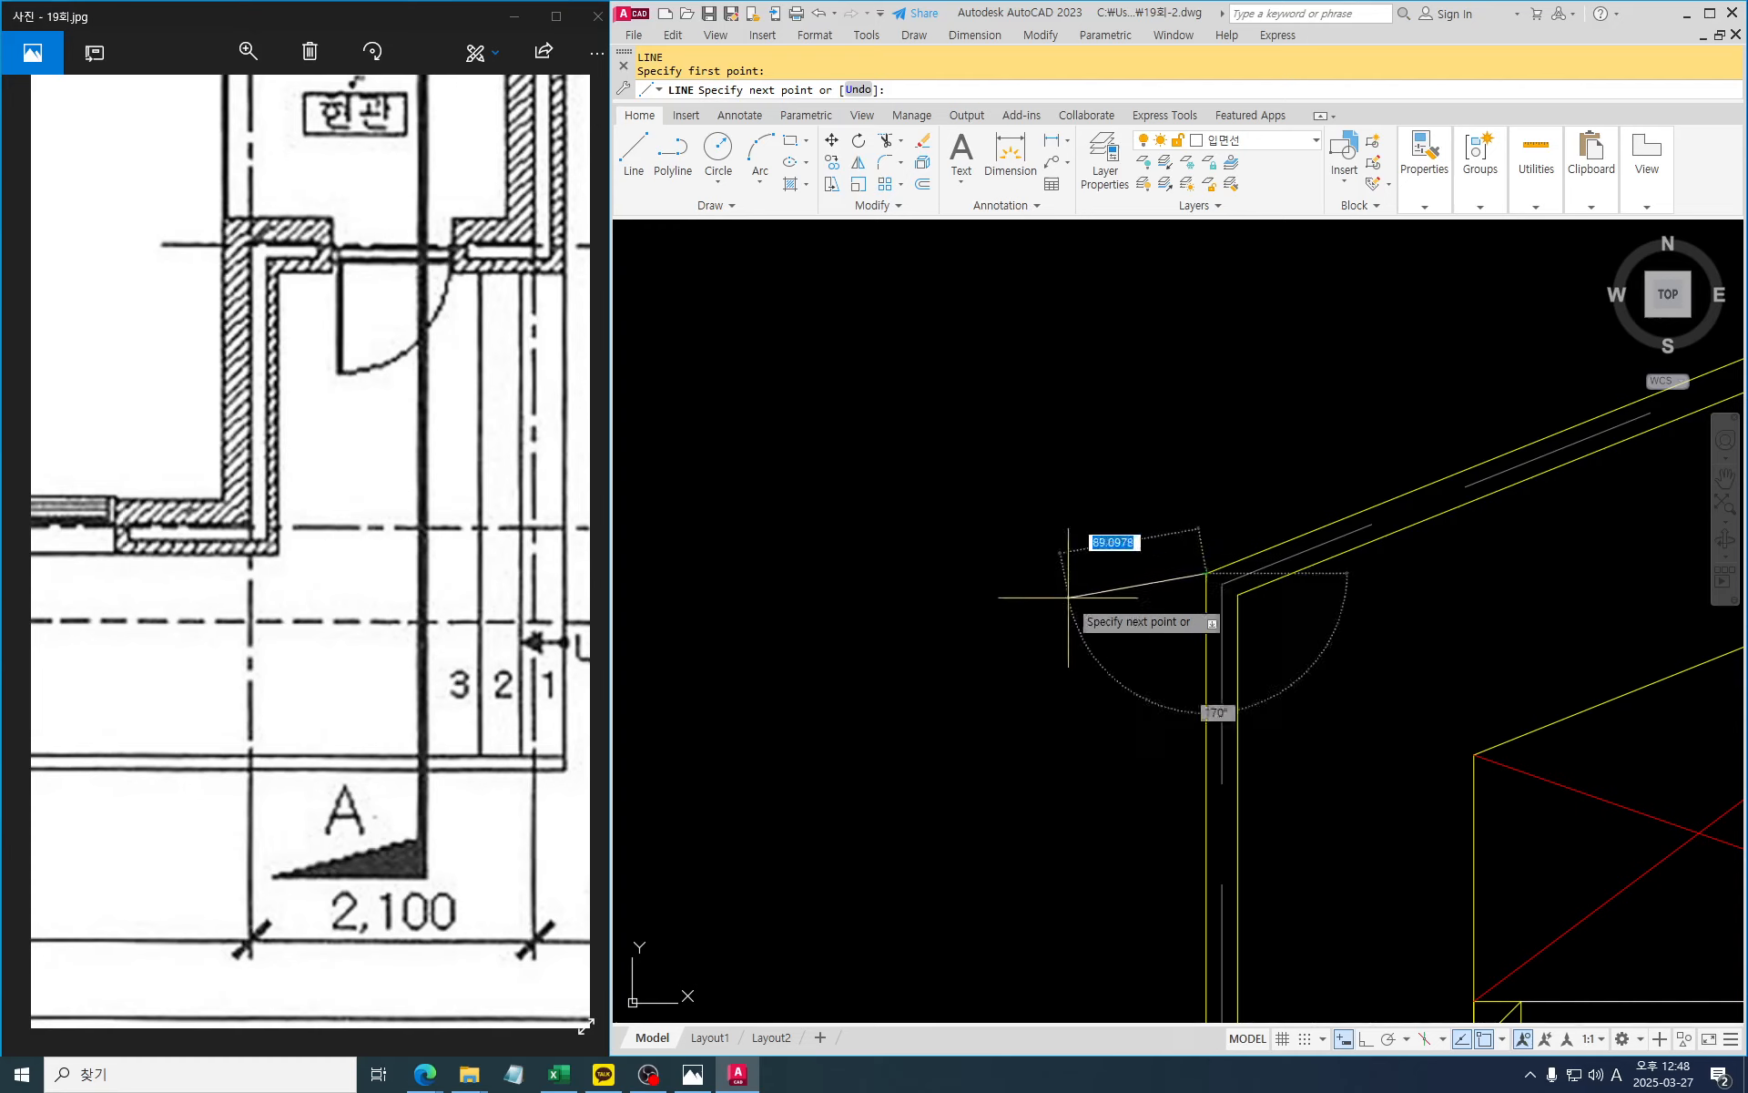
{"action": "key", "text": "F8"}
{"action": "type", "text": "6"}
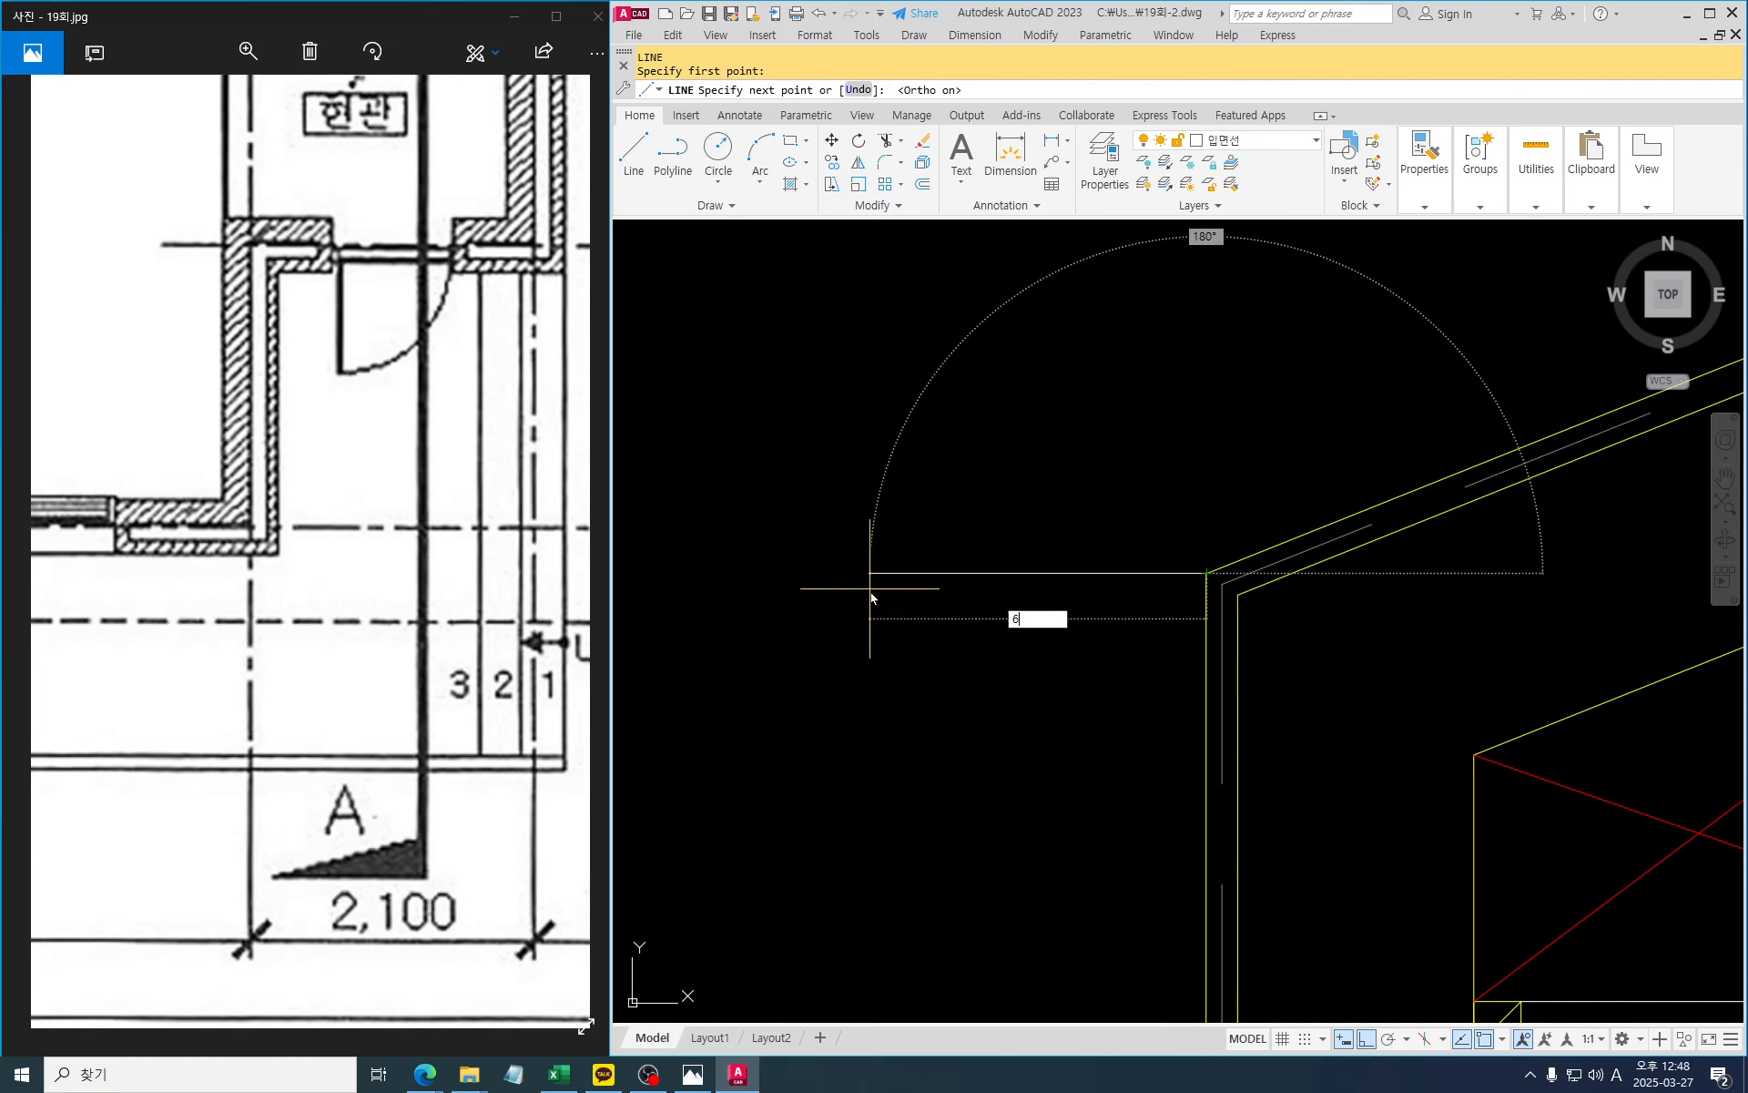
{"action": "type", "text": "0"}
{"action": "key", "text": "Return"}
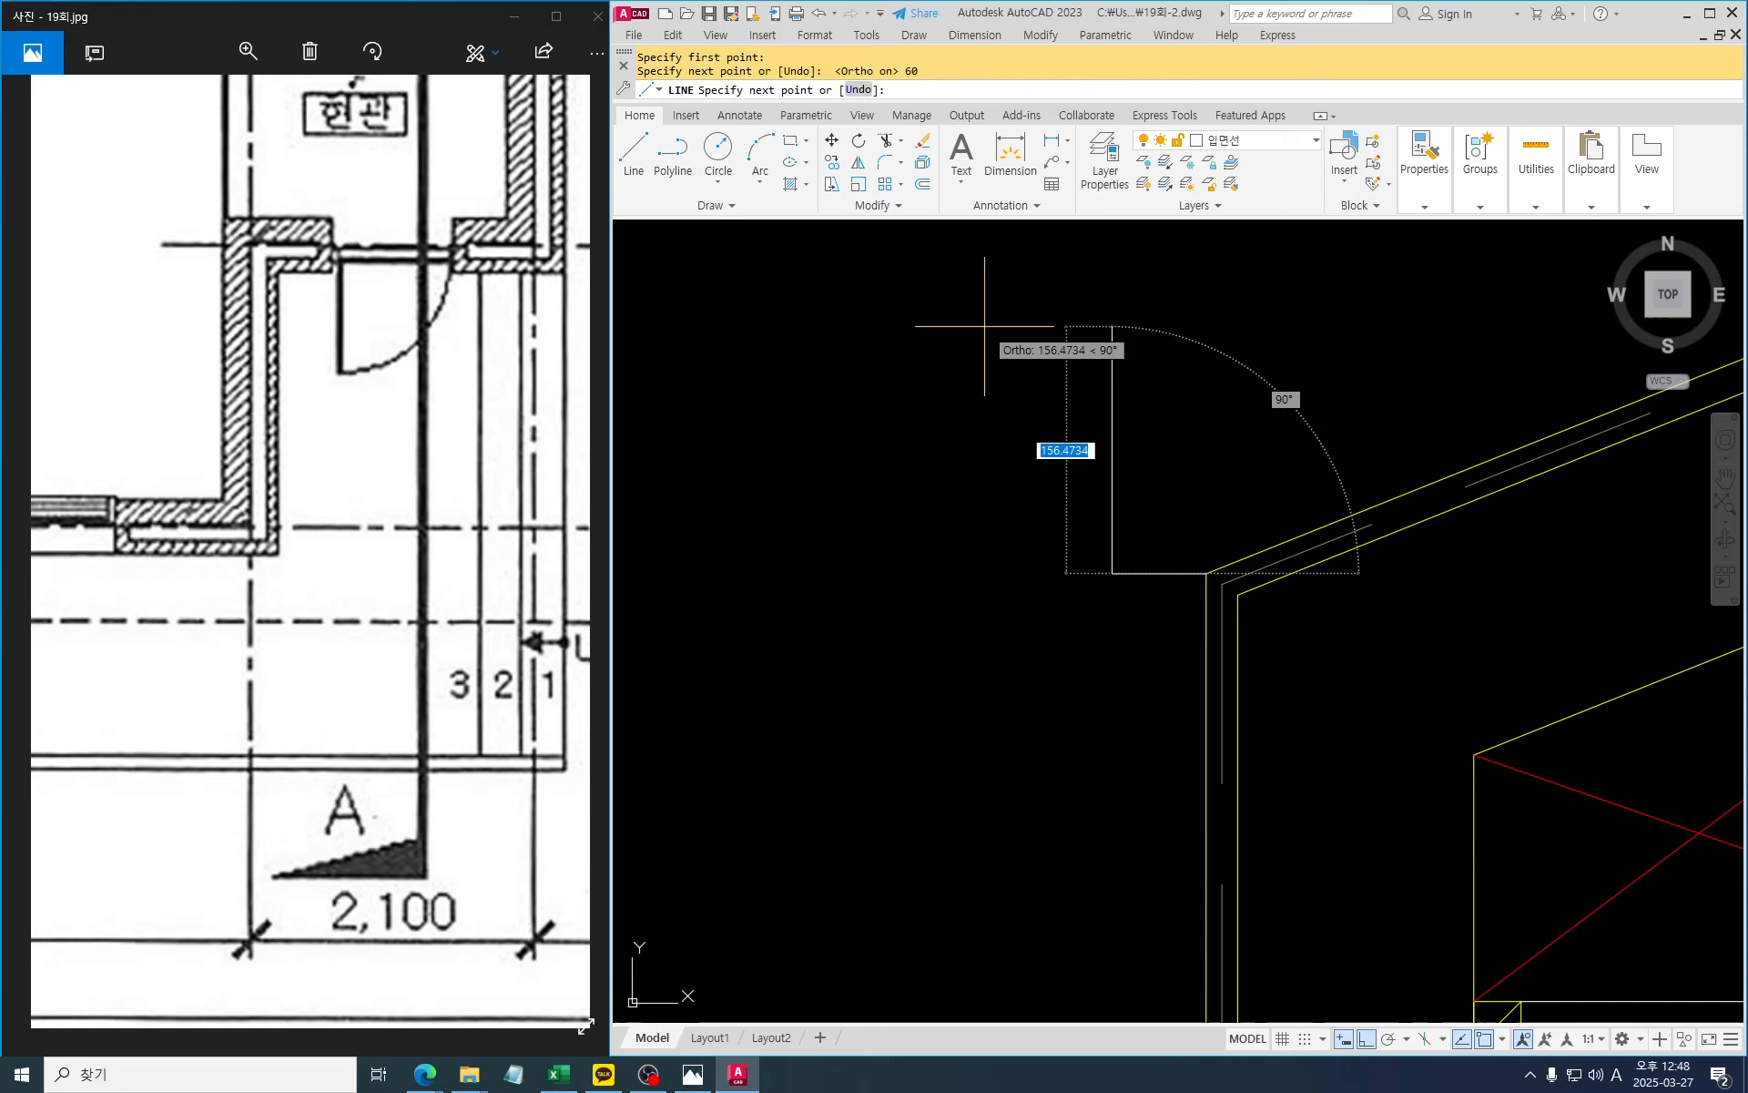
{"action": "type", "text": "30"}
{"action": "key", "text": "Return"}
{"action": "key", "text": "Return"}
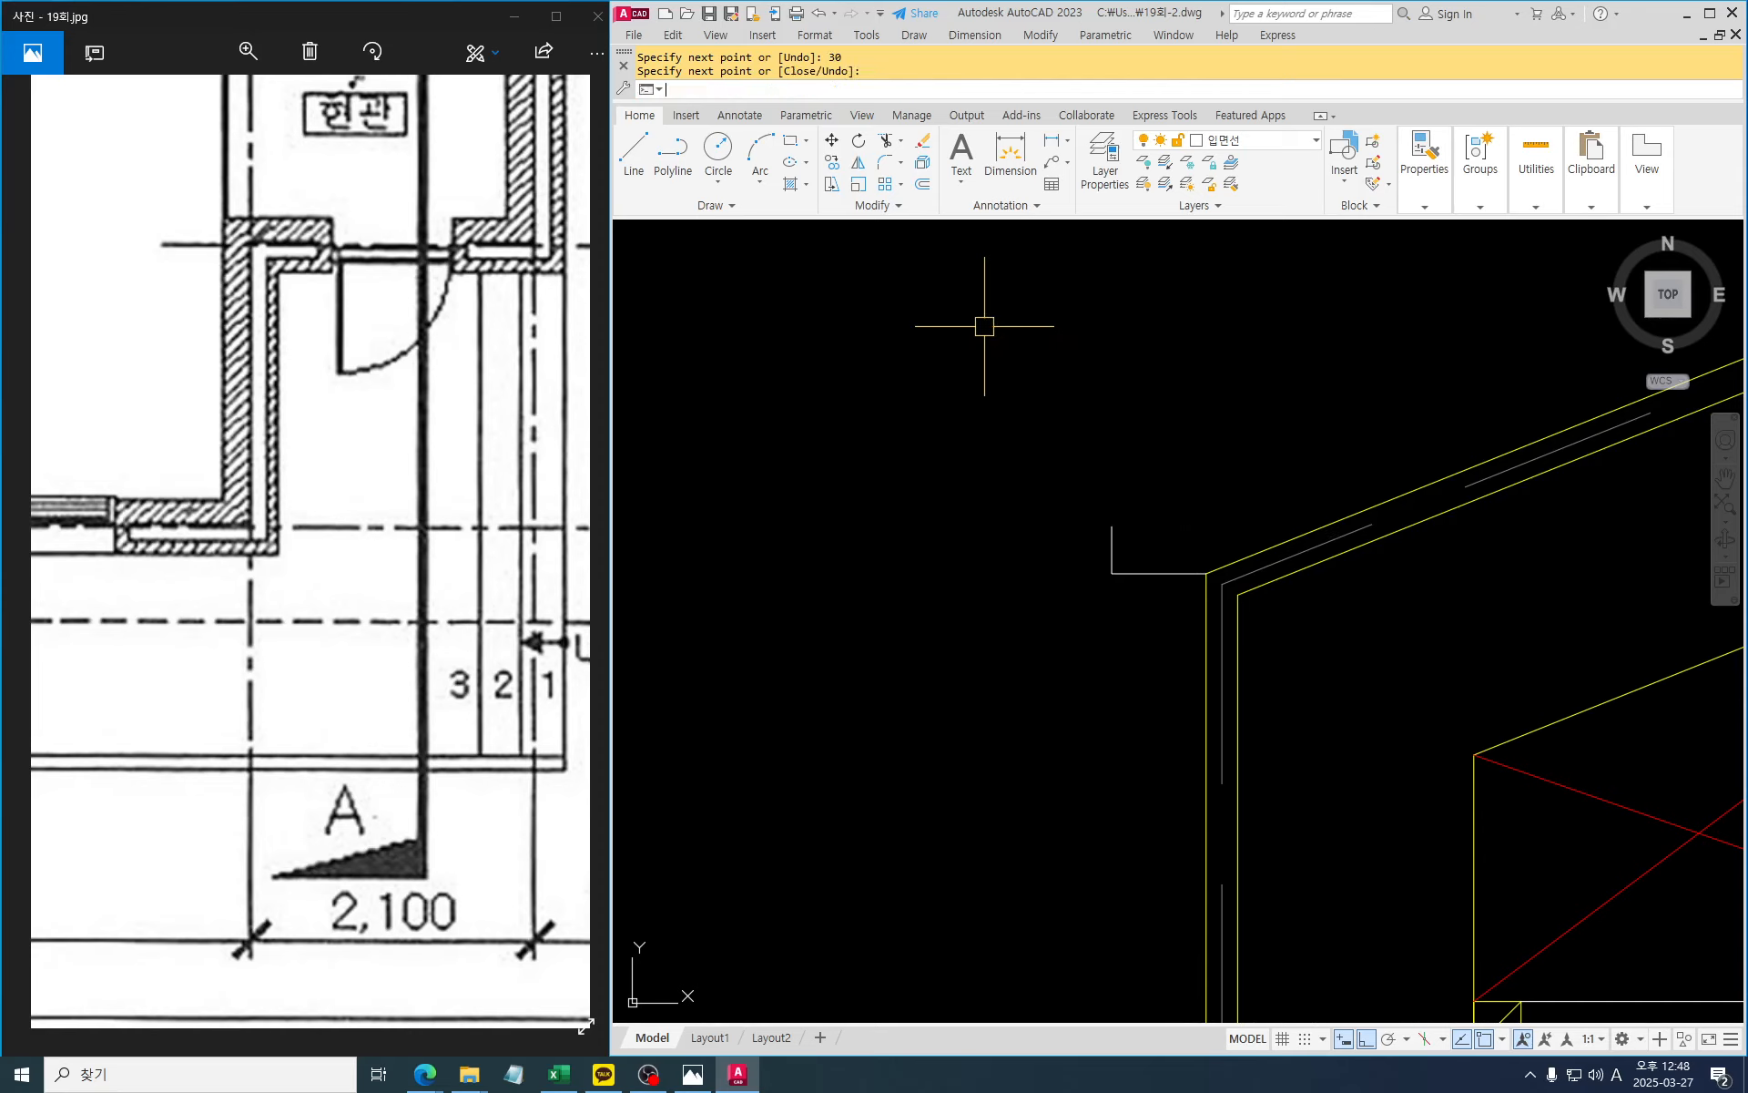
{"action": "mouse_move", "coordinate": [1152, 540]}
{"action": "middle_mouse_down"}
{"action": "mouse_move", "coordinate": [1019, 601]}
{"action": "mouse_move", "coordinate": [1044, 643]}
{"action": "middle_mouse_up"}
{"action": "scroll", "coordinate": [1019, 599], "scroll_direction": "down", "scroll_amount": 2}
{"action": "key", "text": "Escape"}
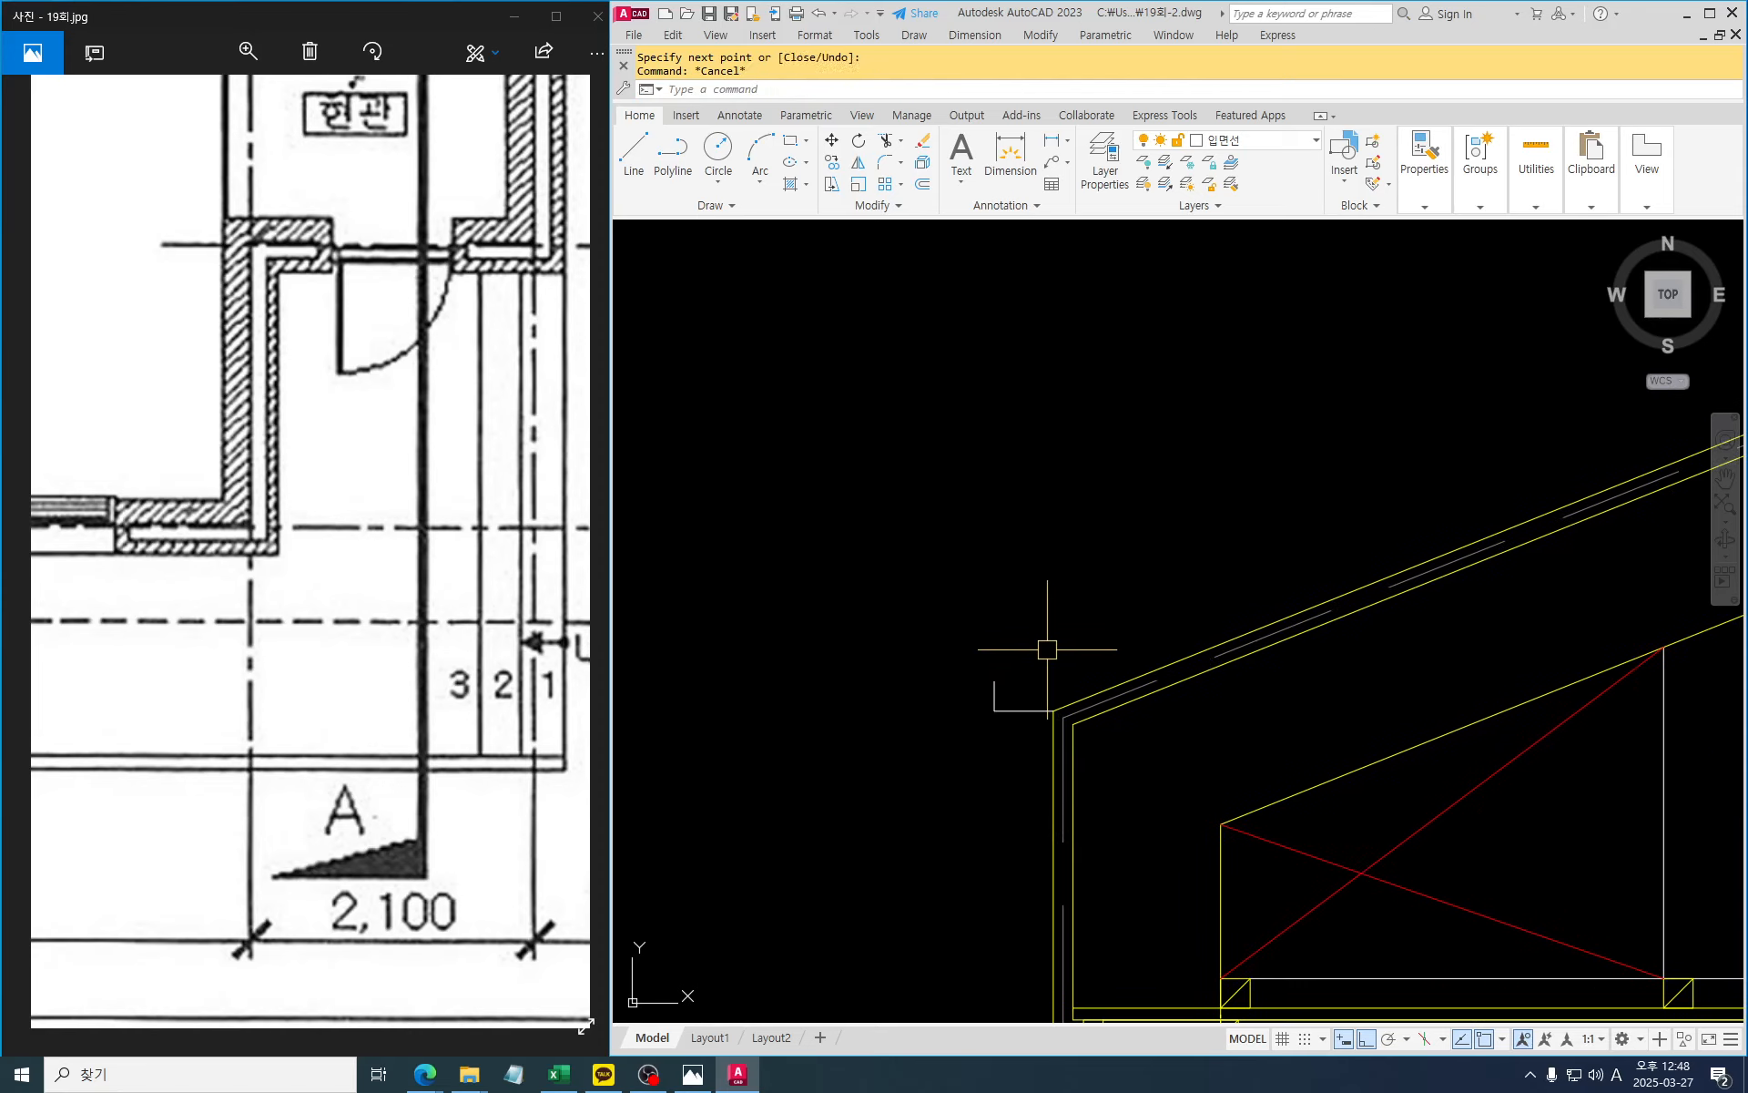
Draw a 300 by 15 rectangle in the empty space above the eave
{"action": "type", "text": "rec"}
{"action": "key", "text": "Return"}
{"action": "left_click", "coordinate": [739, 550]}
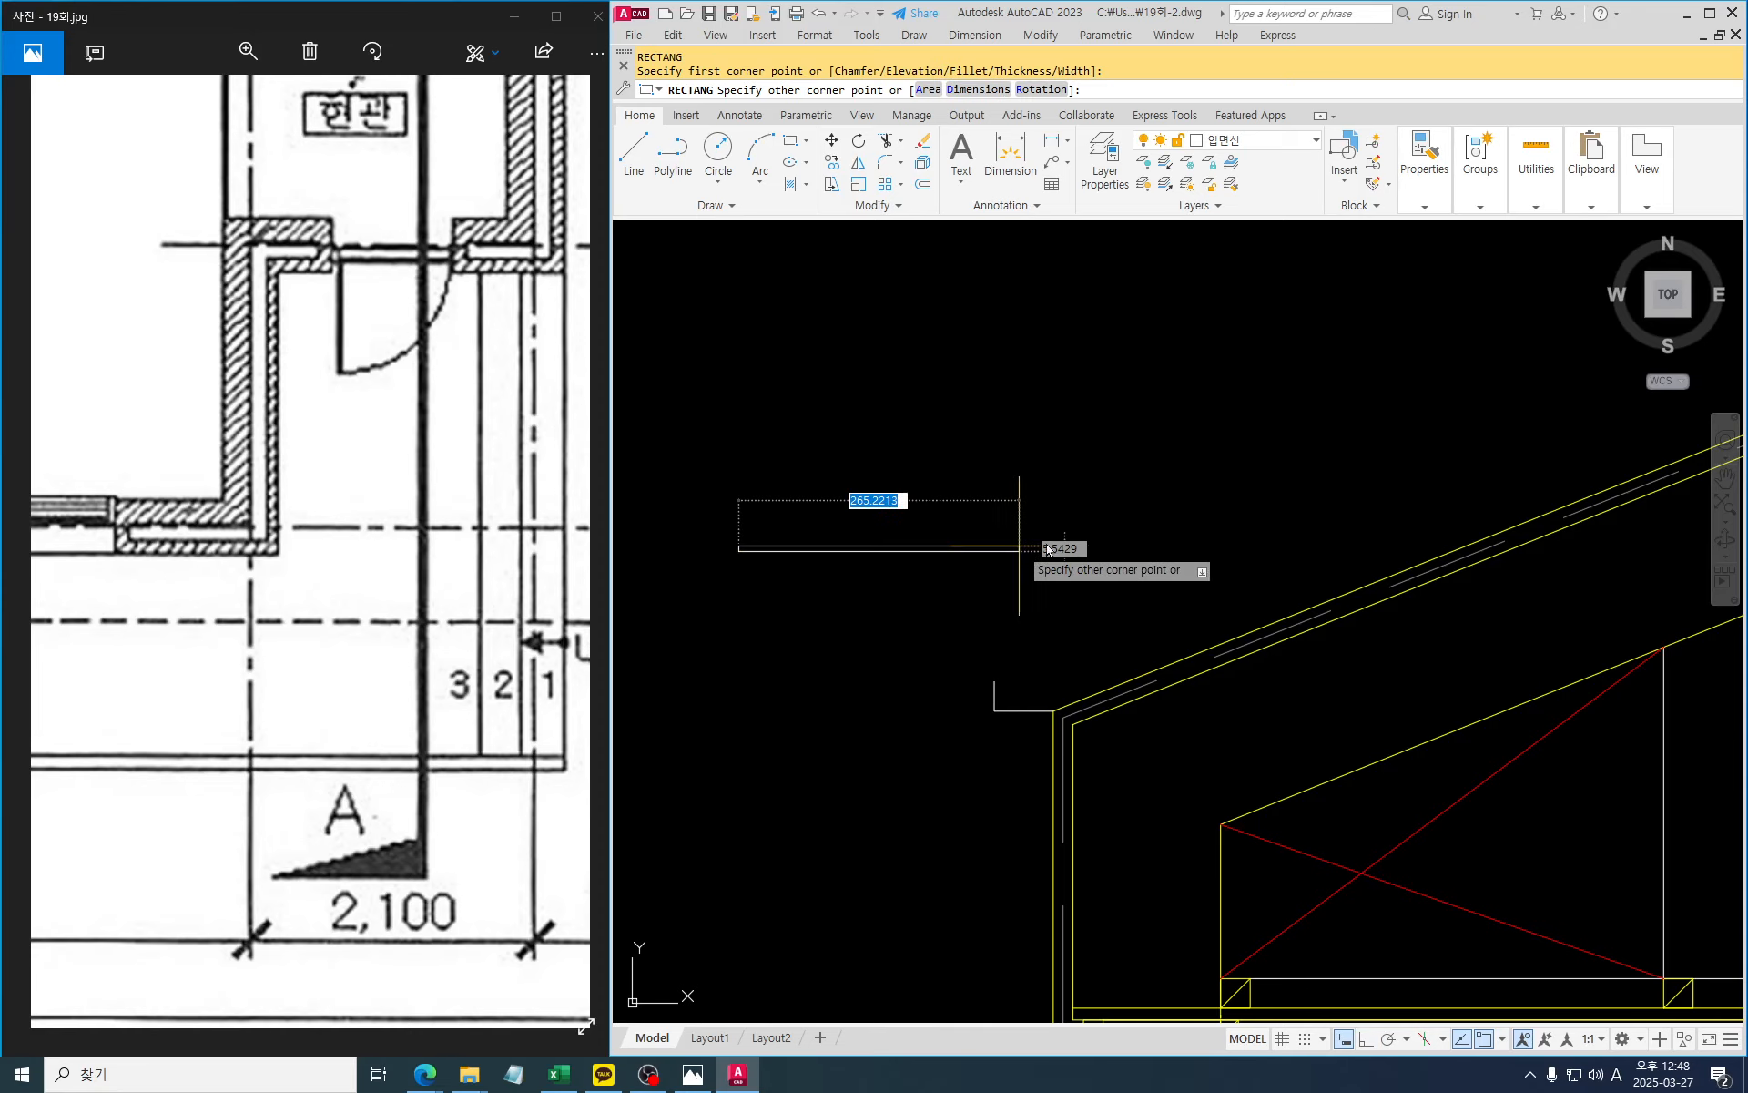
{"action": "type", "text": "300"}
{"action": "key", "text": "Tab"}
{"action": "type", "text": "15"}
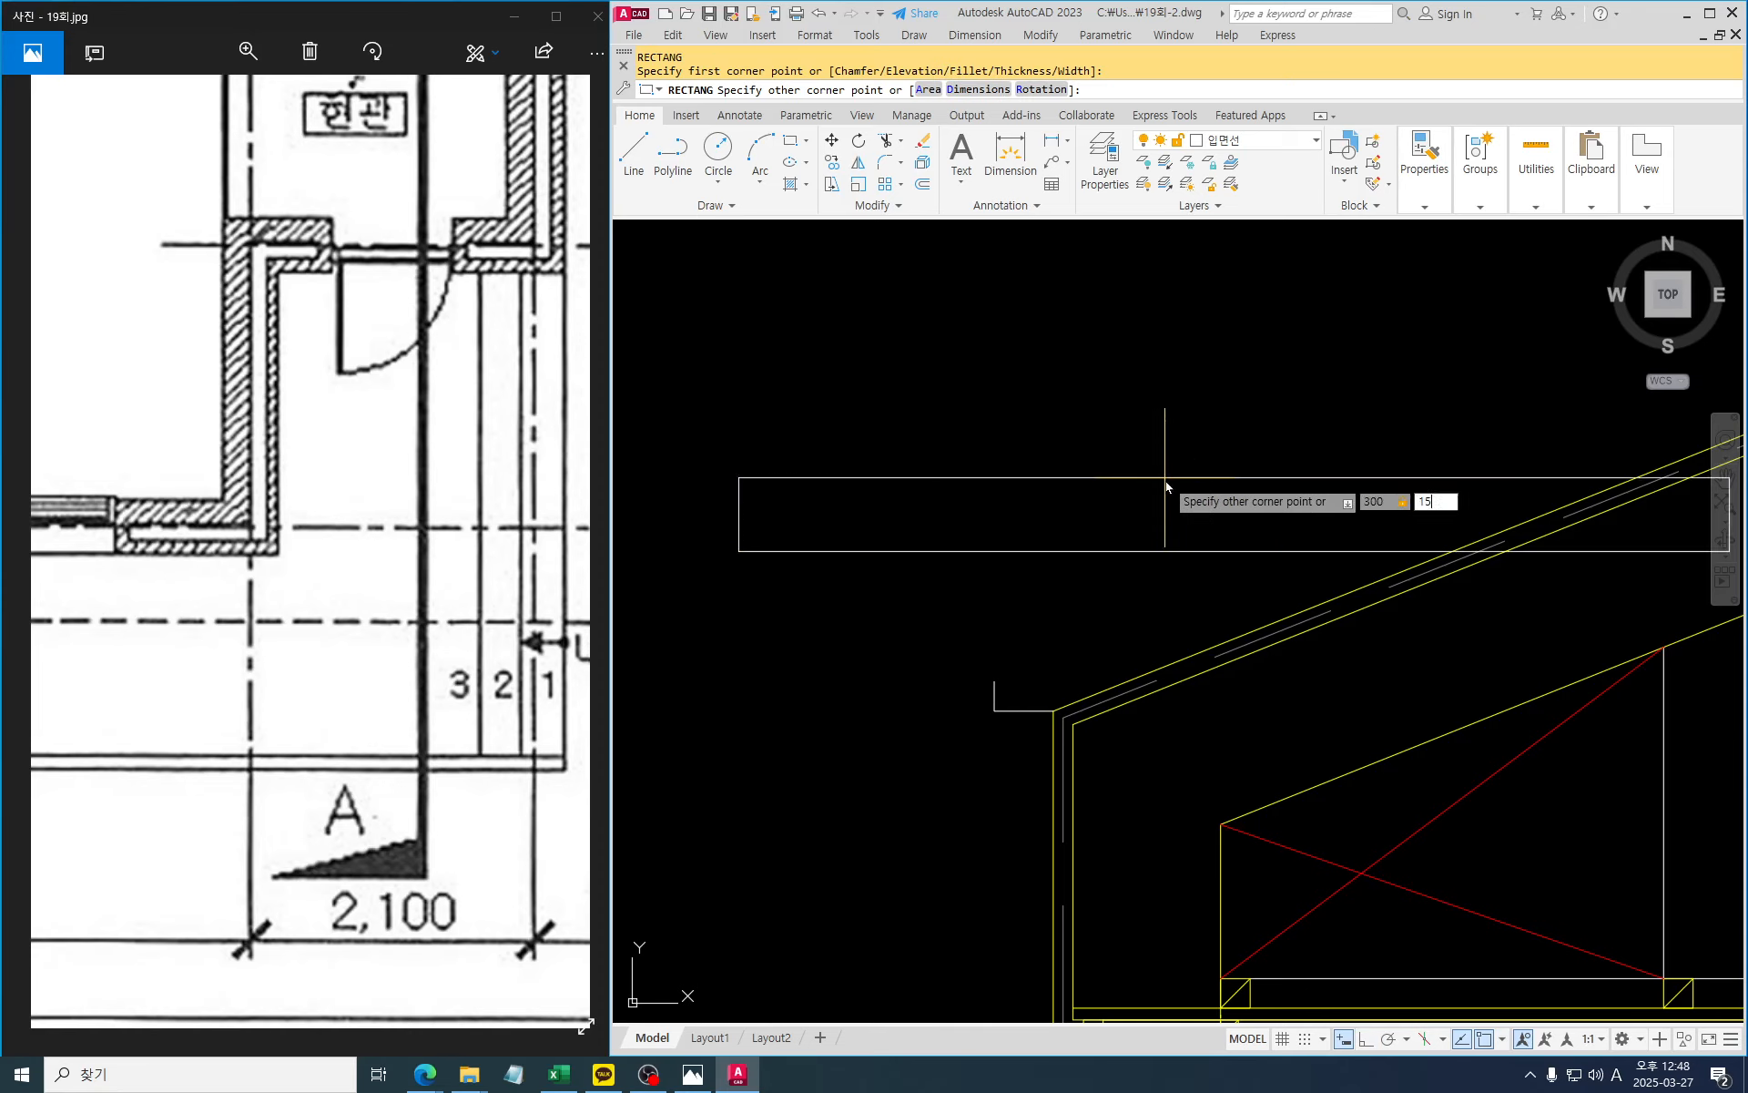
{"action": "key", "text": "Return"}
{"action": "key", "text": "Escape"}
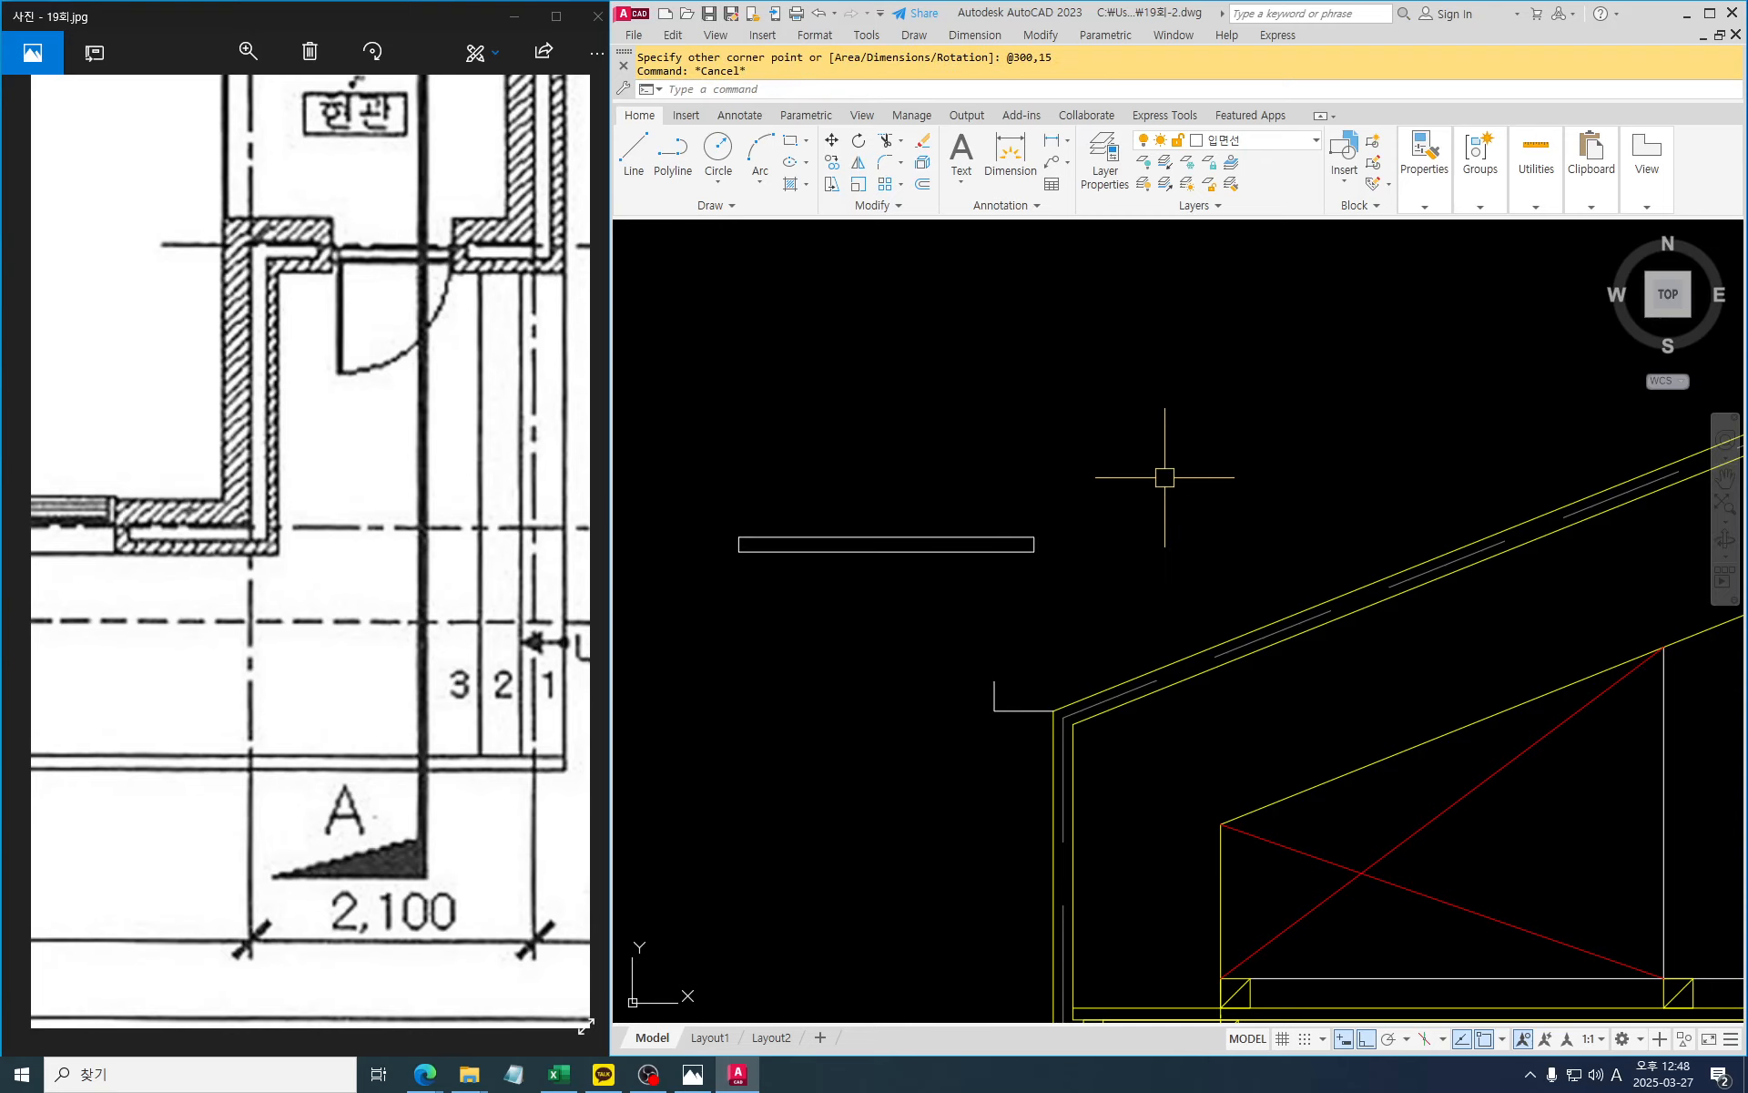
{"action": "key", "text": "Return"}
{"action": "scroll", "coordinate": [1053, 564], "scroll_direction": "up", "scroll_amount": 5}
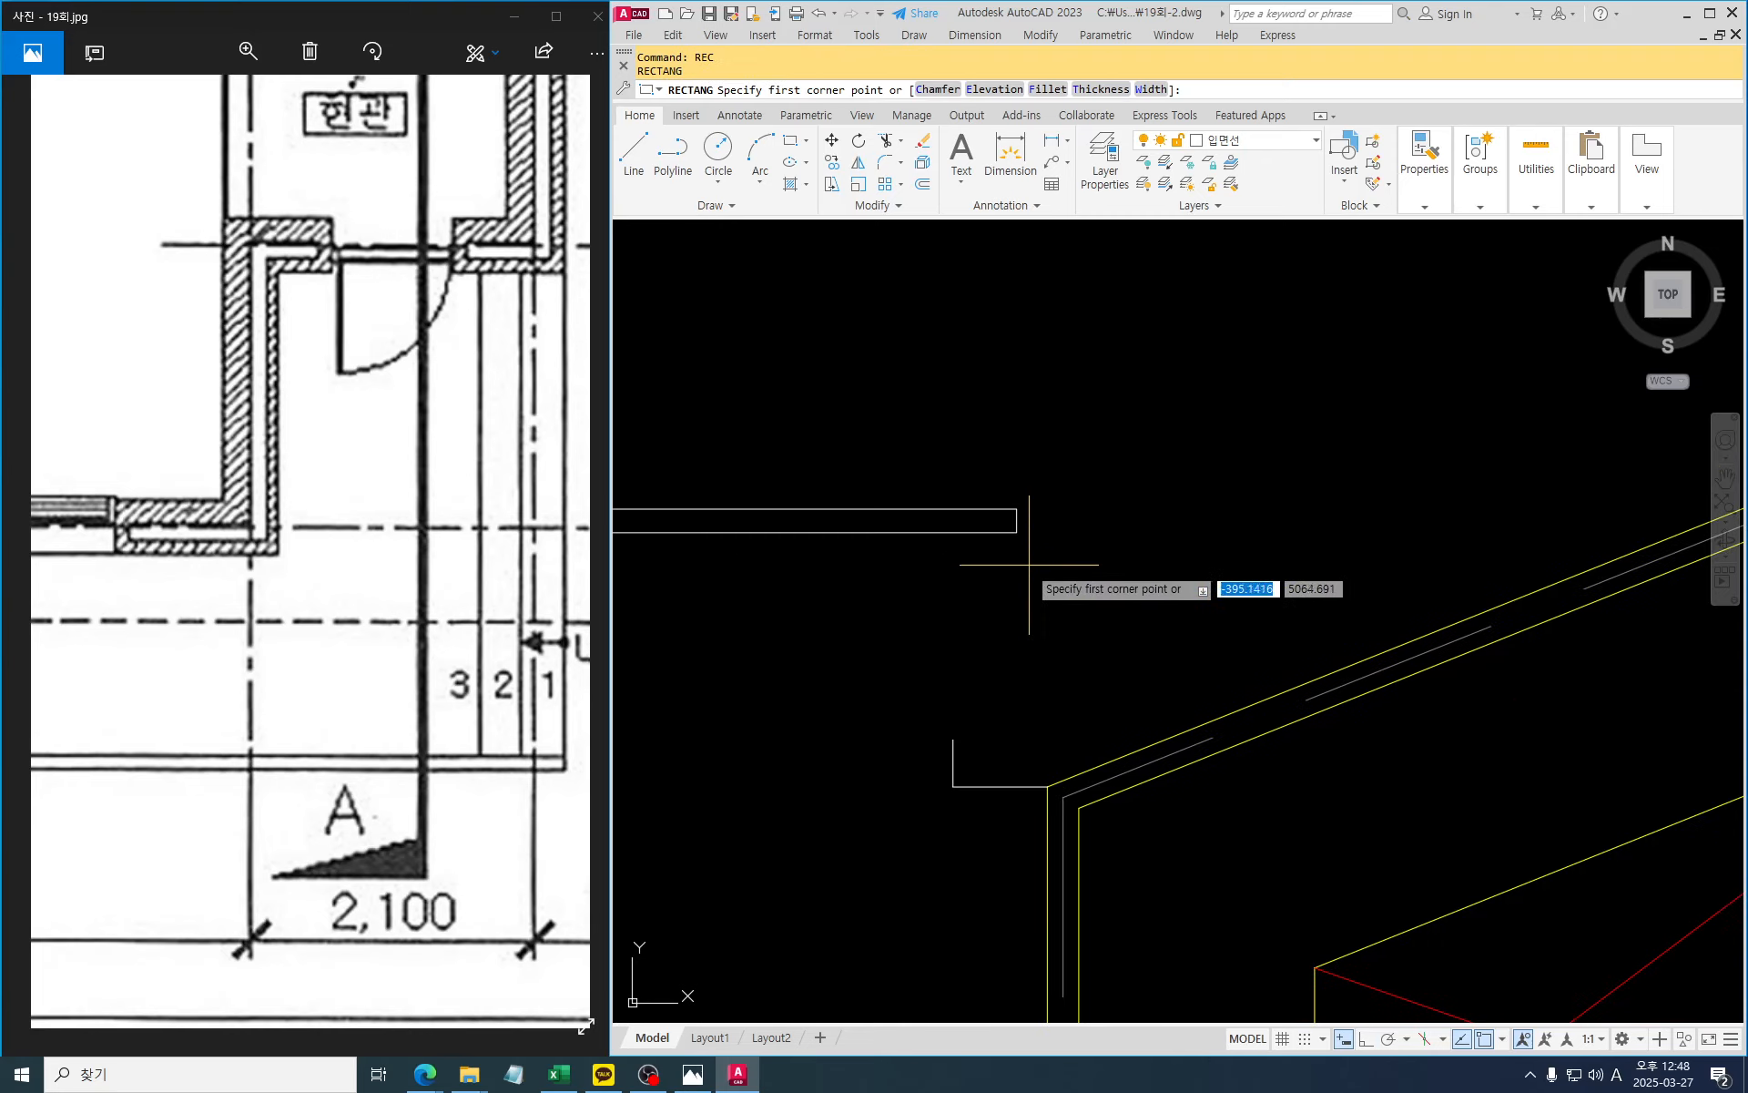
{"action": "left_click", "coordinate": [1118, 455]}
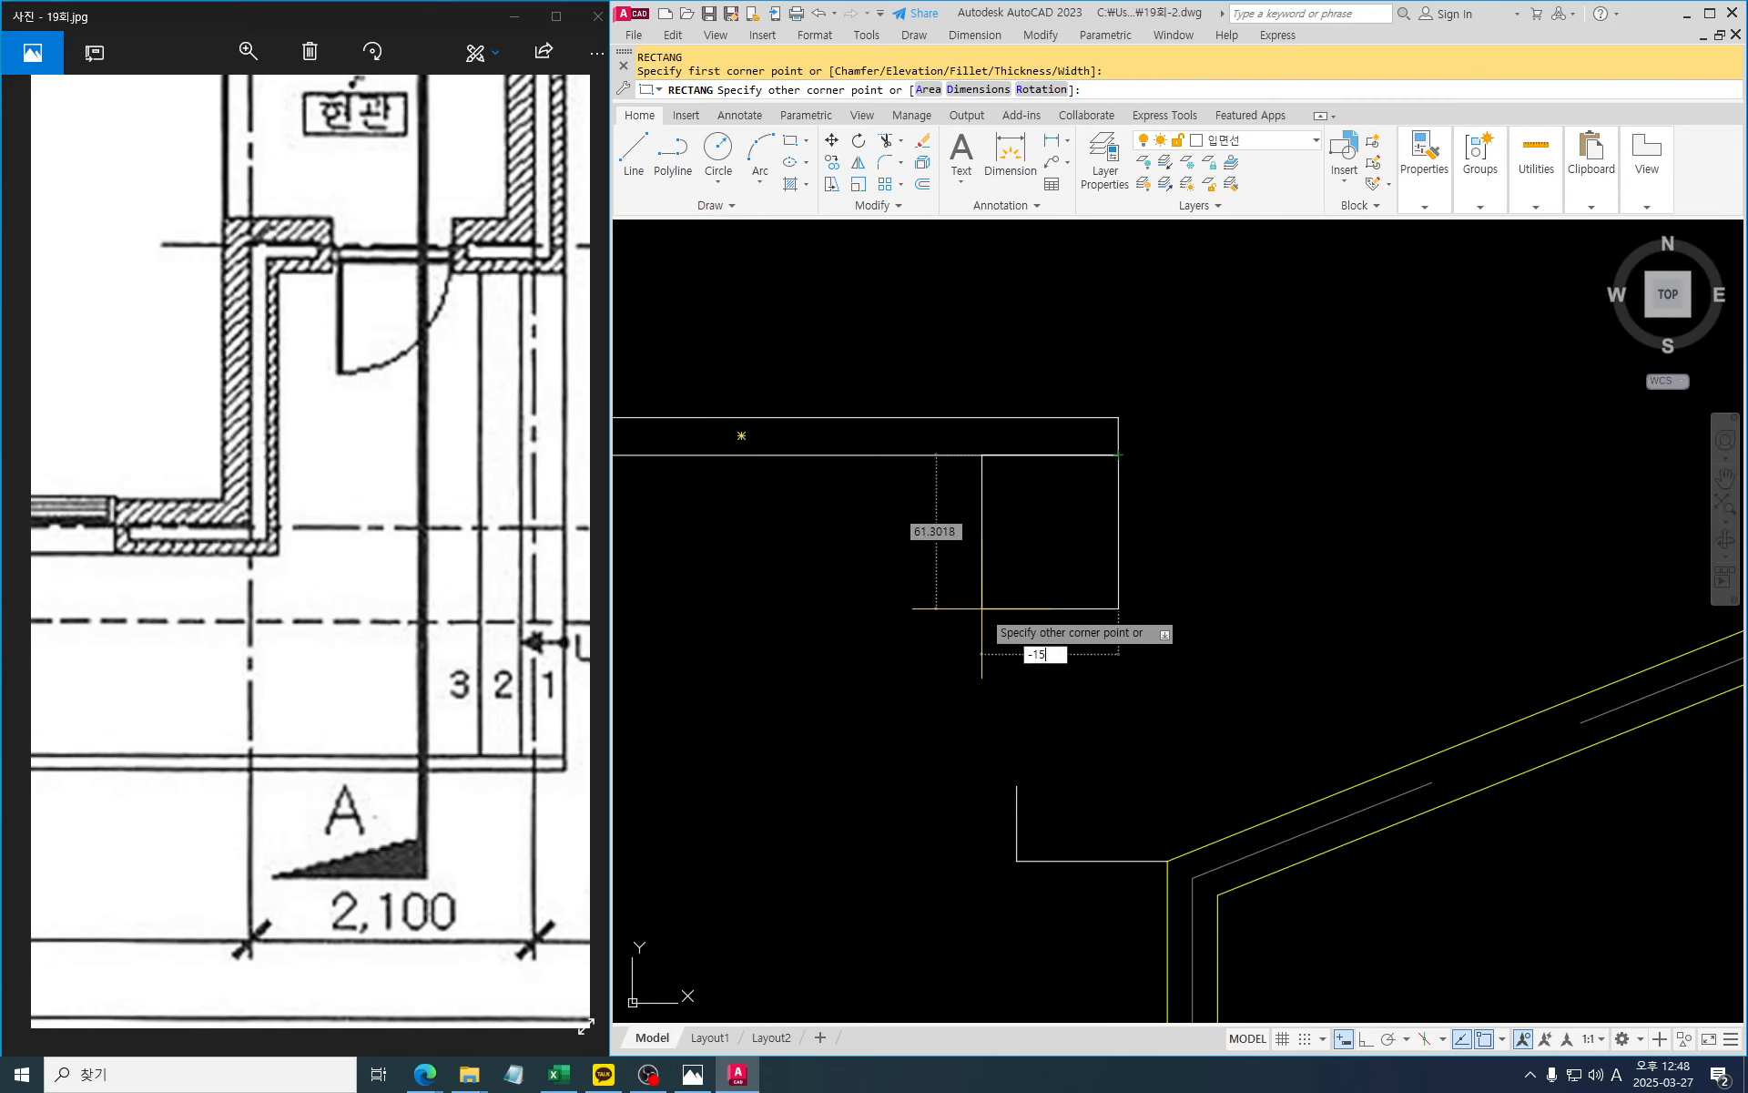
{"action": "type", "text": "-15"}
{"action": "key", "text": "Tab"}
{"action": "type", "text": "-"}
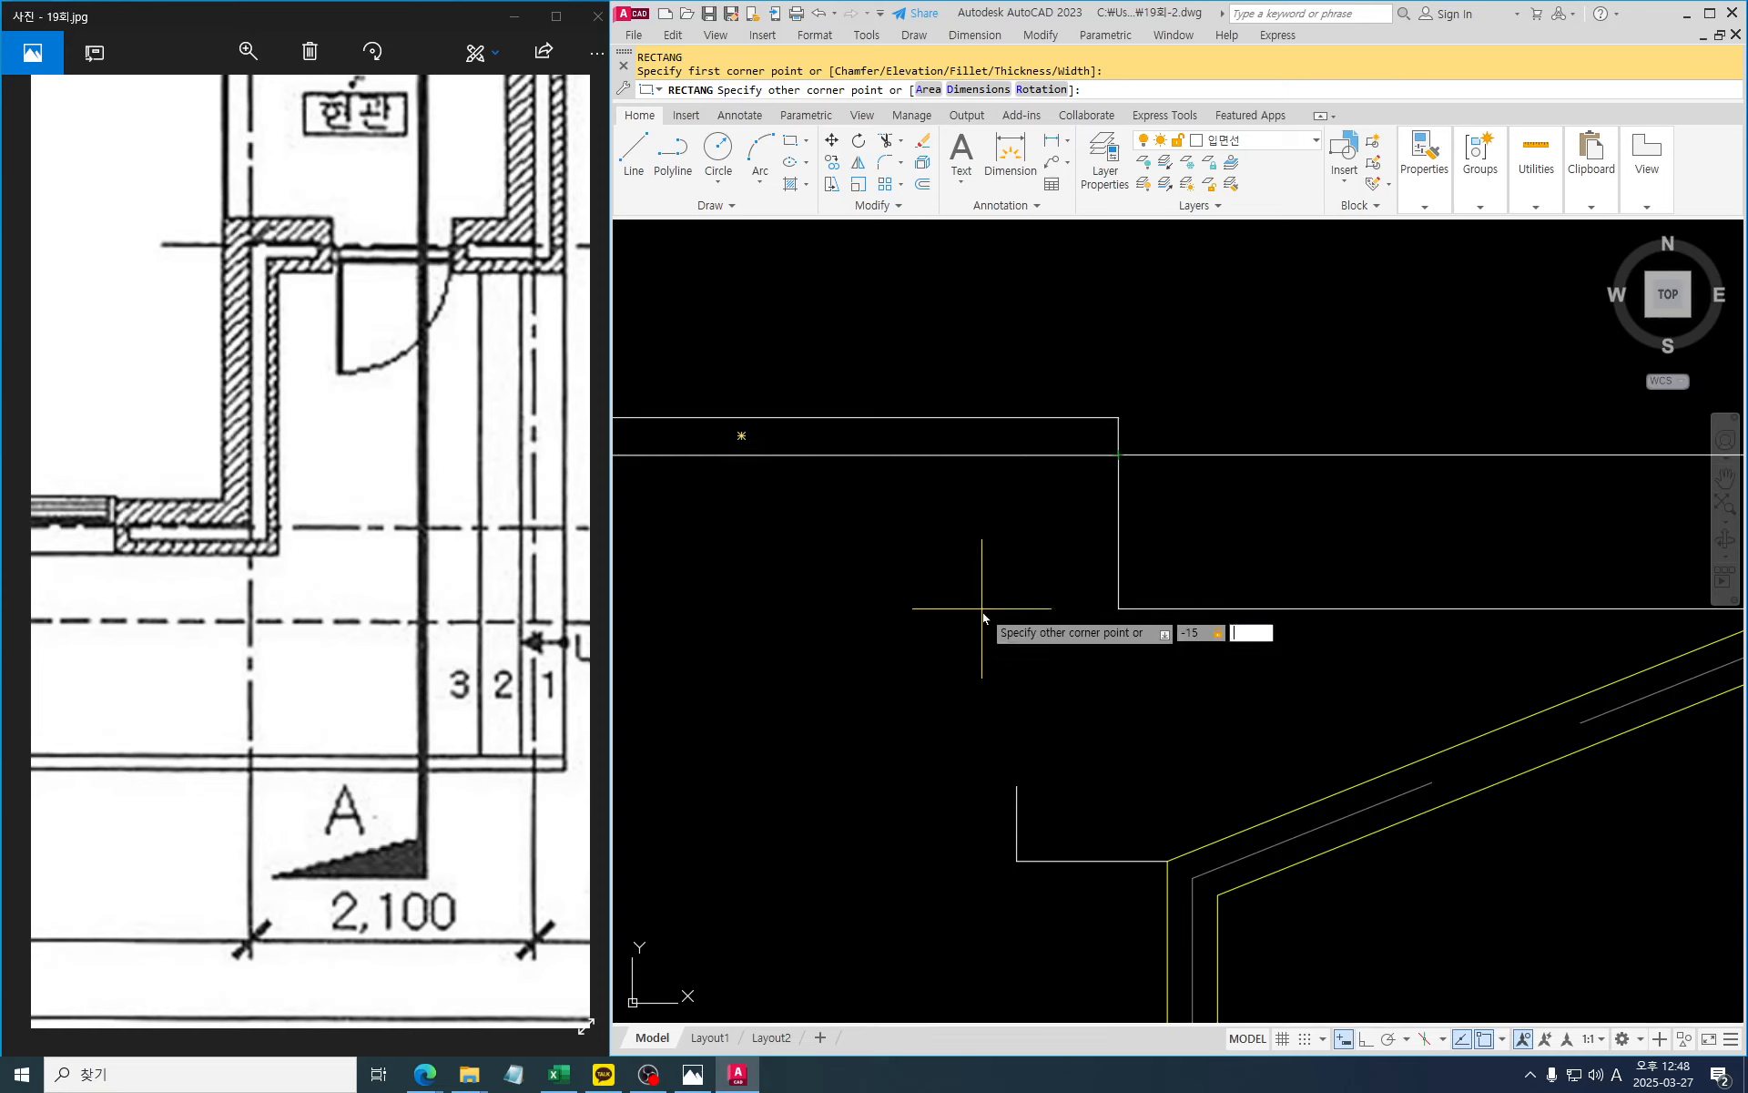
{"action": "type", "text": "-15"}
{"action": "key", "text": "Escape"}
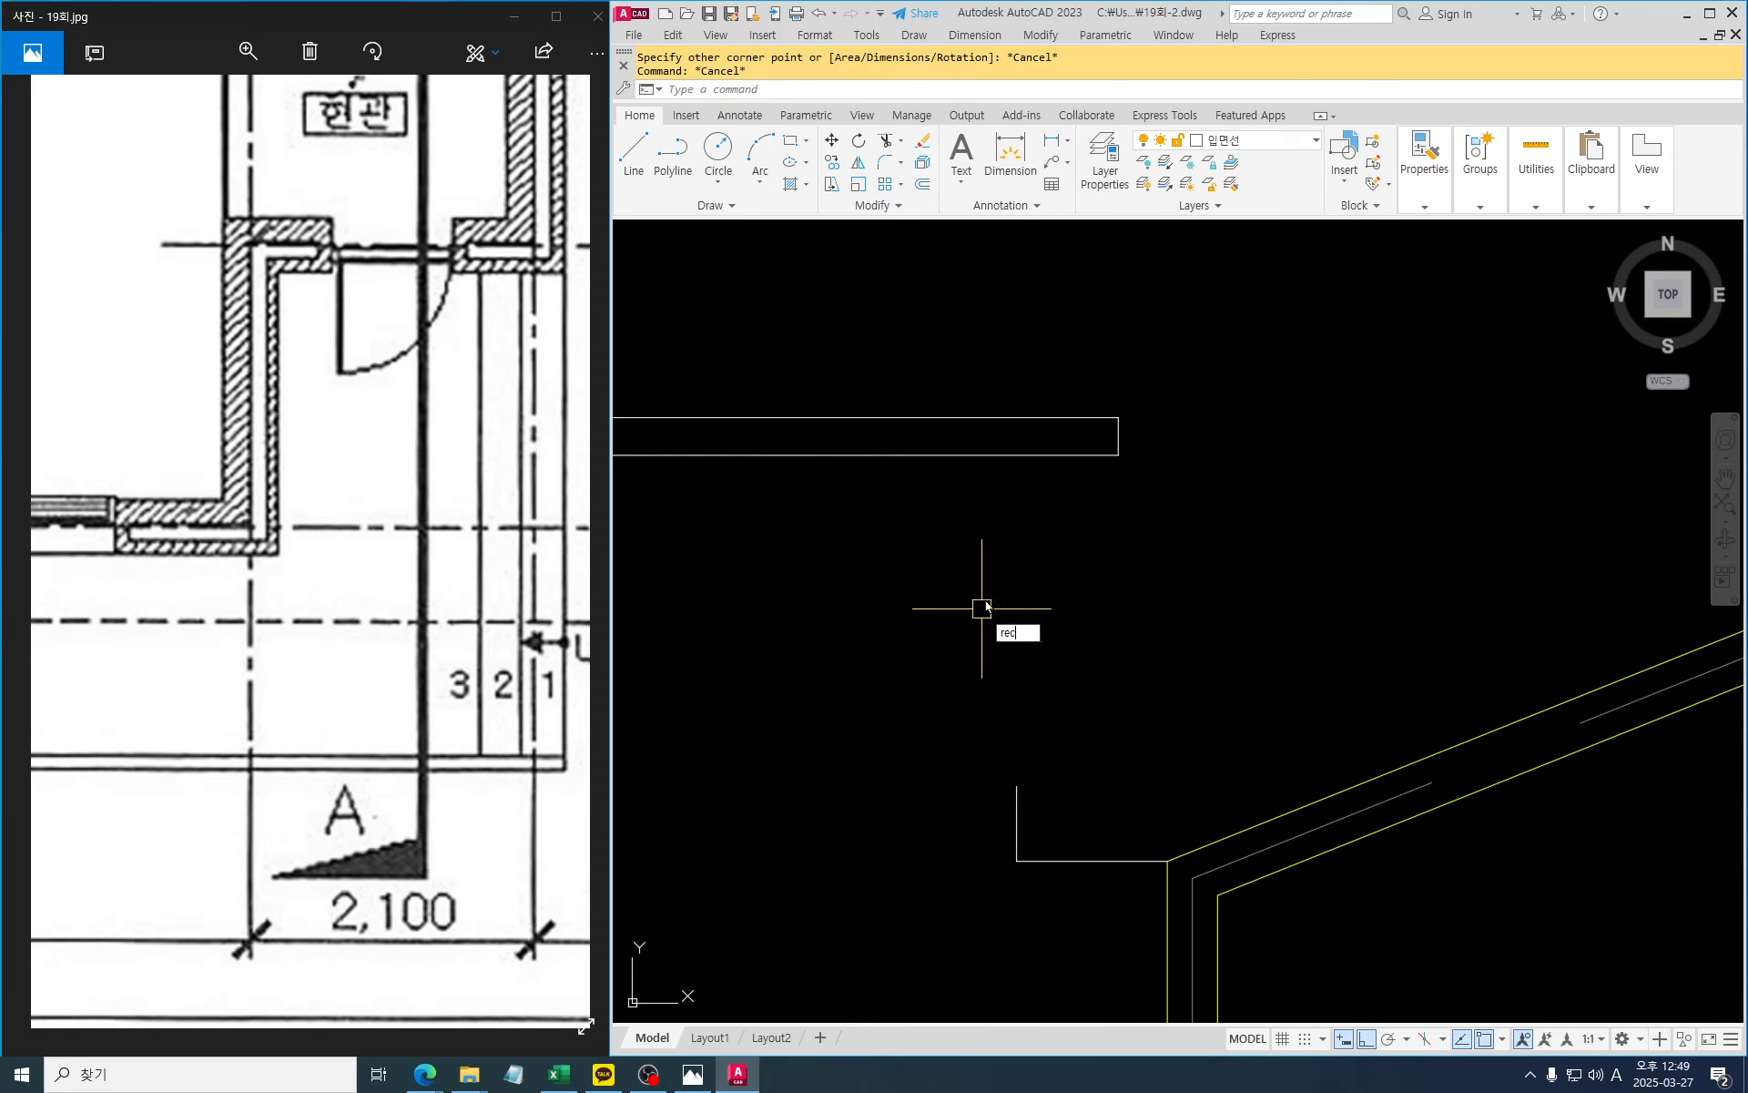
Draw a 15 by 15 square beneath the rectangle, flush with its end nearest the roof
{"action": "type", "text": "rec"}
{"action": "key", "text": "Return"}
{"action": "left_click", "coordinate": [1119, 454]}
{"action": "type", "text": "-"}
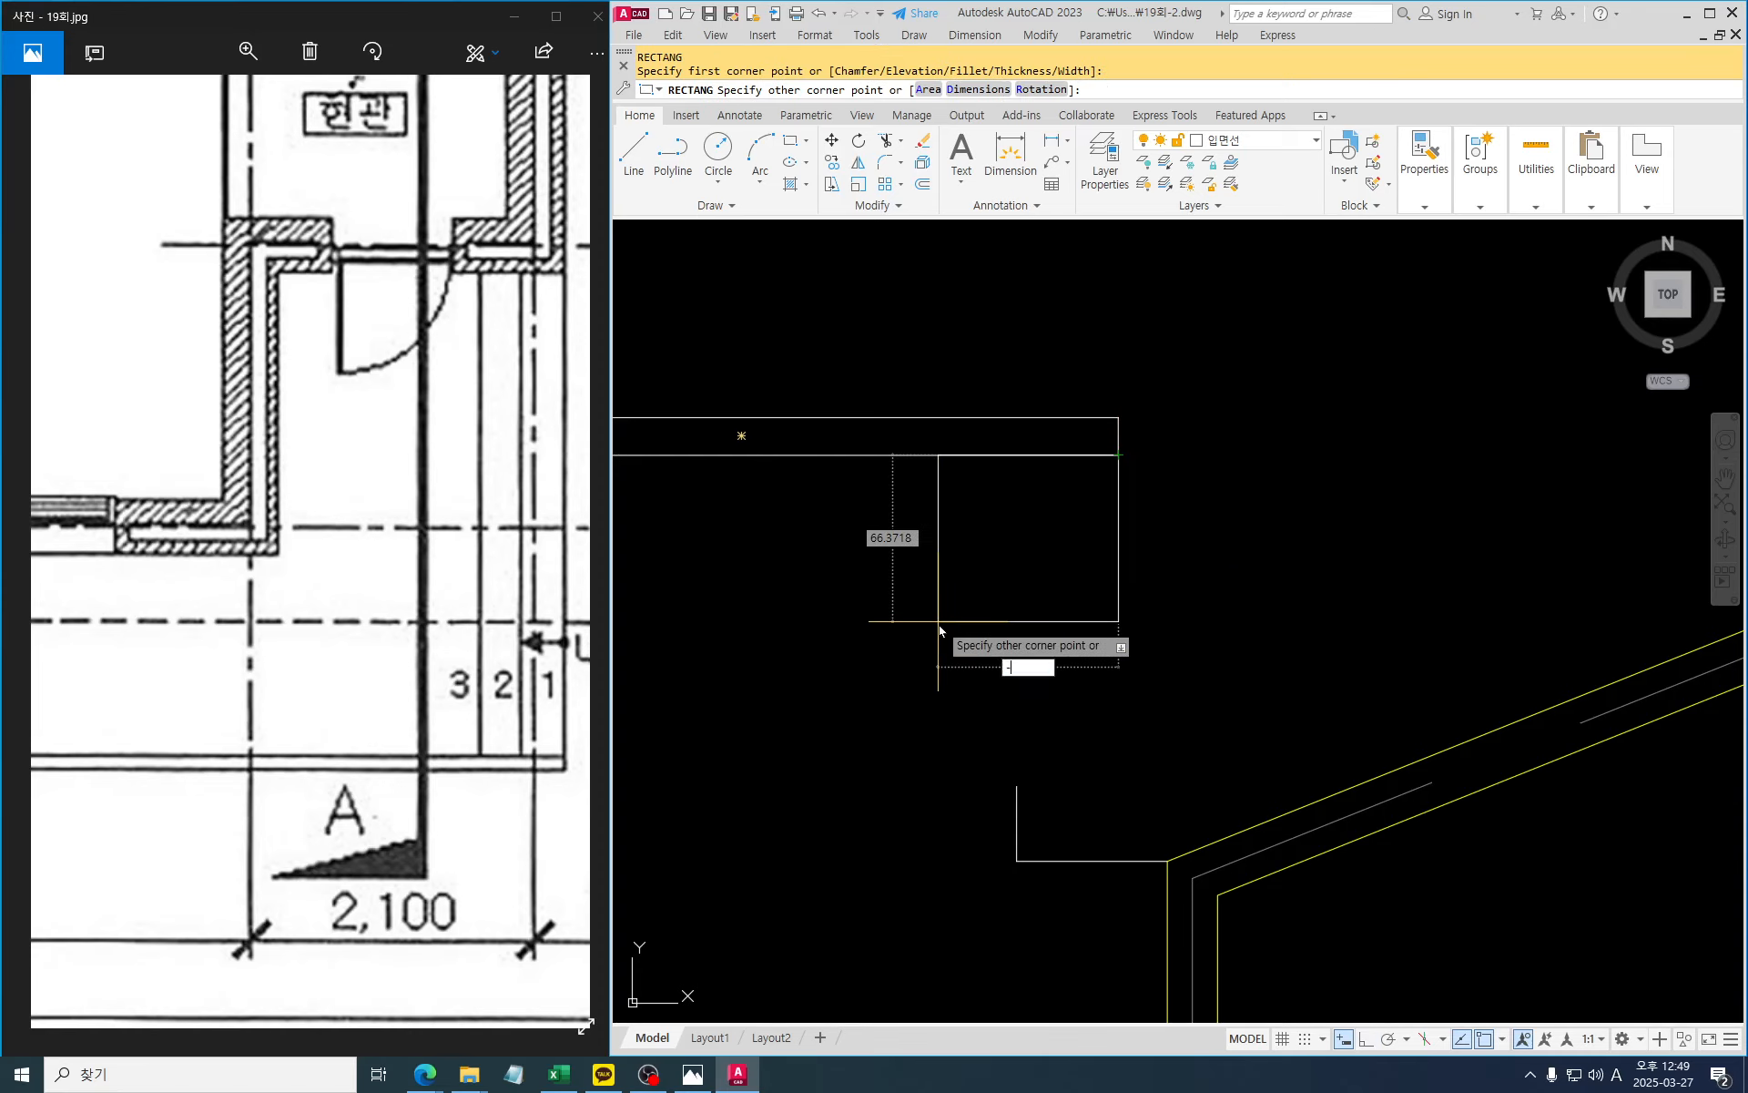
{"action": "type", "text": "300,"}
{"action": "key", "text": "Return"}
{"action": "key", "text": "Escape"}
{"action": "key", "text": "Escape"}
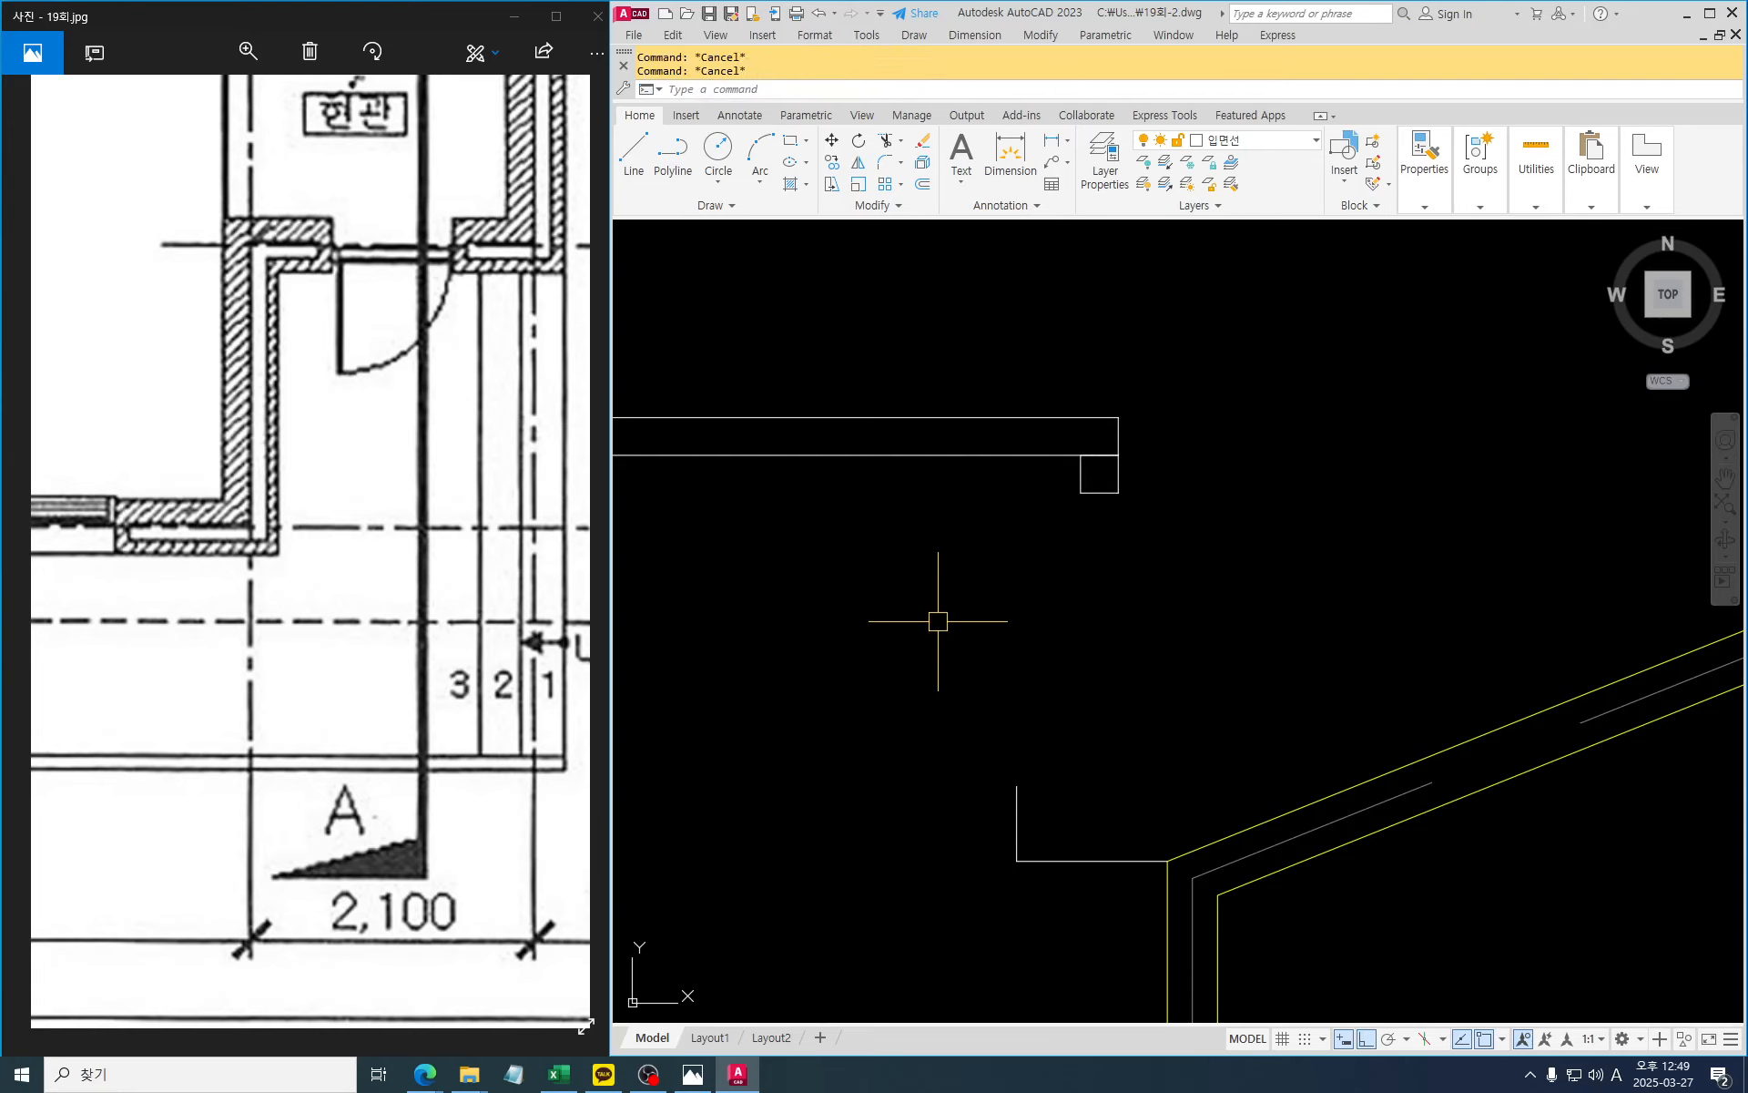
Trim away the shared edges between the long rectangle and the small square
{"action": "key", "text": "Return"}
{"action": "scroll", "coordinate": [1089, 472], "scroll_direction": "up", "scroll_amount": 2}
{"action": "left_click", "coordinate": [1108, 465]}
{"action": "left_click", "coordinate": [1113, 437]}
{"action": "key", "text": "Escape"}
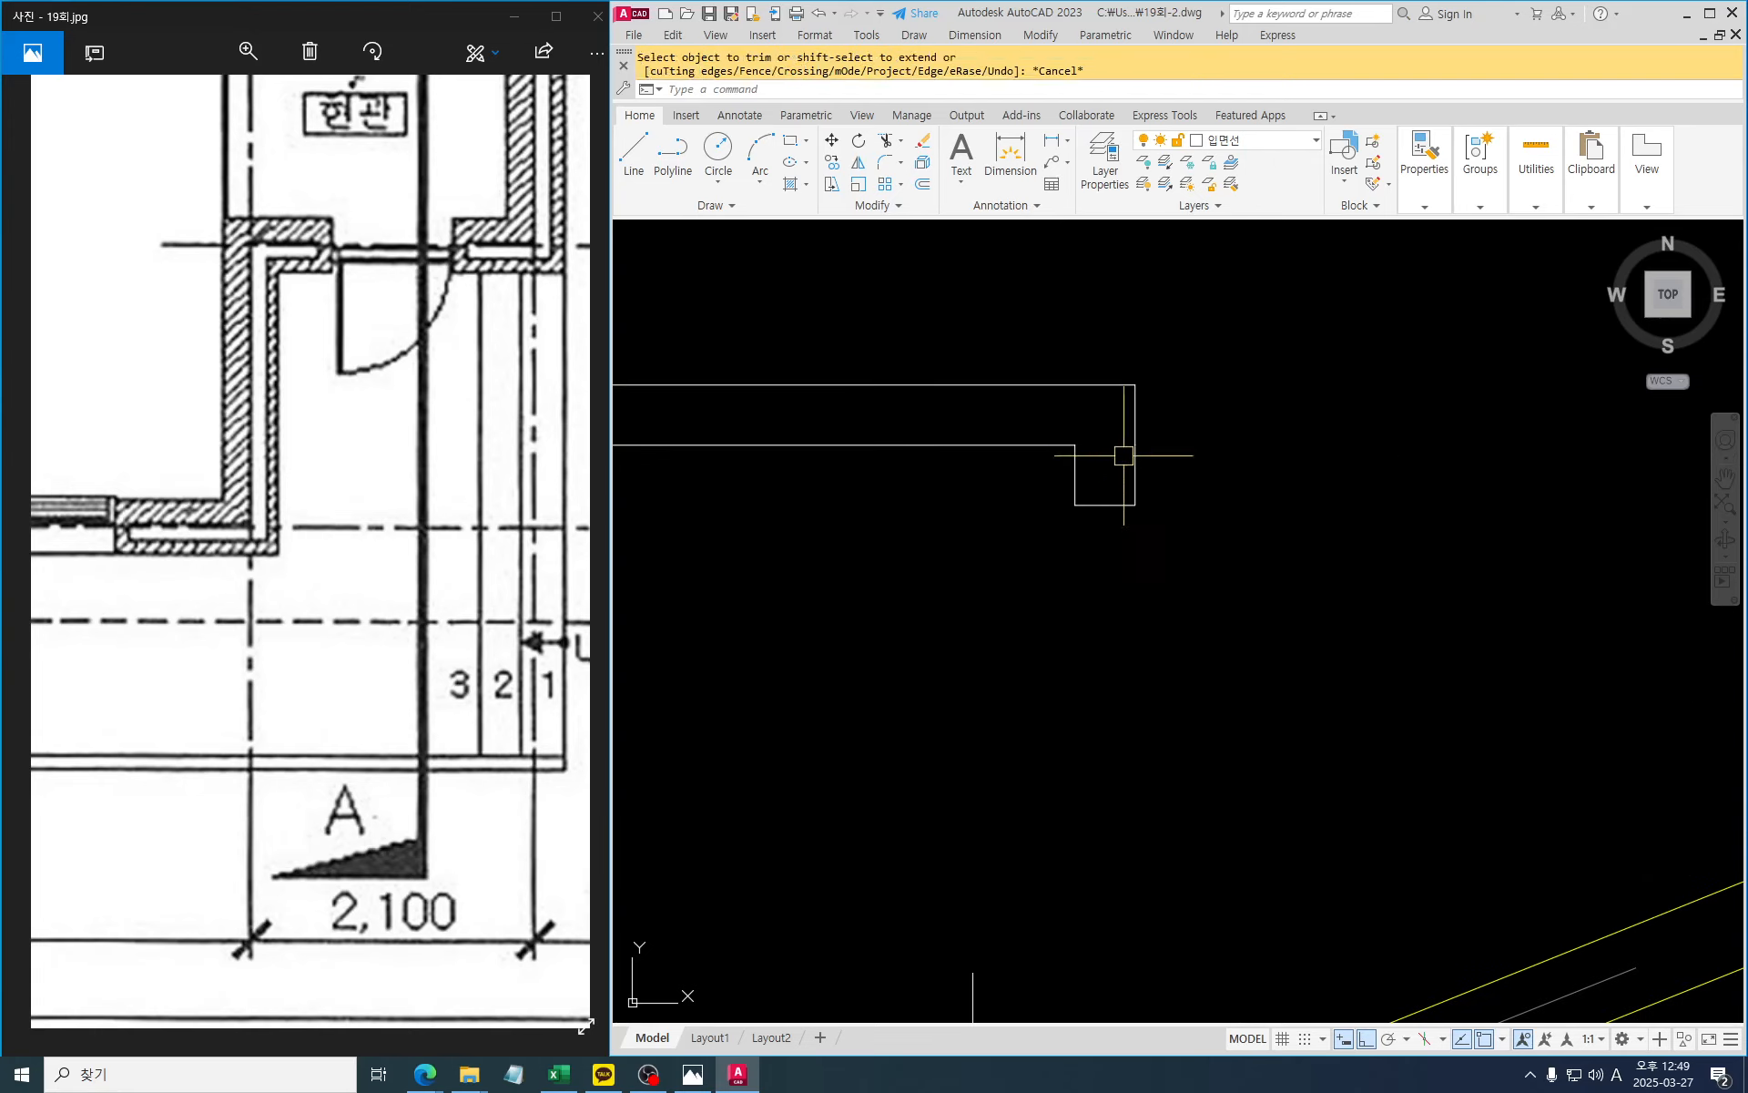
{"action": "key", "text": "Escape"}
Join the trimmed rectangle and square into a single hooked profile
{"action": "scroll", "coordinate": [1161, 538], "scroll_direction": "down", "scroll_amount": 2}
{"action": "type", "text": "j"}
{"action": "key", "text": "Return"}
{"action": "left_click", "coordinate": [1183, 546]}
{"action": "left_click", "coordinate": [1061, 372]}
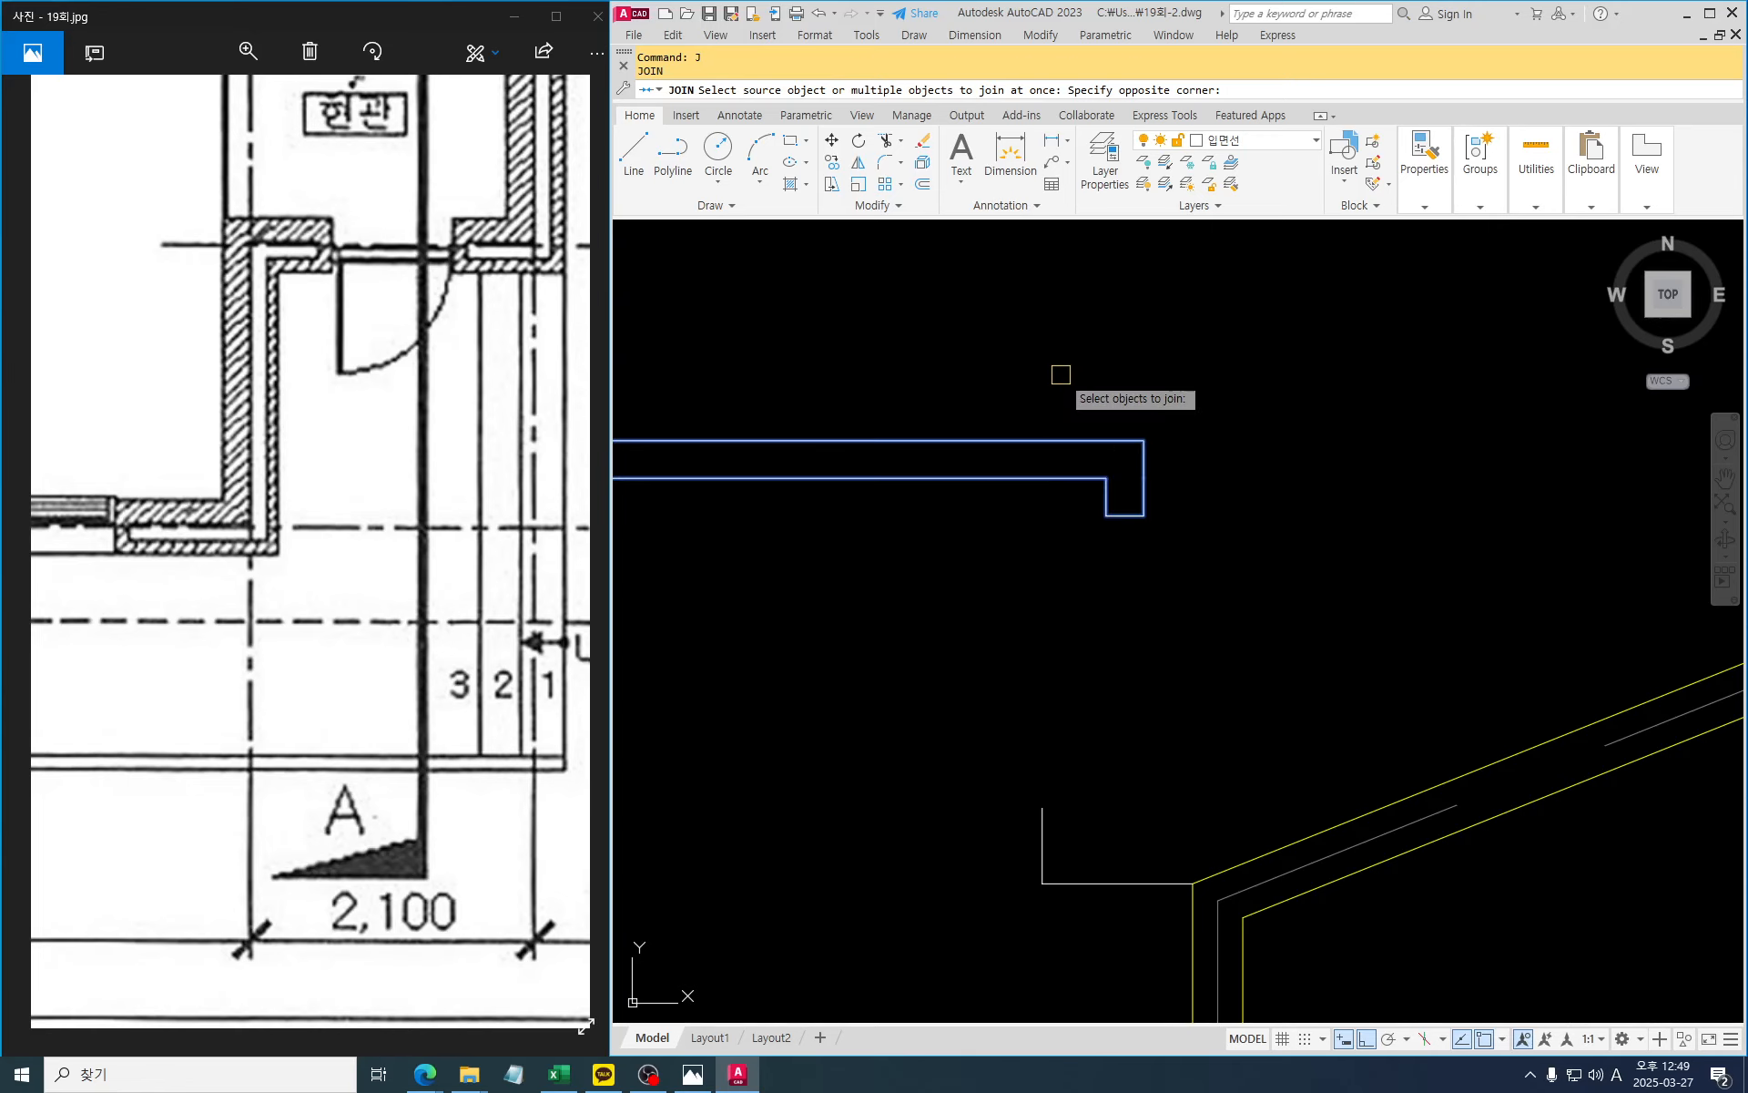
{"action": "key", "text": "Return"}
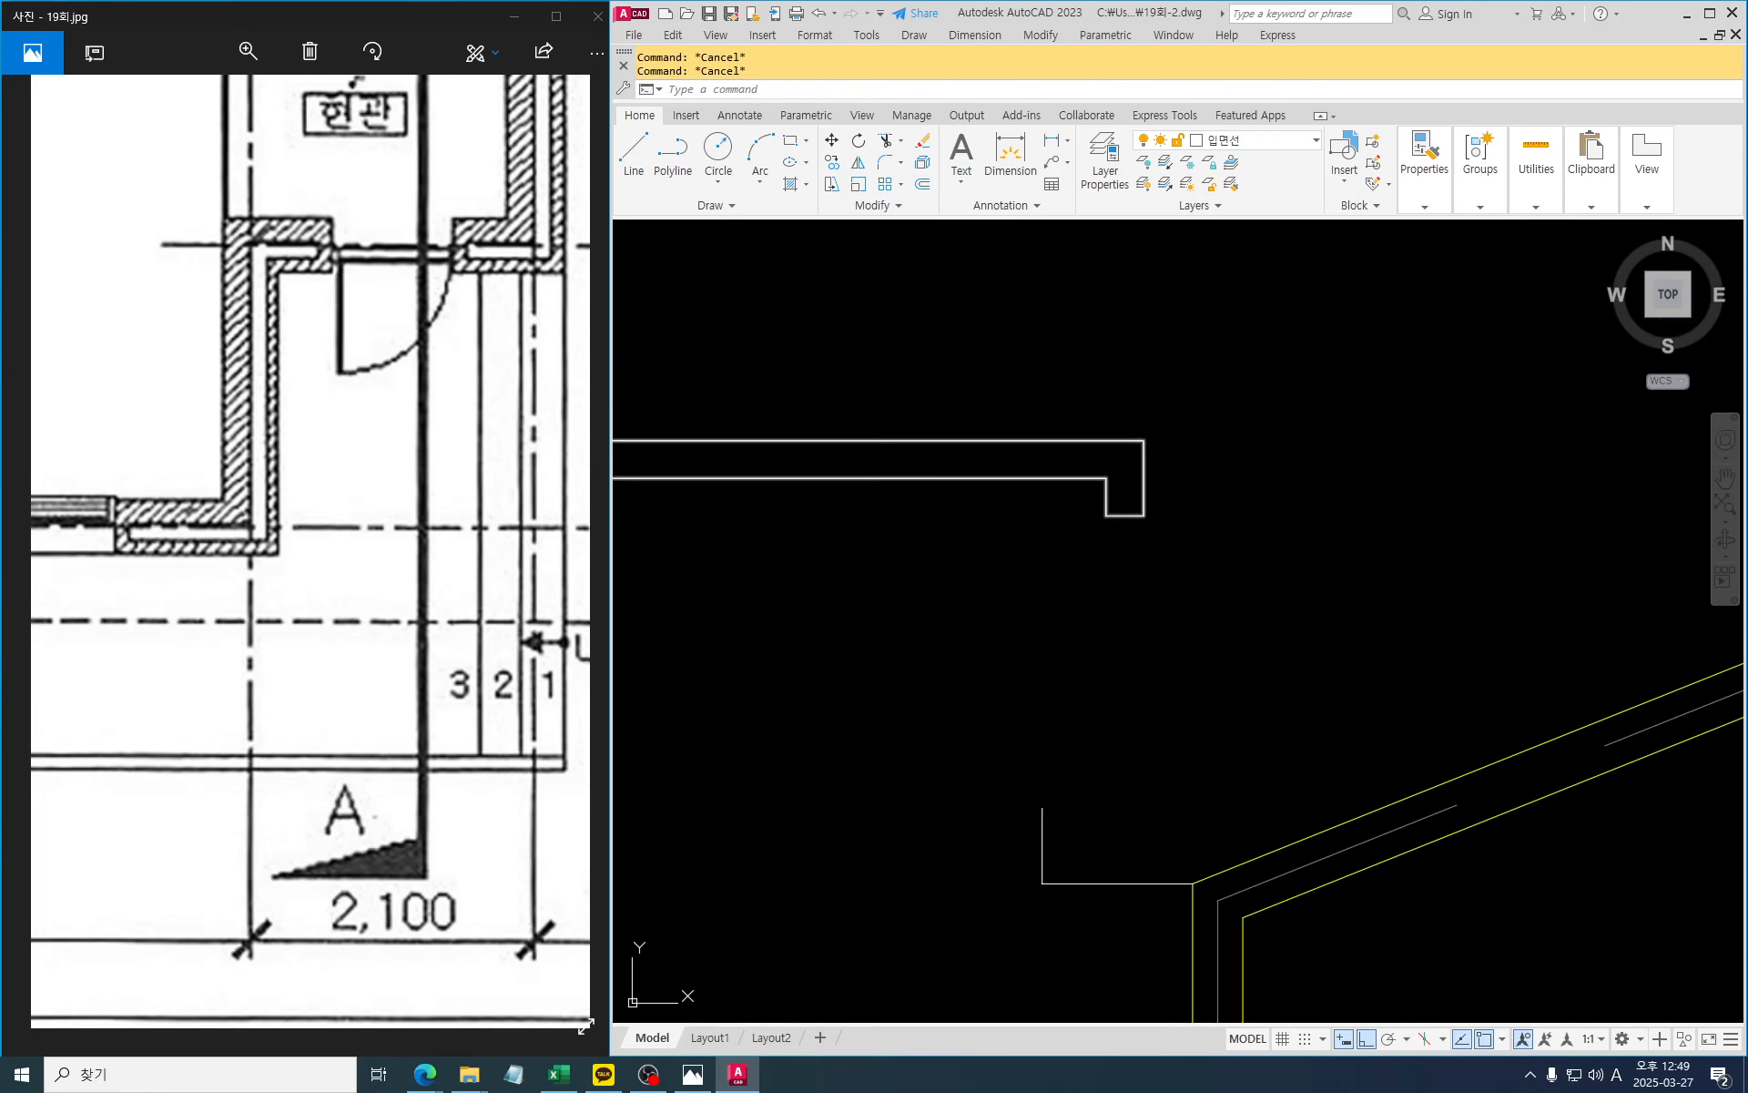
Match the hooked profile's properties to the yellow outline of the sloped roof
{"action": "left_click", "coordinate": [1341, 815]}
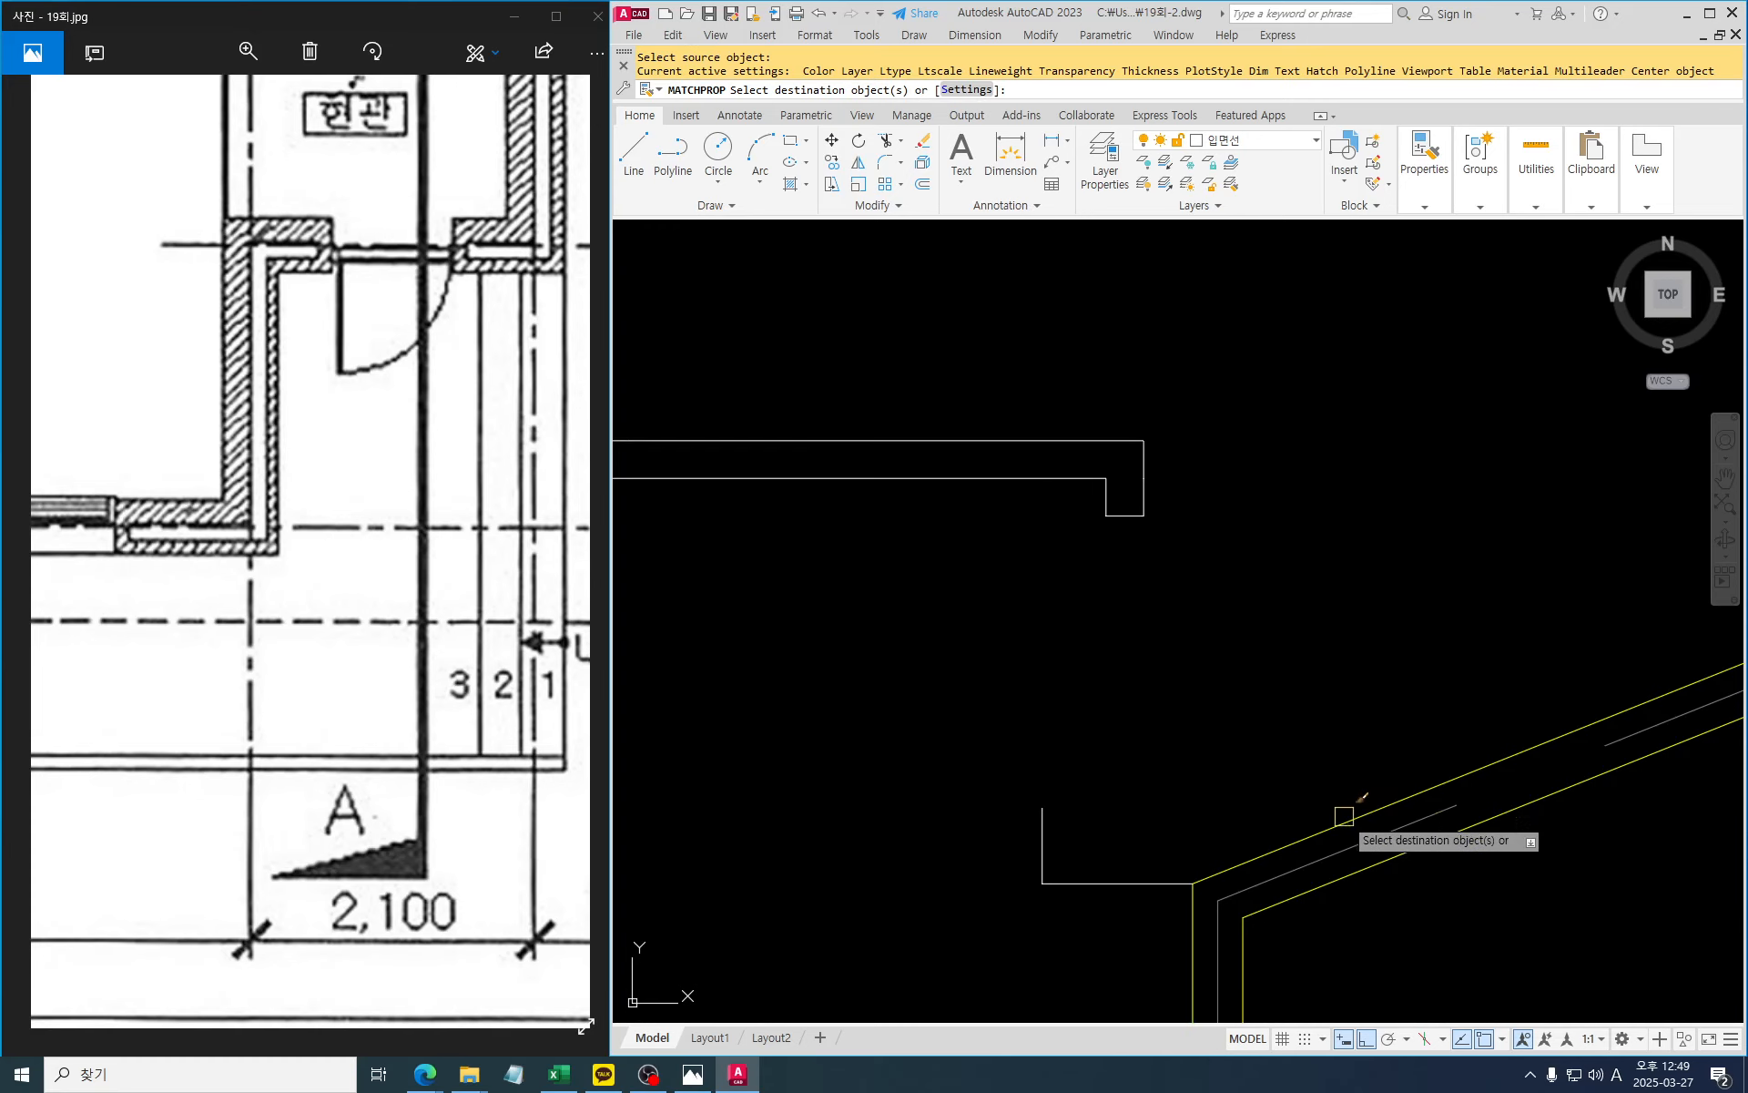
{"action": "left_click", "coordinate": [1289, 545]}
{"action": "left_click", "coordinate": [1064, 399]}
{"action": "key", "text": "Escape"}
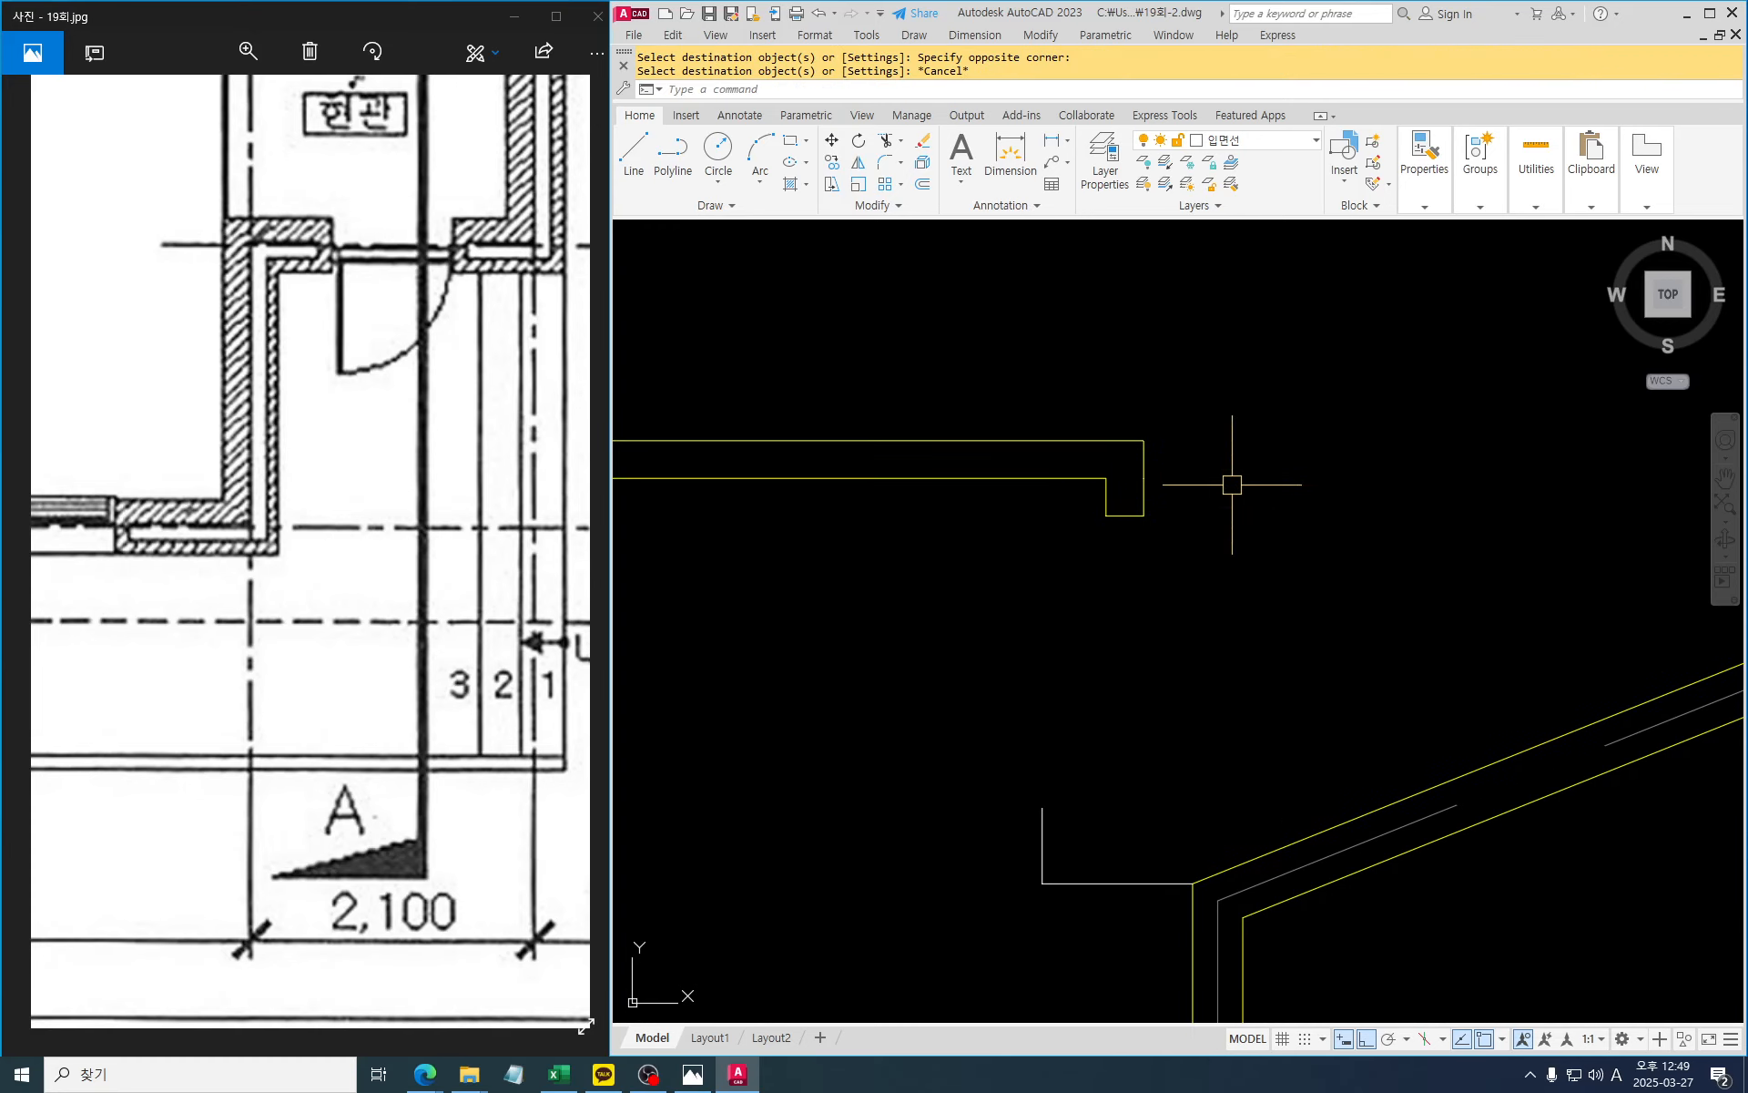
Align the UCS to the upper yellow outline of the sloped roof using the Object option
{"action": "scroll", "coordinate": [1232, 488], "scroll_direction": "down", "scroll_amount": 4}
{"action": "scroll", "coordinate": [1210, 610], "scroll_direction": "up", "scroll_amount": 3}
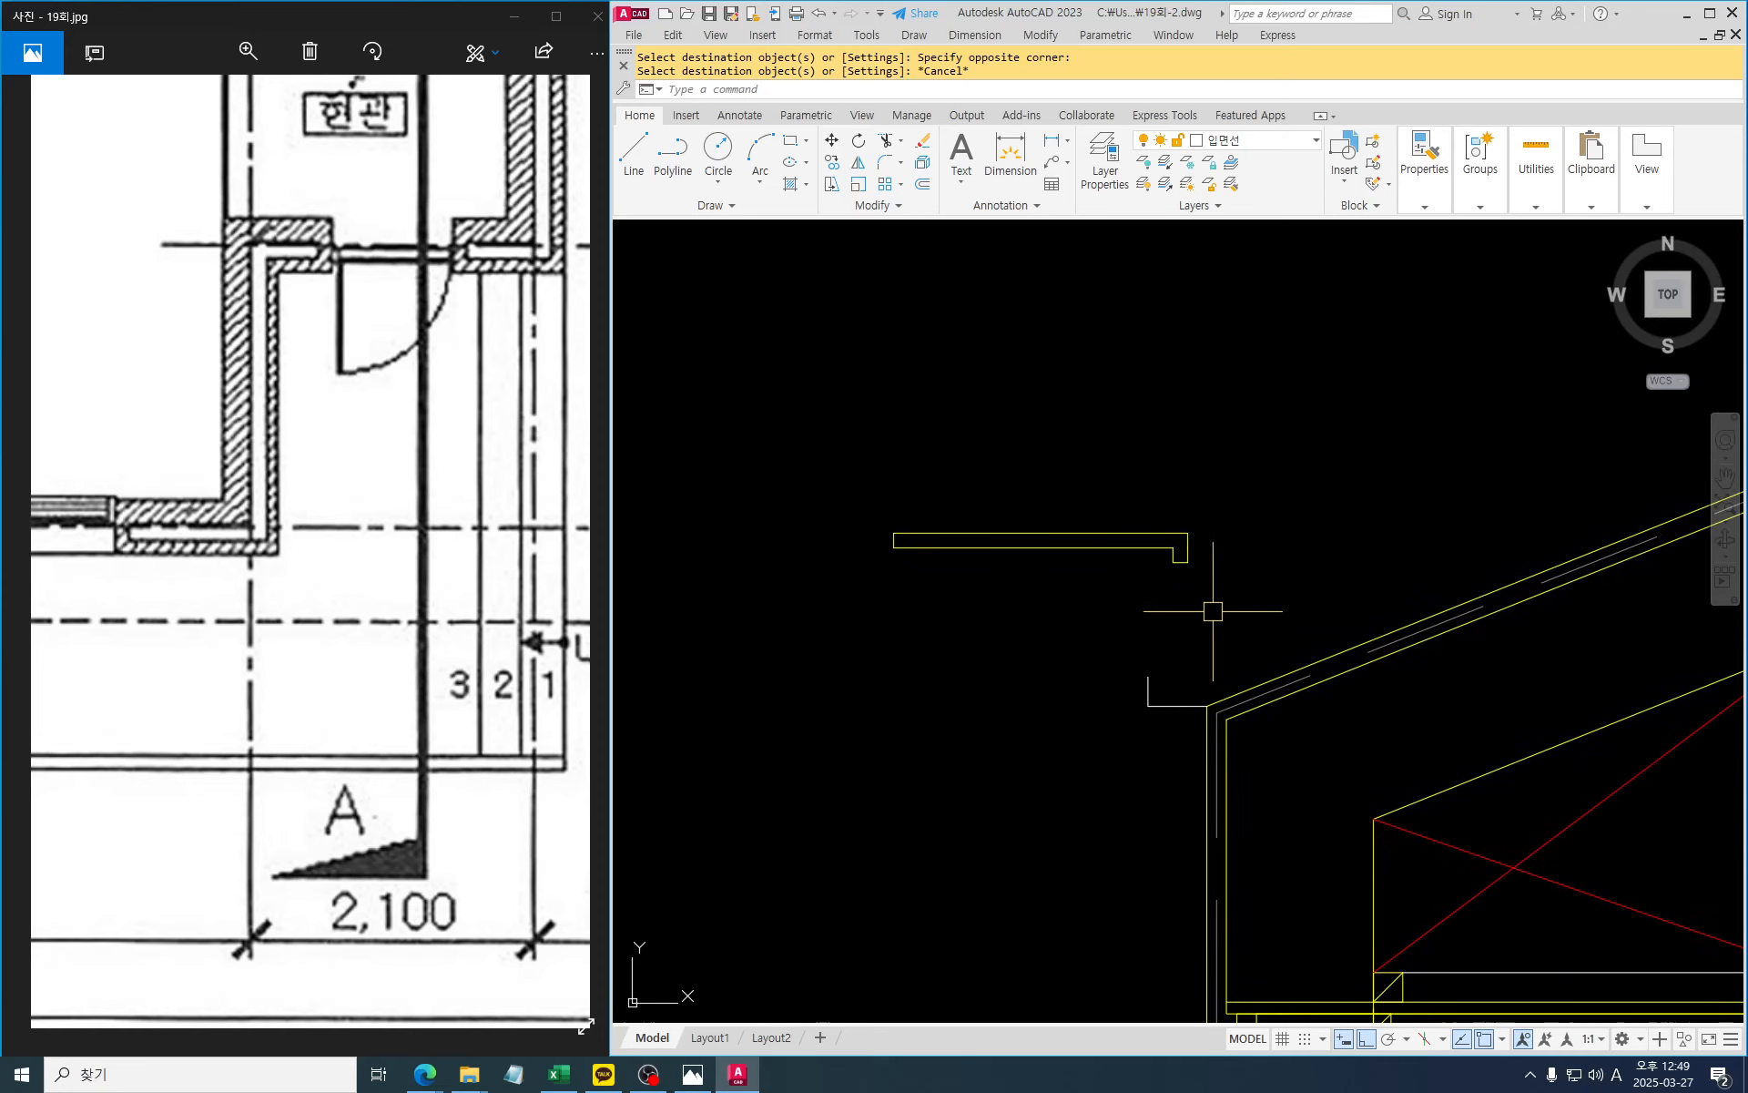
{"action": "middle_click_drag", "start_coordinate": [1215, 615], "coordinate": [1177, 636]}
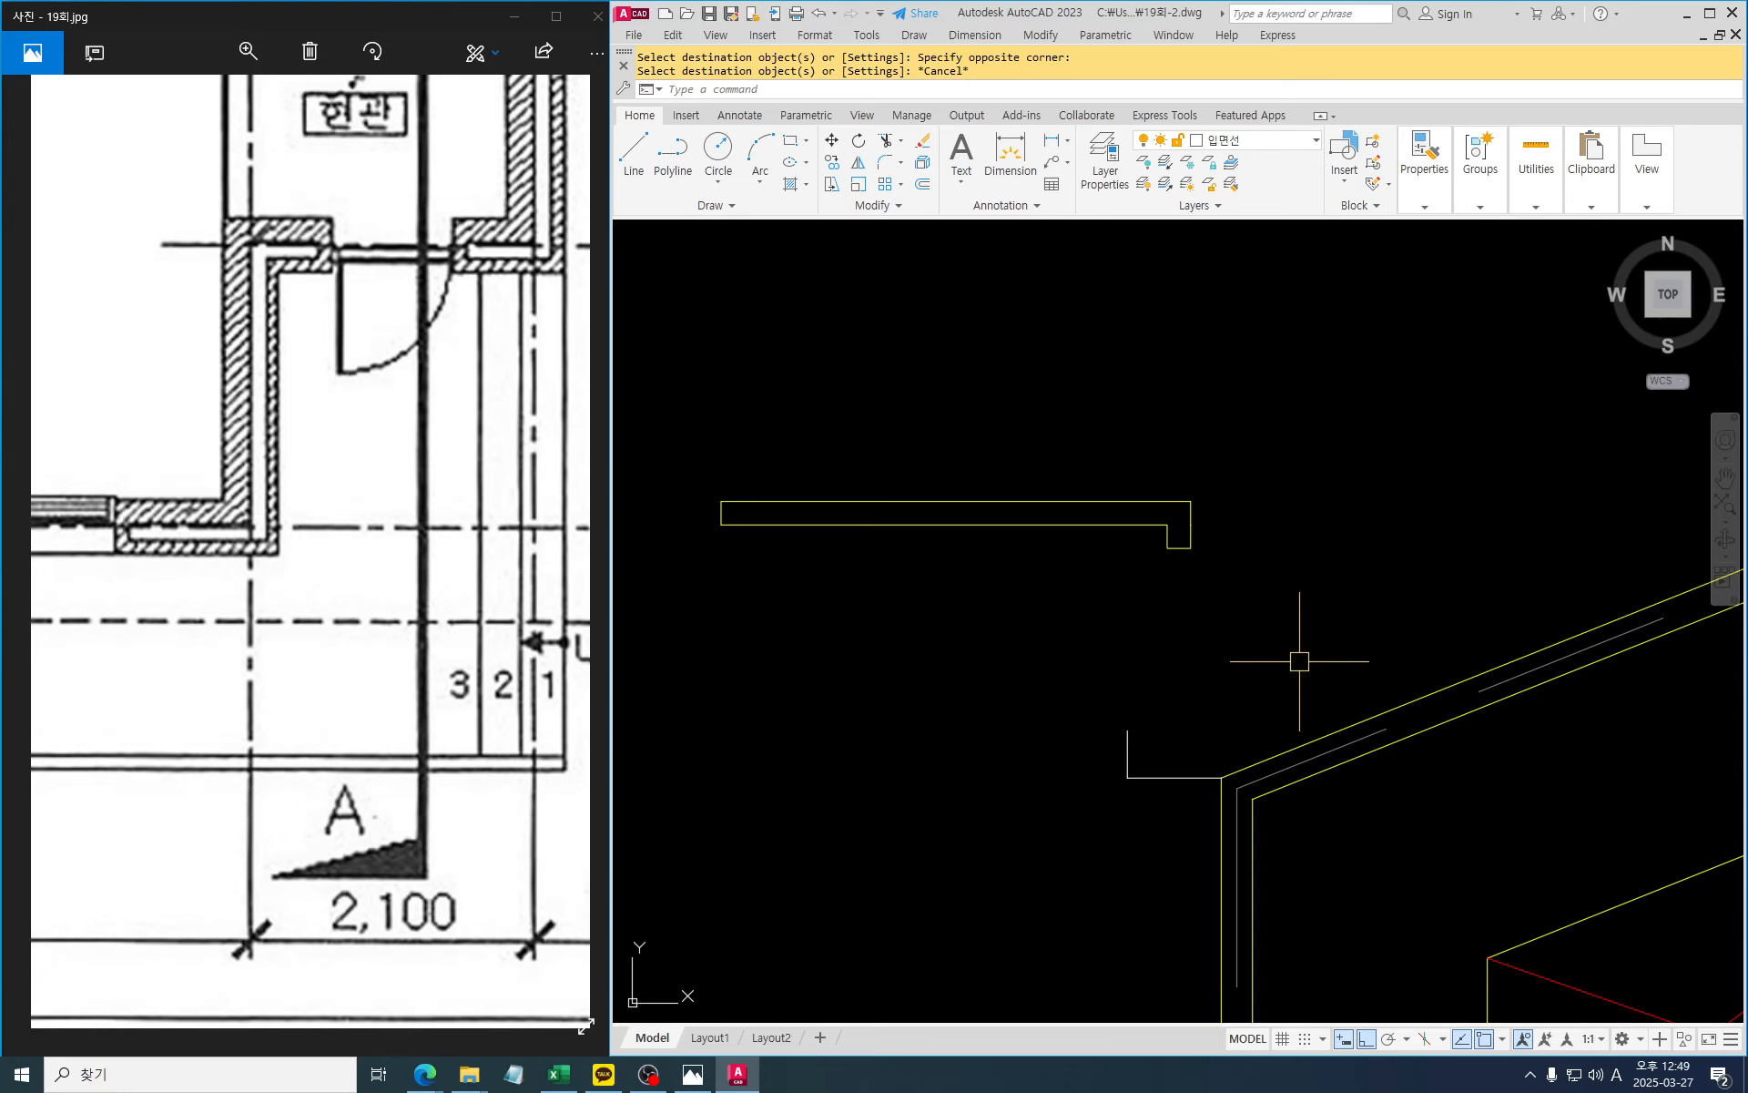
{"action": "middle_click_drag", "start_coordinate": [1349, 668], "coordinate": [1324, 665]}
{"action": "key", "text": "Escape"}
{"action": "key", "text": "Escape"}
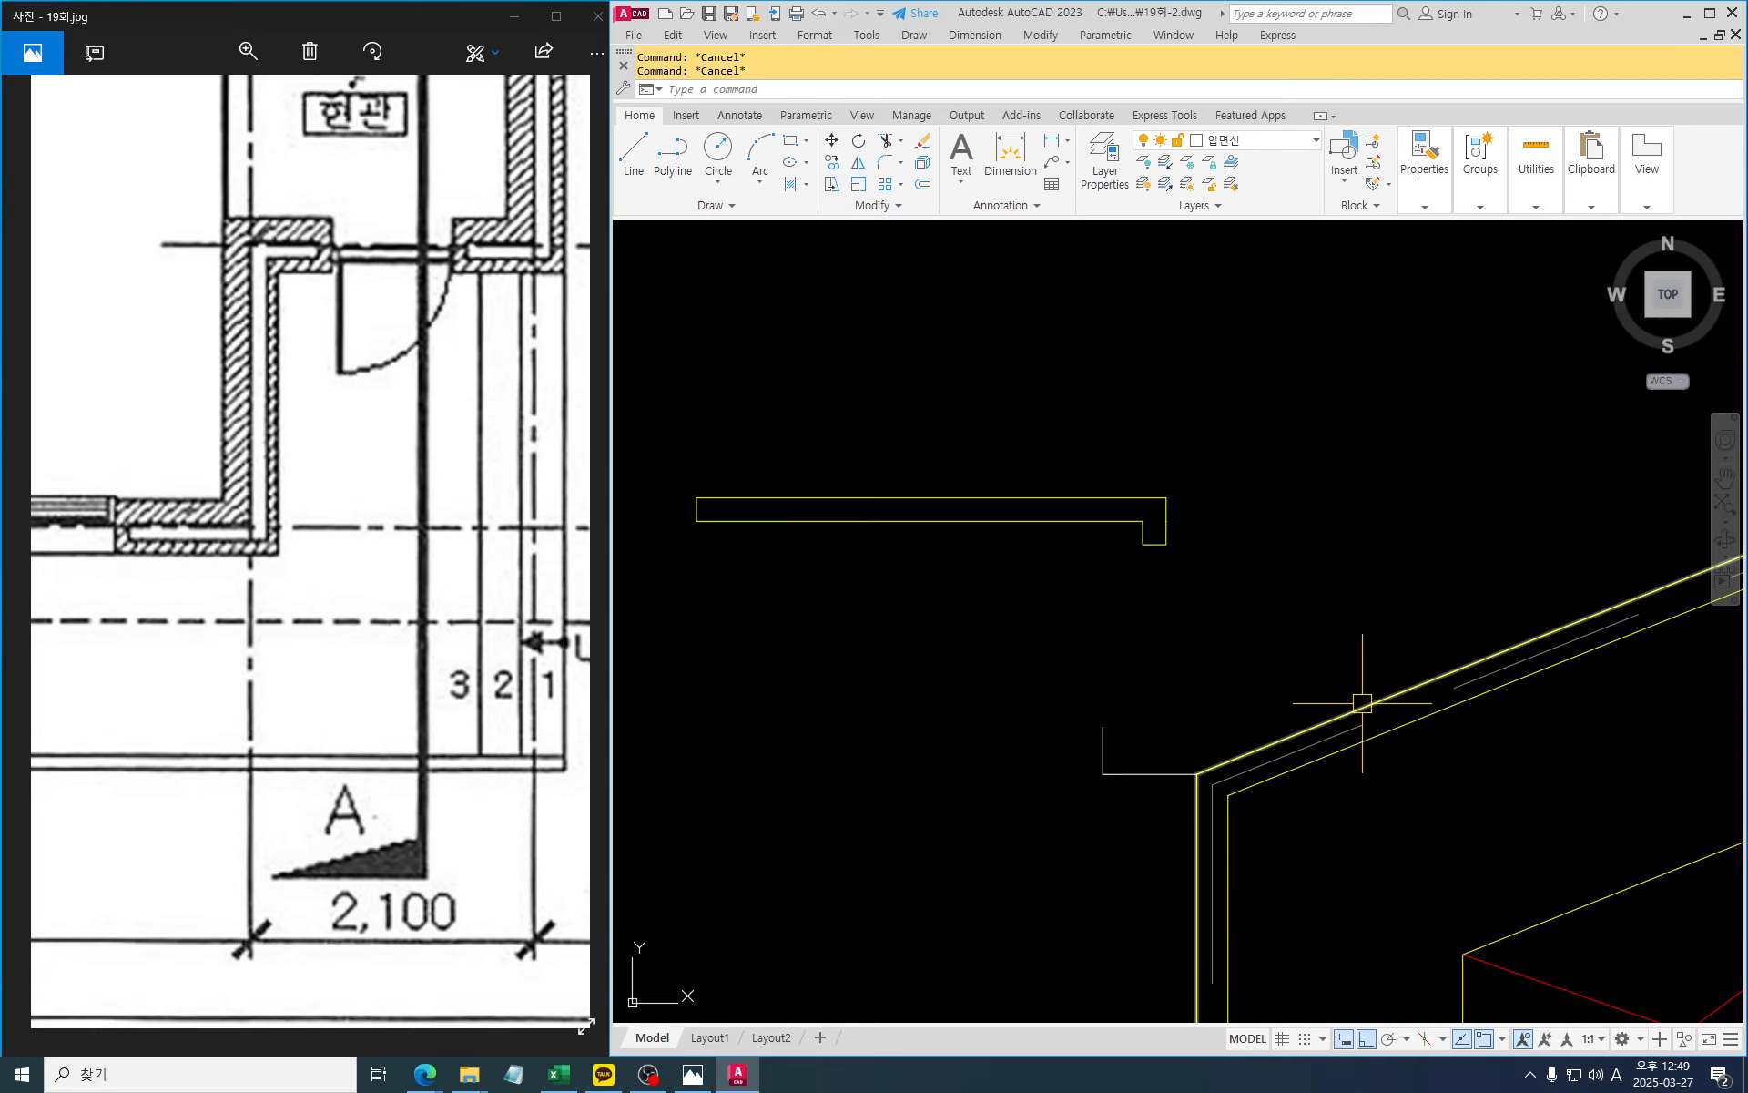
{"action": "type", "text": "ucs"}
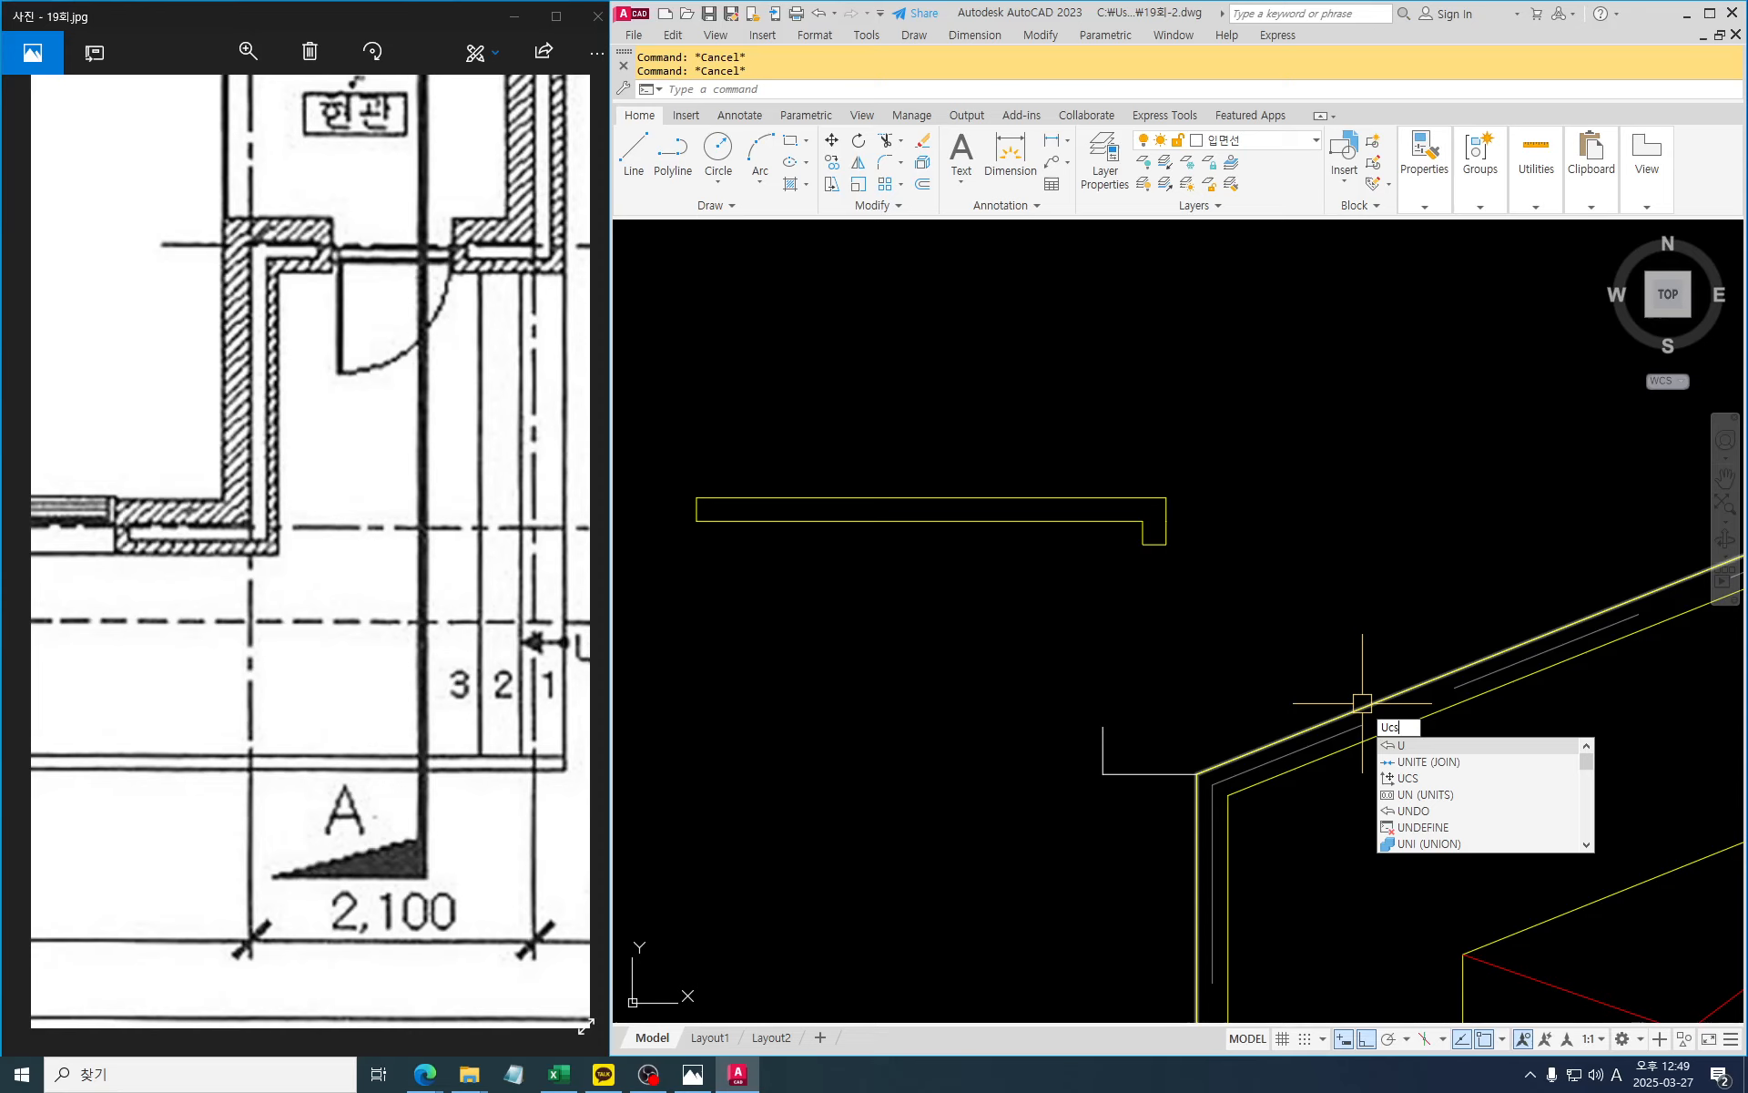
{"action": "key", "text": "Return"}
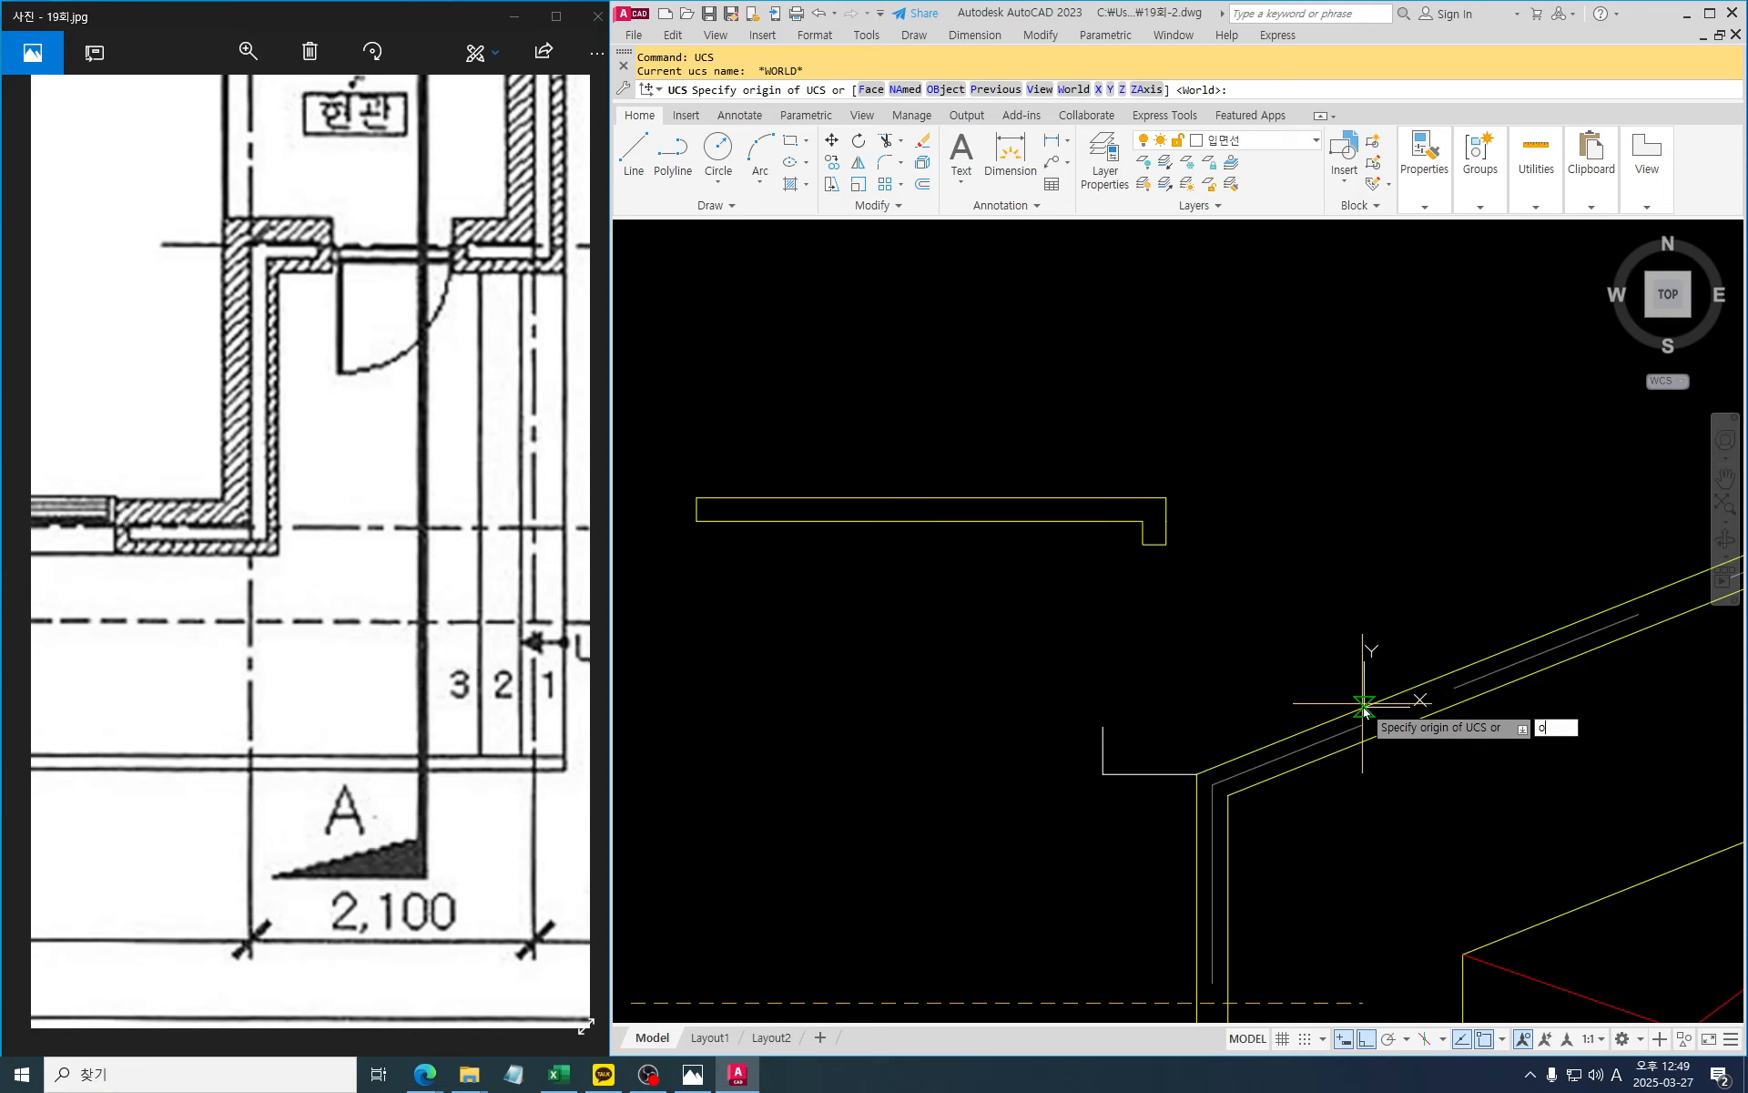
{"action": "type", "text": "ob"}
{"action": "key", "text": "Return"}
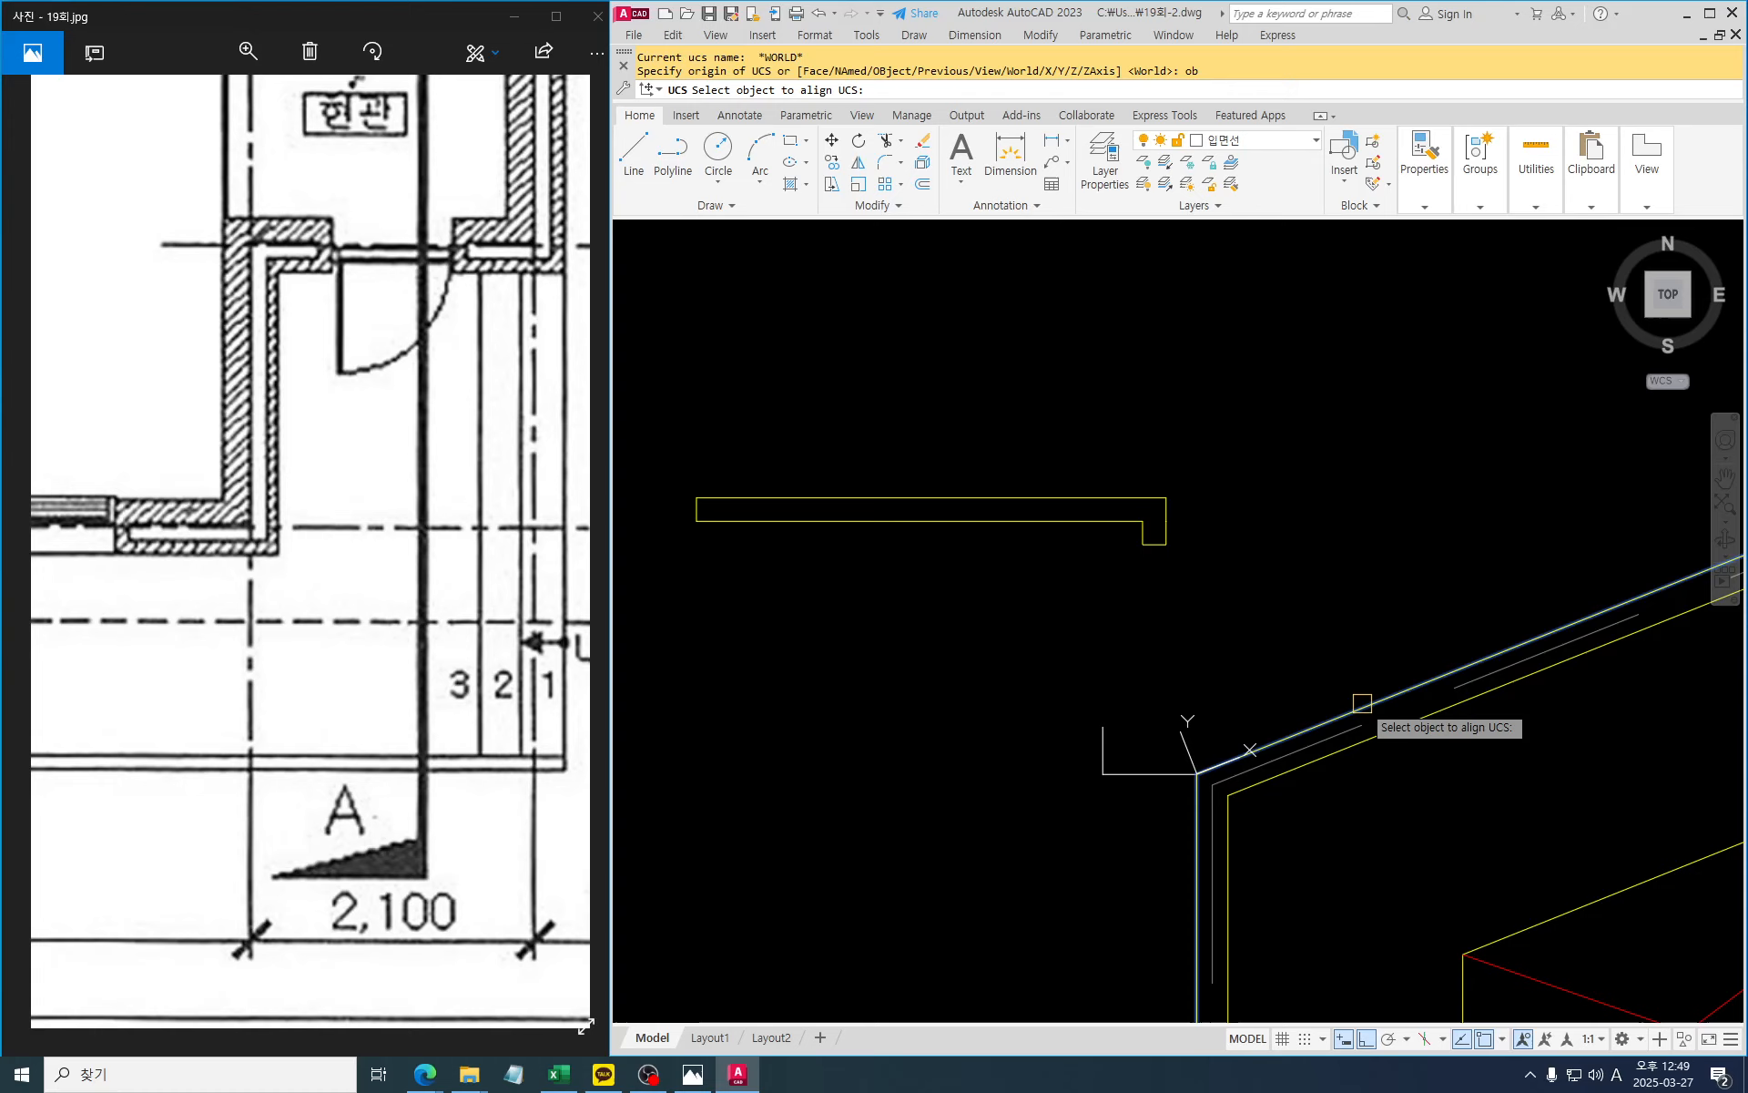
{"action": "left_click", "coordinate": [1365, 704]}
{"action": "key", "text": "Escape"}
{"action": "key", "text": "Escape"}
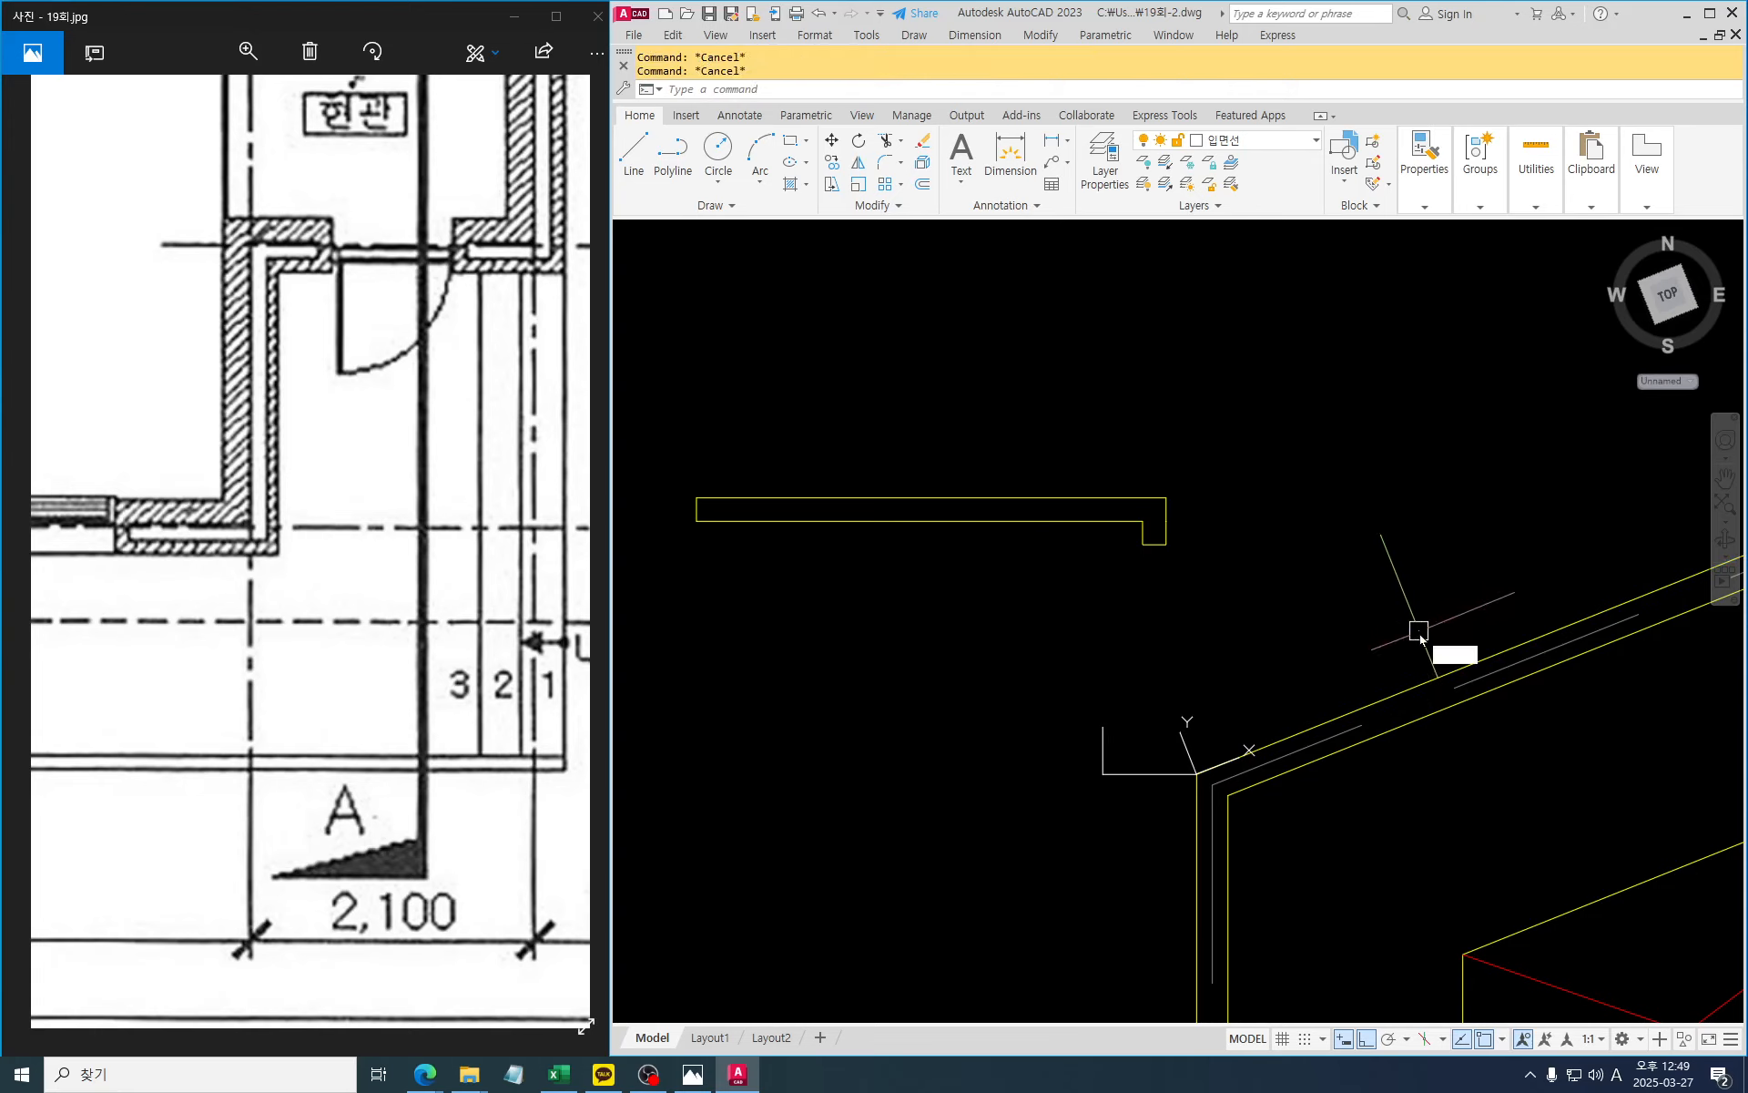
Draw a 30 by 30 square standing on the sloped roof's upper line, a short way up from the eave corner
{"action": "key", "text": "Return"}
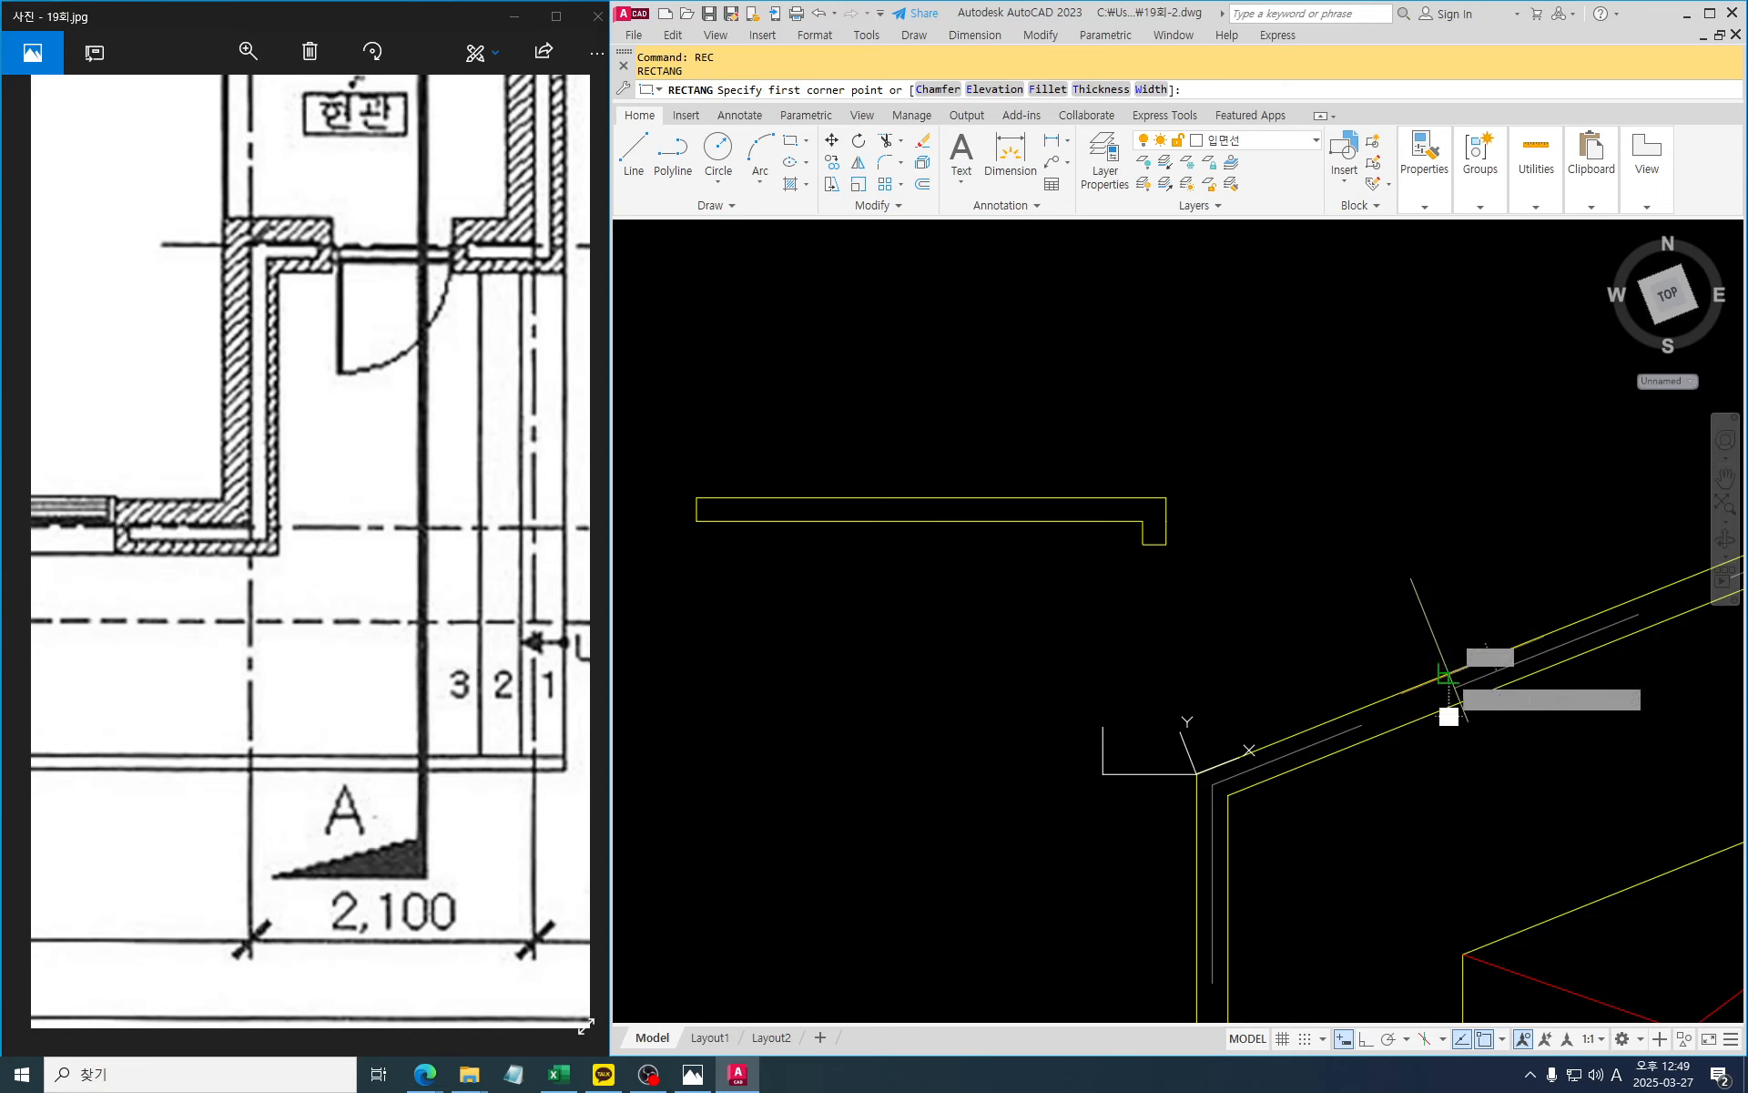
{"action": "left_click", "coordinate": [1448, 674]}
{"action": "type", "text": "@30,30"}
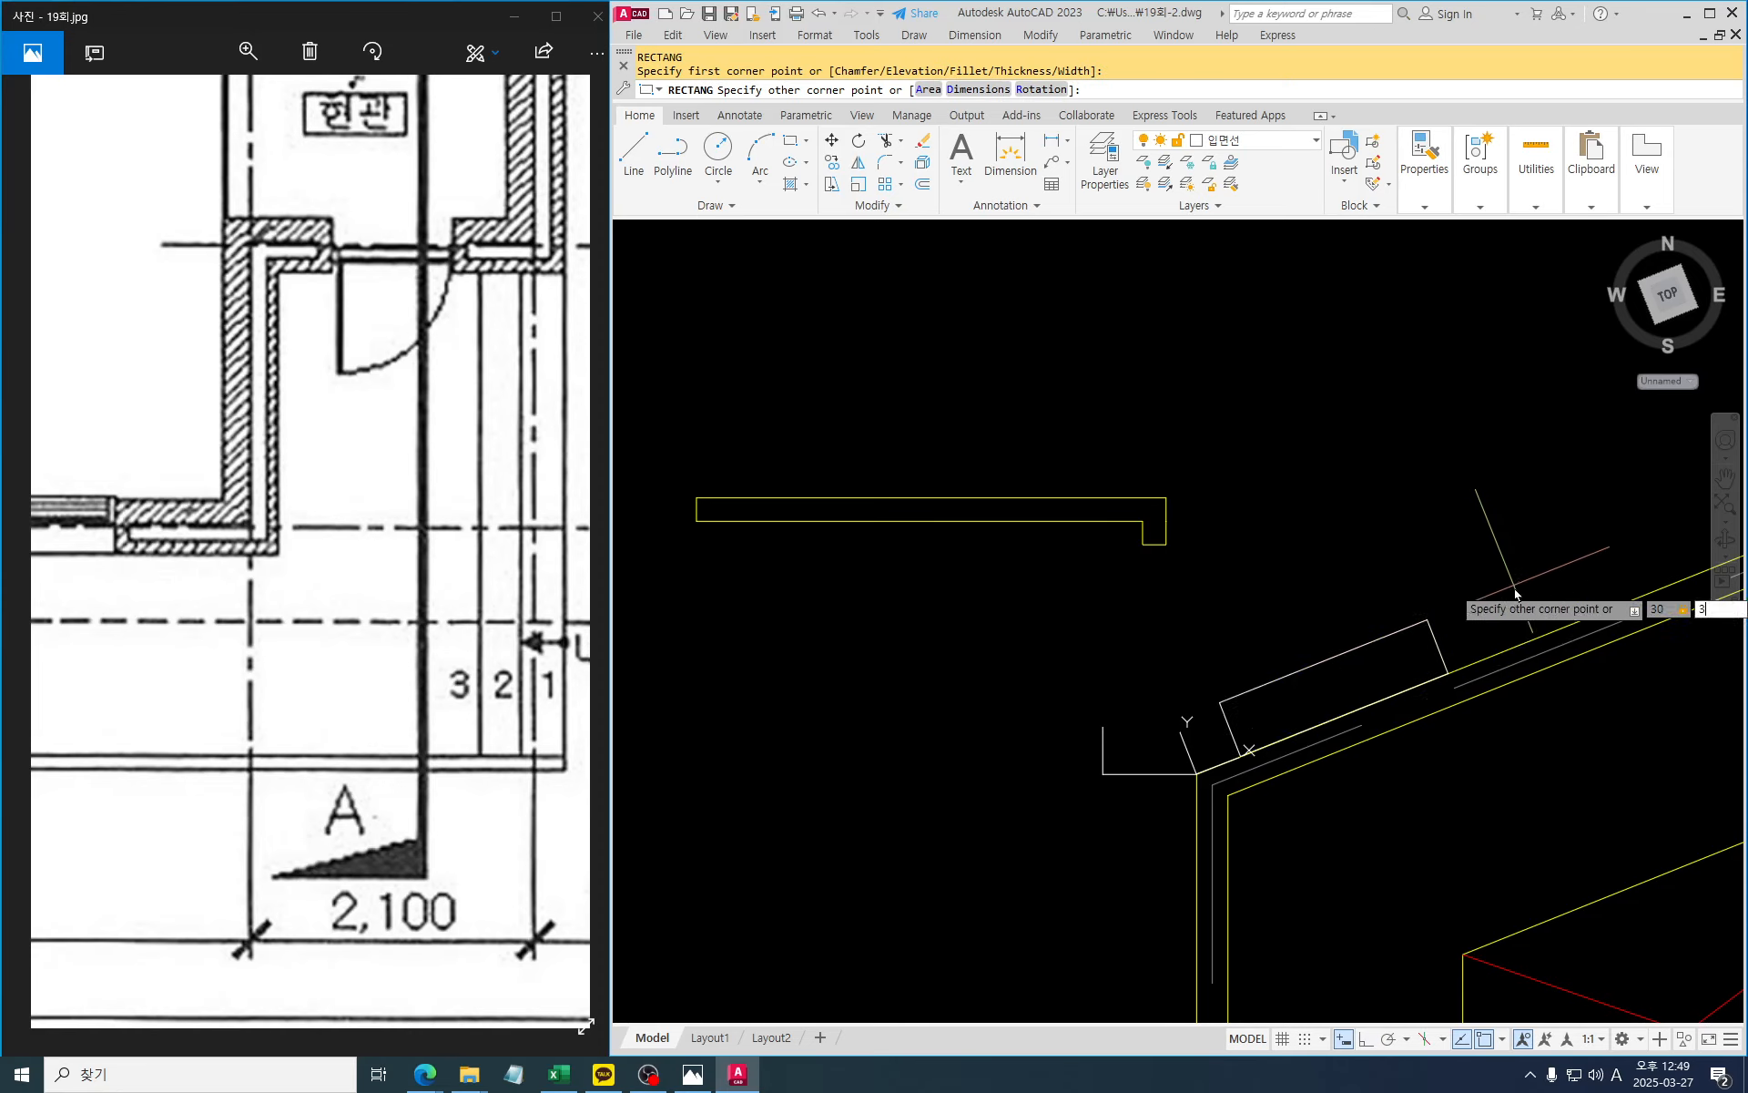
{"action": "key", "text": "Return"}
Draw a diagonal line across the small square from its upper upslope corner to its lower downslope corner
{"action": "type", "text": "l"}
{"action": "key", "text": "Return"}
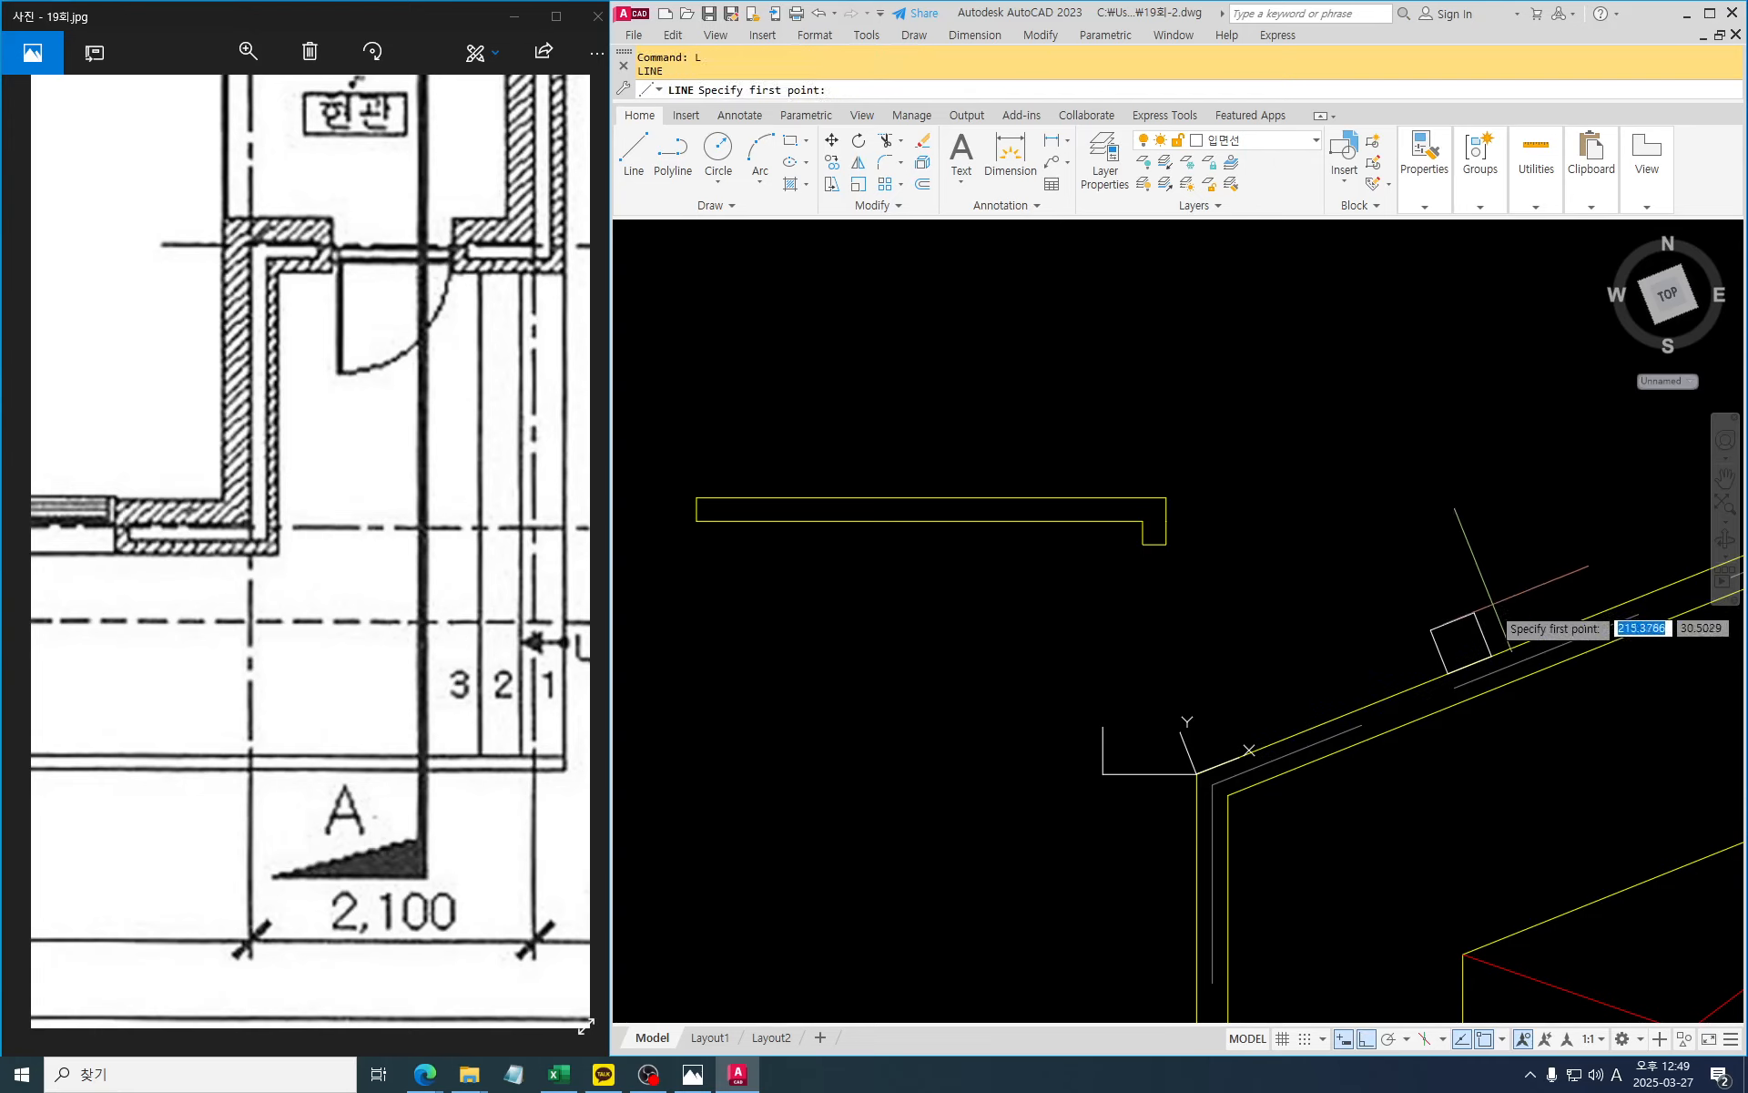
{"action": "left_click", "coordinate": [1475, 612]}
{"action": "left_click", "coordinate": [1448, 673]}
{"action": "key", "text": "Escape"}
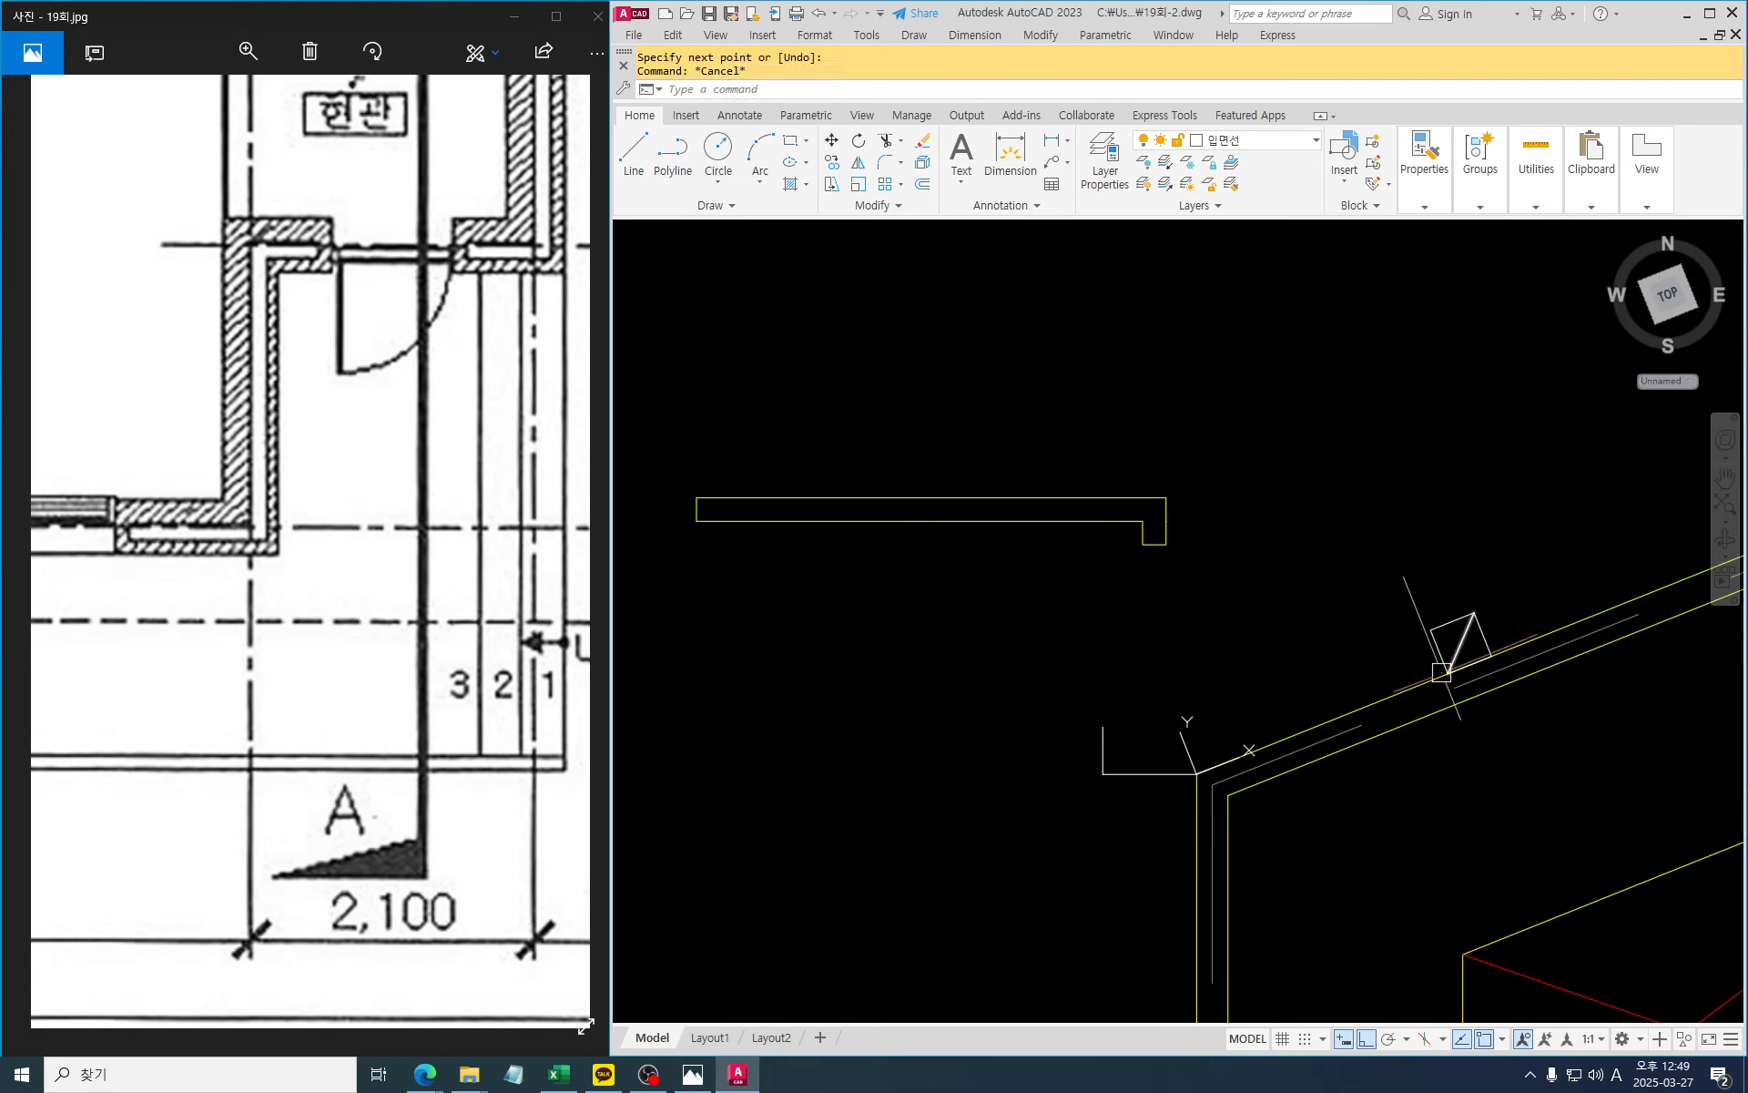
Match the properties of the upper yellow roof line onto the small batten square and its diagonal
{"action": "type", "text": "ma"}
{"action": "key", "text": "Return"}
{"action": "left_click", "coordinate": [1441, 676]}
{"action": "left_click", "coordinate": [1377, 558]}
{"action": "left_click", "coordinate": [1565, 765]}
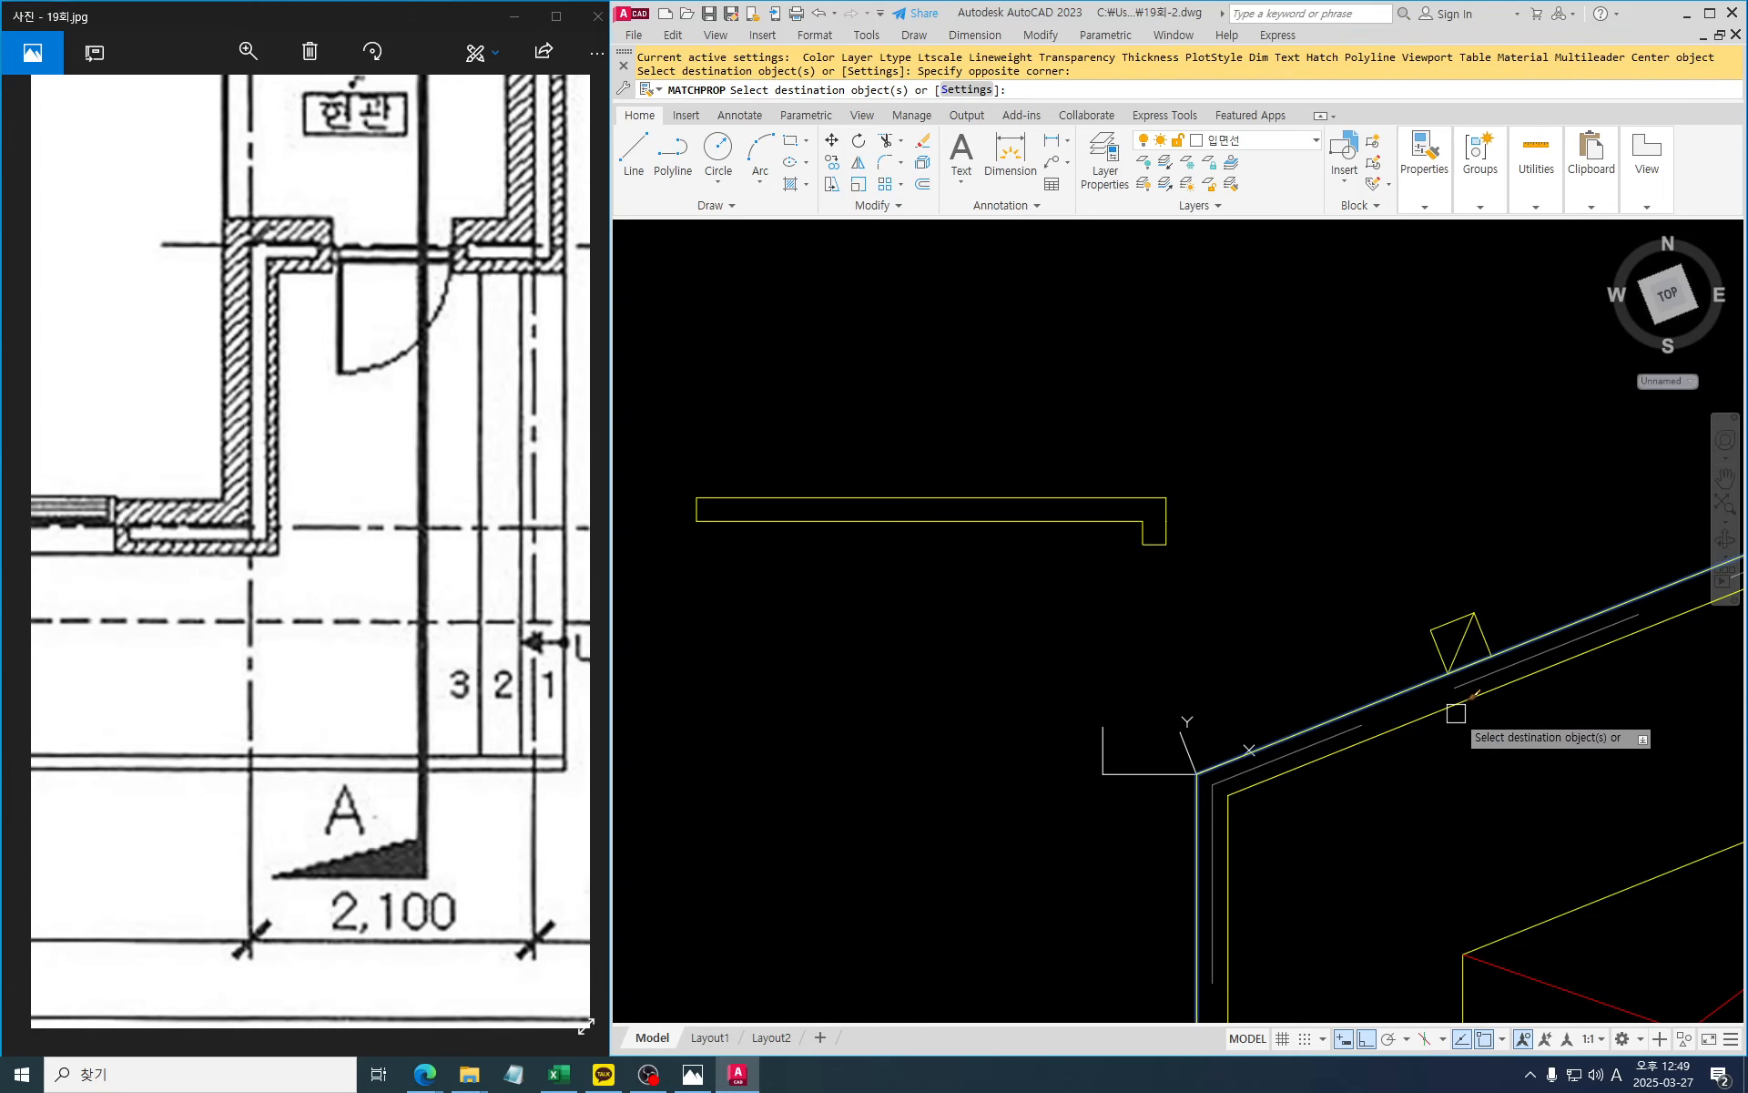
{"action": "key", "text": "Escape"}
{"action": "middle_click_drag", "start_coordinate": [1426, 706], "coordinate": [1355, 687]}
{"action": "key", "text": "Escape"}
{"action": "key", "text": "Escape"}
Align the roof tile from the white line's upper end at the eaves to just above the batten's upper corner, without scaling
{"action": "type", "text": "a"}
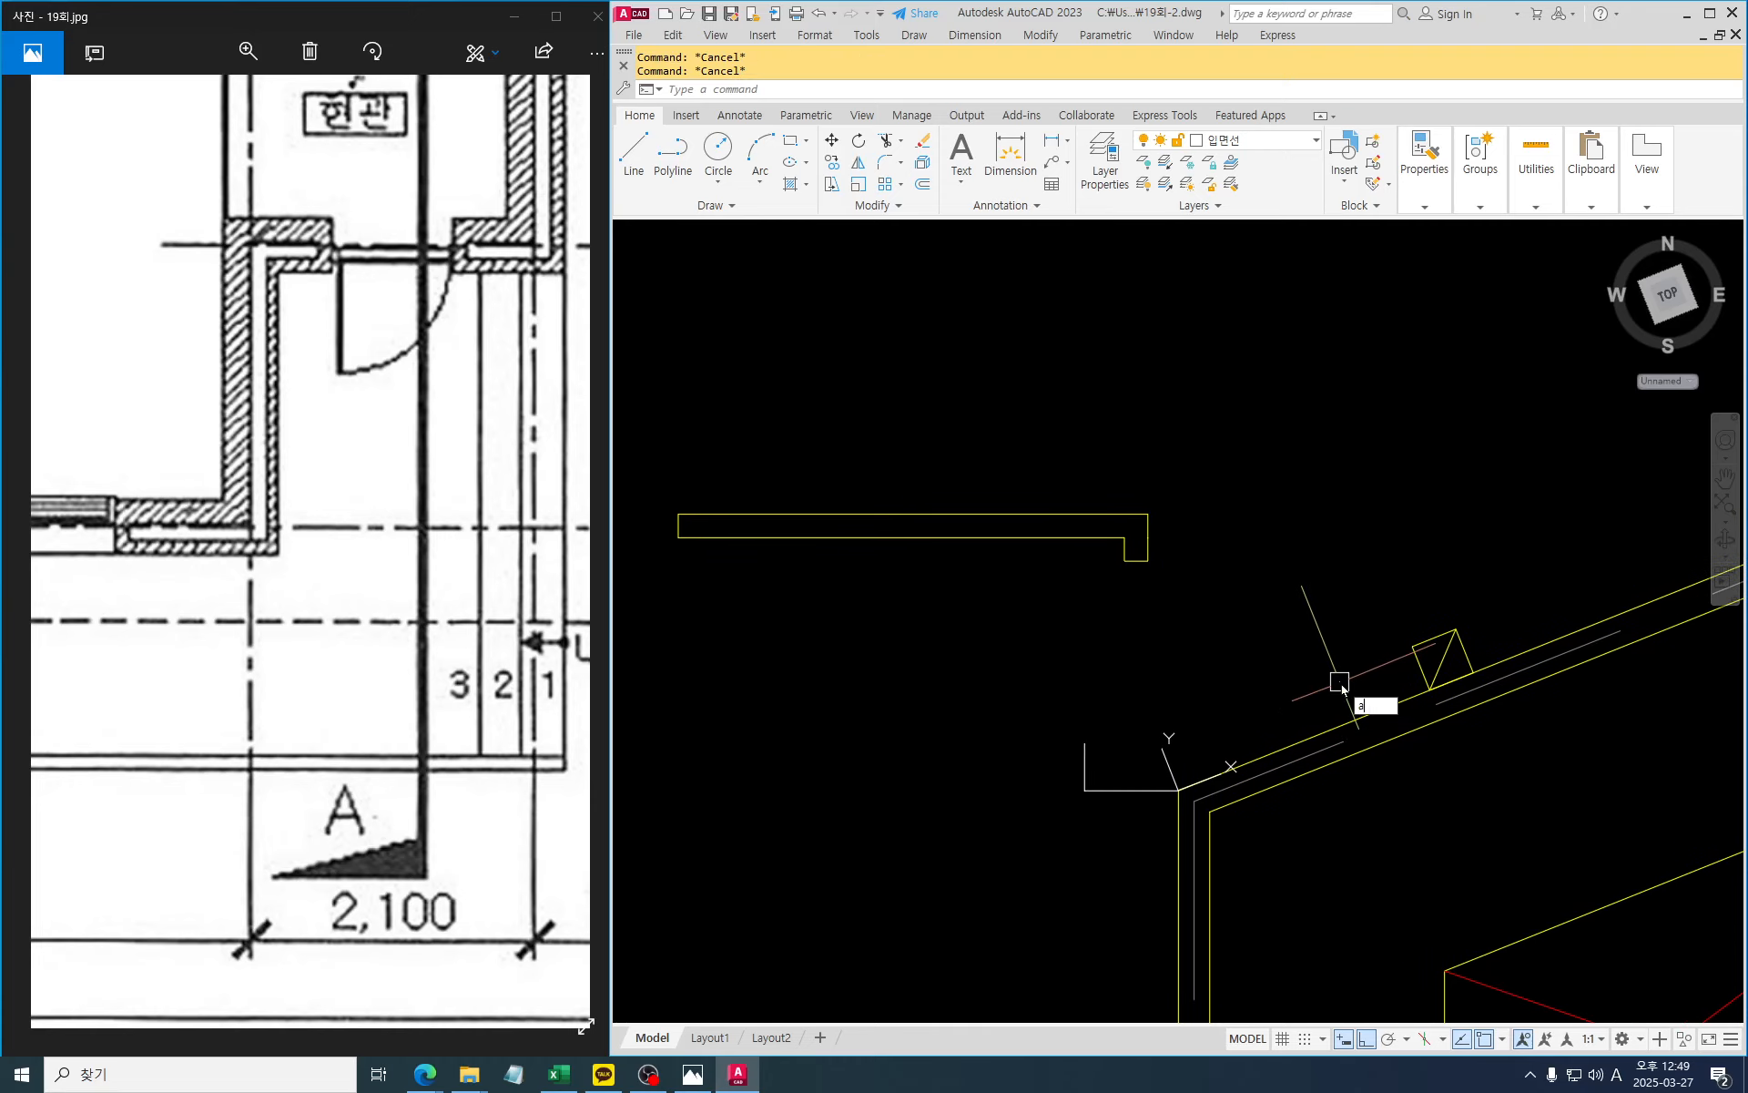
{"action": "type", "text": "l"}
{"action": "key", "text": "space"}
{"action": "left_click", "coordinate": [1261, 621]}
{"action": "left_click", "coordinate": [1067, 476]}
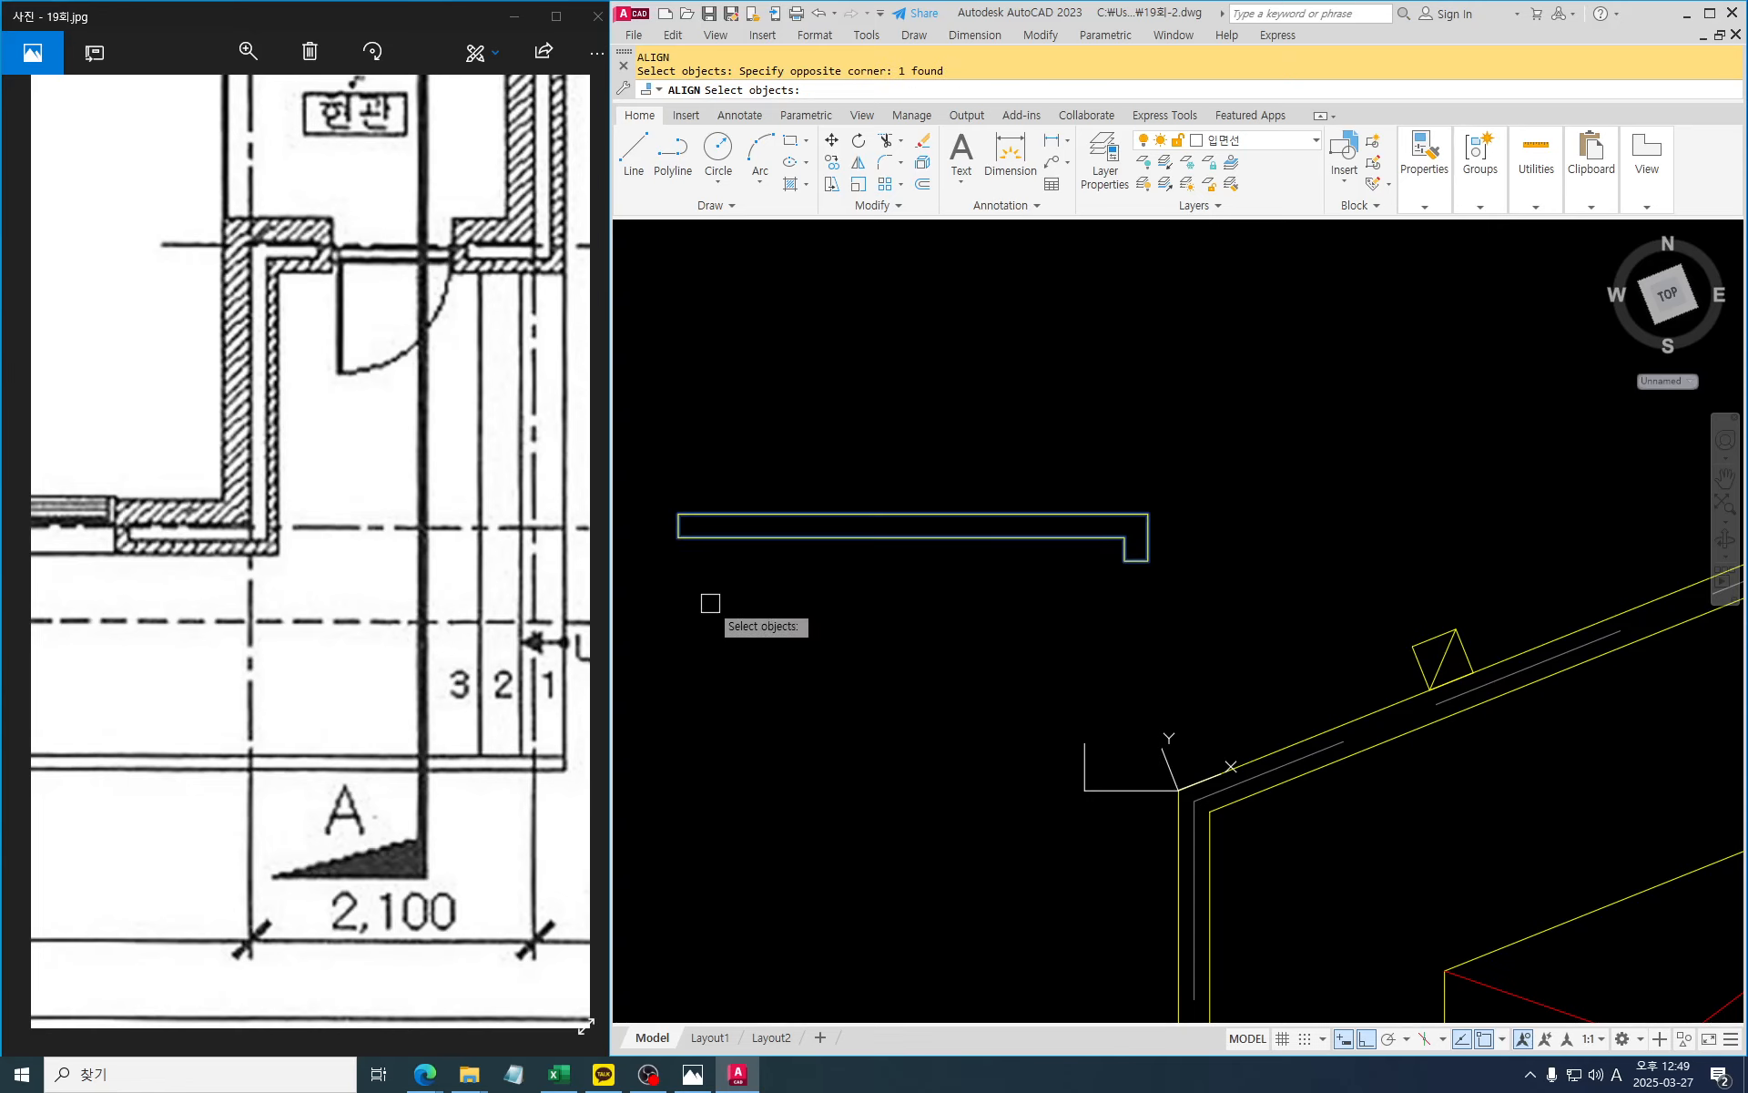
{"action": "key", "text": "space"}
{"action": "left_click", "coordinate": [678, 537]}
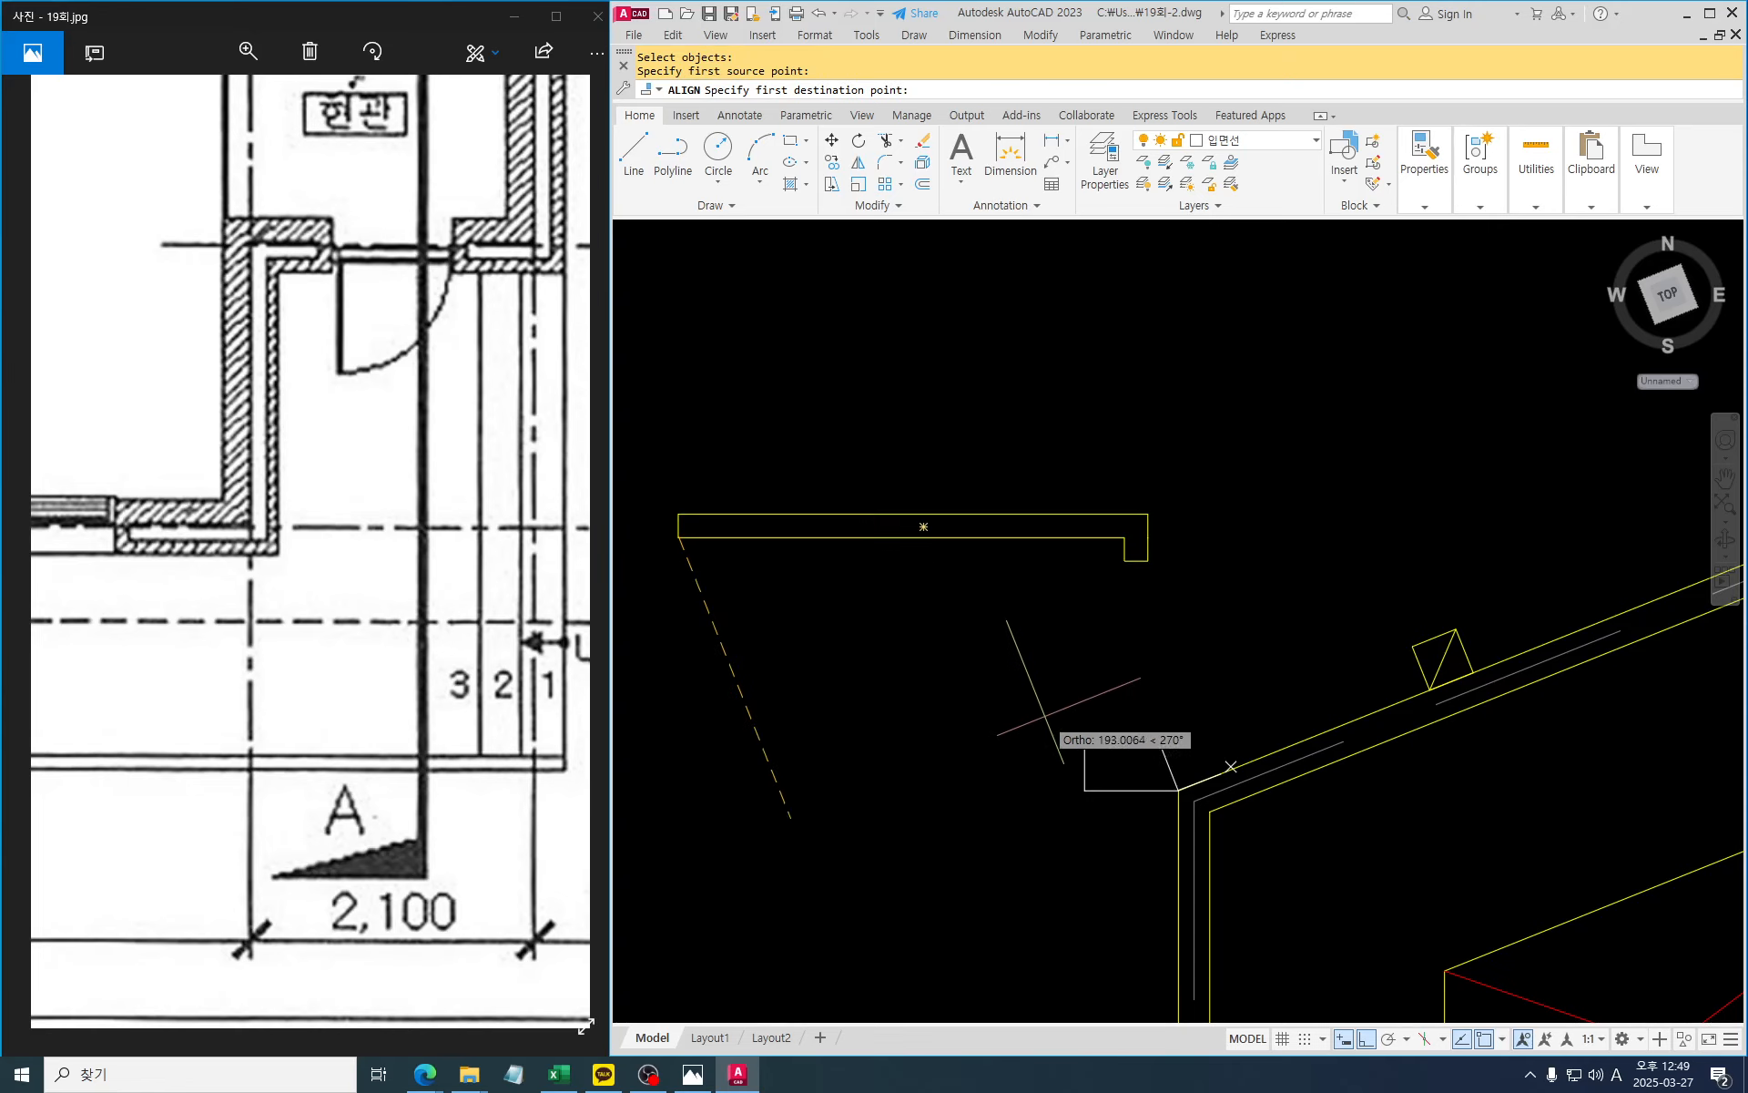
{"action": "key", "text": "F8"}
{"action": "left_click", "coordinate": [1178, 790]}
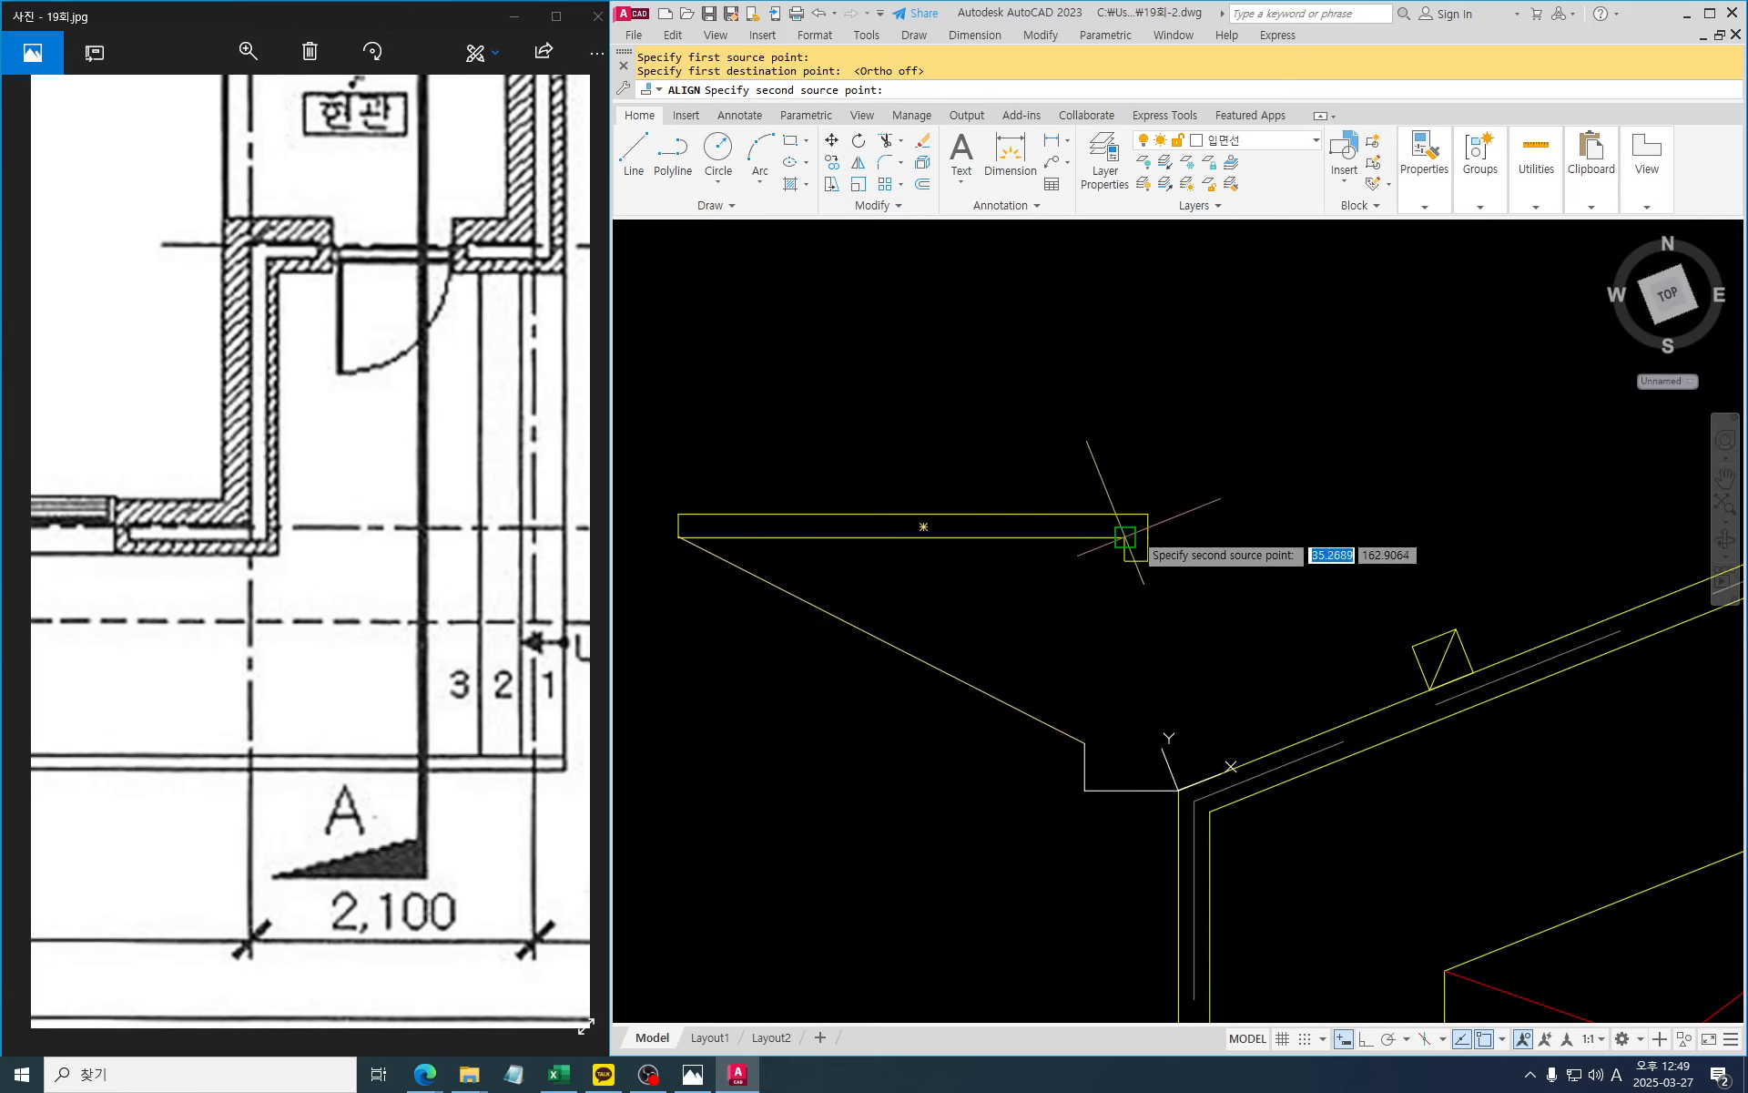
{"action": "left_click", "coordinate": [1126, 537]}
{"action": "scroll", "coordinate": [1530, 651], "scroll_direction": "up", "scroll_amount": 4}
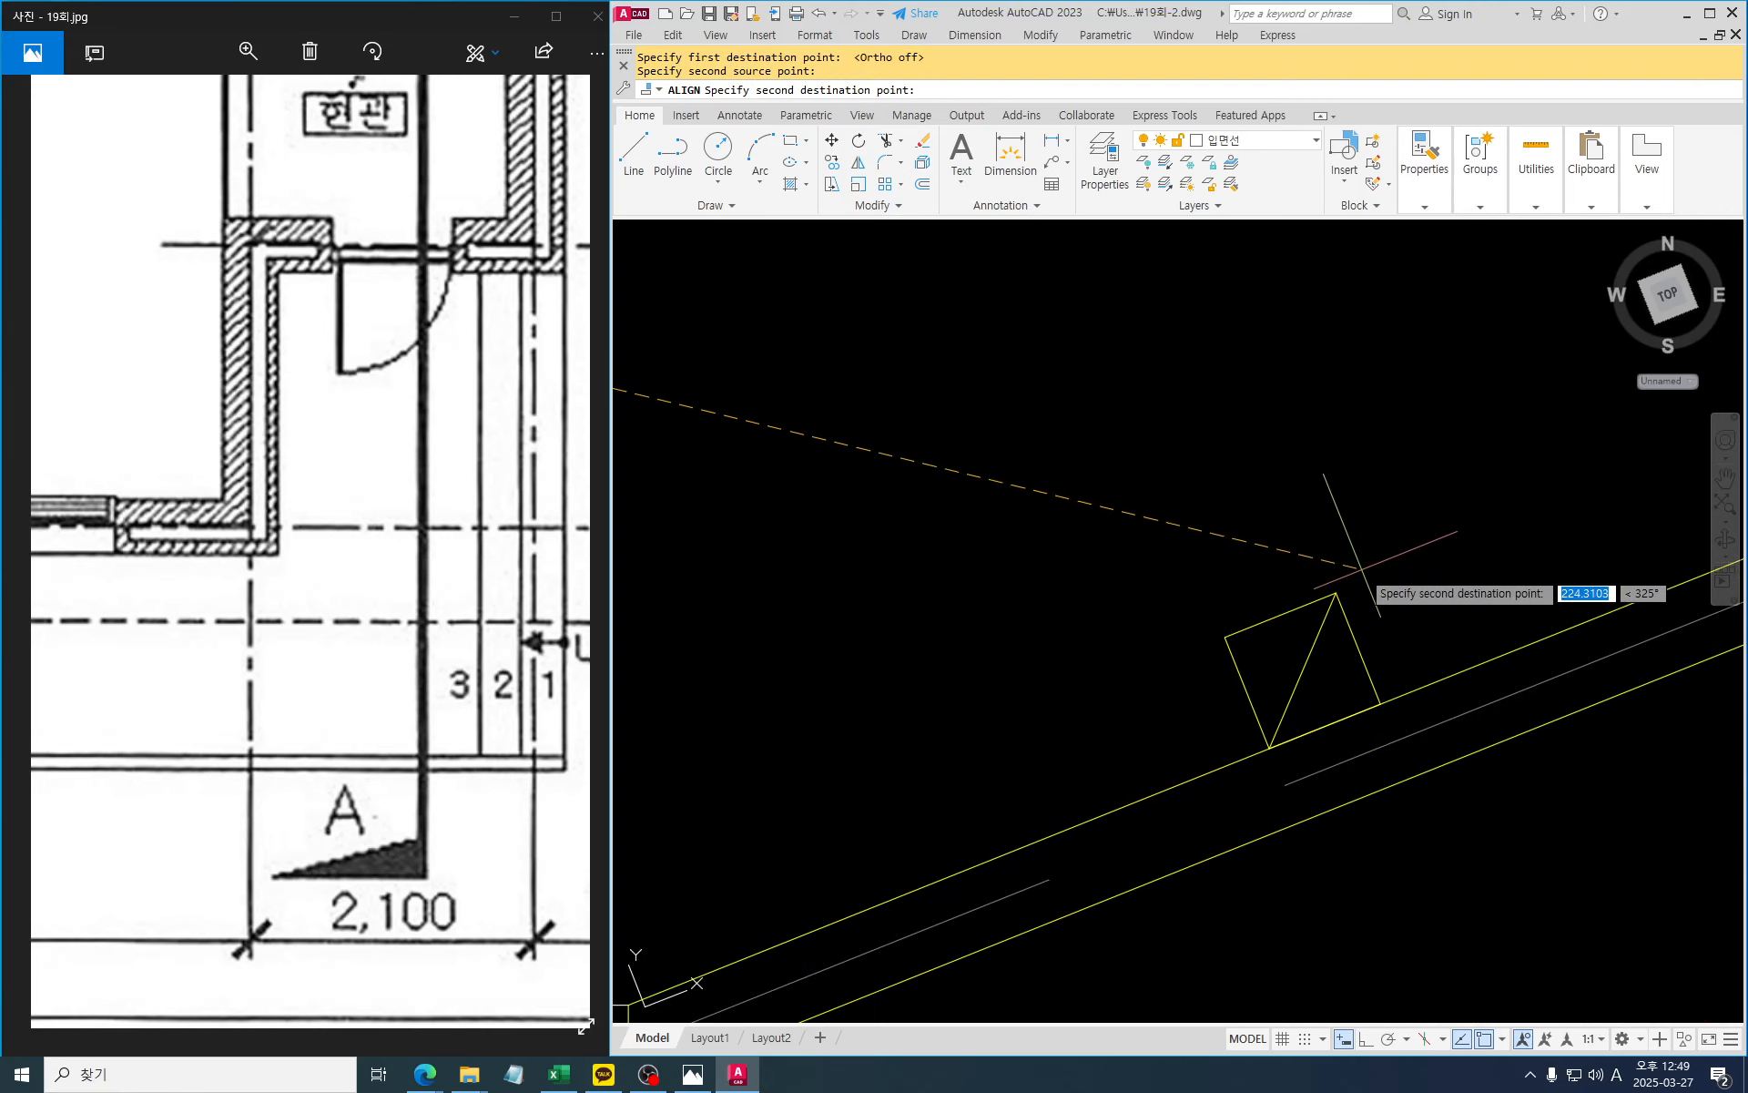
{"action": "left_click", "coordinate": [1360, 566]}
{"action": "key", "text": "Return"}
{"action": "key", "text": "Return"}
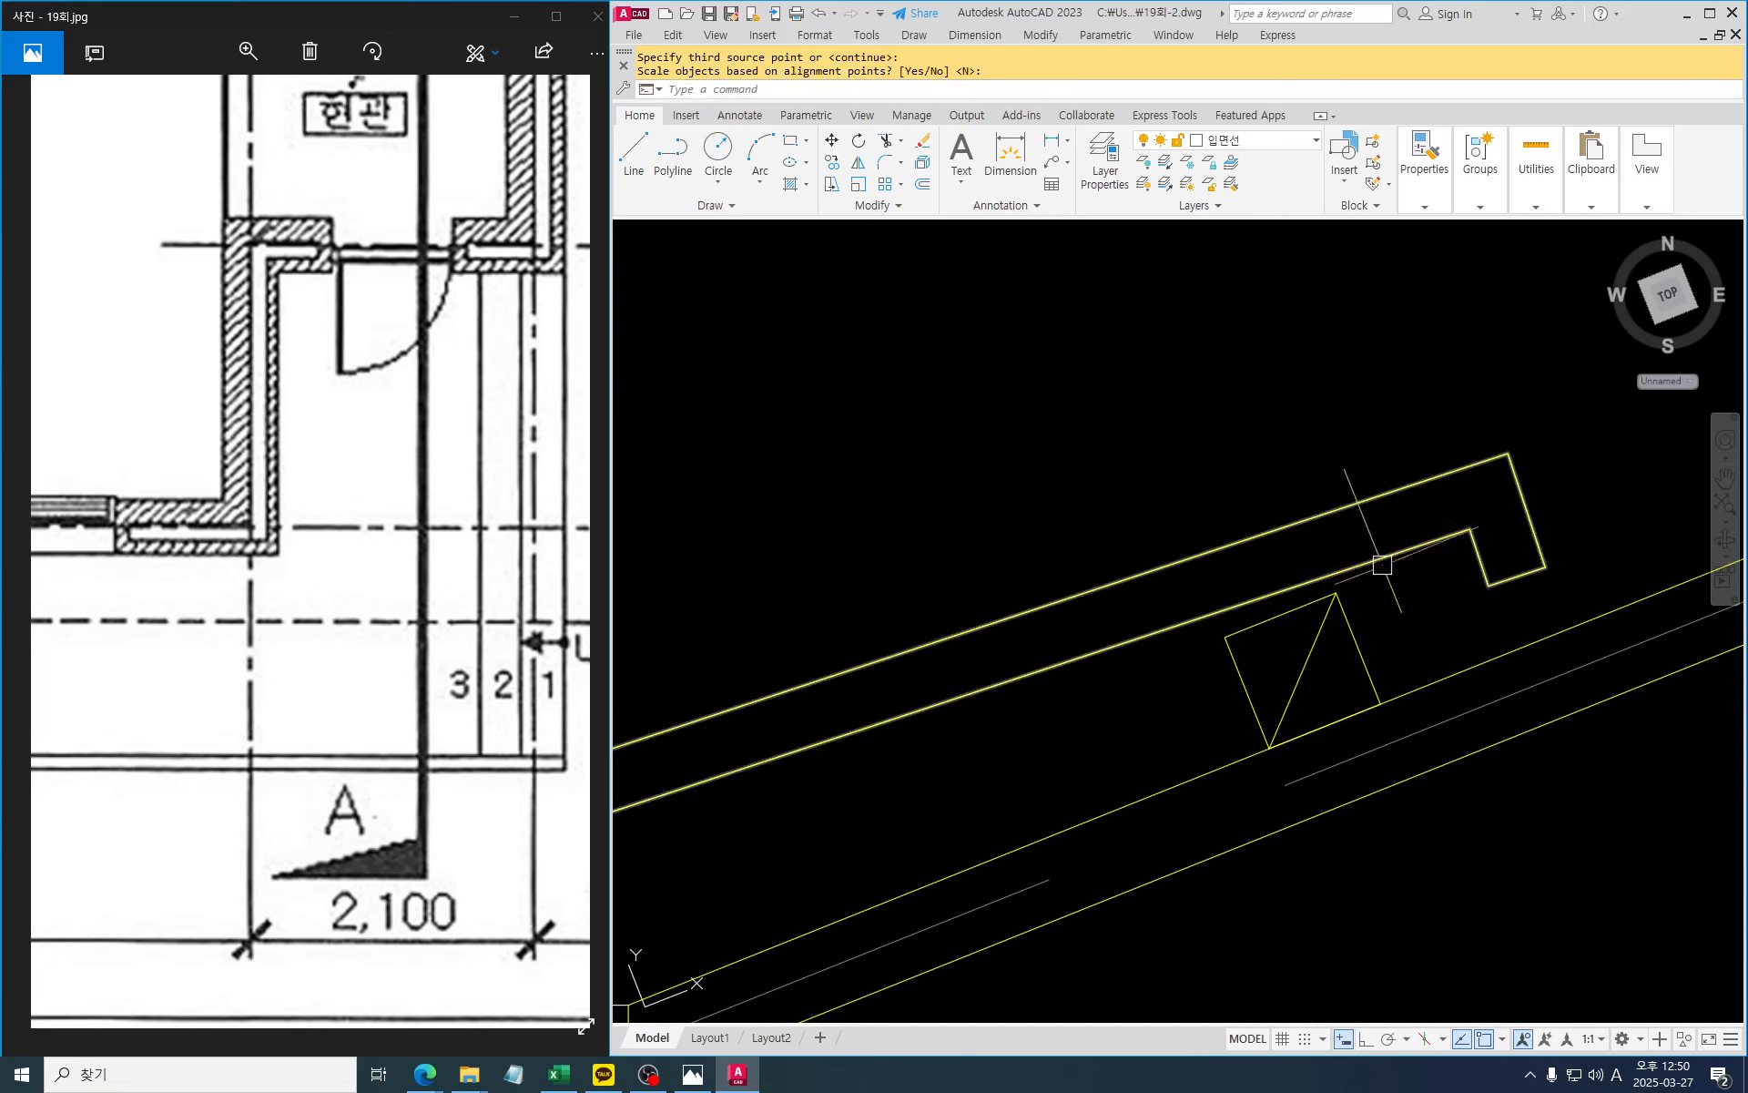
{"action": "key", "text": "Escape"}
{"action": "key", "text": "Escape"}
Move the batten square and its diagonal up along the roof slope so it sits against the tile's hook
{"action": "left_click", "coordinate": [1399, 643]}
{"action": "left_click", "coordinate": [1269, 656]}
{"action": "key", "text": "Return"}
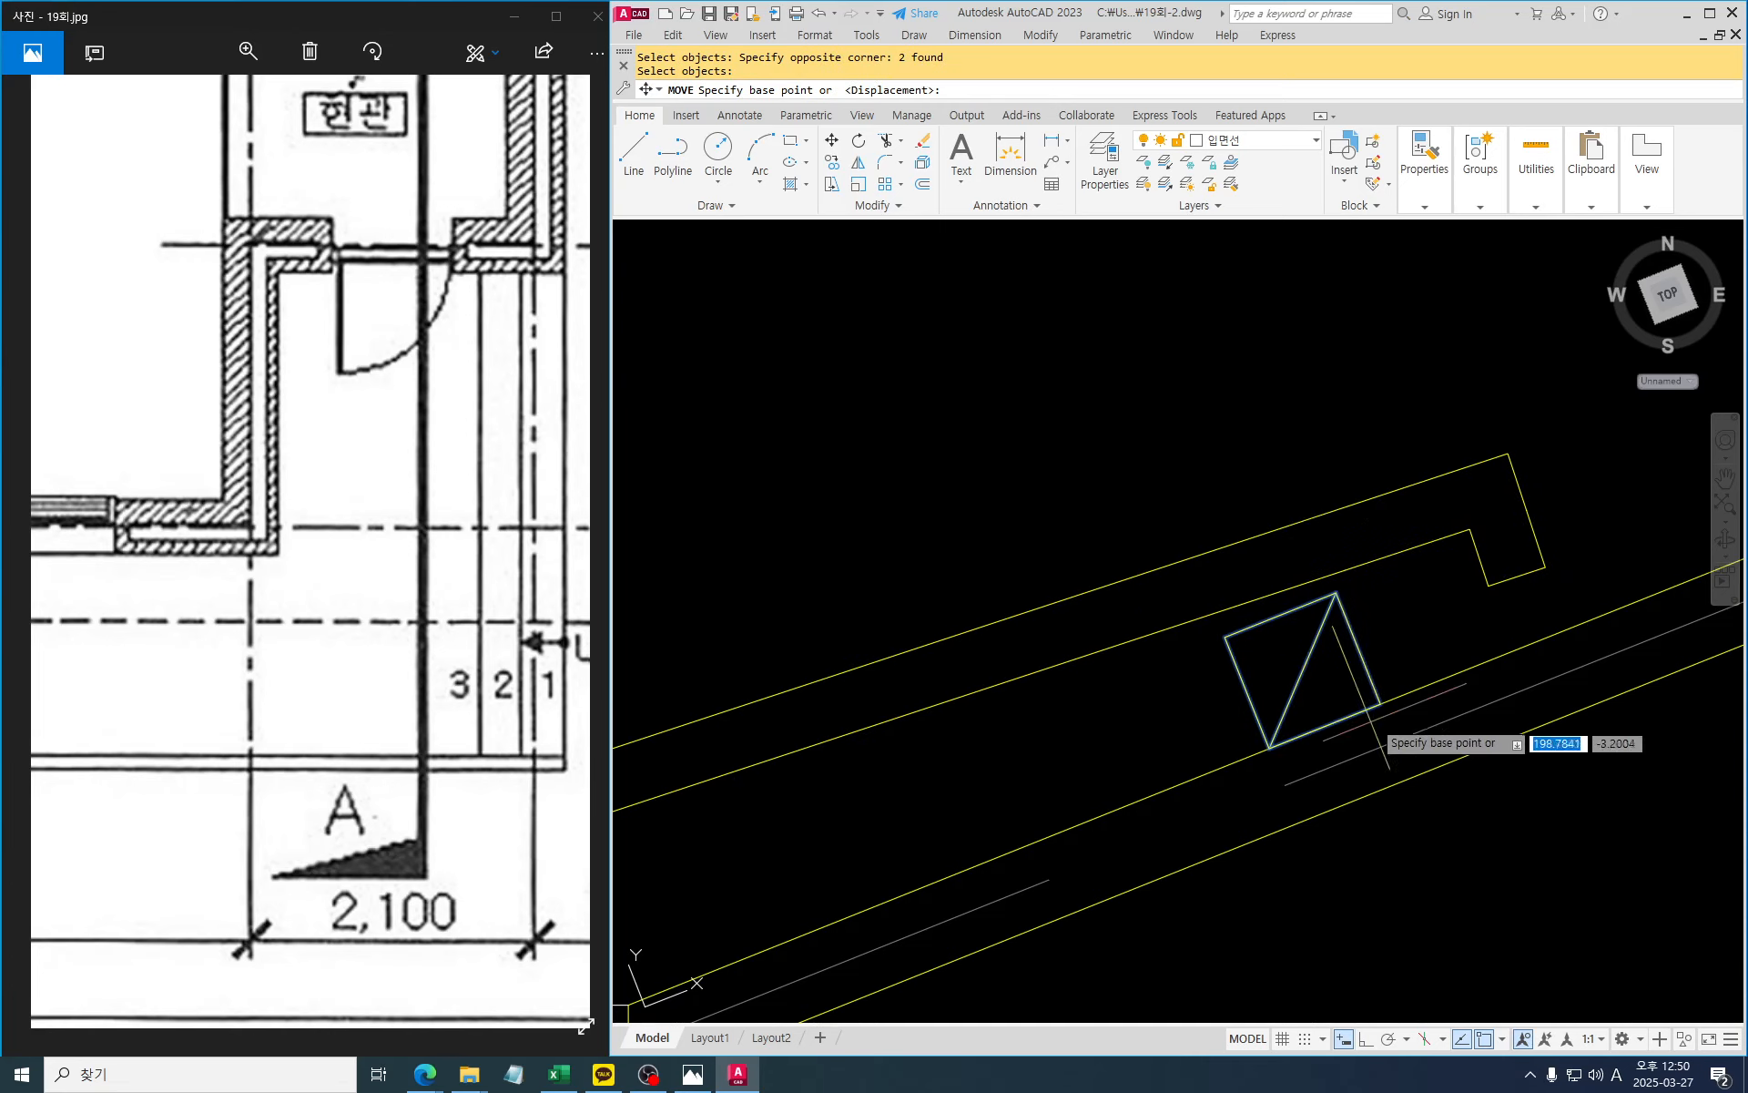
{"action": "left_click", "coordinate": [1380, 702]}
{"action": "left_click", "coordinate": [1511, 653]}
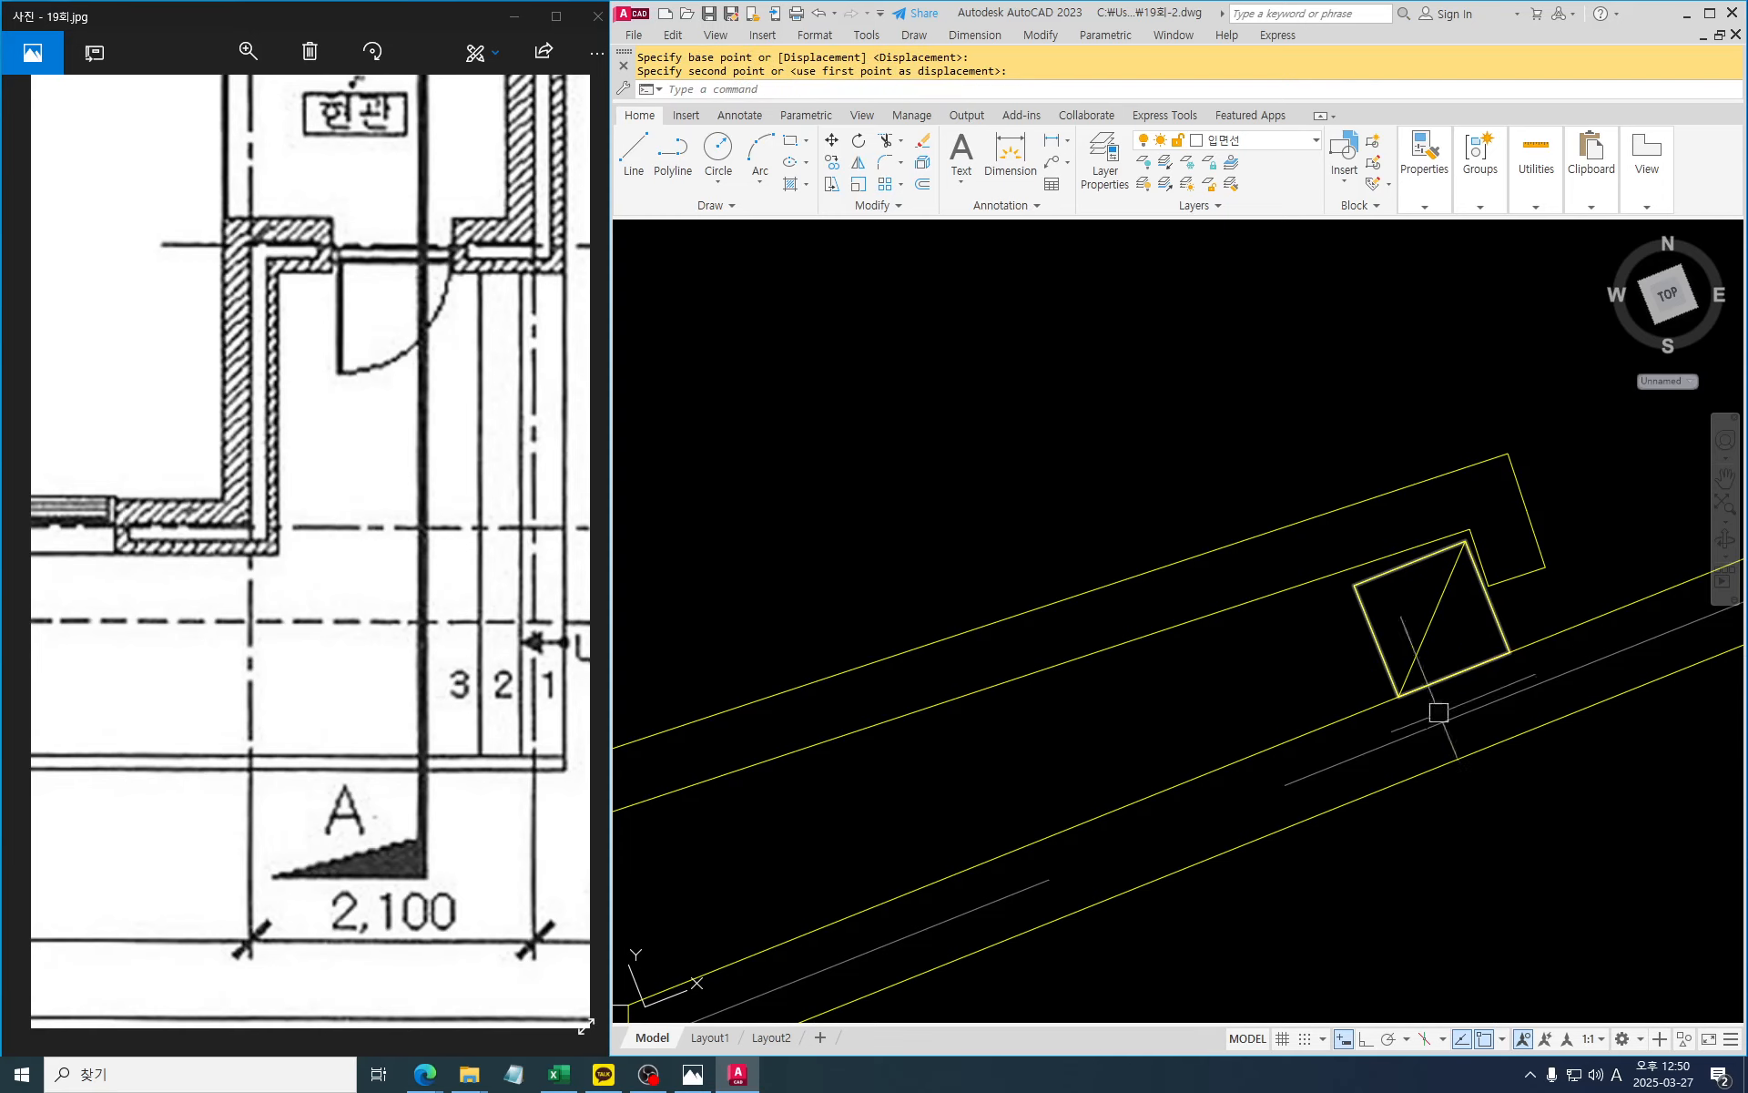
{"action": "key", "text": "Escape"}
{"action": "key", "text": "Escape"}
Offset the green vertical centerline through the roof ridge by 150 to both sides
{"action": "scroll", "coordinate": [1191, 691], "scroll_direction": "down", "scroll_amount": 5}
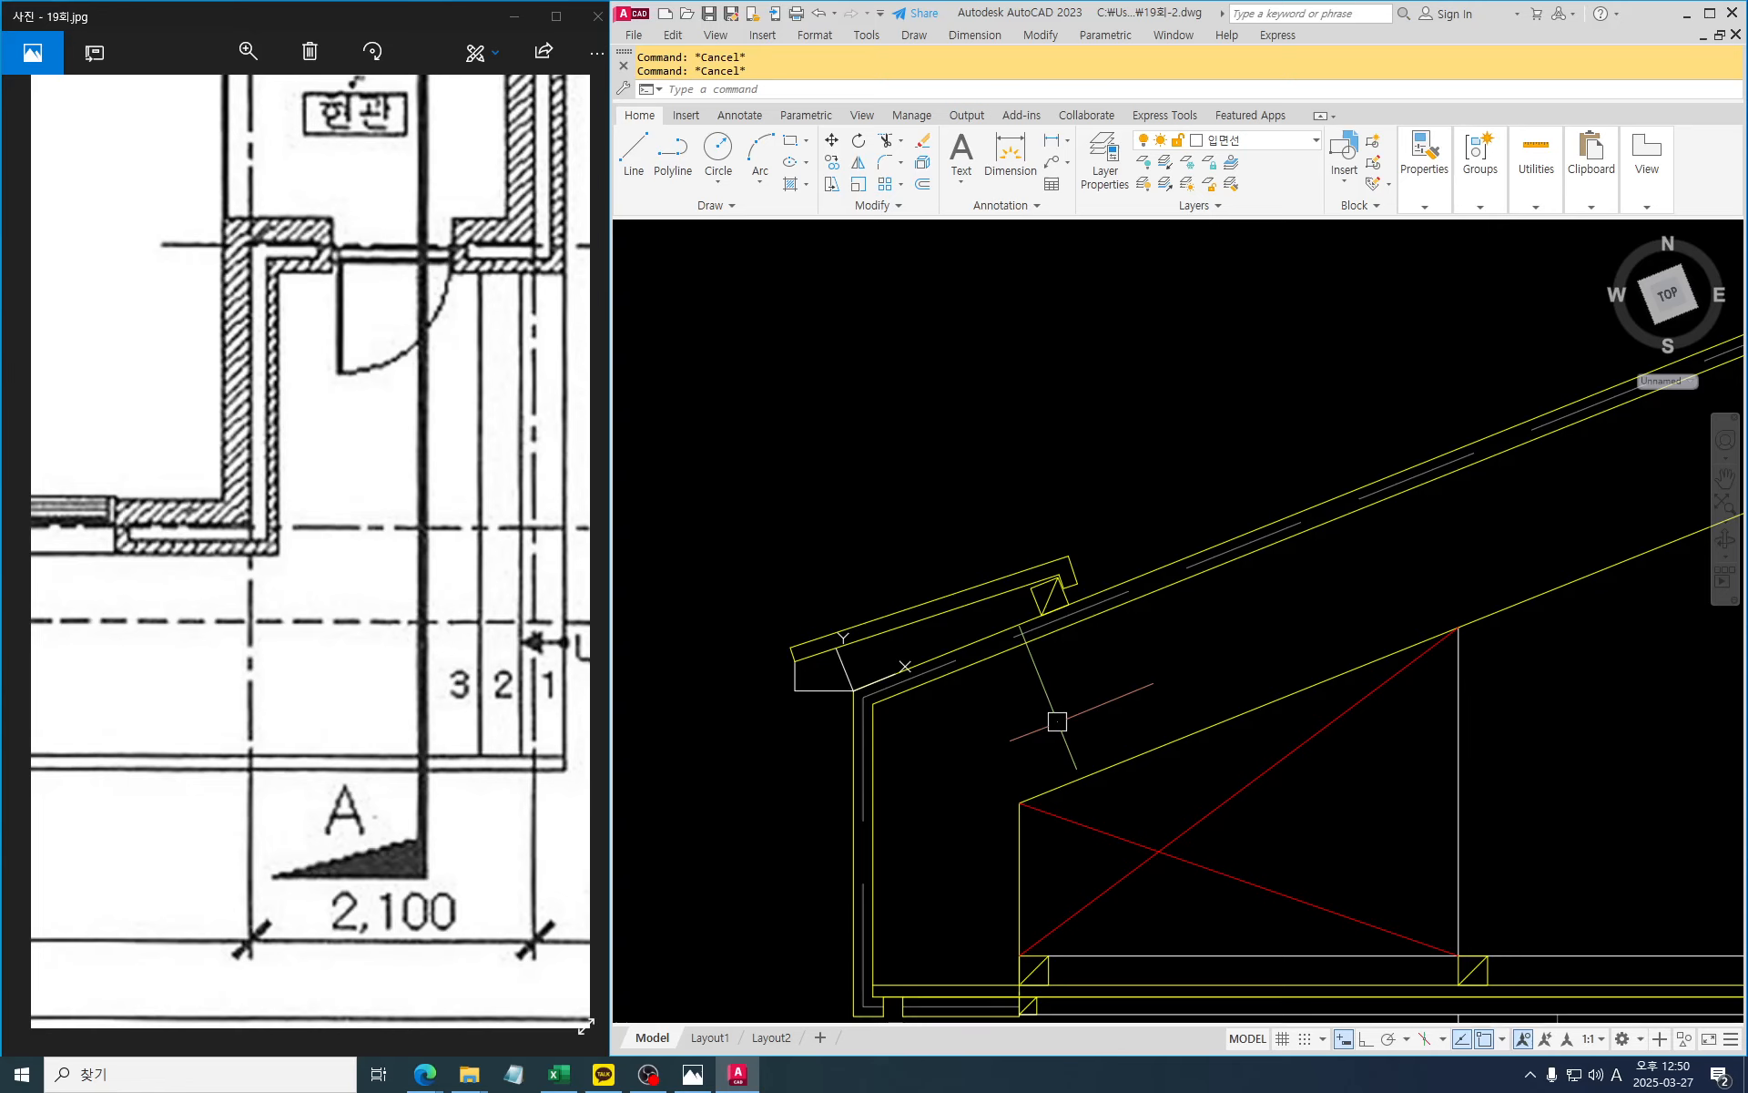
{"action": "scroll", "coordinate": [1009, 721], "scroll_direction": "down", "scroll_amount": 3}
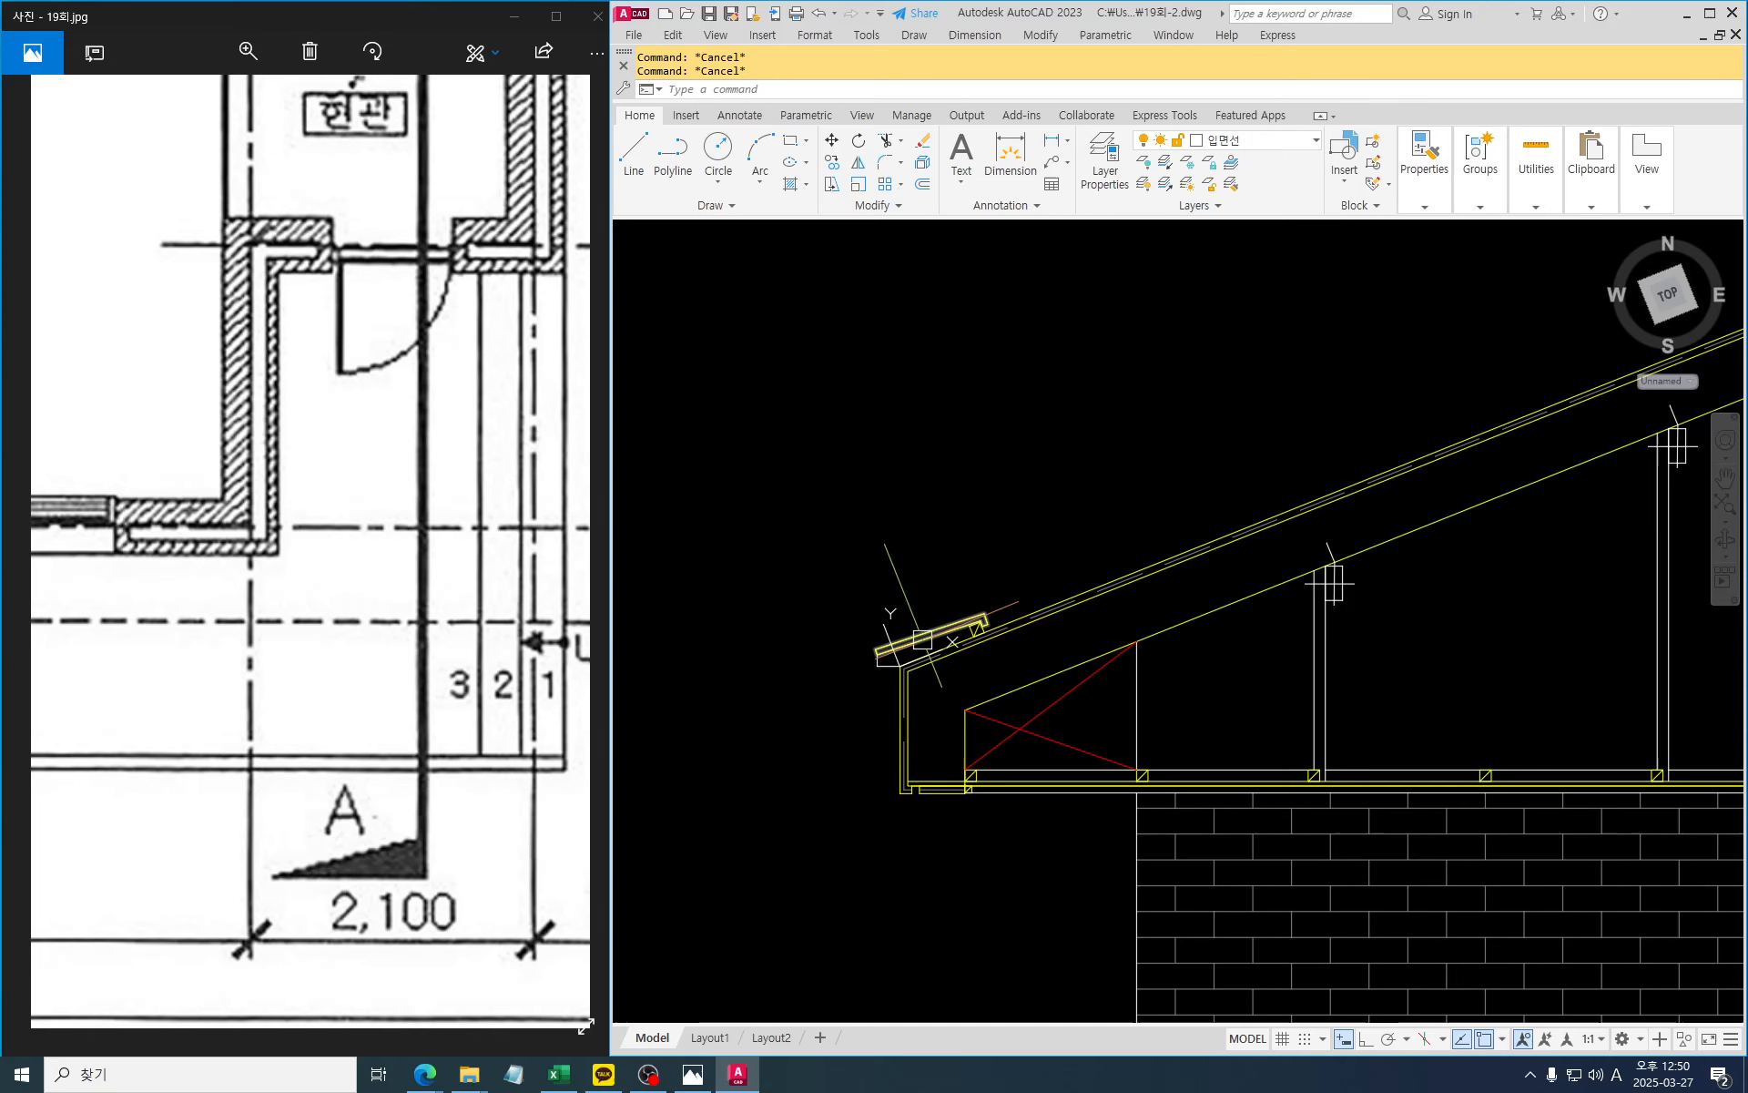
{"action": "scroll", "coordinate": [930, 645], "scroll_direction": "down", "scroll_amount": 5}
{"action": "middle_click_drag", "start_coordinate": [1325, 590], "coordinate": [1102, 627]}
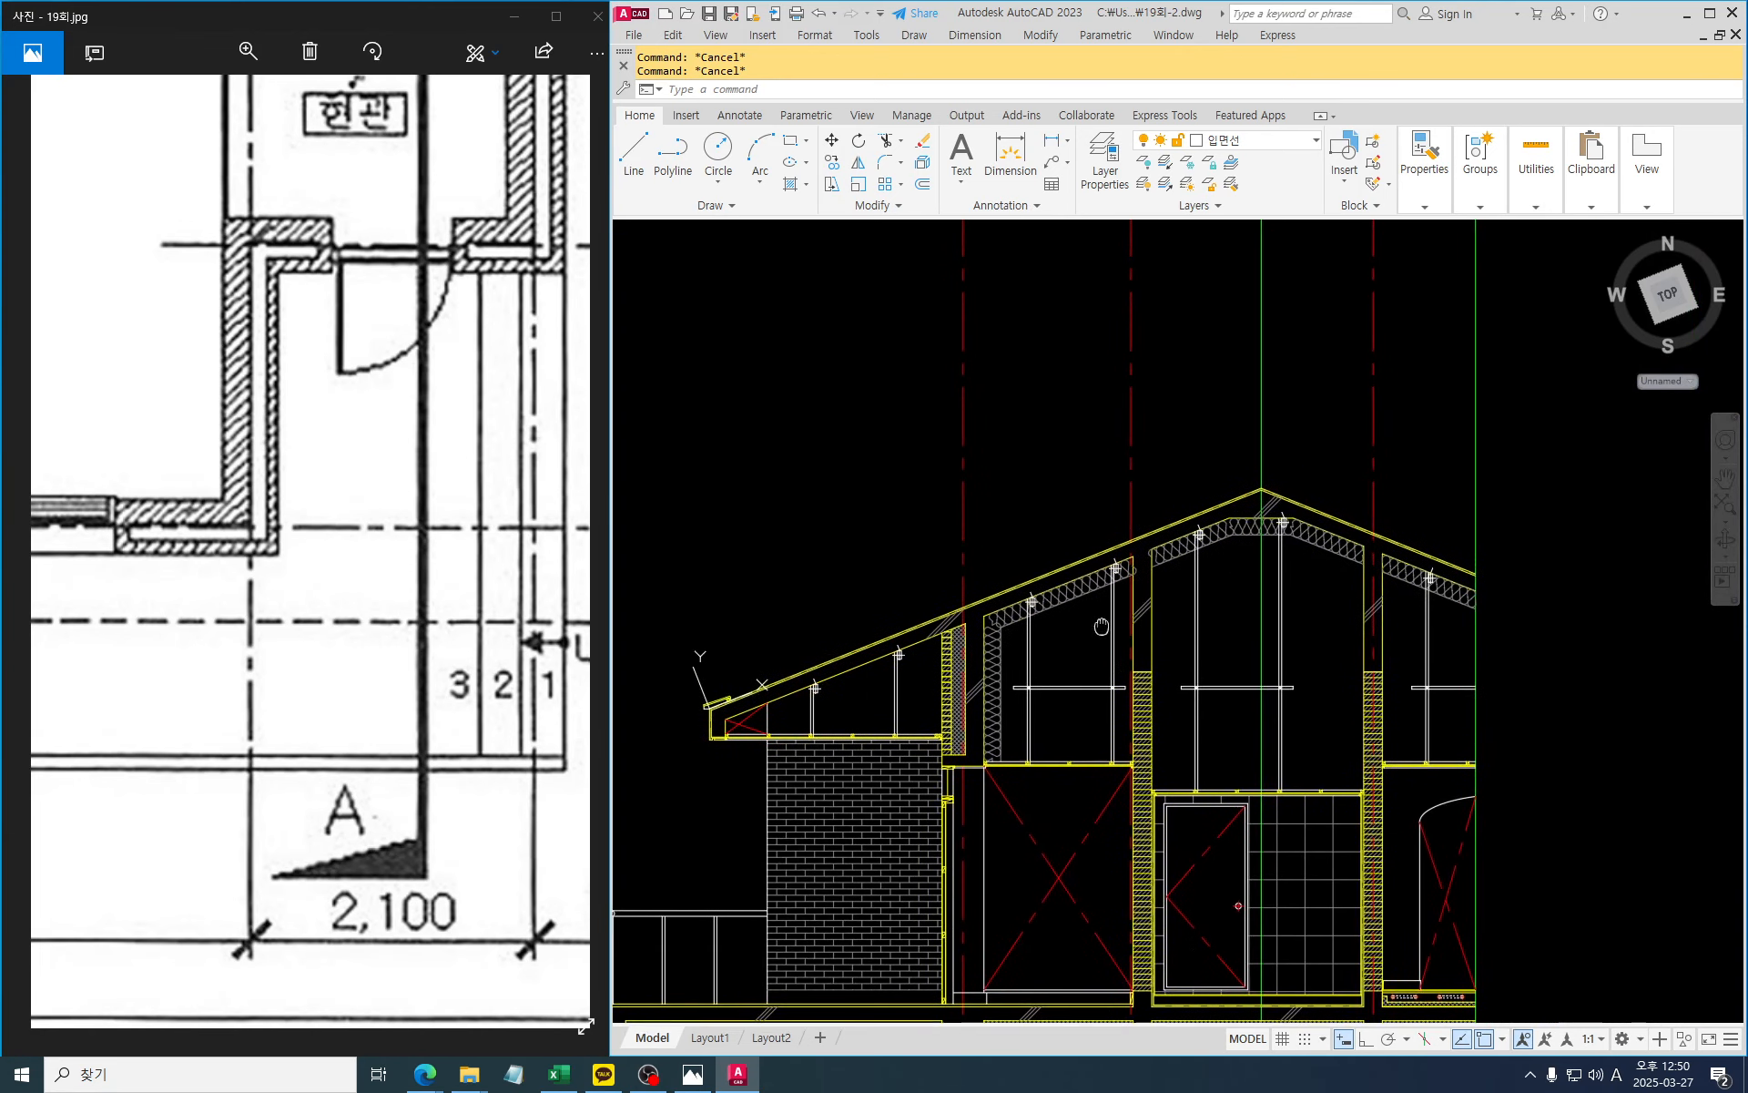
{"action": "scroll", "coordinate": [1294, 462], "scroll_direction": "up", "scroll_amount": 4}
{"action": "middle_click_drag", "start_coordinate": [1294, 577], "coordinate": [1307, 590]}
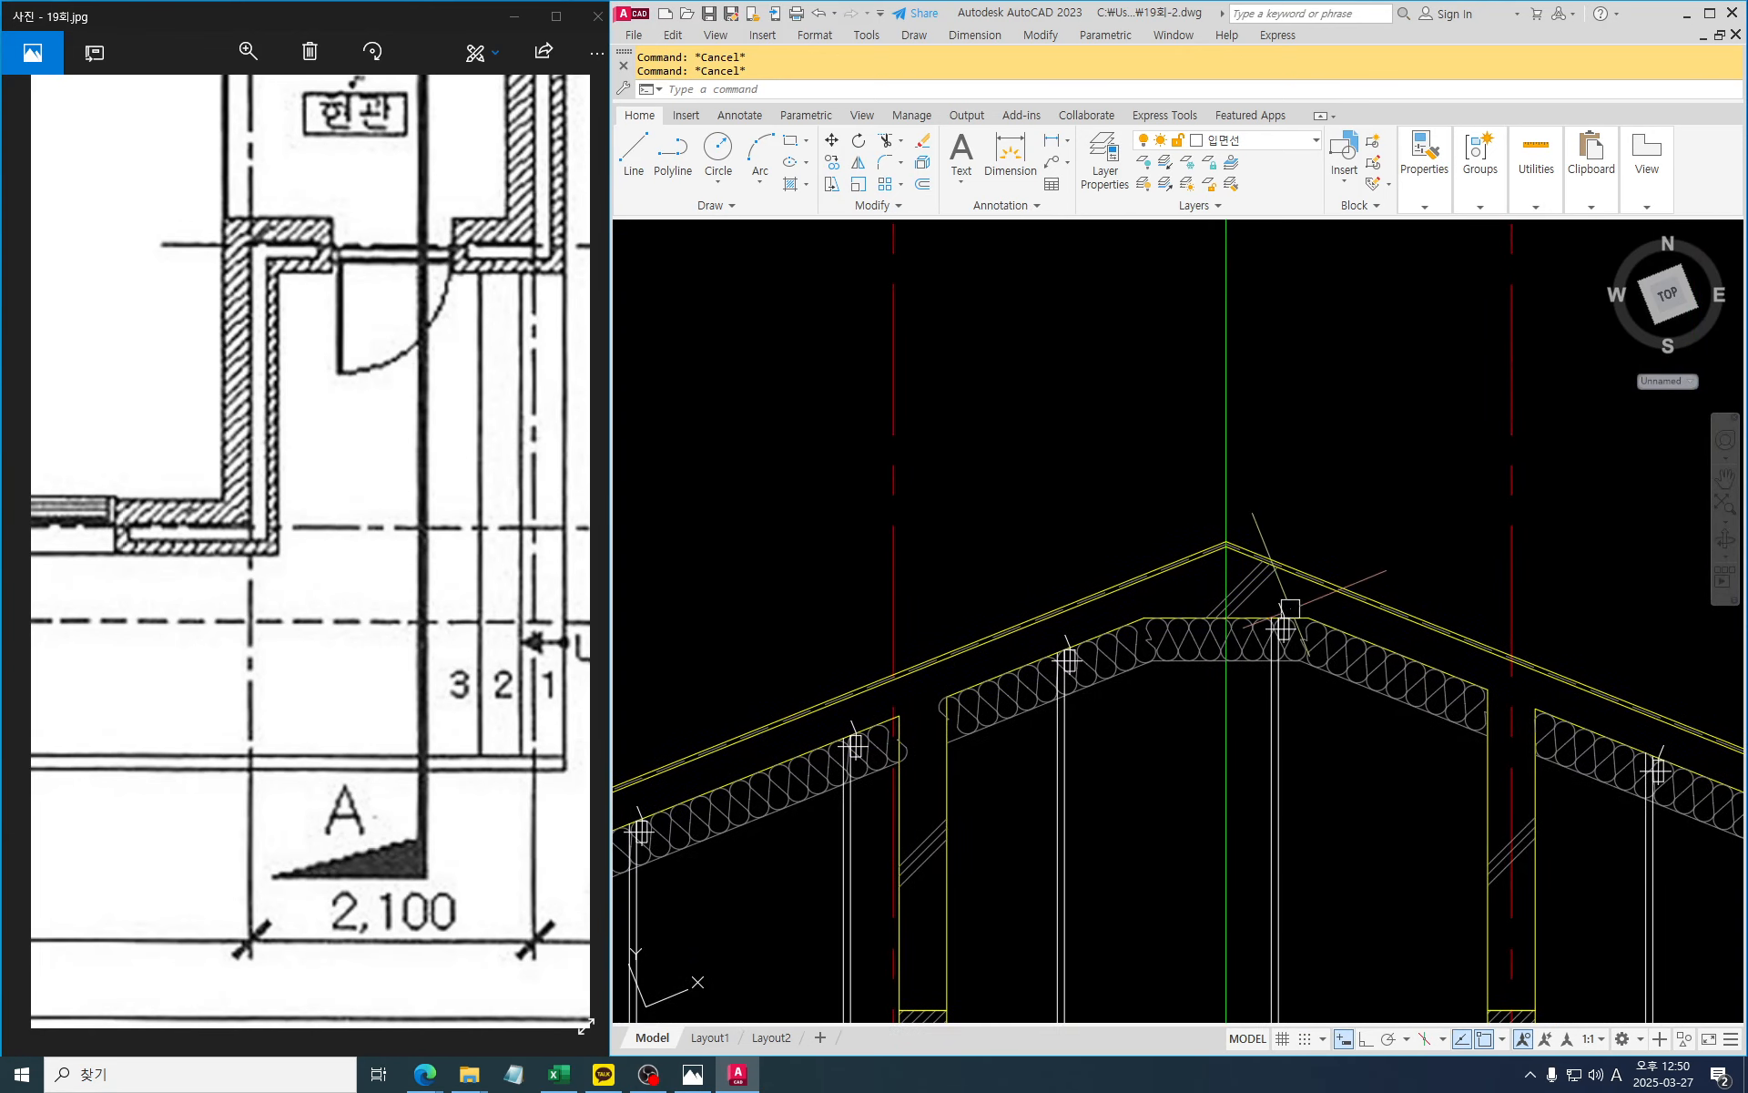
{"action": "middle_click_drag", "start_coordinate": [1249, 501], "coordinate": [1279, 506]}
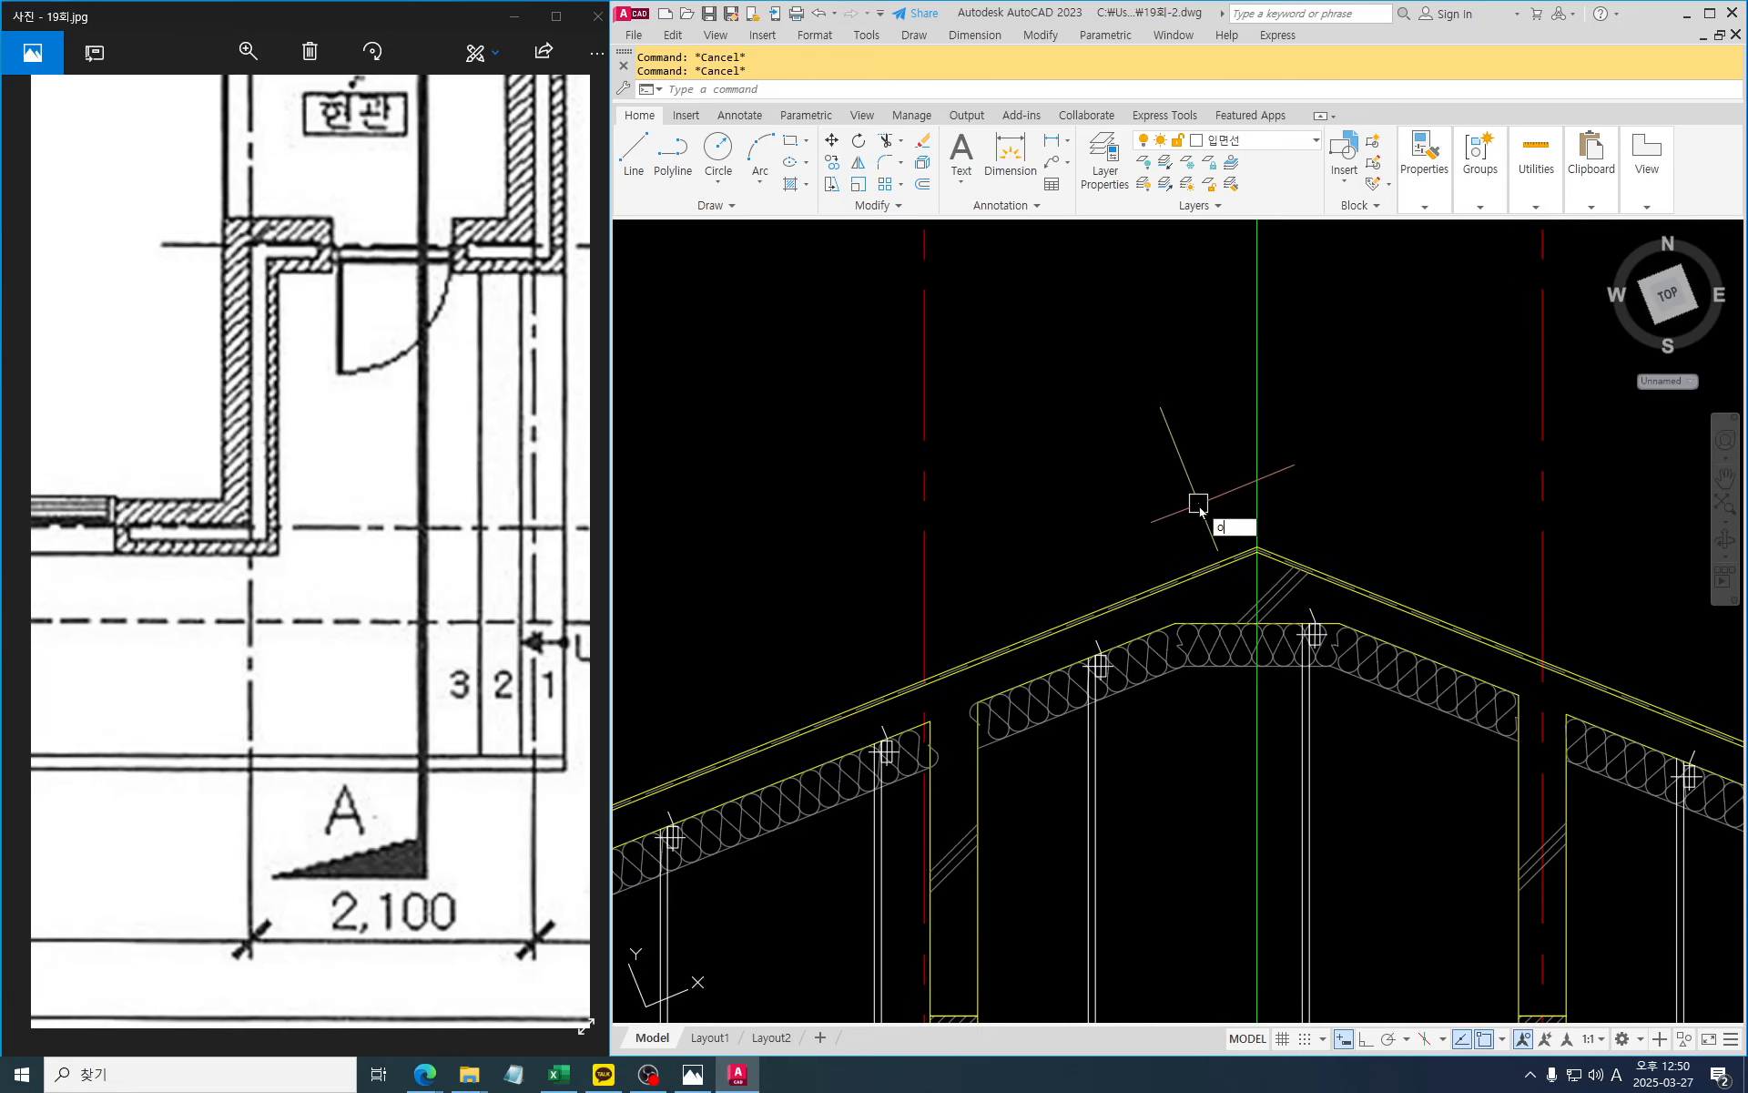
{"action": "key", "text": "Return"}
{"action": "type", "text": "150"}
{"action": "key", "text": "Return"}
{"action": "left_click", "coordinate": [1257, 468]}
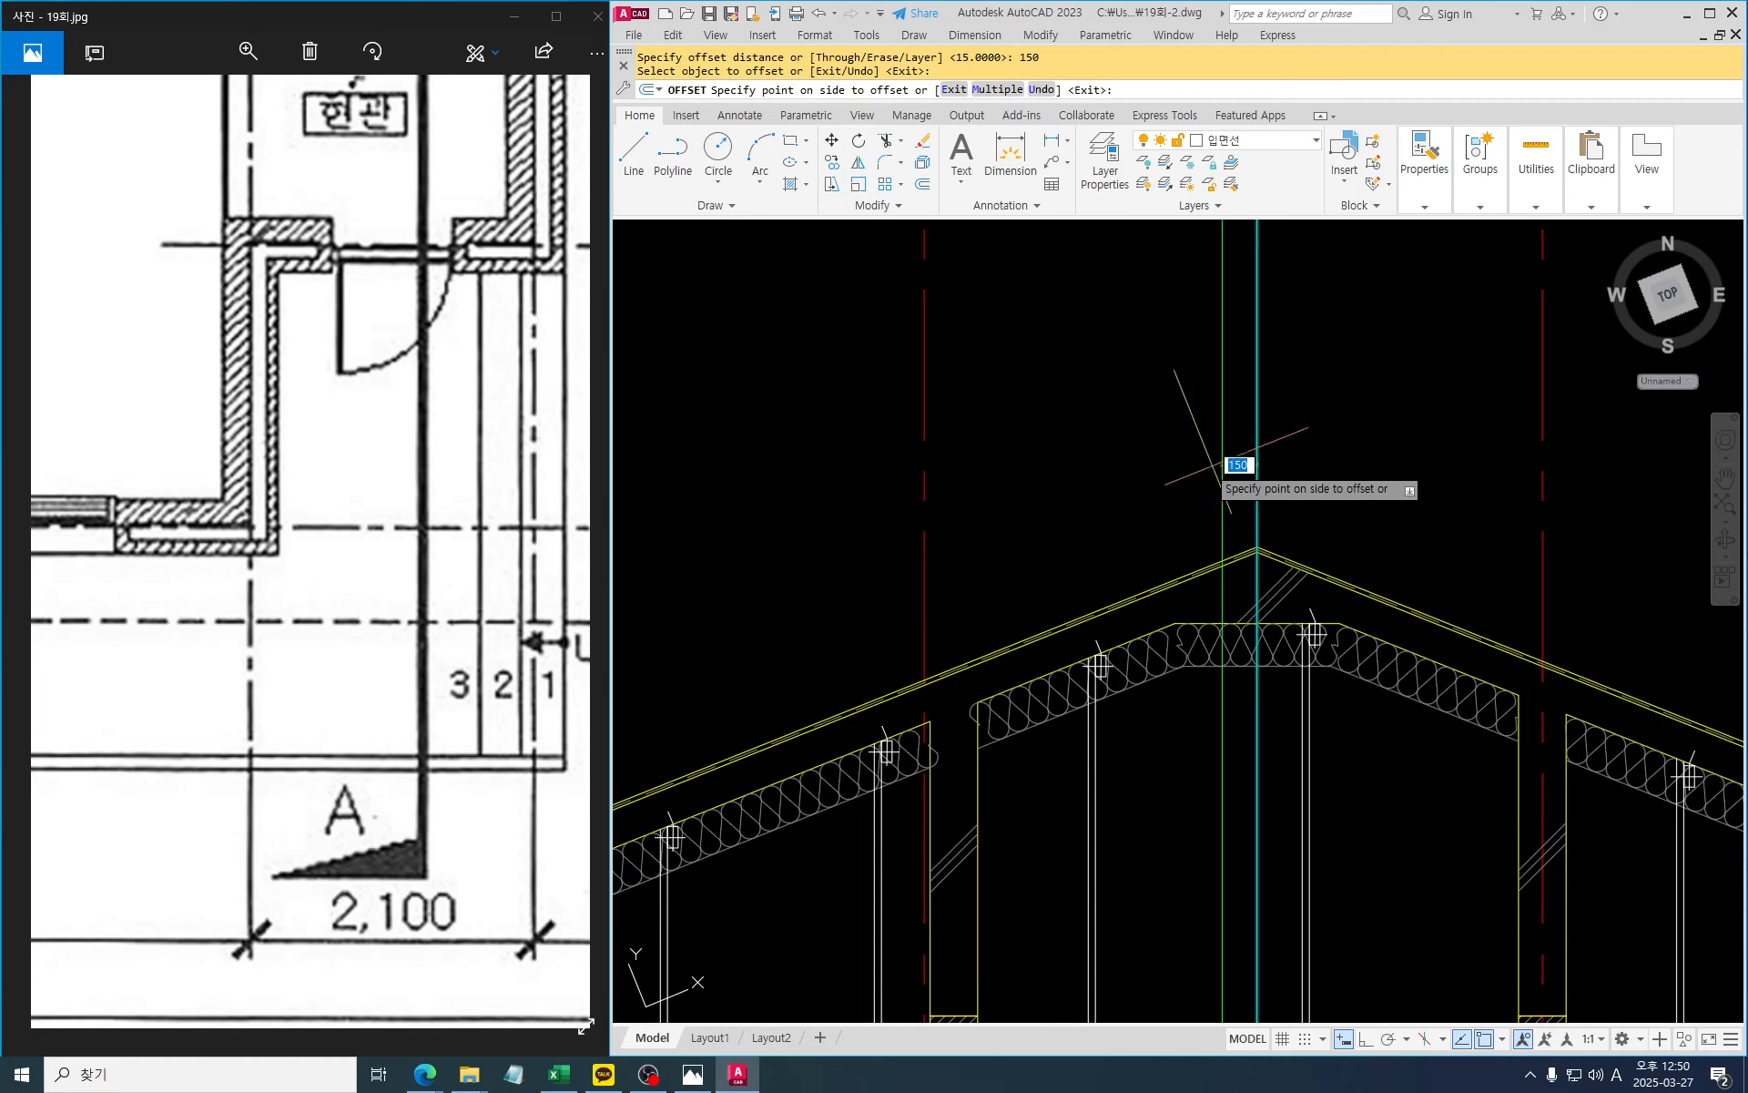
{"action": "left_click", "coordinate": [1236, 499]}
{"action": "left_click", "coordinate": [1256, 496]}
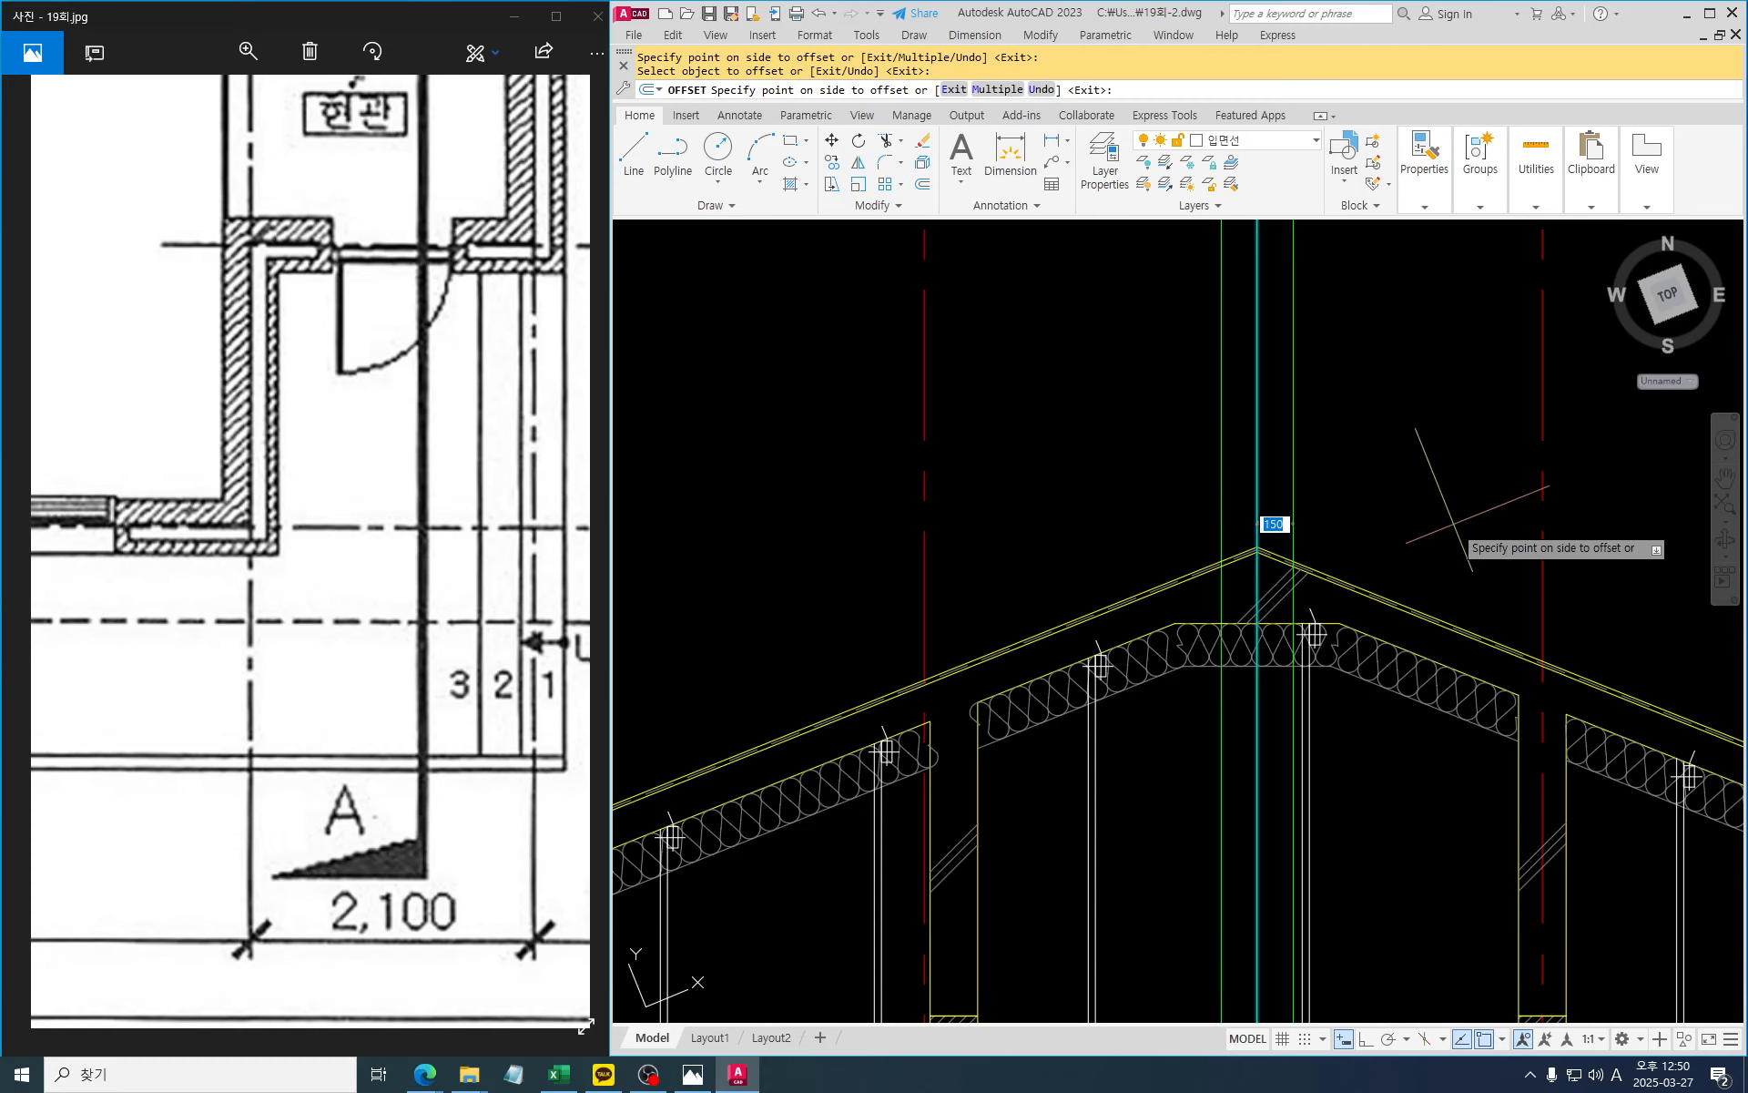
{"action": "left_click", "coordinate": [1453, 523]}
{"action": "key", "text": "Return"}
{"action": "key", "text": "Escape"}
{"action": "key", "text": "Escape"}
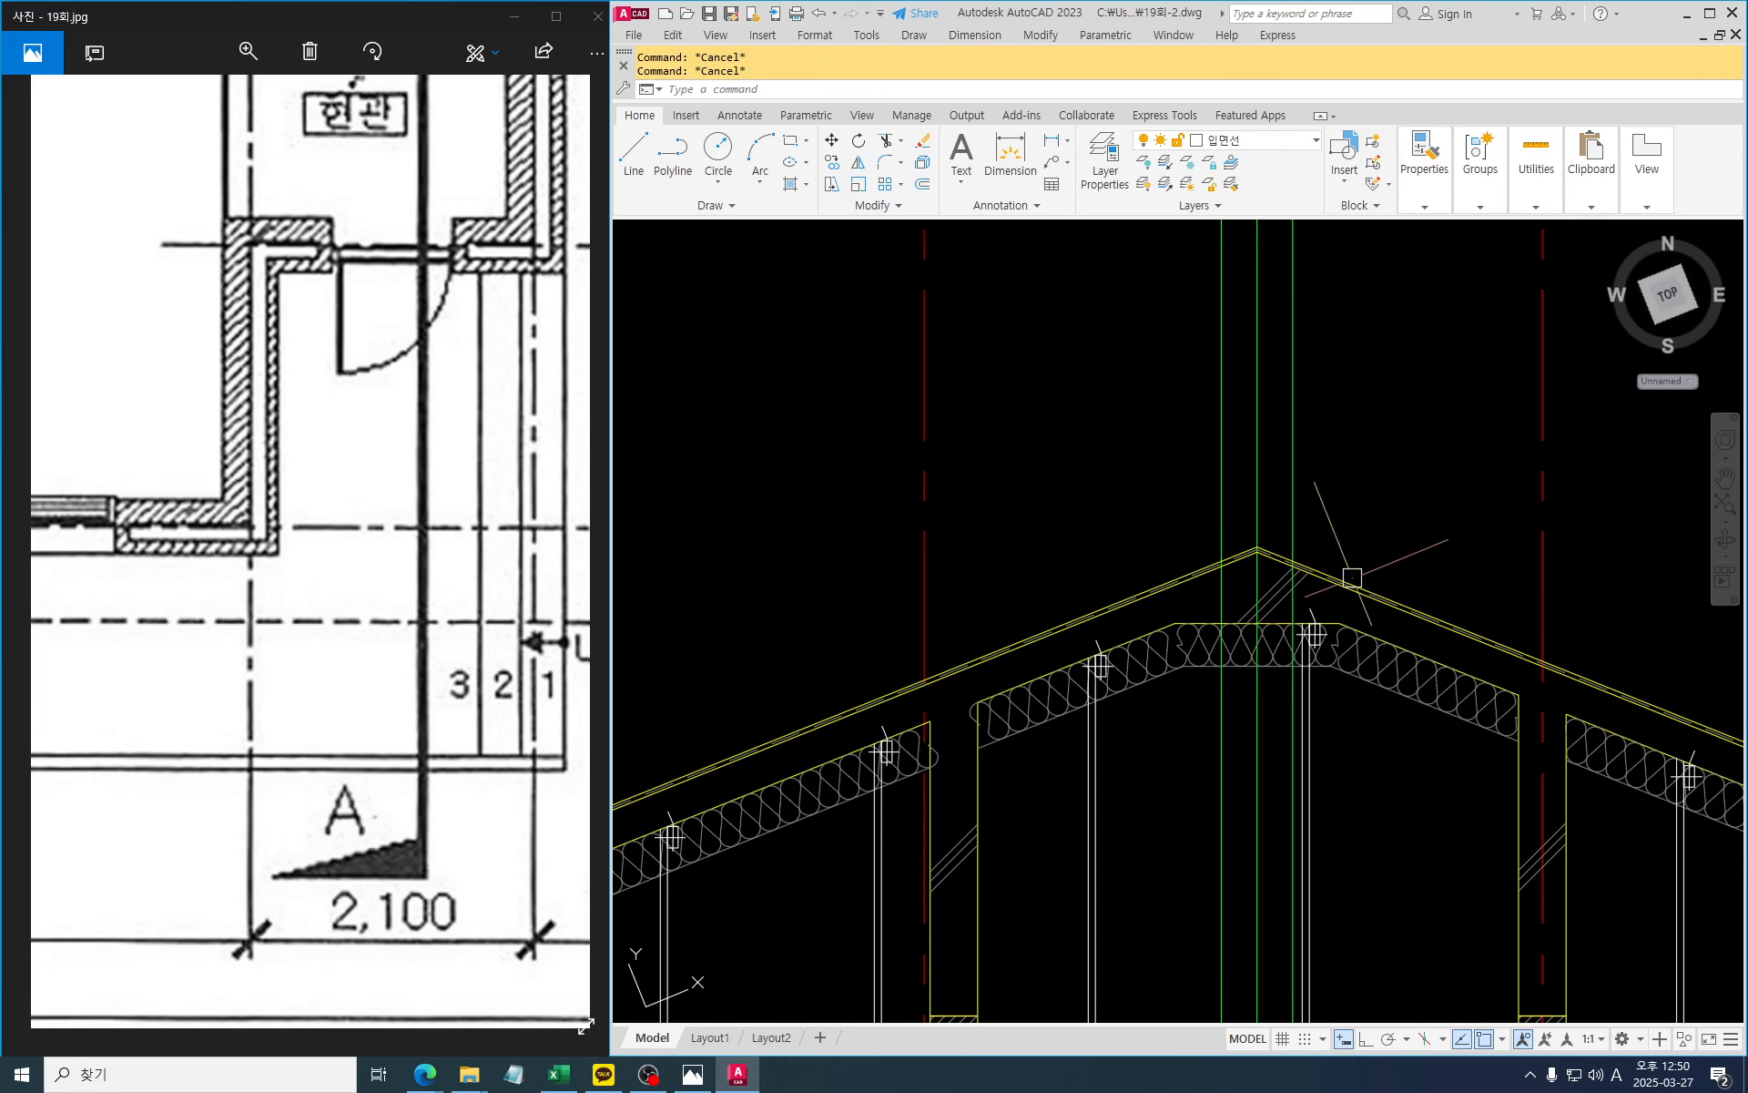
Create a rectangular array of the eaves tile, the batten square and its diagonal with 1 row
{"action": "scroll", "coordinate": [1257, 586], "scroll_direction": "up", "scroll_amount": 4}
{"action": "mouse_move", "coordinate": [1257, 586]}
{"action": "middle_mouse_down"}
{"action": "mouse_move", "coordinate": [1225, 598]}
{"action": "mouse_move", "coordinate": [1221, 641]}
{"action": "middle_mouse_up"}
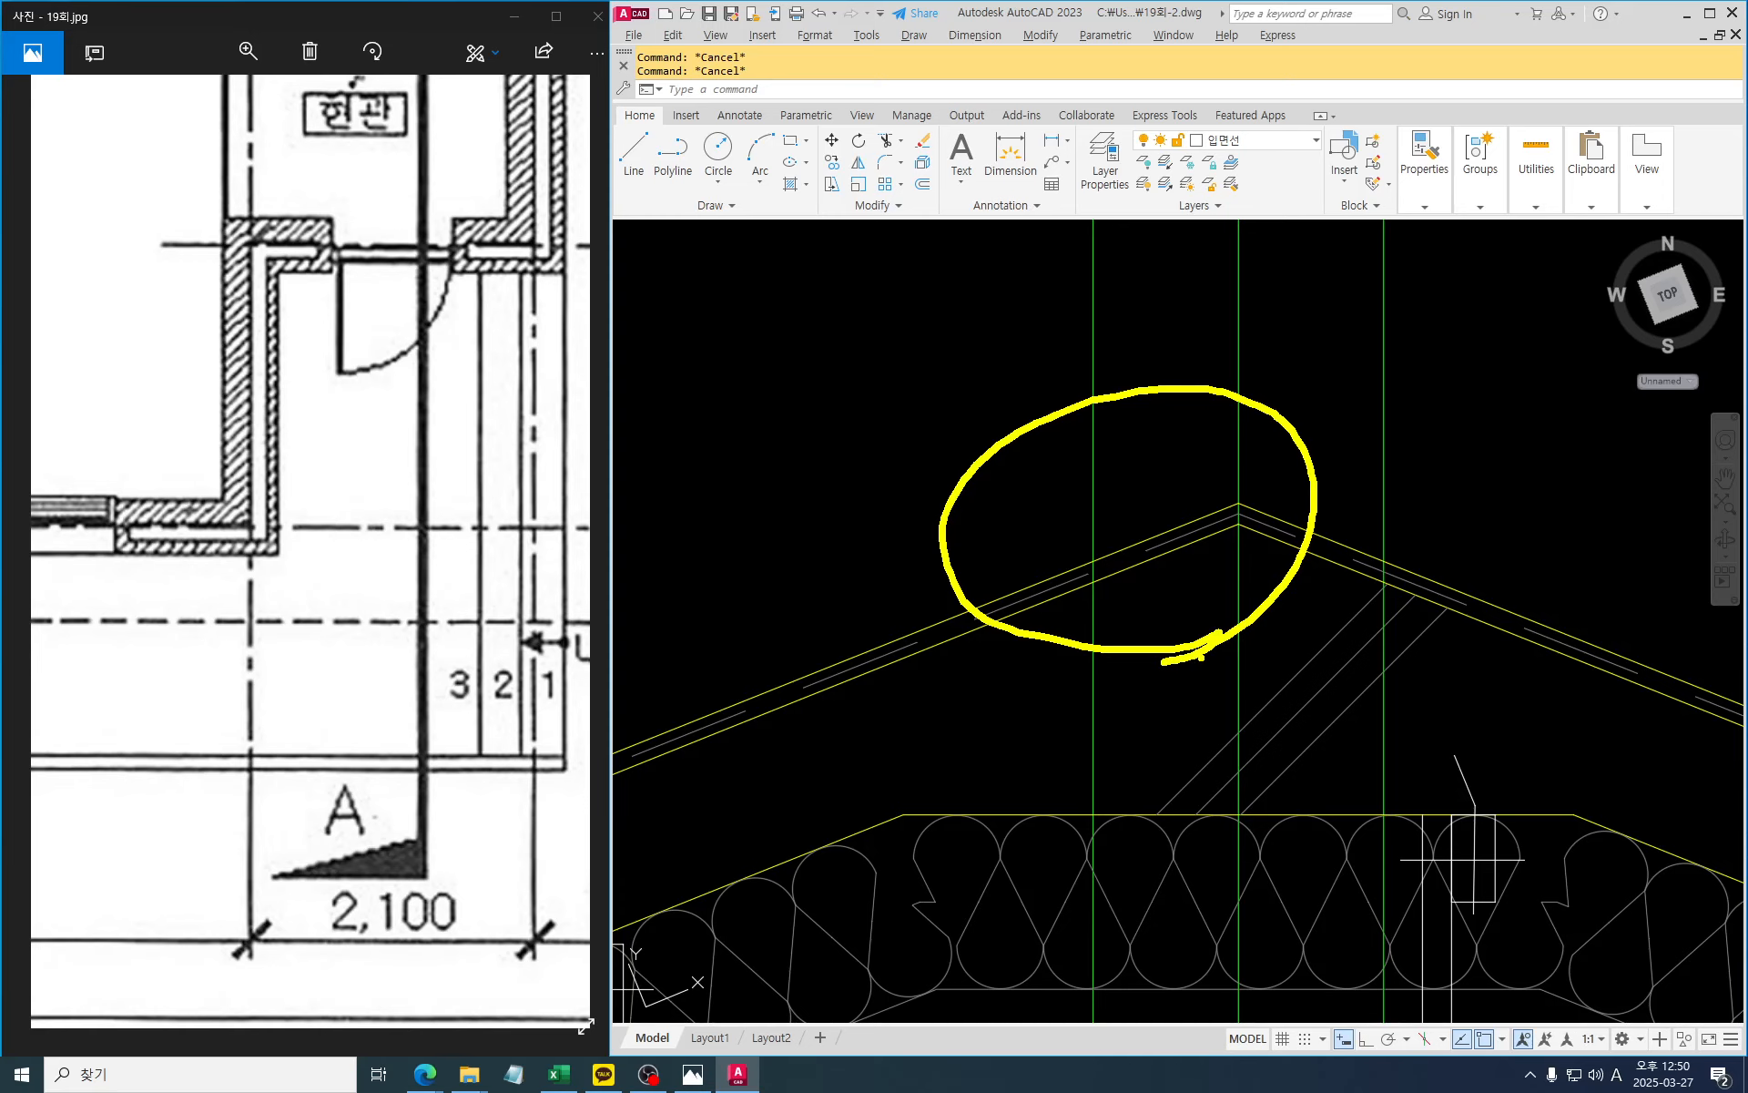
{"action": "key", "text": "Escape"}
{"action": "scroll", "coordinate": [1314, 571], "scroll_direction": "down", "scroll_amount": 4}
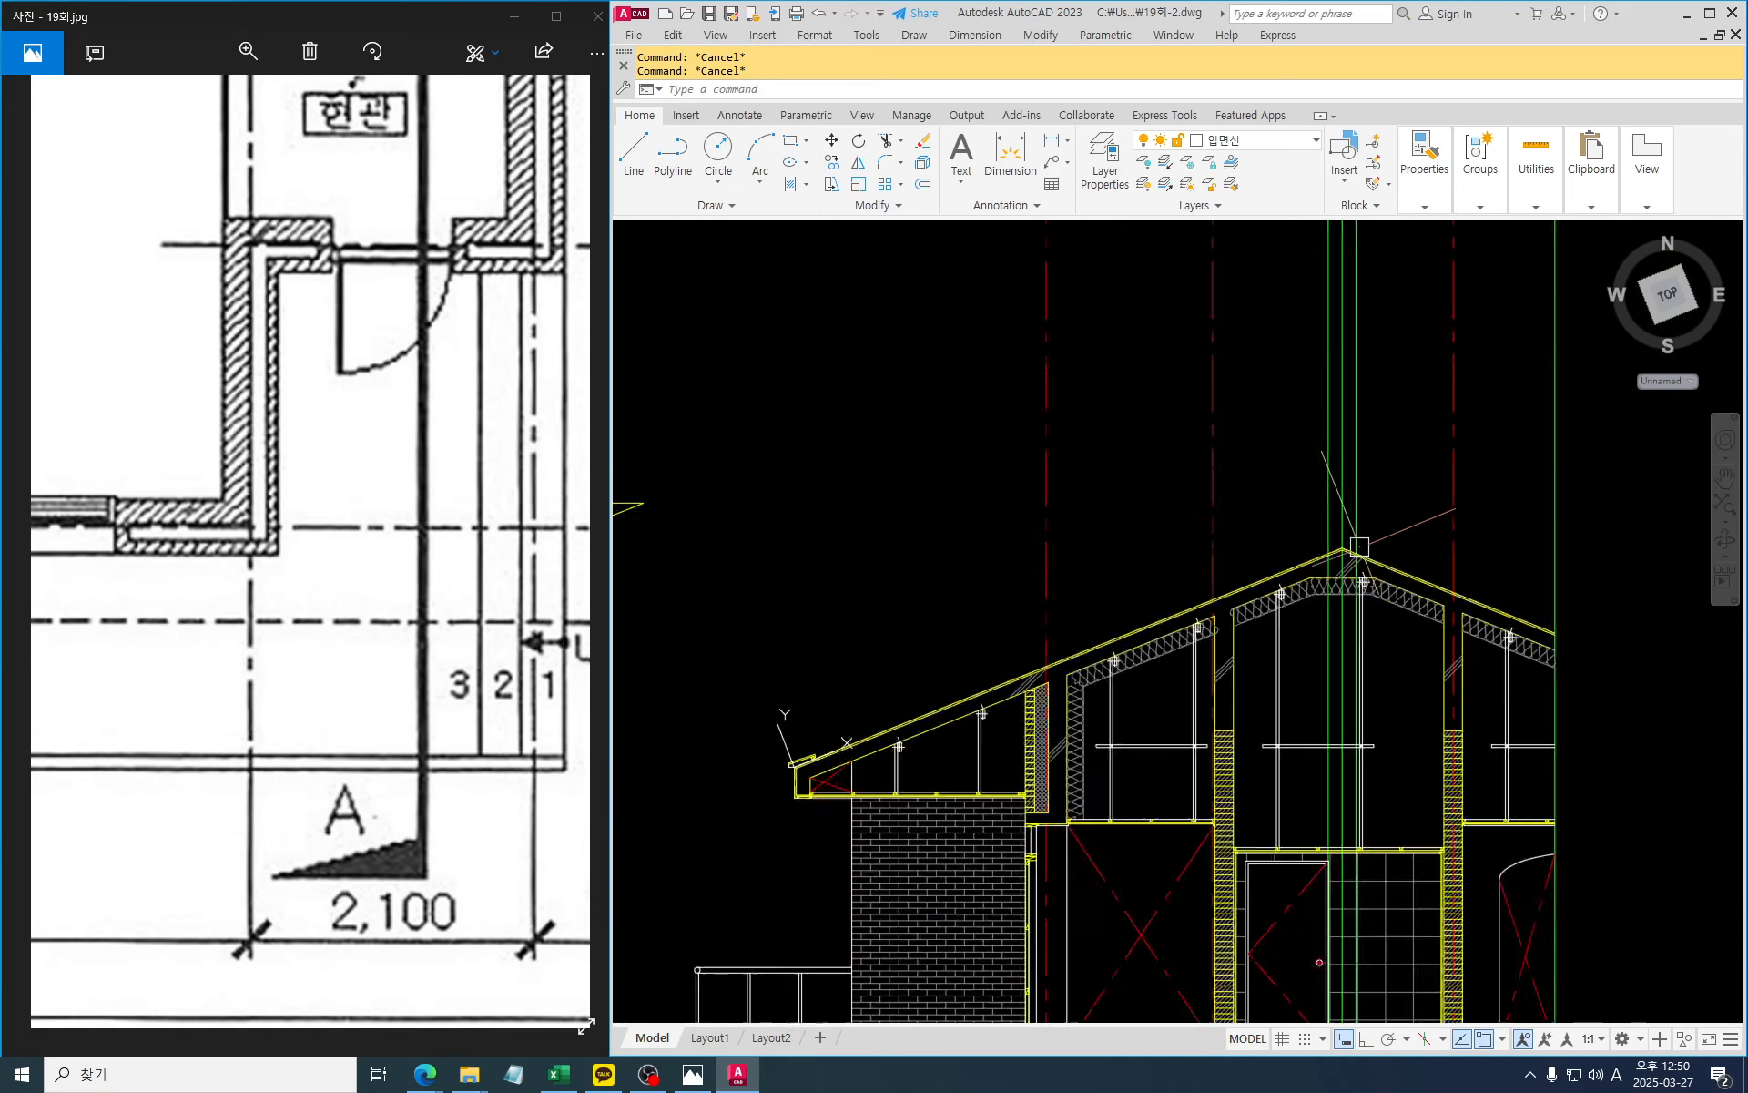
{"action": "scroll", "coordinate": [1068, 648], "scroll_direction": "up", "scroll_amount": 4}
{"action": "scroll", "coordinate": [1068, 648], "scroll_direction": "up", "scroll_amount": 5}
{"action": "scroll", "coordinate": [1007, 722], "scroll_direction": "up", "scroll_amount": 2}
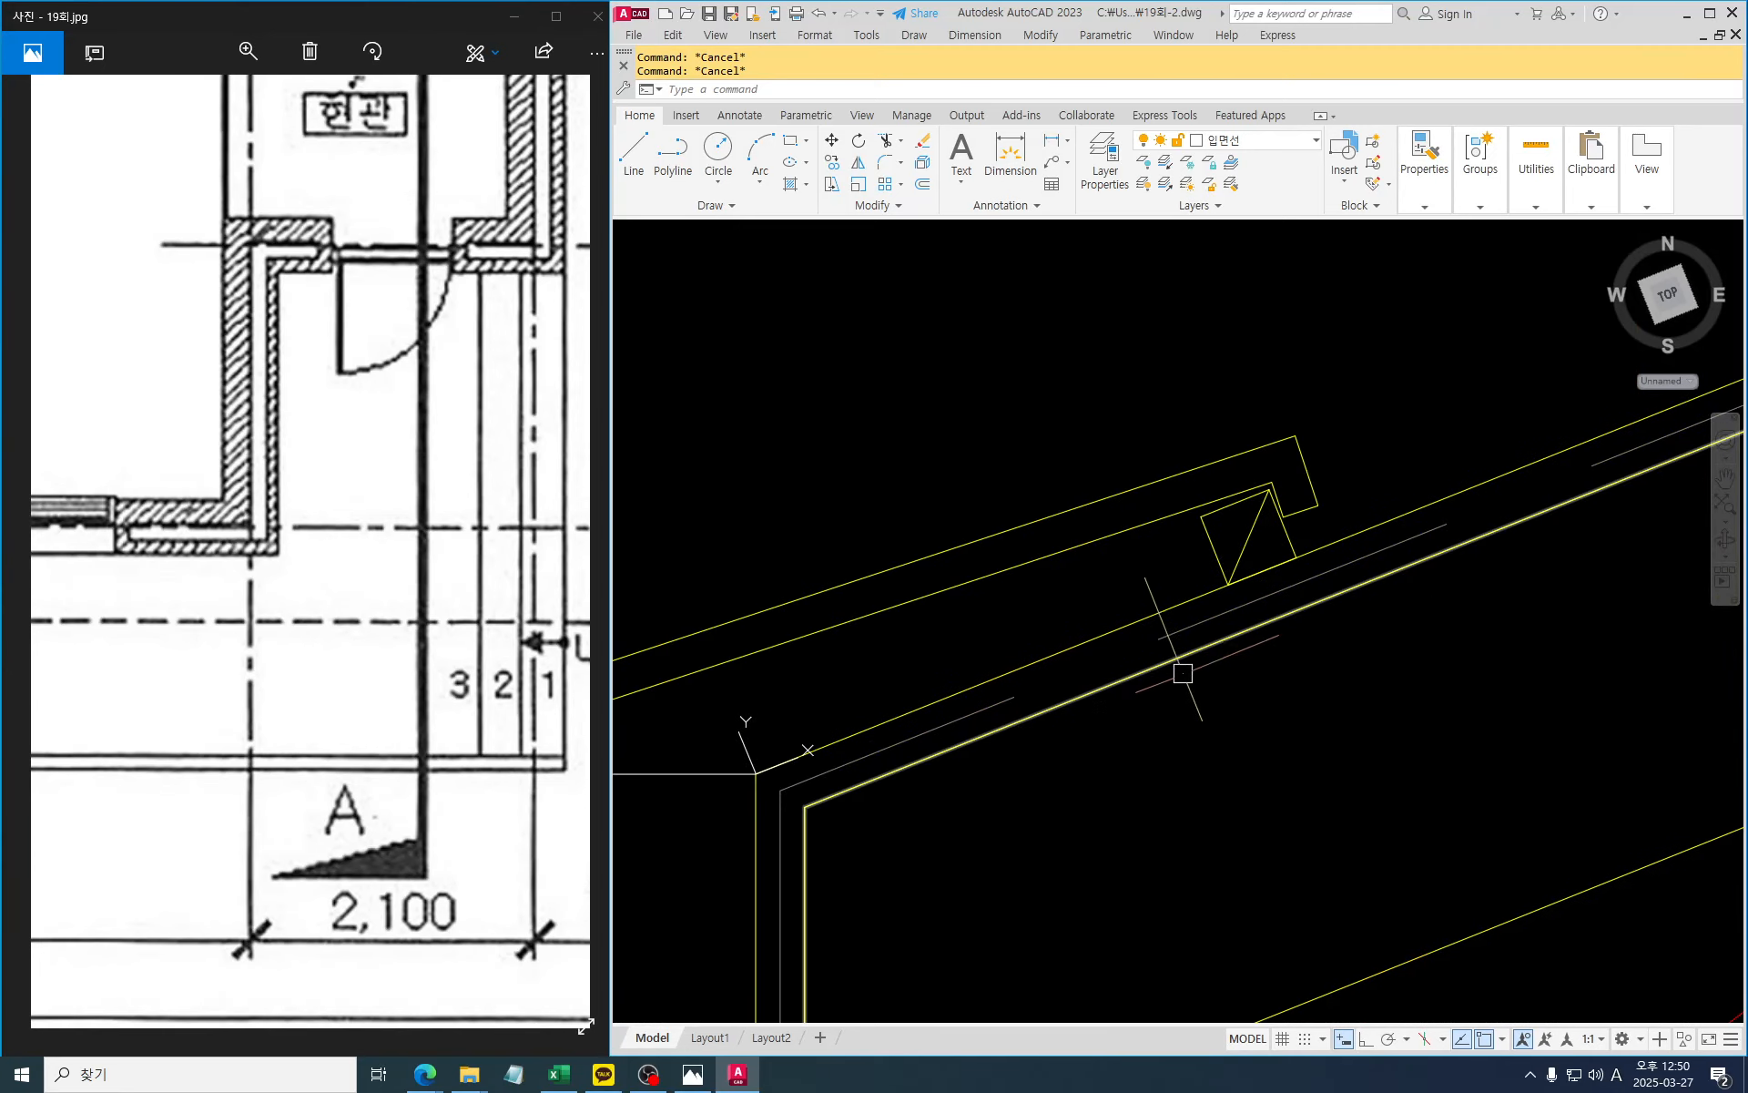
{"action": "type", "text": "AR"}
{"action": "key", "text": "Return"}
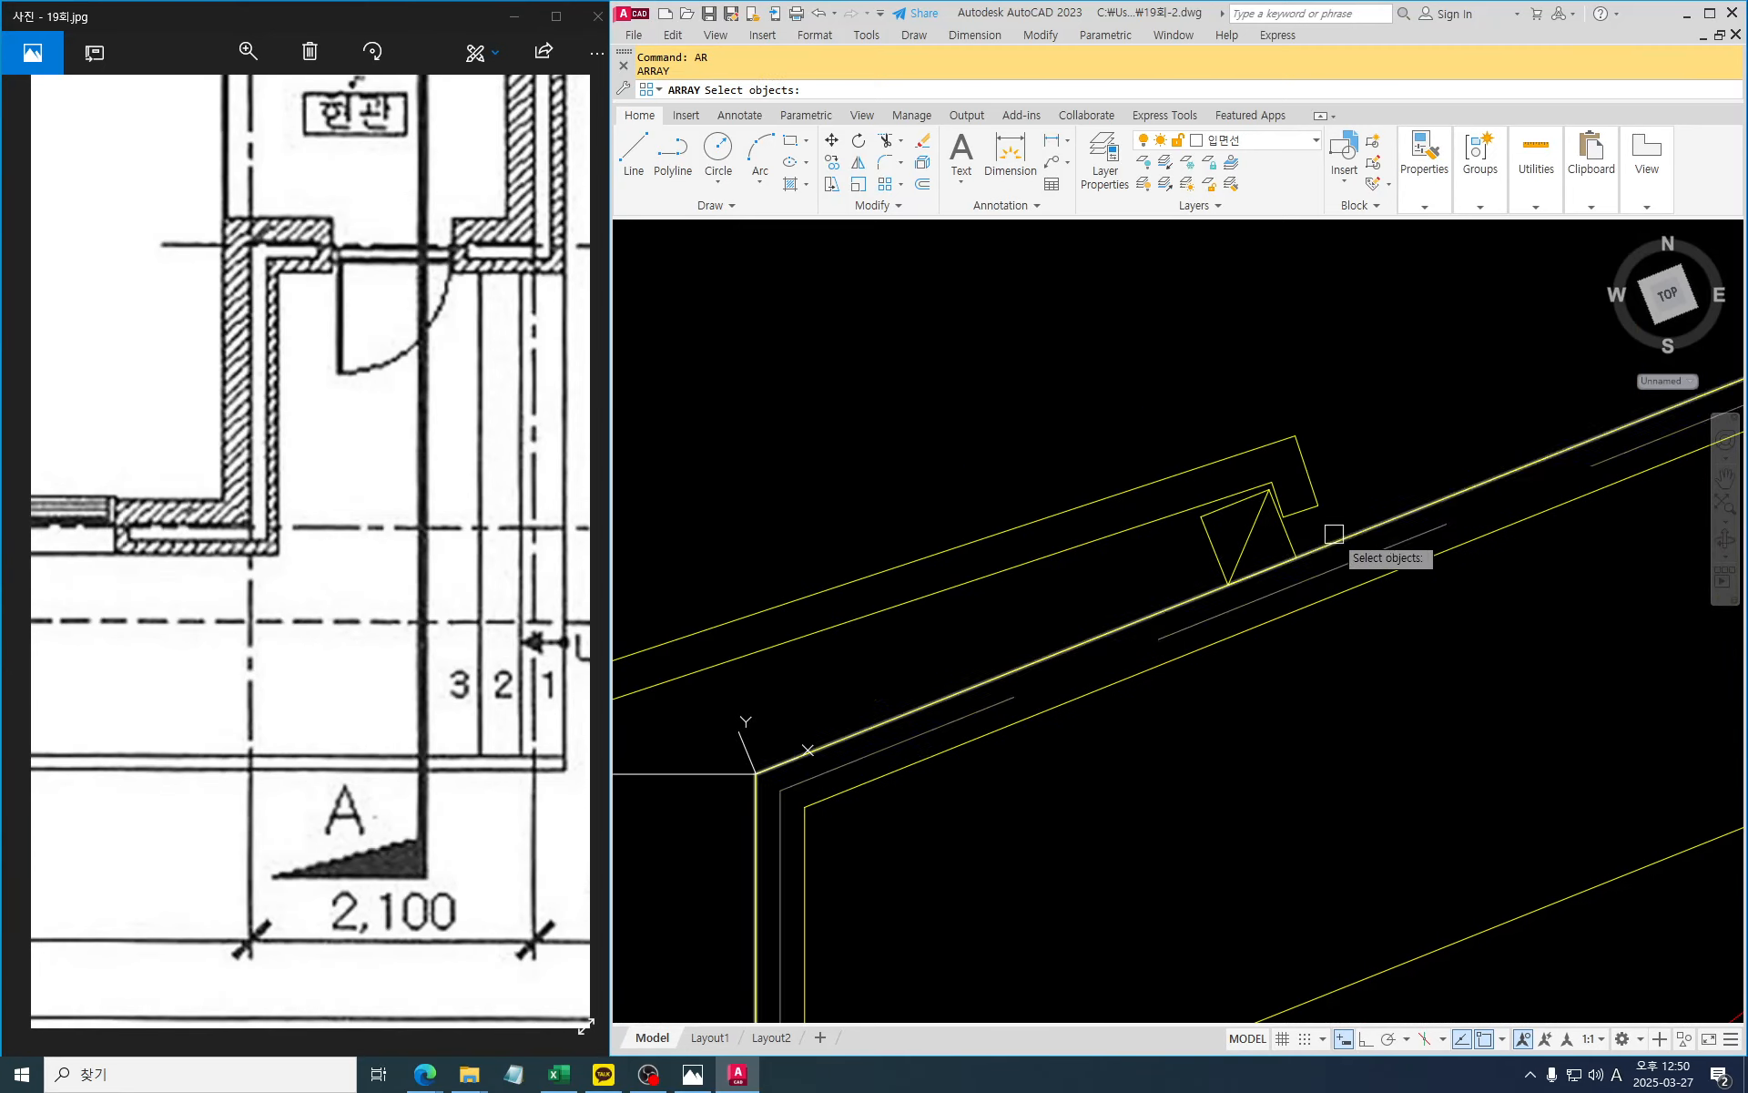
{"action": "scroll", "coordinate": [1320, 528], "scroll_direction": "up", "scroll_amount": 2}
{"action": "left_click", "coordinate": [1315, 527]}
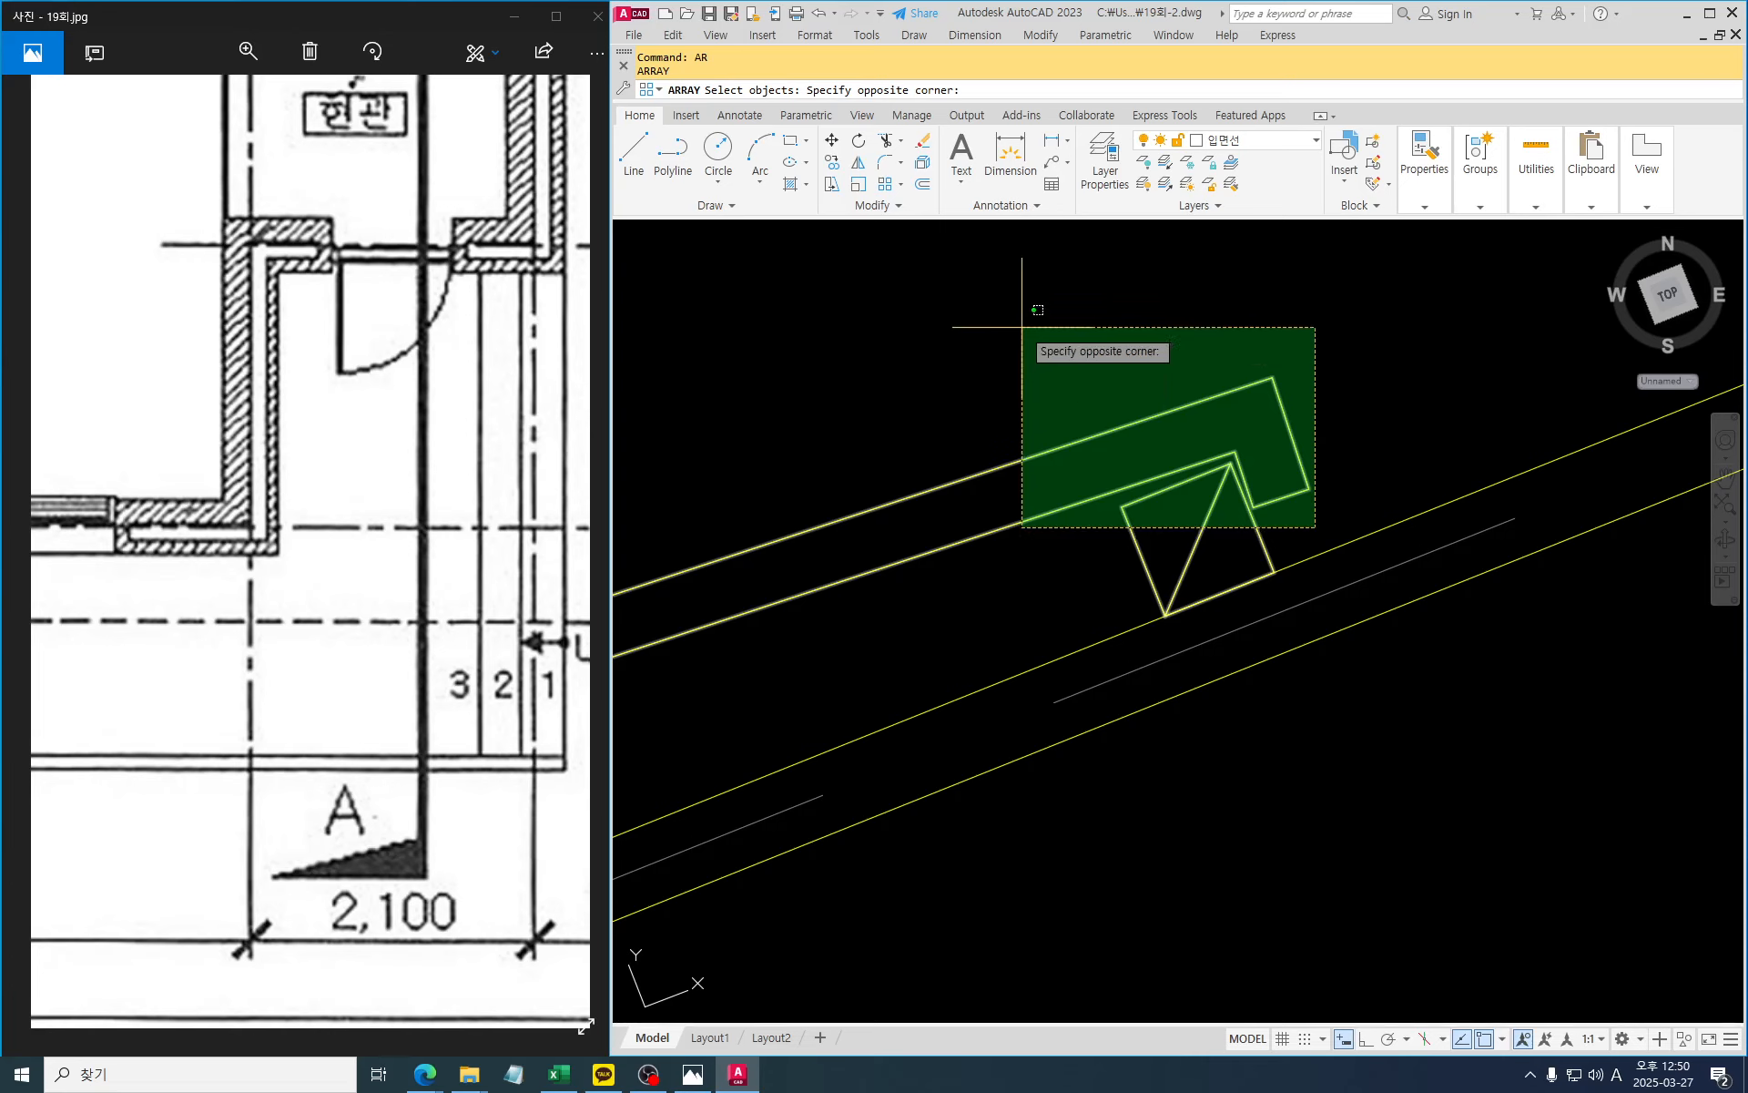
{"action": "left_click", "coordinate": [1021, 323]}
{"action": "key", "text": "Return"}
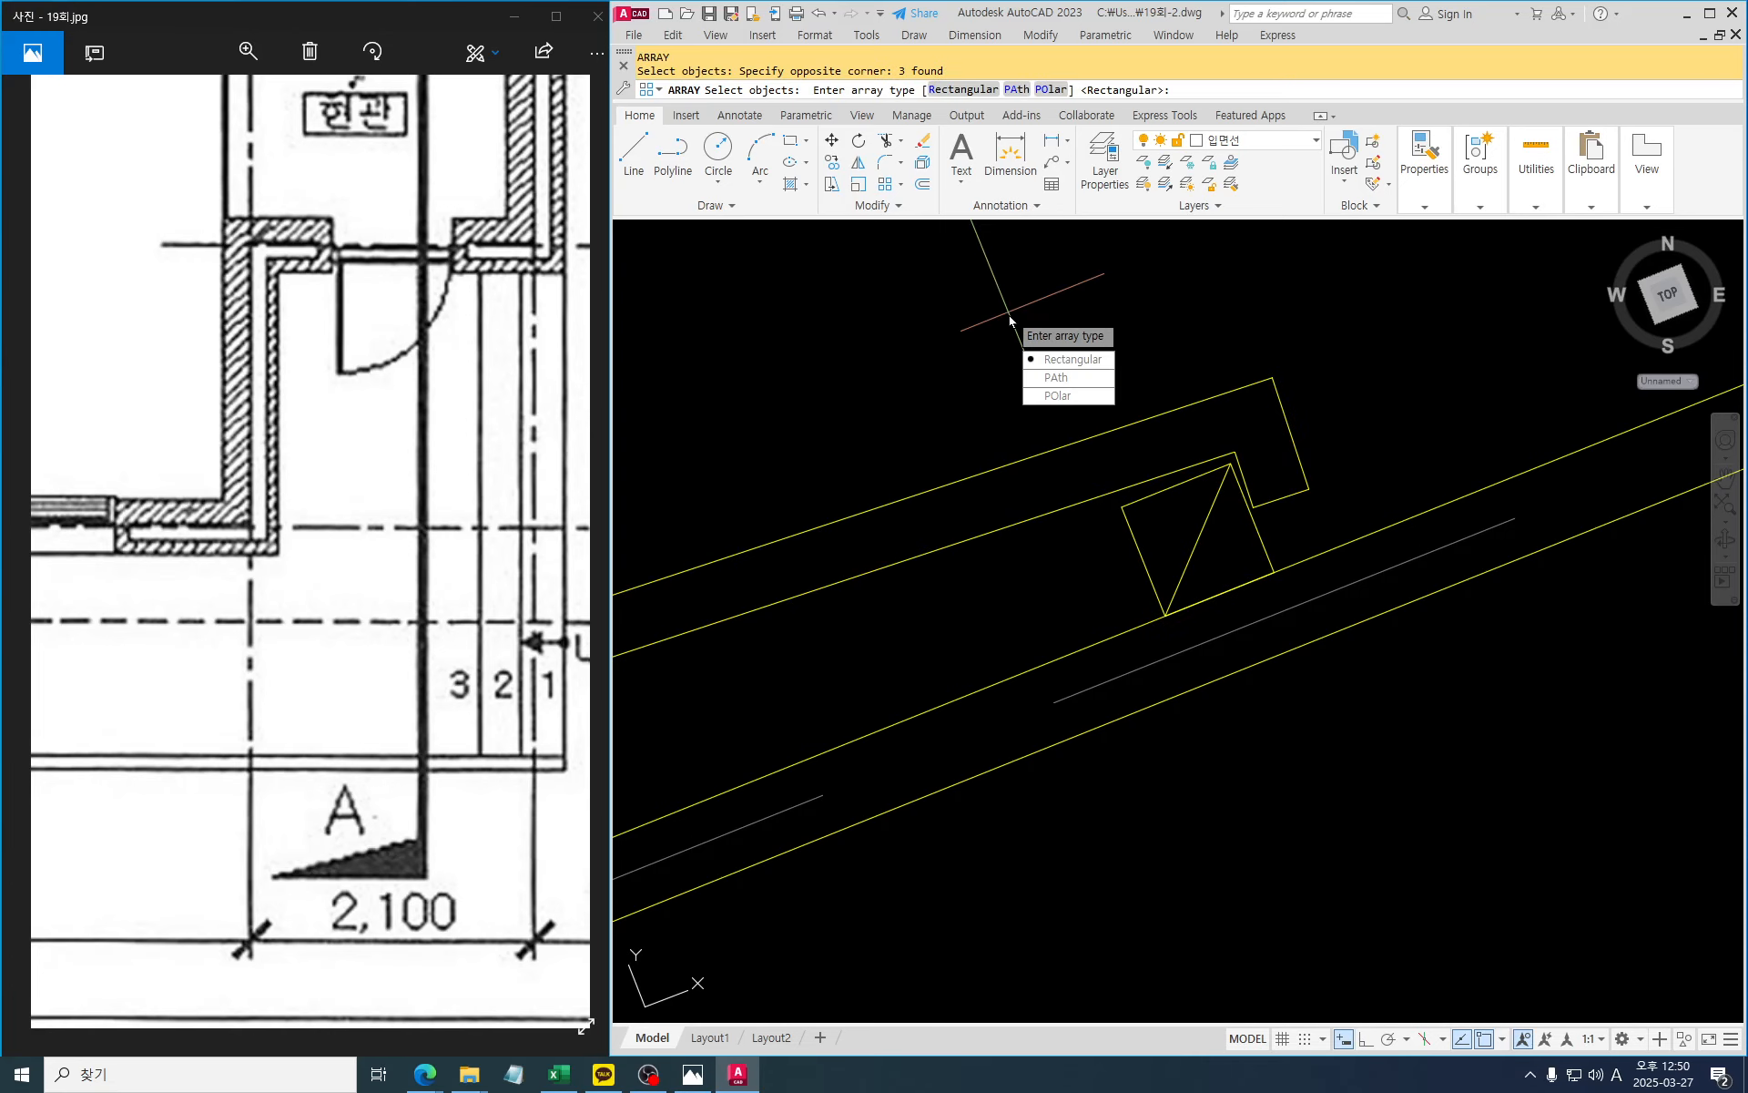
{"action": "type", "text": "r"}
{"action": "key", "text": "Return"}
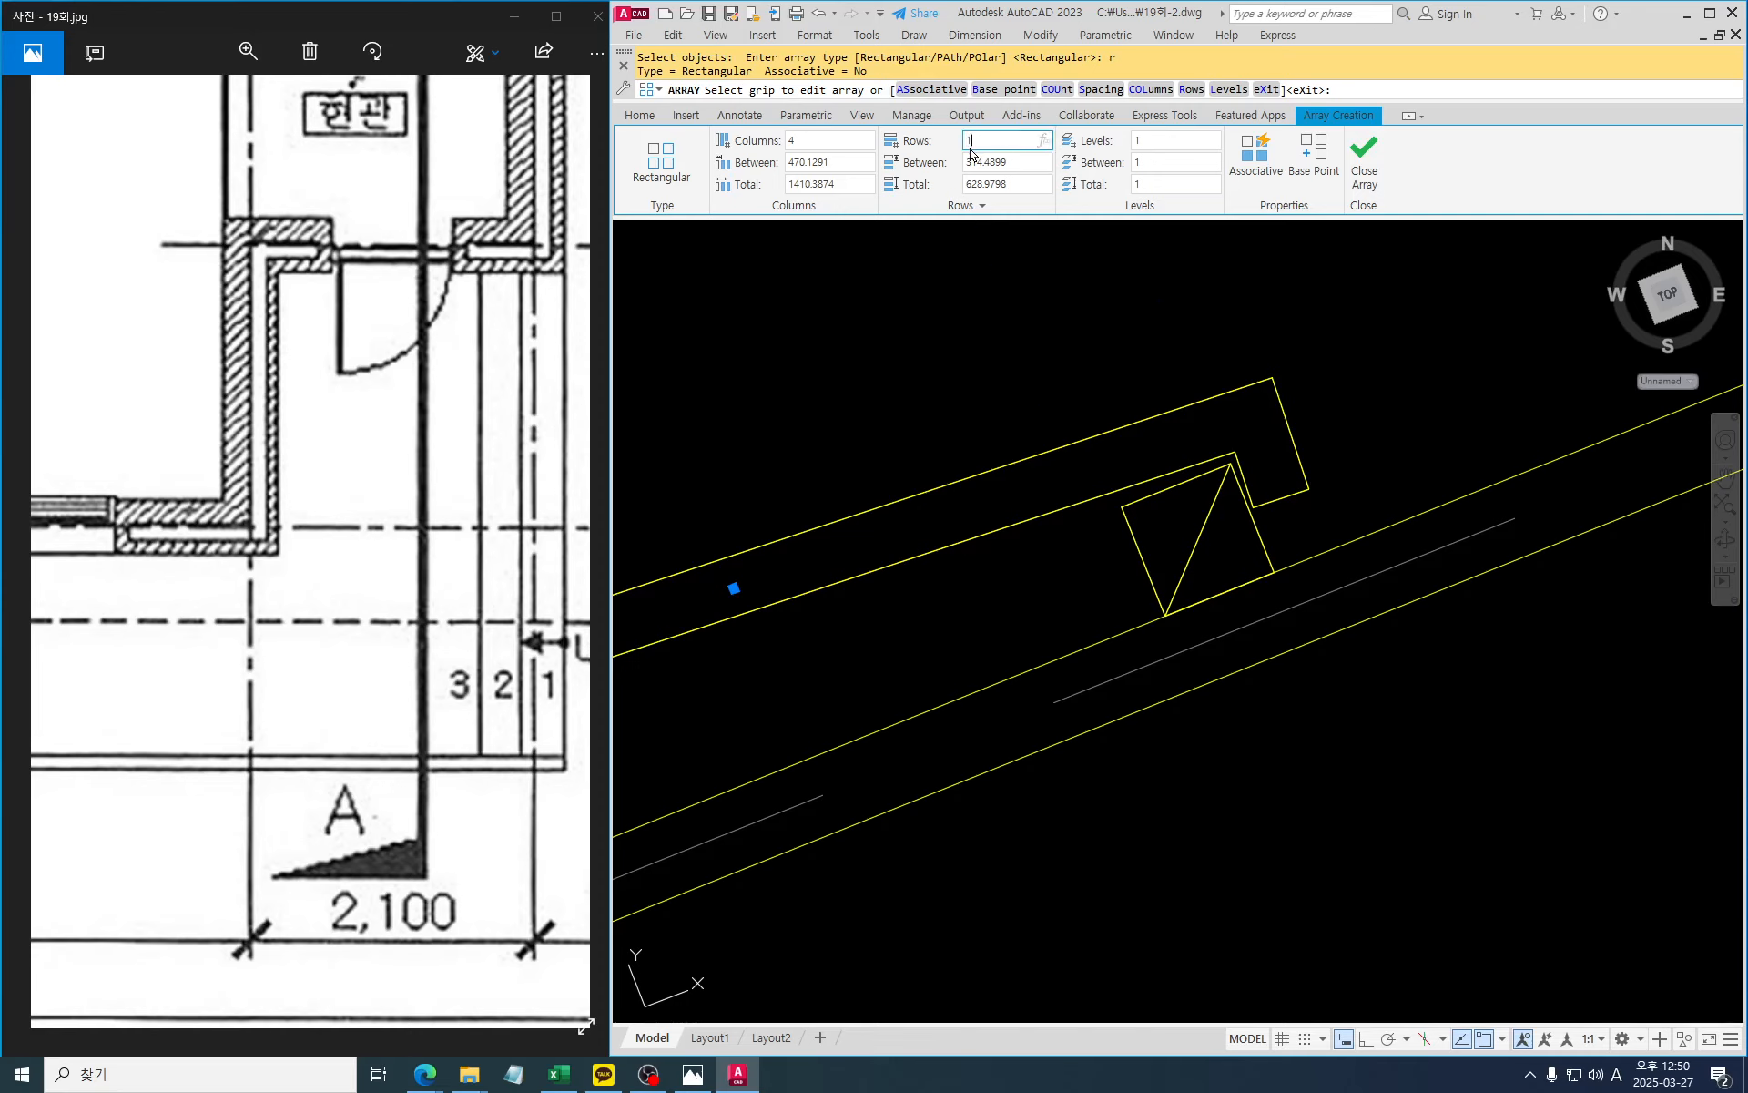
{"action": "key", "text": "Return"}
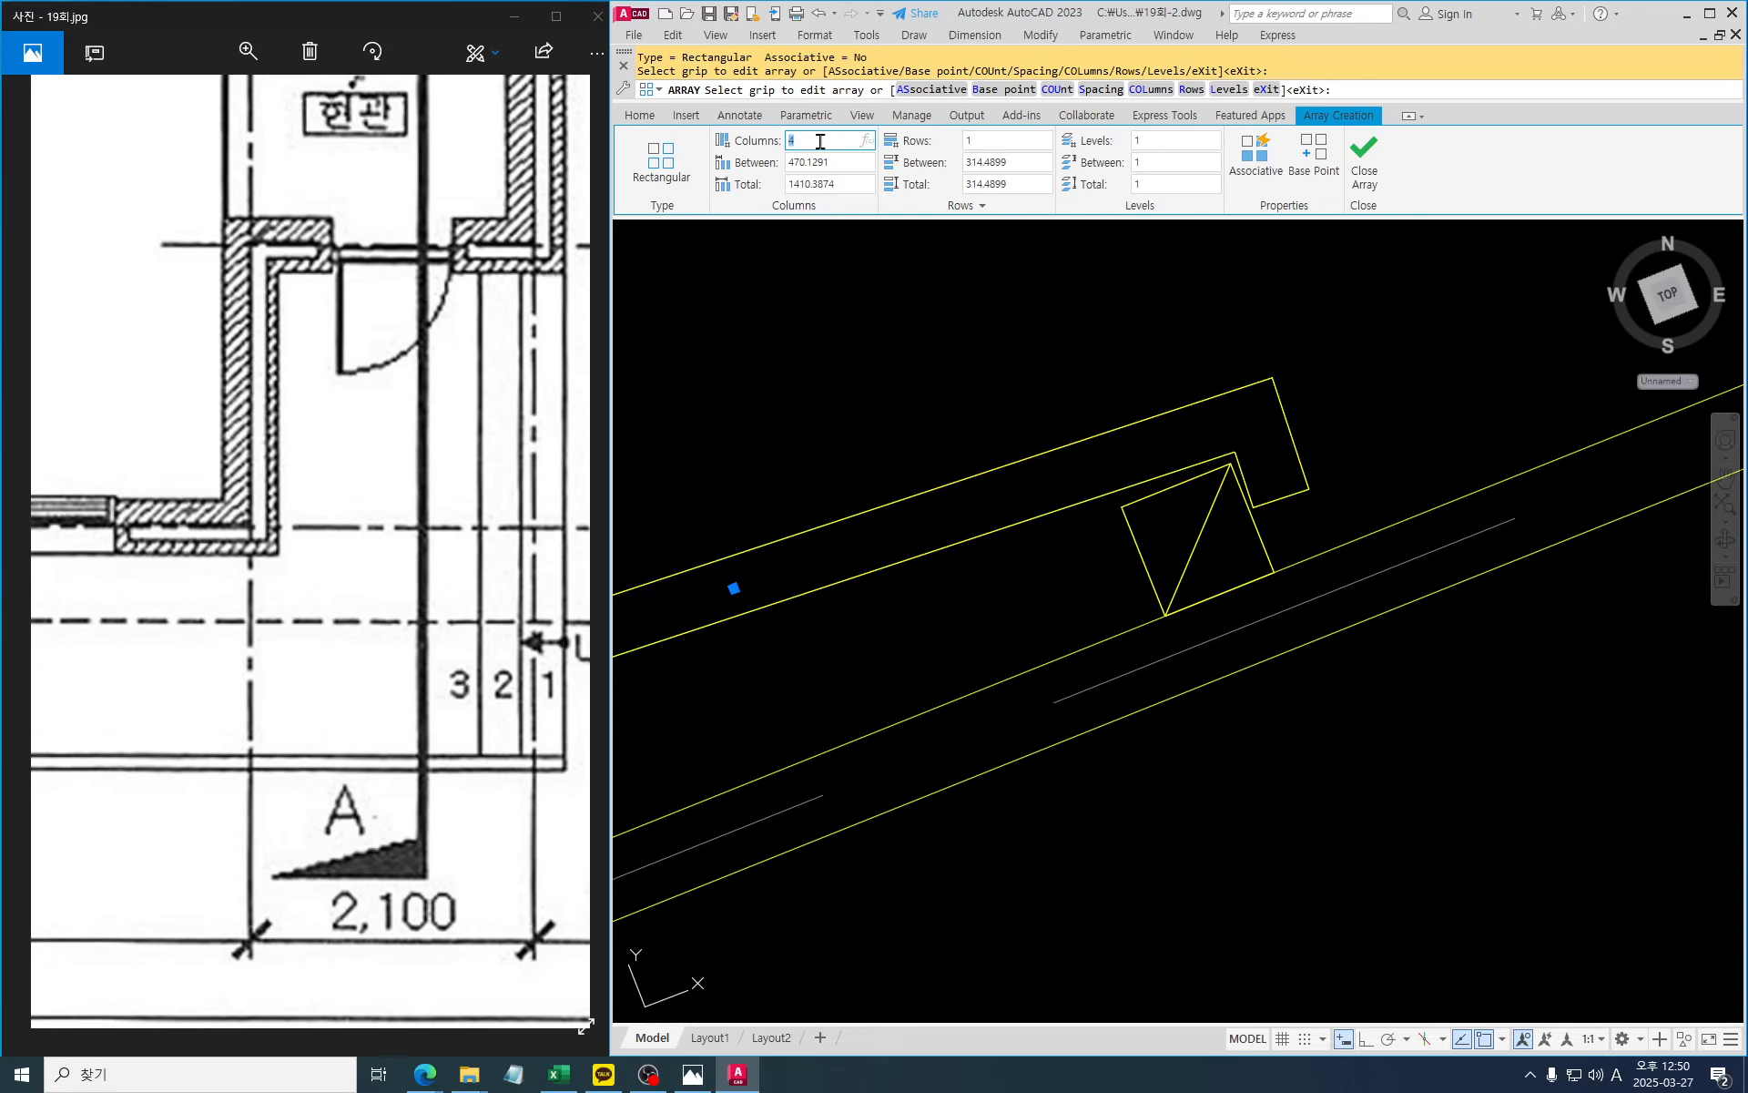
Set the tile array to 20 columns with 270 between columns
{"action": "type", "text": "20"}
{"action": "key", "text": "Tab"}
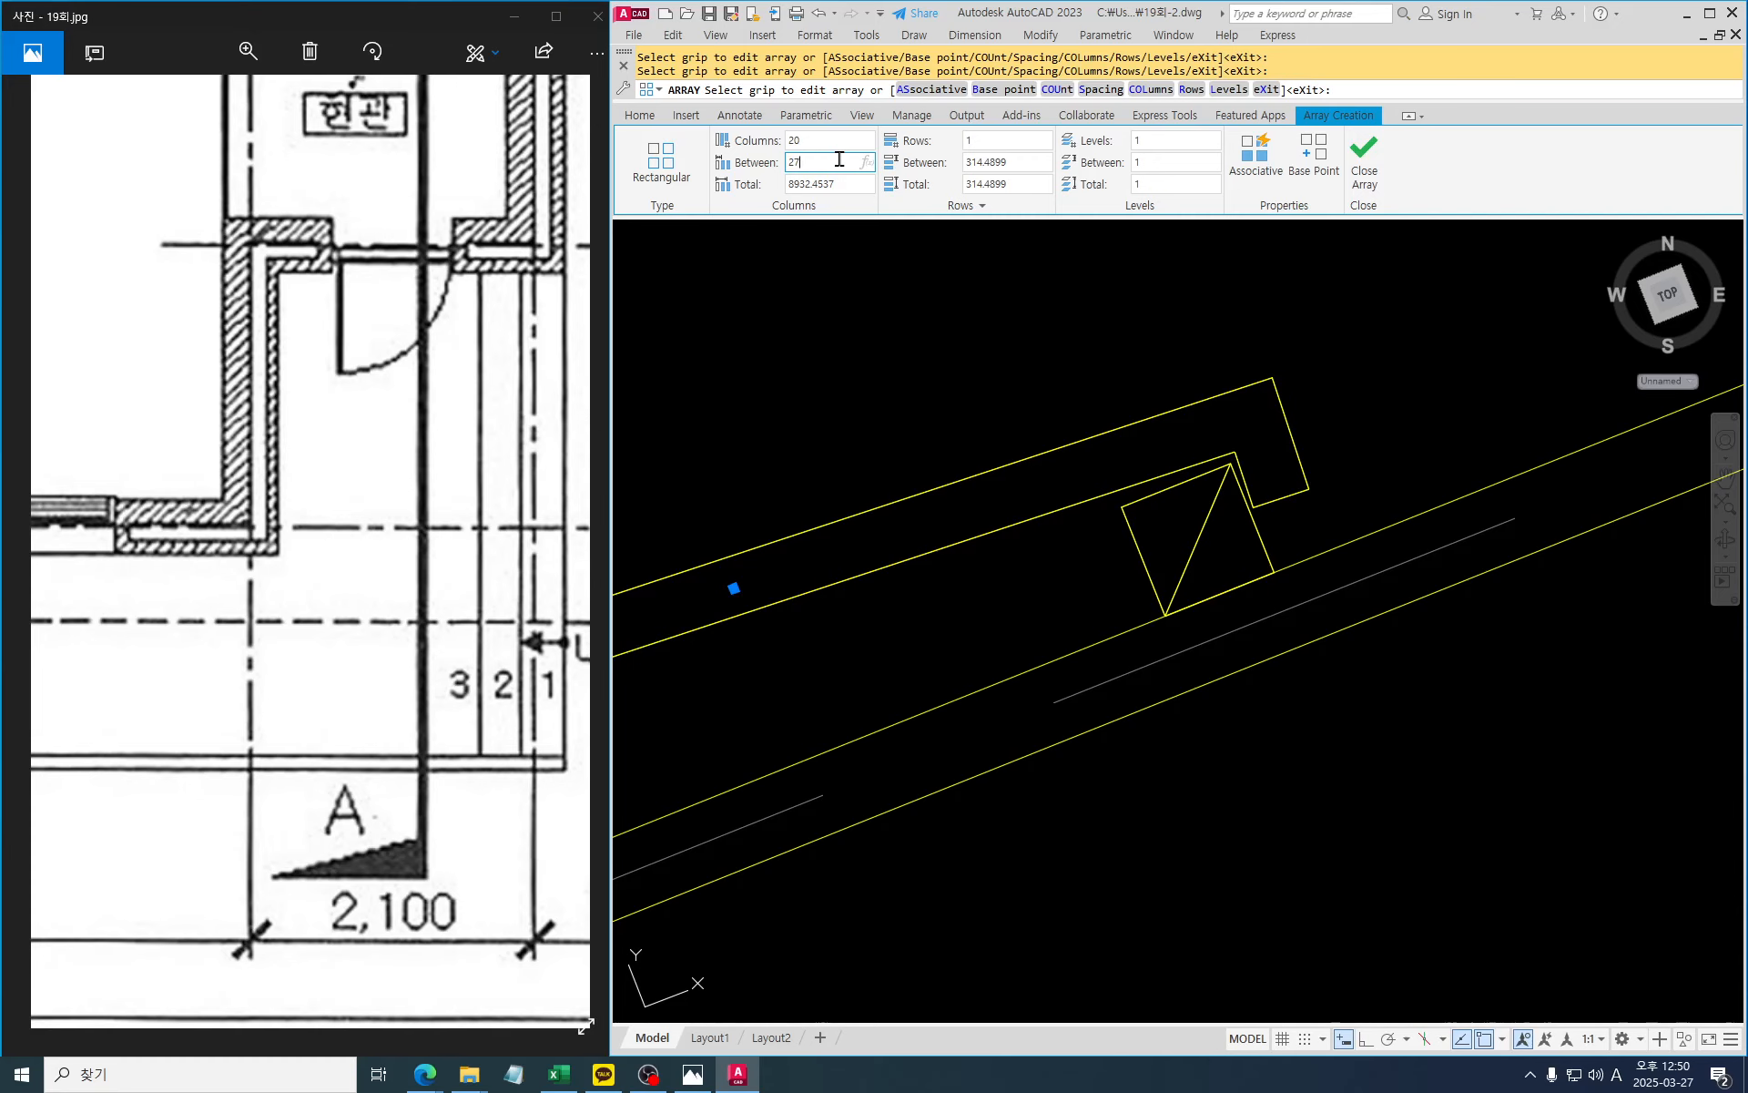
{"action": "type", "text": "270"}
{"action": "key", "text": "Return"}
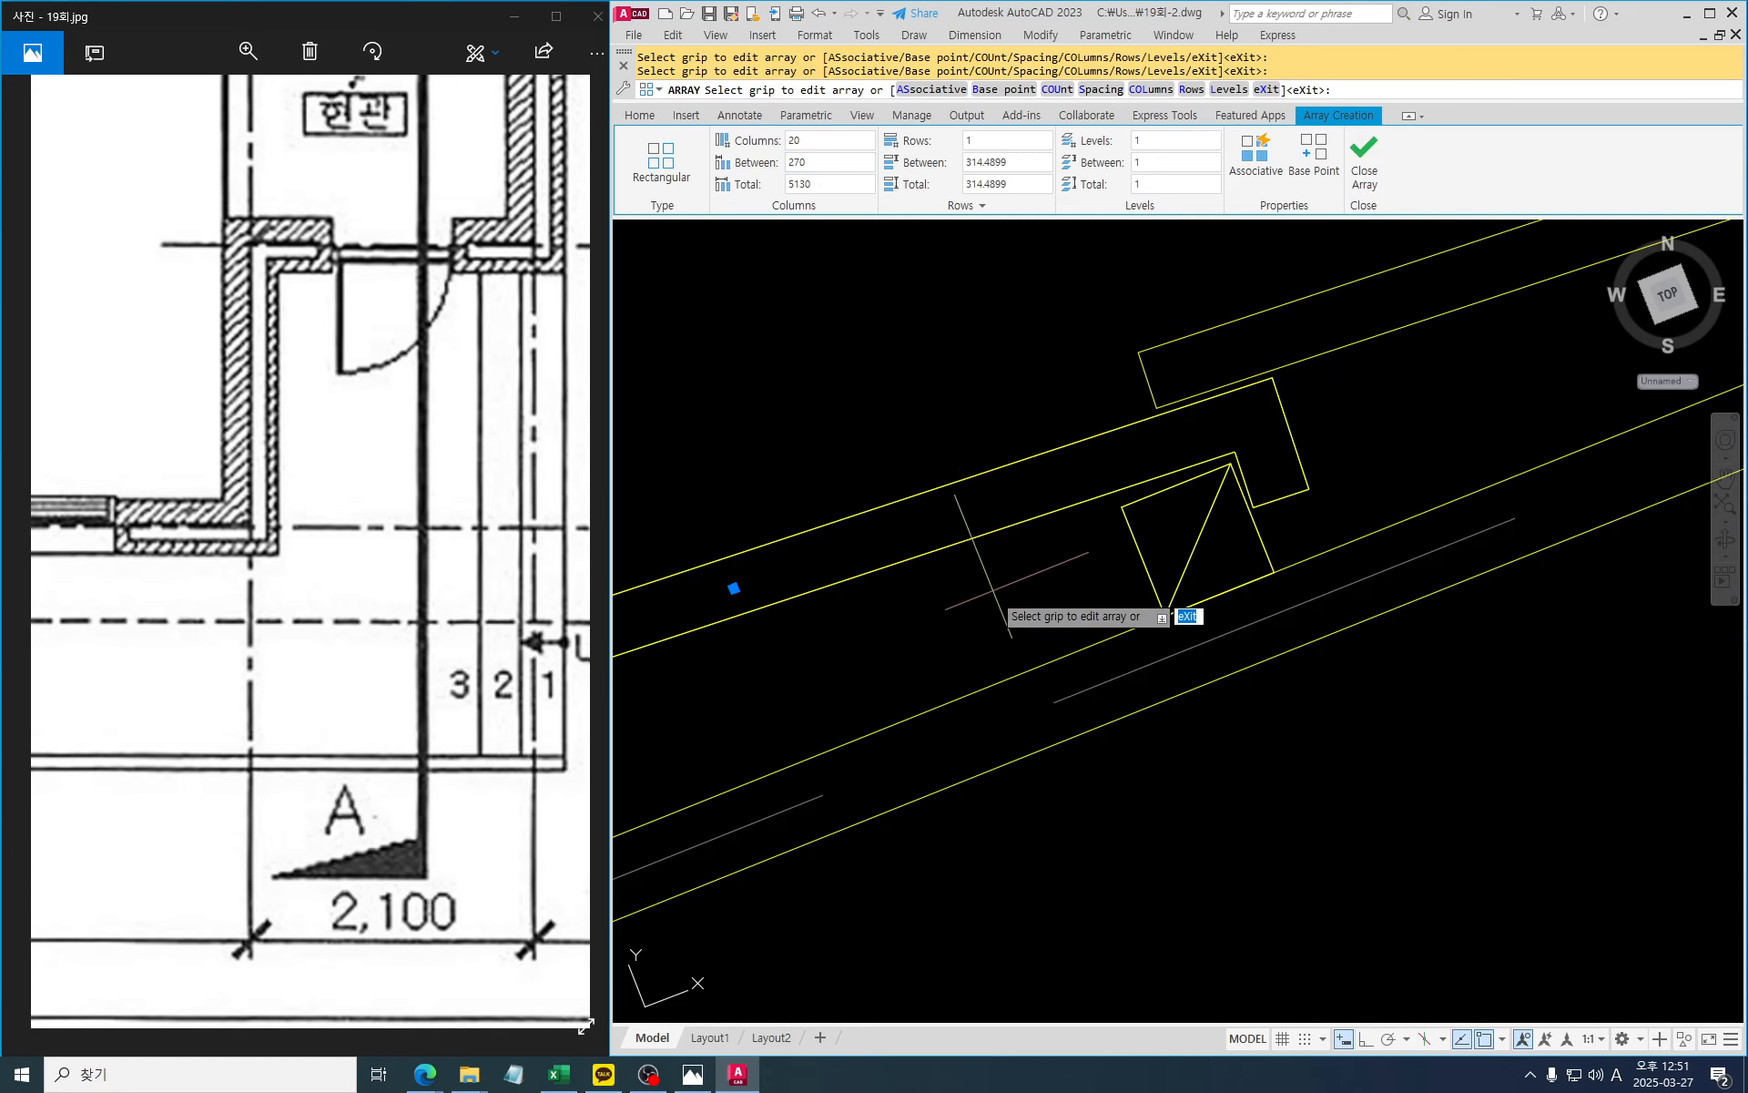
Try extending the tile array toward the ridge with 24 columns
{"action": "scroll", "coordinate": [970, 537], "scroll_direction": "down", "scroll_amount": 5}
{"action": "scroll", "coordinate": [969, 542], "scroll_direction": "down", "scroll_amount": 6}
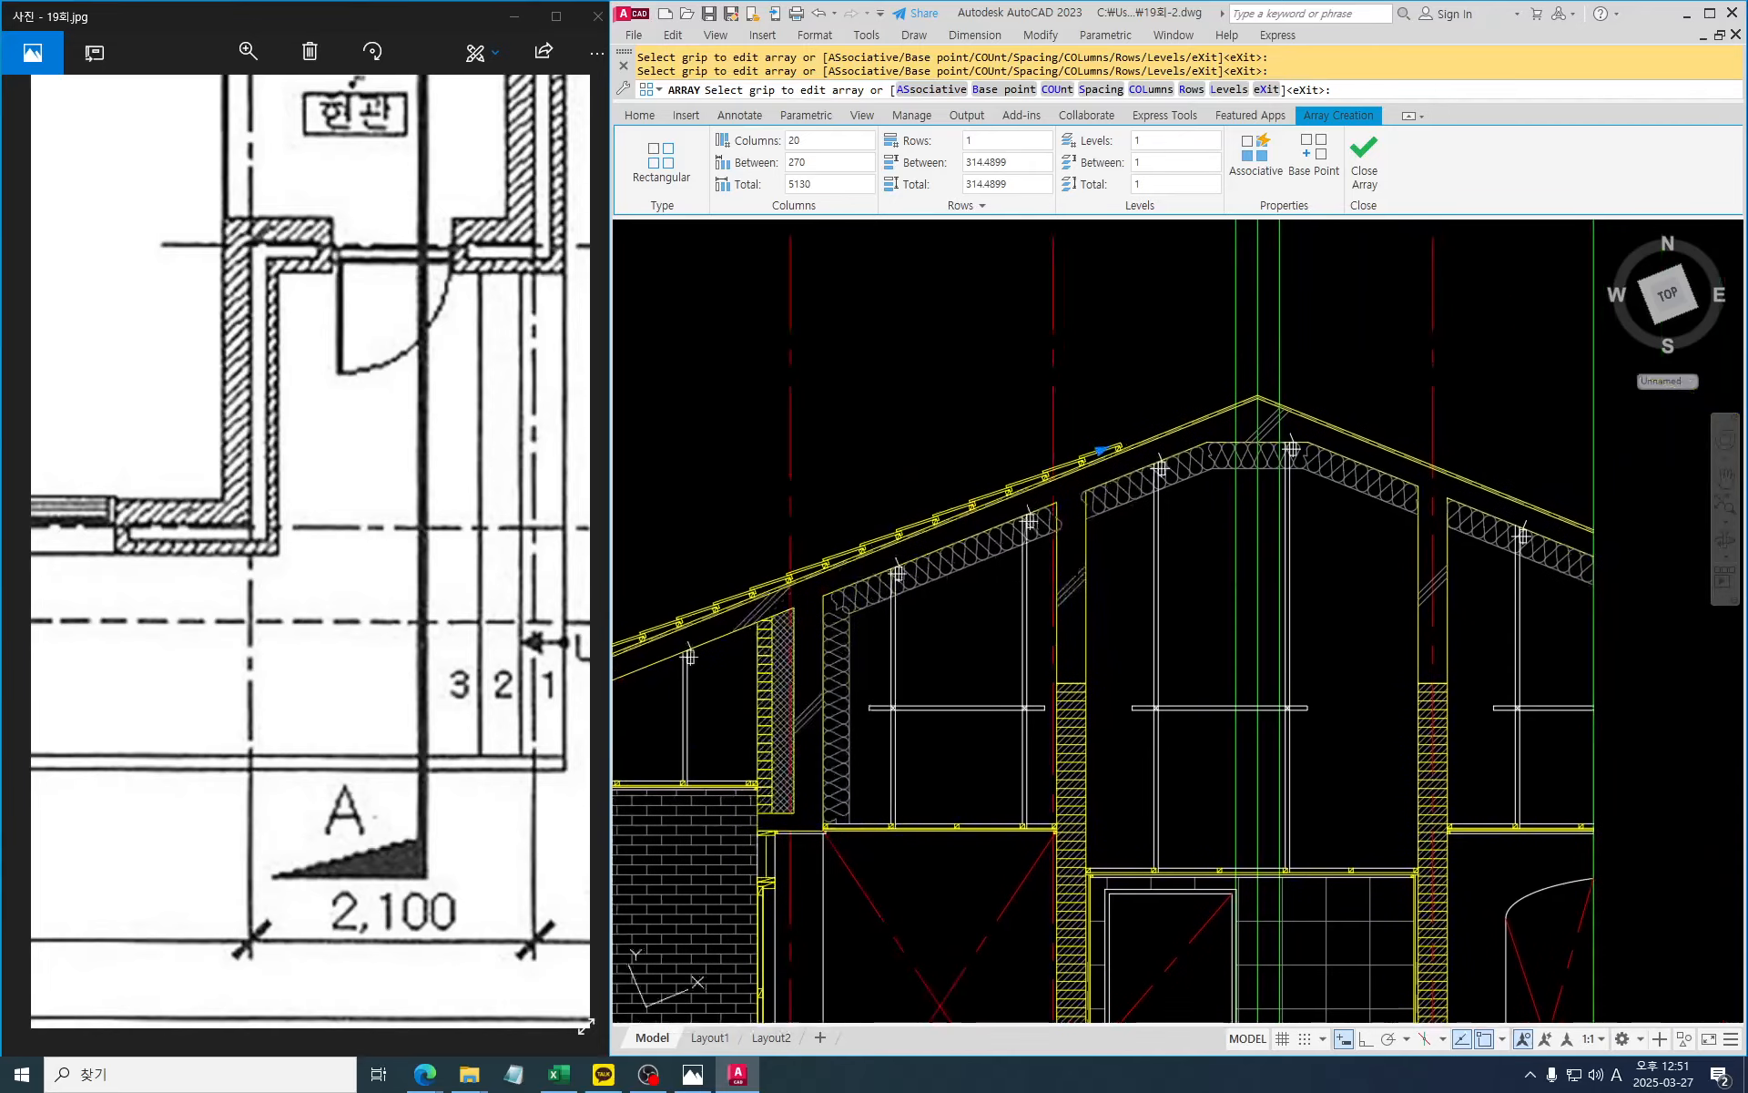
{"action": "scroll", "coordinate": [1262, 355], "scroll_direction": "up", "scroll_amount": 4}
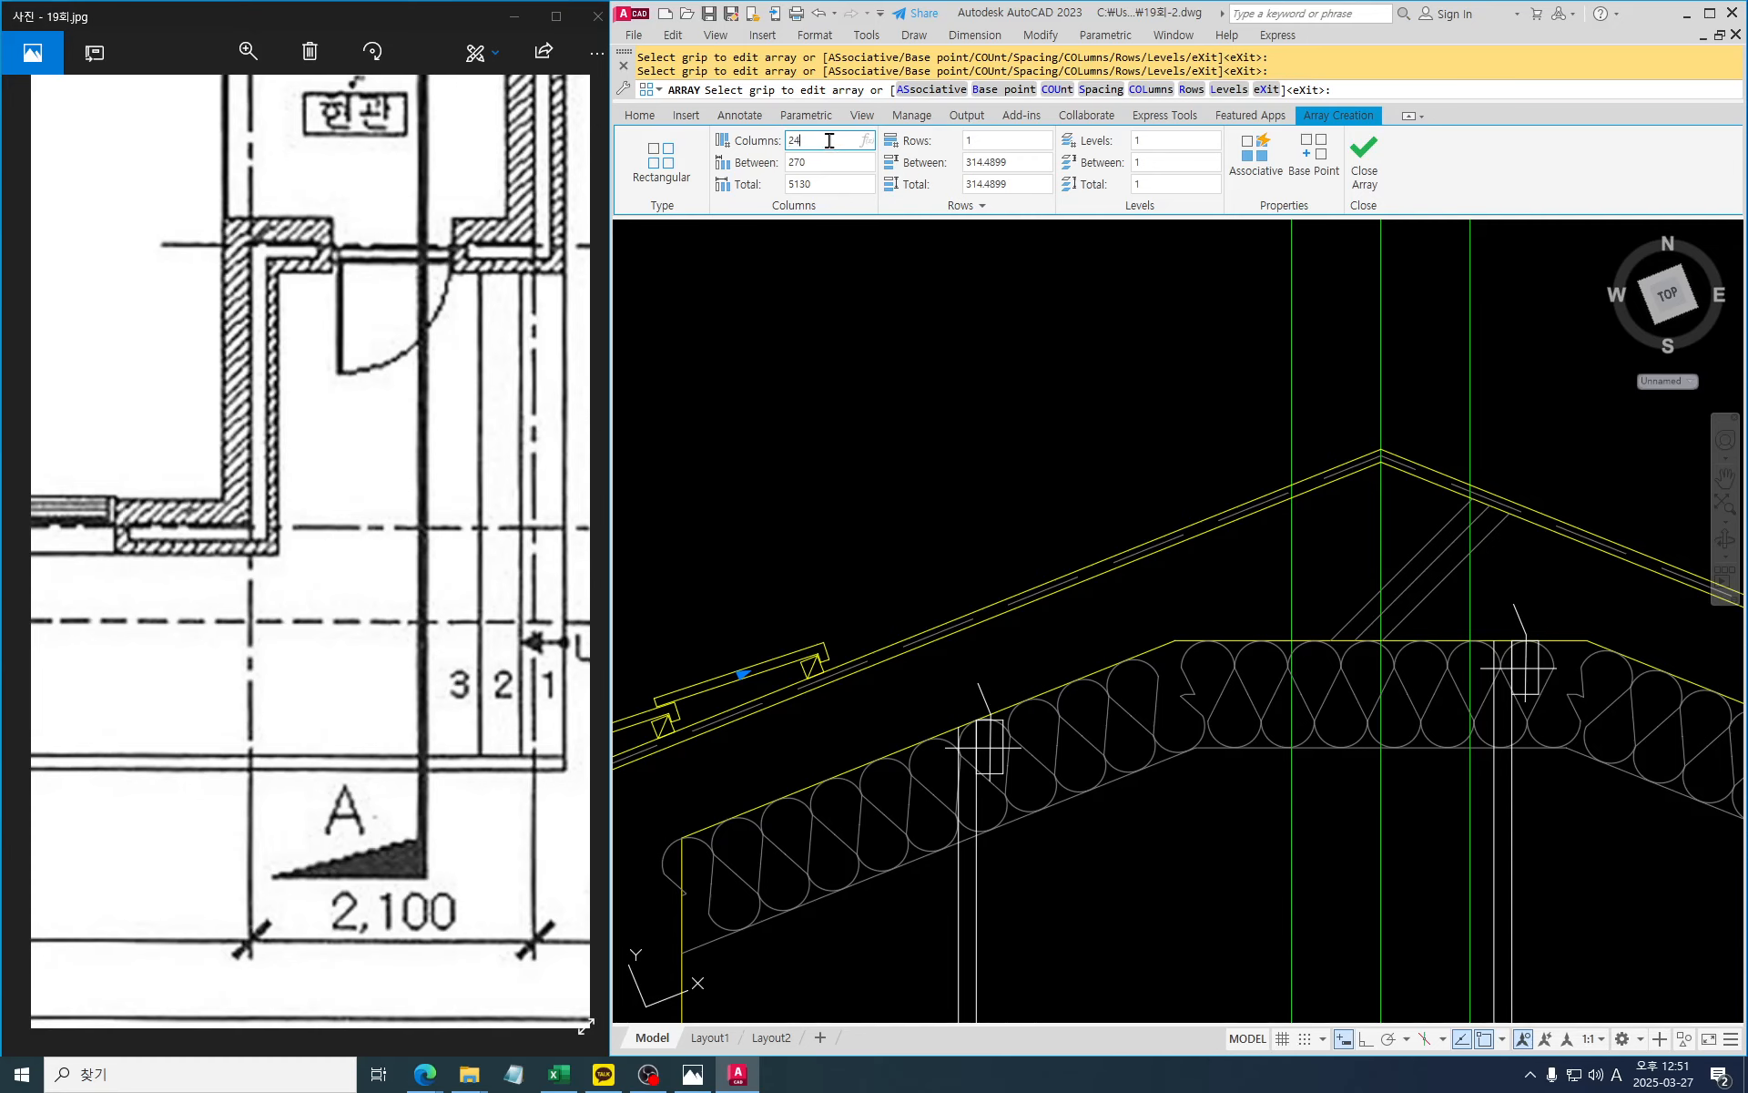
{"action": "key", "text": "Return"}
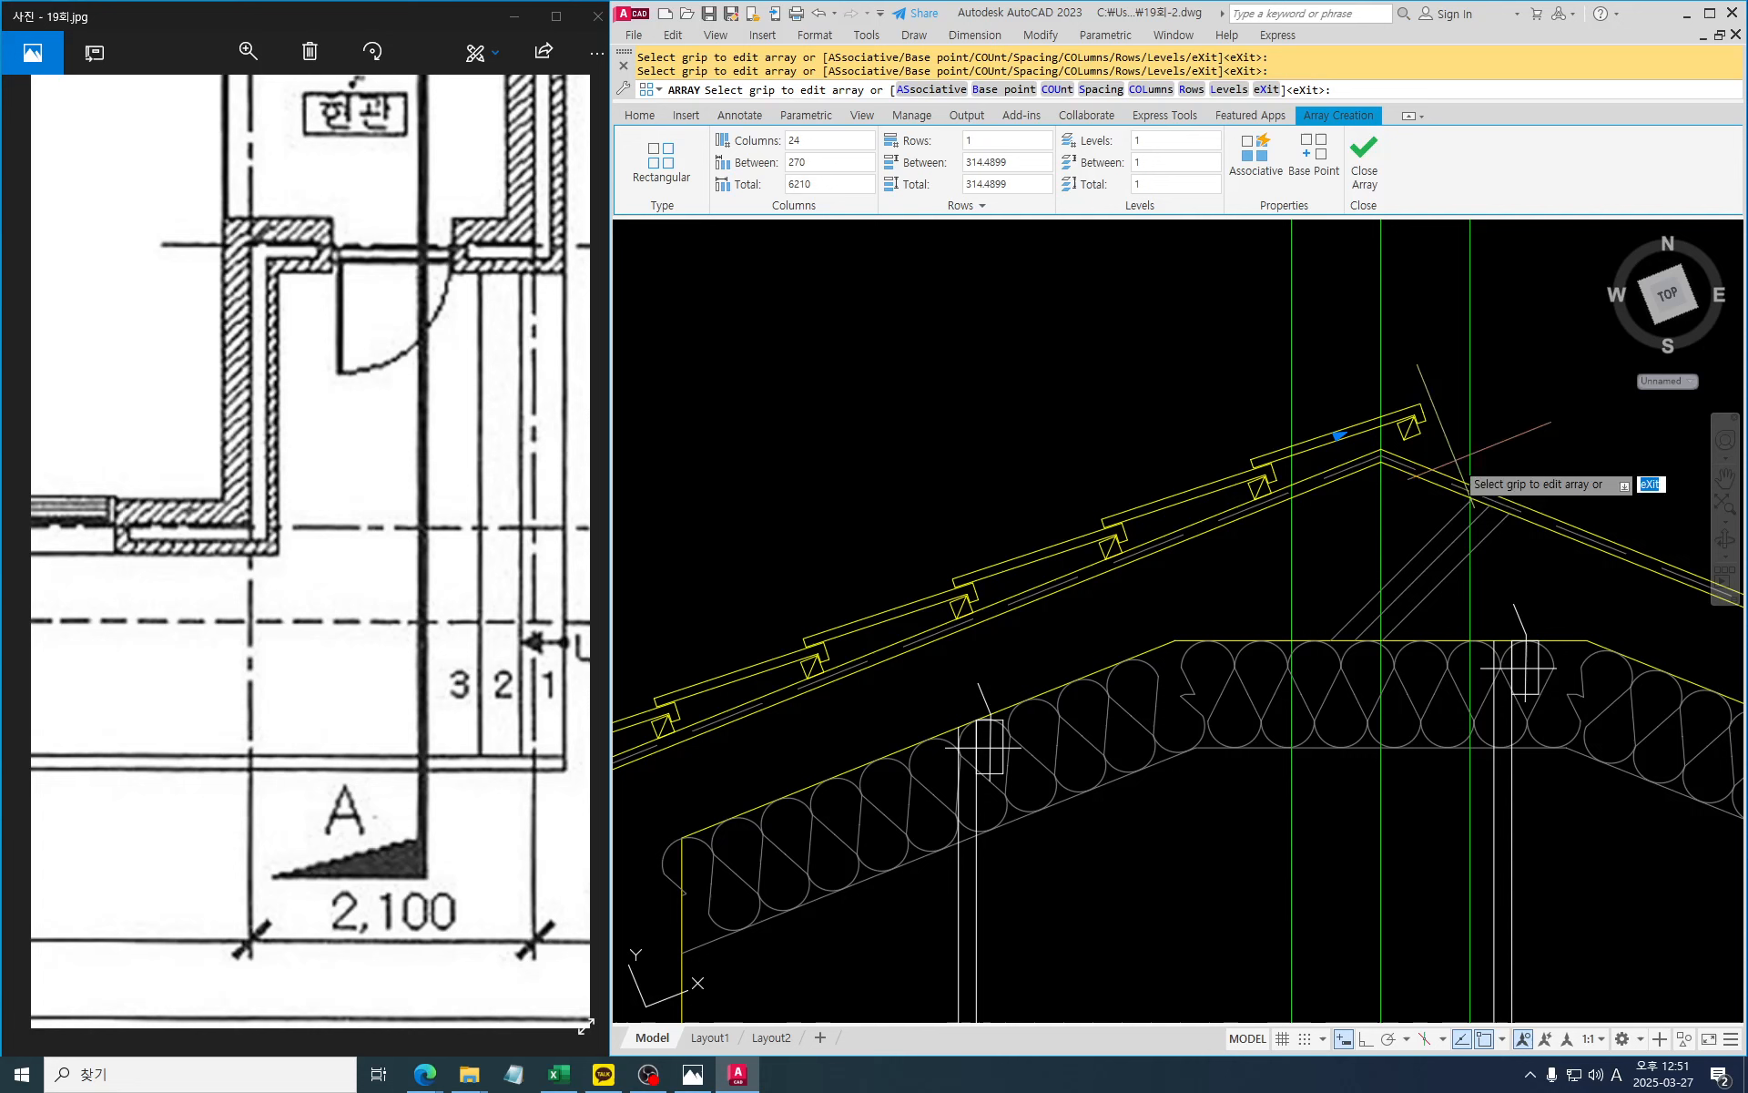
Set the tile array to 23 columns, try a spacing of 280, then use 275 between columns and finish the array
{"action": "scroll", "coordinate": [1384, 459], "scroll_direction": "up", "scroll_amount": 4}
{"action": "scroll", "coordinate": [1346, 562], "scroll_direction": "up", "scroll_amount": 2}
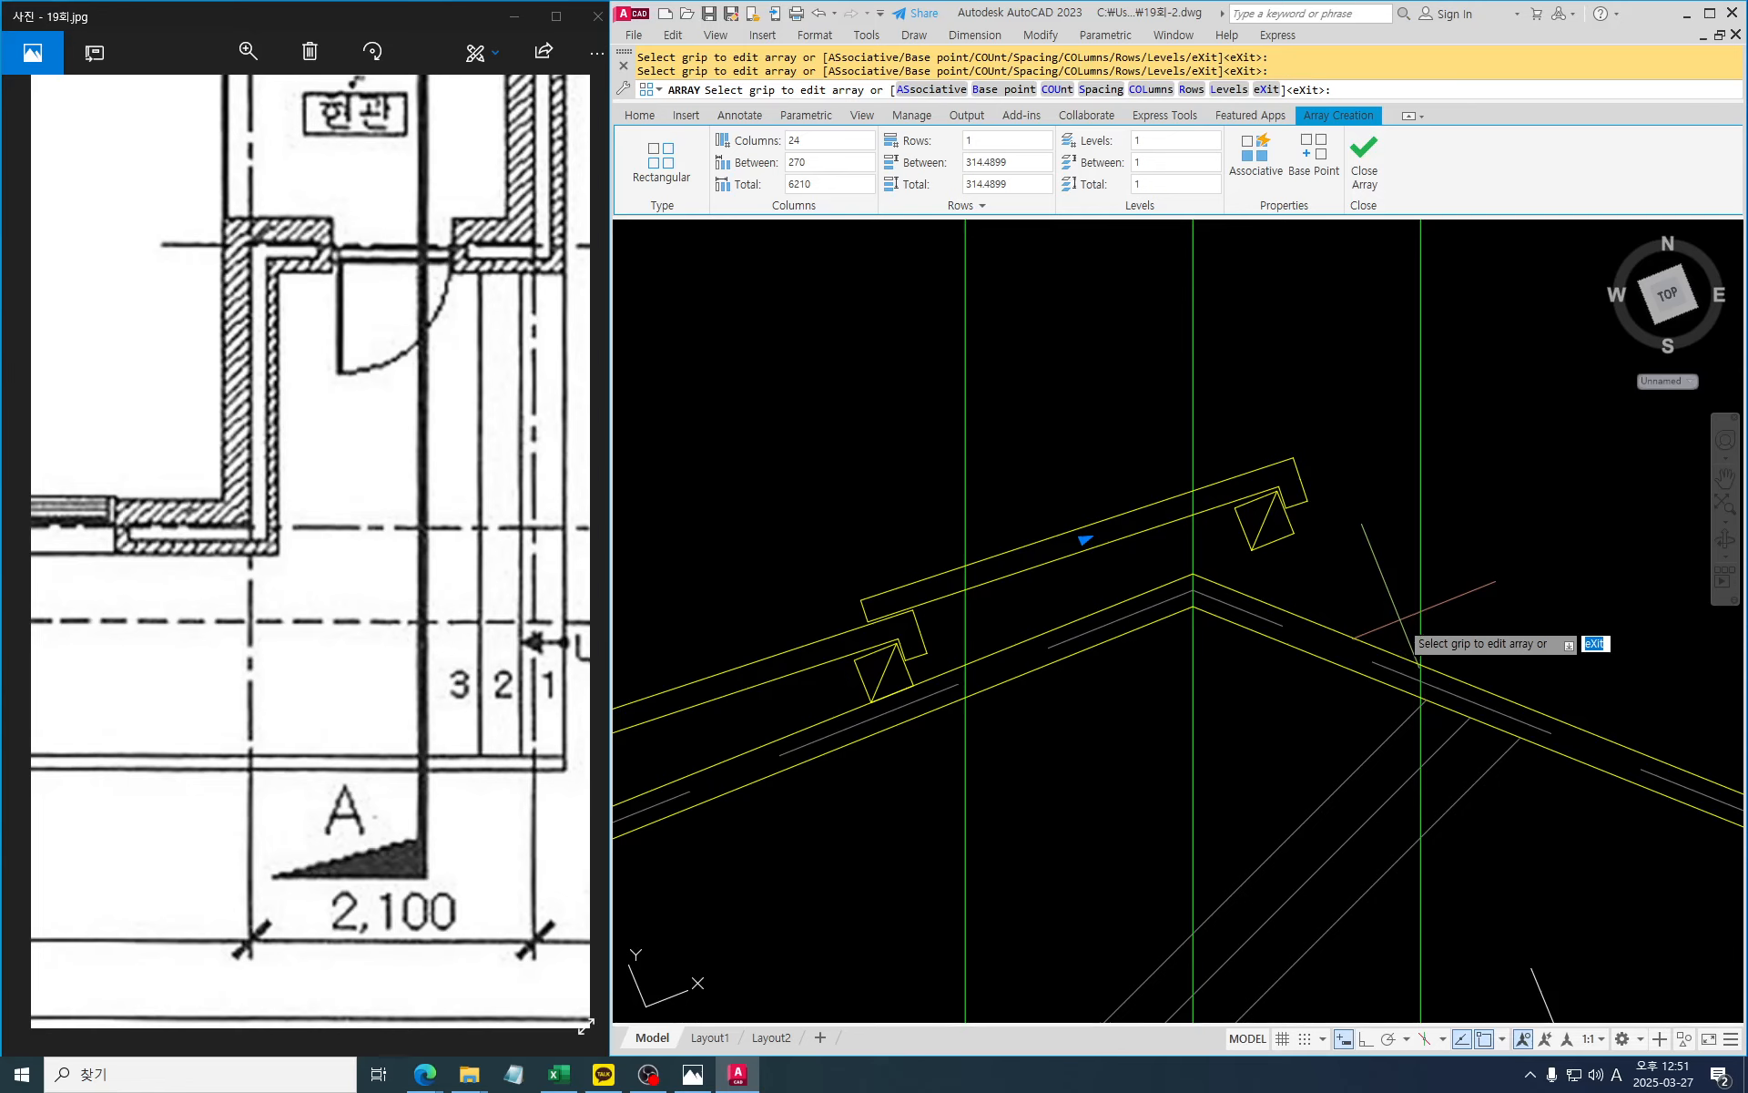
{"action": "left_click", "coordinate": [826, 160]}
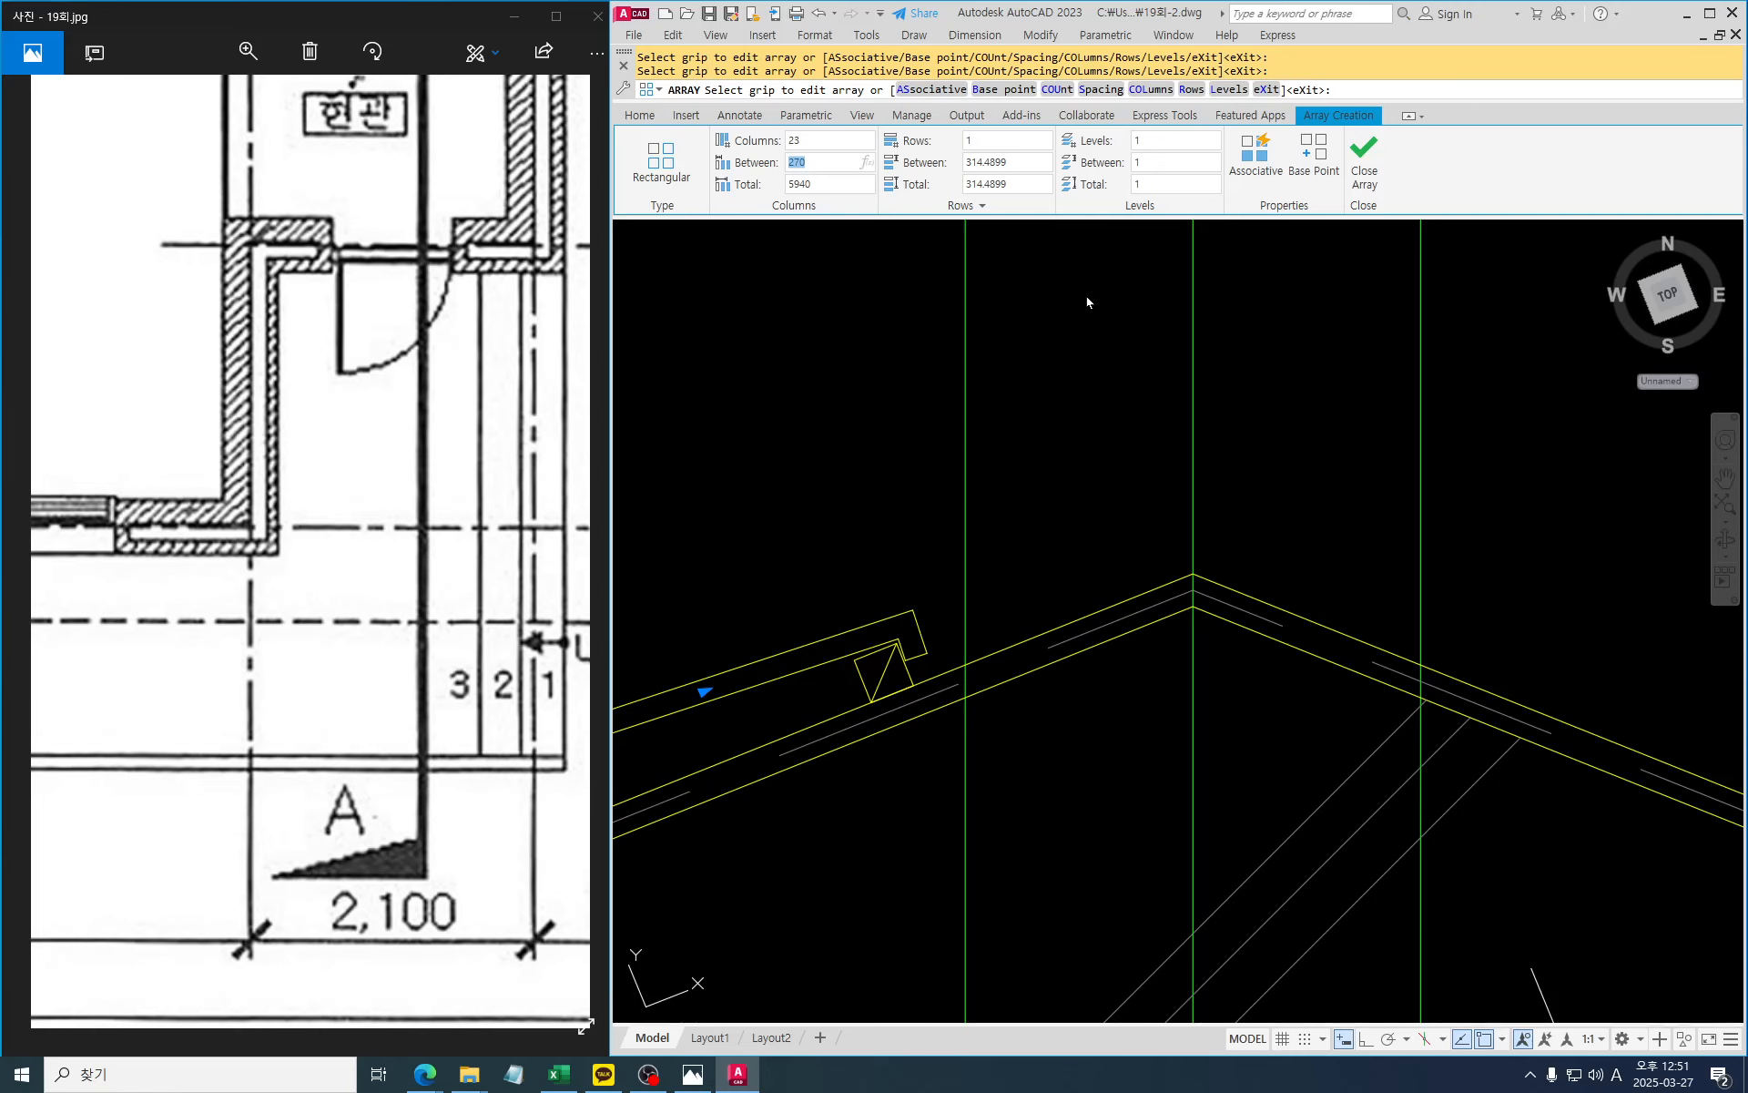
{"action": "type", "text": "280"}
{"action": "key", "text": "Return"}
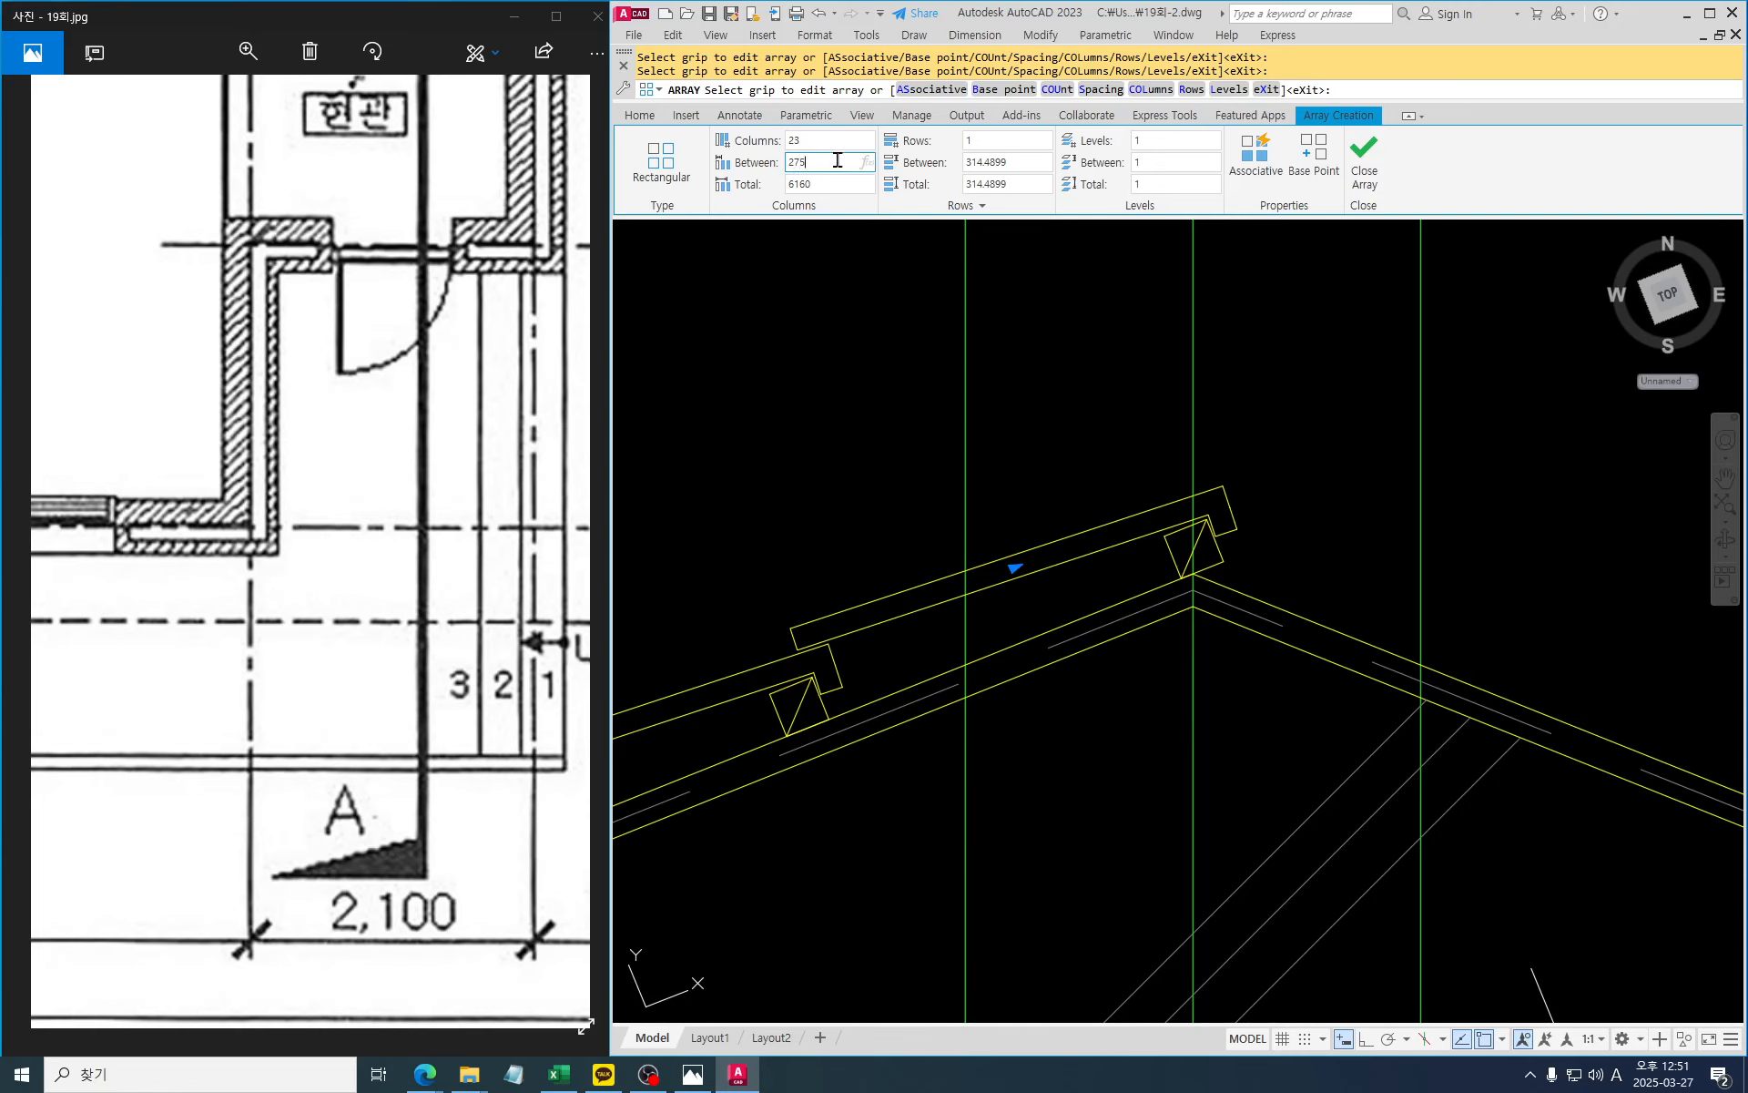
{"action": "key", "text": "Return"}
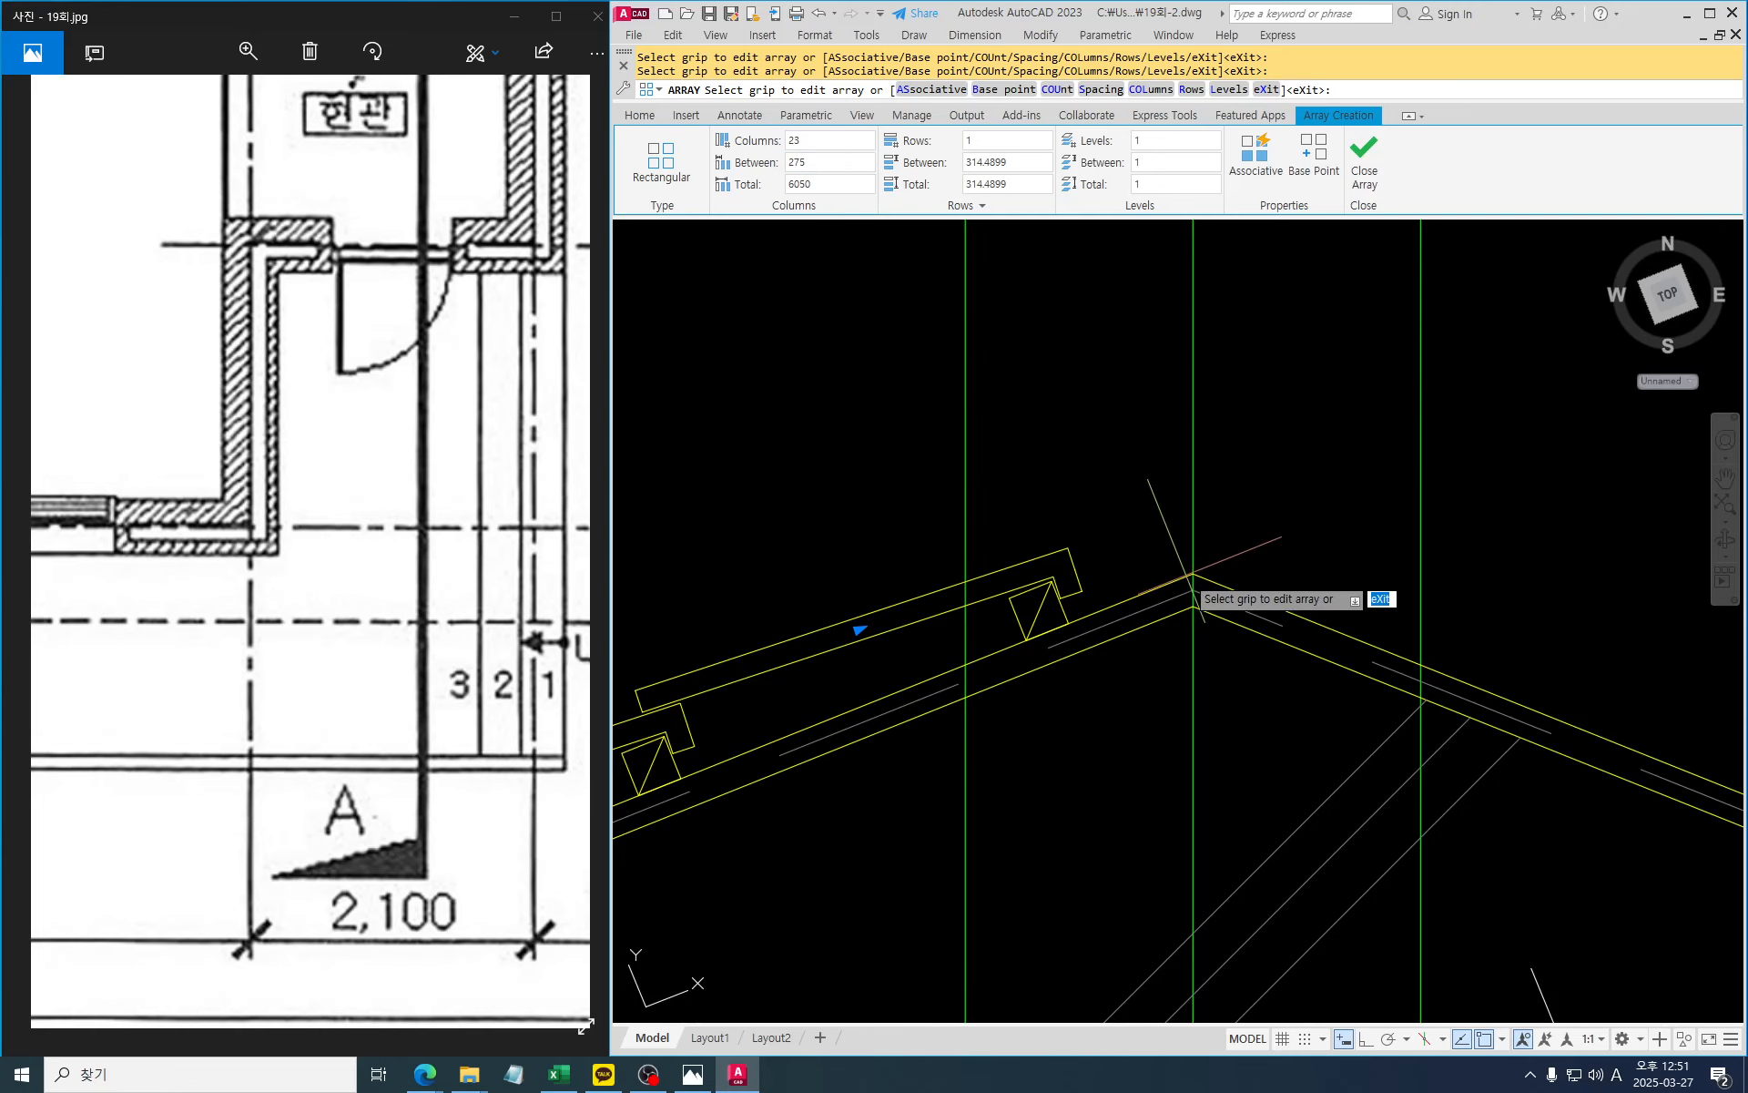
{"action": "key", "text": "Escape"}
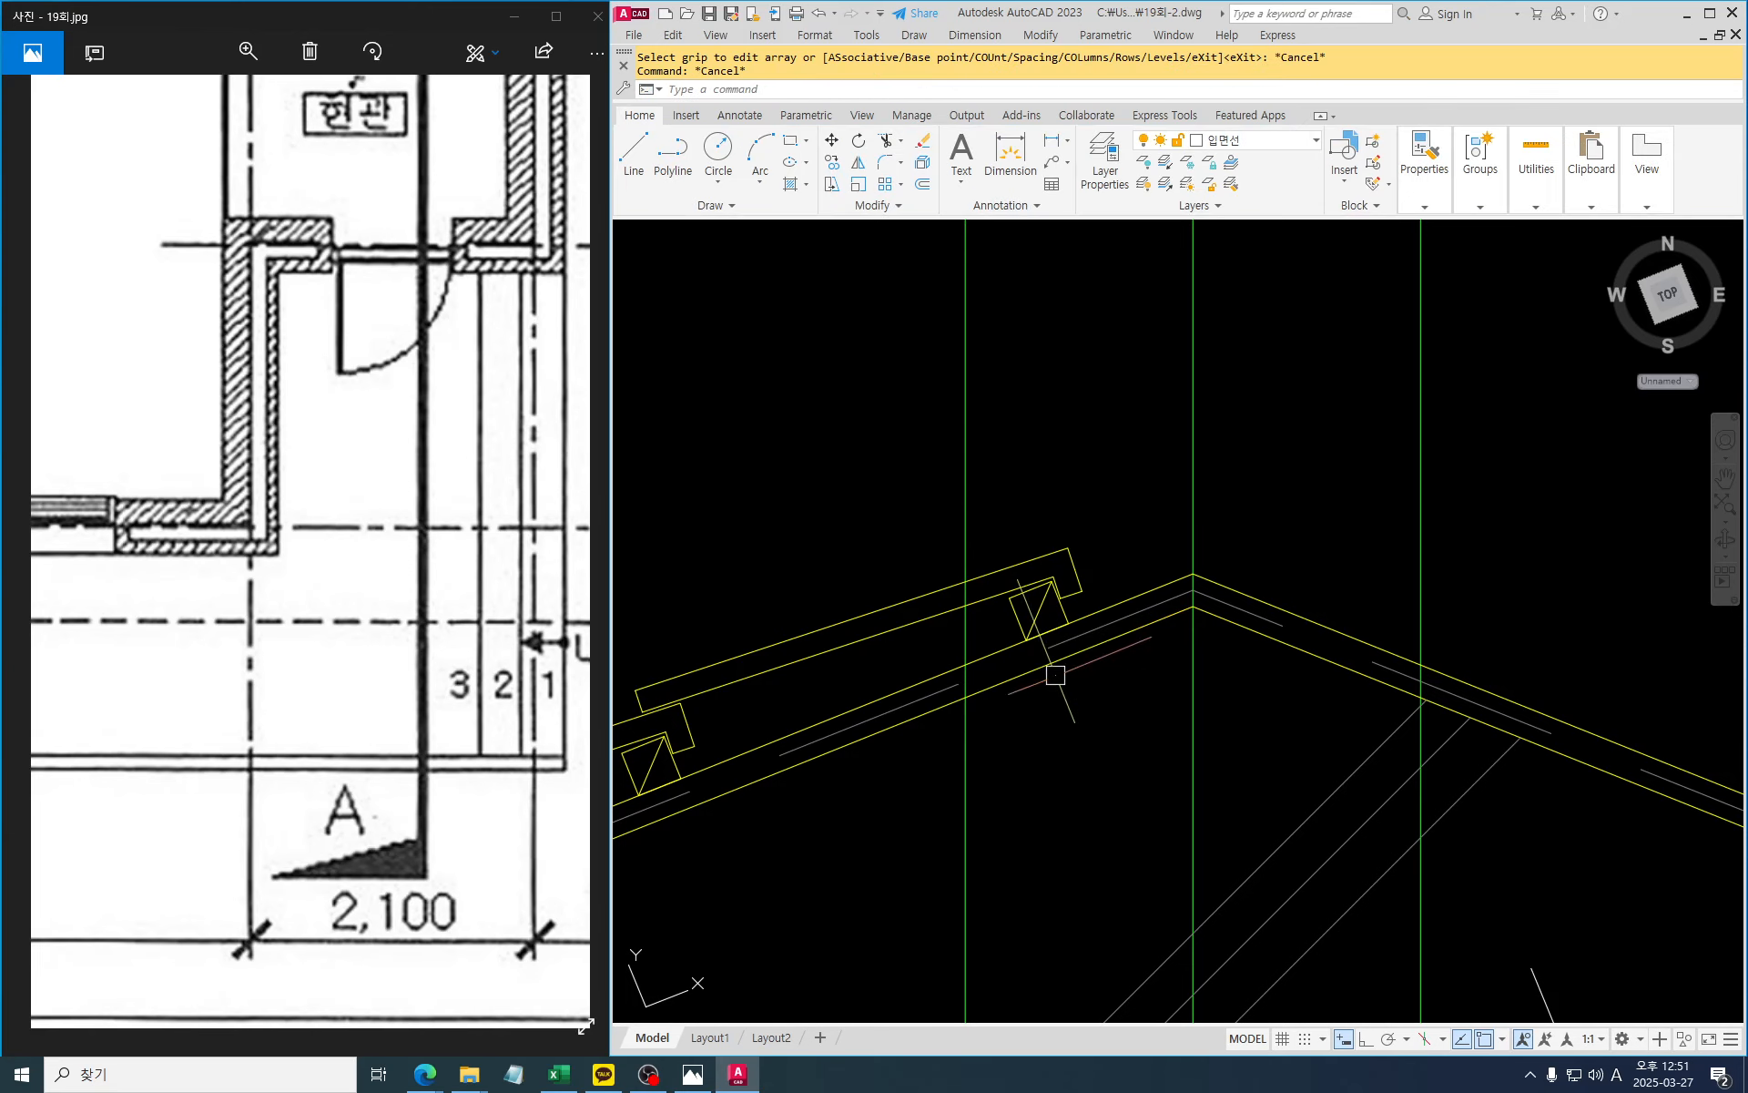
{"action": "key", "text": "Escape"}
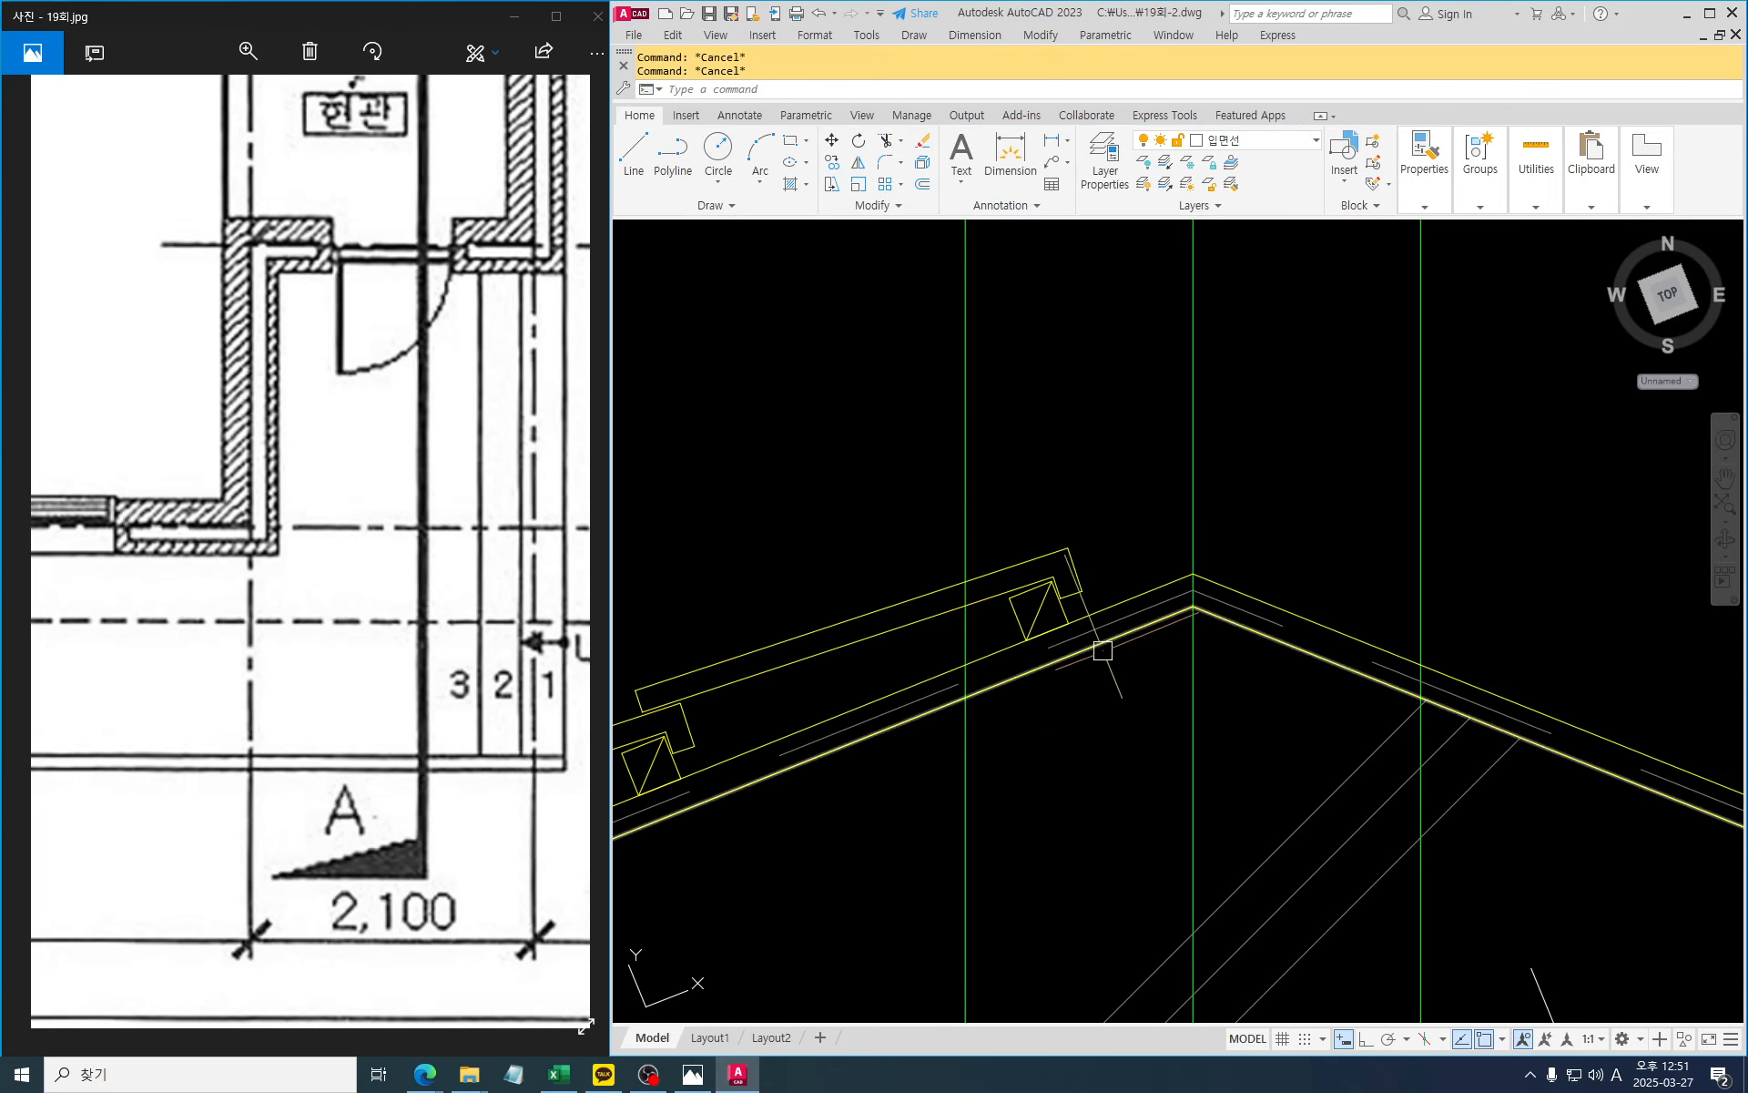
{"action": "left_click", "coordinate": [1079, 579]}
{"action": "scroll", "coordinate": [1075, 574], "scroll_direction": "down", "scroll_amount": 5}
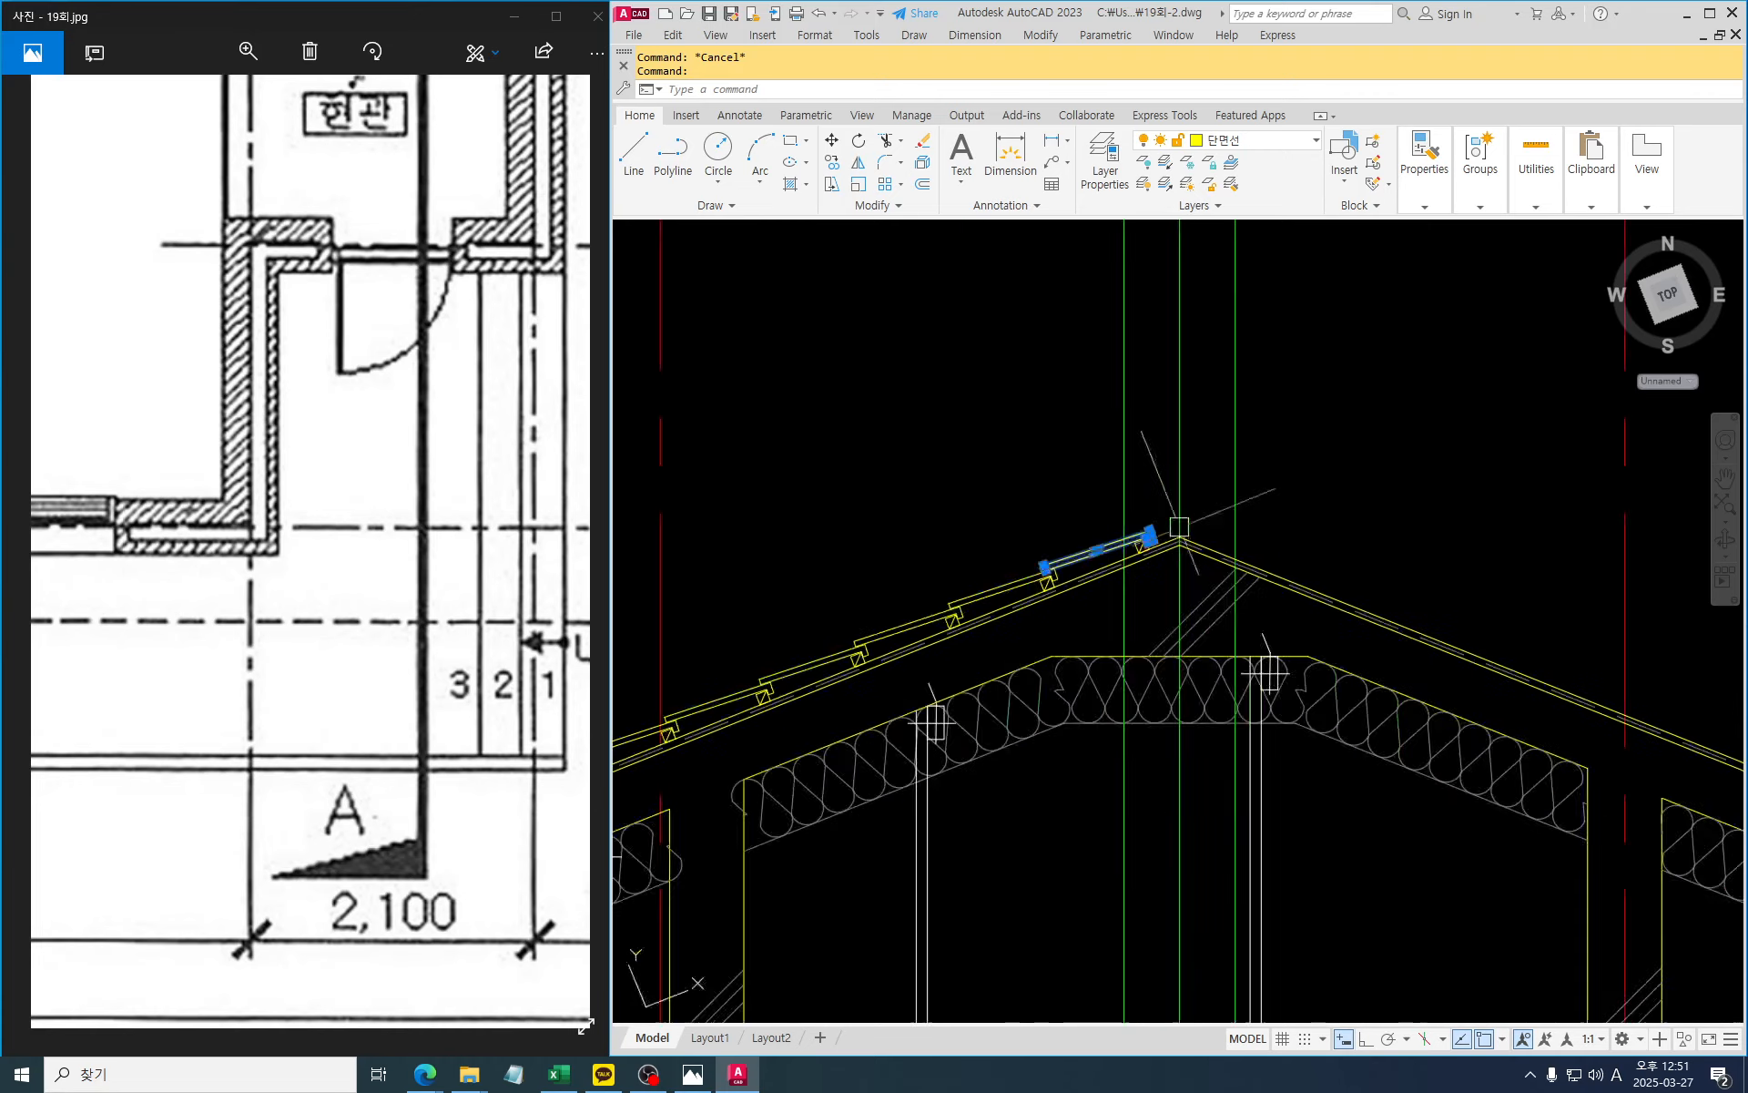
{"action": "scroll", "coordinate": [1290, 647], "scroll_direction": "up", "scroll_amount": 3}
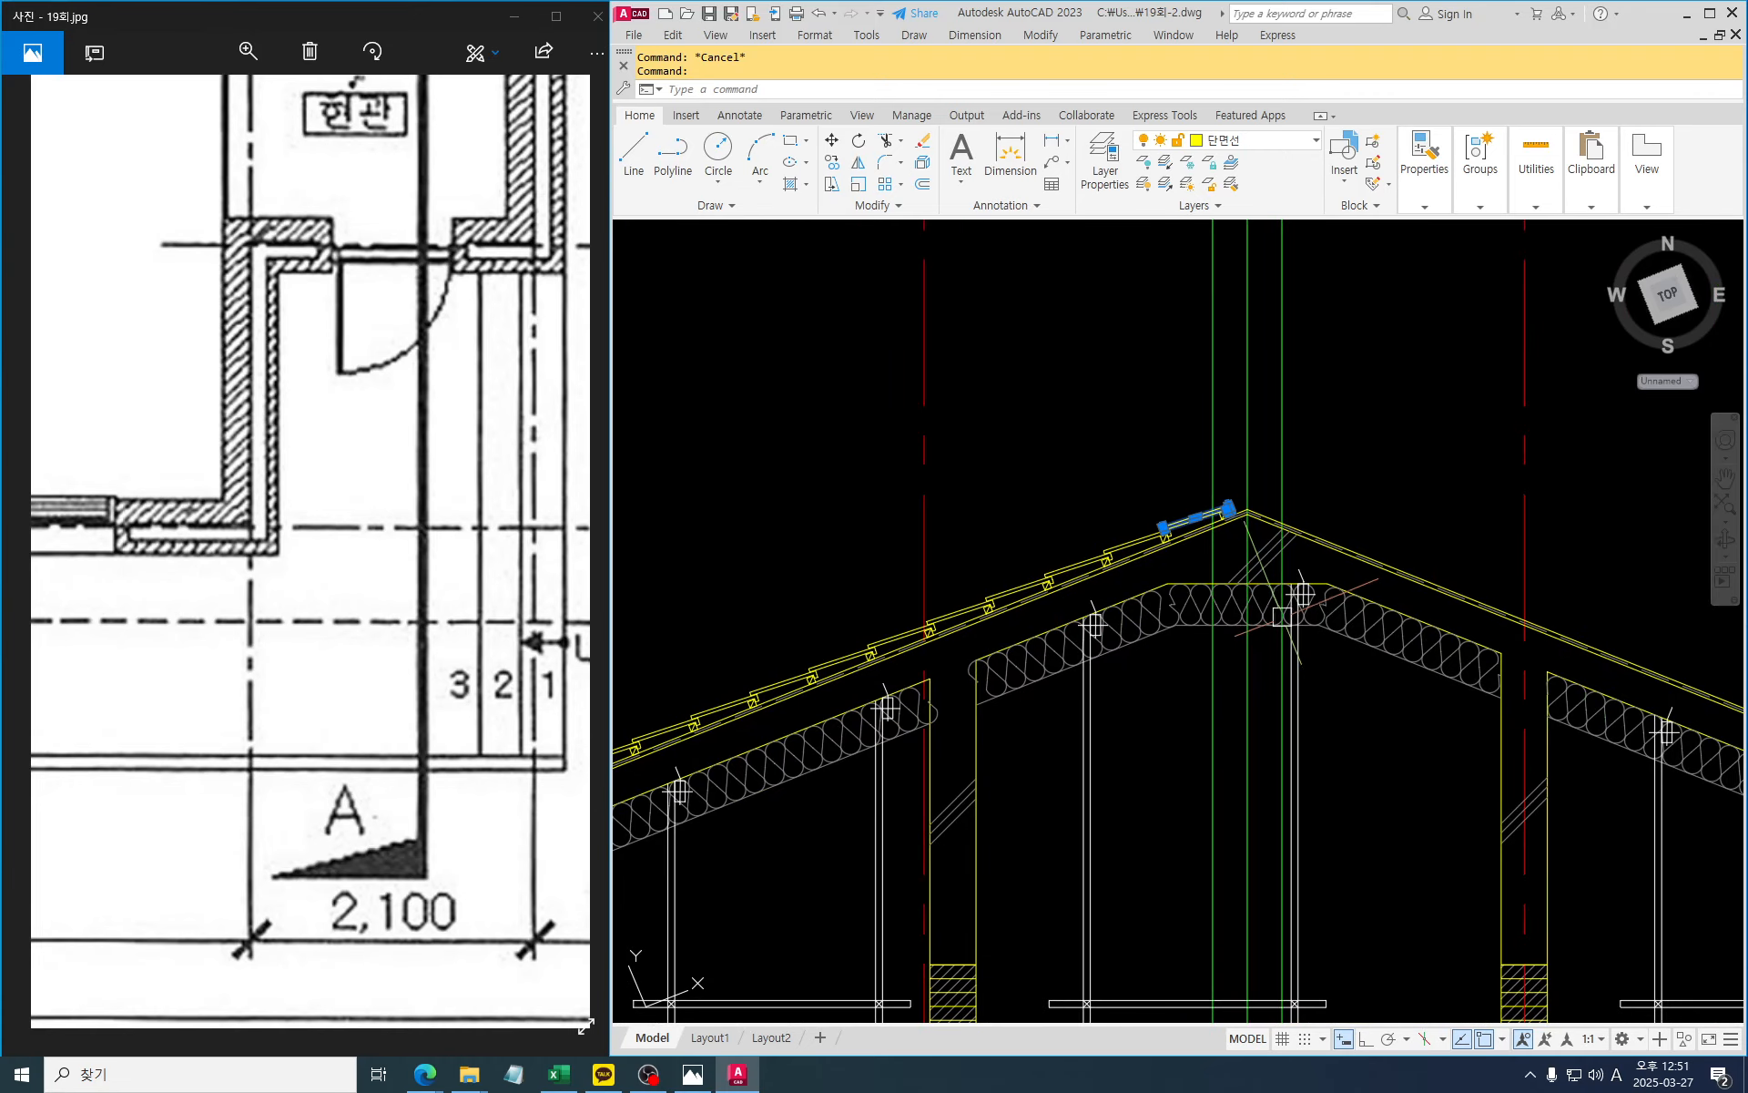
{"action": "scroll", "coordinate": [1281, 616], "scroll_direction": "down", "scroll_amount": 5}
{"action": "scroll", "coordinate": [1234, 622], "scroll_direction": "up", "scroll_amount": 5}
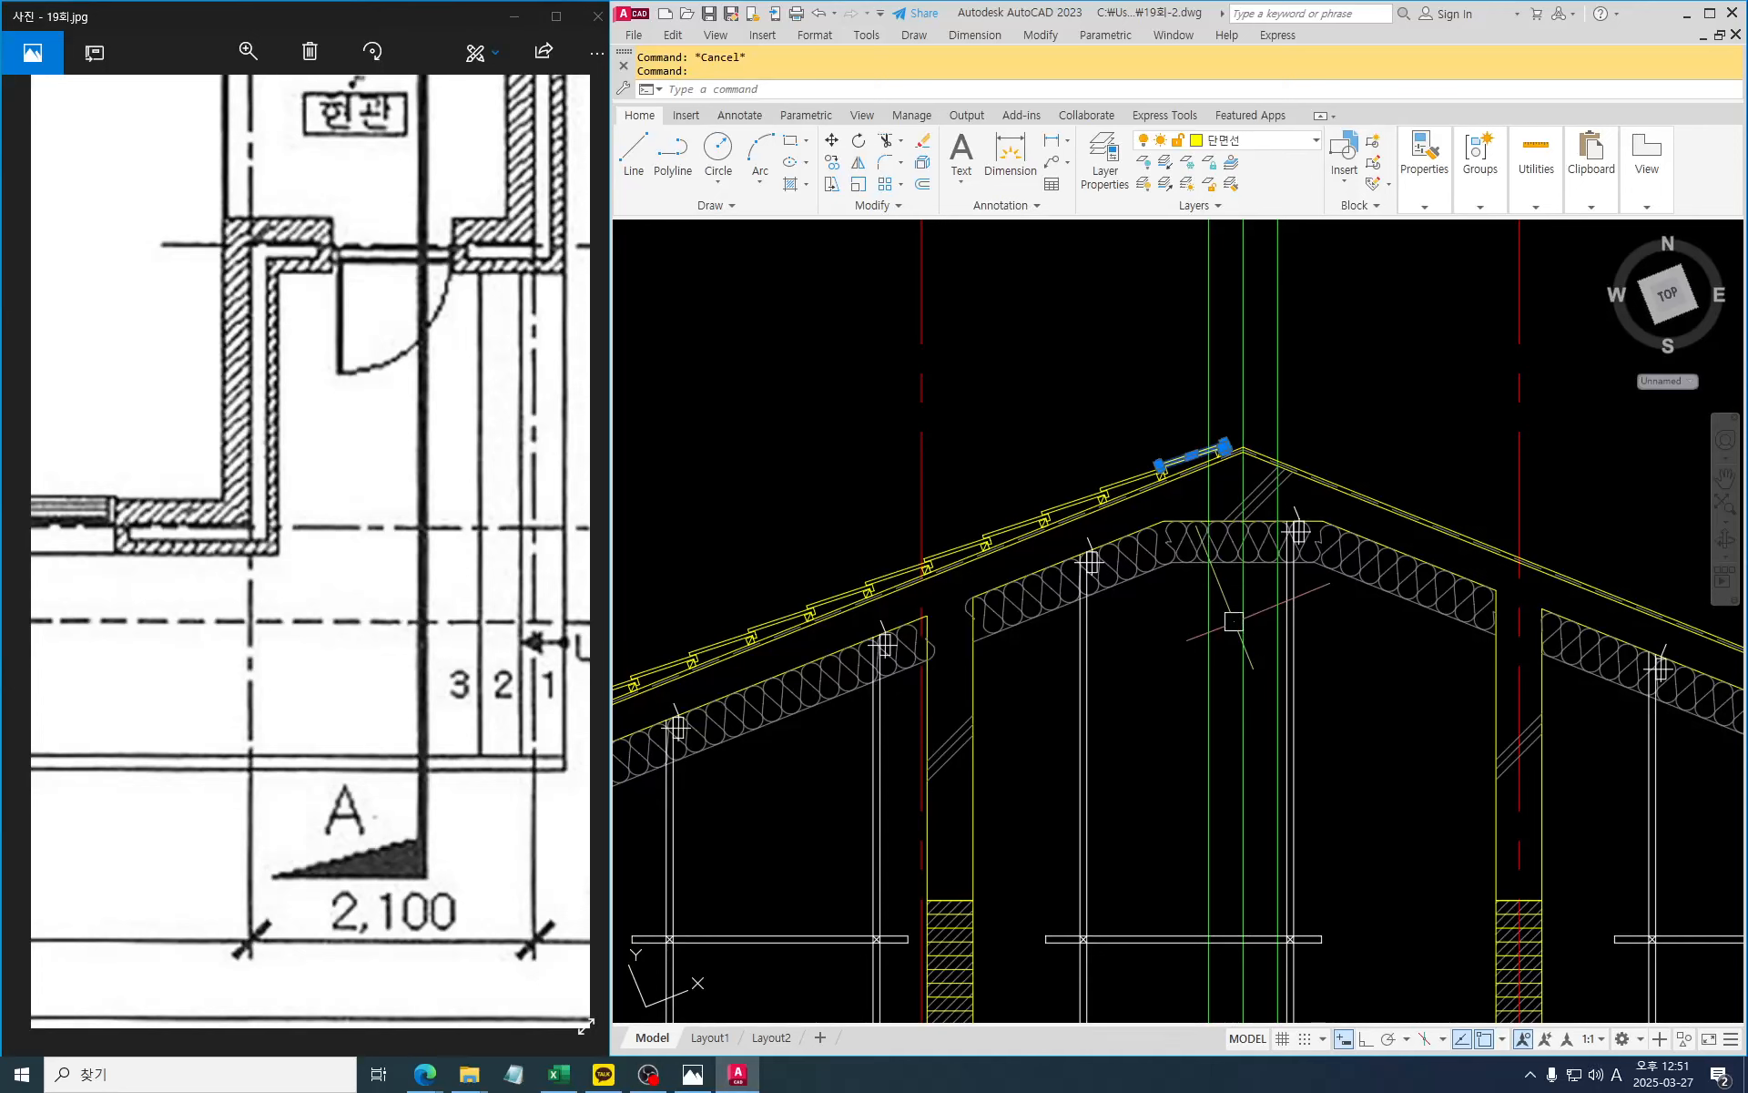
{"action": "key", "text": "Escape"}
Mirror the left slope's upper roof tiles and battens about the vertical centre line through the ridge, keeping the originals
{"action": "type", "text": "mi"}
{"action": "key", "text": "Return"}
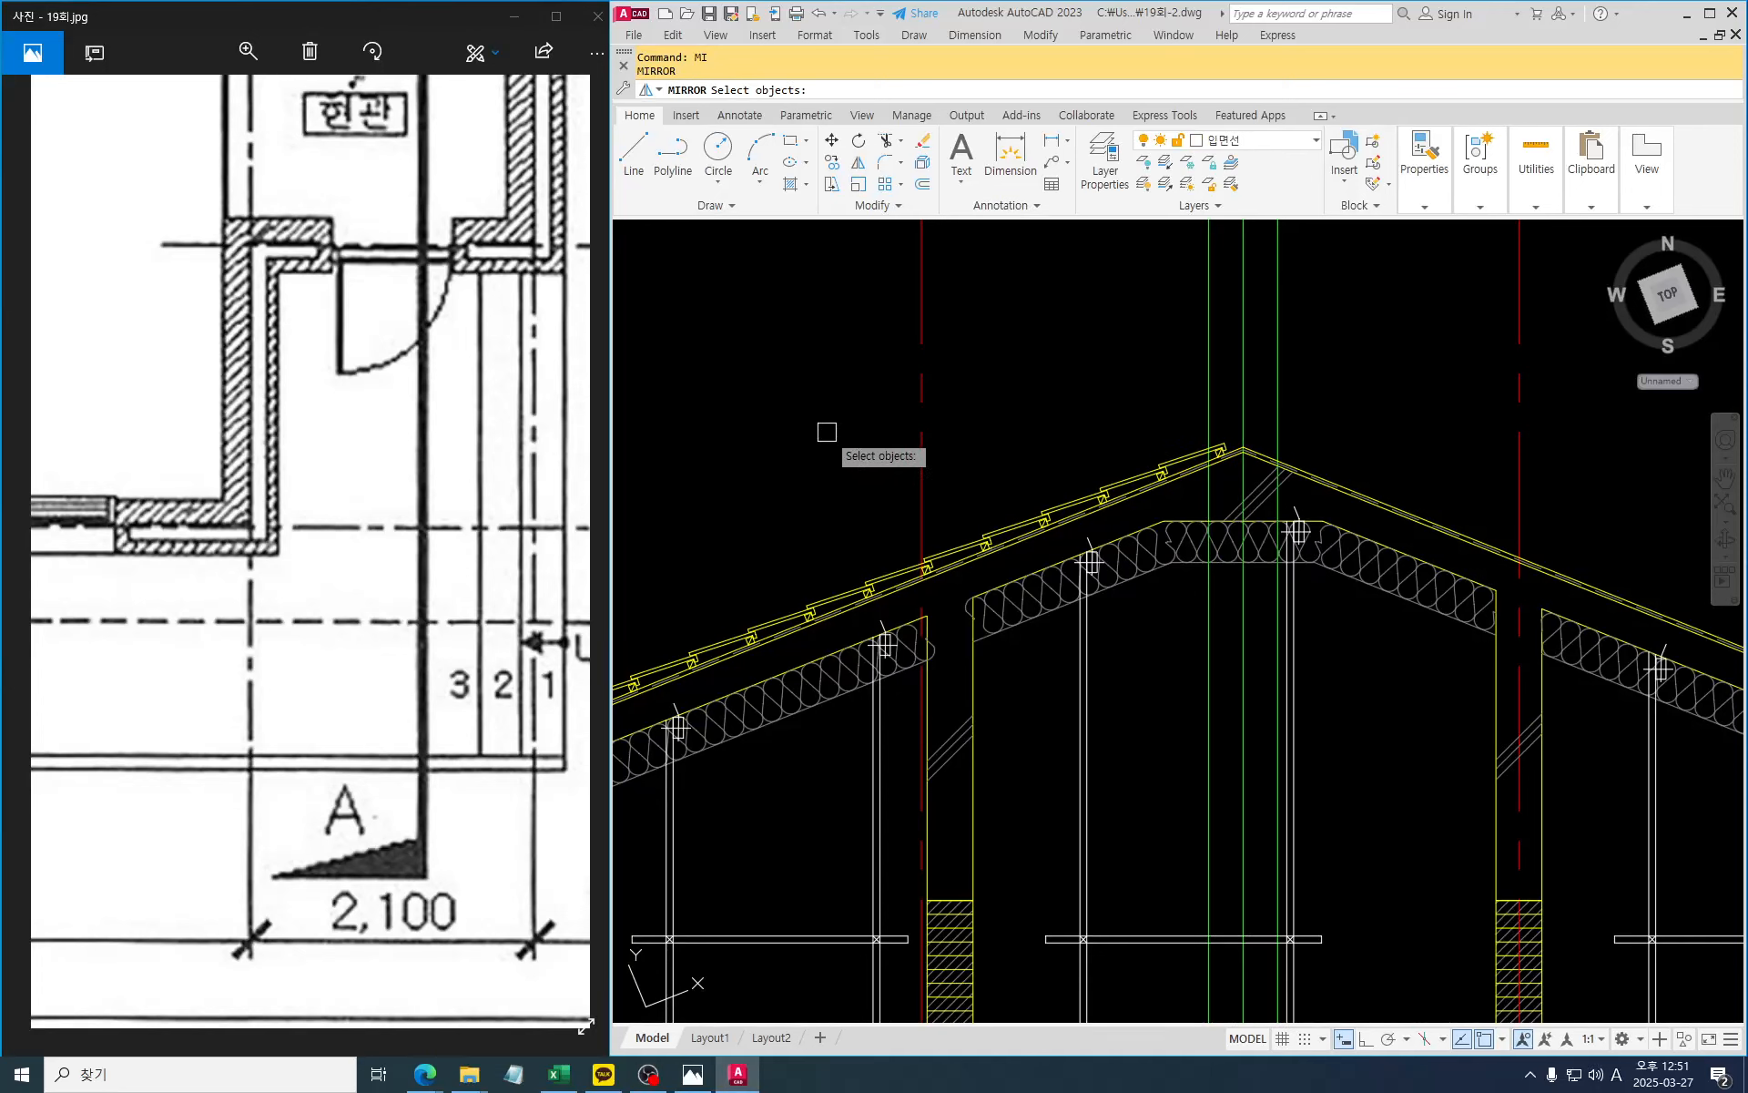
{"action": "left_click", "coordinate": [754, 277]}
{"action": "left_click", "coordinate": [1252, 486]}
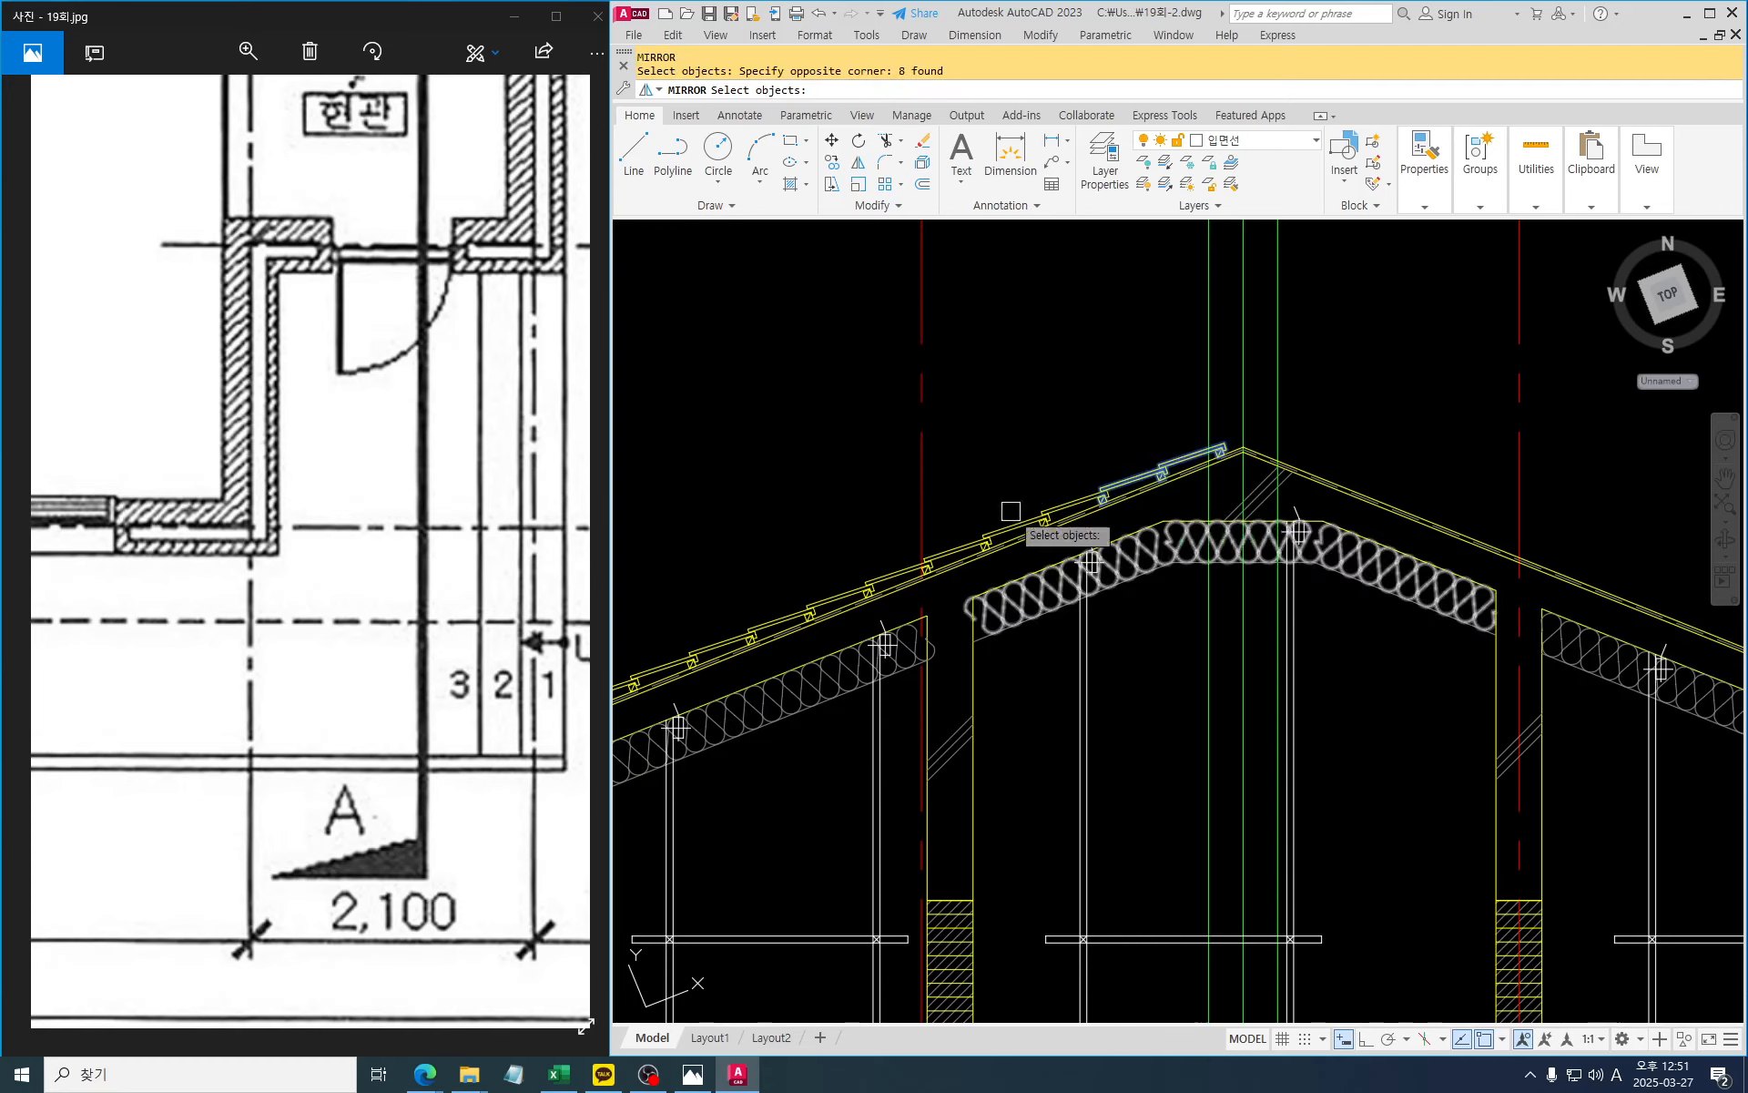
{"action": "left_click", "coordinate": [809, 377]}
{"action": "left_click", "coordinate": [1175, 549]}
{"action": "left_click", "coordinate": [825, 416]}
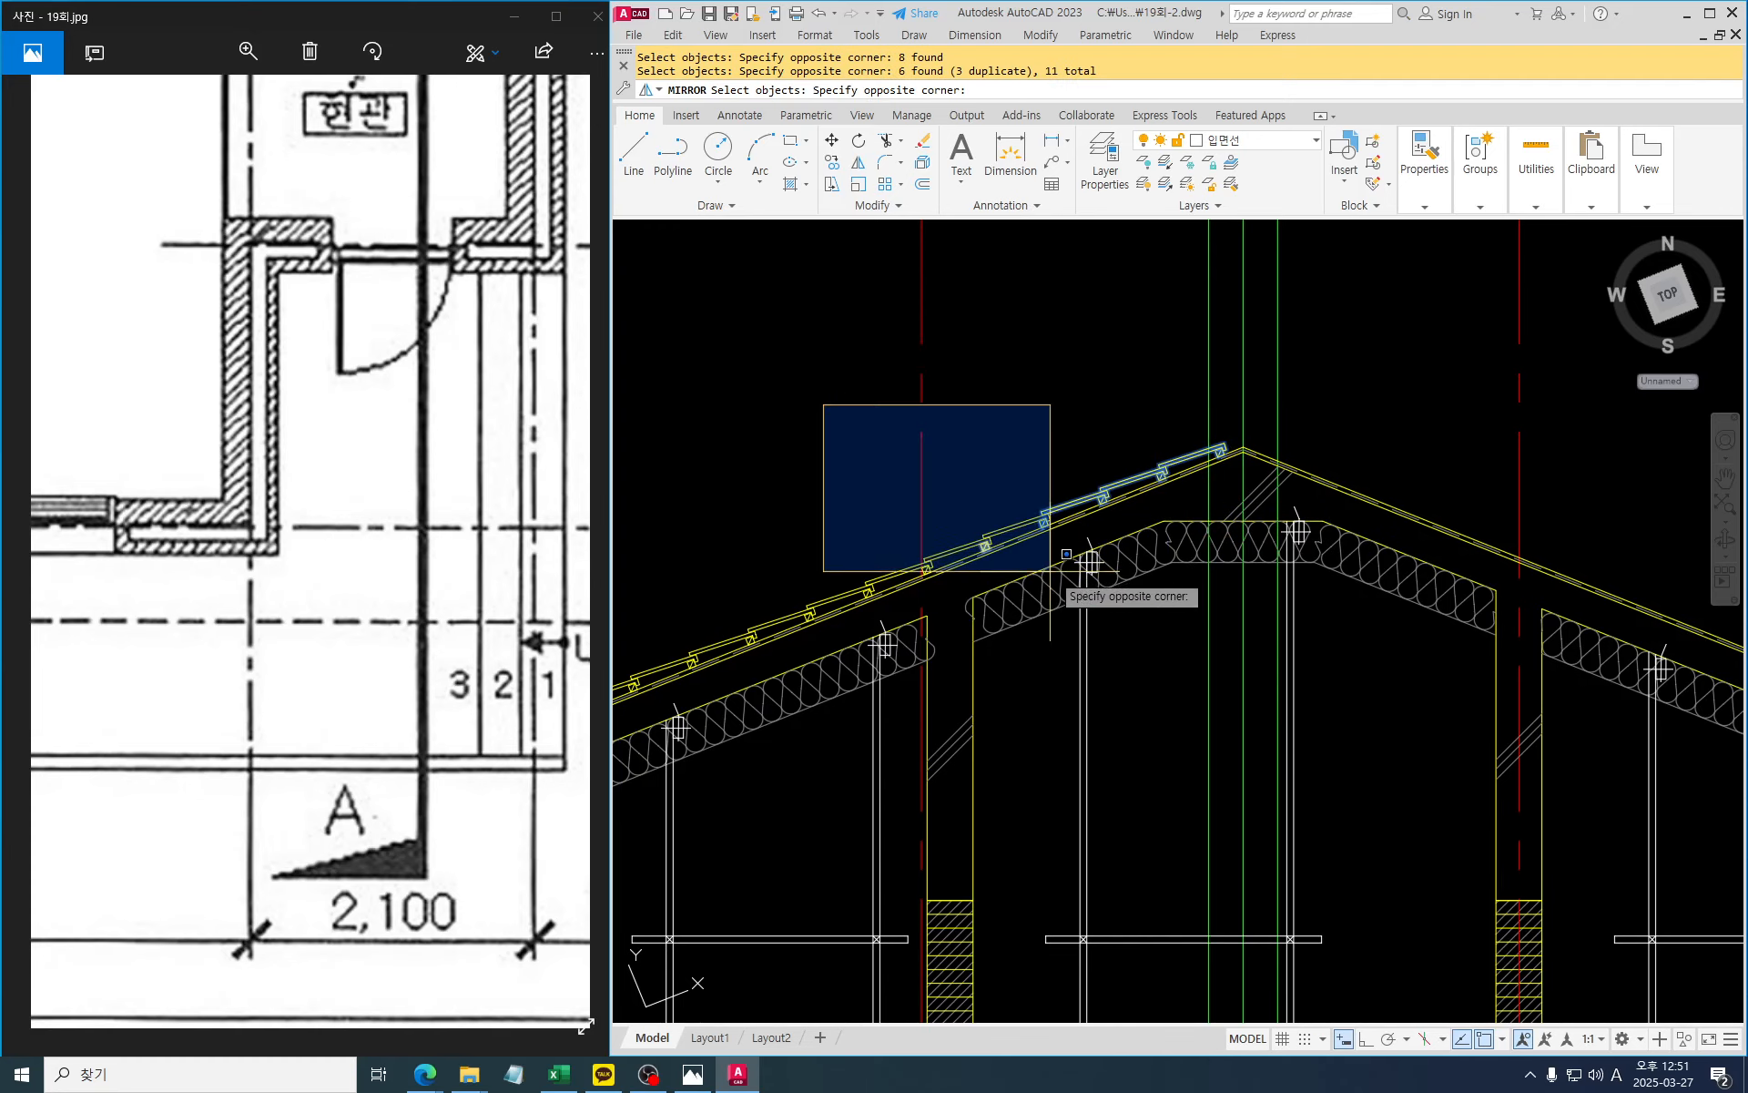
{"action": "left_click", "coordinate": [1086, 560]}
{"action": "left_click", "coordinate": [733, 439]}
{"action": "left_click", "coordinate": [1044, 594]}
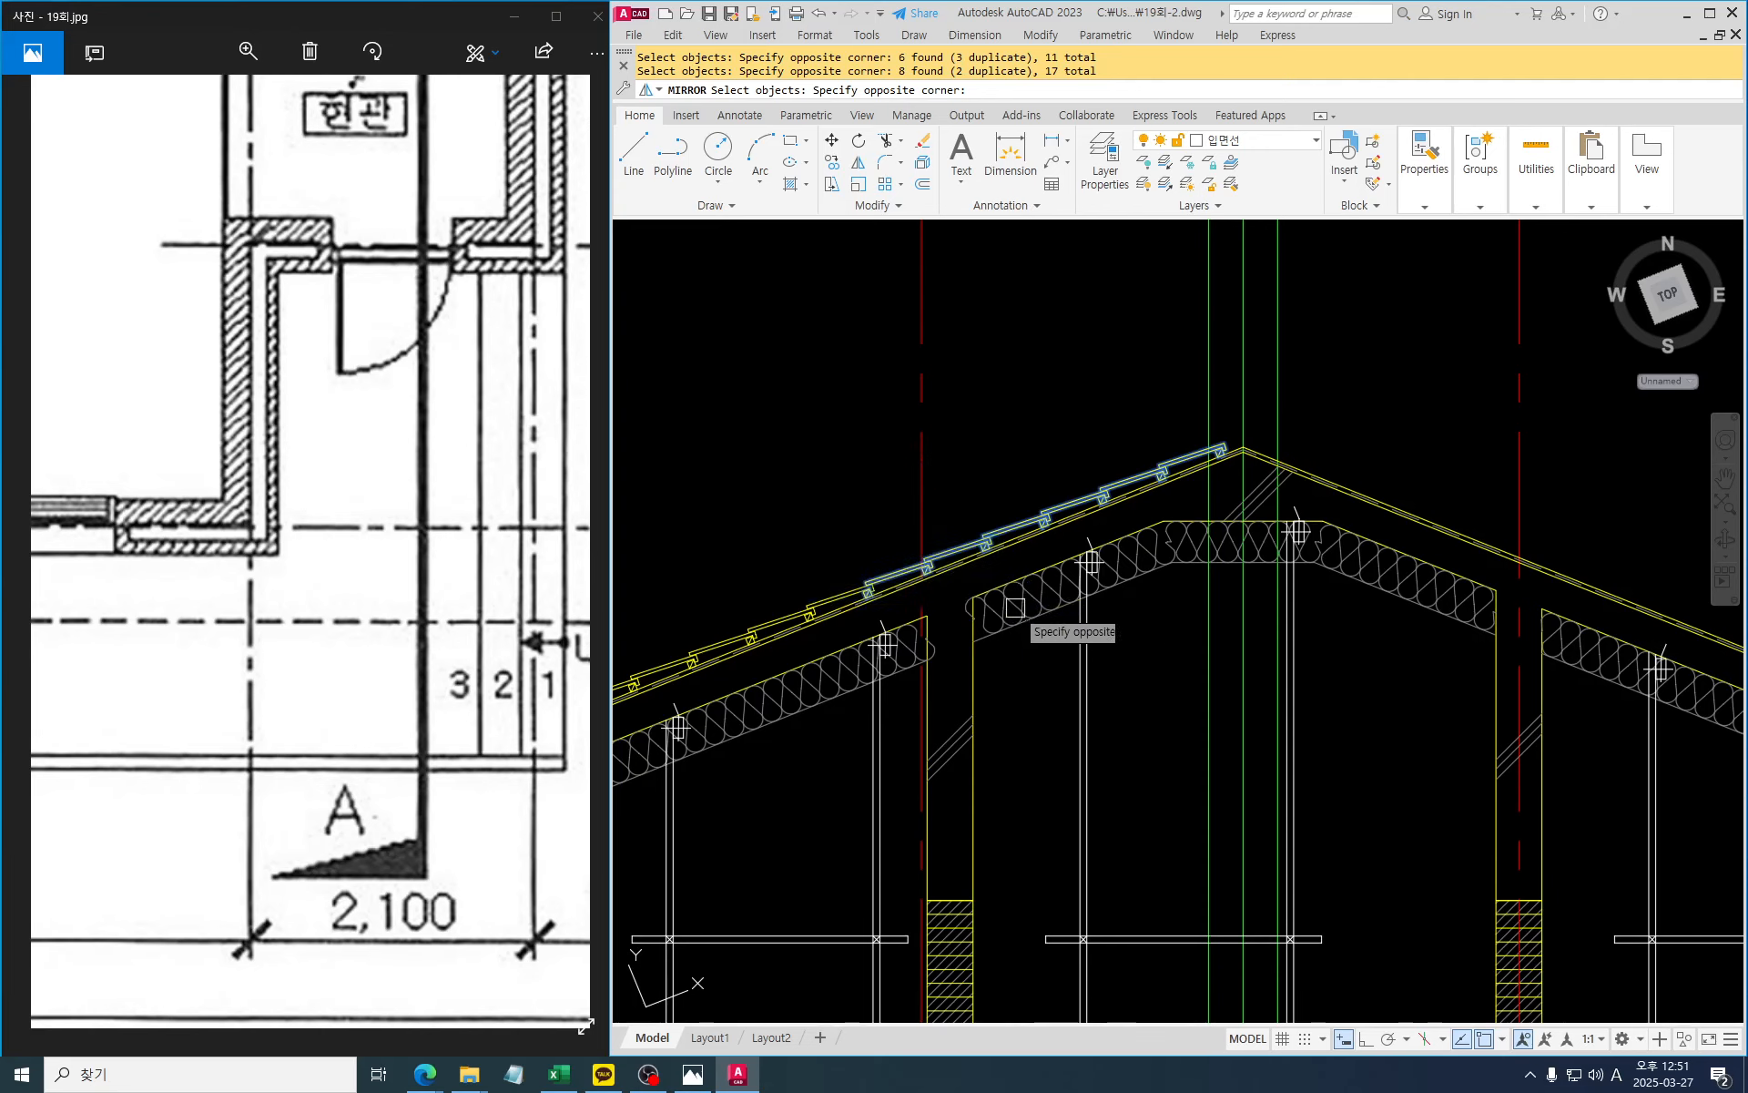
{"action": "left_click", "coordinate": [685, 521]}
{"action": "left_click", "coordinate": [819, 609]}
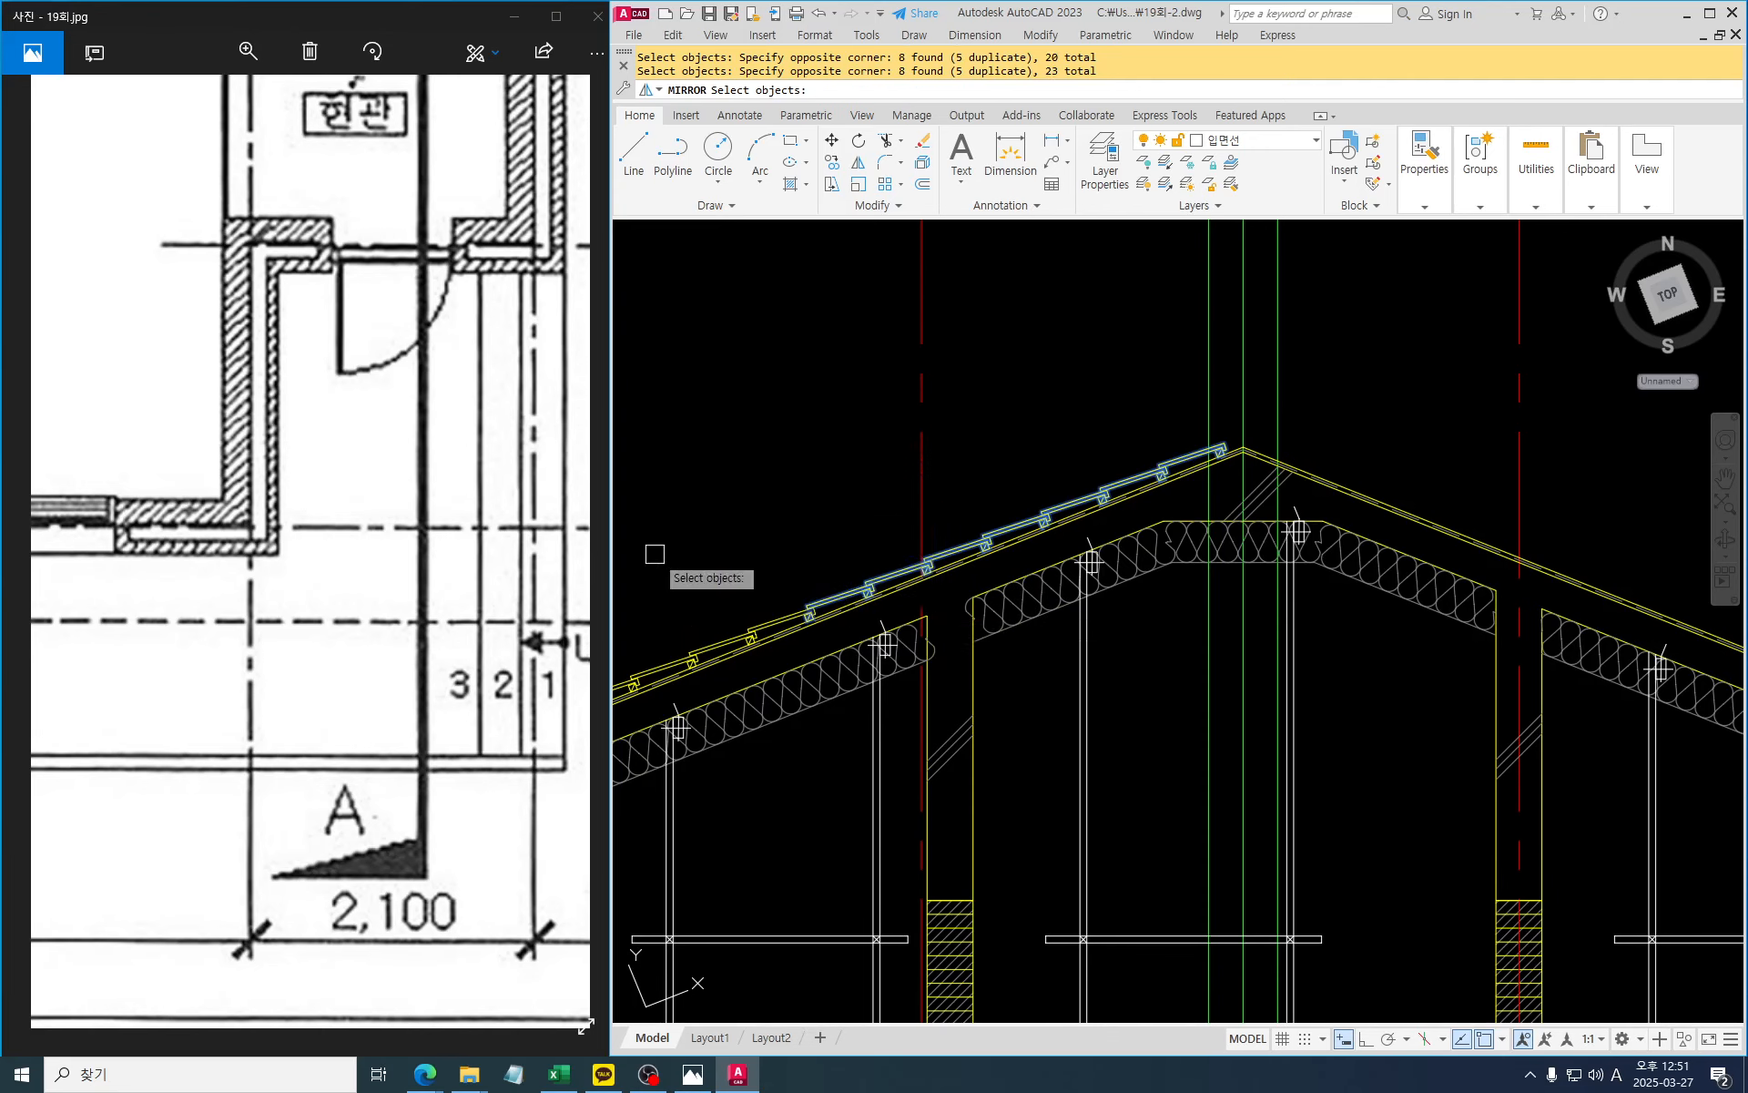
{"action": "left_click", "coordinate": [664, 527]}
{"action": "left_click", "coordinate": [833, 656]}
{"action": "left_click", "coordinate": [647, 593]}
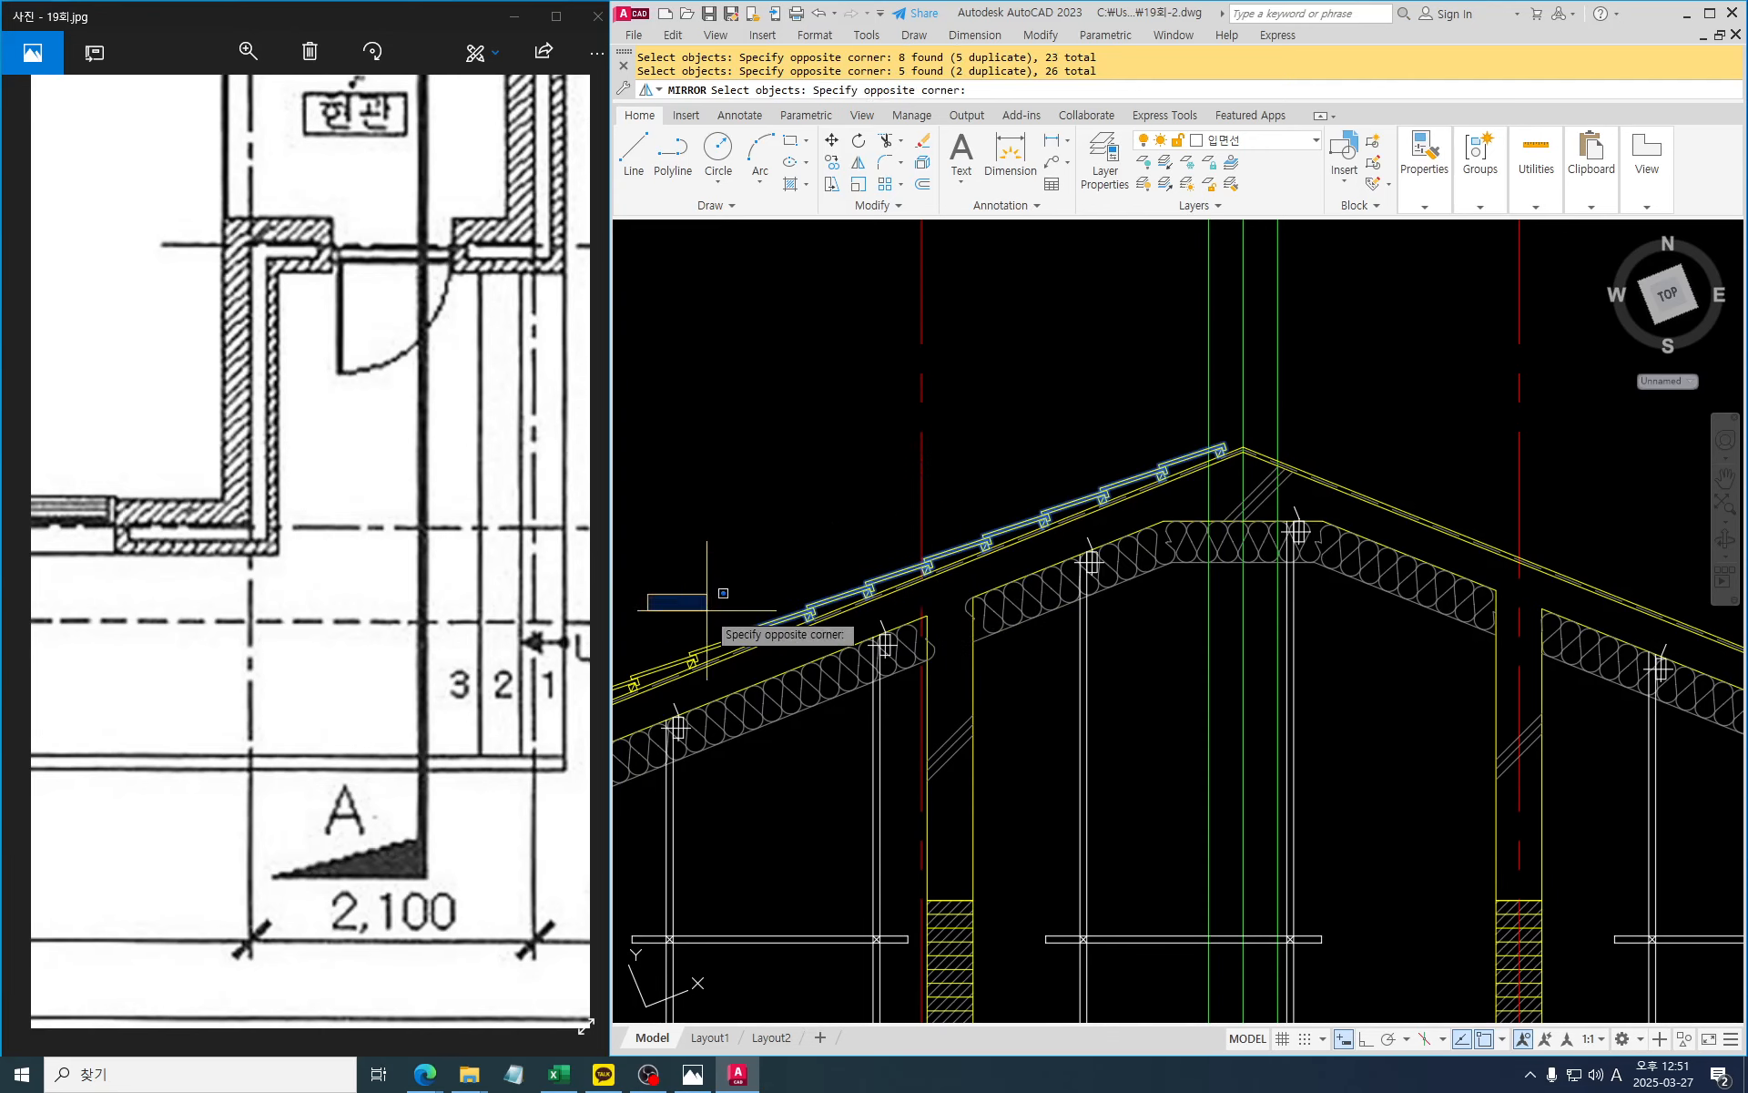
{"action": "left_click", "coordinate": [765, 672]}
{"action": "middle_click_drag", "start_coordinate": [636, 647], "coordinate": [723, 602]}
{"action": "left_click", "coordinate": [703, 587]}
{"action": "left_click", "coordinate": [809, 648]}
{"action": "key", "text": "Return"}
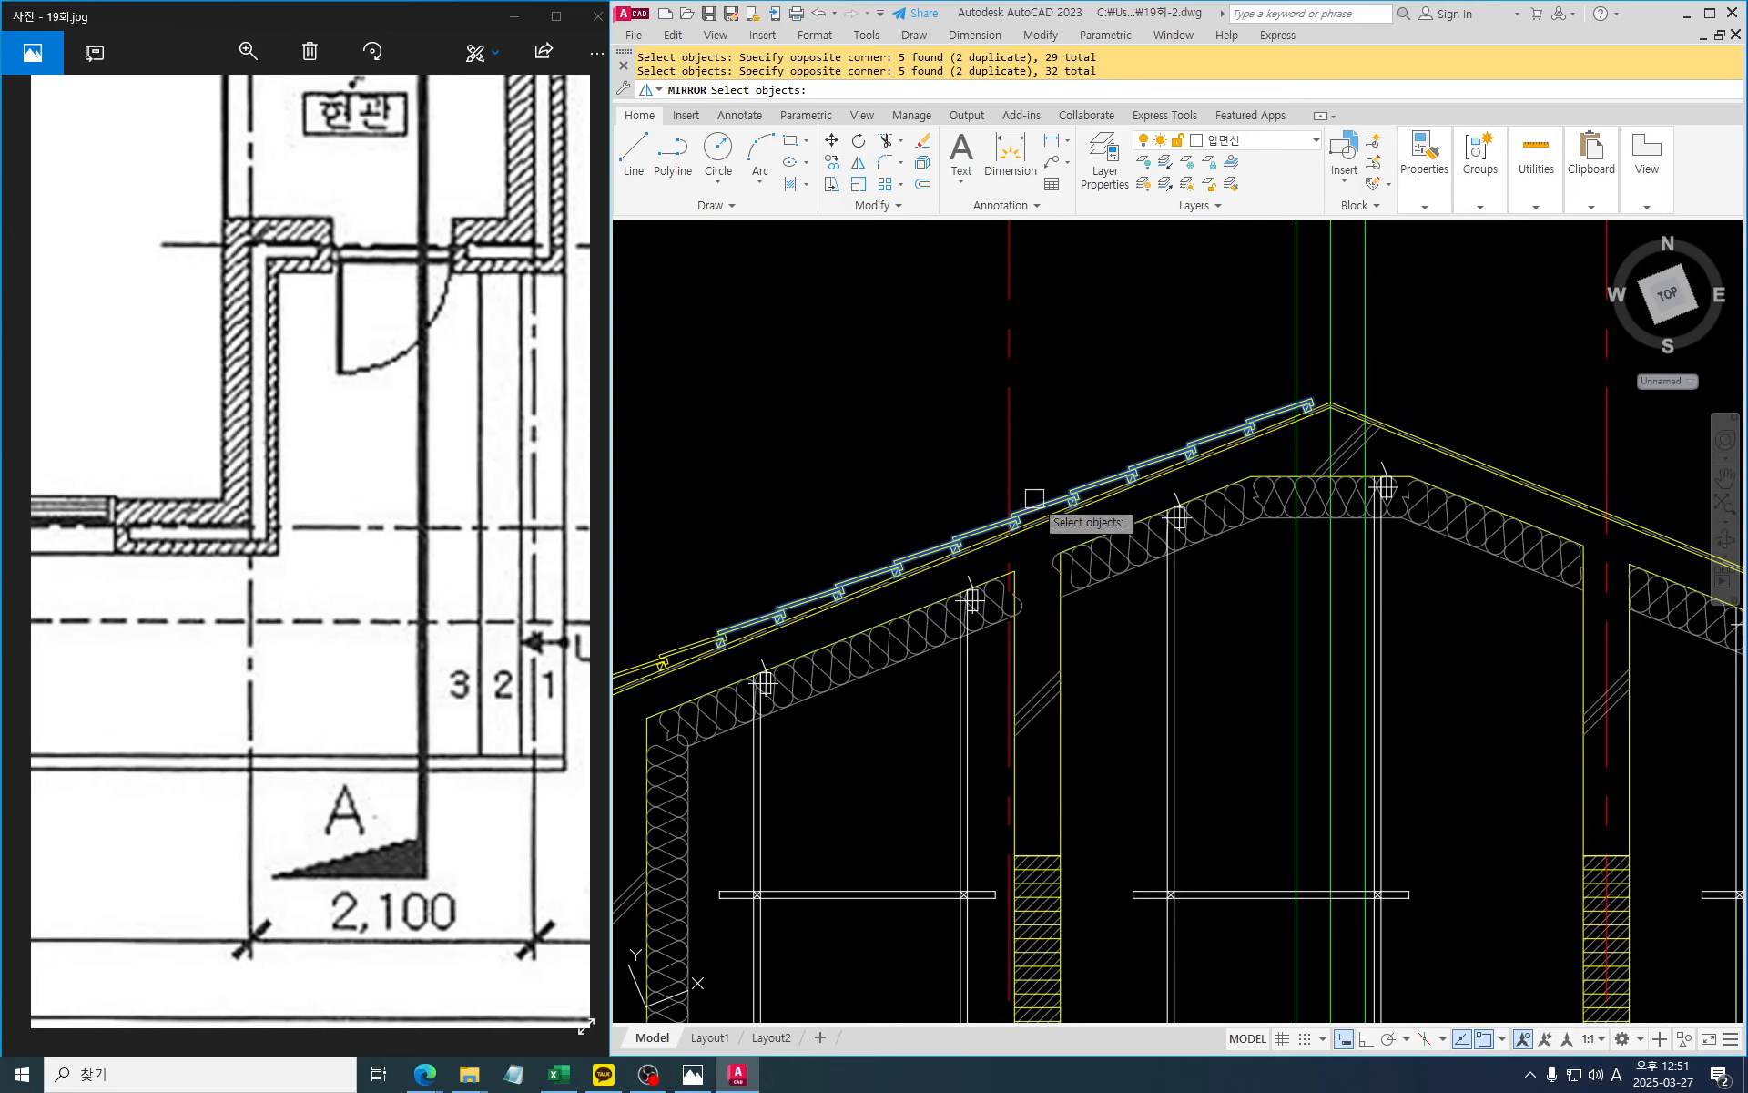
{"action": "middle_click_drag", "start_coordinate": [1329, 415], "coordinate": [1231, 479]}
{"action": "left_click", "coordinate": [1232, 470]}
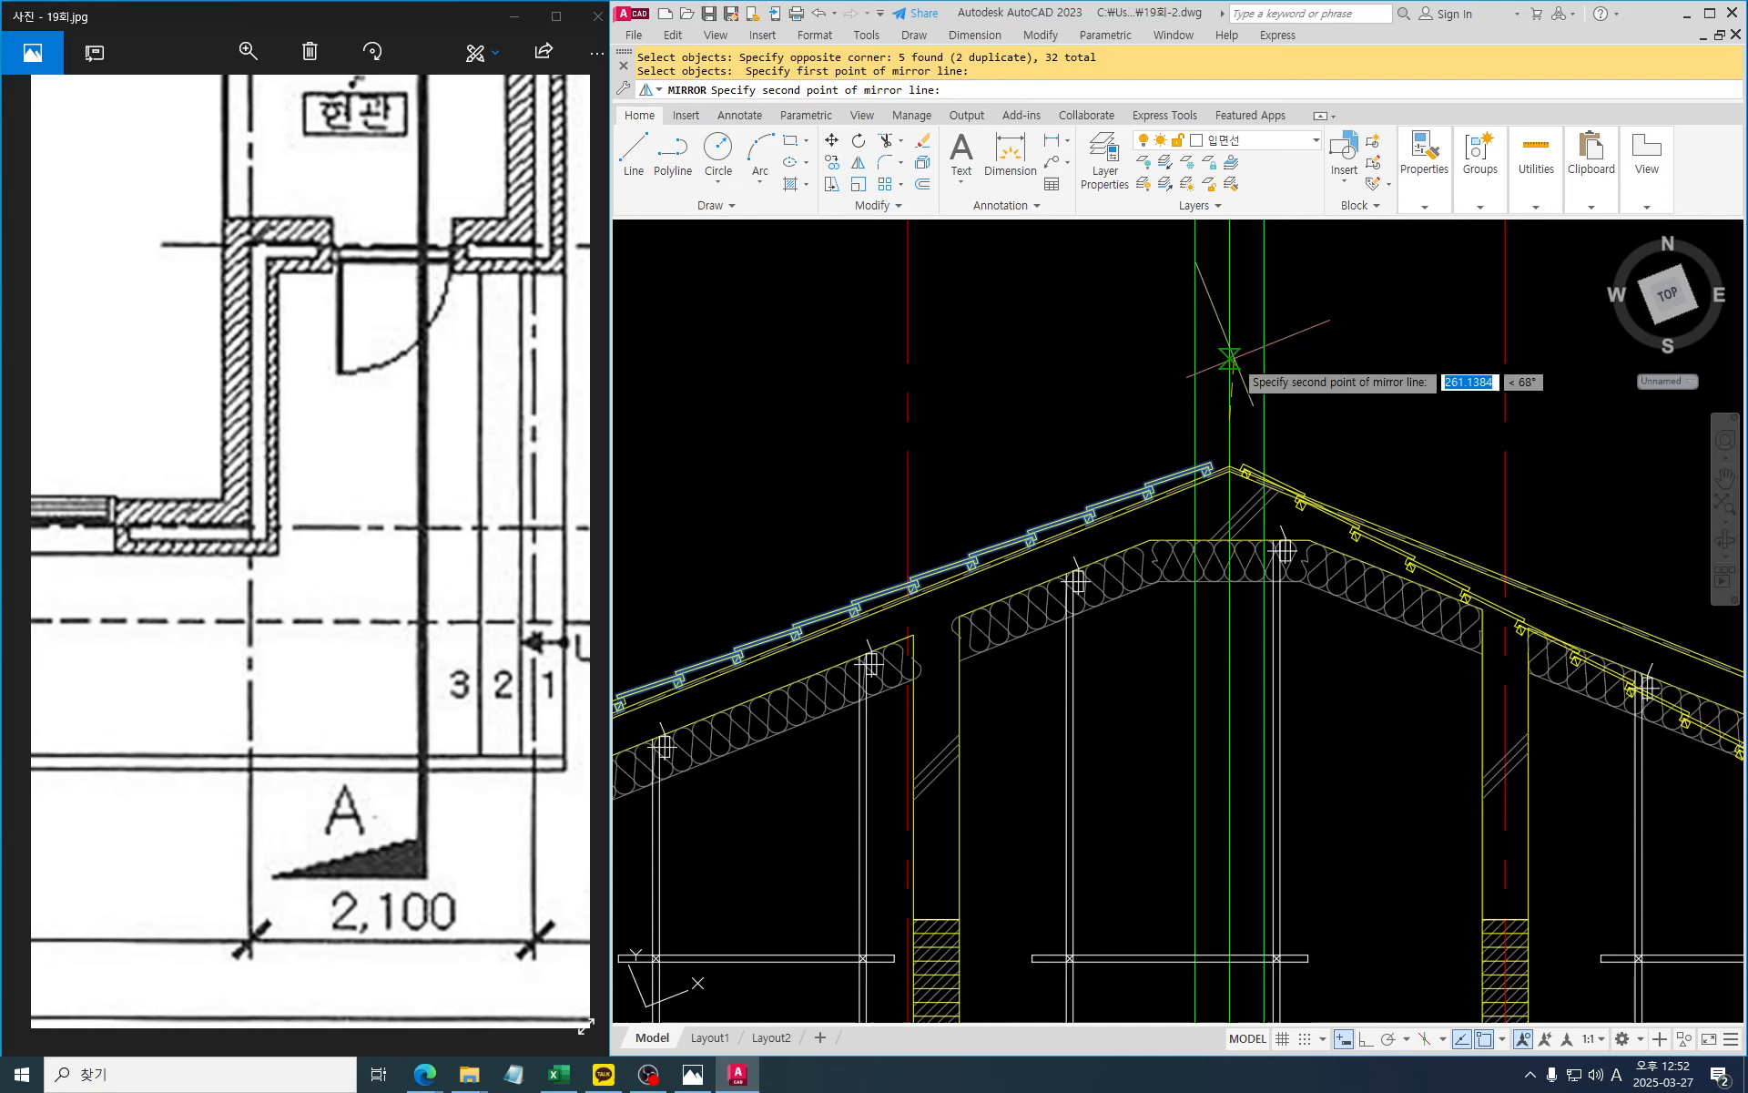
{"action": "left_click", "coordinate": [1230, 361]}
{"action": "key", "text": "Return"}
{"action": "scroll", "coordinate": [1198, 361], "scroll_direction": "down", "scroll_amount": 4}
{"action": "scroll", "coordinate": [1393, 465], "scroll_direction": "up", "scroll_amount": 6}
{"action": "key", "text": "Escape"}
{"action": "key", "text": "Escape"}
Trim the mirrored tiles and roof slope lines that cross the green vertical boundary line on the right slope
{"action": "middle_click_drag", "start_coordinate": [1528, 502], "coordinate": [1472, 500]}
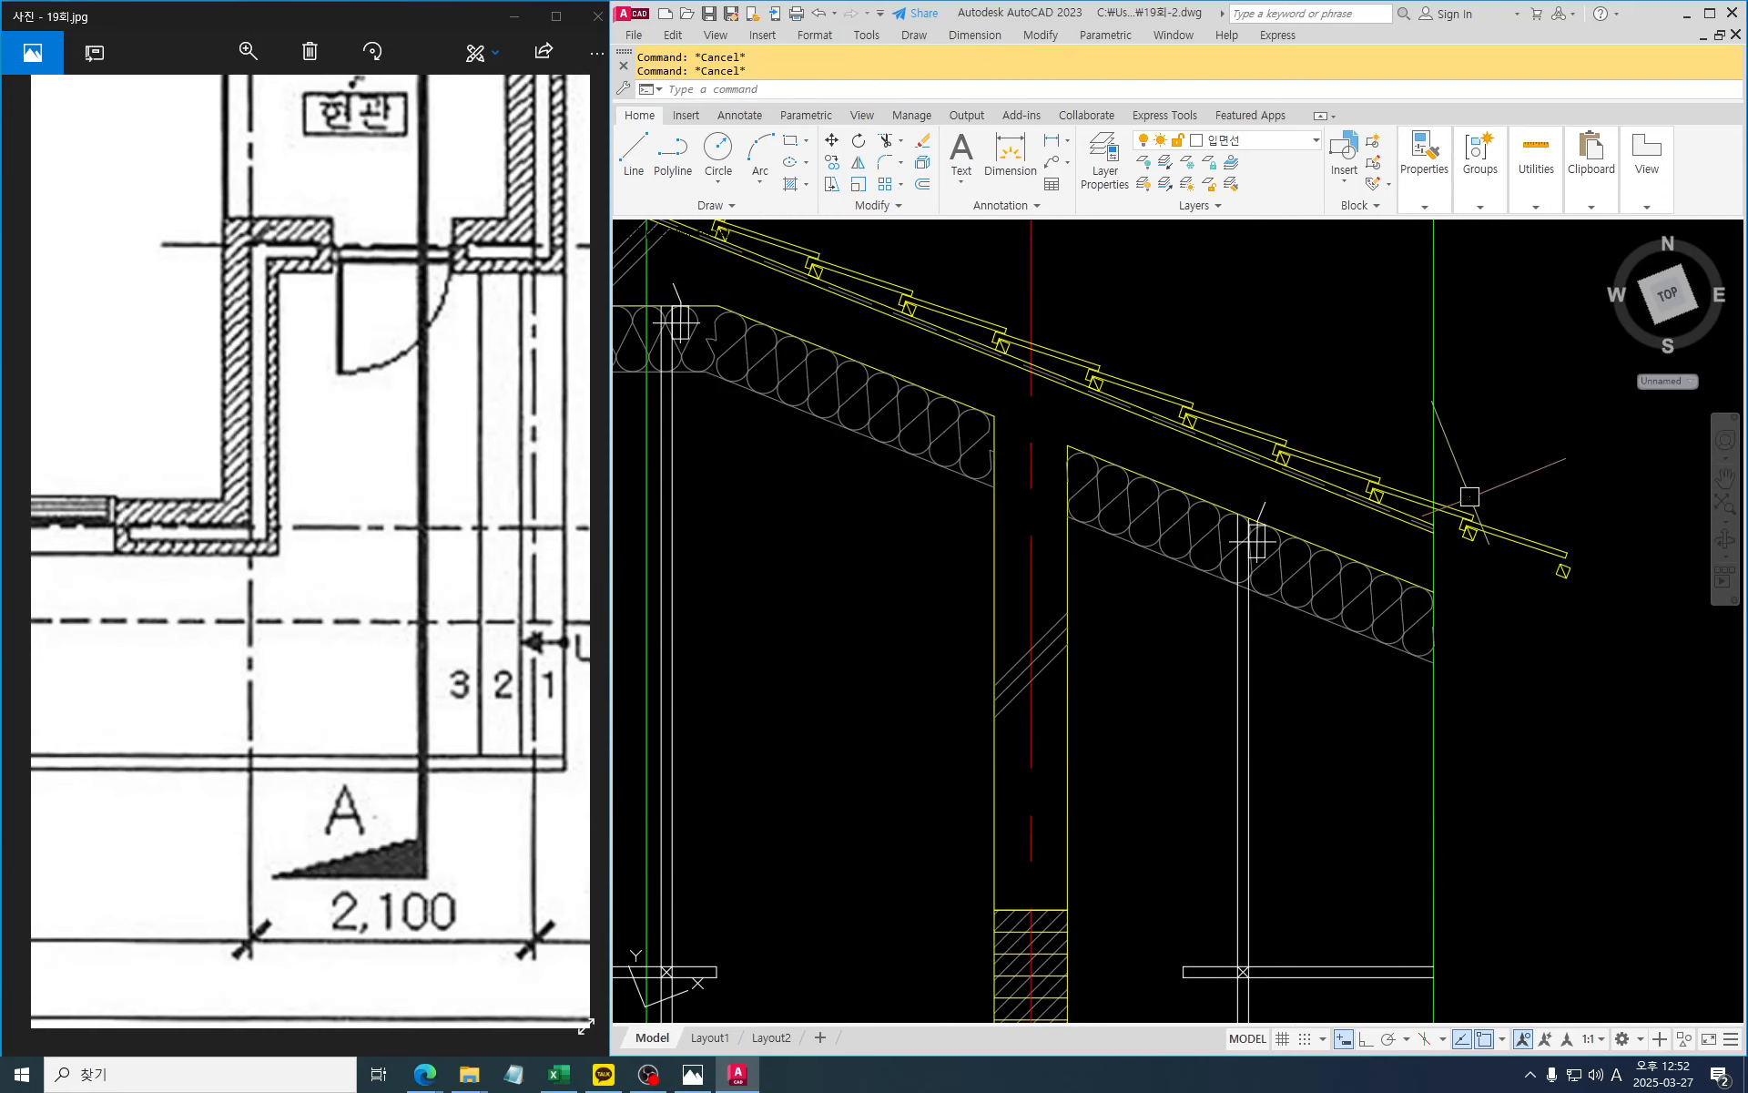
{"action": "type", "text": "tr"}
{"action": "left_click", "coordinate": [1470, 422]}
{"action": "left_click", "coordinate": [1422, 460]}
{"action": "scroll", "coordinate": [1473, 600], "scroll_direction": "up", "scroll_amount": 4}
{"action": "key", "text": "space"}
{"action": "left_click", "coordinate": [1478, 573]}
{"action": "left_click", "coordinate": [1436, 350]}
{"action": "key", "text": "Escape"}
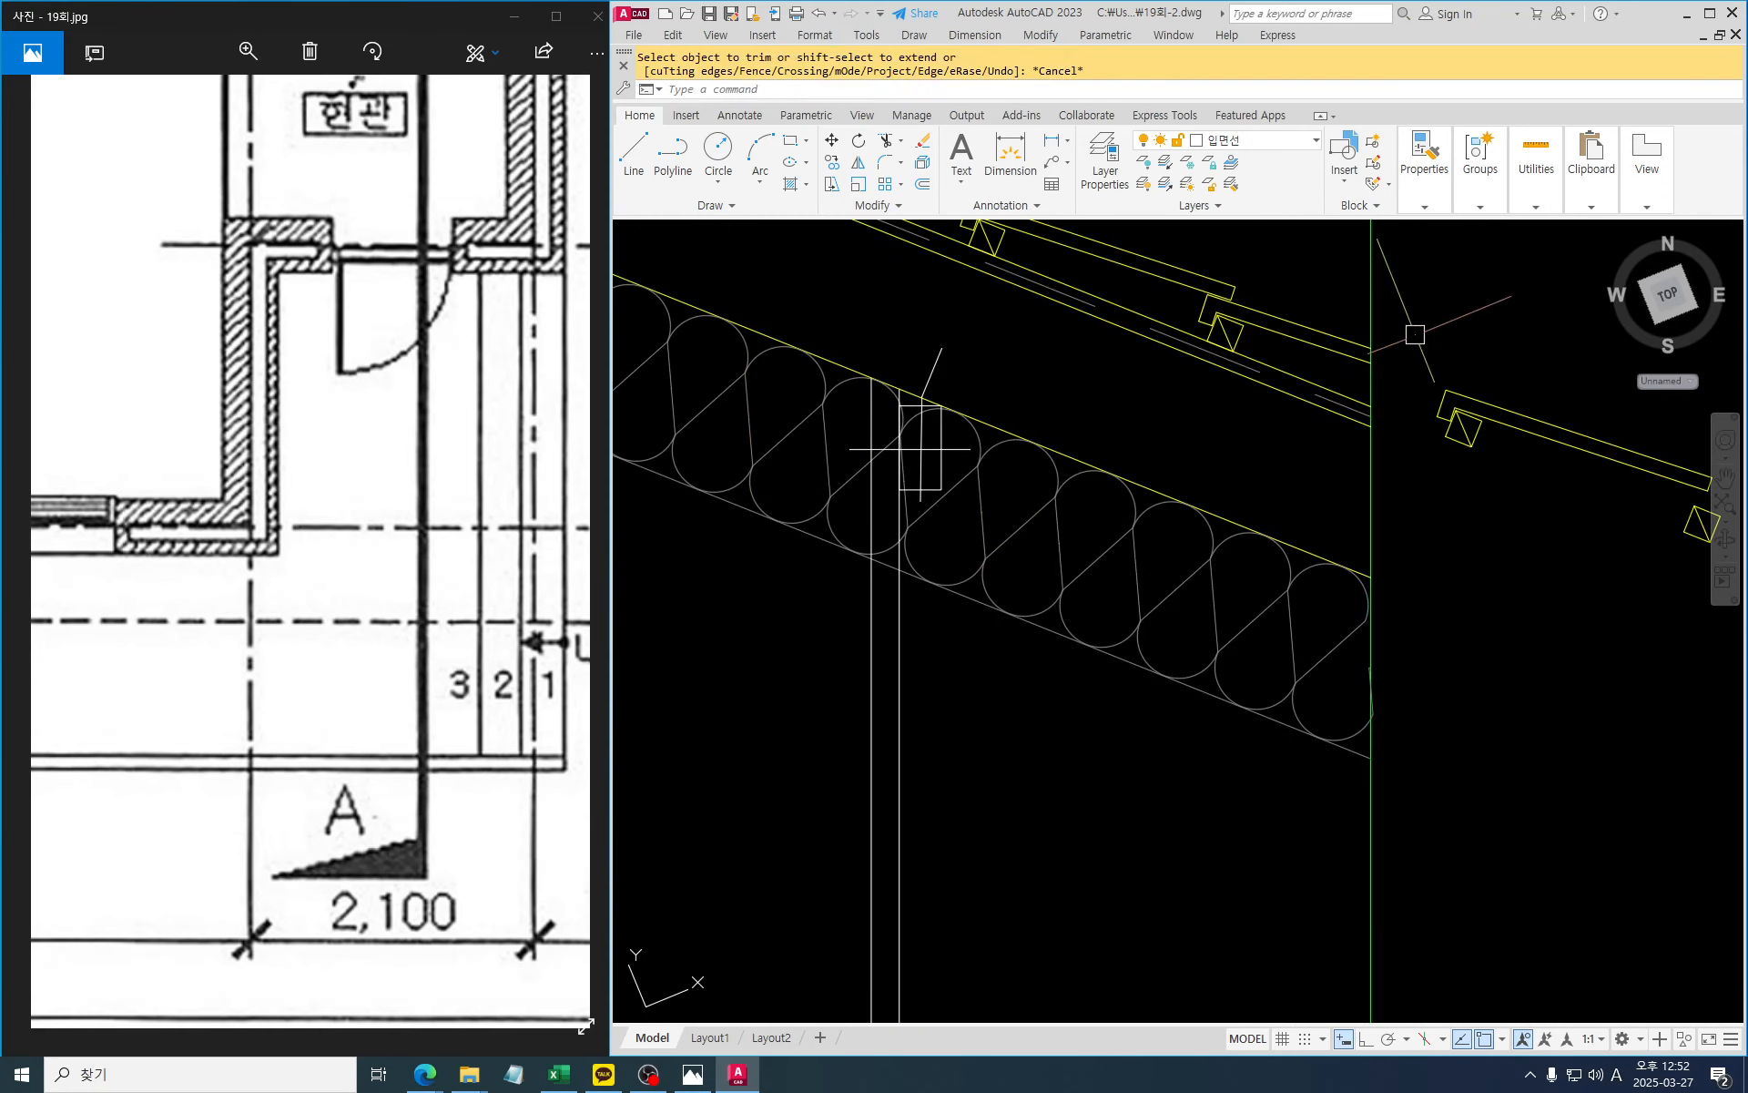
Erase the leftover tile and batten pieces outside the right green boundary line
{"action": "type", "text": "e"}
{"action": "left_click", "coordinate": [1414, 337]}
{"action": "scroll", "coordinate": [1457, 485], "scroll_direction": "down", "scroll_amount": 6}
{"action": "left_click", "coordinate": [1566, 593]}
{"action": "key", "text": "space"}
{"action": "middle_click_drag", "start_coordinate": [1211, 537], "coordinate": [1291, 691]}
{"action": "key", "text": "Escape"}
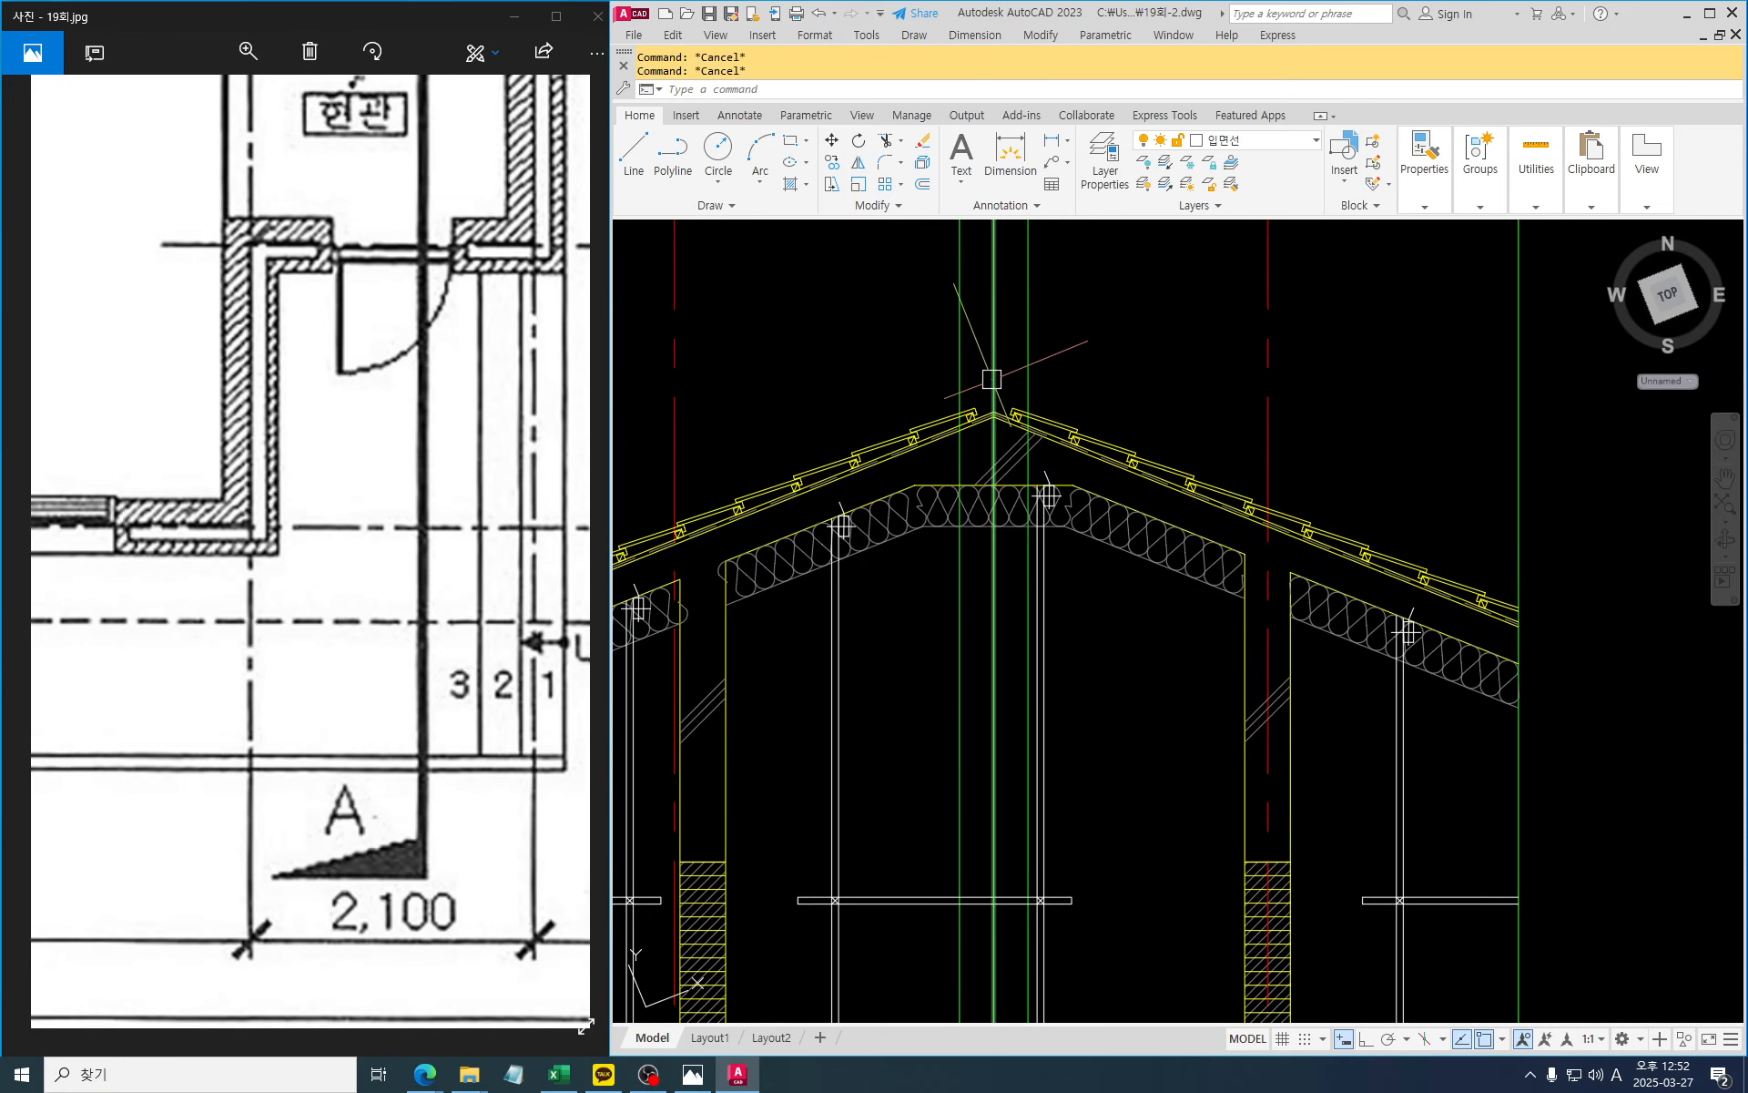
Reset the UCS to World
{"action": "scroll", "coordinate": [1065, 464], "scroll_direction": "up", "scroll_amount": 2}
{"action": "mouse_move", "coordinate": [1064, 563]}
{"action": "middle_mouse_down"}
{"action": "mouse_move", "coordinate": [1091, 560]}
{"action": "mouse_move", "coordinate": [1246, 684]}
{"action": "middle_mouse_up"}
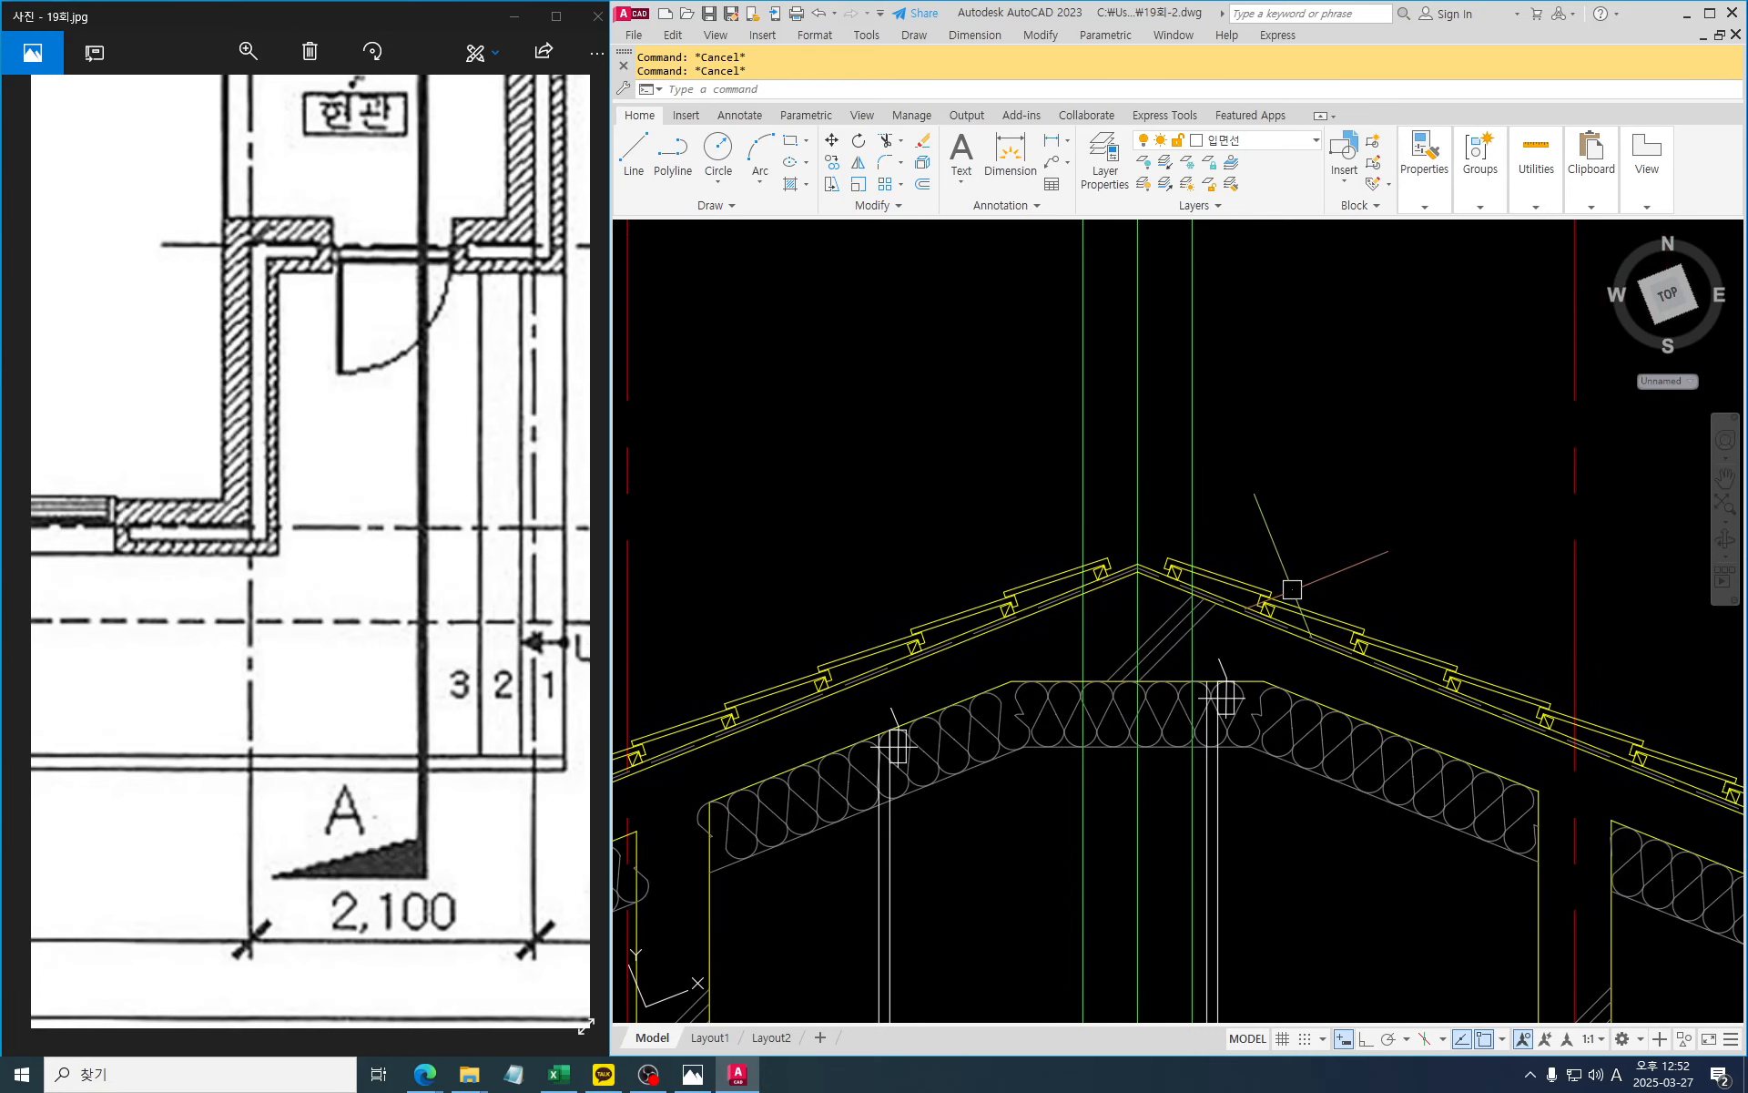
{"action": "scroll", "coordinate": [1366, 583], "scroll_direction": "up", "scroll_amount": 2}
{"action": "middle_click_drag", "start_coordinate": [1174, 583], "coordinate": [1223, 594]}
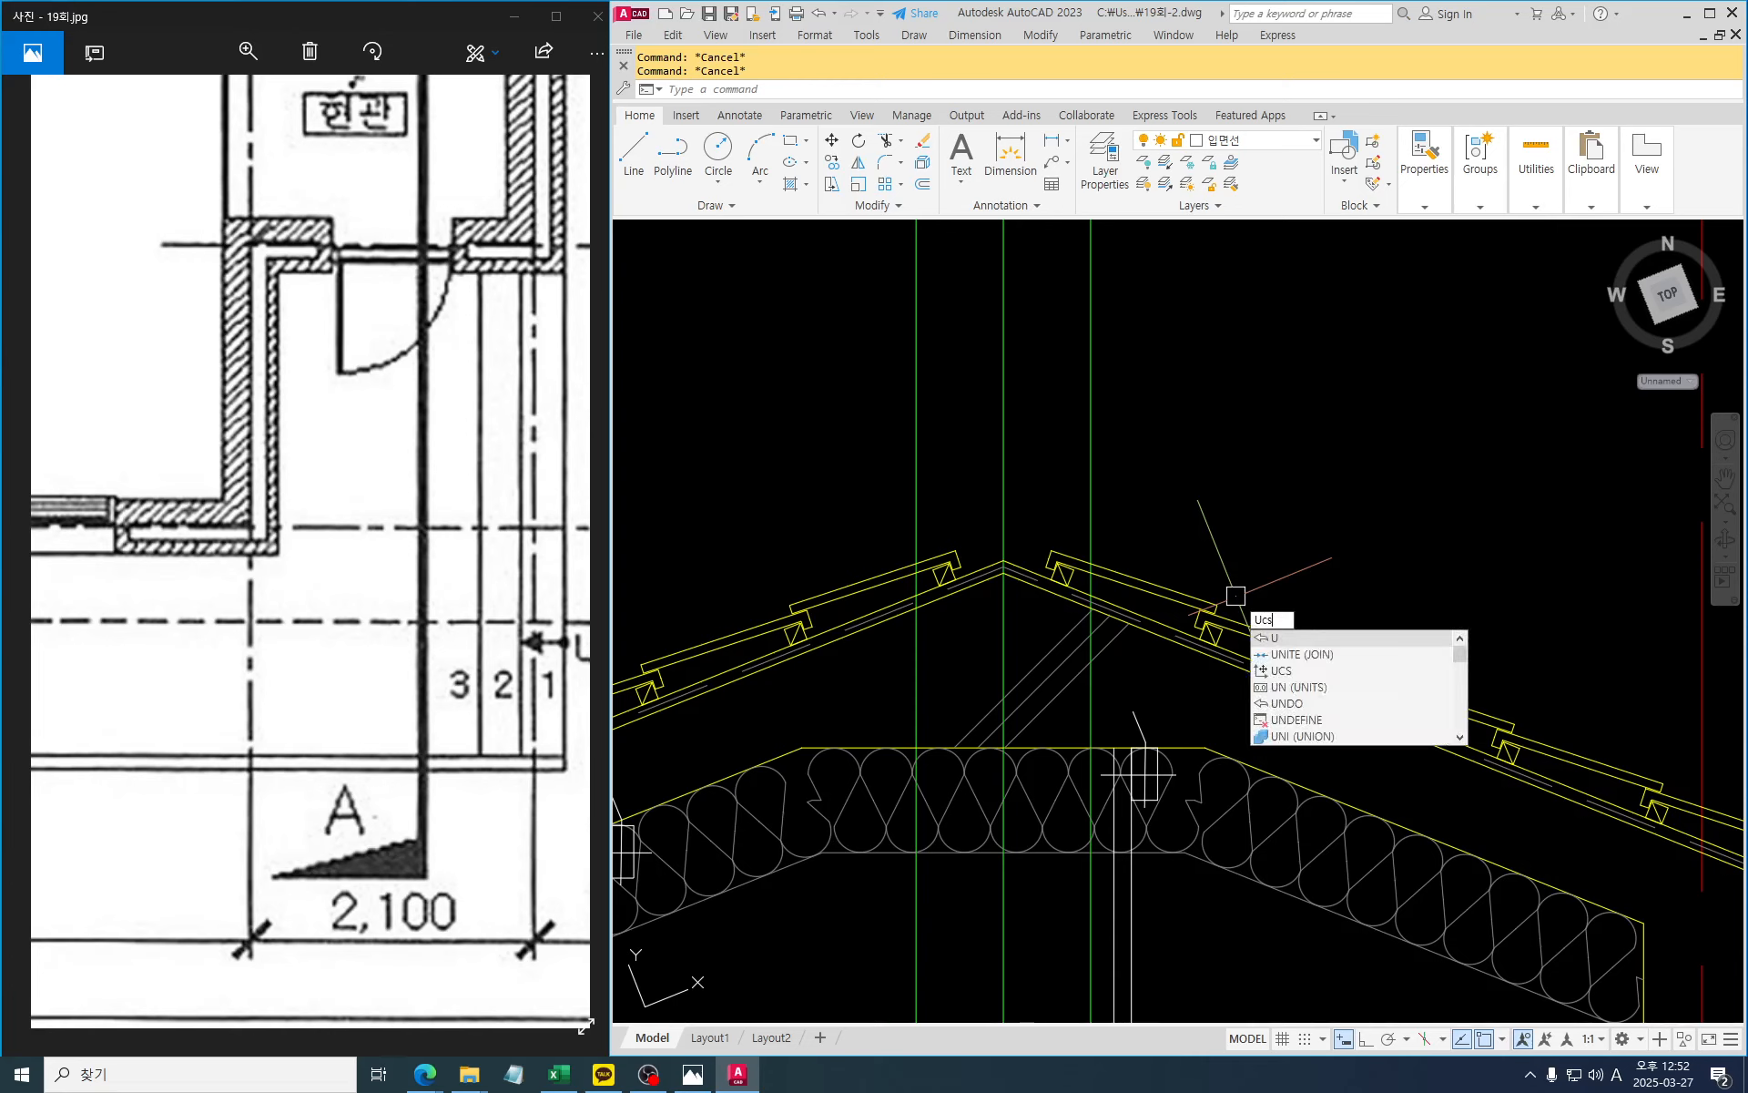
{"action": "key", "text": "Return"}
{"action": "type", "text": "w"}
{"action": "key", "text": "Return"}
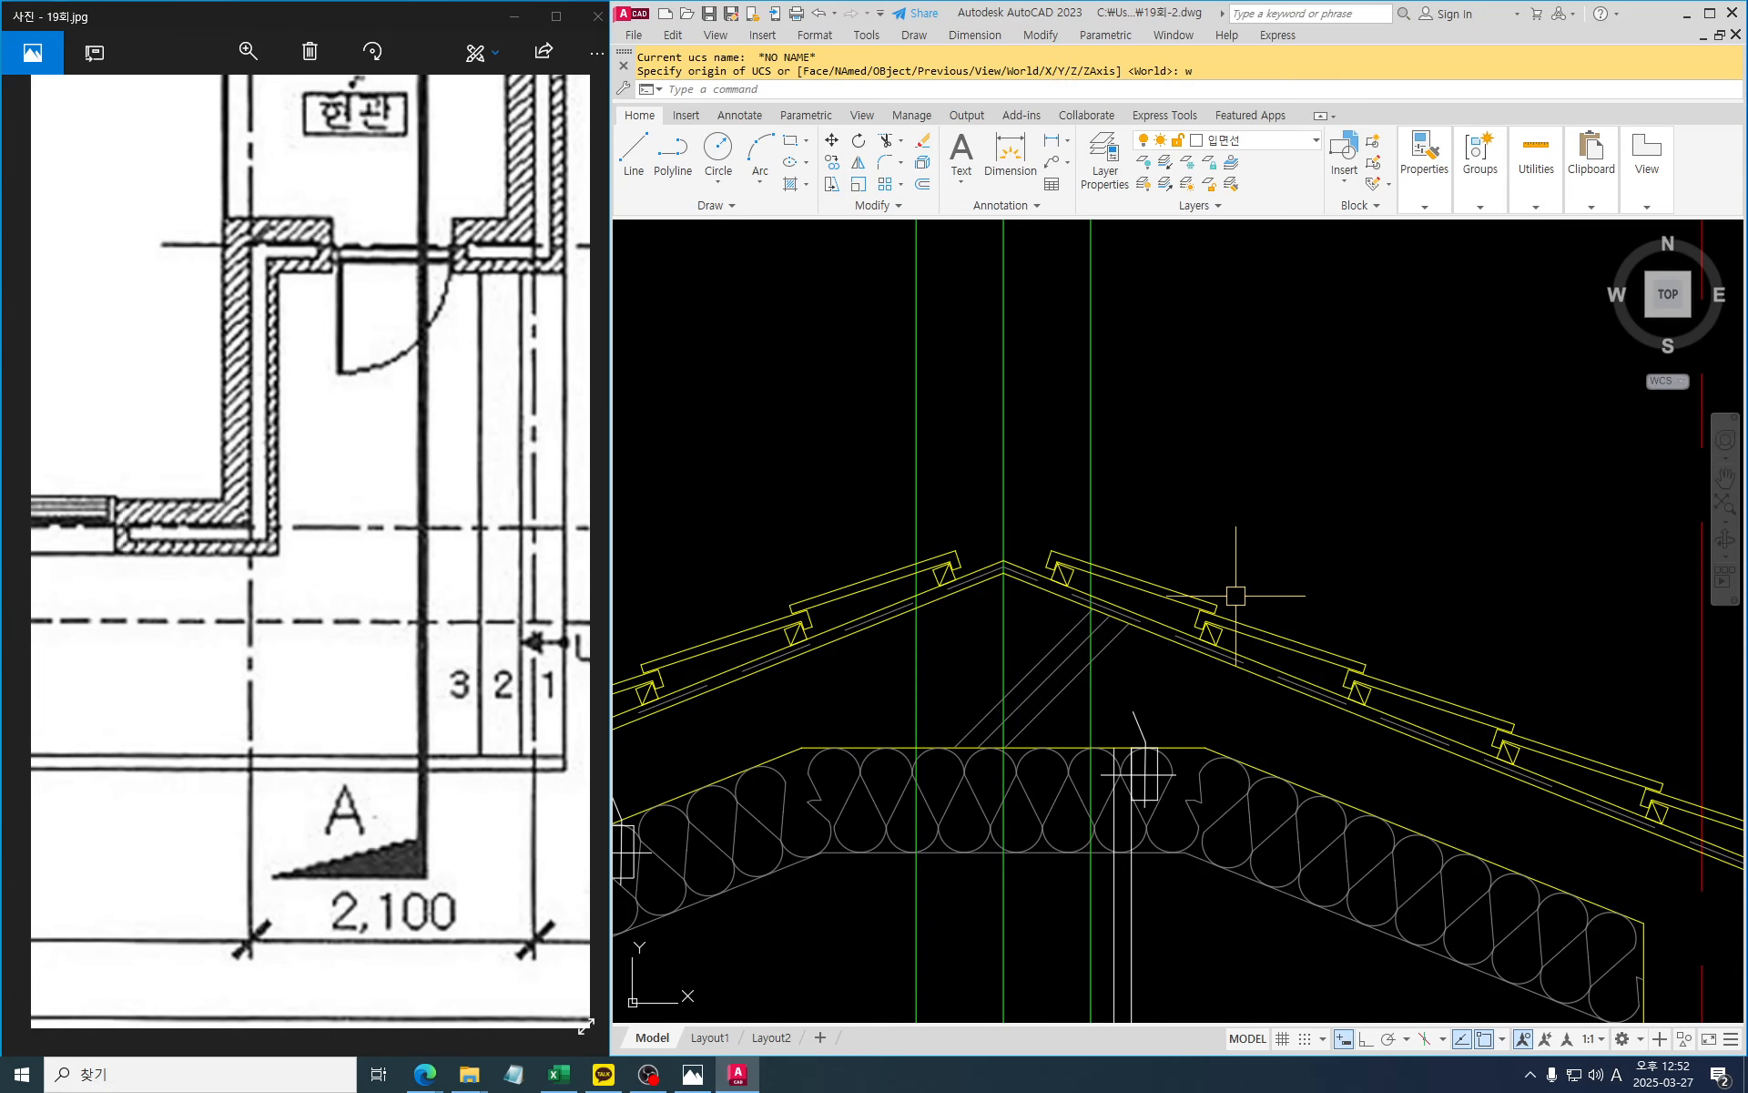
Draw a horizontal line across the ridge between the two outer green vertical lines, starting where the left one meets the tile's top edge
{"action": "key", "text": "Escape"}
{"action": "key", "text": "Escape"}
{"action": "type", "text": "l"}
{"action": "key", "text": "space"}
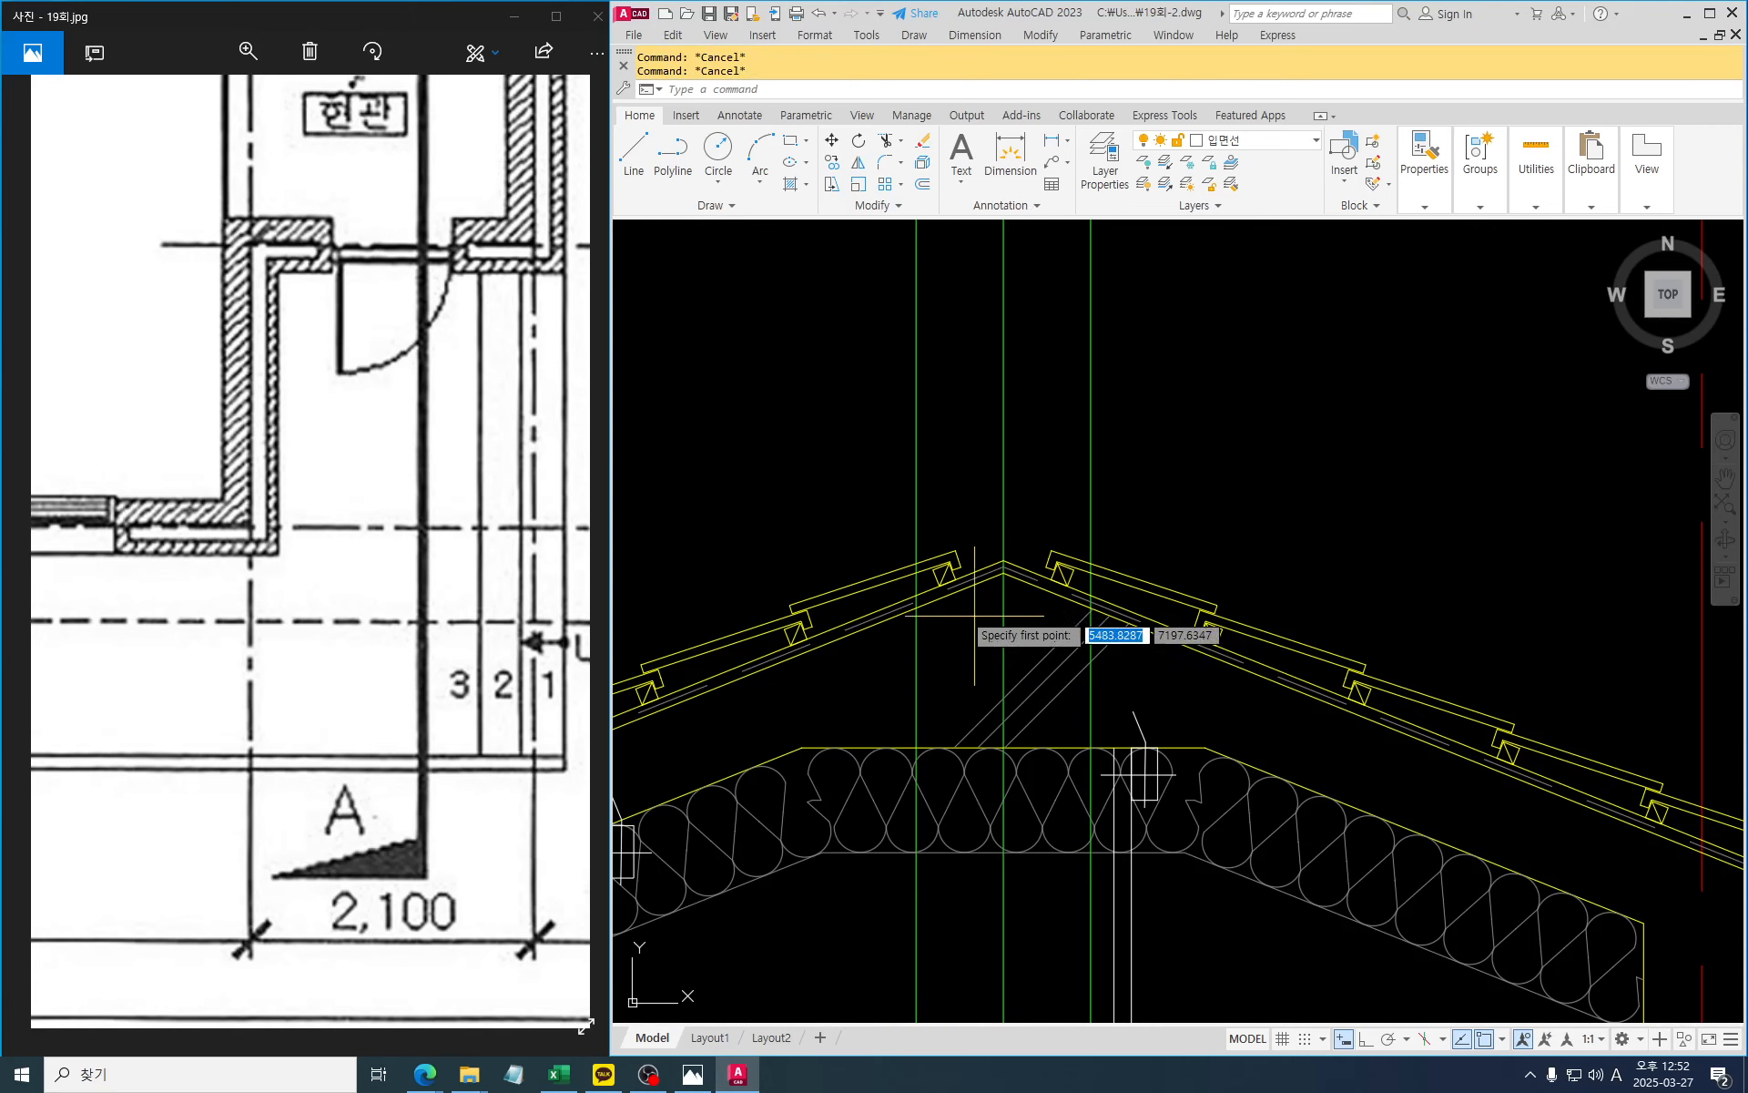
{"action": "scroll", "coordinate": [903, 579], "scroll_direction": "up", "scroll_amount": 2}
{"action": "left_click", "coordinate": [924, 556]}
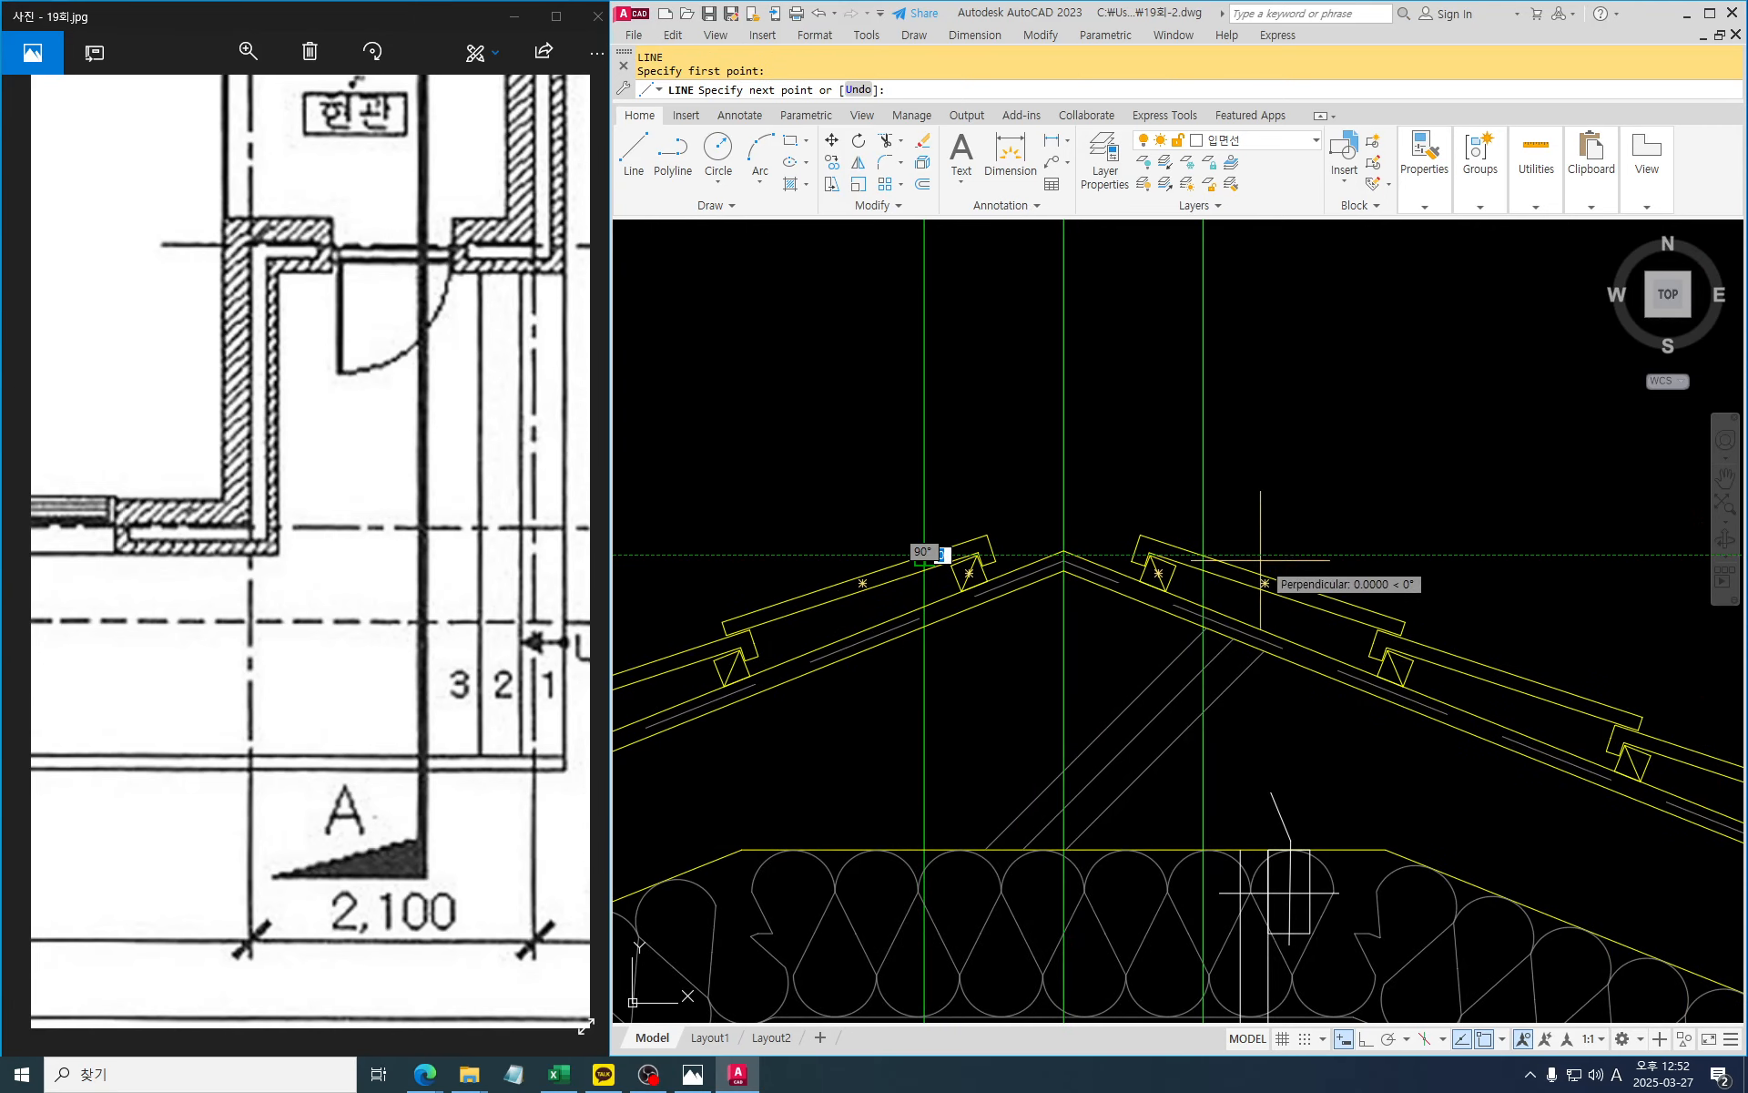
{"action": "left_click", "coordinate": [1198, 563]}
{"action": "key", "text": "space"}
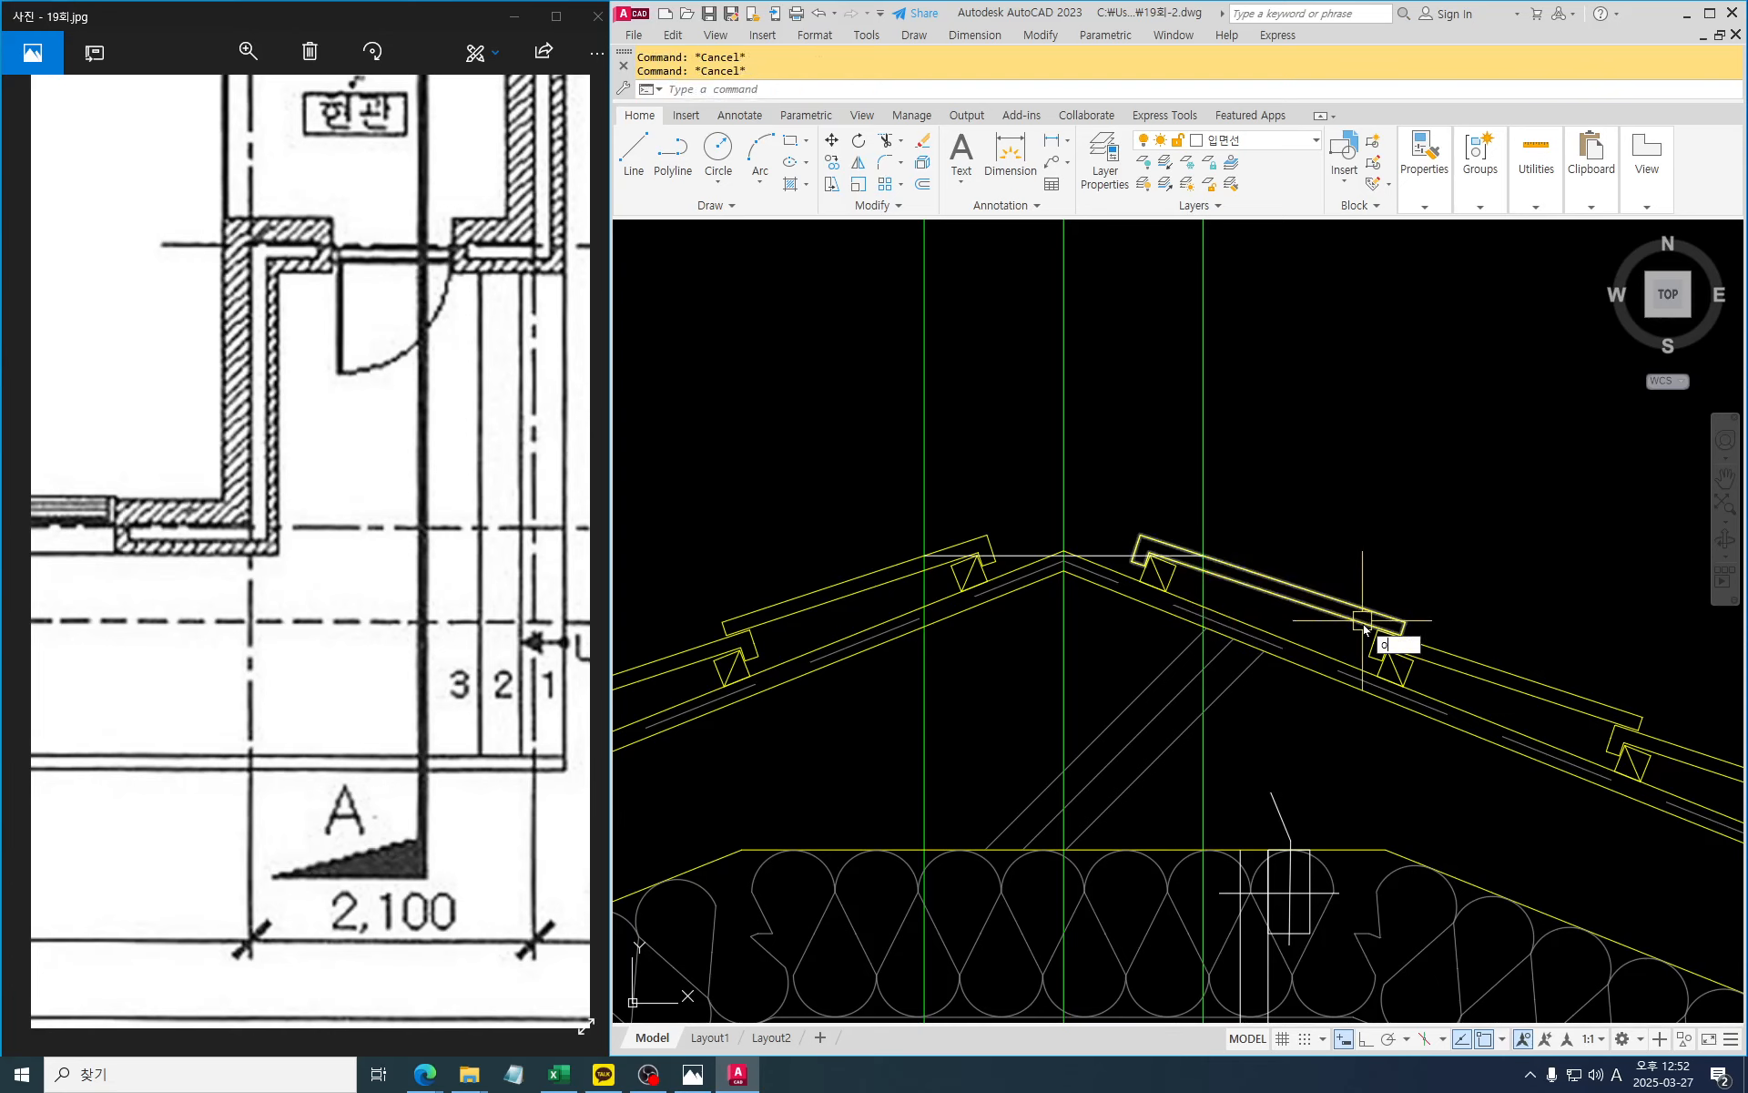
Offset the horizontal ridge line upward by 90
{"action": "type", "text": "o"}
{"action": "key", "text": "space"}
{"action": "type", "text": "90"}
{"action": "key", "text": "Return"}
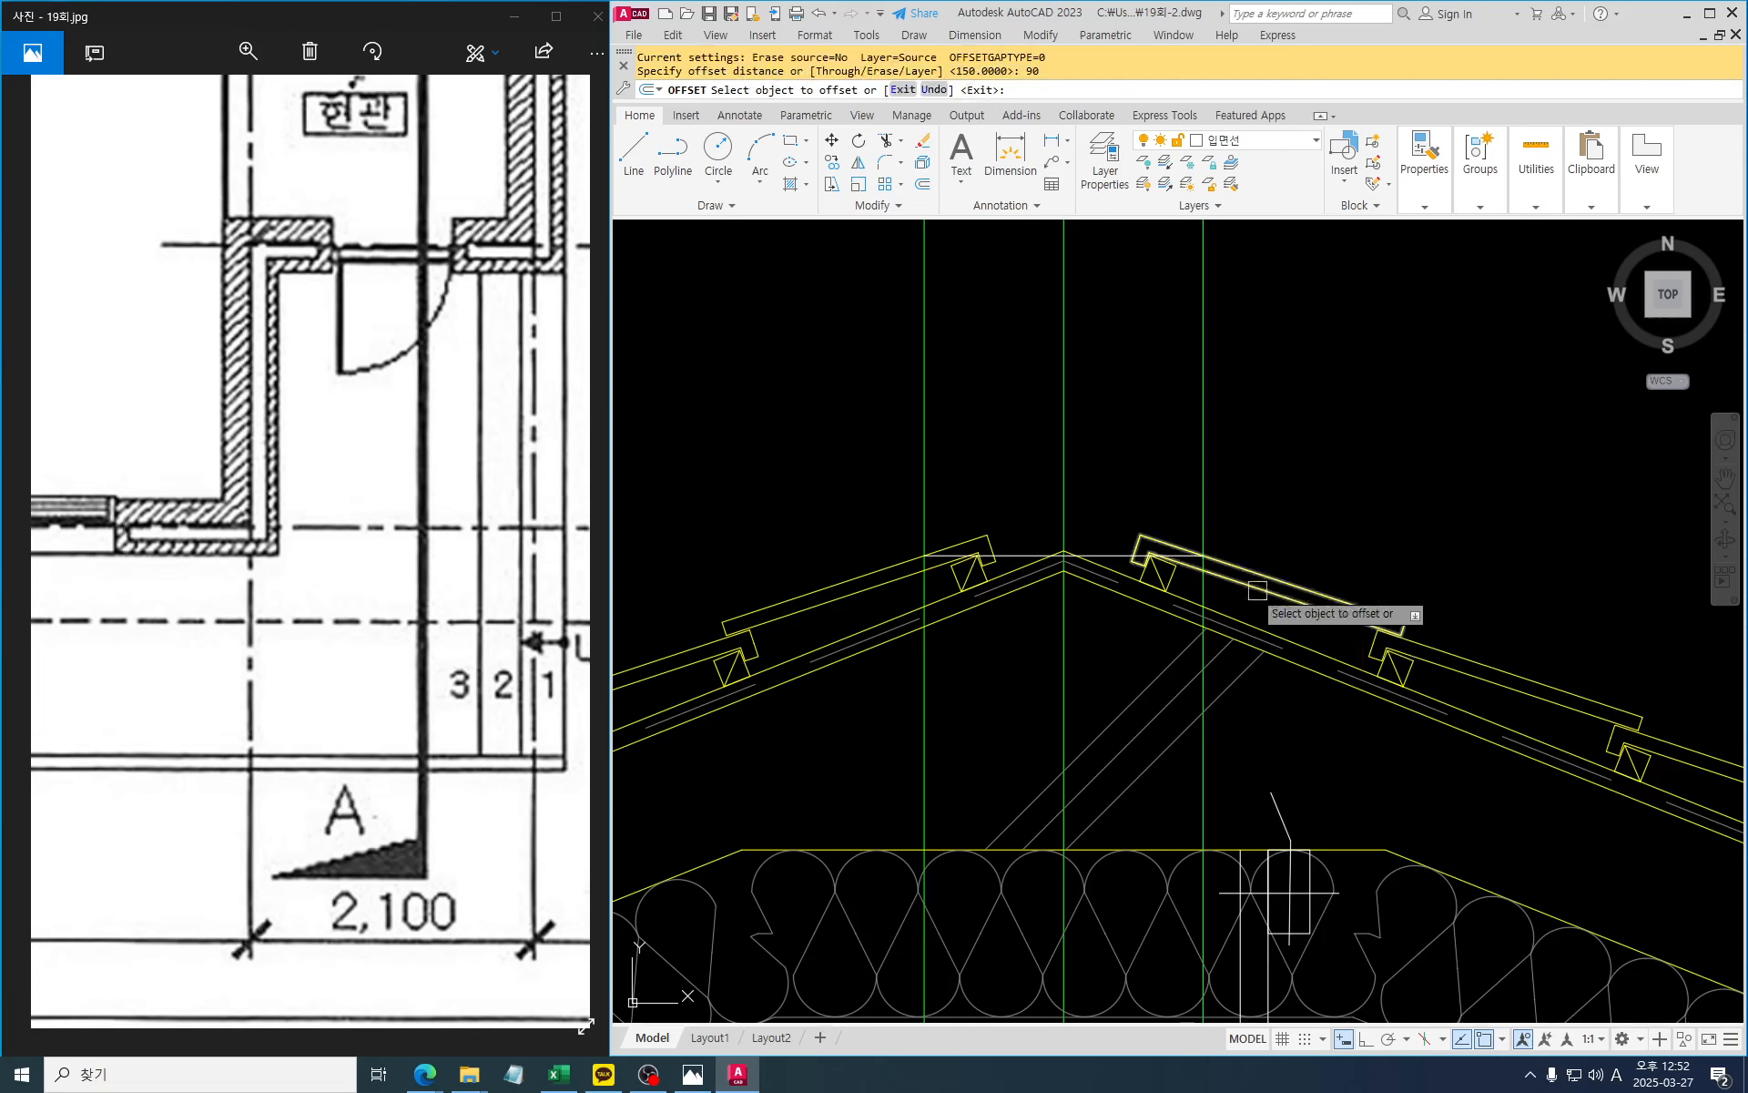
{"action": "left_click", "coordinate": [1118, 555]}
{"action": "left_click", "coordinate": [1113, 501]}
{"action": "middle_click_drag", "start_coordinate": [1122, 469], "coordinate": [1107, 565]}
{"action": "scroll", "coordinate": [1106, 571], "scroll_direction": "up", "scroll_amount": 2}
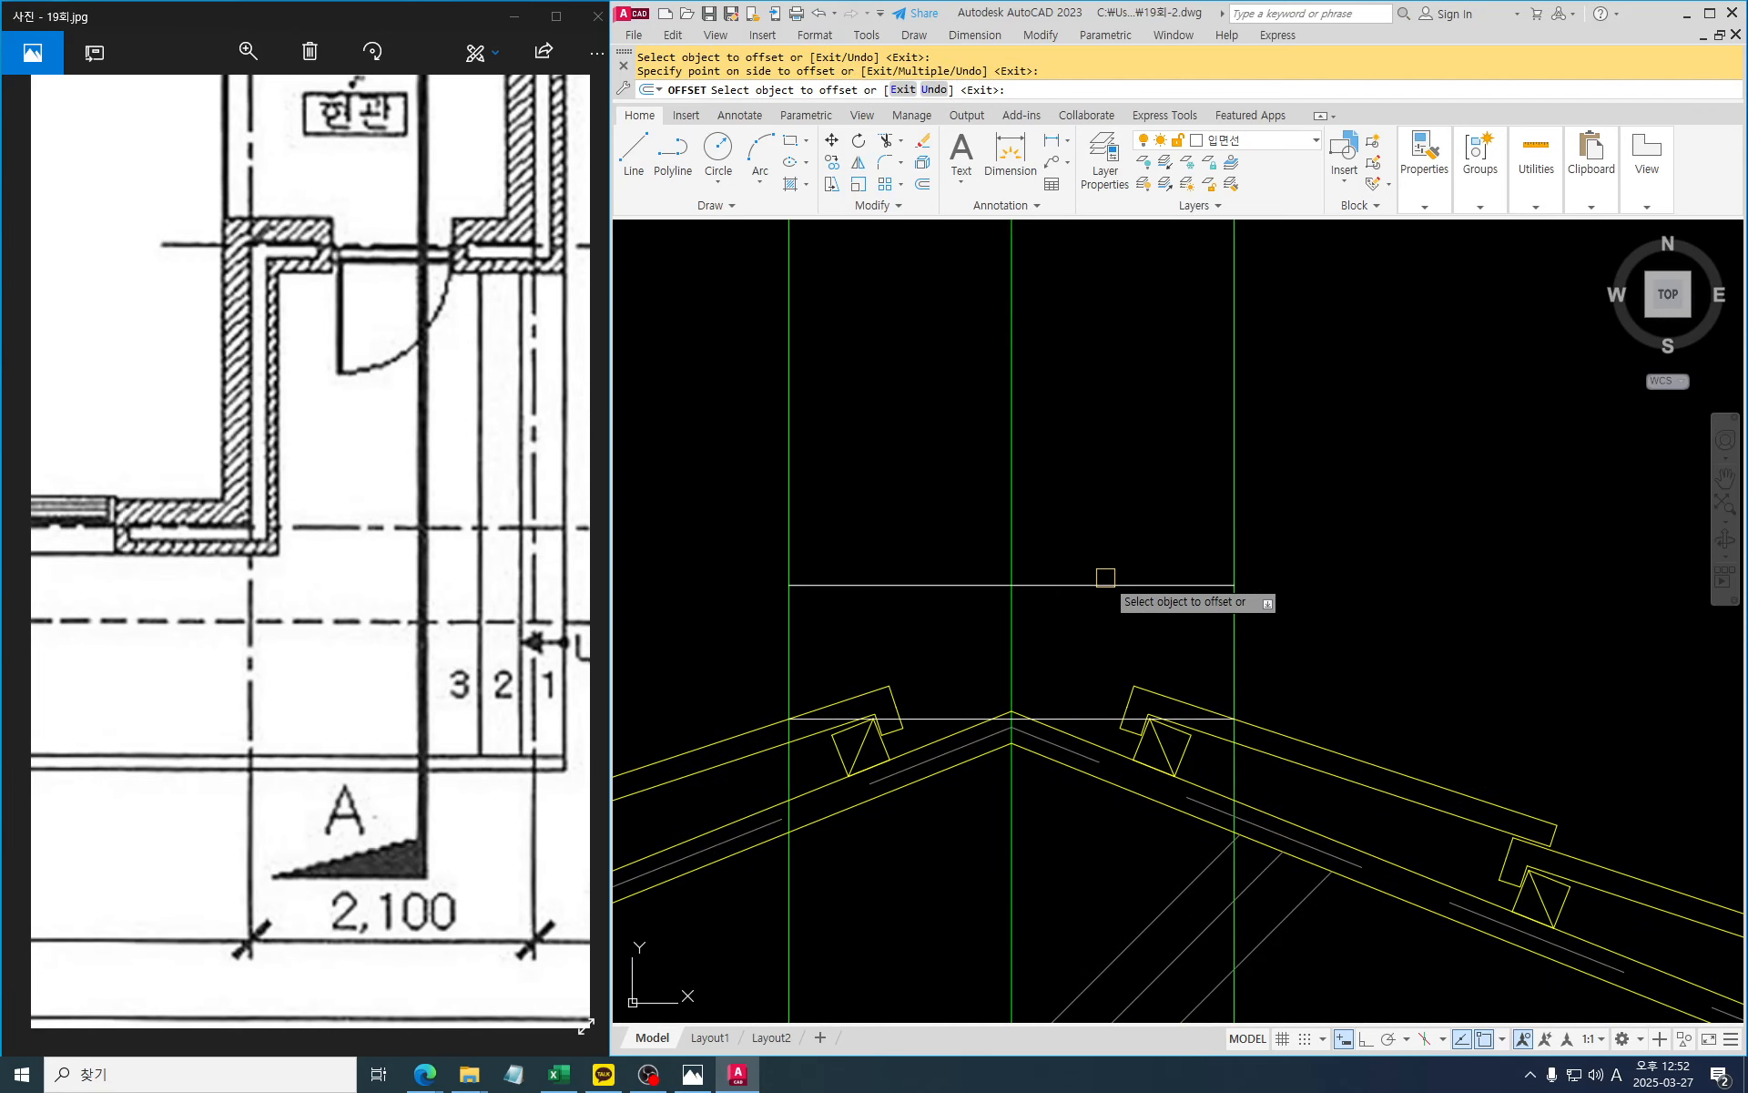
{"action": "key", "text": "Escape"}
Draw a three-point arc between the lower line's ends, passing through the upper line's intersection with the ridge centre line
{"action": "type", "text": "a"}
{"action": "key", "text": "Return"}
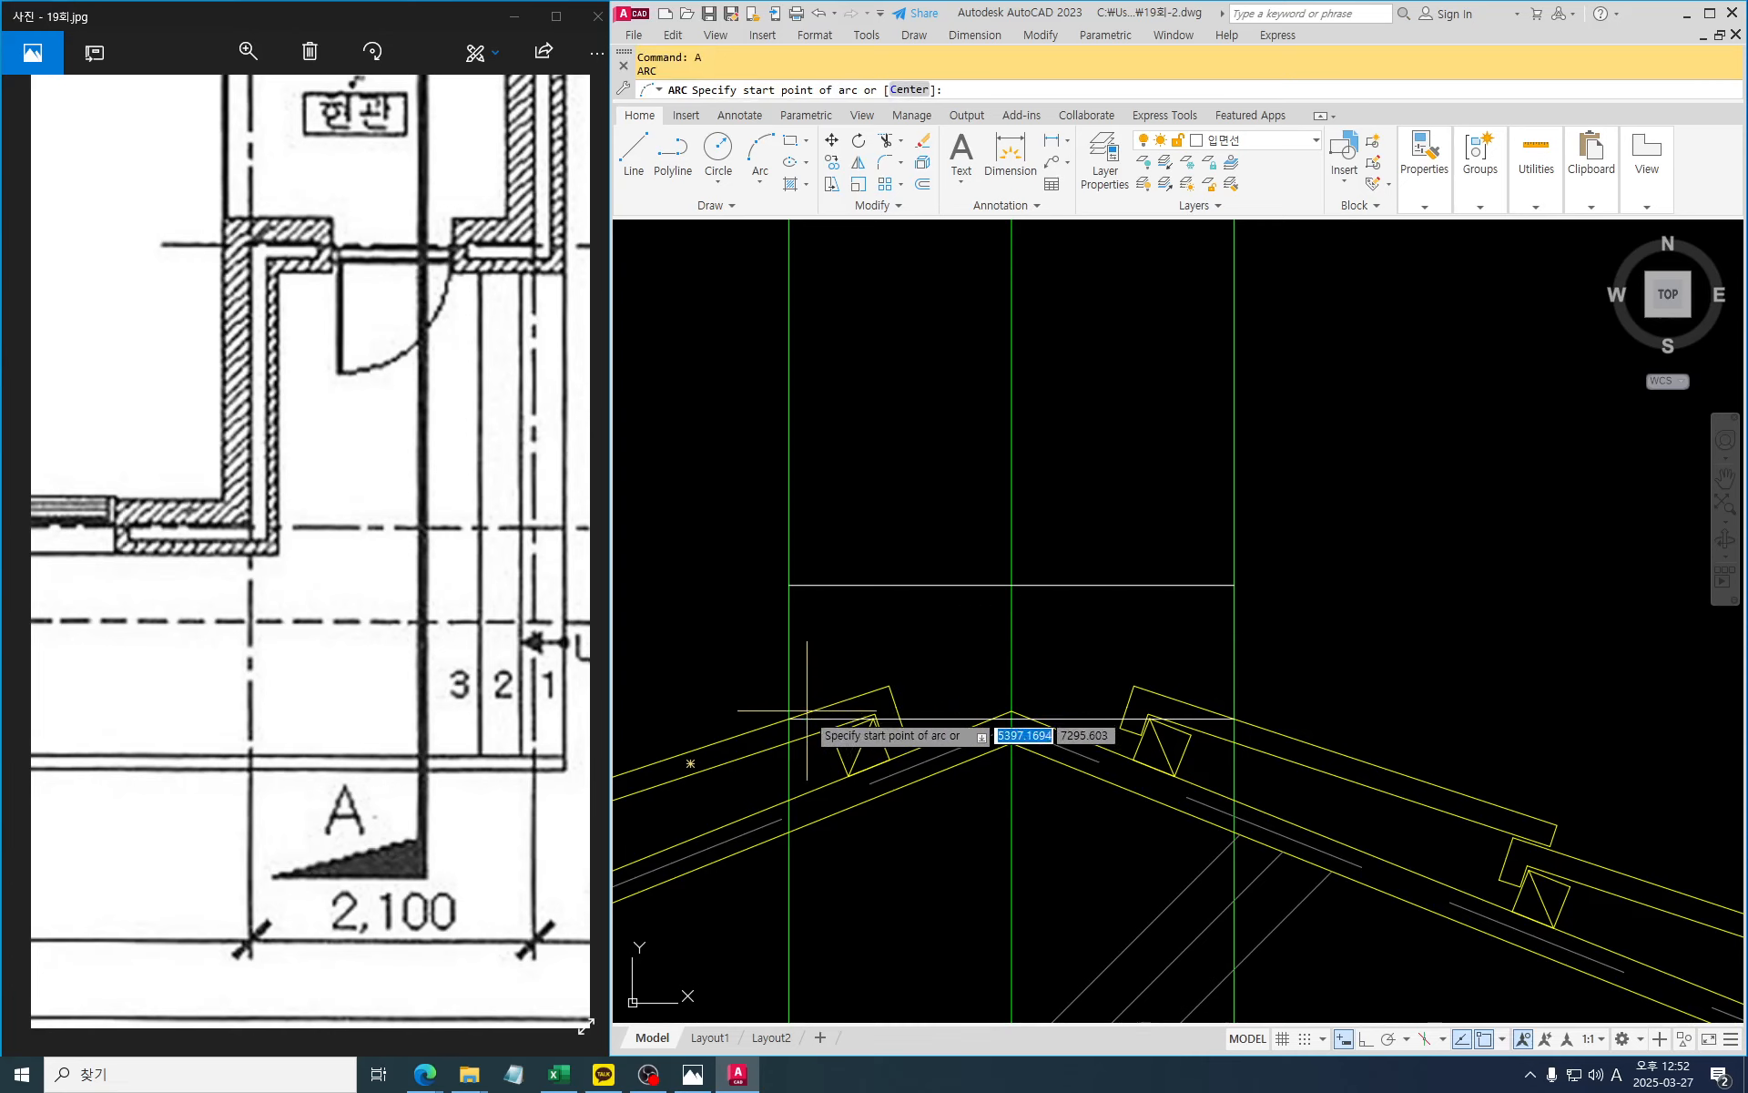
{"action": "left_click", "coordinate": [788, 718]}
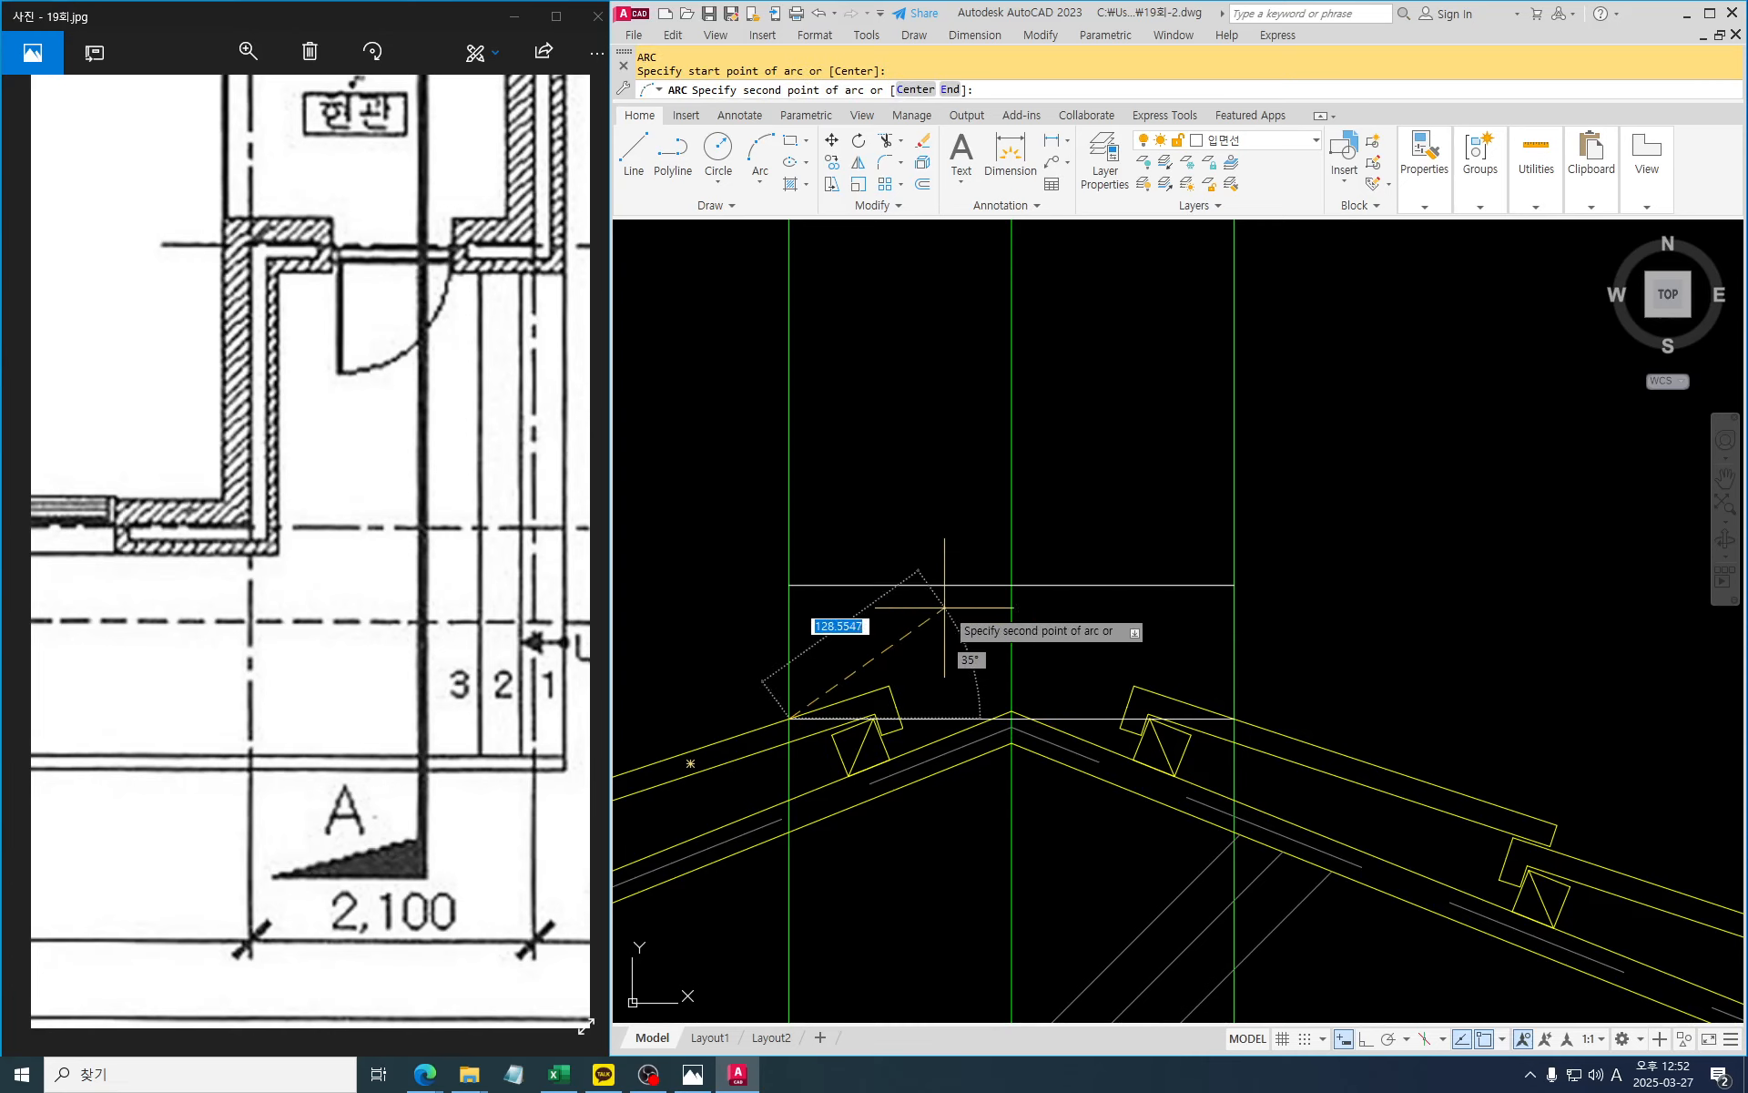
{"action": "left_click", "coordinate": [1011, 584]}
{"action": "left_click", "coordinate": [1234, 719]}
{"action": "key", "text": "Escape"}
{"action": "key", "text": "Escape"}
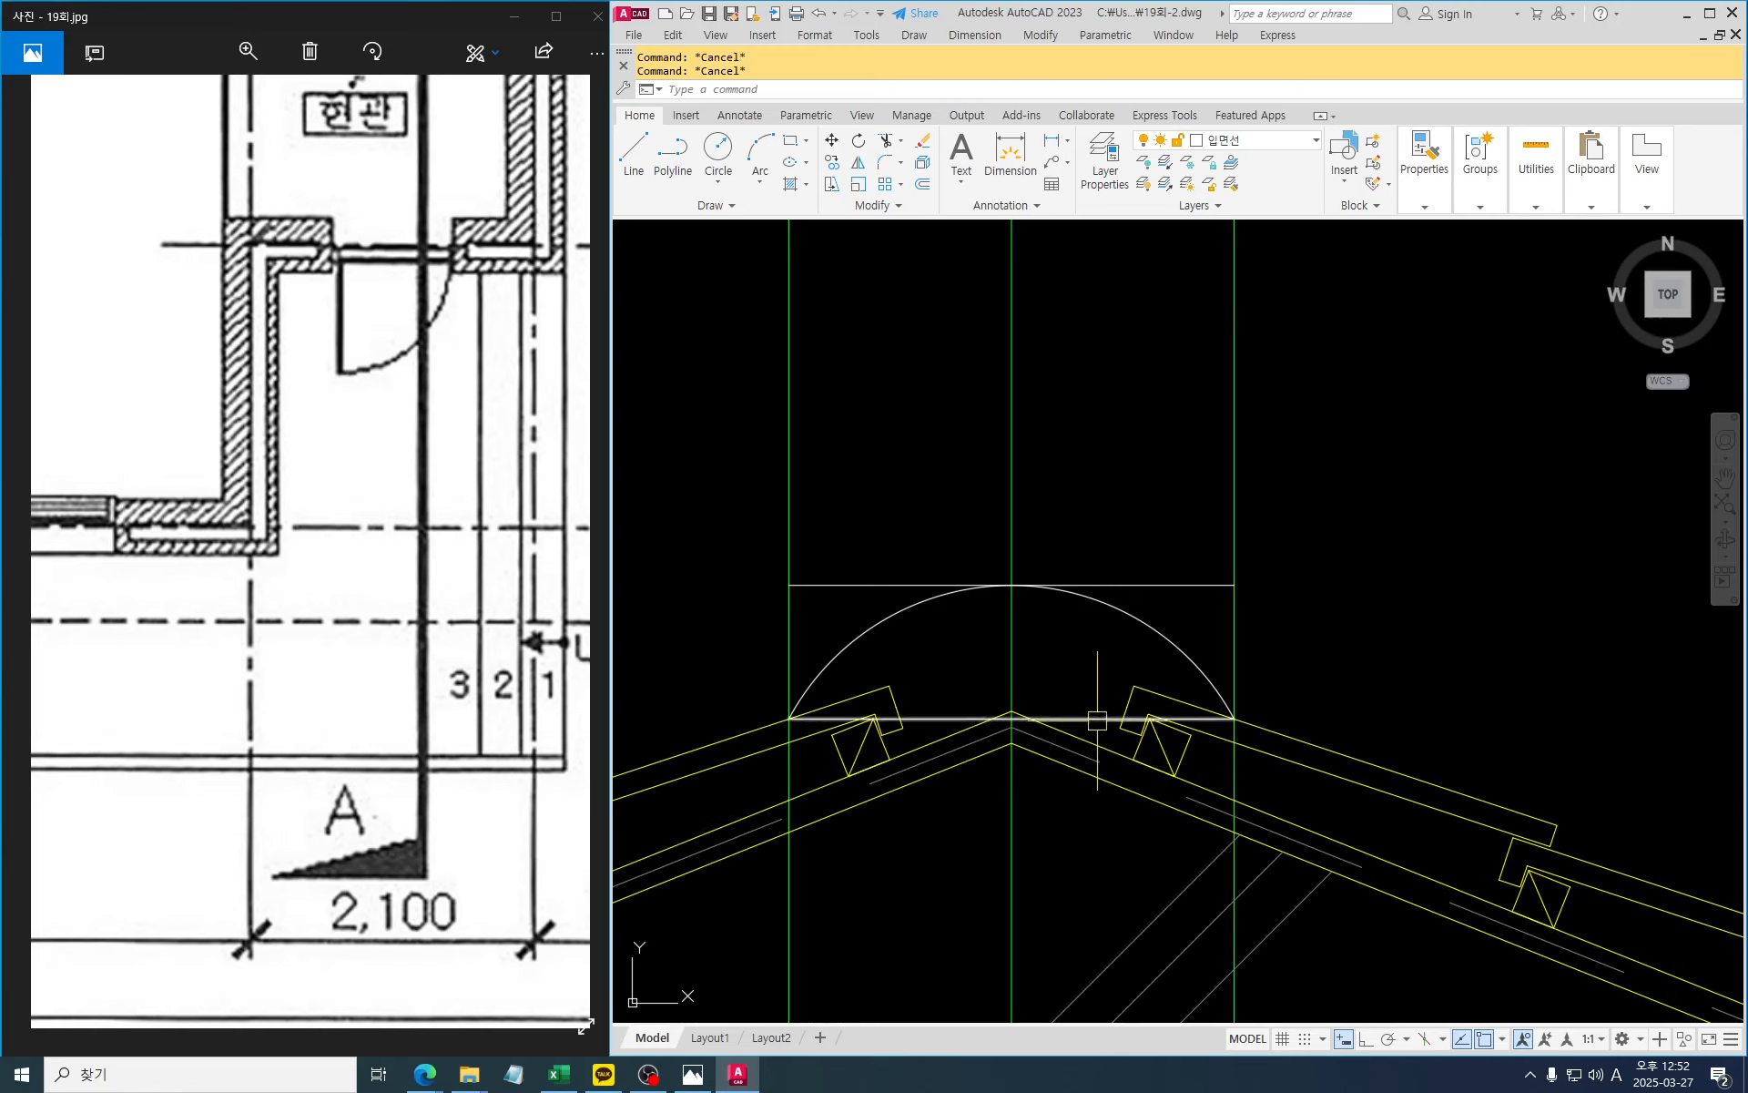
Delete the lower horizontal construction line beneath the ridge arc
{"action": "key", "text": "Delete"}
{"action": "middle_click_drag", "start_coordinate": [1382, 588], "coordinate": [1383, 602]}
{"action": "key", "text": "Escape"}
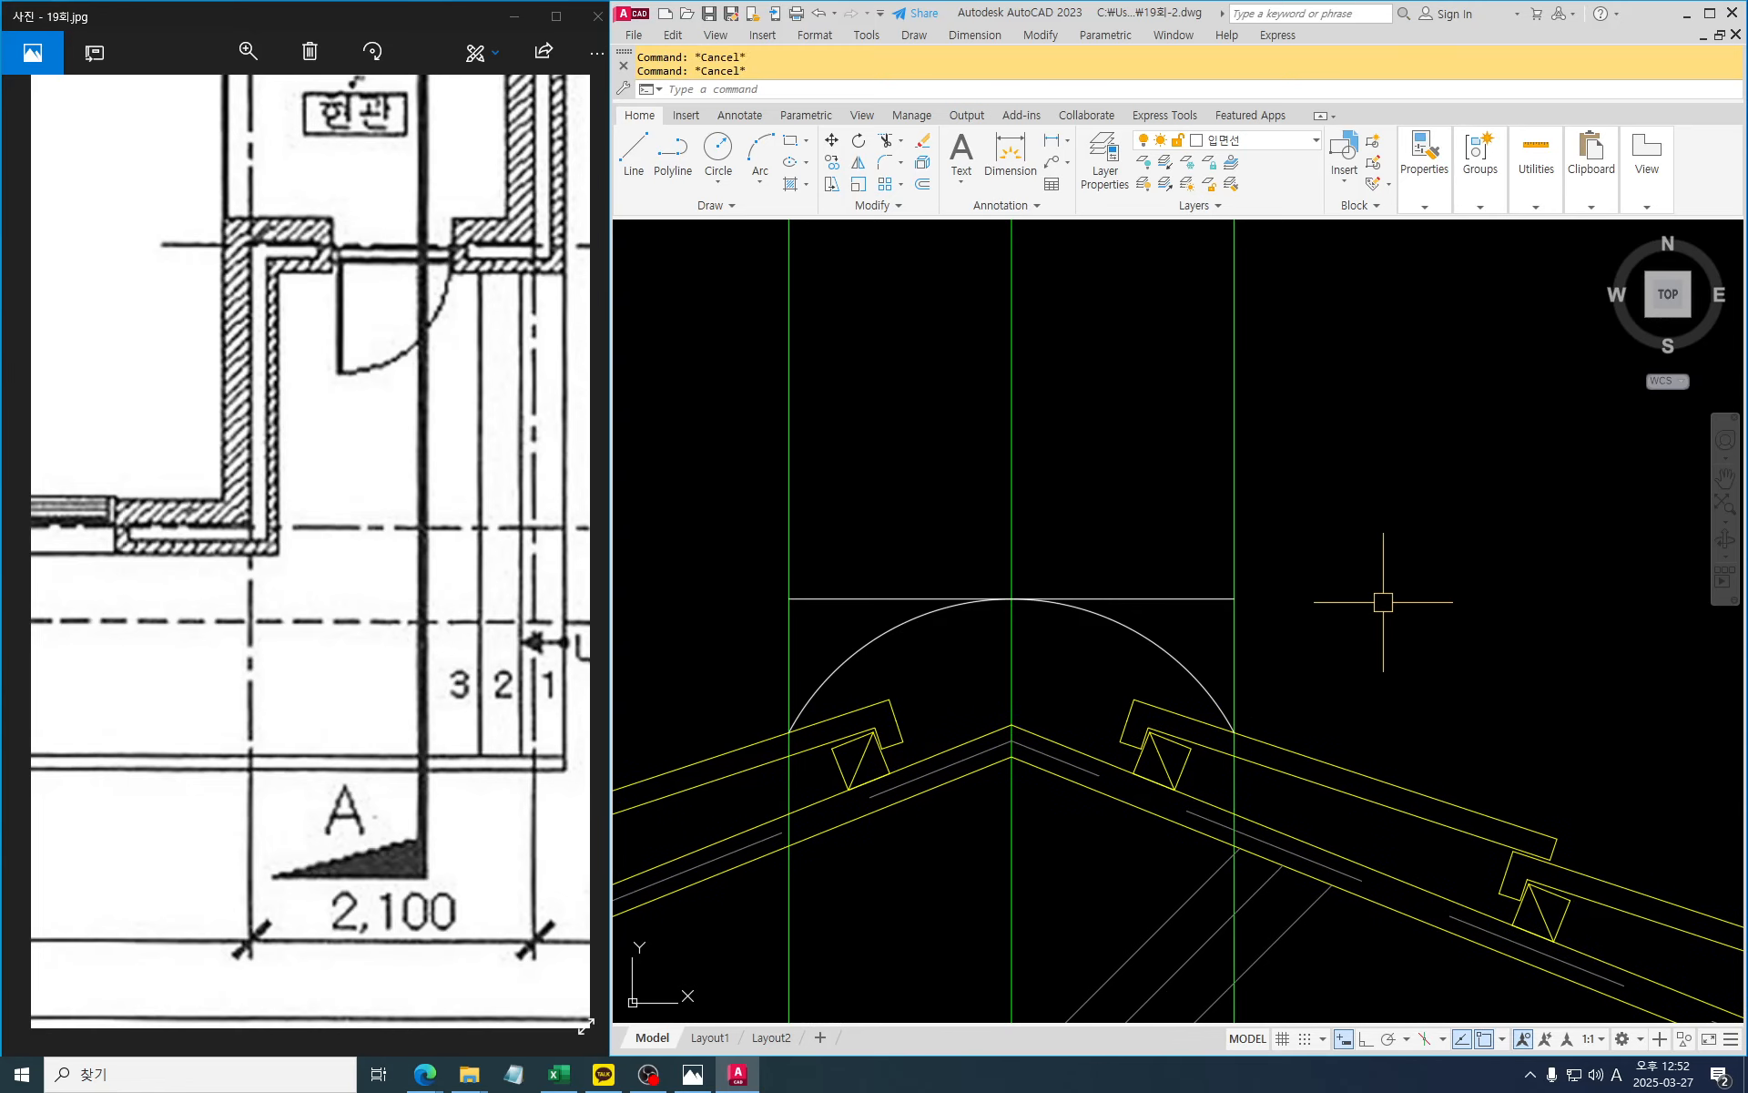
Offset the ridge arc outward three times at a distance of 15
{"action": "type", "text": "o"}
{"action": "key", "text": "Return"}
{"action": "type", "text": "15"}
{"action": "key", "text": "Return"}
{"action": "left_click", "coordinate": [1189, 671]}
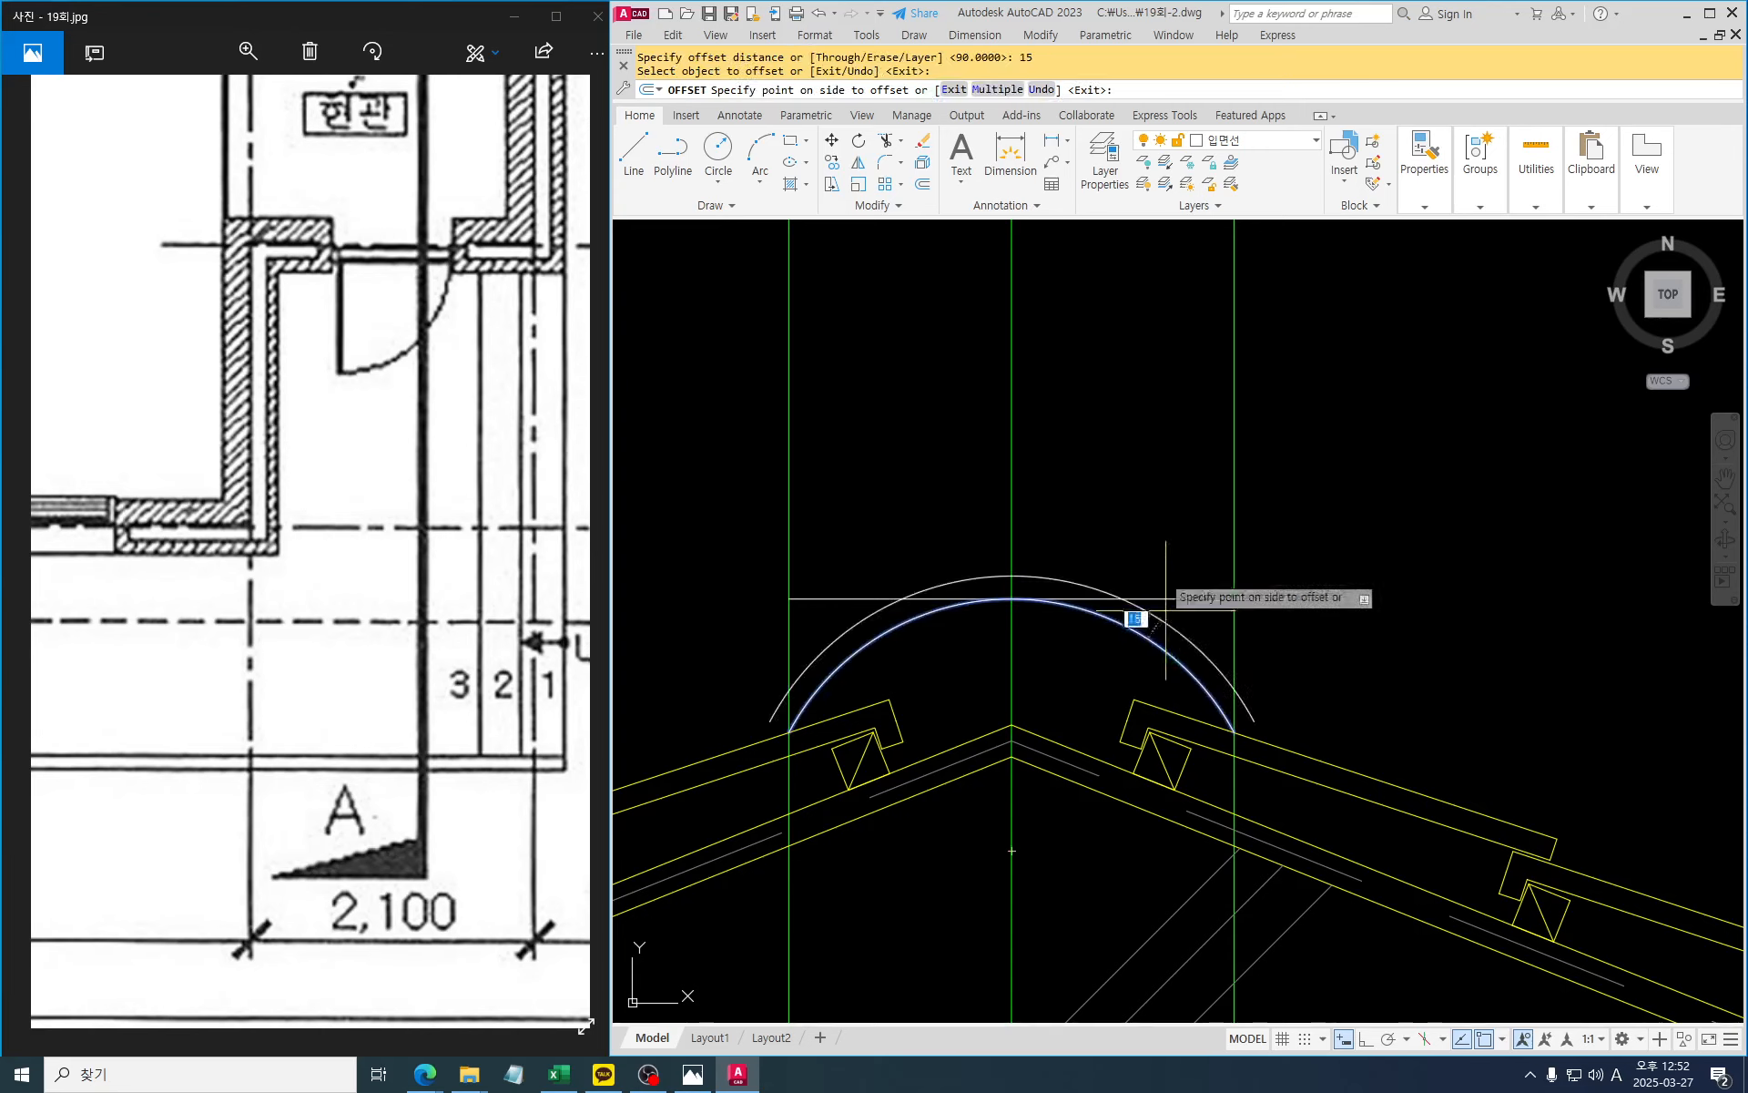
{"action": "left_click", "coordinate": [1166, 599]}
{"action": "left_click", "coordinate": [1111, 595]}
{"action": "left_click", "coordinate": [1106, 571]}
{"action": "left_click", "coordinate": [1079, 563]}
{"action": "left_click", "coordinate": [1089, 512]}
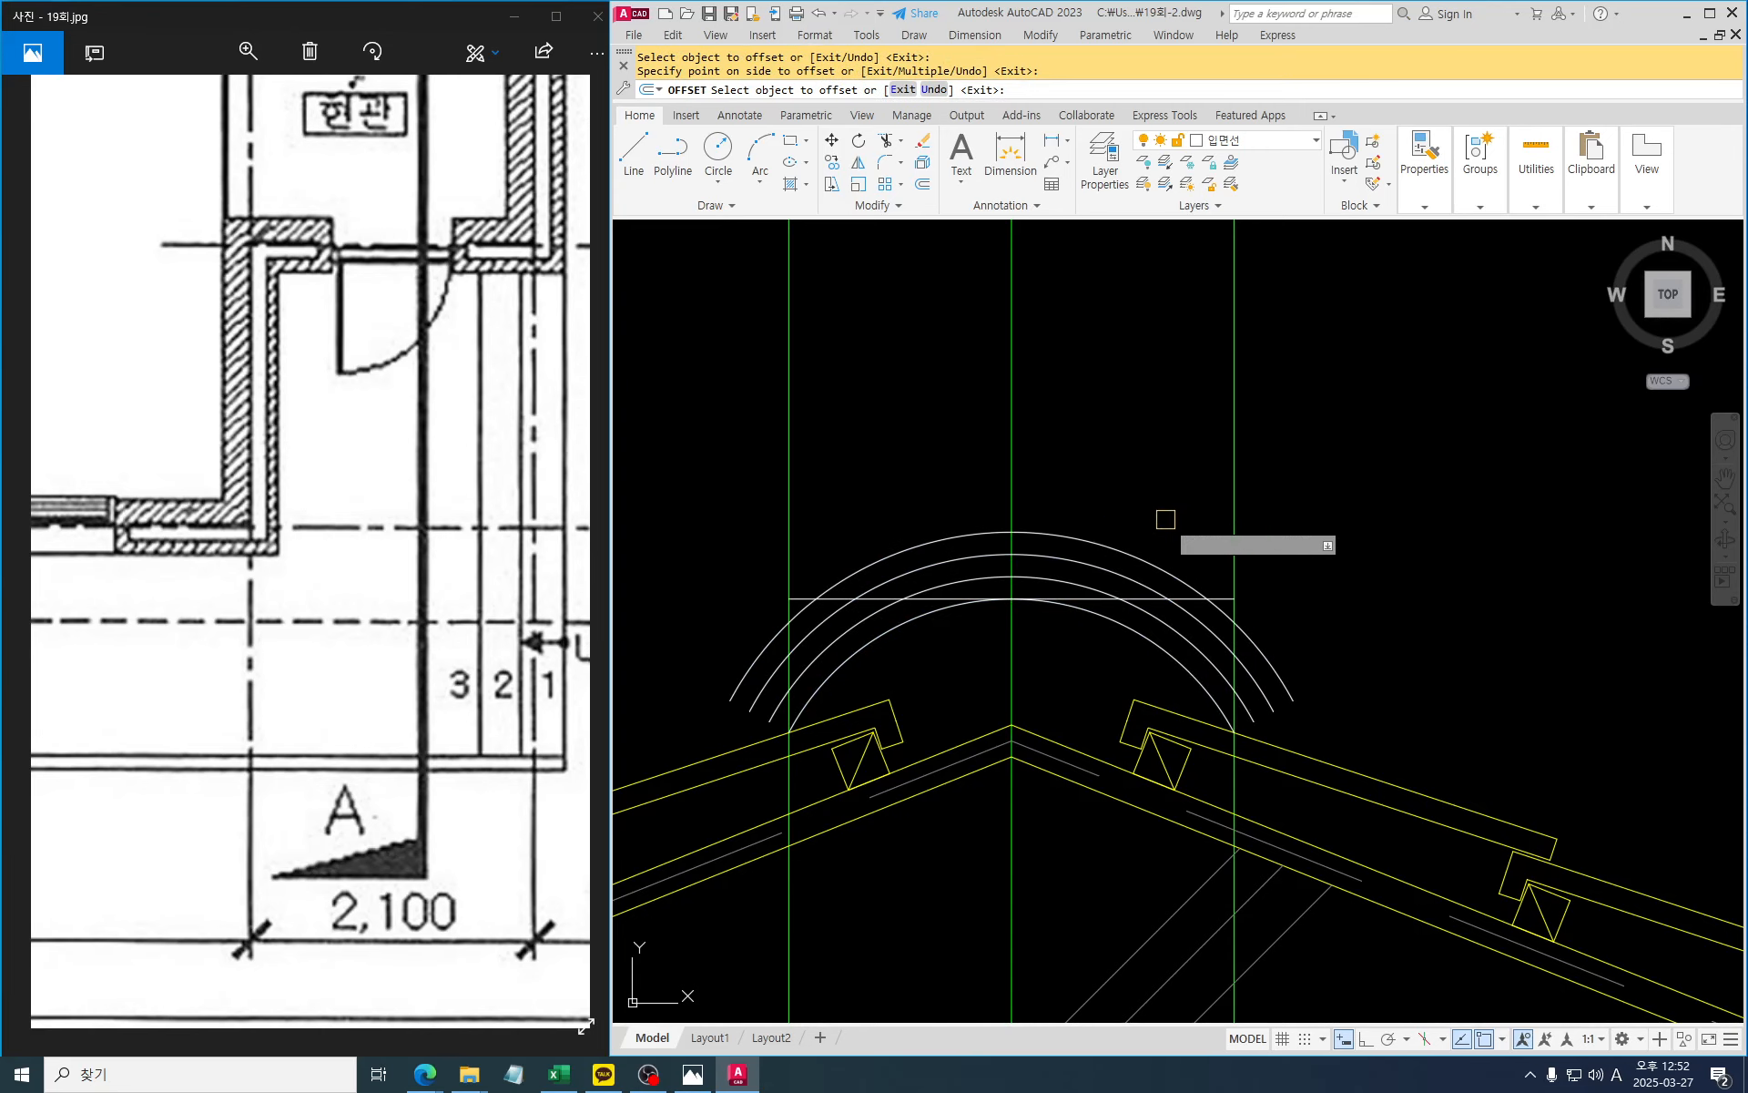
{"action": "key", "text": "Escape"}
Match the two outer green vertical lines at the ridge to the properties of the white ridge linework
{"action": "type", "text": "ma"}
{"action": "key", "text": "Return"}
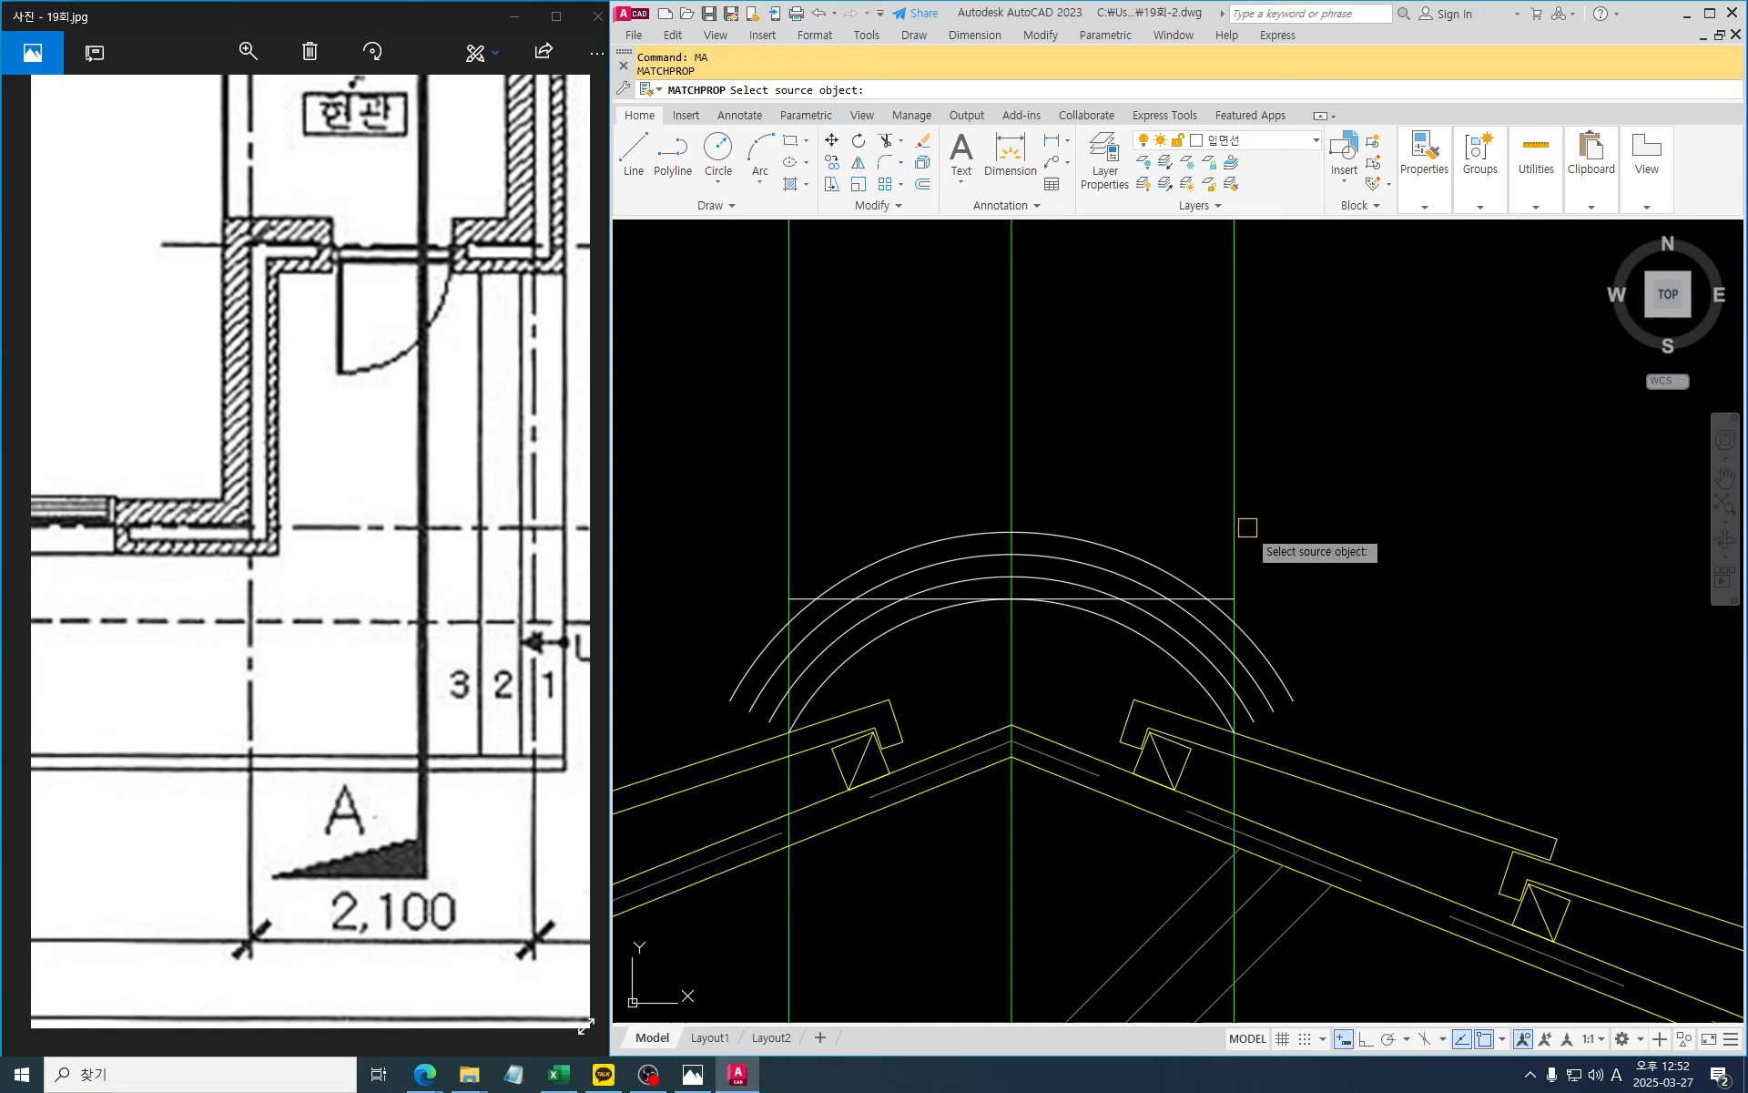
{"action": "left_click", "coordinate": [1219, 606]}
{"action": "left_click", "coordinate": [764, 435]}
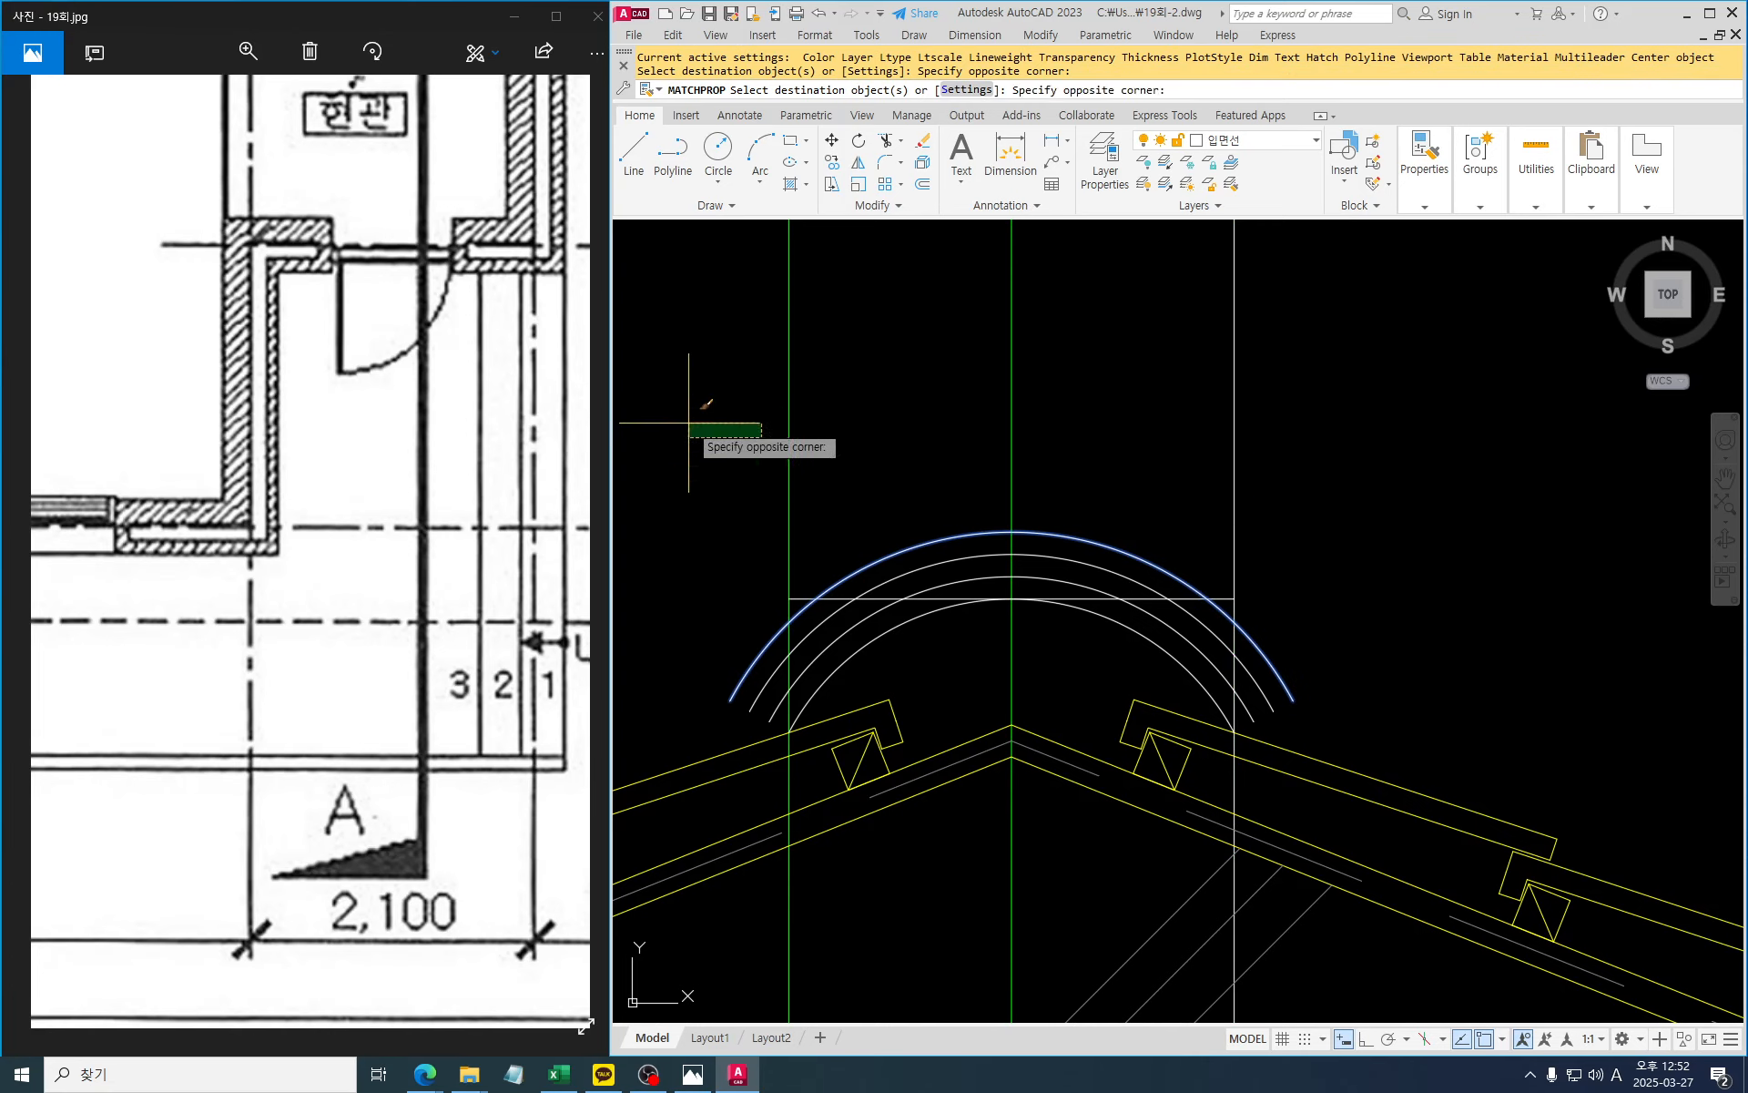
{"action": "left_click", "coordinate": [846, 463]}
{"action": "left_click", "coordinate": [851, 464]}
{"action": "left_click", "coordinate": [723, 441]}
{"action": "key", "text": "Escape"}
{"action": "key", "text": "Escape"}
{"action": "key", "text": "Escape"}
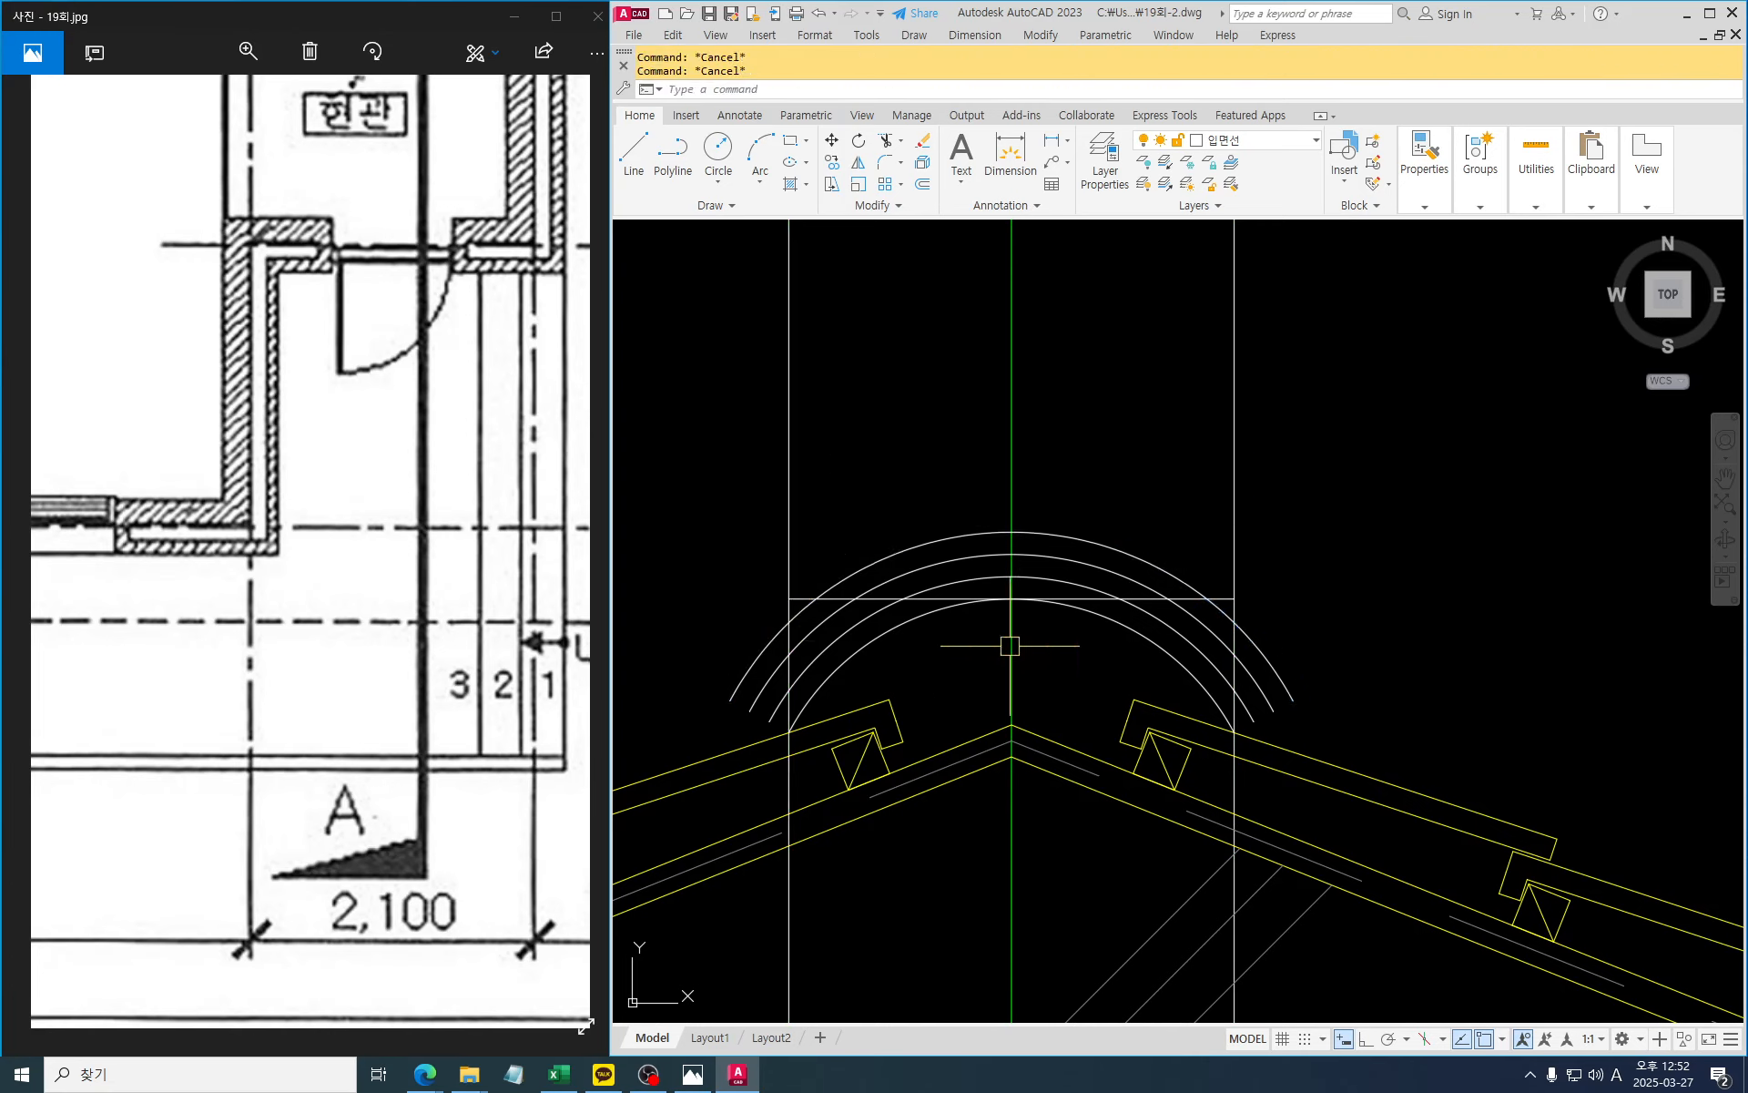
Erase the horizontal construction line crossing the top of the innermost ridge arc
{"action": "type", "text": "e"}
{"action": "key", "text": "Return"}
{"action": "scroll", "coordinate": [1219, 596], "scroll_direction": "up", "scroll_amount": 2}
{"action": "left_click", "coordinate": [1225, 597]}
{"action": "key", "text": "Return"}
{"action": "key", "text": "Escape"}
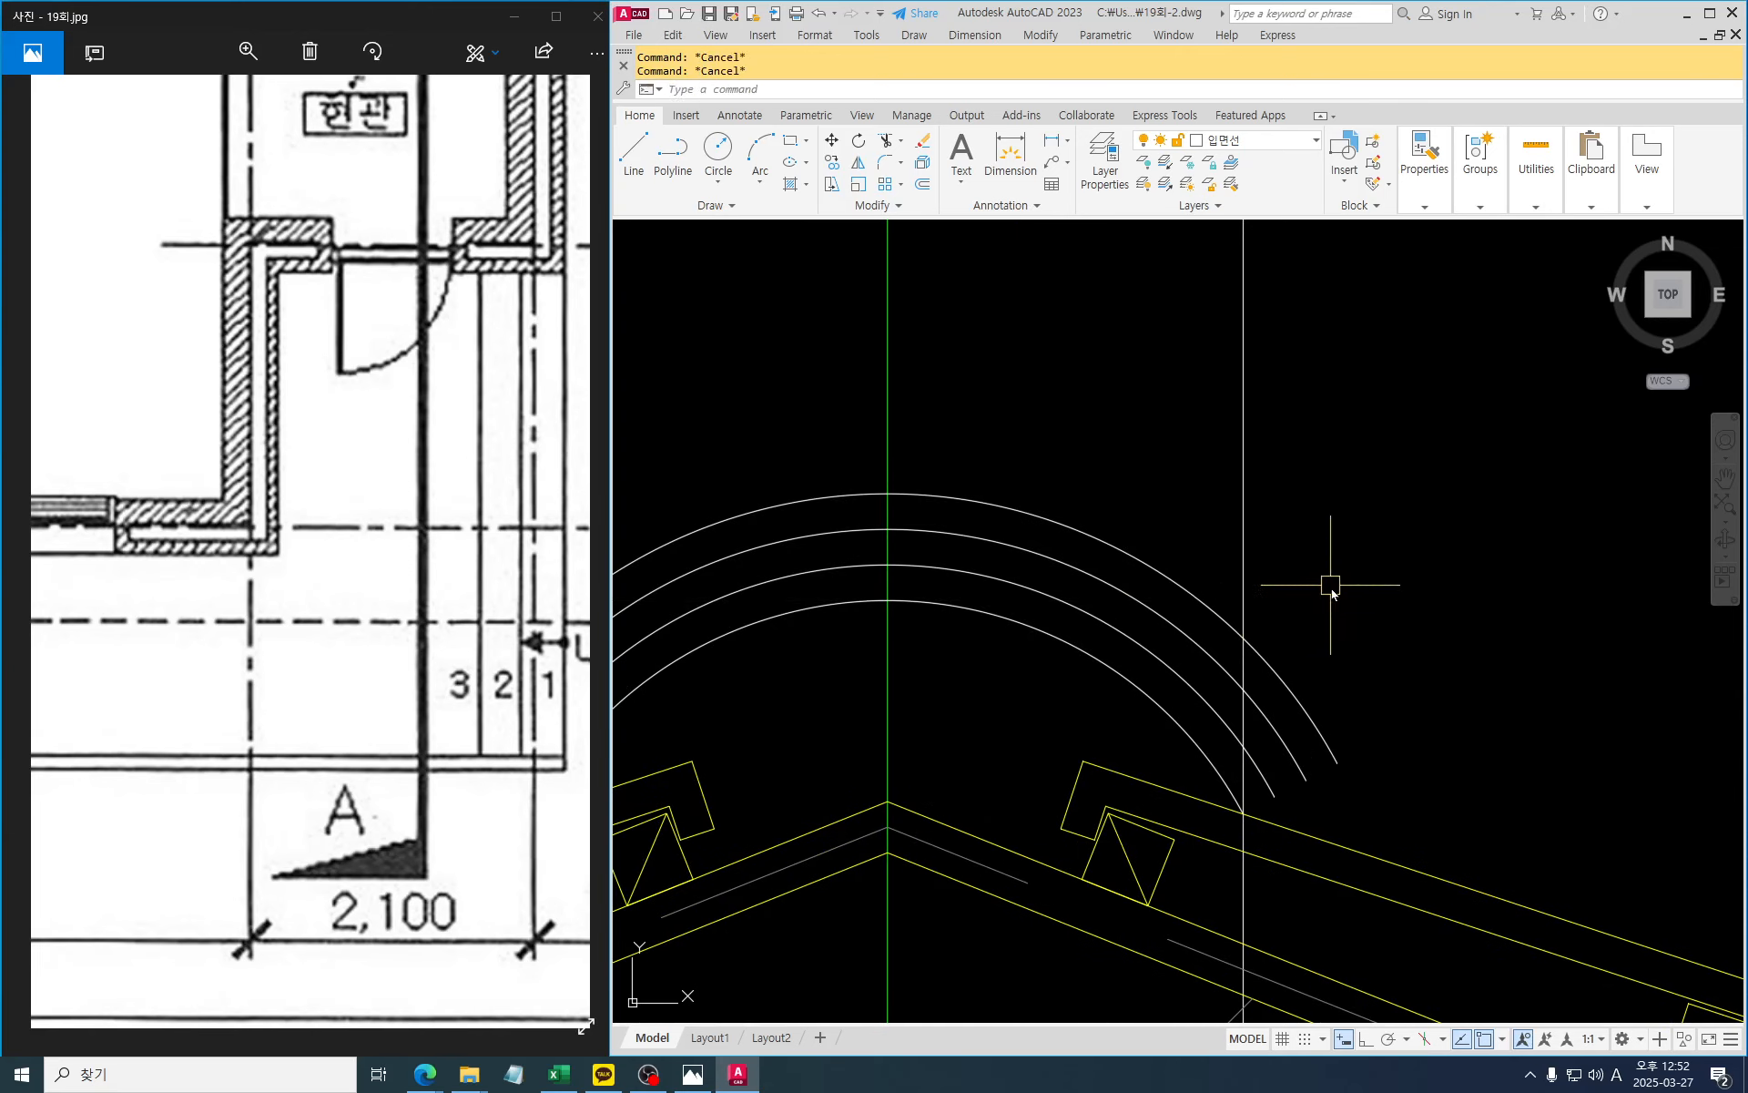
Trim the ridge arcs' right ends beyond the right vertical line, and trim that line above the outermost arc
{"action": "type", "text": "tr"}
{"action": "key", "text": "Return"}
{"action": "left_click", "coordinate": [1352, 778]}
{"action": "left_click", "coordinate": [1243, 656]}
{"action": "left_click", "coordinate": [1347, 463]}
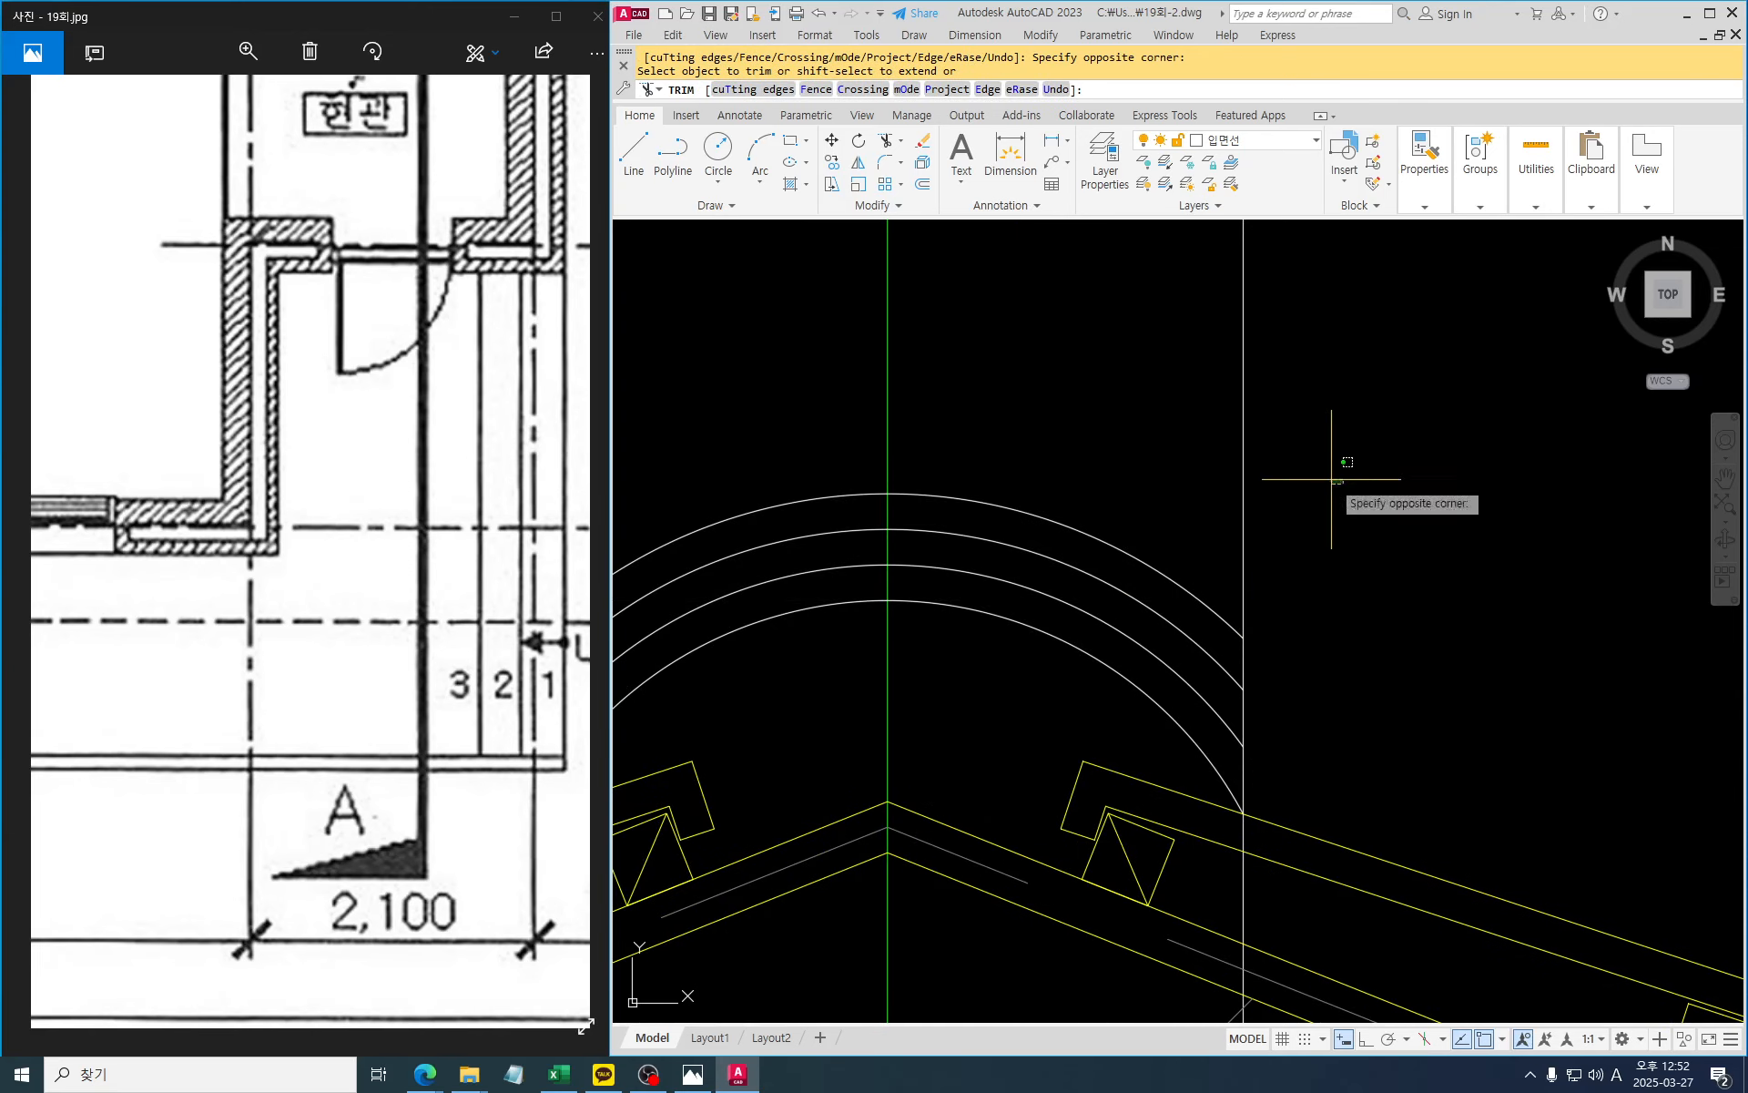
{"action": "left_click", "coordinate": [1219, 438]}
Trim the ridge arcs' left ends beyond the left vertical line, and trim that line above the outermost arc
{"action": "scroll", "coordinate": [1238, 446], "scroll_direction": "down", "scroll_amount": 1}
{"action": "left_click", "coordinate": [751, 429]}
{"action": "left_click", "coordinate": [878, 453]}
{"action": "scroll", "coordinate": [804, 646], "scroll_direction": "up", "scroll_amount": 2}
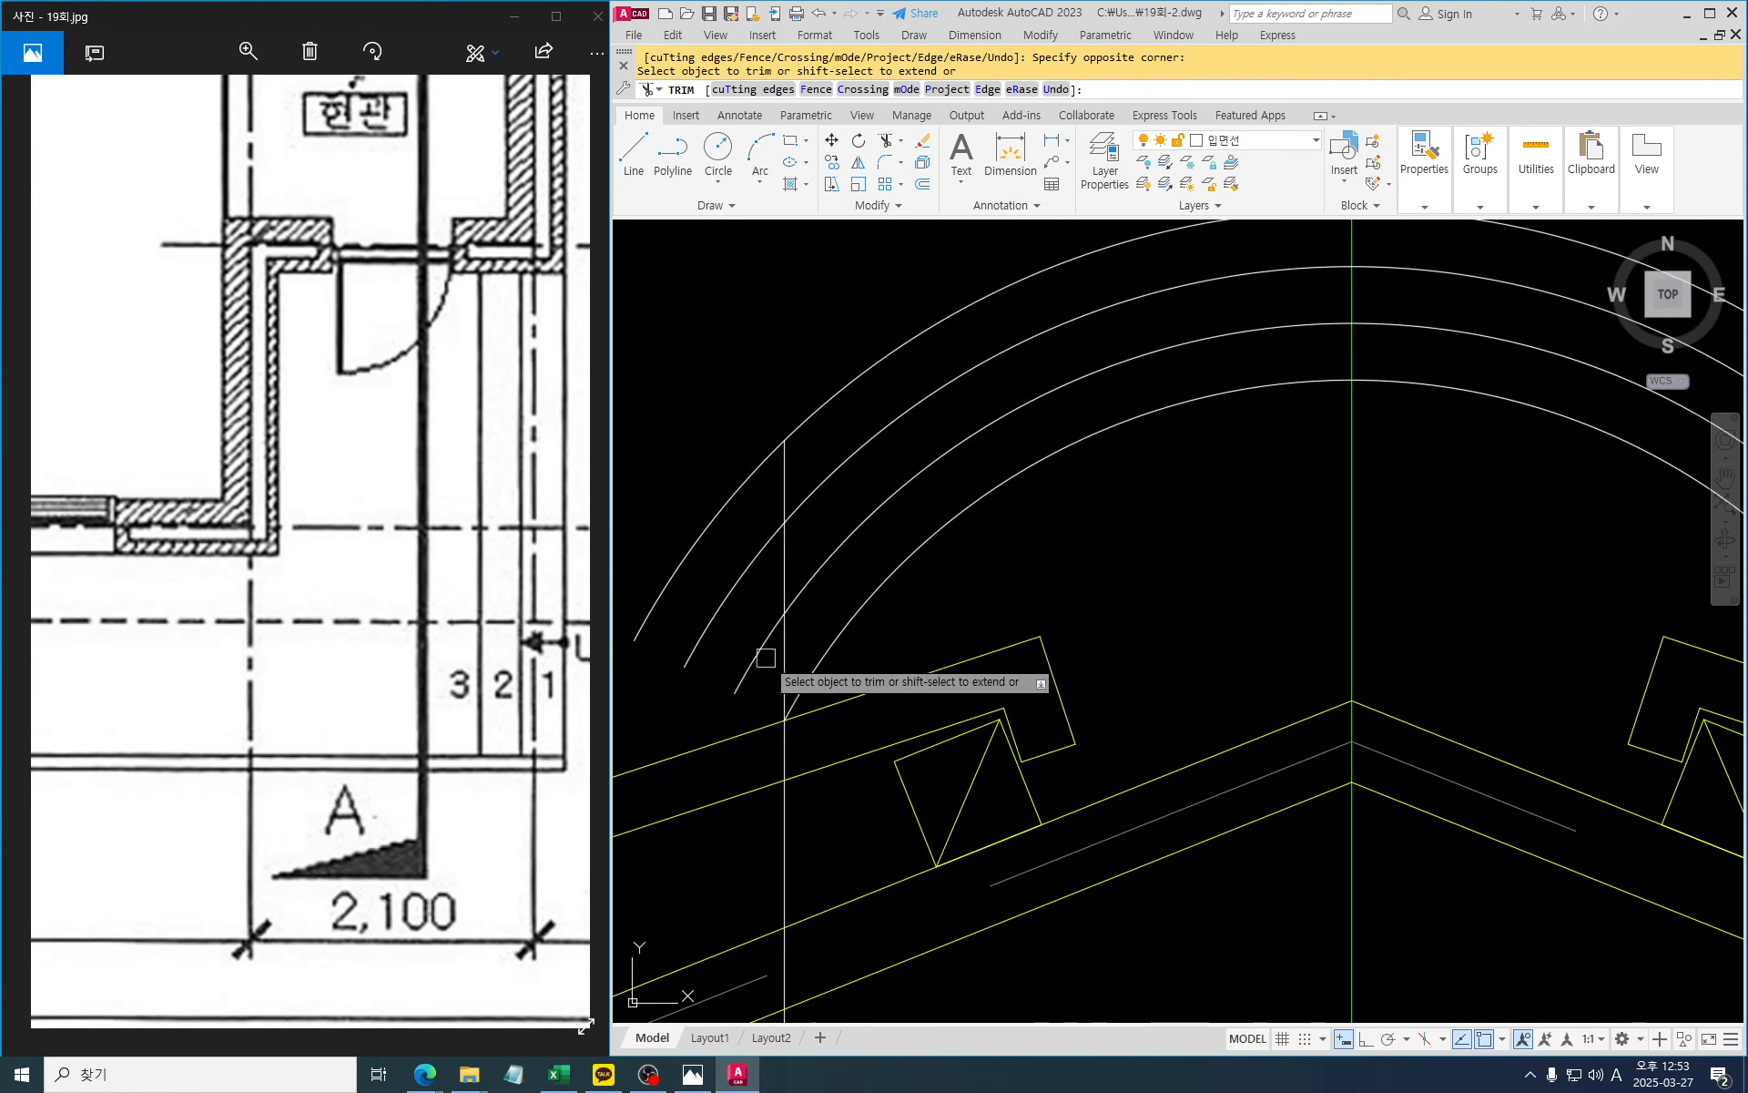
{"action": "left_click", "coordinate": [683, 429]}
{"action": "left_click", "coordinate": [792, 741]}
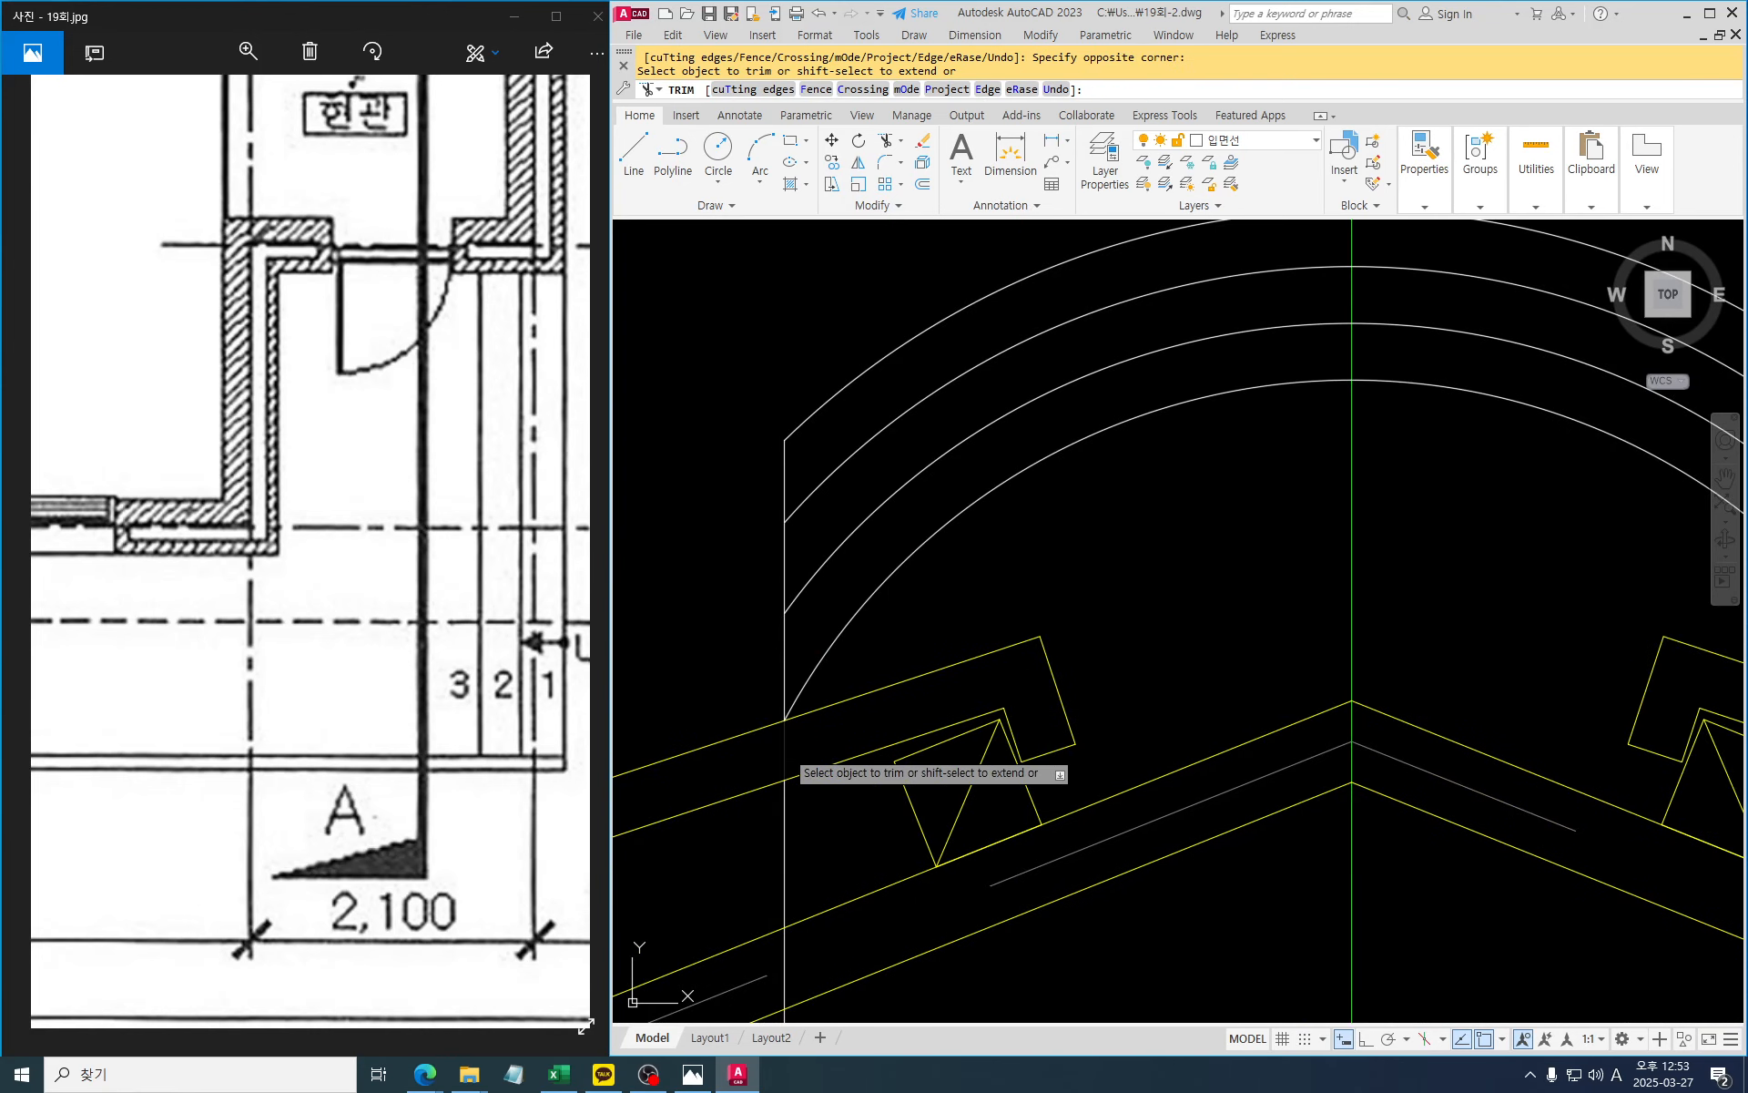
{"action": "scroll", "coordinate": [793, 742], "scroll_direction": "down", "scroll_amount": 2}
{"action": "scroll", "coordinate": [1275, 722], "scroll_direction": "up", "scroll_amount": 2}
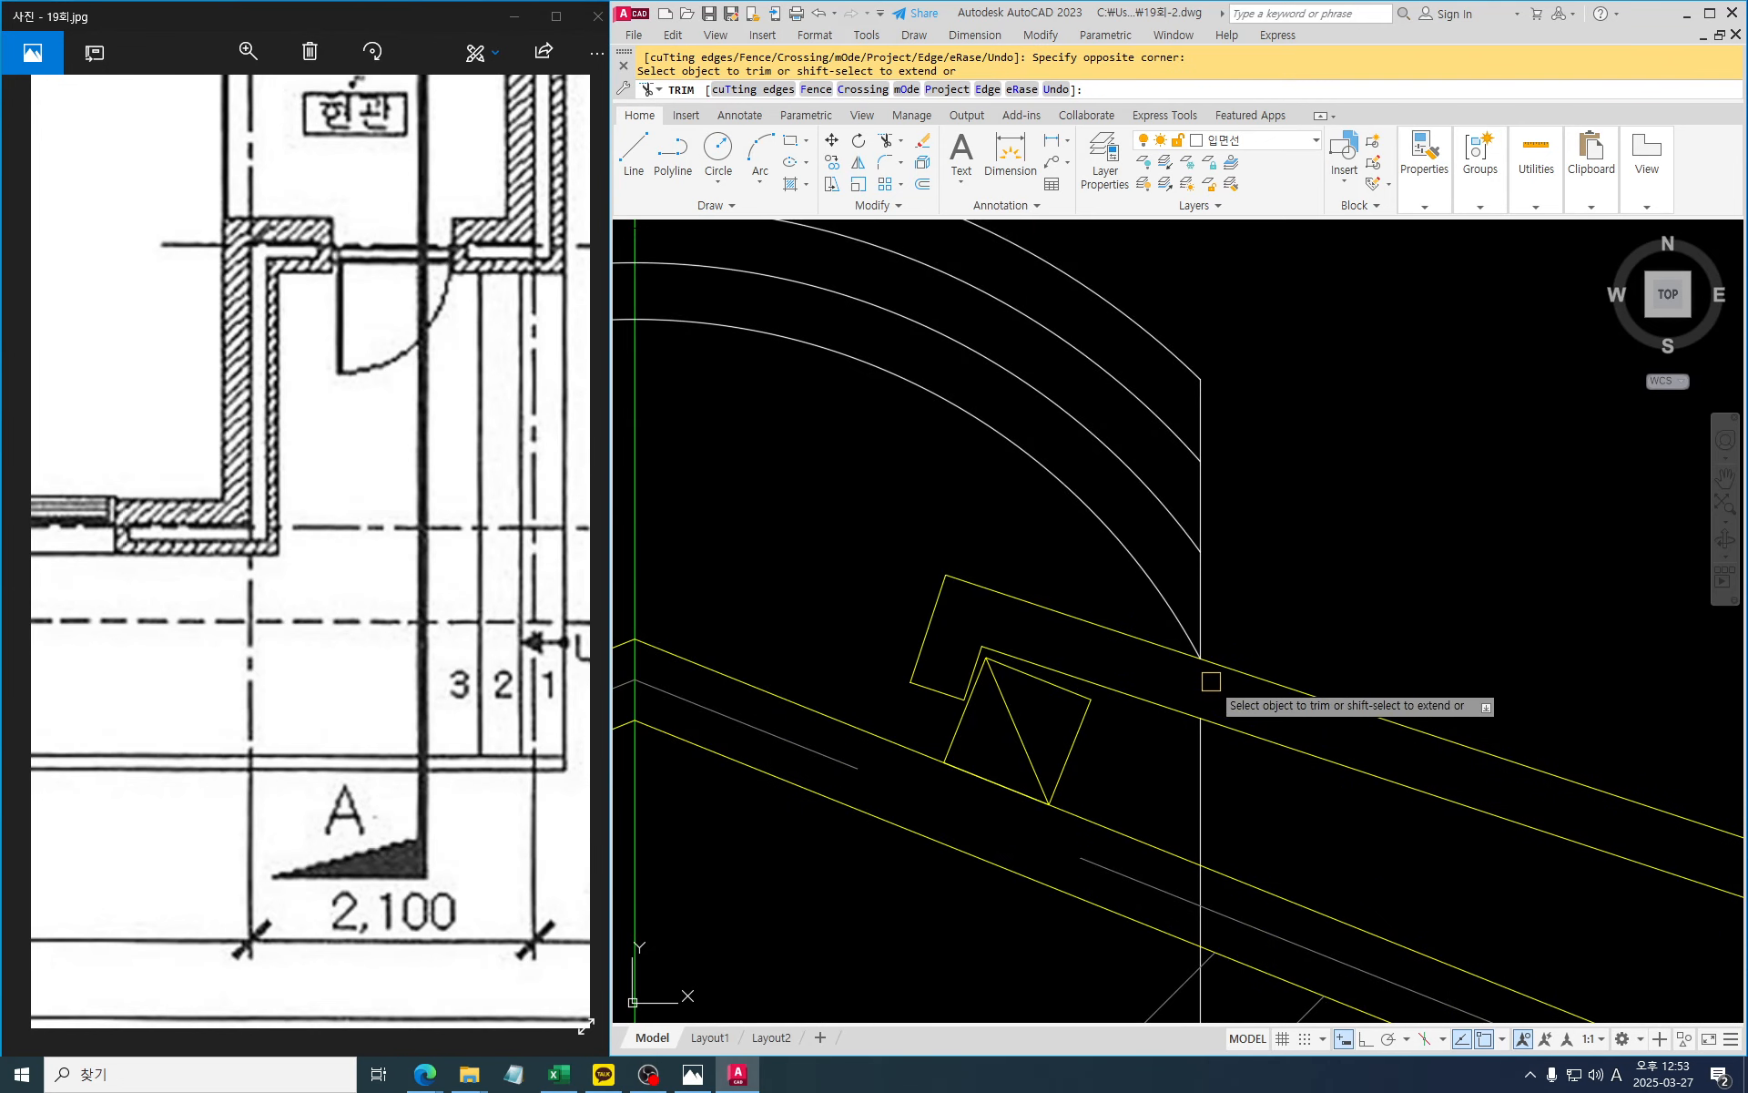
Erase the leftover vertical lines below the ridge arcs on both sides of the ridge
{"action": "scroll", "coordinate": [1213, 680], "scroll_direction": "down", "scroll_amount": 4}
{"action": "key", "text": "Escape"}
{"action": "key", "text": "Escape"}
{"action": "type", "text": "e"}
{"action": "left_click", "coordinate": [1214, 824]}
{"action": "key", "text": "space"}
{"action": "key", "text": "space"}
{"action": "left_click", "coordinate": [1062, 798]}
{"action": "left_click", "coordinate": [1024, 785]}
{"action": "key", "text": "space"}
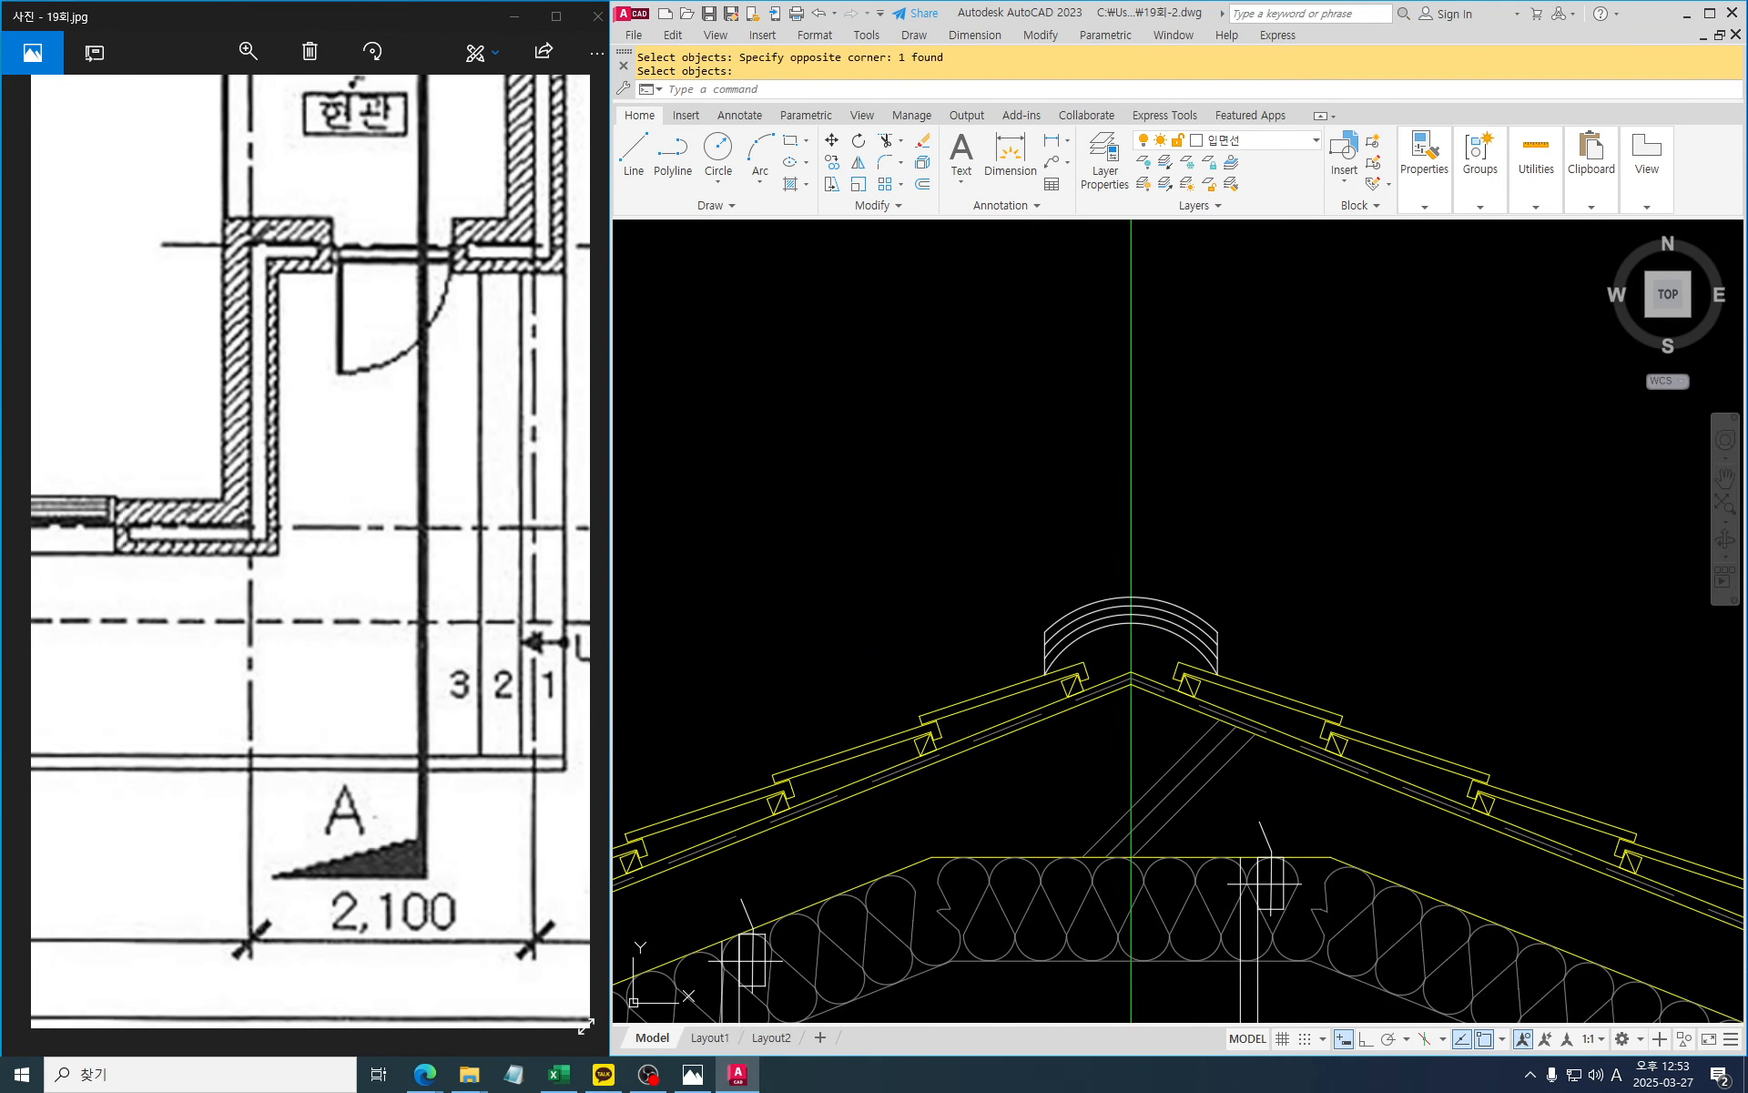
Match the ridge arcs and their vertical end lines to the properties of the yellow roof tile
{"action": "type", "text": "ma"}
{"action": "scroll", "coordinate": [1291, 680], "scroll_direction": "up", "scroll_amount": 3}
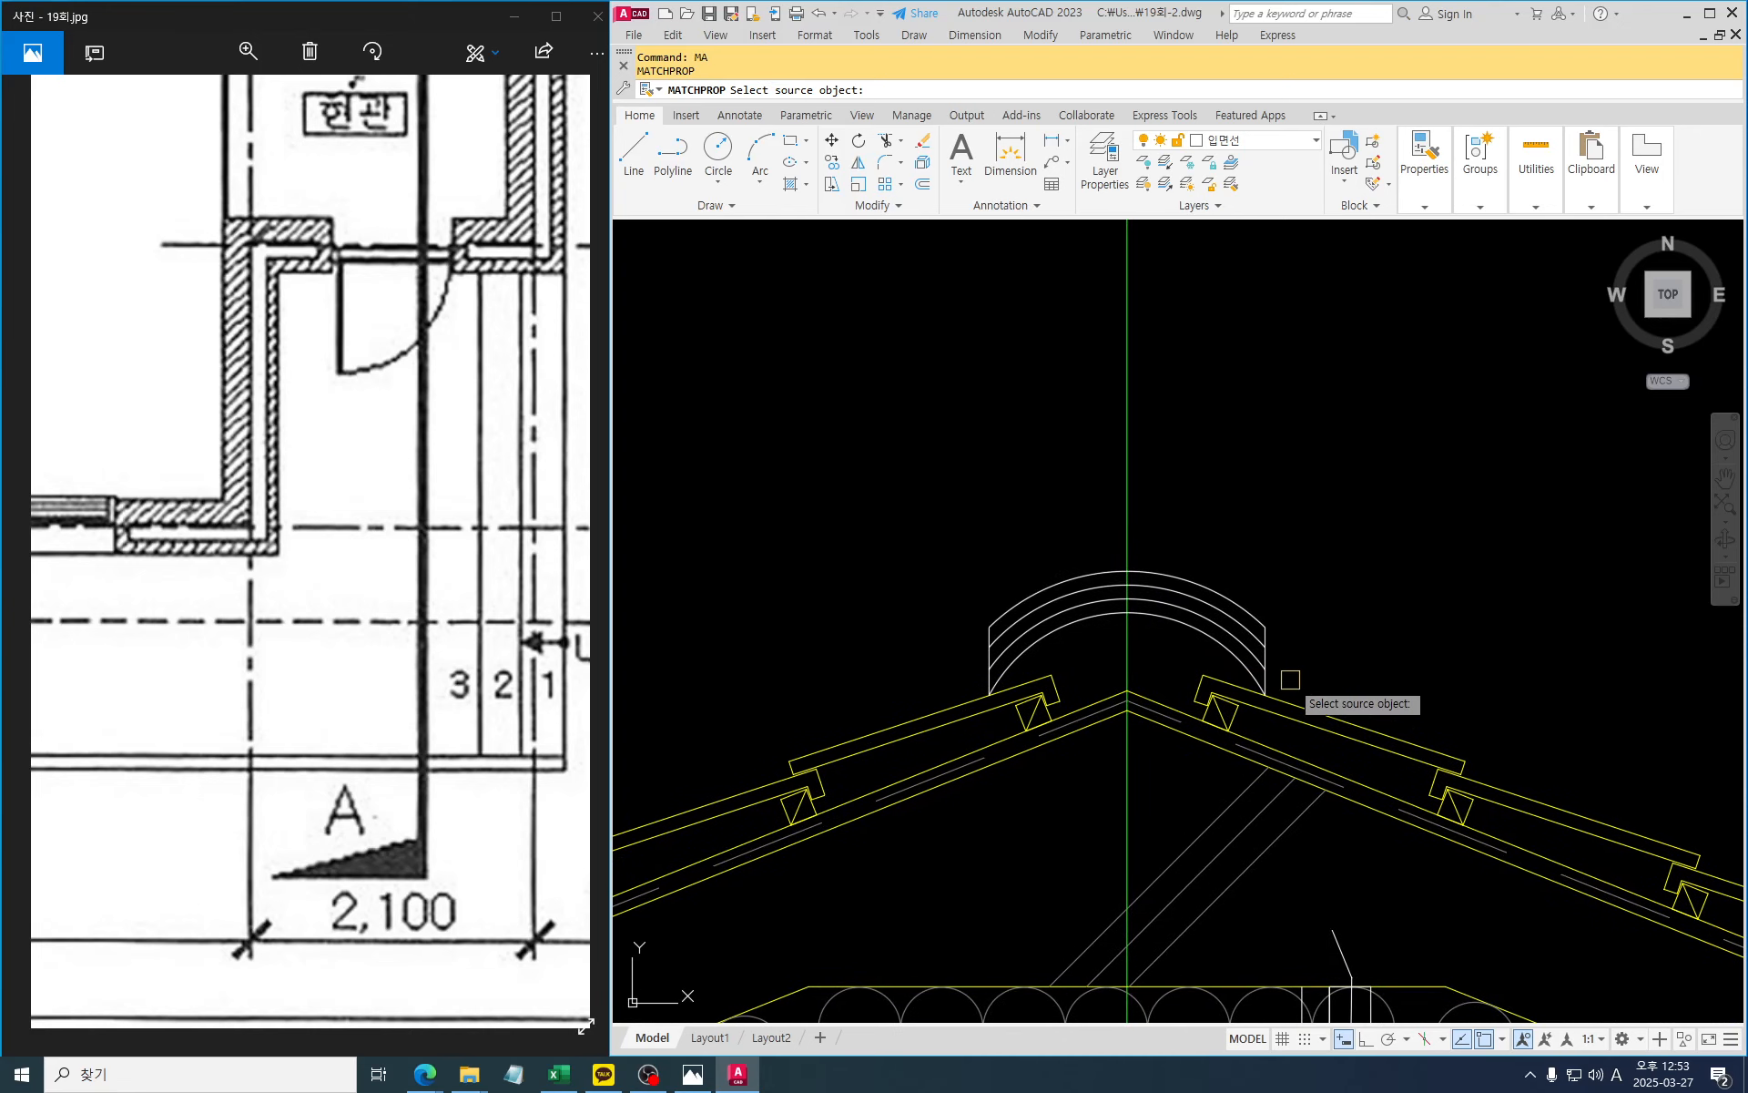
{"action": "left_click", "coordinate": [1299, 702]}
{"action": "left_click", "coordinate": [860, 508]}
{"action": "left_click", "coordinate": [1312, 722]}
{"action": "middle_click_drag", "start_coordinate": [1210, 643], "coordinate": [1213, 662]}
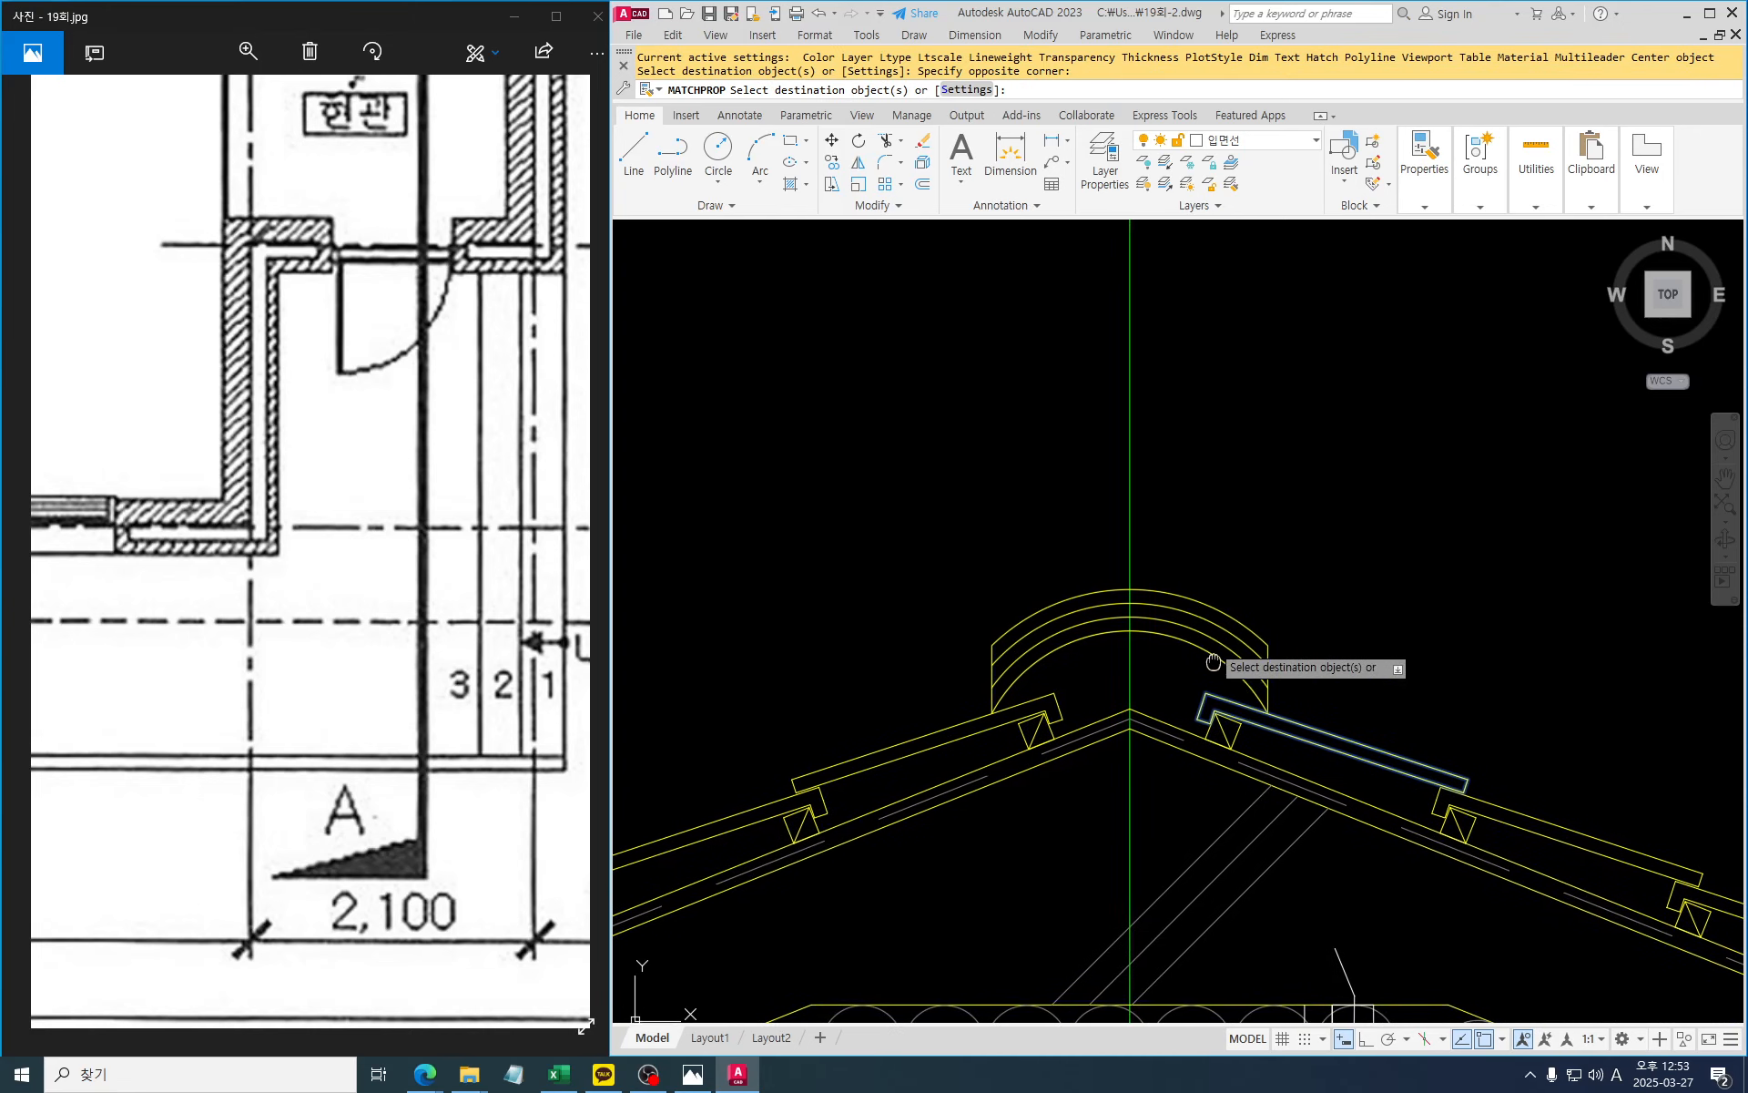
{"action": "key", "text": "space"}
Draw a circle of radius 90 centred where the outermost ridge arc meets the green centre line
{"action": "type", "text": "c"}
{"action": "key", "text": "space"}
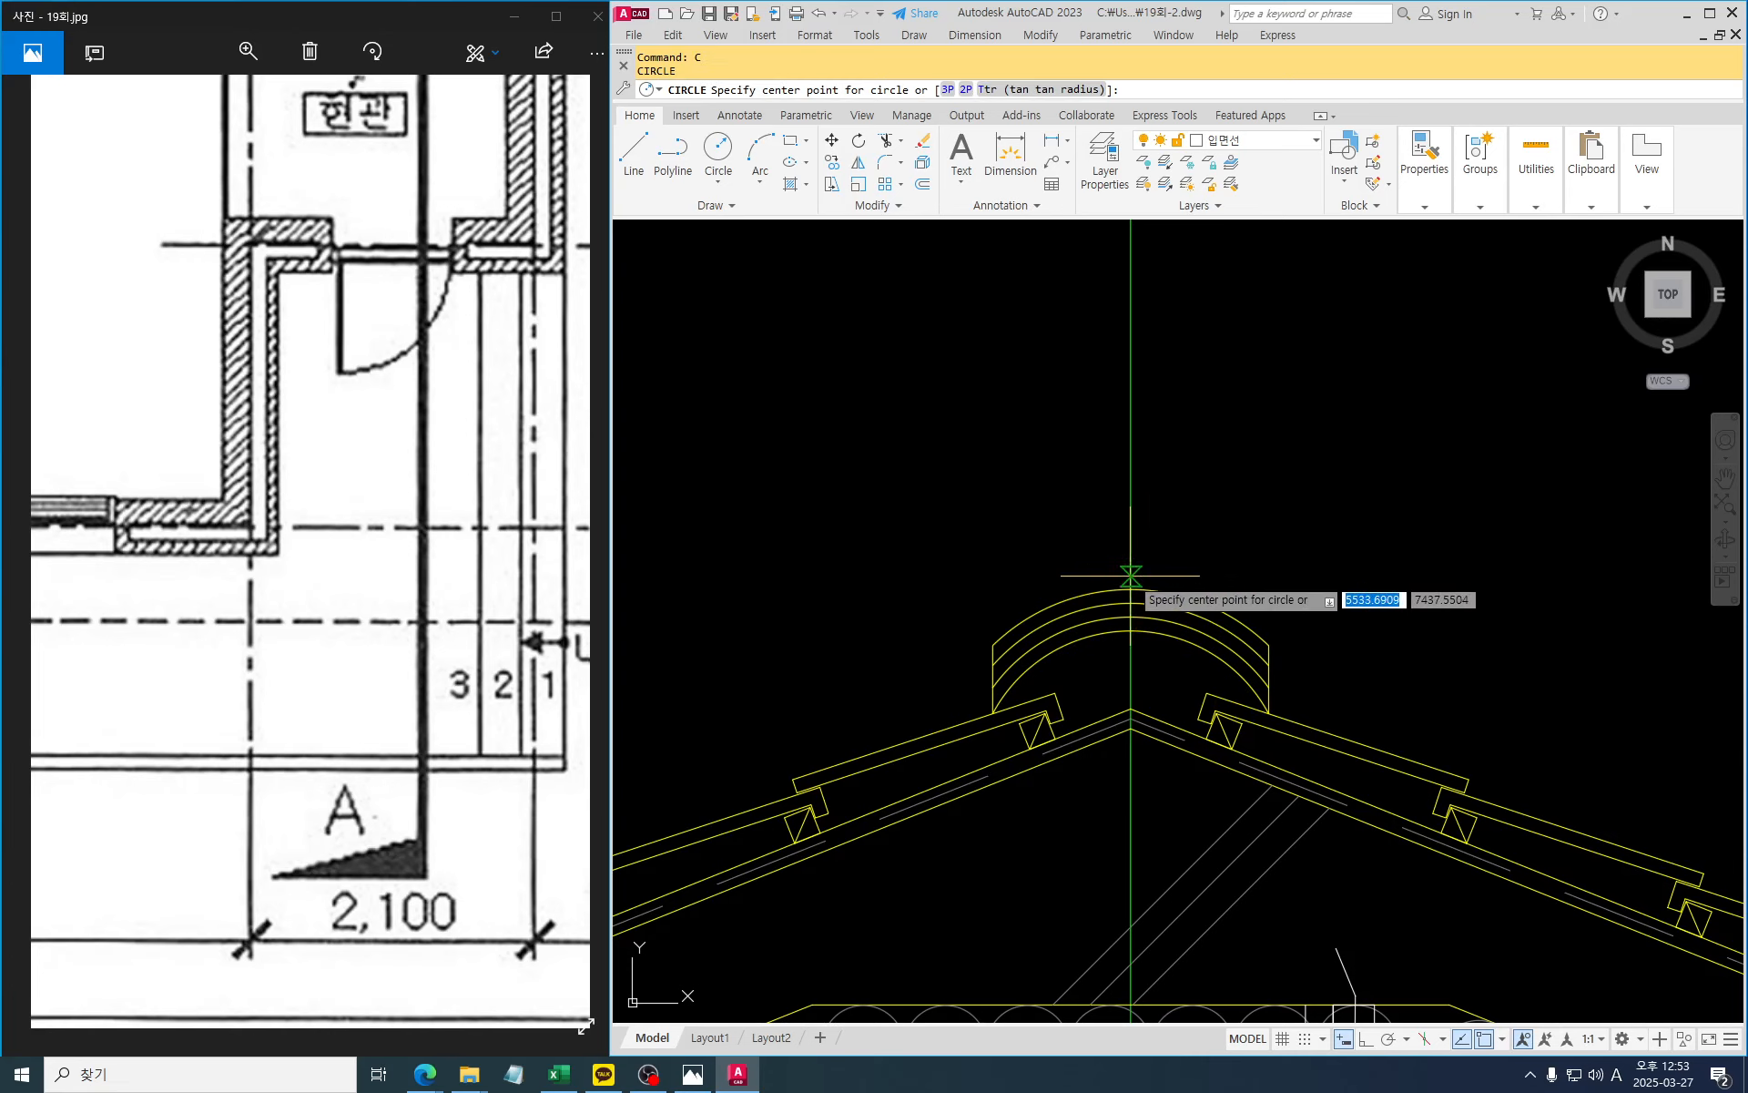
{"action": "left_click", "coordinate": [1131, 589]}
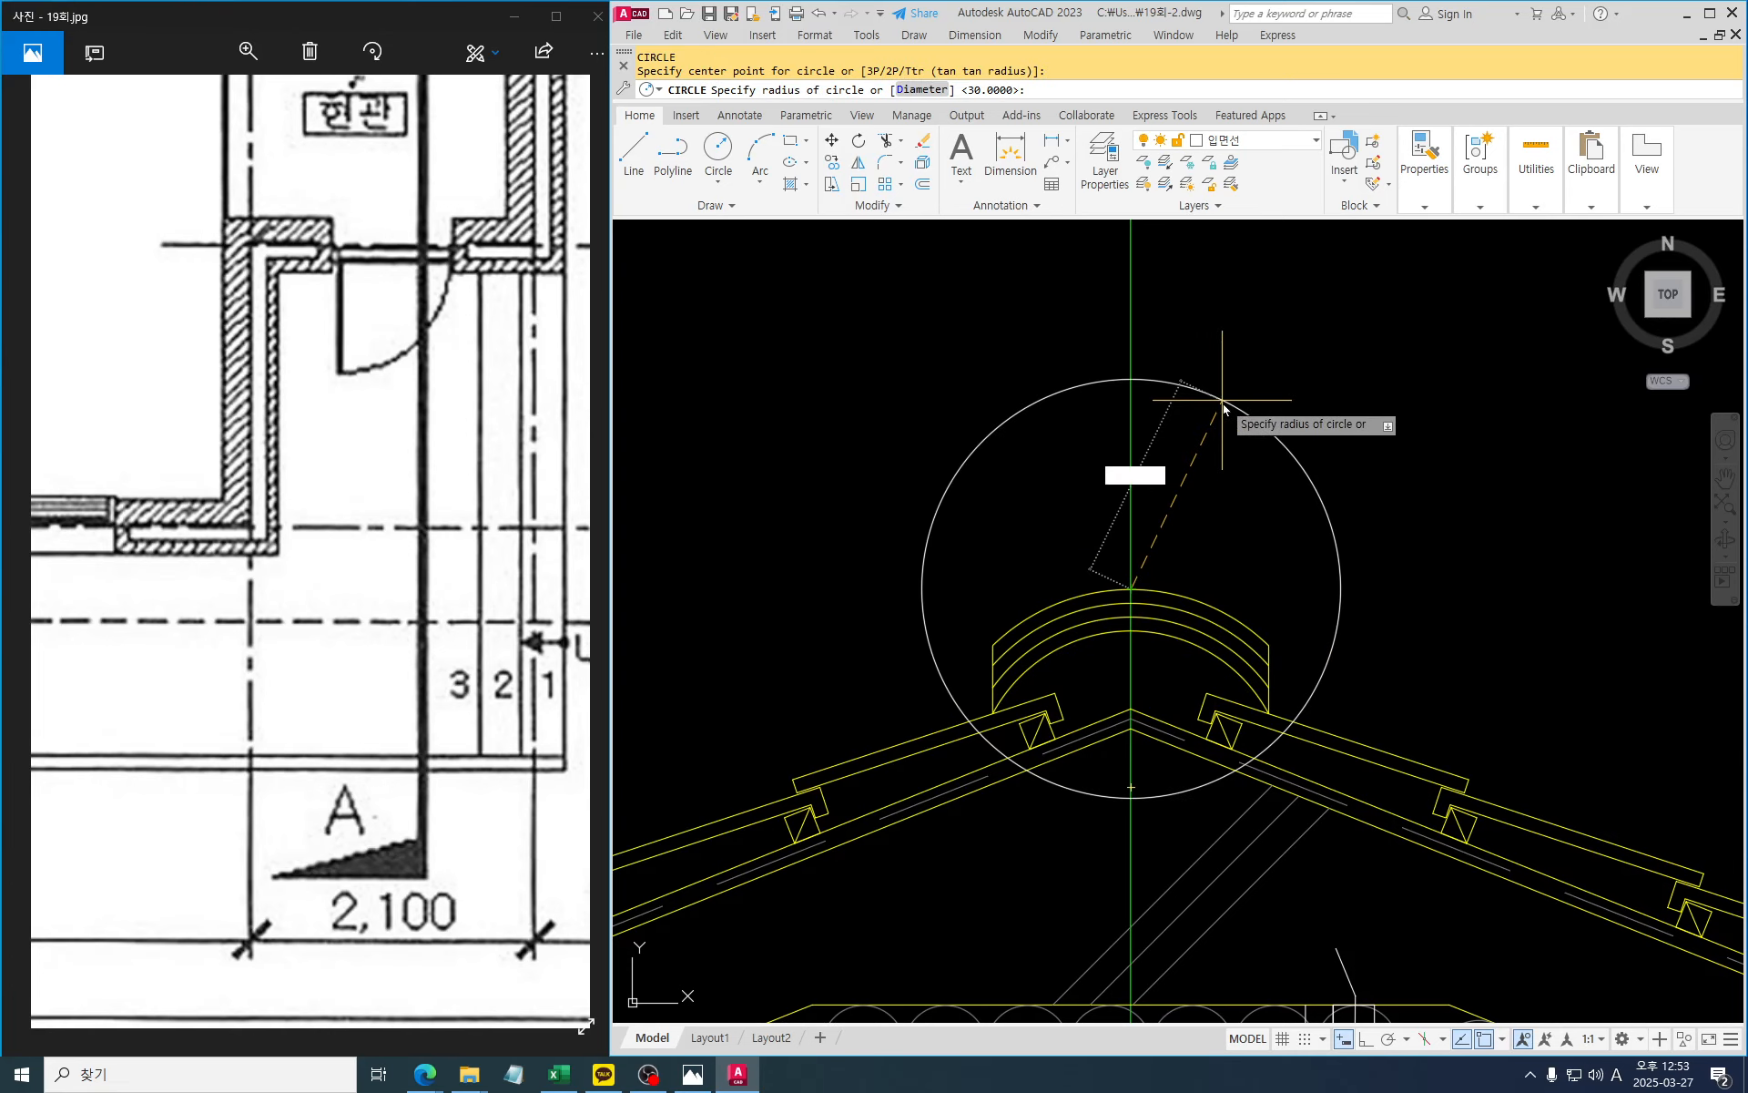
{"action": "key", "text": "space"}
{"action": "key", "text": "Escape"}
{"action": "key", "text": "Escape"}
Offset the ridge circle inward by 15
{"action": "type", "text": "o"}
{"action": "key", "text": "space"}
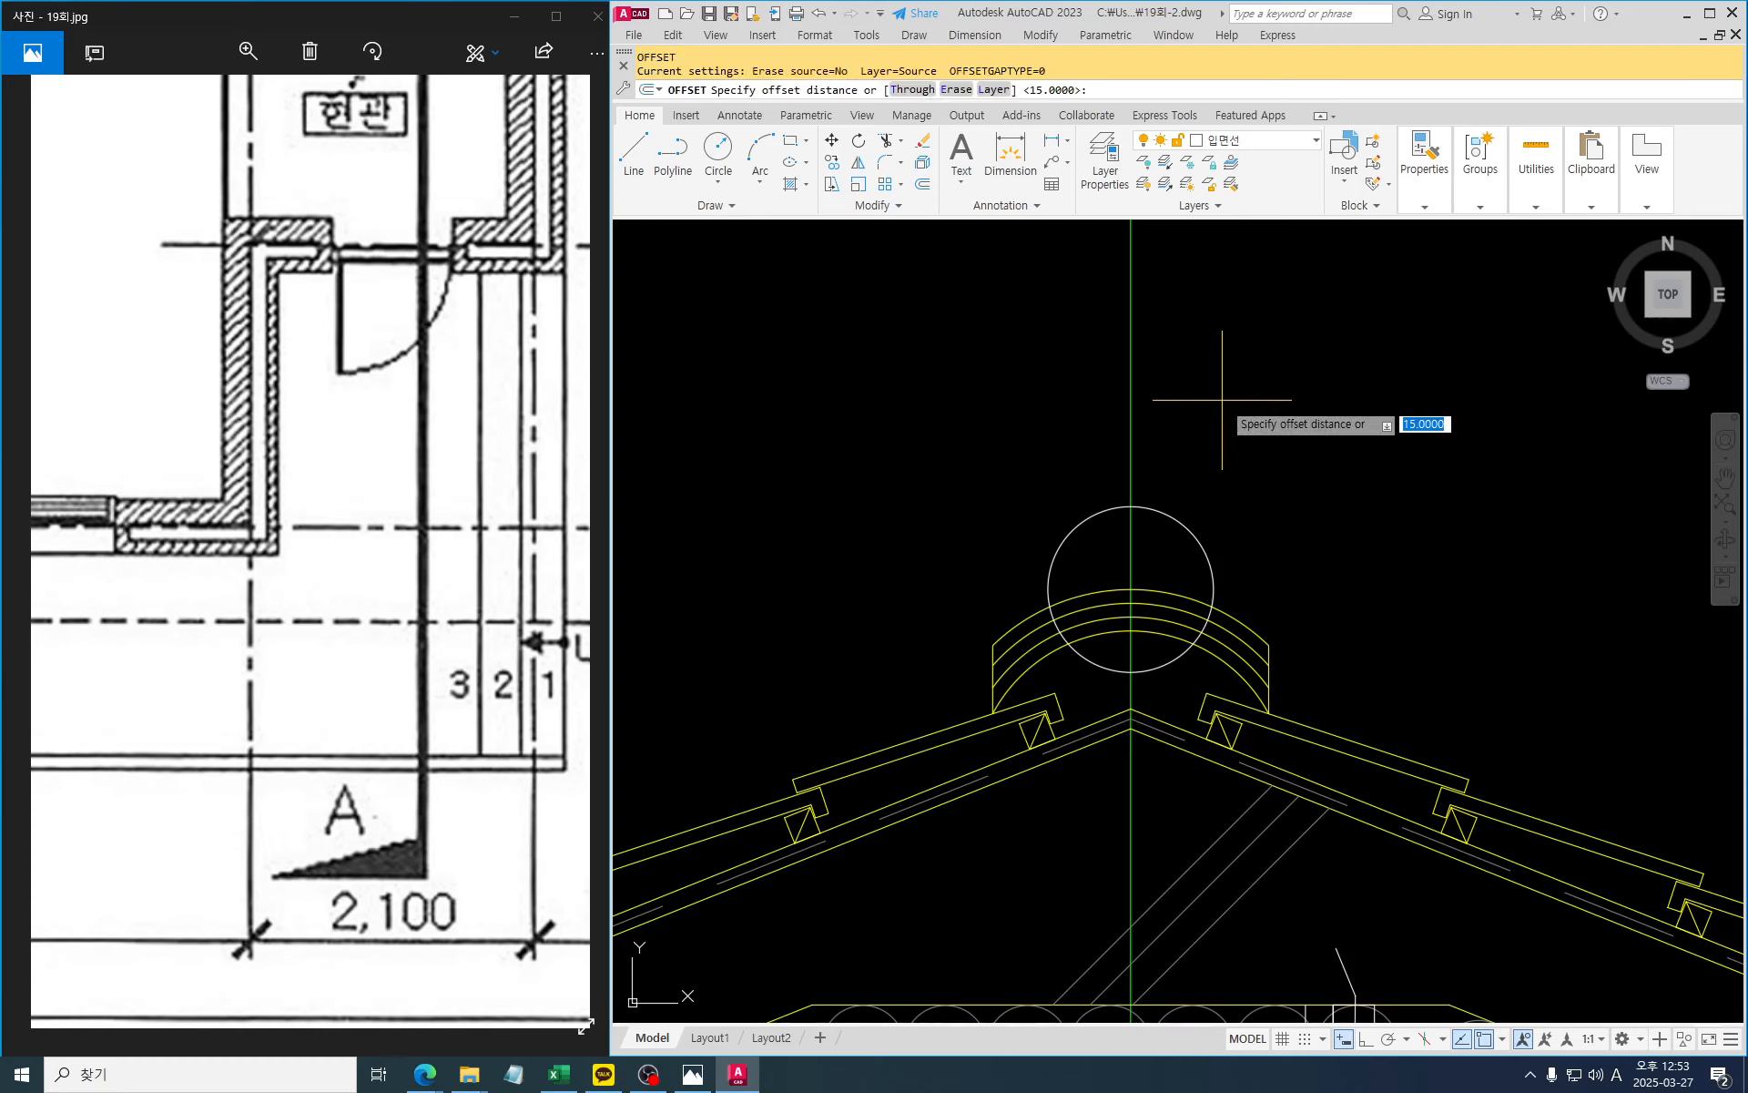
{"action": "key", "text": "Escape"}
{"action": "key", "text": "Escape"}
{"action": "type", "text": "o"}
{"action": "key", "text": "space"}
{"action": "type", "text": "15"}
{"action": "key", "text": "space"}
{"action": "left_click", "coordinate": [1173, 517]}
{"action": "left_click", "coordinate": [1170, 574]}
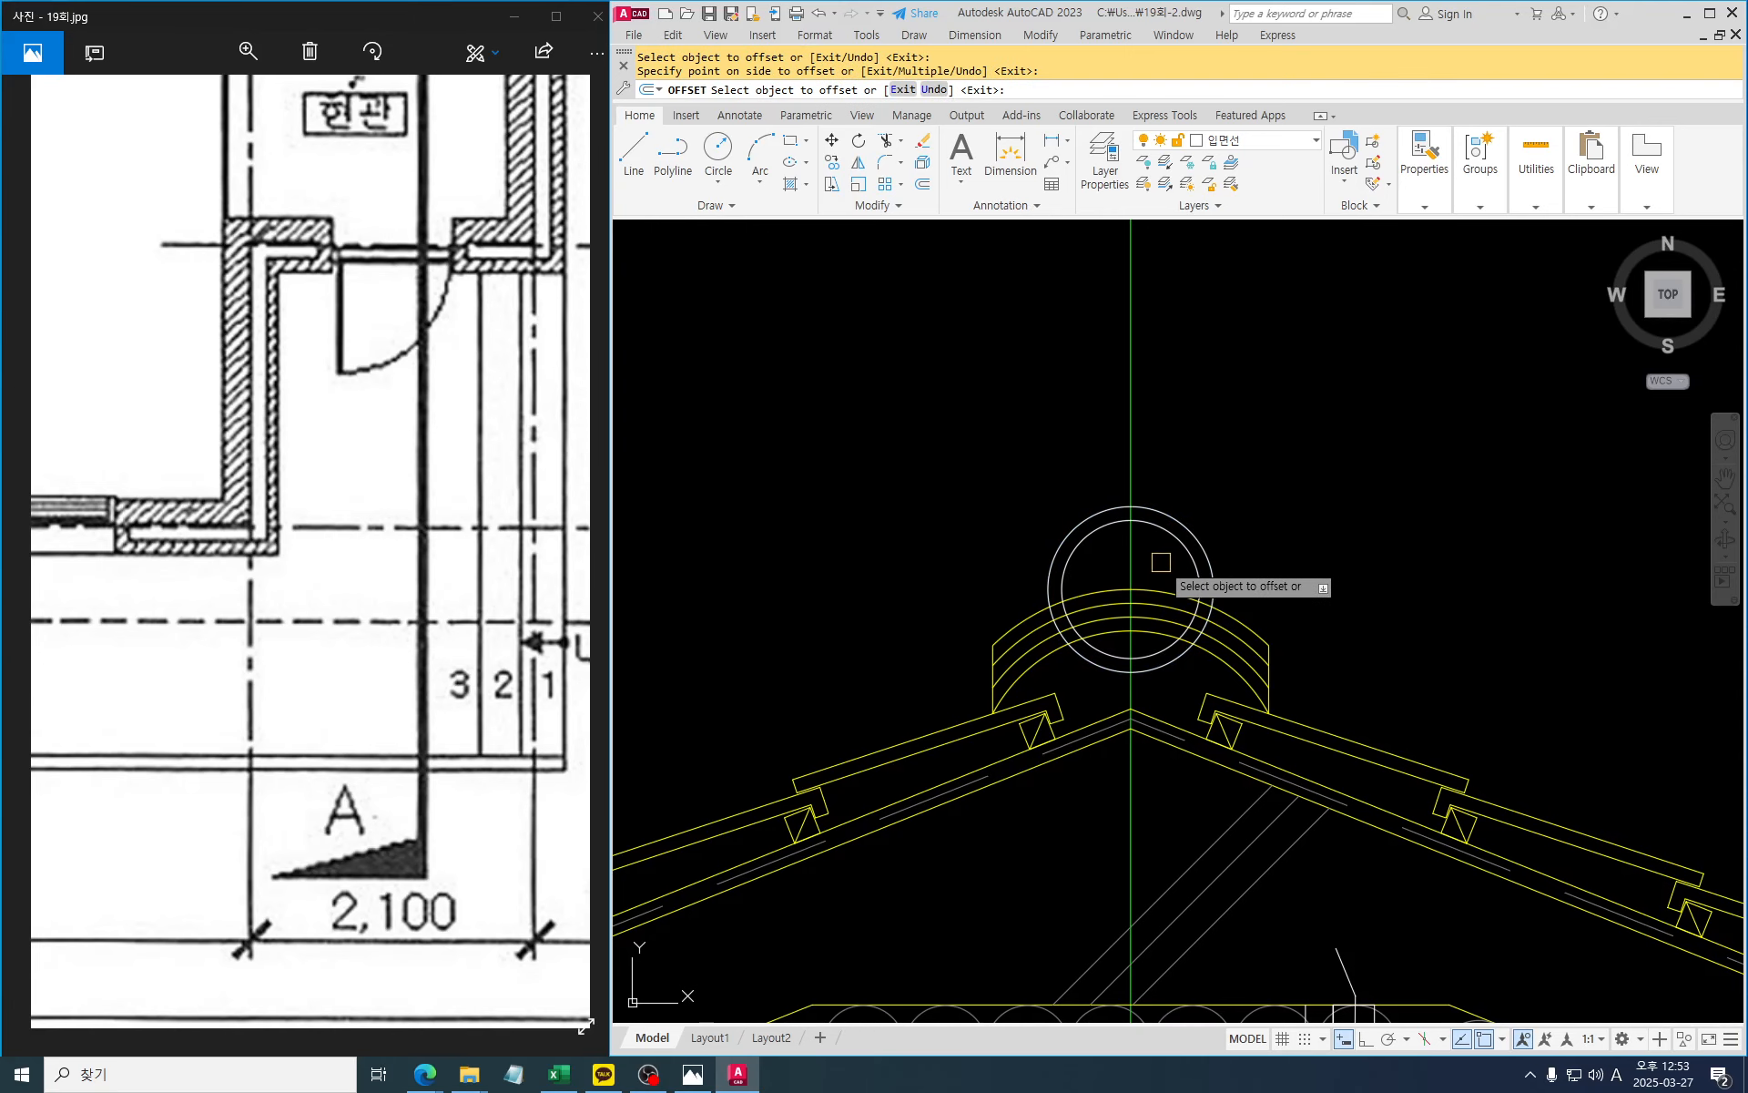
Match both ridge circles to the properties of the yellow outermost ridge arc
{"action": "scroll", "coordinate": [1164, 582], "scroll_direction": "up", "scroll_amount": 4}
{"action": "key", "text": "Escape"}
{"action": "key", "text": "Escape"}
{"action": "type", "text": "ma"}
{"action": "key", "text": "space"}
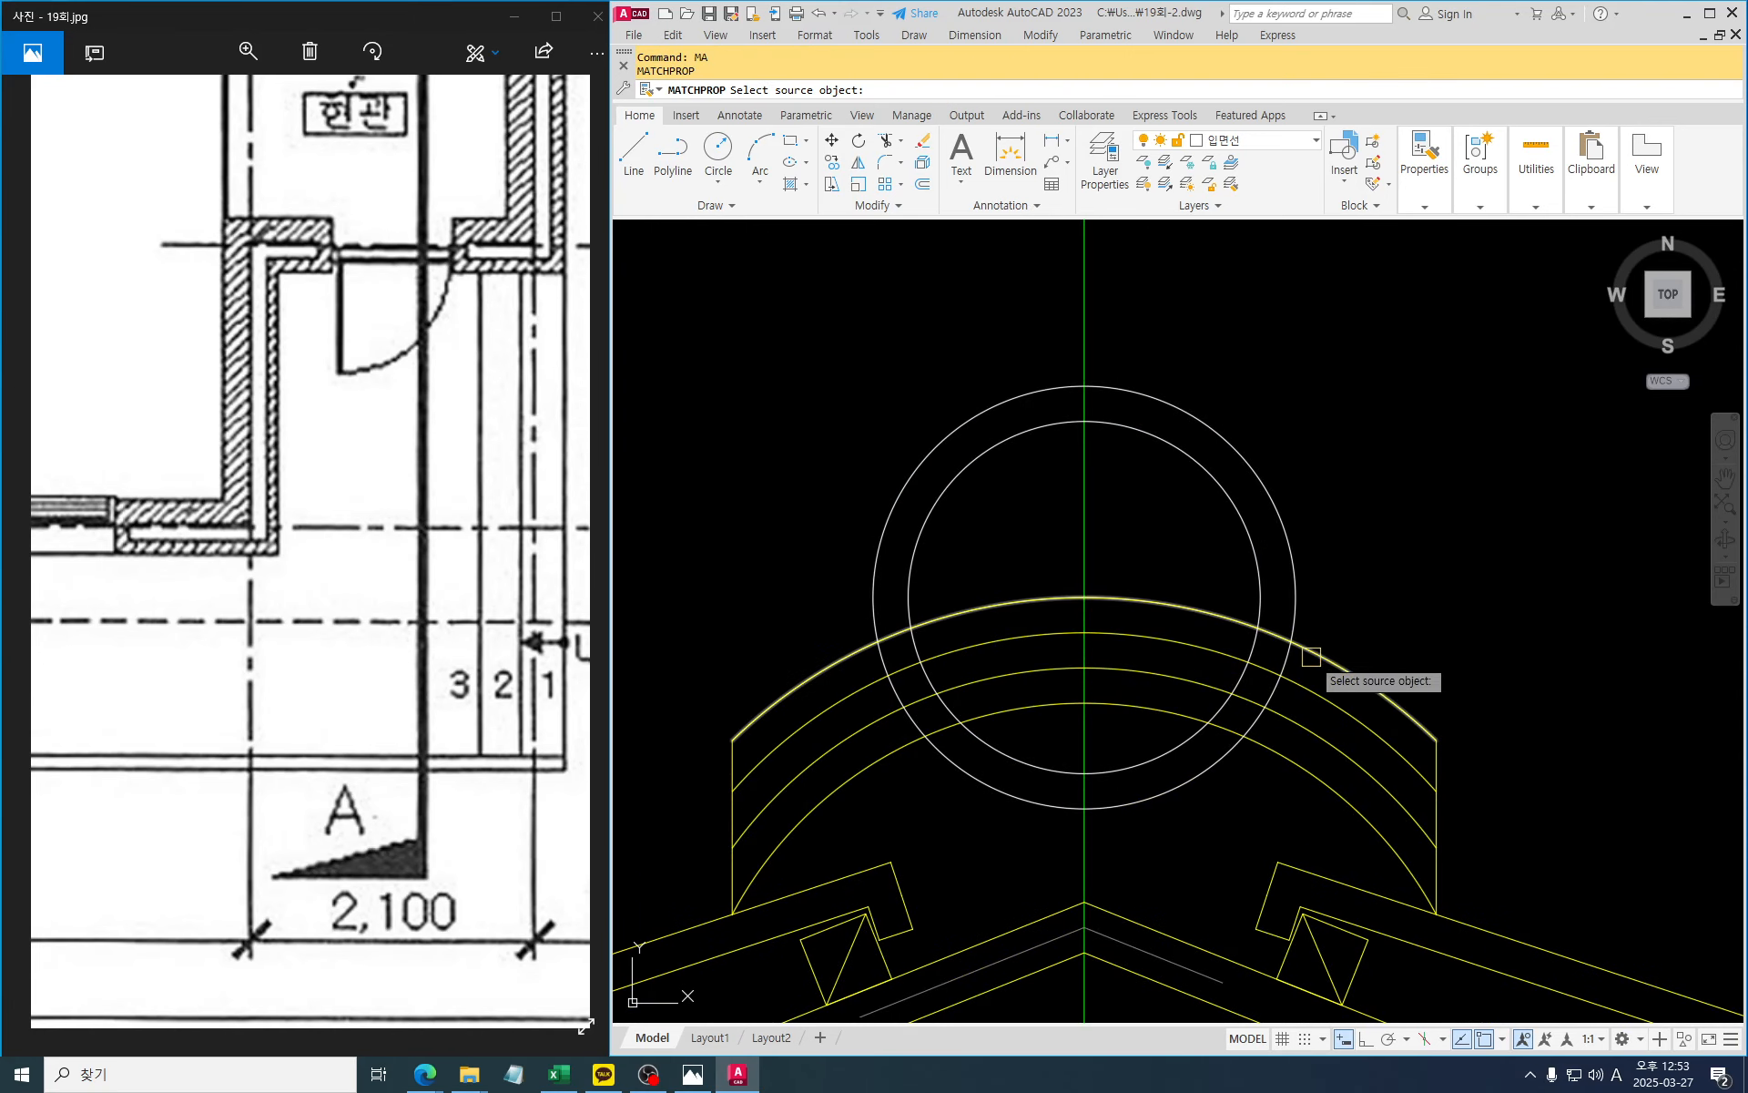
{"action": "left_click", "coordinate": [1310, 652]}
{"action": "left_click", "coordinate": [1355, 593]}
{"action": "left_click", "coordinate": [1211, 550]}
{"action": "key", "text": "Escape"}
Trim both circles below the outermost ridge arc
{"action": "type", "text": "tr"}
{"action": "key", "text": "space"}
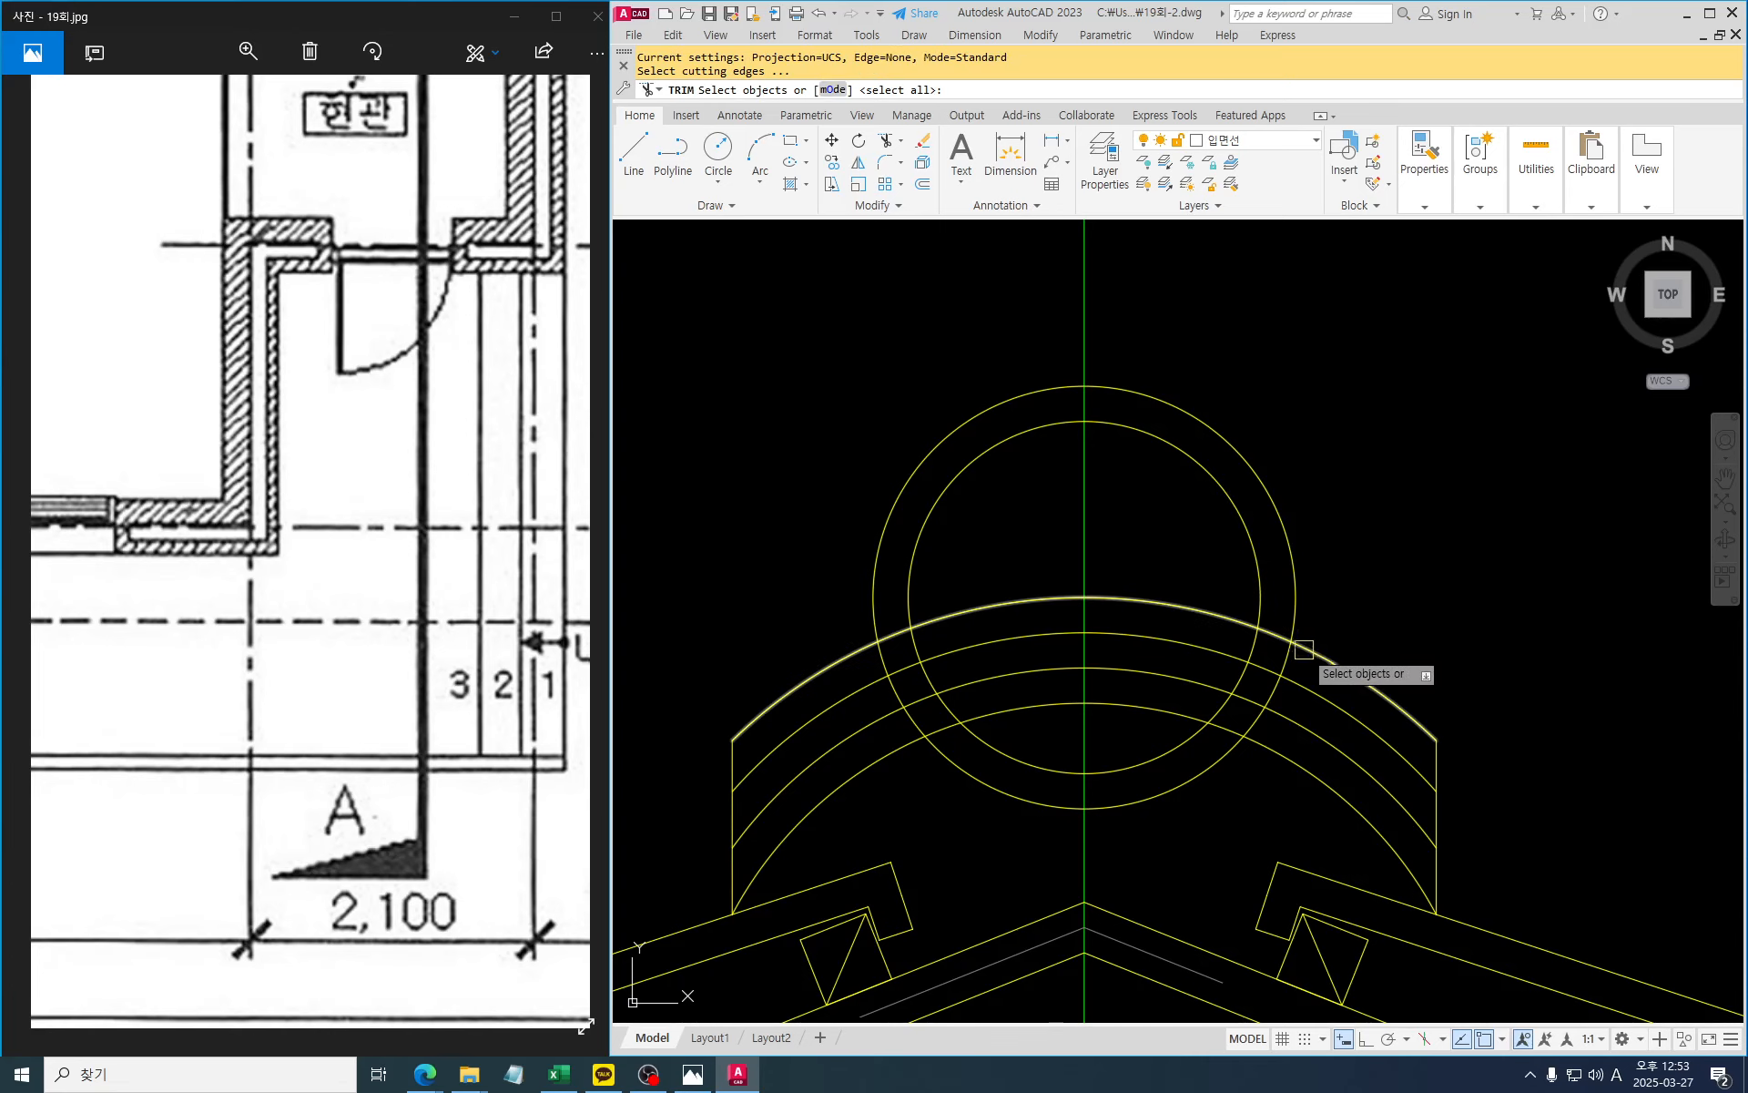
{"action": "left_click", "coordinate": [1303, 647]}
{"action": "key", "text": "space"}
{"action": "left_click", "coordinate": [1192, 819]}
{"action": "left_click", "coordinate": [1140, 742]}
{"action": "key", "text": "space"}
{"action": "scroll", "coordinate": [1187, 592], "scroll_direction": "down", "scroll_amount": 2}
{"action": "key", "text": "Escape"}
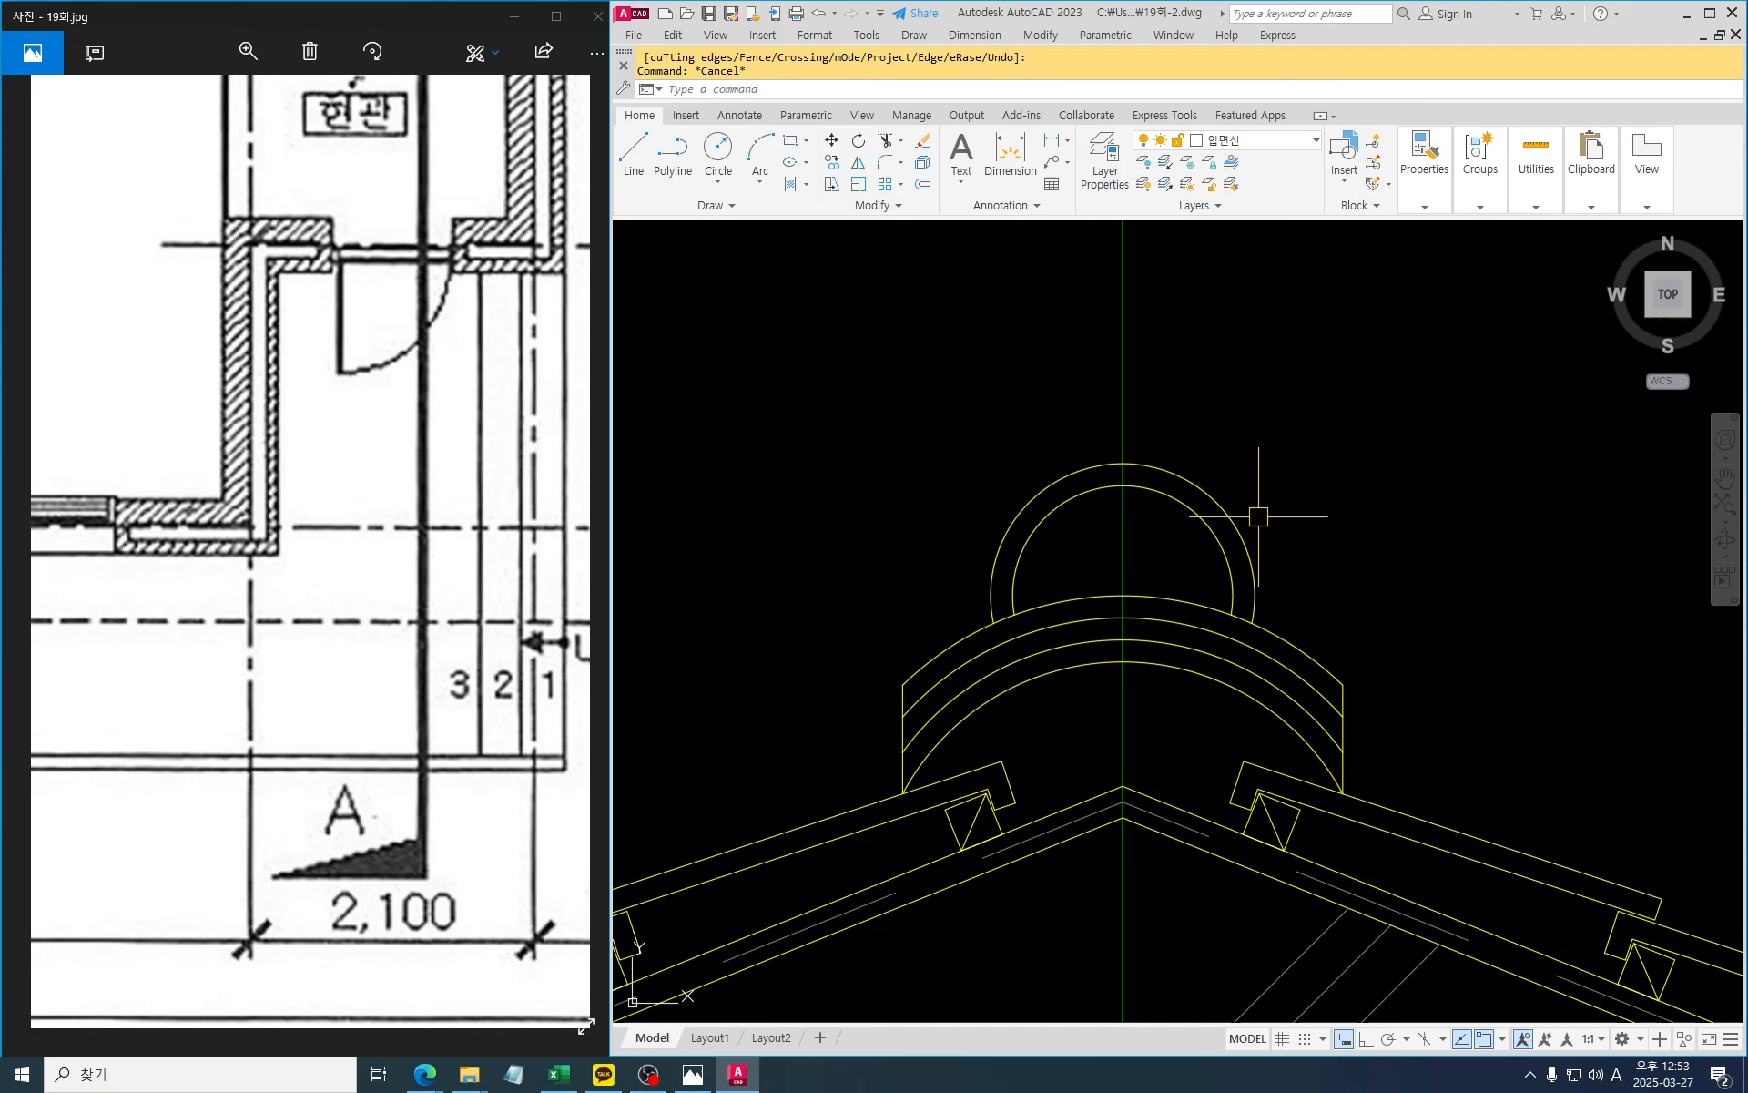
Draw a circle of radius 150 in the empty area up and to the right of the ridge
{"action": "scroll", "coordinate": [1239, 517], "scroll_direction": "down", "scroll_amount": 4}
{"action": "scroll", "coordinate": [1268, 498], "scroll_direction": "up", "scroll_amount": 1}
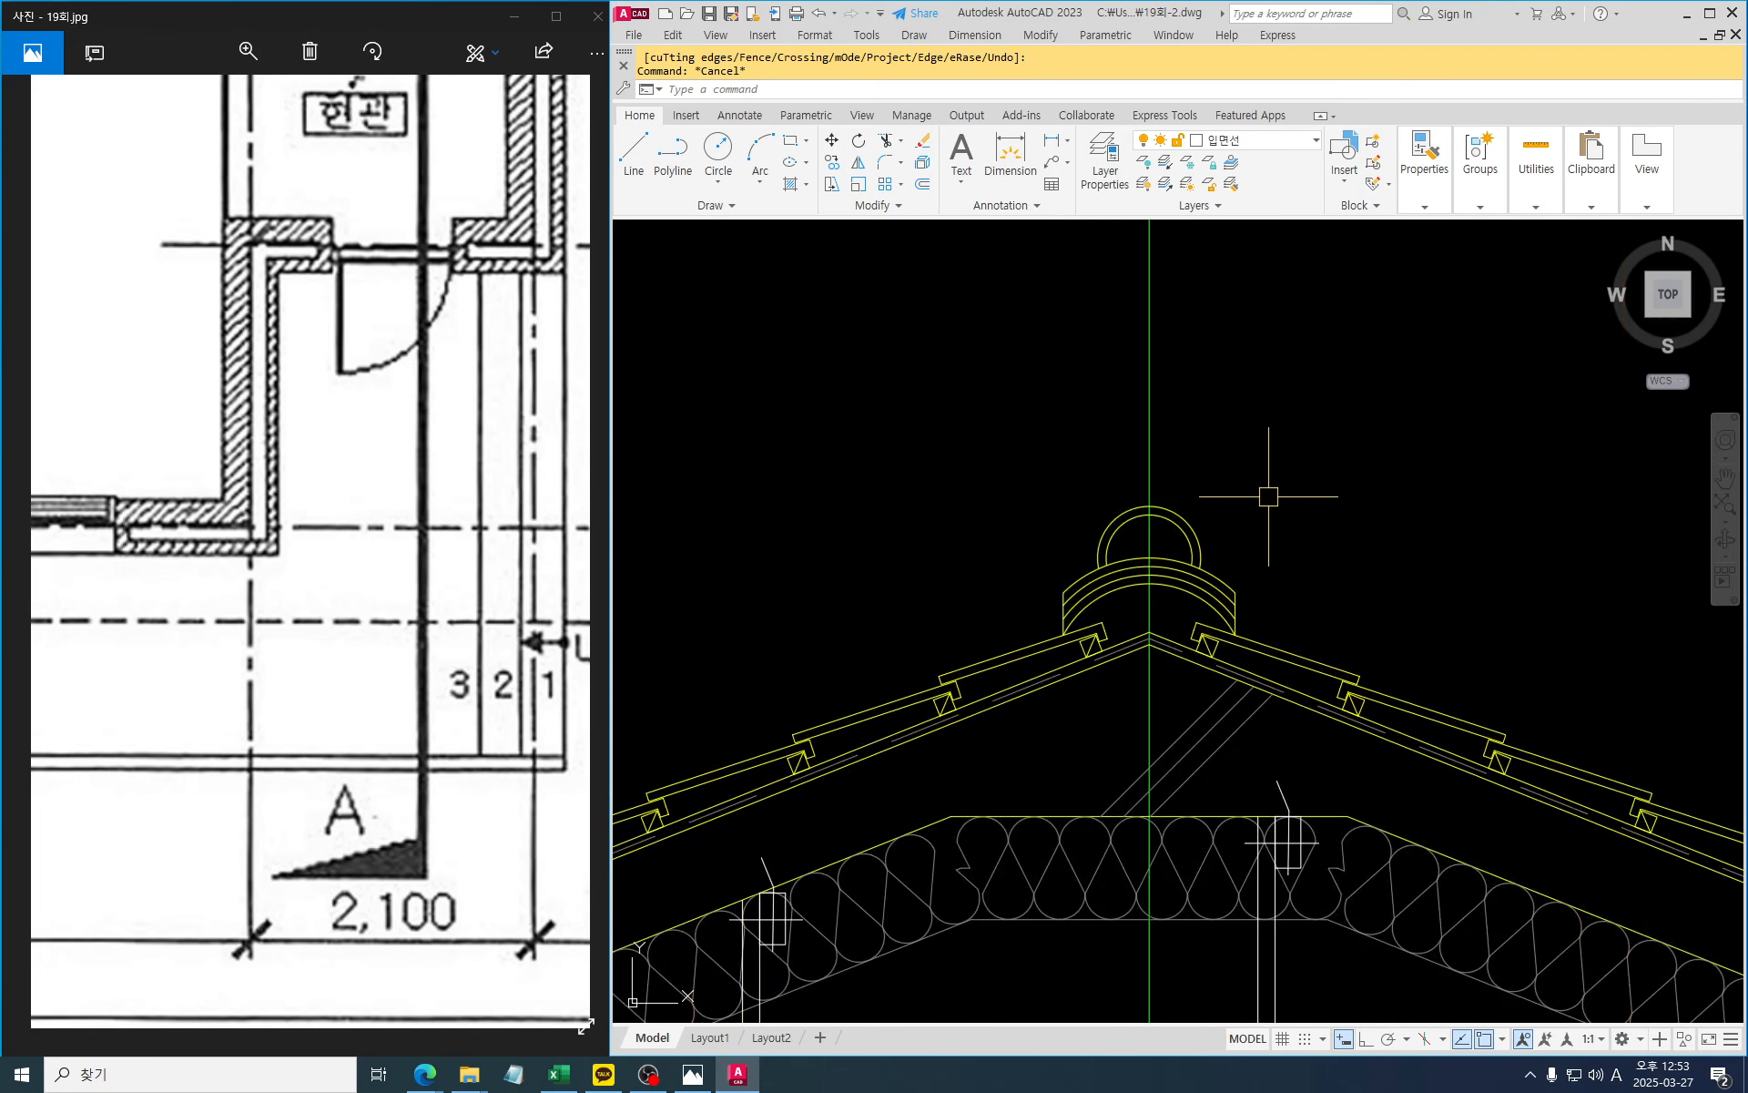
{"action": "key", "text": "Escape"}
{"action": "middle_click_drag", "start_coordinate": [1344, 530], "coordinate": [1105, 528]}
{"action": "type", "text": "c"}
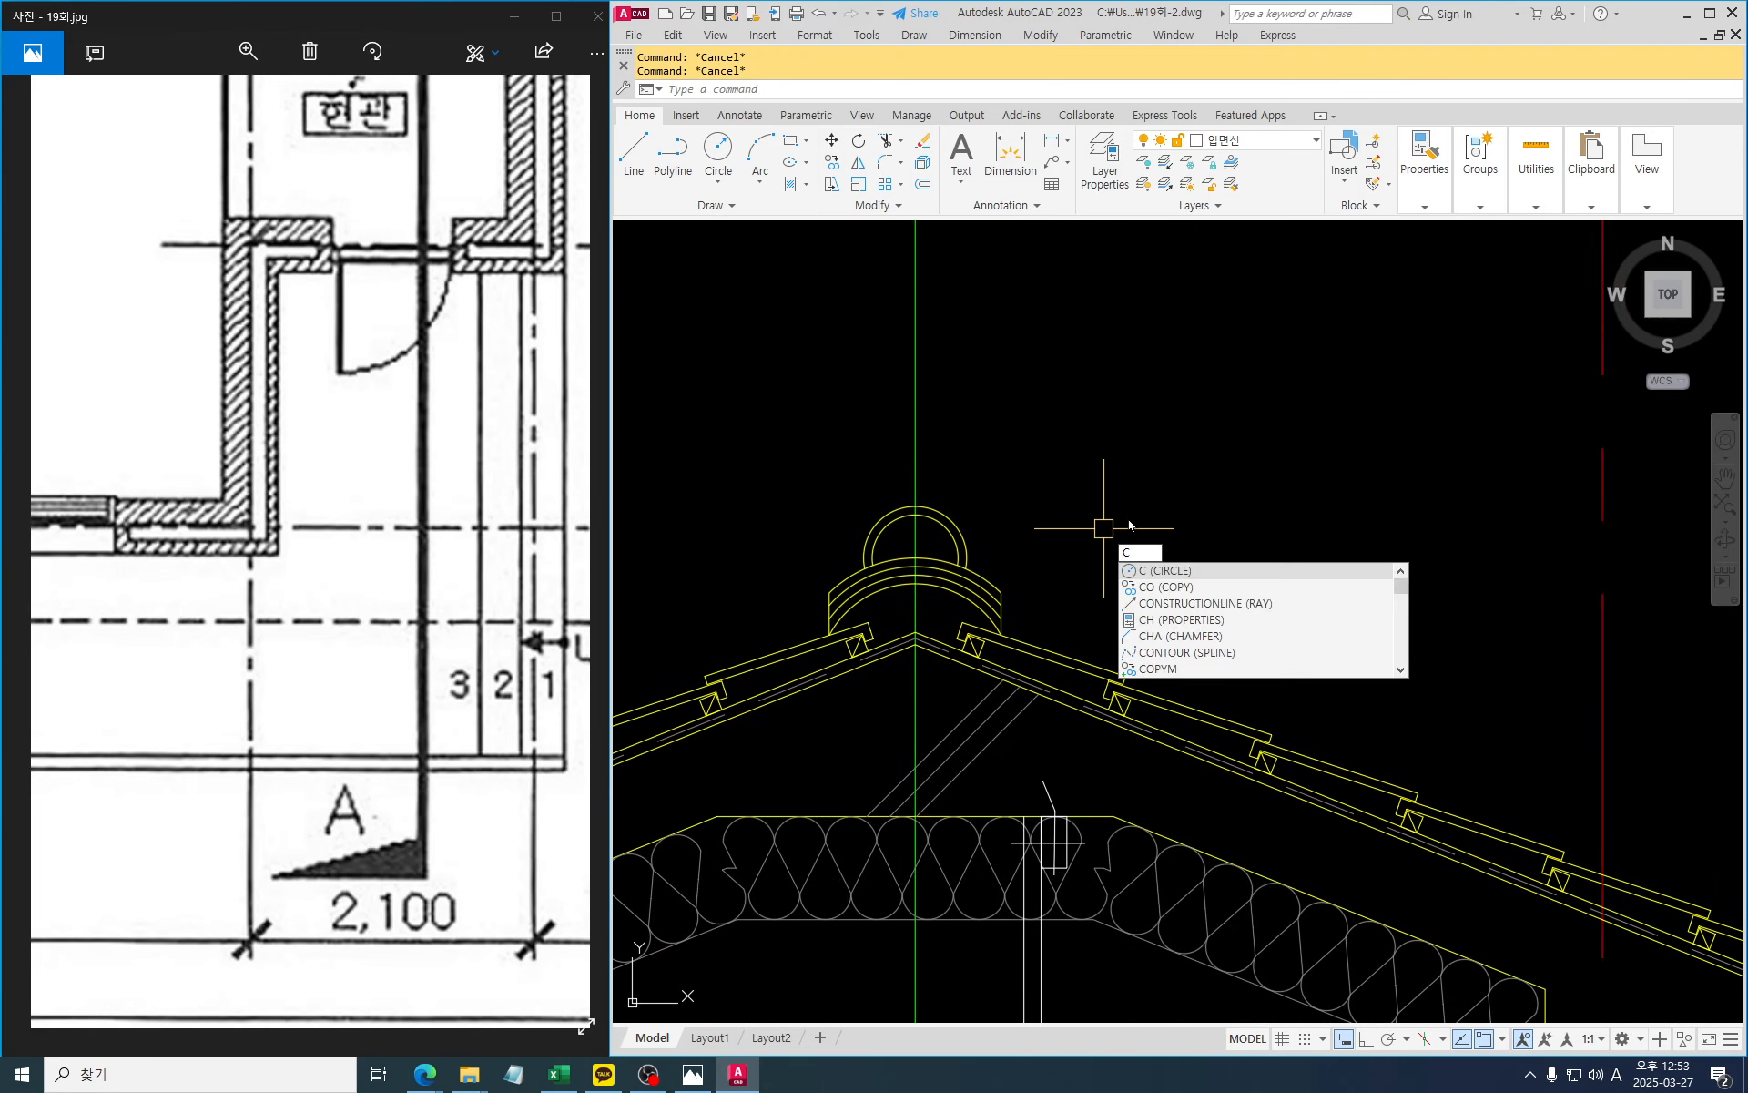
{"action": "key", "text": "Return"}
{"action": "left_click", "coordinate": [1152, 481]}
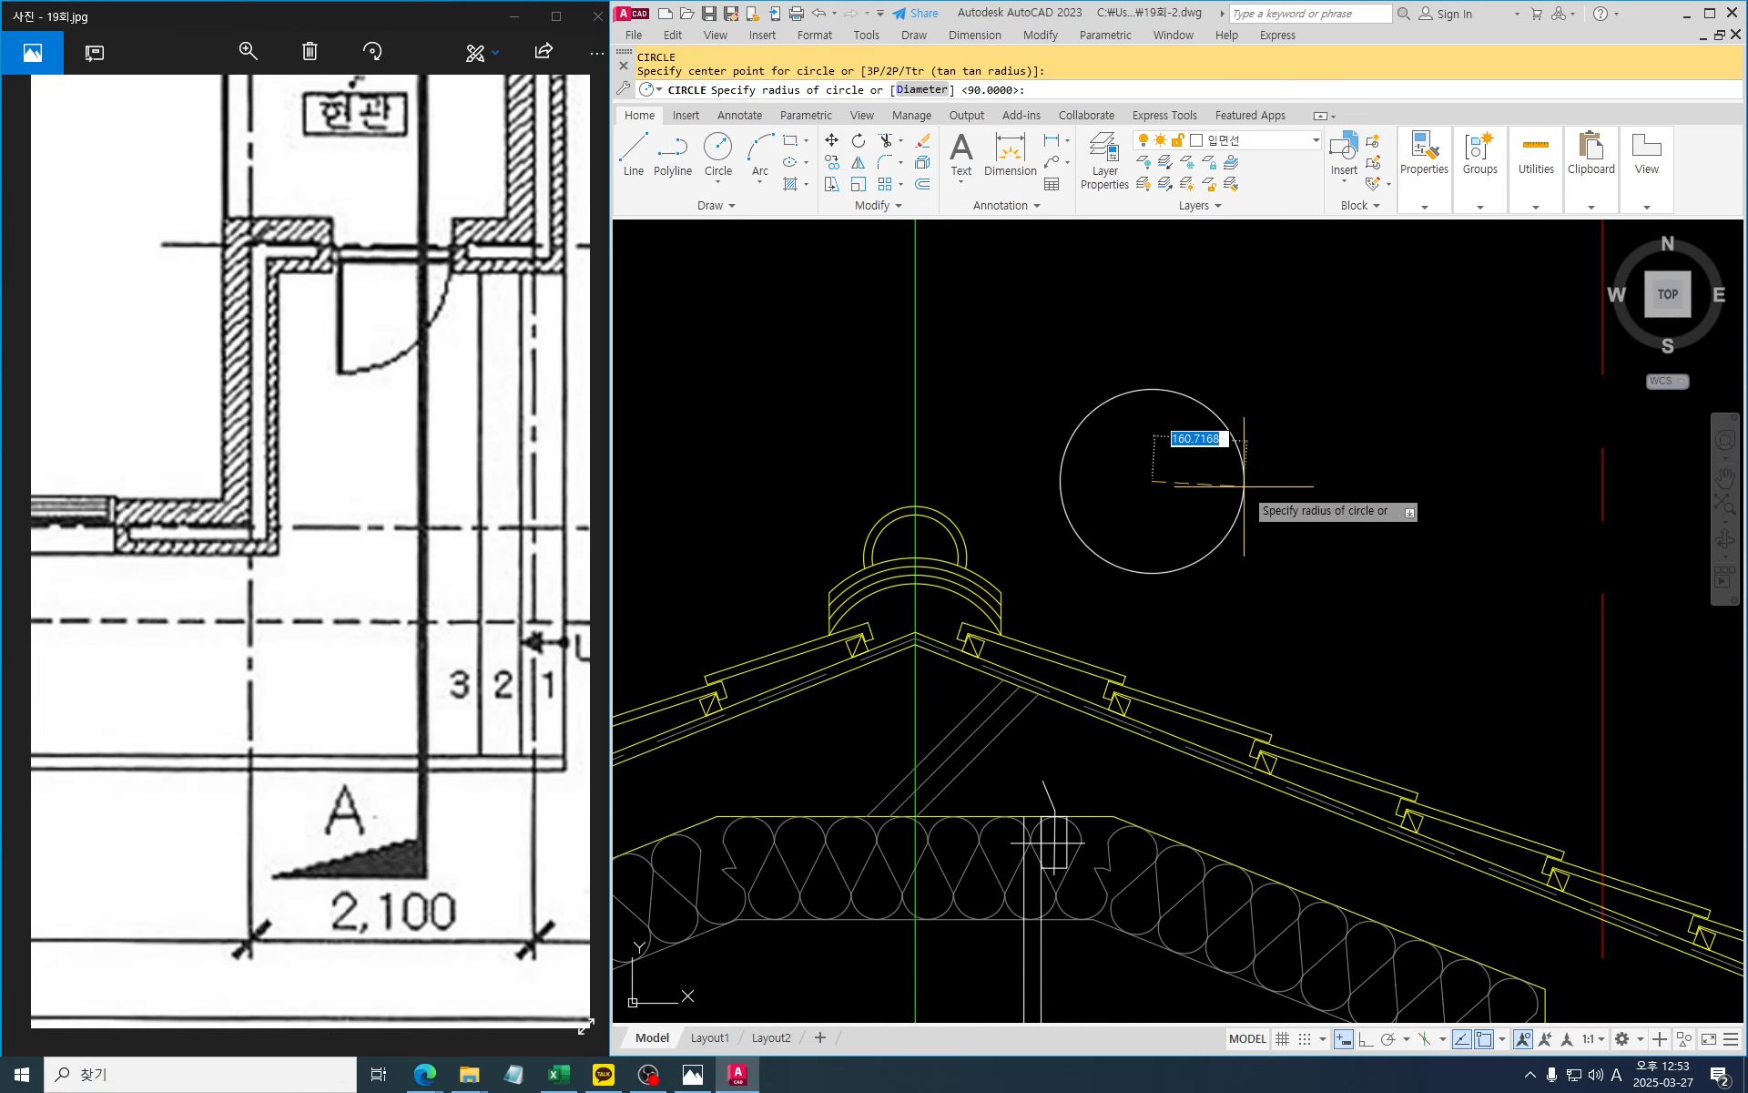
{"action": "key", "text": "F8"}
{"action": "type", "text": "150"}
{"action": "key", "text": "Return"}
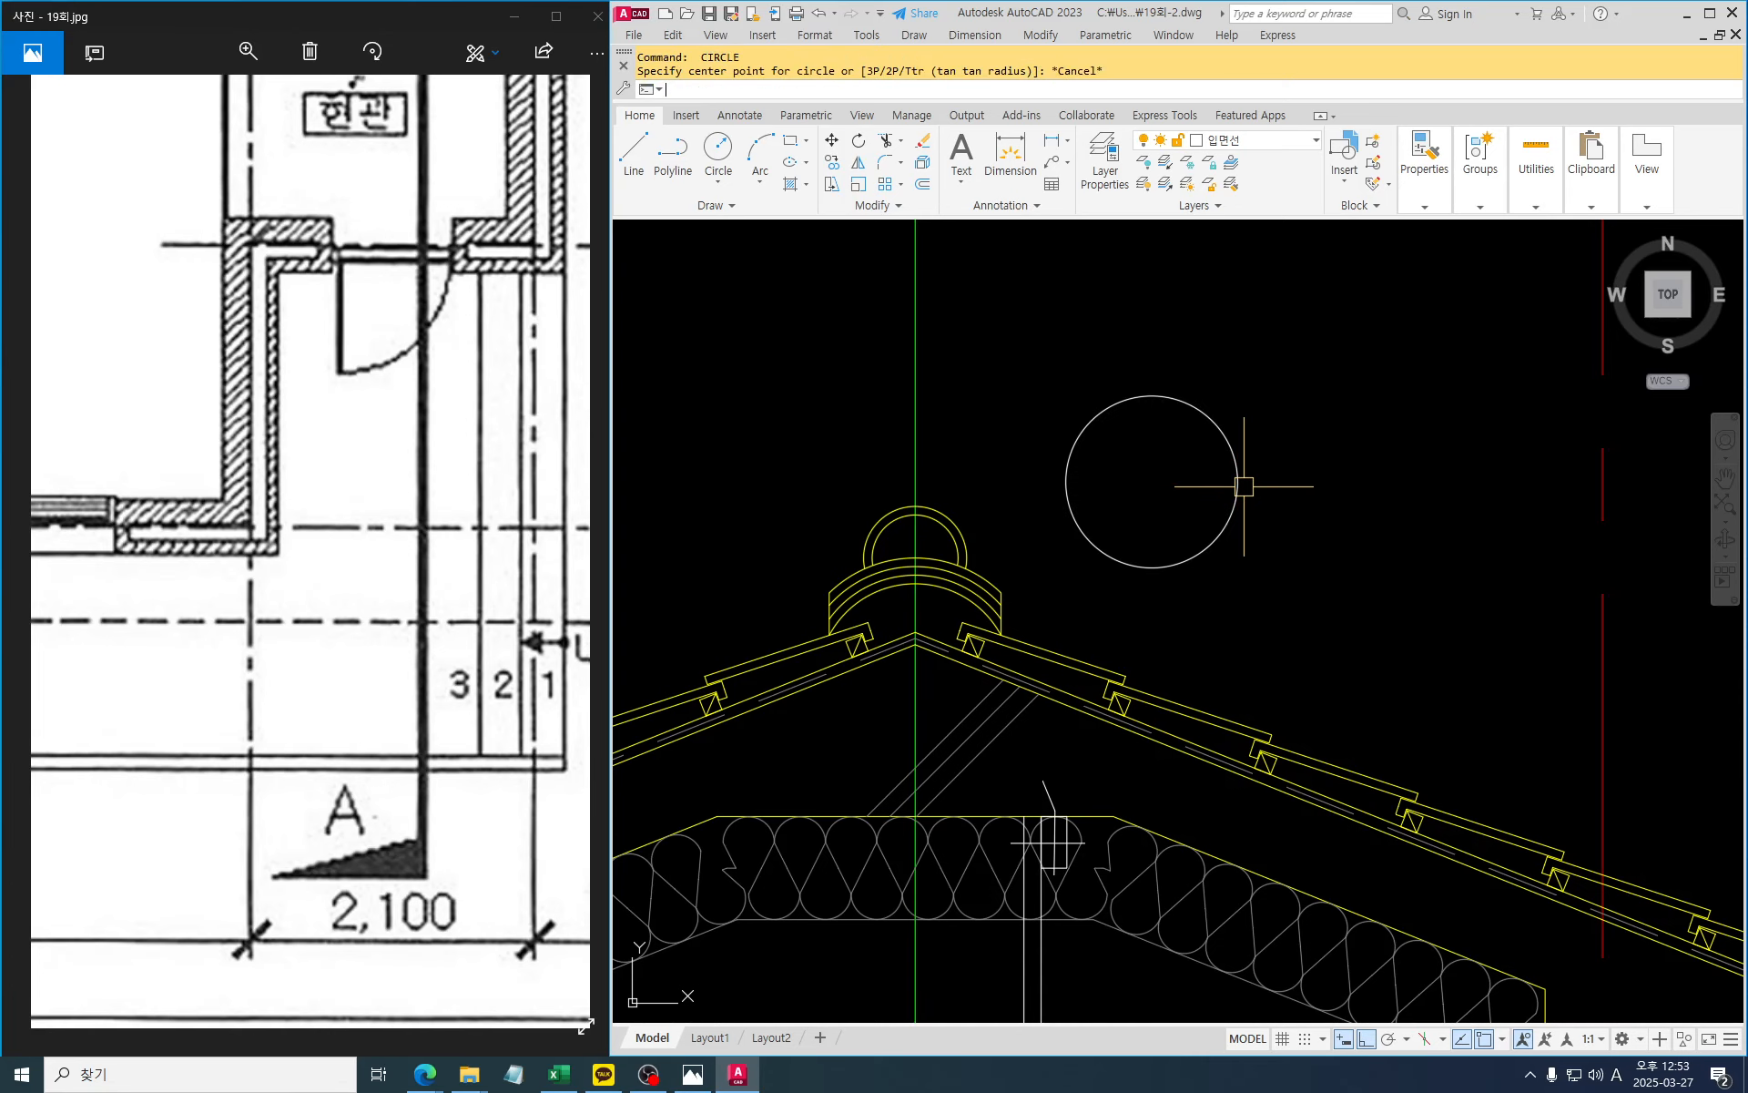
{"action": "key", "text": "Escape"}
{"action": "key", "text": "Escape"}
Copy the 150-radius circle 200 horizontally to the right
{"action": "key", "text": "Return"}
{"action": "left_click", "coordinate": [1279, 554]}
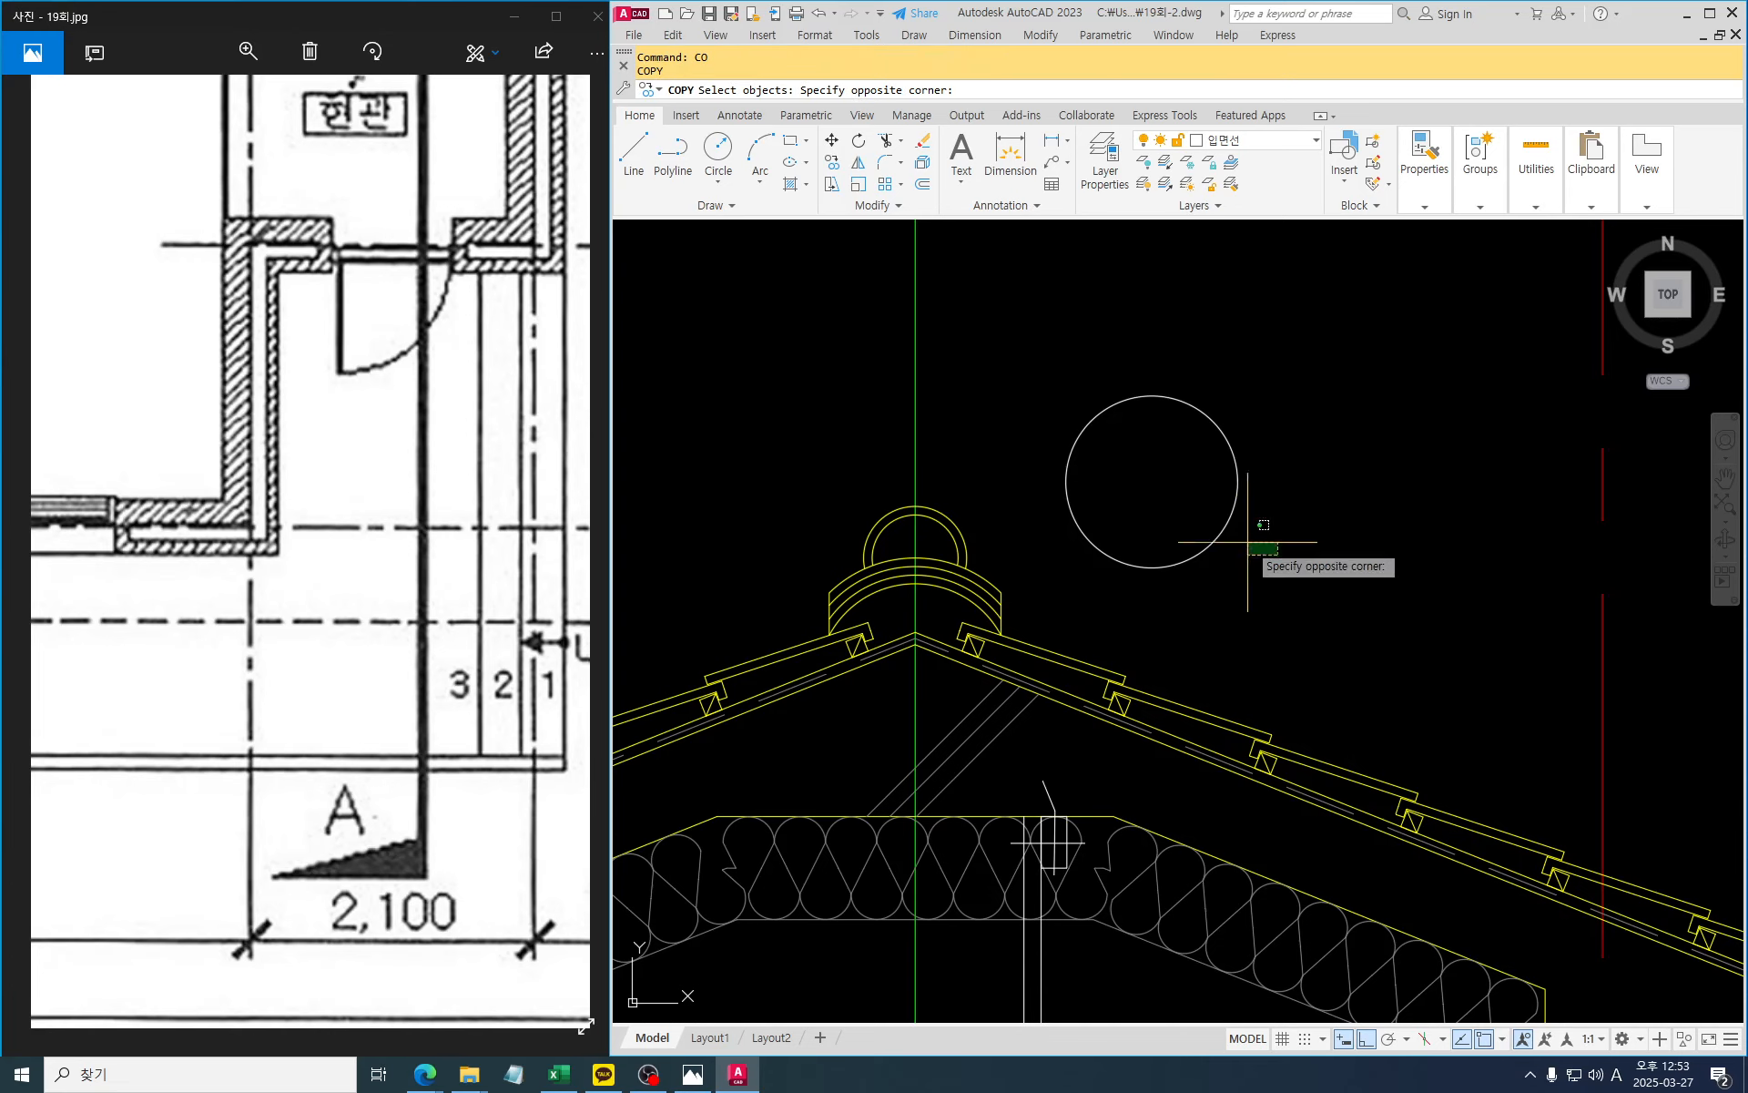
{"action": "left_click", "coordinate": [1169, 500]}
{"action": "key", "text": "Return"}
{"action": "left_click", "coordinate": [1066, 483]}
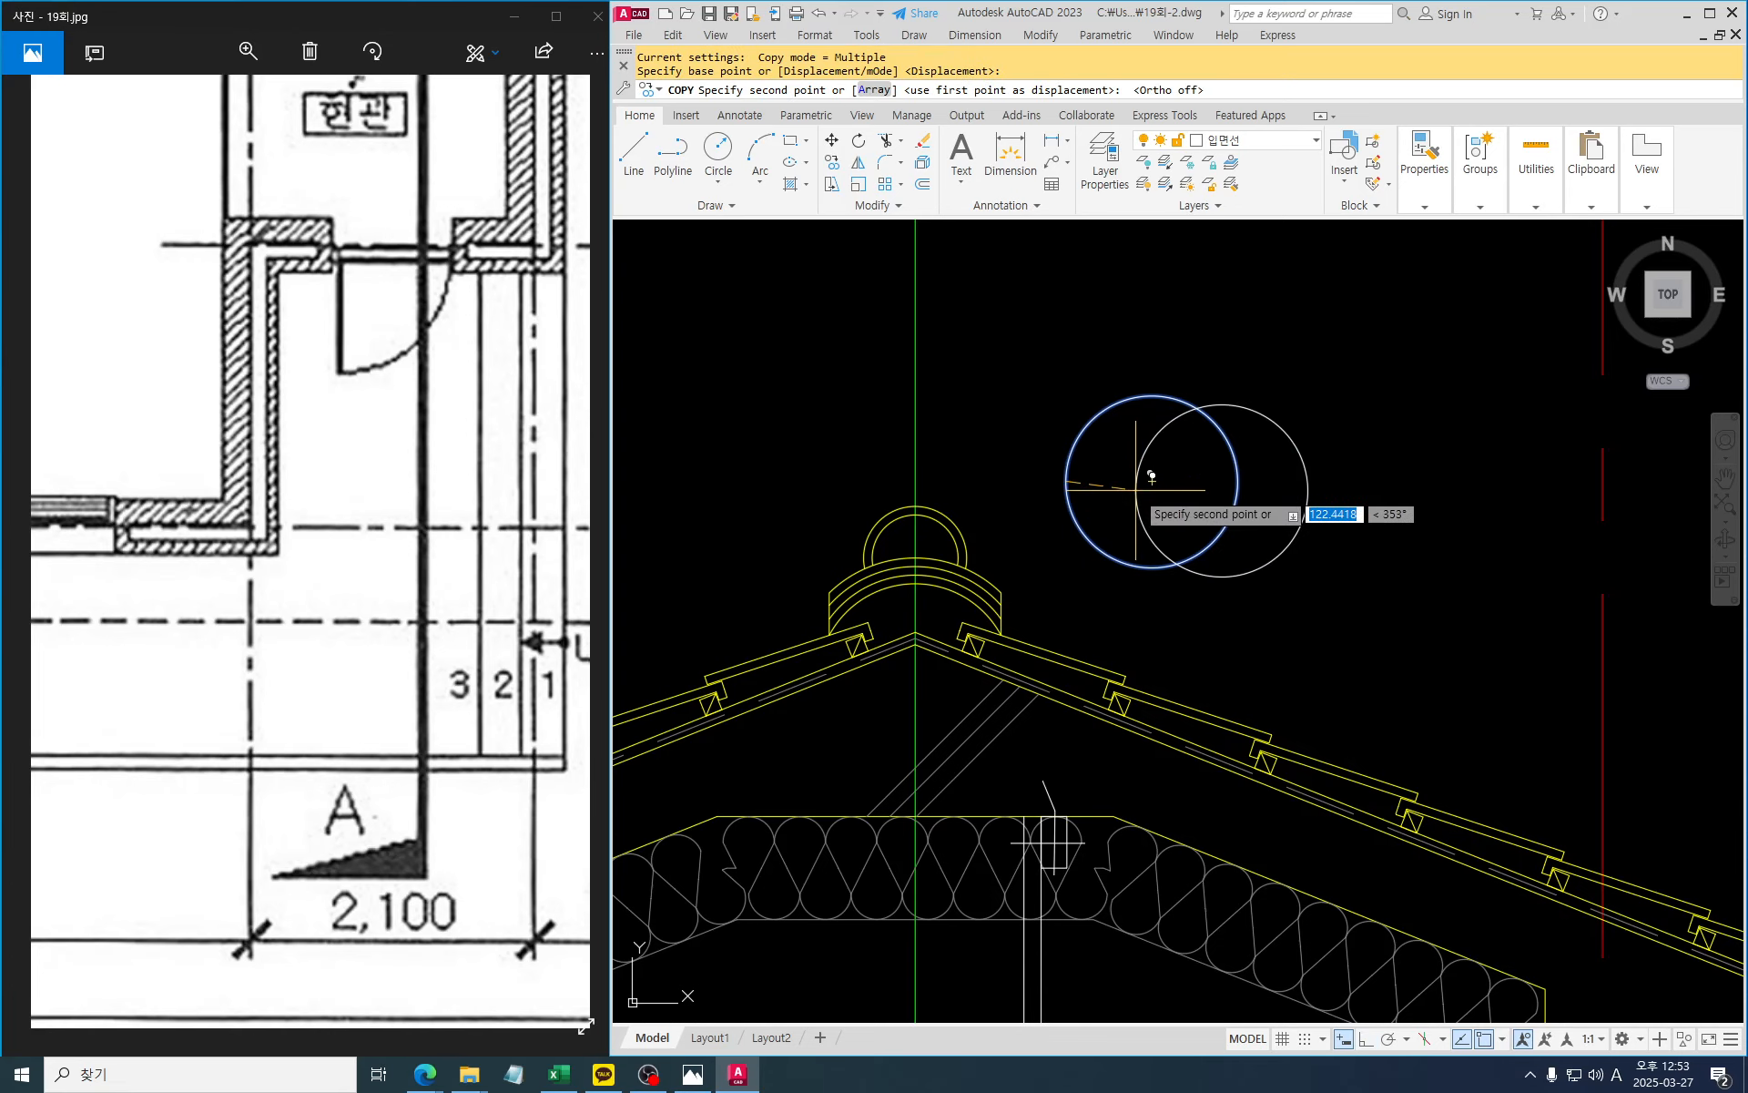
{"action": "key", "text": "F8"}
{"action": "type", "text": "200"}
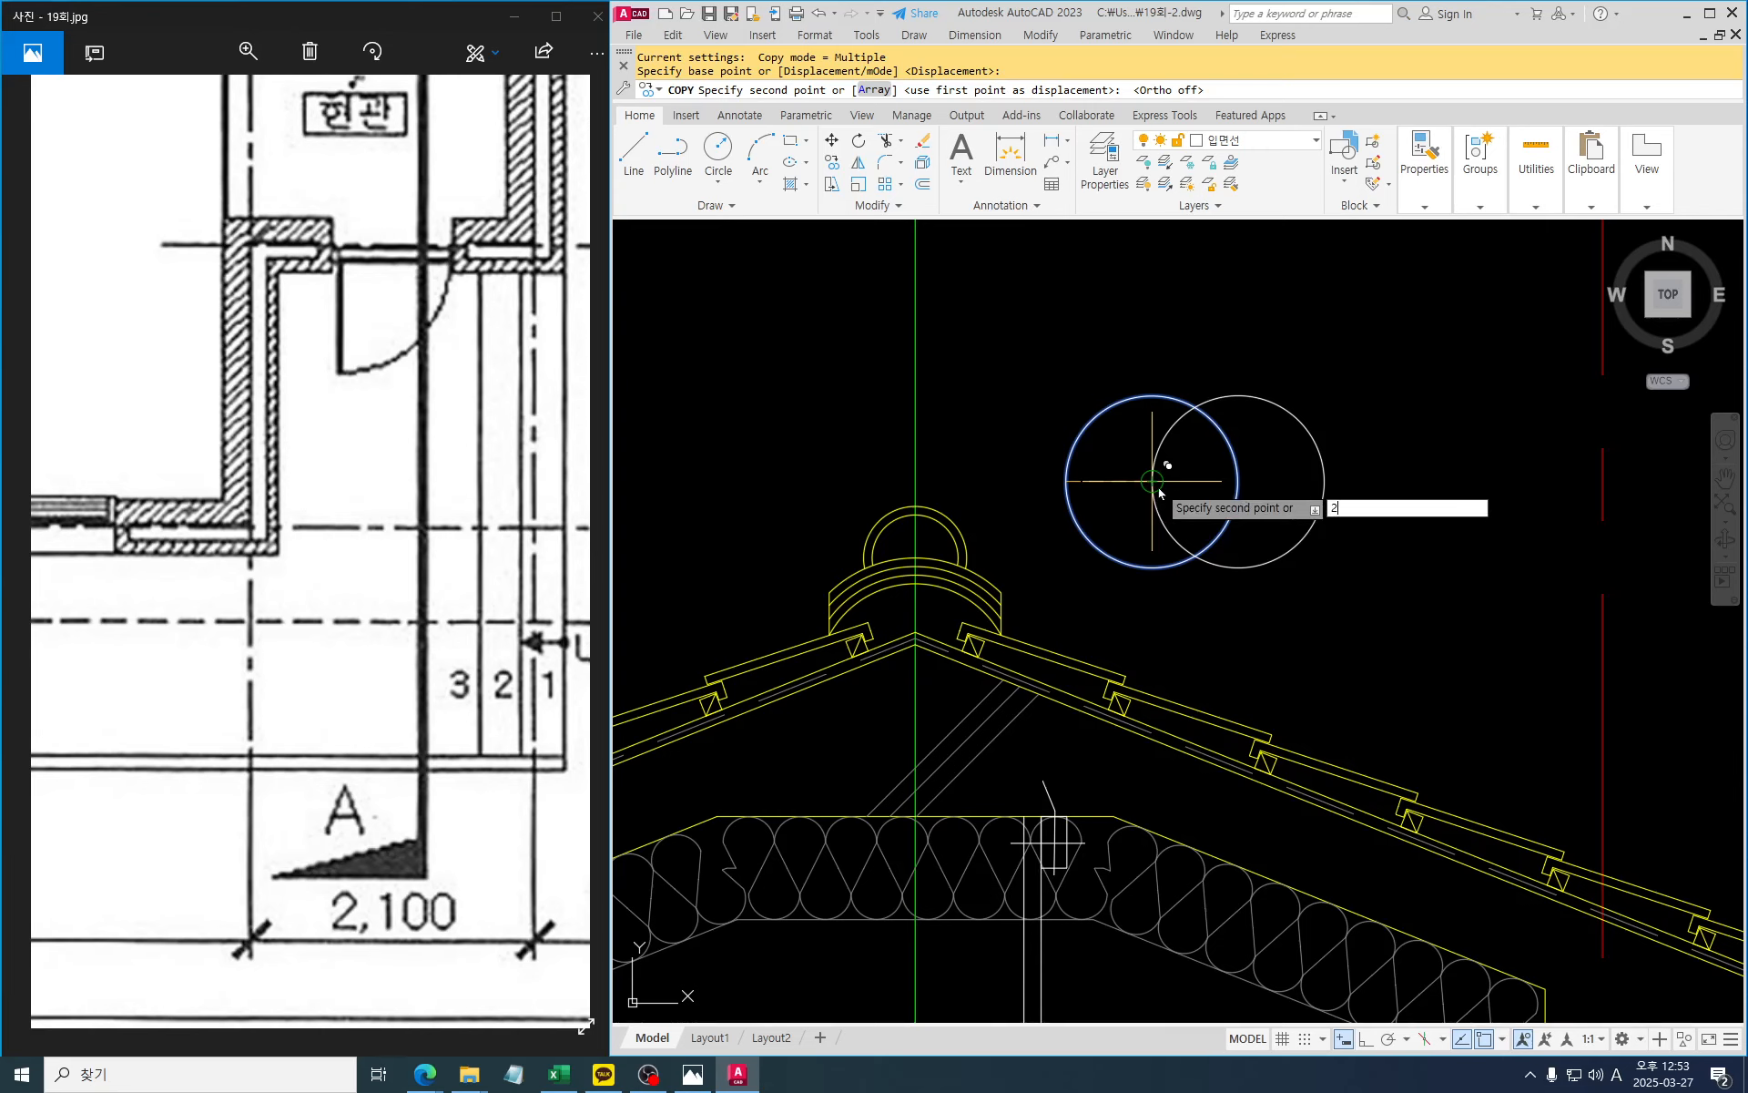
{"action": "key", "text": "Return"}
{"action": "key", "text": "Return"}
{"action": "key", "text": "Escape"}
{"action": "key", "text": "Escape"}
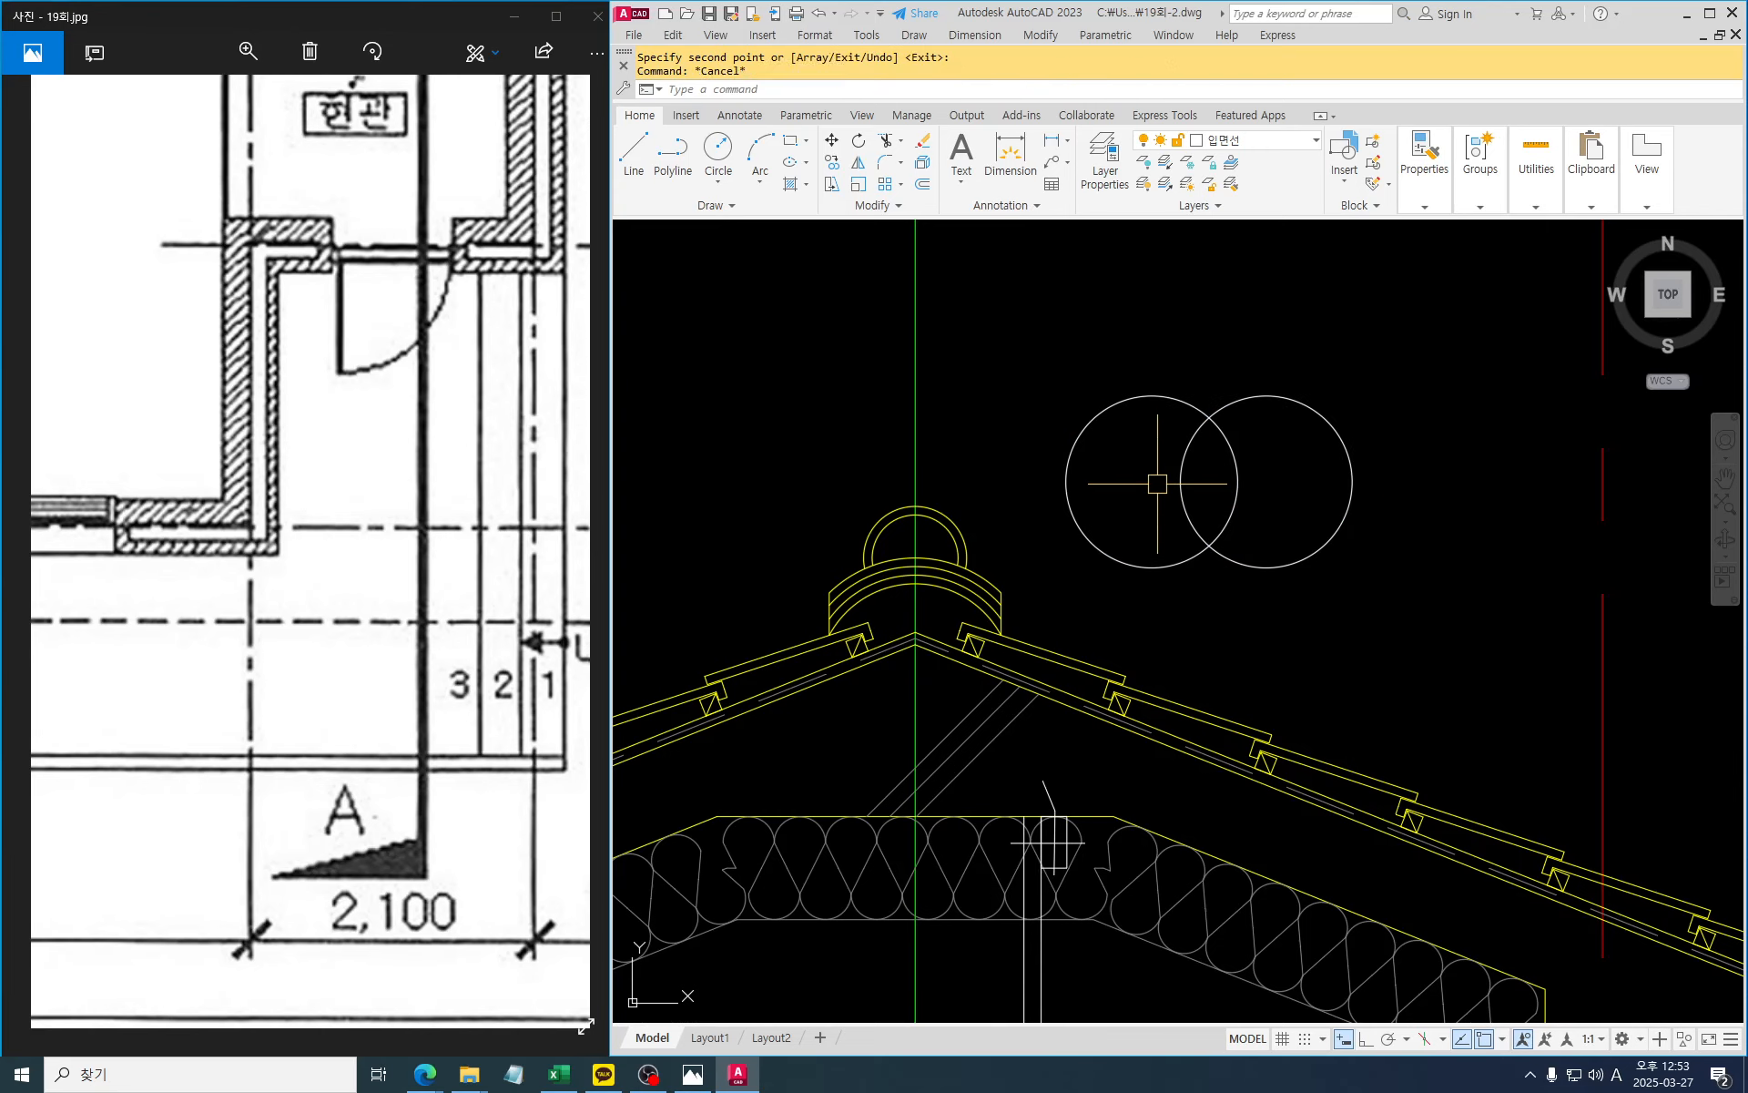
Copy the right circle by its bottom quadrant to a point just below the two circles' upper intersection, forming a trefoil
{"action": "type", "text": "co"}
{"action": "key", "text": "Return"}
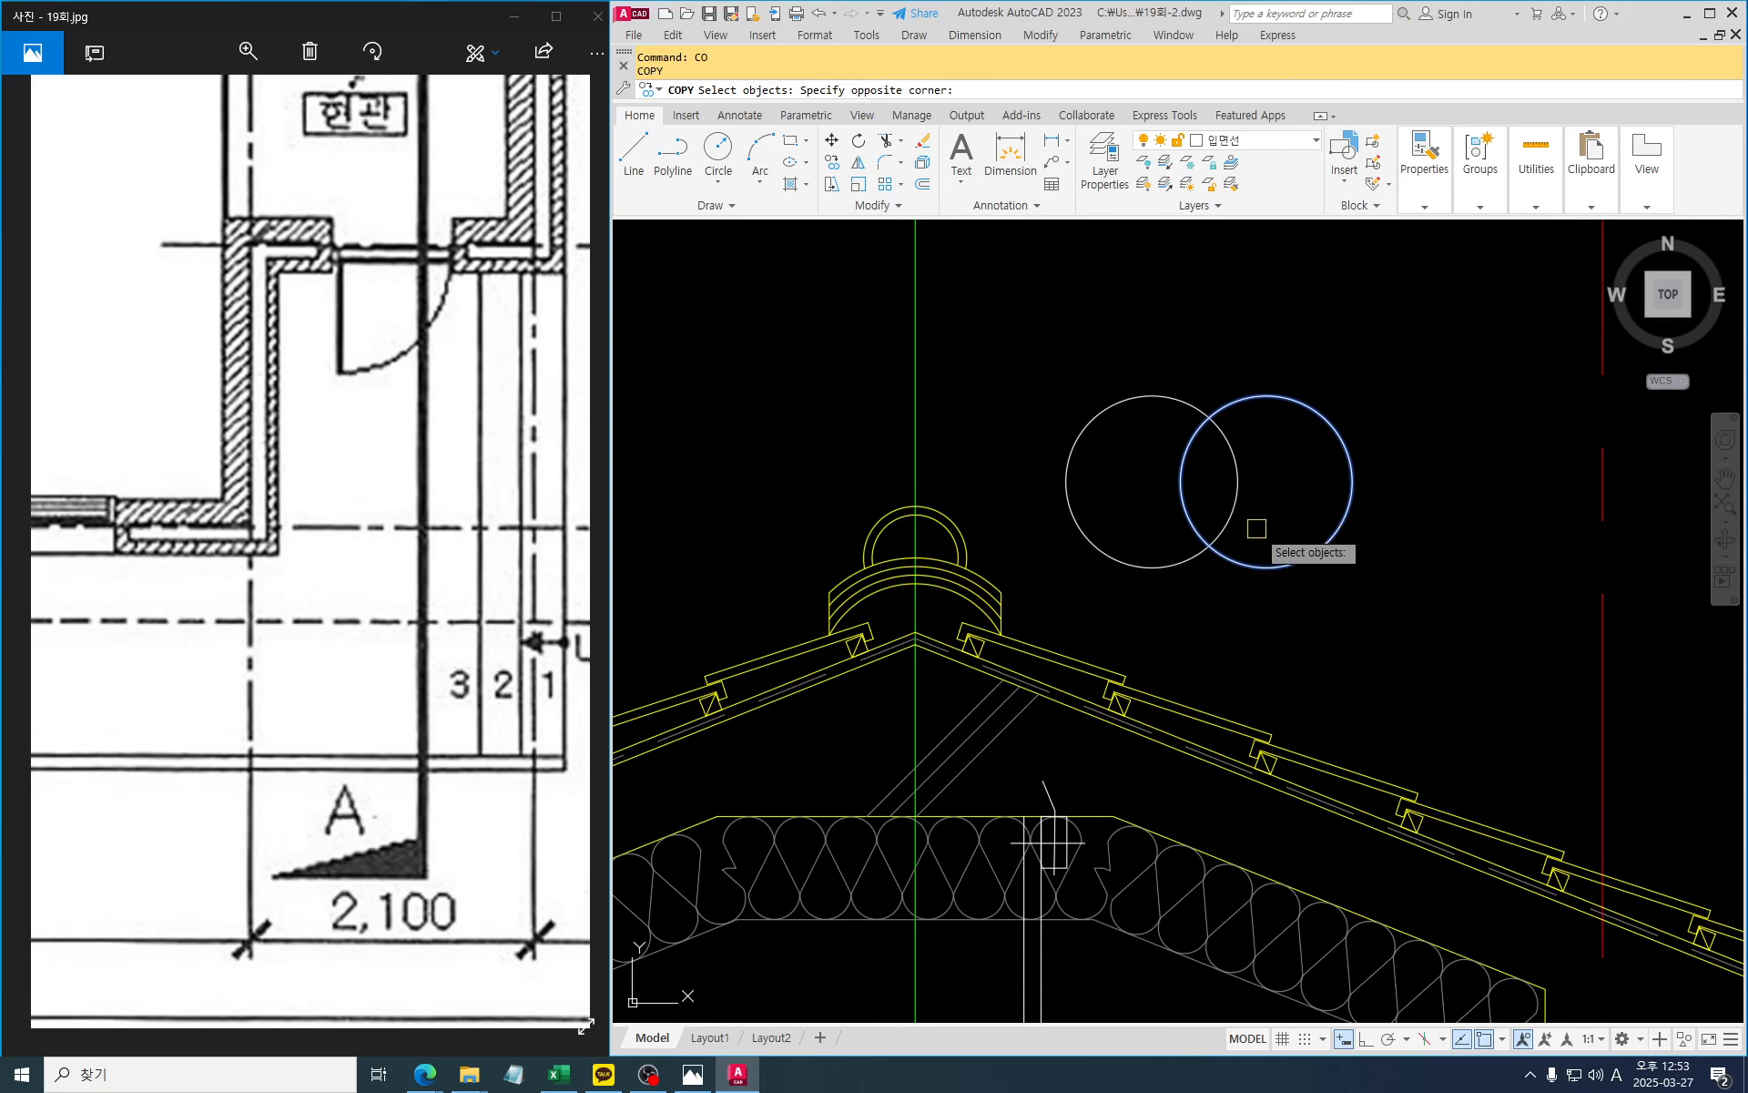
{"action": "left_click", "coordinate": [1254, 559]}
{"action": "key", "text": "Return"}
{"action": "left_click", "coordinate": [1267, 566]}
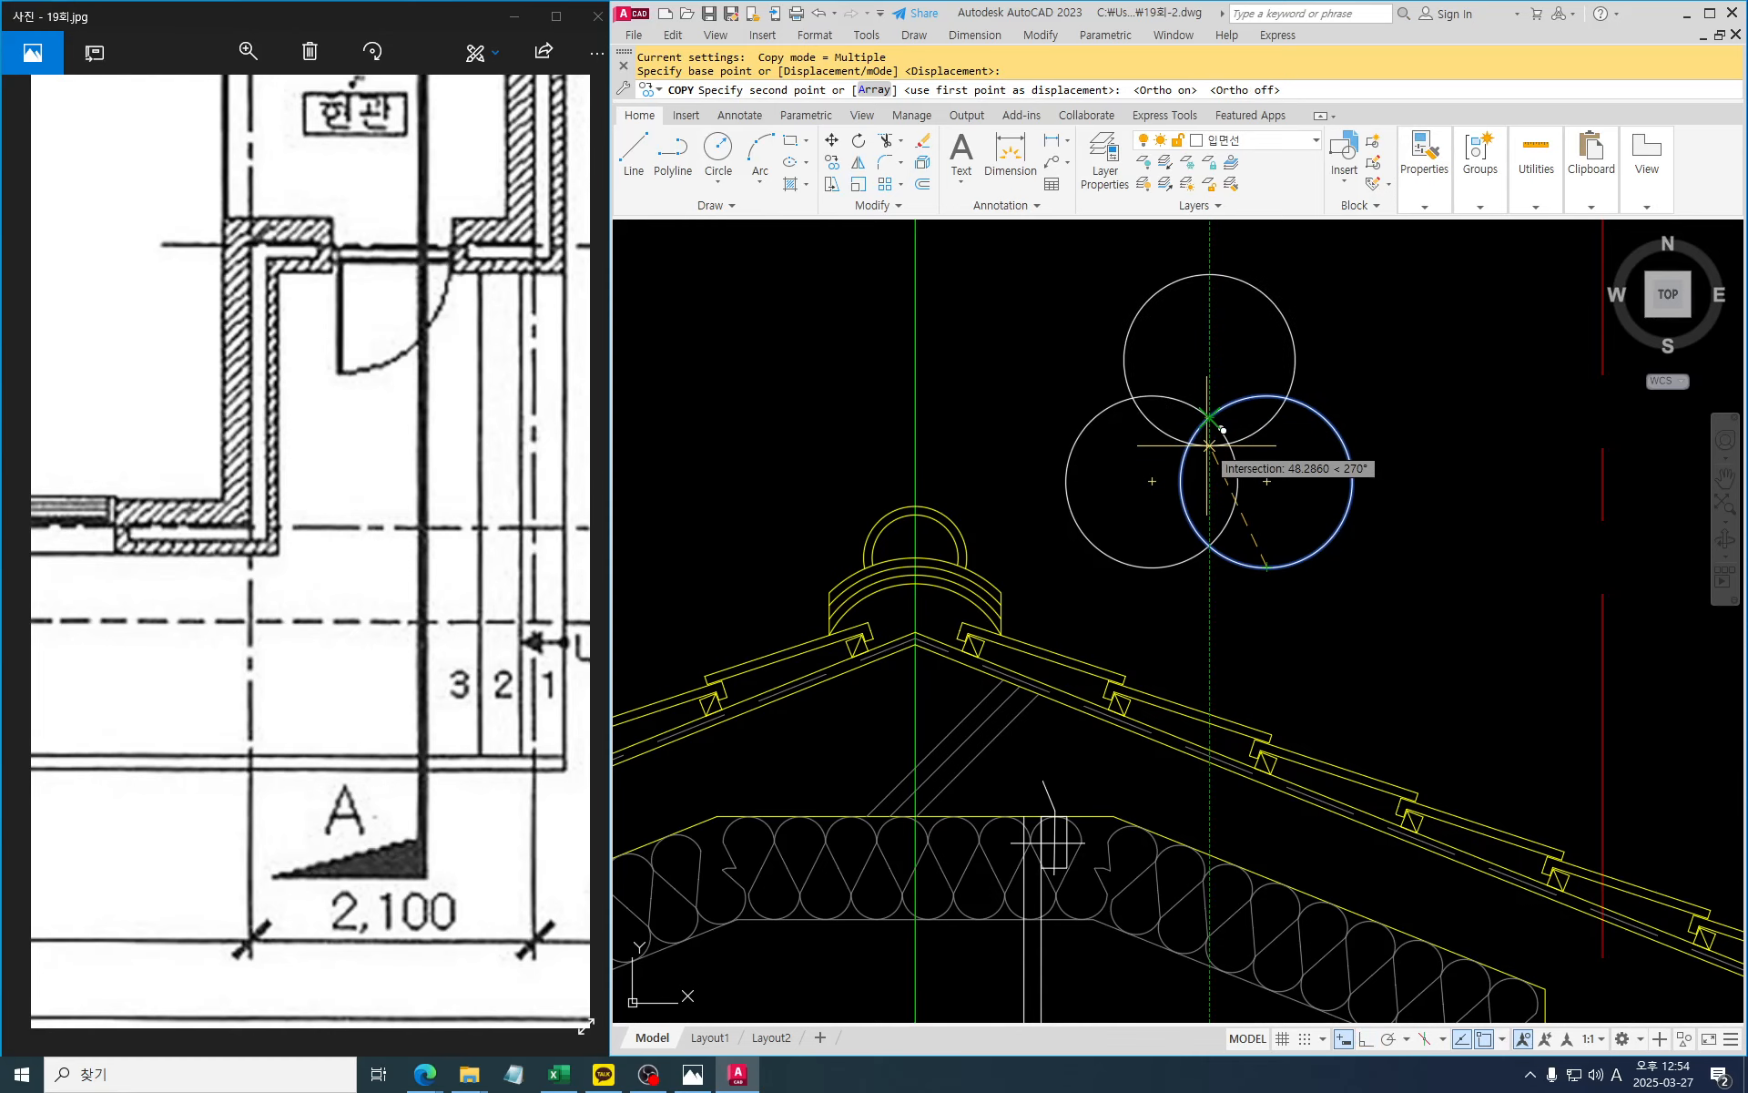
{"action": "left_click", "coordinate": [1209, 450]}
{"action": "key", "text": "Escape"}
Trim the overlapping arcs inside the three circles
{"action": "type", "text": "tr"}
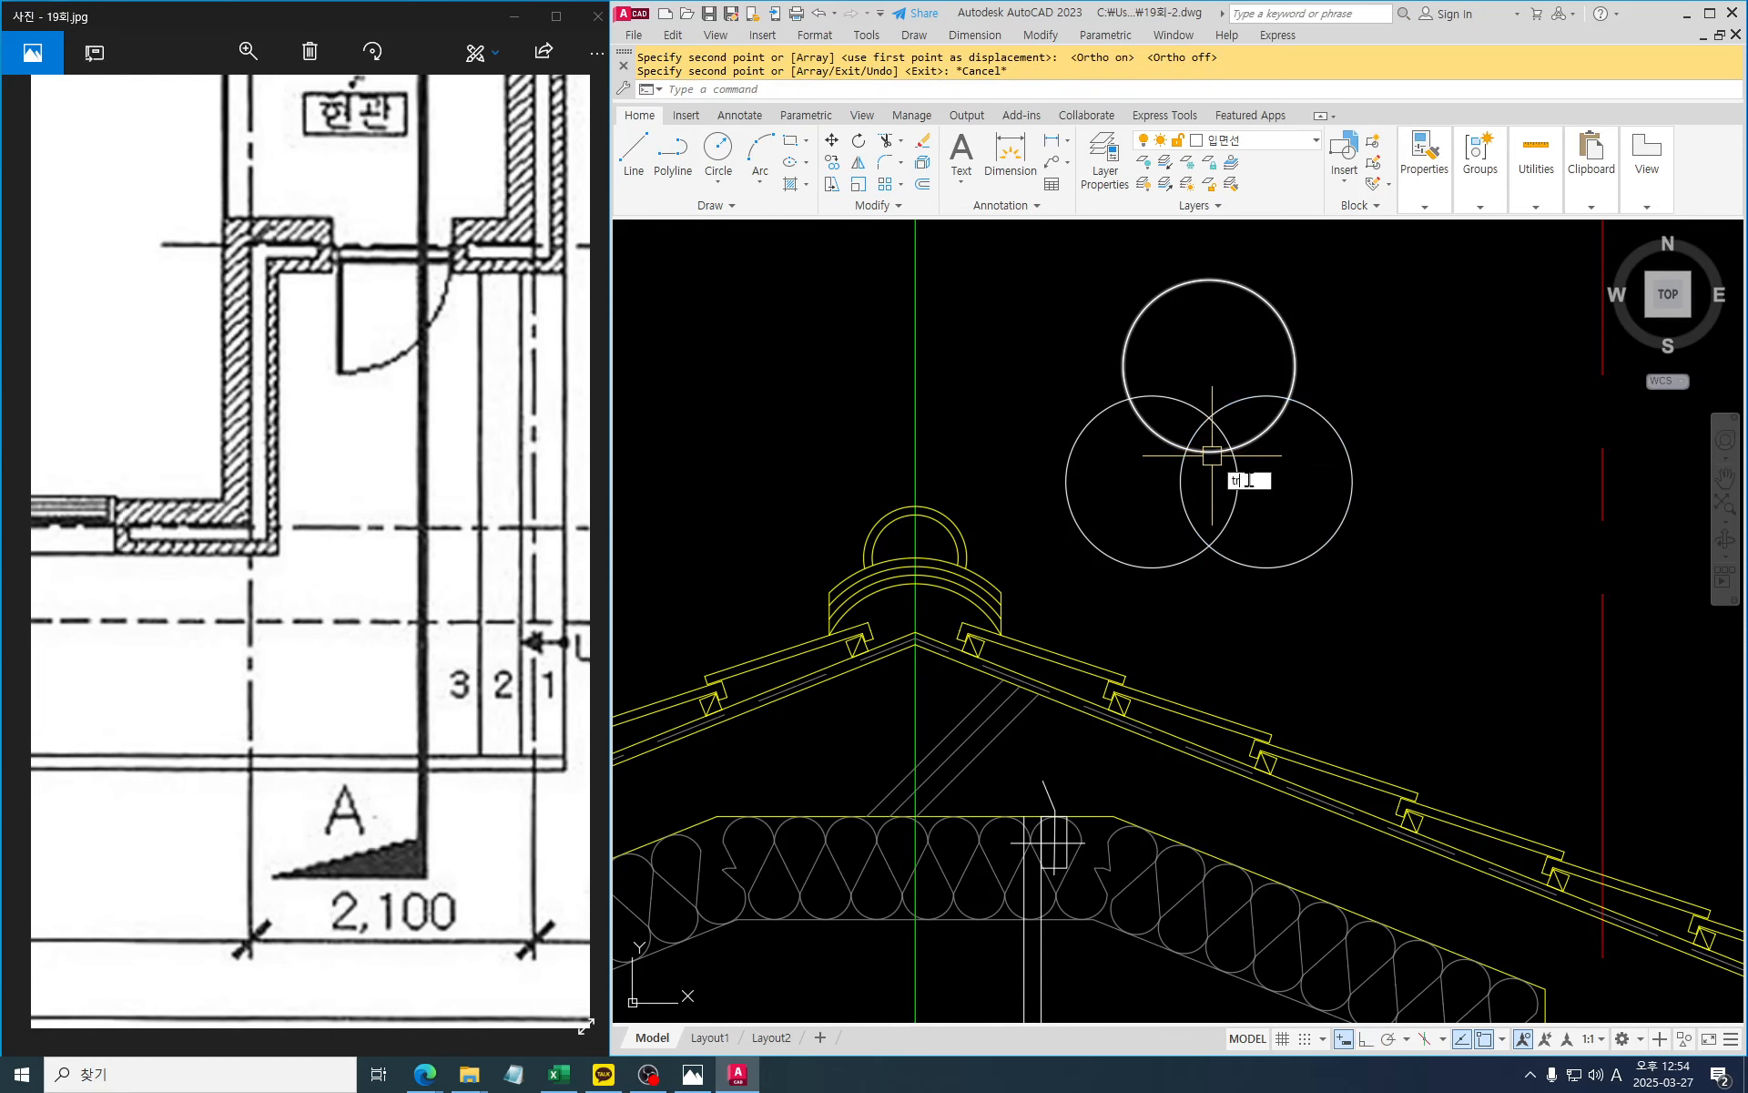
{"action": "key", "text": "Return"}
{"action": "left_click", "coordinate": [1249, 486]}
{"action": "left_click", "coordinate": [1122, 374]}
Erase the small arc pieces left inside the trefoil so only its outer outline remains
{"action": "type", "text": "e"}
{"action": "key", "text": "Return"}
{"action": "left_click", "coordinate": [1241, 495]}
{"action": "left_click", "coordinate": [1171, 386]}
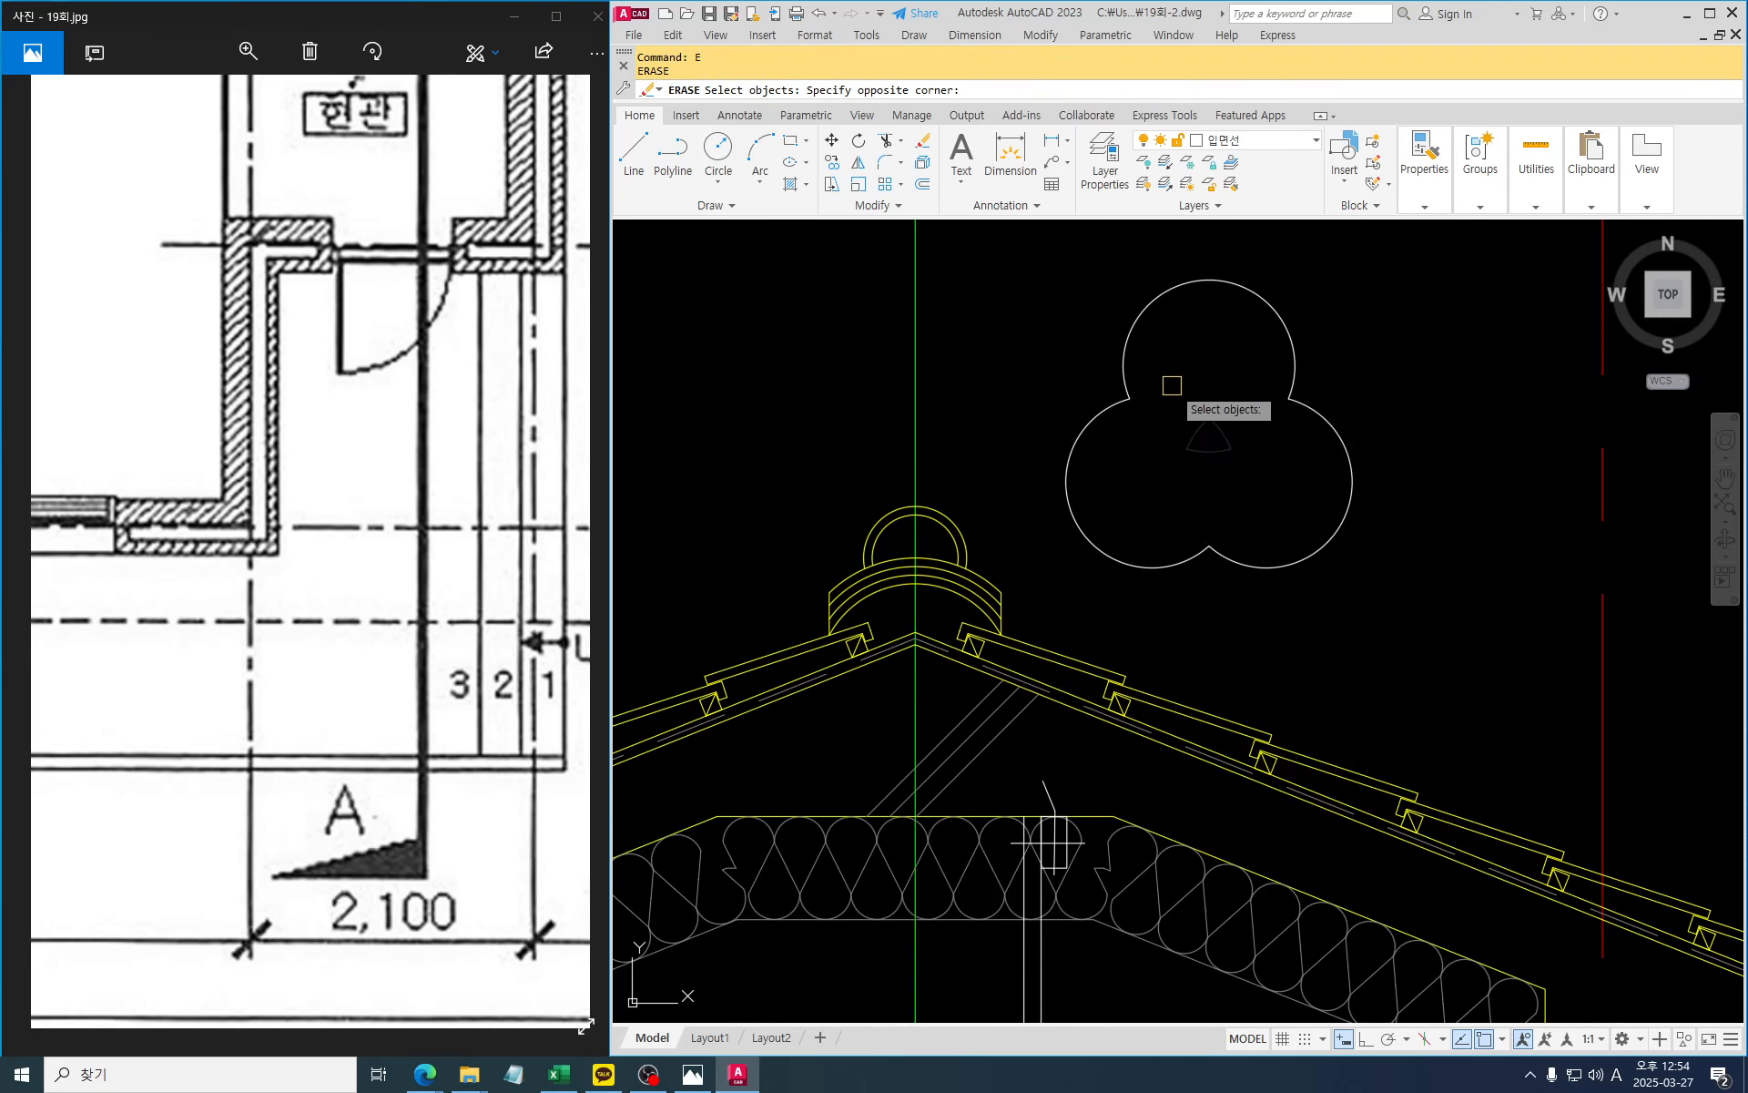
{"action": "key", "text": "Return"}
{"action": "key", "text": "Escape"}
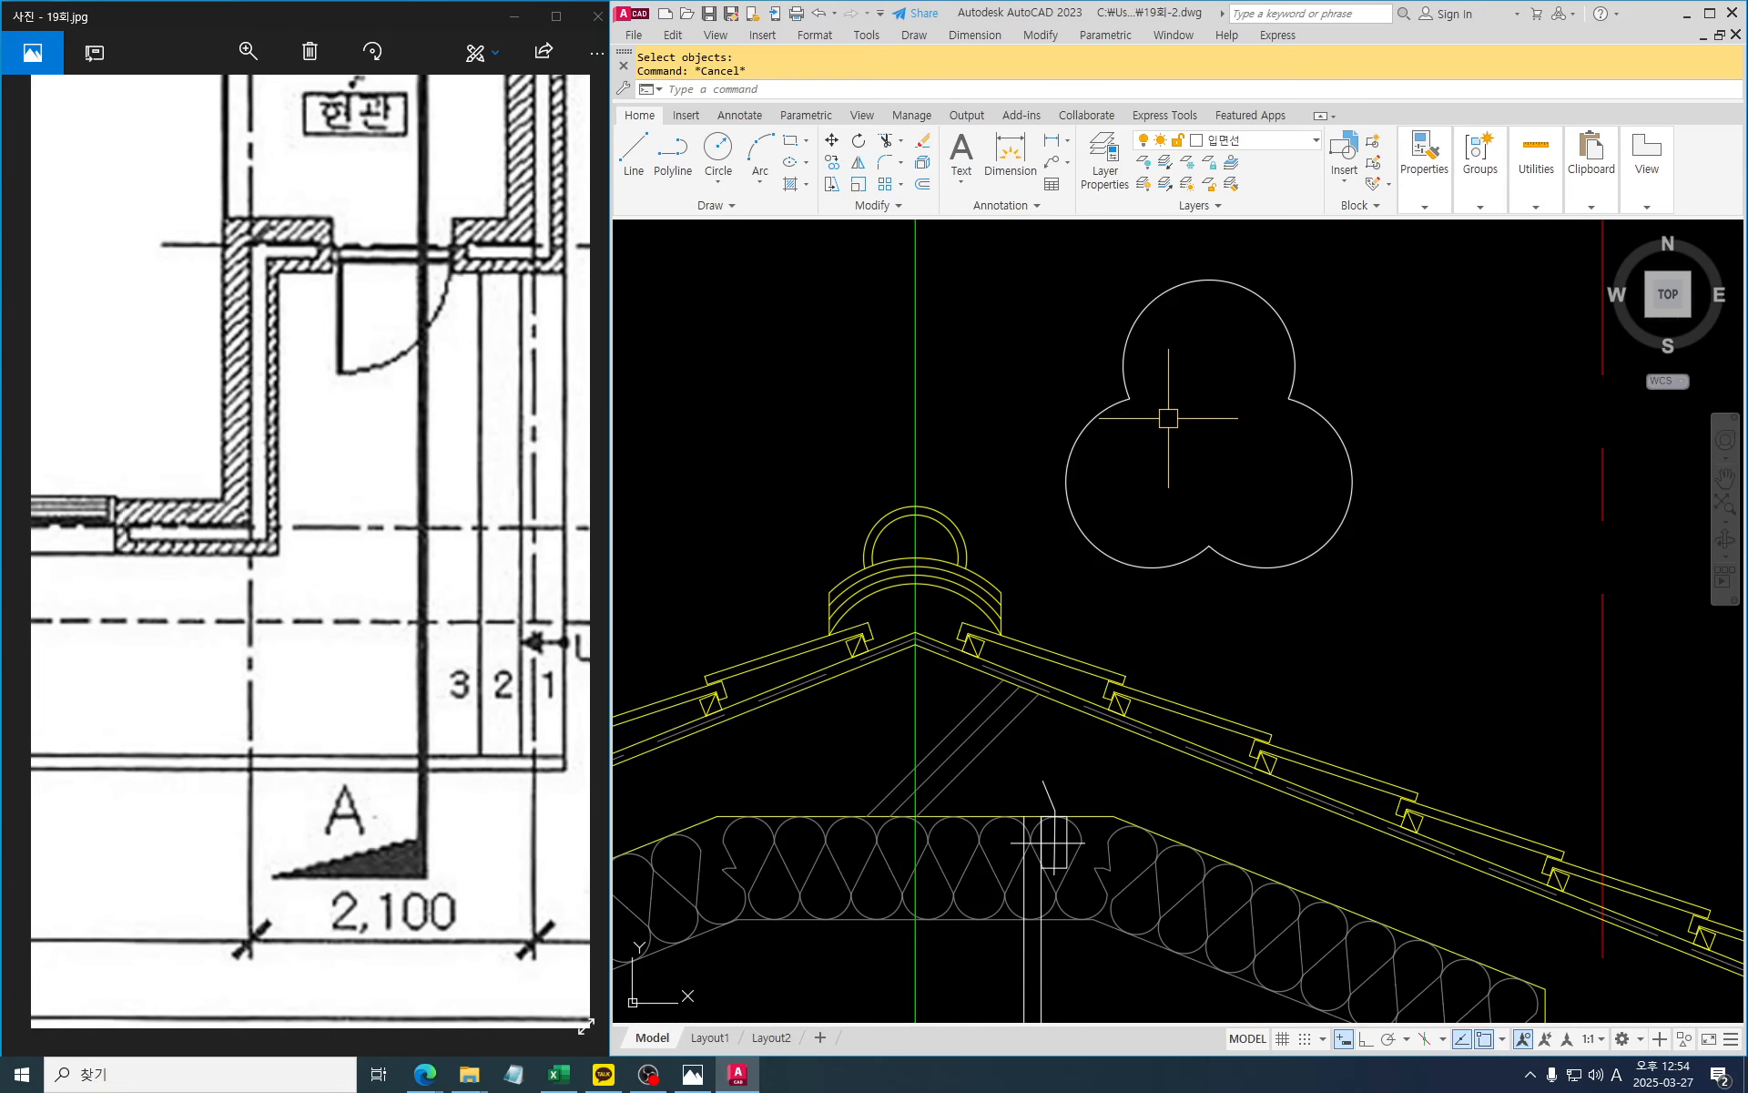
Move the trefoil outline by its lower cusp onto the green centre line just below the roof's apex
{"action": "scroll", "coordinate": [1297, 506], "scroll_direction": "up", "scroll_amount": 2}
{"action": "middle_click_drag", "start_coordinate": [1296, 508], "coordinate": [1304, 520]}
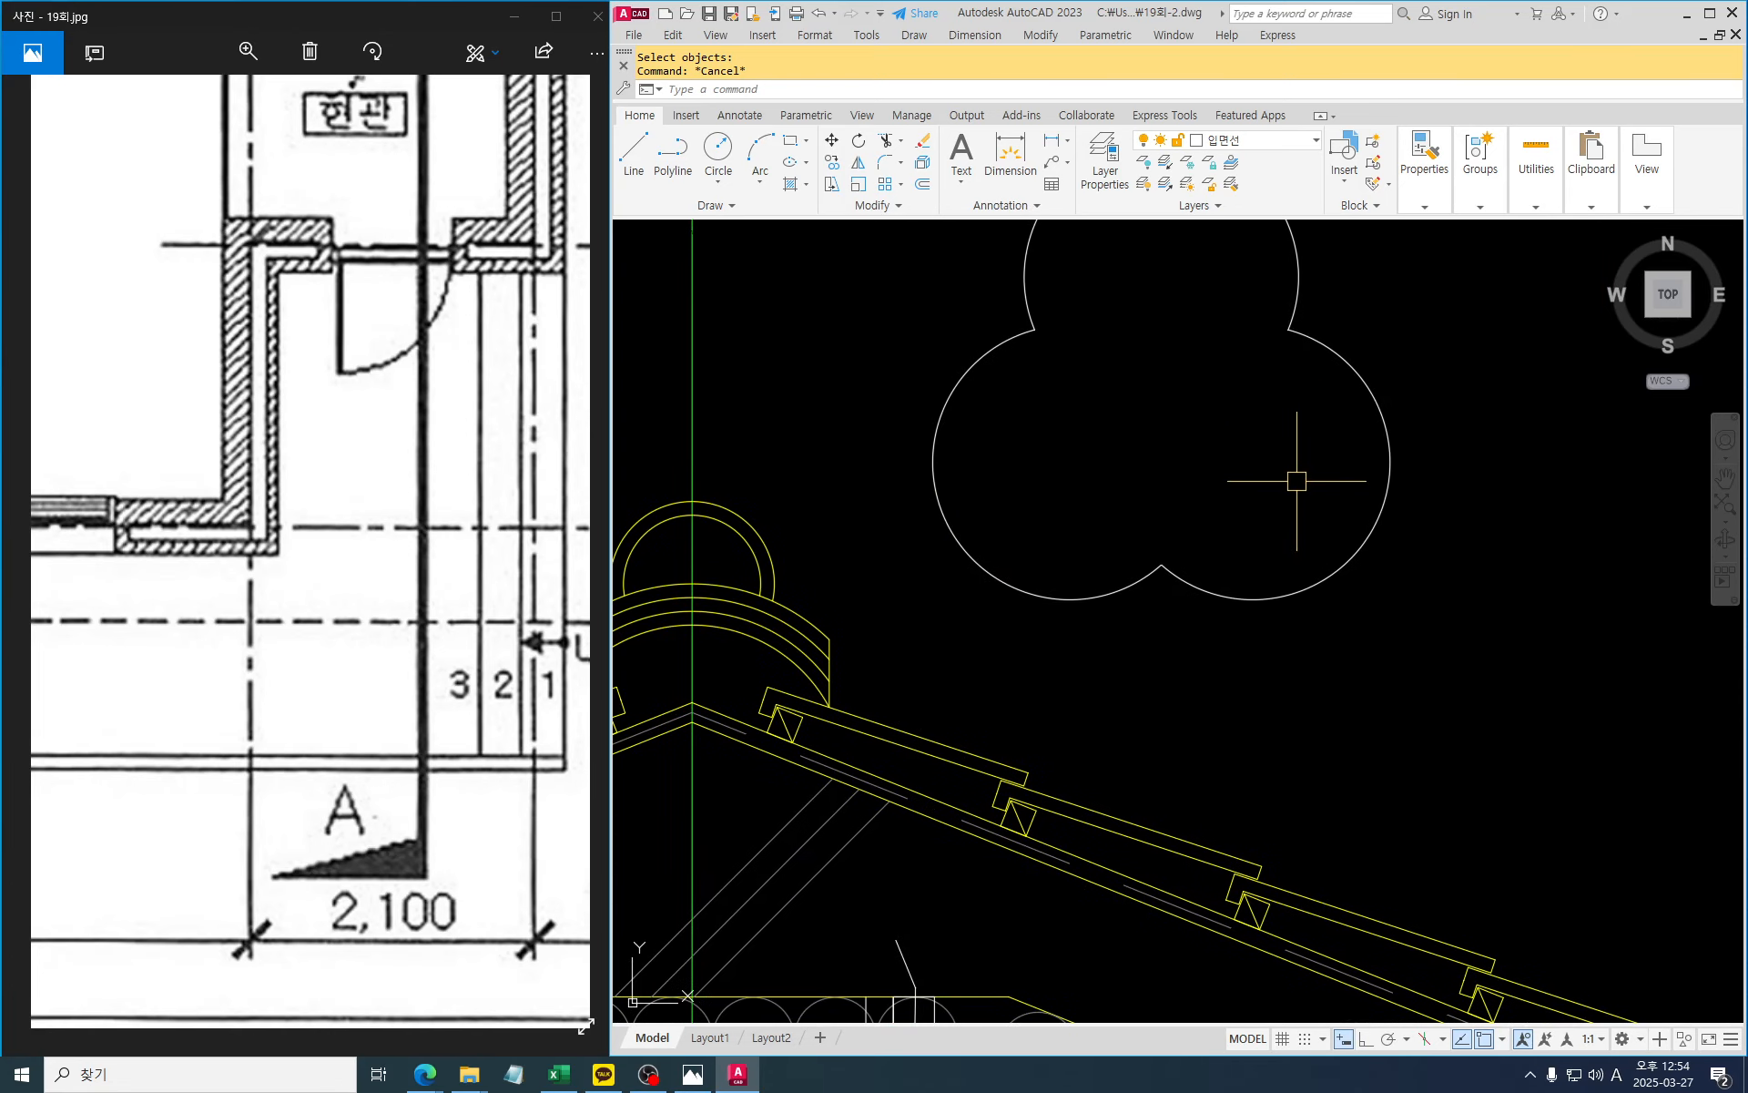
{"action": "scroll", "coordinate": [1367, 525], "scroll_direction": "down", "scroll_amount": 2}
{"action": "key", "text": "Escape"}
{"action": "type", "text": "m"}
{"action": "key", "text": "Return"}
{"action": "left_click", "coordinate": [1424, 578]}
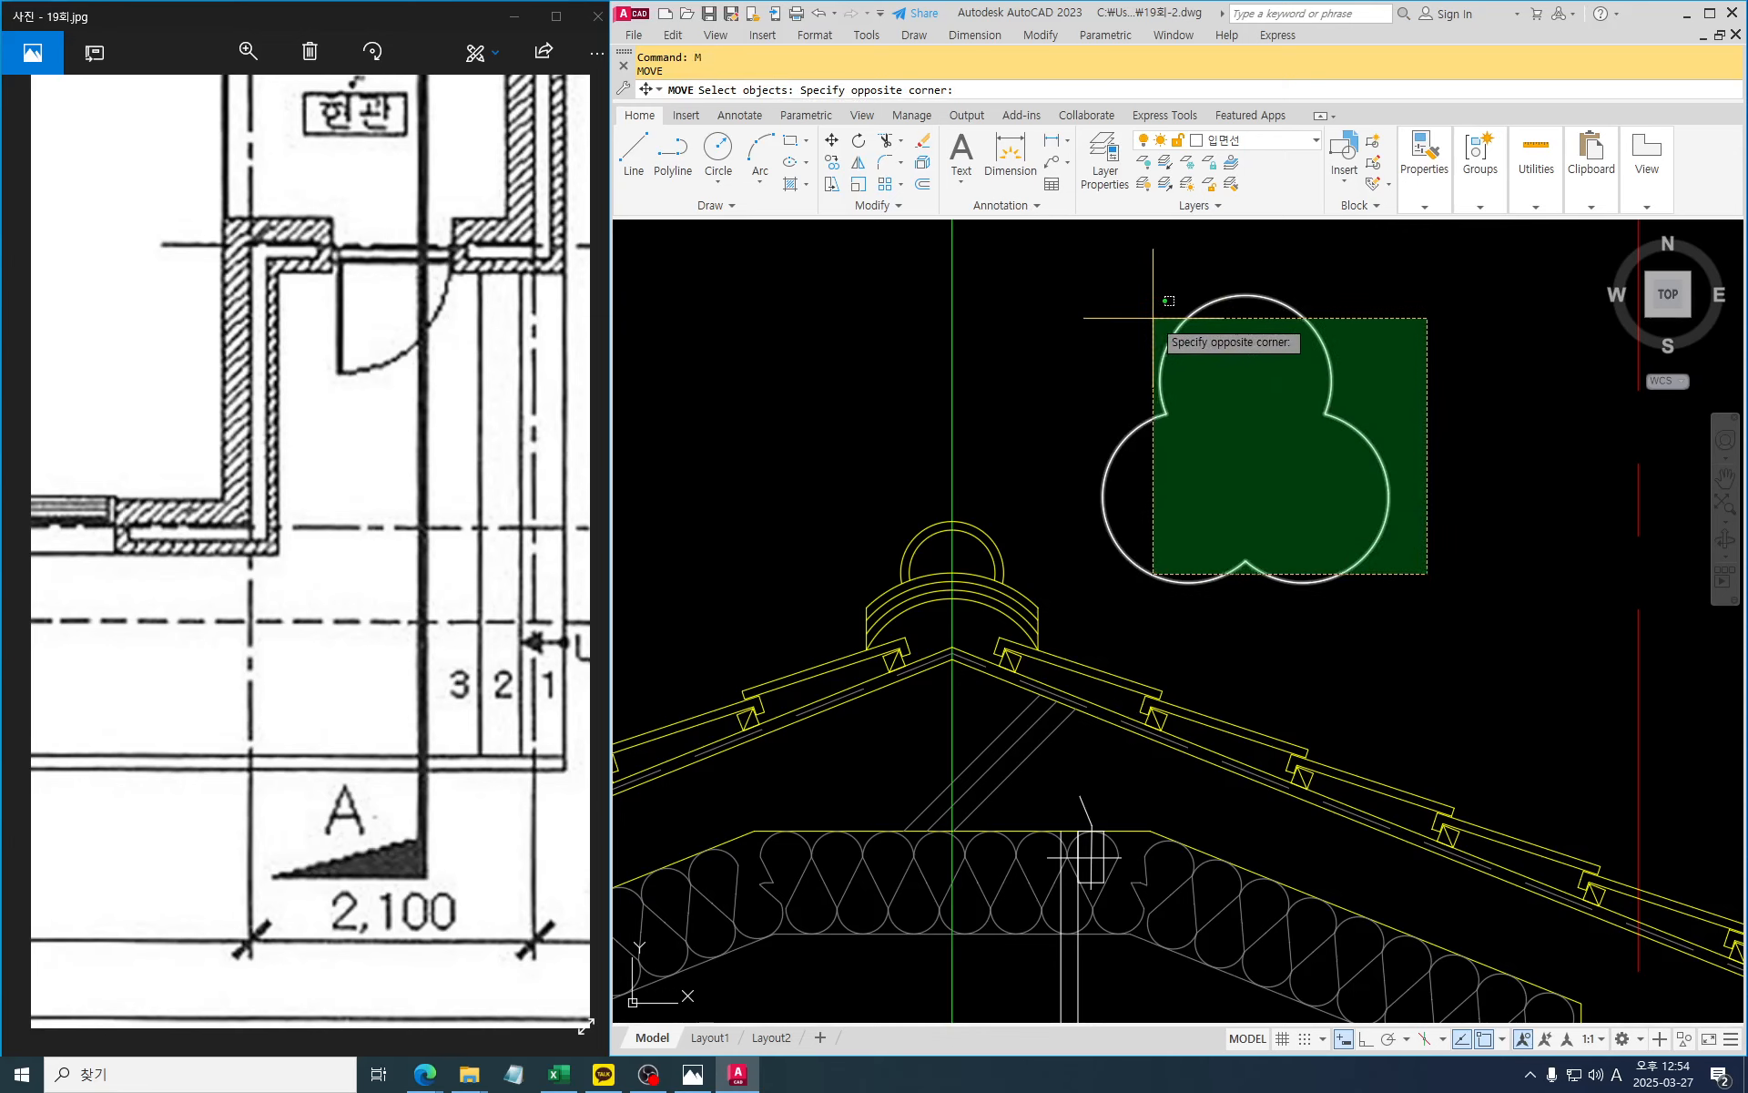
{"action": "left_click", "coordinate": [1159, 320]}
{"action": "key", "text": "Return"}
{"action": "left_click", "coordinate": [1246, 560]}
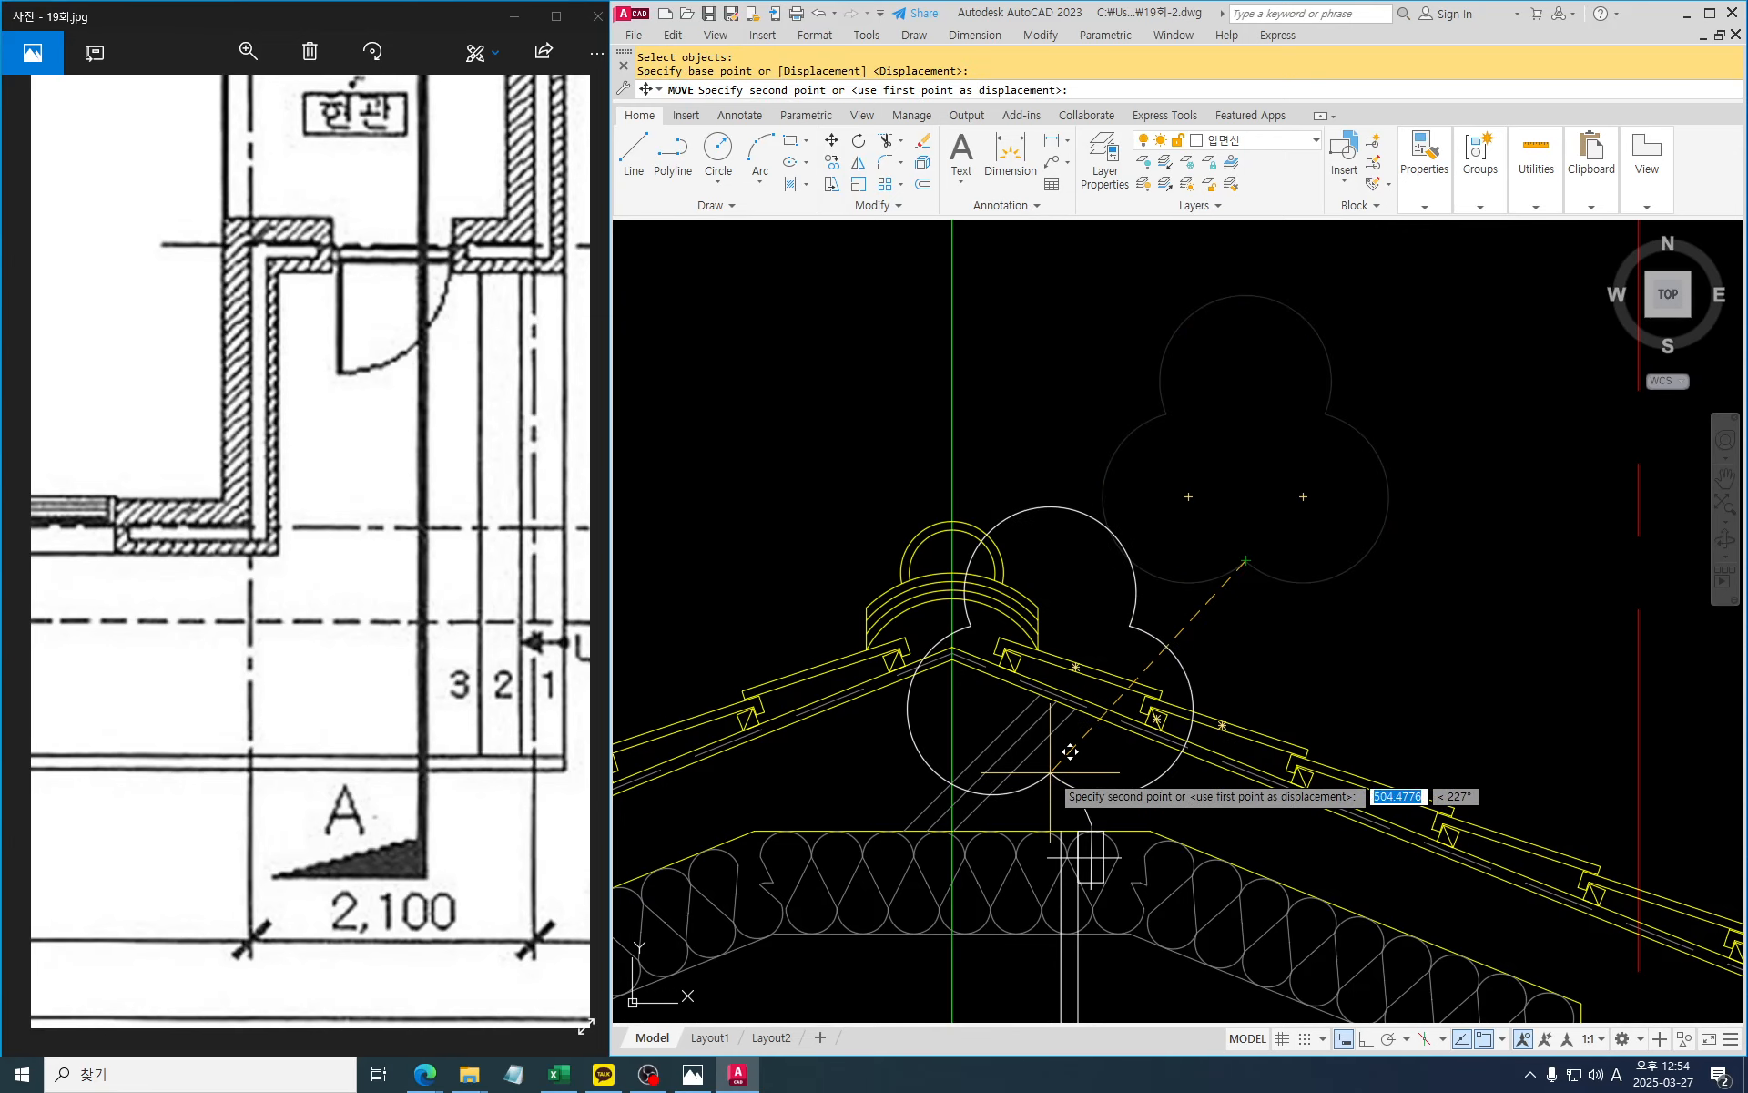
{"action": "left_click", "coordinate": [970, 650]}
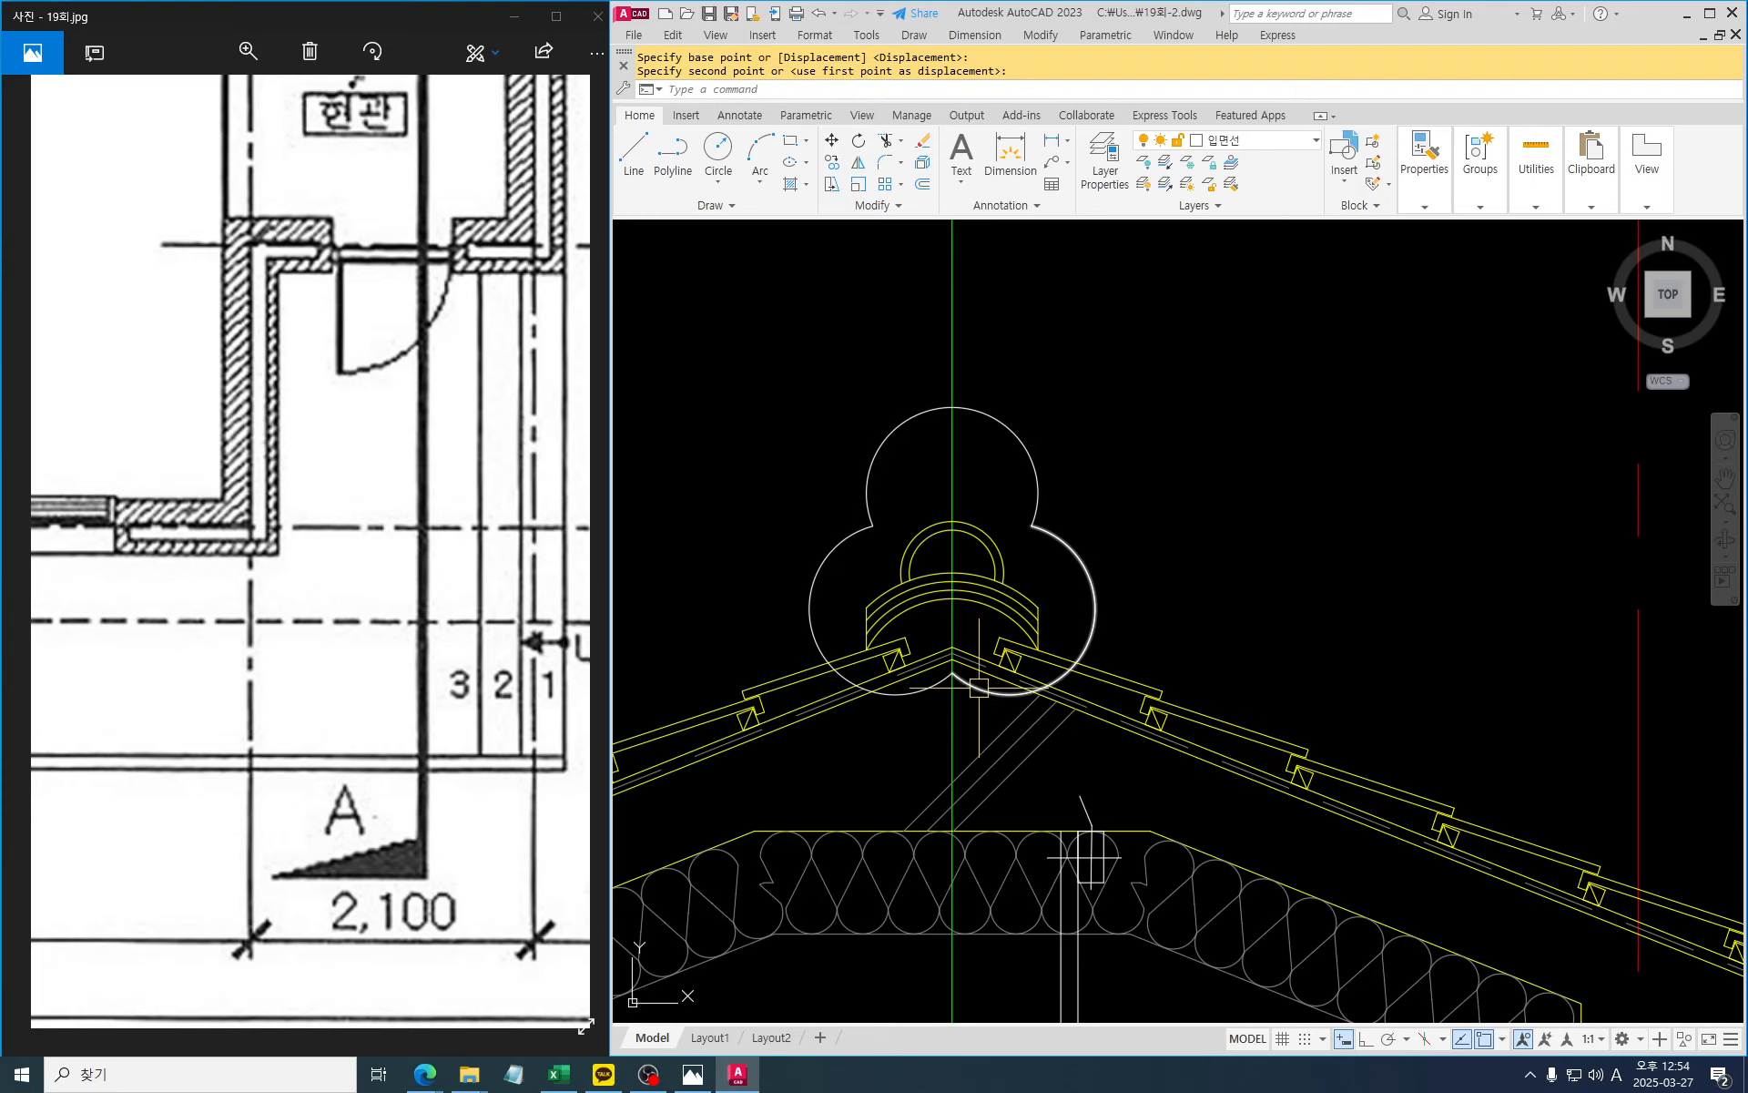
Trim the trefoil outline where it crosses the top roof tiles on both slopes
{"action": "type", "text": "tr"}
{"action": "key", "text": "Return"}
{"action": "key", "text": "Return"}
{"action": "scroll", "coordinate": [1074, 659], "scroll_direction": "up", "scroll_amount": 5}
{"action": "left_click", "coordinate": [1062, 690]}
{"action": "scroll", "coordinate": [1062, 692], "scroll_direction": "down", "scroll_amount": 3}
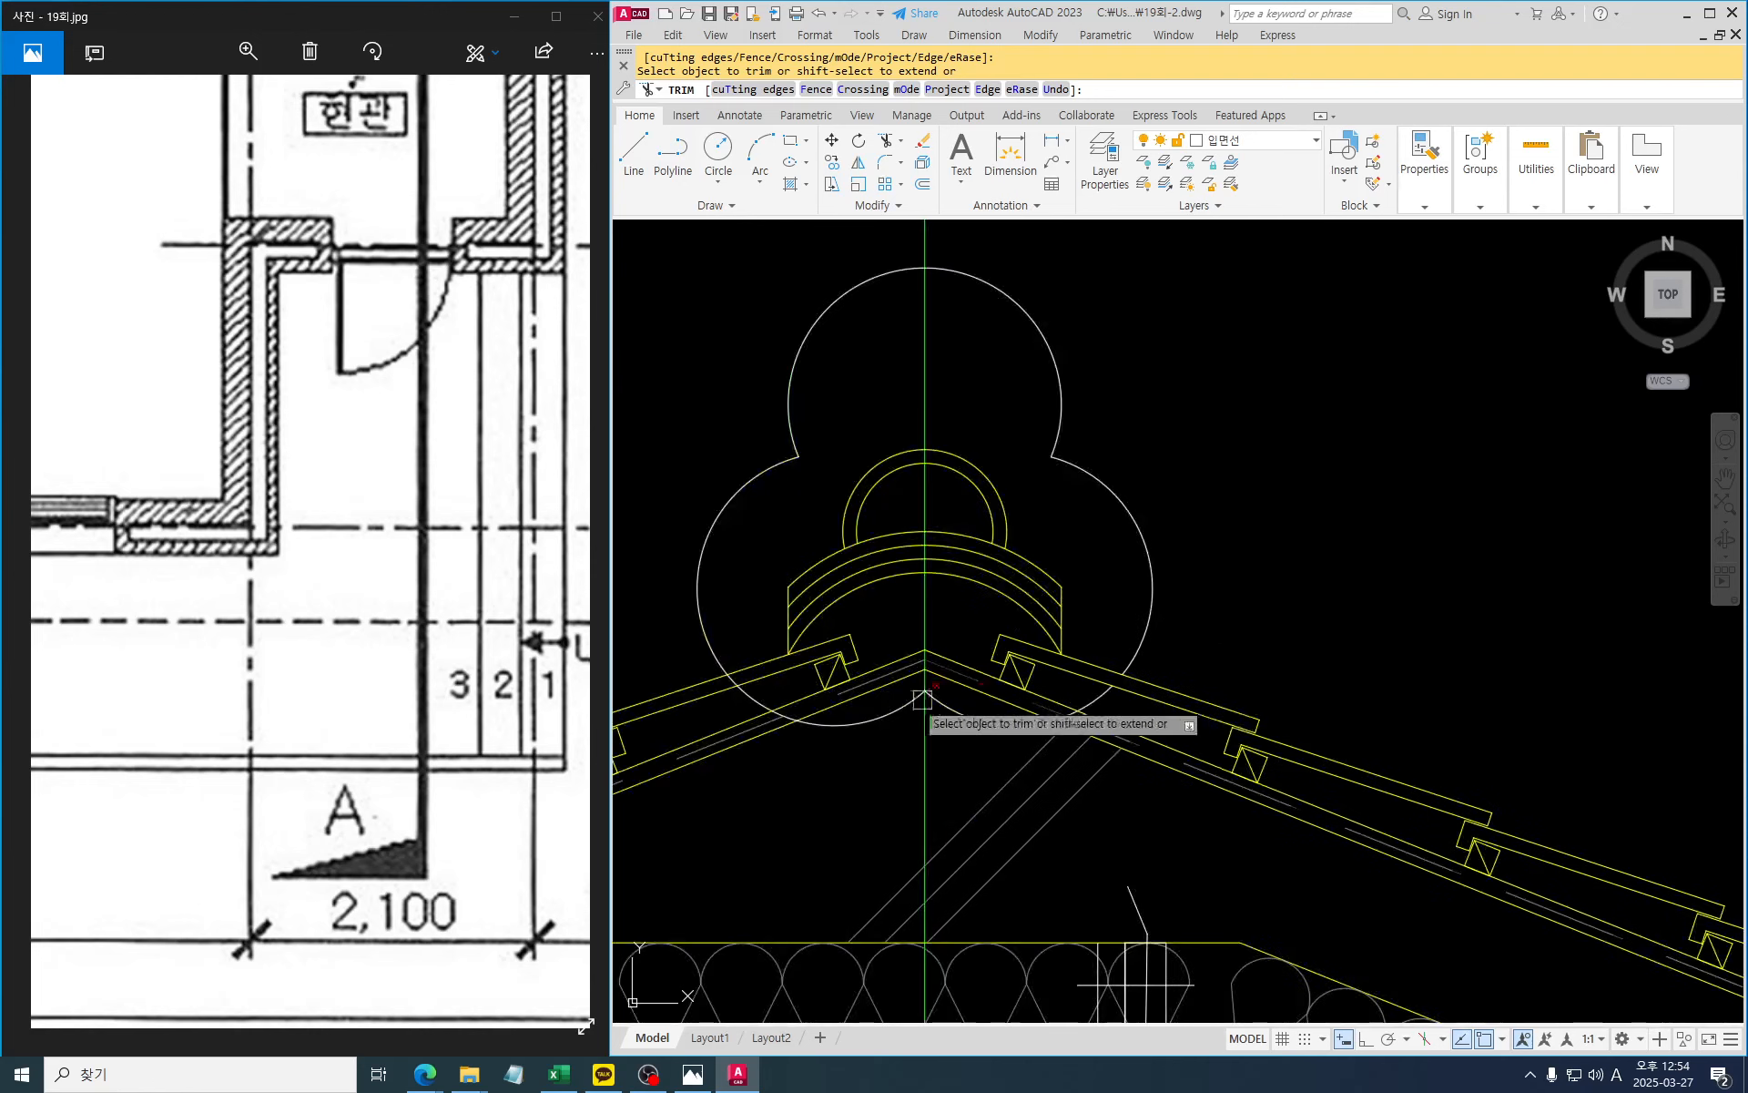
{"action": "scroll", "coordinate": [725, 687], "scroll_direction": "up", "scroll_amount": 3}
{"action": "left_click", "coordinate": [739, 663]}
{"action": "scroll", "coordinate": [887, 674], "scroll_direction": "down", "scroll_amount": 3}
{"action": "key", "text": "Escape"}
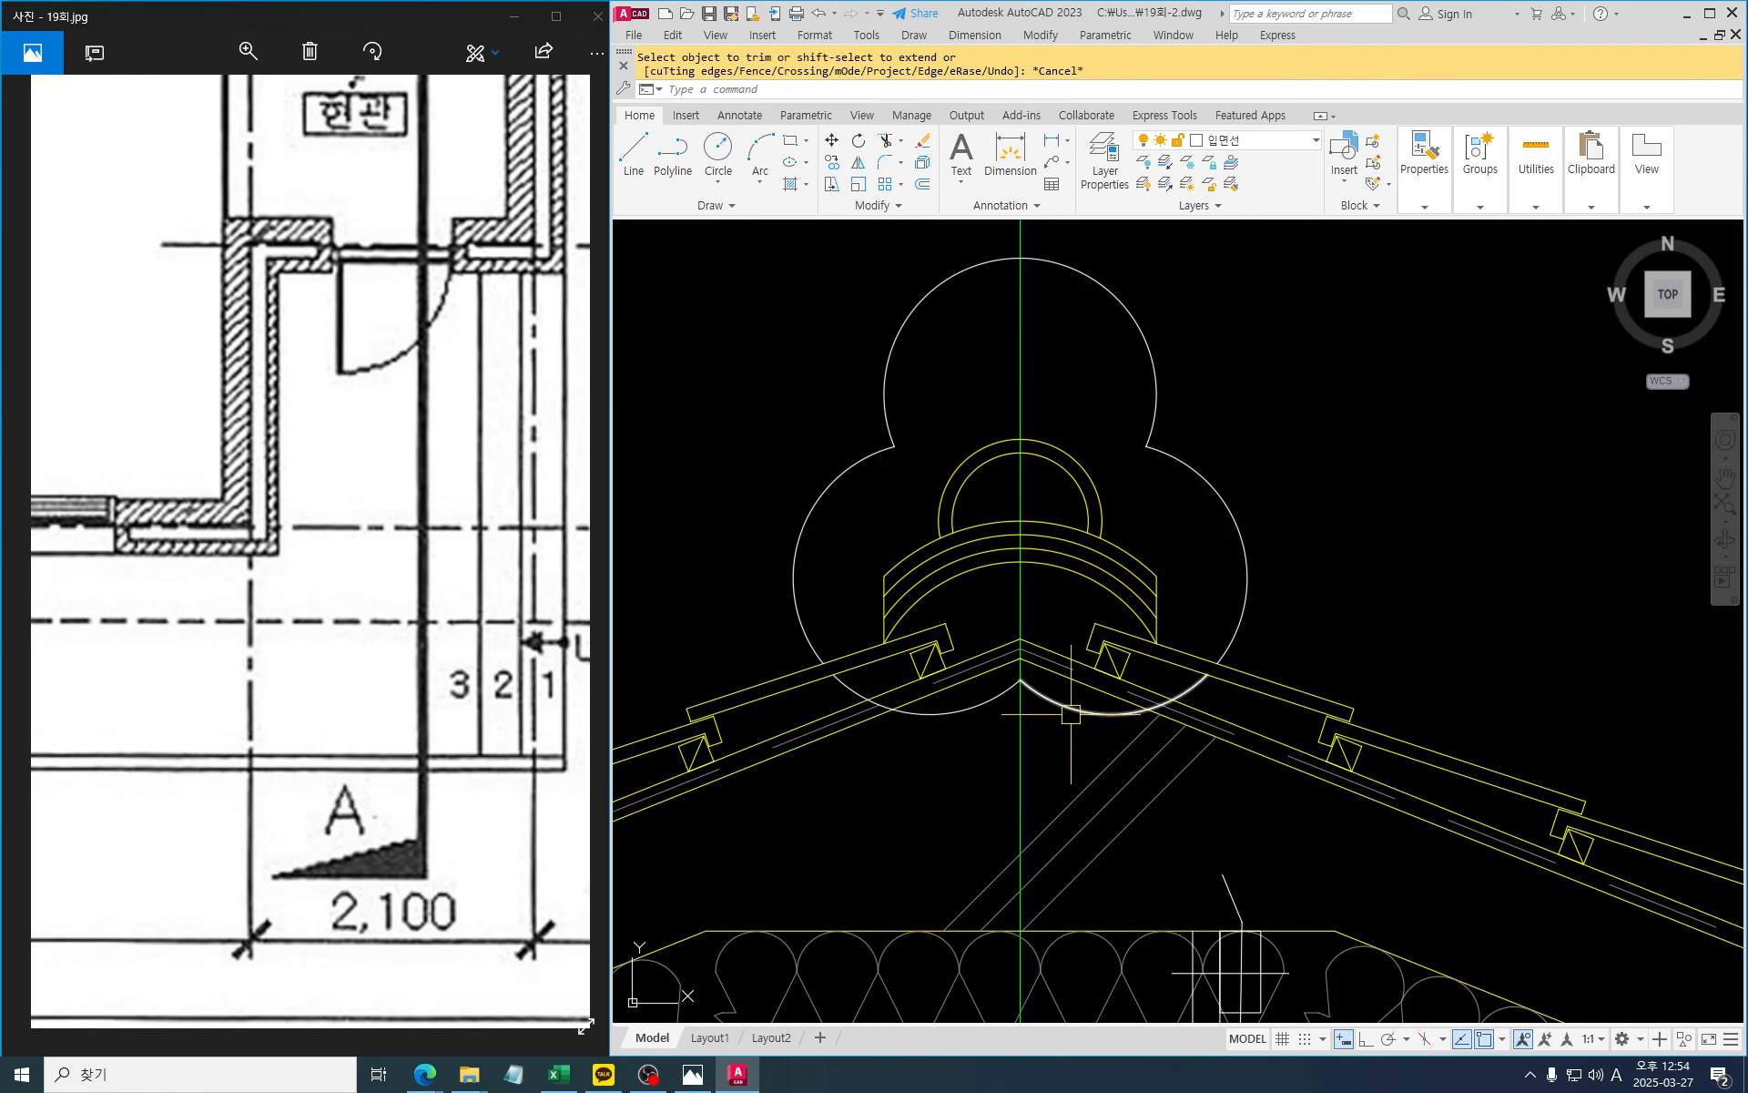
Erase the trefoil's remaining lower arcs beneath the roof tiles
{"action": "type", "text": "e"}
{"action": "key", "text": "Return"}
{"action": "left_click", "coordinate": [1071, 711]}
{"action": "key", "text": "Return"}
{"action": "key", "text": "Escape"}
{"action": "middle_click_drag", "start_coordinate": [1273, 558], "coordinate": [1279, 584]}
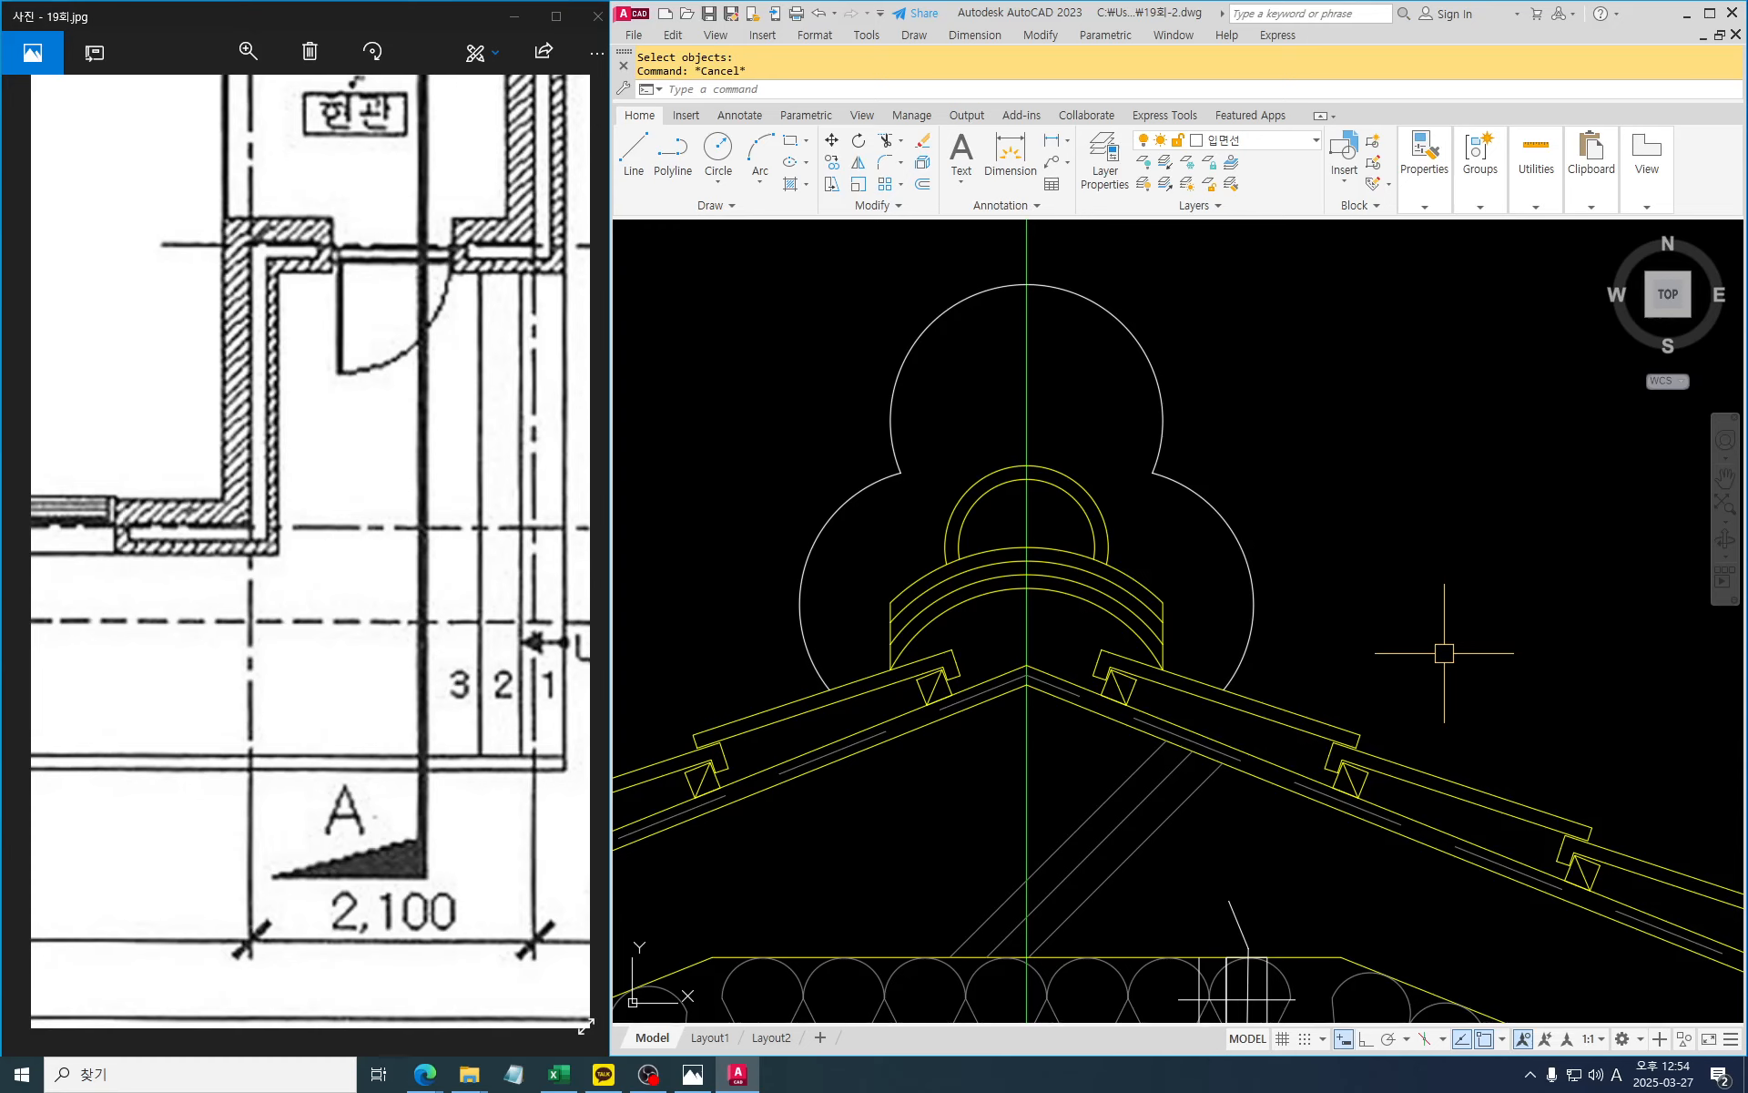
{"action": "scroll", "coordinate": [1289, 656], "scroll_direction": "down", "scroll_amount": 5}
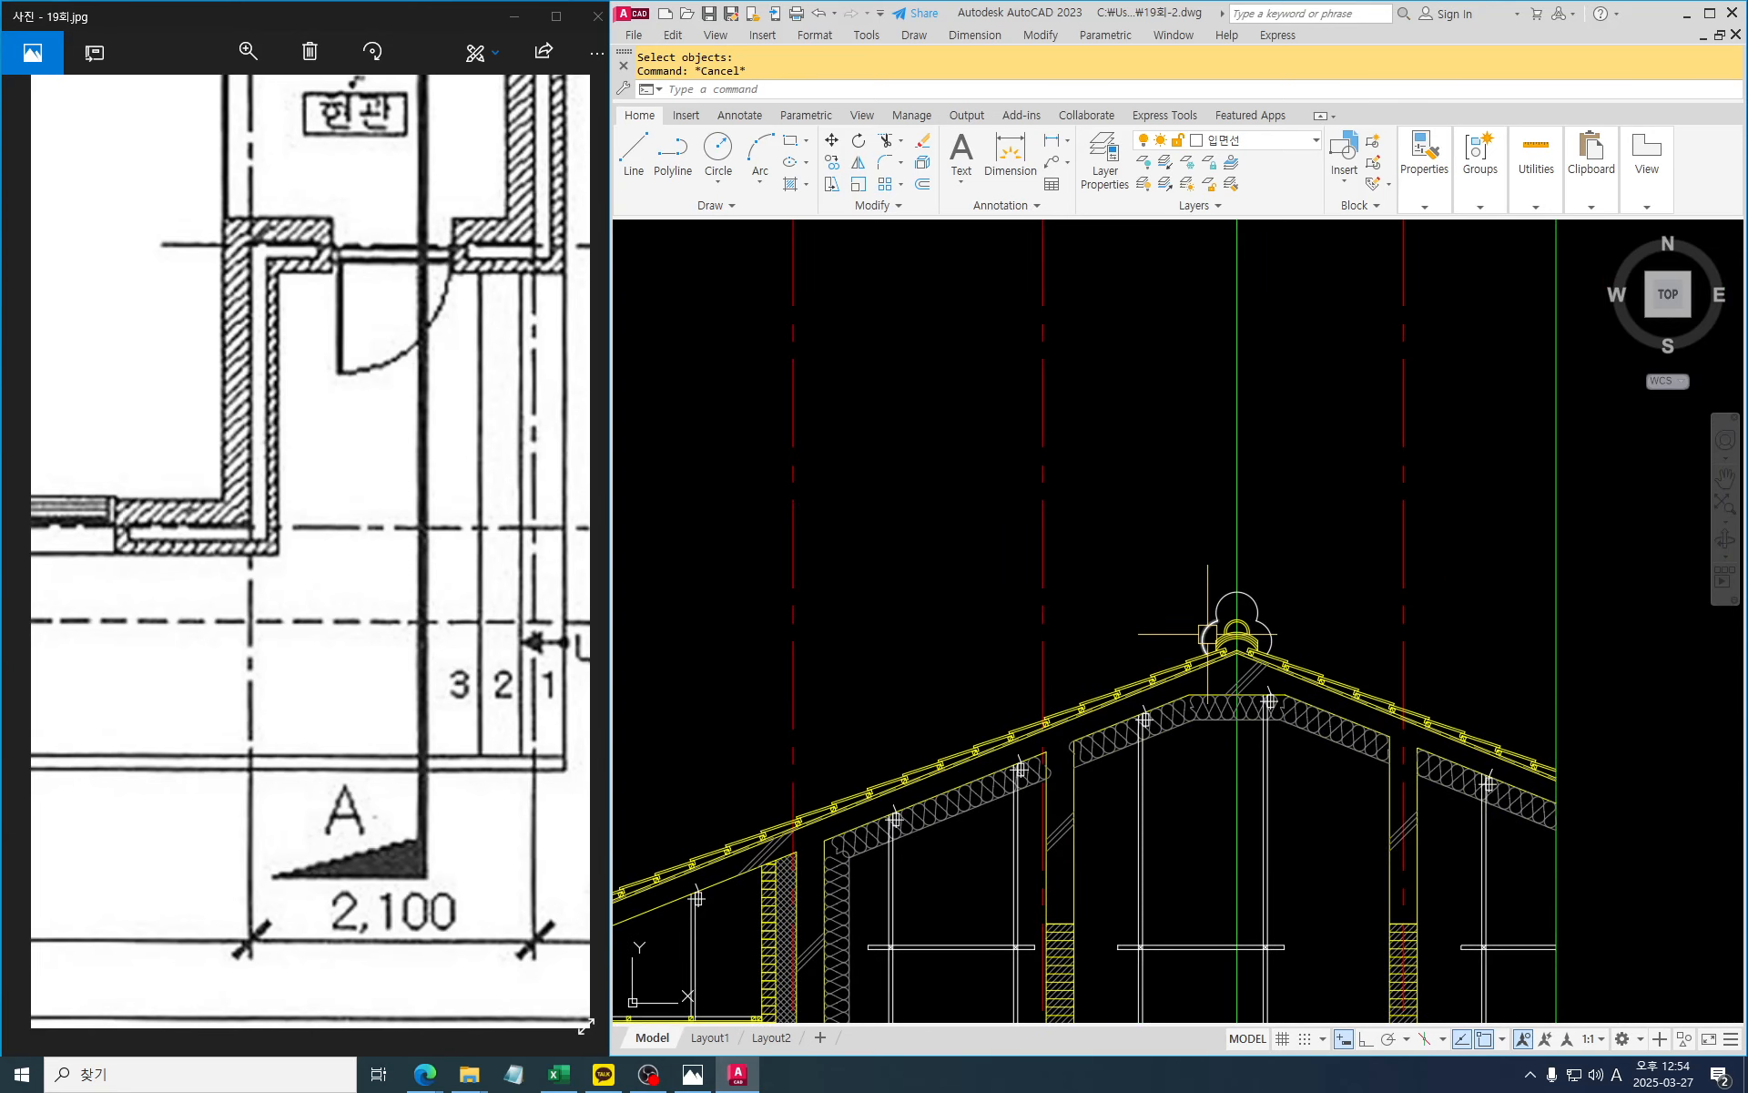
{"action": "scroll", "coordinate": [1291, 678], "scroll_direction": "down", "scroll_amount": 2}
{"action": "scroll", "coordinate": [1291, 681], "scroll_direction": "up", "scroll_amount": 2}
{"action": "scroll", "coordinate": [1307, 547], "scroll_direction": "up", "scroll_amount": 2}
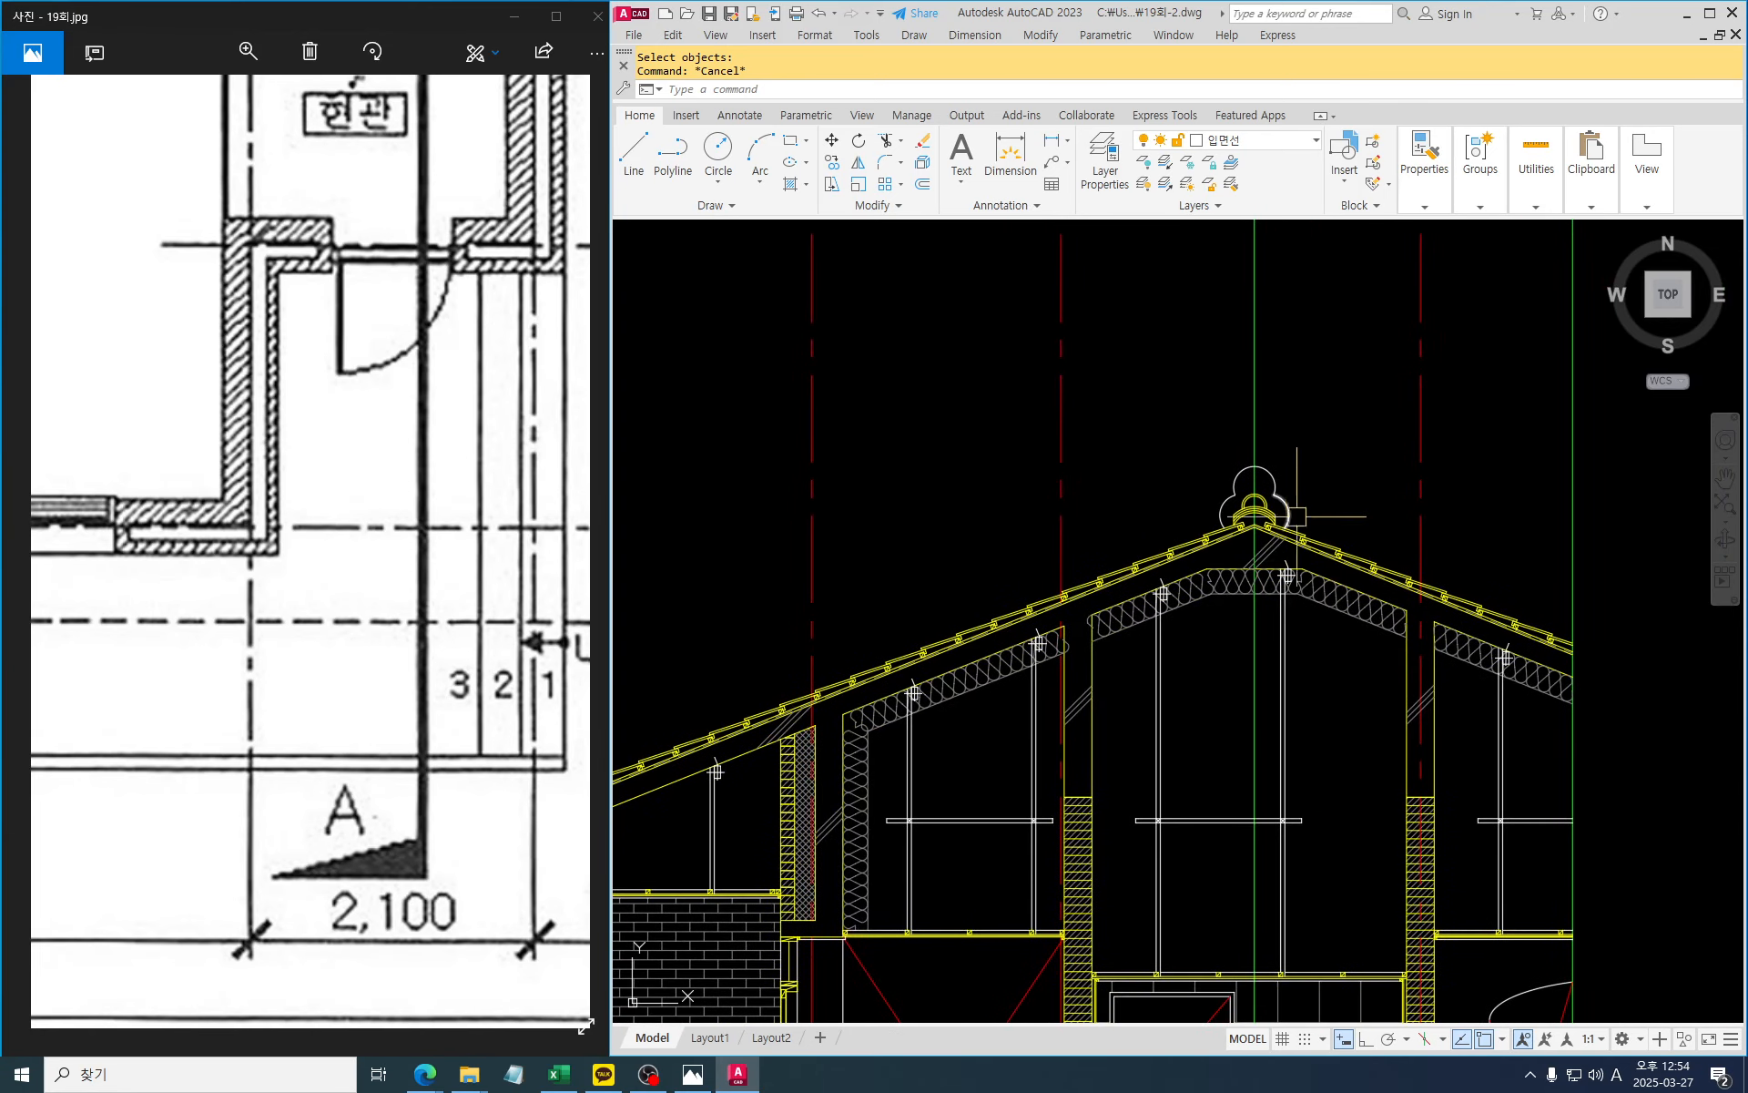
Match the green centre line through the roof apex to the properties of the red dash-dot centre lines
{"action": "key", "text": "Escape"}
{"action": "type", "text": "ma"}
{"action": "key", "text": "space"}
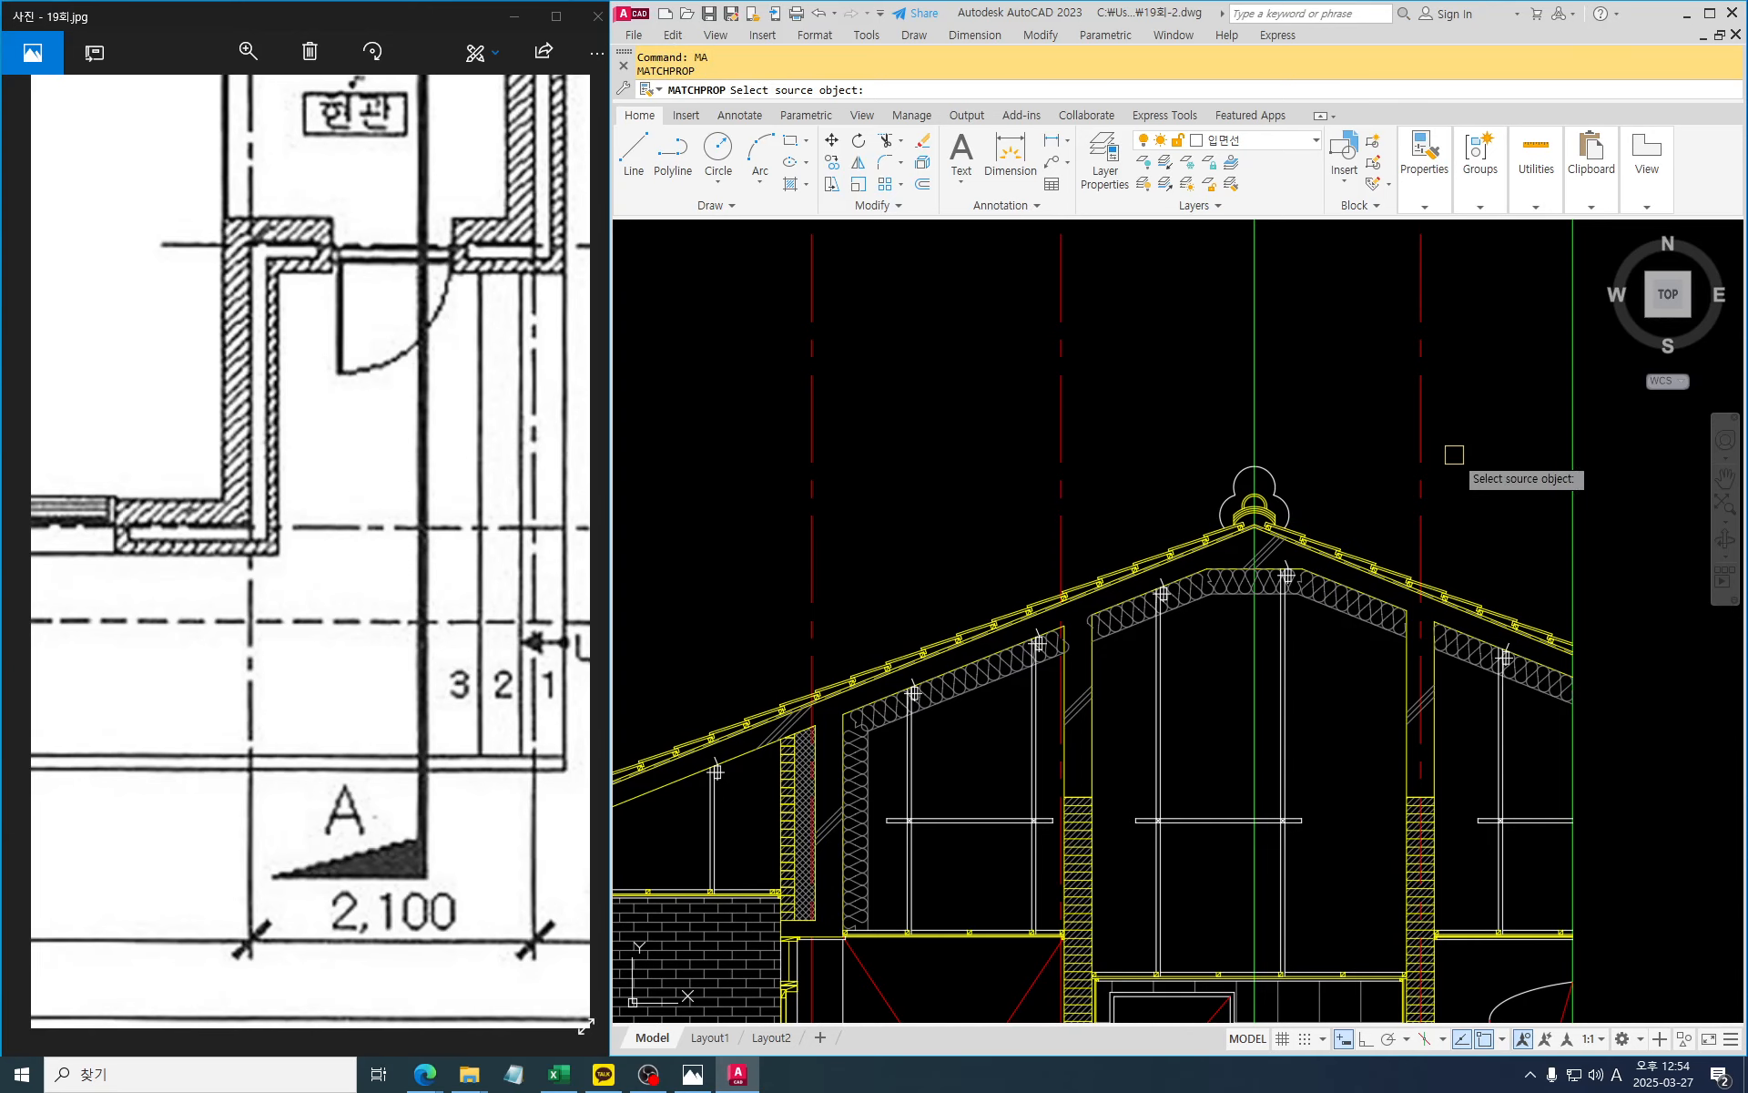
{"action": "left_click", "coordinate": [1421, 430]}
{"action": "left_click", "coordinate": [1335, 368]}
{"action": "left_click", "coordinate": [1198, 354]}
{"action": "scroll", "coordinate": [1270, 528], "scroll_direction": "down", "scroll_amount": 2}
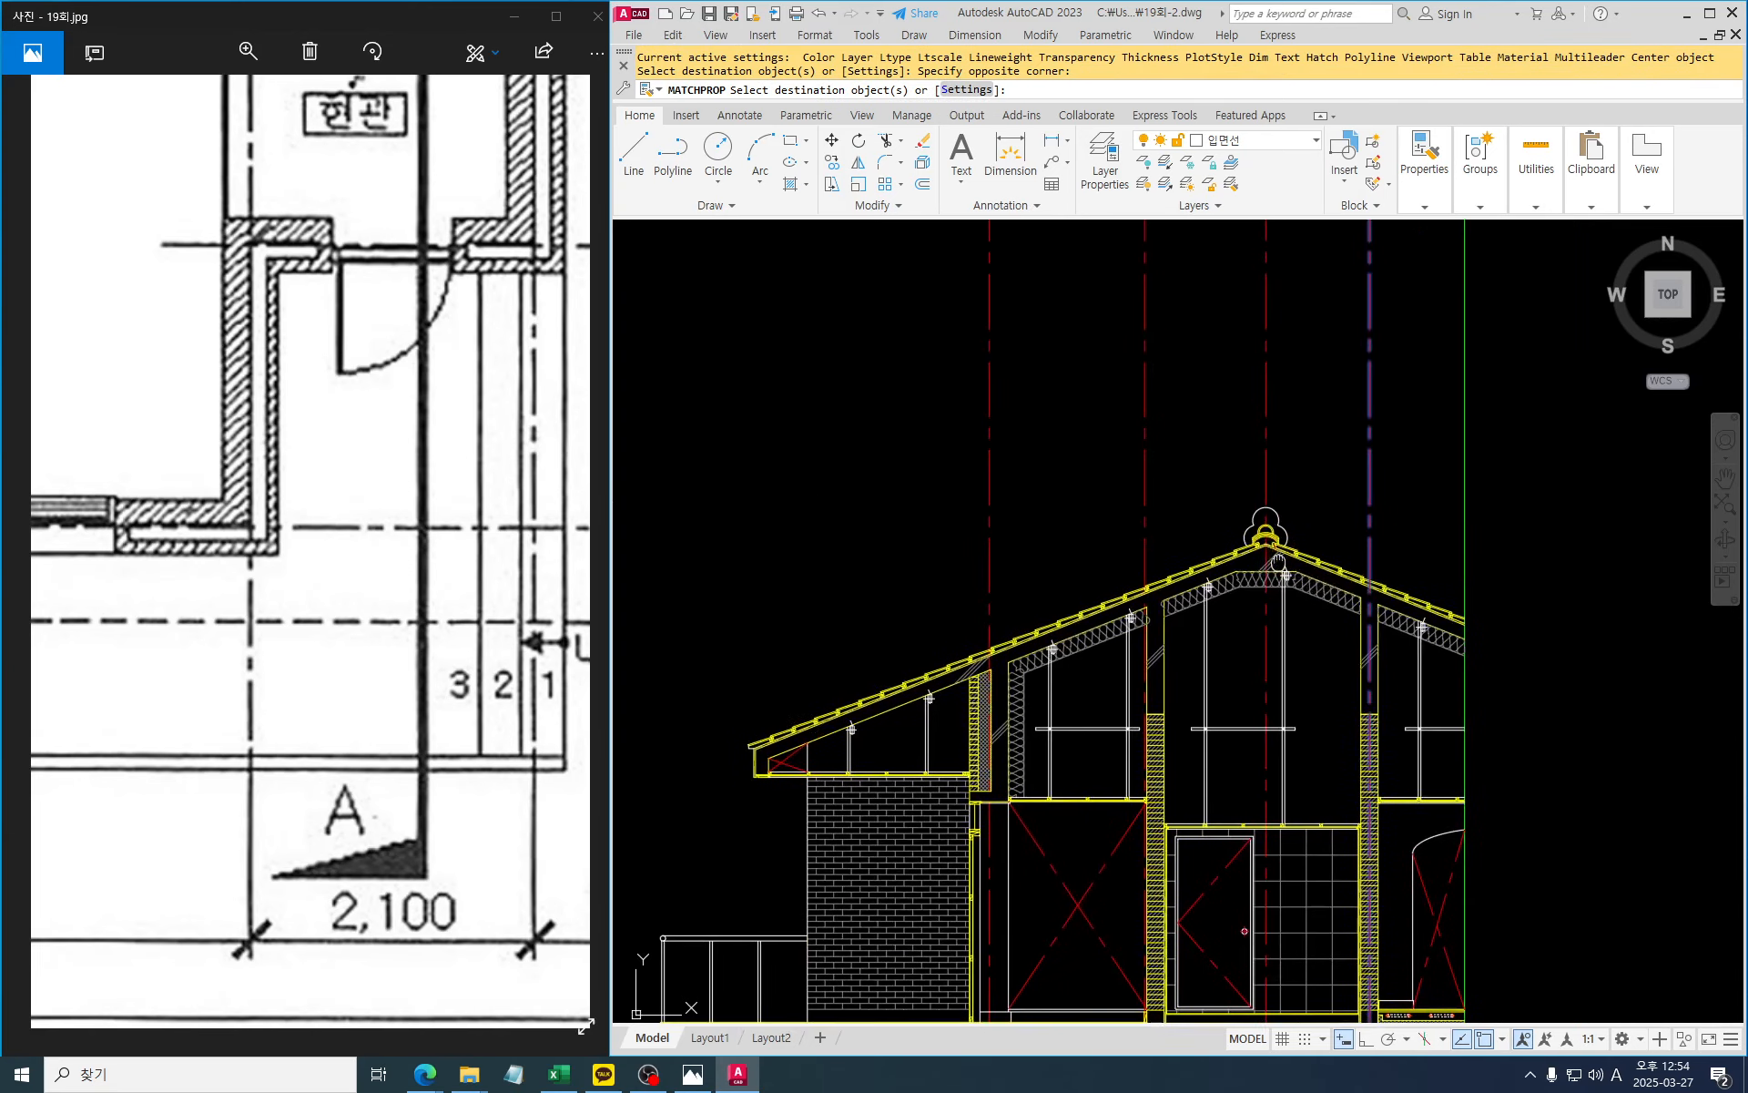
{"action": "key", "text": "Escape"}
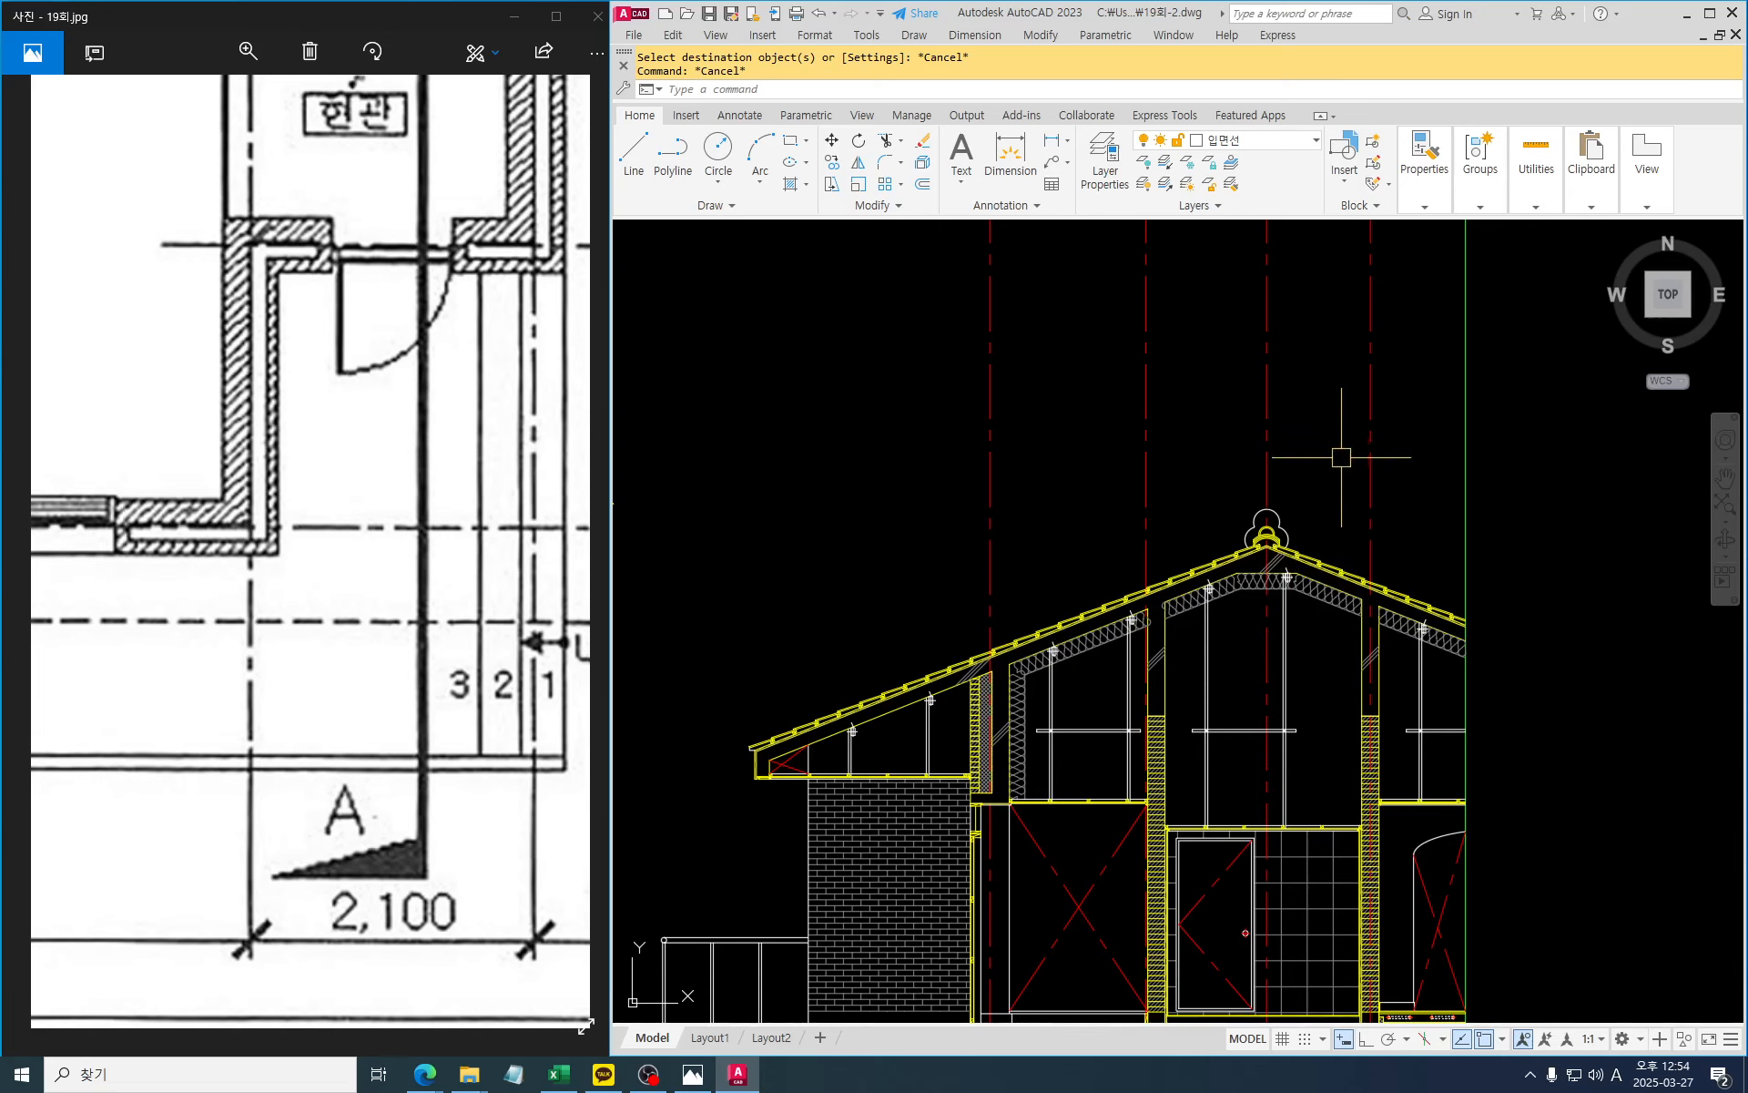
{"action": "key", "text": "Escape"}
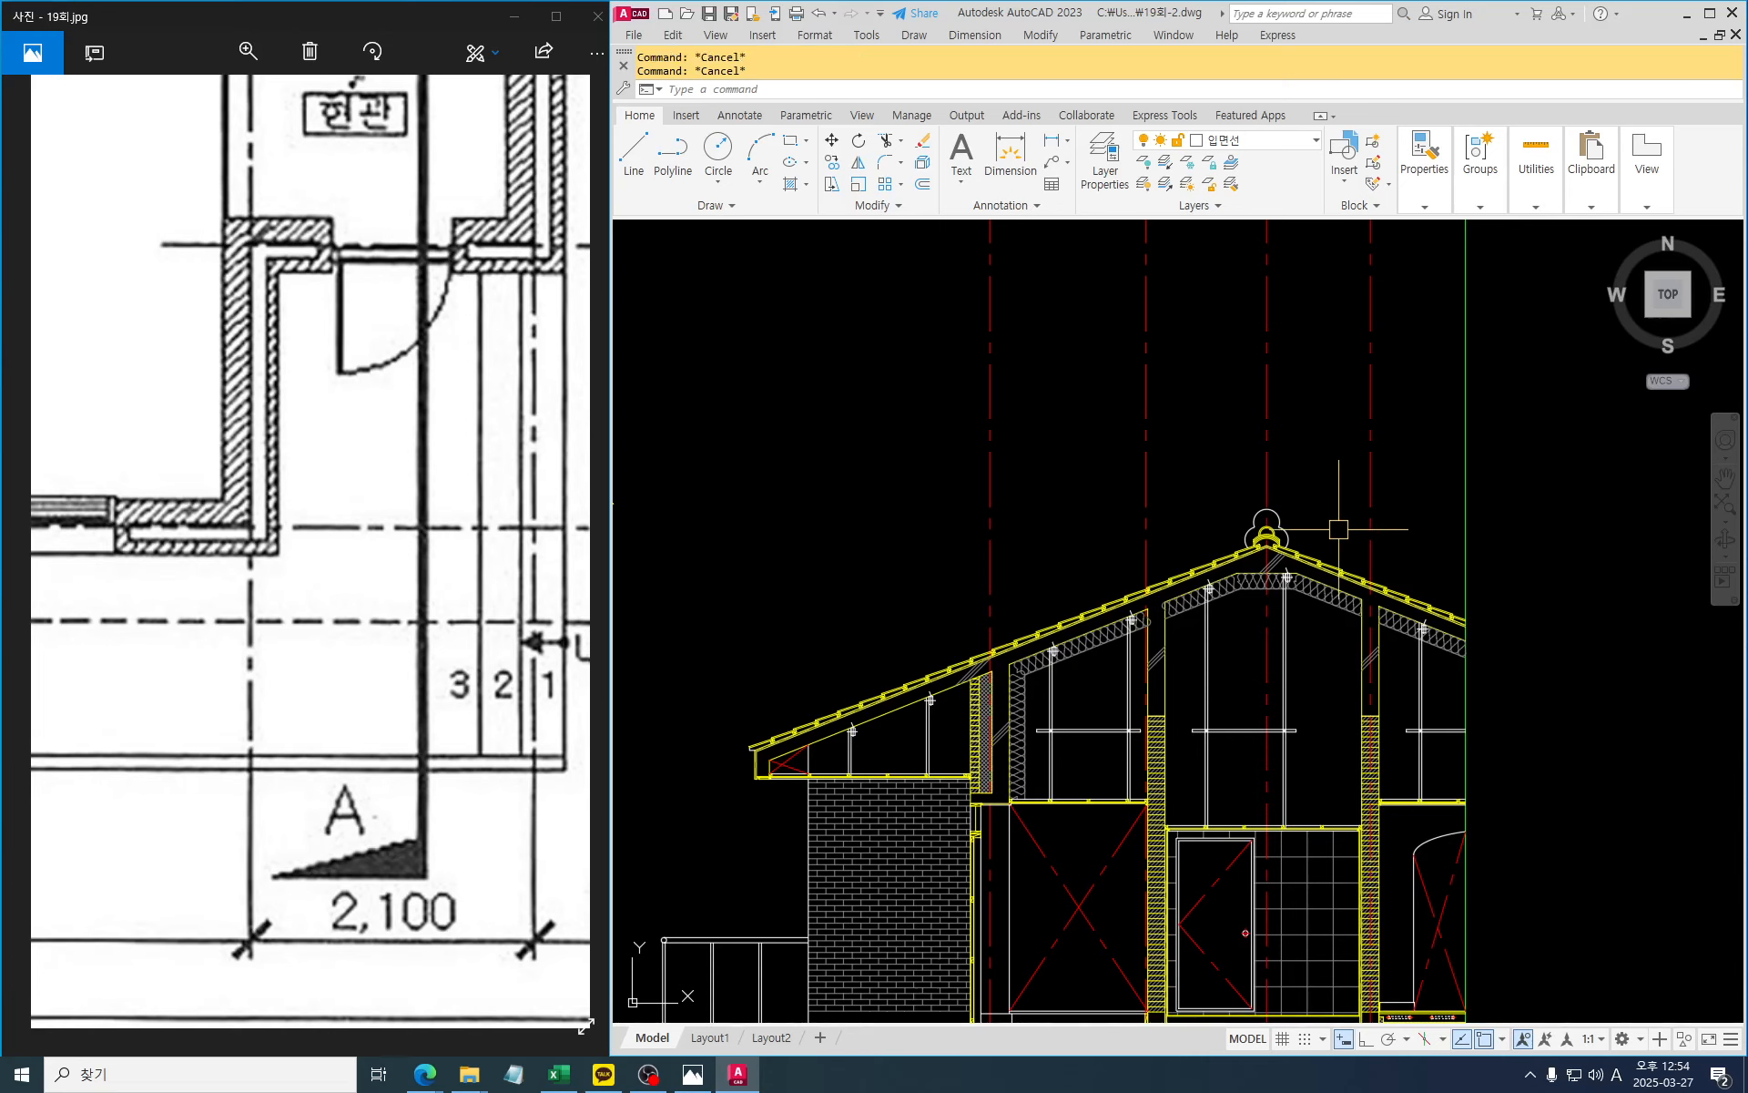
Draw a horizontal construction line just above the trefoil ridge ornament, with Ortho on
{"action": "type", "text": "xl"}
{"action": "key", "text": "Return"}
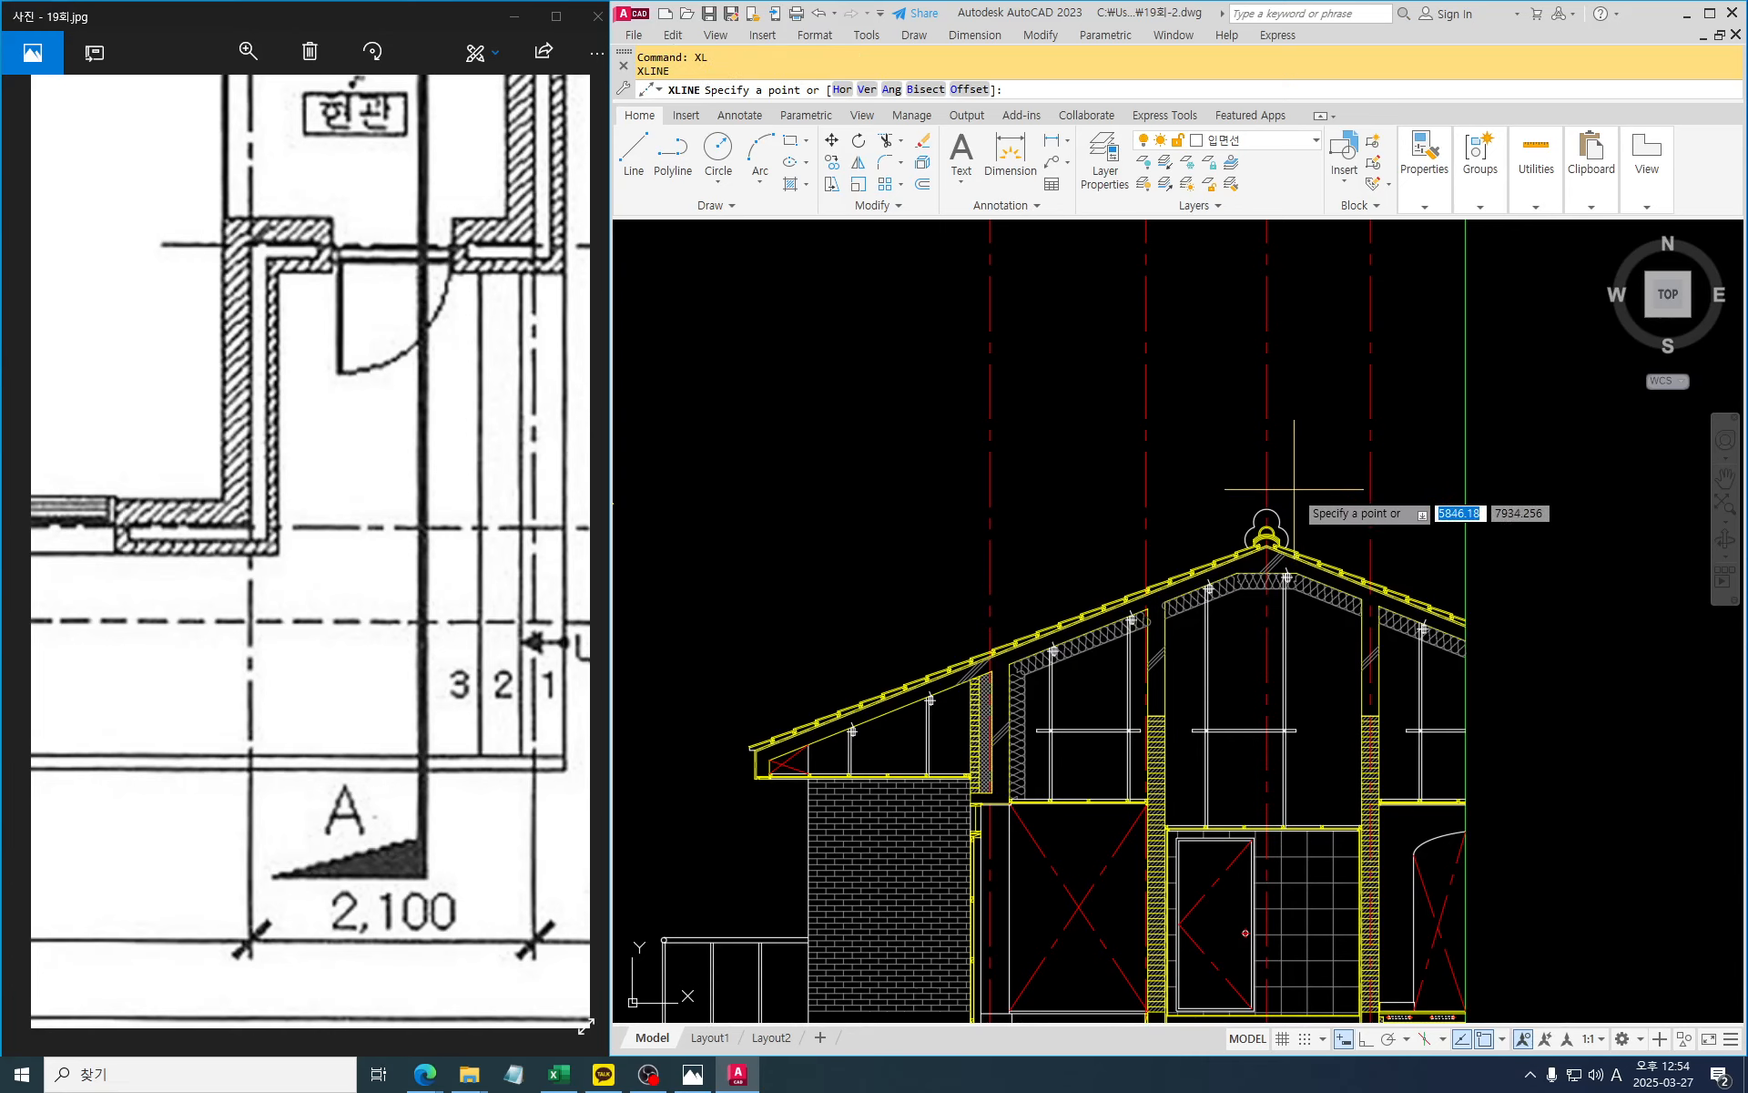
{"action": "left_click", "coordinate": [1294, 489]}
{"action": "key", "text": "F8"}
{"action": "left_click", "coordinate": [1405, 513]}
{"action": "key", "text": "Return"}
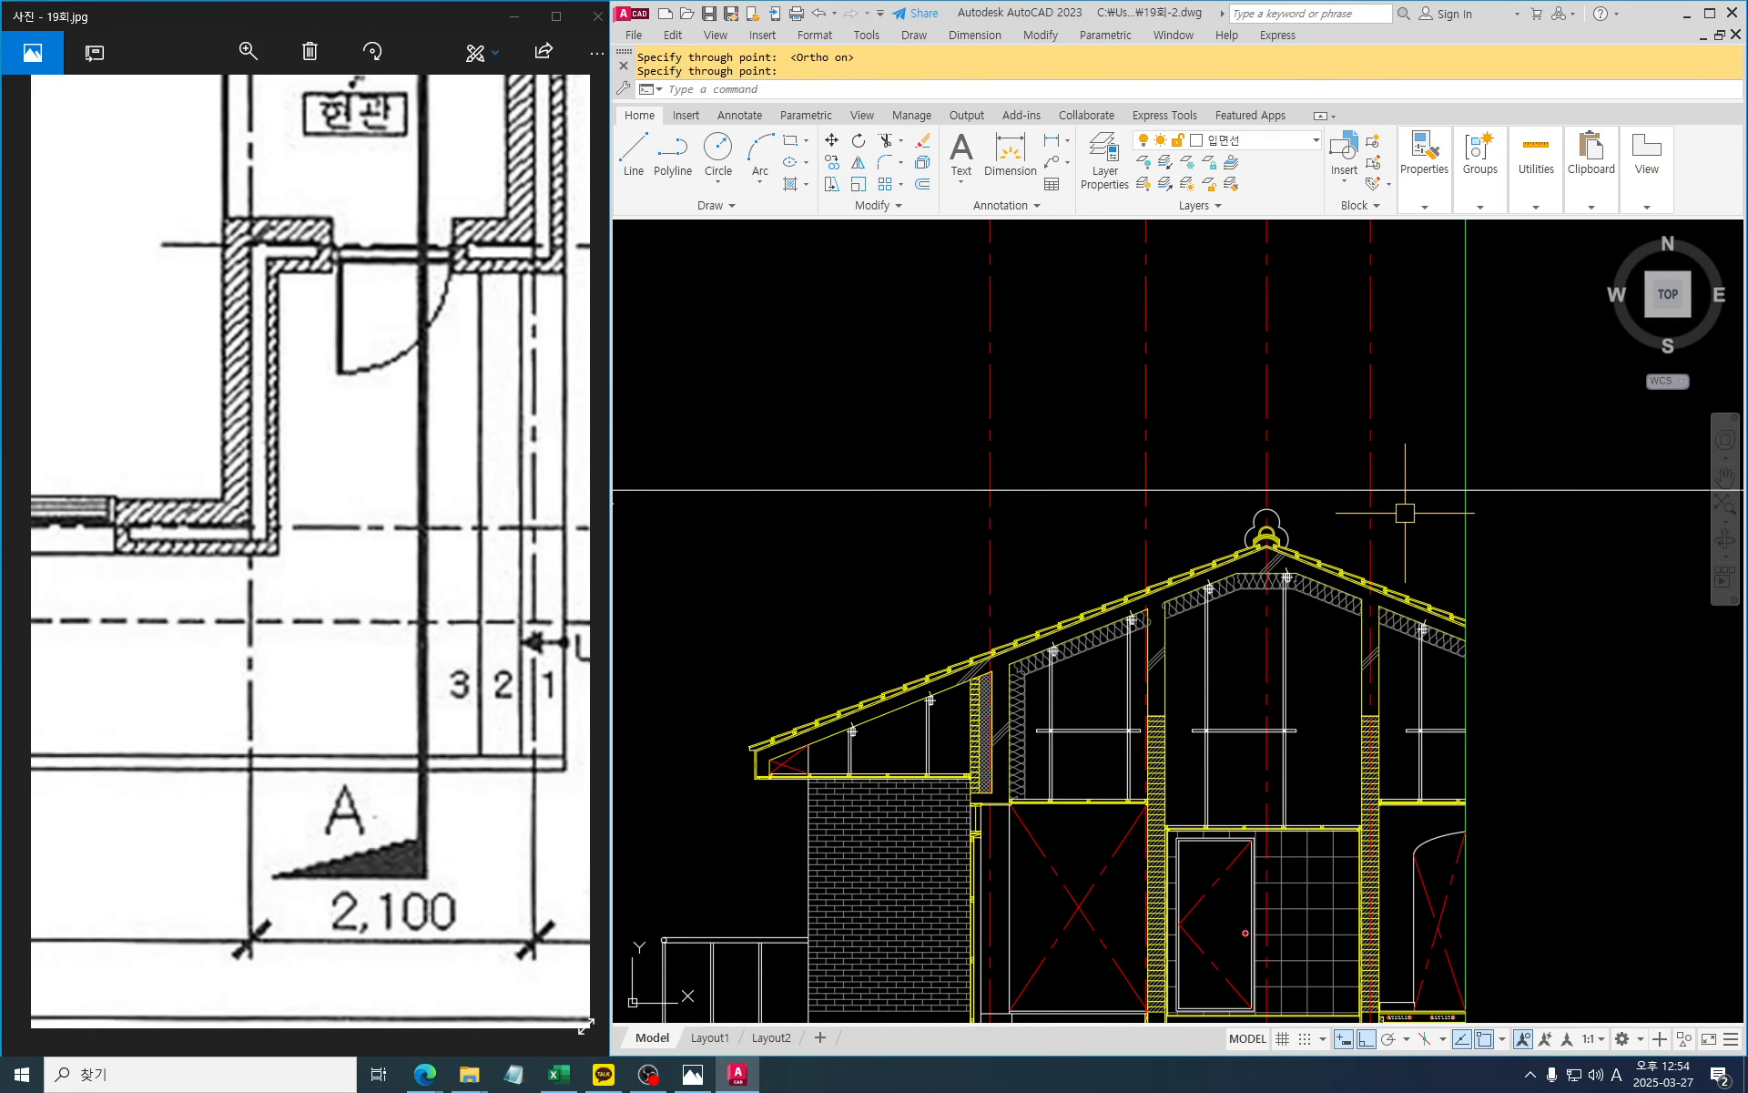
Trim all the vertical centre lines and the green boundary line above the horizontal construction line
{"action": "key", "text": "Escape"}
{"action": "key", "text": "Escape"}
{"action": "type", "text": "tr"}
{"action": "key", "text": "Return"}
{"action": "left_click", "coordinate": [1413, 507]}
{"action": "left_click", "coordinate": [1392, 441]}
{"action": "key", "text": "Return"}
{"action": "left_click", "coordinate": [1561, 442]}
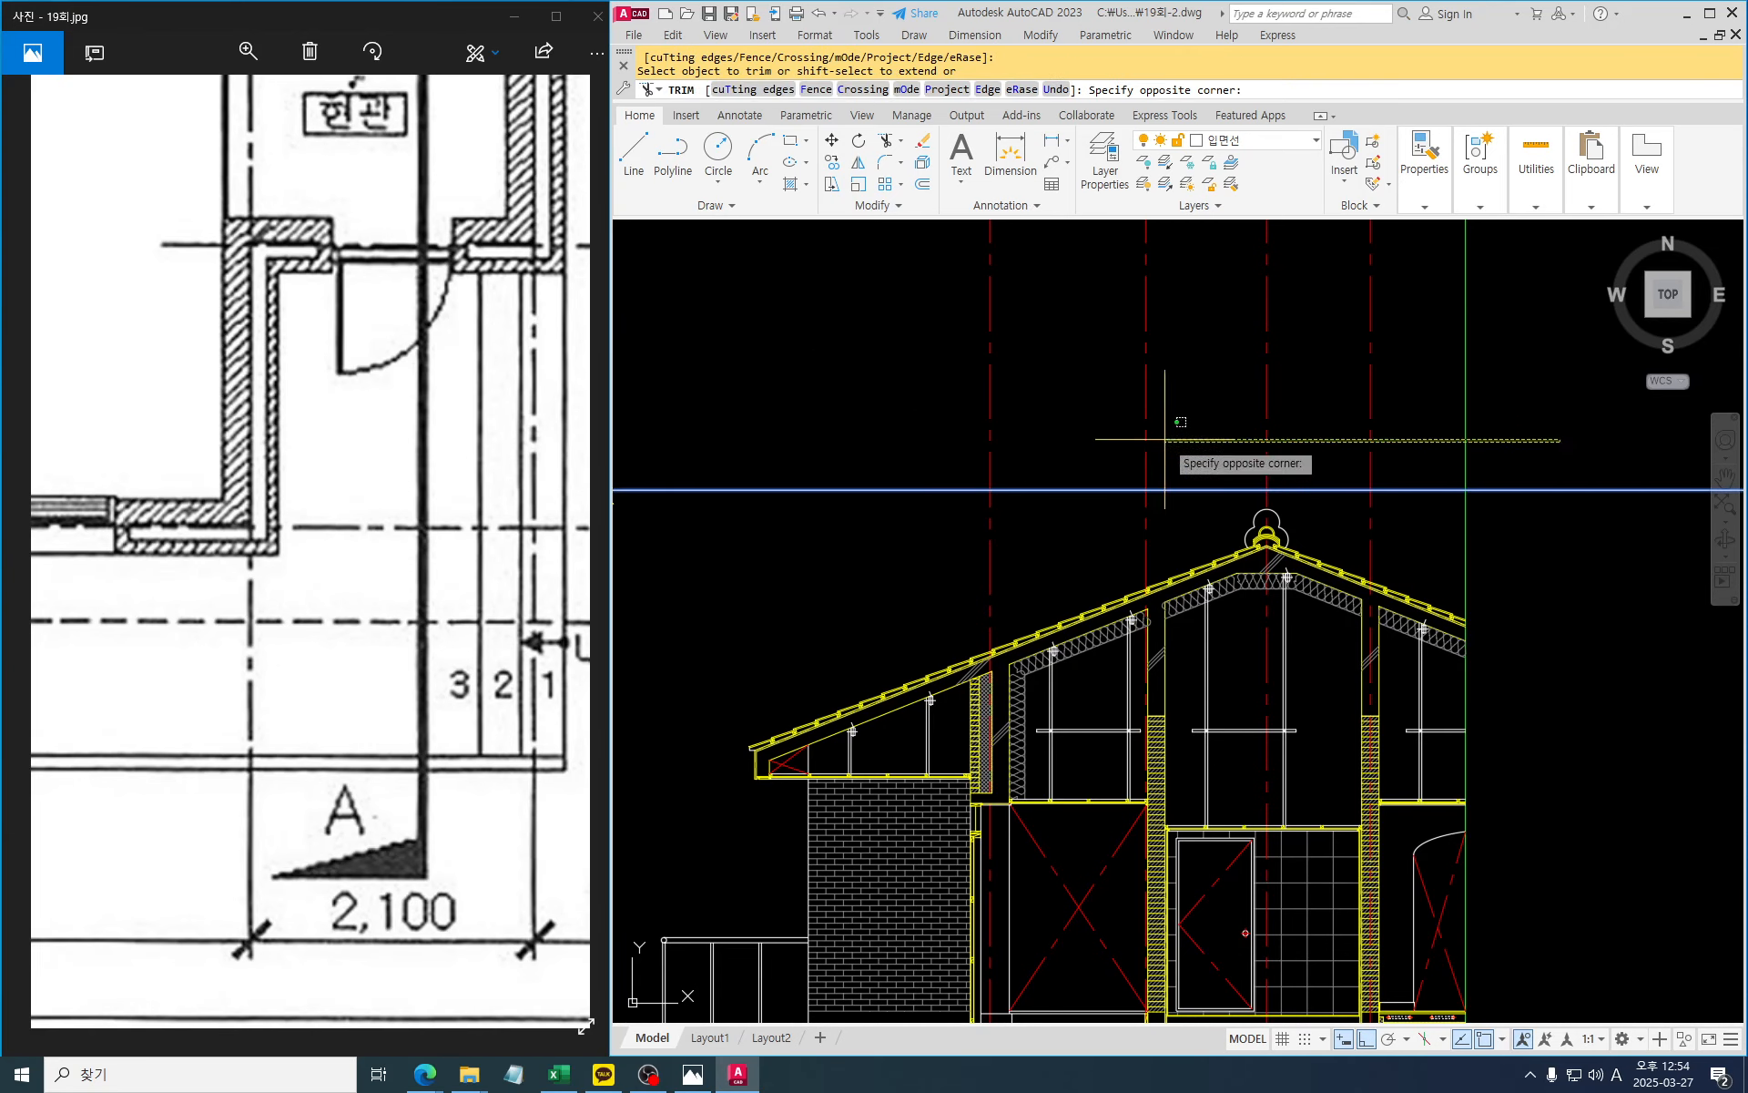
{"action": "left_click", "coordinate": [707, 364]}
{"action": "key", "text": "Escape"}
Erase the horizontal construction line above the roof
{"action": "type", "text": "e"}
{"action": "key", "text": "Return"}
{"action": "left_click", "coordinate": [1611, 533]}
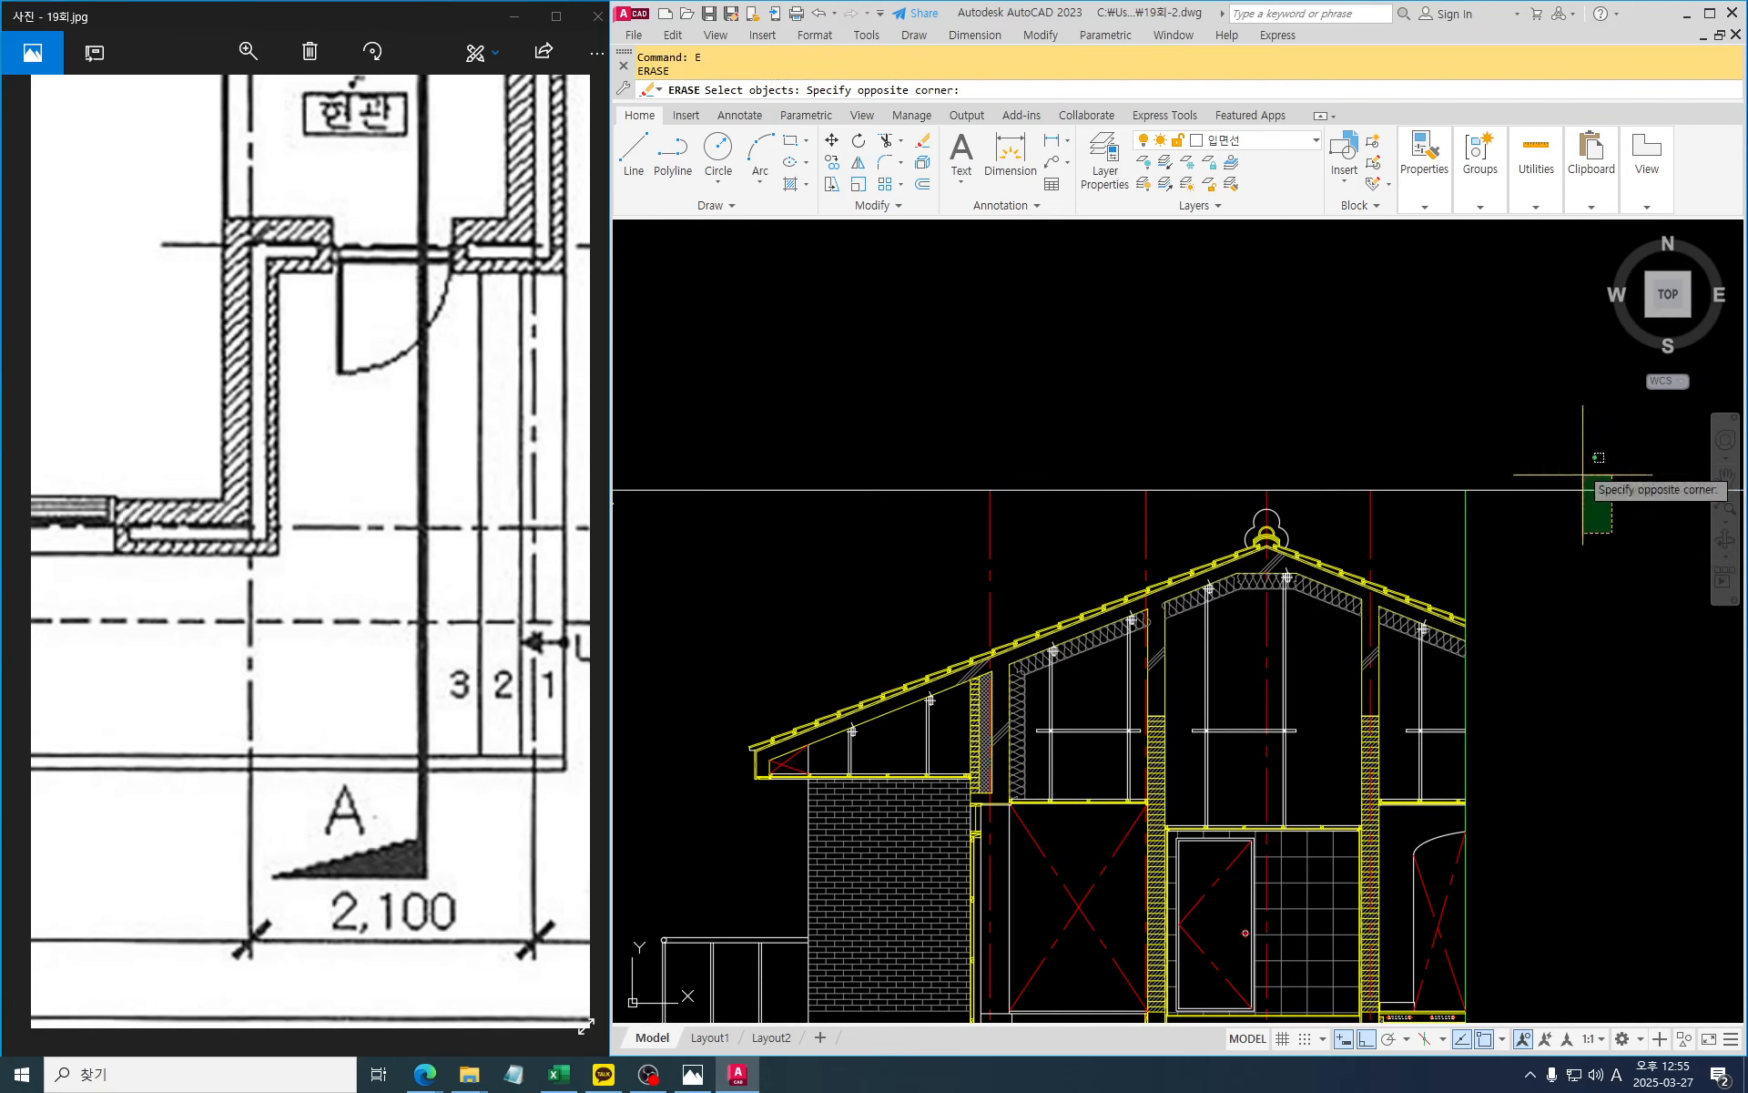
{"action": "left_click", "coordinate": [1582, 475]}
{"action": "key", "text": "Return"}
{"action": "key", "text": "Escape"}
{"action": "mouse_move", "coordinate": [1272, 664]}
{"action": "middle_mouse_down"}
{"action": "mouse_move", "coordinate": [1354, 447]}
{"action": "mouse_move", "coordinate": [1345, 497]}
{"action": "middle_mouse_up"}
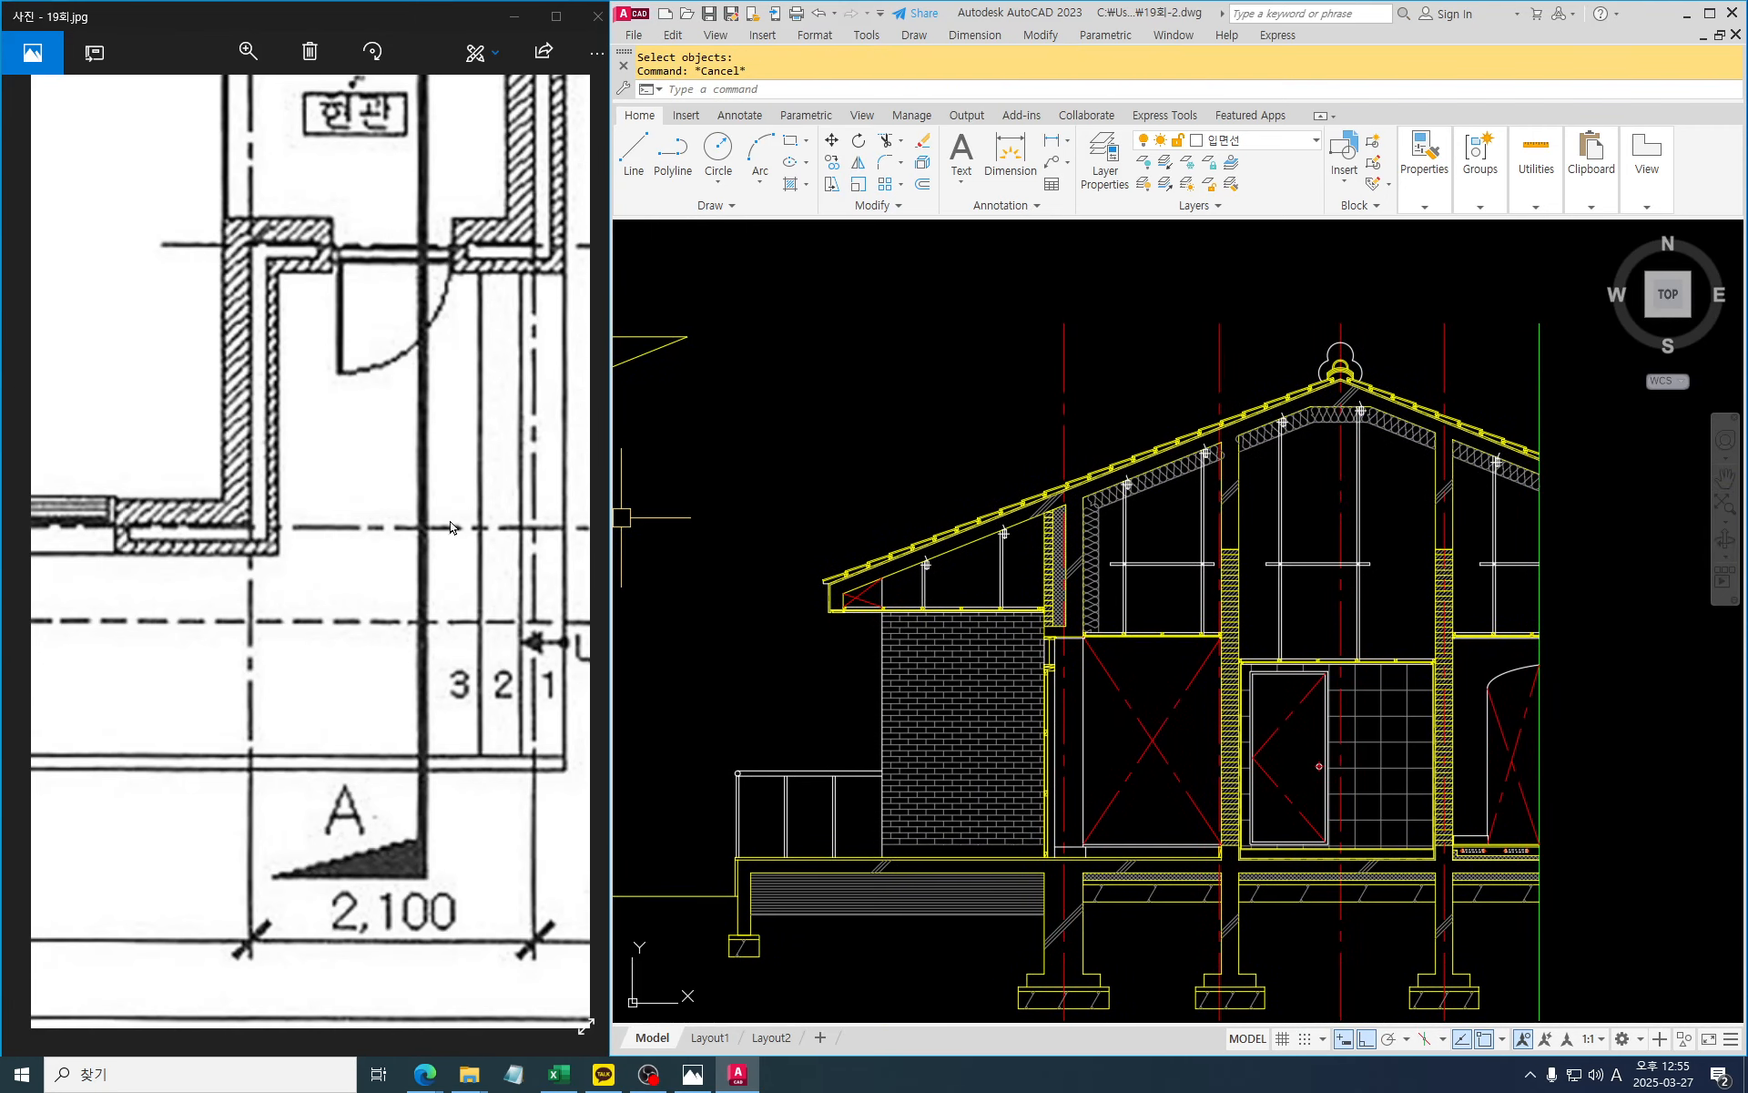
{"action": "left_click", "coordinate": [325, 510]}
{"action": "scroll", "coordinate": [325, 510], "scroll_direction": "down", "scroll_amount": 6}
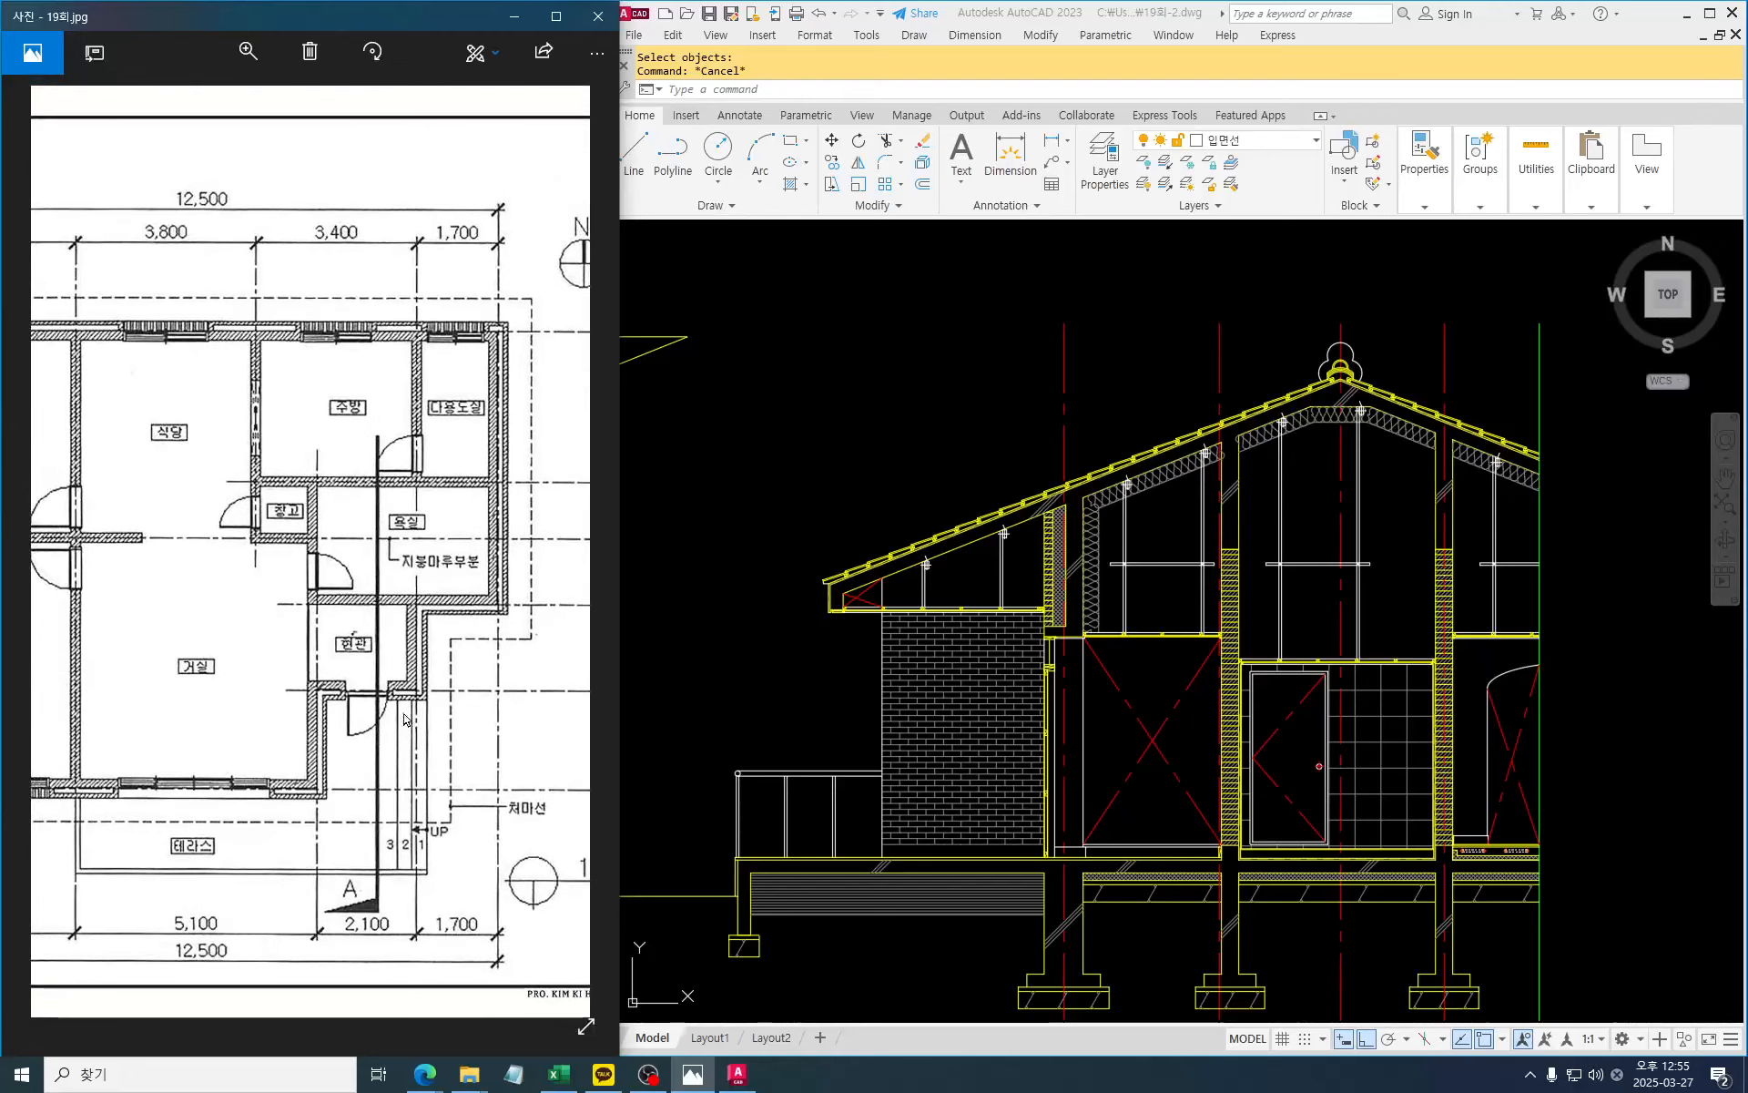
{"action": "left_click_drag", "start_coordinate": [405, 720], "coordinate": [391, 682]}
{"action": "left_click", "coordinate": [937, 440]}
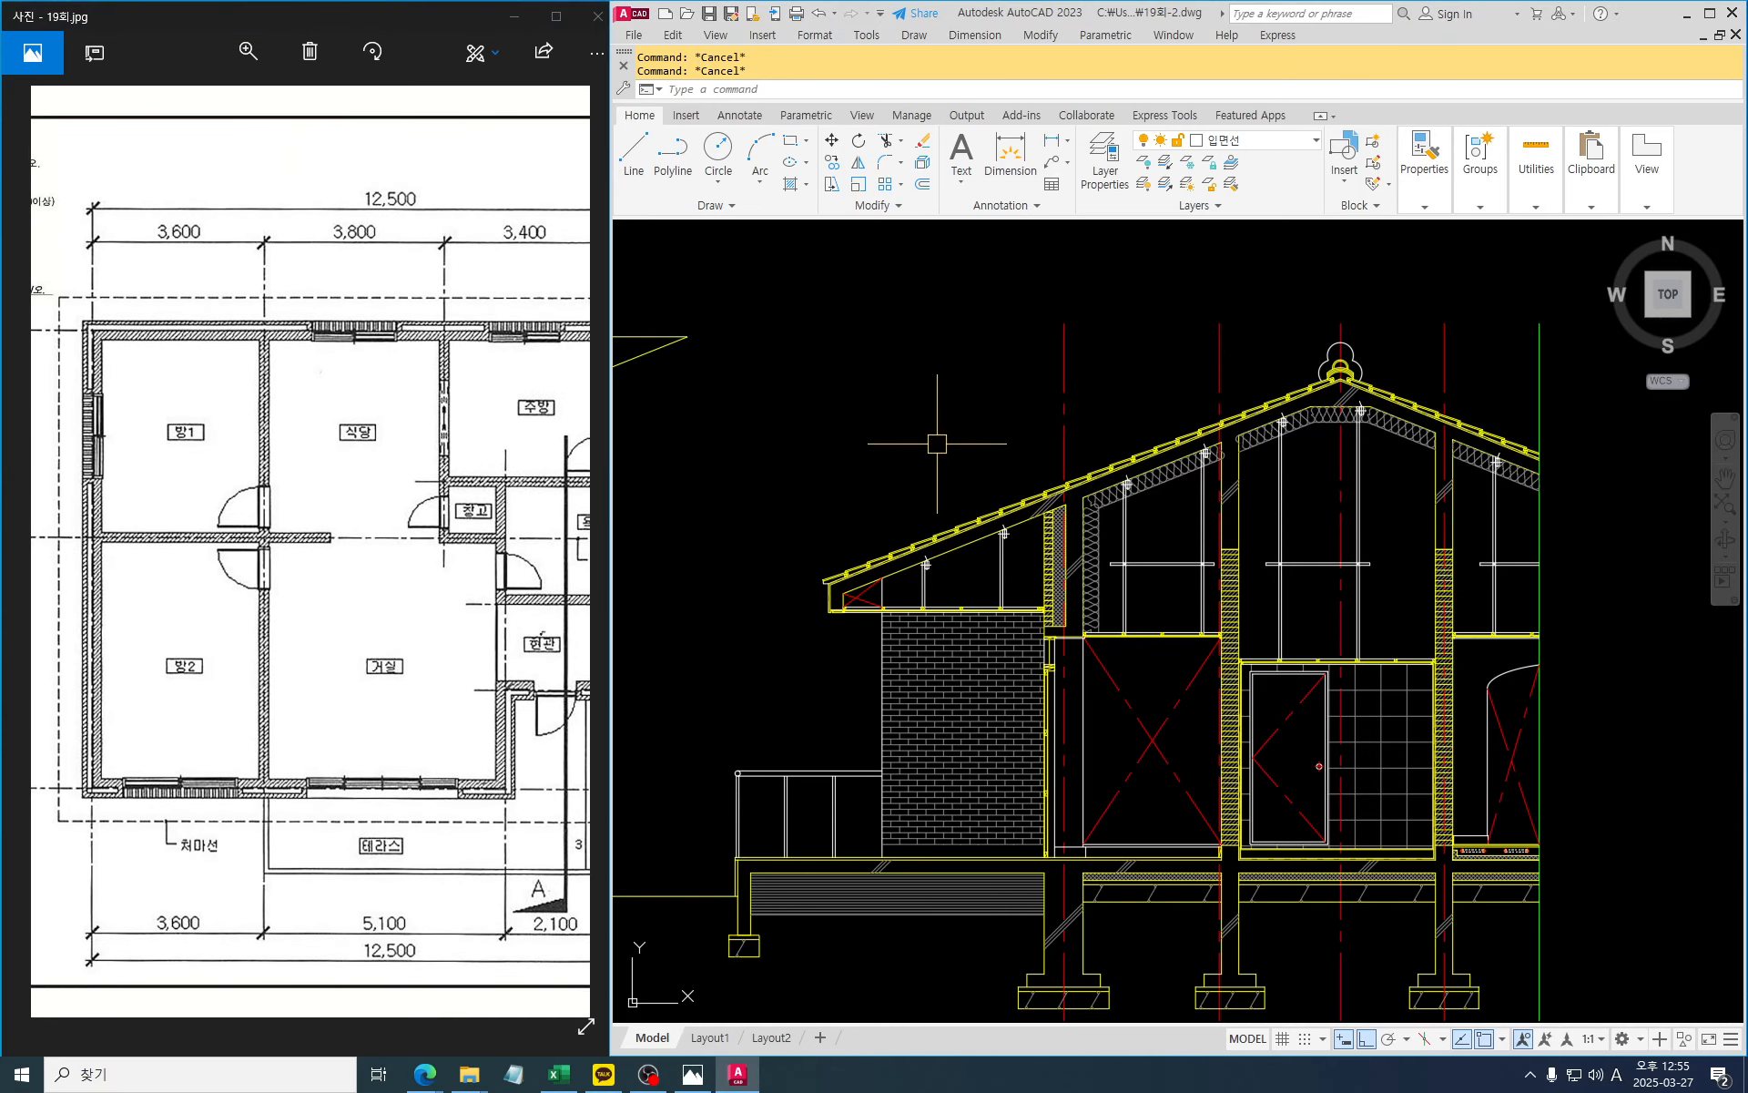
{"action": "type", "text": "o"}
{"action": "key", "text": "Return"}
{"action": "type", "text": "5300"}
{"action": "key", "text": "Return"}
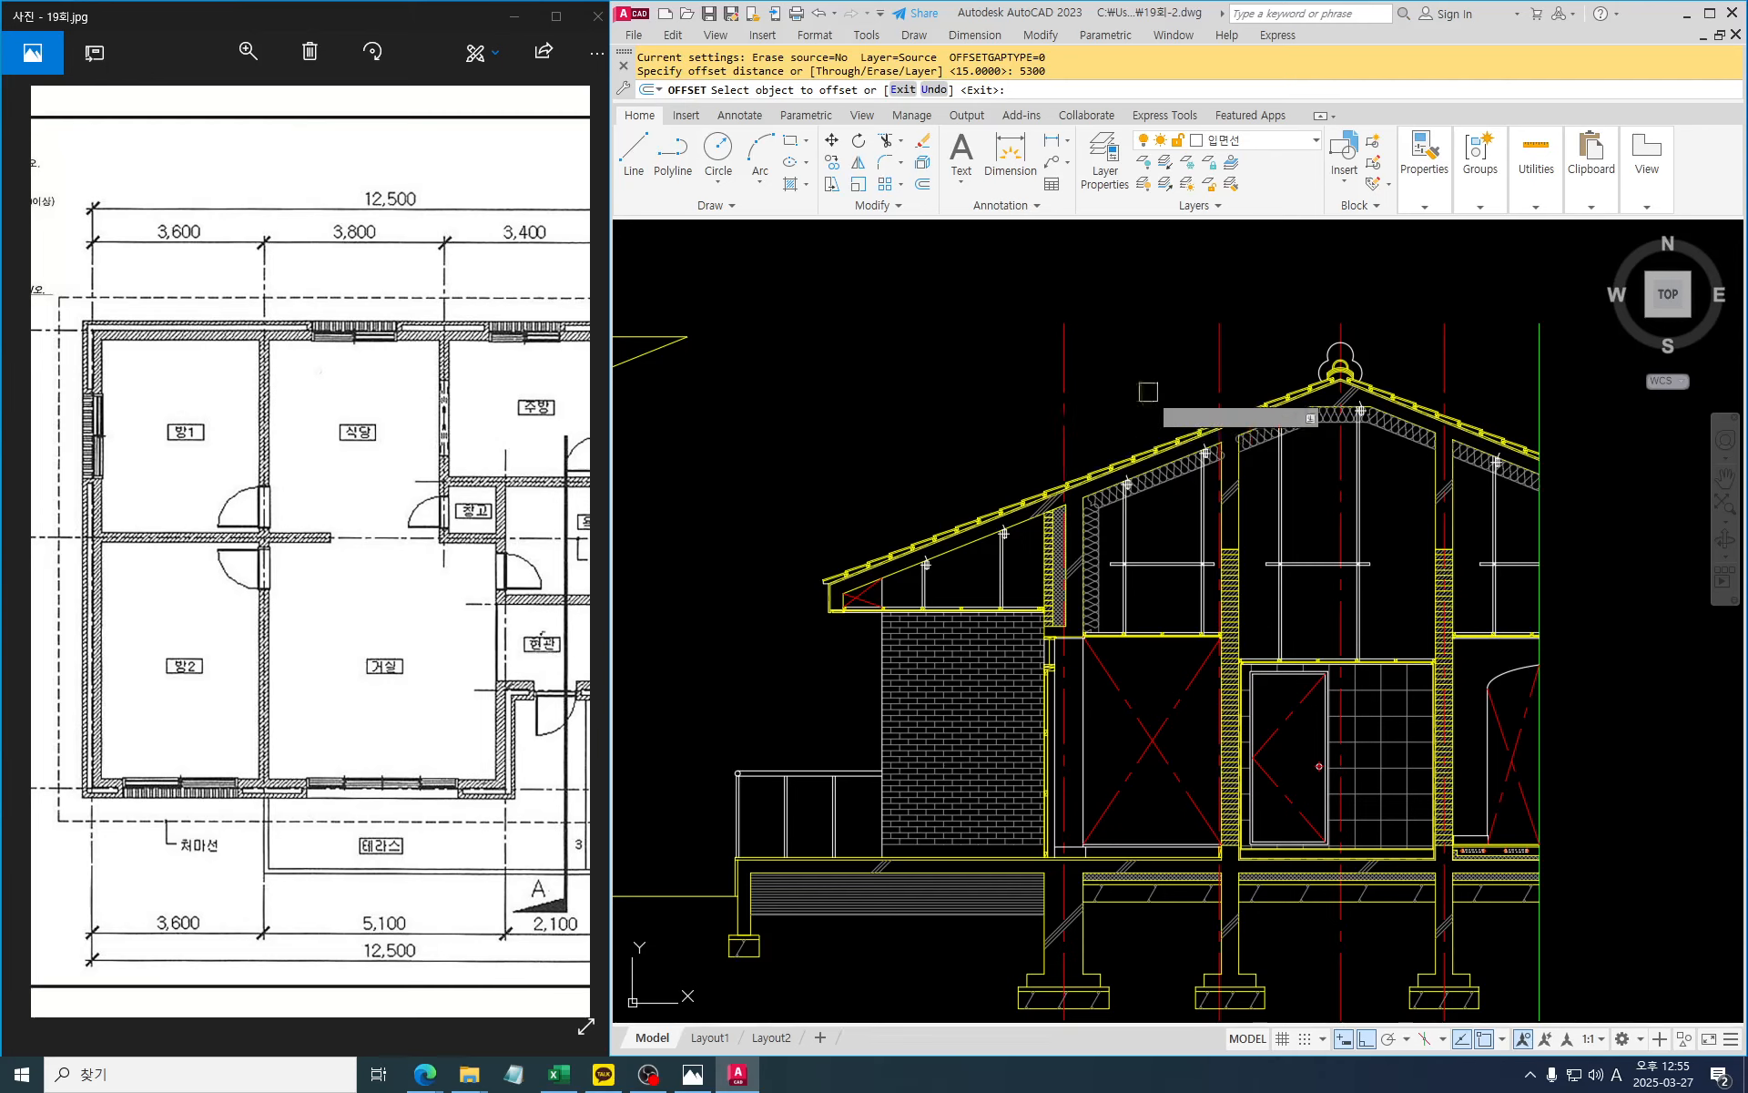
{"action": "left_click", "coordinate": [1340, 357]}
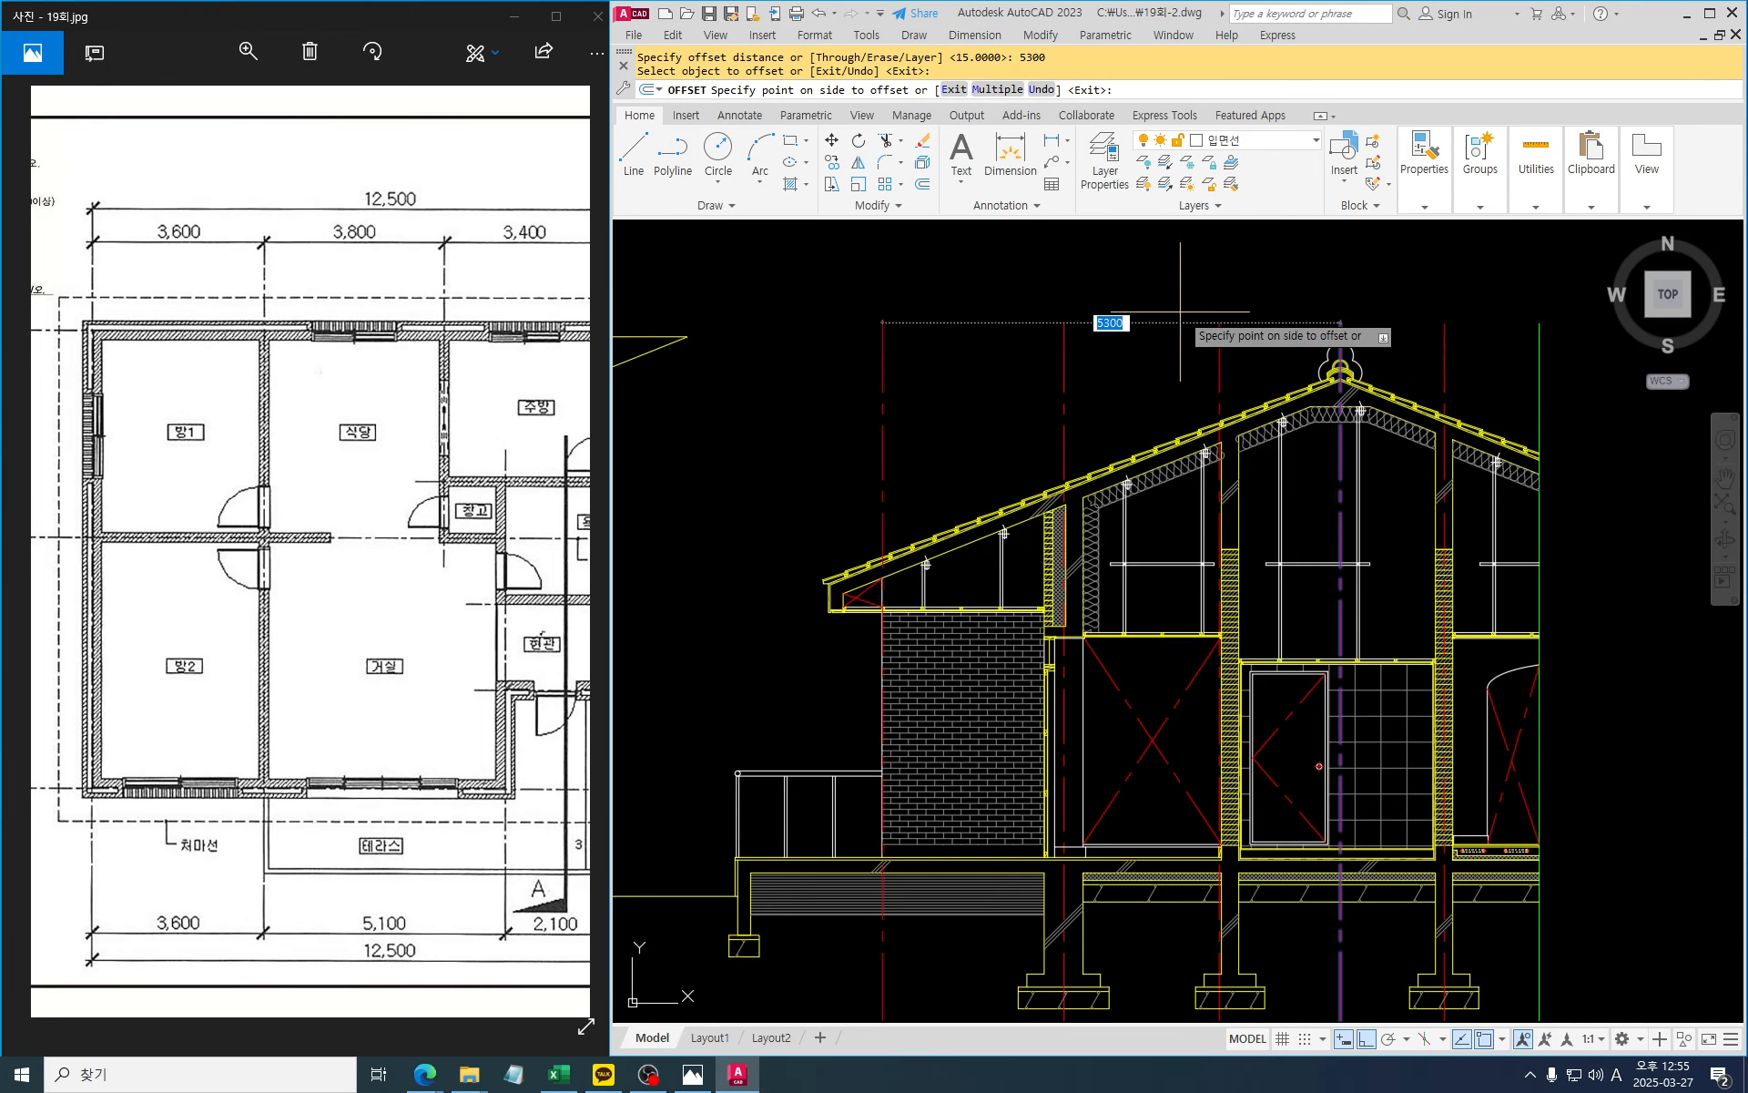
{"action": "key", "text": "Escape"}
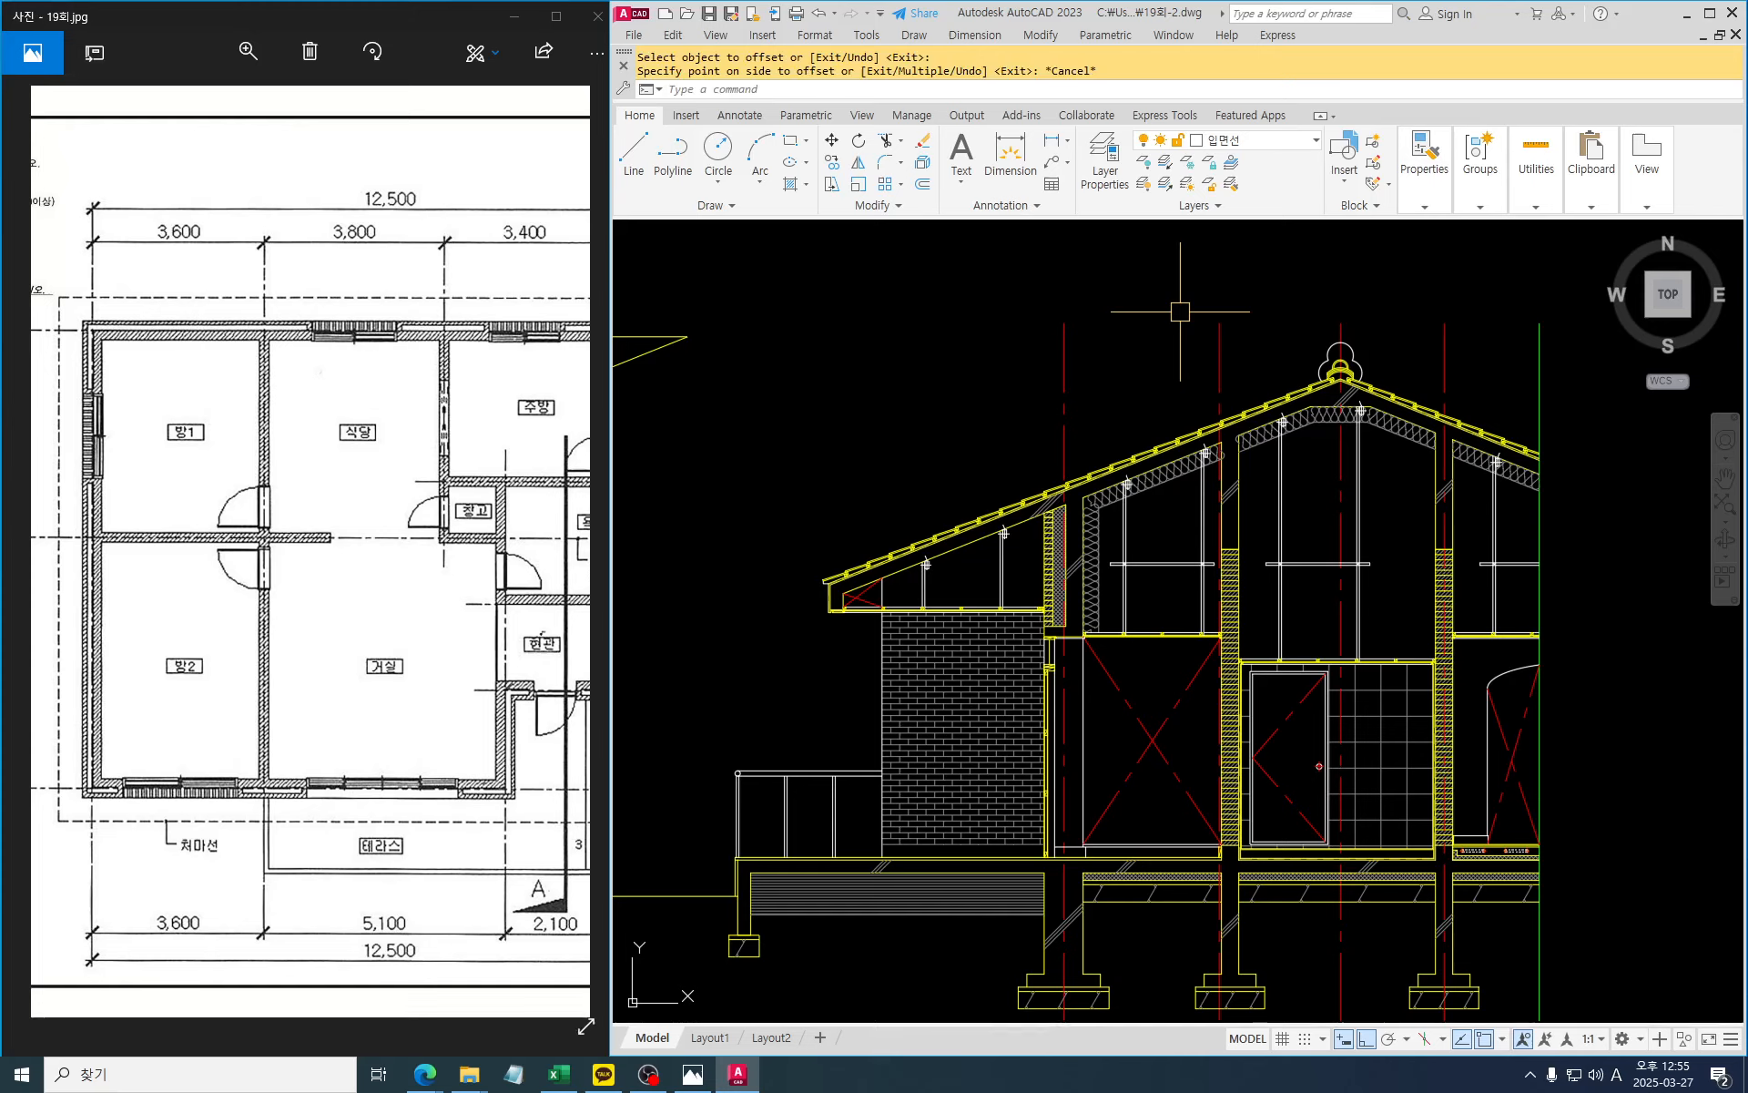
{"action": "key", "text": "Escape"}
Erase the white horizontal and vertical lines beneath the lowest roof tile at the eaves
{"action": "middle_click_drag", "start_coordinate": [1167, 512], "coordinate": [1317, 497]}
{"action": "scroll", "coordinate": [973, 591], "scroll_direction": "up", "scroll_amount": 5}
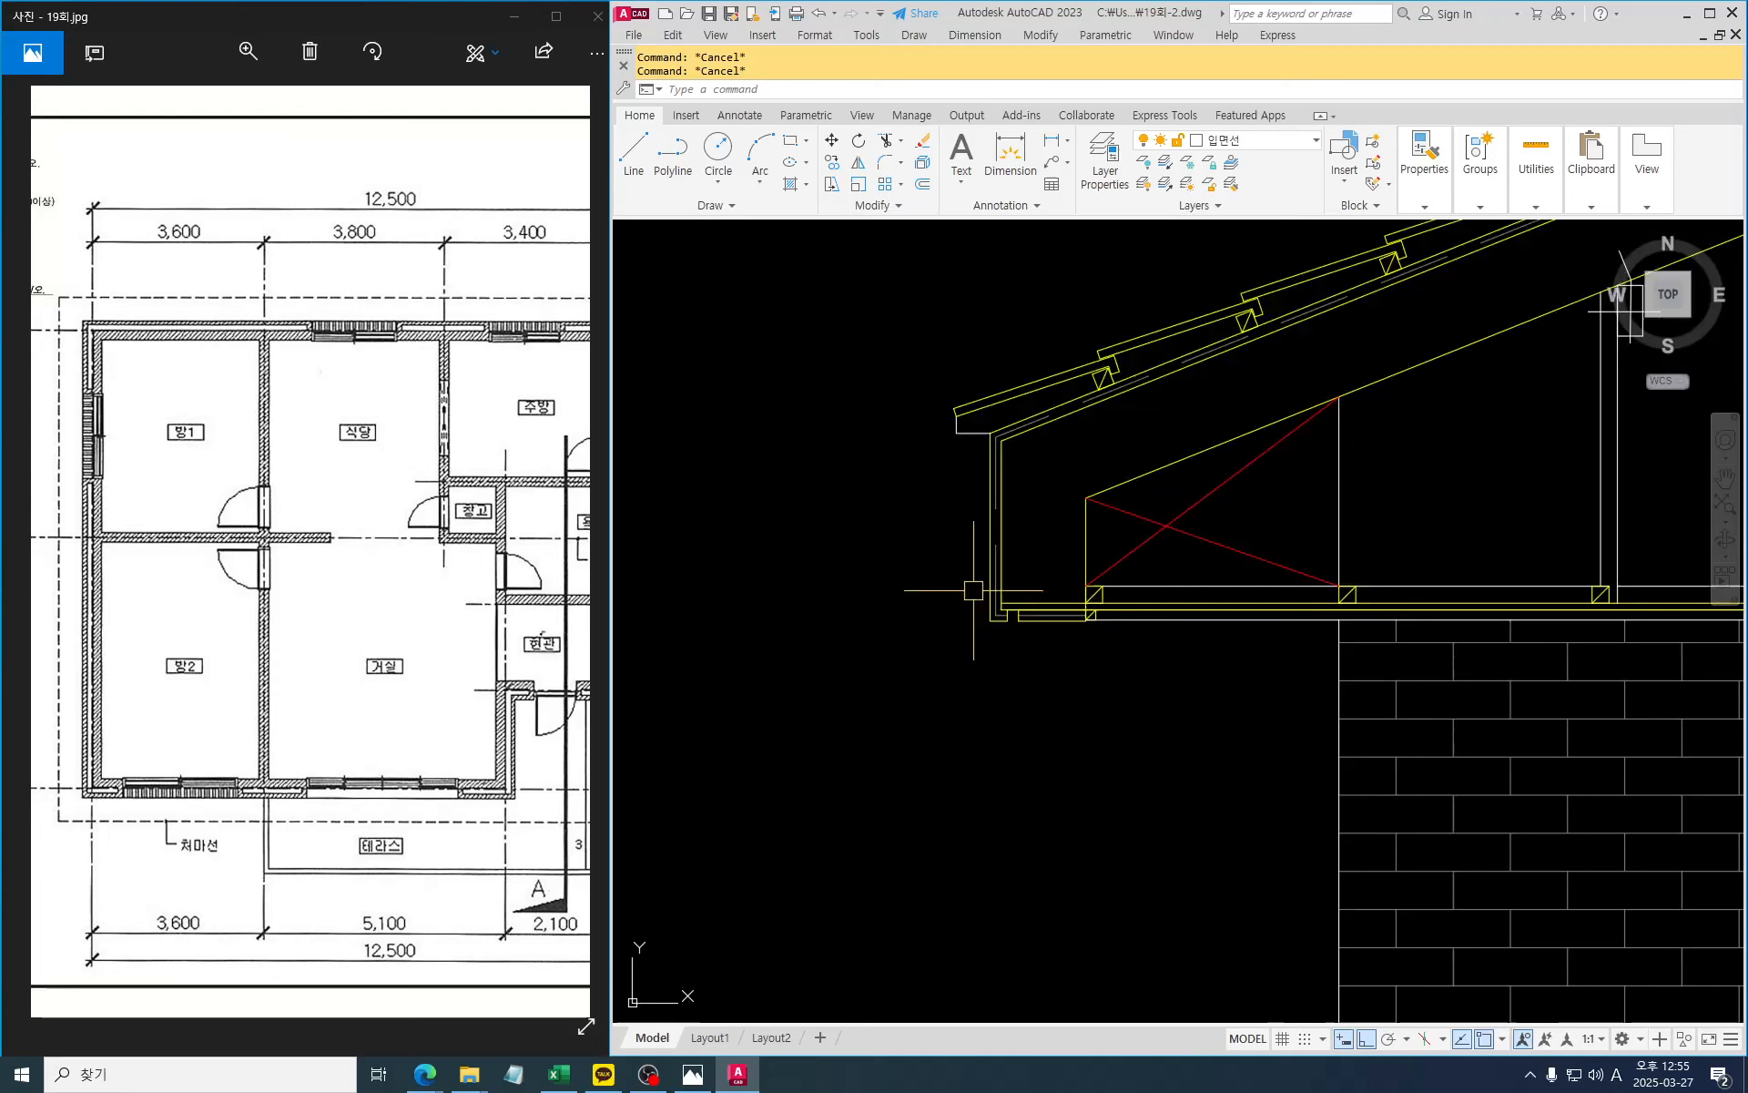
{"action": "scroll", "coordinate": [968, 544], "scroll_direction": "up", "scroll_amount": 2}
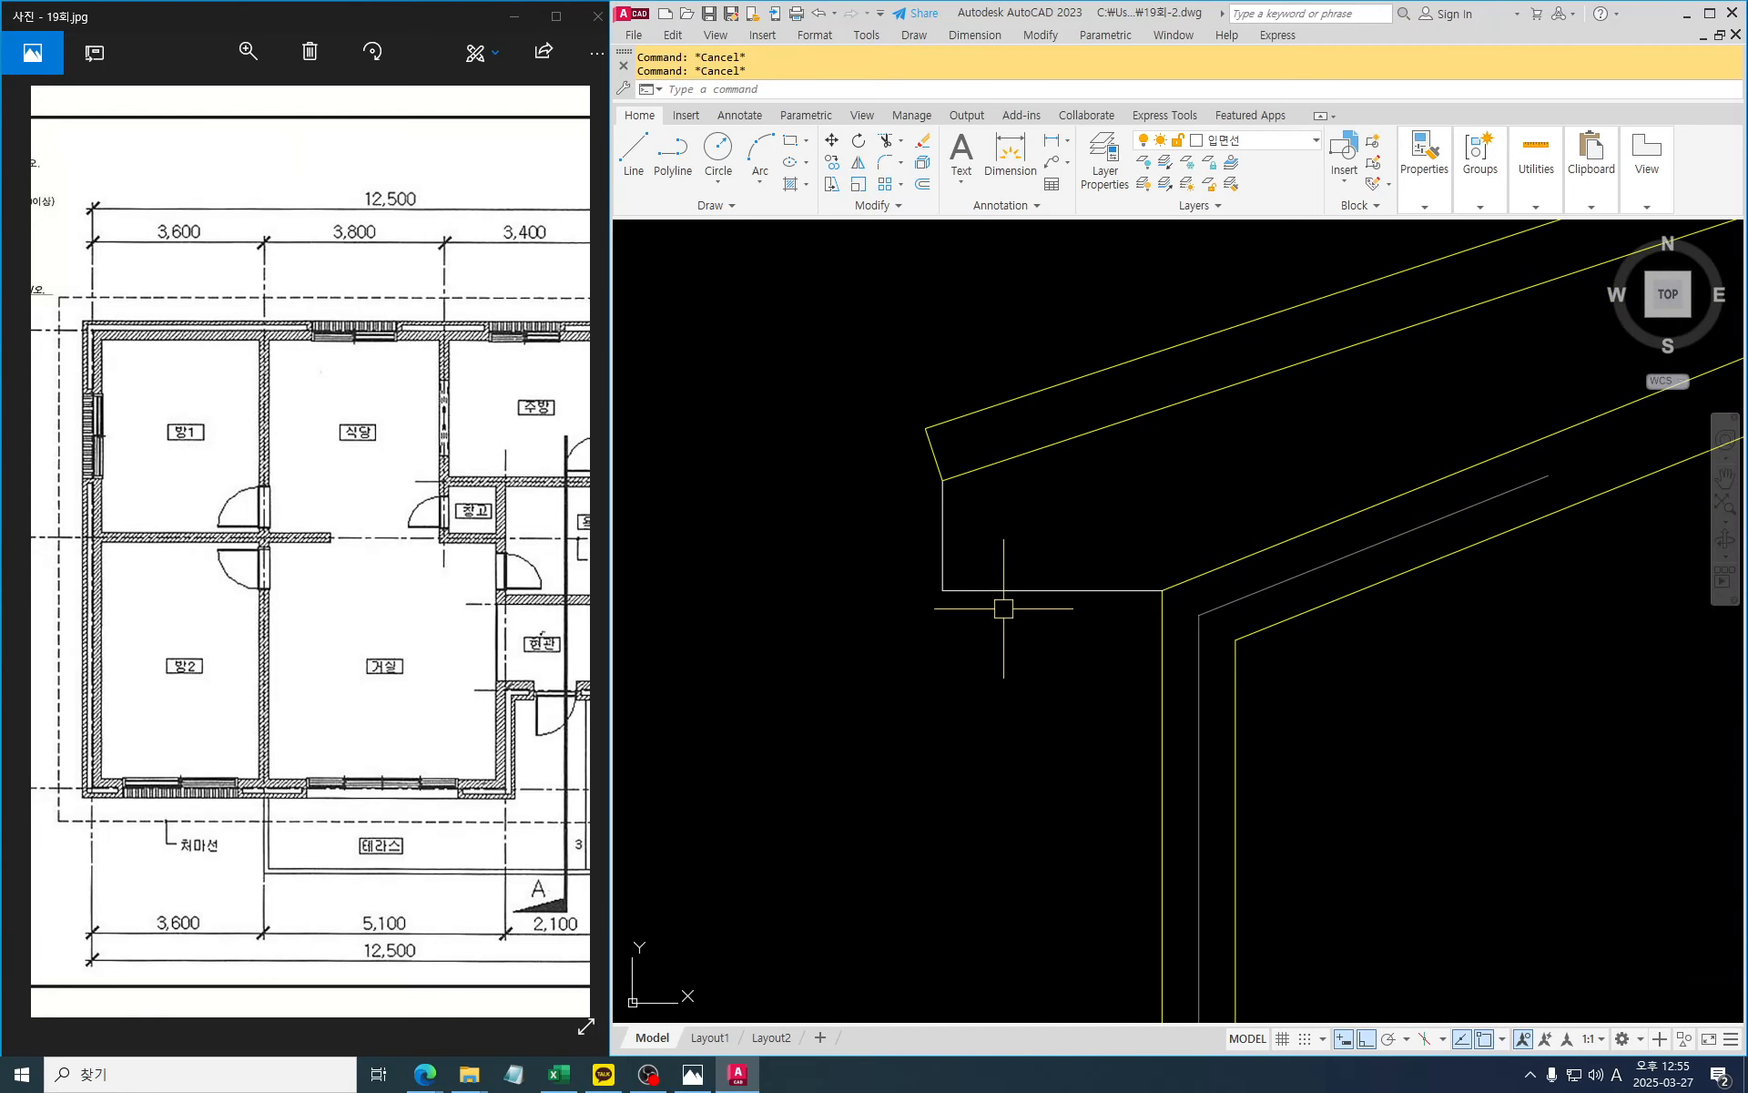
{"action": "type", "text": "e"}
{"action": "key", "text": "space"}
{"action": "left_click", "coordinate": [1003, 609]}
{"action": "left_click", "coordinate": [914, 552]}
{"action": "key", "text": "space"}
{"action": "key", "text": "Escape"}
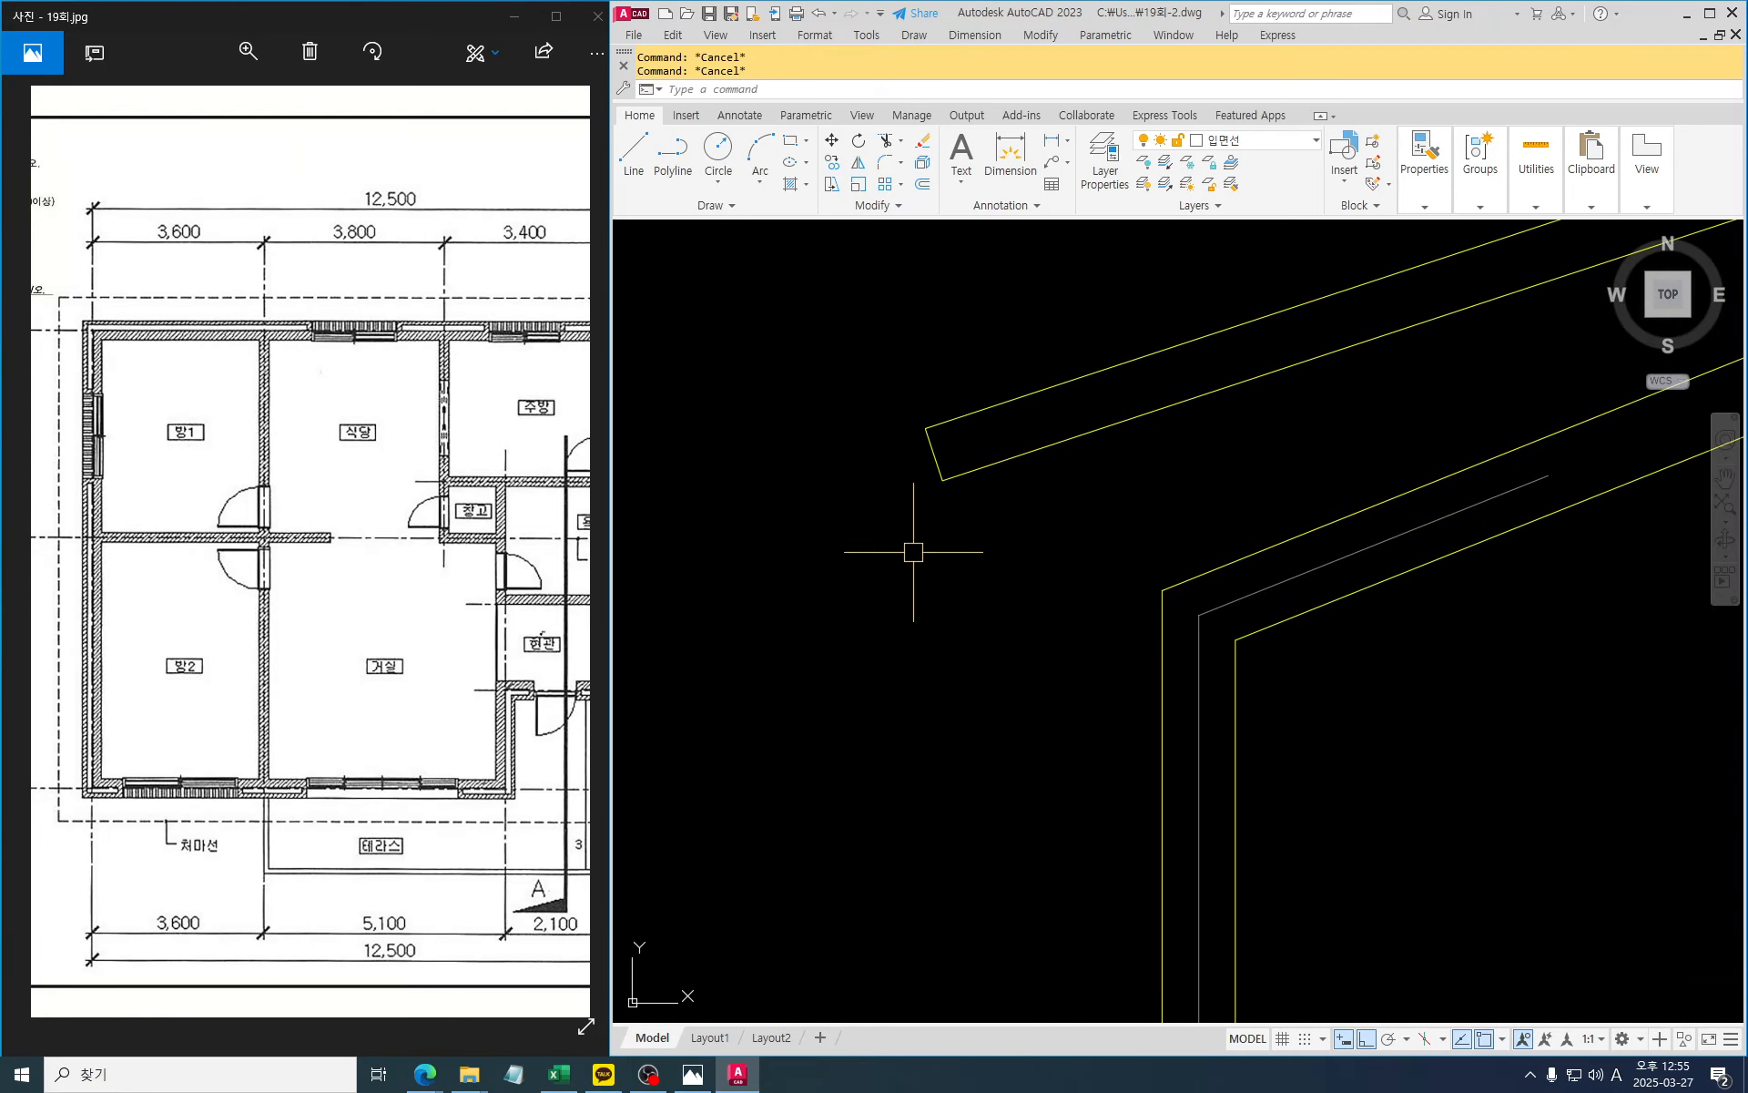
Create a construction line offset 60 below the upper edge of the lowest eaves tile
{"action": "scroll", "coordinate": [956, 601], "scroll_direction": "down", "scroll_amount": 3}
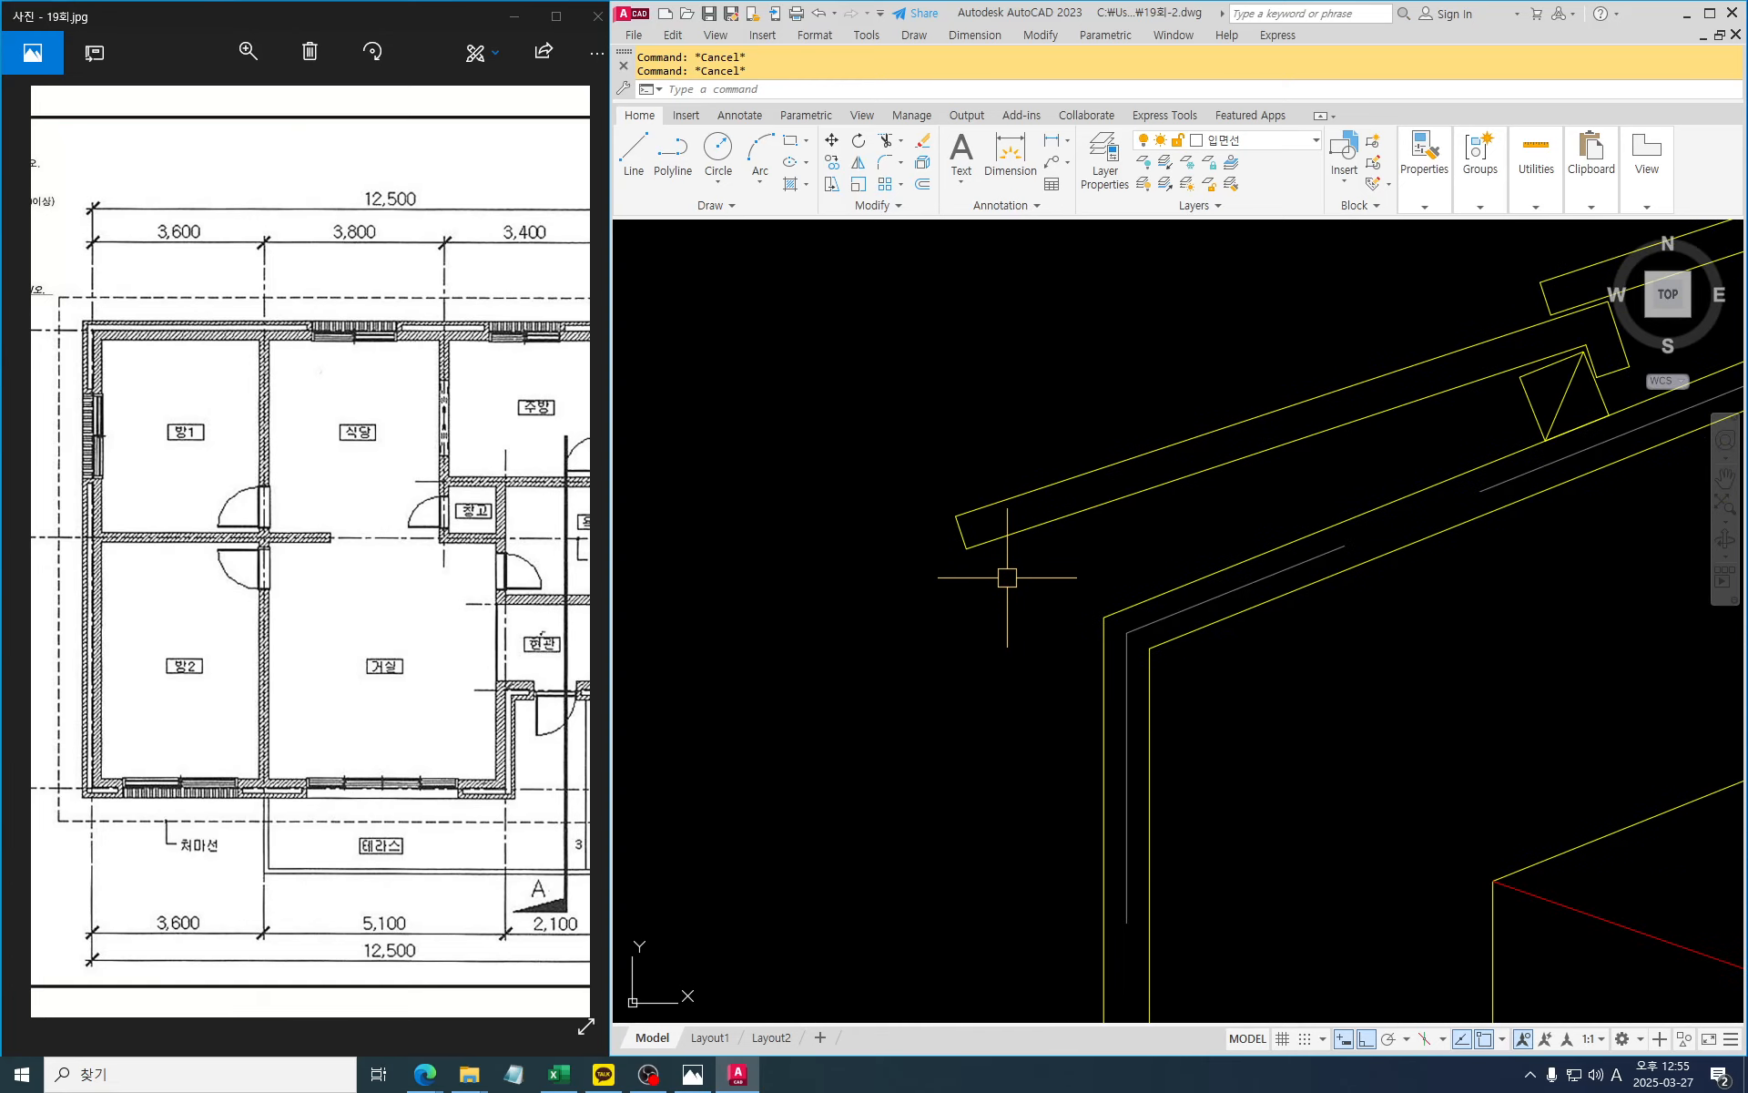
{"action": "type", "text": "xl"}
{"action": "key", "text": "space"}
{"action": "type", "text": "o"}
{"action": "key", "text": "space"}
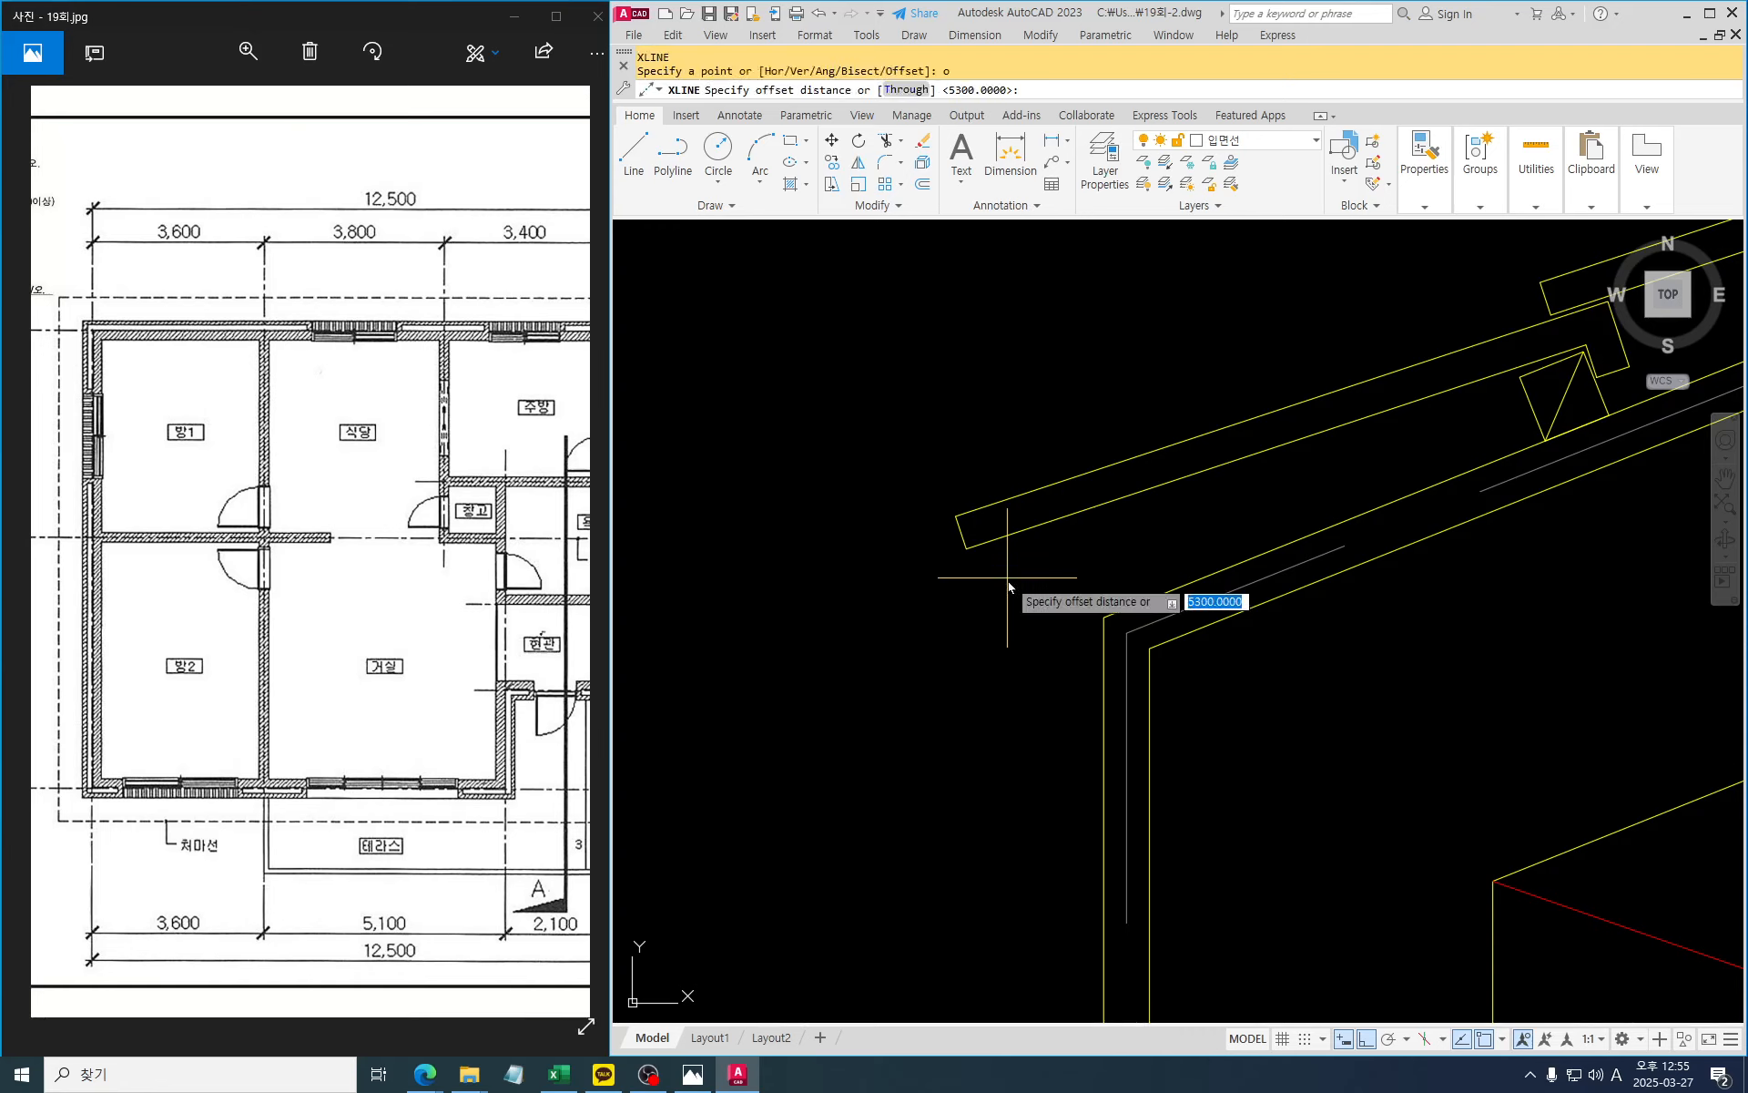
{"action": "type", "text": "60"}
{"action": "key", "text": "space"}
{"action": "left_click", "coordinate": [955, 524]}
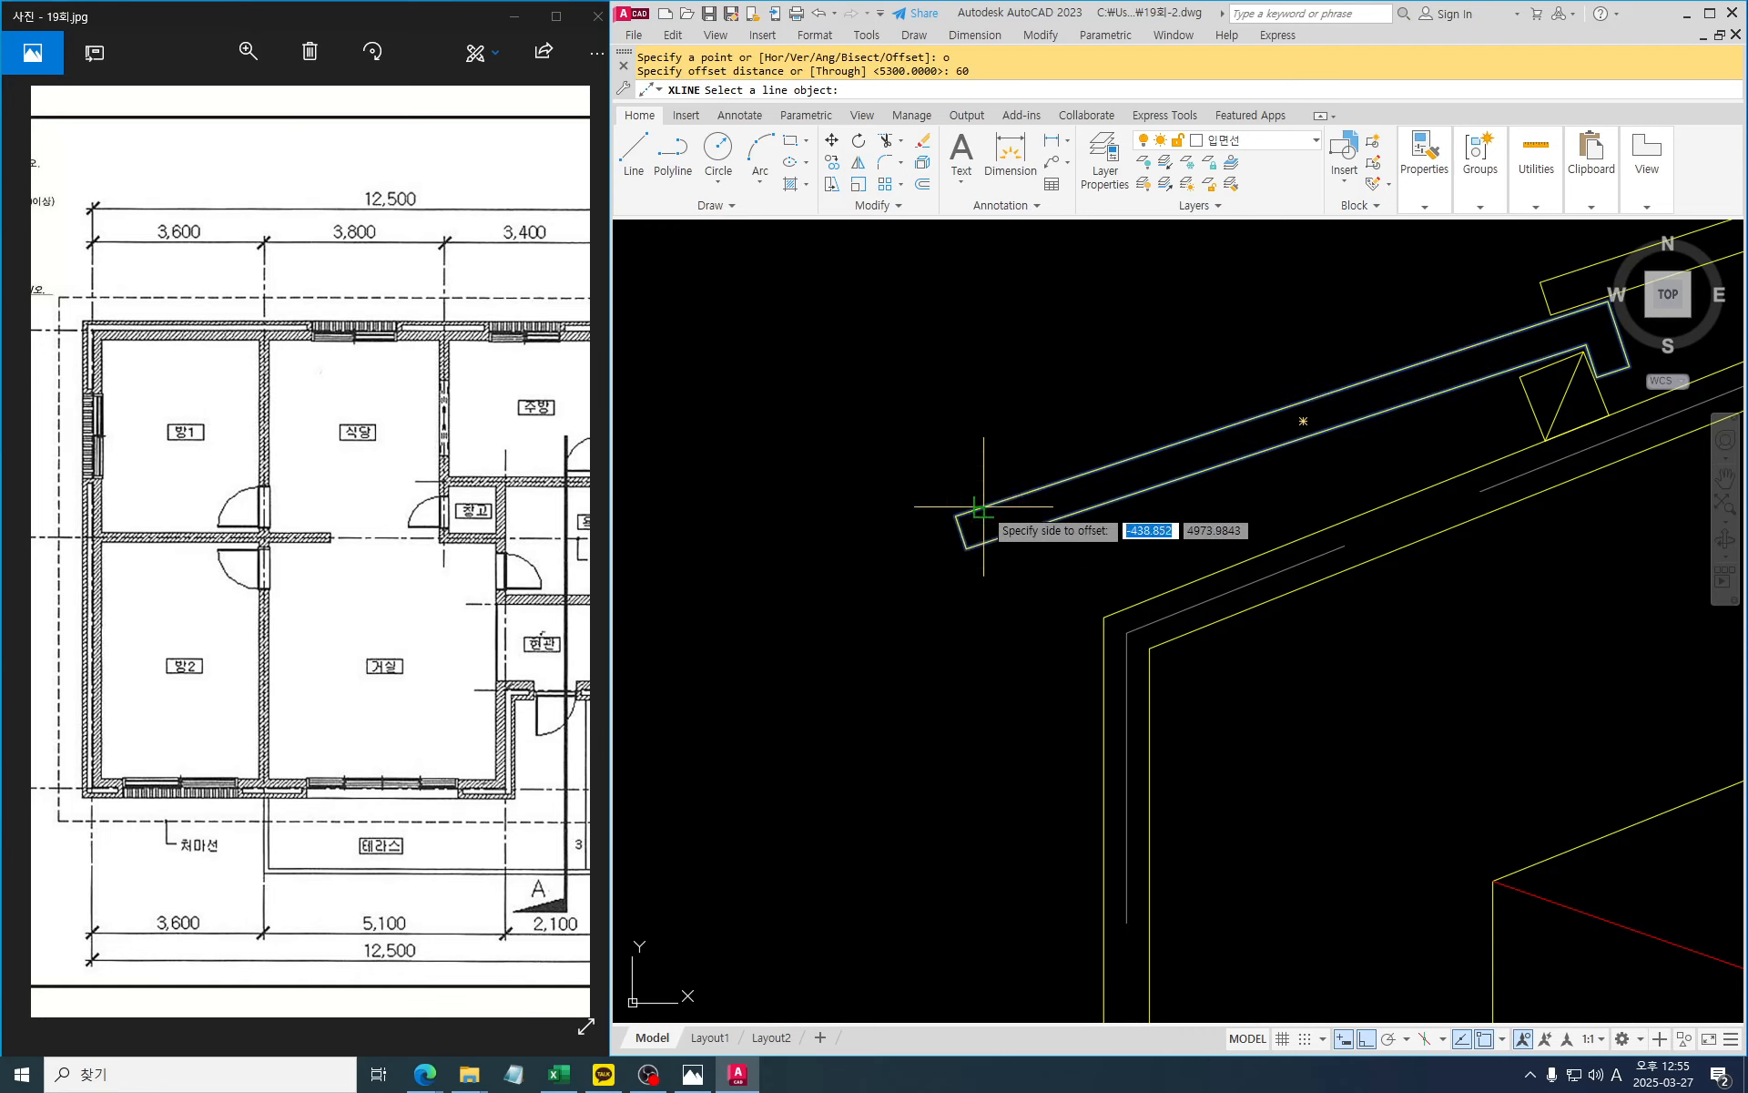
{"action": "left_click", "coordinate": [1016, 621]}
{"action": "key", "text": "Escape"}
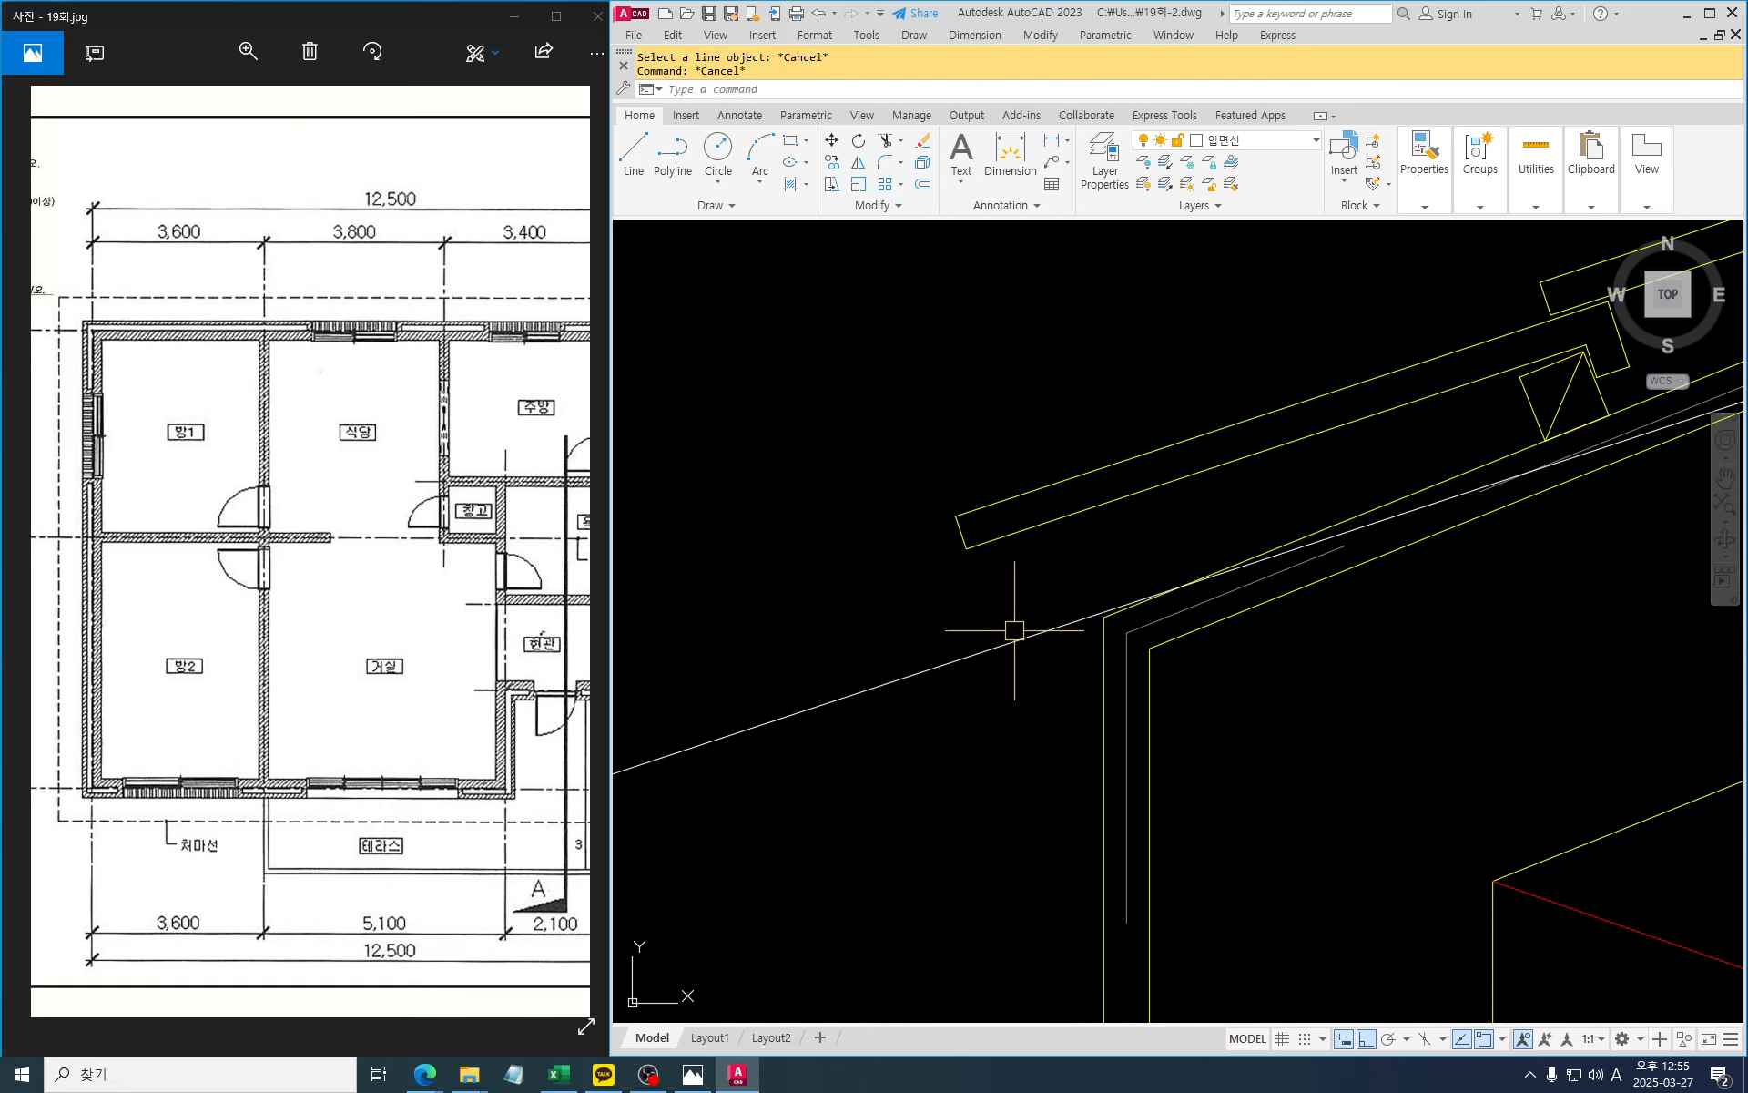
Draw a ray from the lowest eaves tile's upper corner down along its end edge
{"action": "type", "text": "ray"}
{"action": "key", "text": "space"}
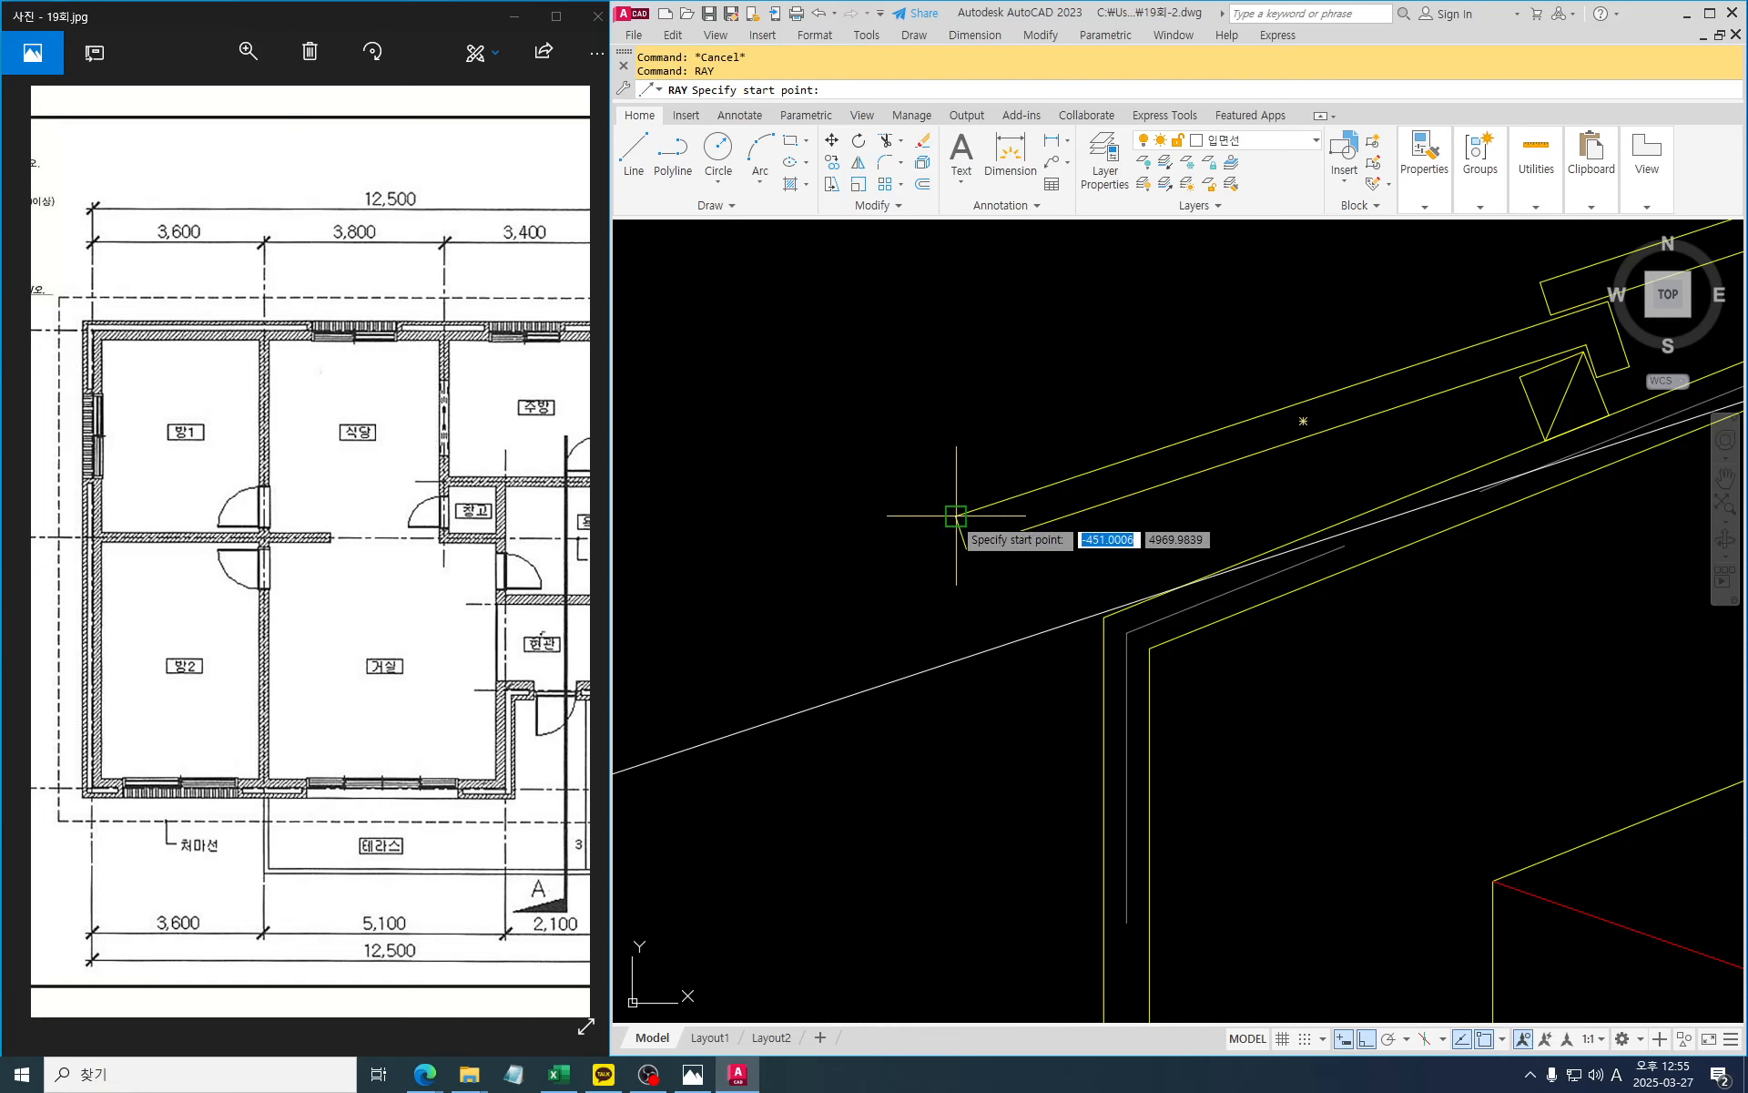
{"action": "left_click", "coordinate": [956, 516]}
{"action": "left_click", "coordinate": [966, 548]}
{"action": "key", "text": "space"}
{"action": "key", "text": "Escape"}
{"action": "key", "text": "Escape"}
Offset the ray 30 inward, towards the eaves fascia
{"action": "type", "text": "o"}
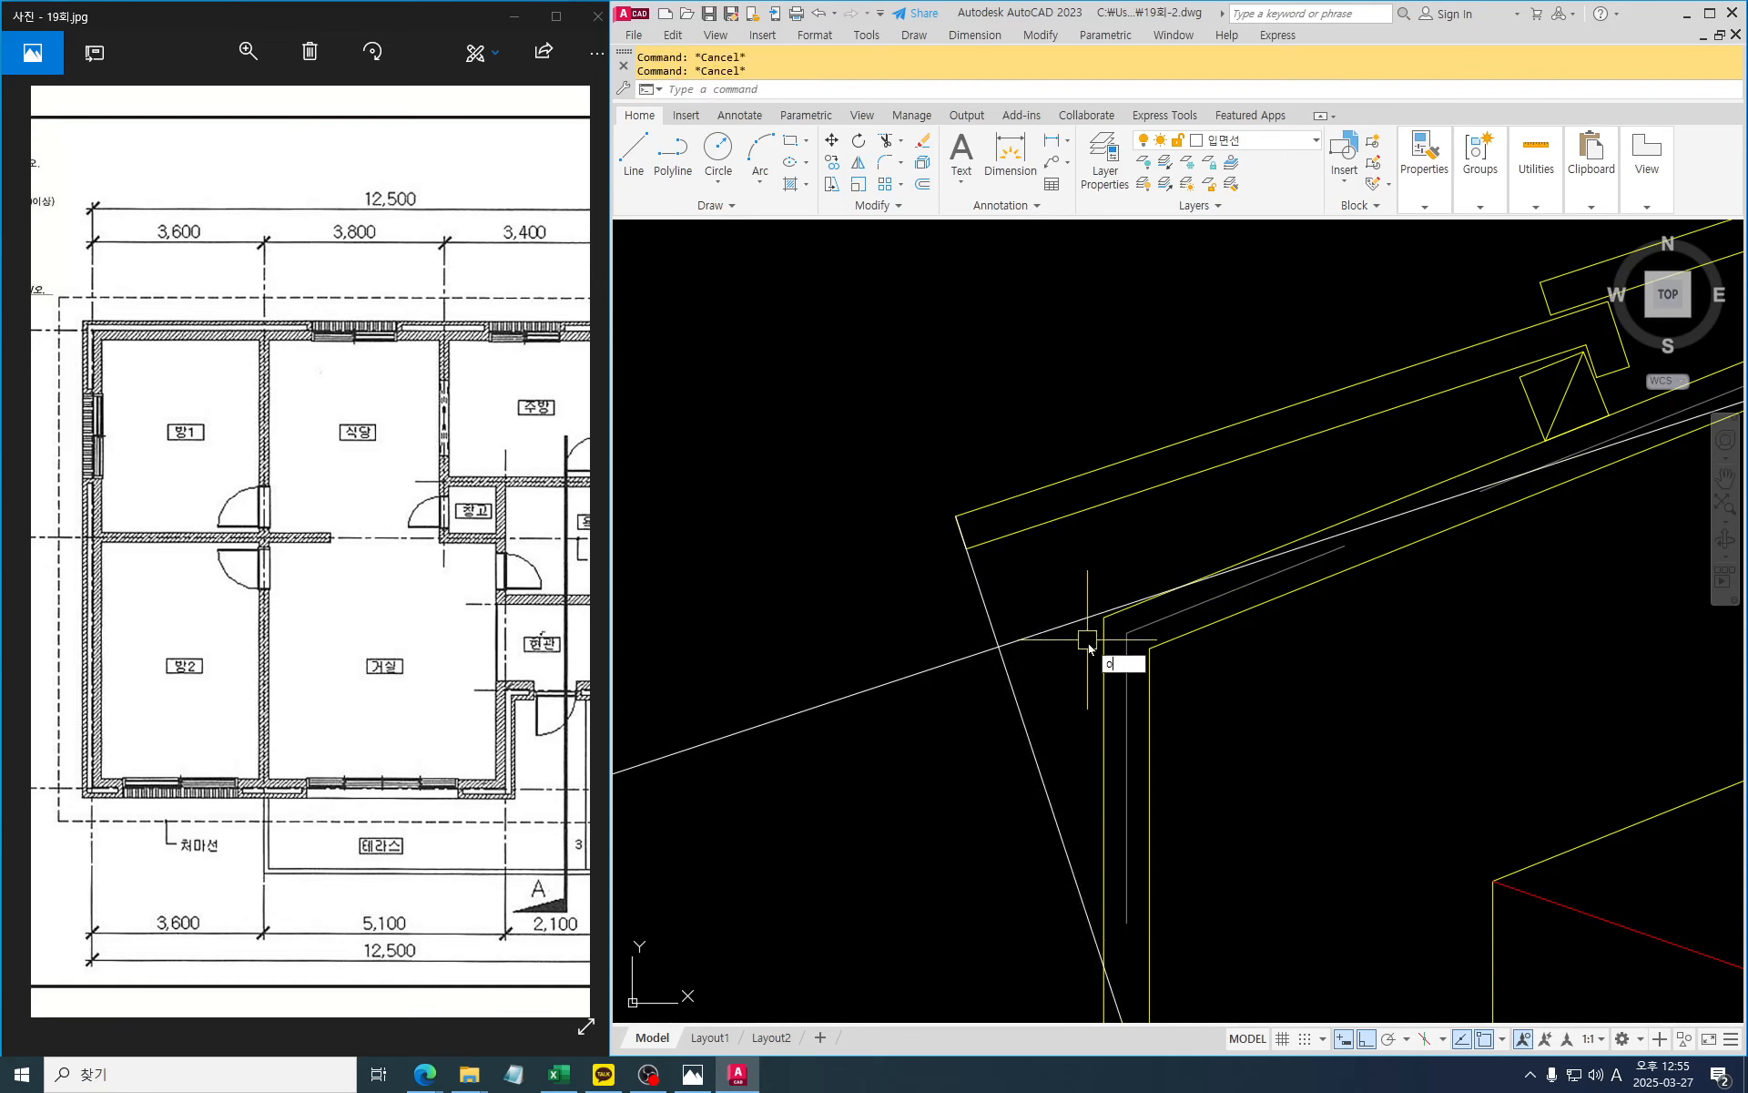
{"action": "key", "text": "space"}
{"action": "type", "text": "30"}
{"action": "key", "text": "space"}
{"action": "left_click", "coordinate": [987, 609]}
{"action": "left_click", "coordinate": [1029, 590]}
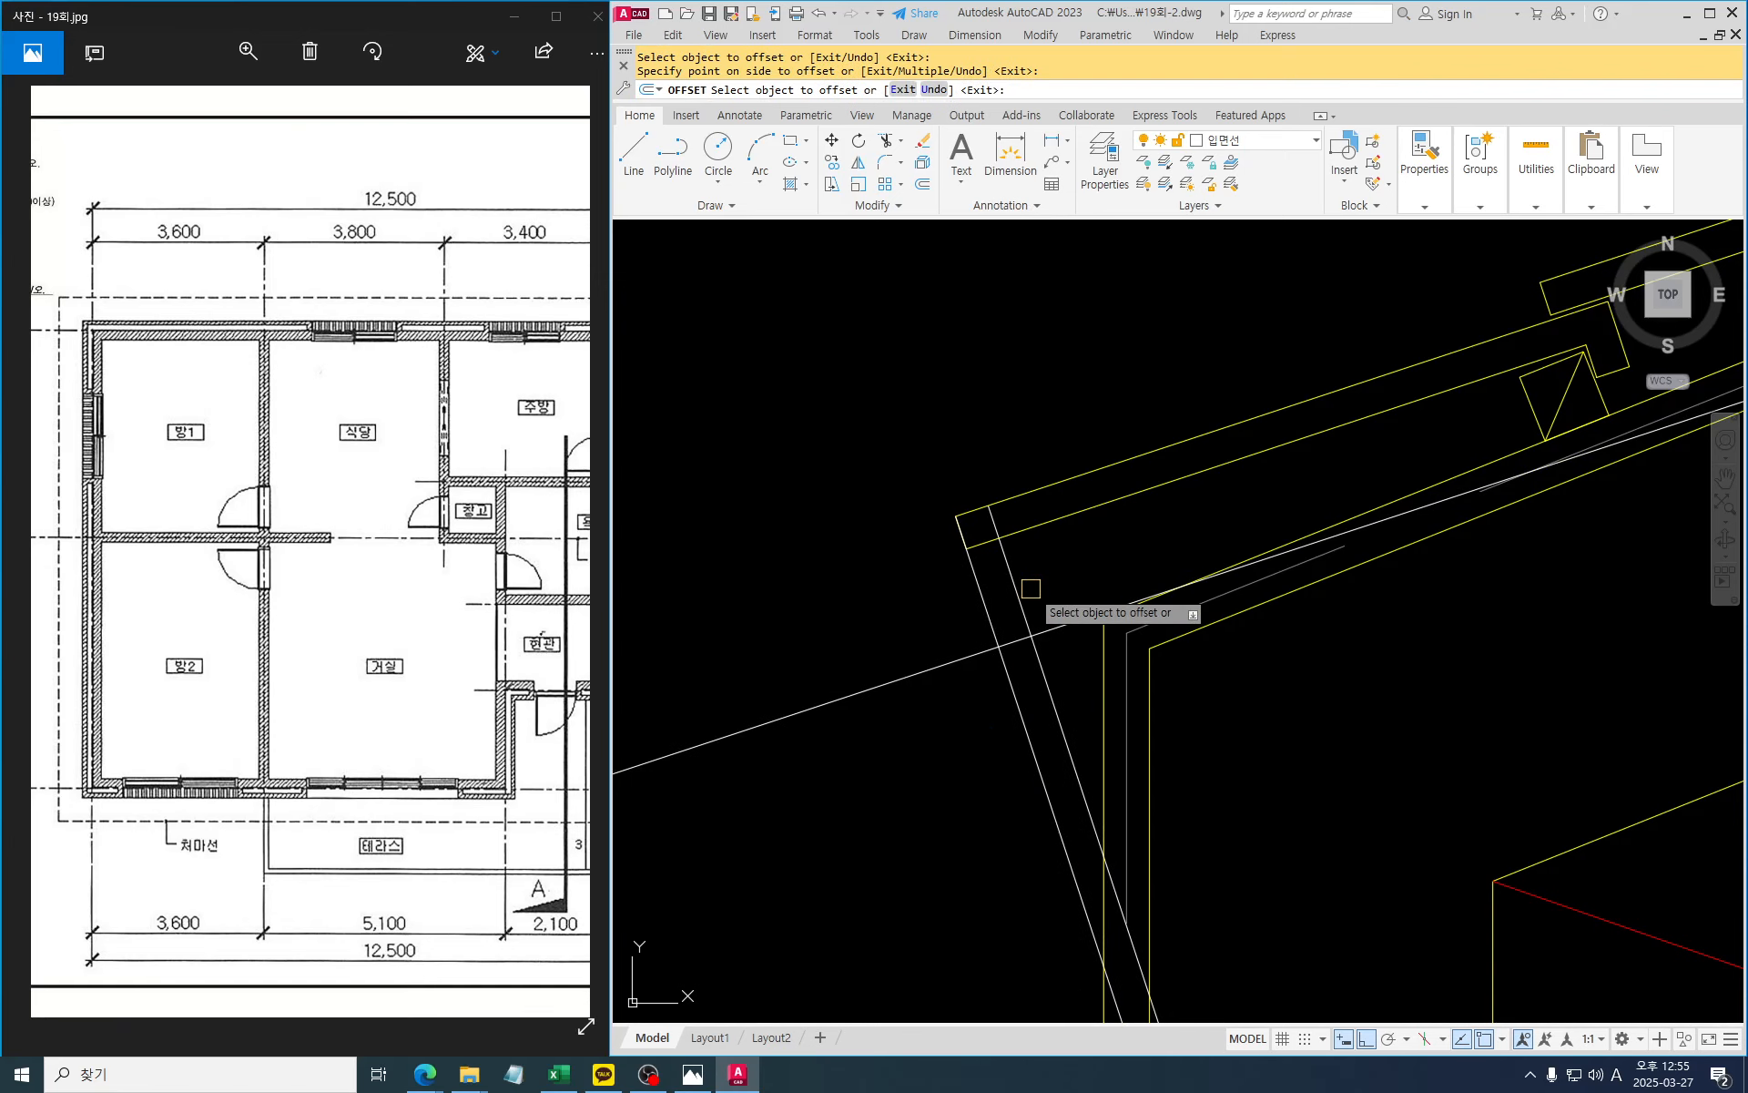
{"action": "key", "text": "Escape"}
{"action": "key", "text": "Escape"}
Match the two rays and the sloping construction line to the properties of the yellow eaves tile
{"action": "type", "text": "ma"}
{"action": "key", "text": "space"}
{"action": "left_click", "coordinate": [1031, 527]}
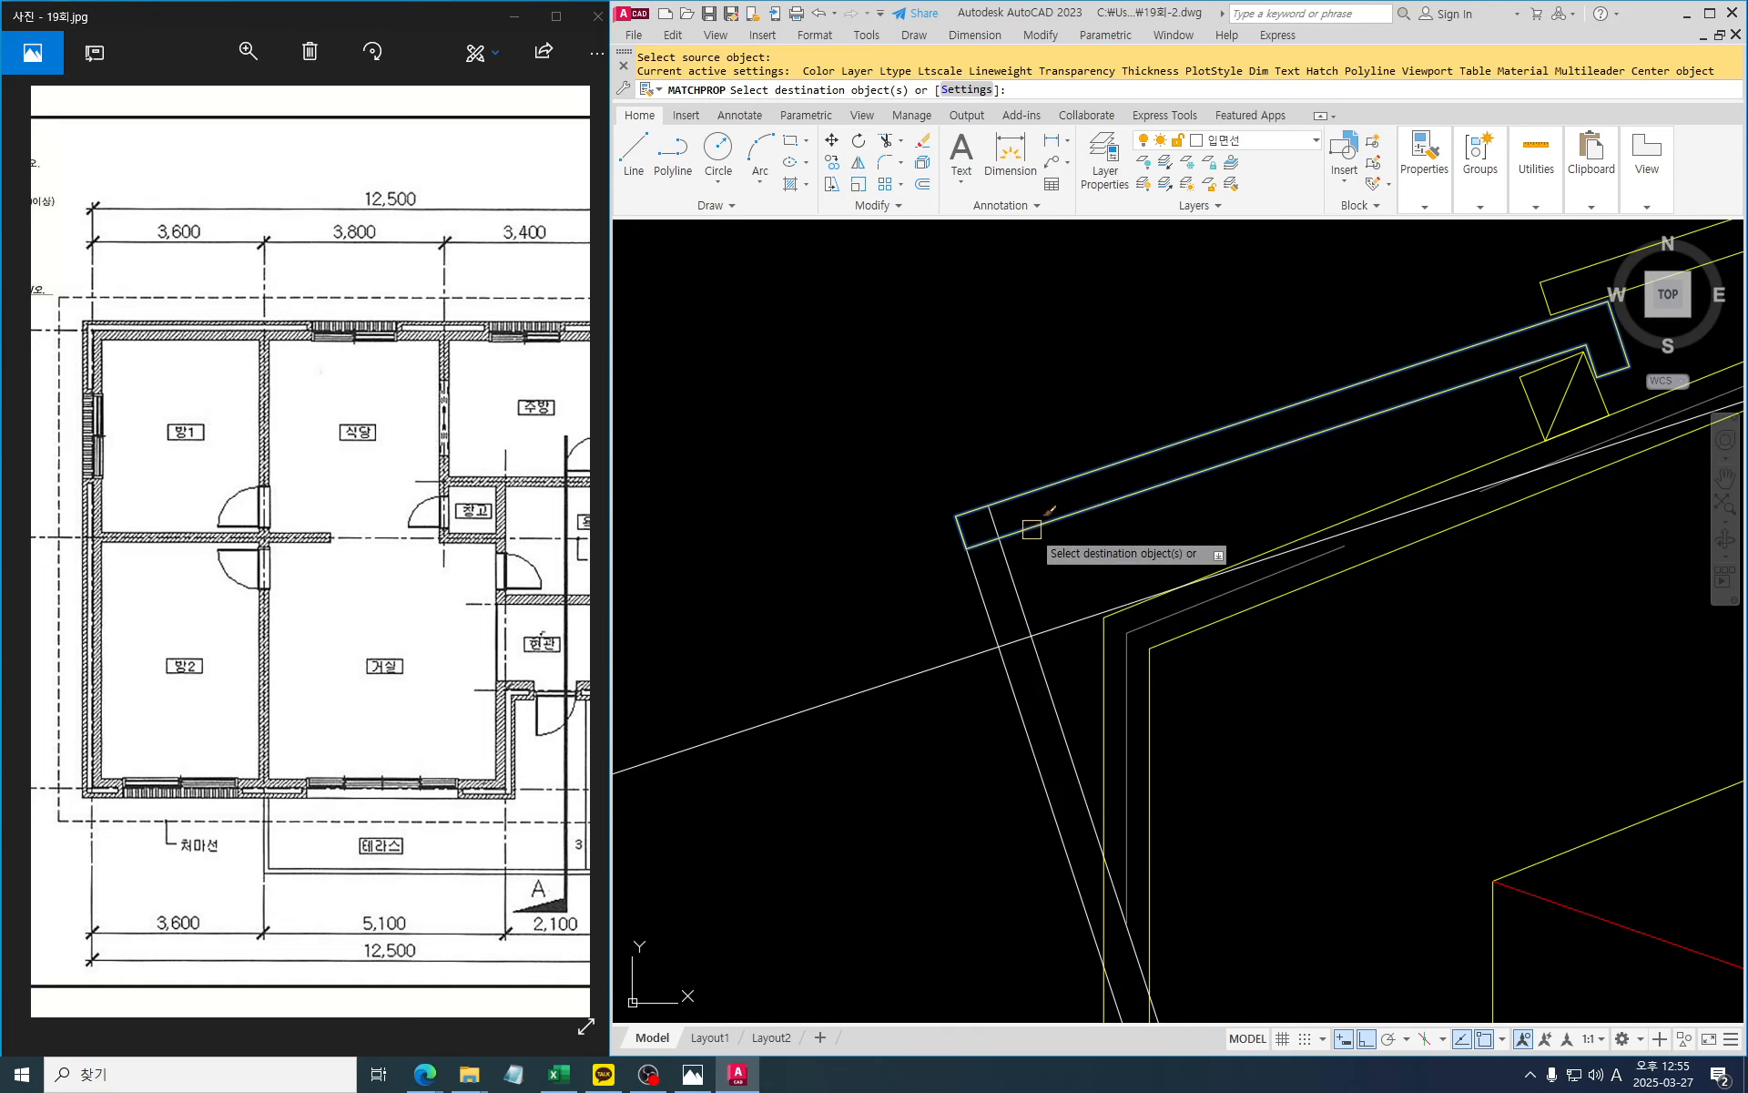
{"action": "left_click", "coordinate": [1067, 652]}
{"action": "left_click", "coordinate": [930, 578]}
{"action": "key", "text": "Escape"}
Fillet the rays with the sloping construction line to close the lower end of the eaves tile's lip
{"action": "type", "text": "f"}
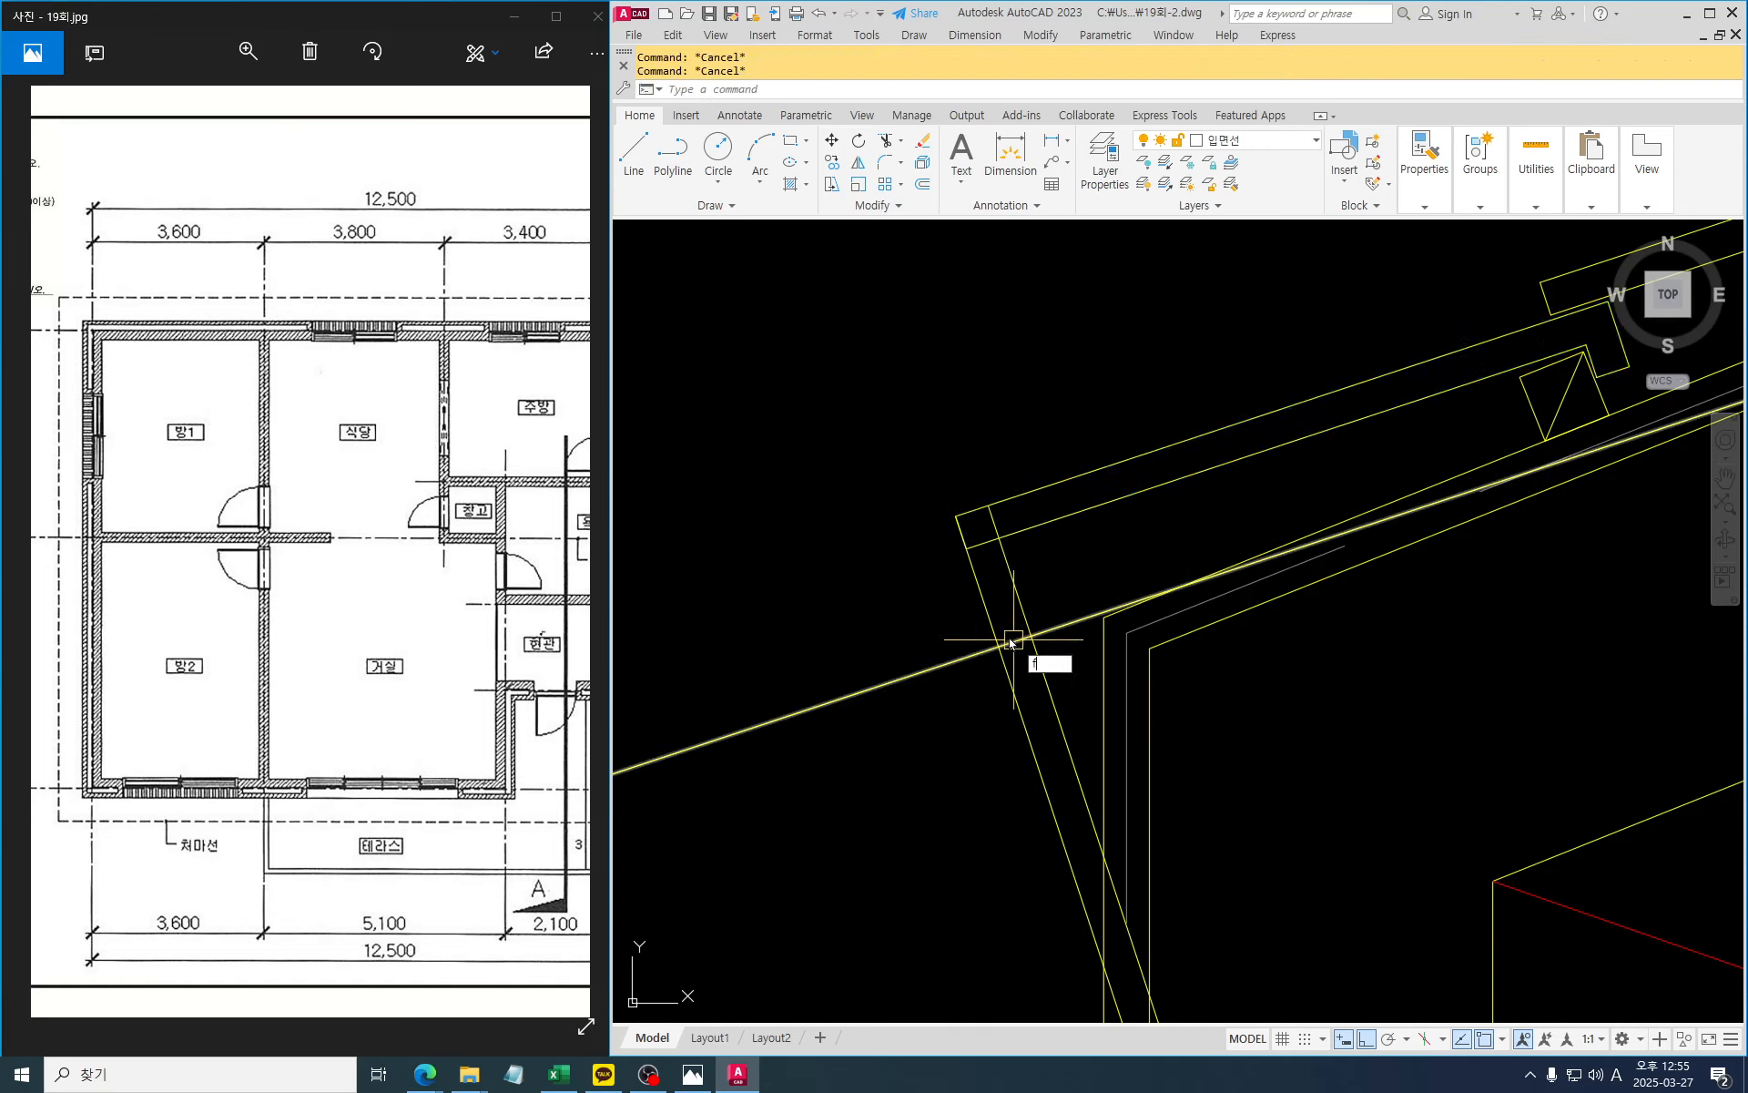
{"action": "key", "text": "space"}
{"action": "left_click", "coordinate": [986, 611]}
{"action": "left_click", "coordinate": [1012, 639]}
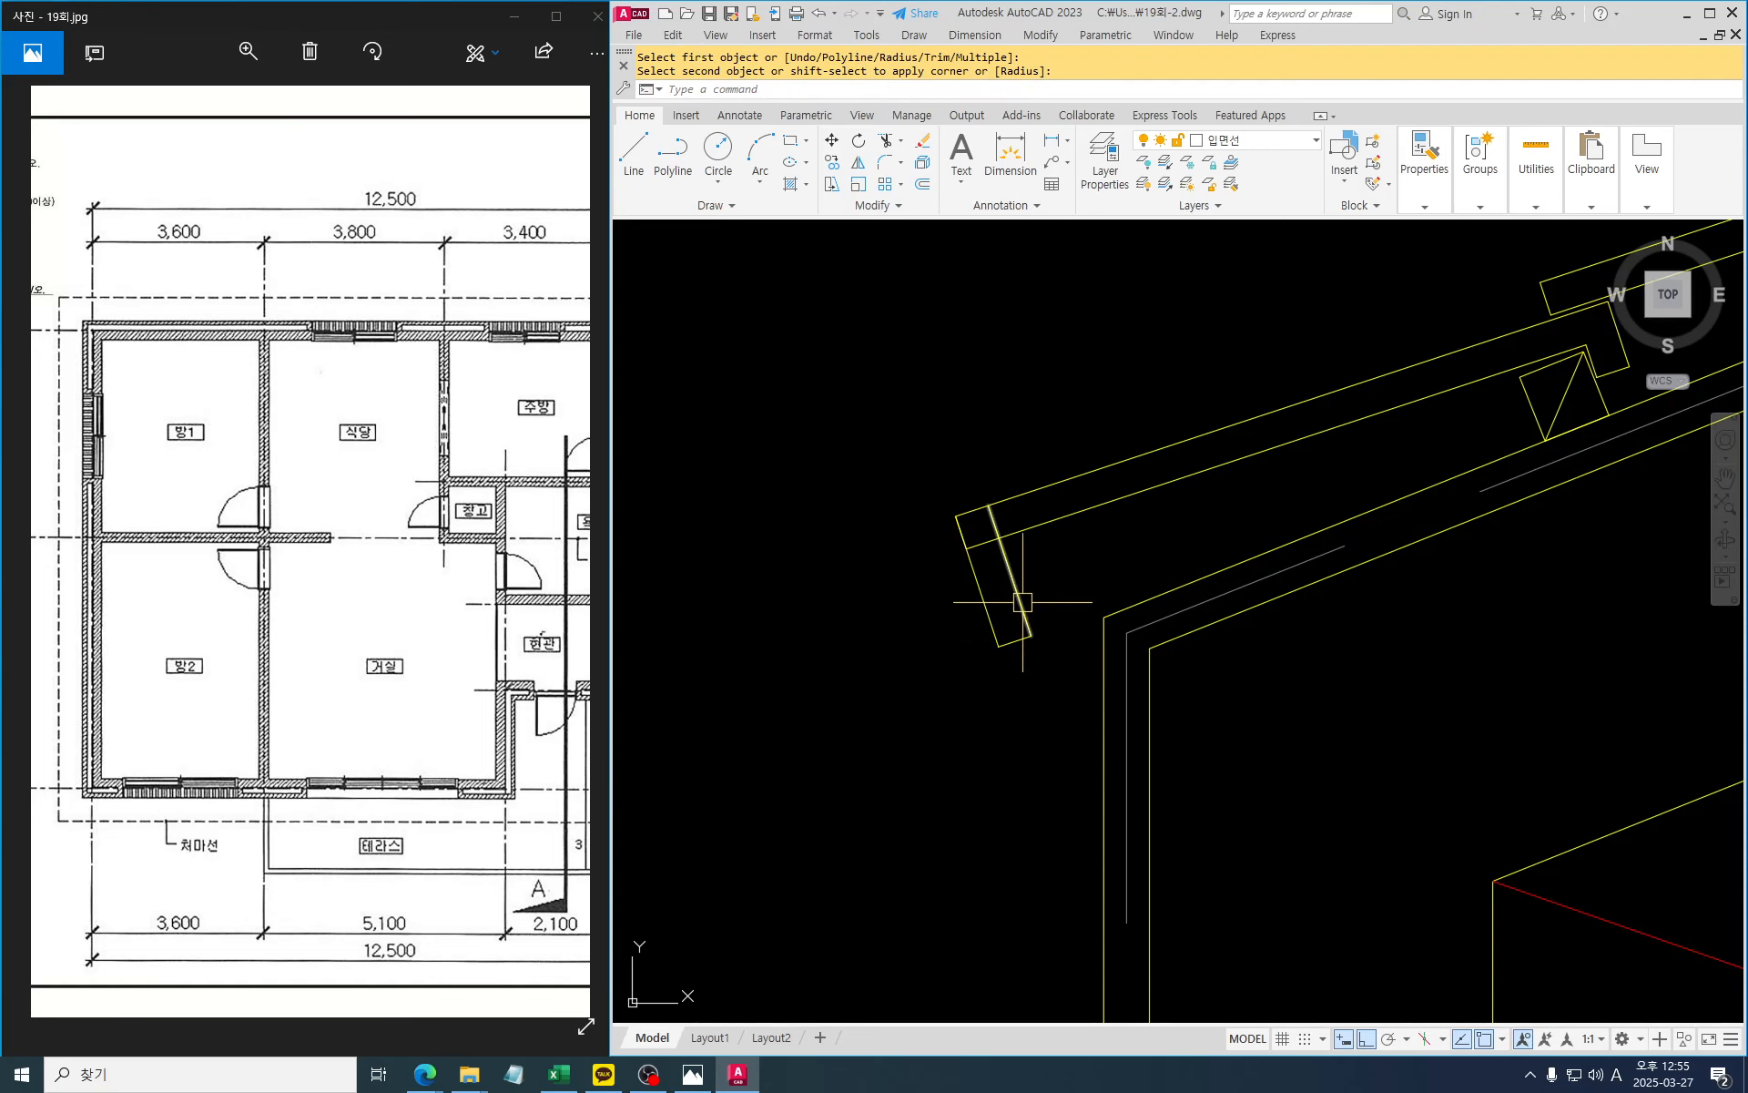
{"action": "key", "text": "Escape"}
{"action": "key", "text": "Escape"}
Trim the inner ray inside the lowest tile so the downturned lip opens into the tile body
{"action": "type", "text": "tr"}
{"action": "key", "text": "space"}
{"action": "left_click", "coordinate": [992, 521]}
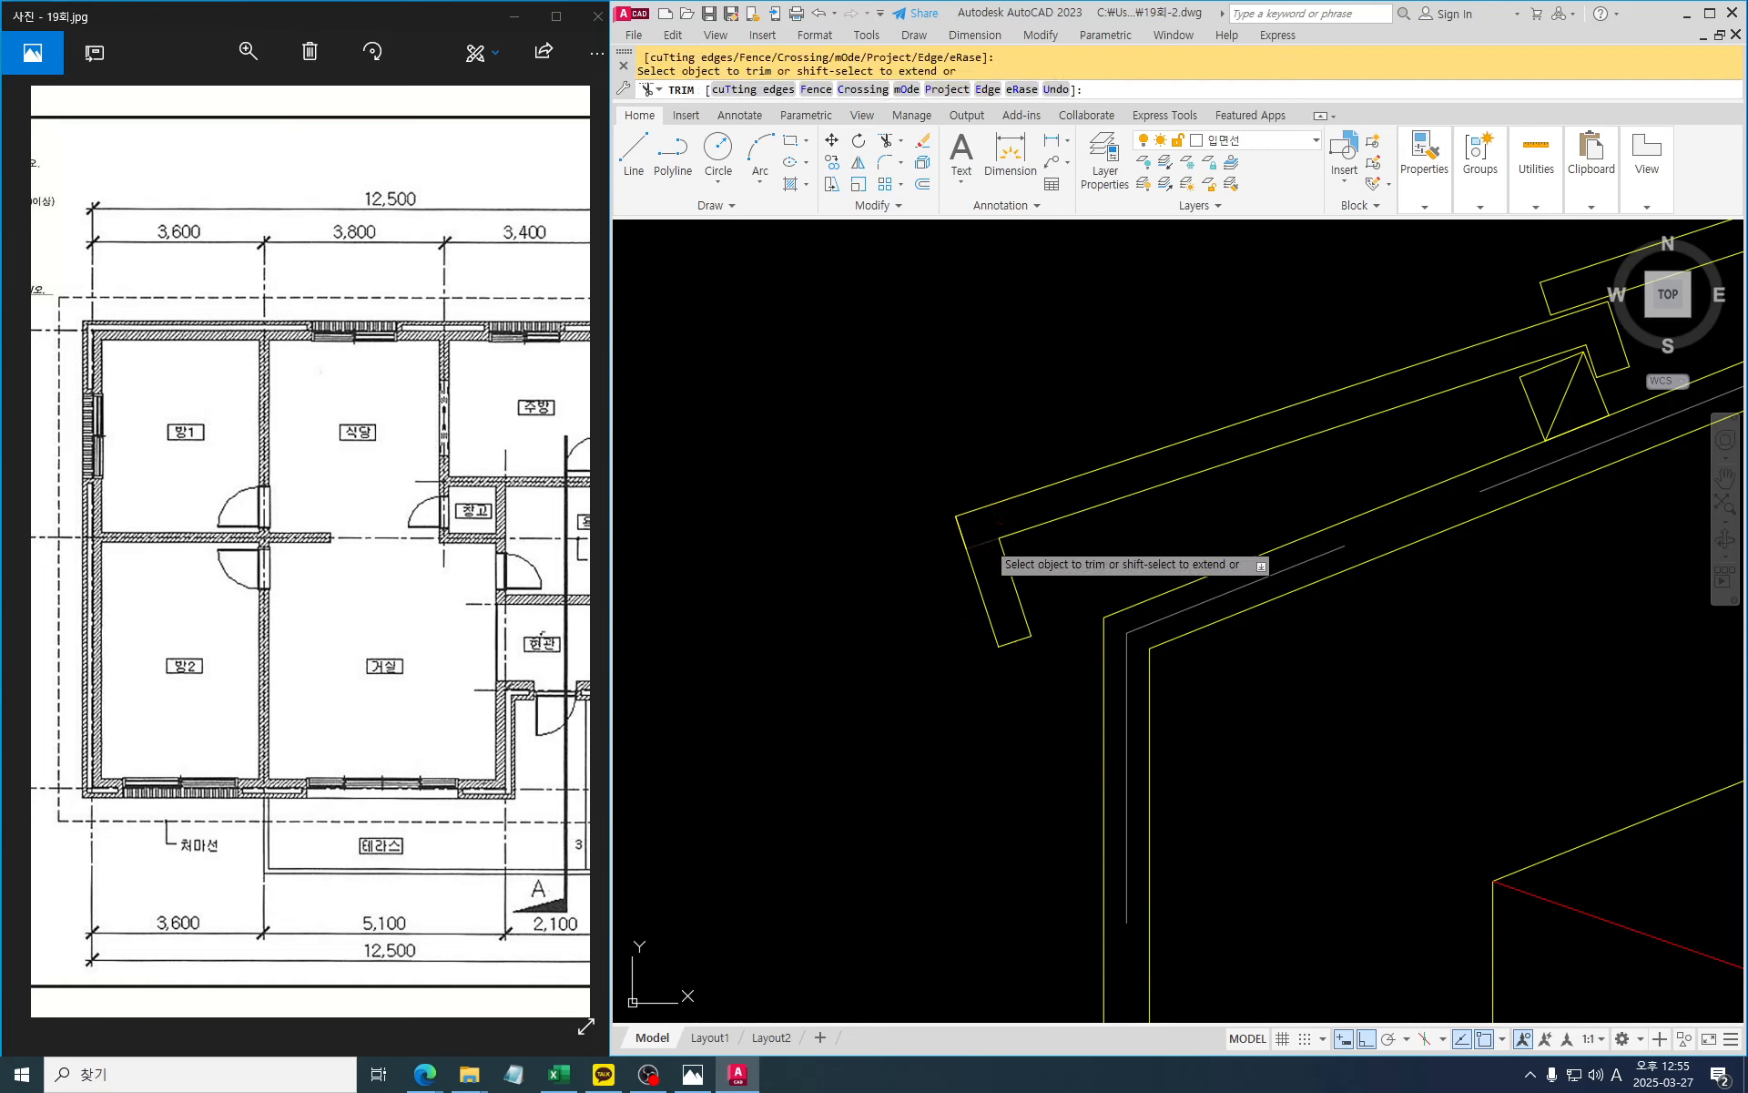
{"action": "key", "text": "Escape"}
{"action": "key", "text": "Escape"}
Copy the crossed batten under the first tile joint to the upper outer corner of the eaves fascia
{"action": "type", "text": "co"}
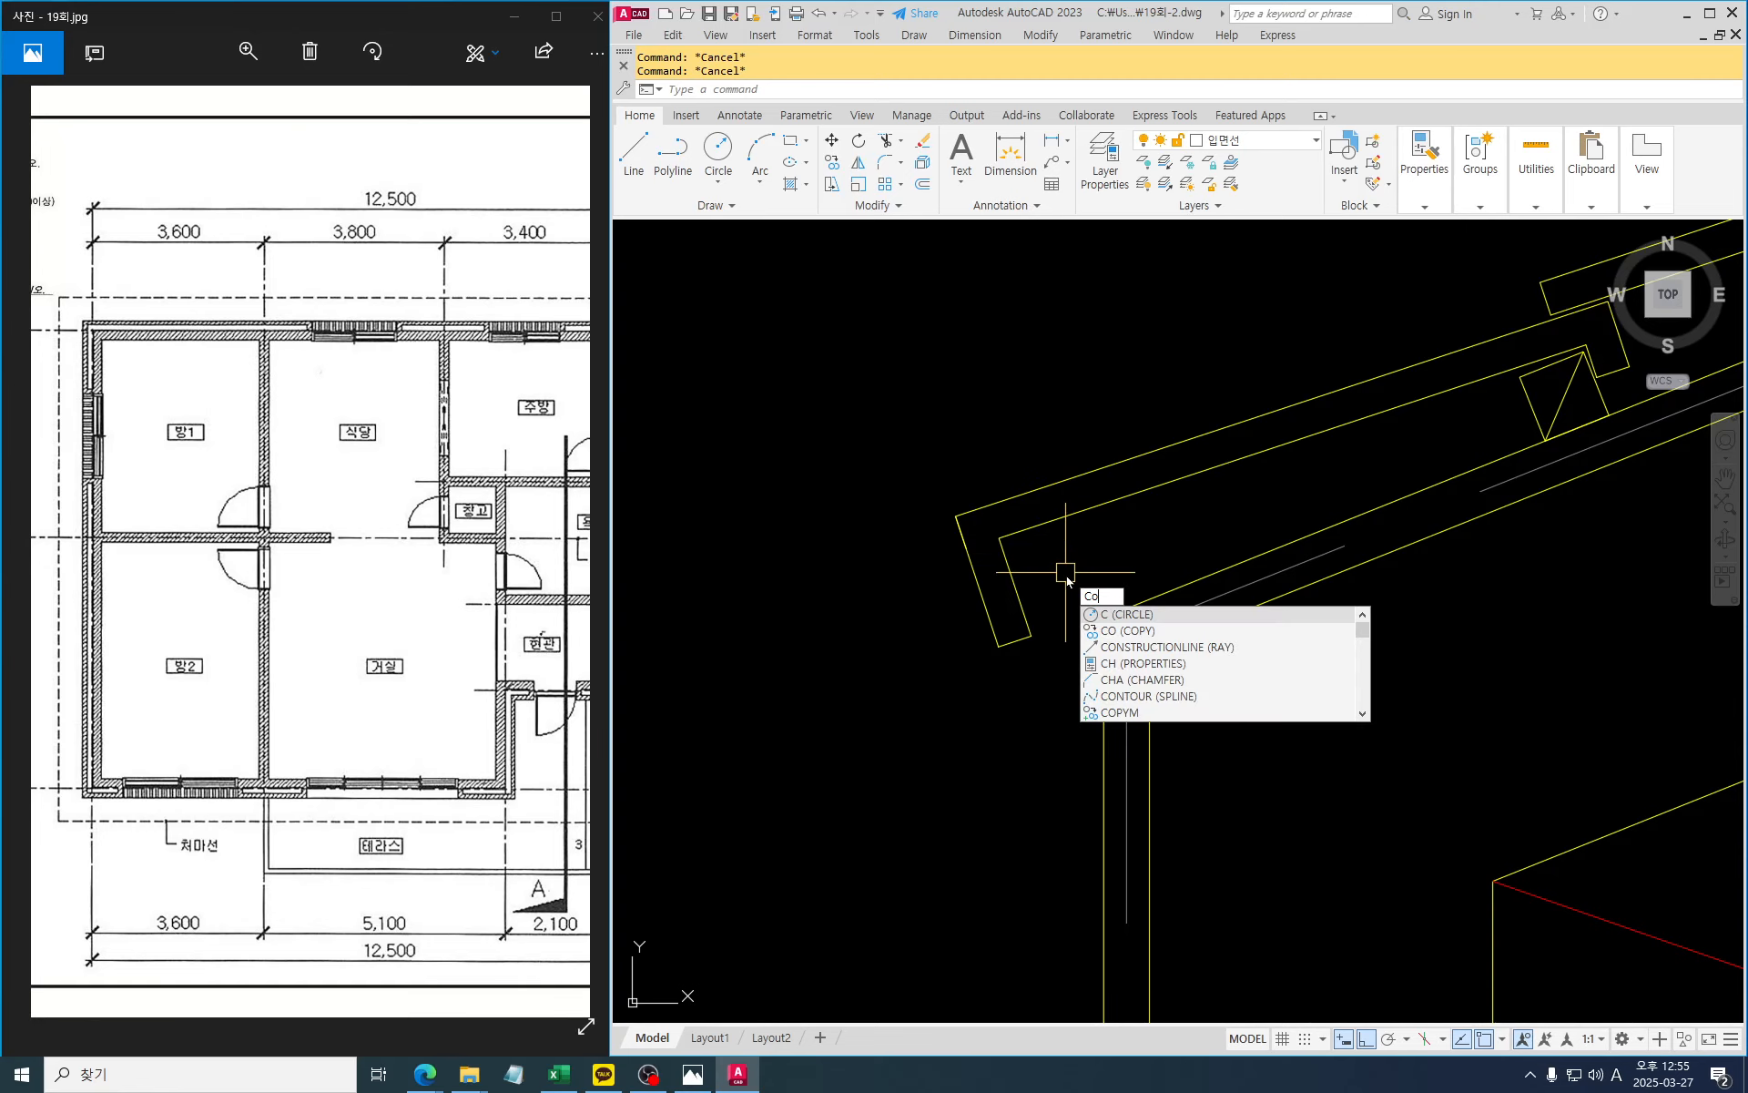
{"action": "key", "text": "space"}
{"action": "middle_click_drag", "start_coordinate": [1338, 574], "coordinate": [1151, 585]}
{"action": "left_click", "coordinate": [1378, 444]}
{"action": "left_click", "coordinate": [1352, 455]}
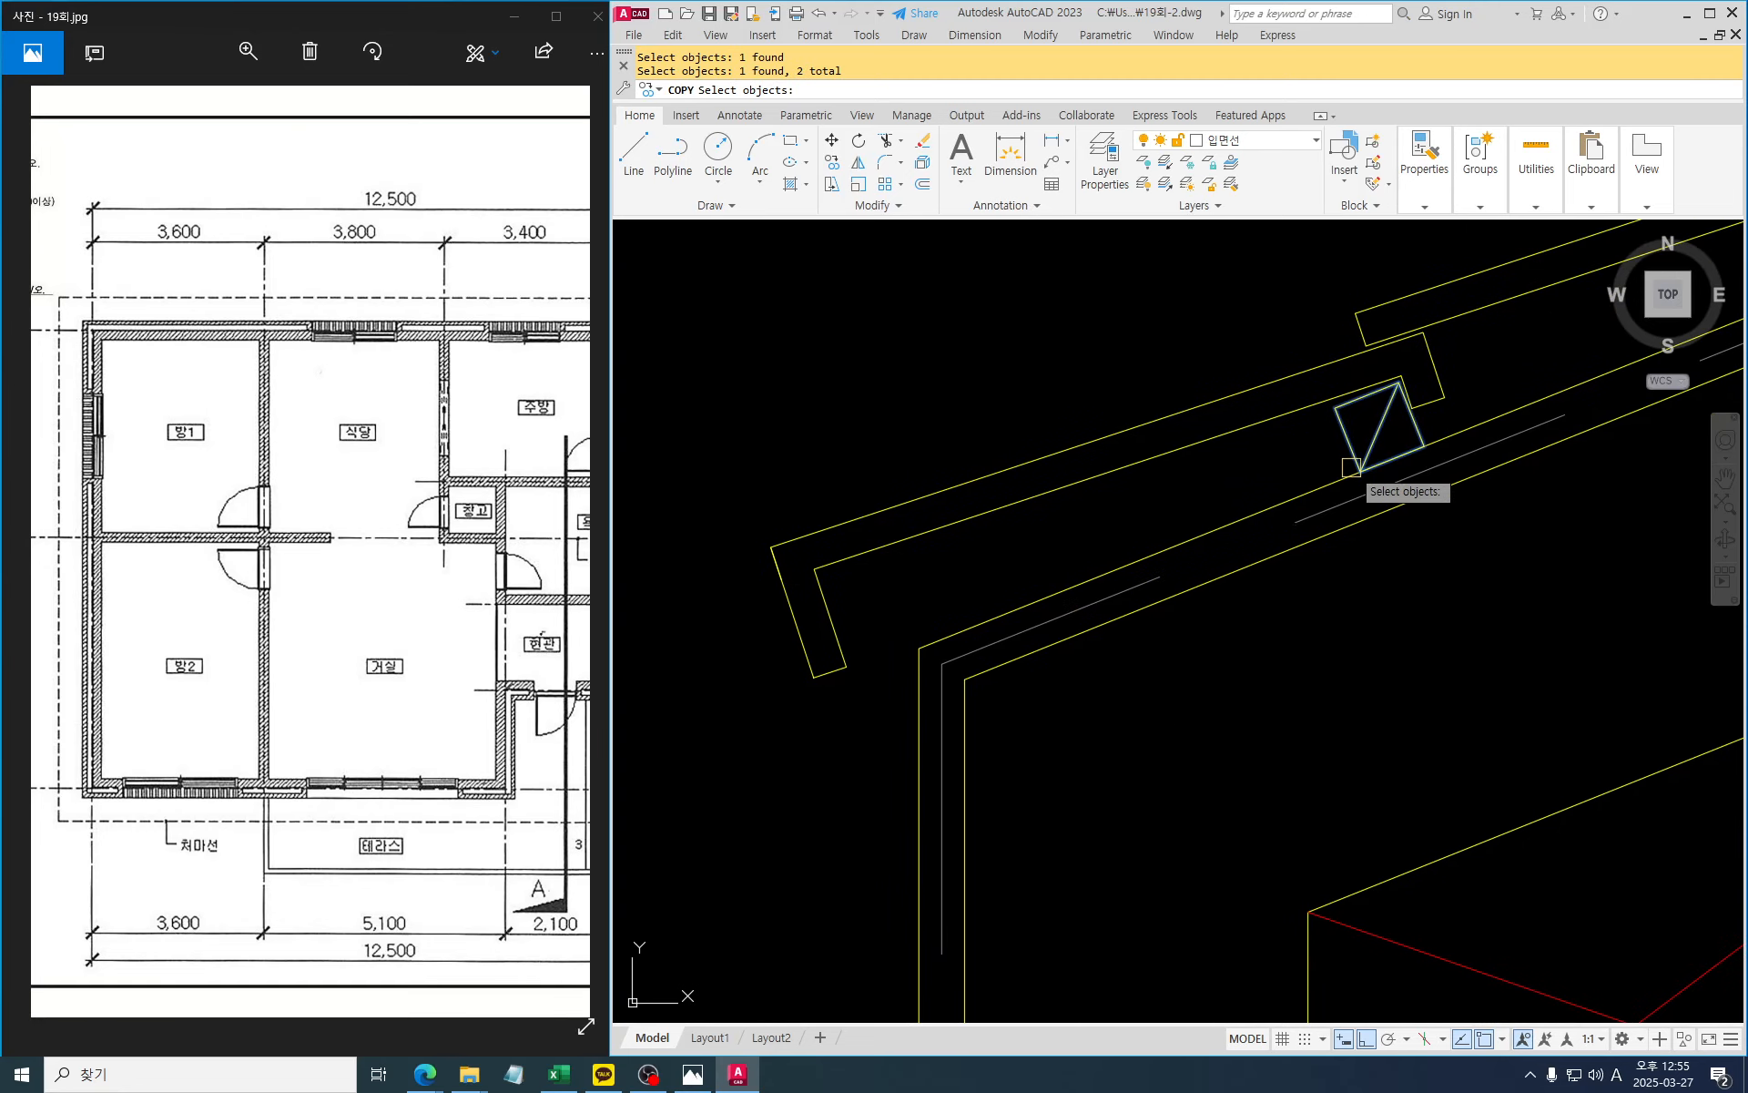
{"action": "key", "text": "space"}
{"action": "left_click", "coordinate": [1360, 472]}
{"action": "left_click", "coordinate": [921, 643]}
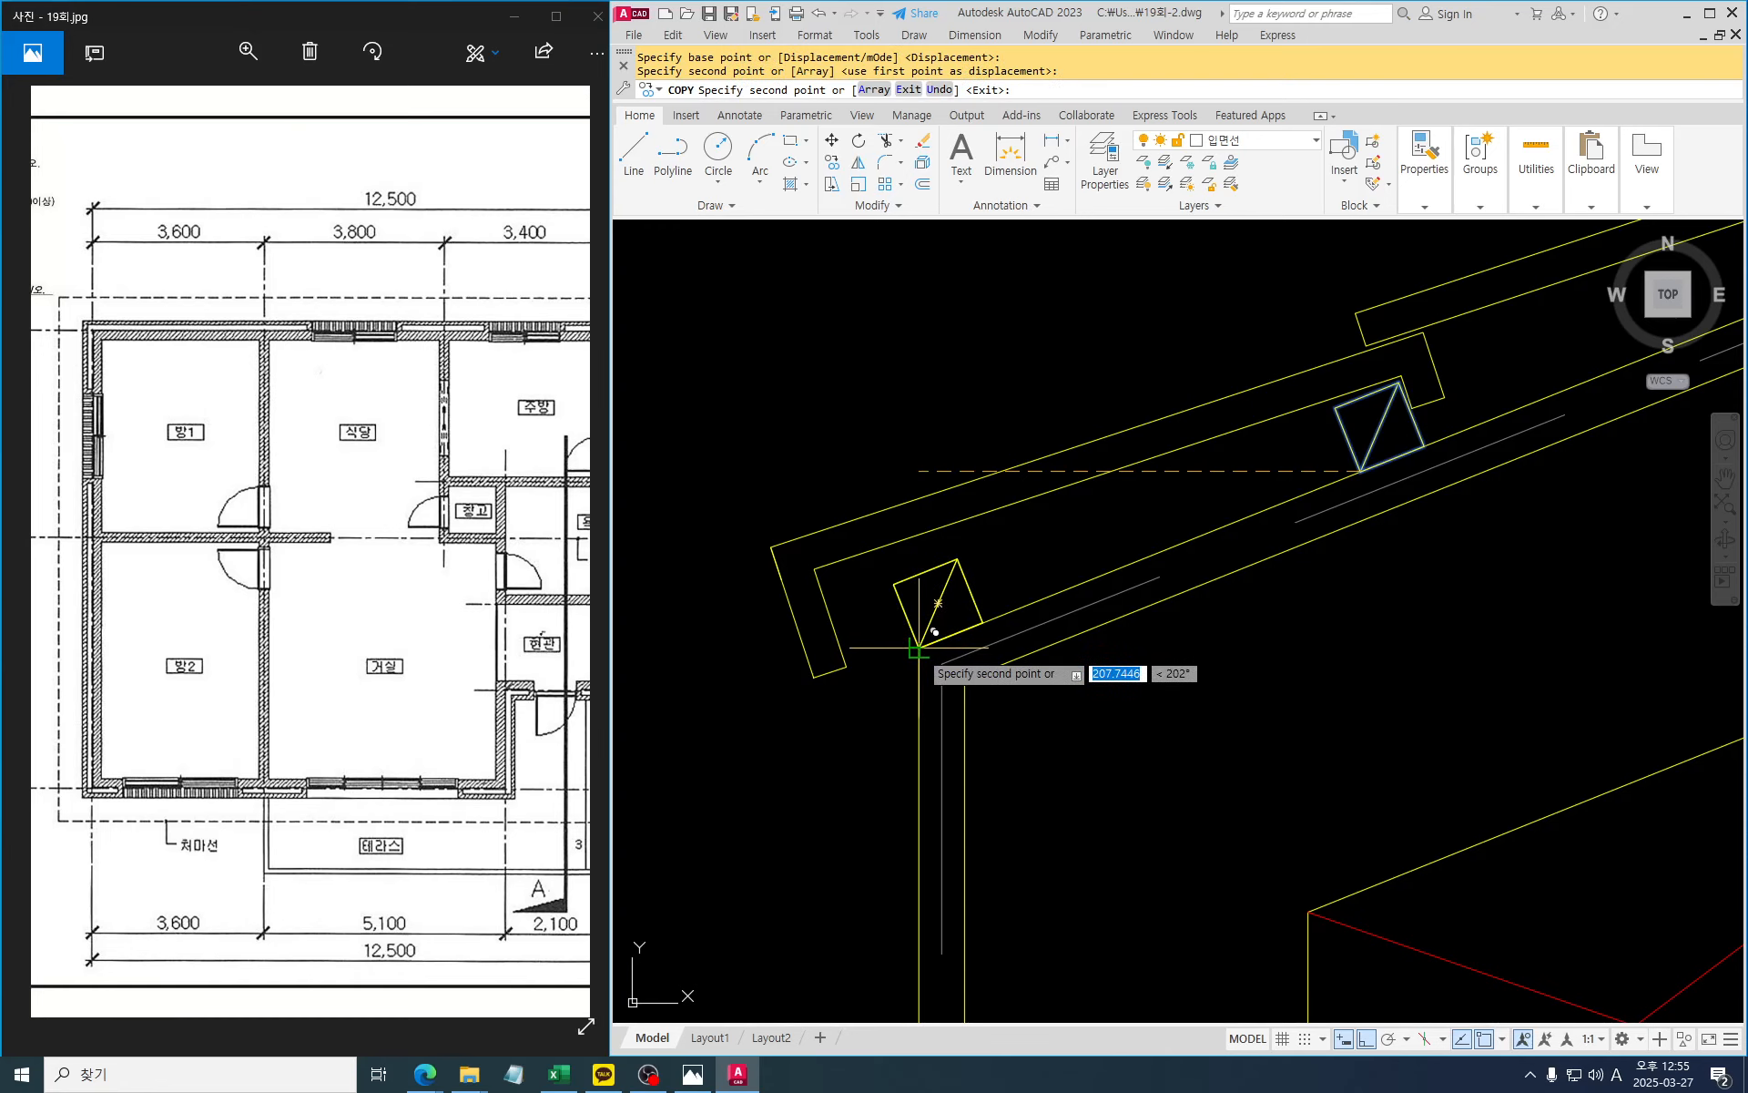
{"action": "key", "text": "Escape"}
Stretch the top of the eaves batten up to the underside of the lowest roof tile
{"action": "type", "text": "s"}
{"action": "key", "text": "space"}
{"action": "left_click", "coordinate": [984, 596]}
{"action": "left_click", "coordinate": [832, 392]}
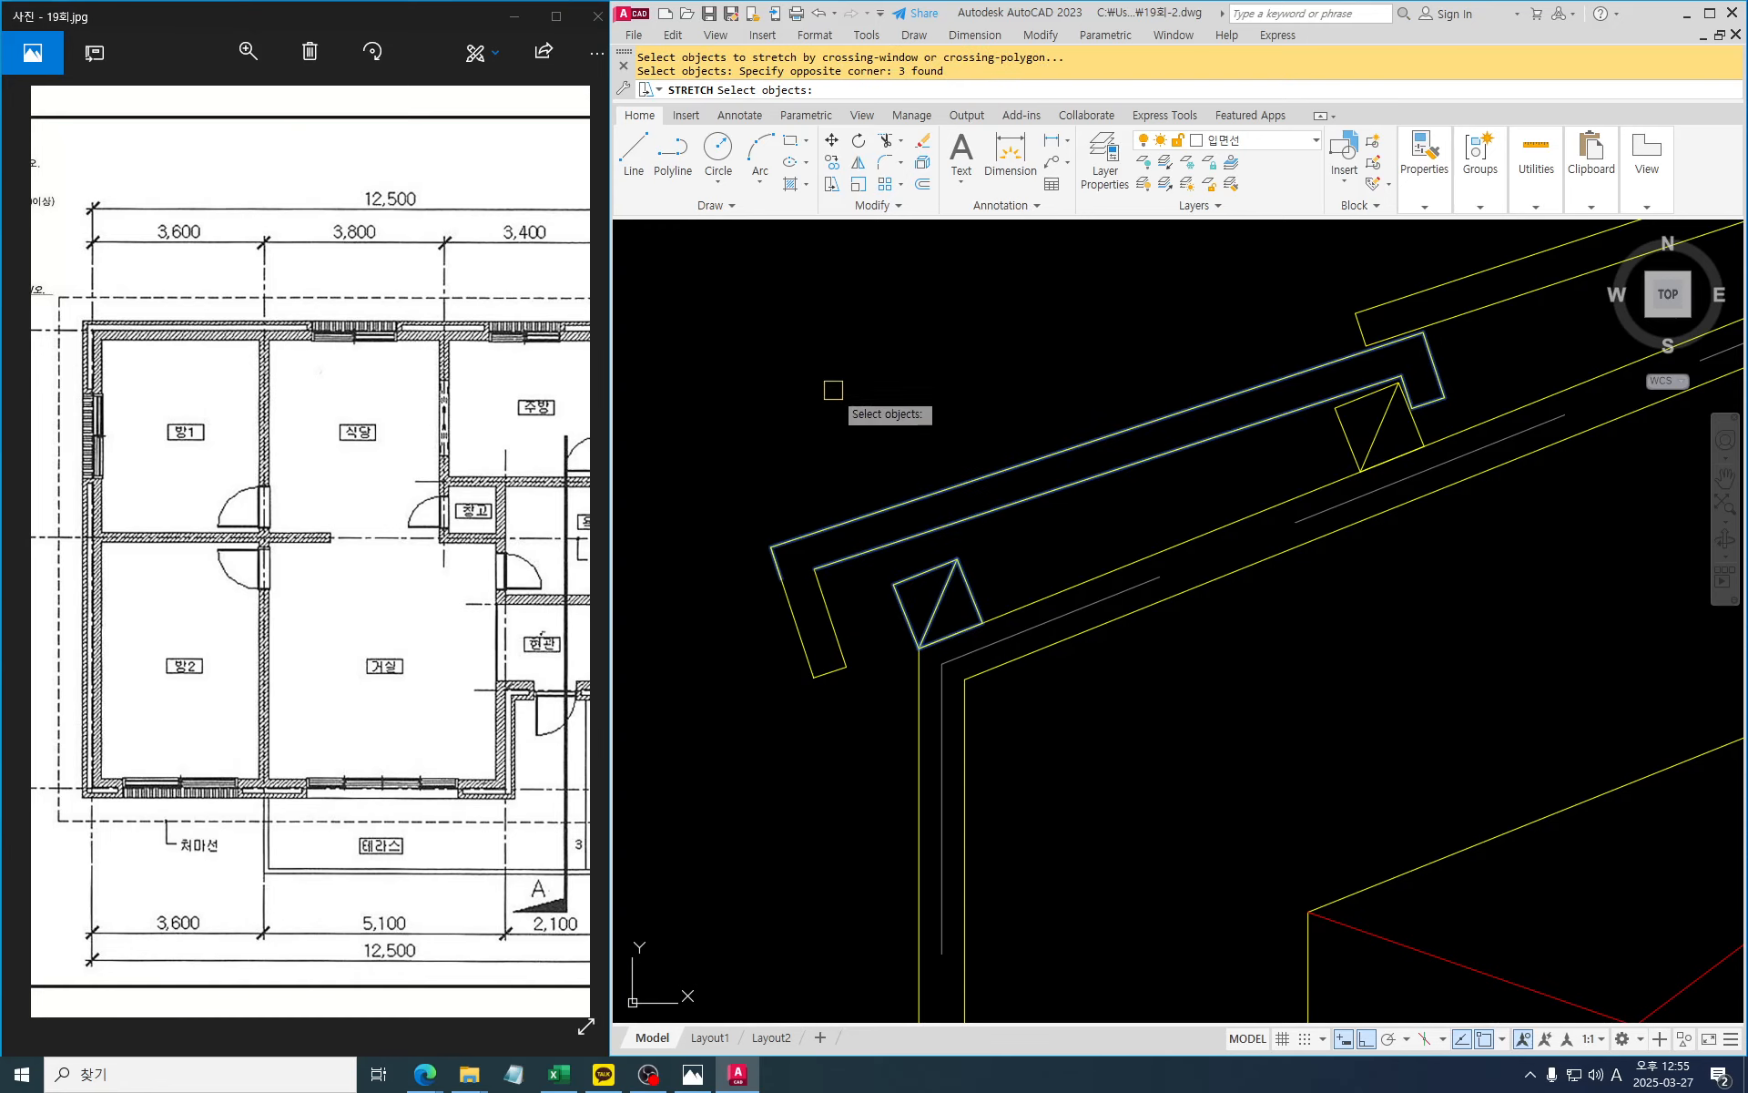
{"action": "key", "text": "space"}
{"action": "left_click", "coordinate": [957, 559]}
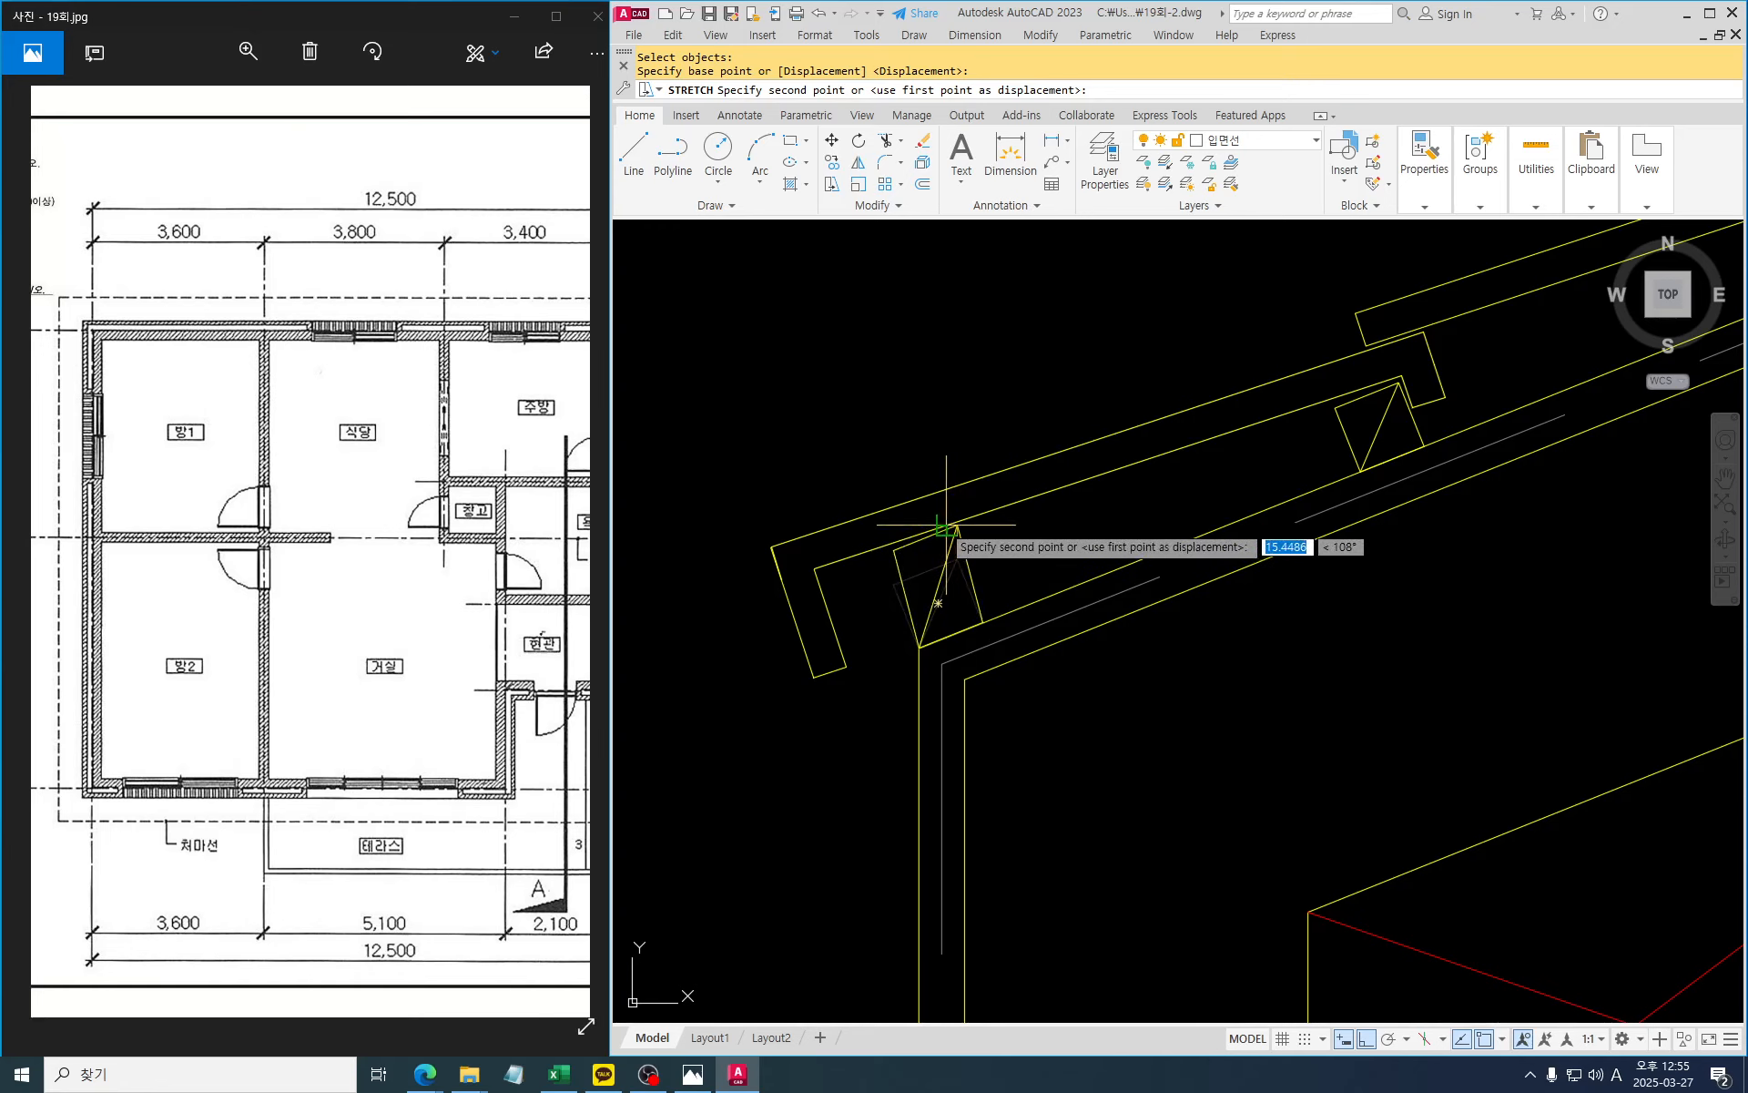
{"action": "left_click", "coordinate": [947, 527]}
{"action": "key", "text": "Escape"}
{"action": "key", "text": "Escape"}
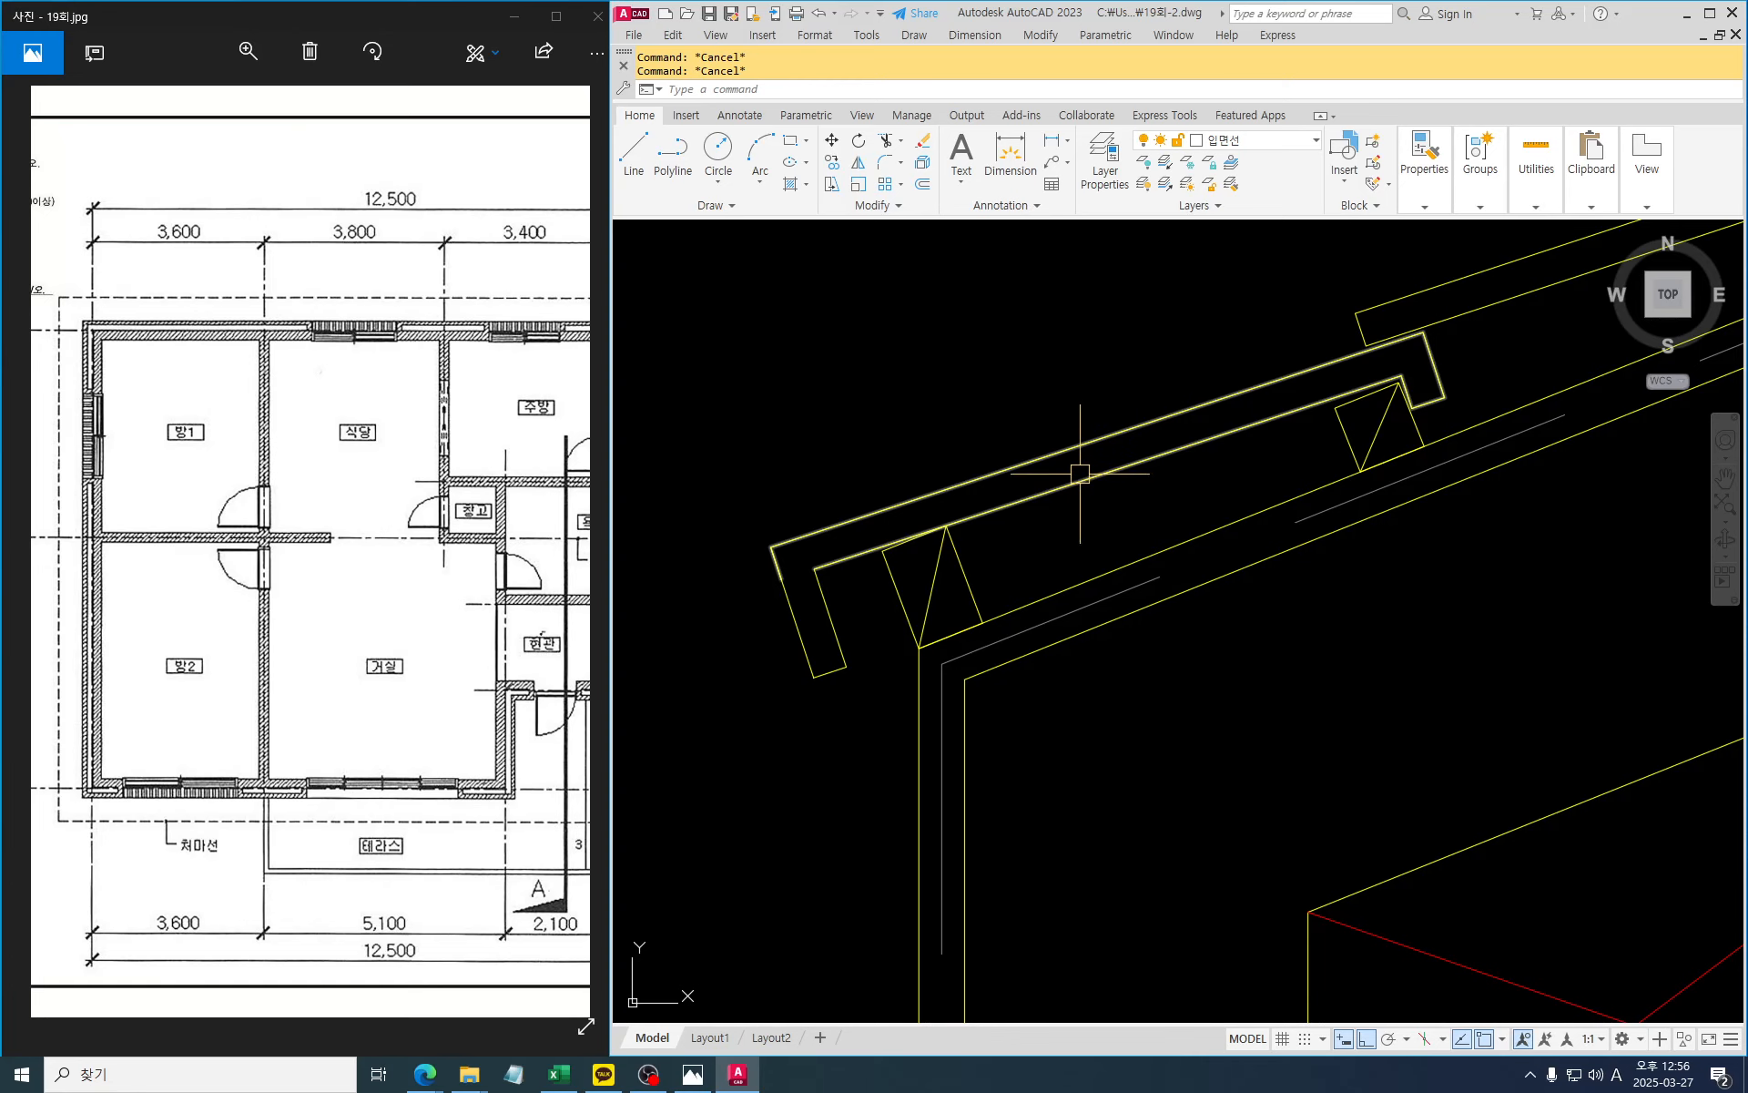
{"action": "scroll", "coordinate": [1080, 474], "scroll_direction": "down", "scroll_amount": 5}
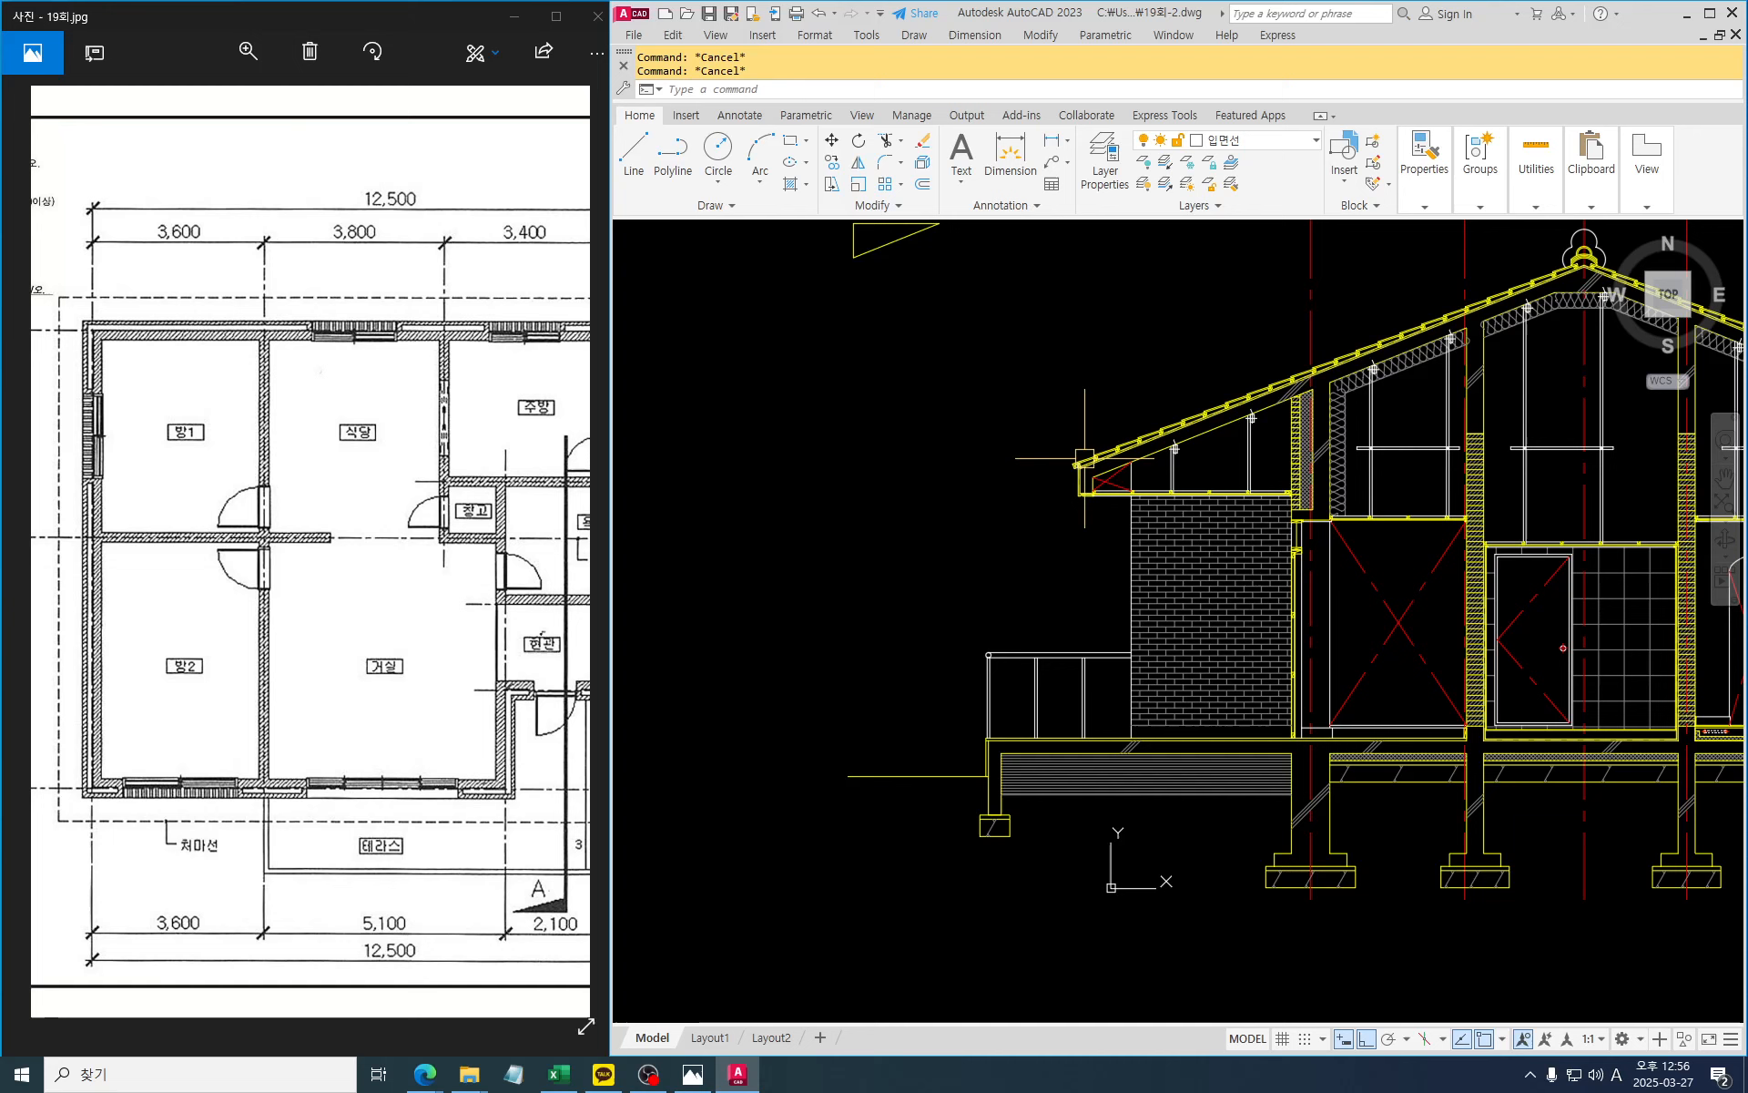
{"action": "scroll", "coordinate": [1085, 456], "scroll_direction": "down", "scroll_amount": 2}
{"action": "scroll", "coordinate": [1084, 458], "scroll_direction": "up", "scroll_amount": 2}
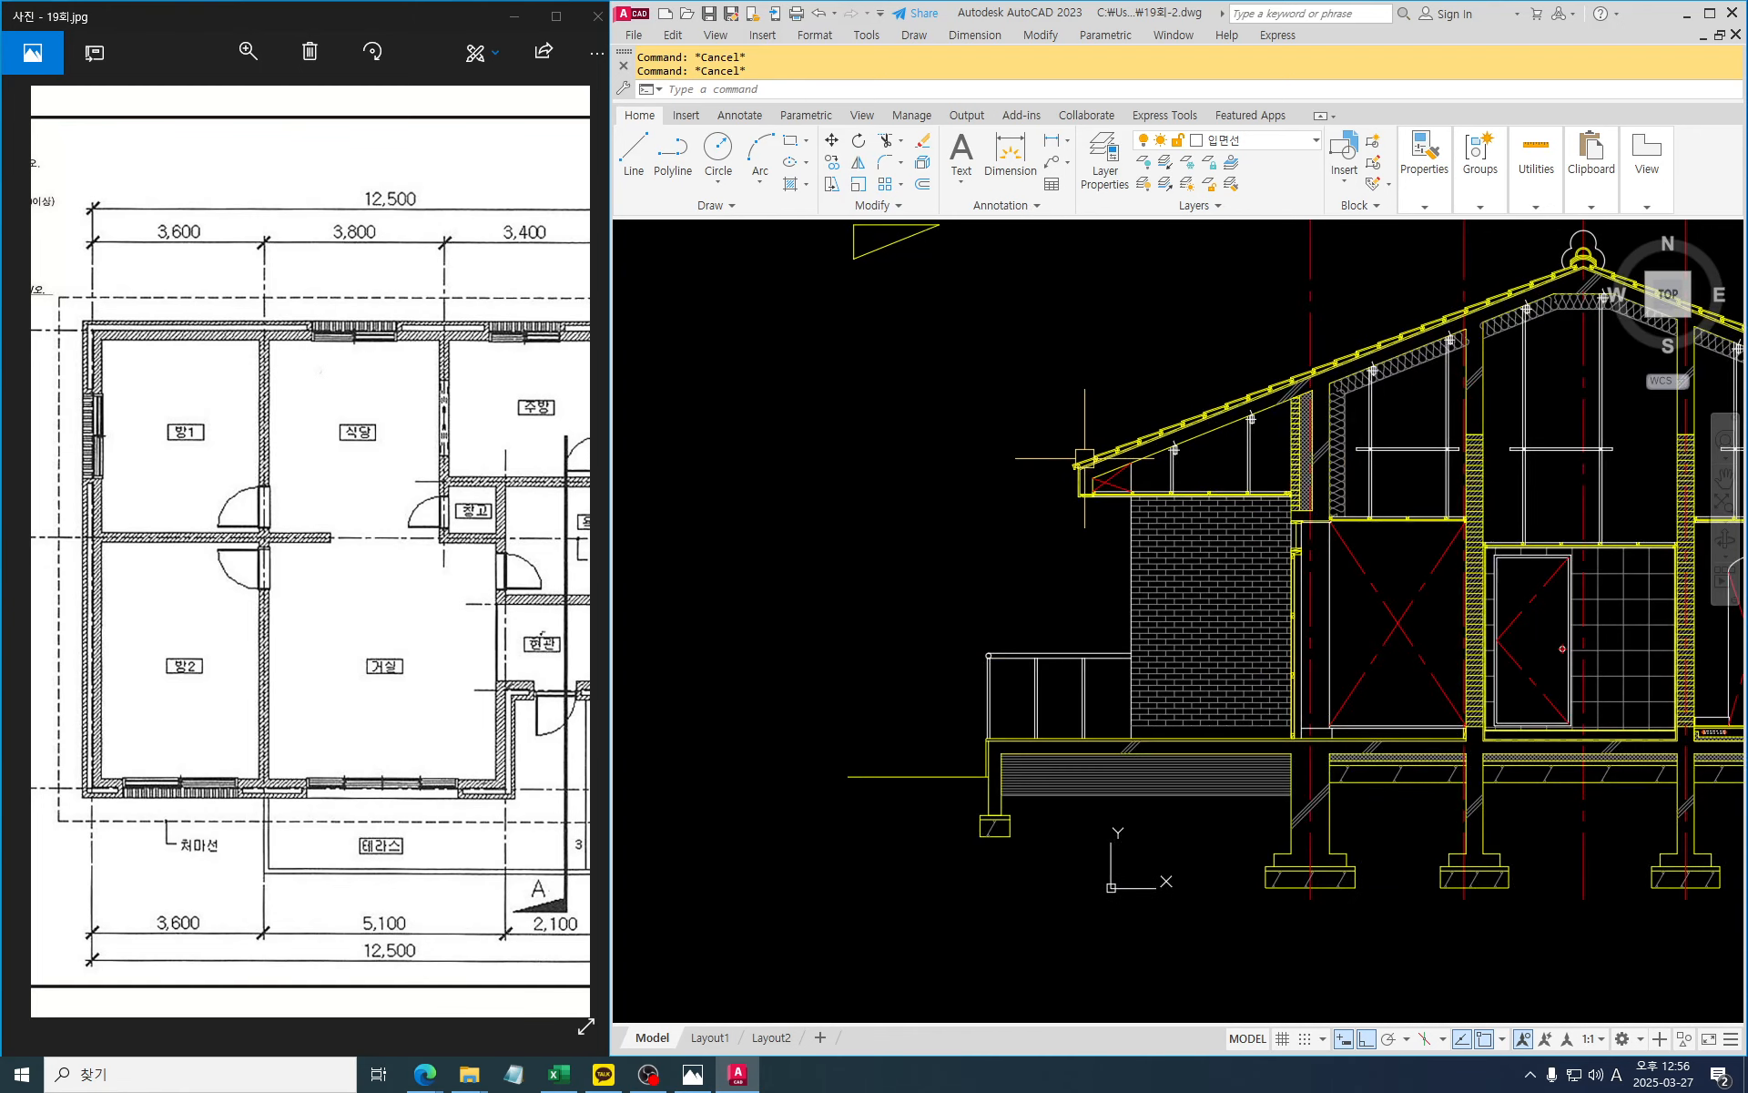
{"action": "middle_click_drag", "start_coordinate": [1158, 539], "coordinate": [886, 532]}
{"action": "mouse_move", "coordinate": [1000, 561]}
{"action": "middle_mouse_down"}
{"action": "mouse_move", "coordinate": [1017, 666]}
{"action": "mouse_move", "coordinate": [1343, 545]}
{"action": "mouse_move", "coordinate": [1230, 720]}
{"action": "mouse_move", "coordinate": [1088, 601]}
{"action": "middle_mouse_up"}
{"action": "scroll", "coordinate": [1088, 601], "scroll_direction": "down", "scroll_amount": 3}
{"action": "type", "text": "ma"}
{"action": "key", "text": "space"}
{"action": "left_click", "coordinate": [1407, 401]}
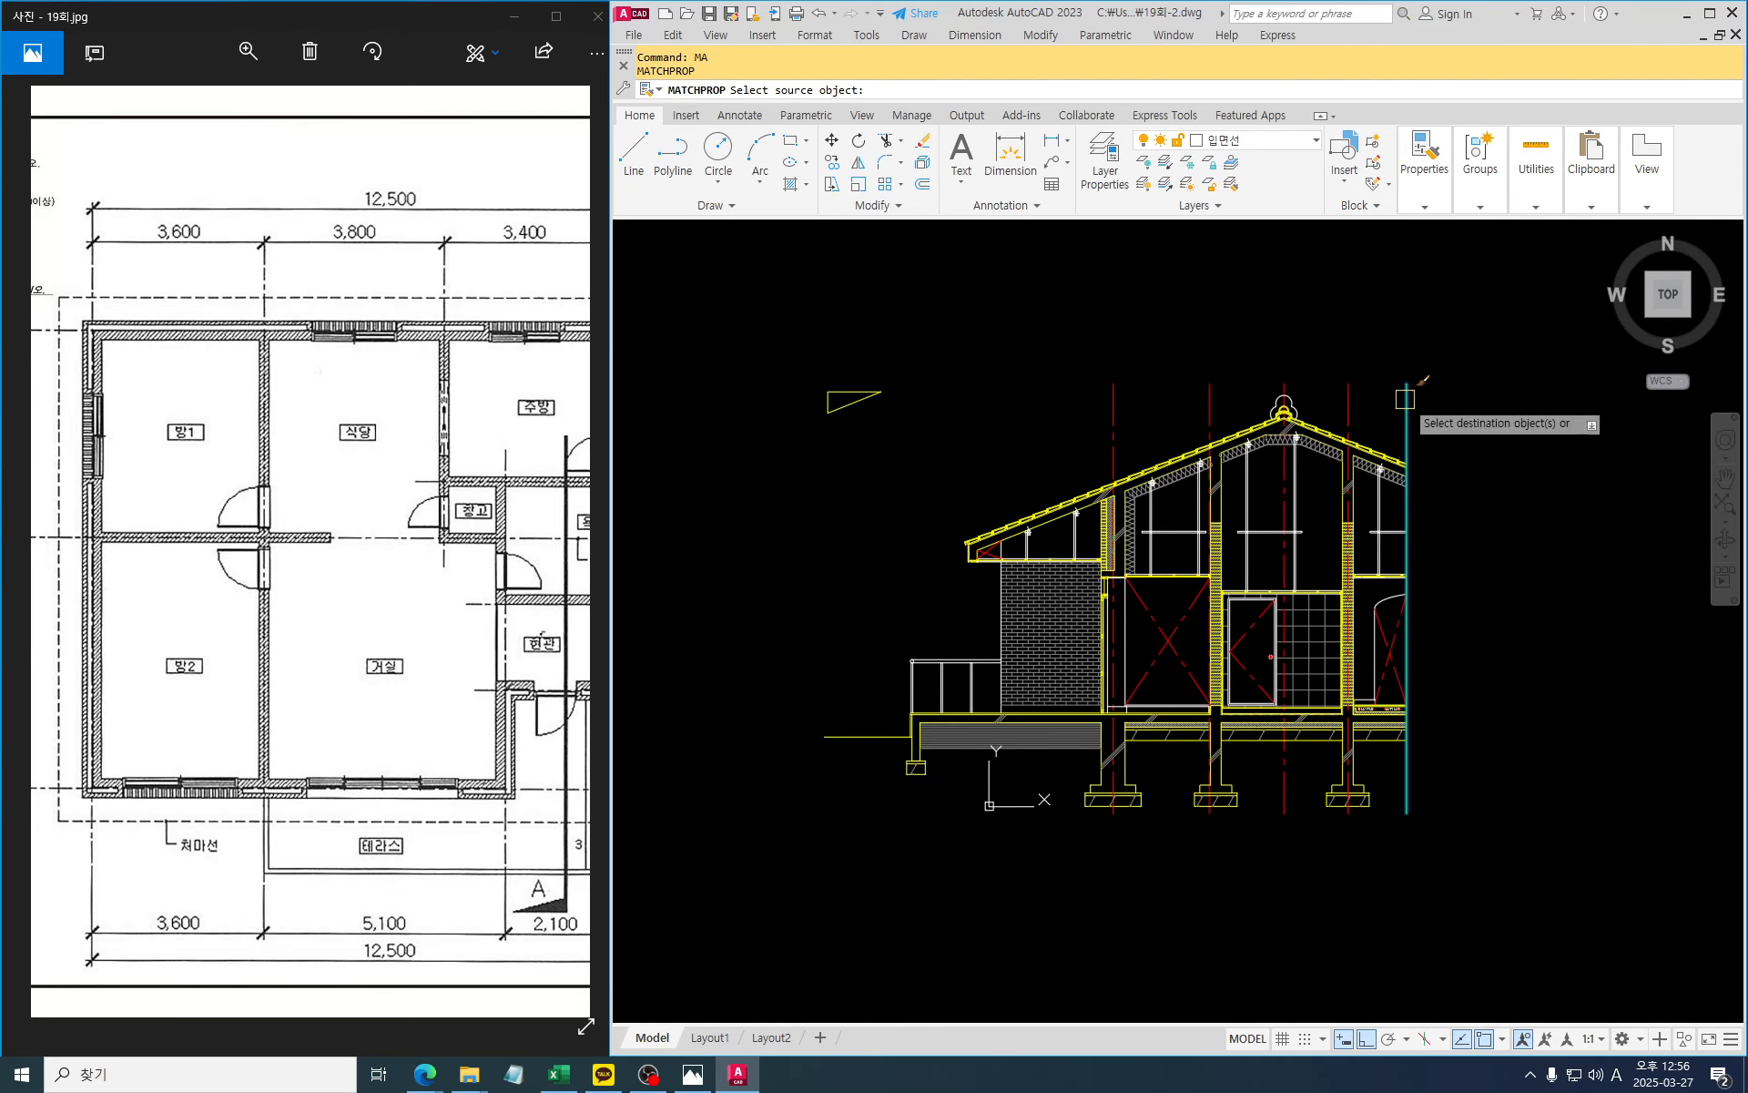
{"action": "scroll", "coordinate": [915, 569], "scroll_direction": "up", "scroll_amount": 1}
{"action": "key", "text": "Escape"}
{"action": "key", "text": "Escape"}
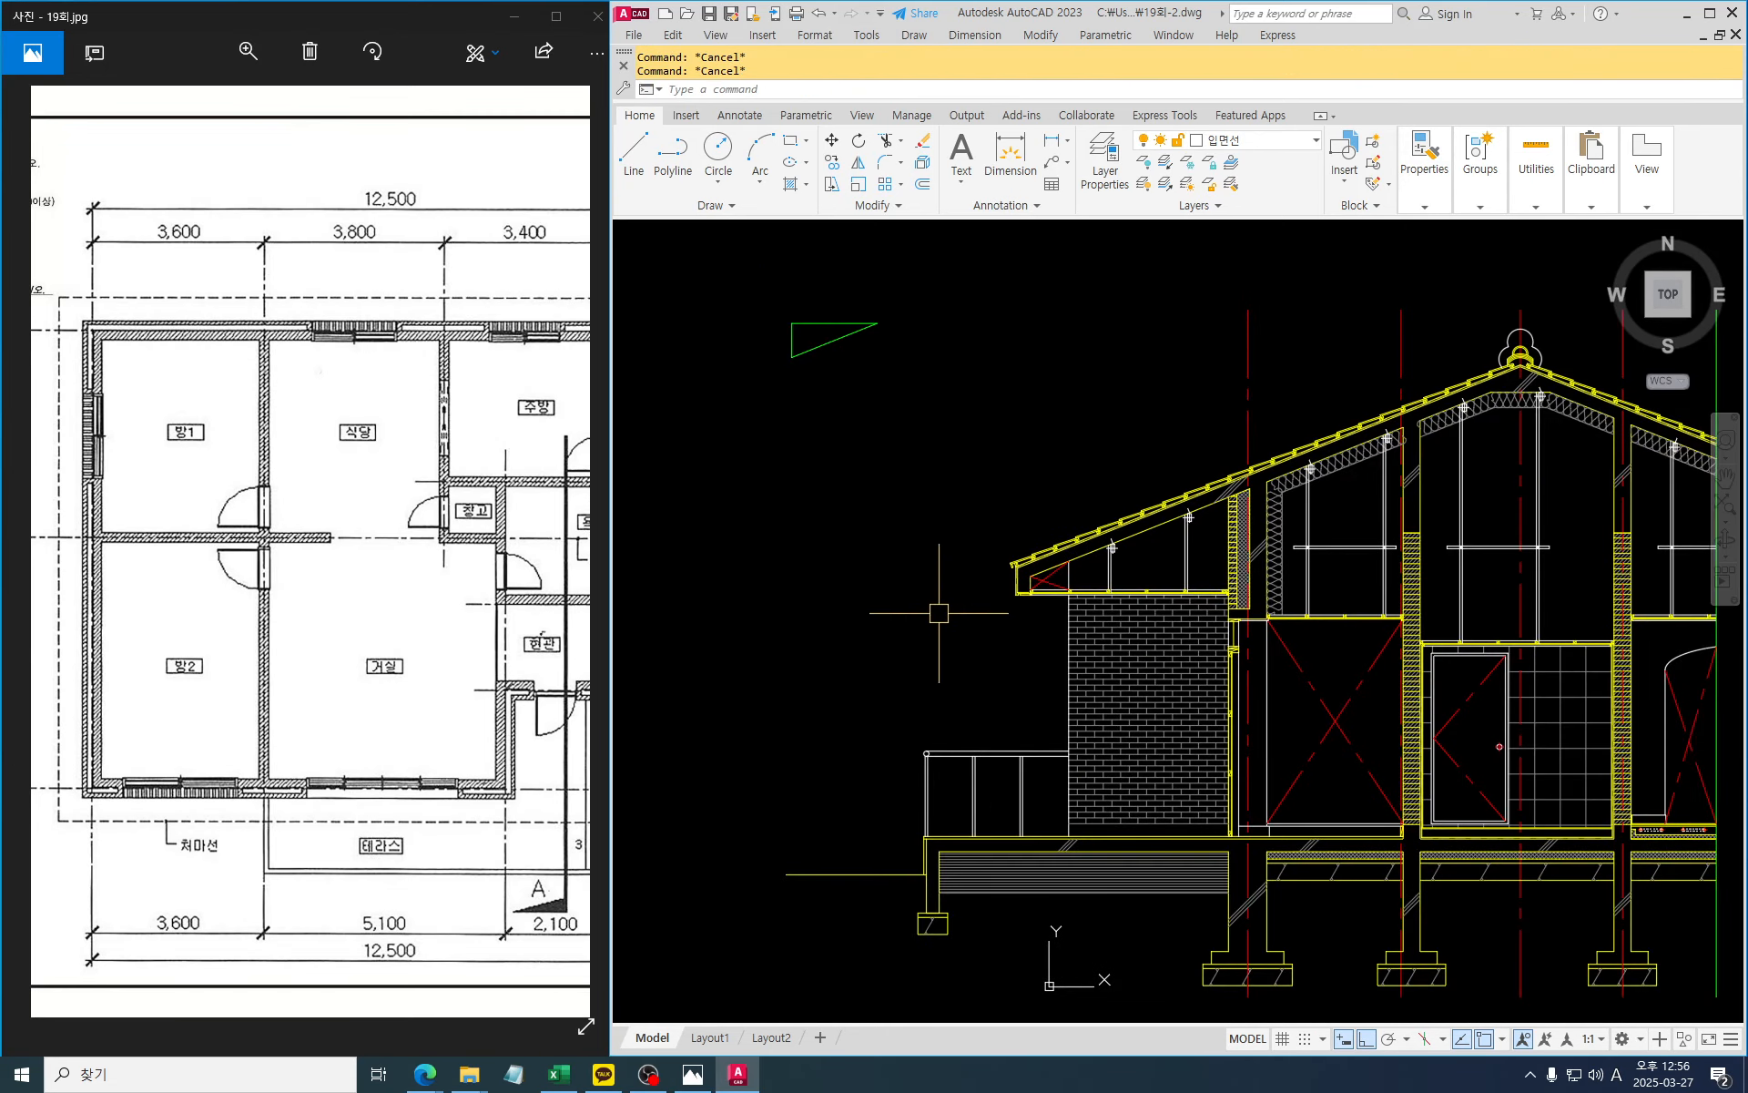
Compare the brick wall's outer edge in the section with the 5,300 dimension and the outer wall corner on the plan image
{"action": "scroll", "coordinate": [929, 543], "scroll_direction": "up", "scroll_amount": 1}
{"action": "scroll", "coordinate": [928, 543], "scroll_direction": "up", "scroll_amount": 2}
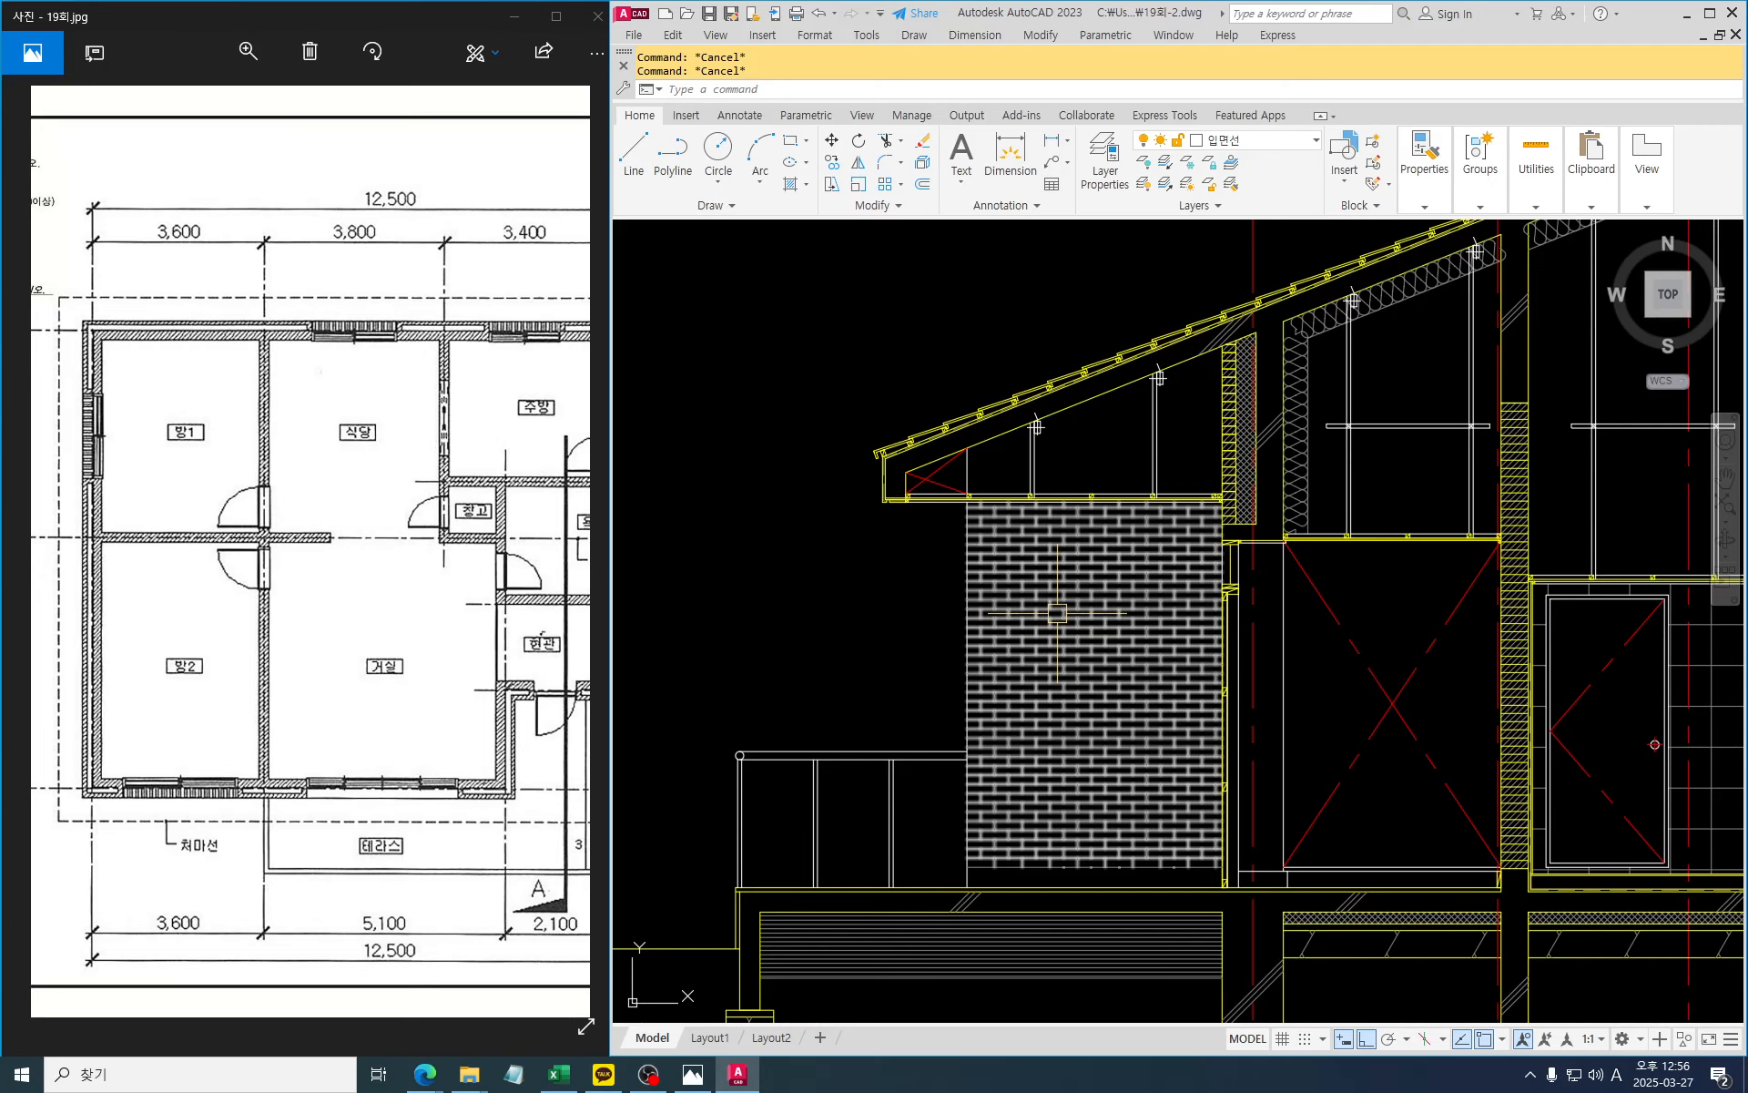
{"action": "mouse_move", "coordinate": [1110, 624]}
{"action": "middle_mouse_down"}
{"action": "mouse_move", "coordinate": [1117, 604]}
{"action": "mouse_move", "coordinate": [1165, 604]}
{"action": "mouse_move", "coordinate": [1085, 717]}
{"action": "middle_mouse_up"}
{"action": "scroll", "coordinate": [1085, 728], "scroll_direction": "up", "scroll_amount": 1}
{"action": "scroll", "coordinate": [1103, 692], "scroll_direction": "down", "scroll_amount": 2}
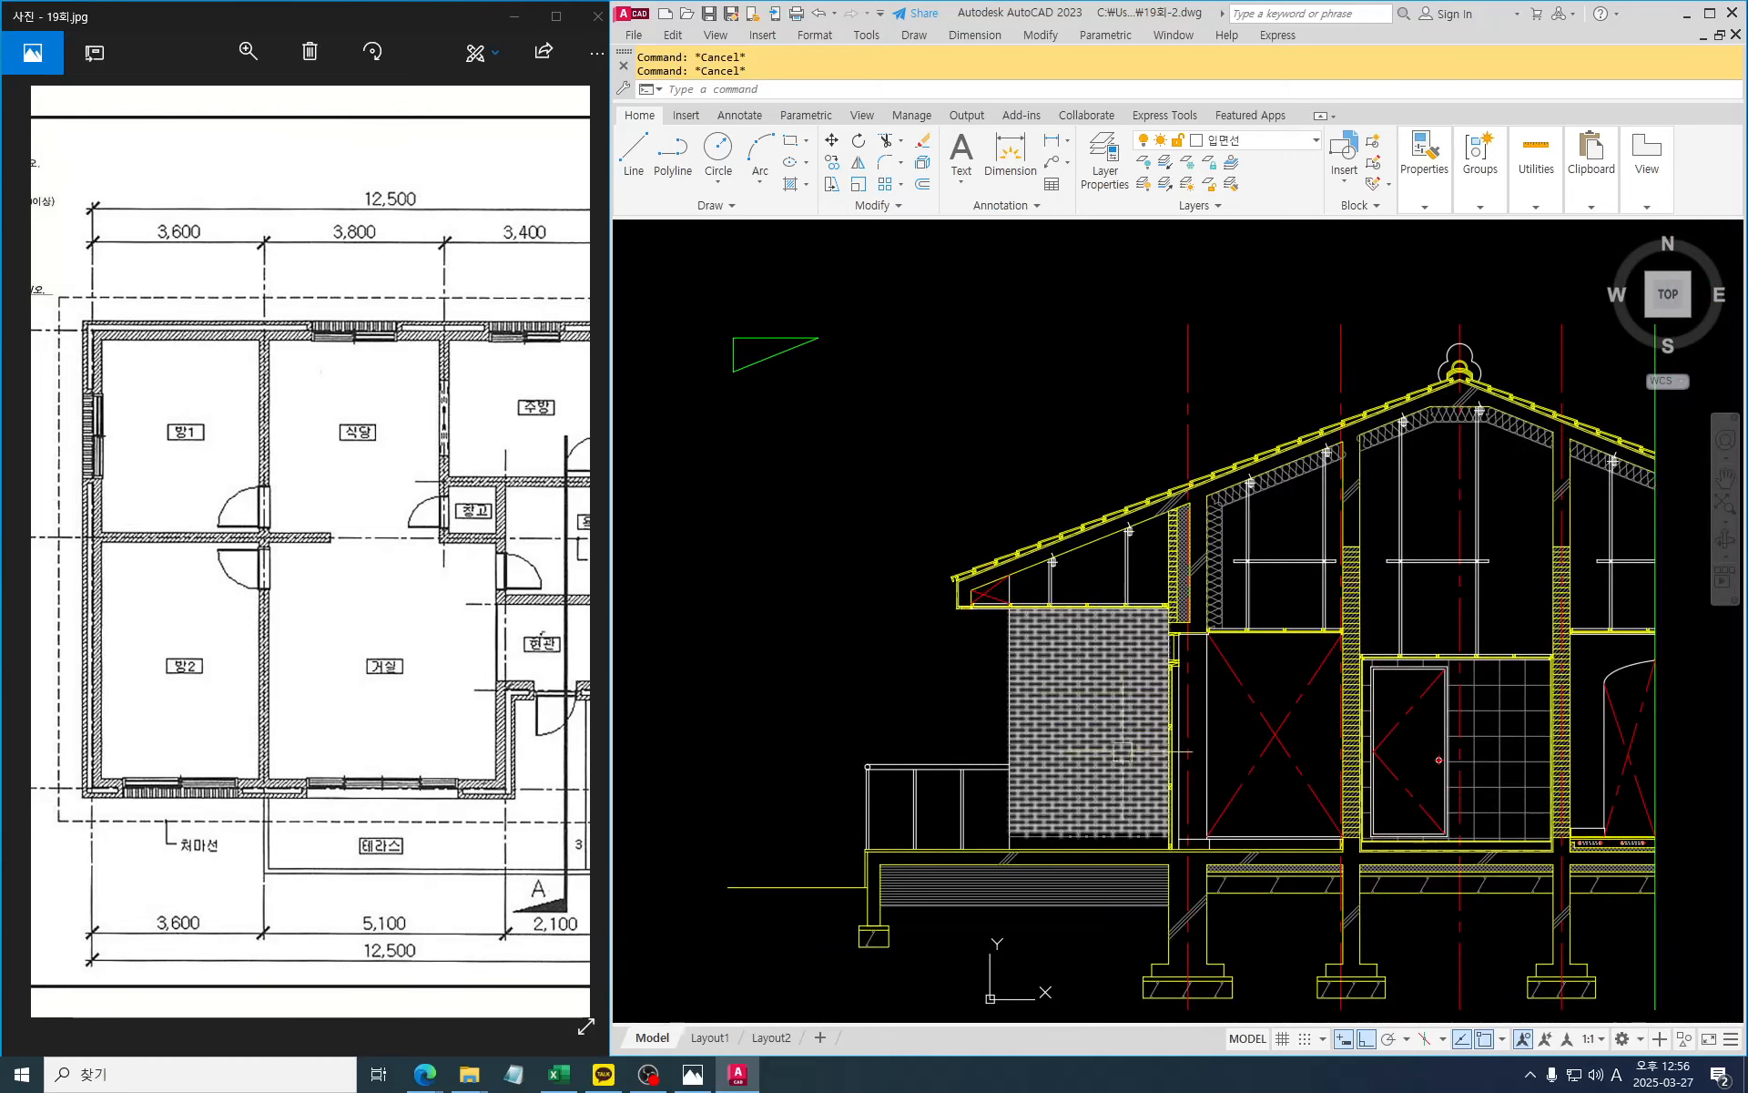
{"action": "key", "text": "alt"}
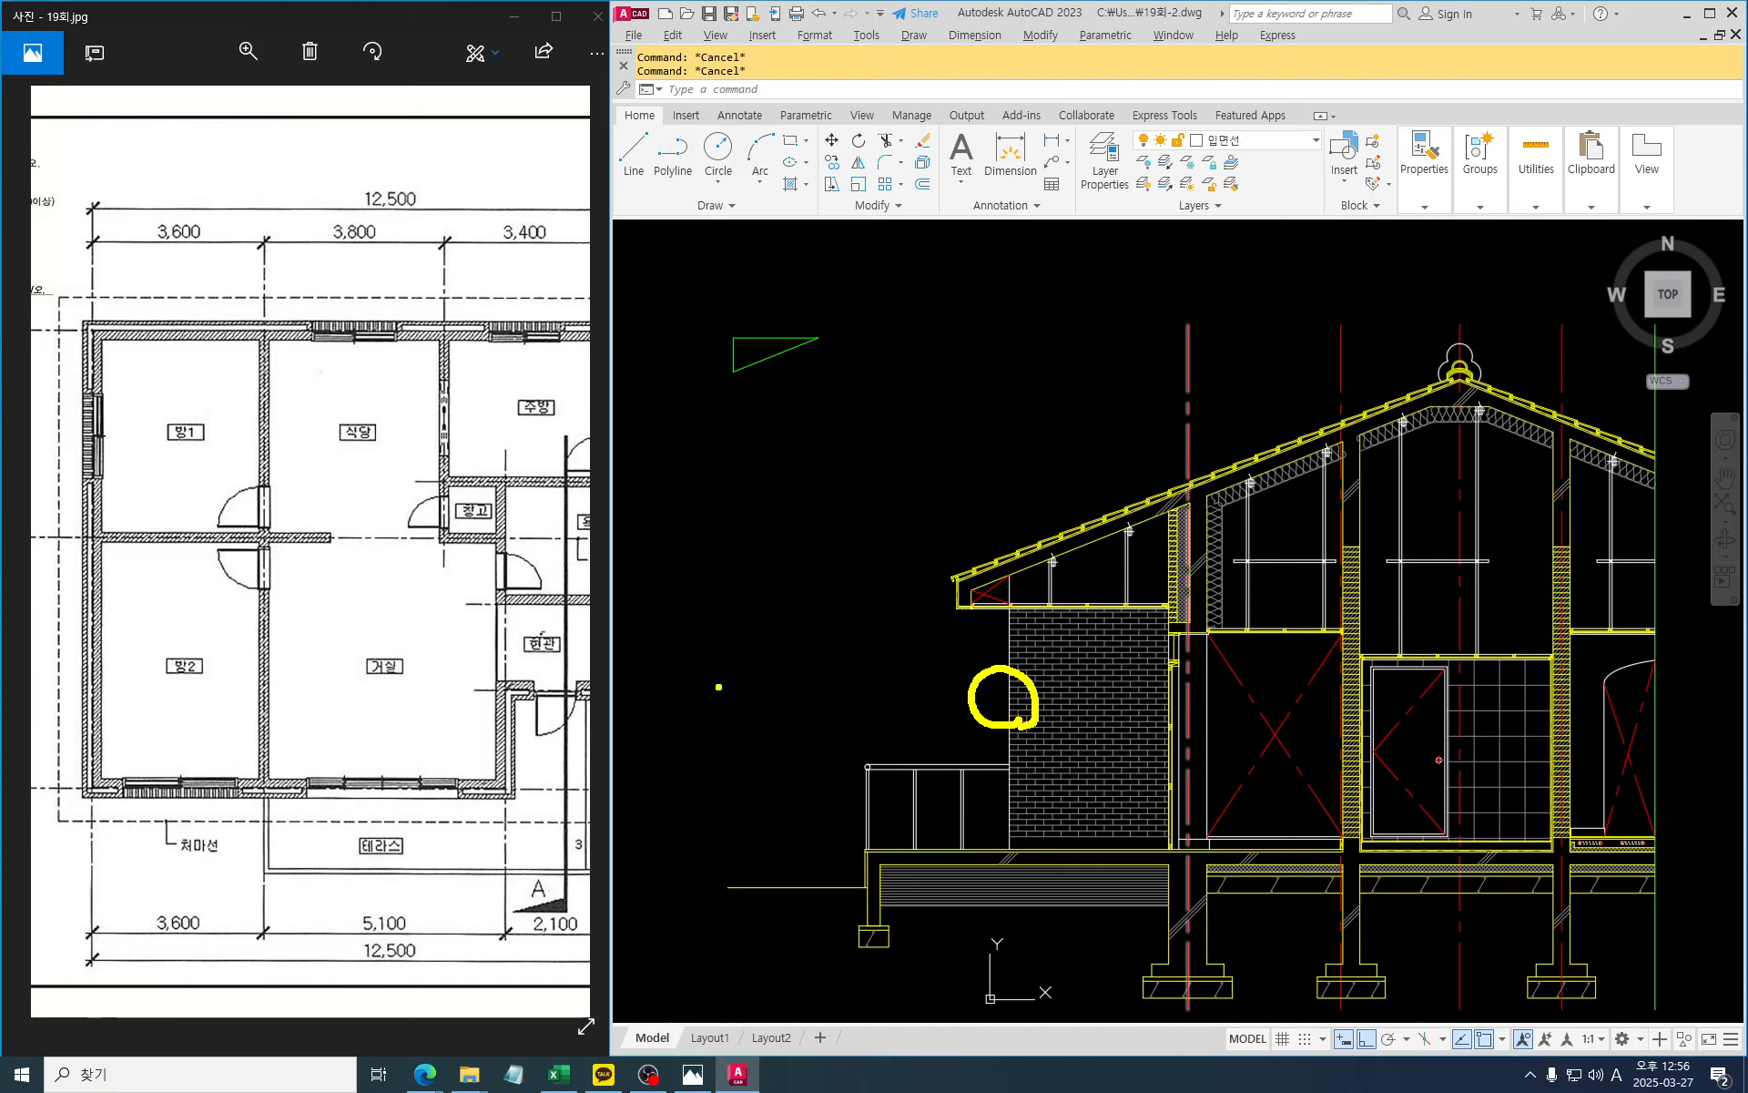
{"action": "left_click_drag", "start_coordinate": [196, 724], "coordinate": [407, 619]}
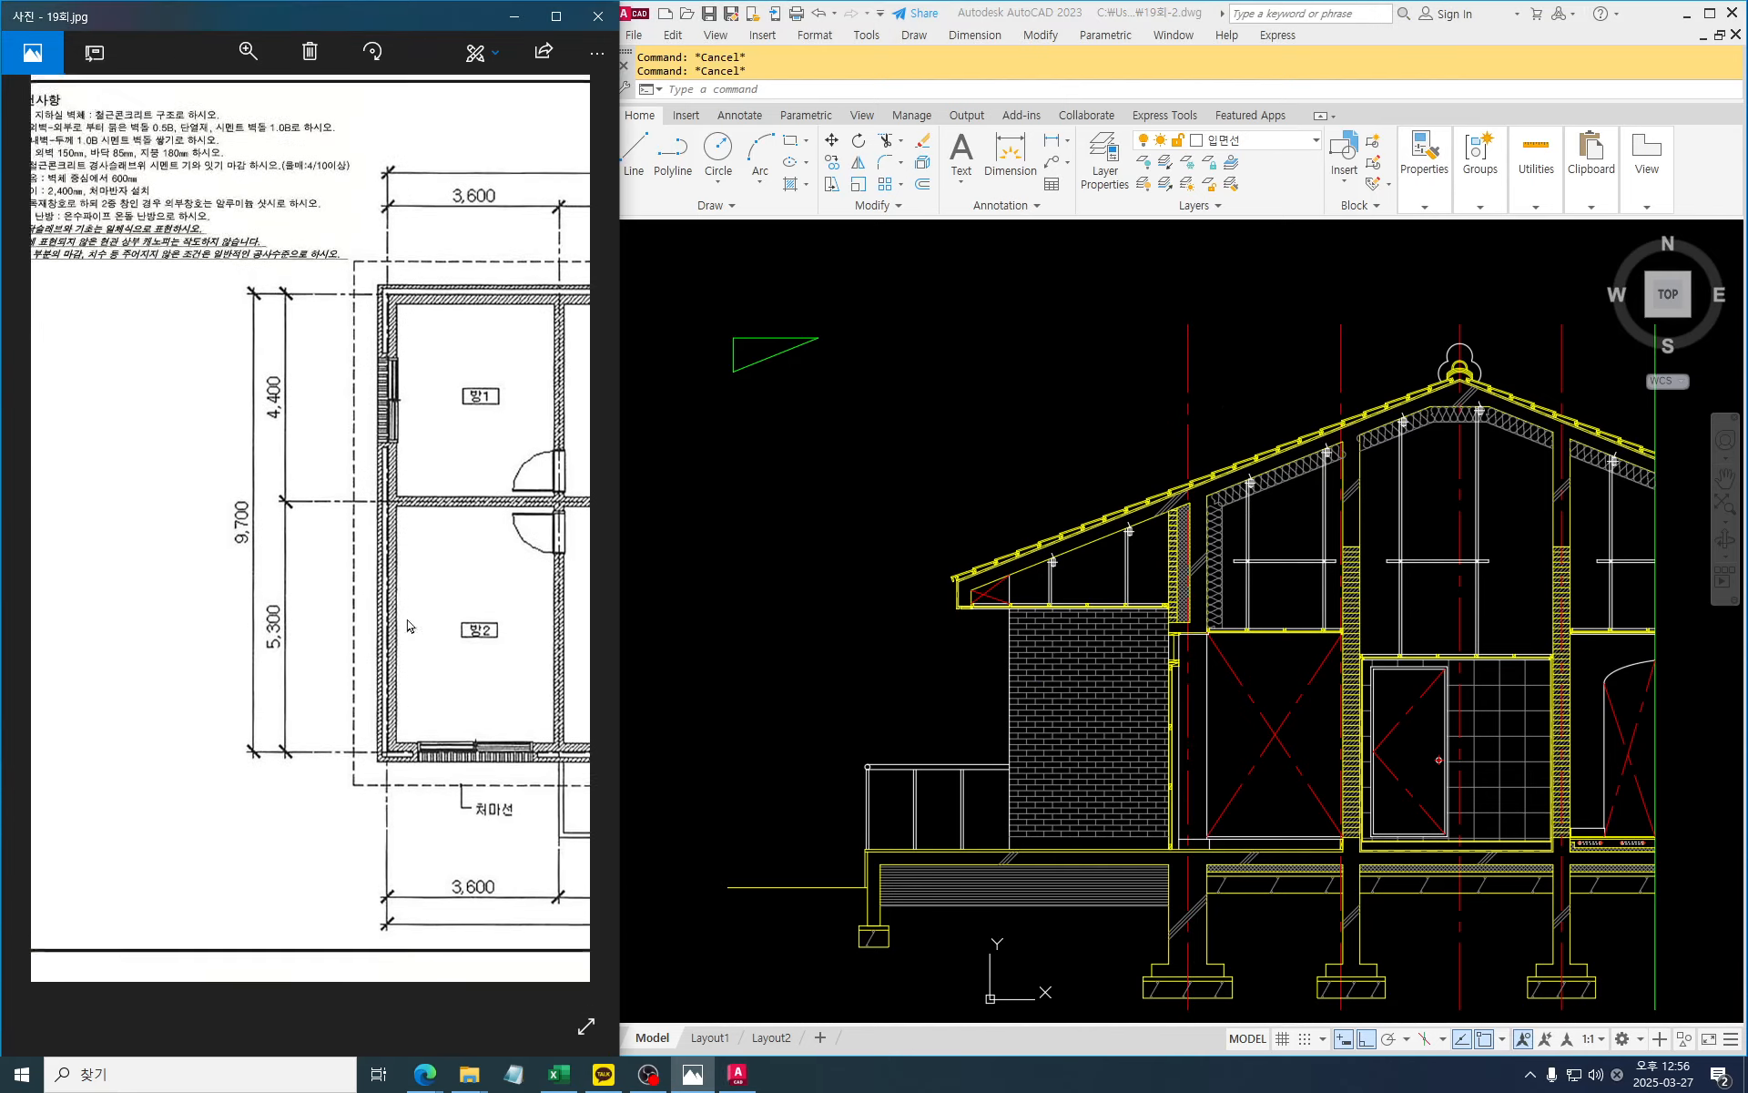
{"action": "scroll", "coordinate": [310, 638], "scroll_direction": "up", "scroll_amount": 5}
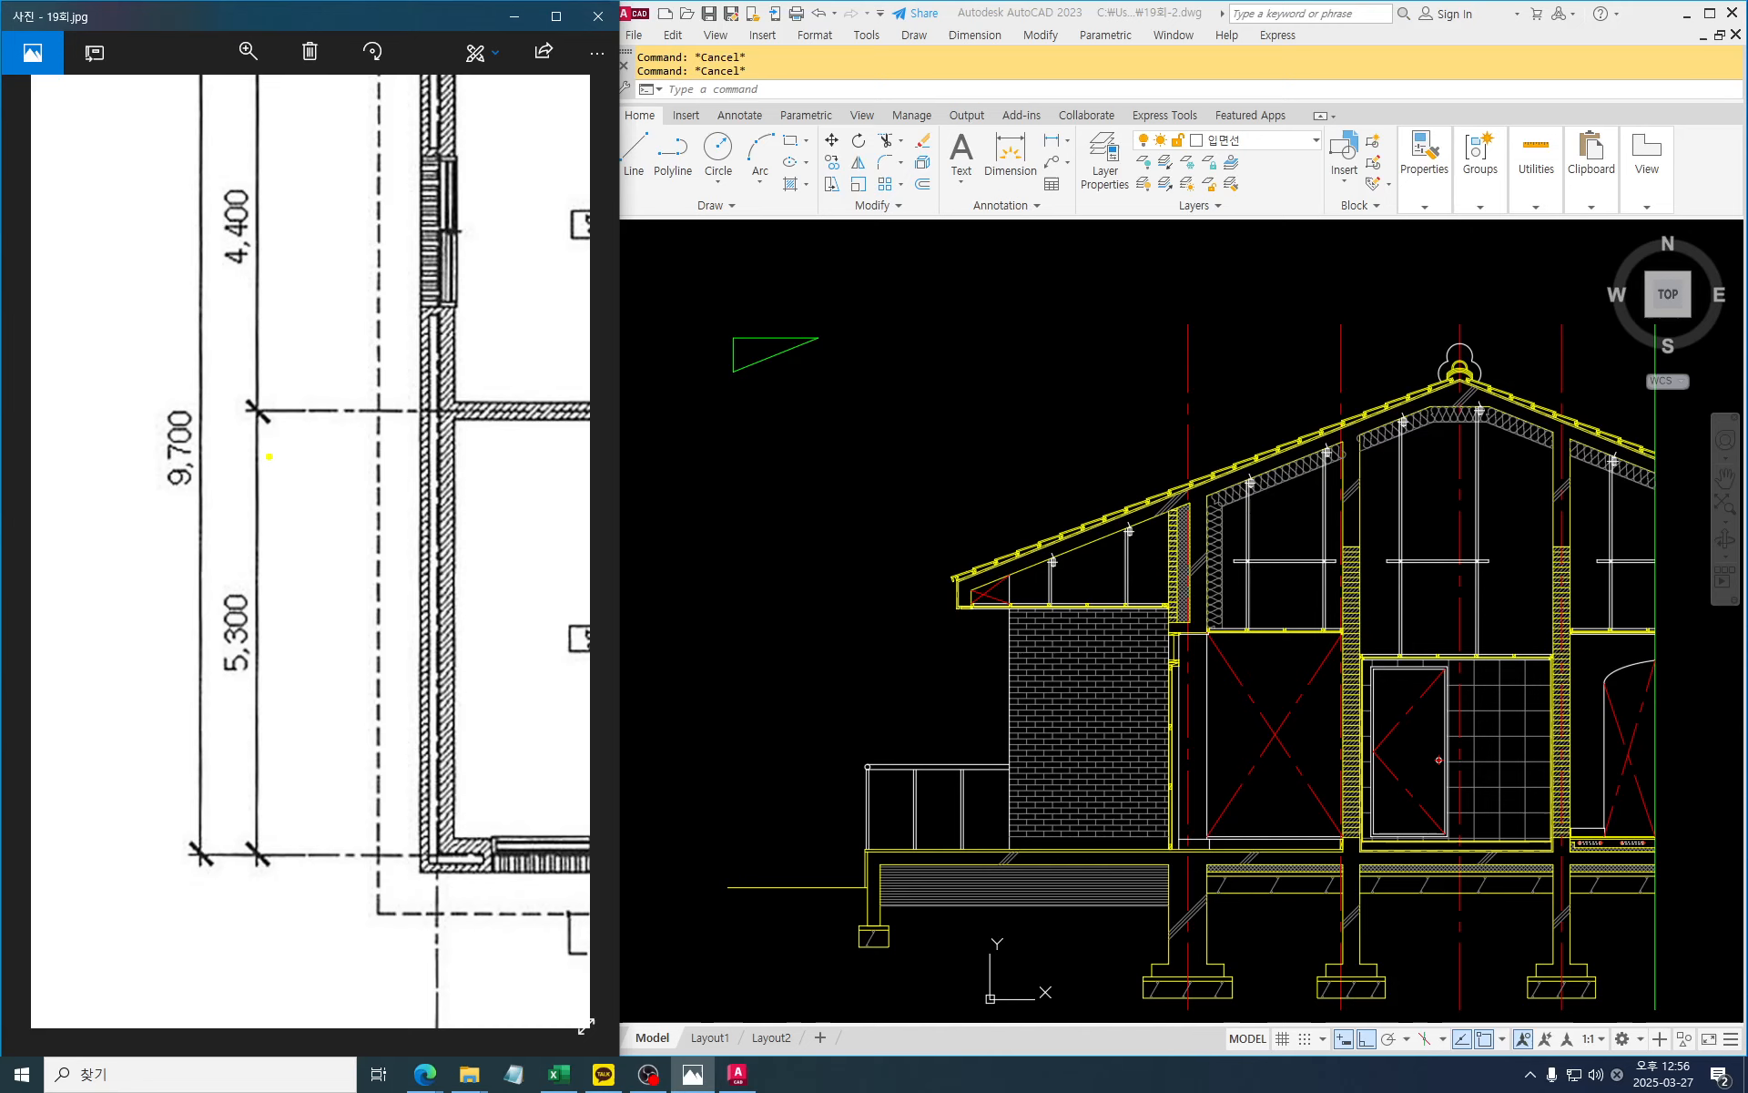
{"action": "mouse_move", "coordinate": [281, 432]}
{"action": "left_mouse_down"}
{"action": "mouse_move", "coordinate": [322, 435]}
{"action": "mouse_move", "coordinate": [291, 452]}
{"action": "left_mouse_up"}
{"action": "mouse_move", "coordinate": [189, 701]}
{"action": "left_mouse_down"}
{"action": "mouse_move", "coordinate": [287, 691]}
{"action": "mouse_move", "coordinate": [329, 557]}
{"action": "mouse_move", "coordinate": [238, 681]}
{"action": "mouse_move", "coordinate": [278, 539]}
{"action": "mouse_move", "coordinate": [287, 740]}
{"action": "left_mouse_up"}
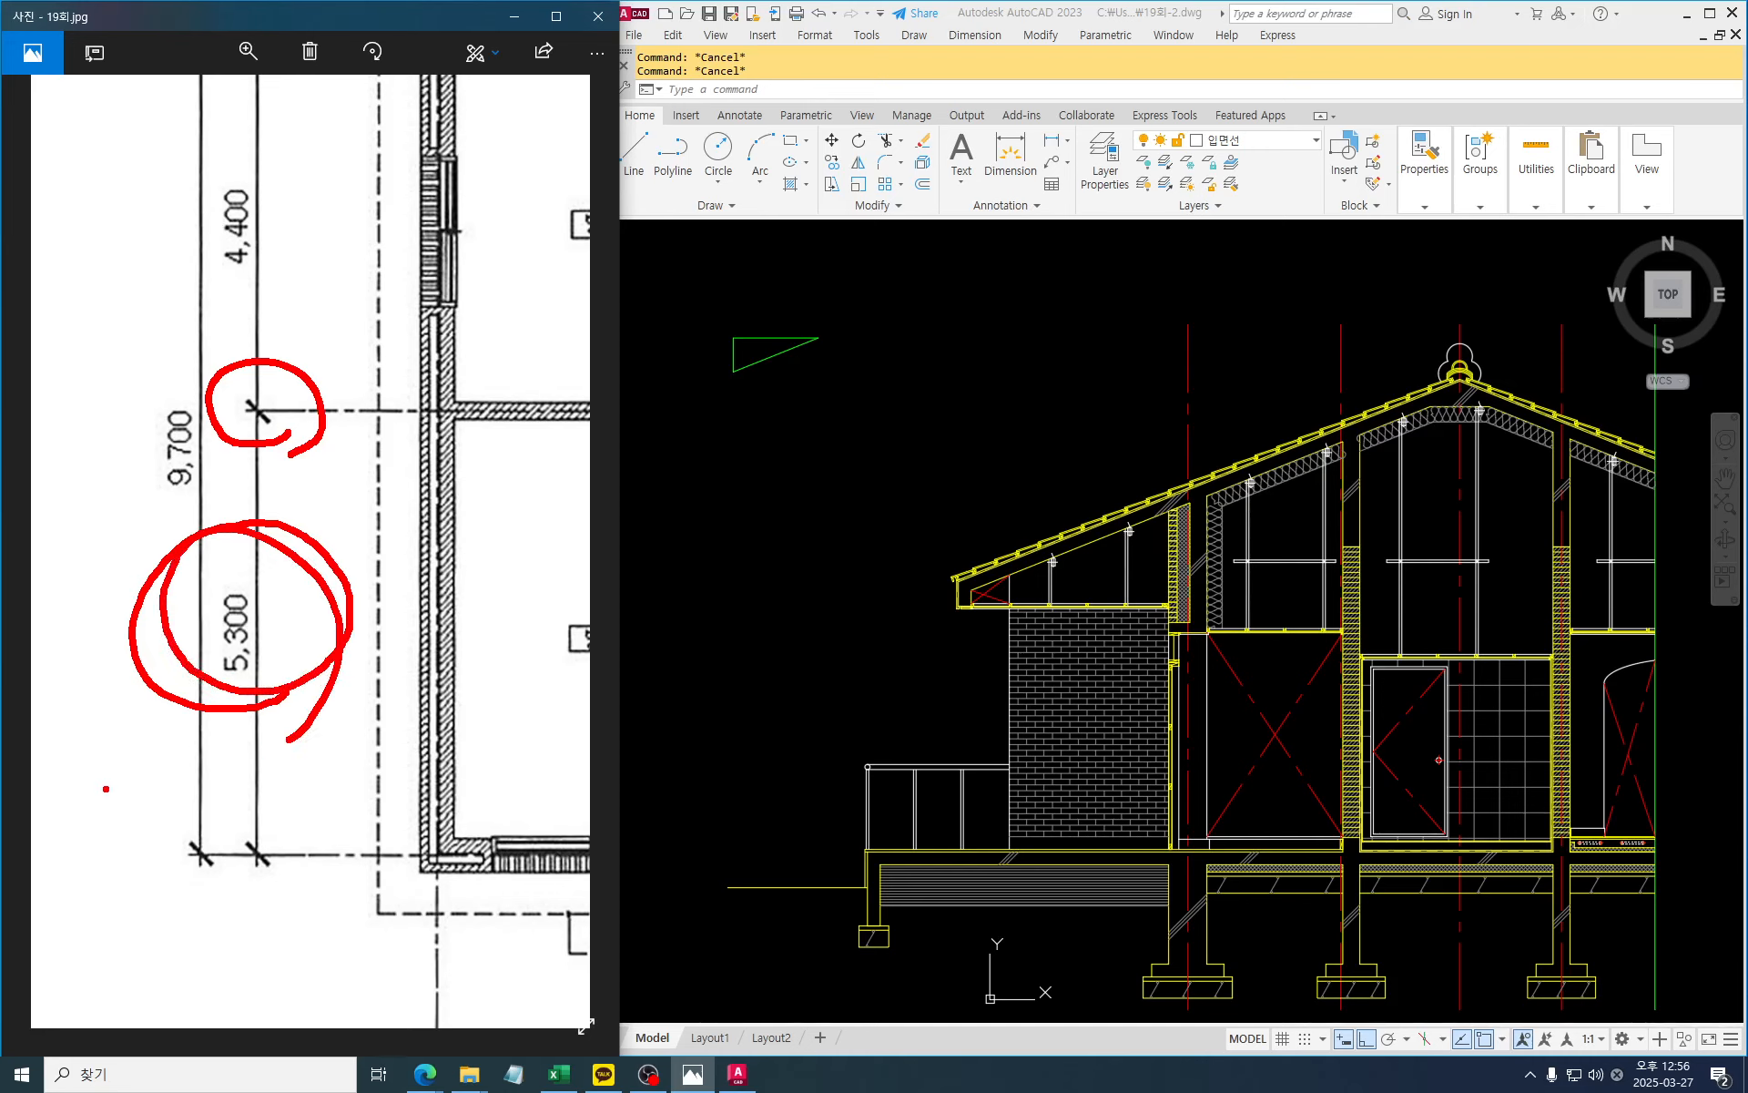
{"action": "mouse_move", "coordinate": [484, 902]}
{"action": "left_mouse_down"}
{"action": "mouse_move", "coordinate": [421, 876]}
{"action": "mouse_move", "coordinate": [528, 833]}
{"action": "mouse_move", "coordinate": [453, 947]}
{"action": "left_mouse_up"}
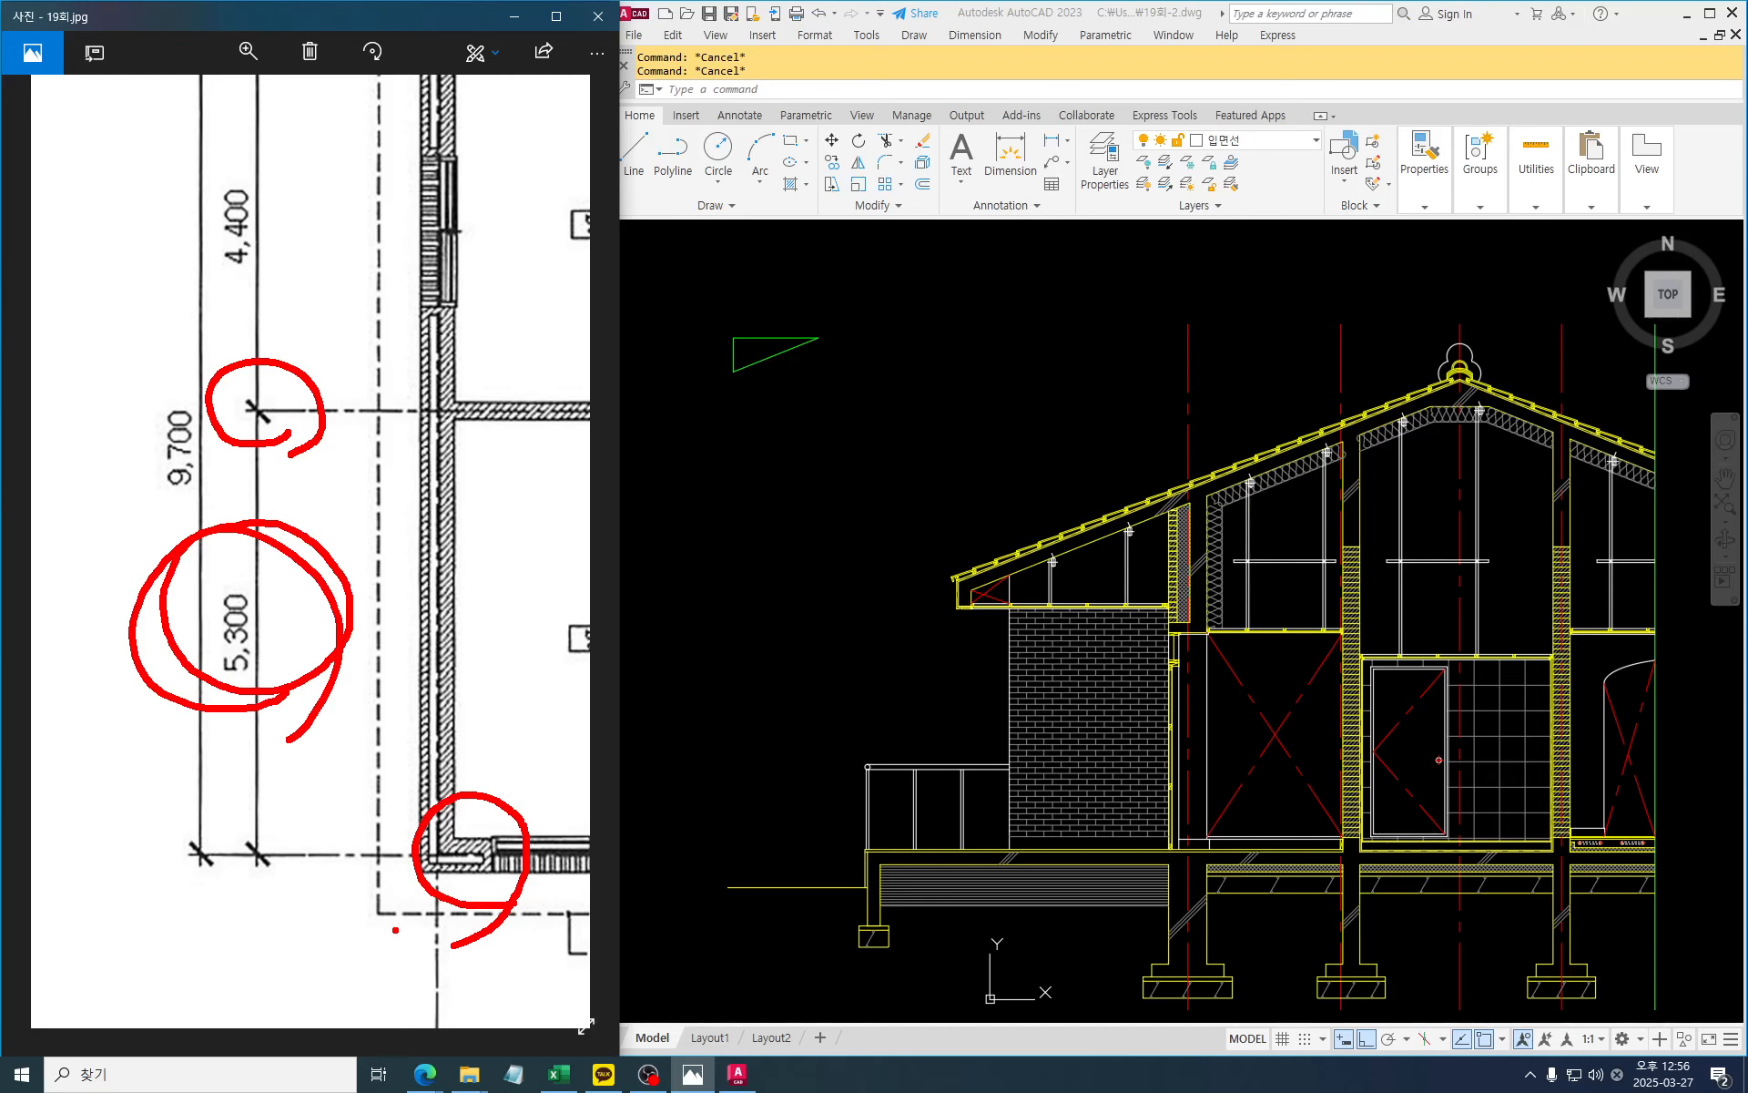
{"action": "key", "text": "Escape"}
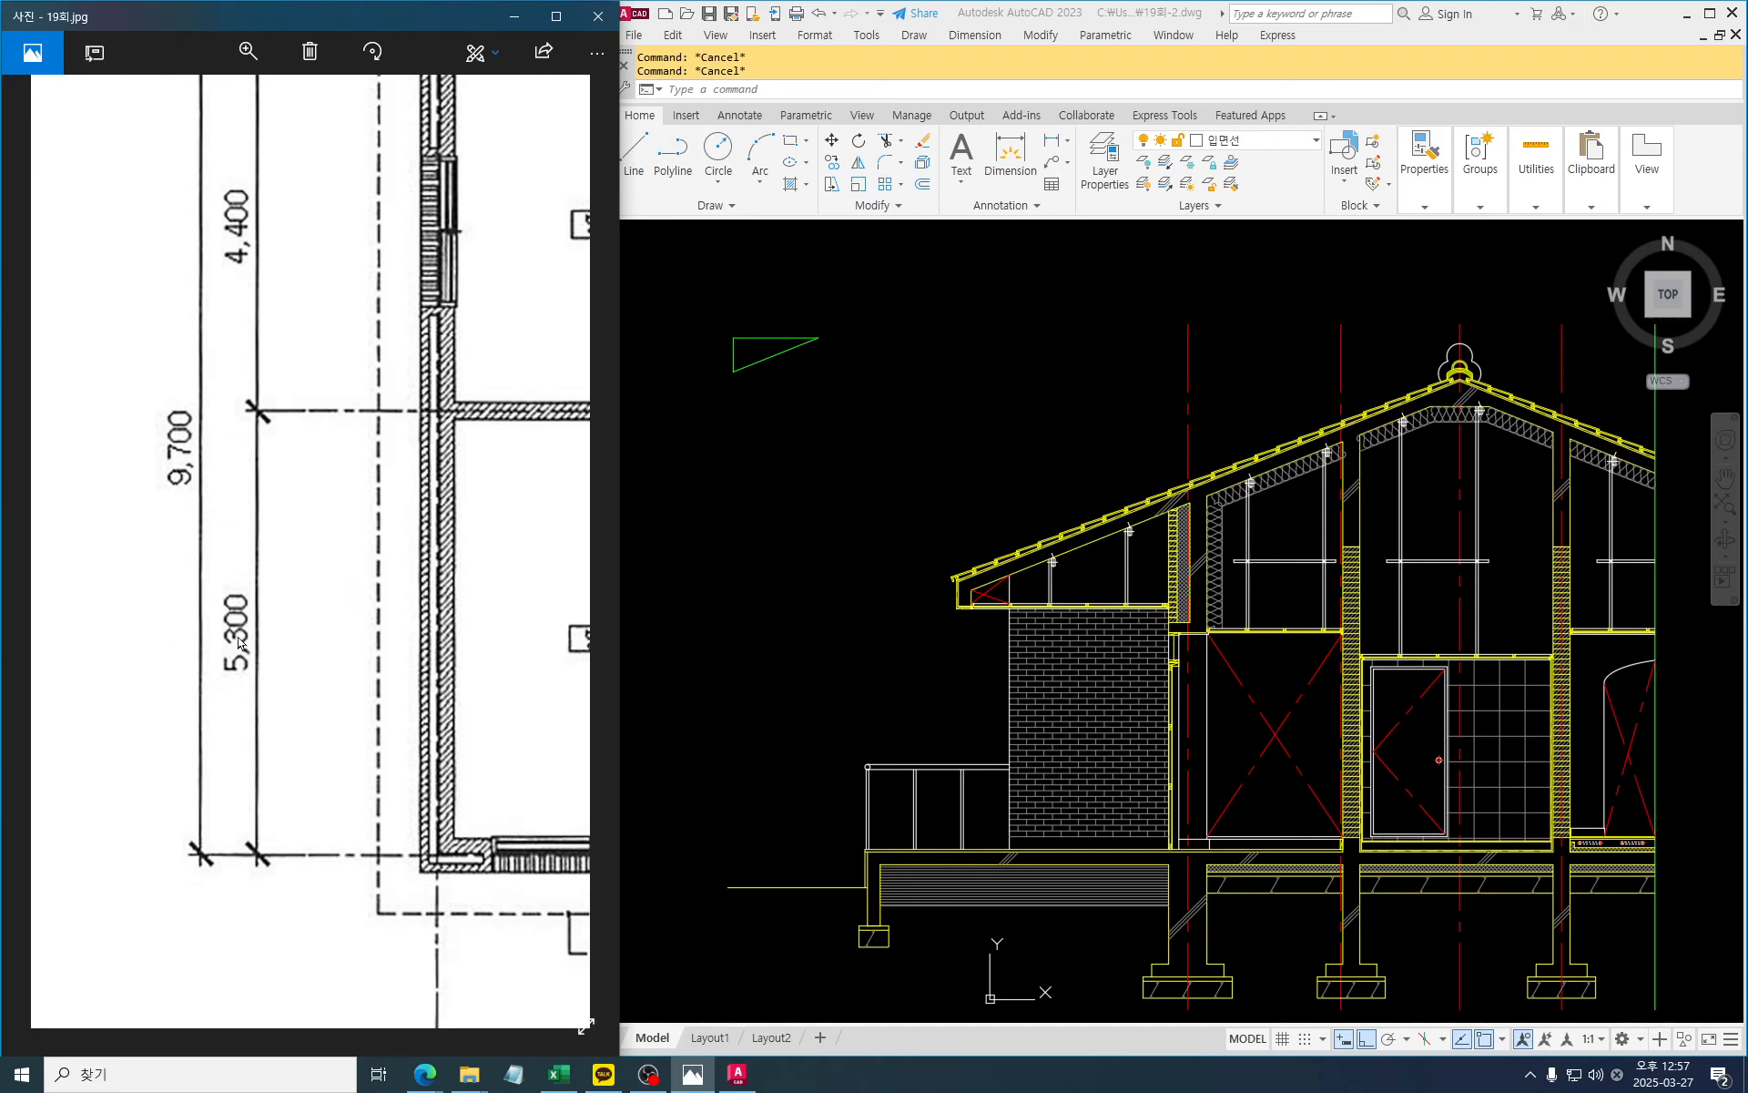
Switch back to AutoCAD and offset the ridge centre line by 5300 toward the terrace side
{"action": "left_click", "coordinate": [961, 427]}
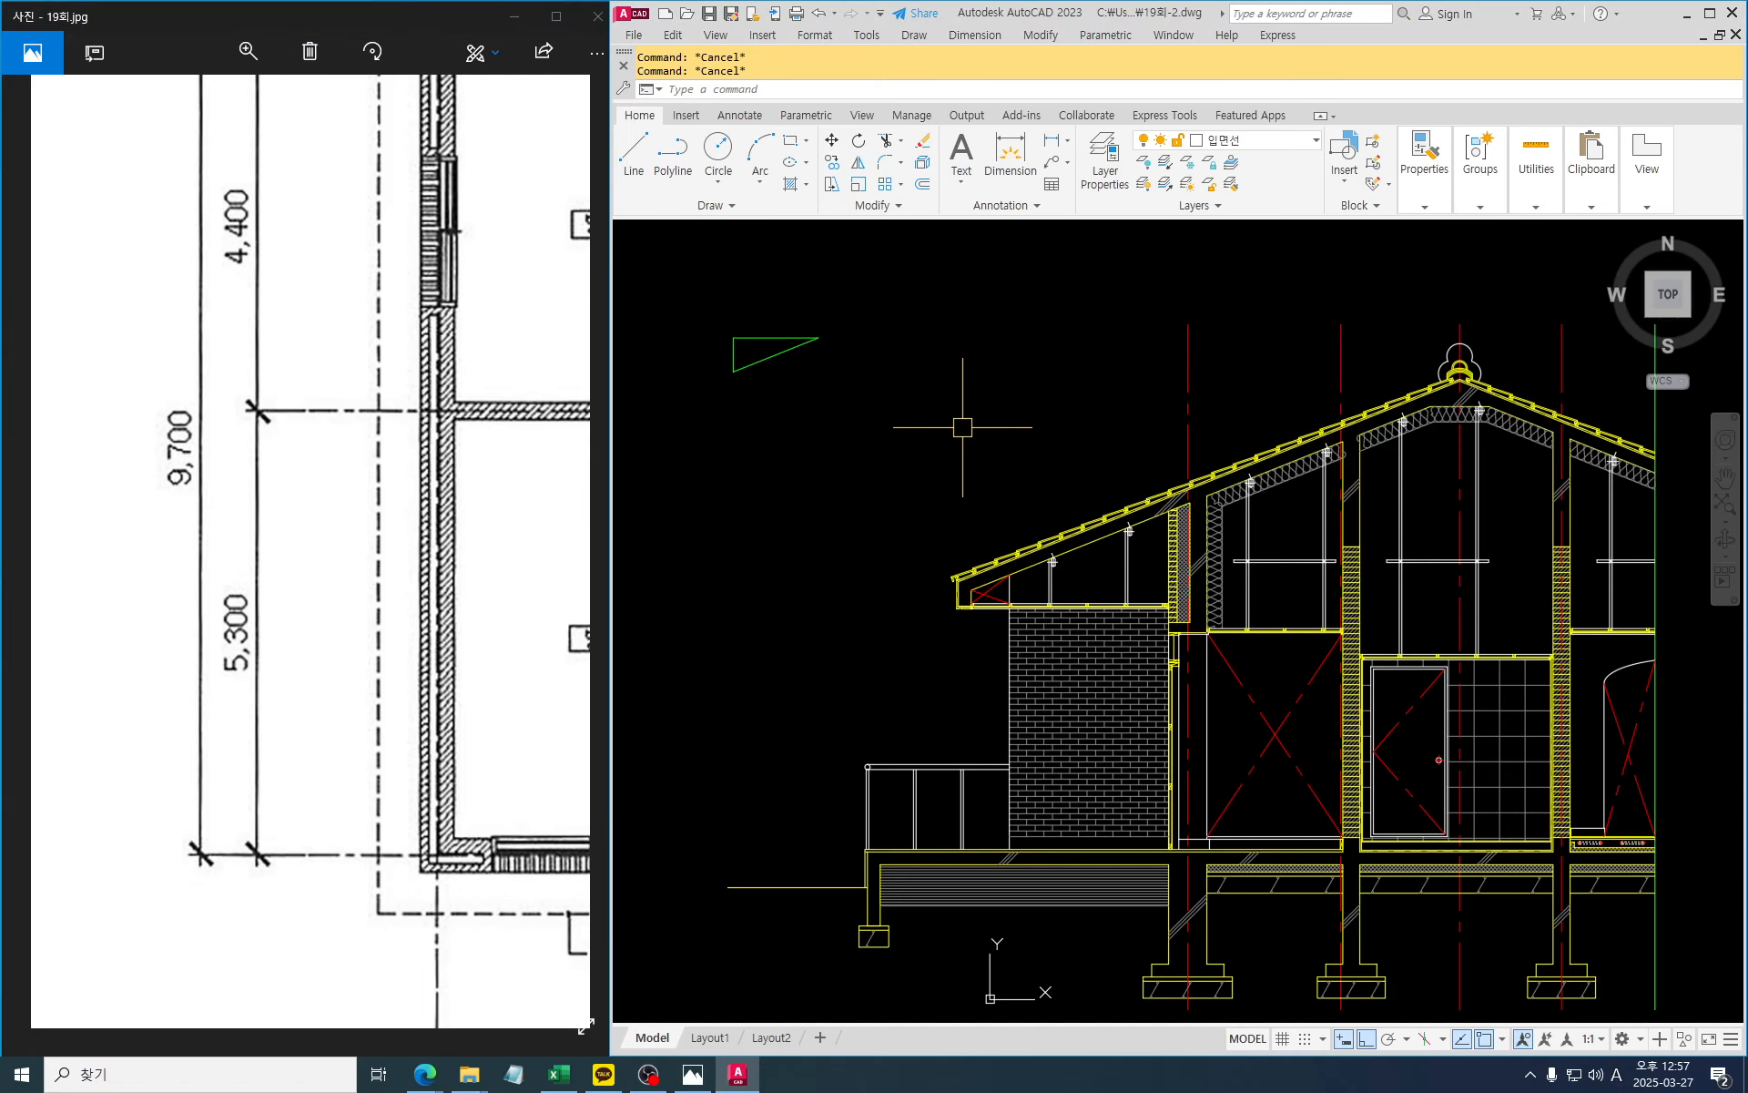
{"action": "type", "text": "o"}
{"action": "key", "text": "Return"}
{"action": "type", "text": "5300"}
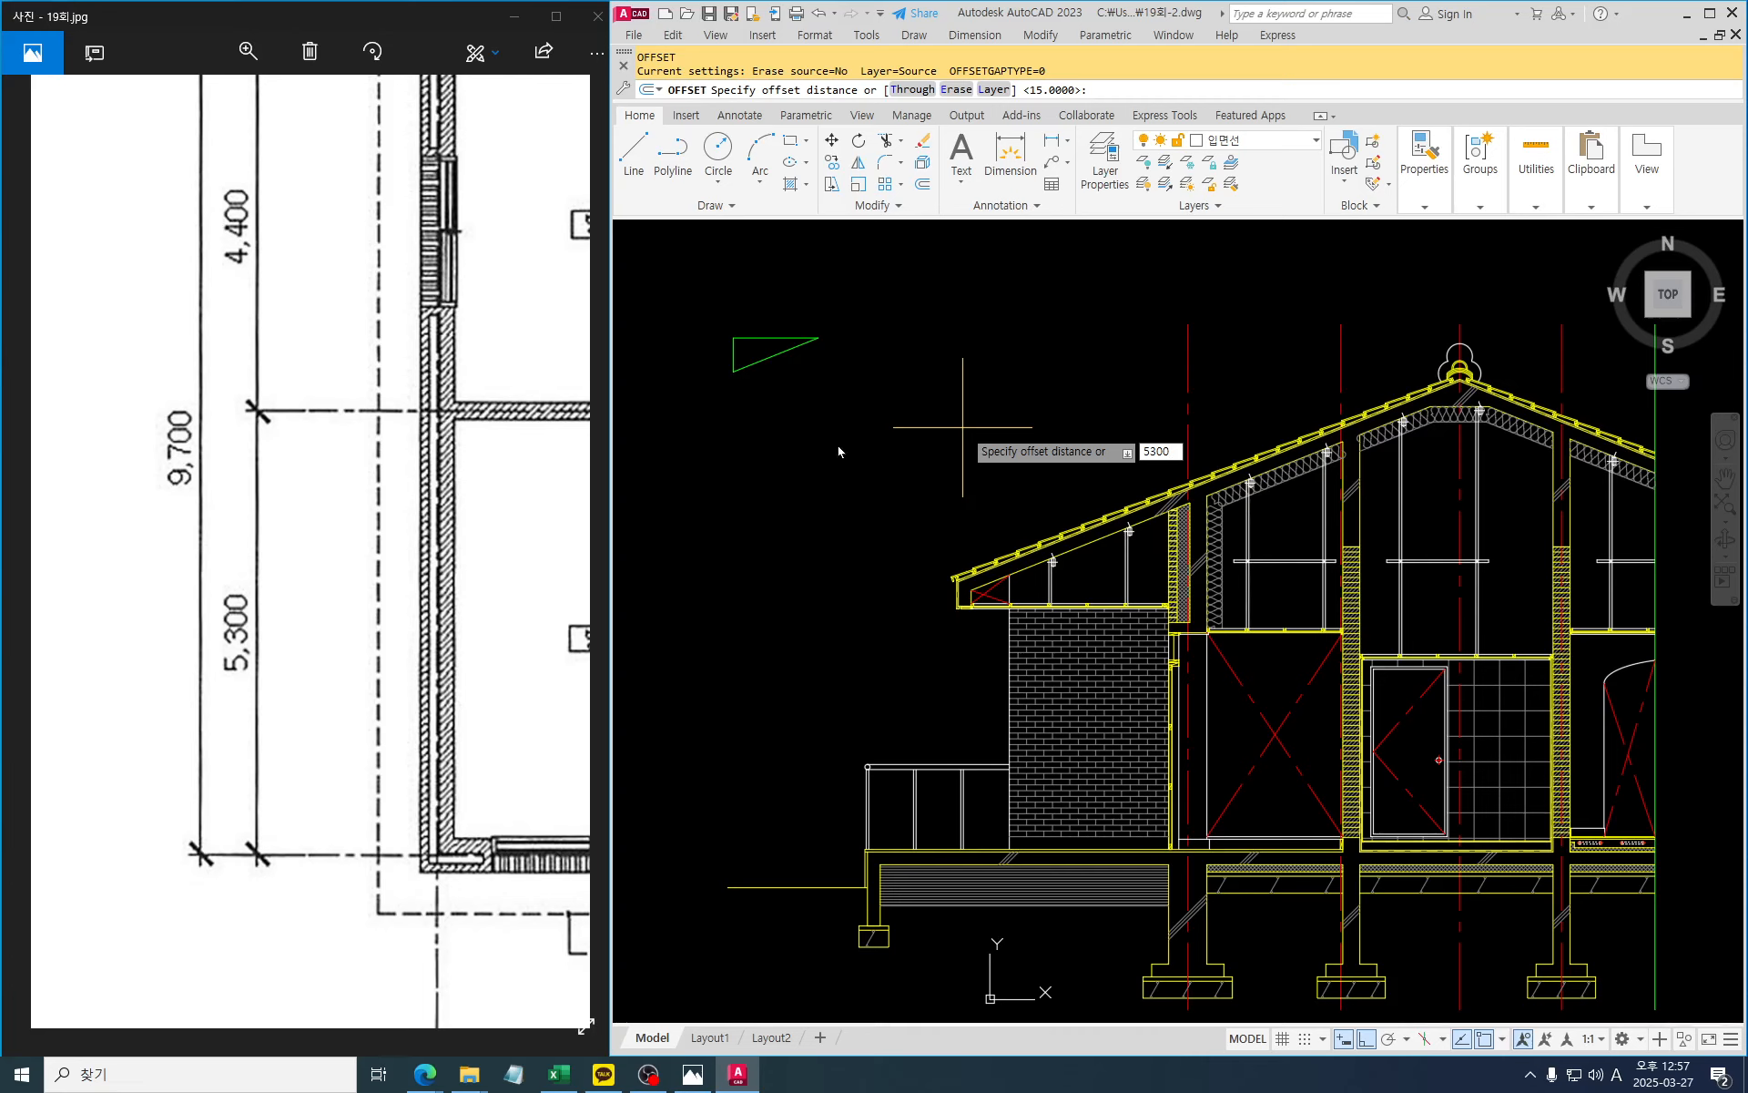
{"action": "key", "text": "Return"}
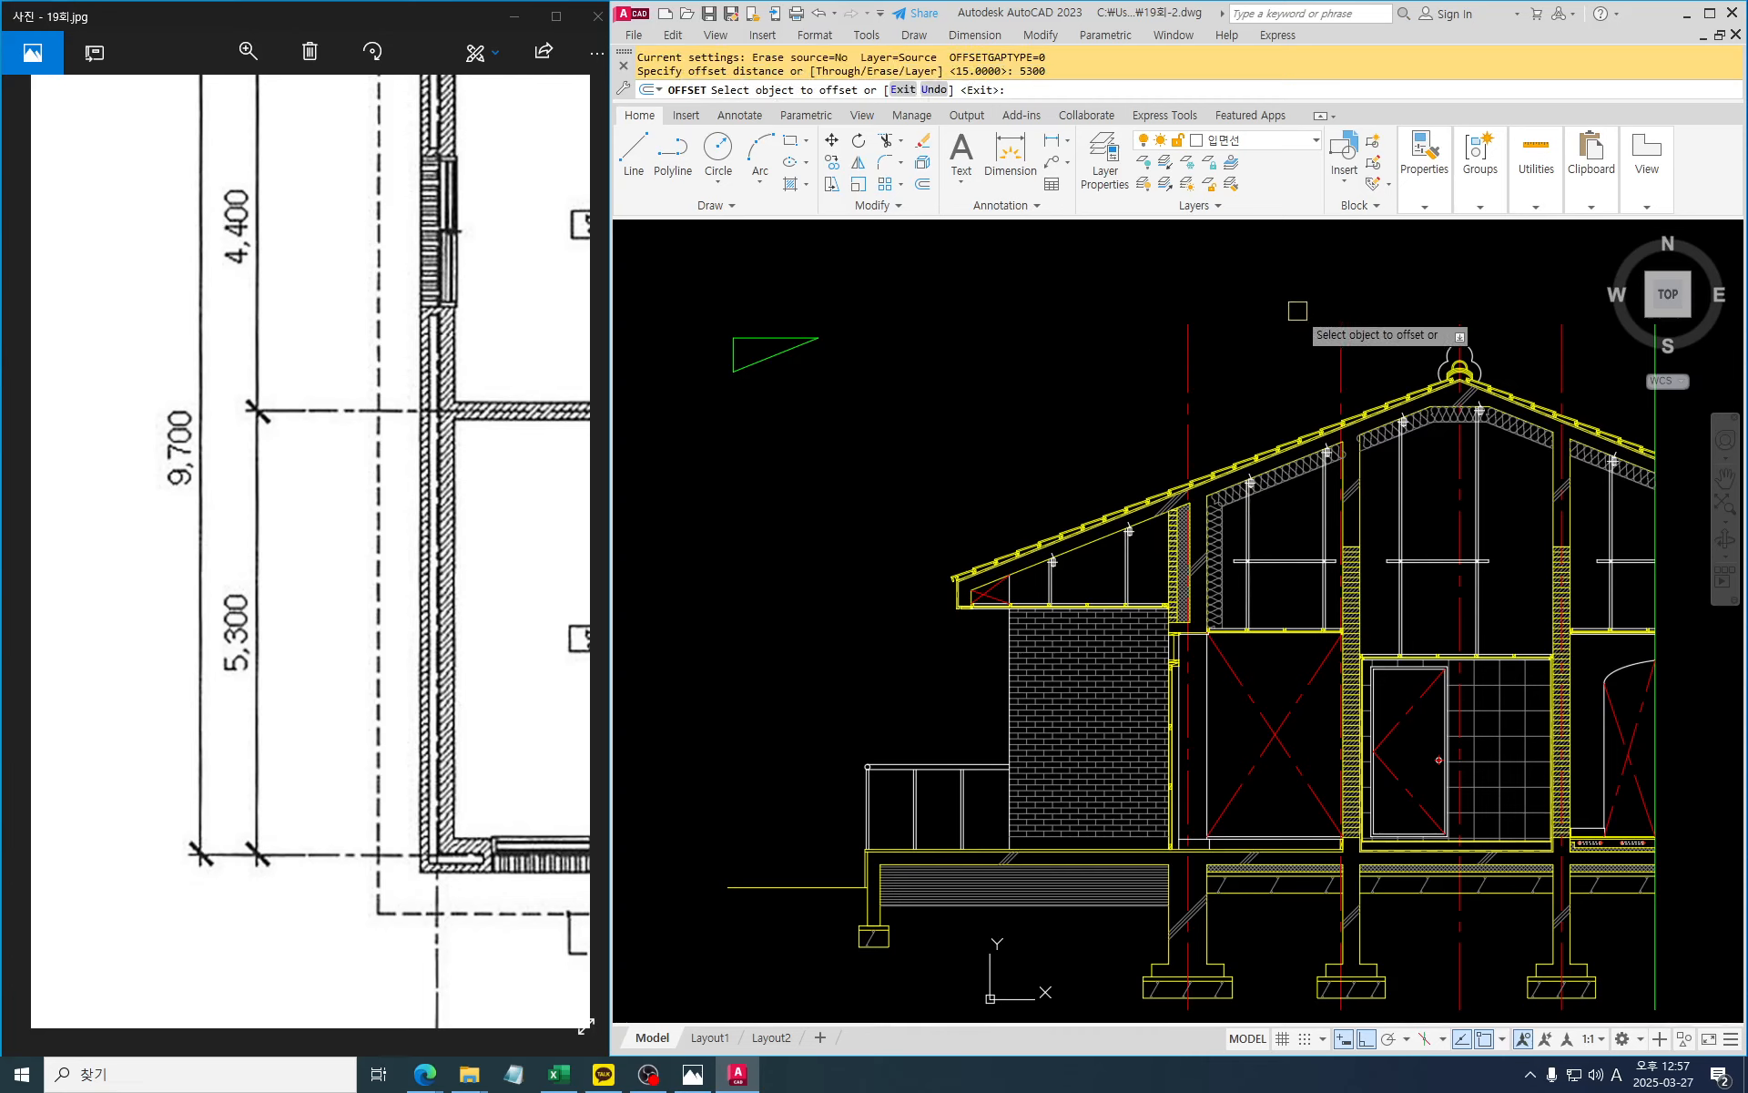
{"action": "left_click", "coordinate": [1460, 323]}
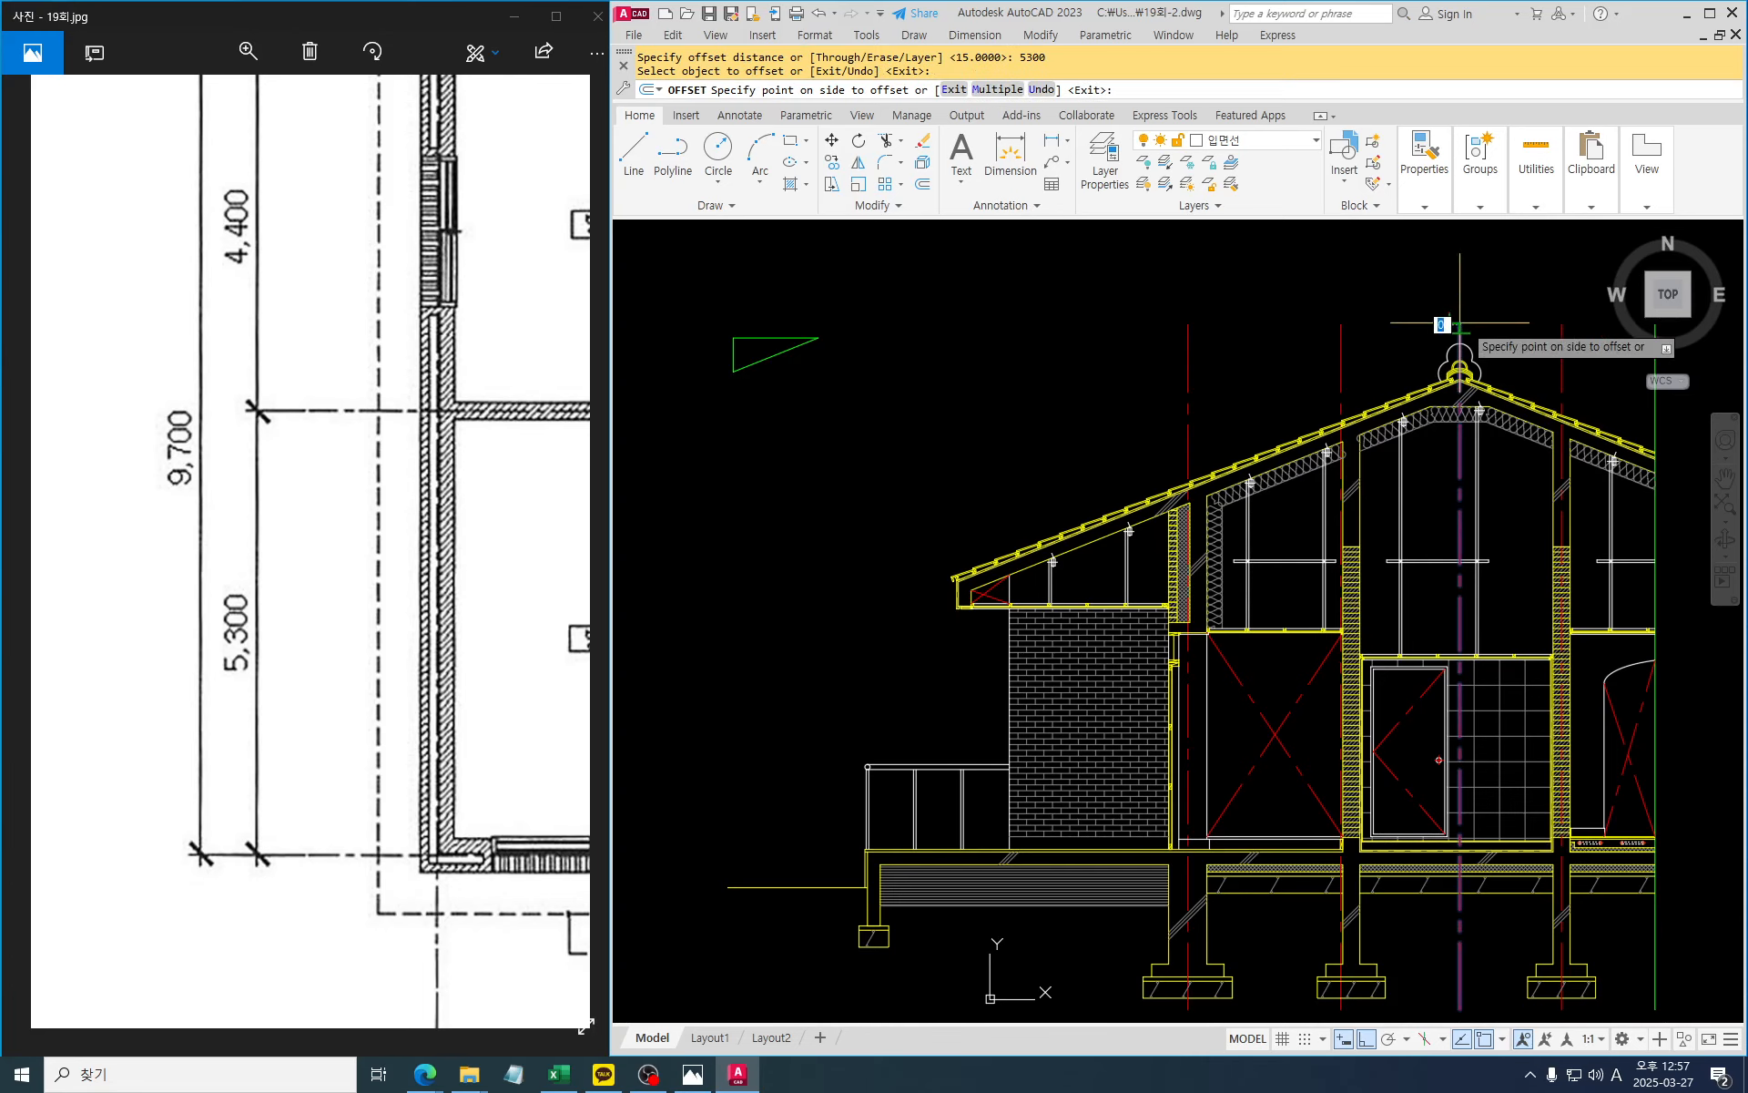
{"action": "left_click", "coordinate": [1049, 313]}
{"action": "scroll", "coordinate": [1035, 723], "scroll_direction": "up", "scroll_amount": 5}
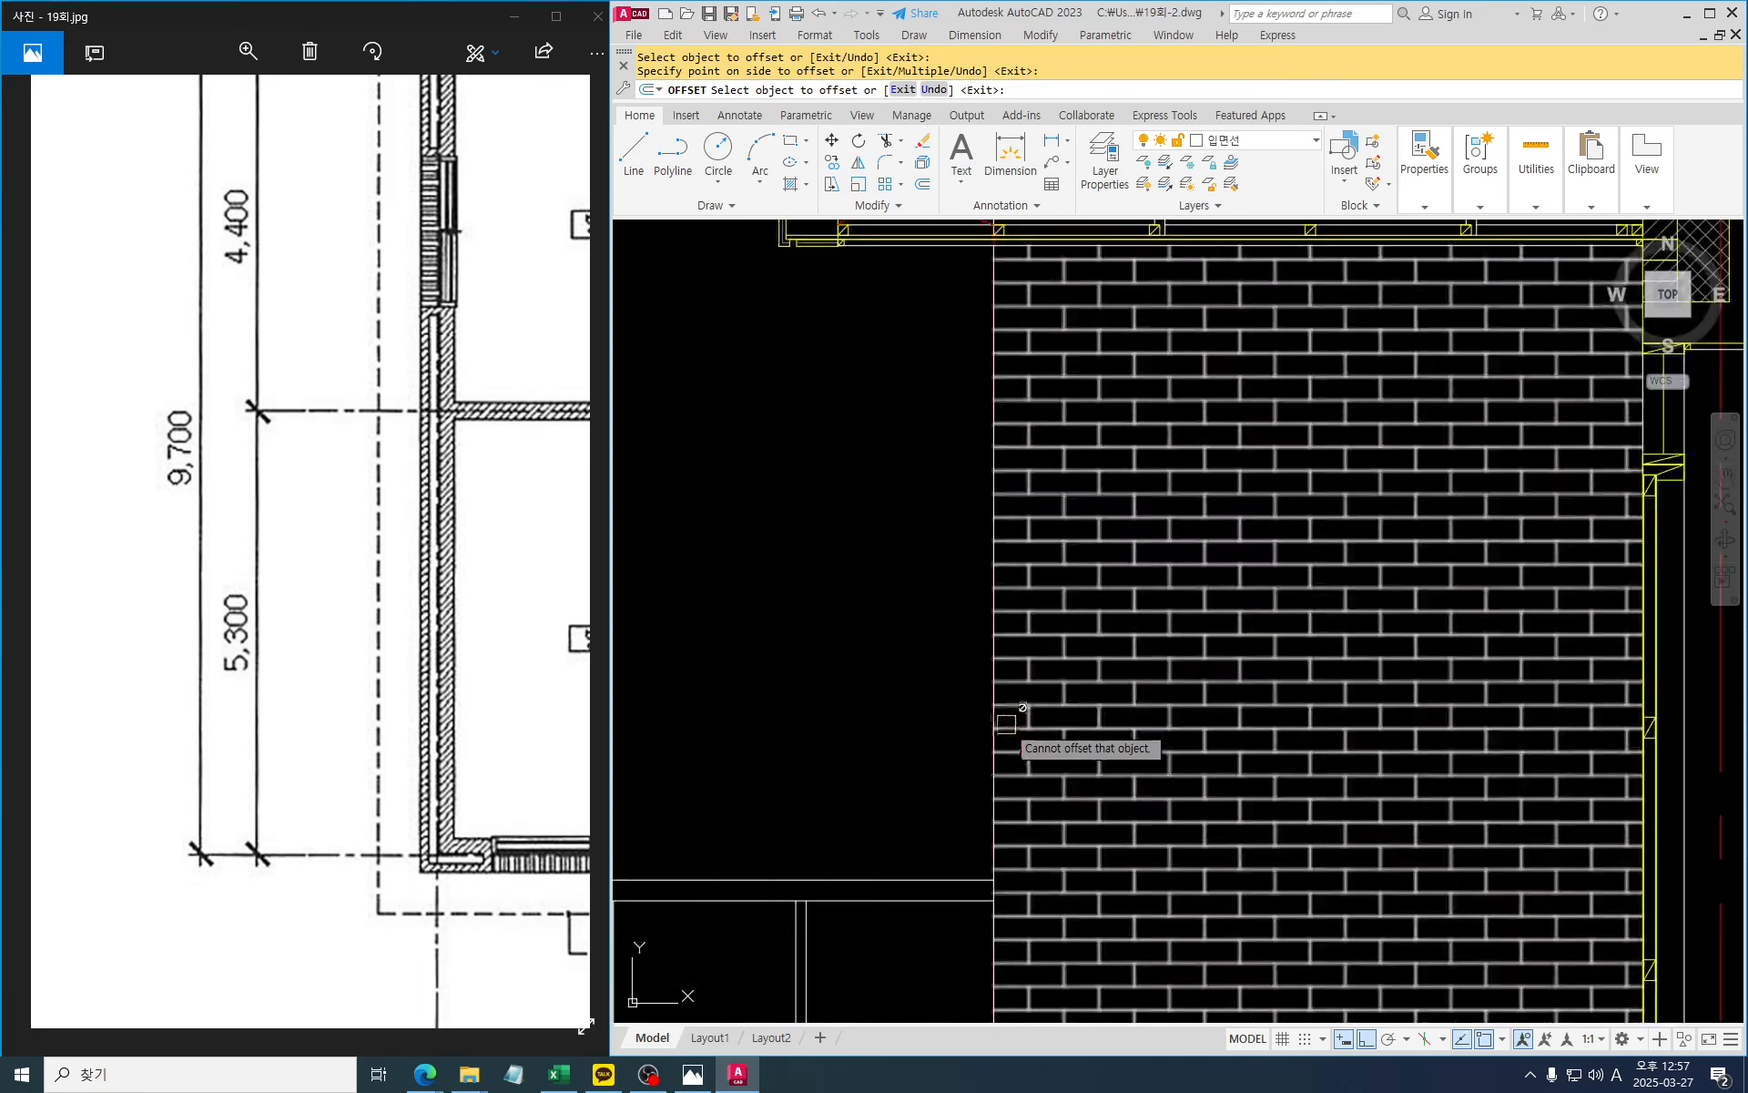
{"action": "scroll", "coordinate": [1038, 583], "scroll_direction": "down", "scroll_amount": 5}
{"action": "scroll", "coordinate": [1033, 496], "scroll_direction": "up", "scroll_amount": 2}
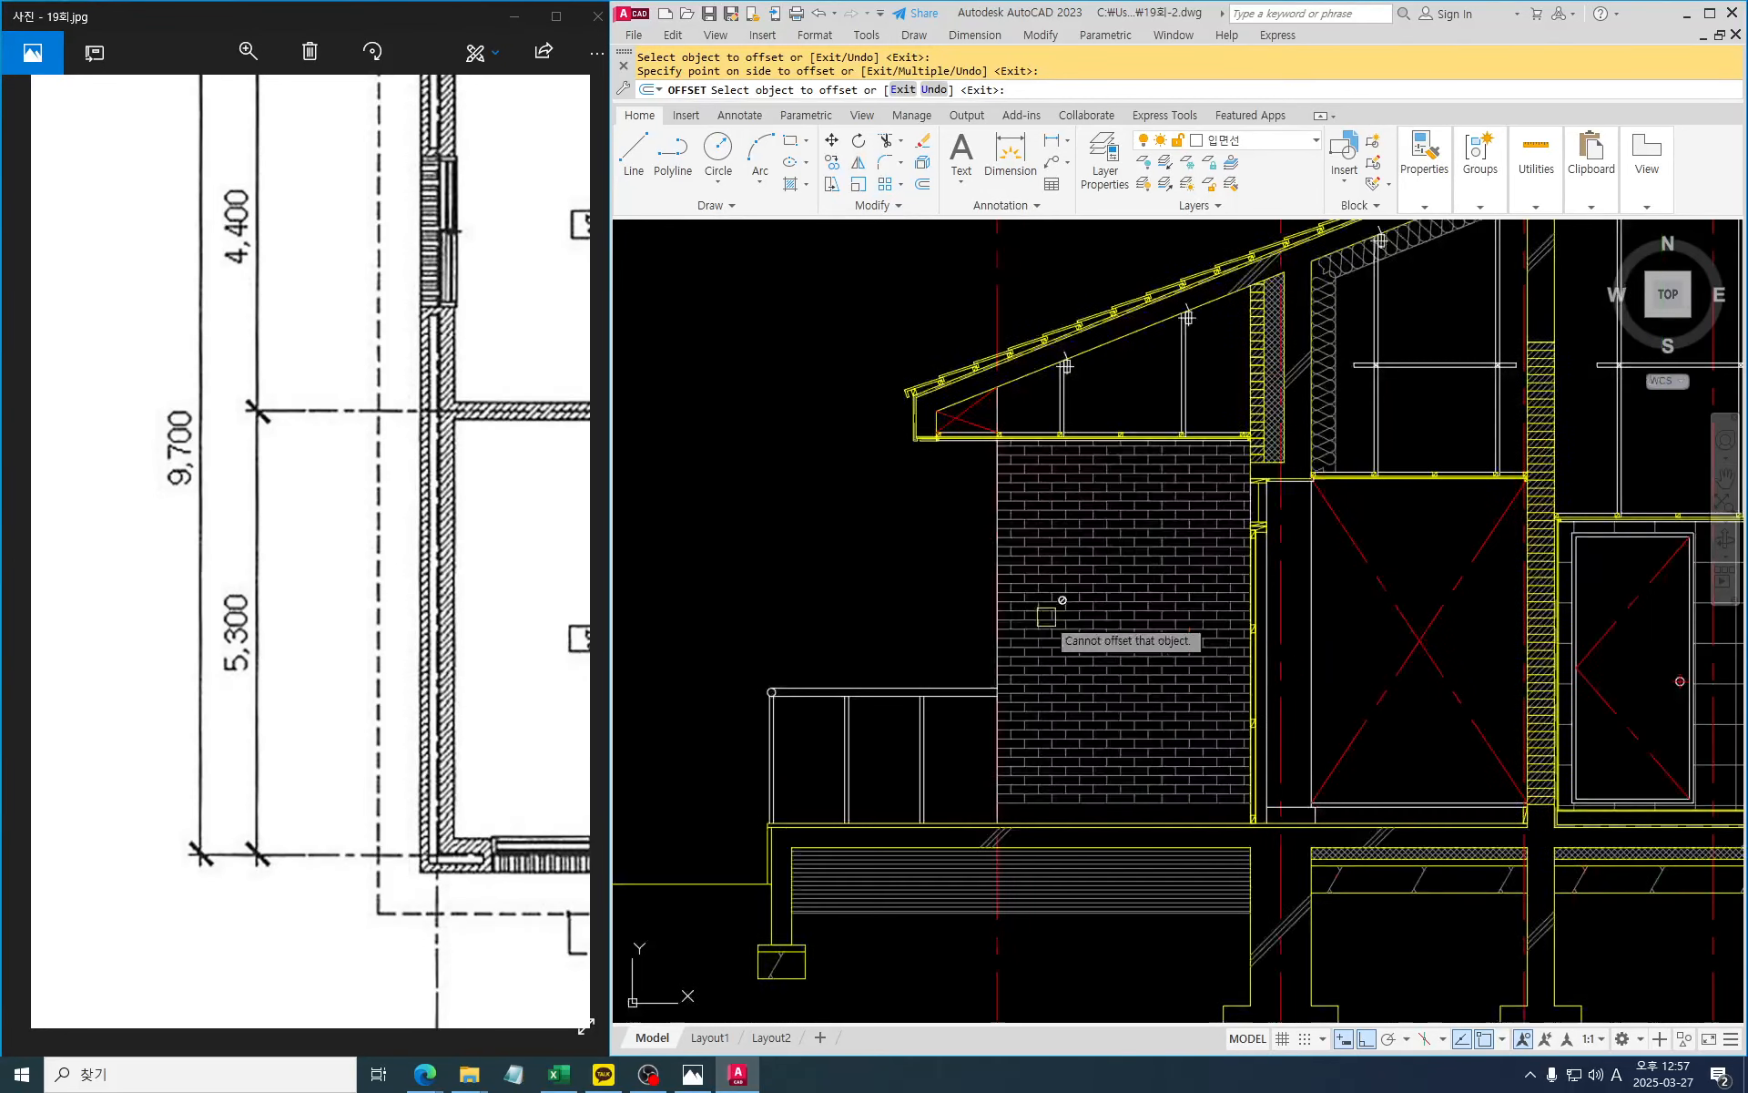
{"action": "scroll", "coordinate": [1074, 692], "scroll_direction": "up", "scroll_amount": 3}
{"action": "key", "text": "Escape"}
{"action": "key", "text": "Escape"}
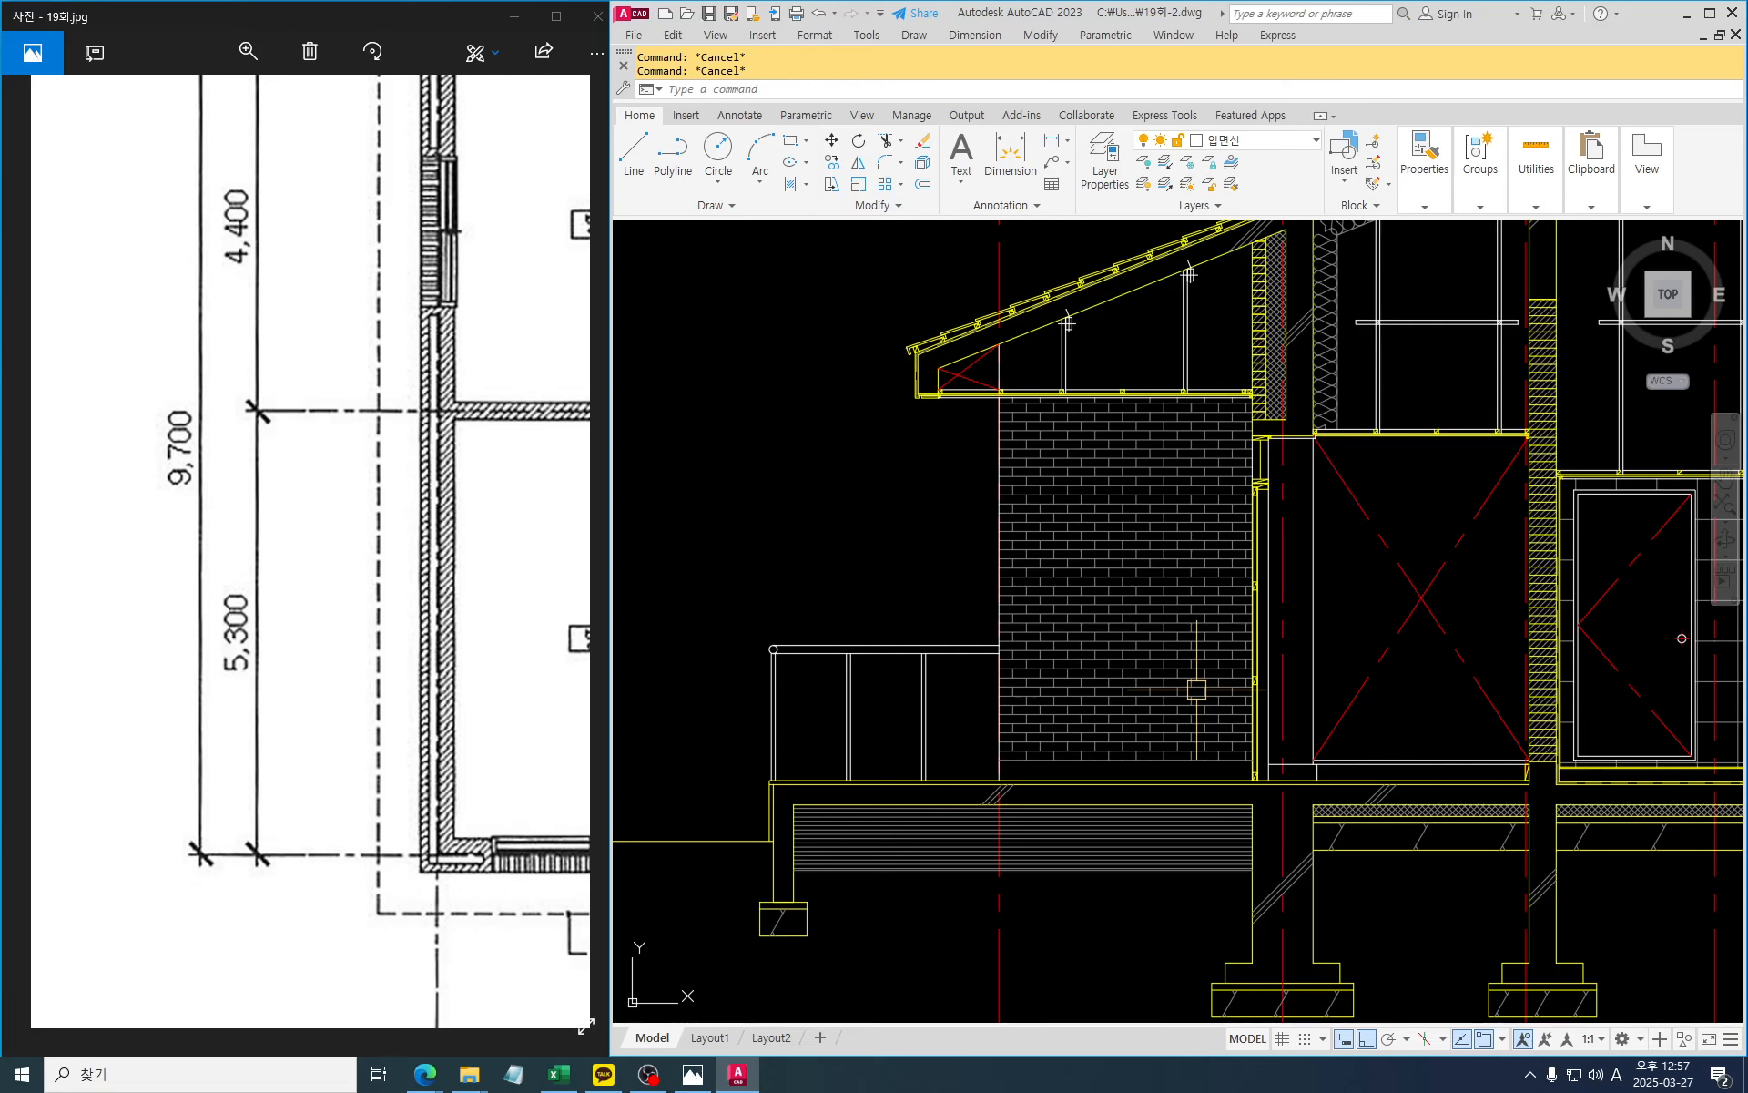
Move the brick wall's outer vertical edge line 225 outward toward the terrace railing
{"action": "type", "text": "m"}
{"action": "key", "text": "Return"}
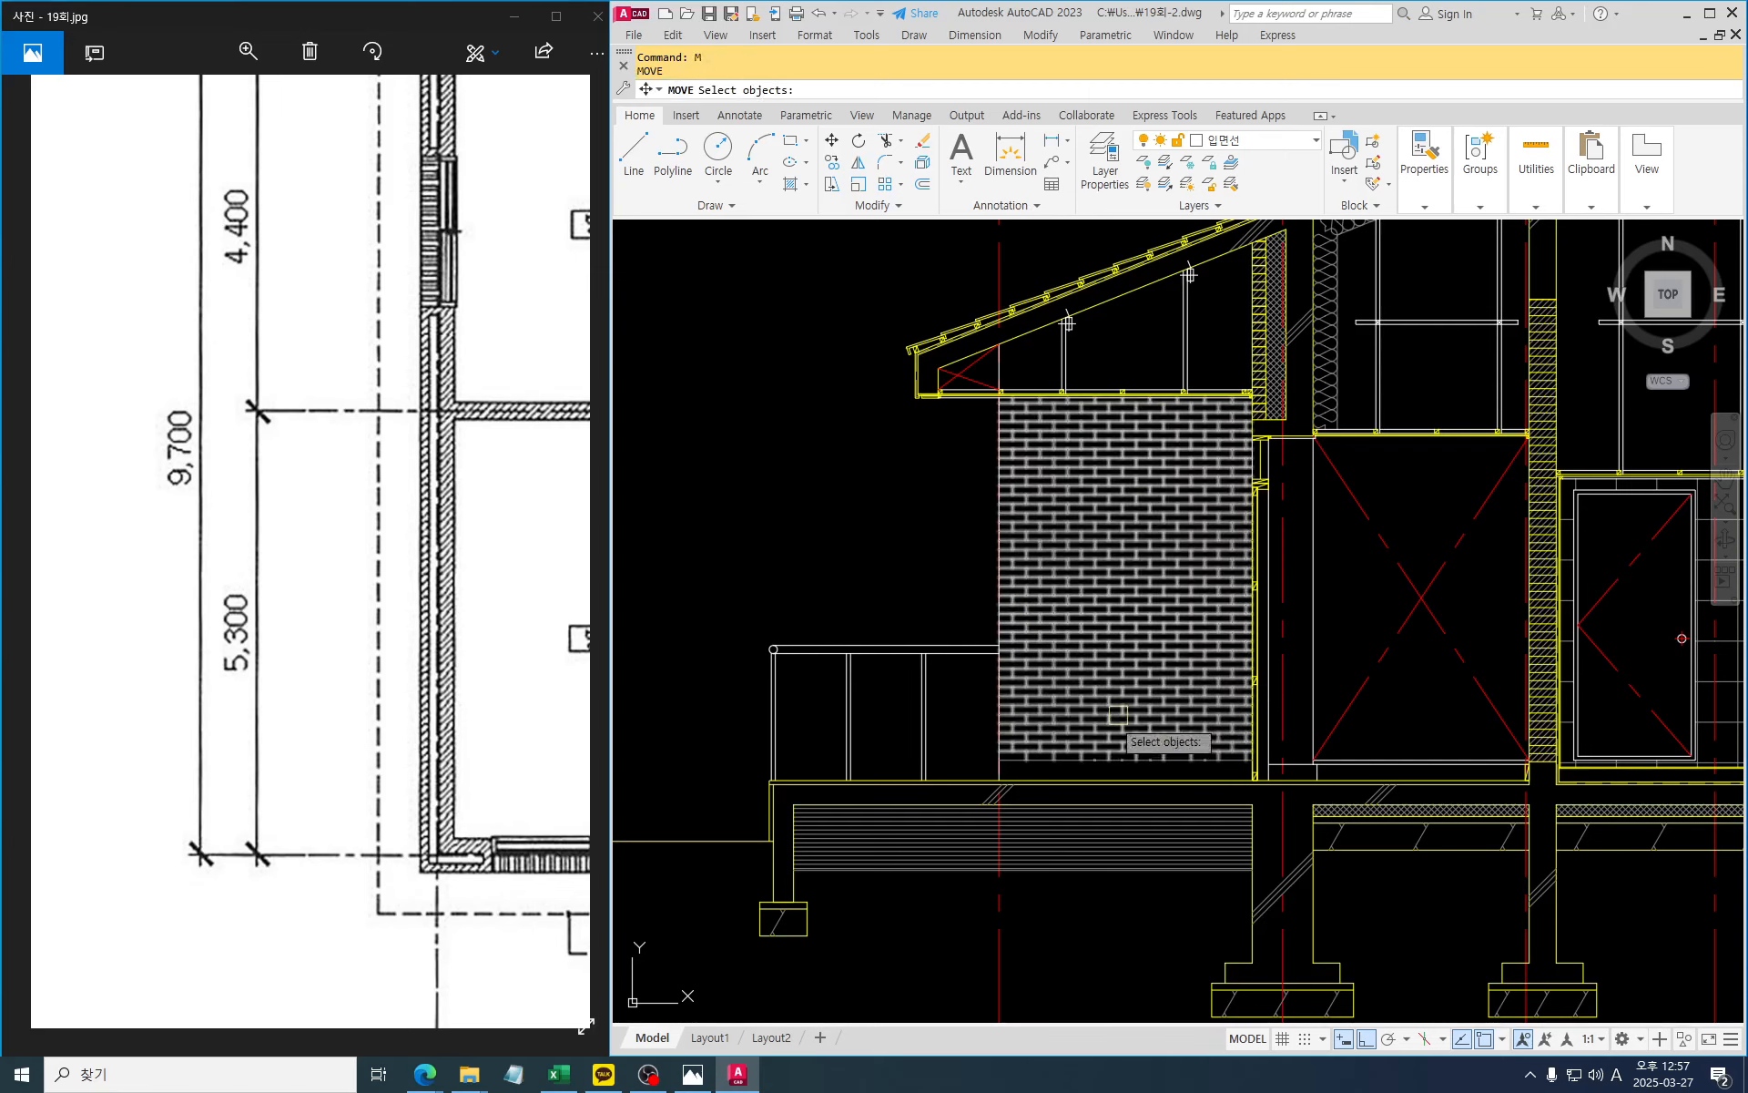
{"action": "left_click", "coordinate": [999, 738]}
{"action": "key", "text": "Return"}
{"action": "left_click", "coordinate": [967, 545]}
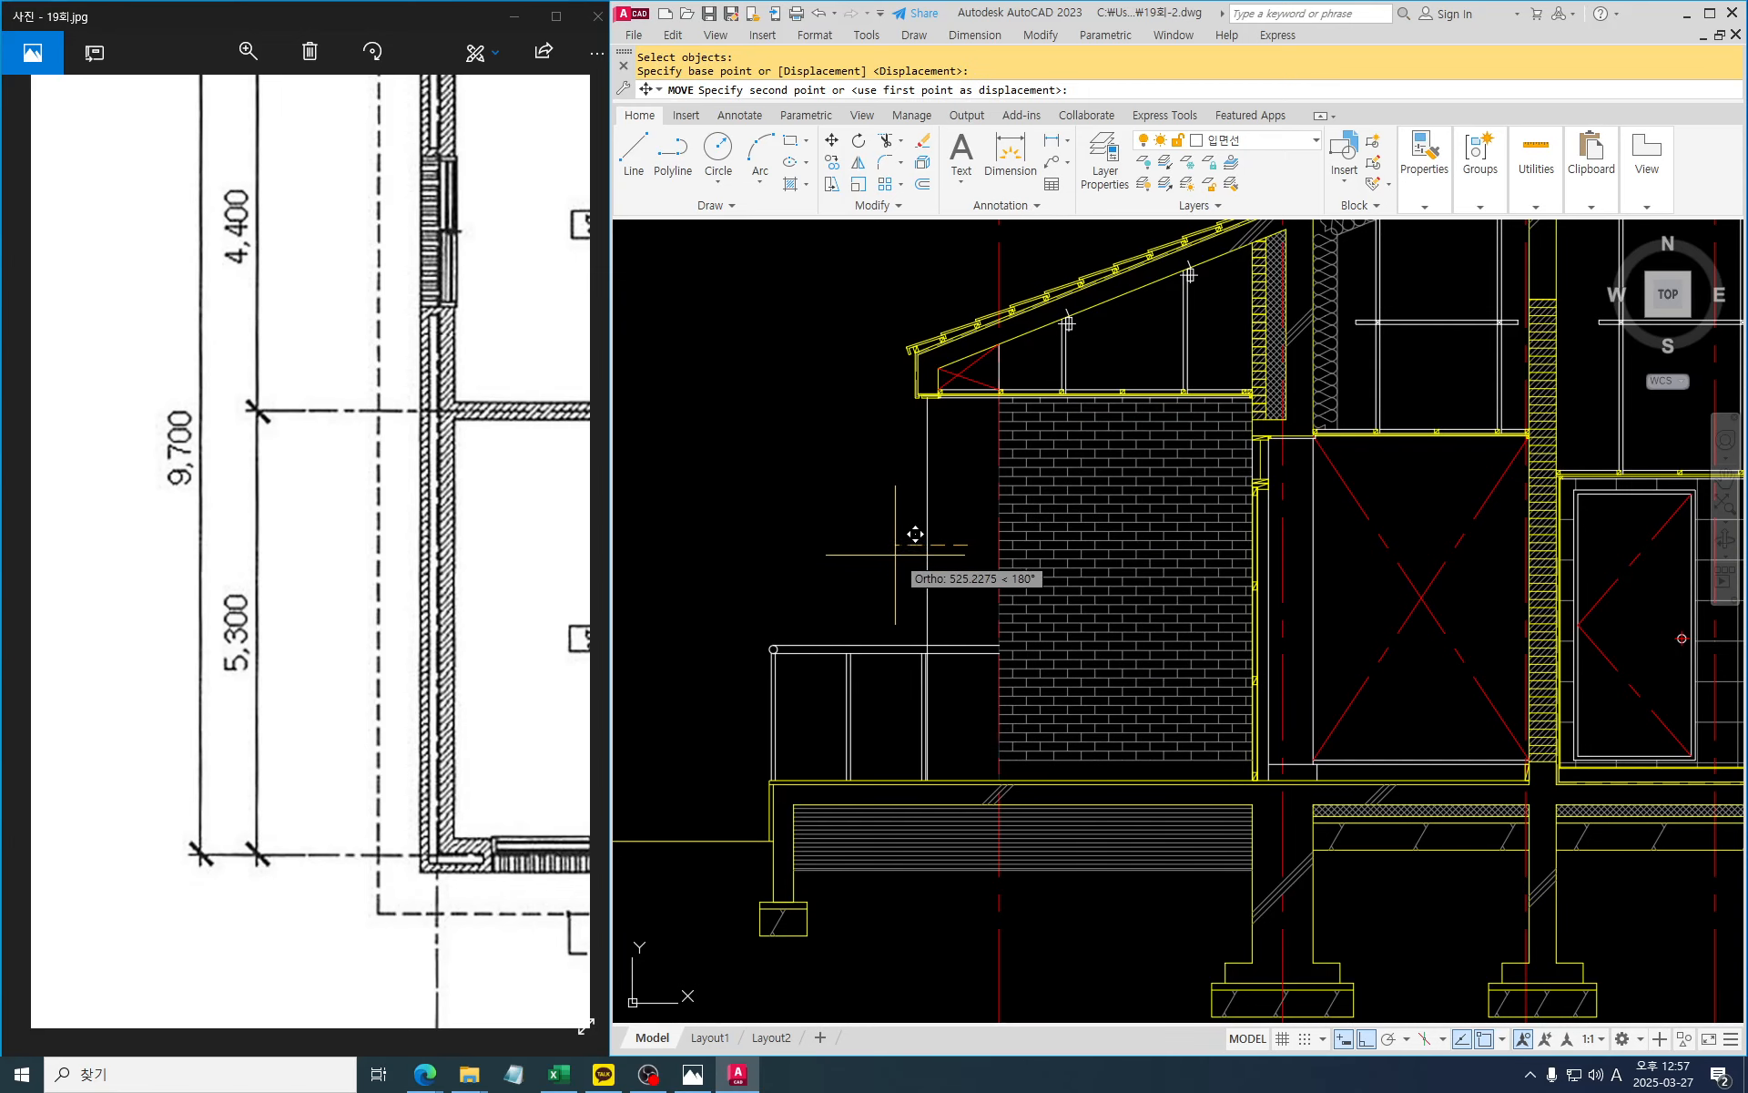
{"action": "type", "text": "225"}
{"action": "key", "text": "Return"}
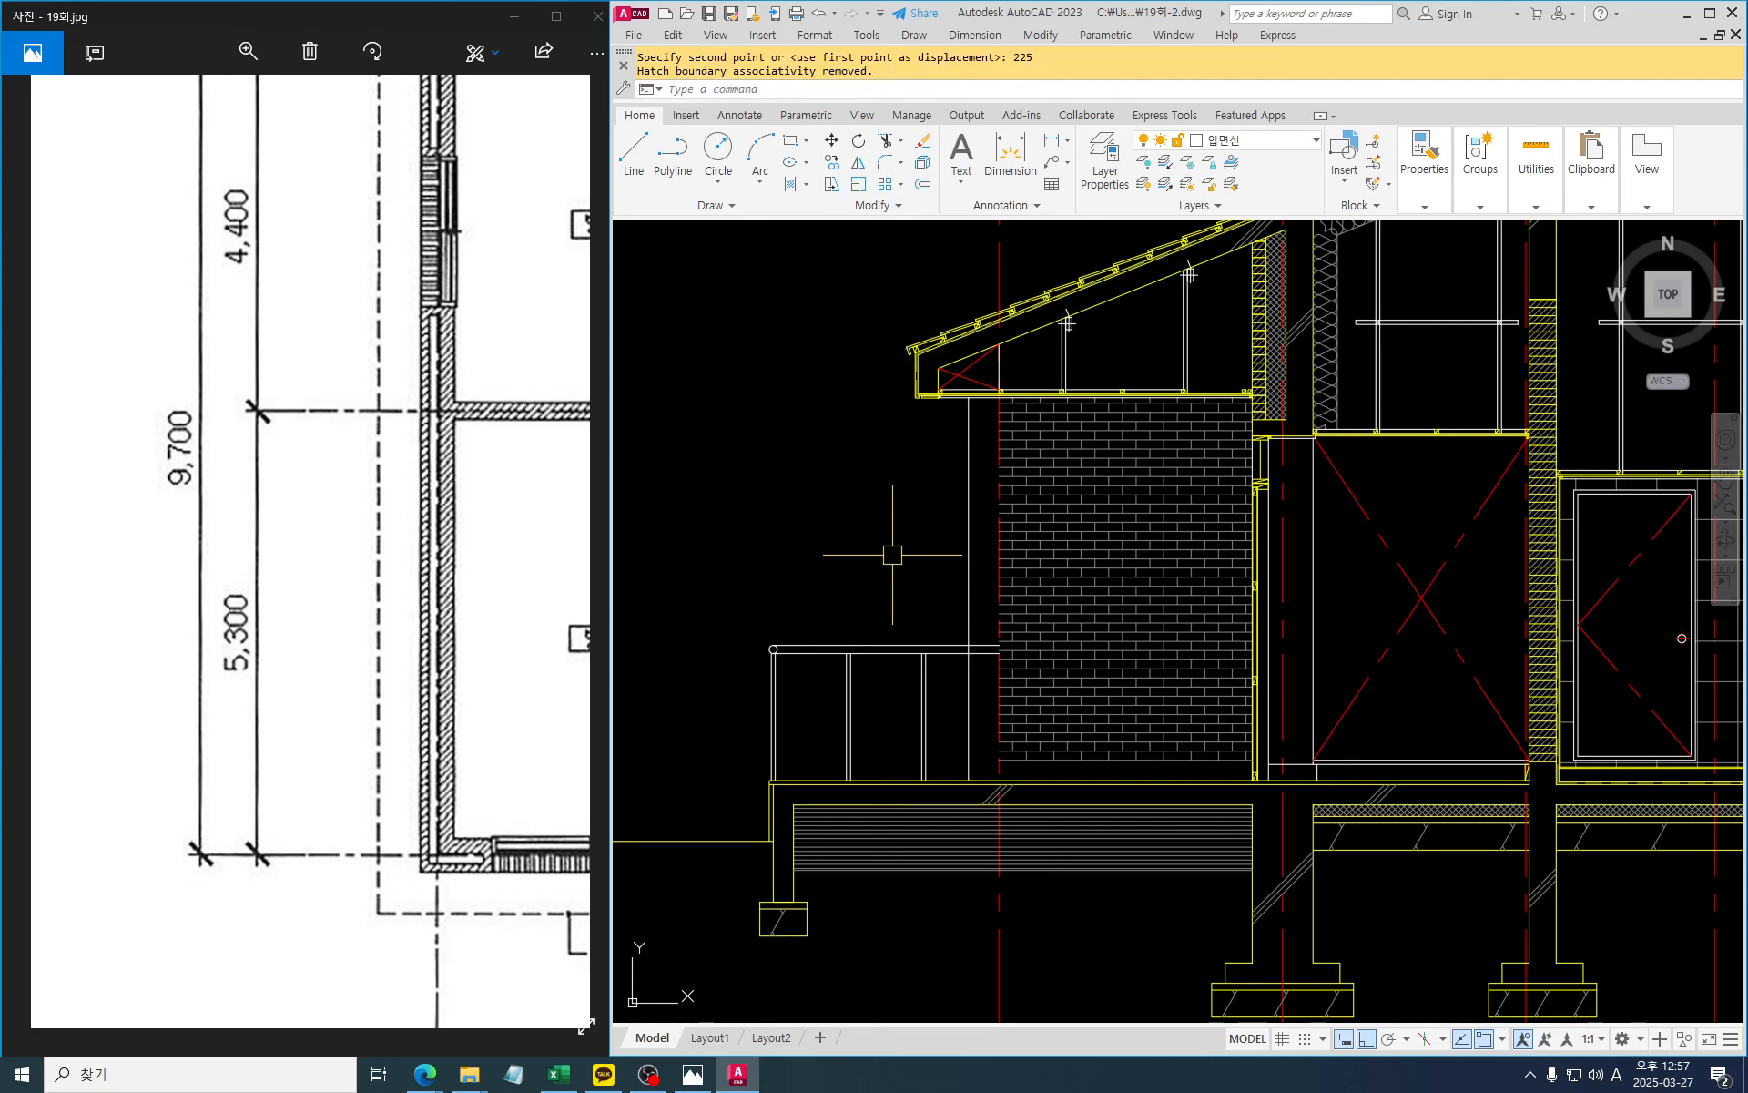
{"action": "key", "text": "Return"}
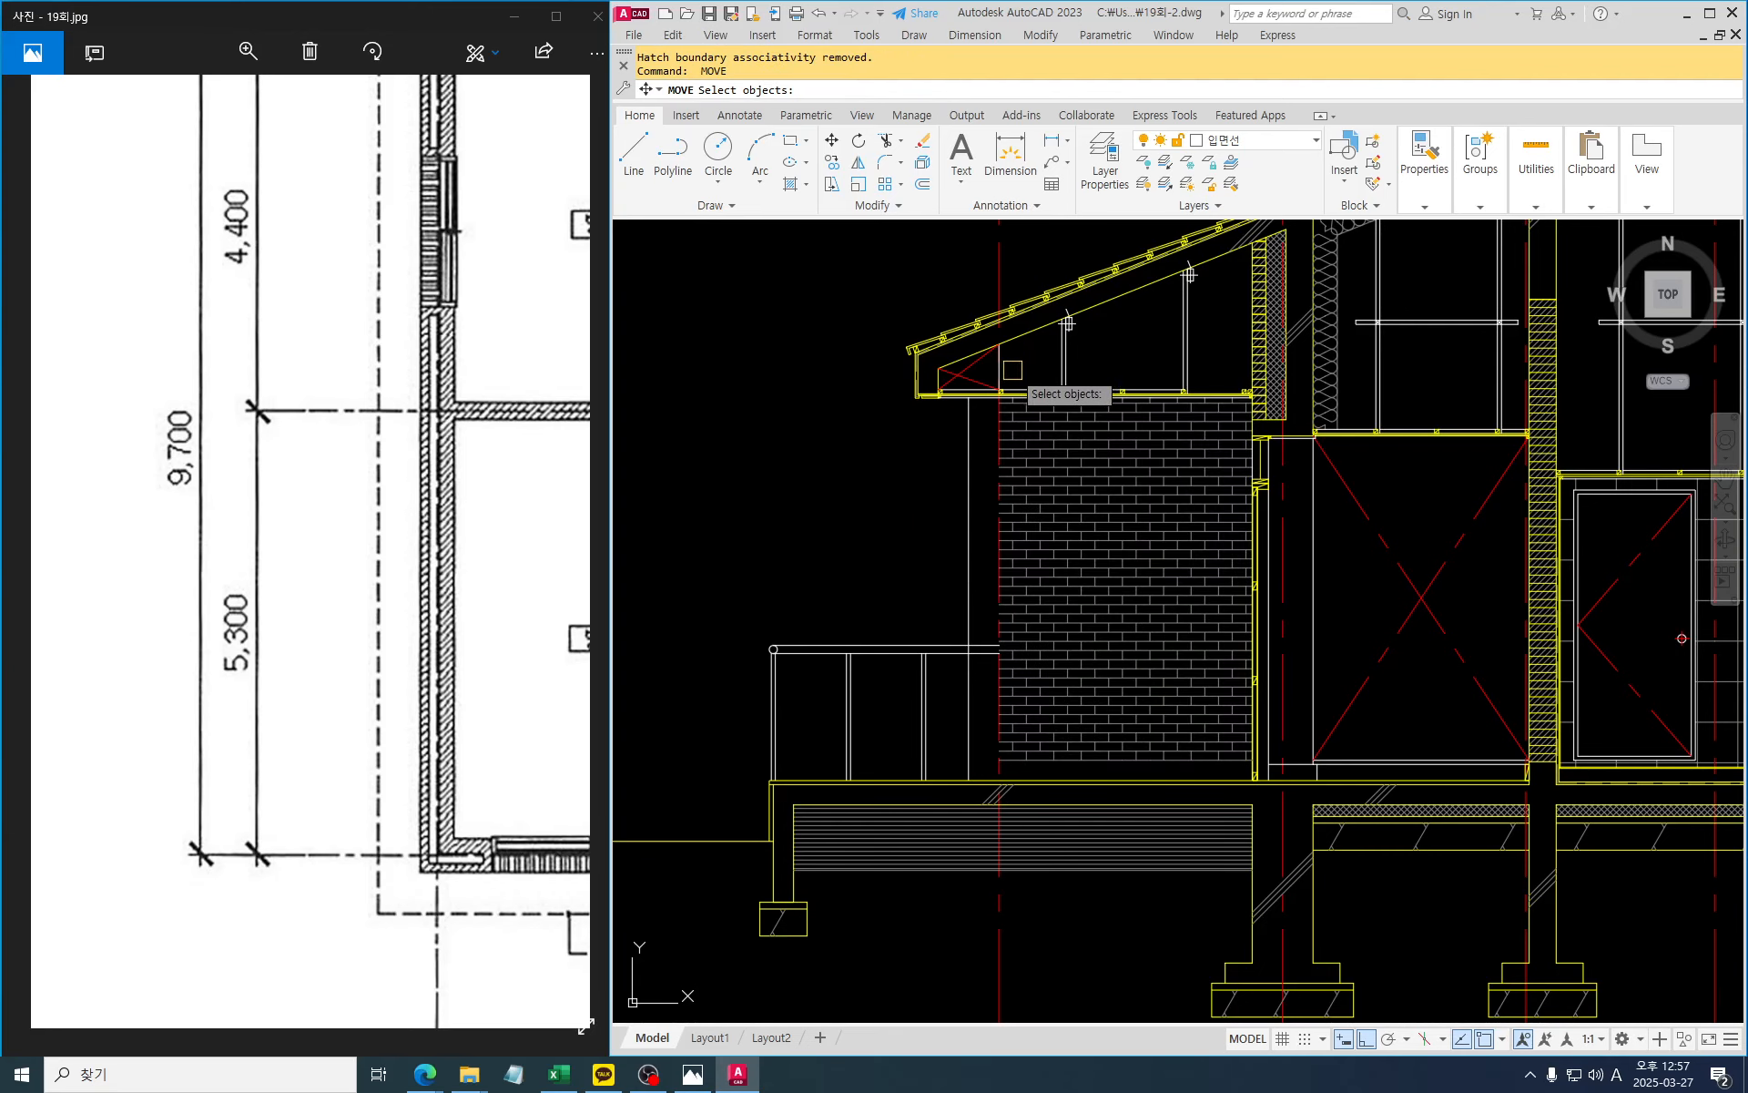
{"action": "scroll", "coordinate": [1009, 377], "scroll_direction": "up", "scroll_amount": 2}
{"action": "scroll", "coordinate": [1077, 410], "scroll_direction": "down", "scroll_amount": 3}
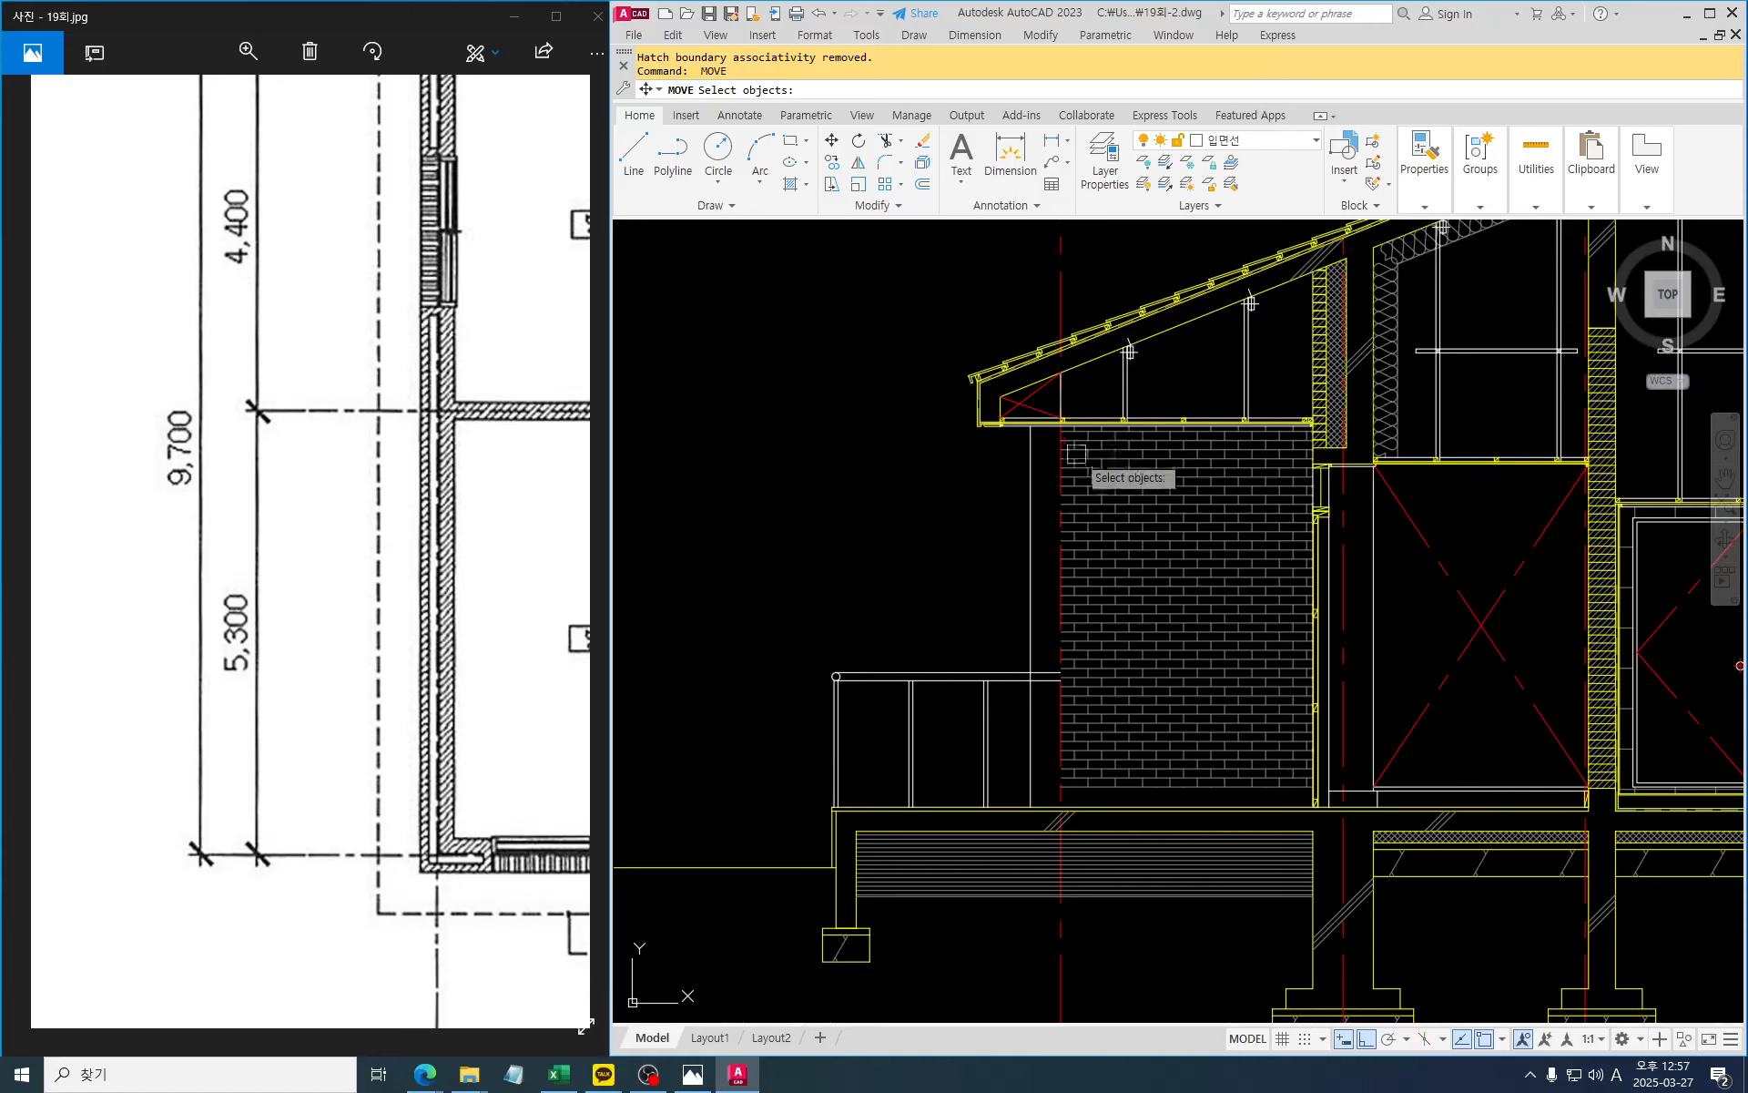
{"action": "key", "text": "Escape"}
{"action": "key", "text": "Escape"}
{"action": "key", "text": "Escape"}
Offset the vertical line closing the crossed eaves opening by 225 toward the fascia
{"action": "scroll", "coordinate": [1065, 441], "scroll_direction": "up", "scroll_amount": 6}
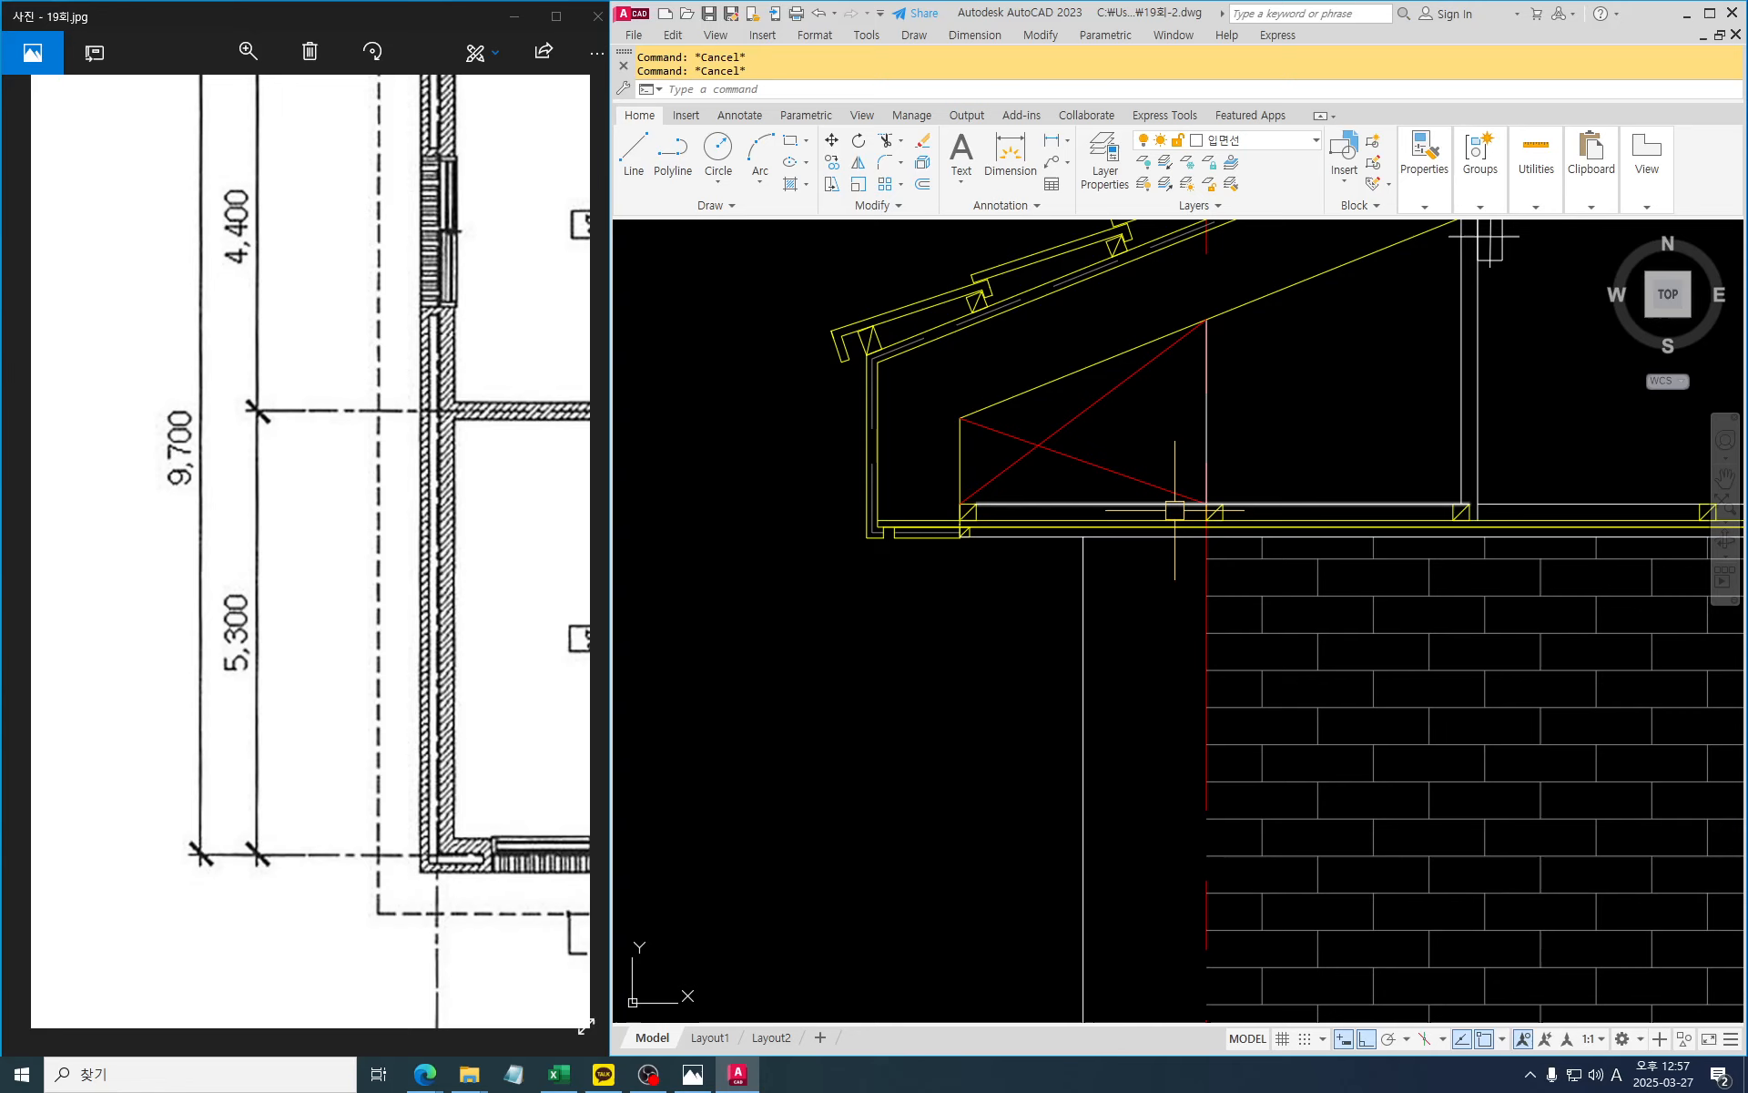
{"action": "type", "text": "o"}
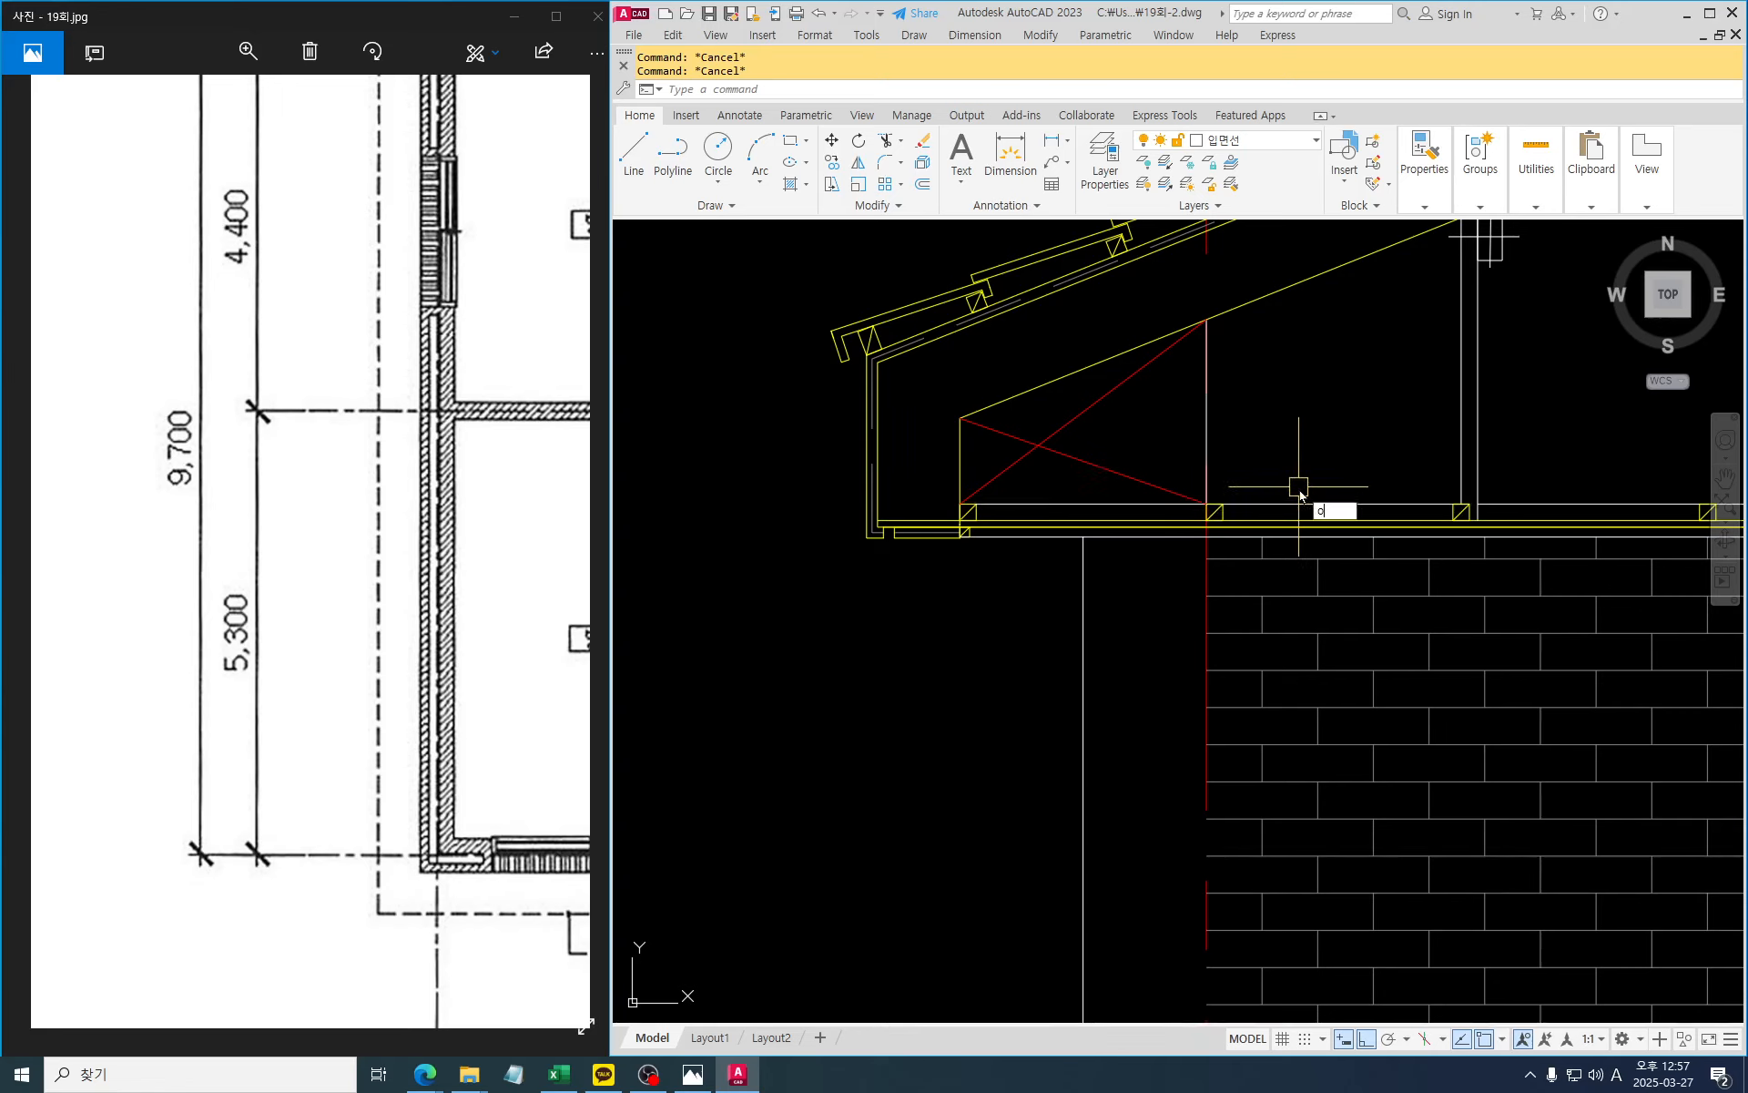
{"action": "key", "text": "space"}
{"action": "type", "text": "225"}
{"action": "key", "text": "Return"}
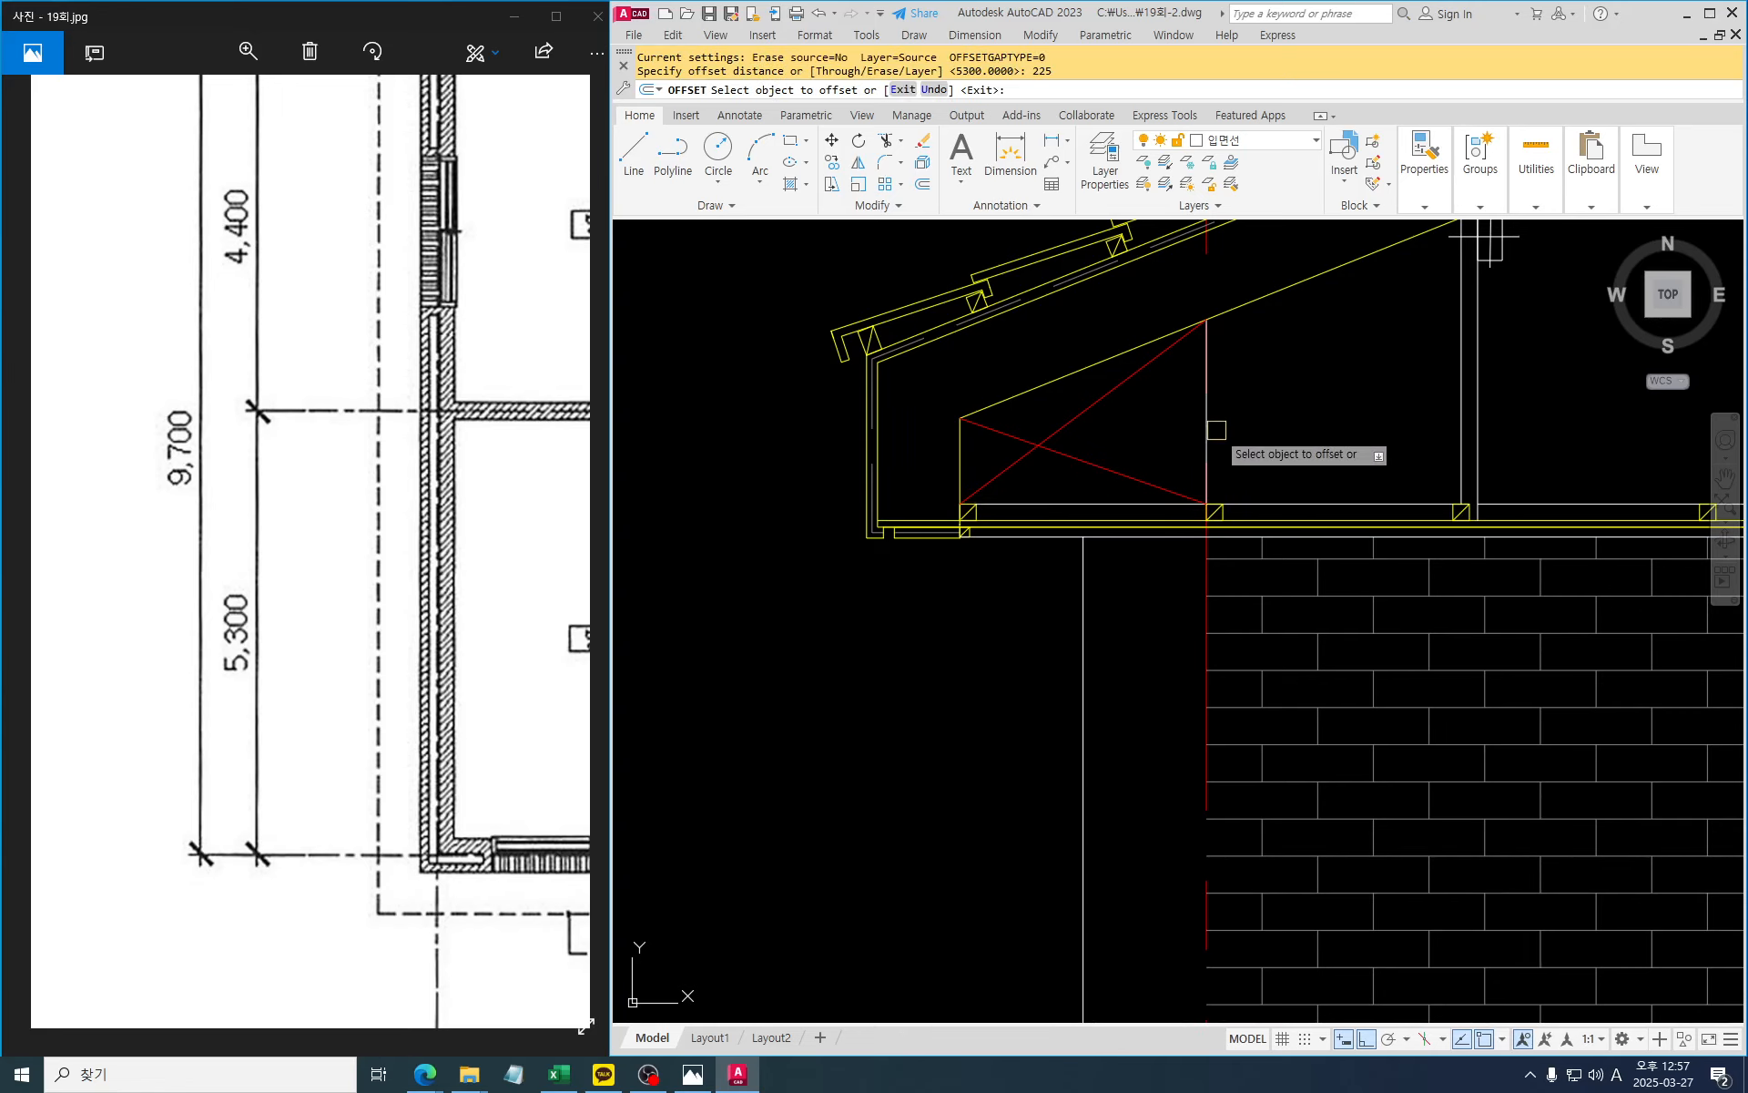
{"action": "left_click", "coordinate": [1207, 431]}
{"action": "left_click", "coordinate": [1144, 424]}
{"action": "key", "text": "Escape"}
{"action": "key", "text": "Escape"}
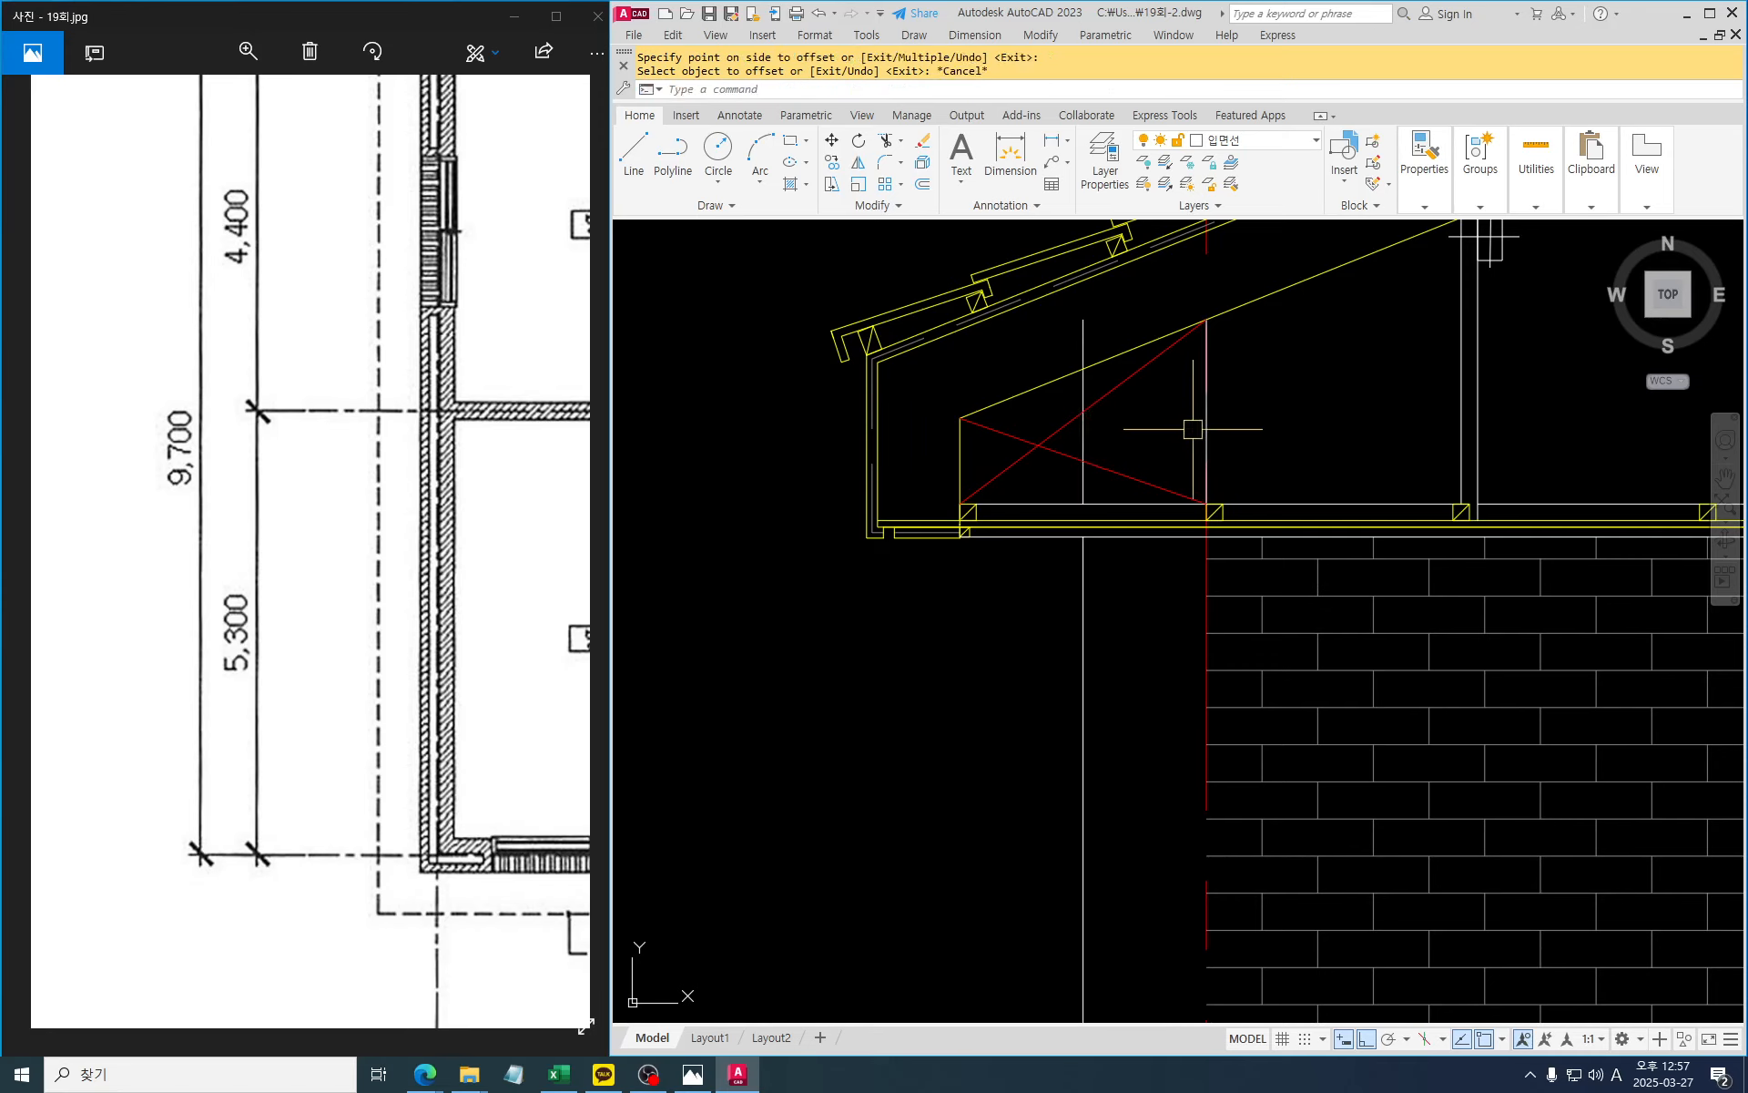
Trim the part of the offset vertical line that projects above the sloping roof slab underside
{"action": "type", "text": "tr"}
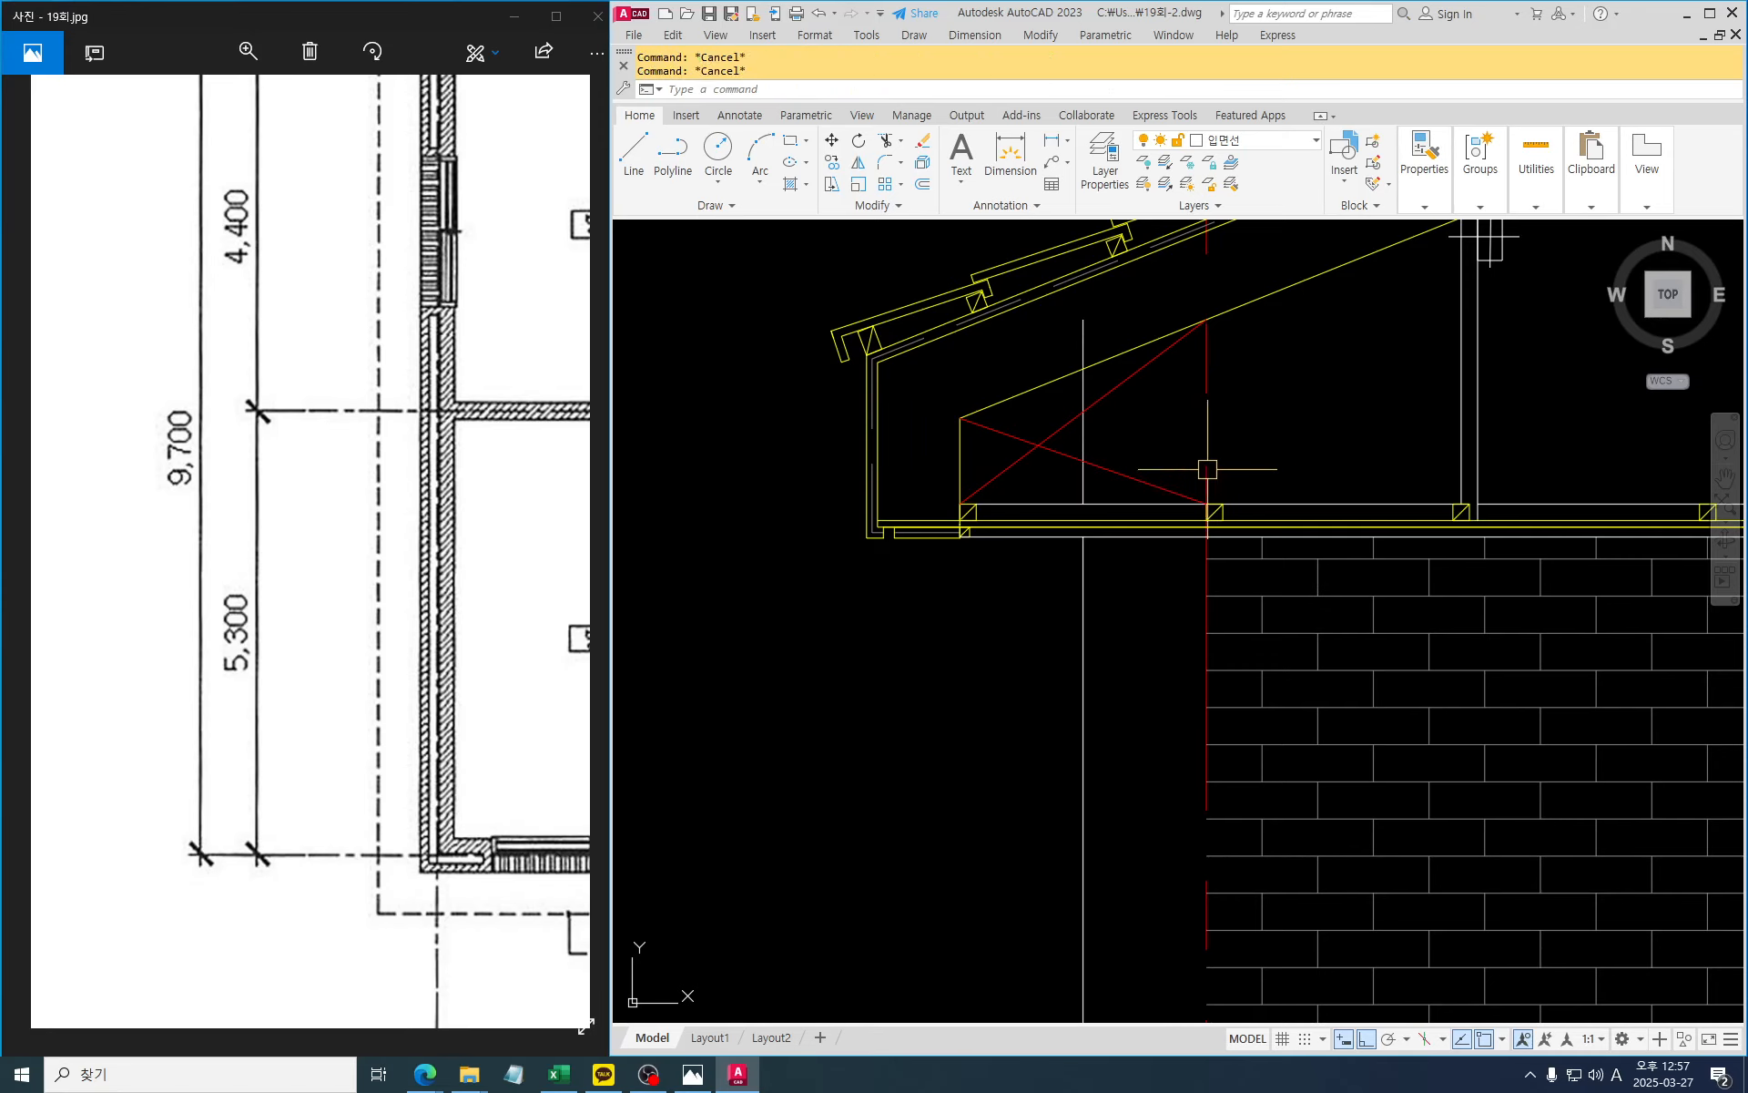
{"action": "key", "text": "space"}
{"action": "left_click", "coordinate": [1102, 362]}
{"action": "key", "text": "space"}
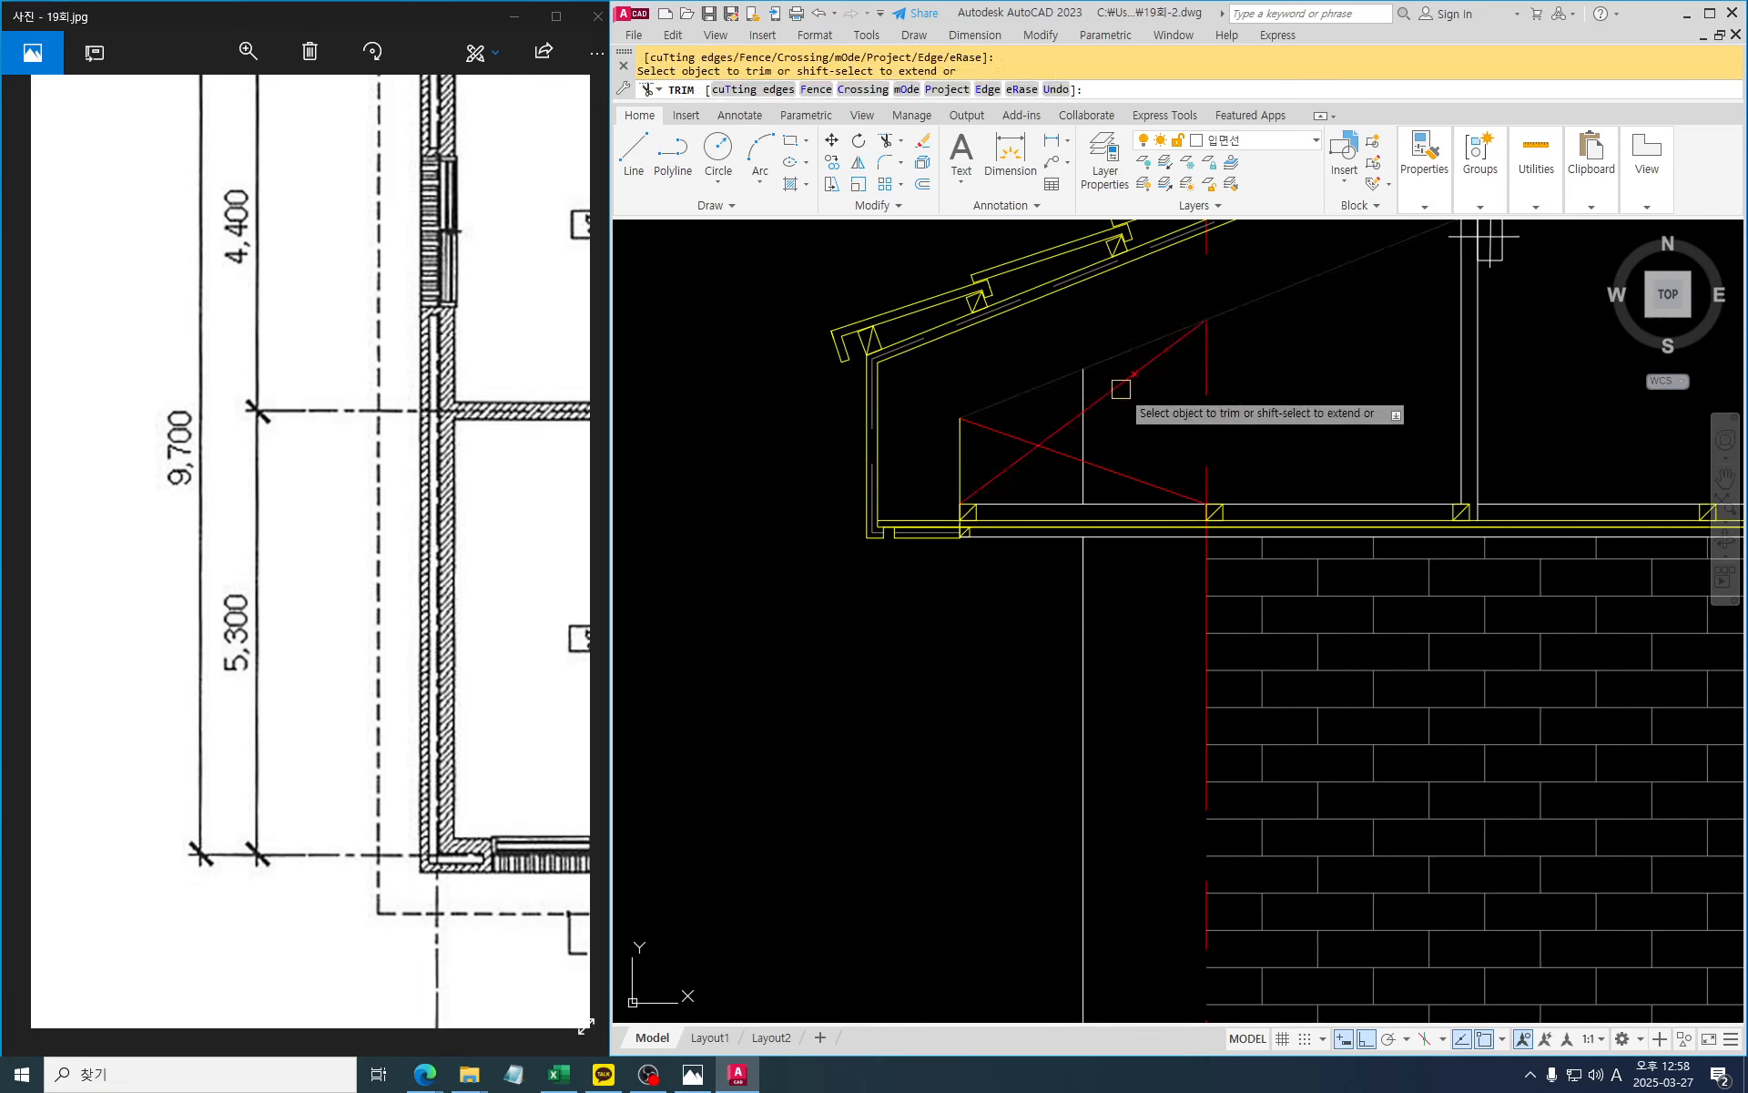
{"action": "key", "text": "Escape"}
Stretch the inner ends of both red diagonals in the eaves opening to the ends of the offset vertical line
{"action": "left_click", "coordinate": [1132, 376]}
{"action": "left_click", "coordinate": [1207, 319]}
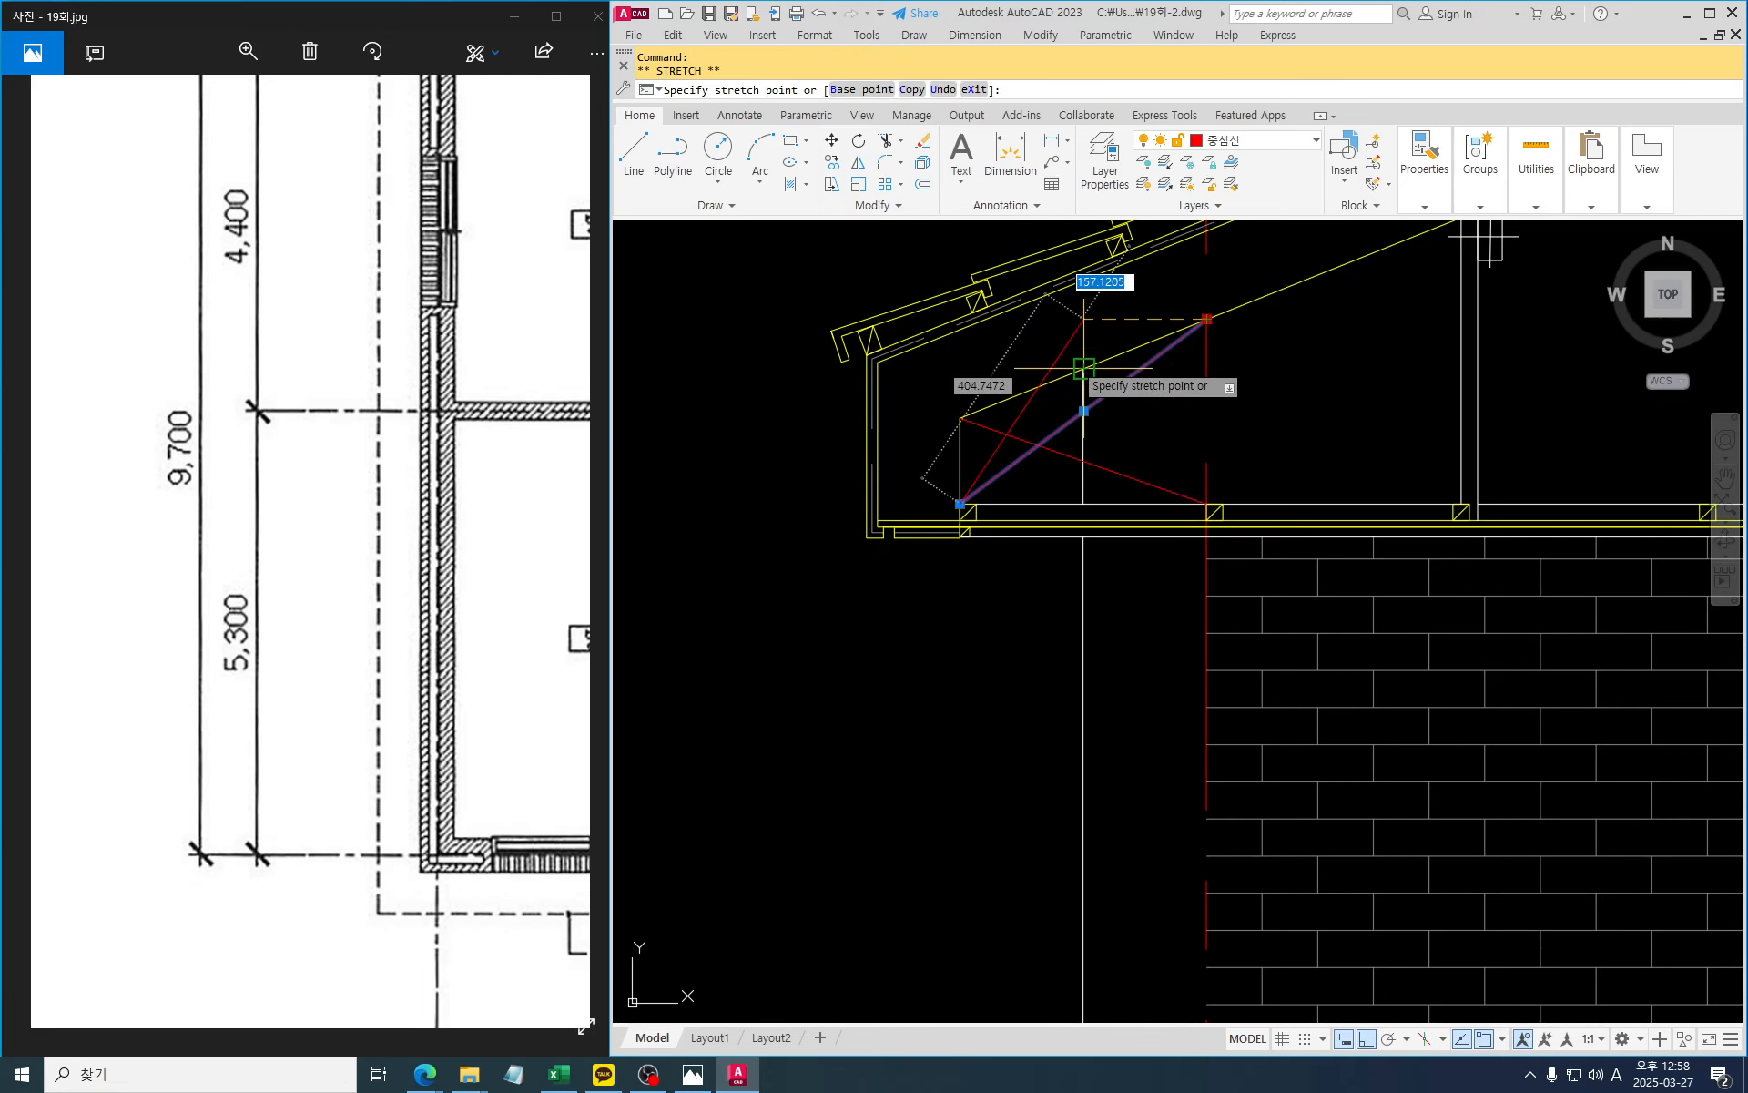
{"action": "left_click", "coordinate": [1082, 369]}
{"action": "key", "text": "Escape"}
{"action": "left_click", "coordinate": [1181, 495]}
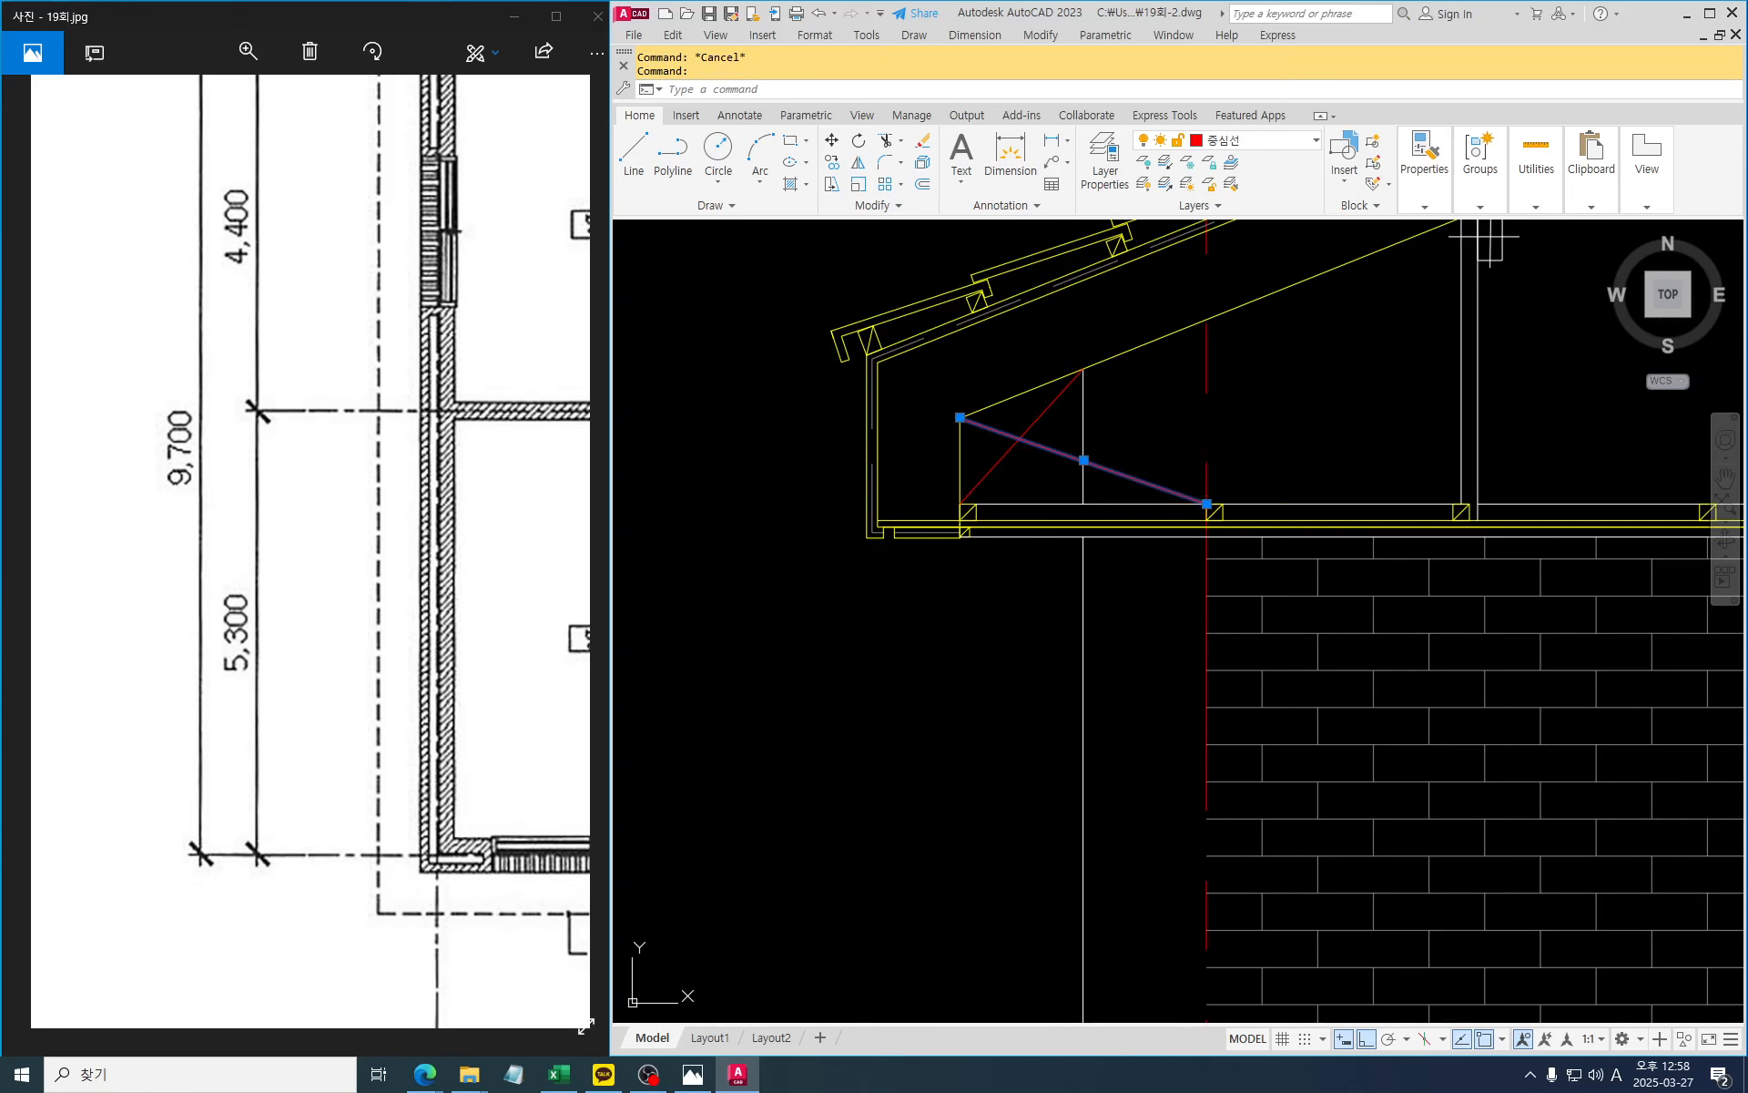
{"action": "left_click", "coordinate": [1207, 503]}
{"action": "left_click", "coordinate": [1082, 503]}
{"action": "key", "text": "Escape"}
{"action": "key", "text": "Escape"}
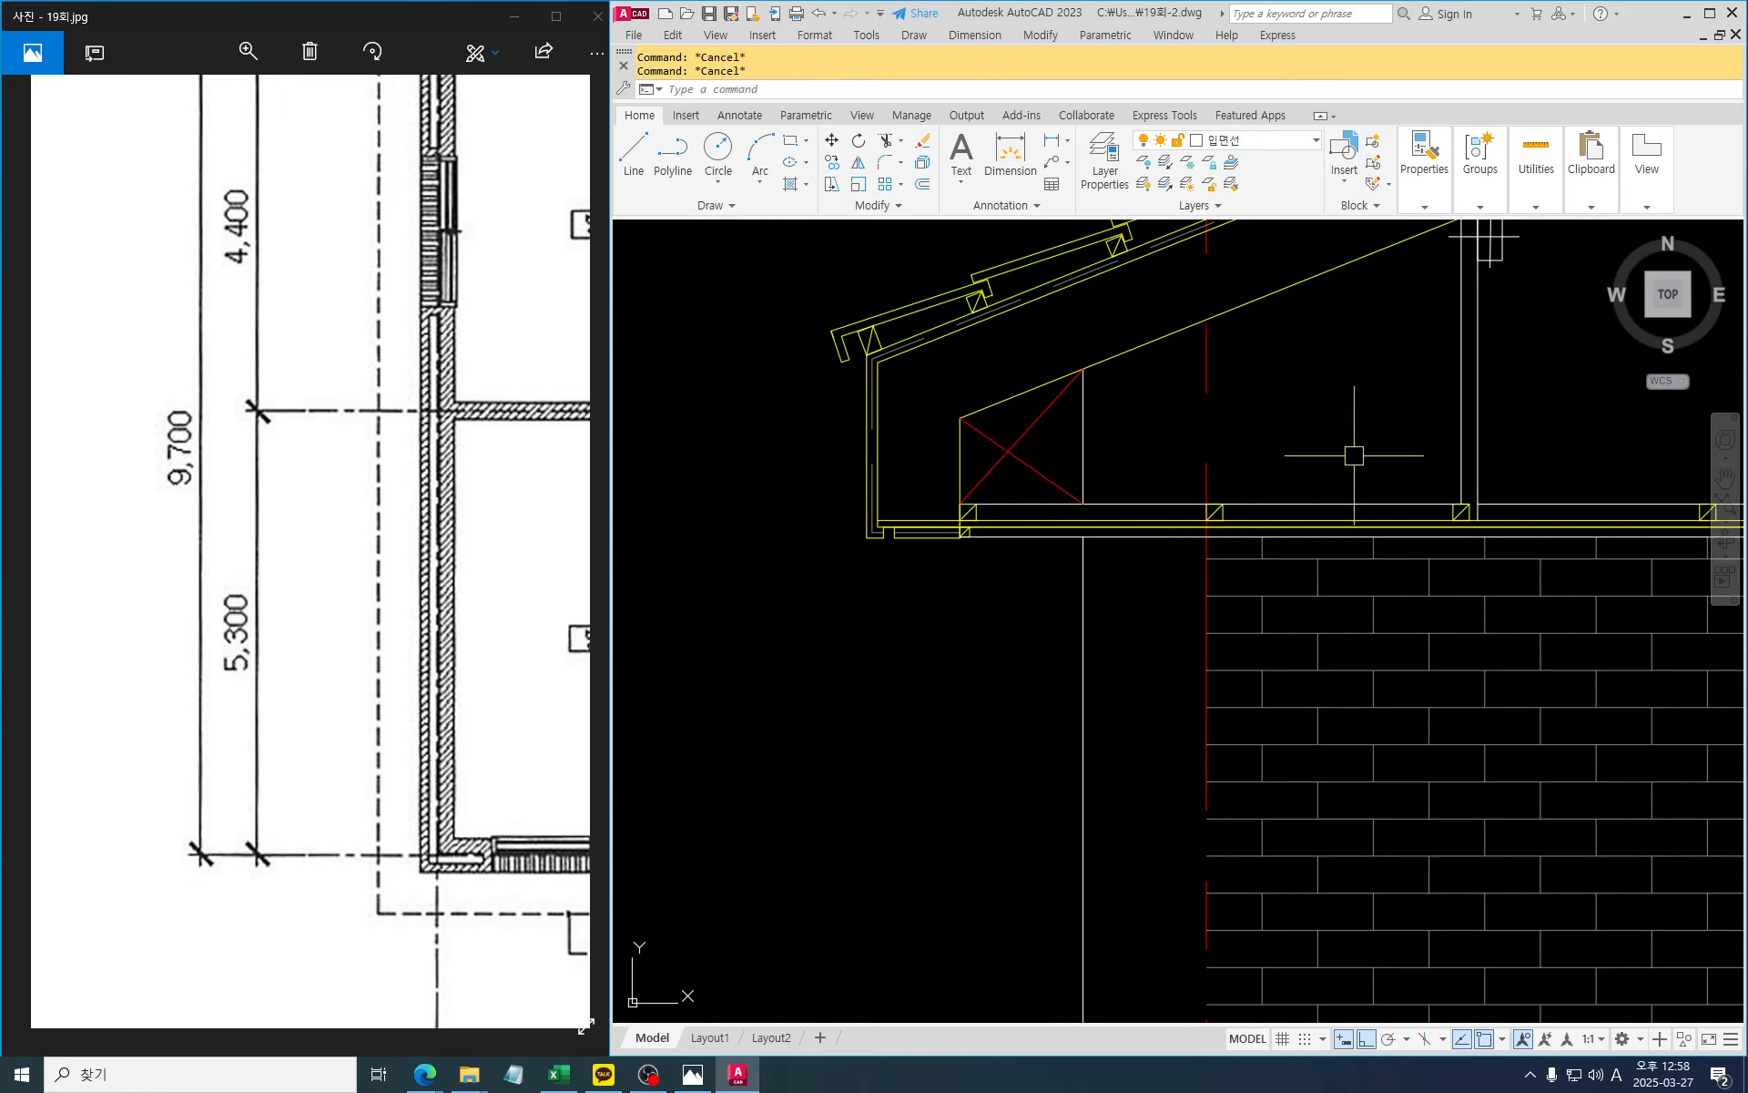
Stretch the outer edge of the brick wall's hatch 225 outward to the relocated vertical edge line
{"action": "scroll", "coordinate": [1146, 366], "scroll_direction": "down", "scroll_amount": 6}
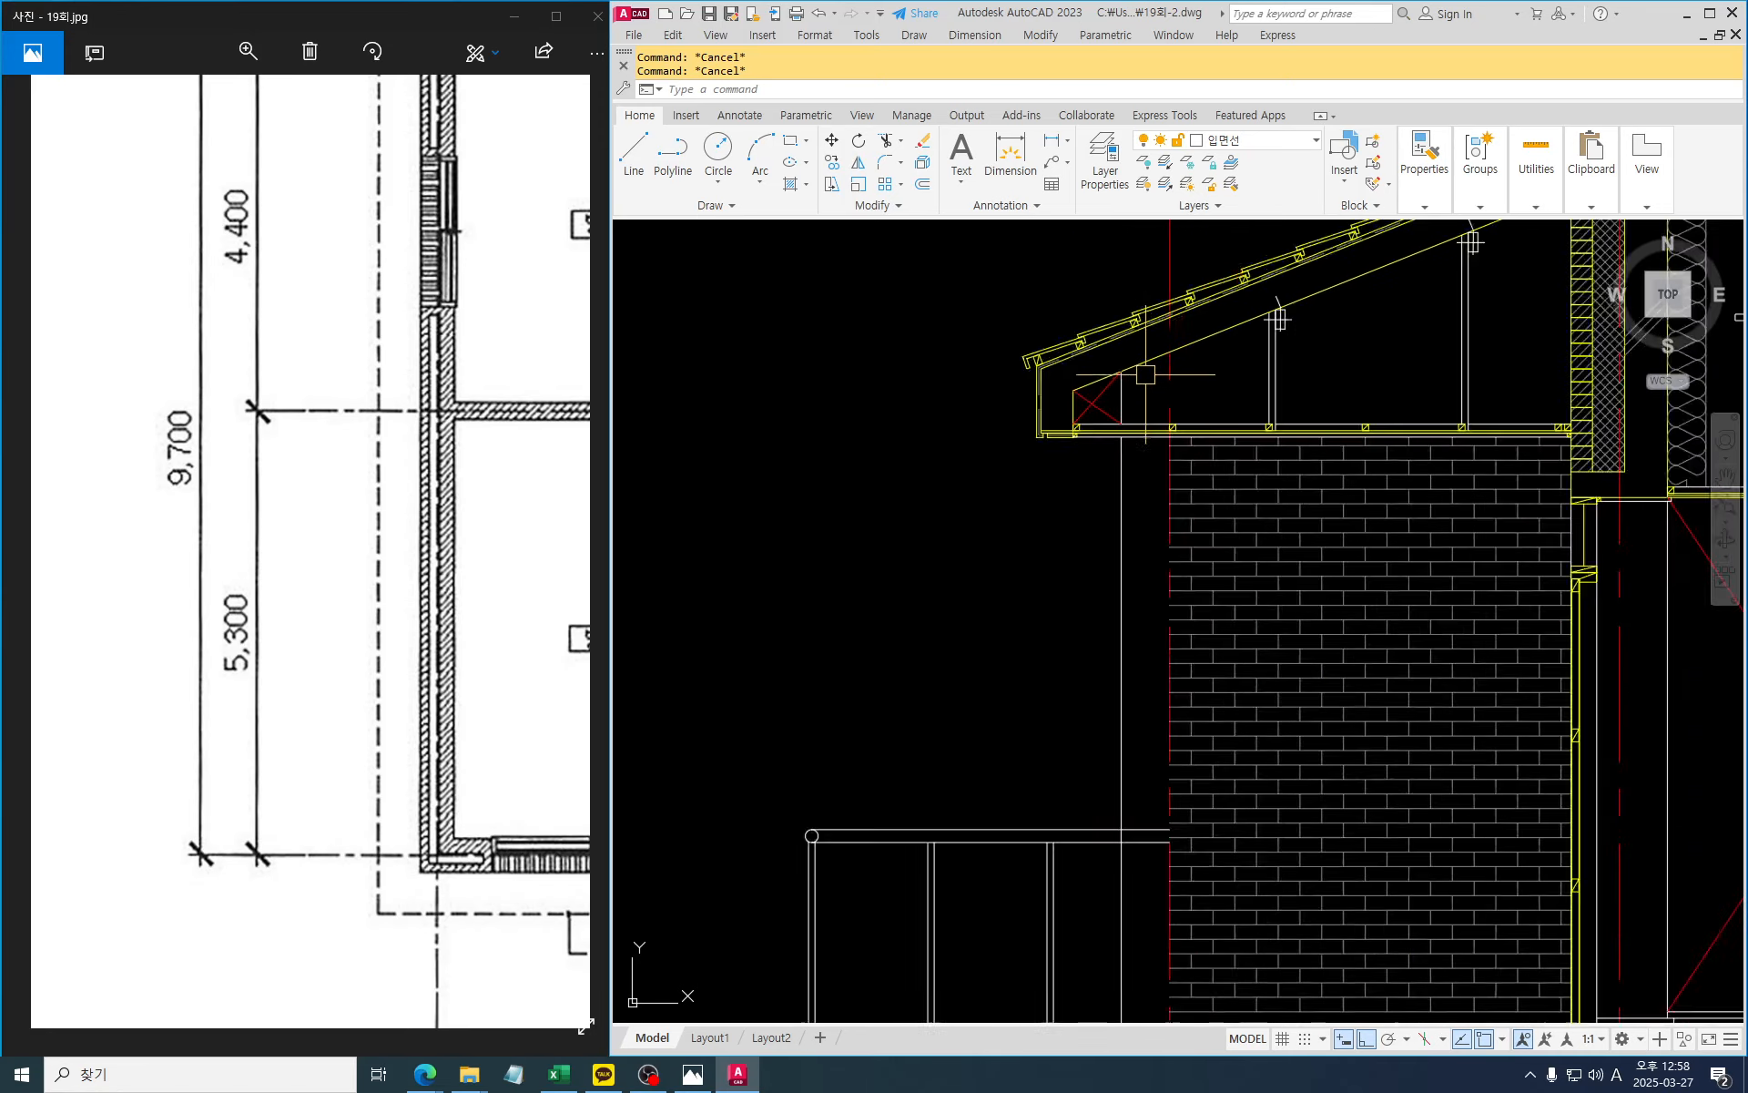
{"action": "scroll", "coordinate": [1158, 446], "scroll_direction": "up", "scroll_amount": 2}
{"action": "mouse_move", "coordinate": [1232, 497]}
{"action": "middle_mouse_down"}
{"action": "mouse_move", "coordinate": [1165, 417]}
{"action": "mouse_move", "coordinate": [1127, 445]}
{"action": "mouse_move", "coordinate": [1002, 433]}
{"action": "middle_mouse_up"}
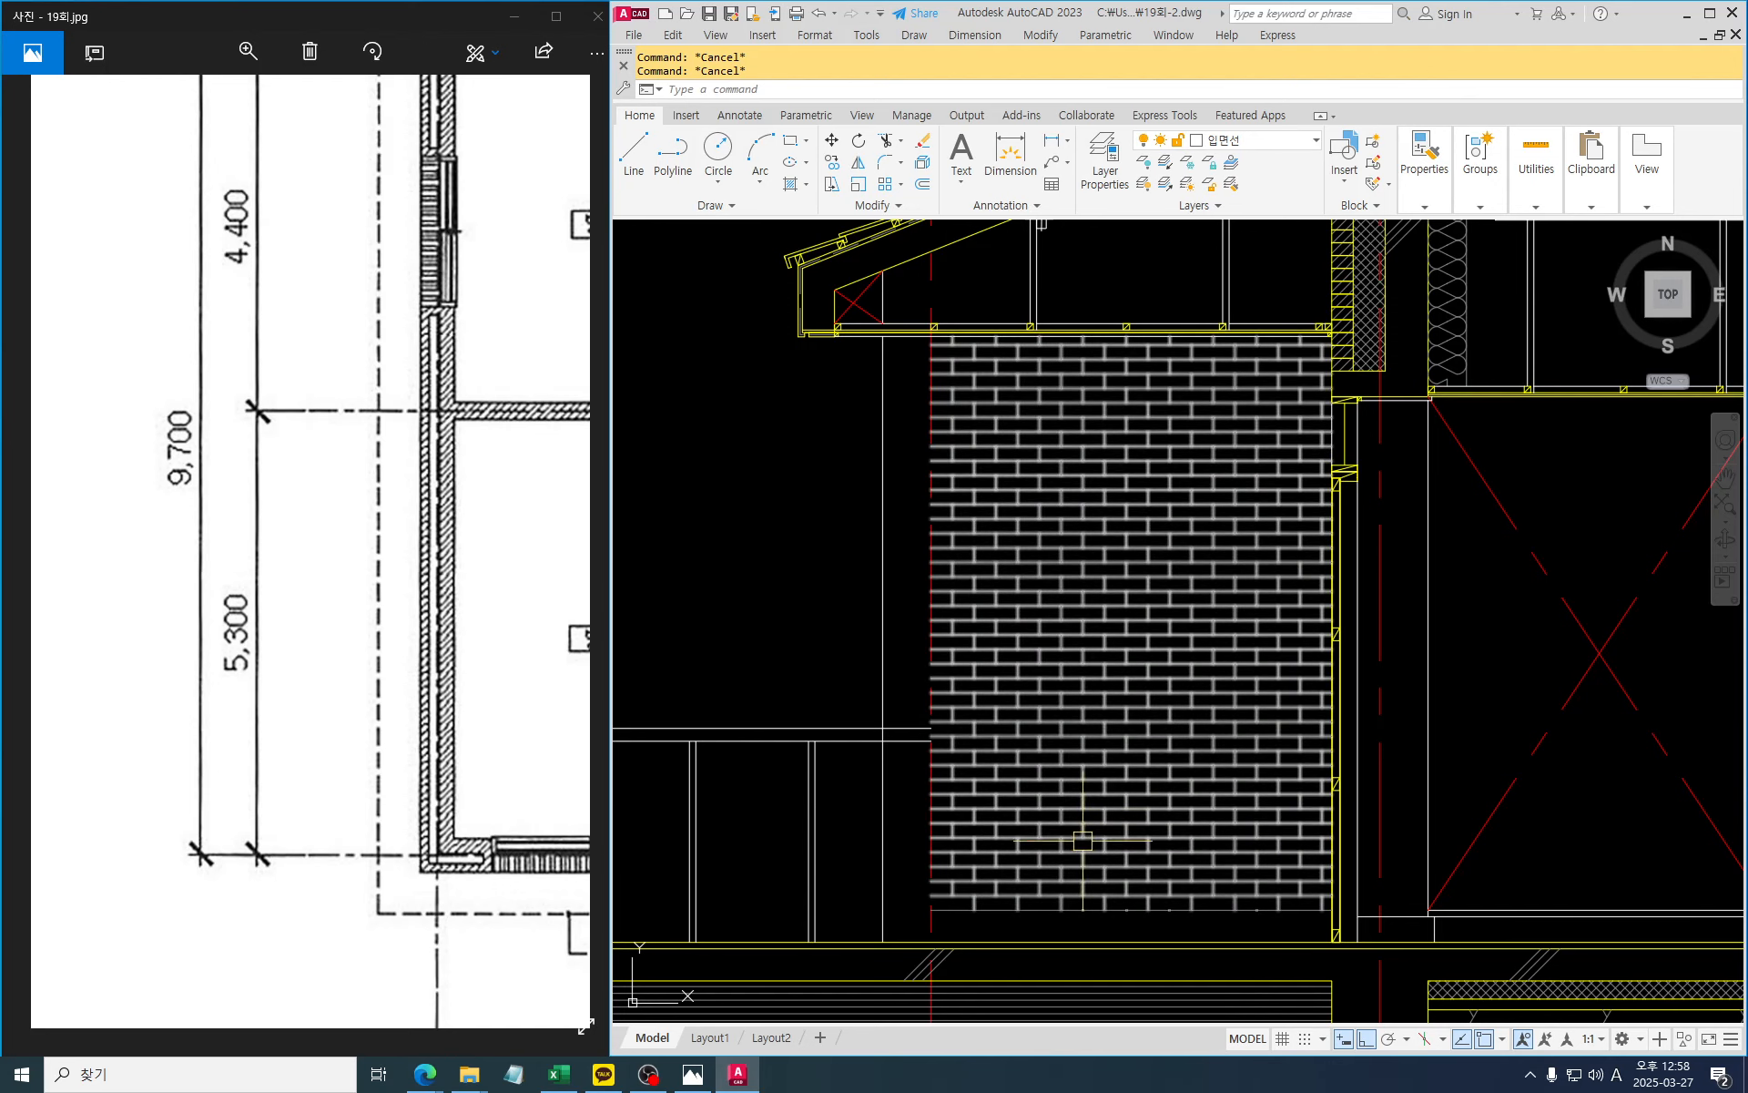
{"action": "left_click", "coordinate": [1094, 611]}
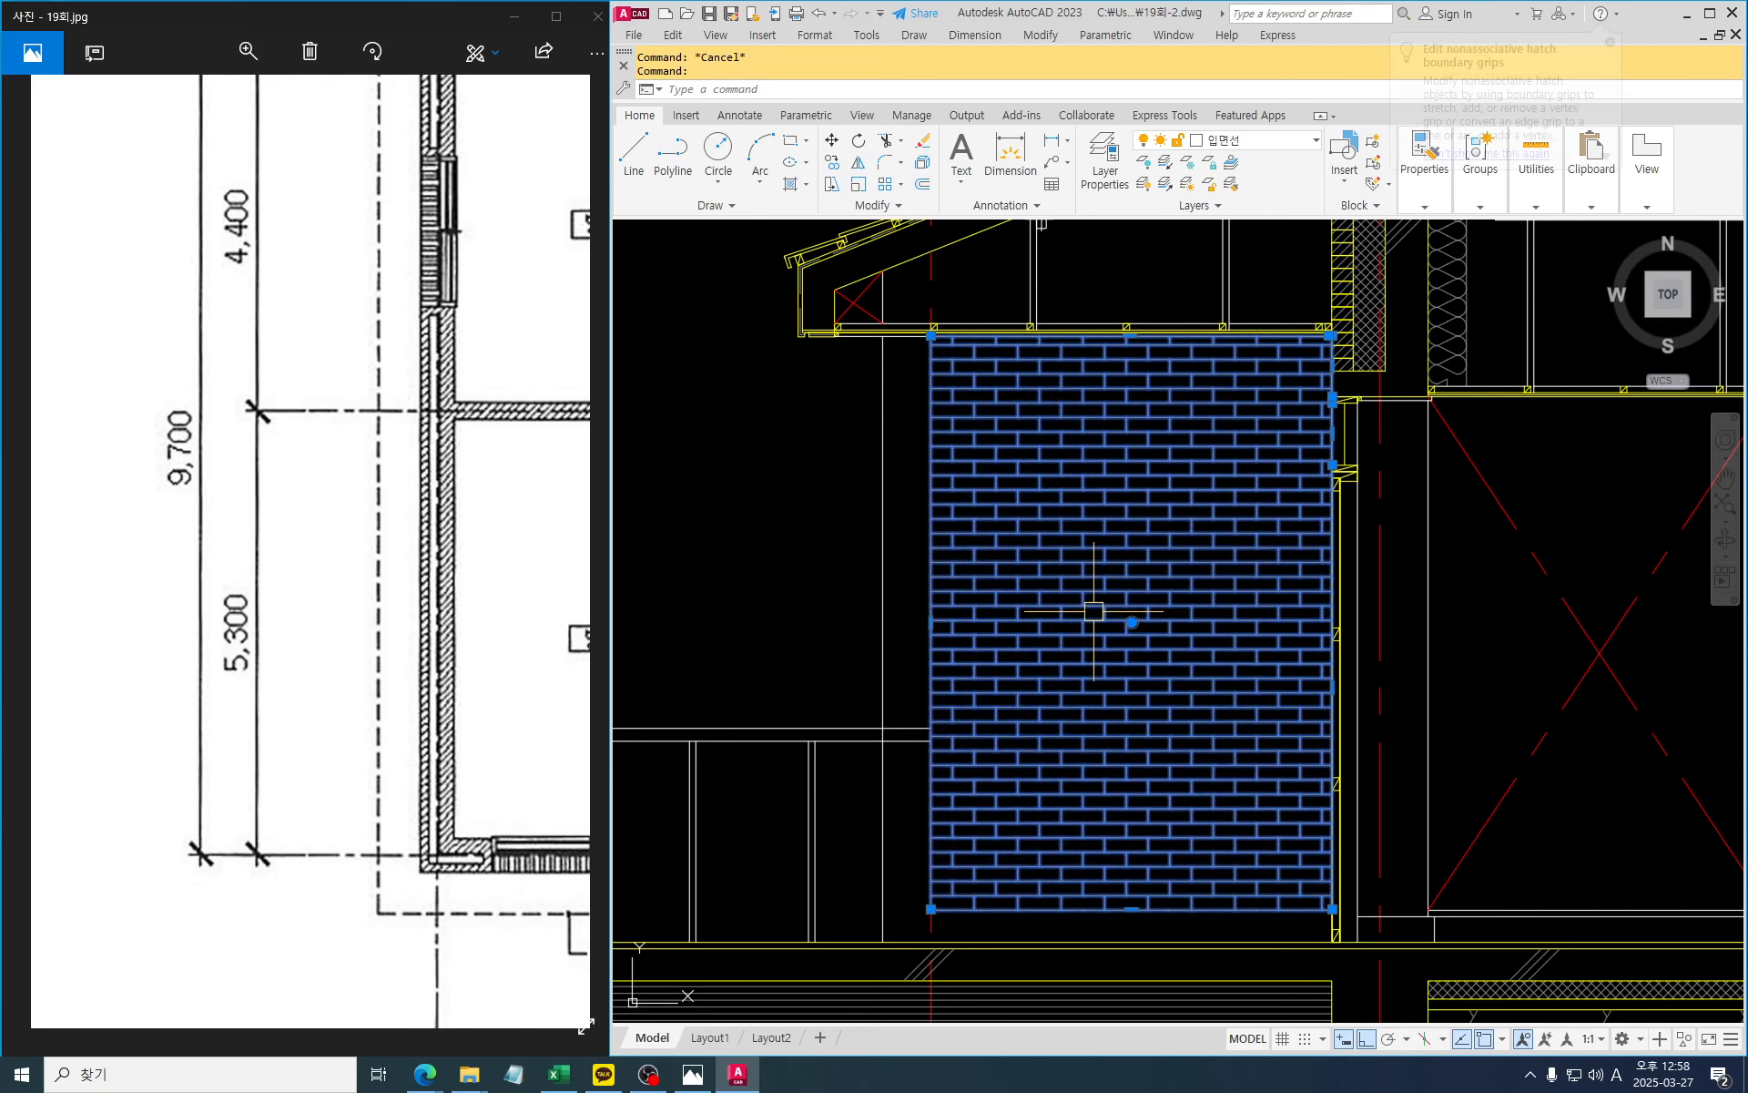
{"action": "left_click", "coordinate": [930, 621]}
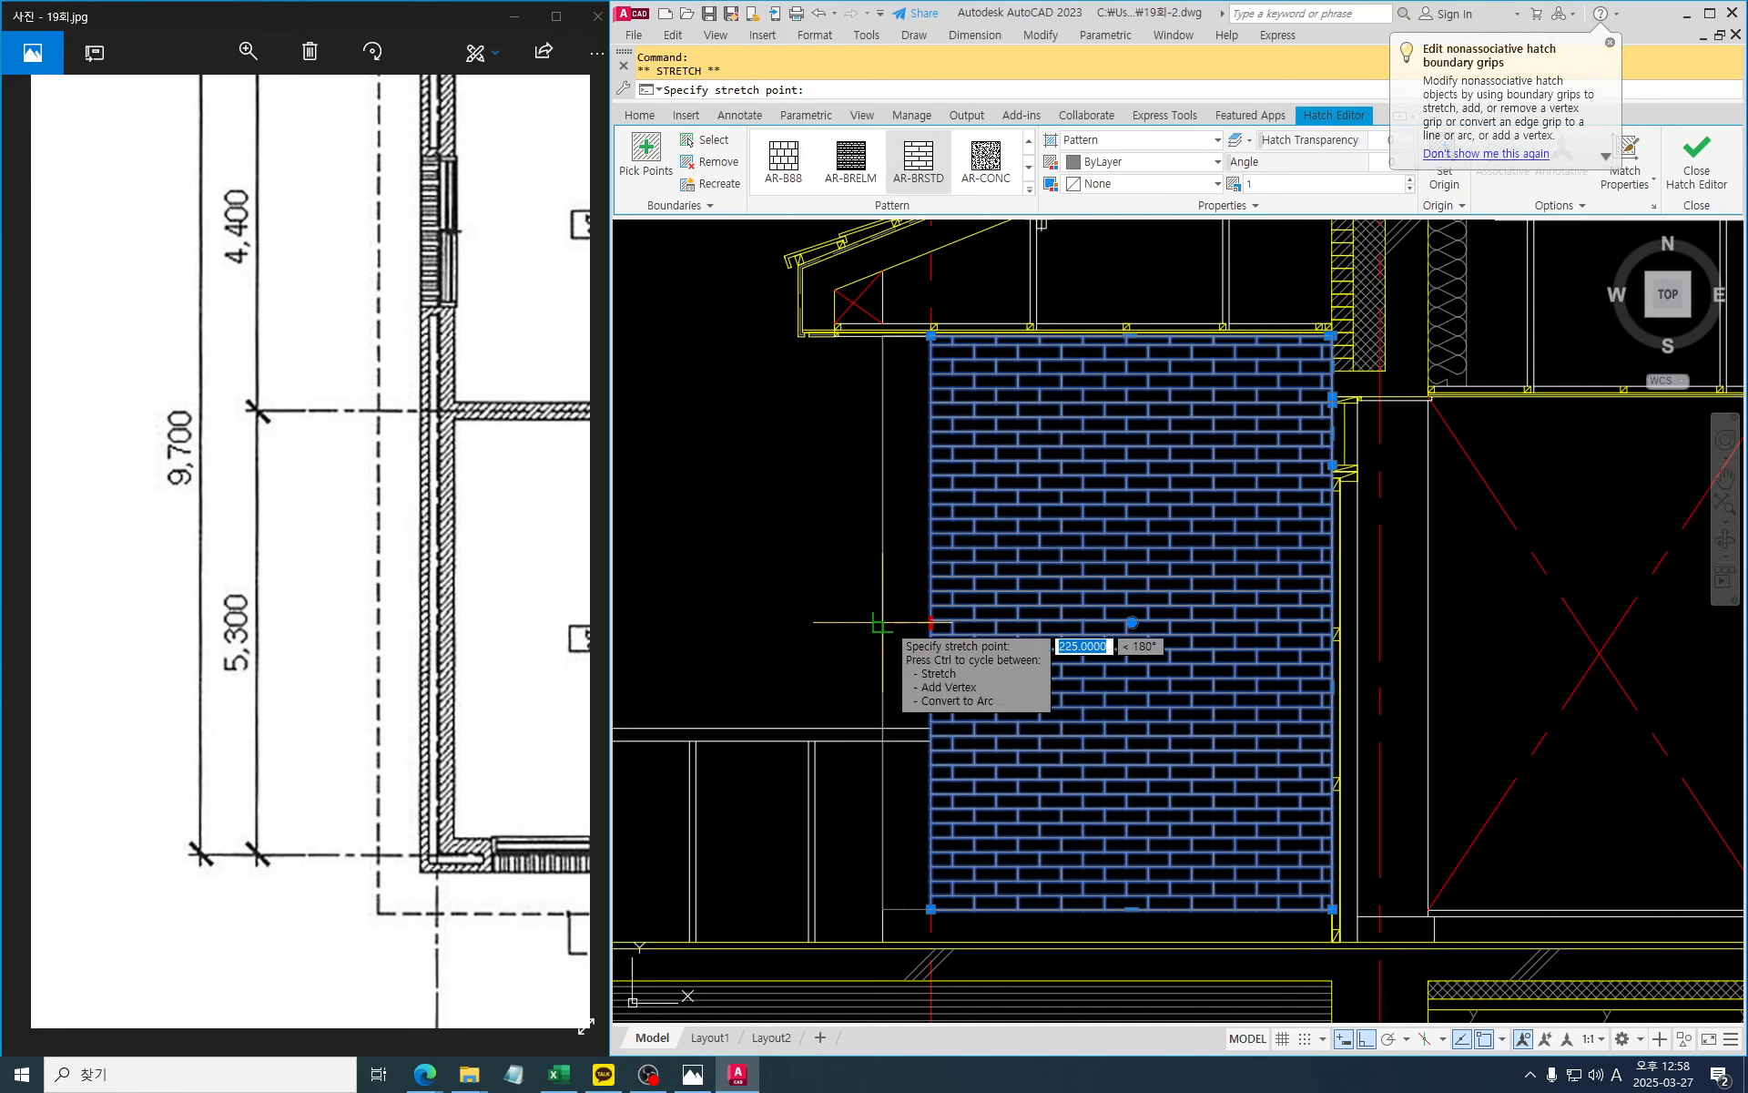
{"action": "key", "text": "Escape"}
{"action": "key", "text": "Escape"}
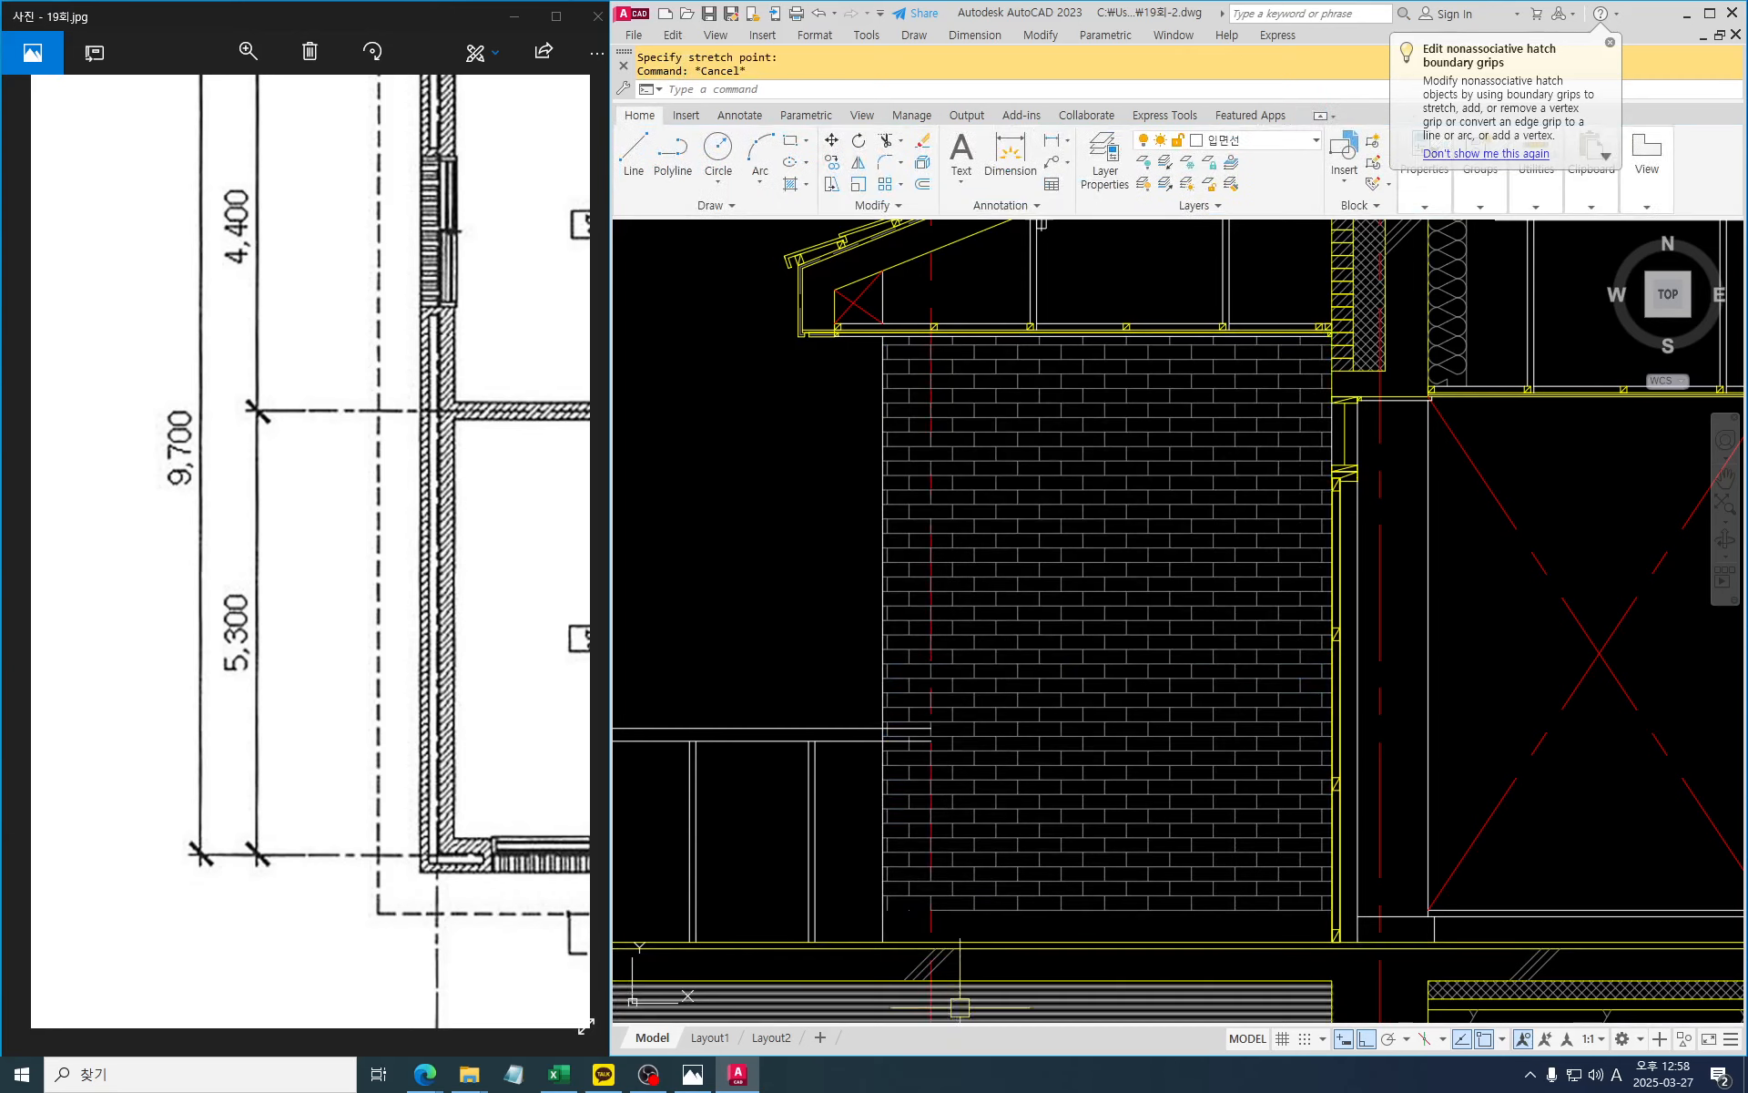
{"action": "middle_click_drag", "start_coordinate": [1049, 910], "coordinate": [1145, 812]}
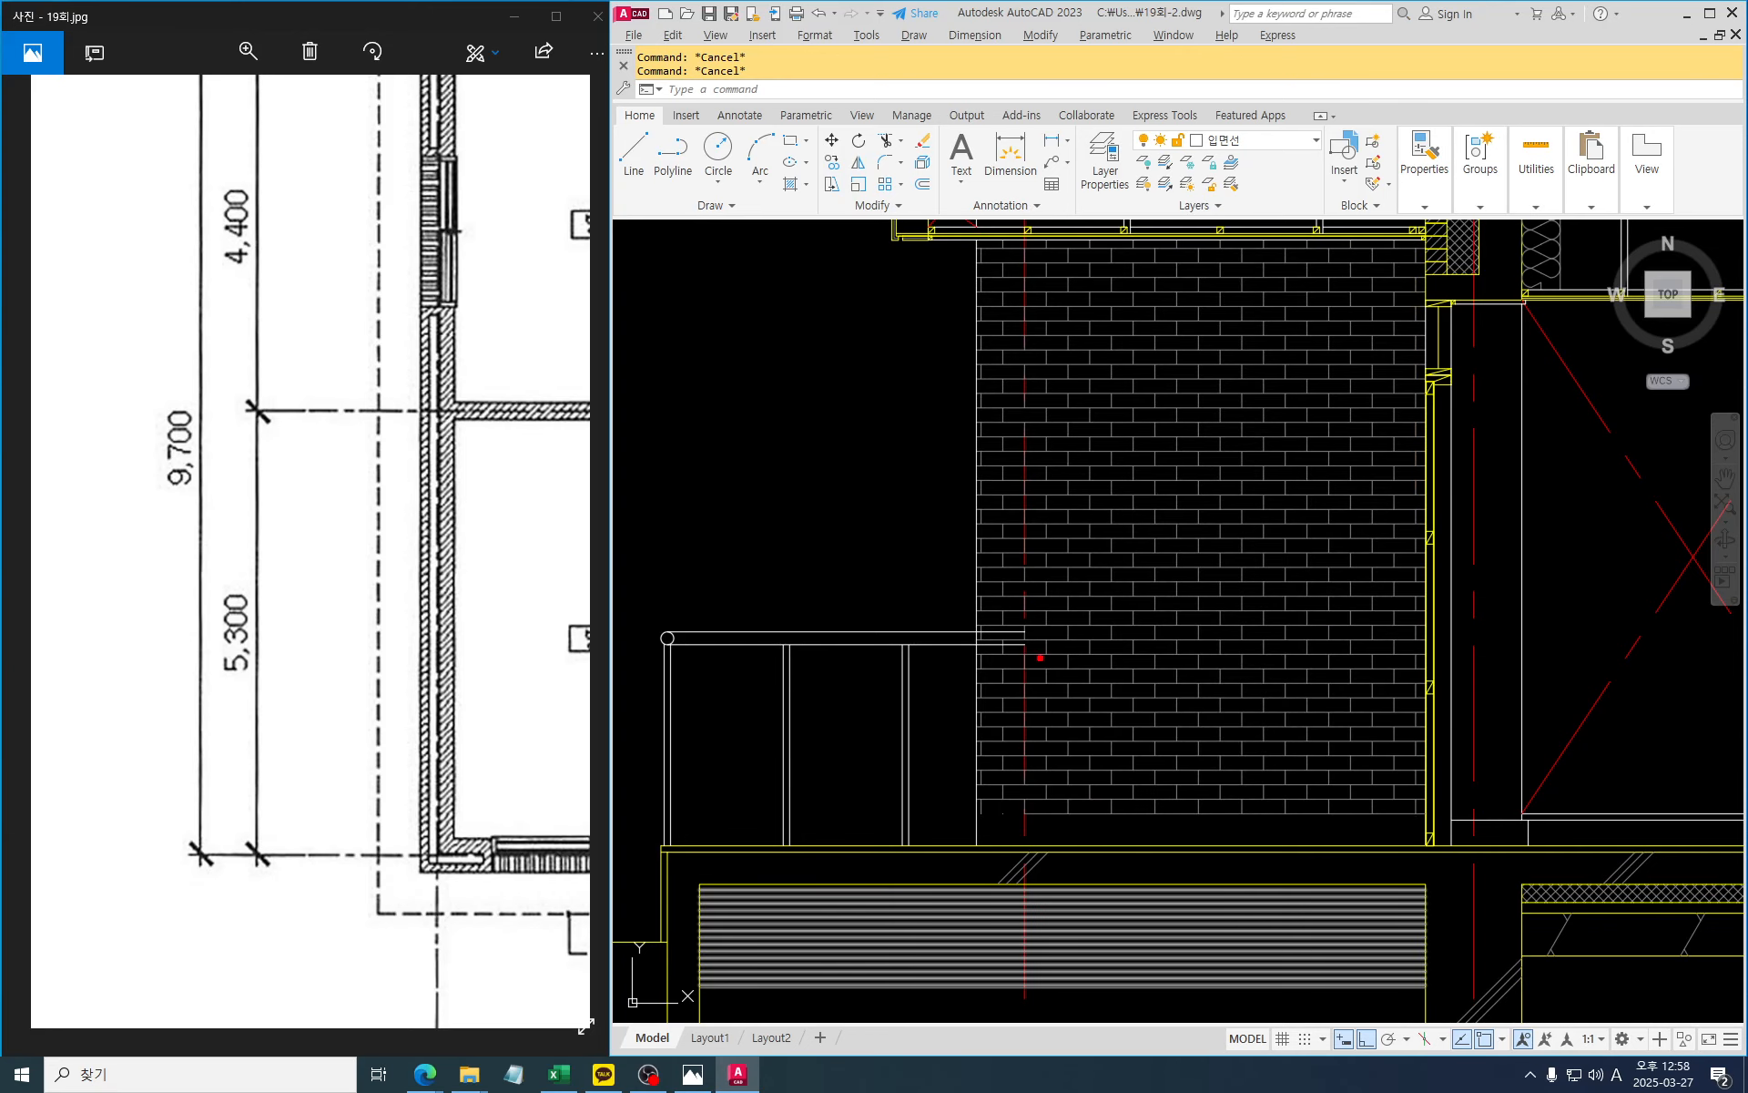
{"action": "mouse_move", "coordinate": [1041, 658]}
{"action": "left_mouse_down"}
{"action": "mouse_move", "coordinate": [974, 608]}
{"action": "mouse_move", "coordinate": [1024, 652]}
{"action": "left_mouse_up"}
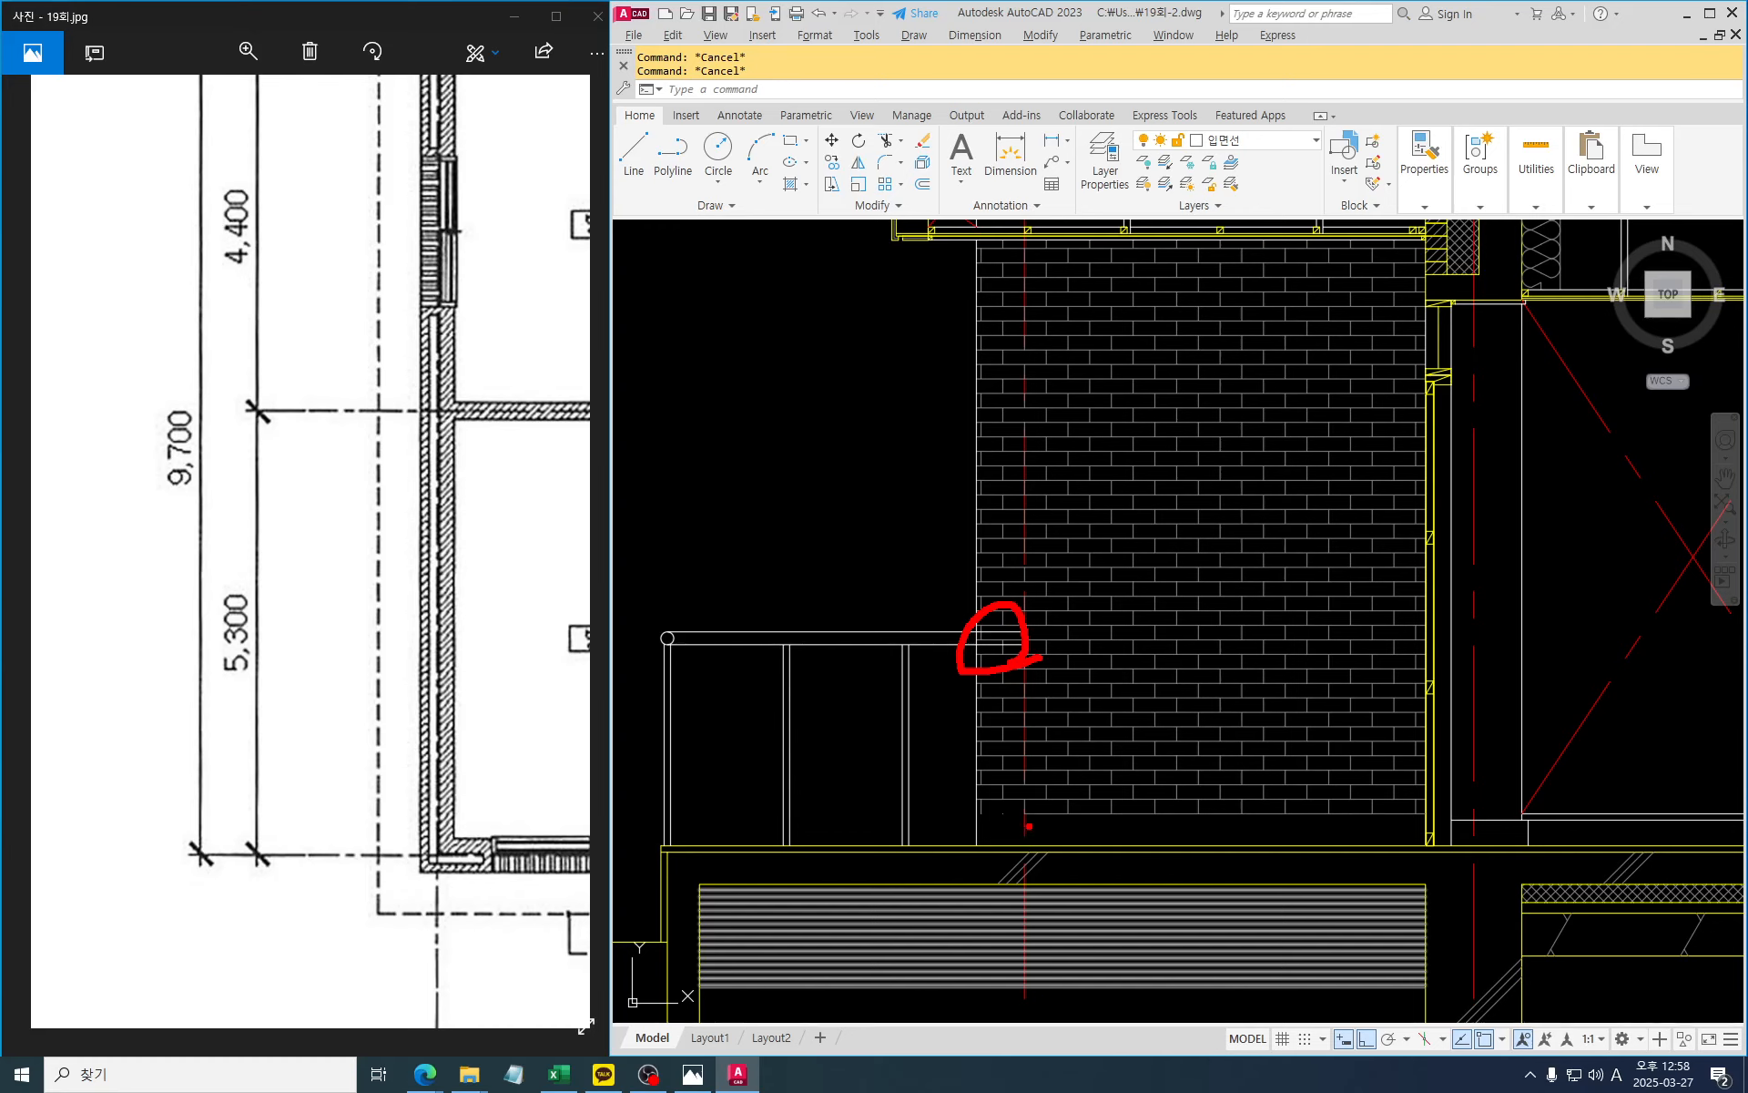
{"action": "mouse_move", "coordinate": [1029, 826]}
{"action": "left_mouse_down"}
{"action": "mouse_move", "coordinate": [990, 815]}
{"action": "mouse_move", "coordinate": [1062, 801]}
{"action": "mouse_move", "coordinate": [1007, 834]}
{"action": "left_mouse_up"}
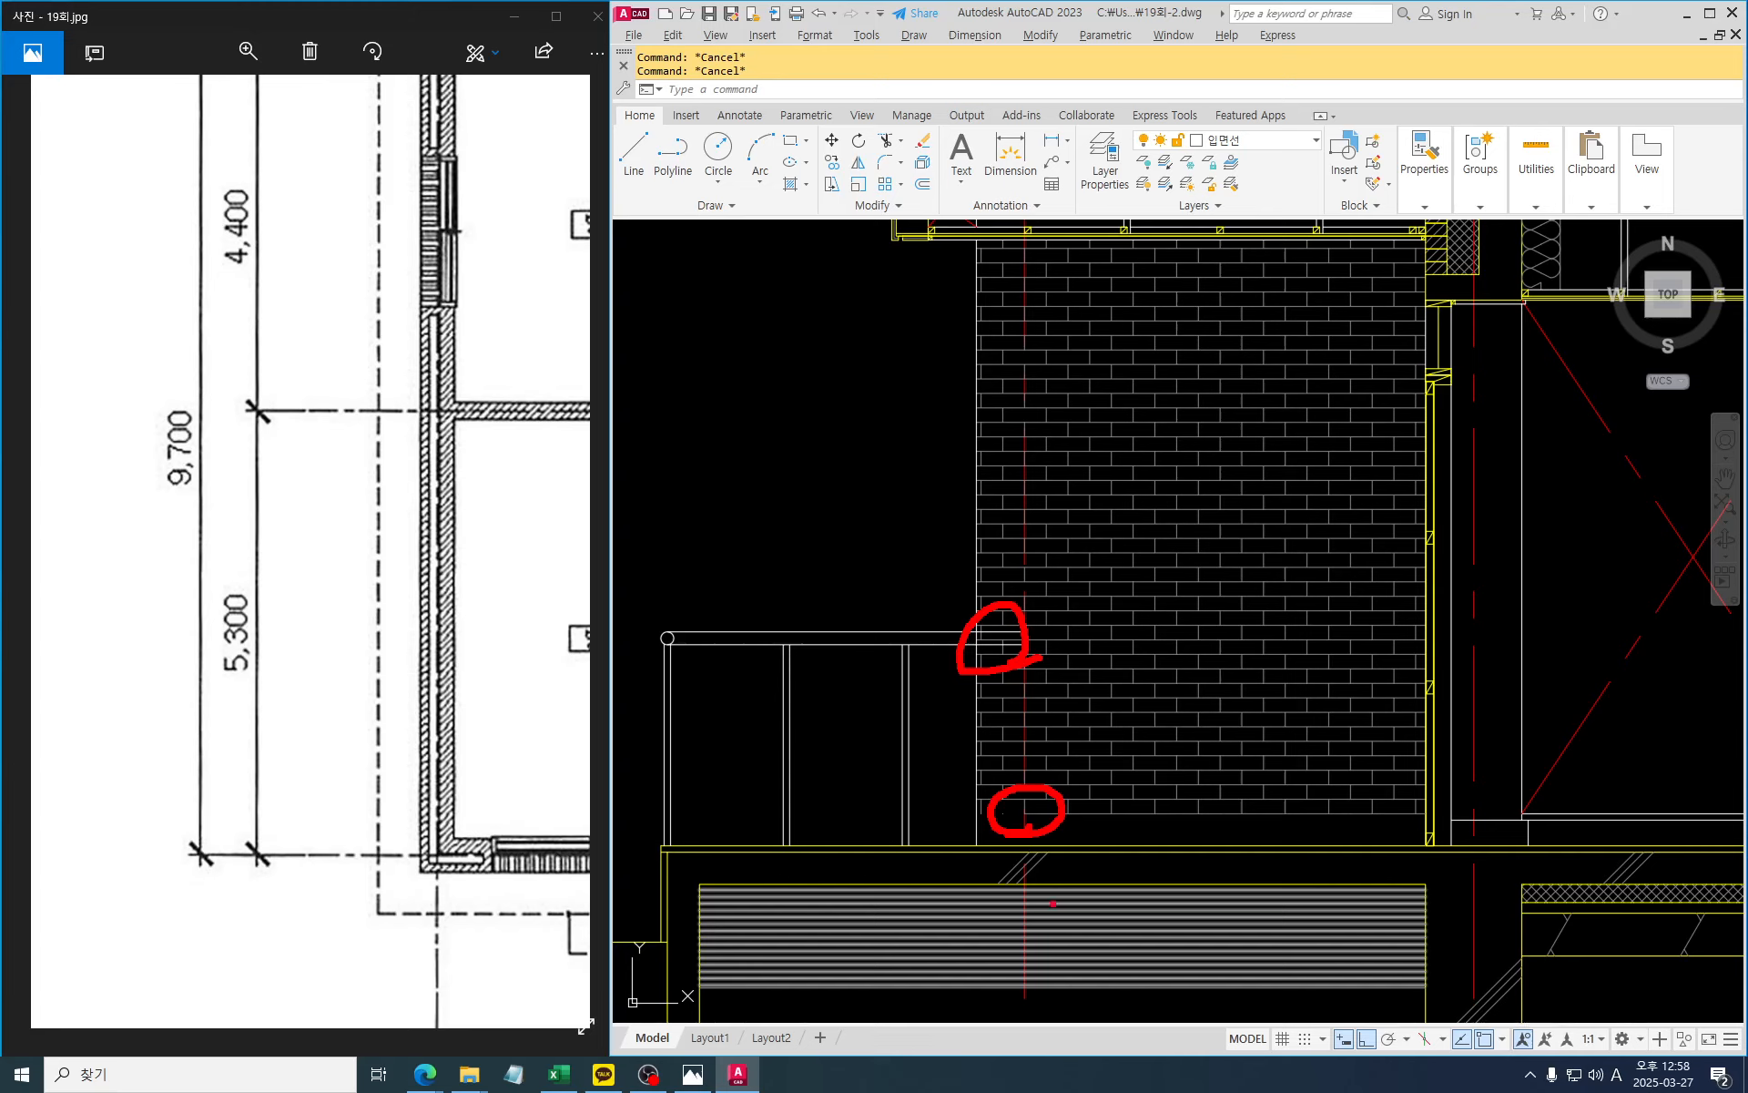
Extend the horizontal line at the base of the brick wall outward to the wall's vertical edge line
{"action": "key", "text": "Escape"}
{"action": "type", "text": "ex"}
{"action": "key", "text": "space"}
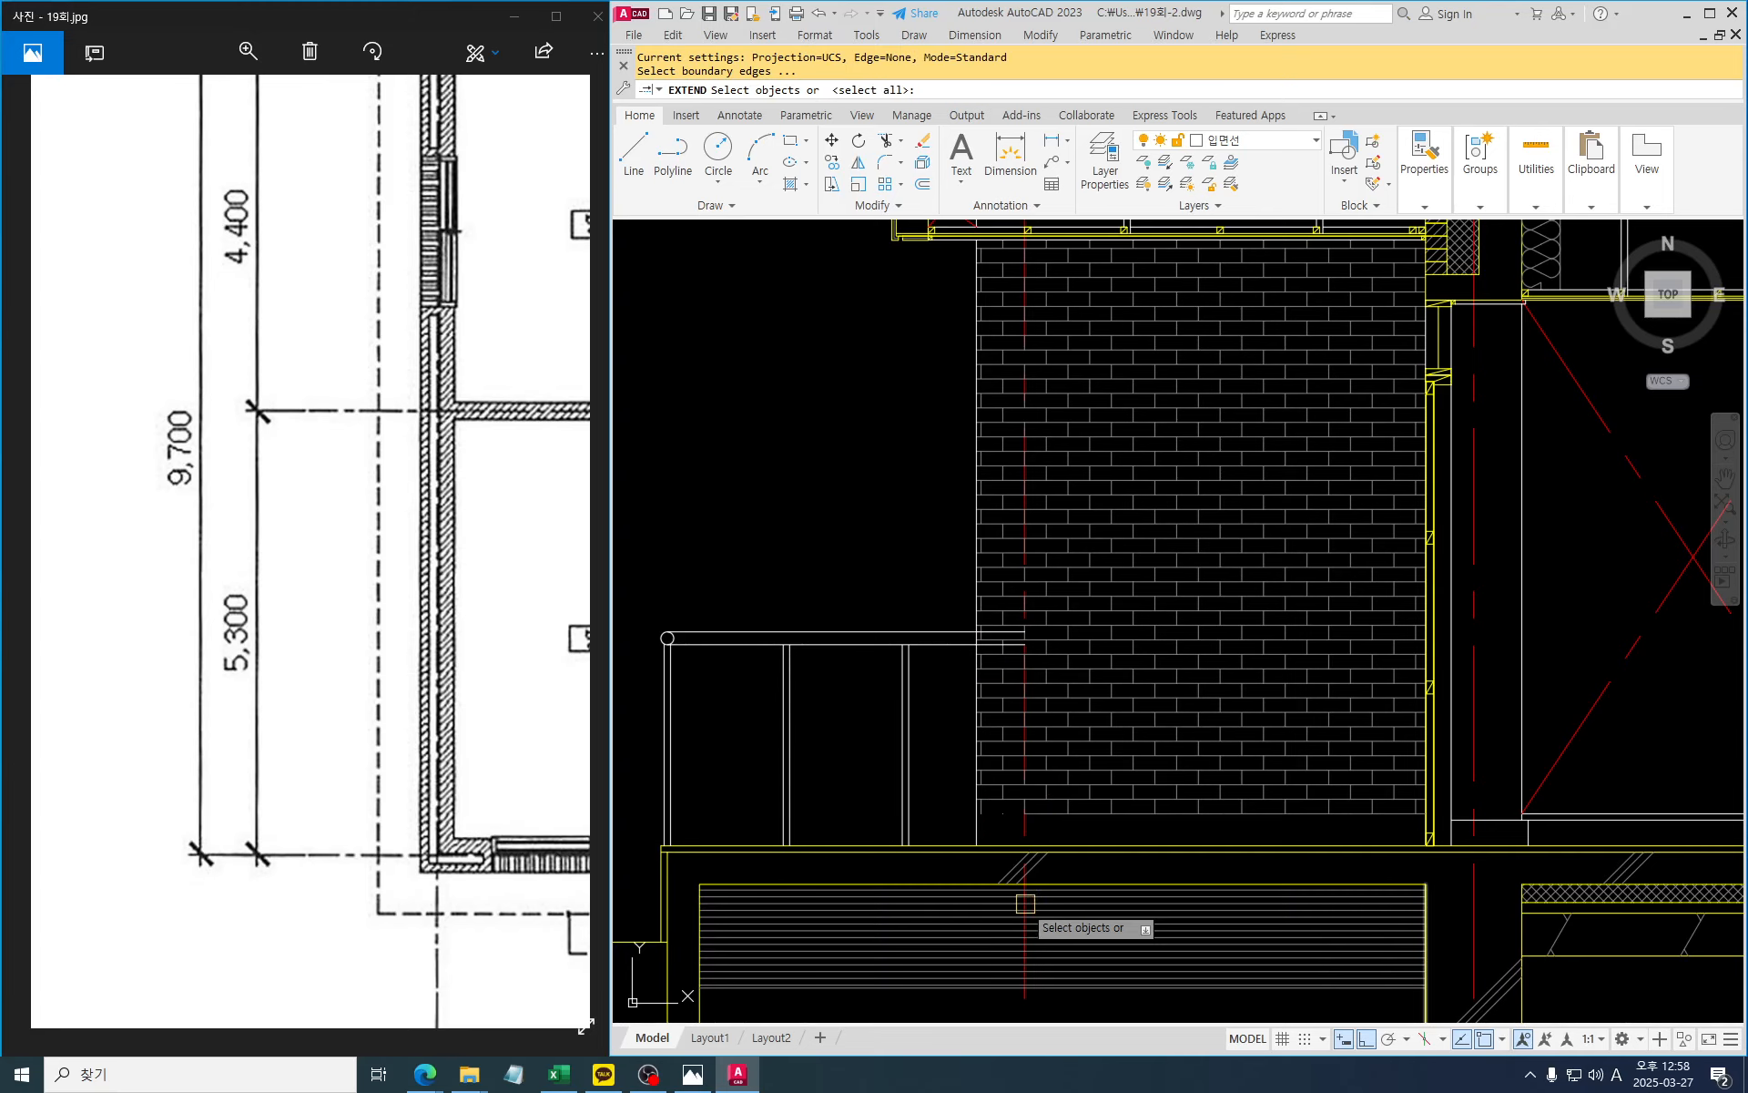
{"action": "scroll", "coordinate": [963, 846], "scroll_direction": "up", "scroll_amount": 3}
{"action": "scroll", "coordinate": [962, 842], "scroll_direction": "up", "scroll_amount": 2}
{"action": "left_click", "coordinate": [1018, 807]}
{"action": "key", "text": "space"}
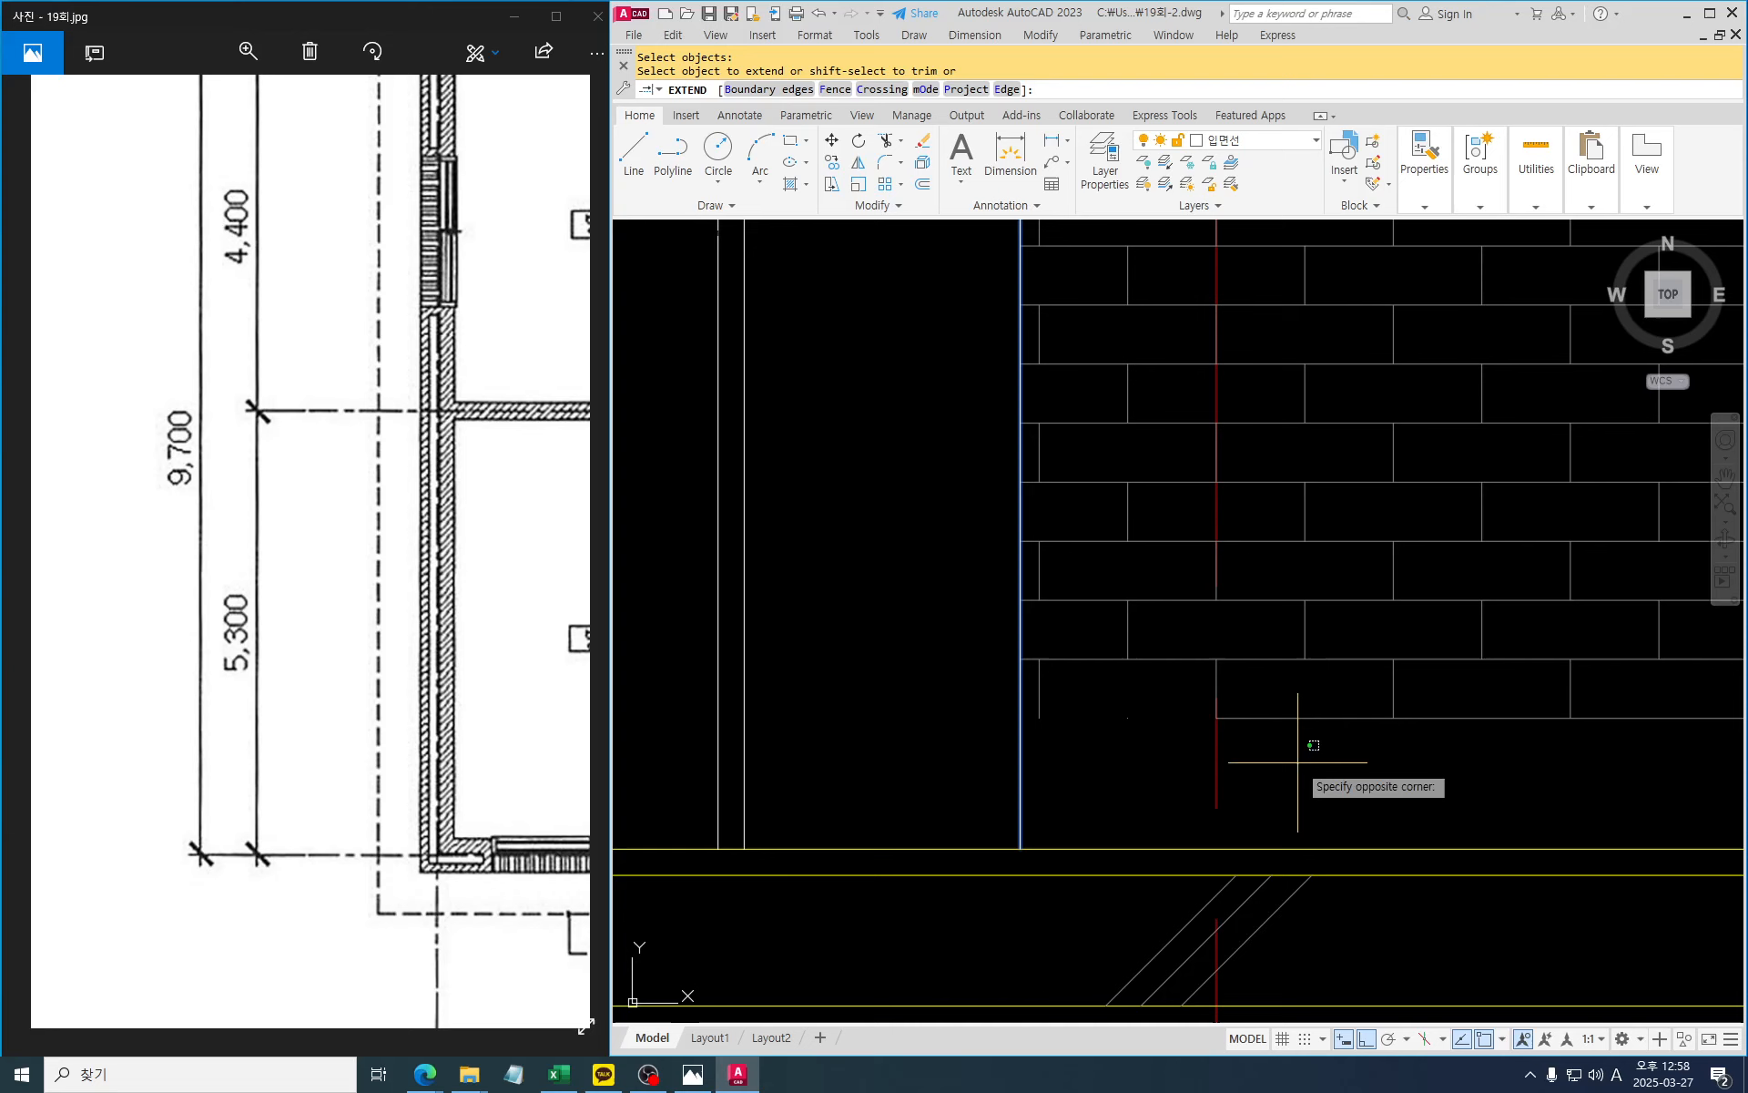
{"action": "left_click_drag", "start_coordinate": [1303, 741], "coordinate": [1279, 746]}
{"action": "scroll", "coordinate": [975, 715], "scroll_direction": "down", "scroll_amount": 5}
{"action": "scroll", "coordinate": [1029, 637], "scroll_direction": "up", "scroll_amount": 4}
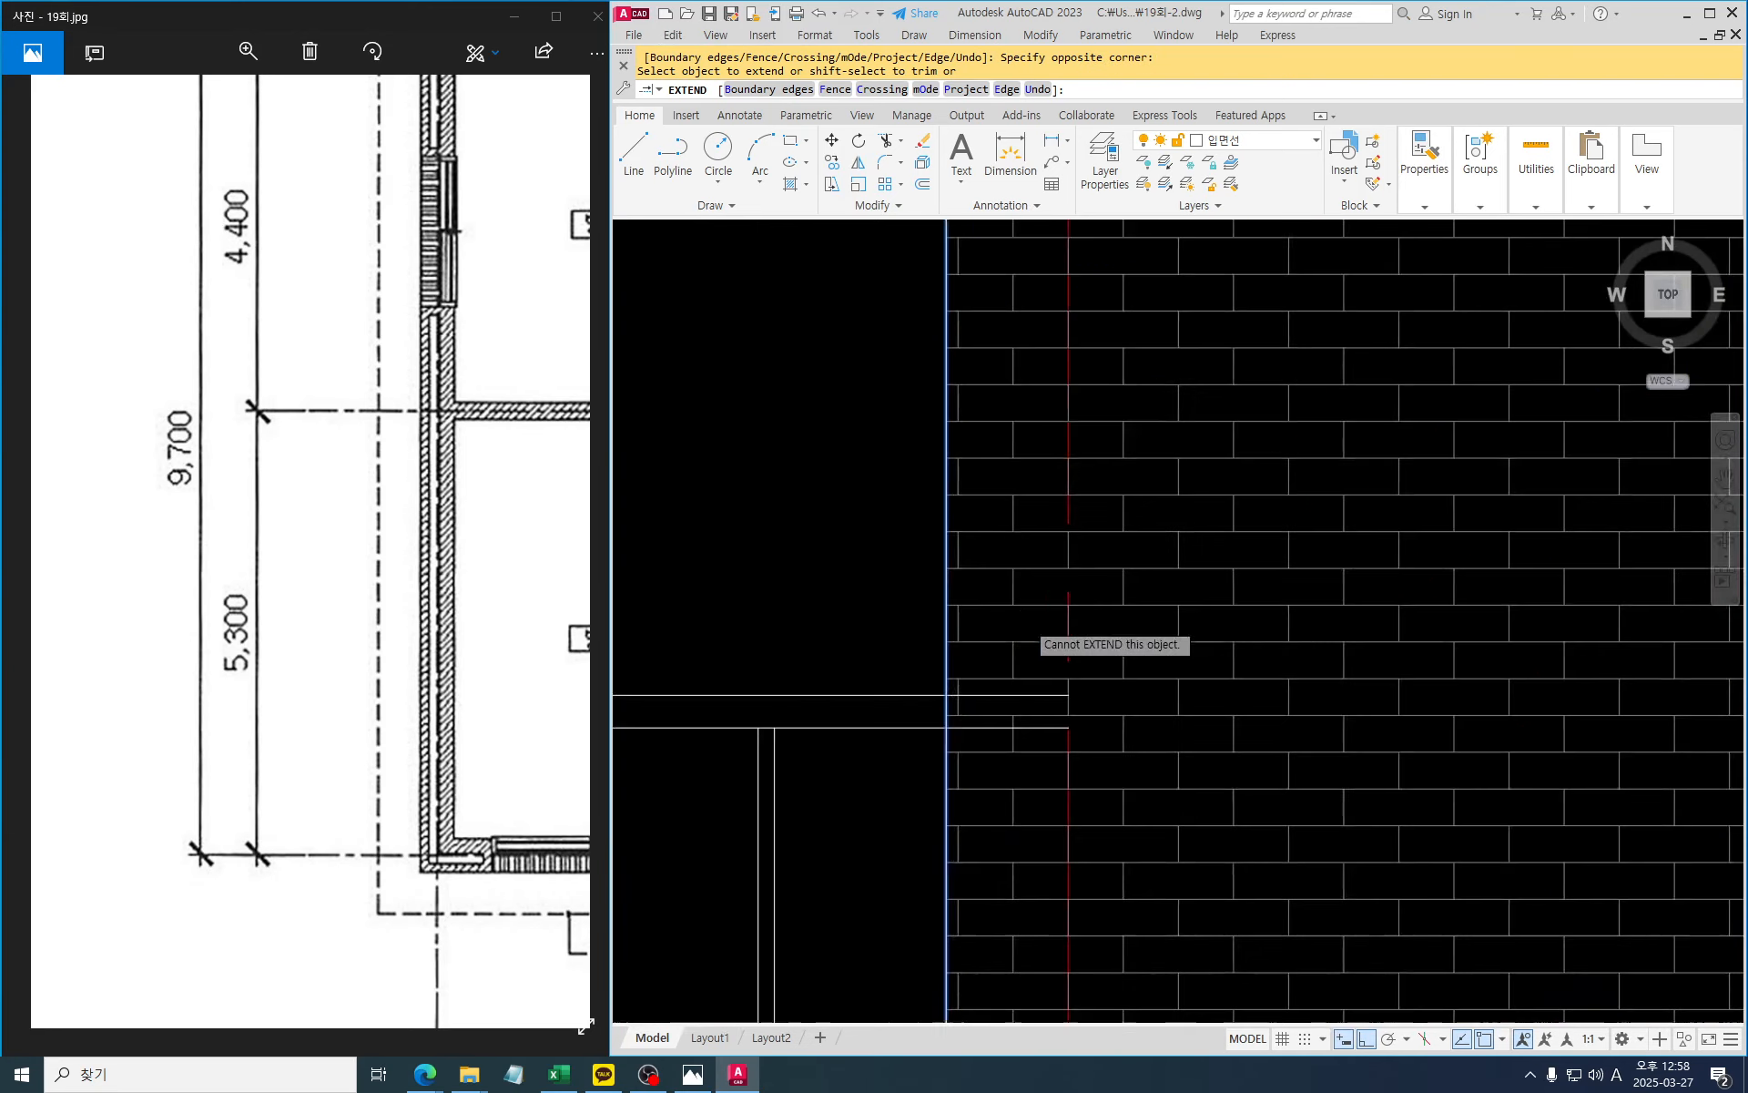
{"action": "key", "text": "Escape"}
Trim both horizontal handrail lines where they run past the brick wall's vertical edge line
{"action": "type", "text": "tr"}
{"action": "key", "text": "space"}
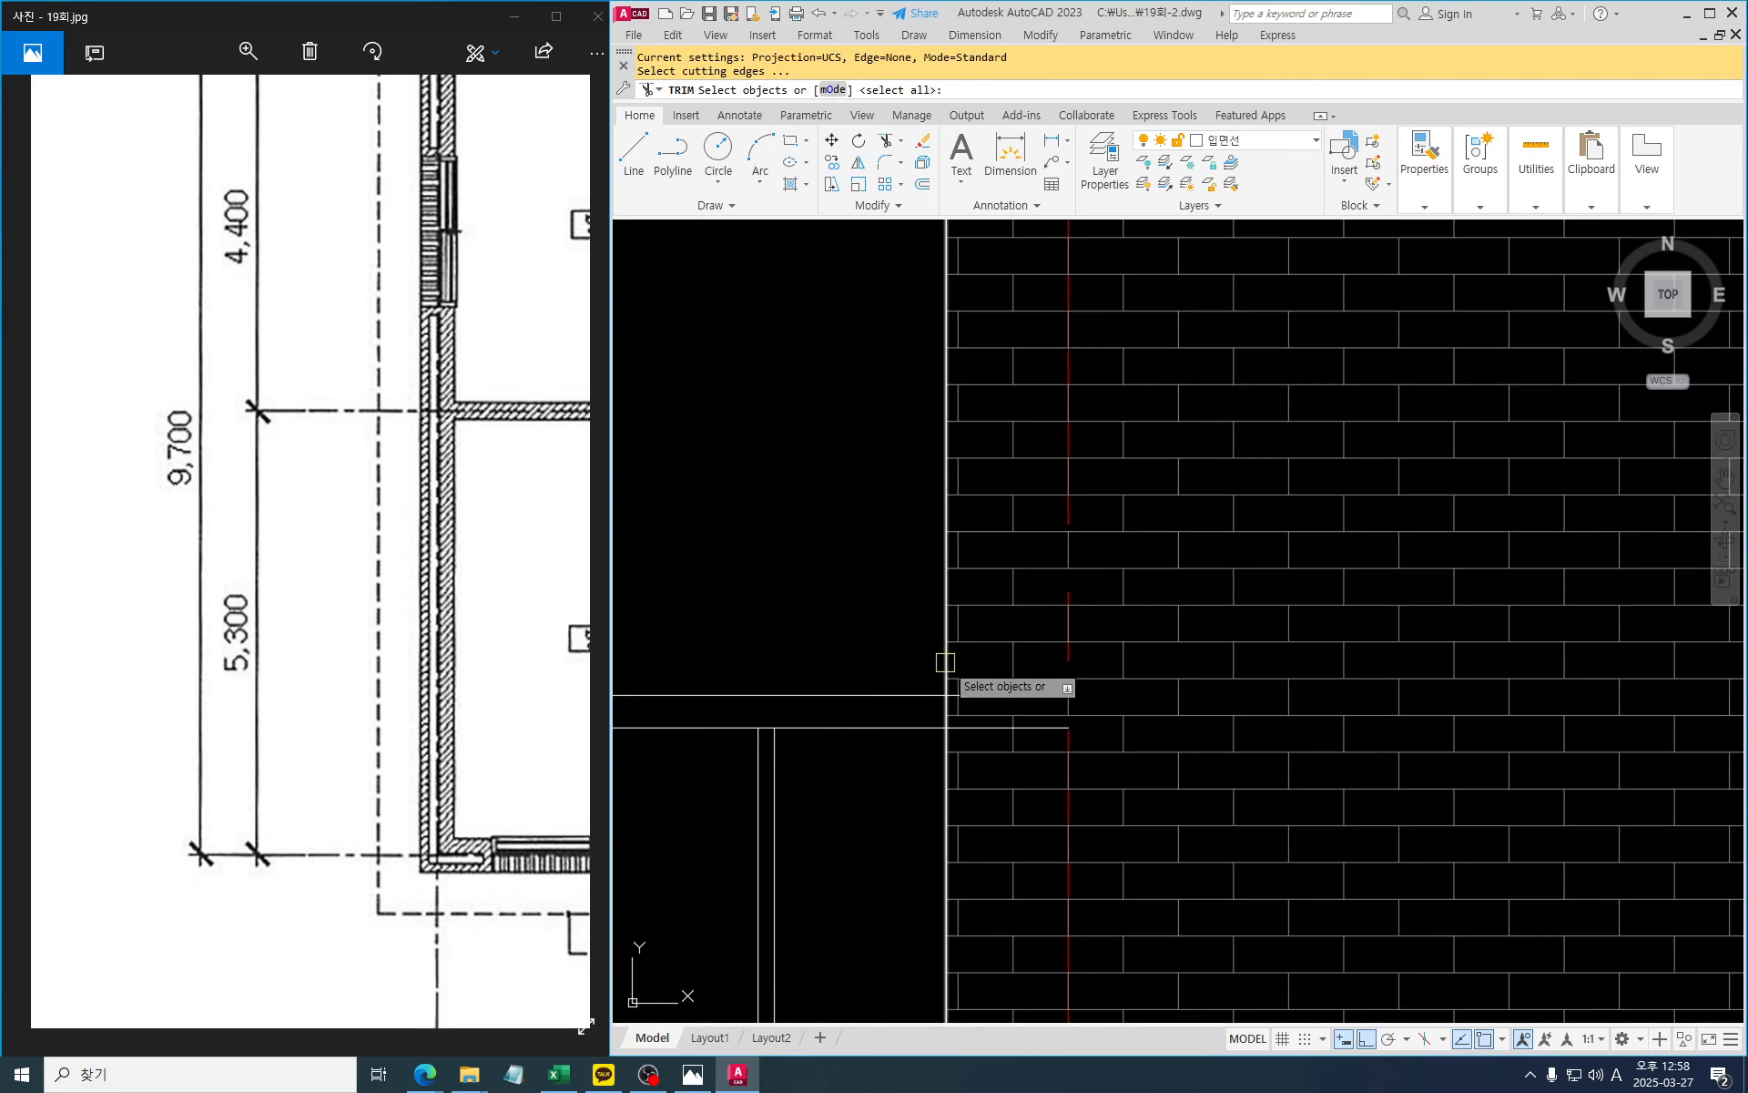
{"action": "left_click", "coordinate": [949, 692]}
{"action": "scroll", "coordinate": [1075, 707], "scroll_direction": "up", "scroll_amount": 2}
{"action": "scroll", "coordinate": [1075, 707], "scroll_direction": "up", "scroll_amount": 1}
{"action": "key", "text": "space"}
{"action": "left_click", "coordinate": [1023, 678]}
{"action": "left_click", "coordinate": [1026, 750]}
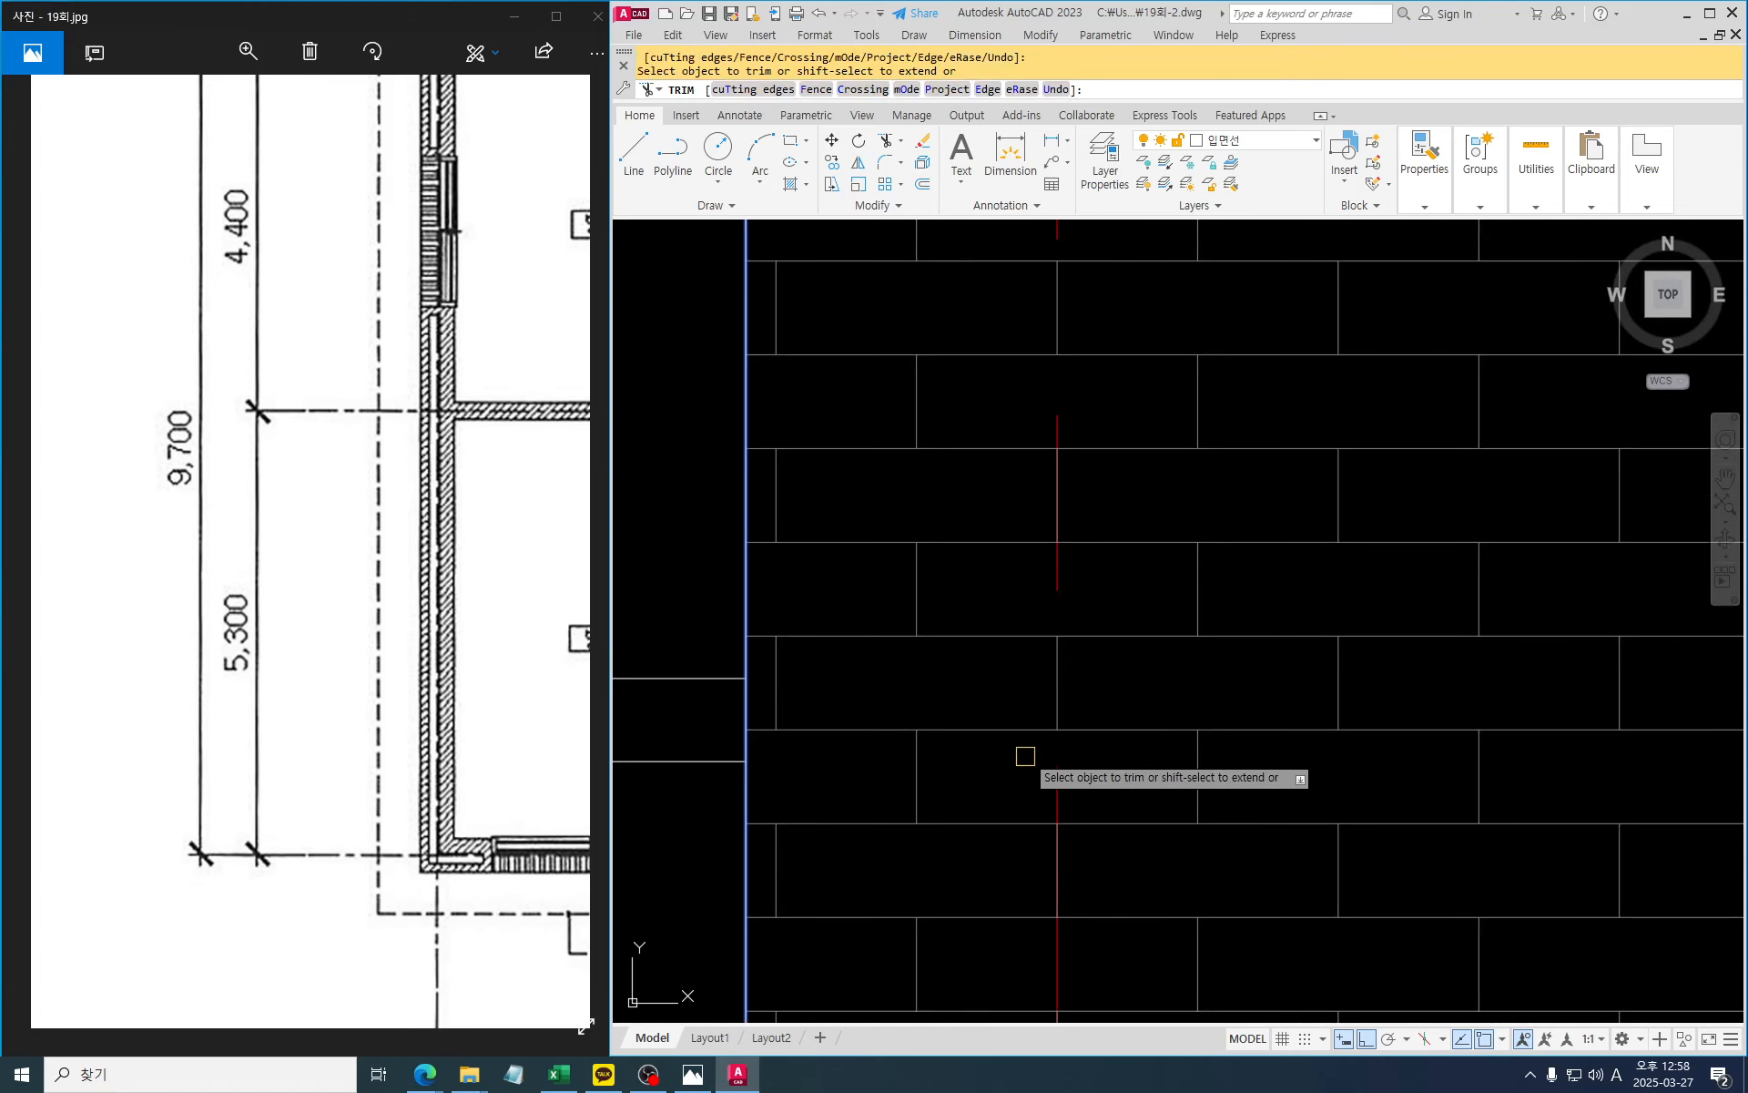
{"action": "scroll", "coordinate": [1079, 648], "scroll_direction": "down", "scroll_amount": 3}
{"action": "scroll", "coordinate": [1083, 656], "scroll_direction": "down", "scroll_amount": 4}
{"action": "scroll", "coordinate": [1088, 675], "scroll_direction": "up", "scroll_amount": 4}
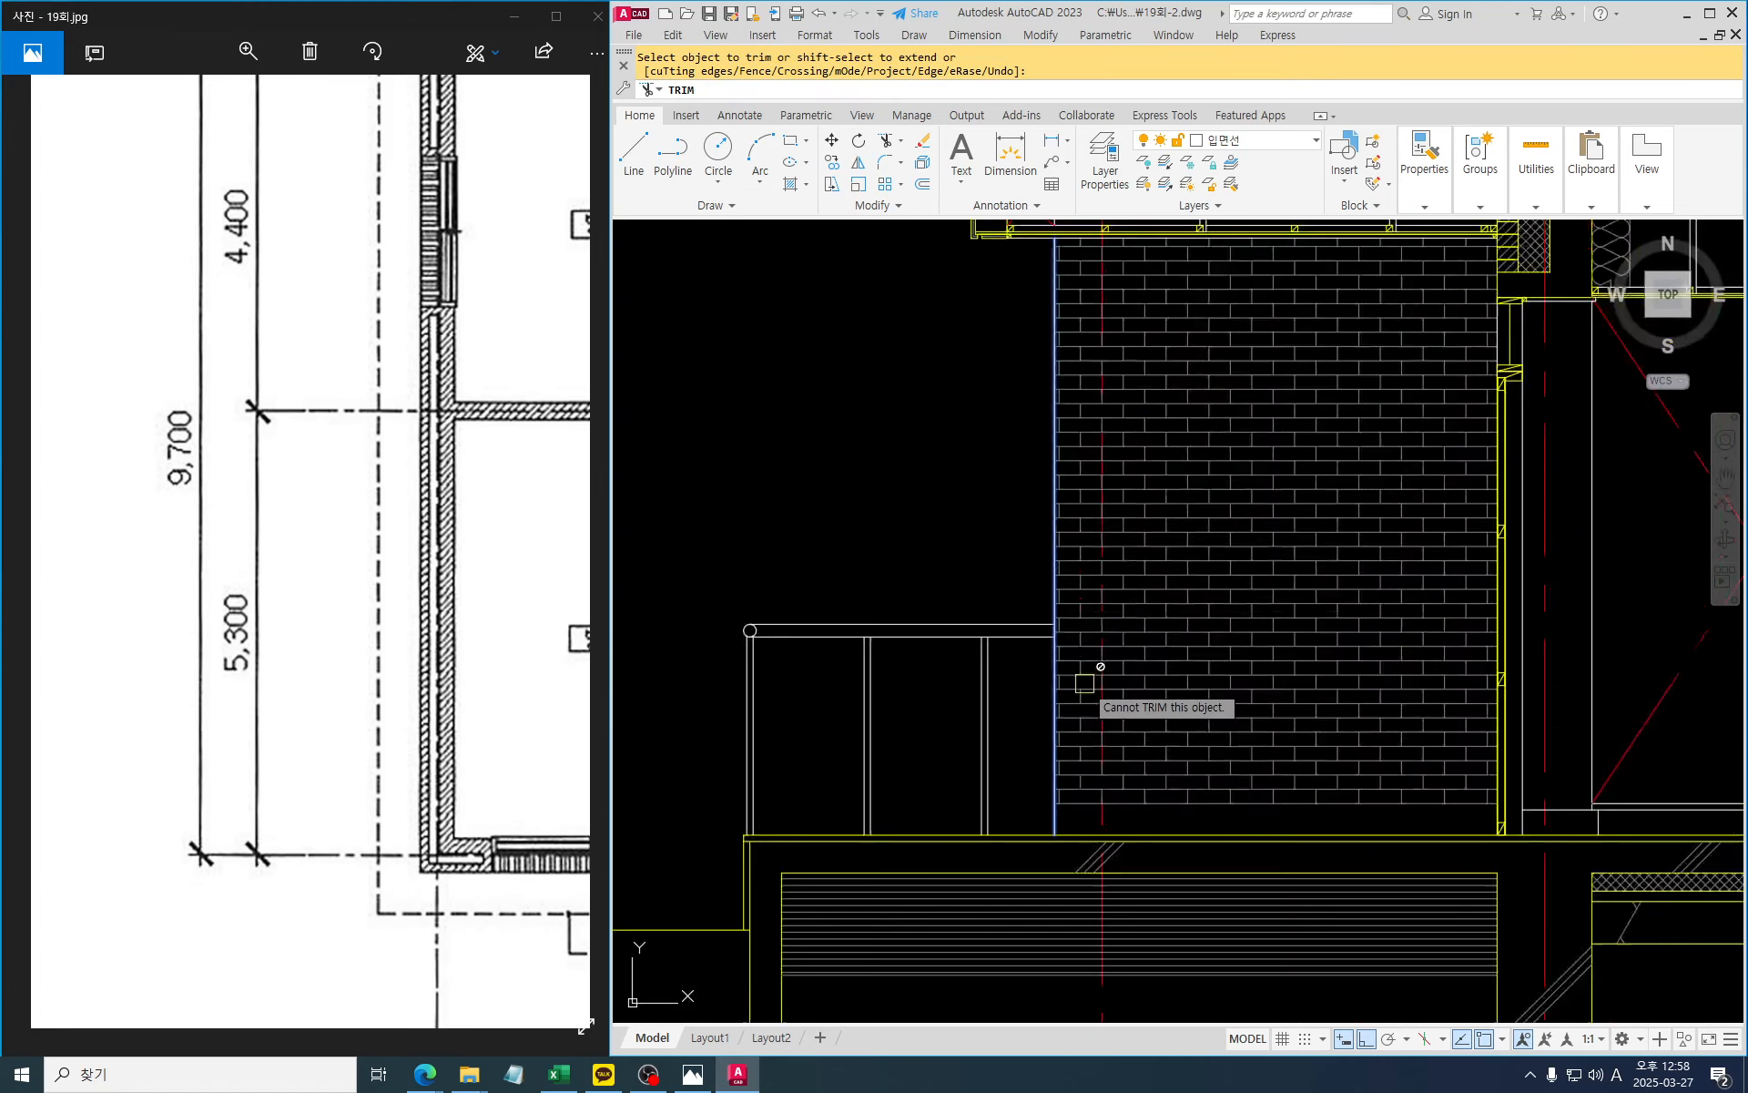
{"action": "middle_click_drag", "start_coordinate": [1134, 682], "coordinate": [1142, 676]}
{"action": "key", "text": "Escape"}
{"action": "key", "text": "Escape"}
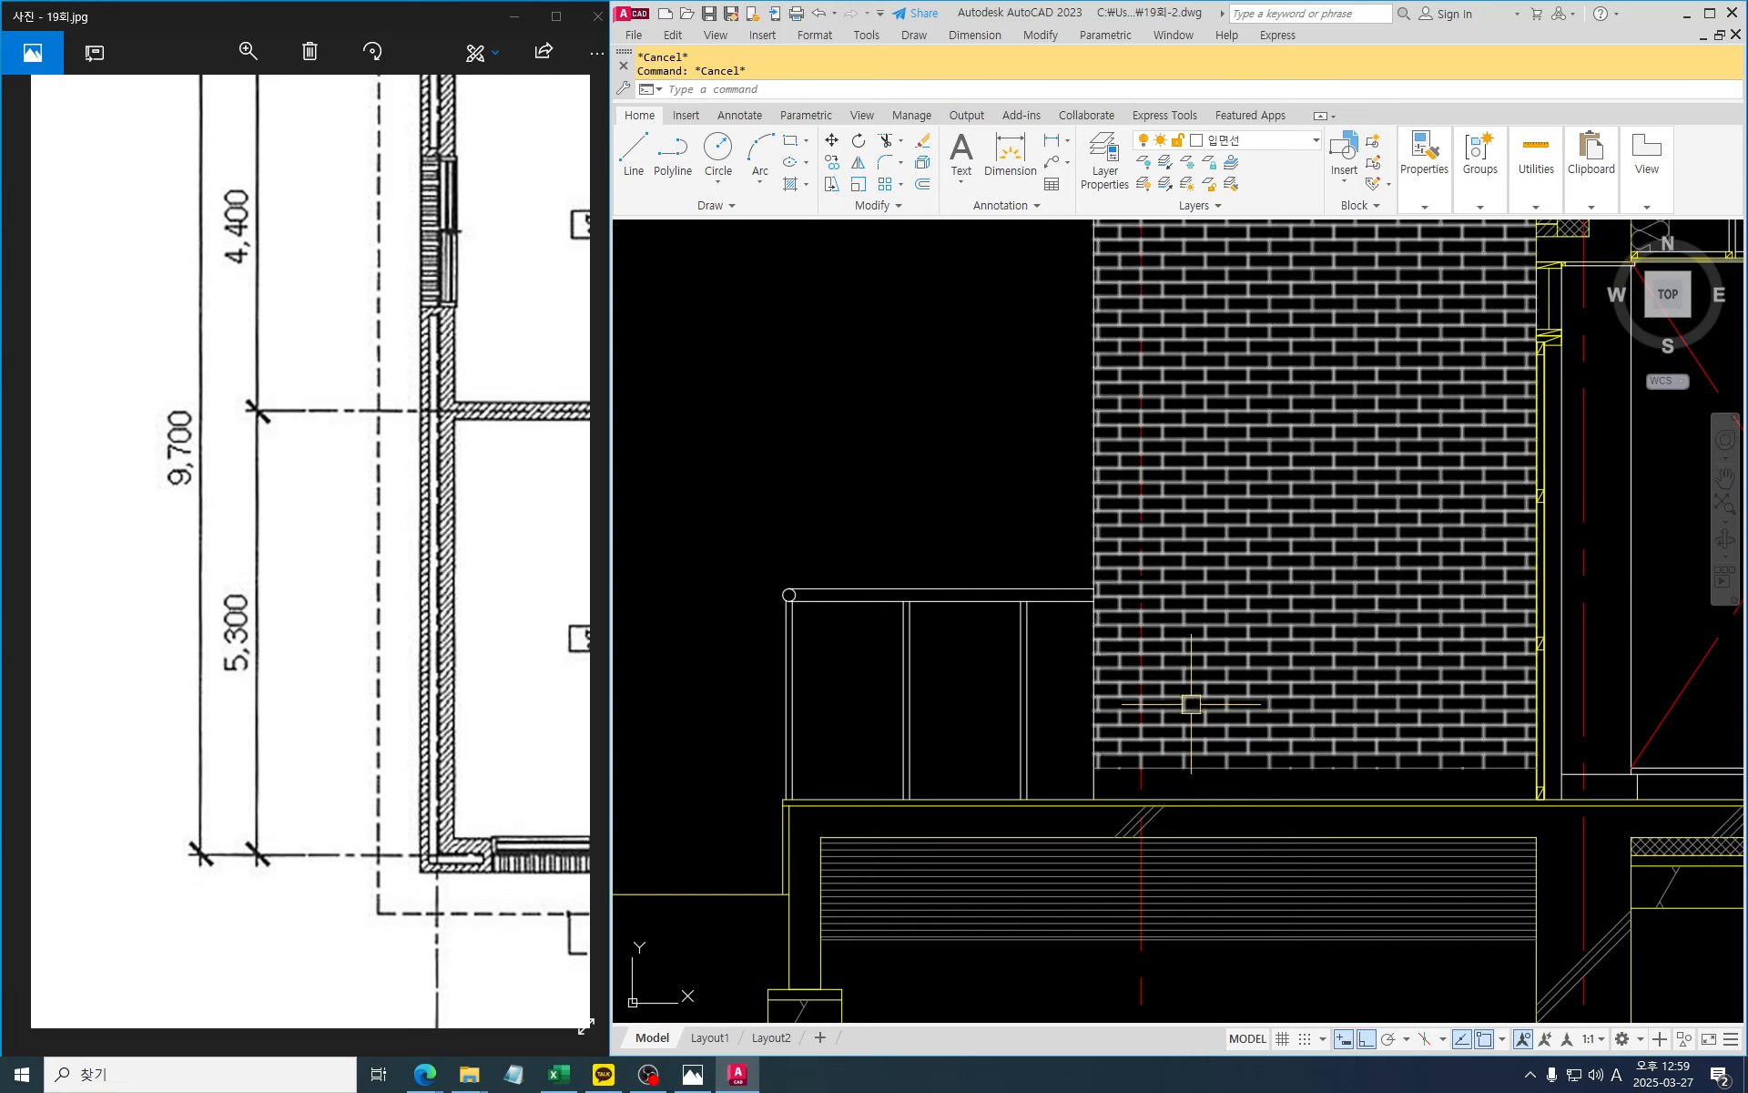
Erase the terrace railing post nearest the brick wall
{"action": "key", "text": "Escape"}
{"action": "type", "text": "e"}
{"action": "key", "text": "Return"}
{"action": "left_click", "coordinate": [1067, 728]}
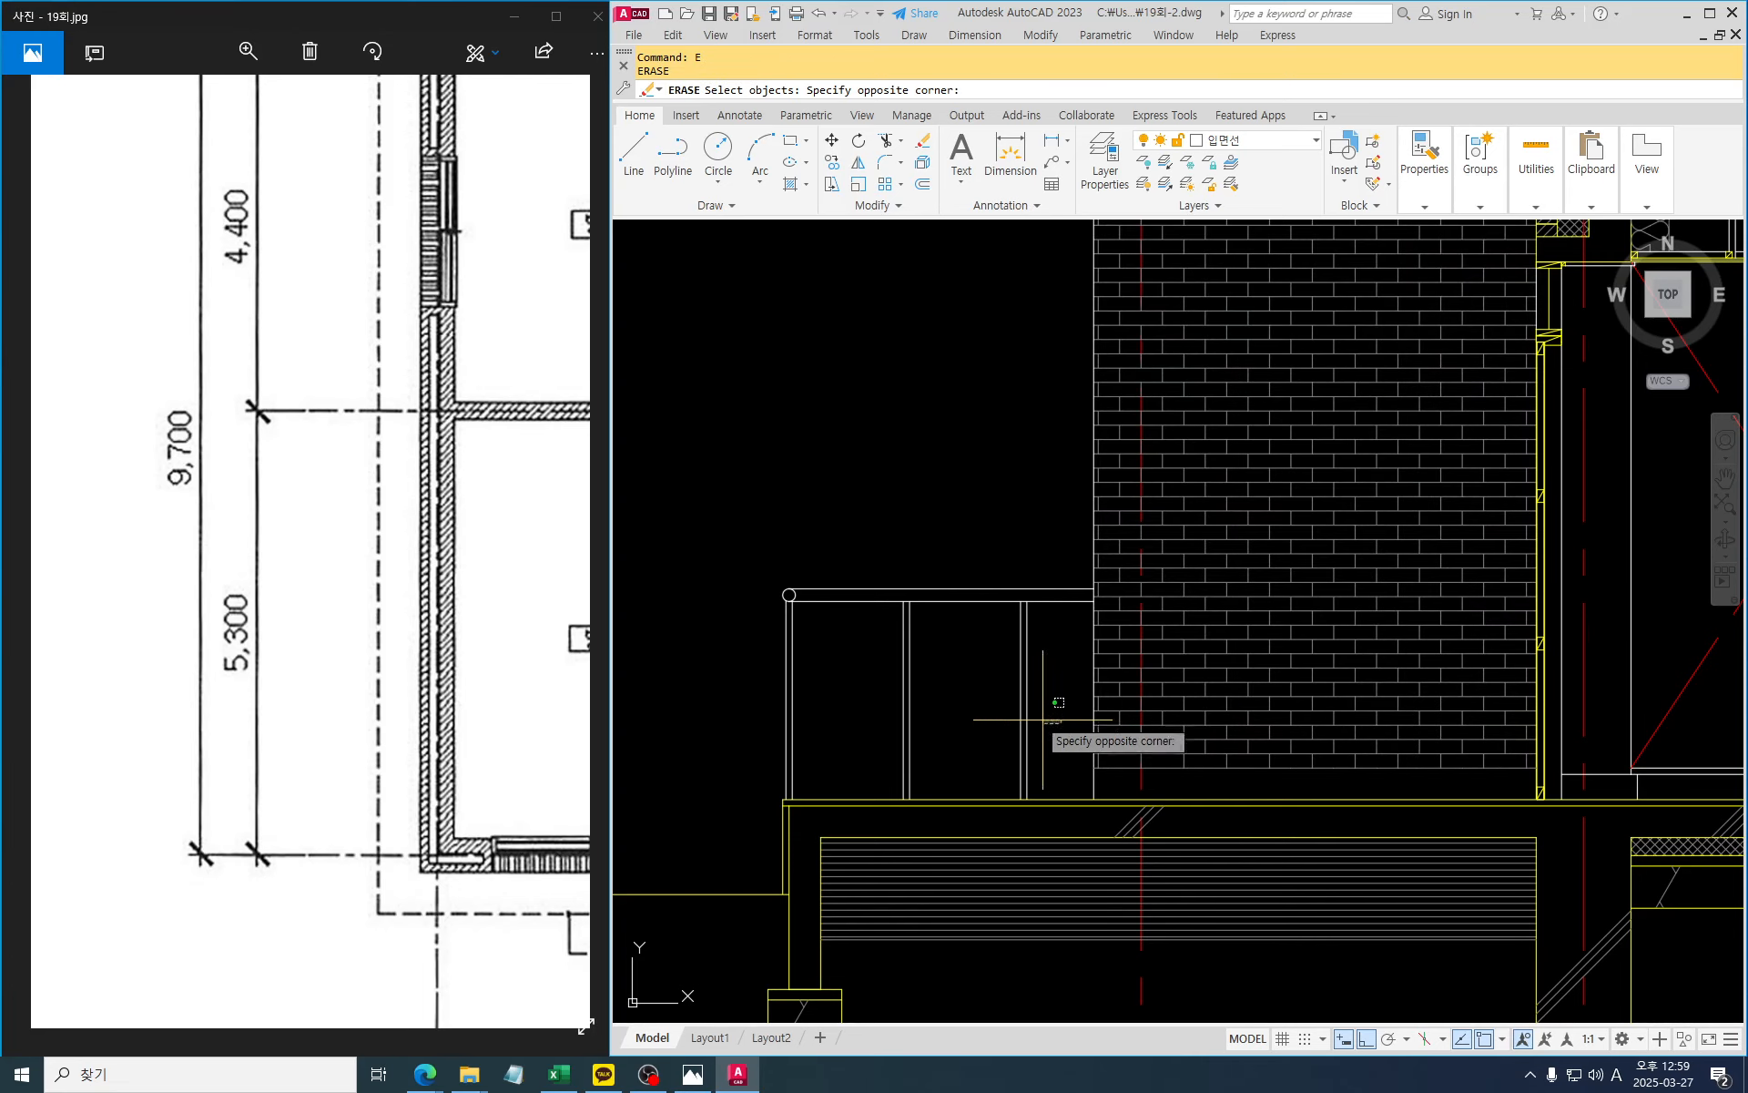
{"action": "left_click", "coordinate": [972, 702]}
{"action": "key", "text": "Return"}
Move the remaining intermediate railing post by its upper corner to the midpoint of the handrail
{"action": "type", "text": "m"}
{"action": "key", "text": "Return"}
{"action": "left_click", "coordinate": [953, 706]}
{"action": "left_click", "coordinate": [859, 664]}
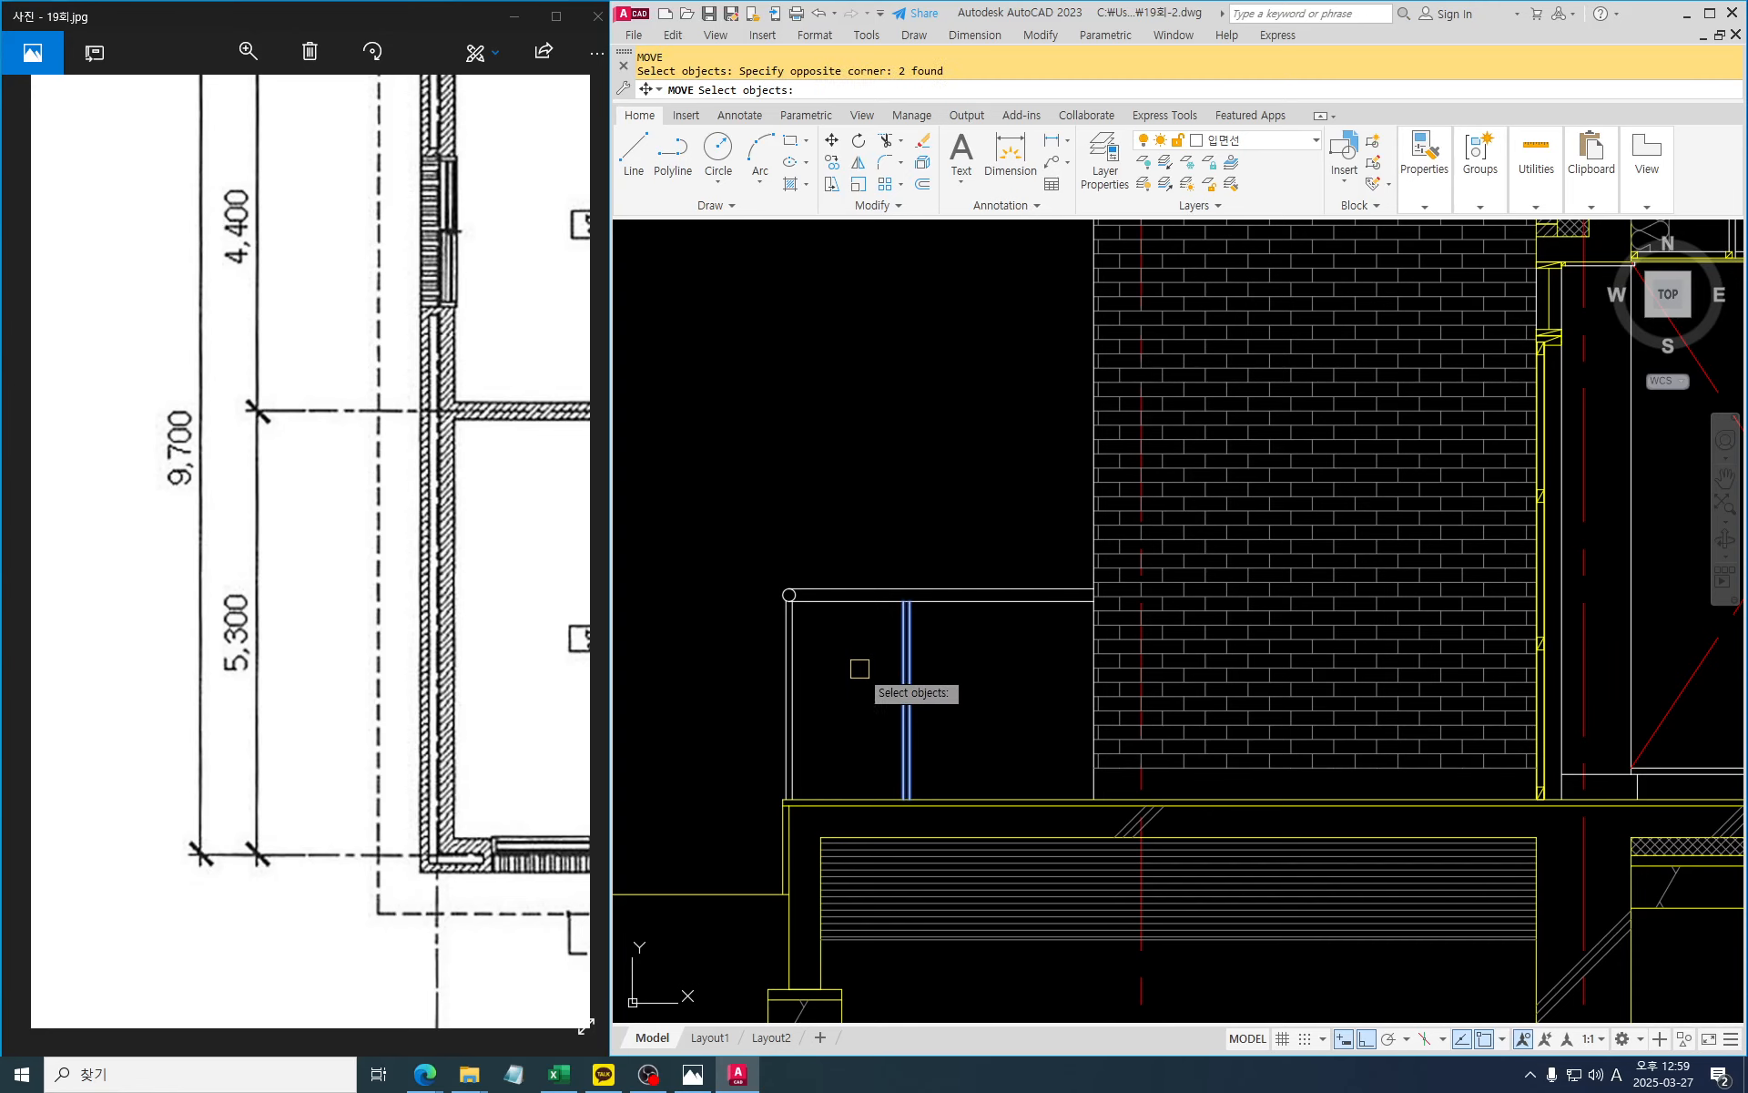
{"action": "scroll", "coordinate": [905, 624], "scroll_direction": "up", "scroll_amount": 5}
{"action": "key", "text": "Return"}
{"action": "left_click", "coordinate": [913, 556]}
{"action": "scroll", "coordinate": [933, 536], "scroll_direction": "down", "scroll_amount": 3}
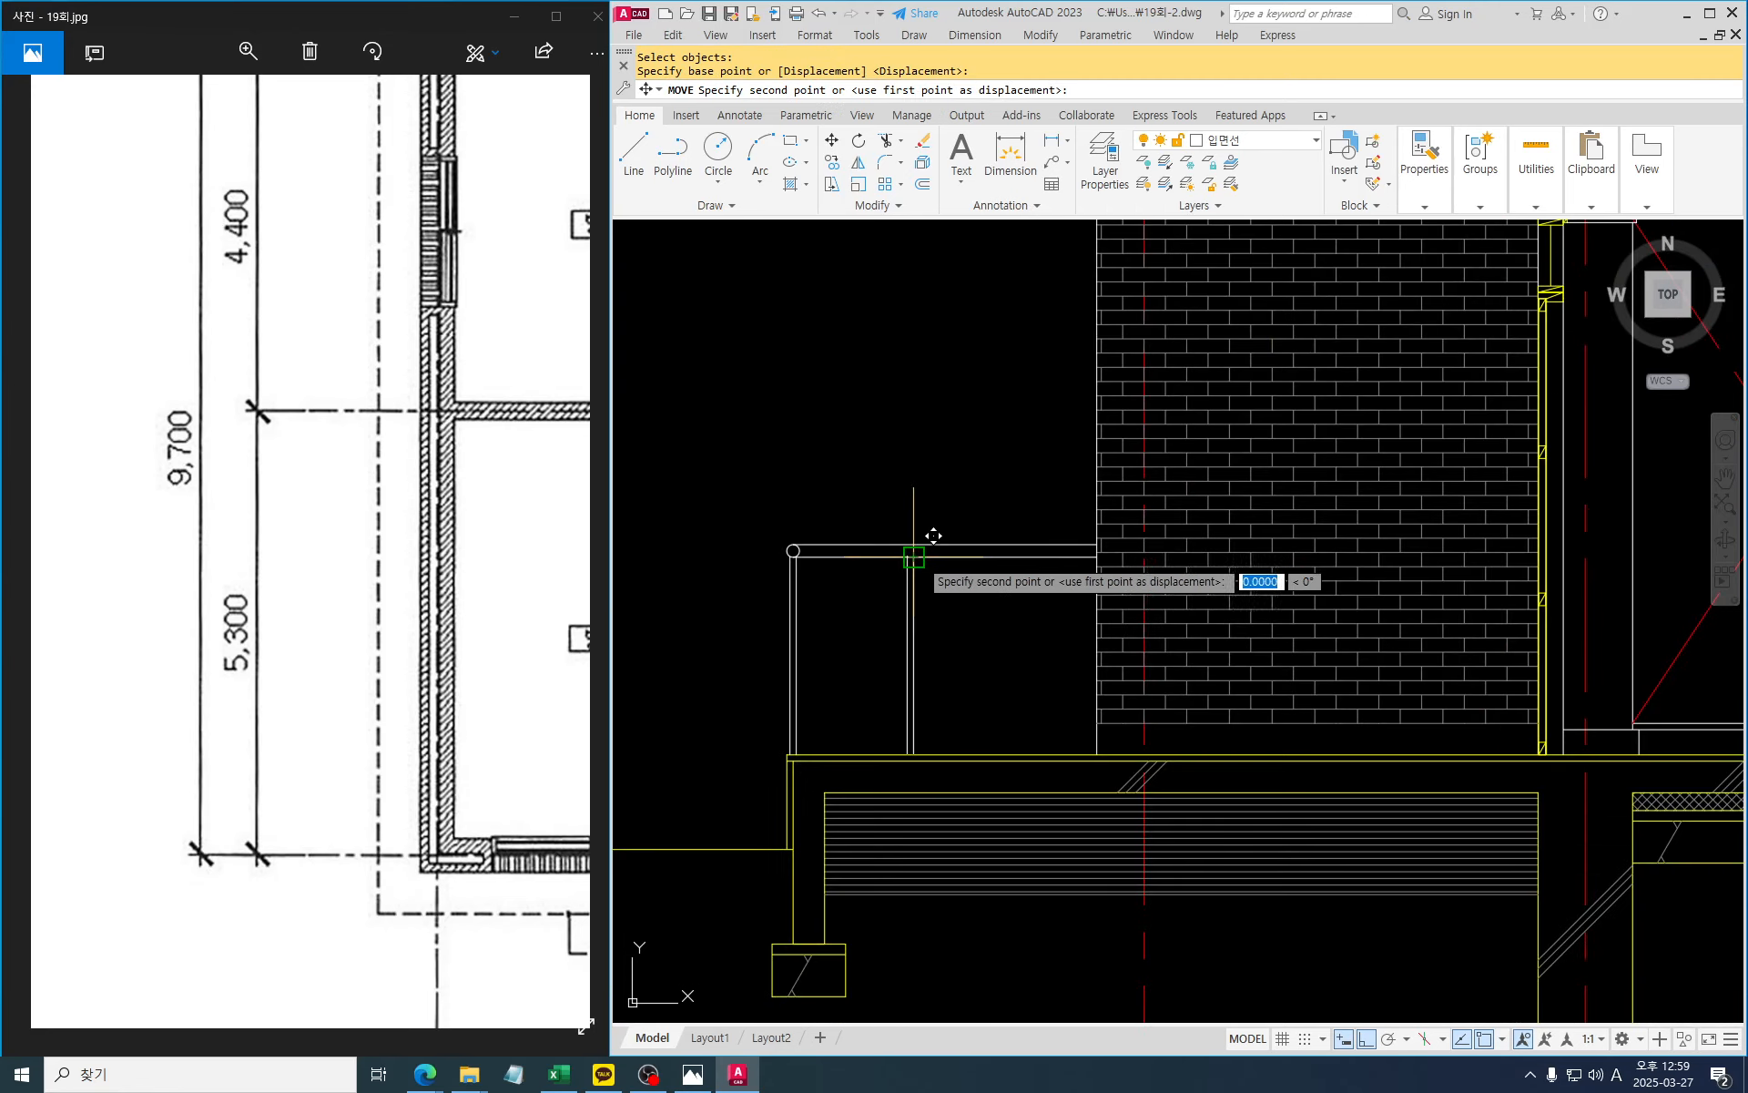
{"action": "left_click", "coordinate": [945, 553]}
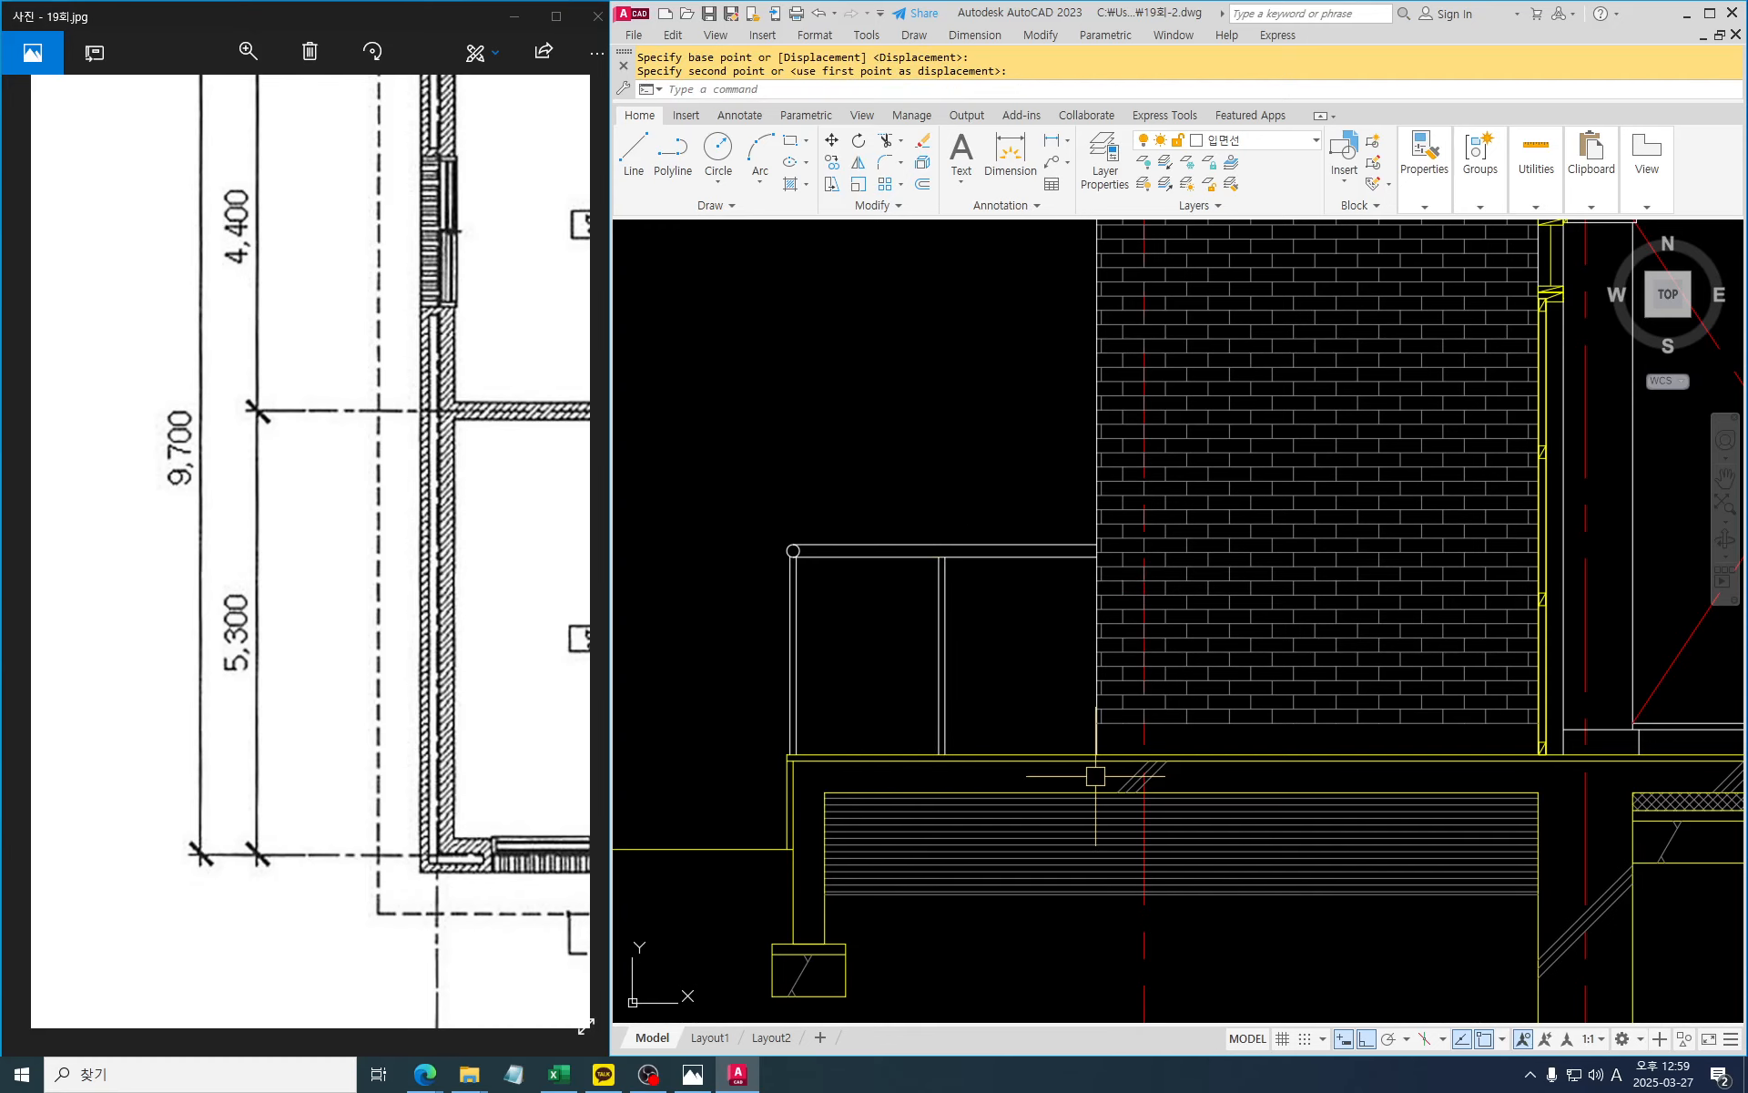
Move the intermediate railing post 15 horizontally toward the brick wall
{"action": "type", "text": "m"}
{"action": "key", "text": "Return"}
{"action": "left_click", "coordinate": [1029, 665]}
{"action": "left_click", "coordinate": [998, 647]}
{"action": "key", "text": "Return"}
{"action": "left_click", "coordinate": [898, 519]}
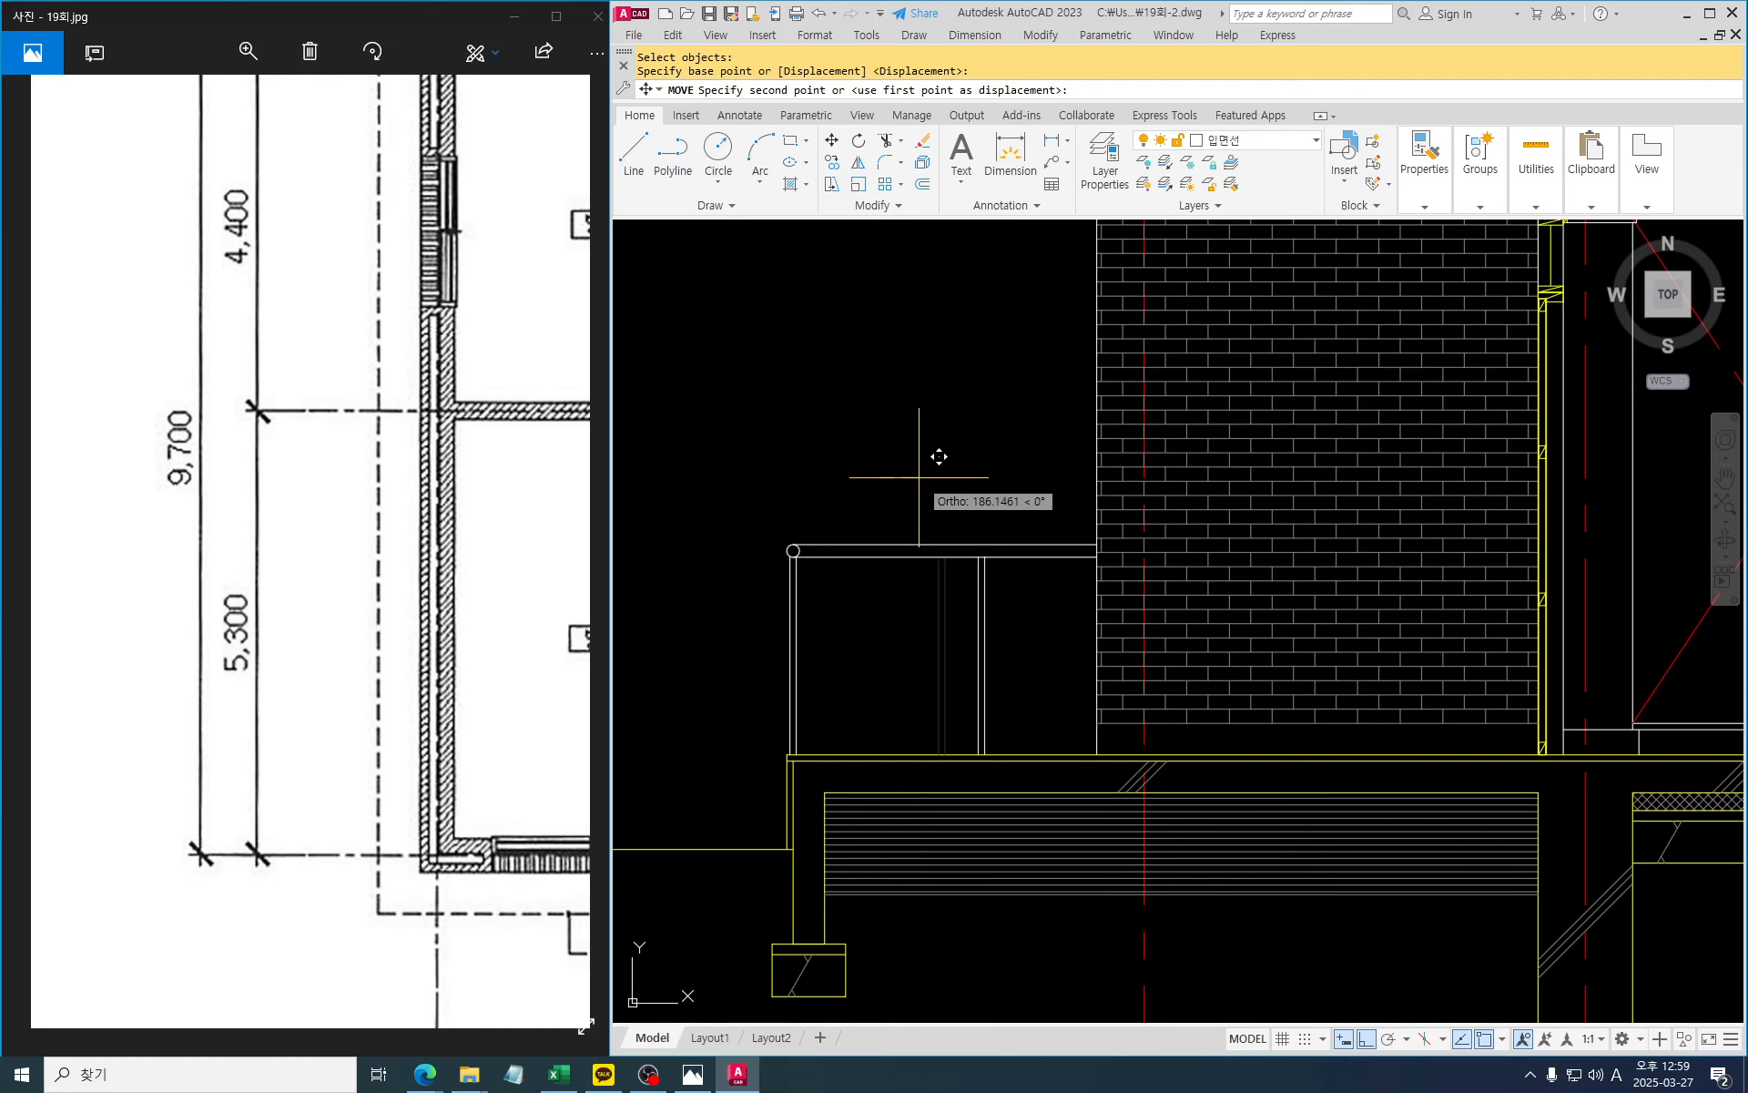
{"action": "type", "text": "15"}
{"action": "key", "text": "Escape"}
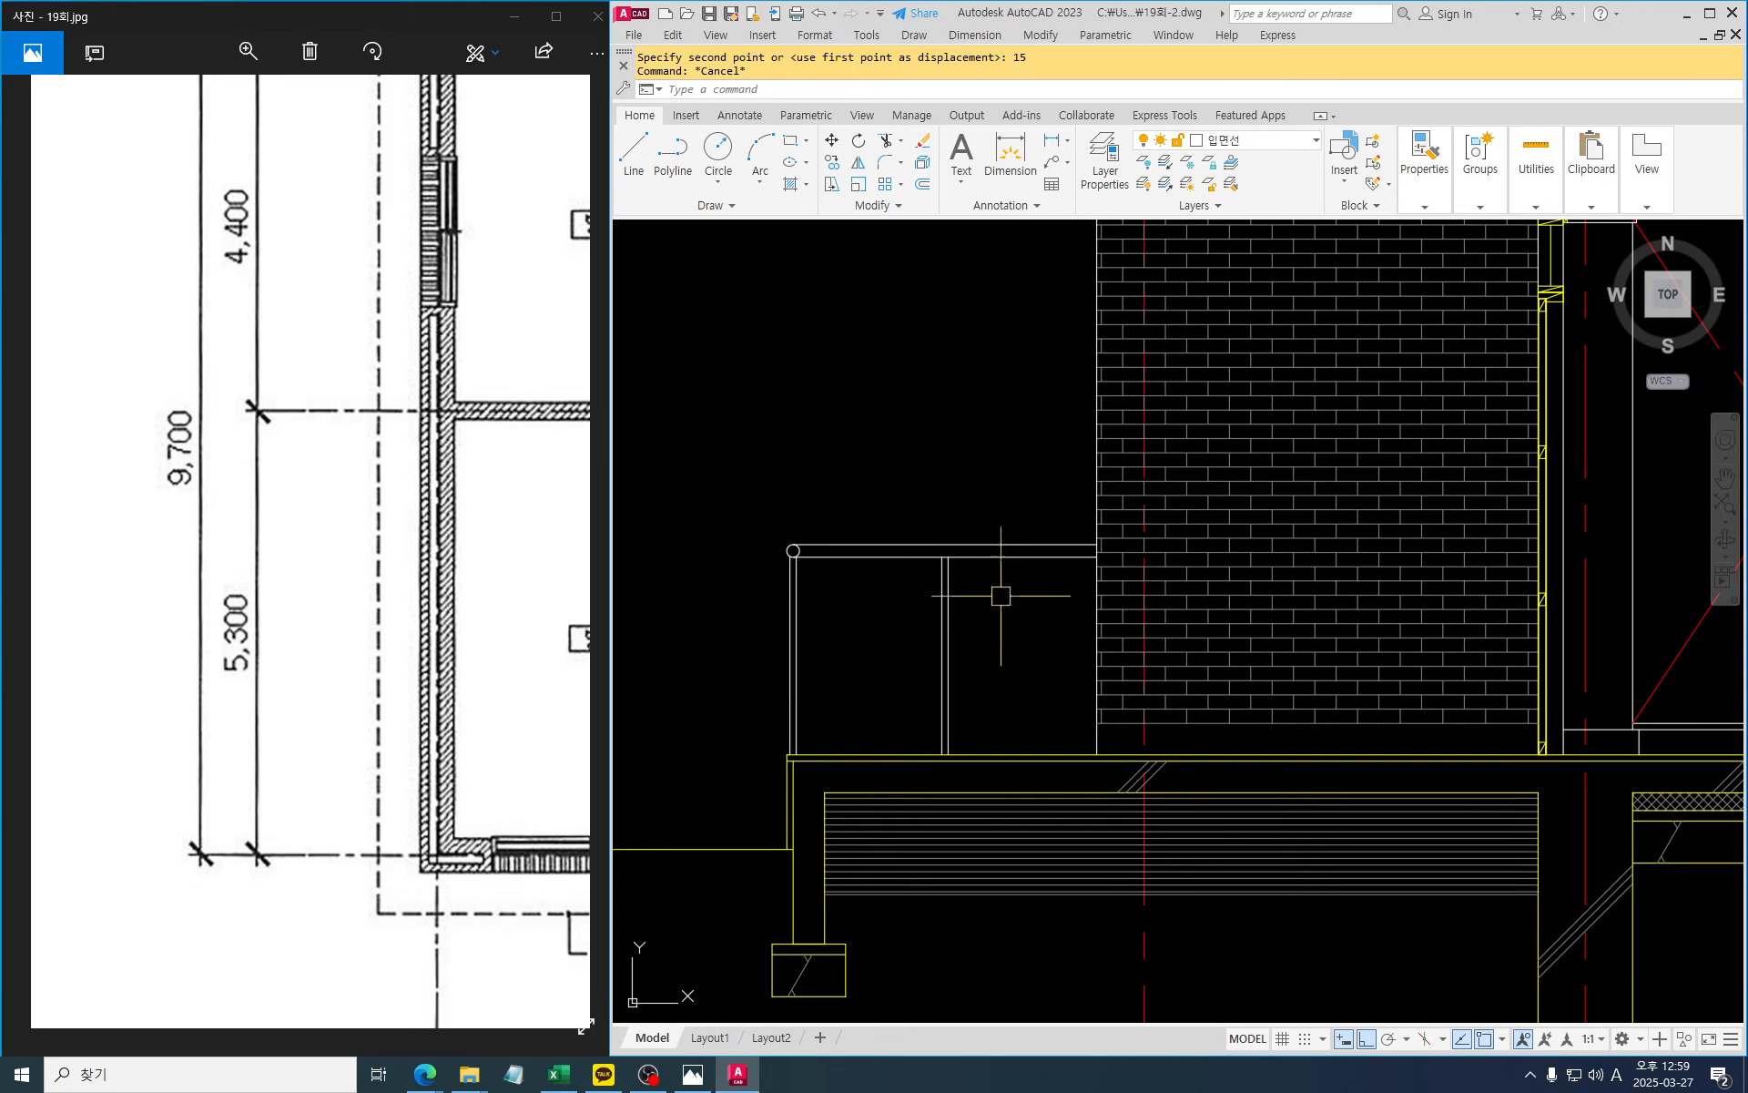
Examine the whole building section, including the terrace, footings and the ground line beside the terrace
{"action": "scroll", "coordinate": [1045, 677], "scroll_direction": "down", "scroll_amount": 2}
{"action": "mouse_move", "coordinate": [1159, 733]}
{"action": "middle_mouse_down"}
{"action": "mouse_move", "coordinate": [1117, 730]}
{"action": "mouse_move", "coordinate": [1077, 780]}
{"action": "mouse_move", "coordinate": [1104, 733]}
{"action": "mouse_move", "coordinate": [1002, 725]}
{"action": "mouse_move", "coordinate": [1021, 734]}
{"action": "middle_mouse_up"}
{"action": "scroll", "coordinate": [1058, 696], "scroll_direction": "down", "scroll_amount": 2}
{"action": "mouse_move", "coordinate": [790, 622]}
{"action": "middle_mouse_down"}
{"action": "mouse_move", "coordinate": [796, 641]}
{"action": "mouse_move", "coordinate": [769, 624]}
{"action": "middle_mouse_up"}
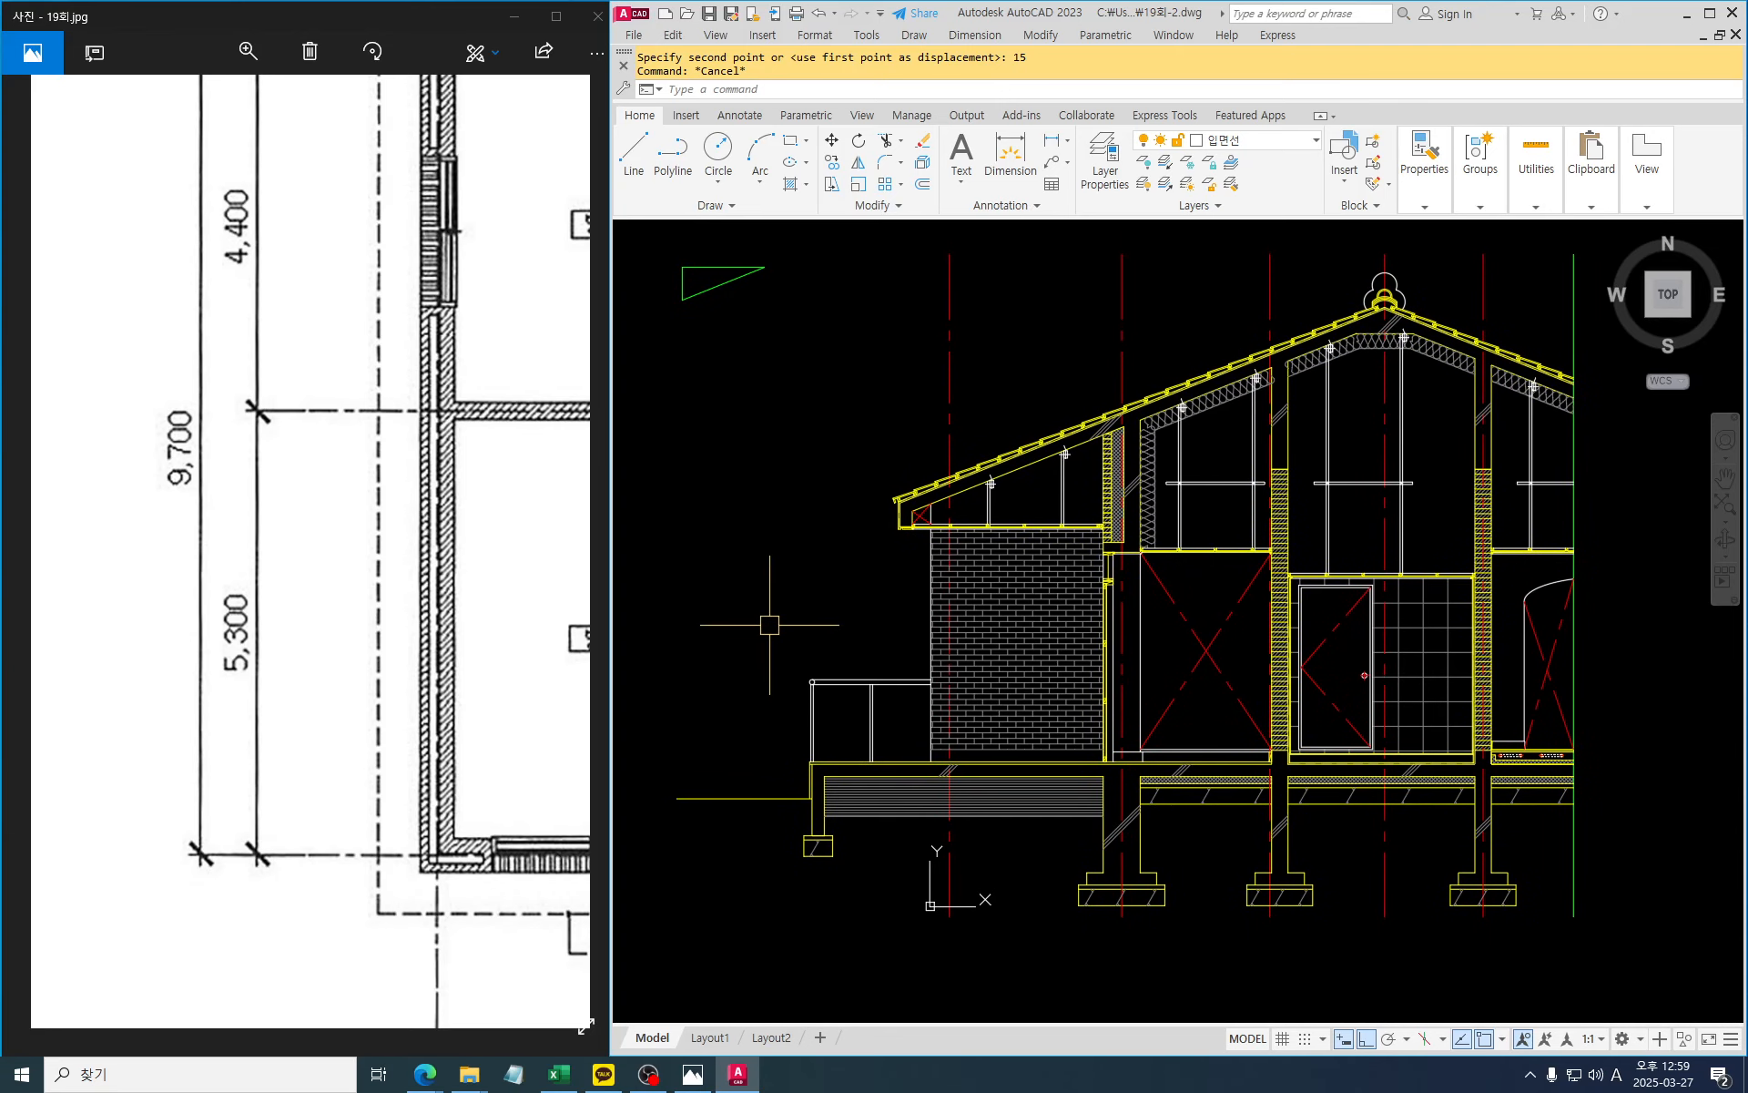
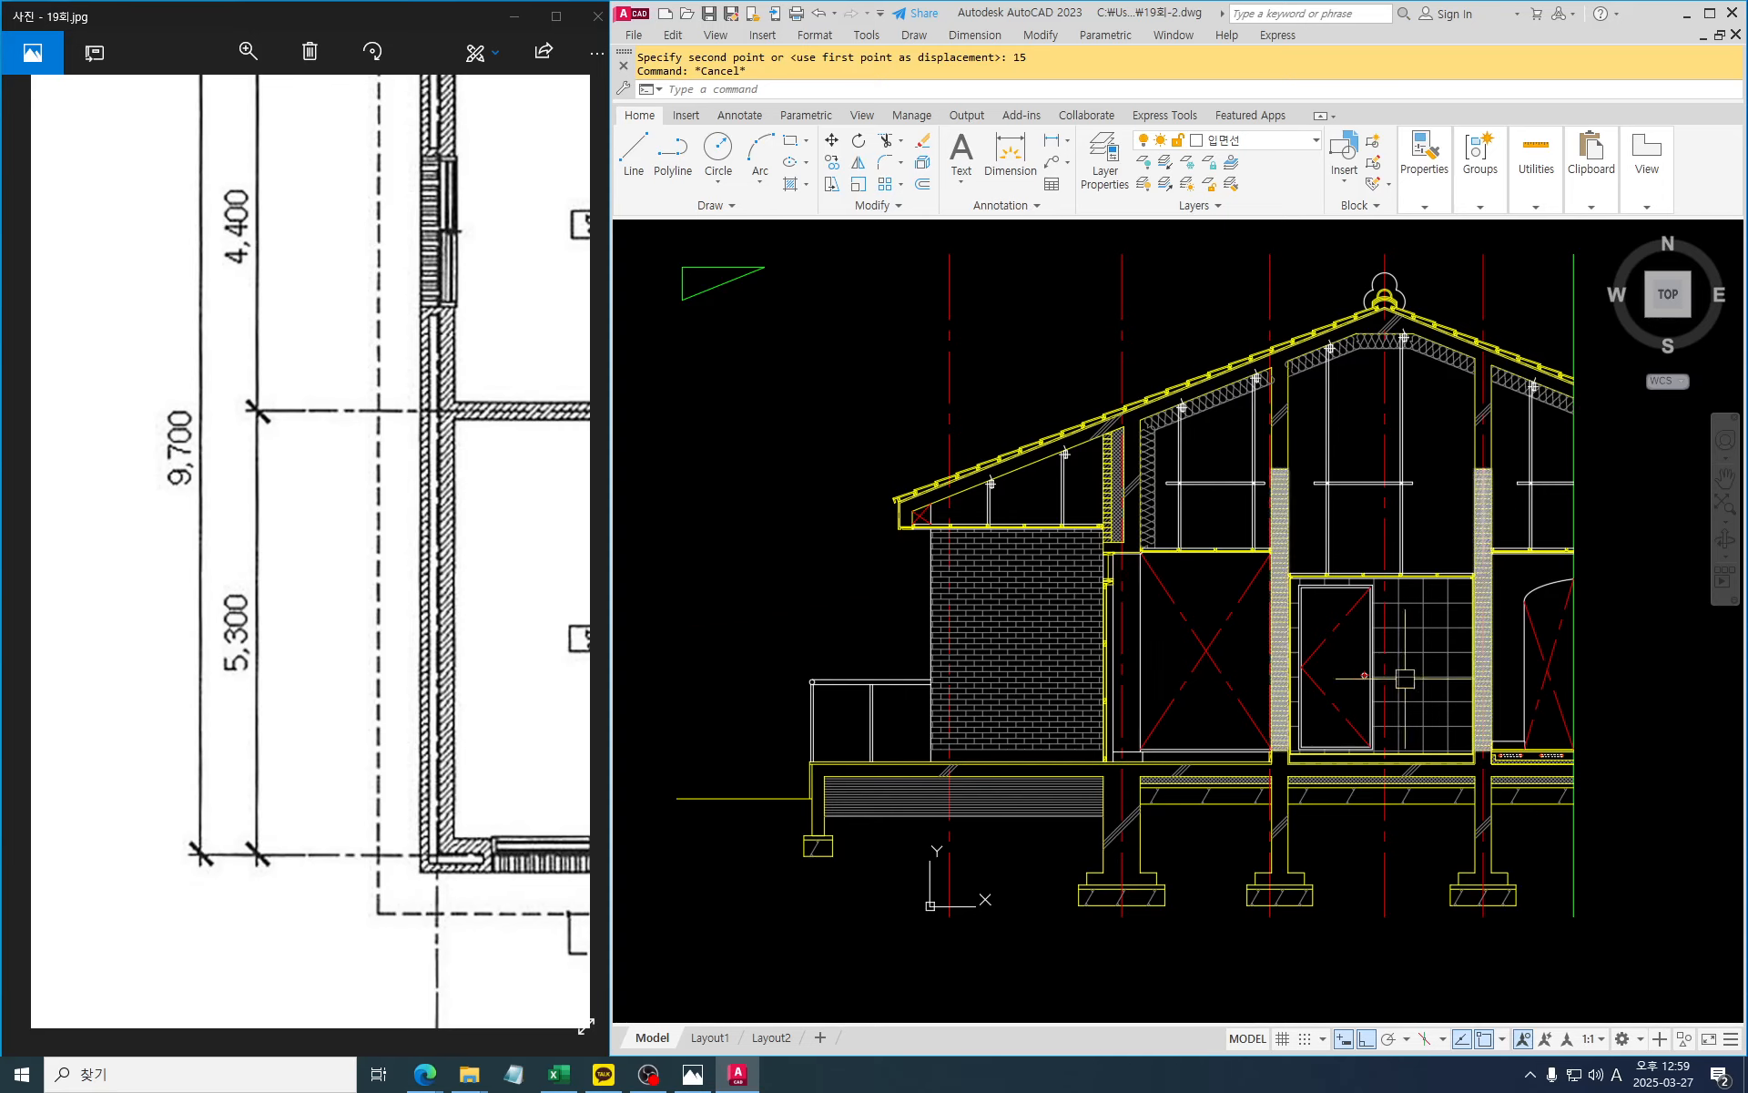
{"action": "scroll", "coordinate": [1611, 546], "scroll_direction": "down", "scroll_amount": 4}
{"action": "scroll", "coordinate": [1508, 607], "scroll_direction": "up", "scroll_amount": 4}
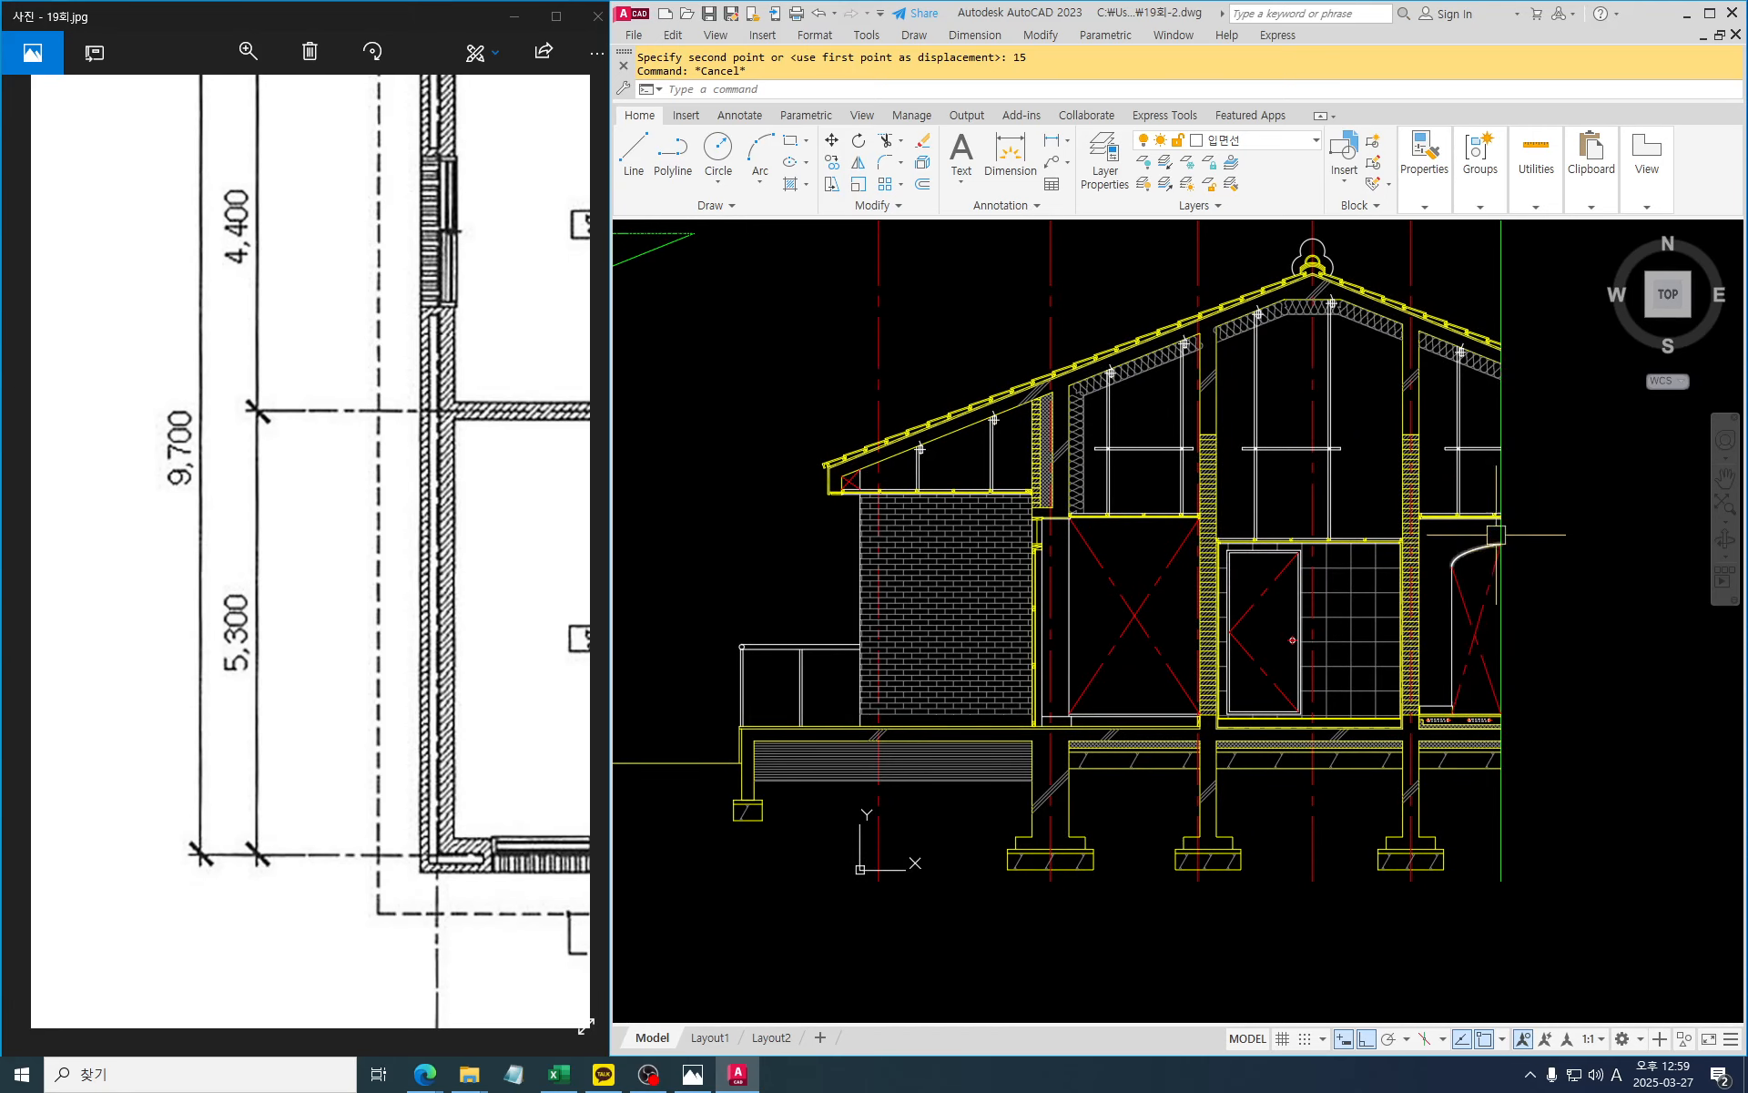
{"action": "middle_click_drag", "start_coordinate": [1145, 671], "coordinate": [1585, 589]}
{"action": "middle_click_drag", "start_coordinate": [1035, 730], "coordinate": [1057, 823]}
{"action": "scroll", "coordinate": [1073, 780], "scroll_direction": "down", "scroll_amount": 5}
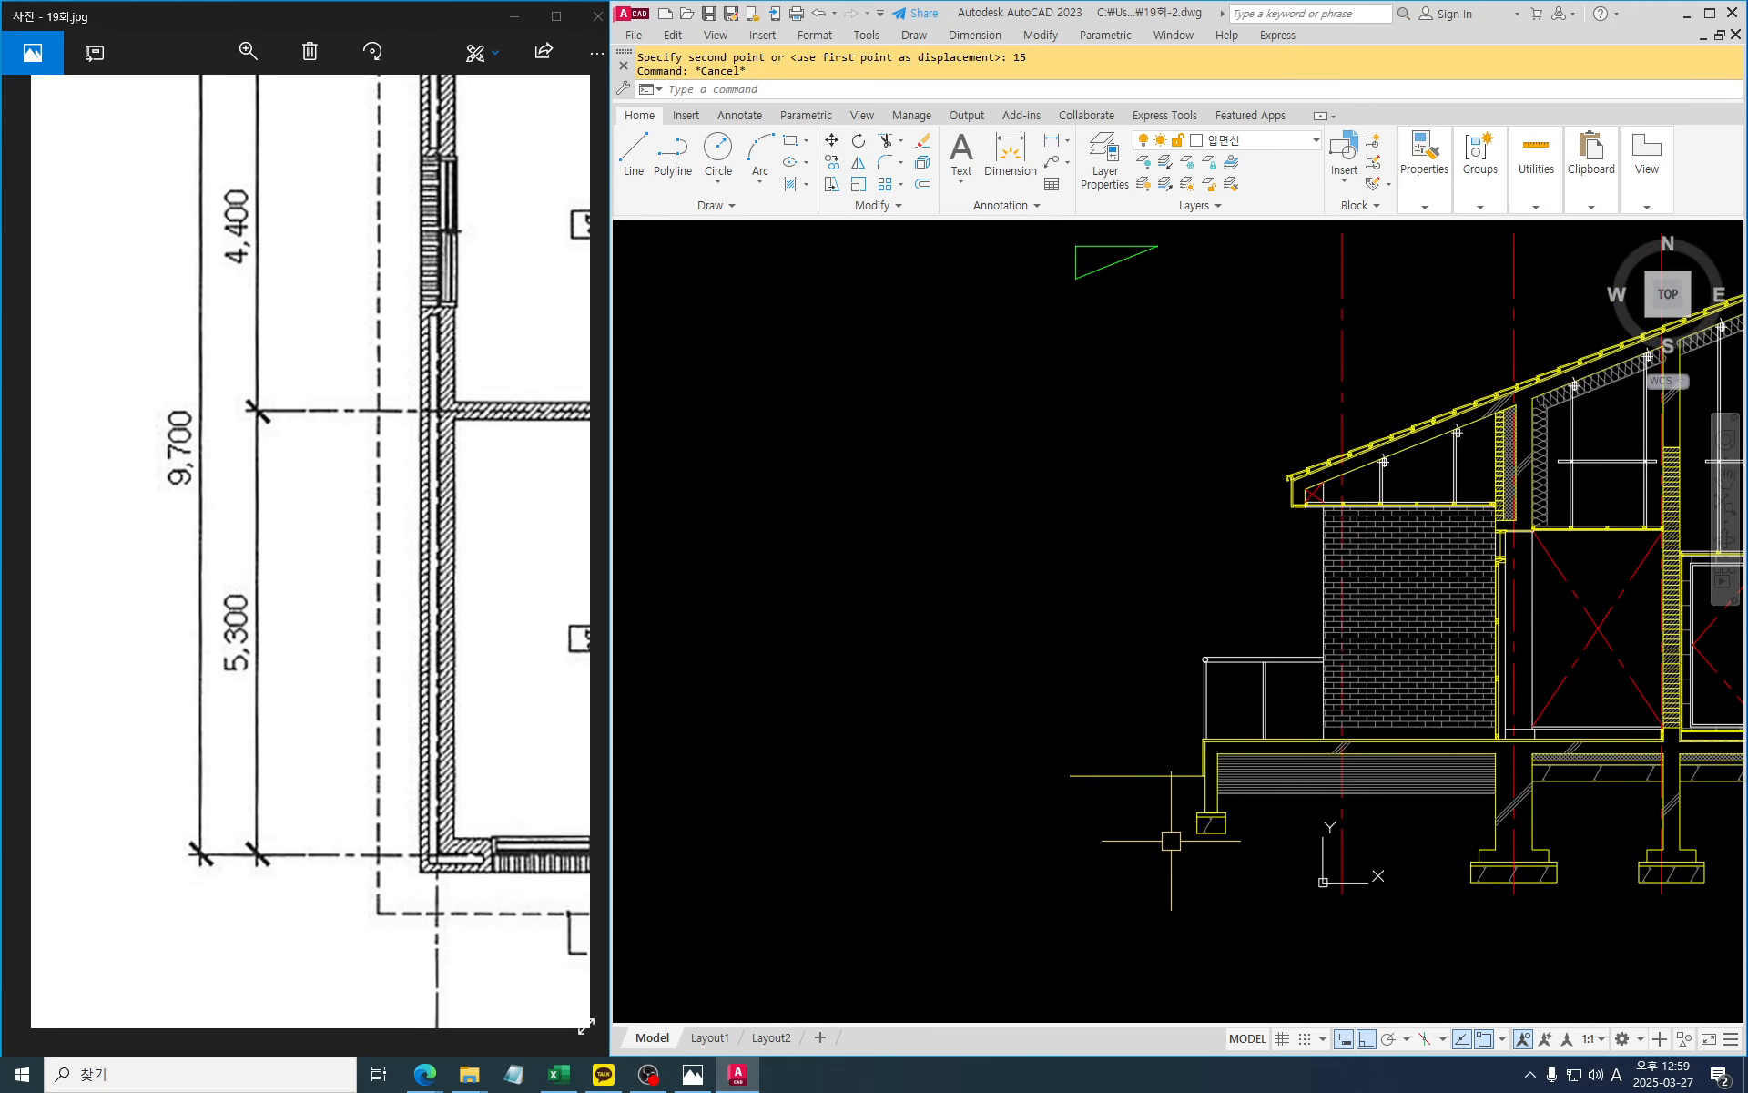
{"action": "scroll", "coordinate": [1073, 781], "scroll_direction": "up", "scroll_amount": 4}
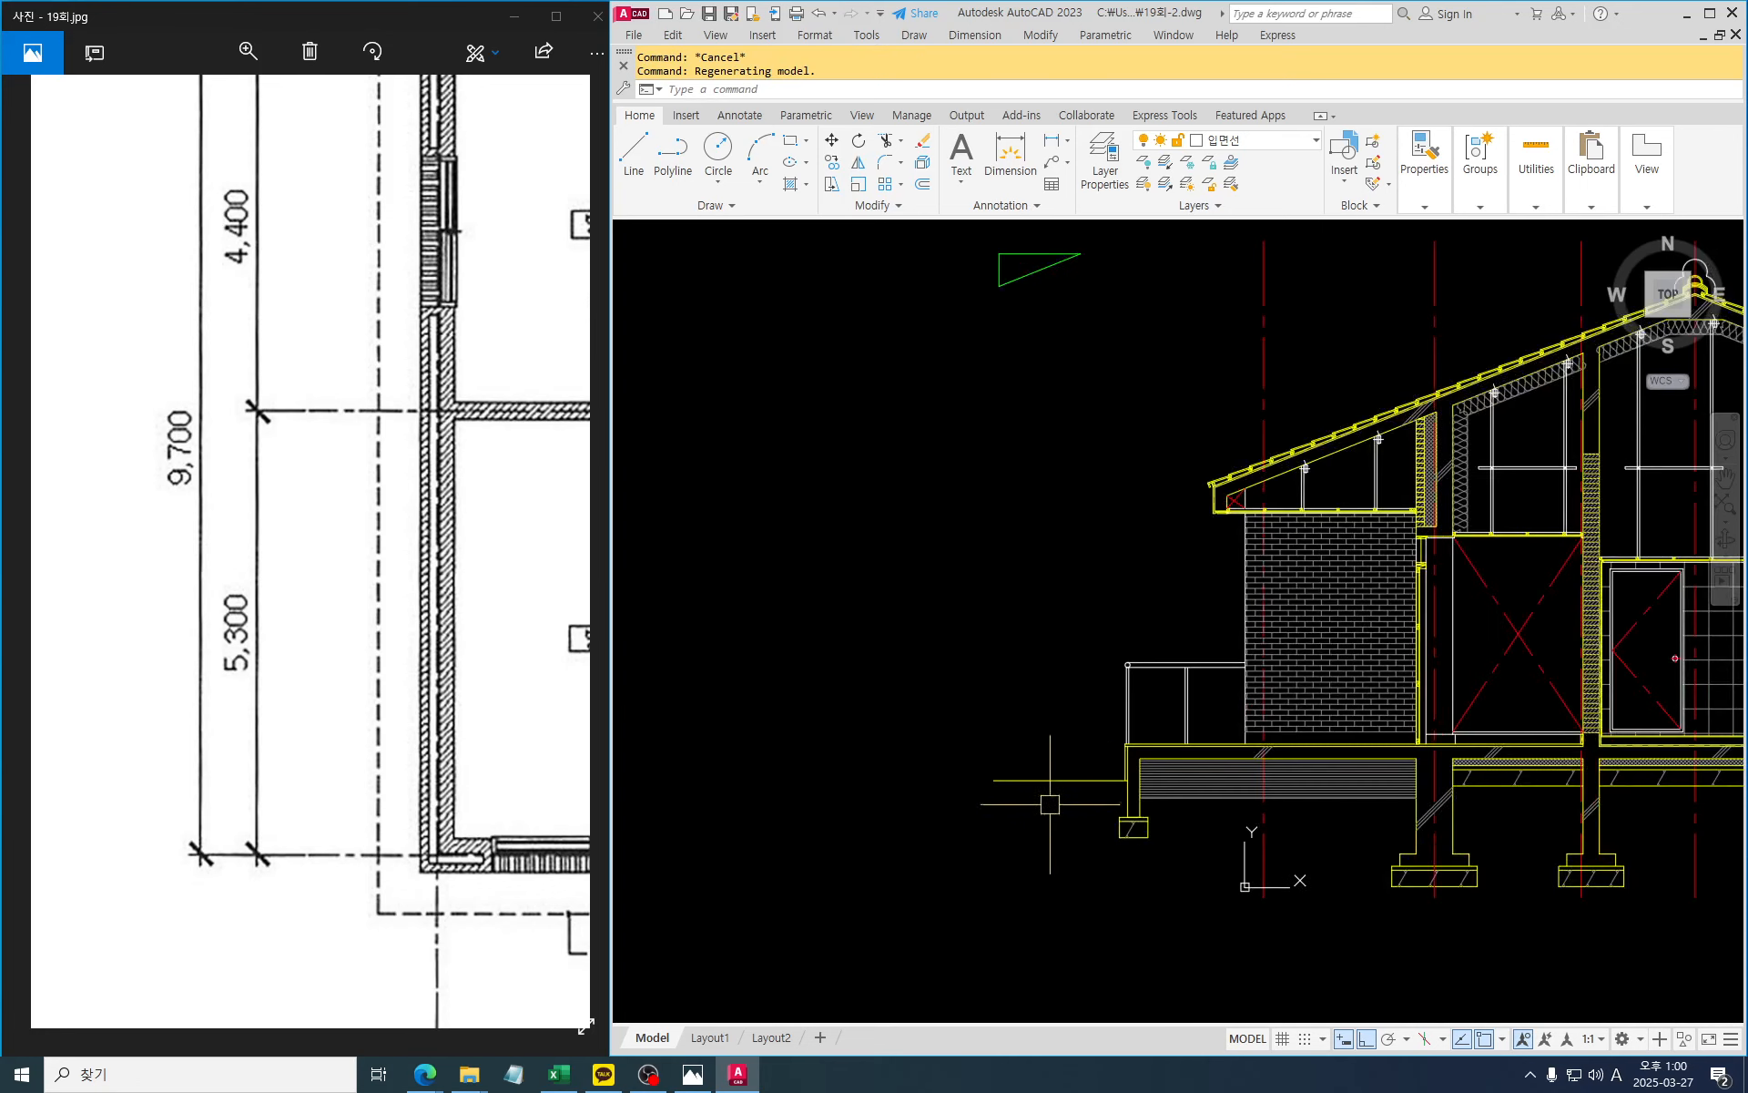
{"action": "scroll", "coordinate": [968, 773], "scroll_direction": "up", "scroll_amount": 2}
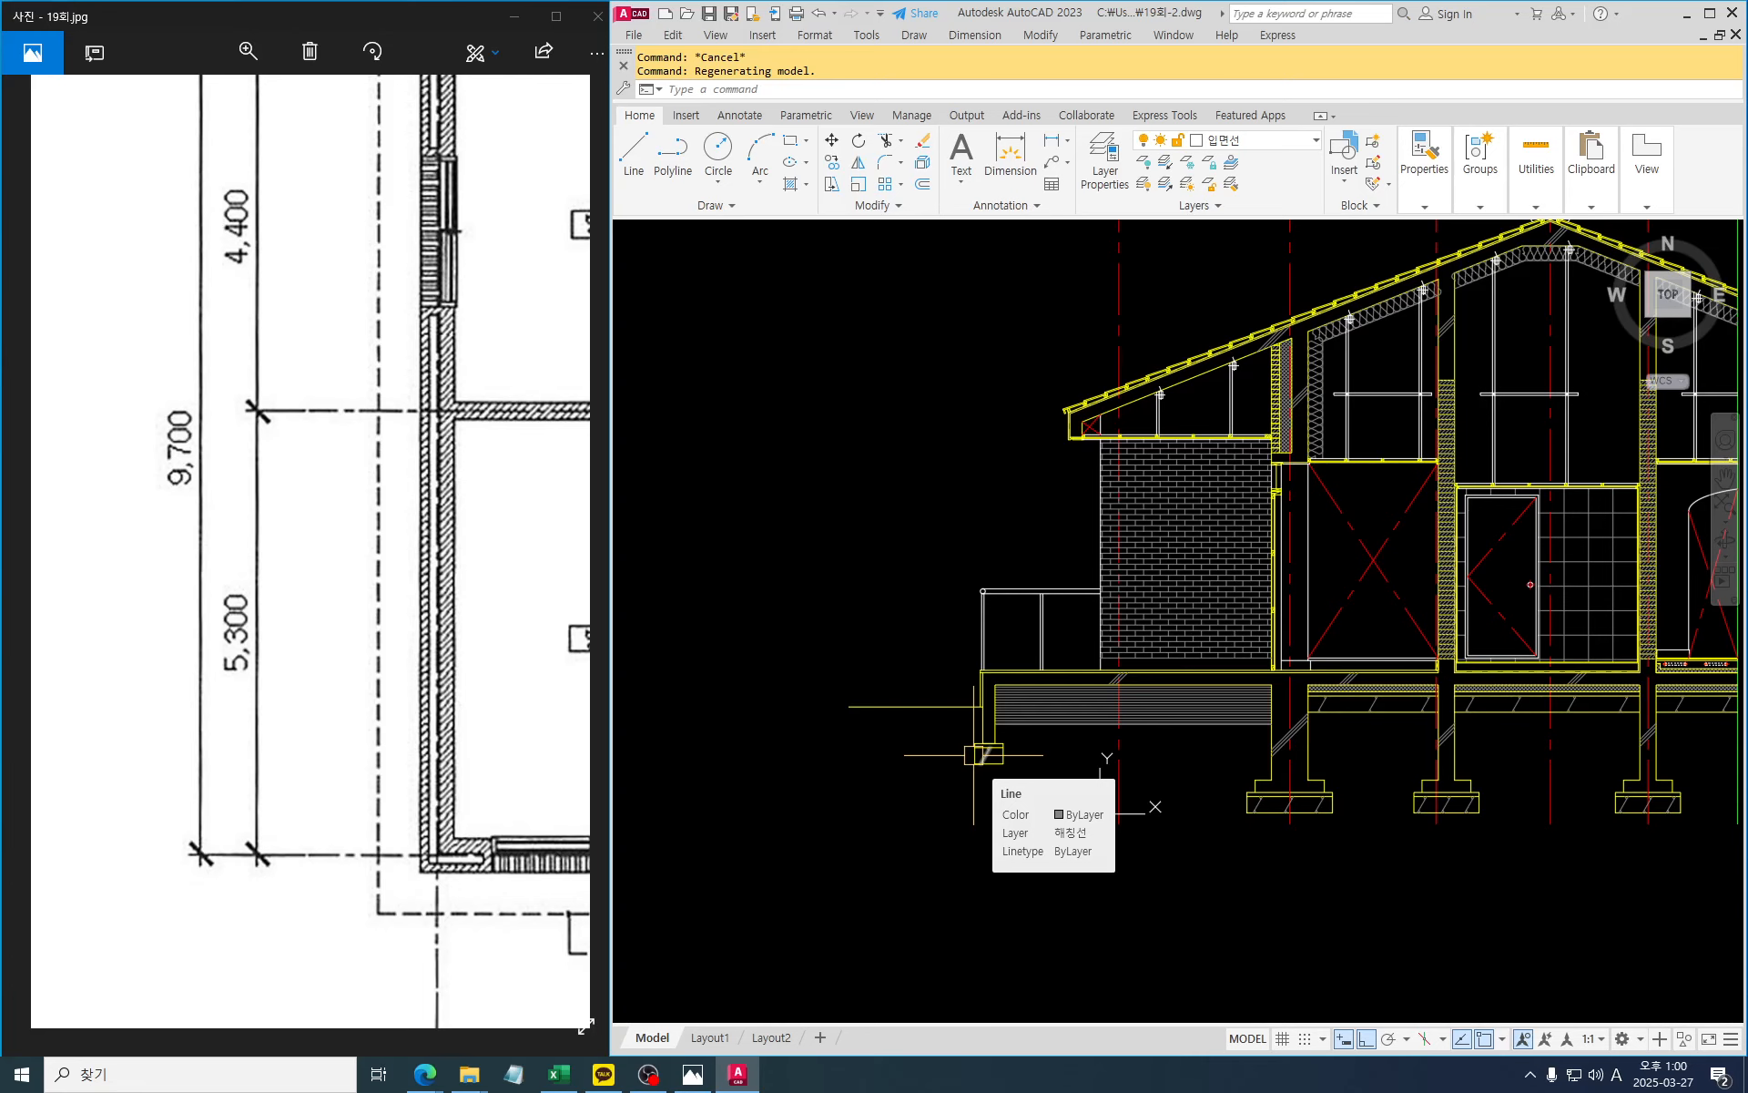
{"action": "scroll", "coordinate": [982, 754], "scroll_direction": "down", "scroll_amount": 2}
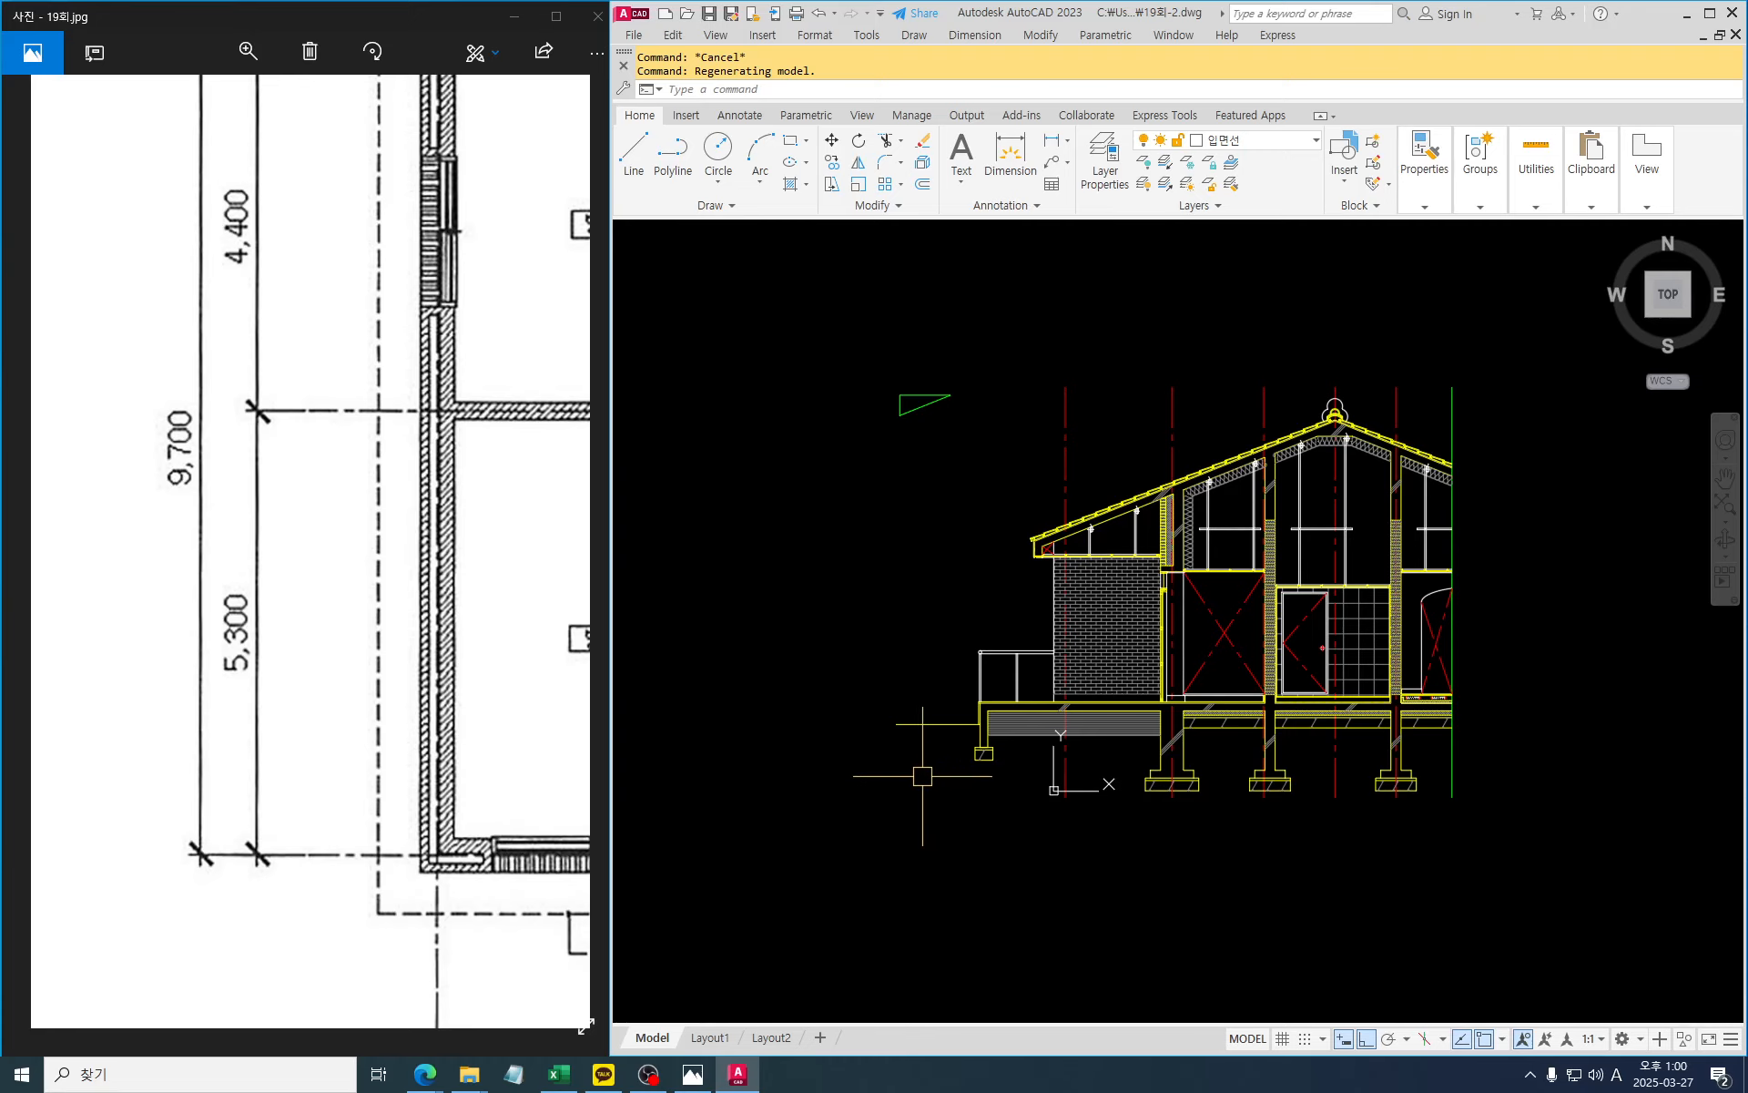
Stretch the ground line's free end farther from the terrace, making the line about 3254 long
{"action": "scroll", "coordinate": [890, 732], "scroll_direction": "up", "scroll_amount": 6}
{"action": "mouse_move", "coordinate": [997, 746]}
{"action": "middle_mouse_down"}
{"action": "mouse_move", "coordinate": [1022, 764]}
{"action": "mouse_move", "coordinate": [996, 771]}
{"action": "middle_mouse_up"}
{"action": "key", "text": "Escape"}
{"action": "key", "text": "Escape"}
{"action": "type", "text": "s"}
{"action": "key", "text": "space"}
{"action": "left_click", "coordinate": [984, 784]}
{"action": "left_click", "coordinate": [892, 654]}
{"action": "key", "text": "space"}
{"action": "left_click", "coordinate": [1113, 603]}
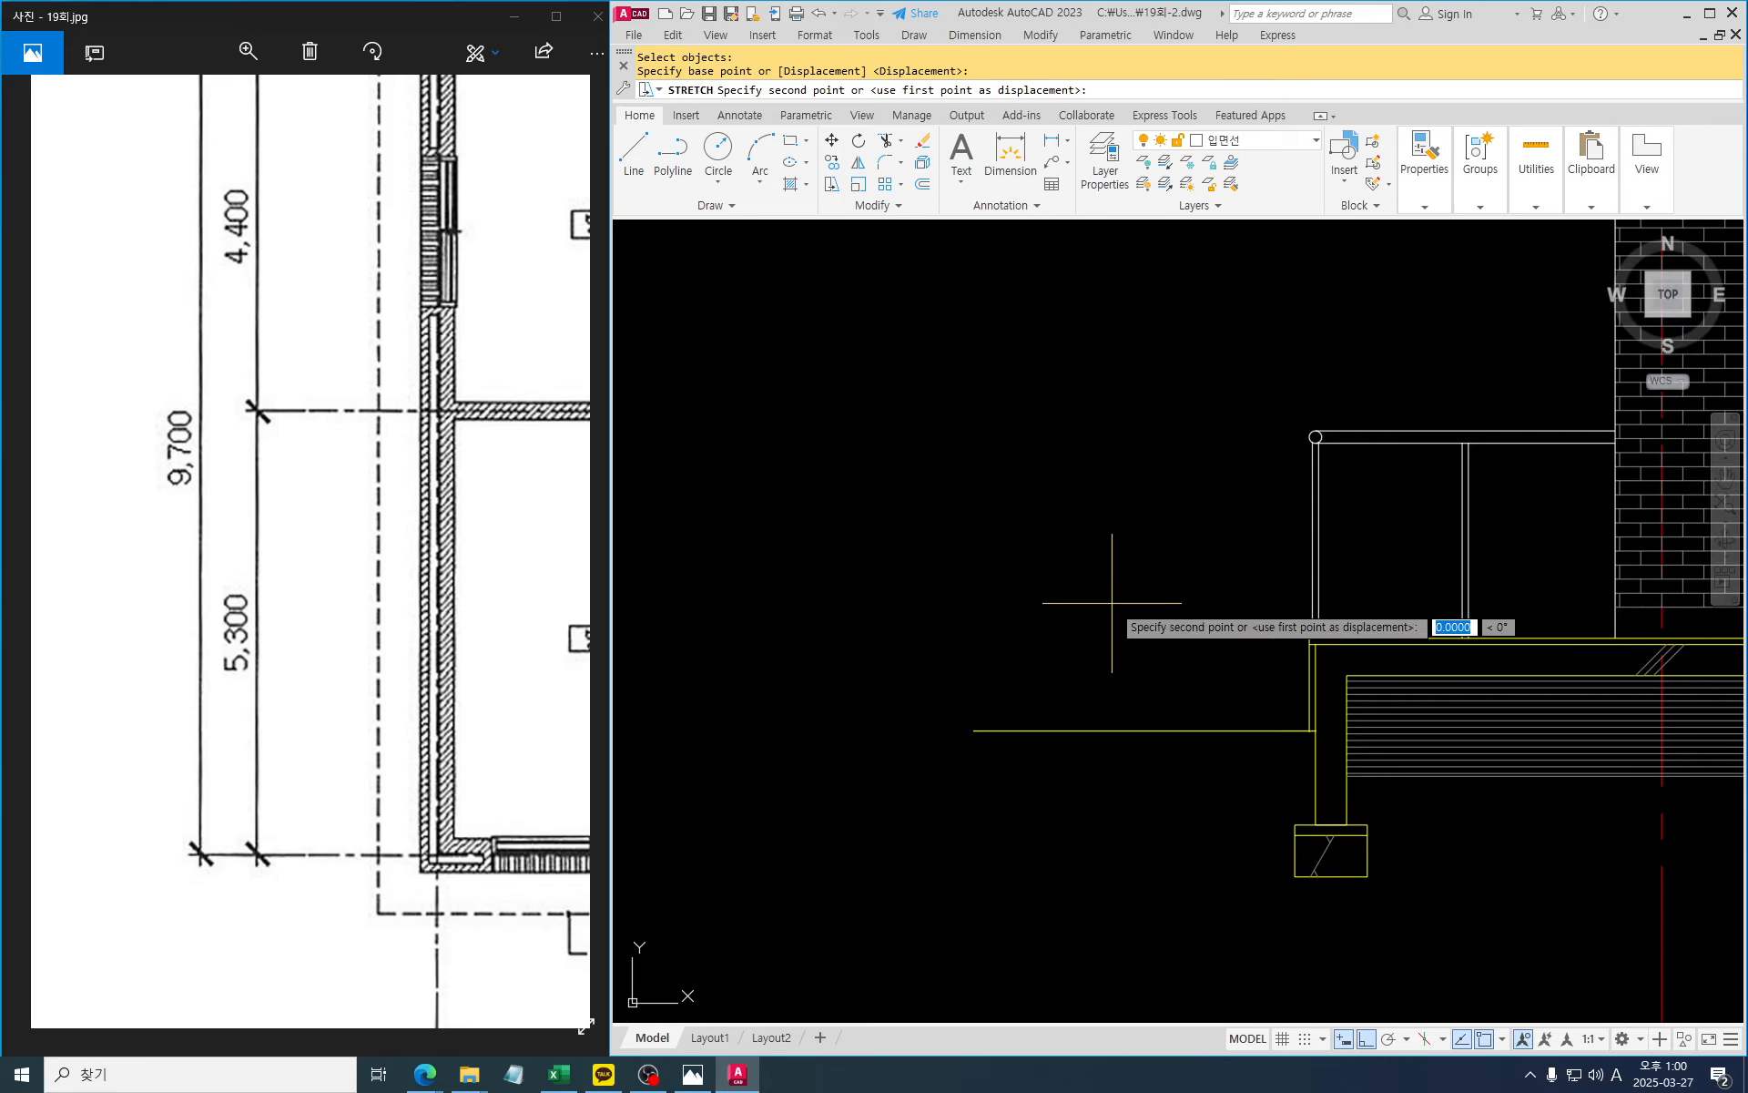
{"action": "left_click", "coordinate": [775, 606]}
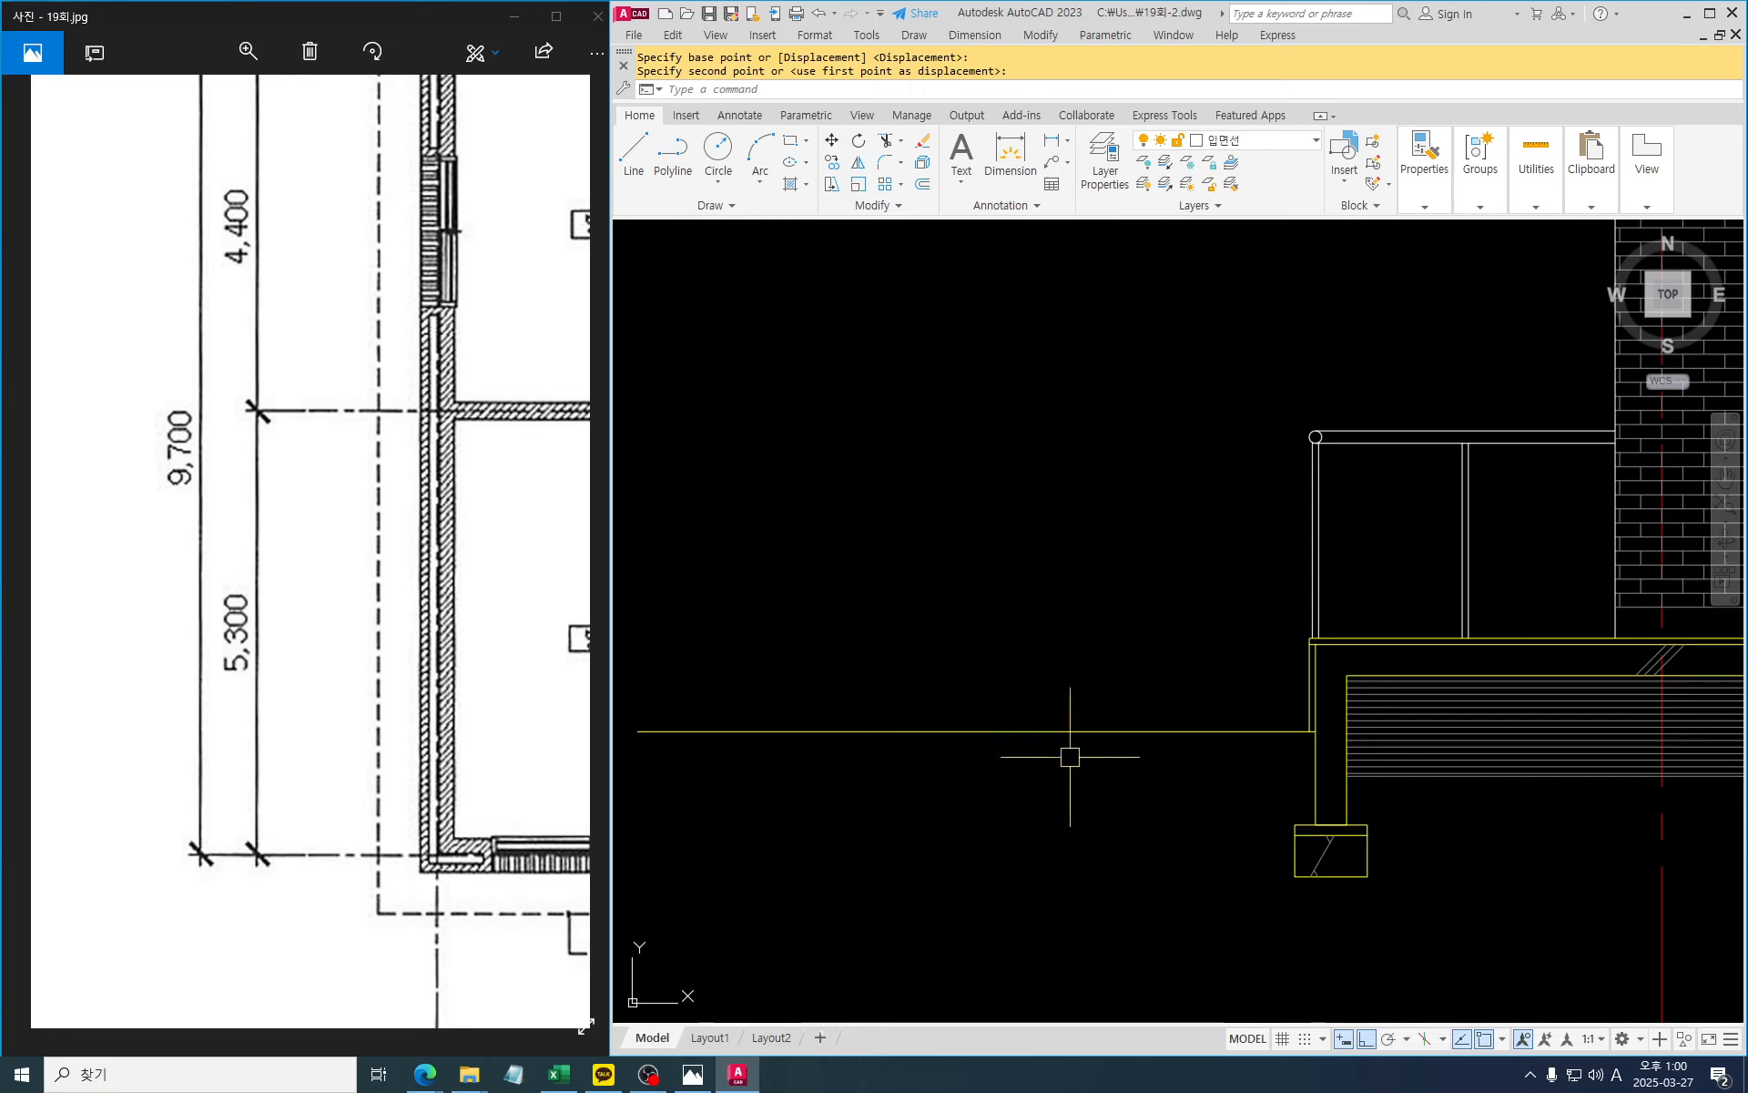
Draw a rectangle about 3254 by 223 below the ground line, from its free end to the terrace foundation wall
{"action": "mouse_move", "coordinate": [1065, 753]}
{"action": "middle_mouse_down"}
{"action": "mouse_move", "coordinate": [1093, 605]}
{"action": "mouse_move", "coordinate": [1166, 628]}
{"action": "mouse_move", "coordinate": [1065, 574]}
{"action": "middle_mouse_up"}
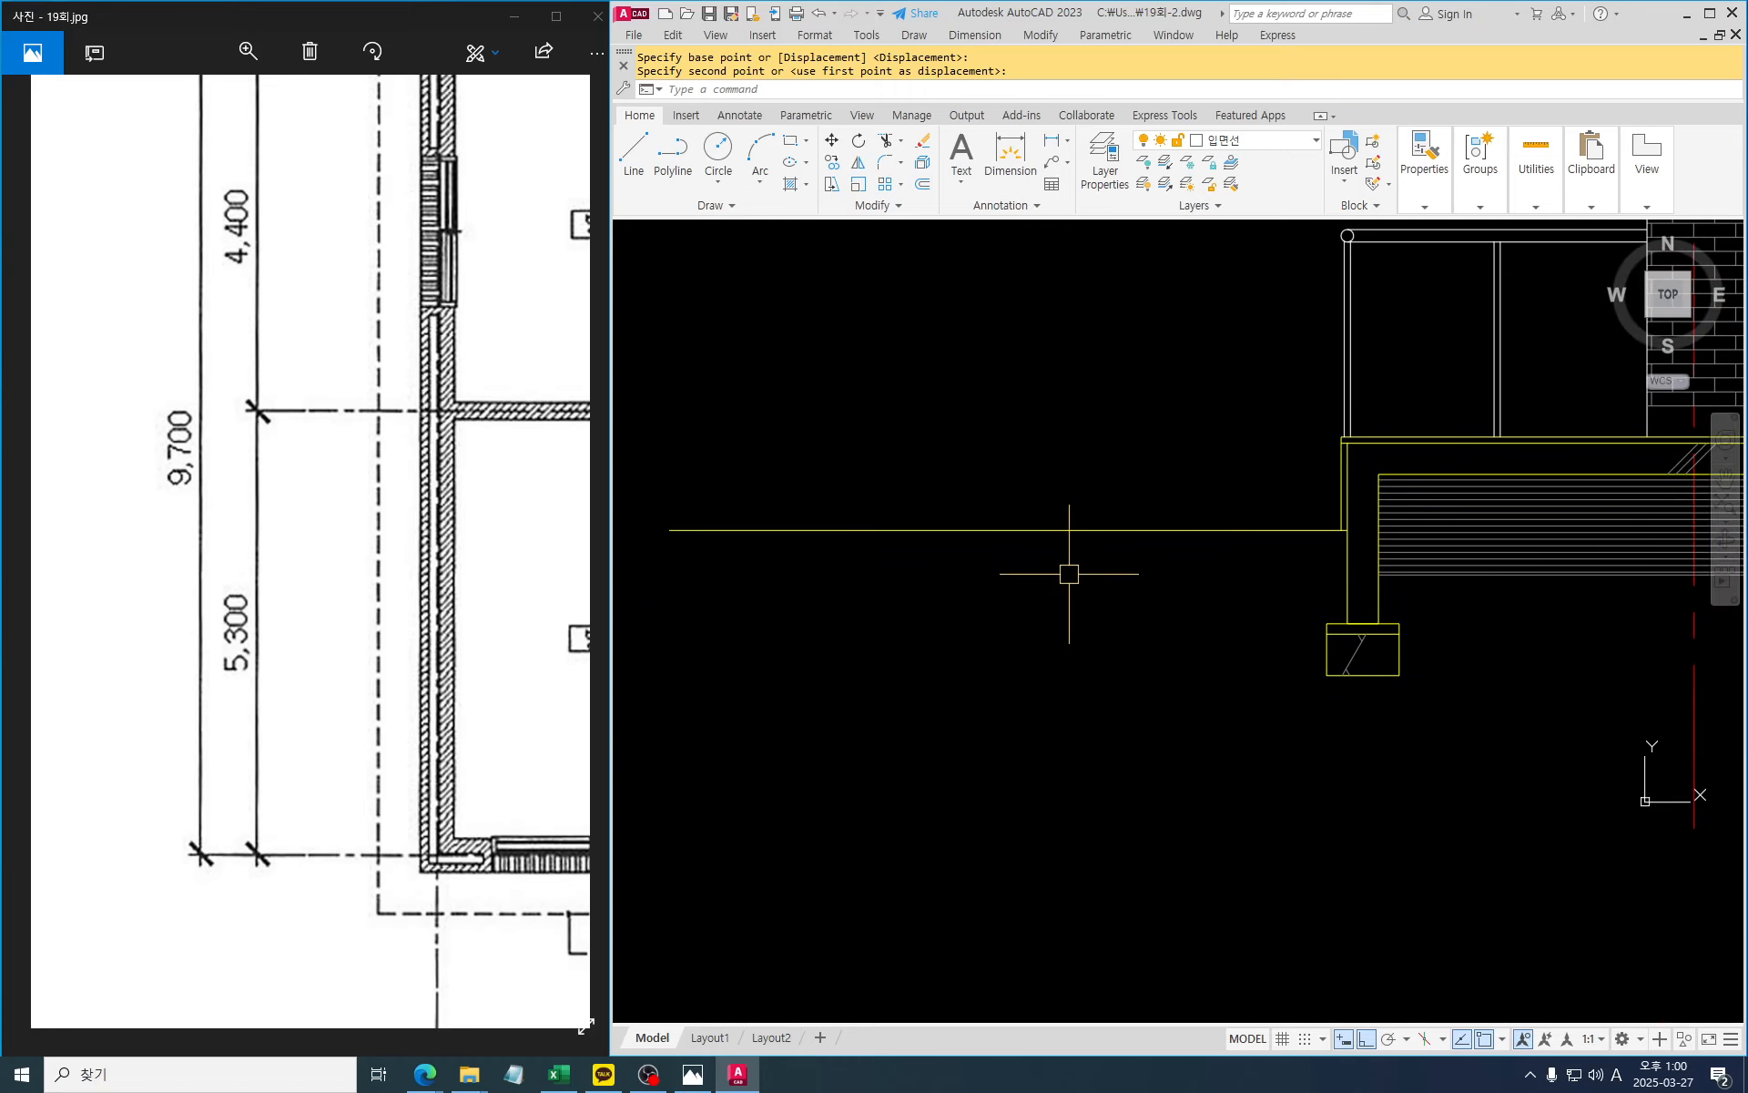
{"action": "key", "text": "Escape"}
{"action": "key", "text": "Escape"}
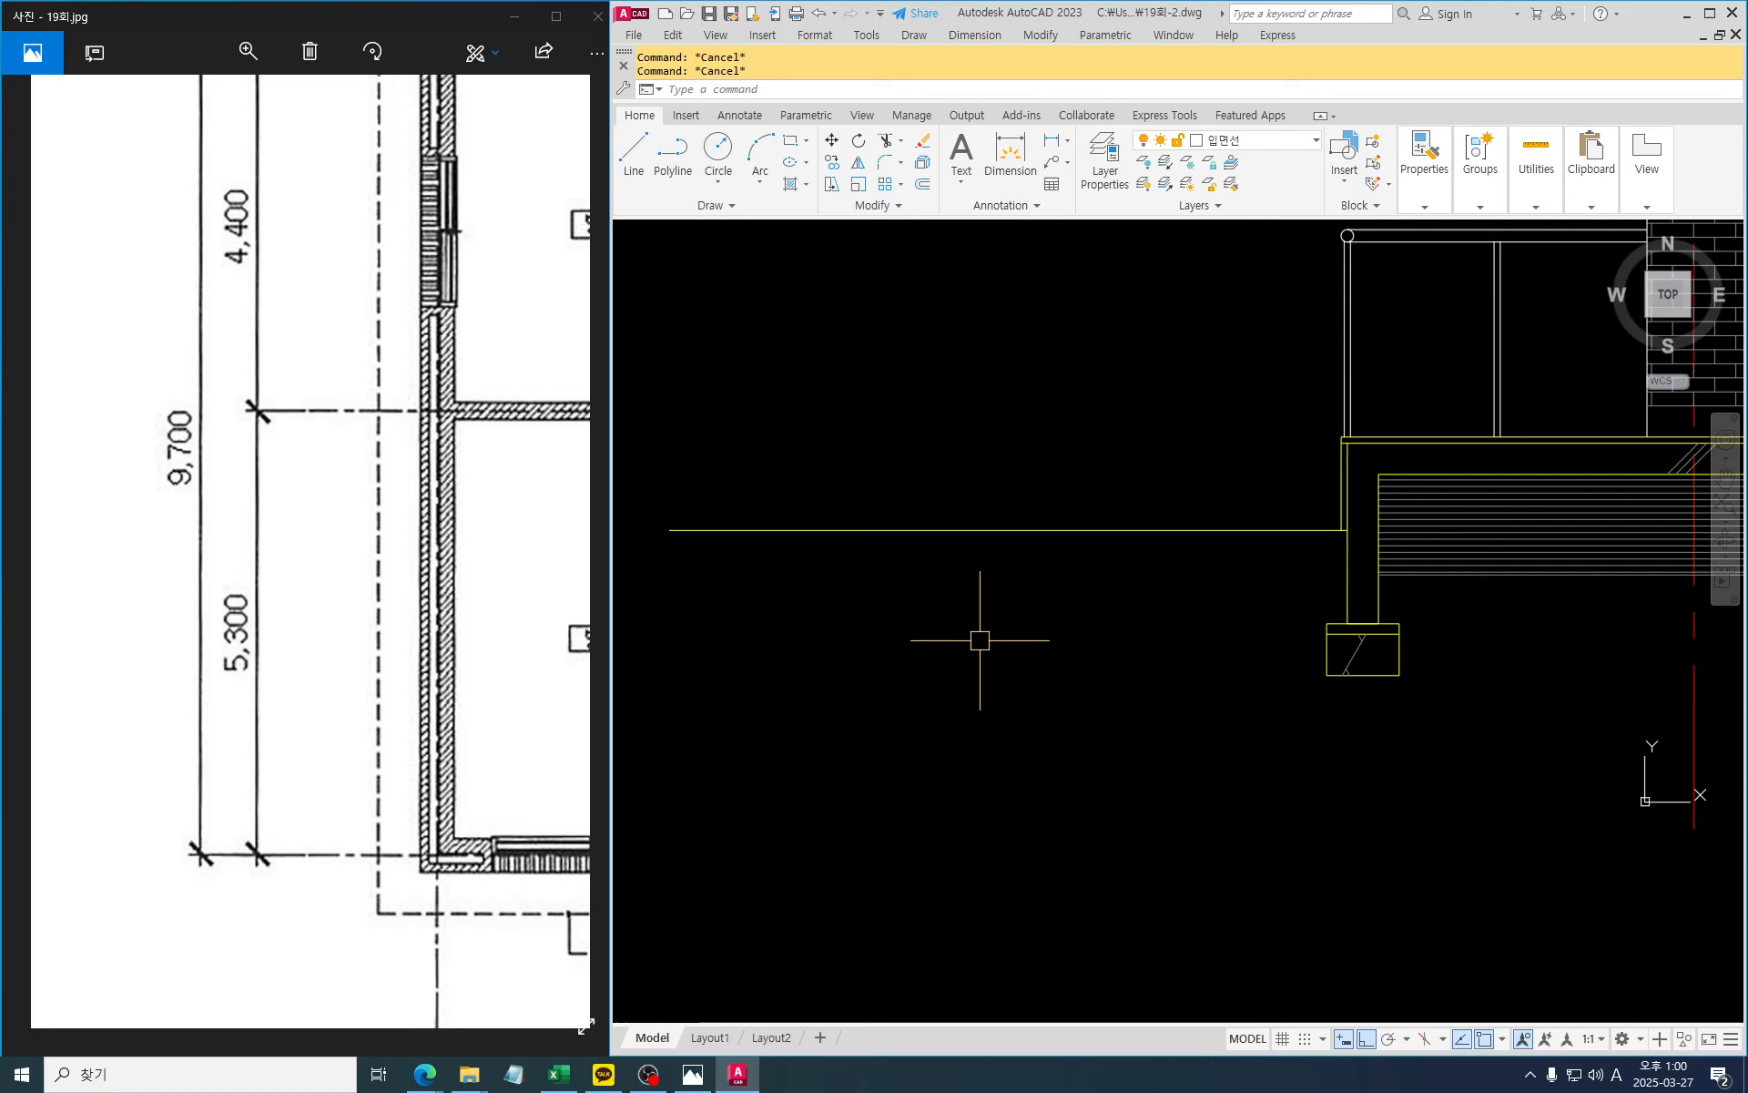
{"action": "type", "text": "rec"}
{"action": "key", "text": "space"}
{"action": "left_click", "coordinate": [672, 530]}
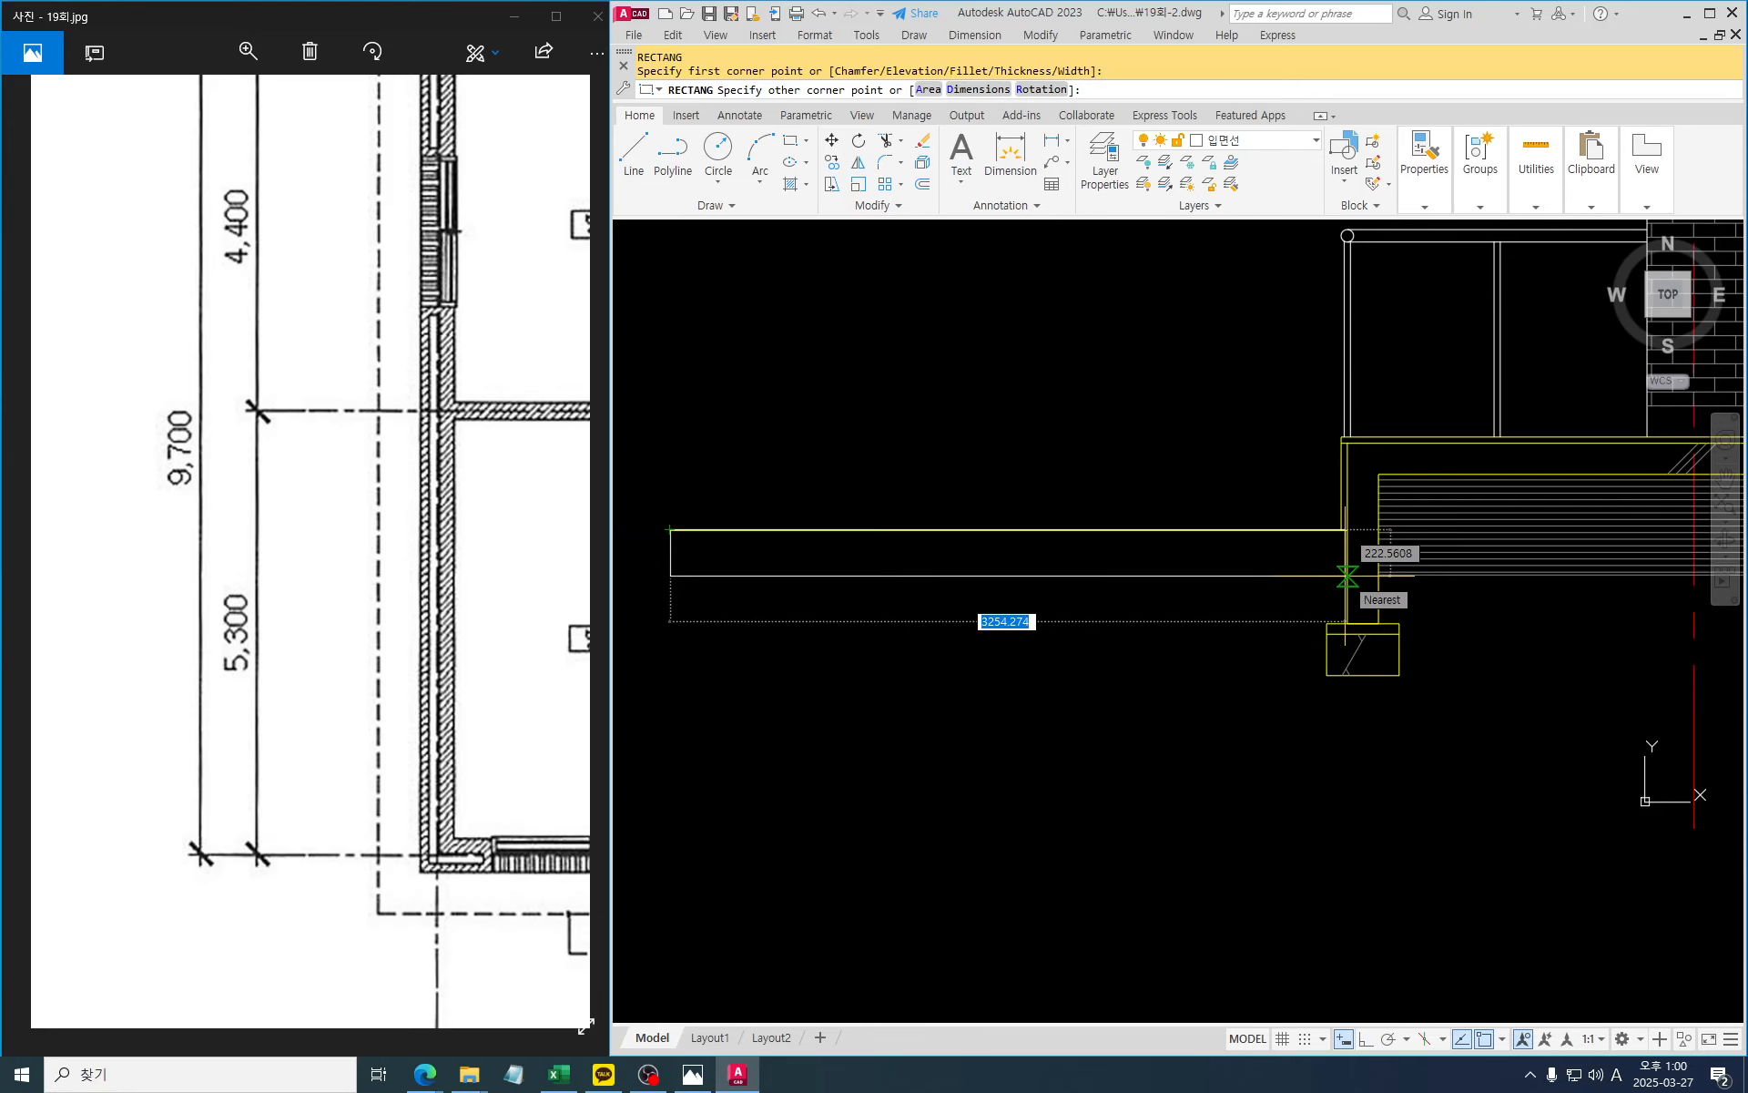
{"action": "left_click", "coordinate": [1348, 577]}
{"action": "middle_click_drag", "start_coordinate": [837, 738], "coordinate": [968, 792]}
{"action": "key", "text": "Escape"}
{"action": "key", "text": "Escape"}
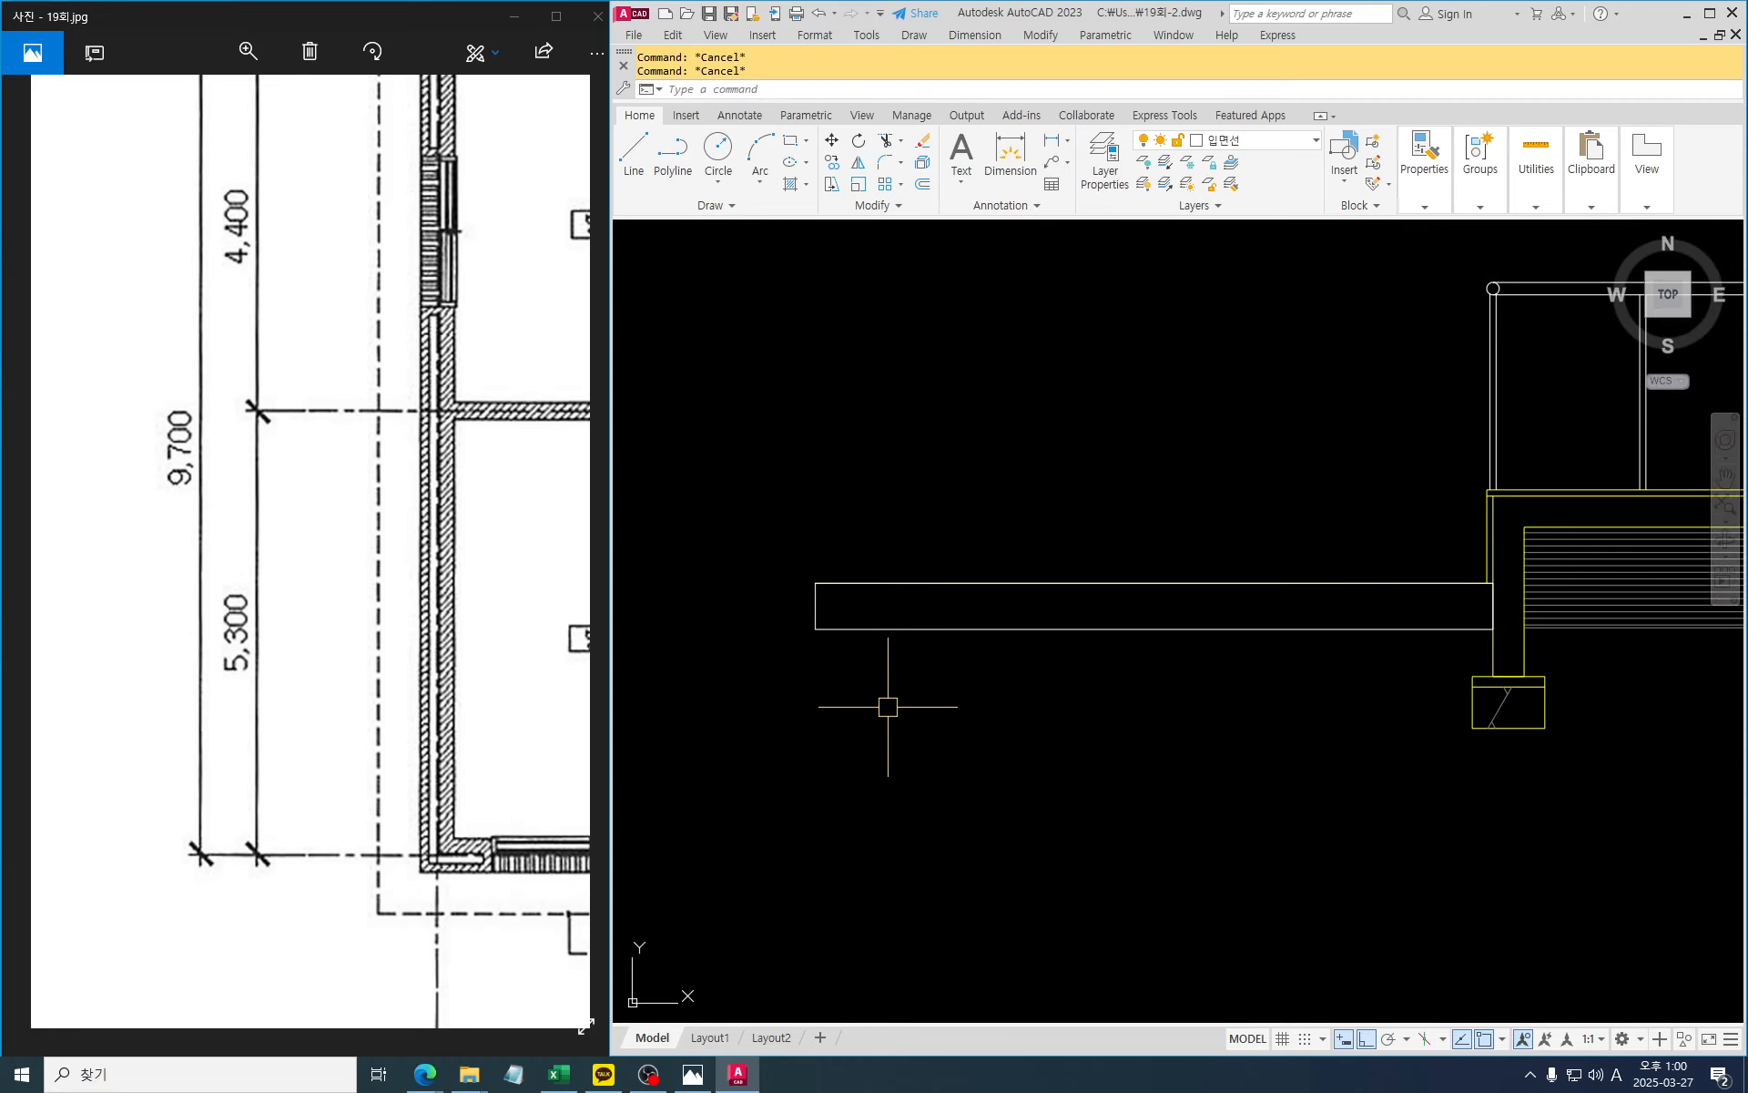
Draw a construction line at 45 degrees through the lower corner at the ground rectangle's free end
{"action": "scroll", "coordinate": [901, 681], "scroll_direction": "up", "scroll_amount": 4}
{"action": "type", "text": "xl"}
{"action": "key", "text": "Return"}
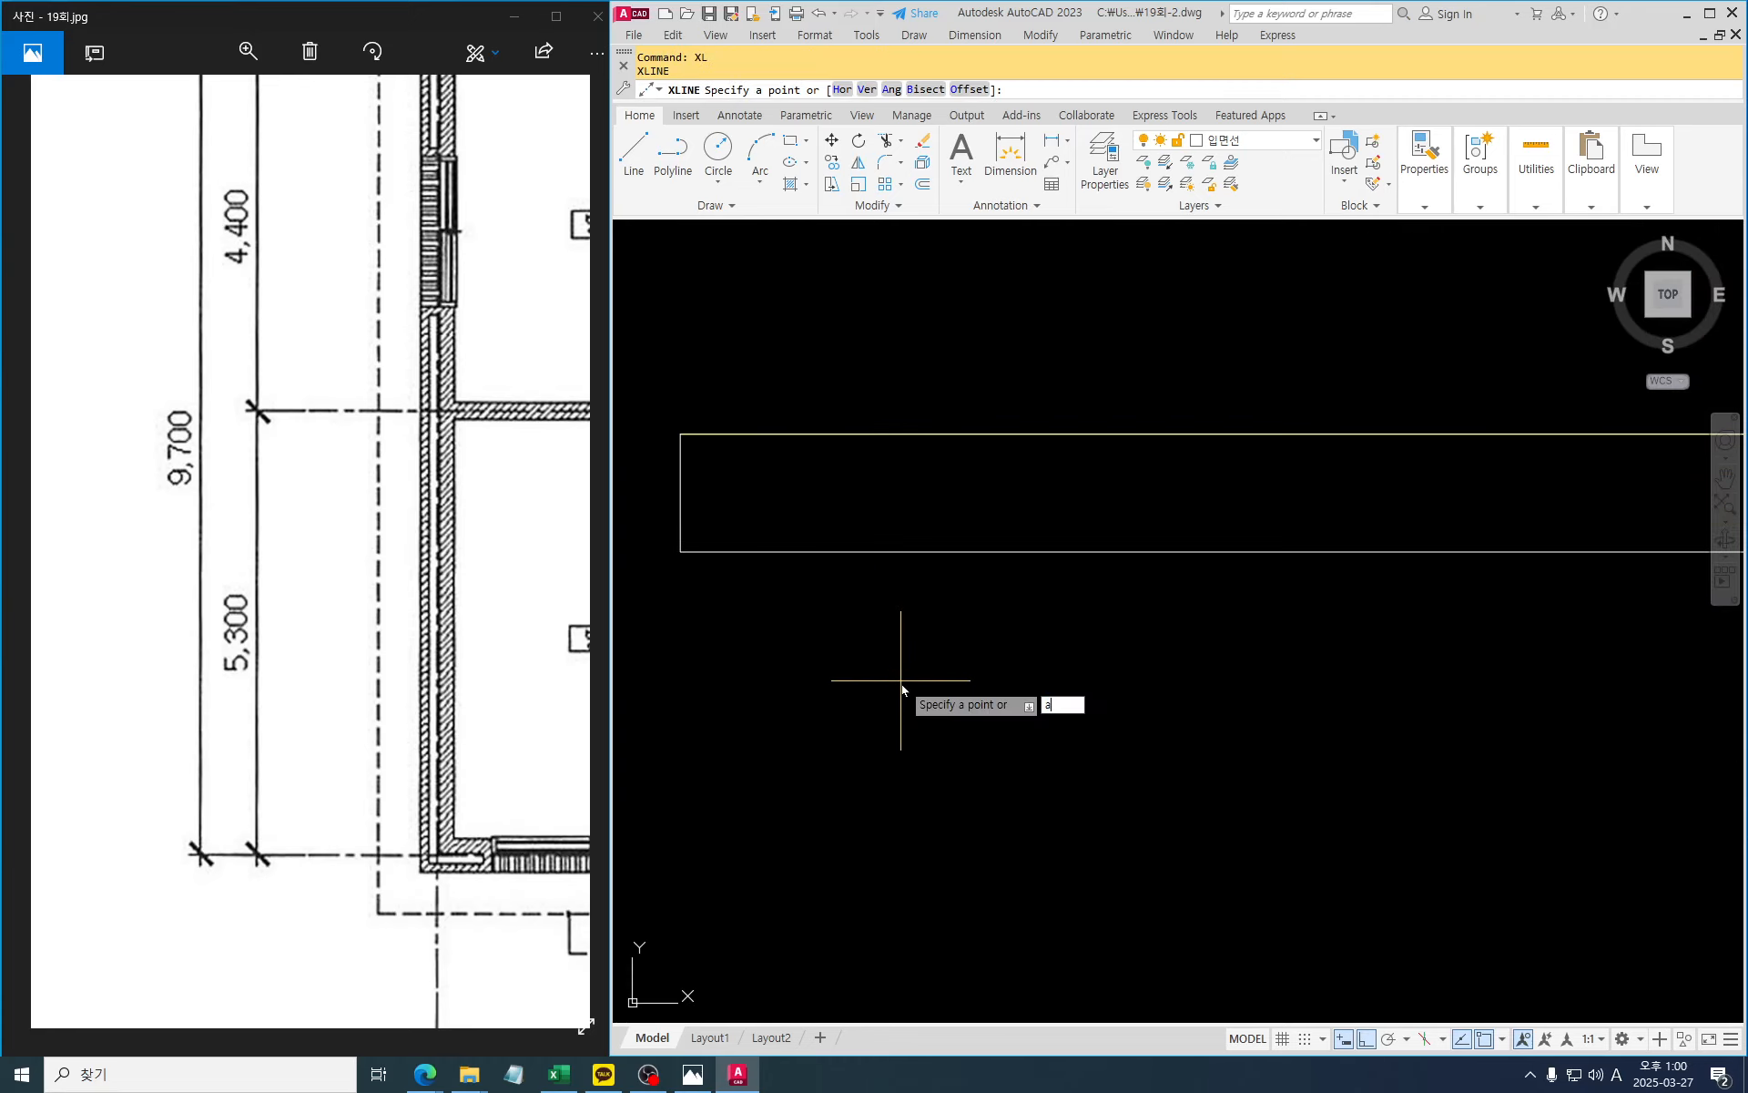
{"action": "type", "text": "a"}
{"action": "key", "text": "Return"}
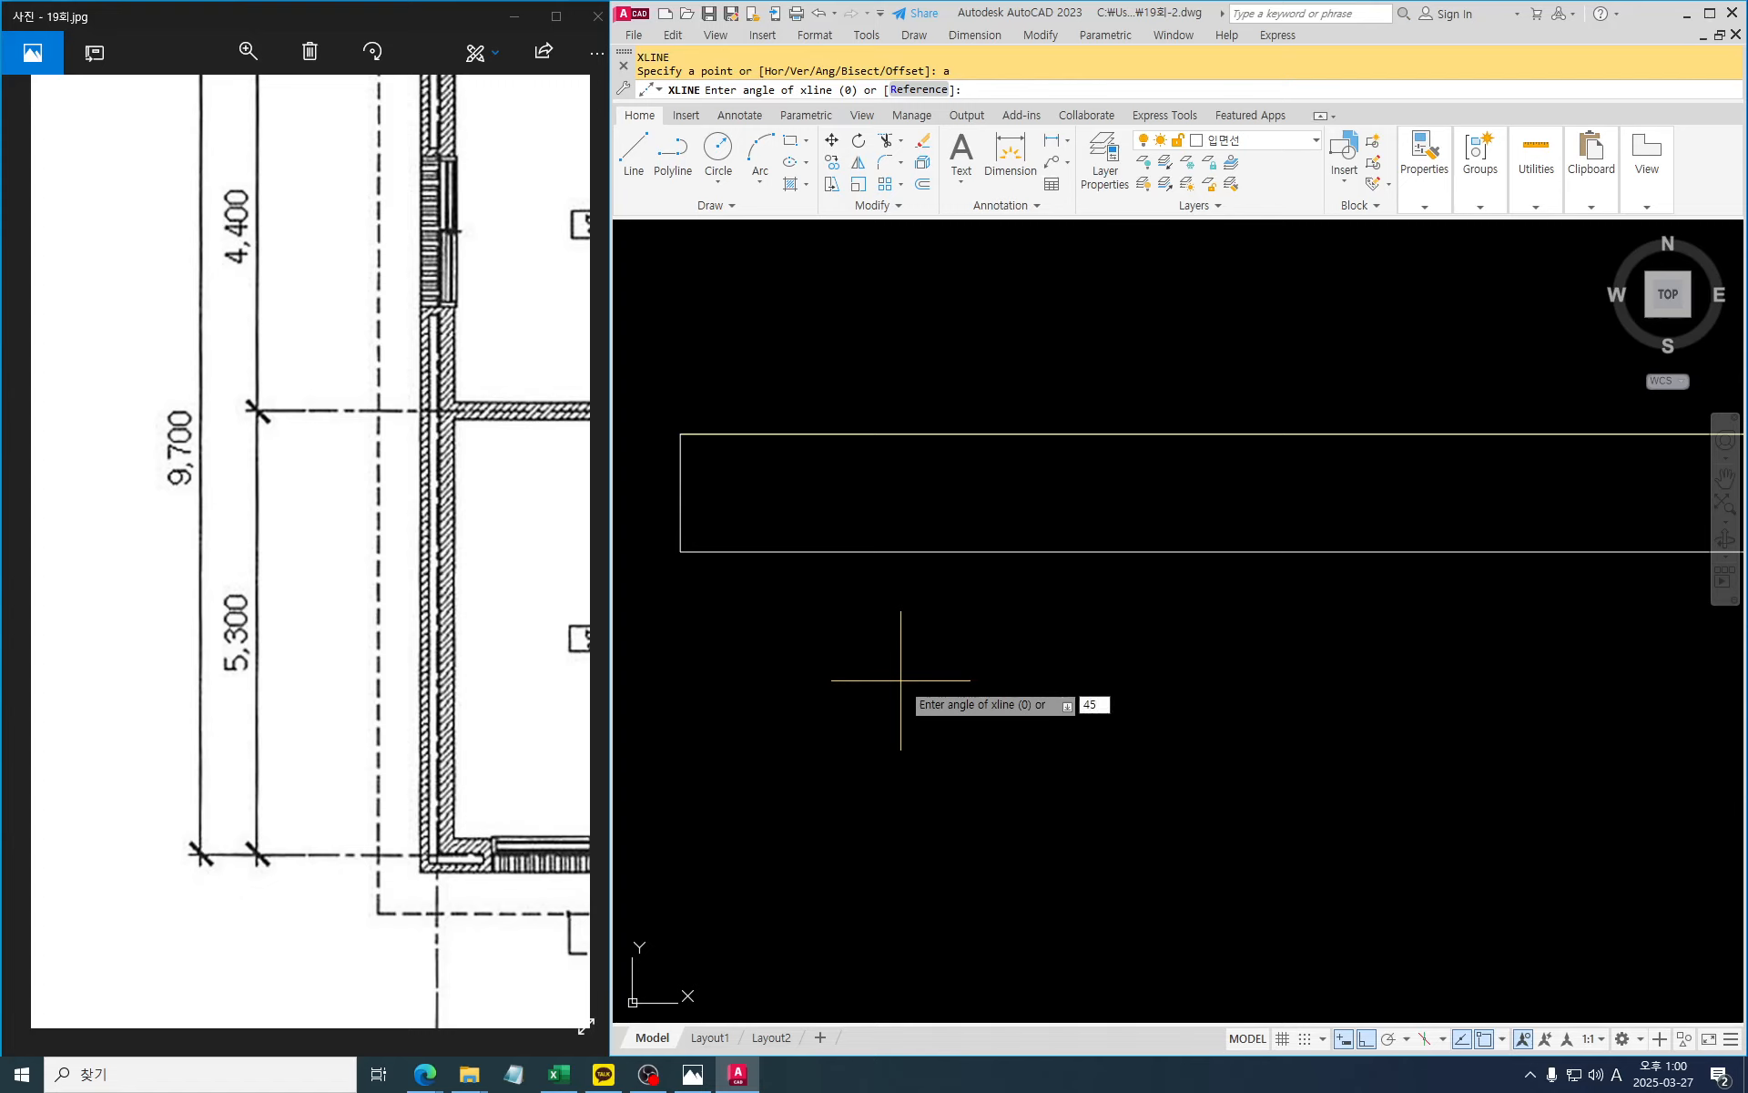
{"action": "type", "text": "45"}
{"action": "key", "text": "Return"}
{"action": "left_click", "coordinate": [680, 551]}
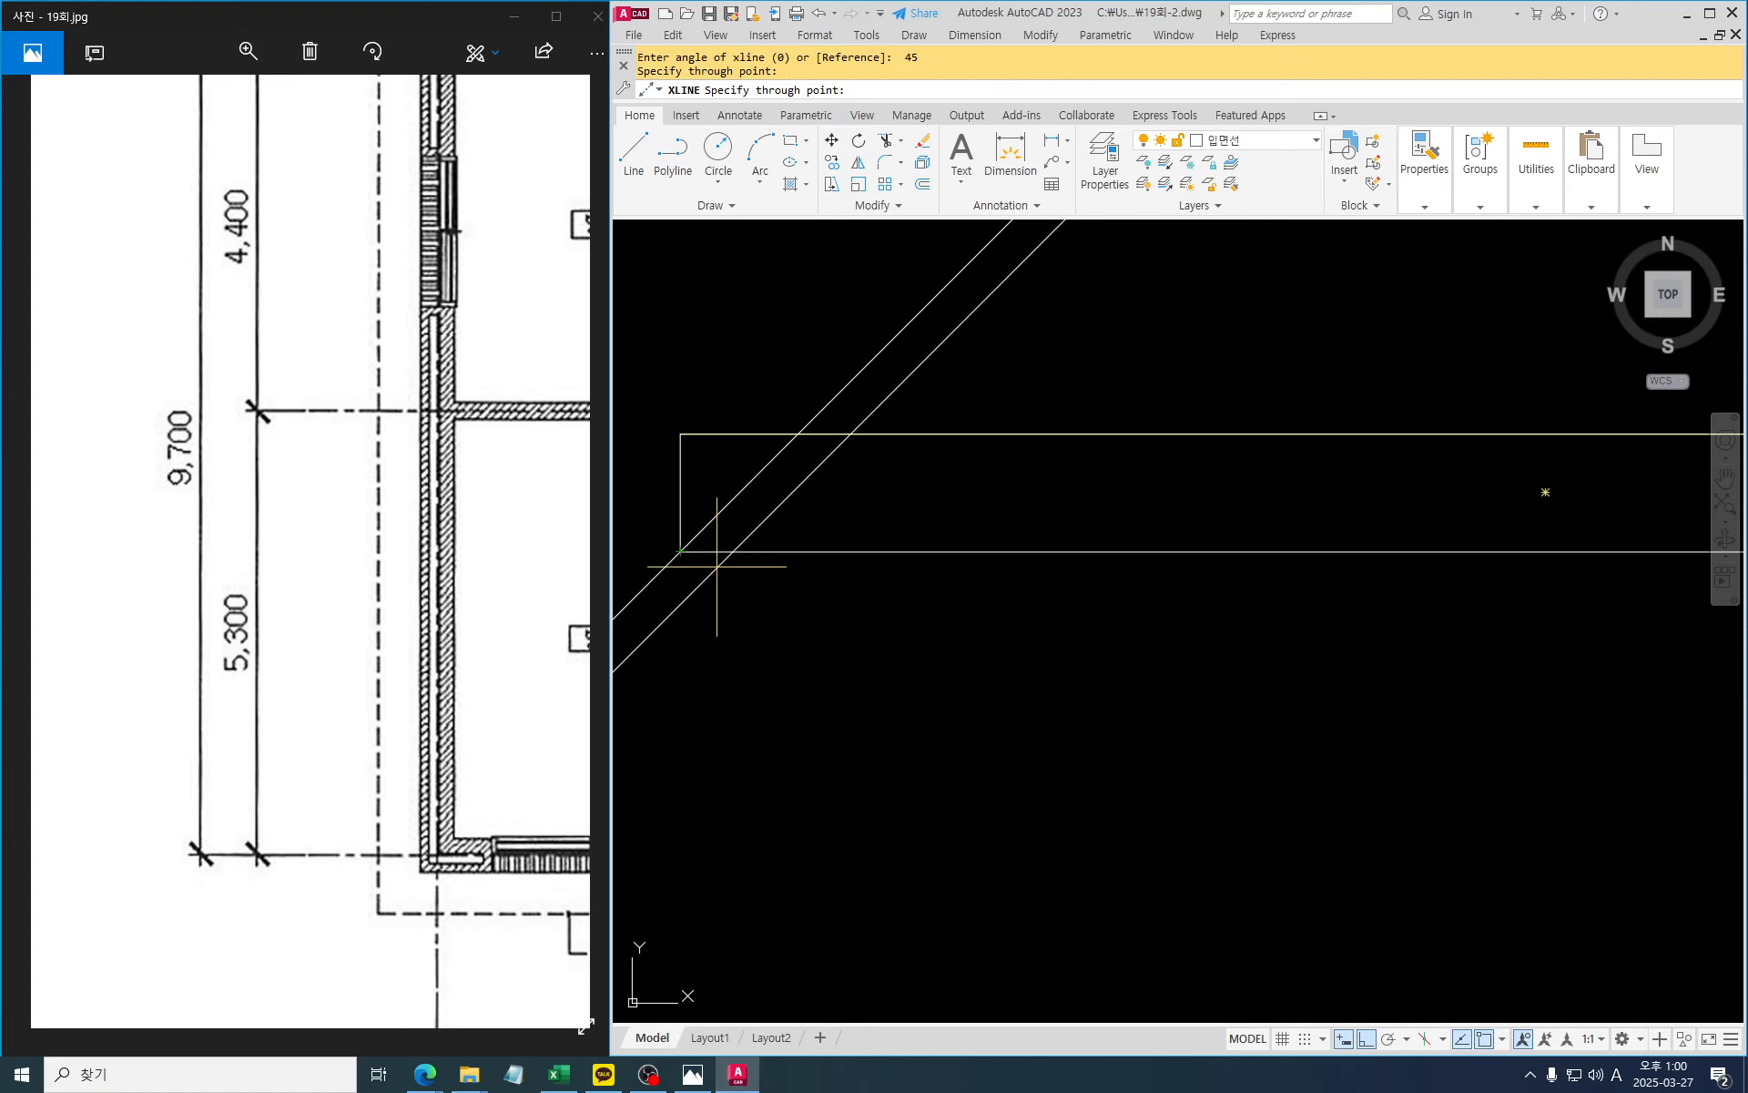
{"action": "key", "text": "Escape"}
{"action": "key", "text": "Escape"}
Trim the 45-degree construction line to the ground rectangle, leaving only the diagonal inside it
{"action": "type", "text": "tr"}
{"action": "key", "text": "Return"}
{"action": "left_click", "coordinate": [1166, 646]}
{"action": "left_click", "coordinate": [1047, 415]}
{"action": "key", "text": "Return"}
{"action": "left_click", "coordinate": [991, 335]}
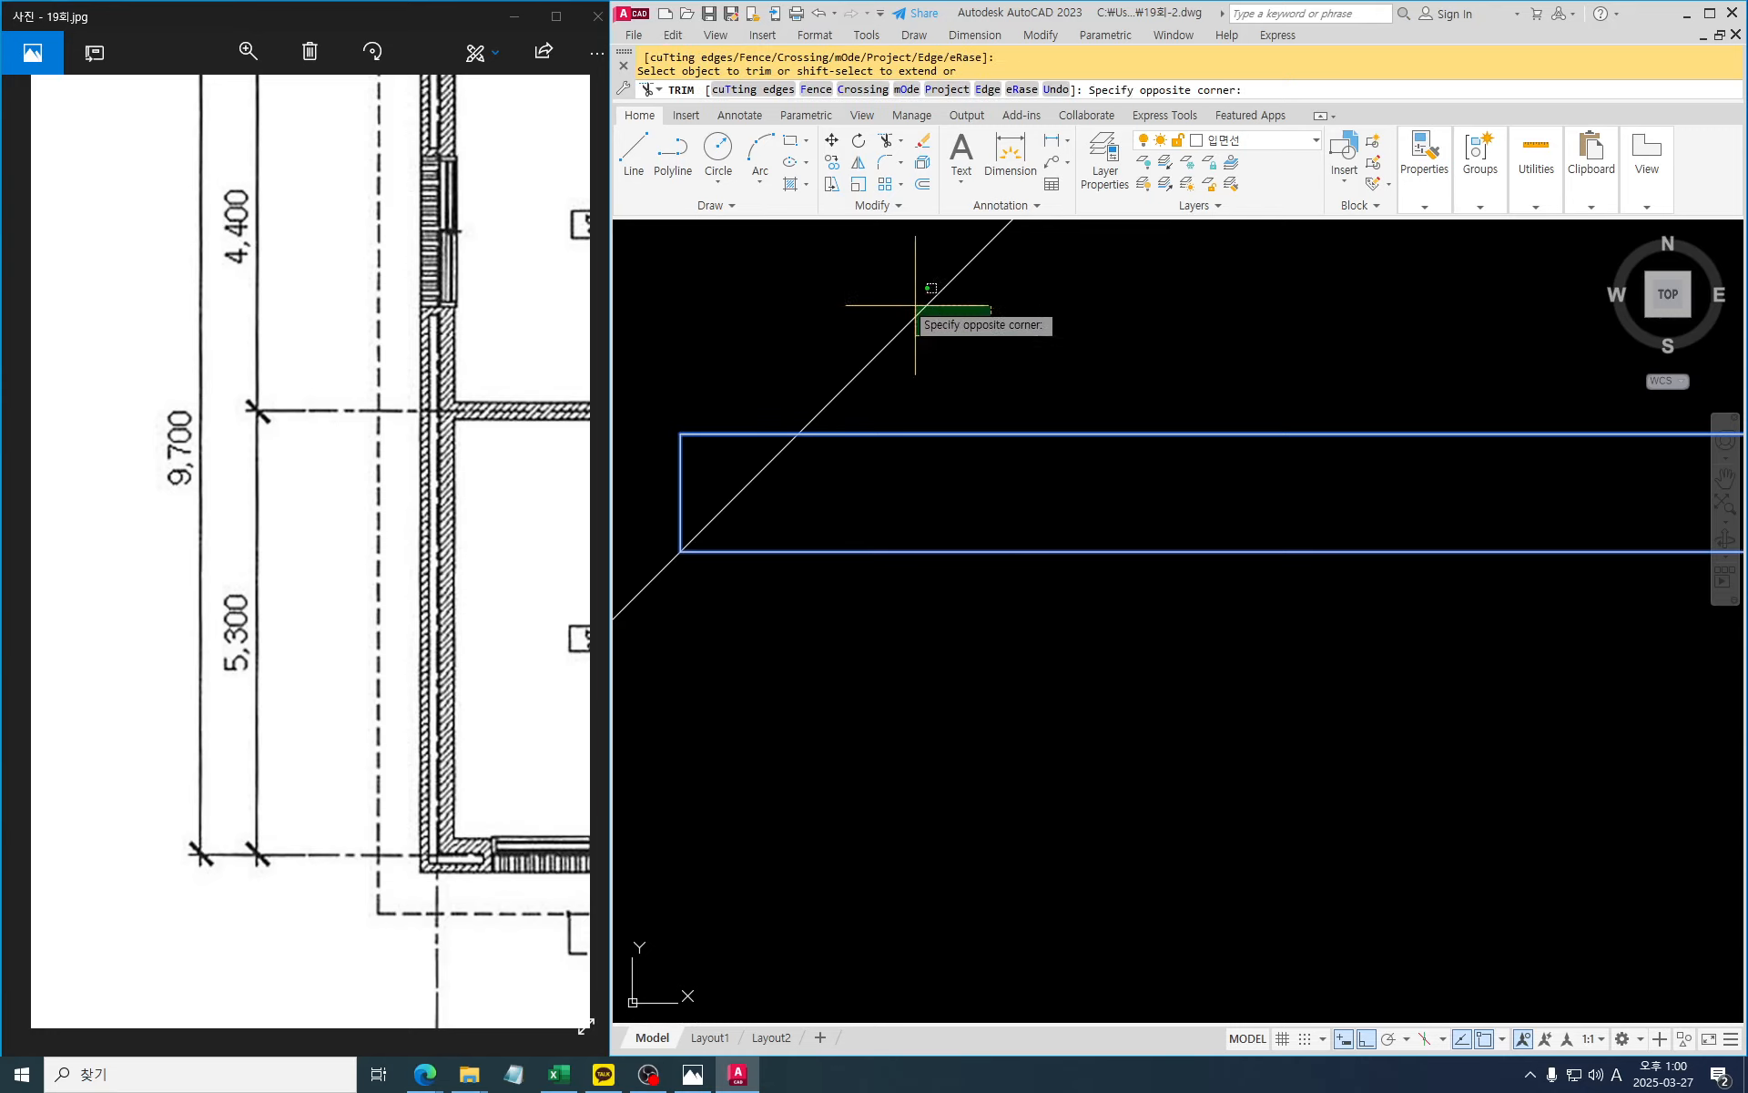
{"action": "left_click", "coordinate": [915, 305]}
{"action": "left_click", "coordinate": [692, 583]}
{"action": "left_click", "coordinate": [633, 601]}
{"action": "key", "text": "Escape"}
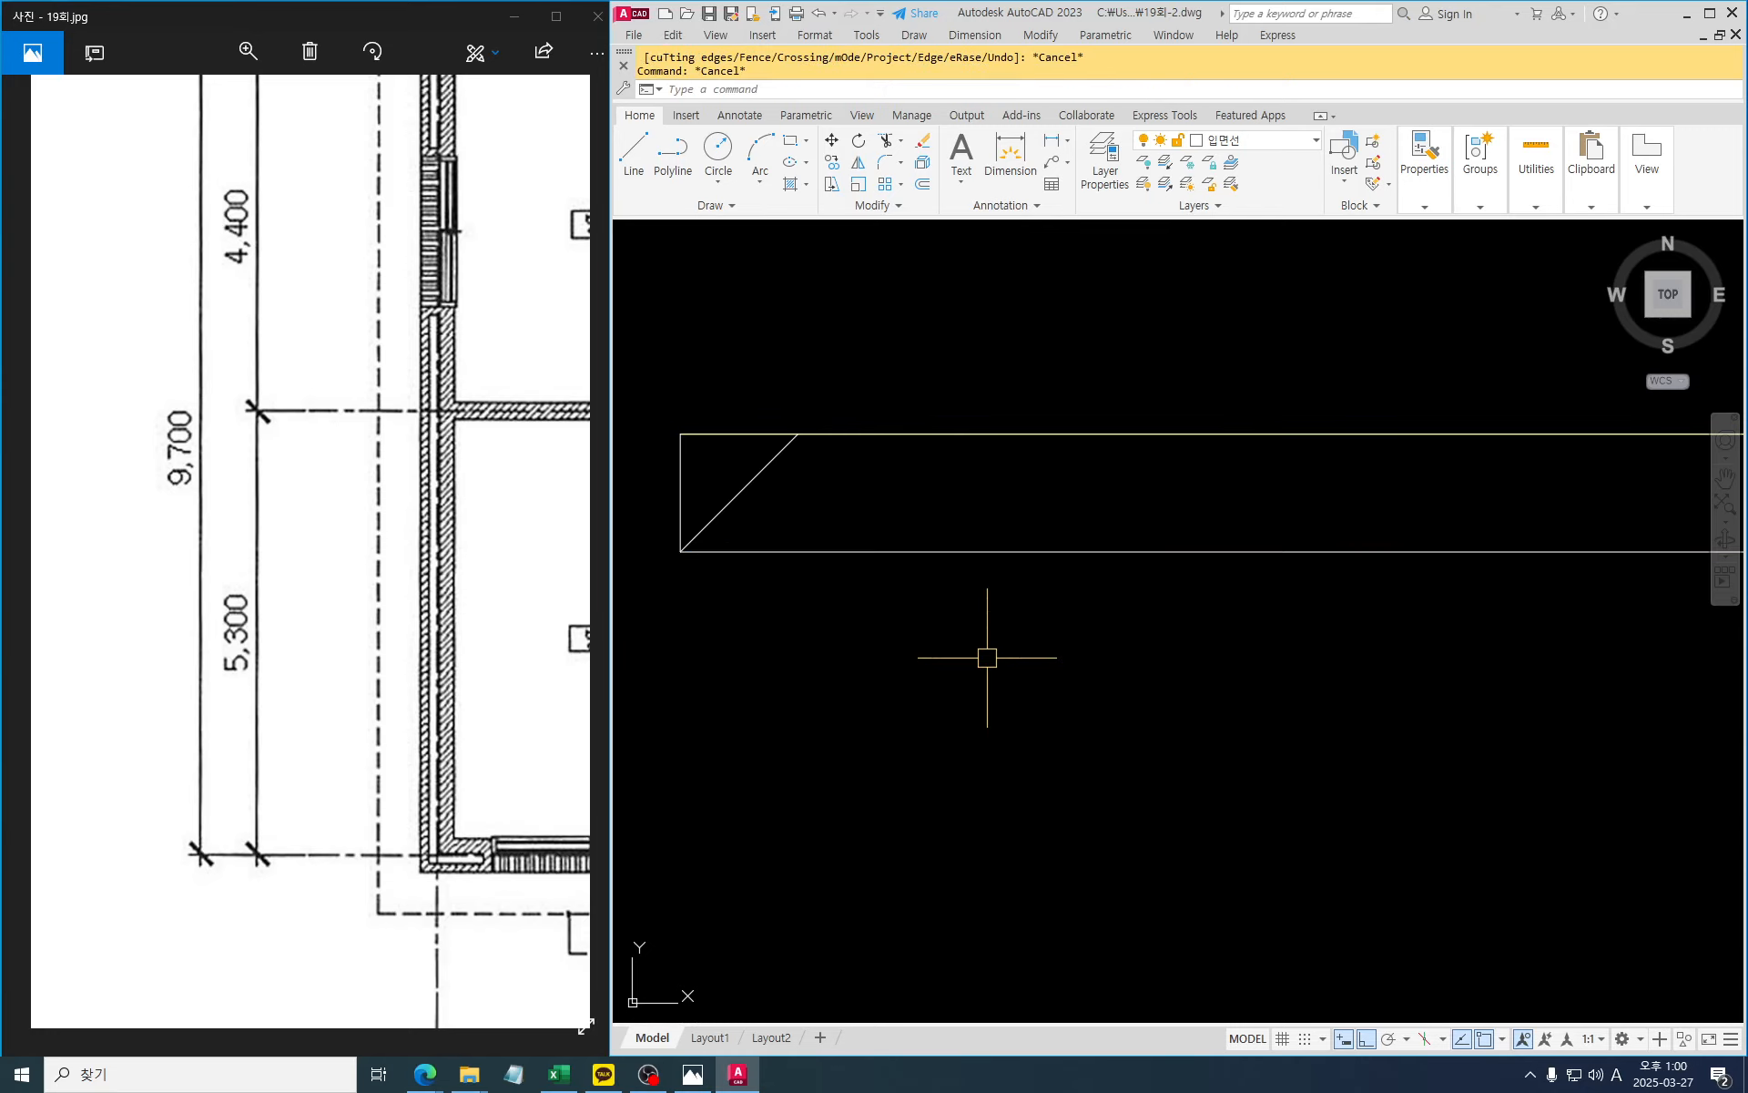
{"action": "key", "text": "Escape"}
Mirror the diagonal about a vertical axis through its upper end, keeping the original
{"action": "type", "text": "mi"}
{"action": "key", "text": "Return"}
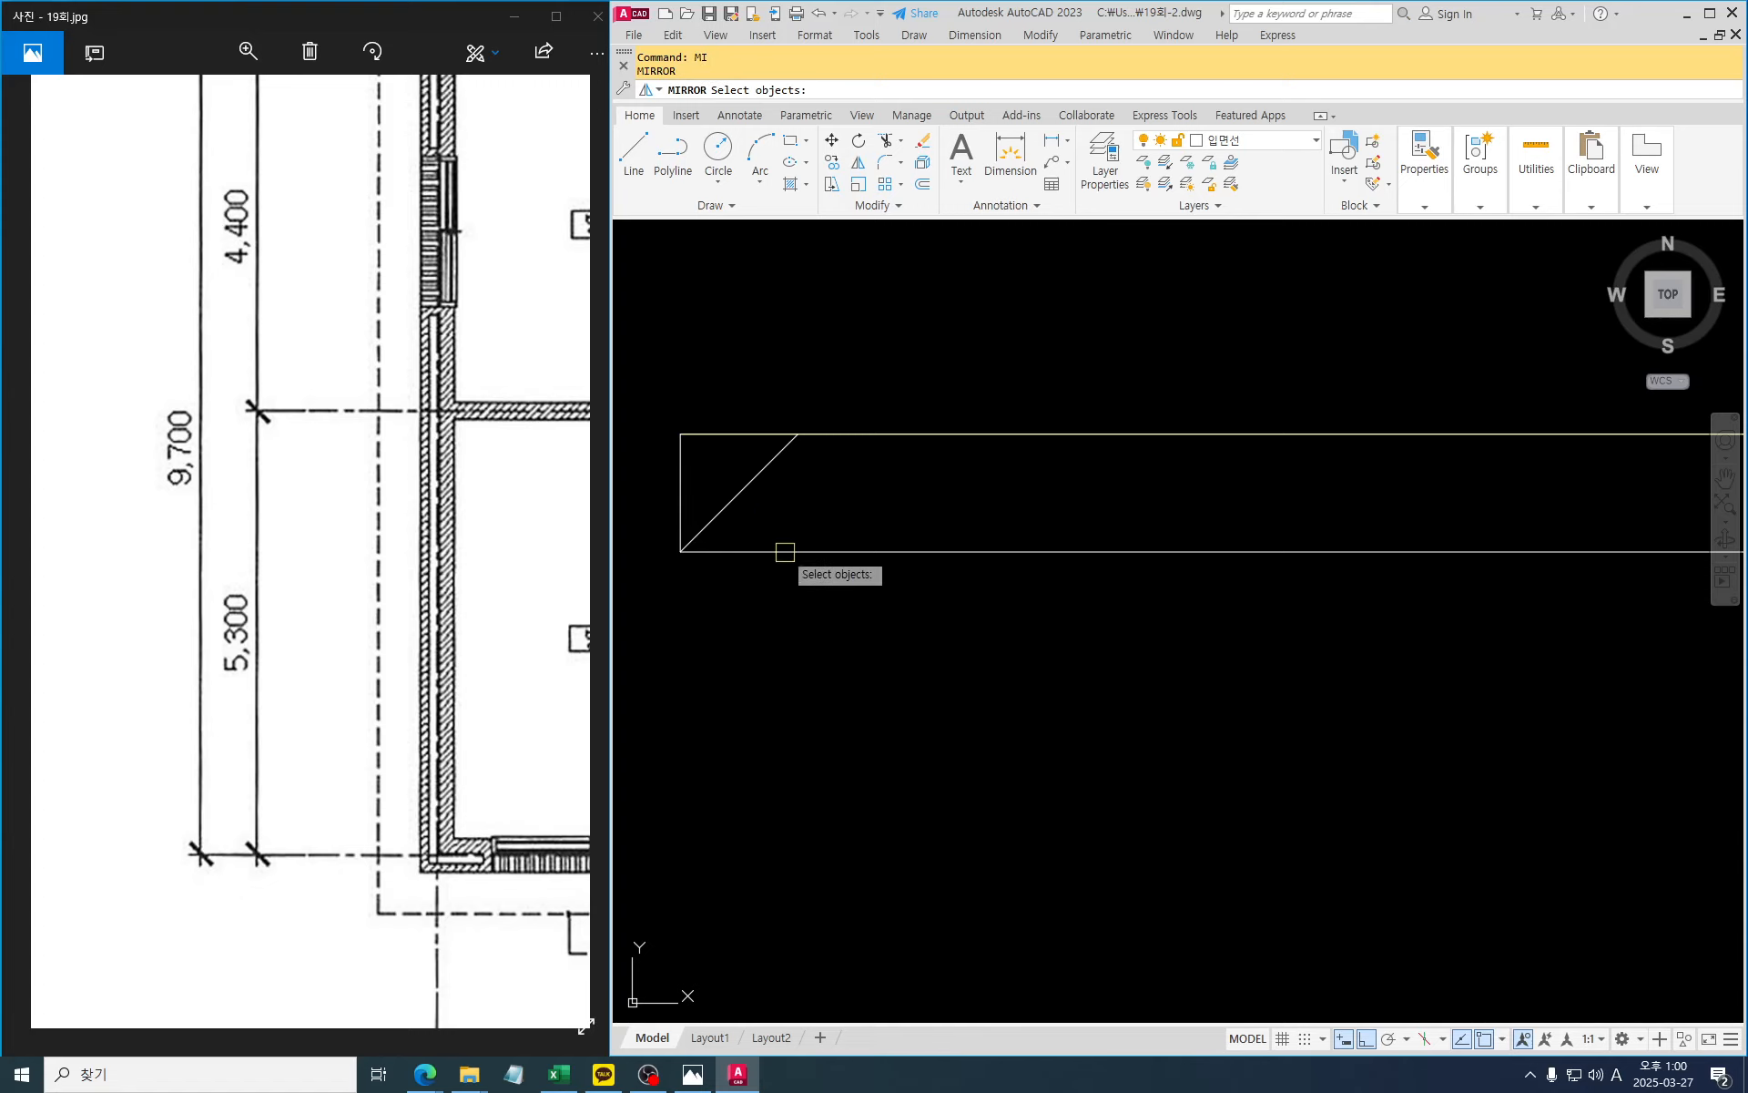
{"action": "left_click", "coordinate": [762, 471]}
{"action": "key", "text": "Return"}
{"action": "left_click", "coordinate": [797, 435]}
{"action": "left_click", "coordinate": [806, 342]}
{"action": "key", "text": "Return"}
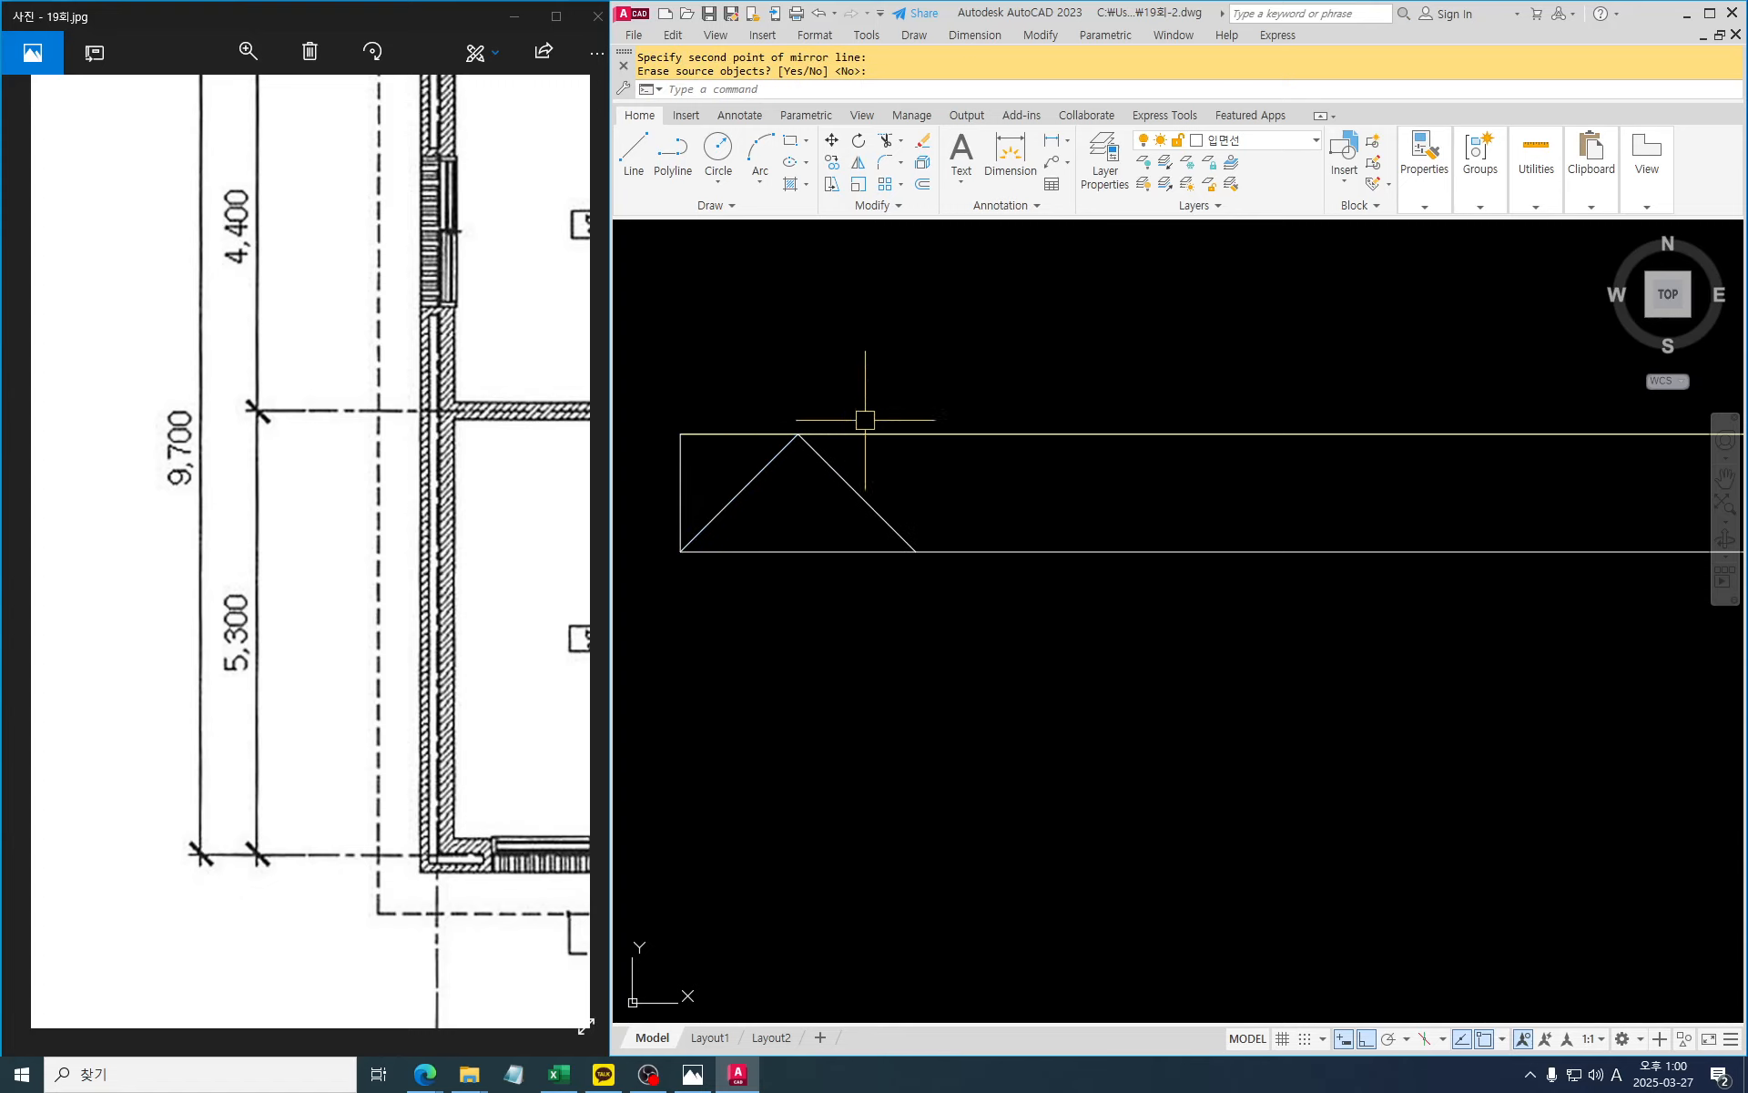
Mirror both diagonals about a vertical axis through the pair's lower end nearer the terrace, keeping the originals
{"action": "key", "text": "Return"}
{"action": "left_click", "coordinate": [921, 482]}
{"action": "left_click", "coordinate": [736, 474]}
{"action": "key", "text": "Return"}
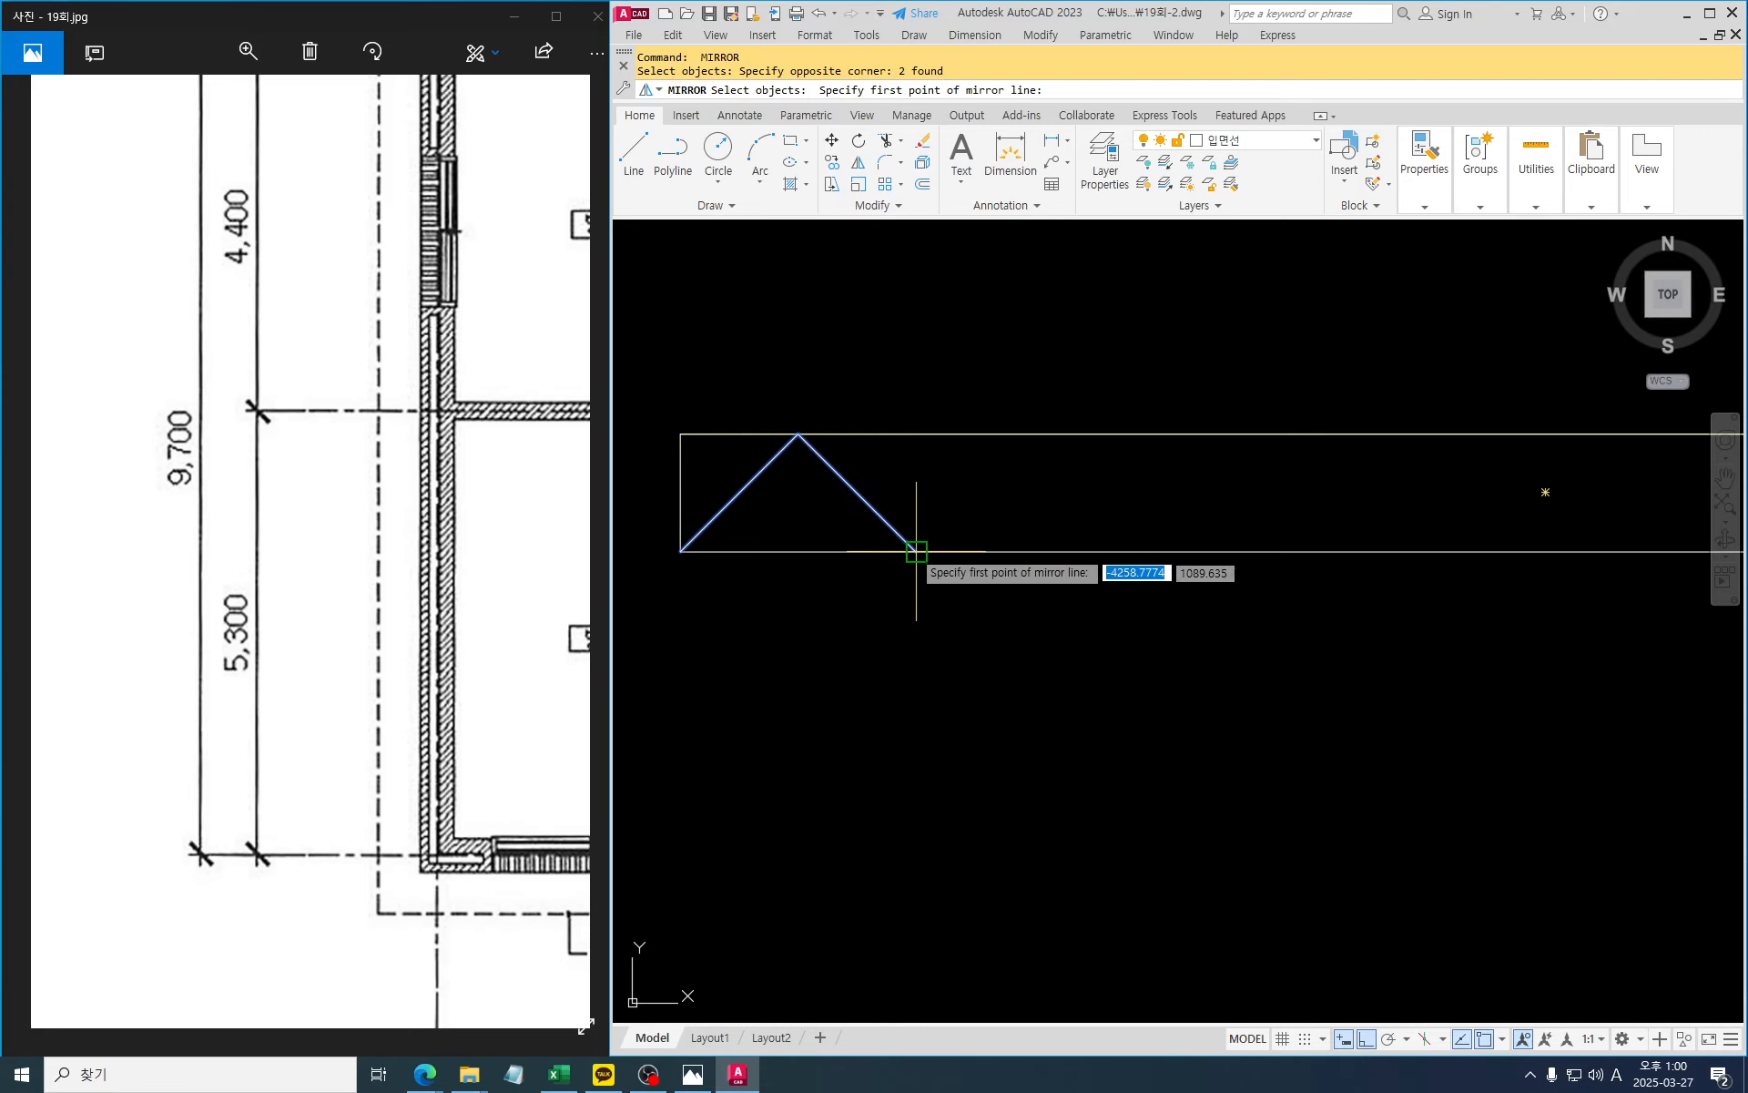
{"action": "left_click", "coordinate": [915, 551]}
{"action": "left_click", "coordinate": [936, 340]}
{"action": "key", "text": "Return"}
Mirror the four diagonals toward the terrace about a vertical axis through their last lower end, keeping the originals
{"action": "key", "text": "Return"}
{"action": "left_click", "coordinate": [1174, 474]}
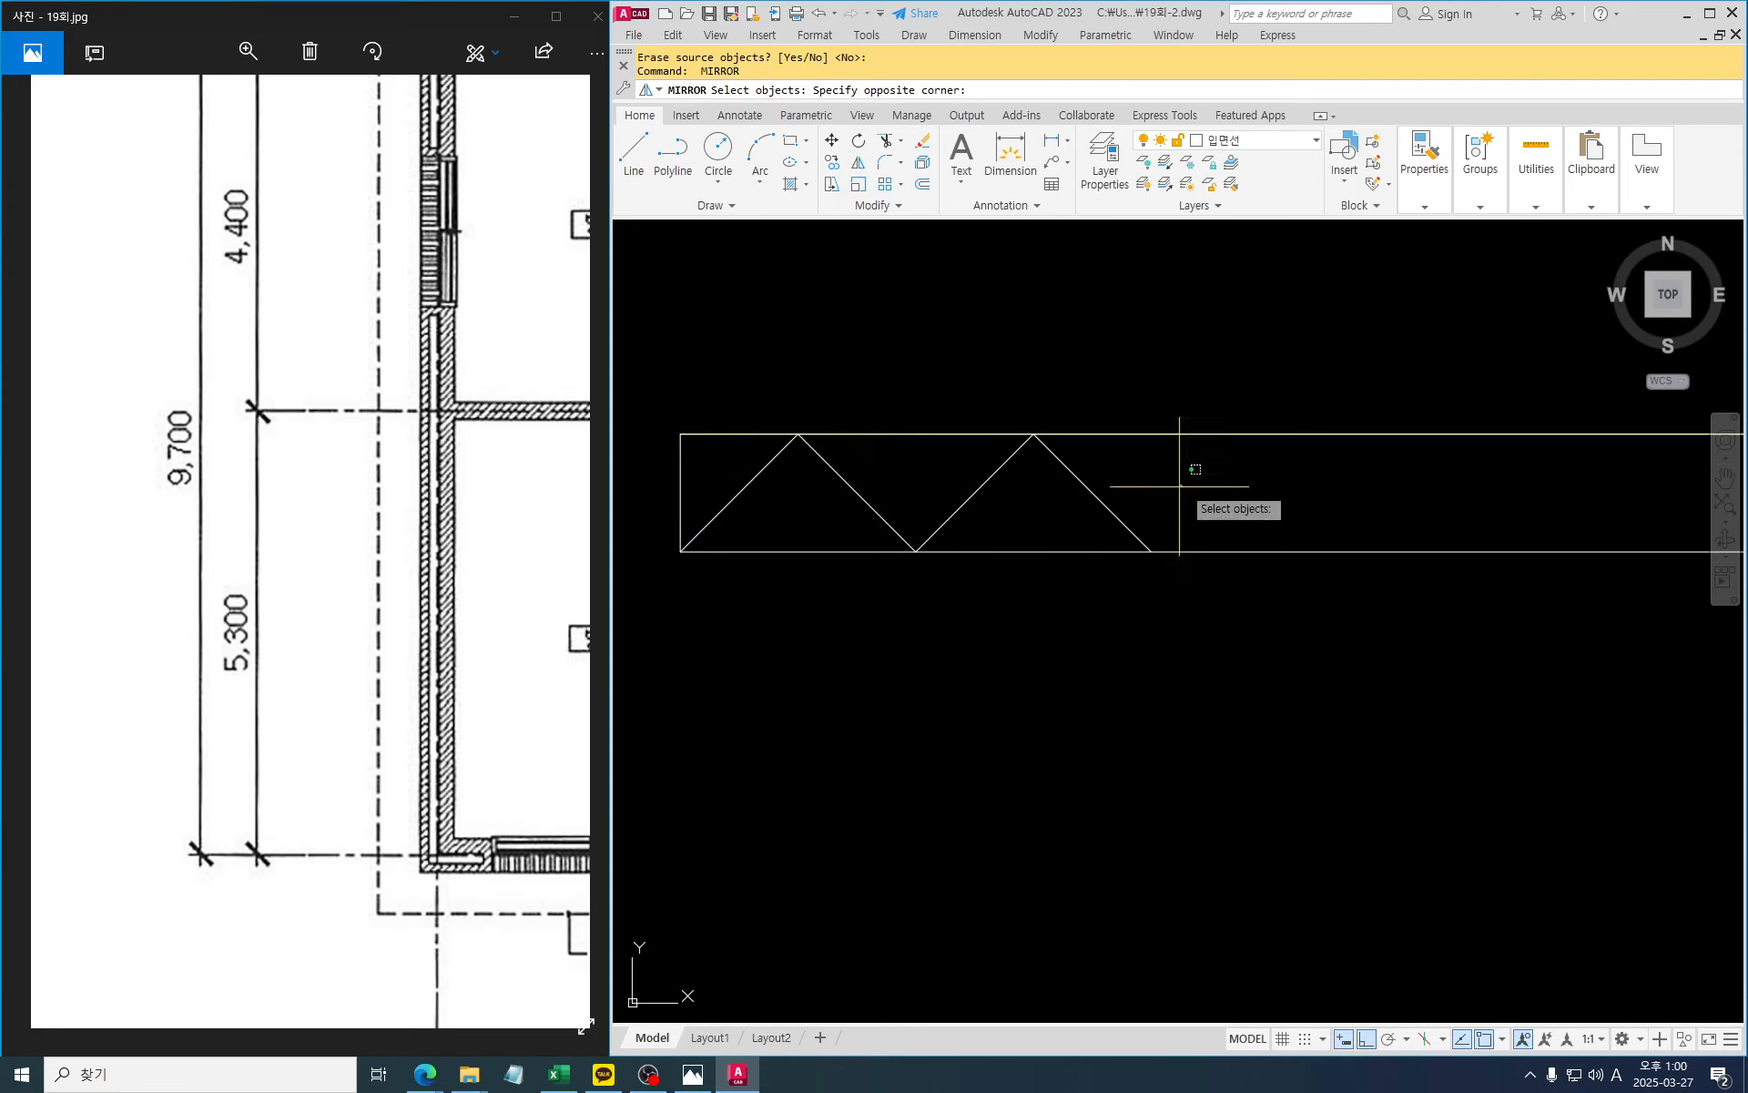
{"action": "left_click", "coordinate": [704, 476]}
{"action": "key", "text": "Return"}
{"action": "left_click", "coordinate": [1150, 558]}
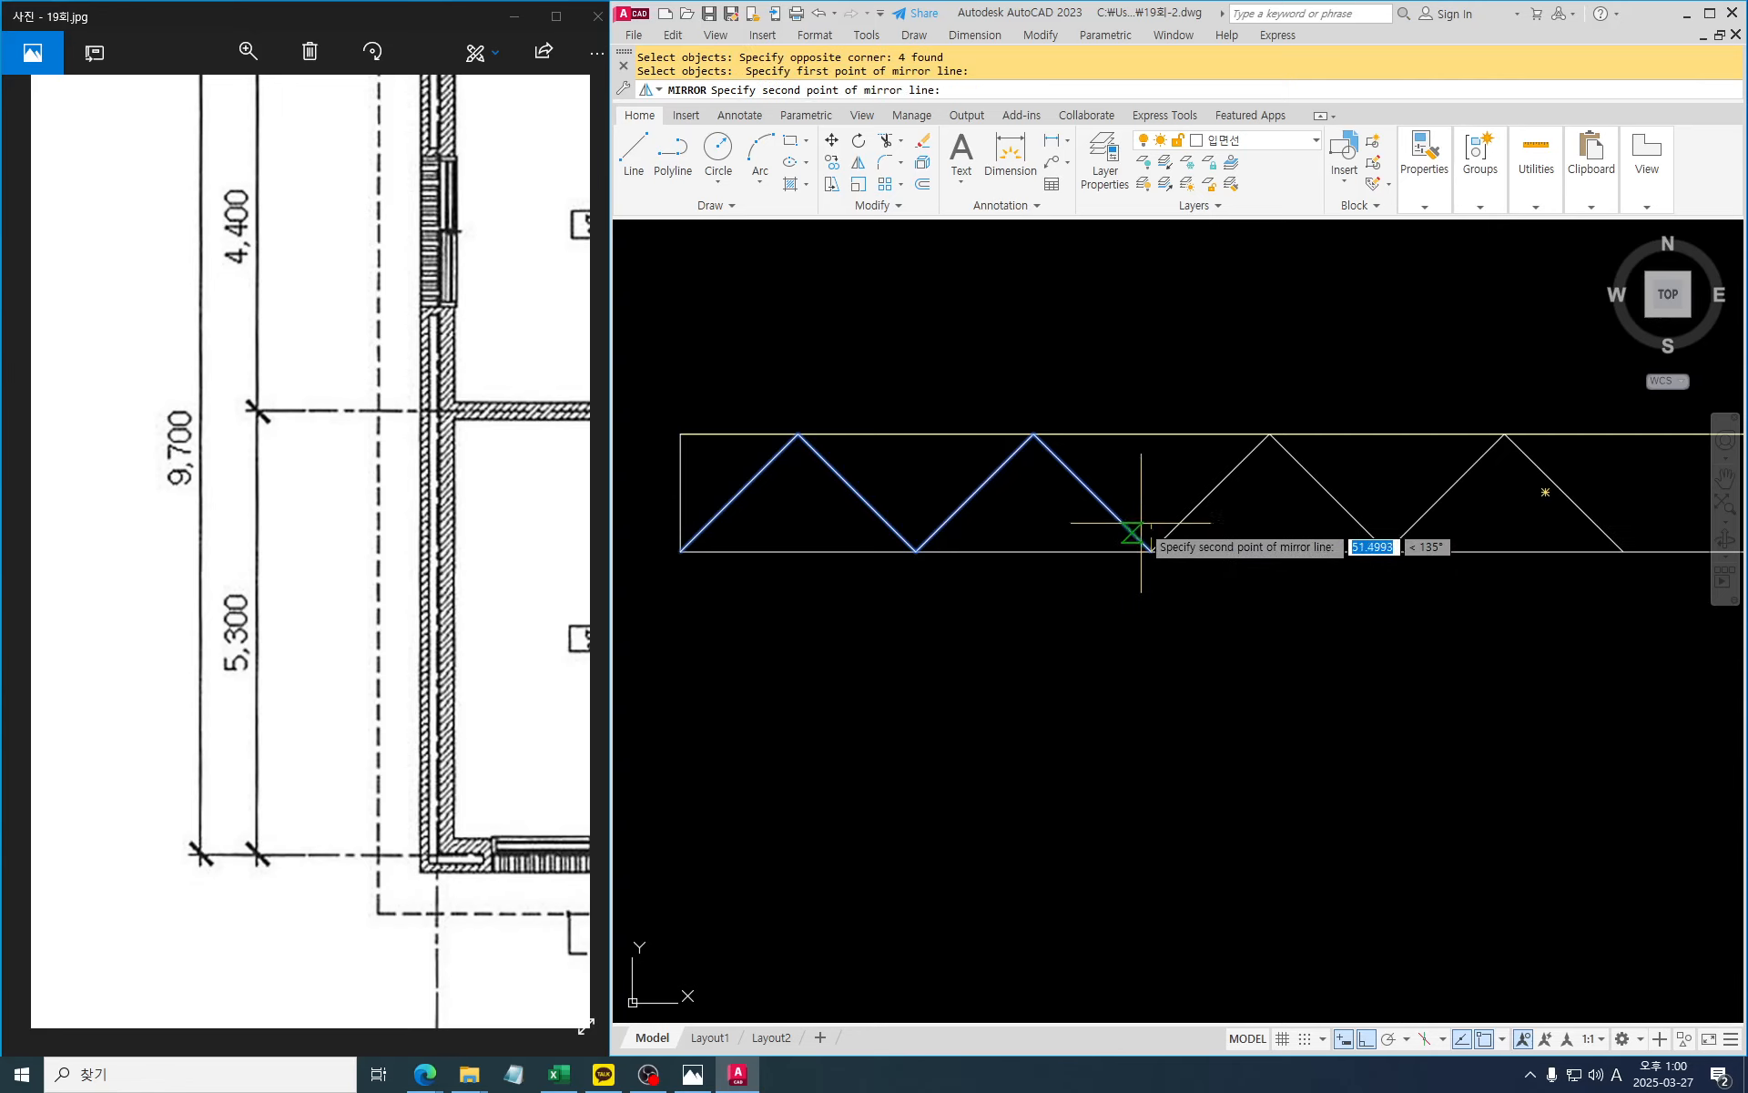
{"action": "scroll", "coordinate": [1143, 522], "scroll_direction": "down", "scroll_amount": 6}
{"action": "left_click", "coordinate": [1151, 448]}
{"action": "key", "text": "Return"}
Mirror all eight diagonals toward the terrace about a vertical axis through their last lower end, keeping the originals
{"action": "scroll", "coordinate": [1271, 503], "scroll_direction": "up", "scroll_amount": 4}
{"action": "key", "text": "Return"}
{"action": "left_click", "coordinate": [1274, 554]}
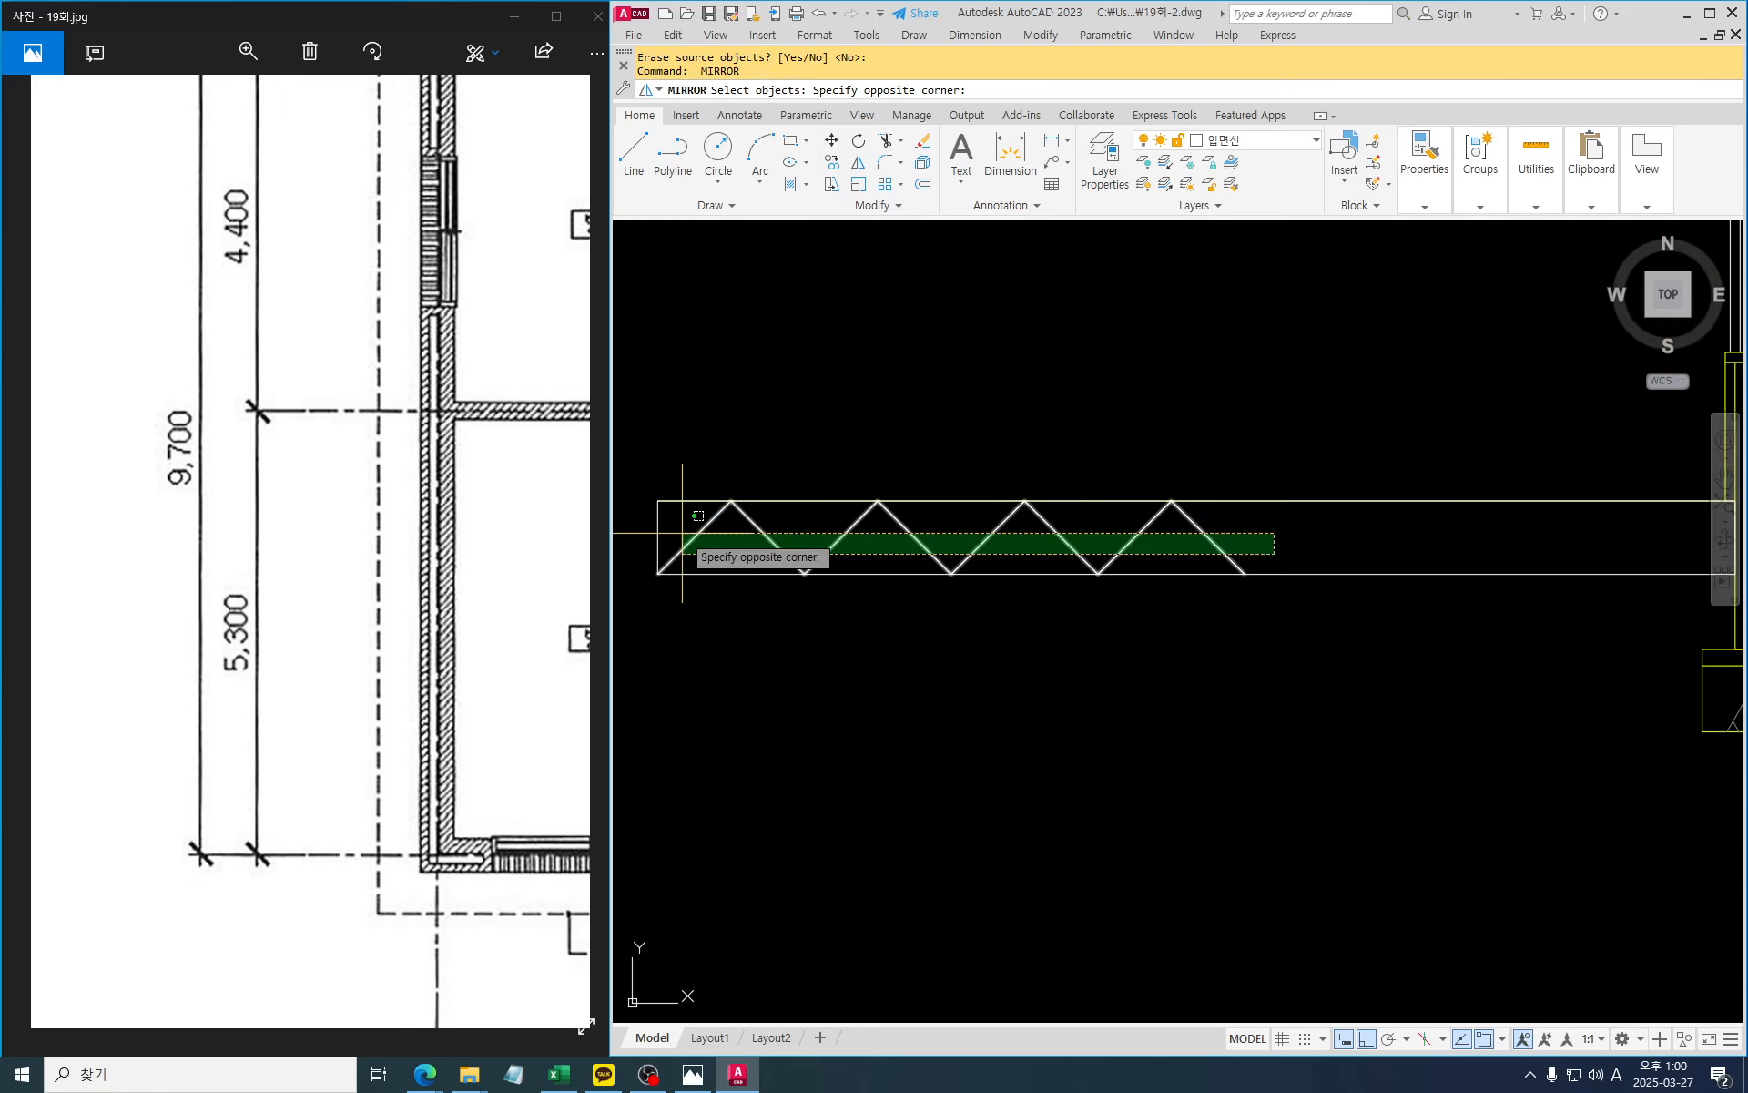
{"action": "left_click", "coordinate": [683, 515]}
{"action": "key", "text": "Return"}
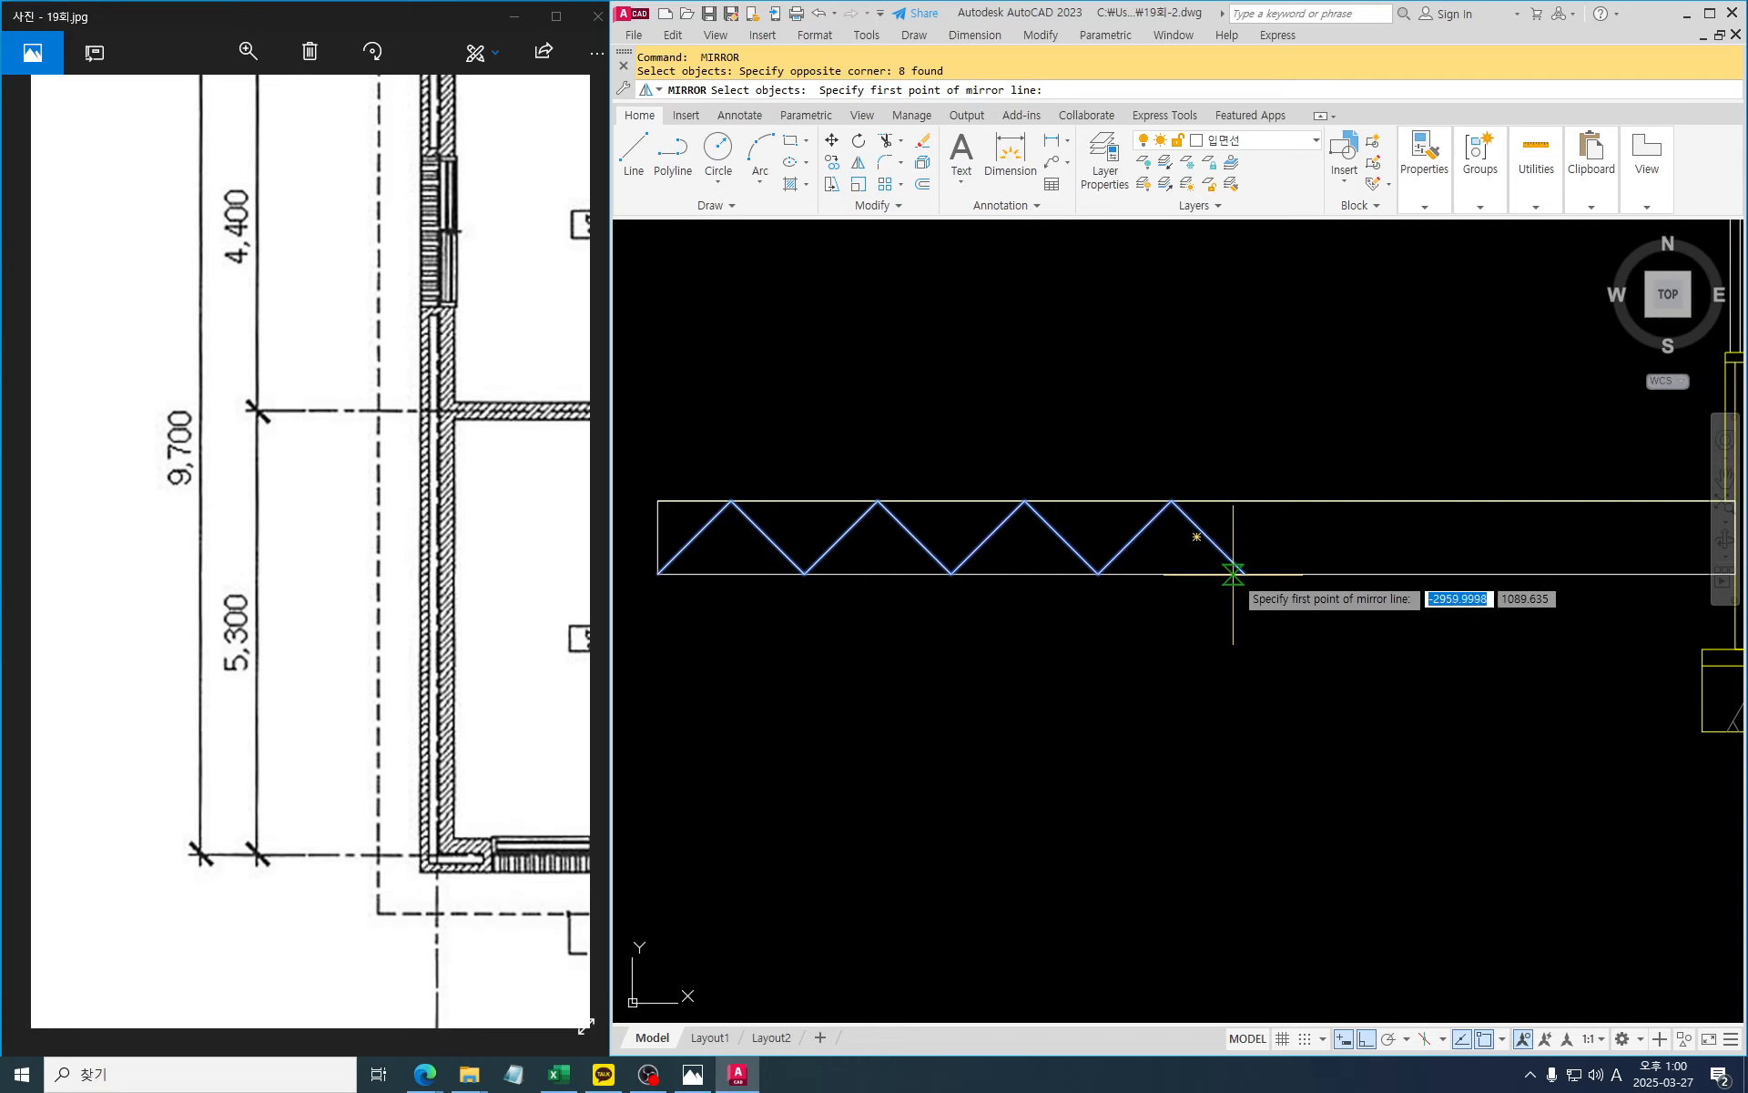
{"action": "left_click", "coordinate": [1244, 574]}
{"action": "left_click", "coordinate": [1315, 500]}
{"action": "key", "text": "Return"}
Trim the diagonal that overshoots the ground rectangle where it meets the terrace foundation wall
{"action": "middle_click_drag", "start_coordinate": [1315, 500], "coordinate": [710, 520]}
{"action": "scroll", "coordinate": [1221, 527], "scroll_direction": "up", "scroll_amount": 2}
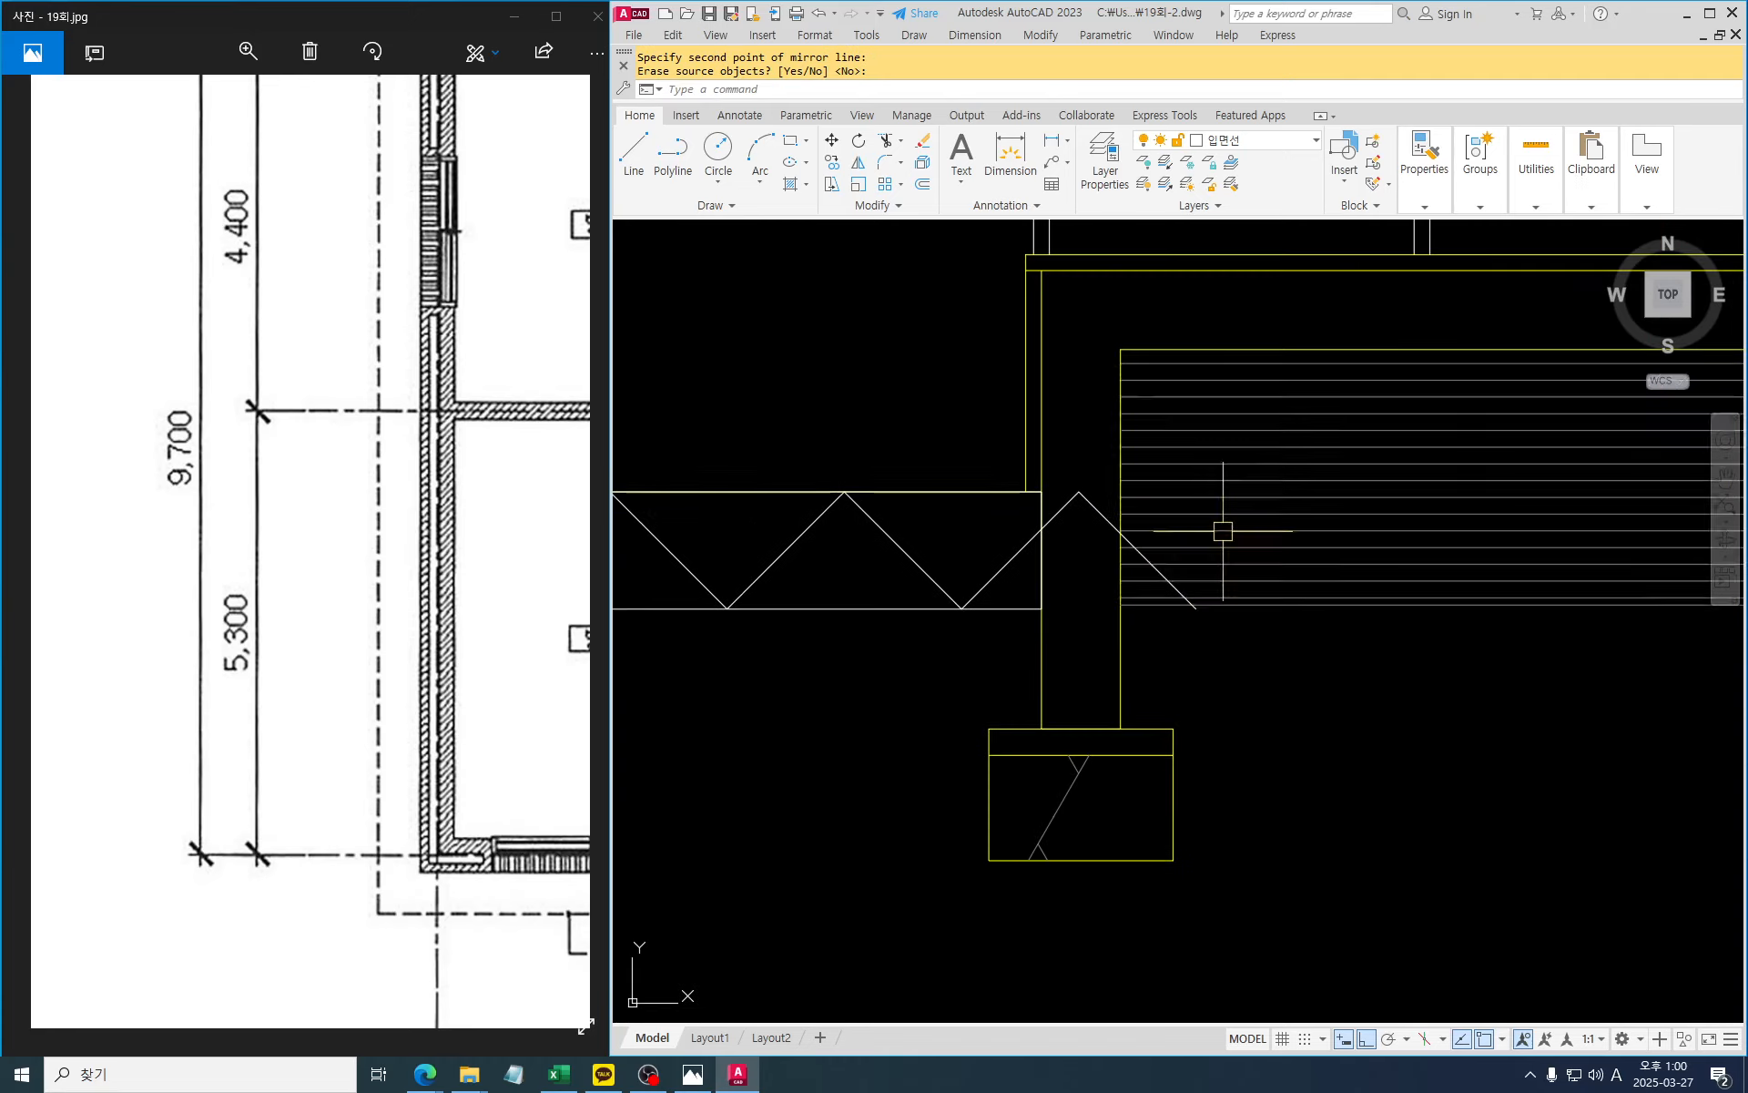
{"action": "key", "text": "Escape"}
{"action": "key", "text": "Escape"}
{"action": "key", "text": "Return"}
{"action": "left_click", "coordinate": [1049, 567]}
{"action": "key", "text": "Return"}
{"action": "left_click", "coordinate": [1055, 524]}
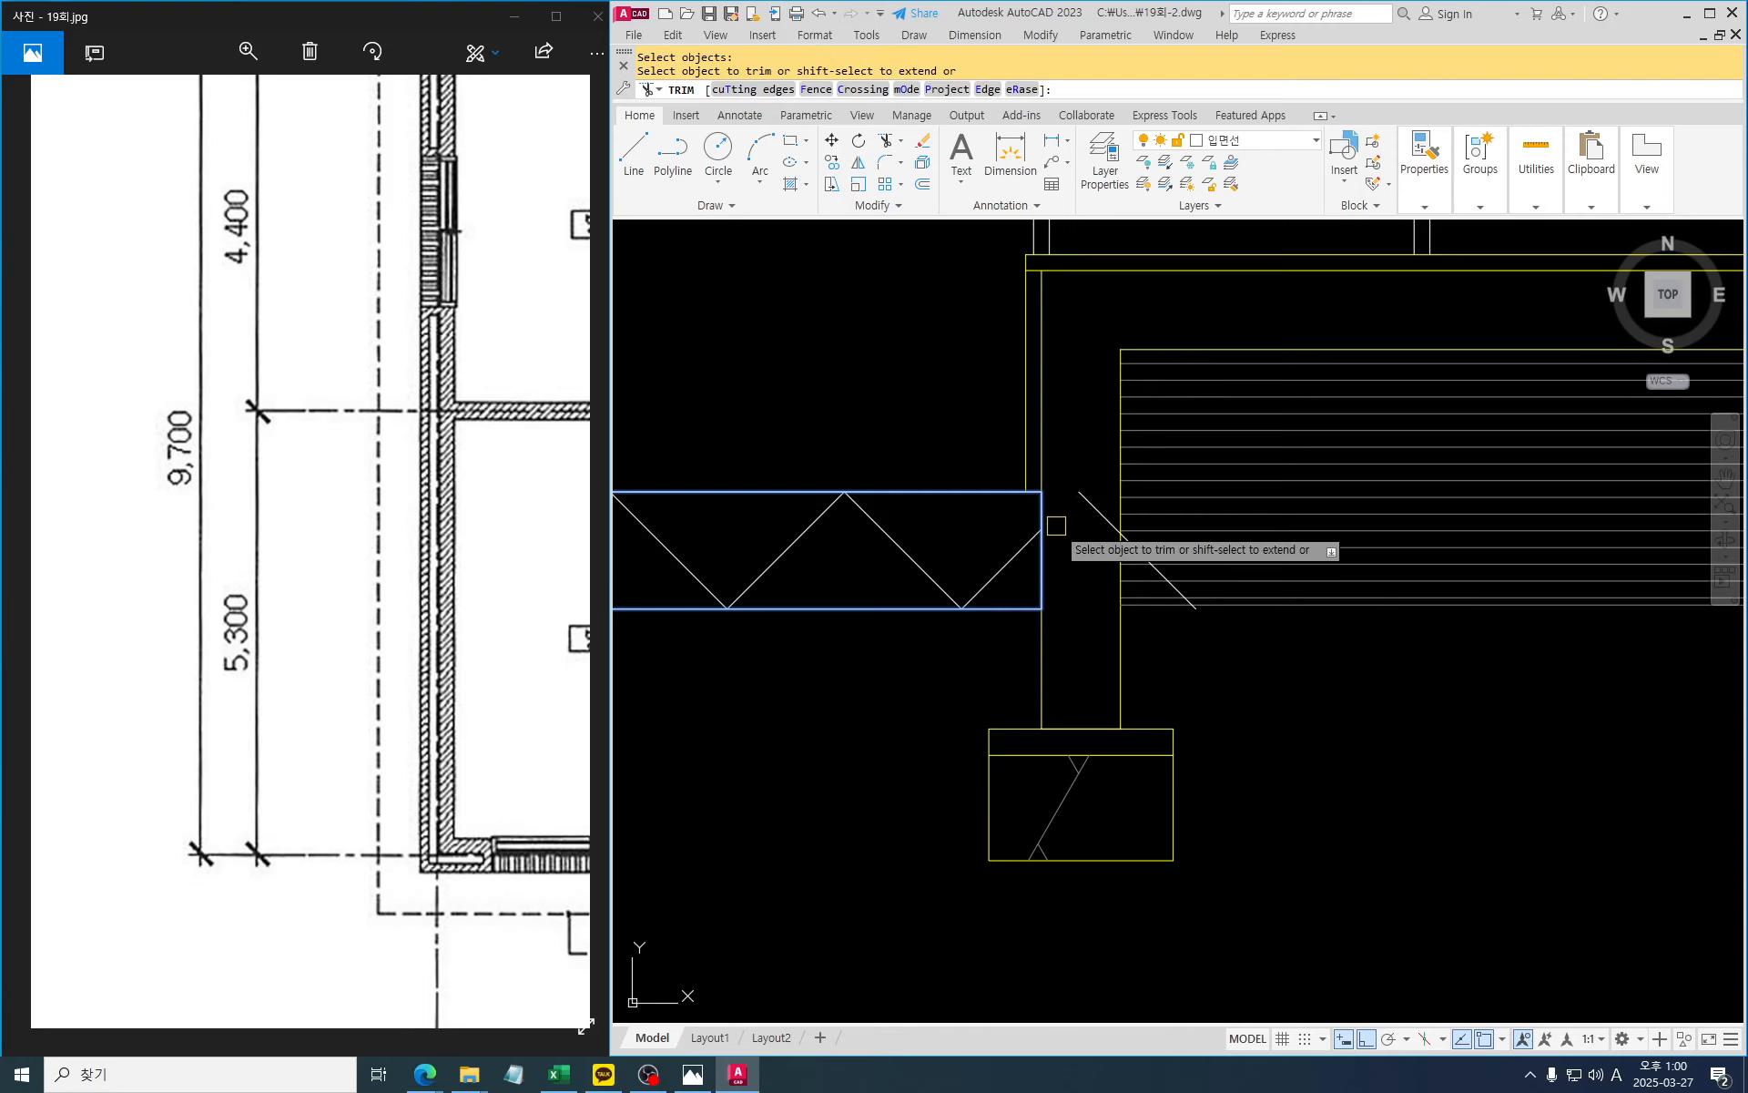
{"action": "key", "text": "Escape"}
Erase the leftover diagonal crossing the terrace foundation wall outside the ground rectangle
{"action": "key", "text": "e"}
{"action": "key", "text": "Return"}
{"action": "left_click", "coordinate": [1092, 506]}
{"action": "key", "text": "Escape"}
{"action": "key", "text": "e"}
{"action": "key", "text": "Return"}
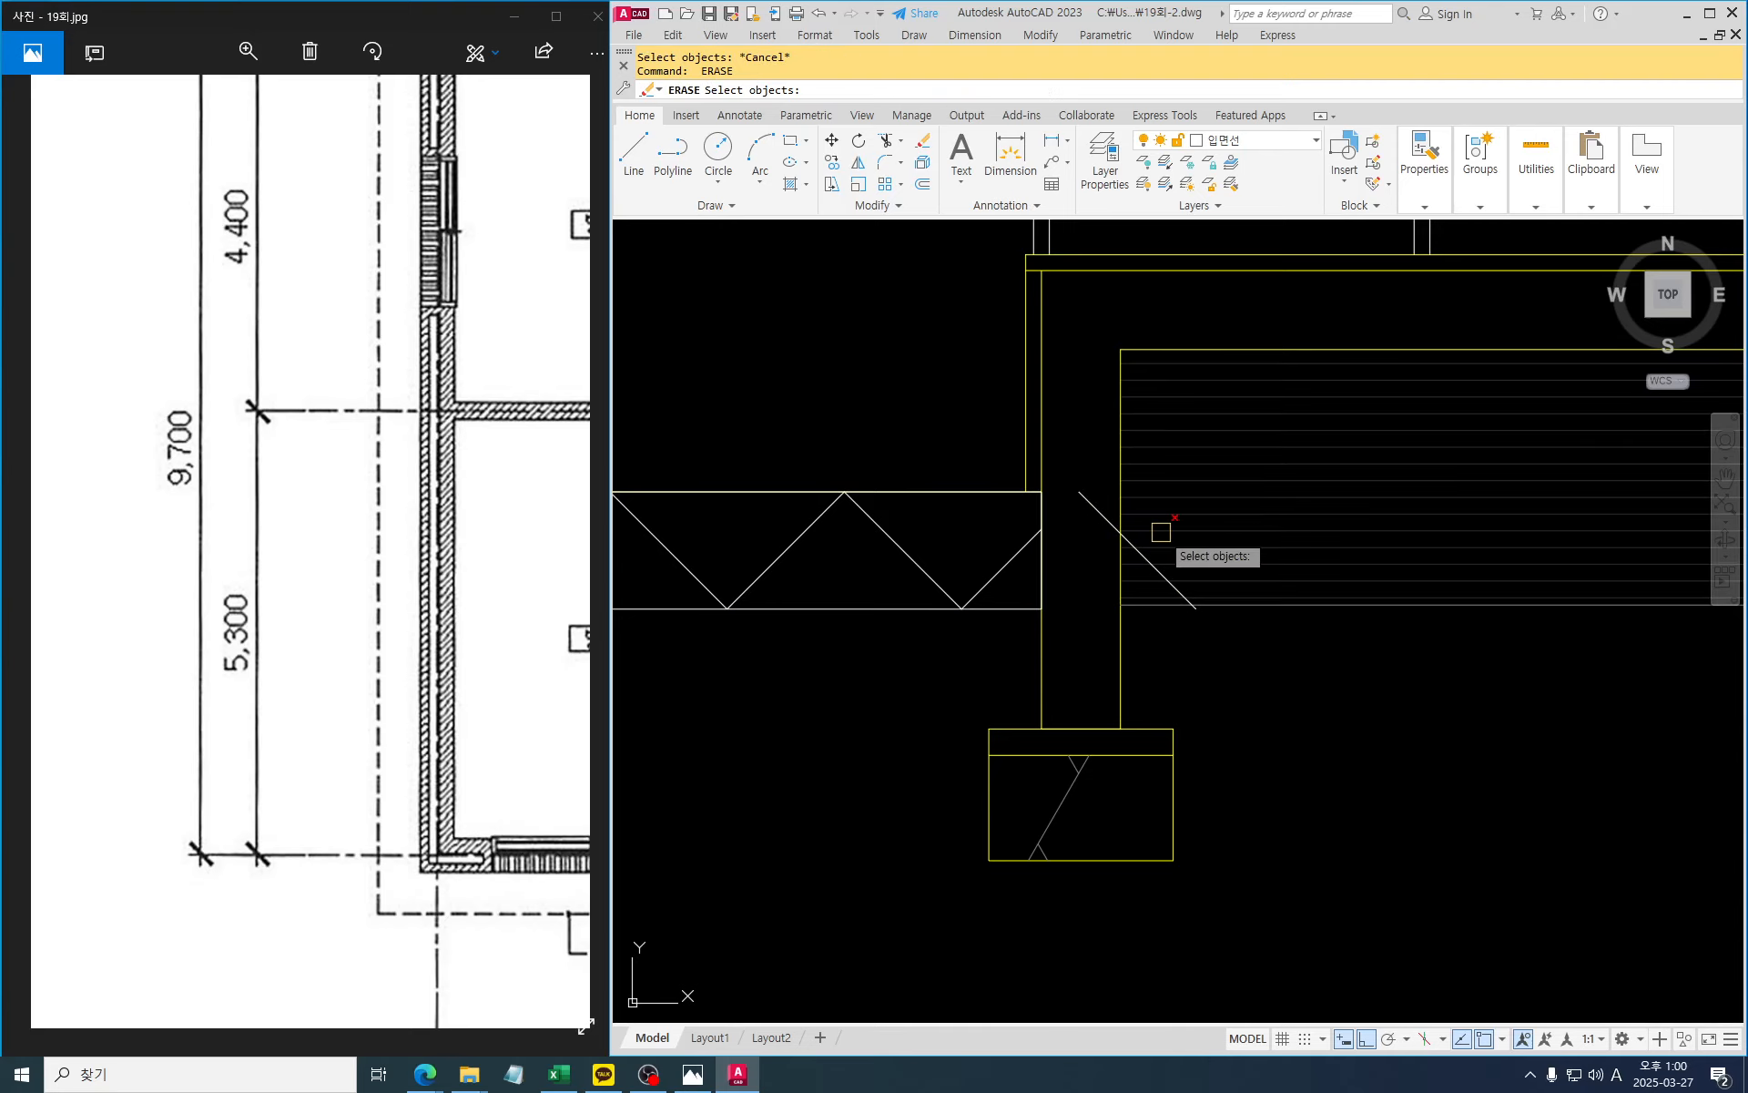
{"action": "left_click", "coordinate": [1085, 500]}
{"action": "key", "text": "Return"}
Join all the zigzag diagonals inside the ground rectangle into one polyline
{"action": "scroll", "coordinate": [1091, 496], "scroll_direction": "down", "scroll_amount": 3}
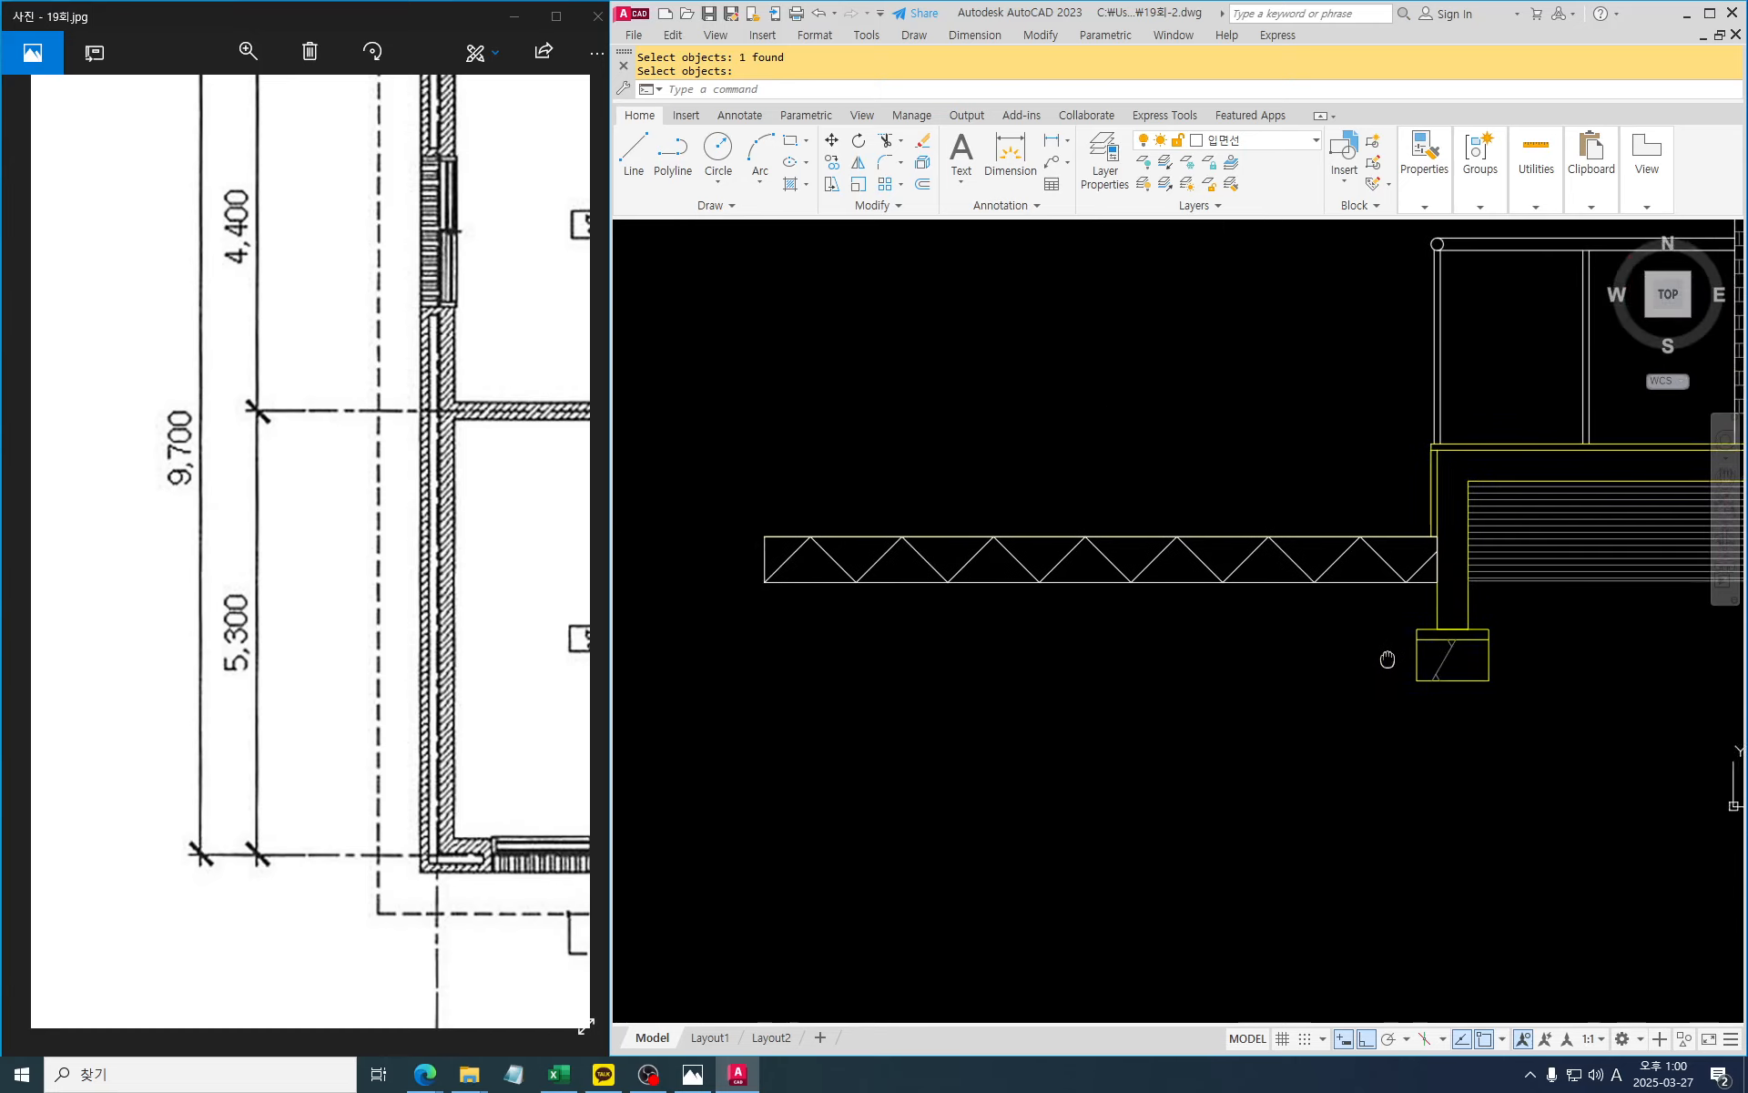
{"action": "middle_click_drag", "start_coordinate": [1366, 638], "coordinate": [1463, 688]}
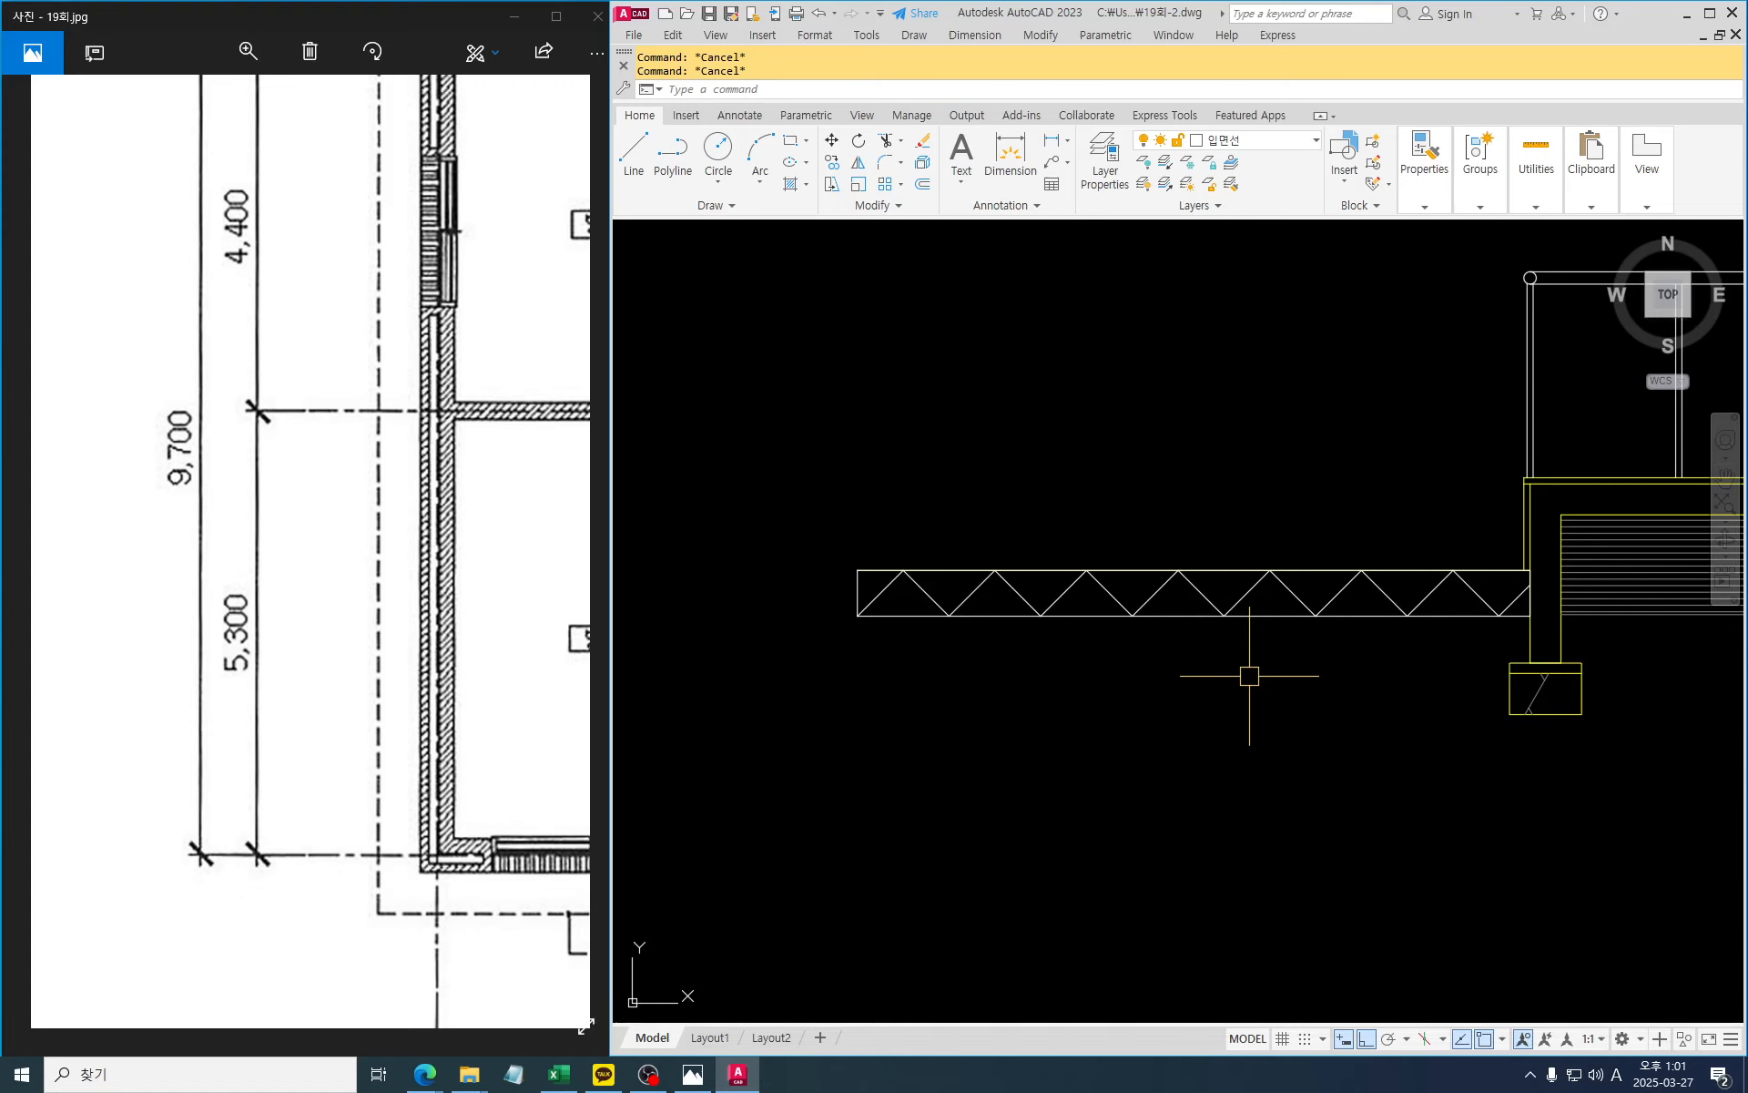
{"action": "key", "text": "j"}
{"action": "key", "text": "Return"}
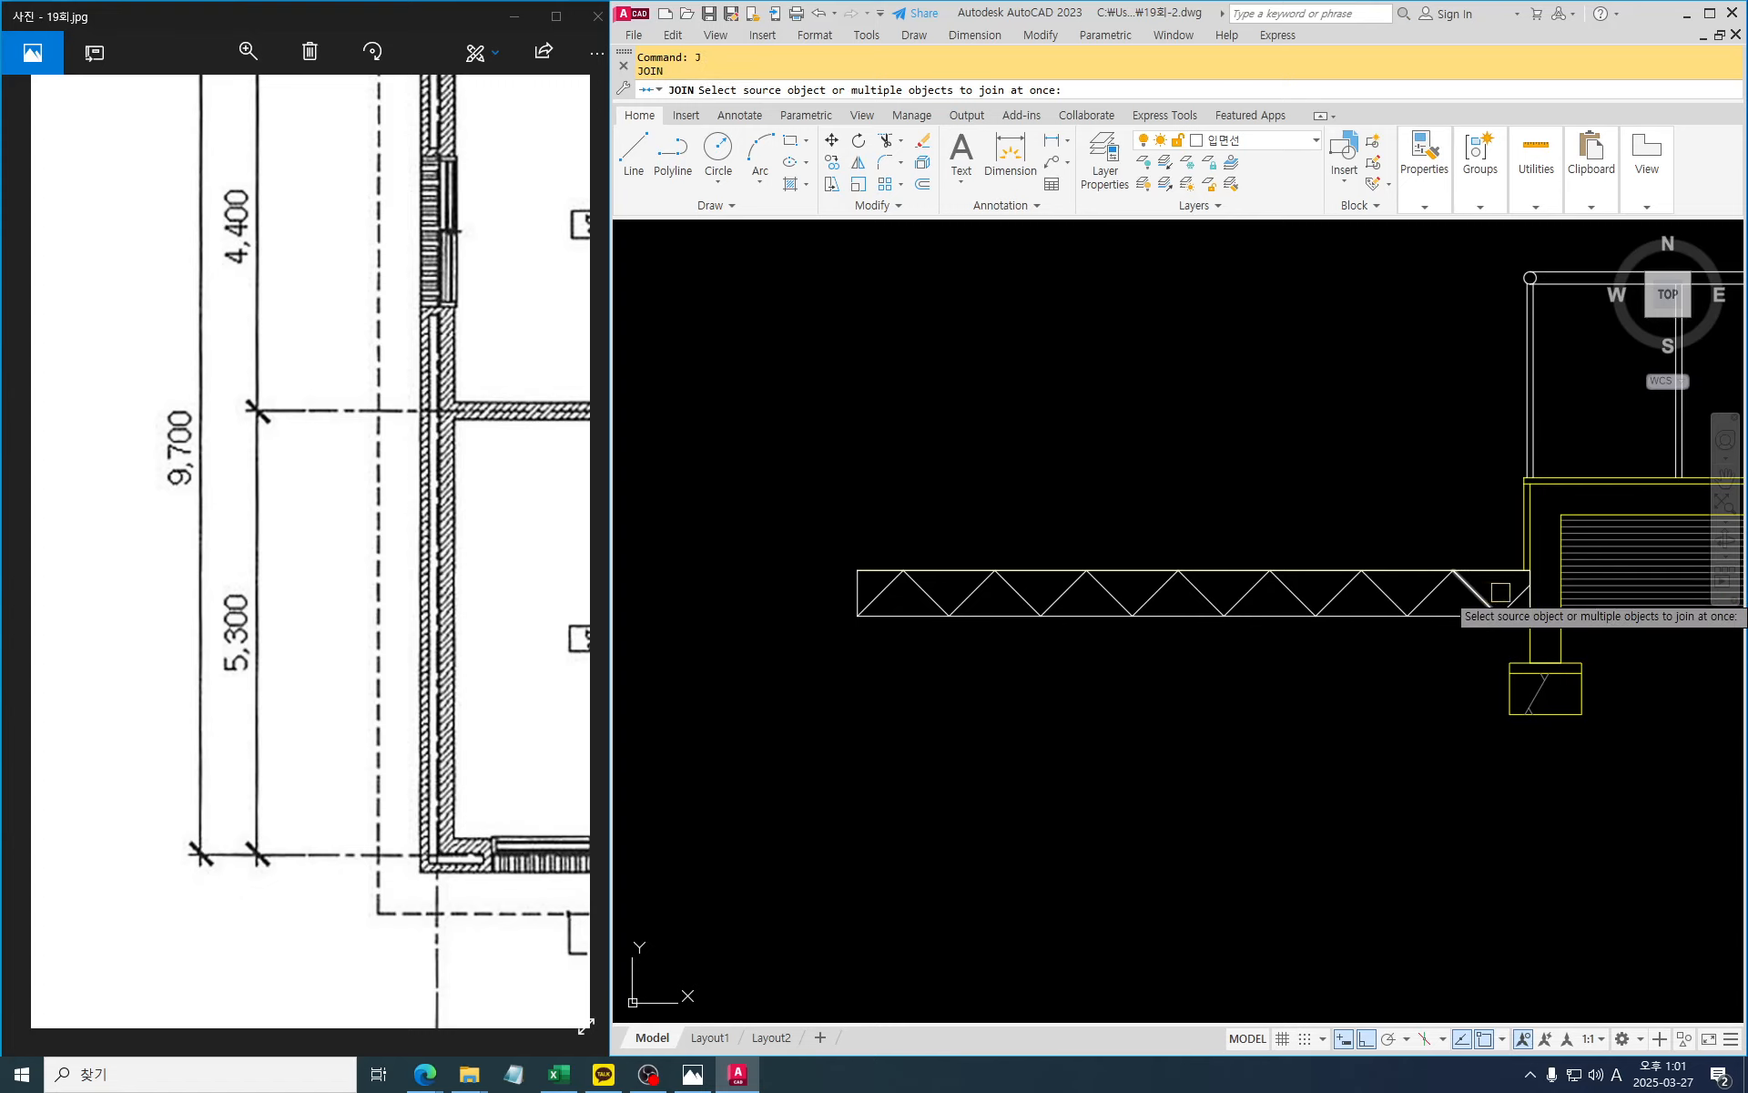
{"action": "left_click", "coordinate": [1519, 596]}
{"action": "left_click", "coordinate": [1437, 570]}
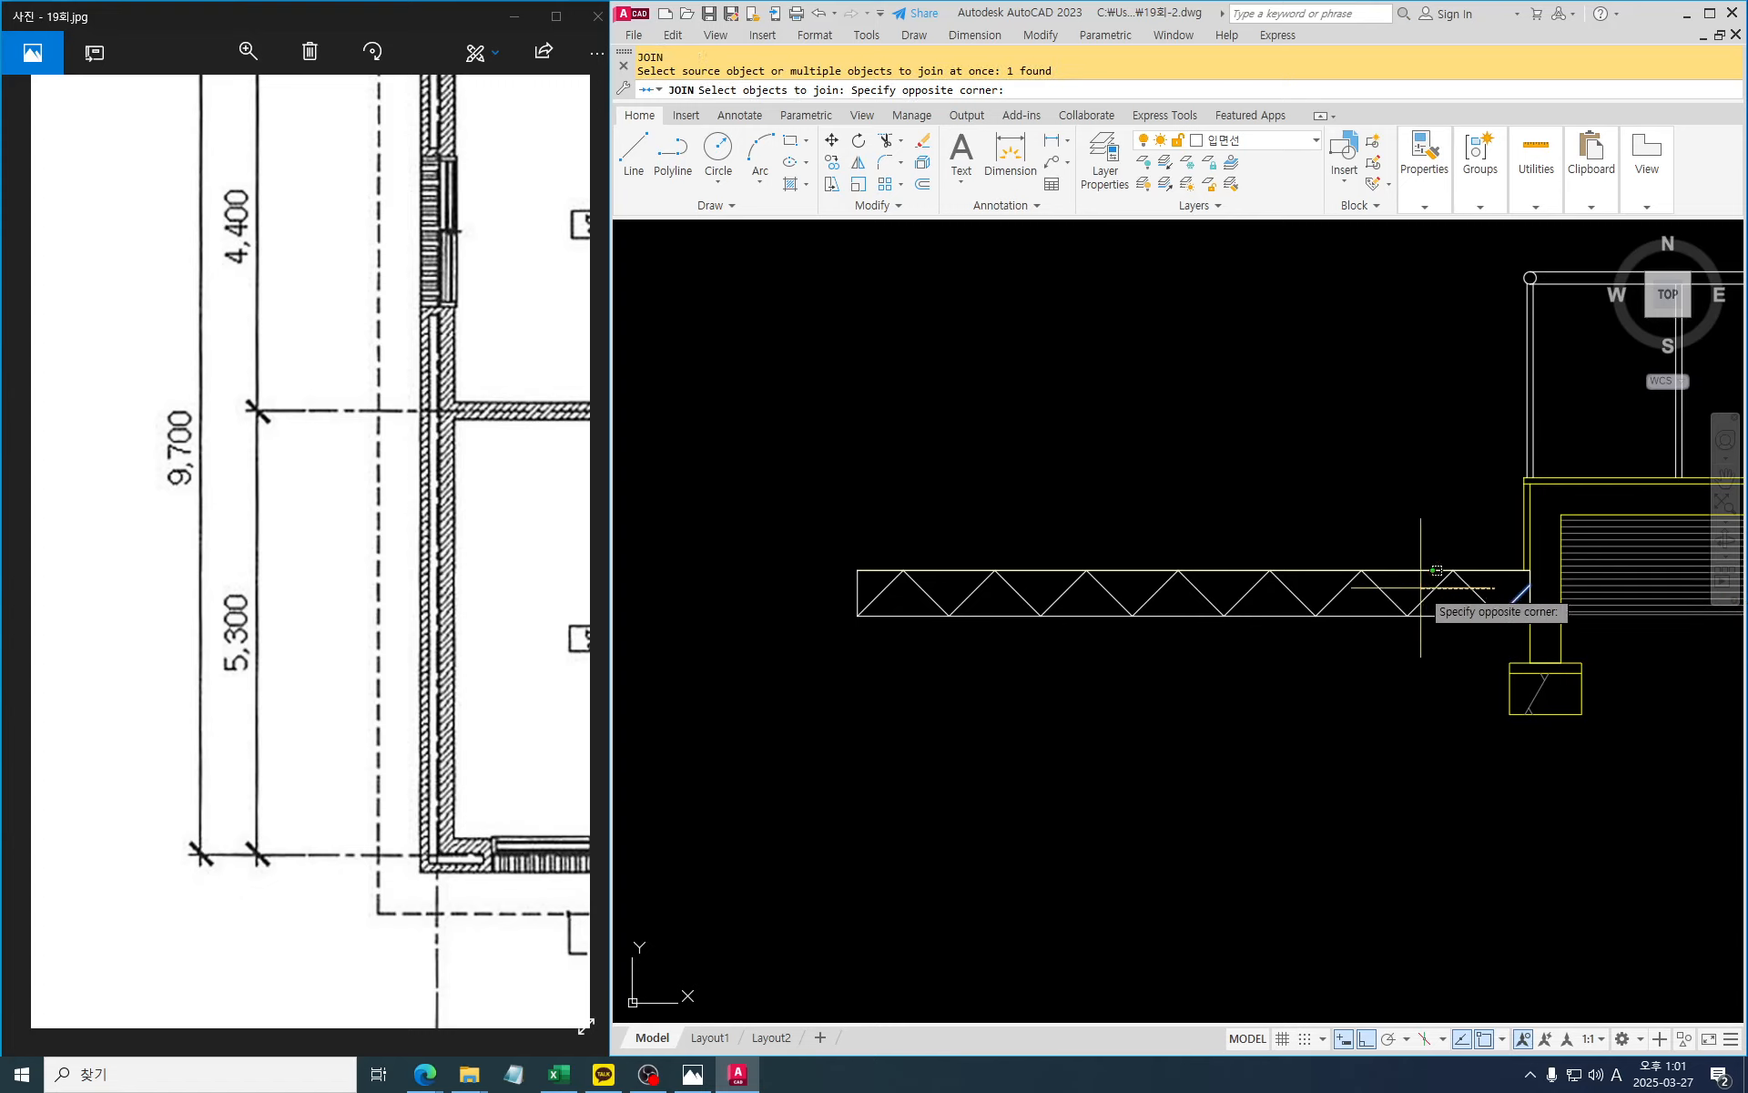
{"action": "left_click", "coordinate": [893, 591]}
{"action": "key", "text": "Return"}
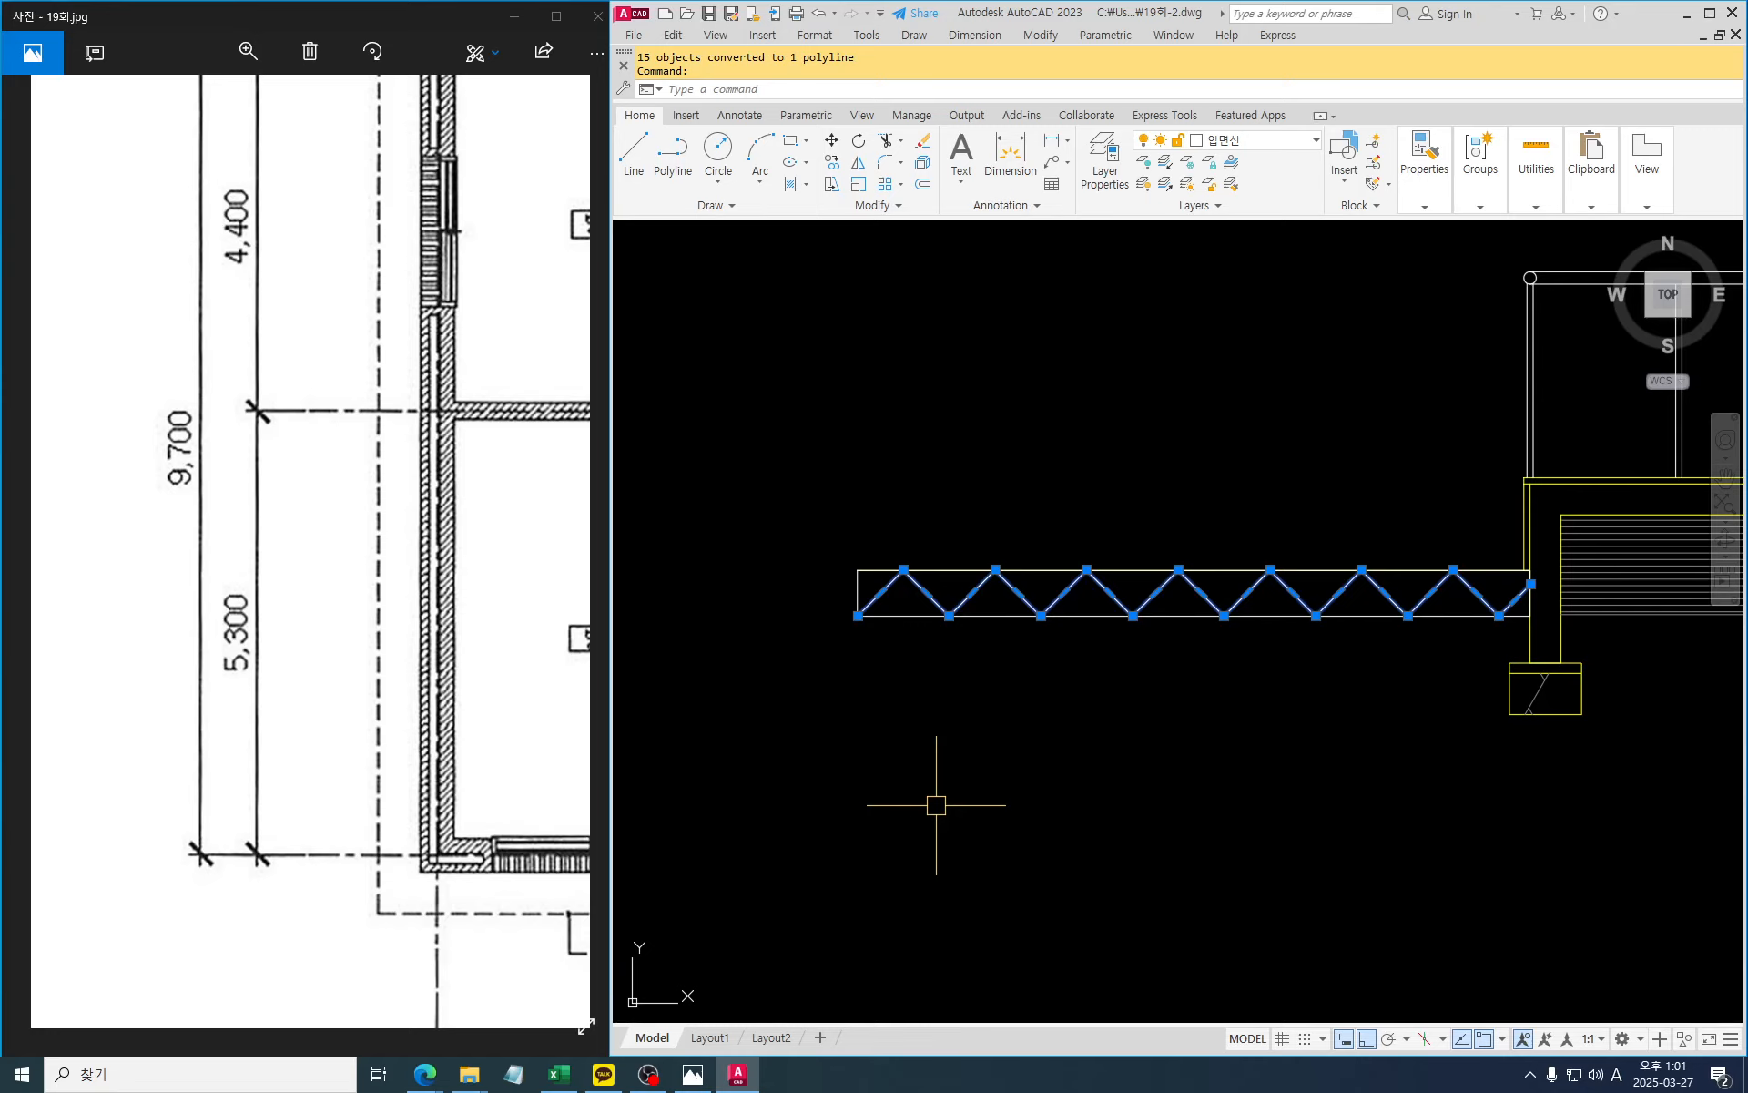
Set the zigzag polyline's global width to 5
{"action": "key", "text": "Return"}
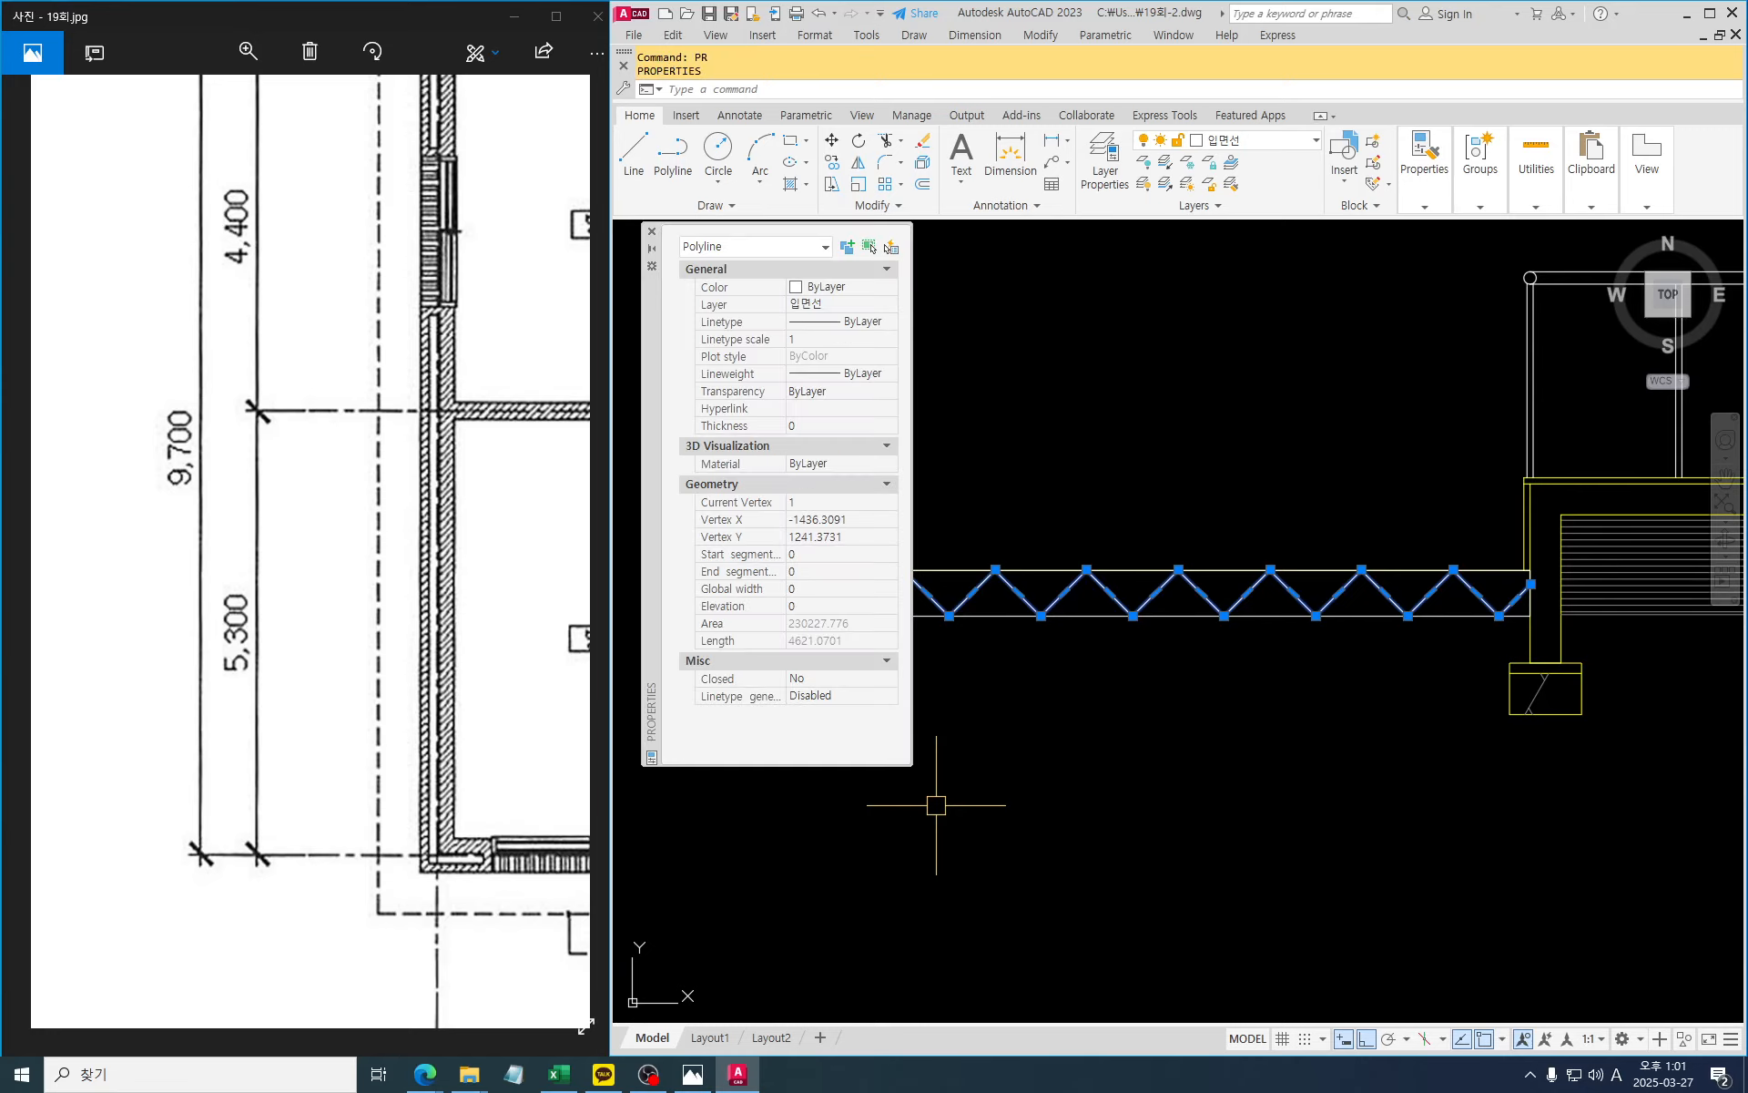
{"action": "left_click", "coordinate": [810, 589]}
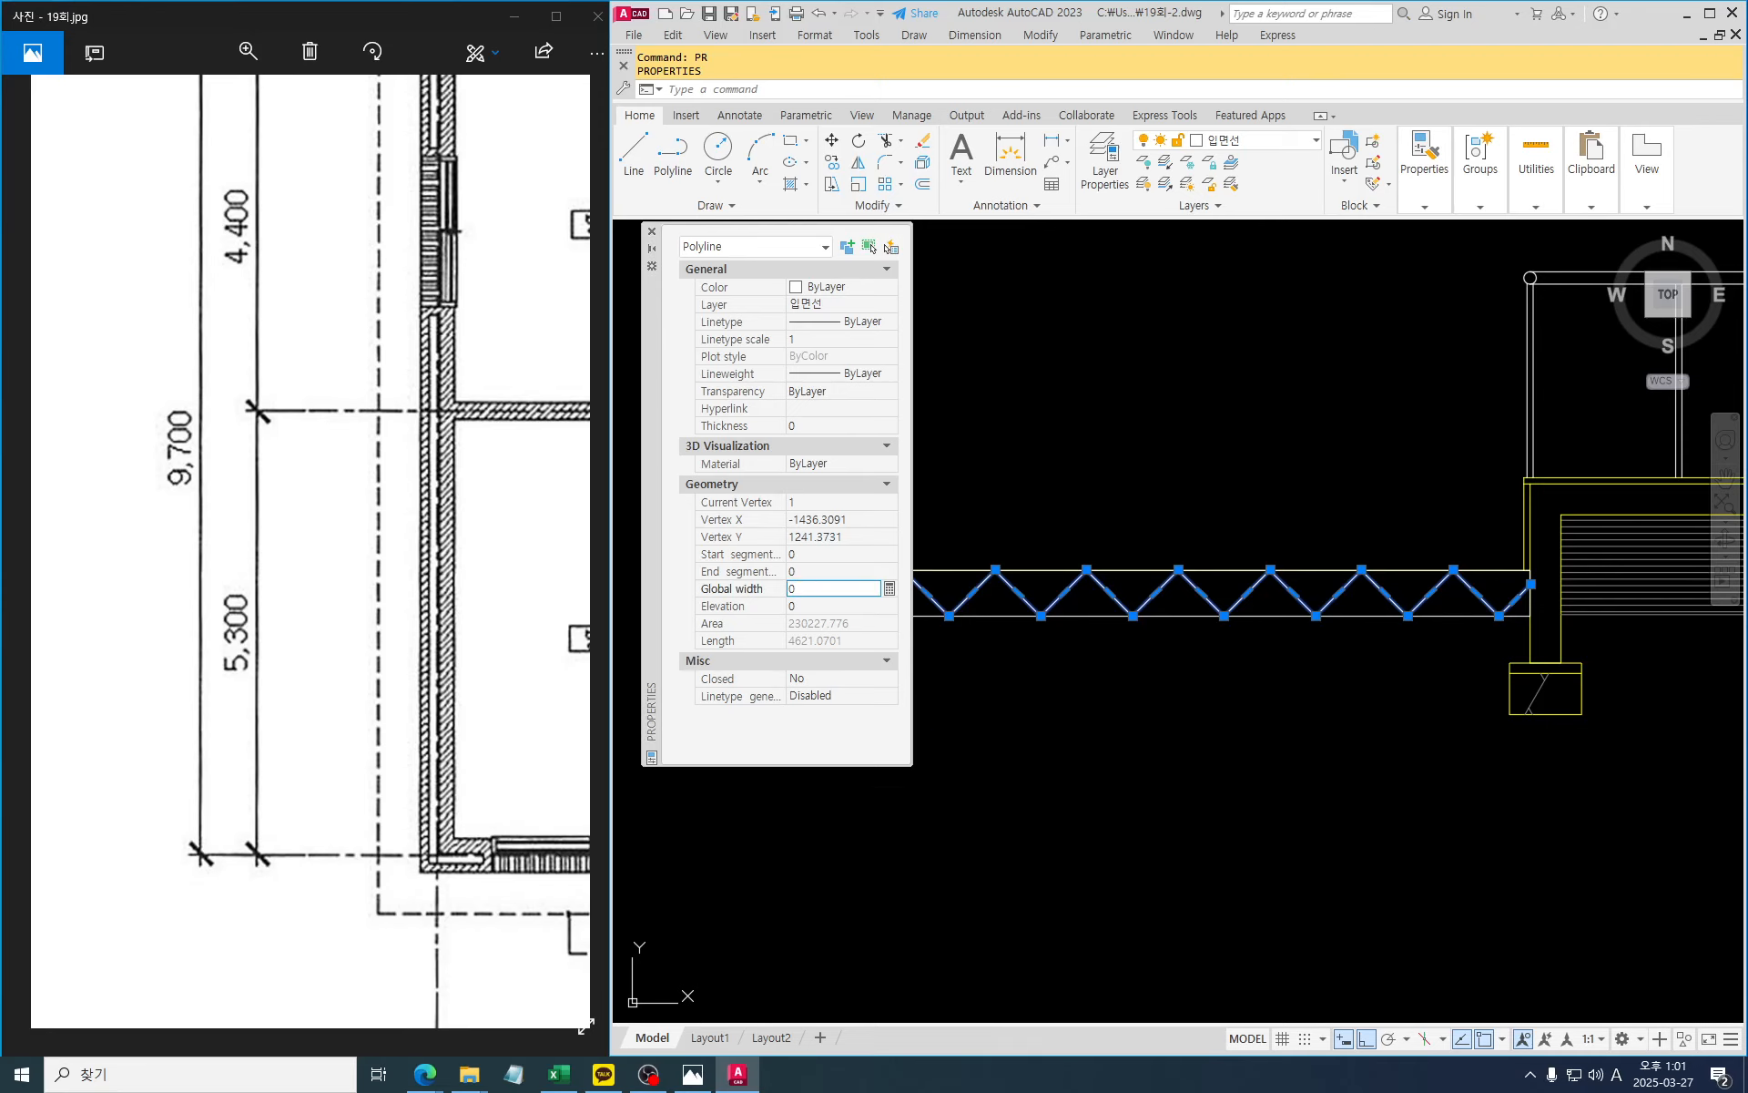
{"action": "type", "text": "5"}
{"action": "key", "text": "Return"}
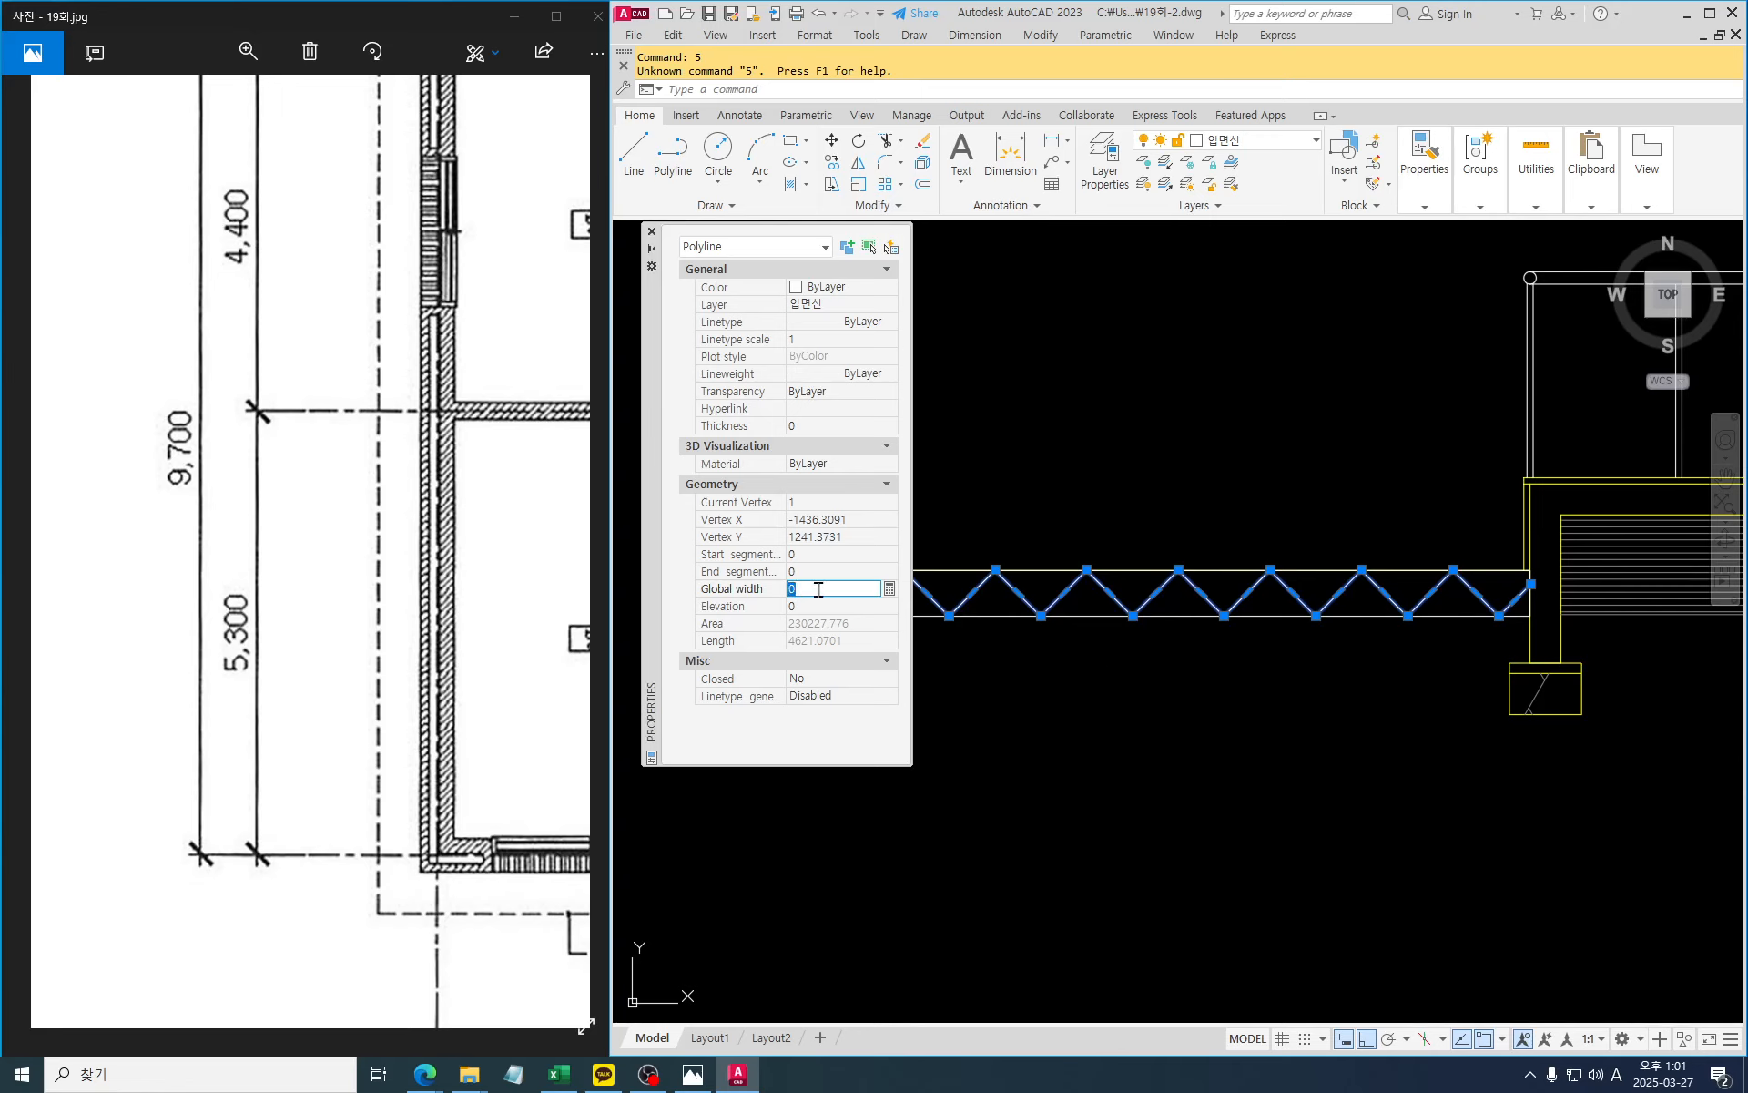
{"action": "key", "text": "Tab"}
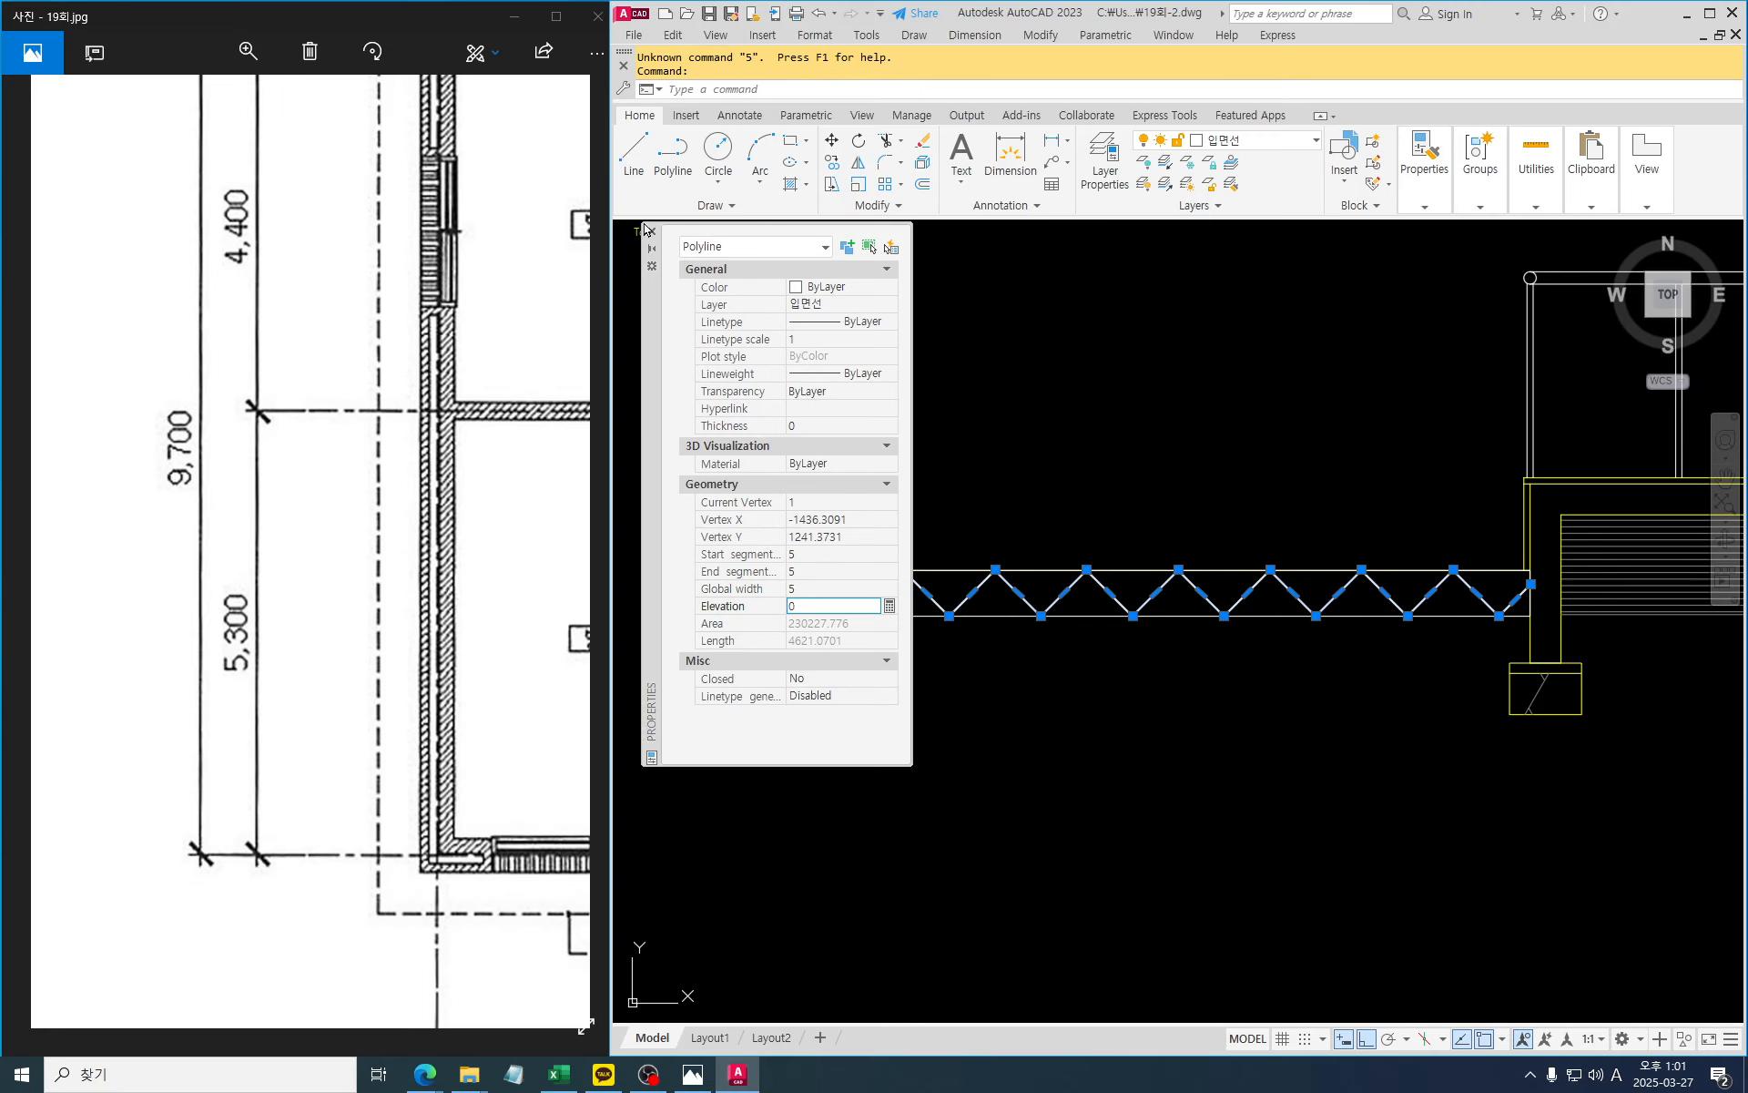
{"action": "left_click", "coordinate": [649, 231]}
{"action": "key", "text": "Escape"}
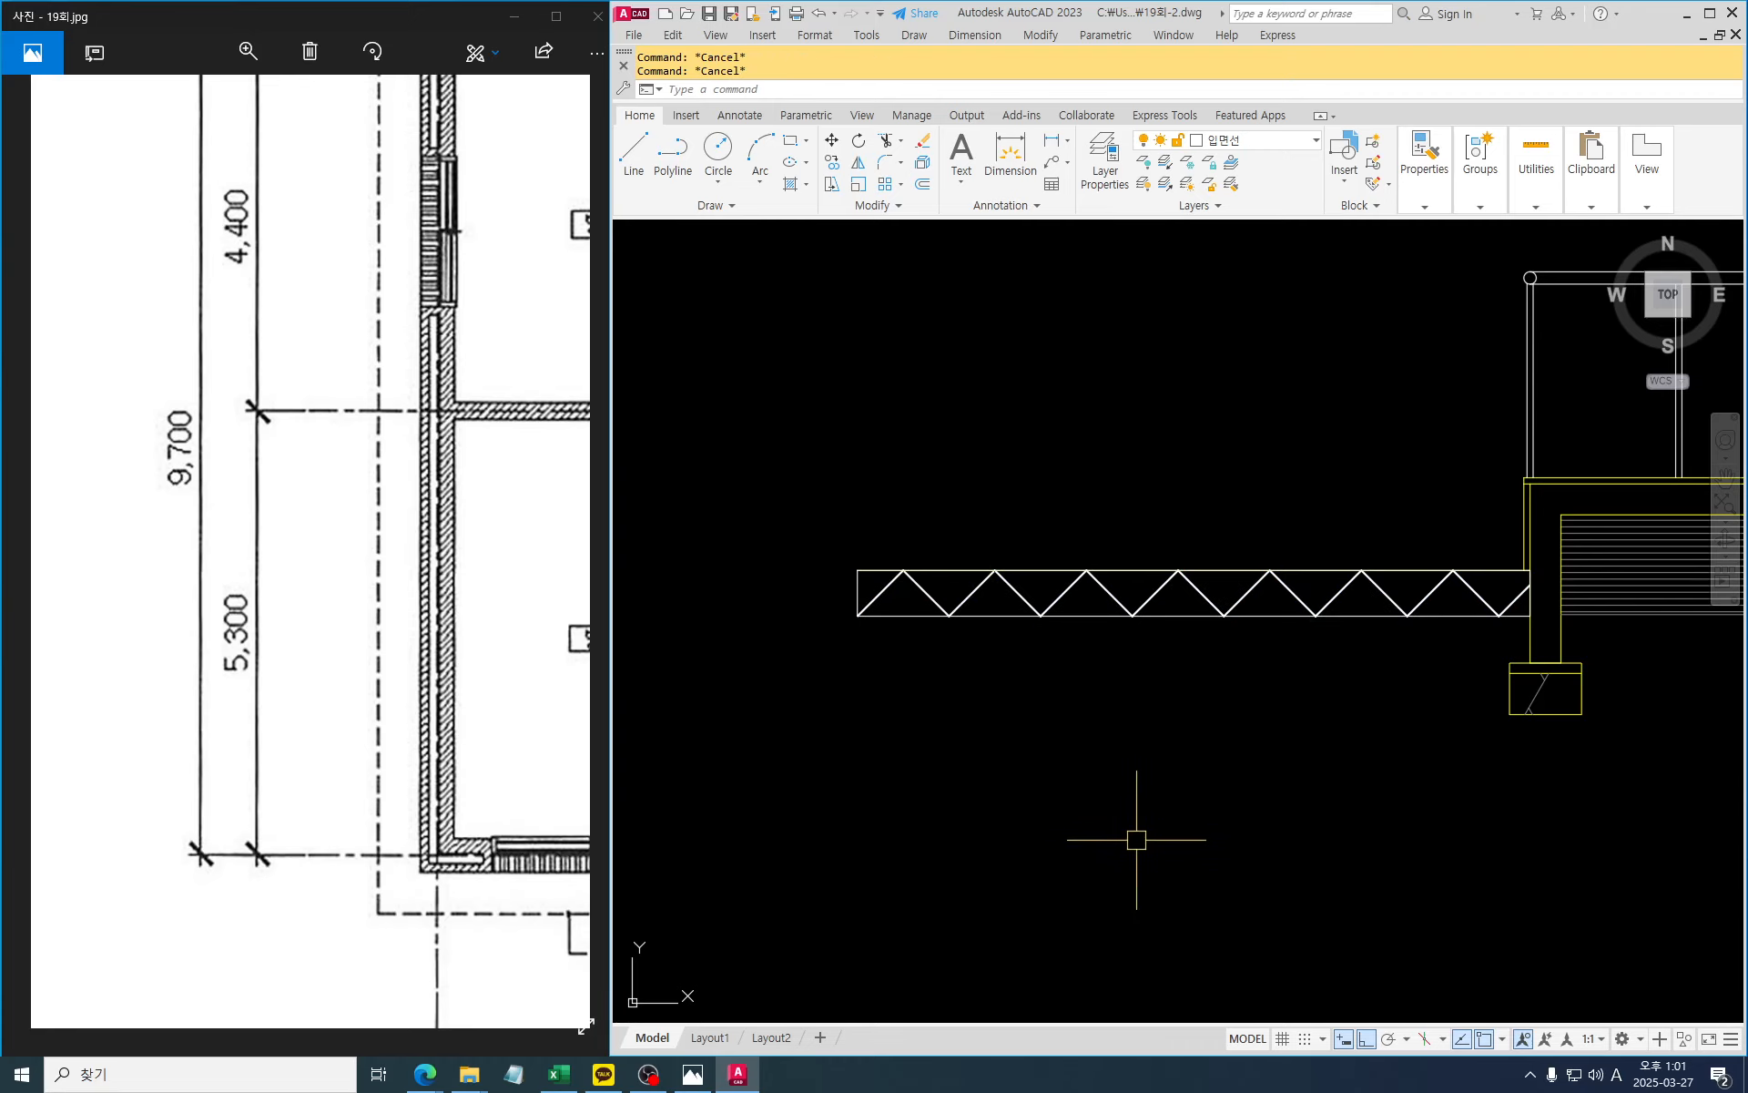
Hatch all the areas above the zigzag in the ground rectangle with the AR-BRSTD pattern
{"action": "middle_click_drag", "start_coordinate": [1099, 765], "coordinate": [1057, 757]}
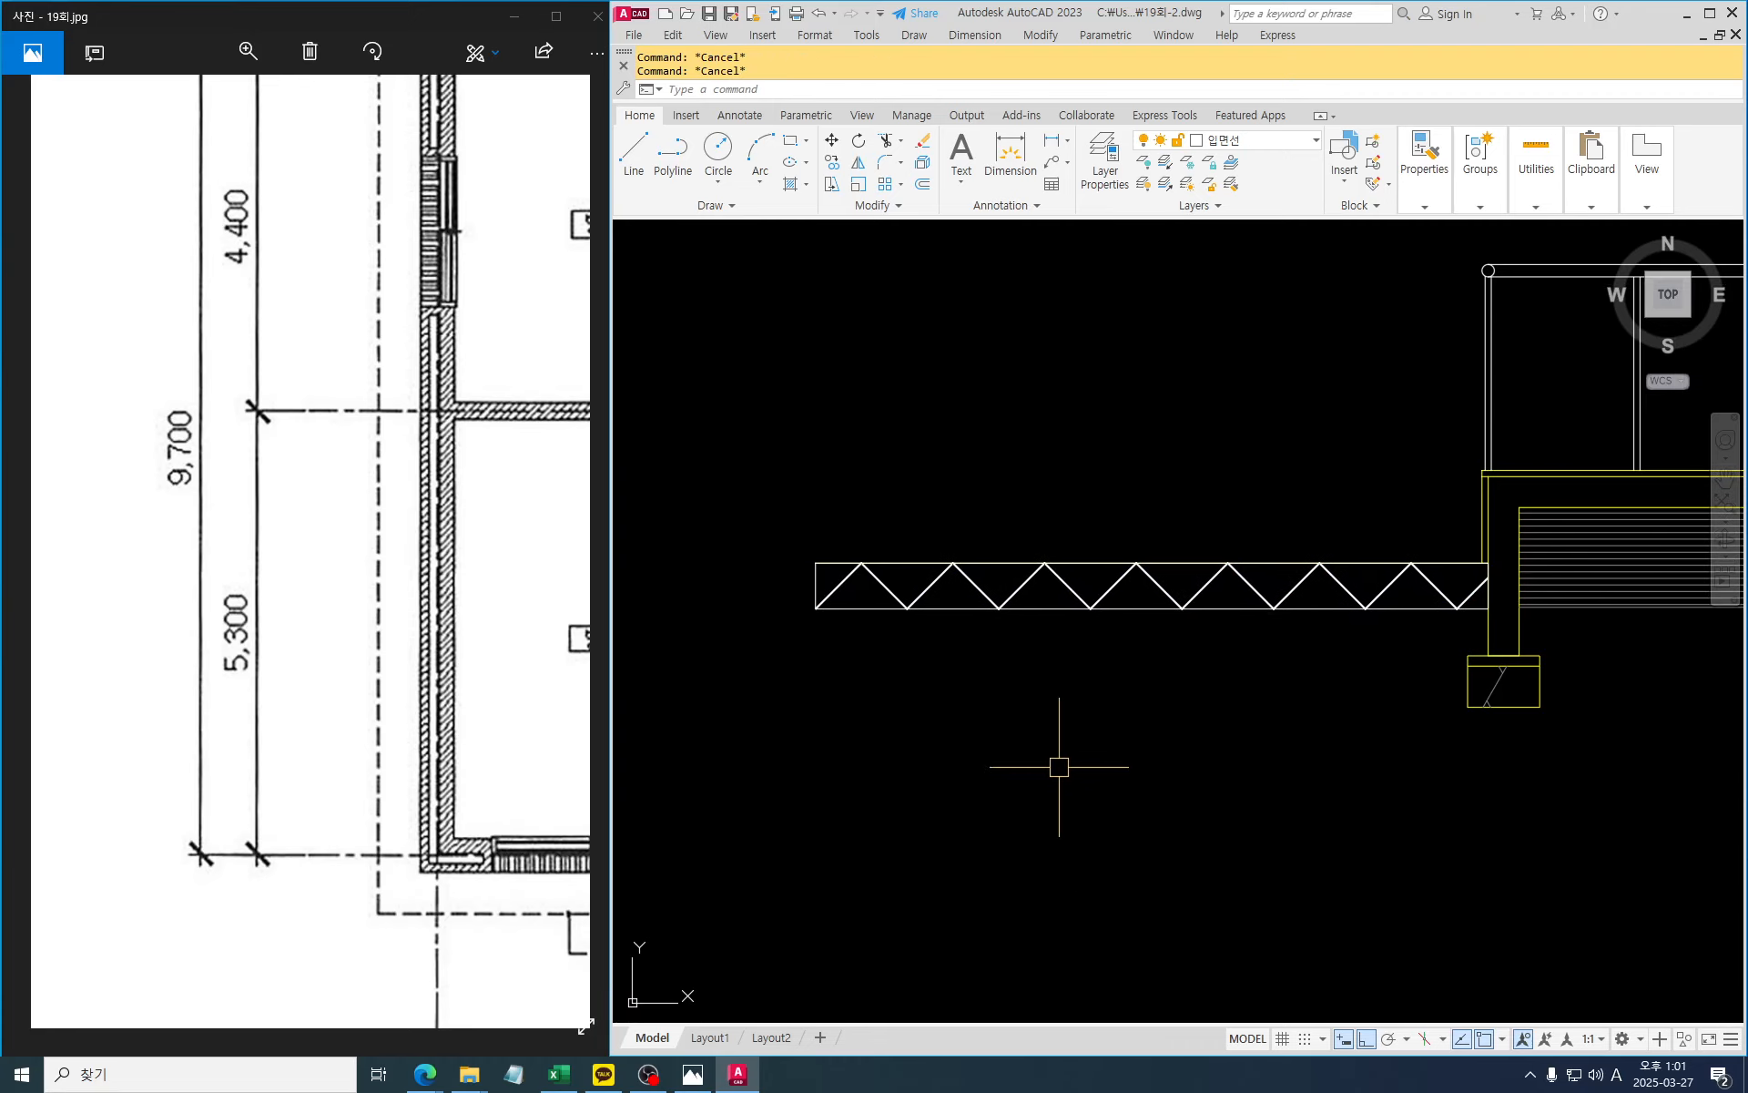
{"action": "type", "text": "h"}
{"action": "key", "text": "Return"}
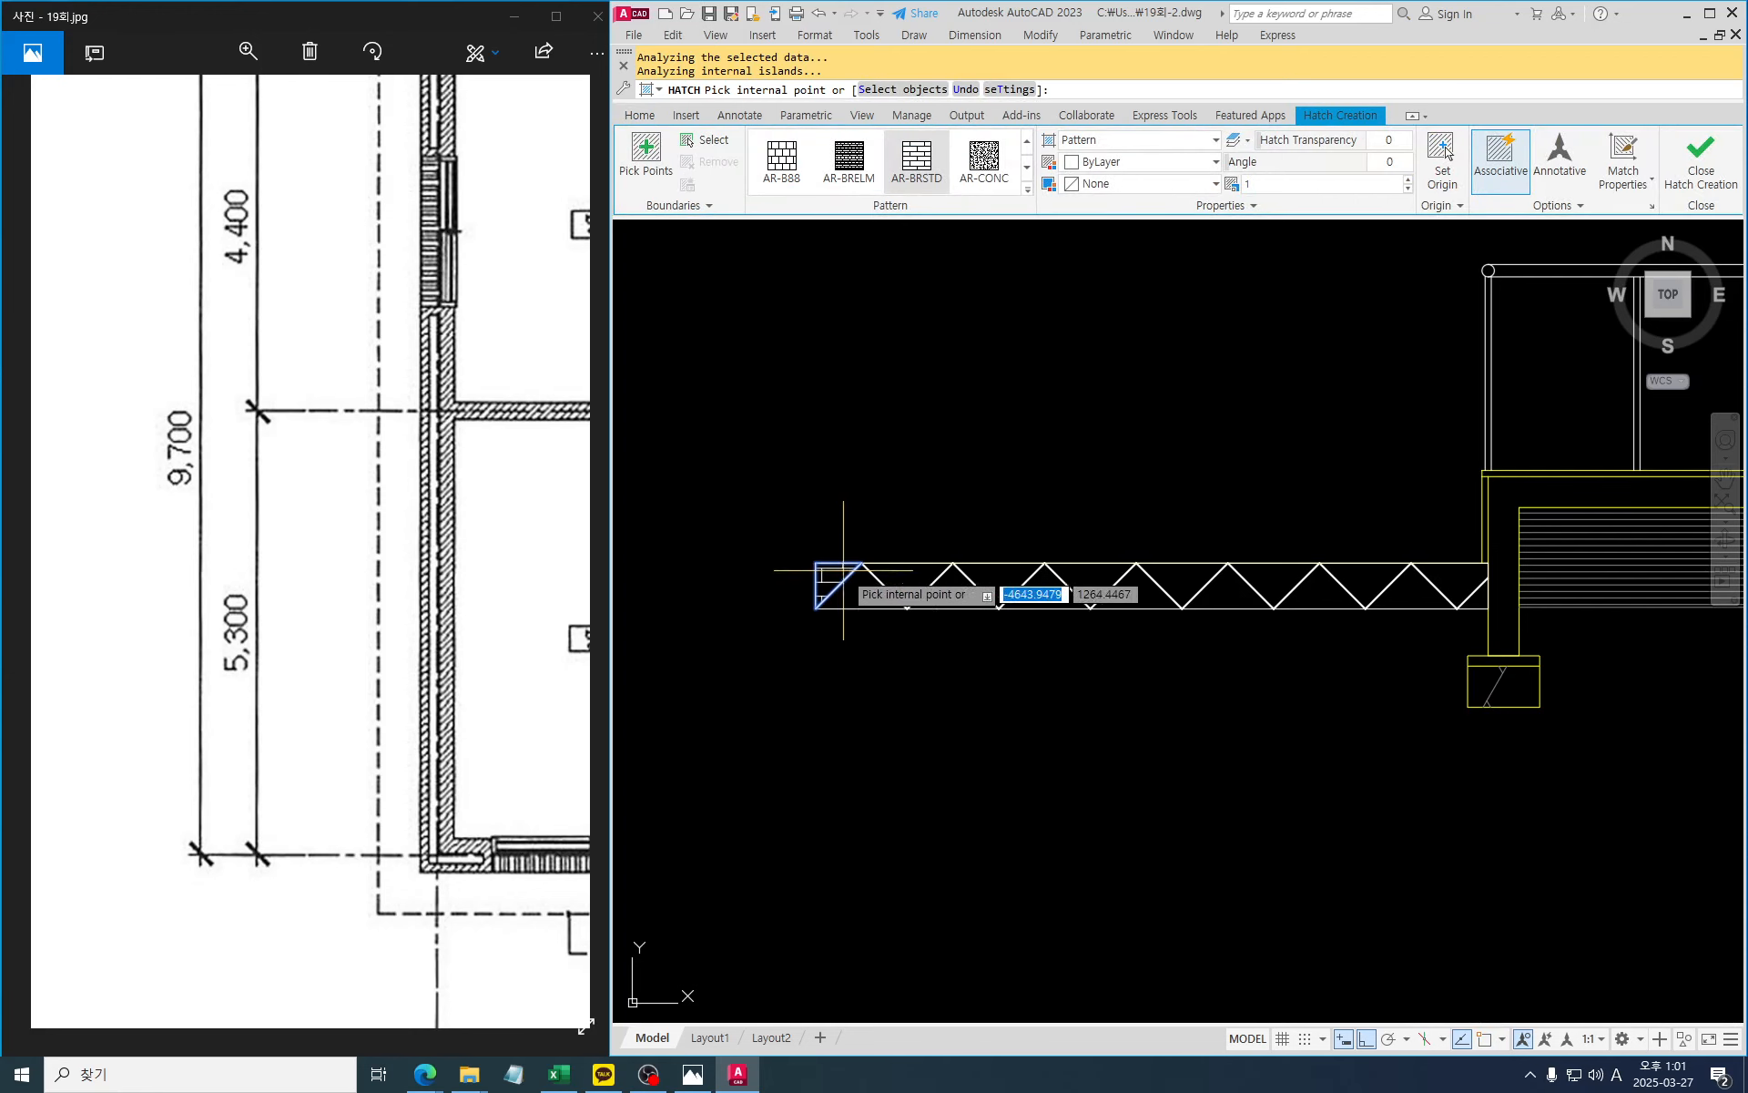
{"action": "left_click", "coordinate": [901, 576]}
{"action": "left_click", "coordinate": [1001, 577]}
{"action": "left_click", "coordinate": [1096, 572]}
{"action": "left_click", "coordinate": [1188, 570]}
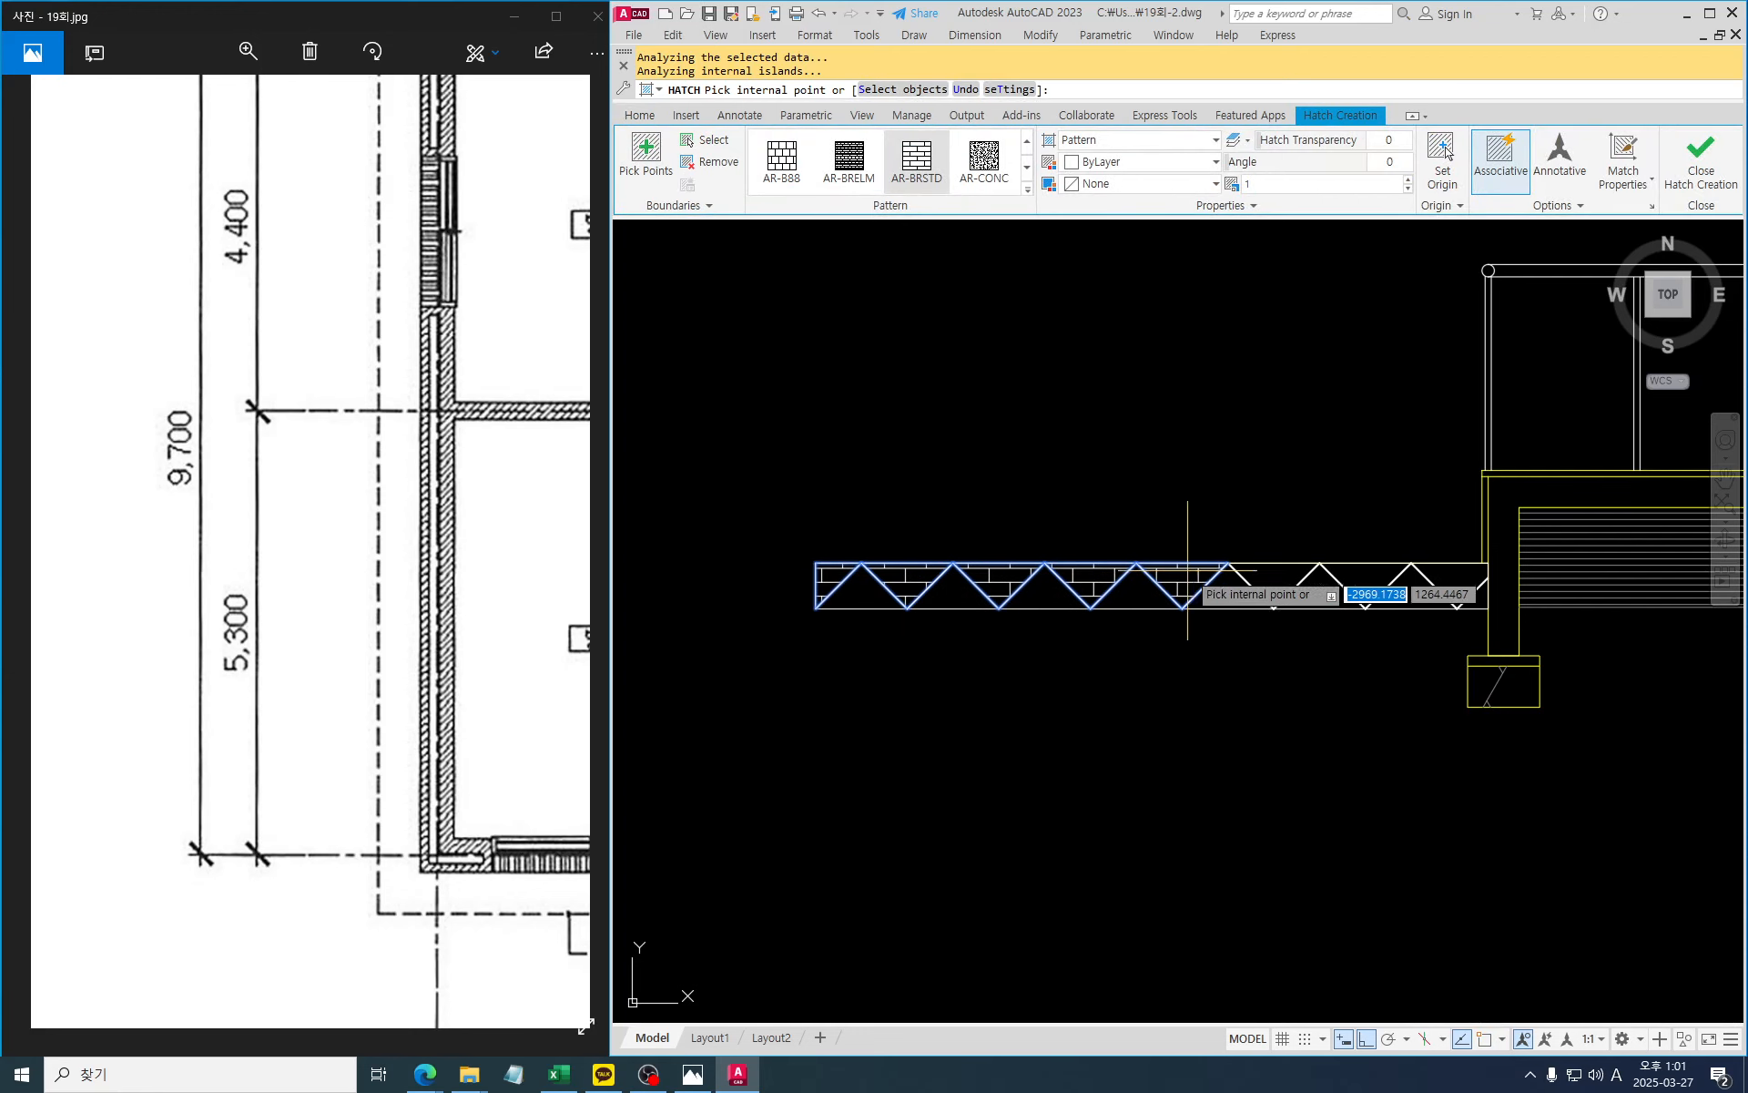
{"action": "left_click", "coordinate": [1296, 571]}
{"action": "left_click", "coordinate": [1376, 571]}
{"action": "left_click", "coordinate": [1450, 572]}
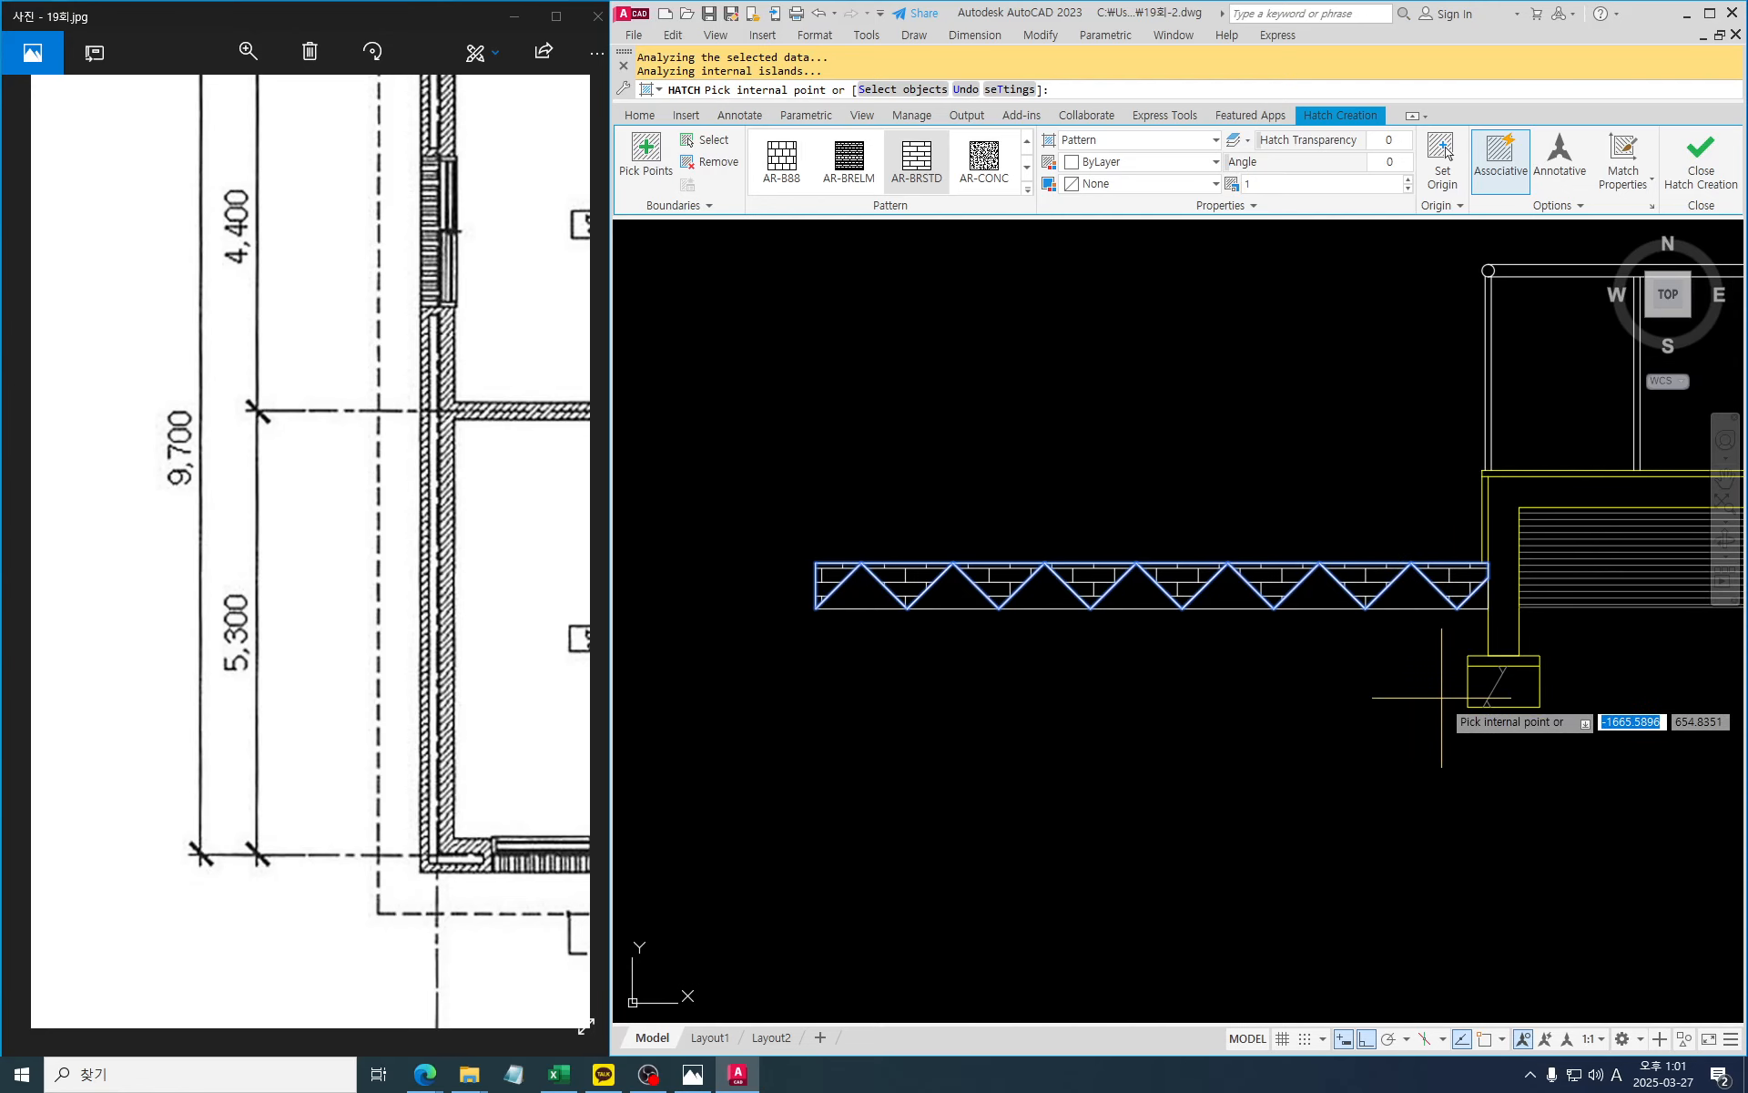
{"action": "key", "text": "Return"}
Match the hatch above the zigzag to the horizontal-line hatch beneath the terrace slab
{"action": "type", "text": "ma"}
{"action": "key", "text": "Return"}
{"action": "left_click", "coordinate": [1525, 592]}
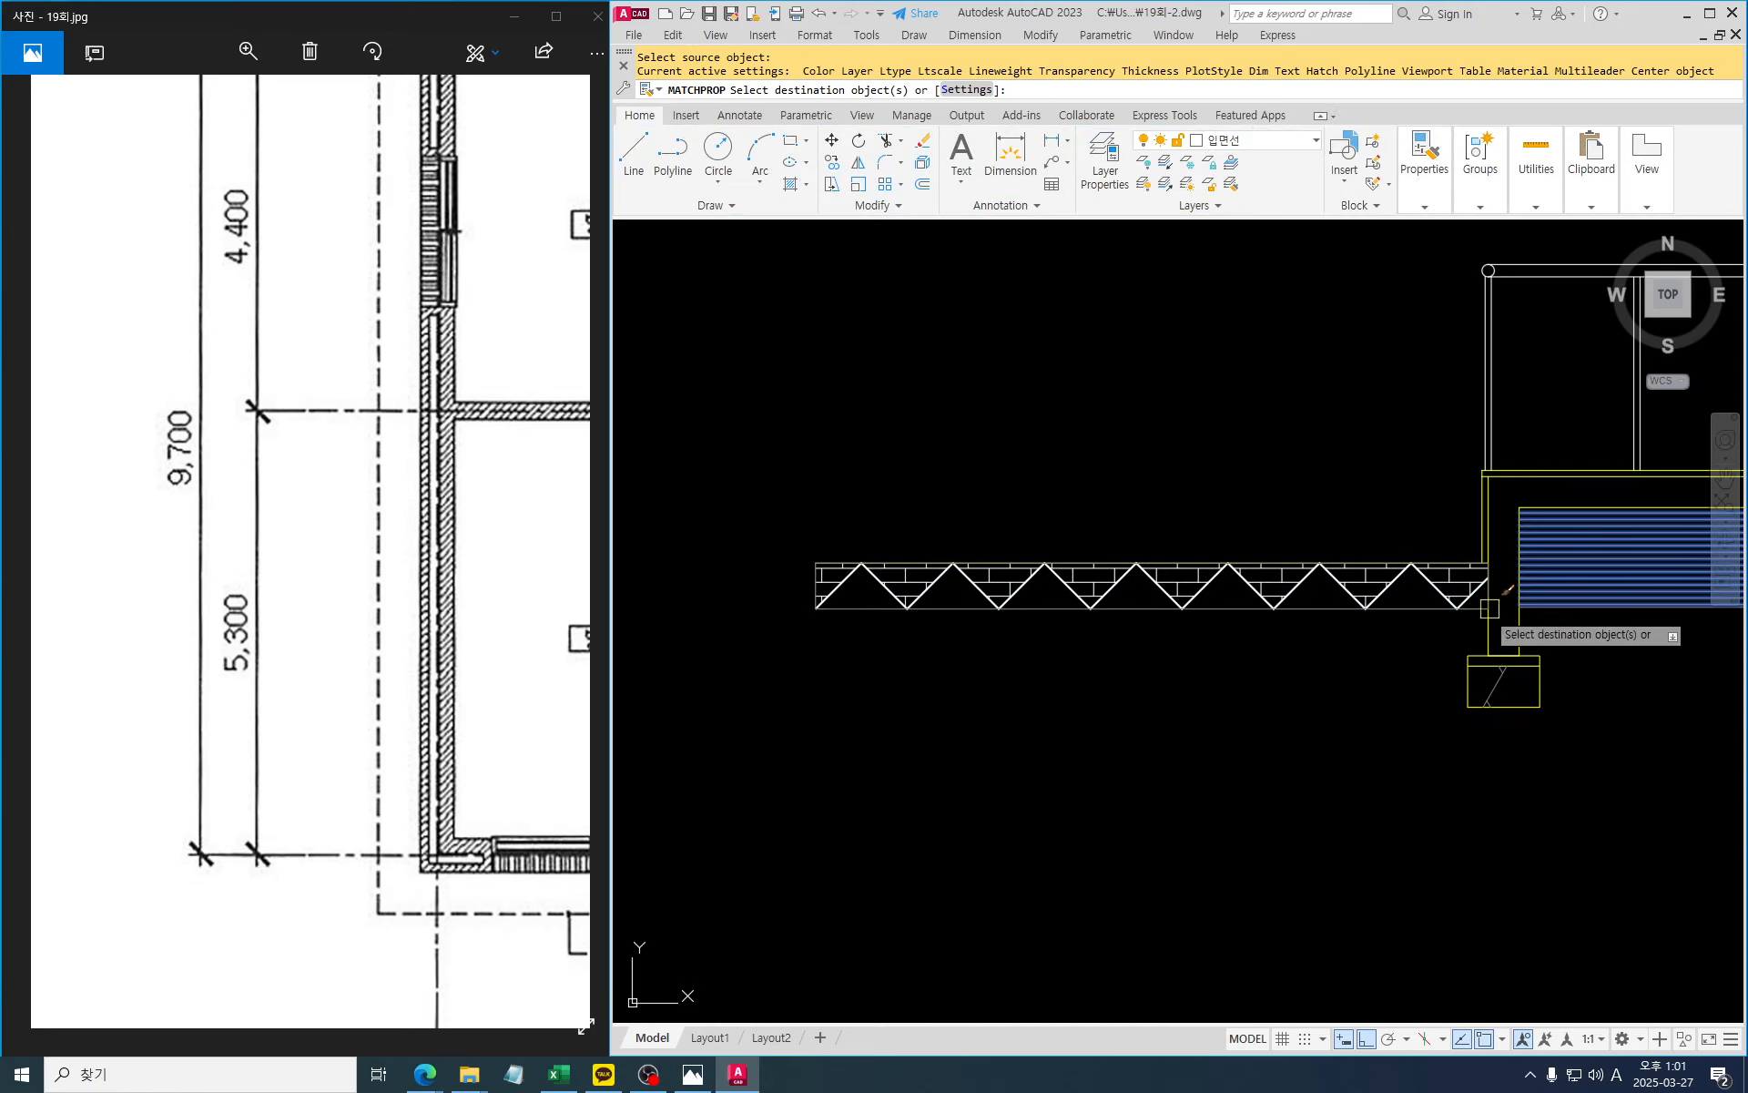
{"action": "scroll", "coordinate": [1473, 612], "scroll_direction": "up", "scroll_amount": 3}
{"action": "left_click", "coordinate": [1420, 546]}
{"action": "key", "text": "Escape"}
{"action": "key", "text": "Escape"}
Set the angle of the hatch above the zigzag to 0
{"action": "left_click", "coordinate": [1427, 545]}
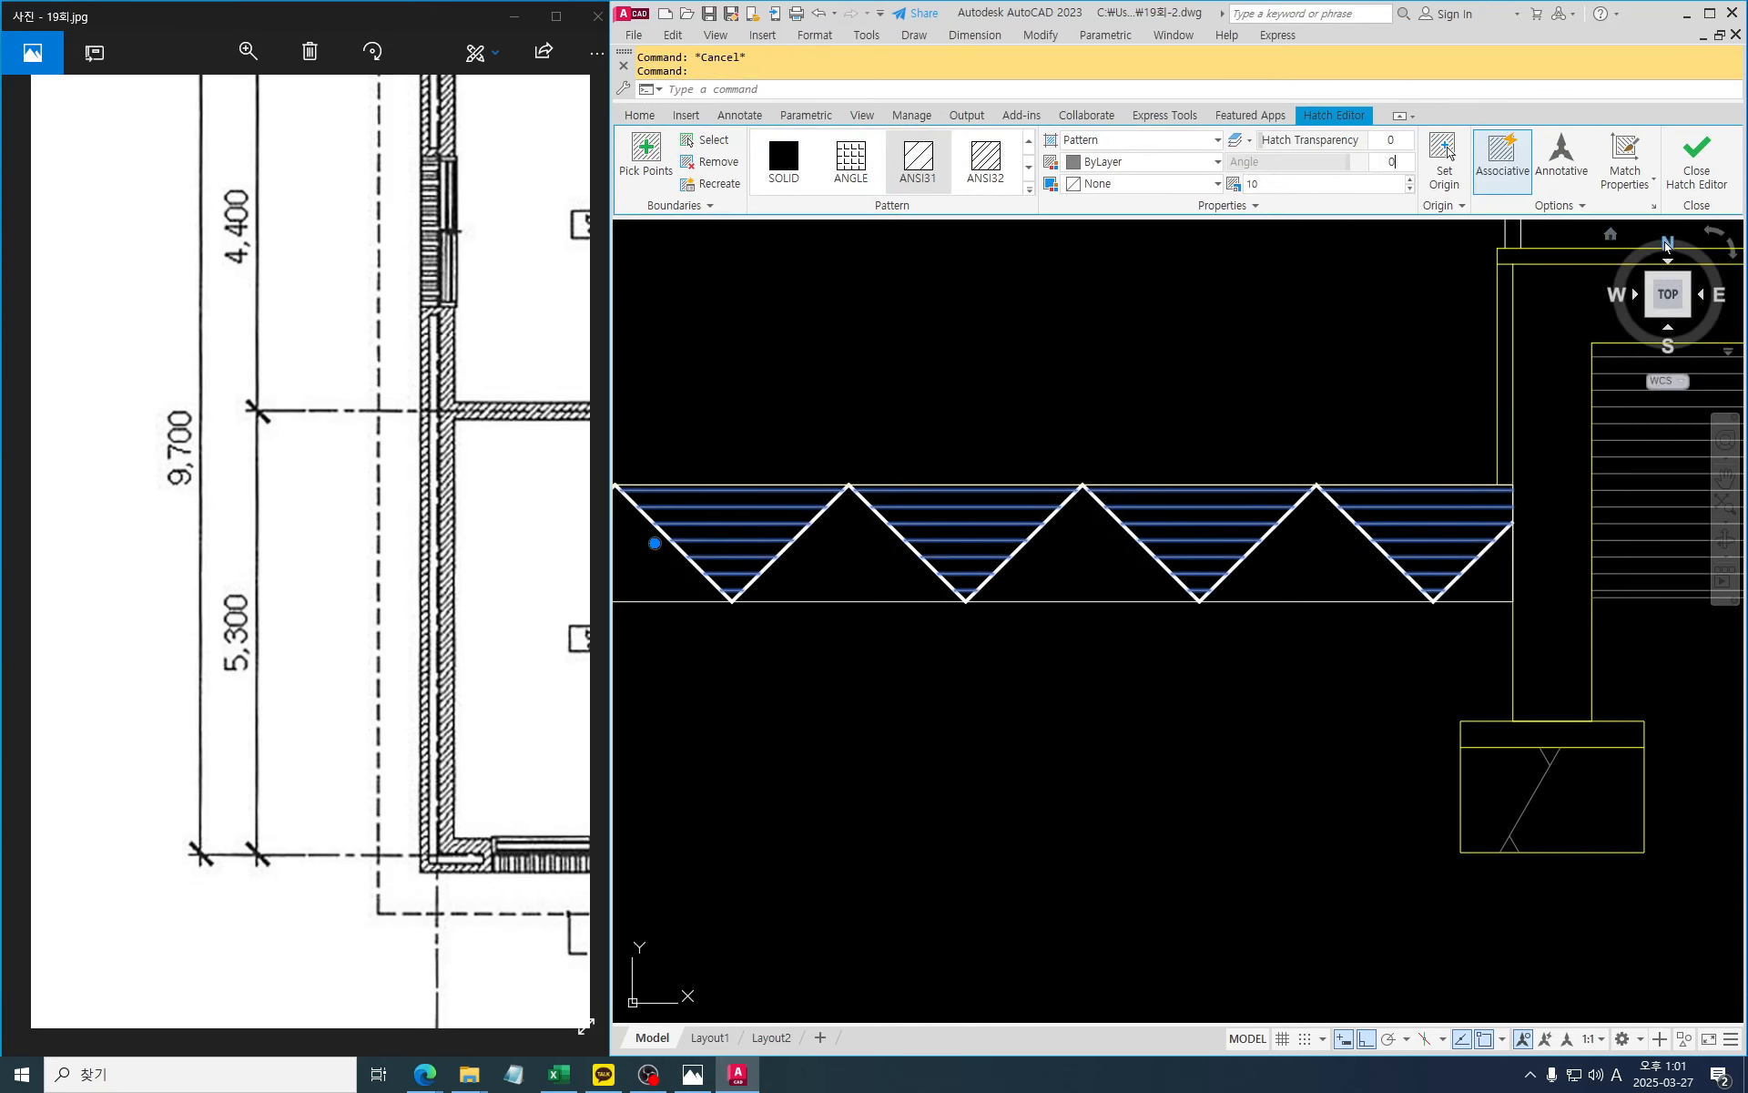
{"action": "key", "text": "Return"}
{"action": "scroll", "coordinate": [1001, 719], "scroll_direction": "down", "scroll_amount": 5}
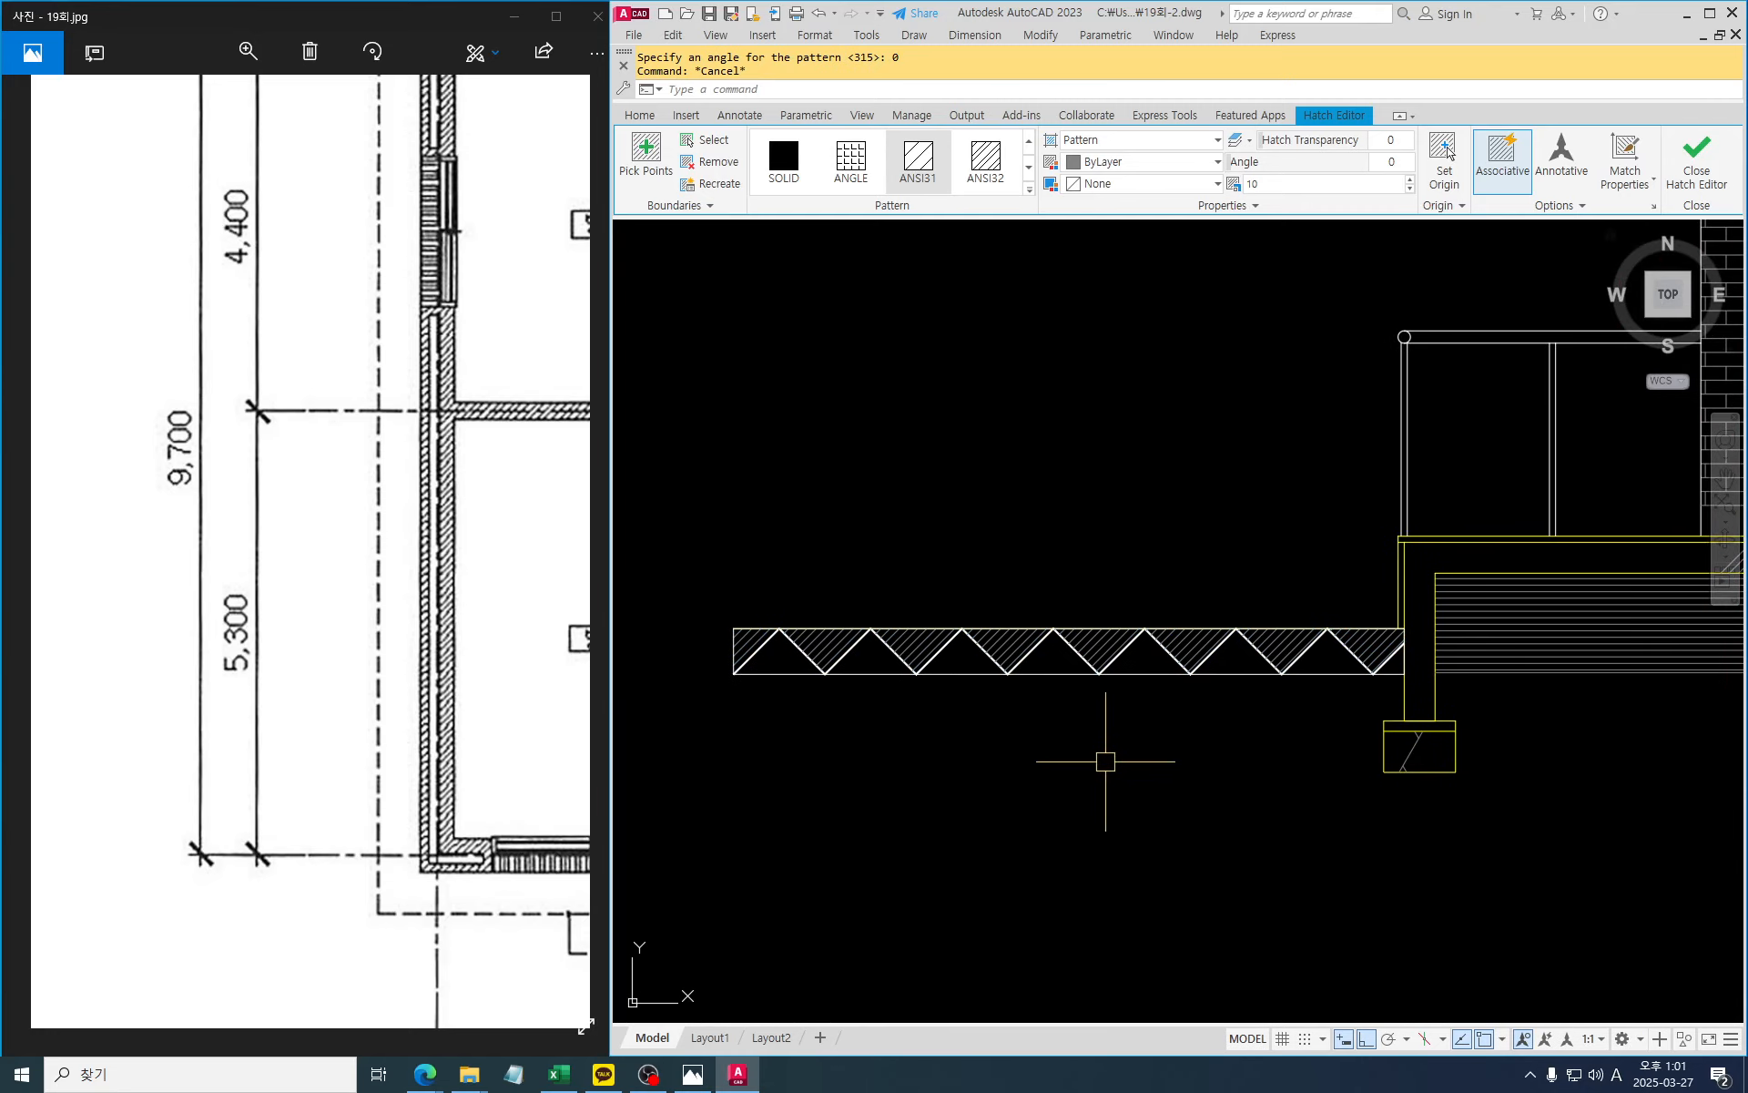
{"action": "key", "text": "Escape"}
Hatch all the triangular areas beneath the zigzag in the ground rectangle with the AR-BRSTD pattern
{"action": "key", "text": "Return"}
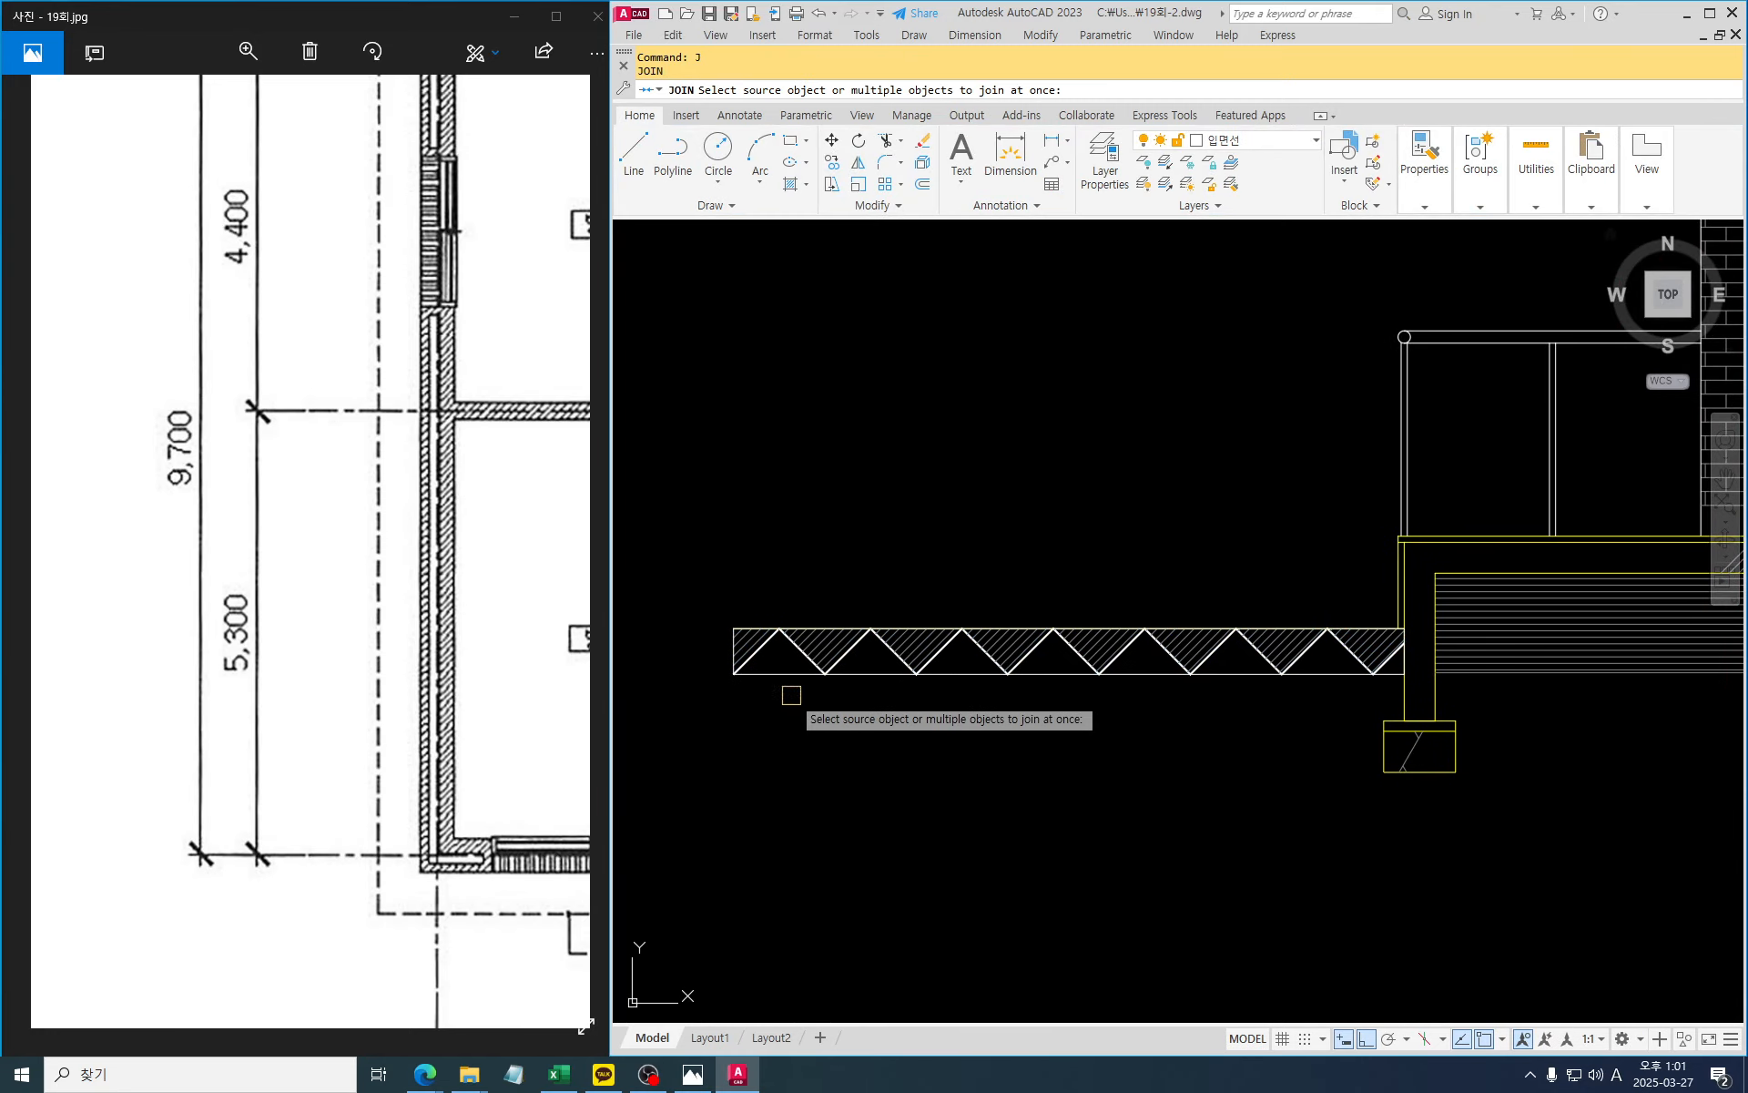
{"action": "key", "text": "Escape"}
{"action": "type", "text": "h"}
{"action": "key", "text": "Return"}
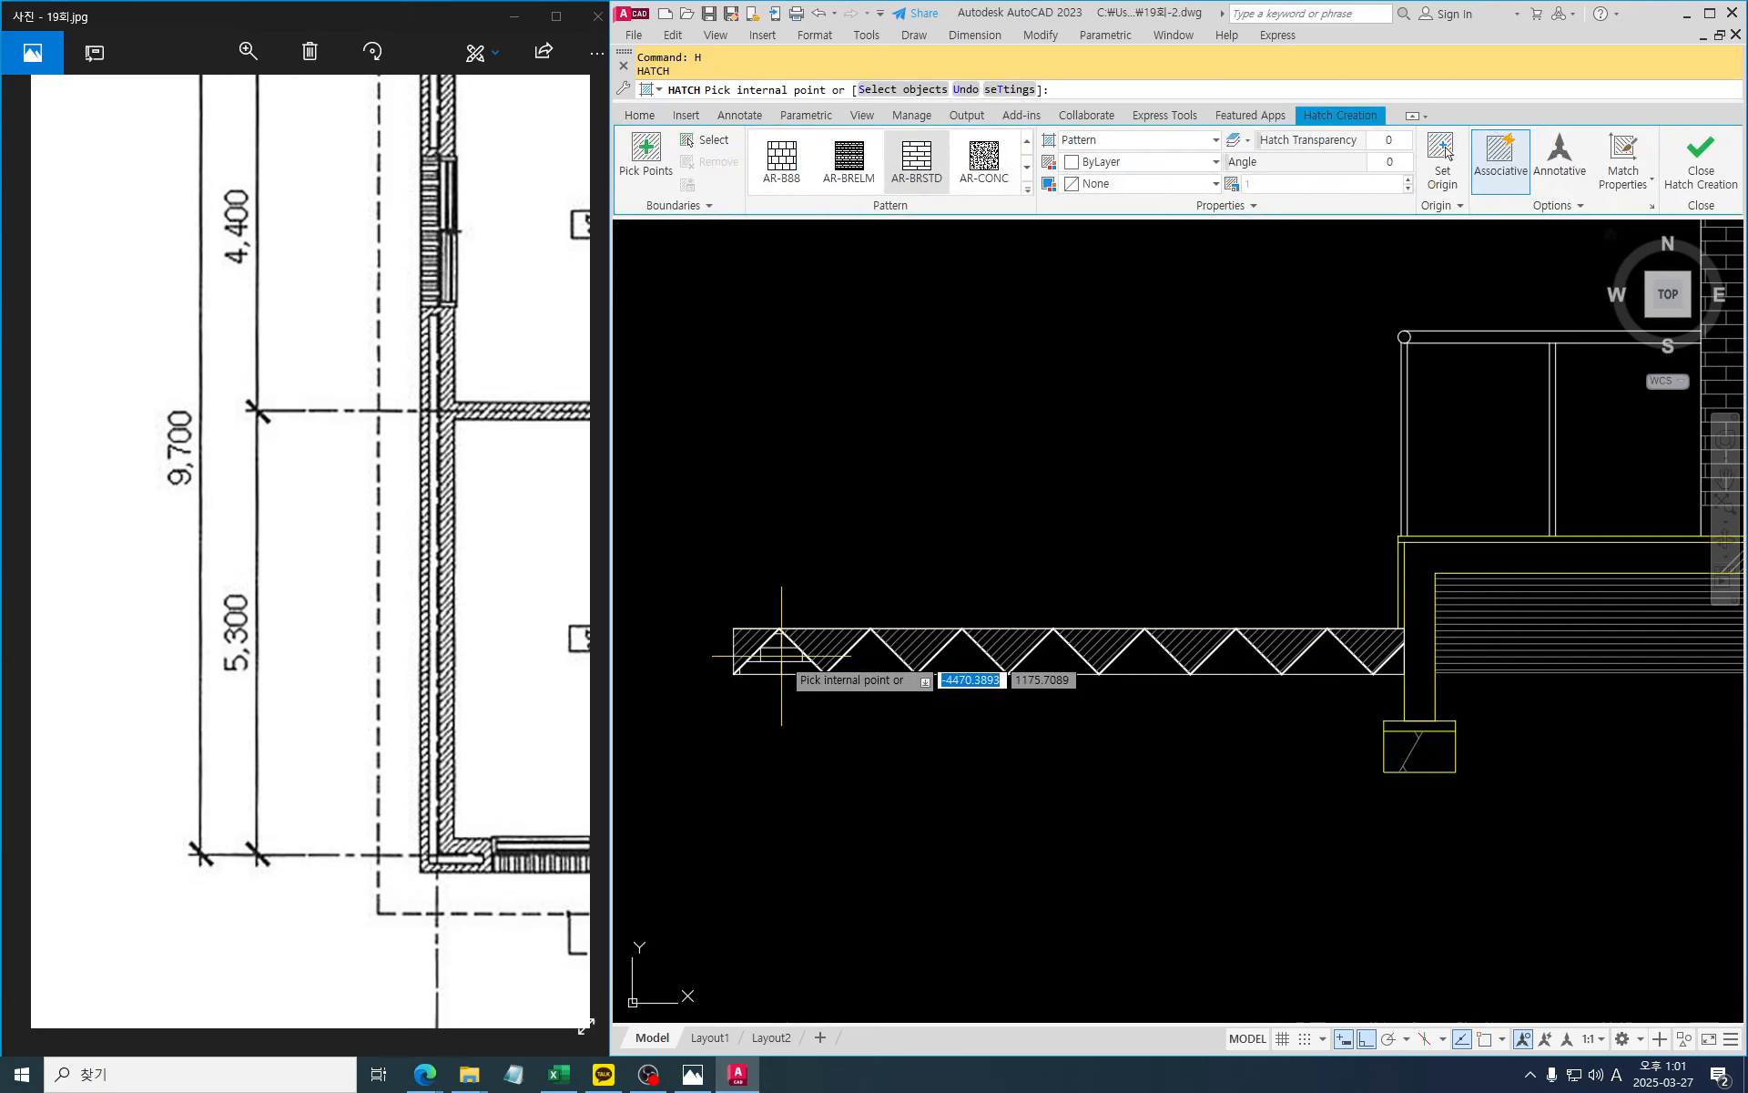
{"action": "left_click", "coordinate": [782, 653]}
{"action": "left_click", "coordinate": [870, 655]}
{"action": "left_click", "coordinate": [976, 656]}
{"action": "left_click", "coordinate": [1054, 655]}
{"action": "left_click", "coordinate": [1144, 656]}
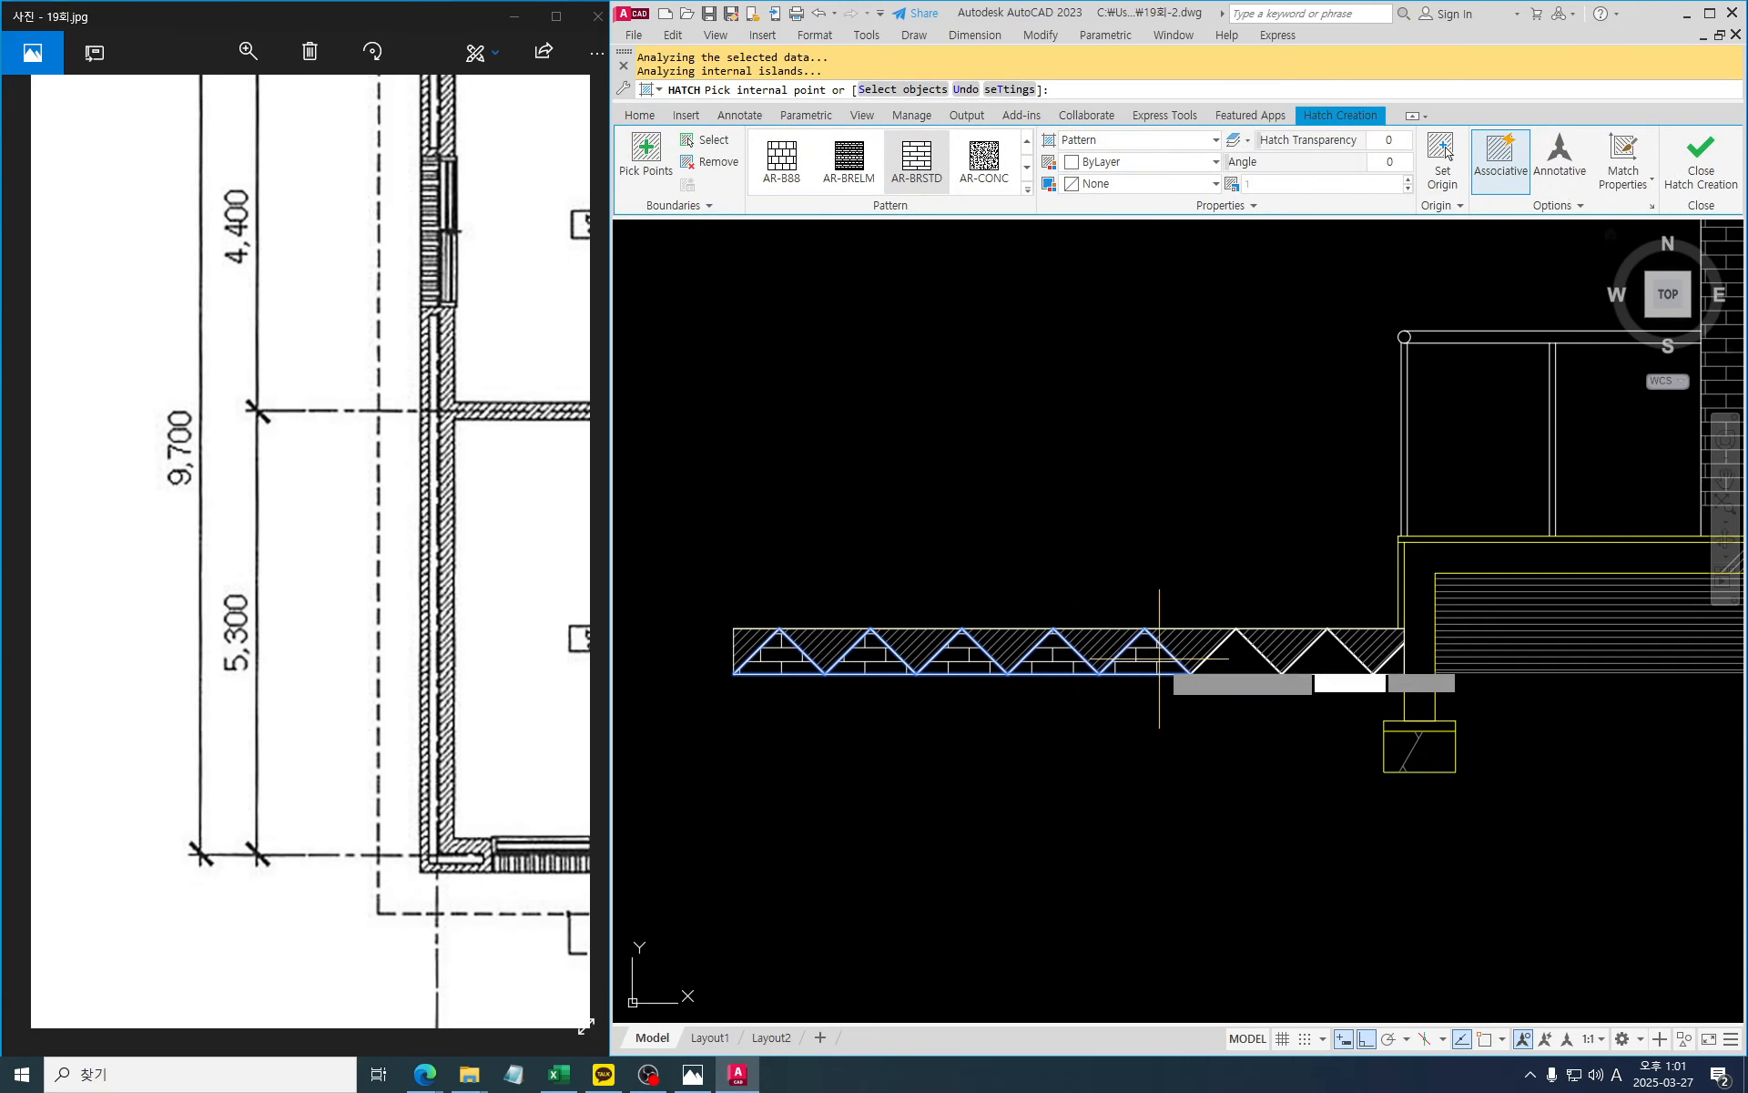
{"action": "left_click", "coordinate": [1236, 655]}
{"action": "left_click", "coordinate": [1330, 656]}
{"action": "key", "text": "Escape"}
{"action": "key", "text": "Escape"}
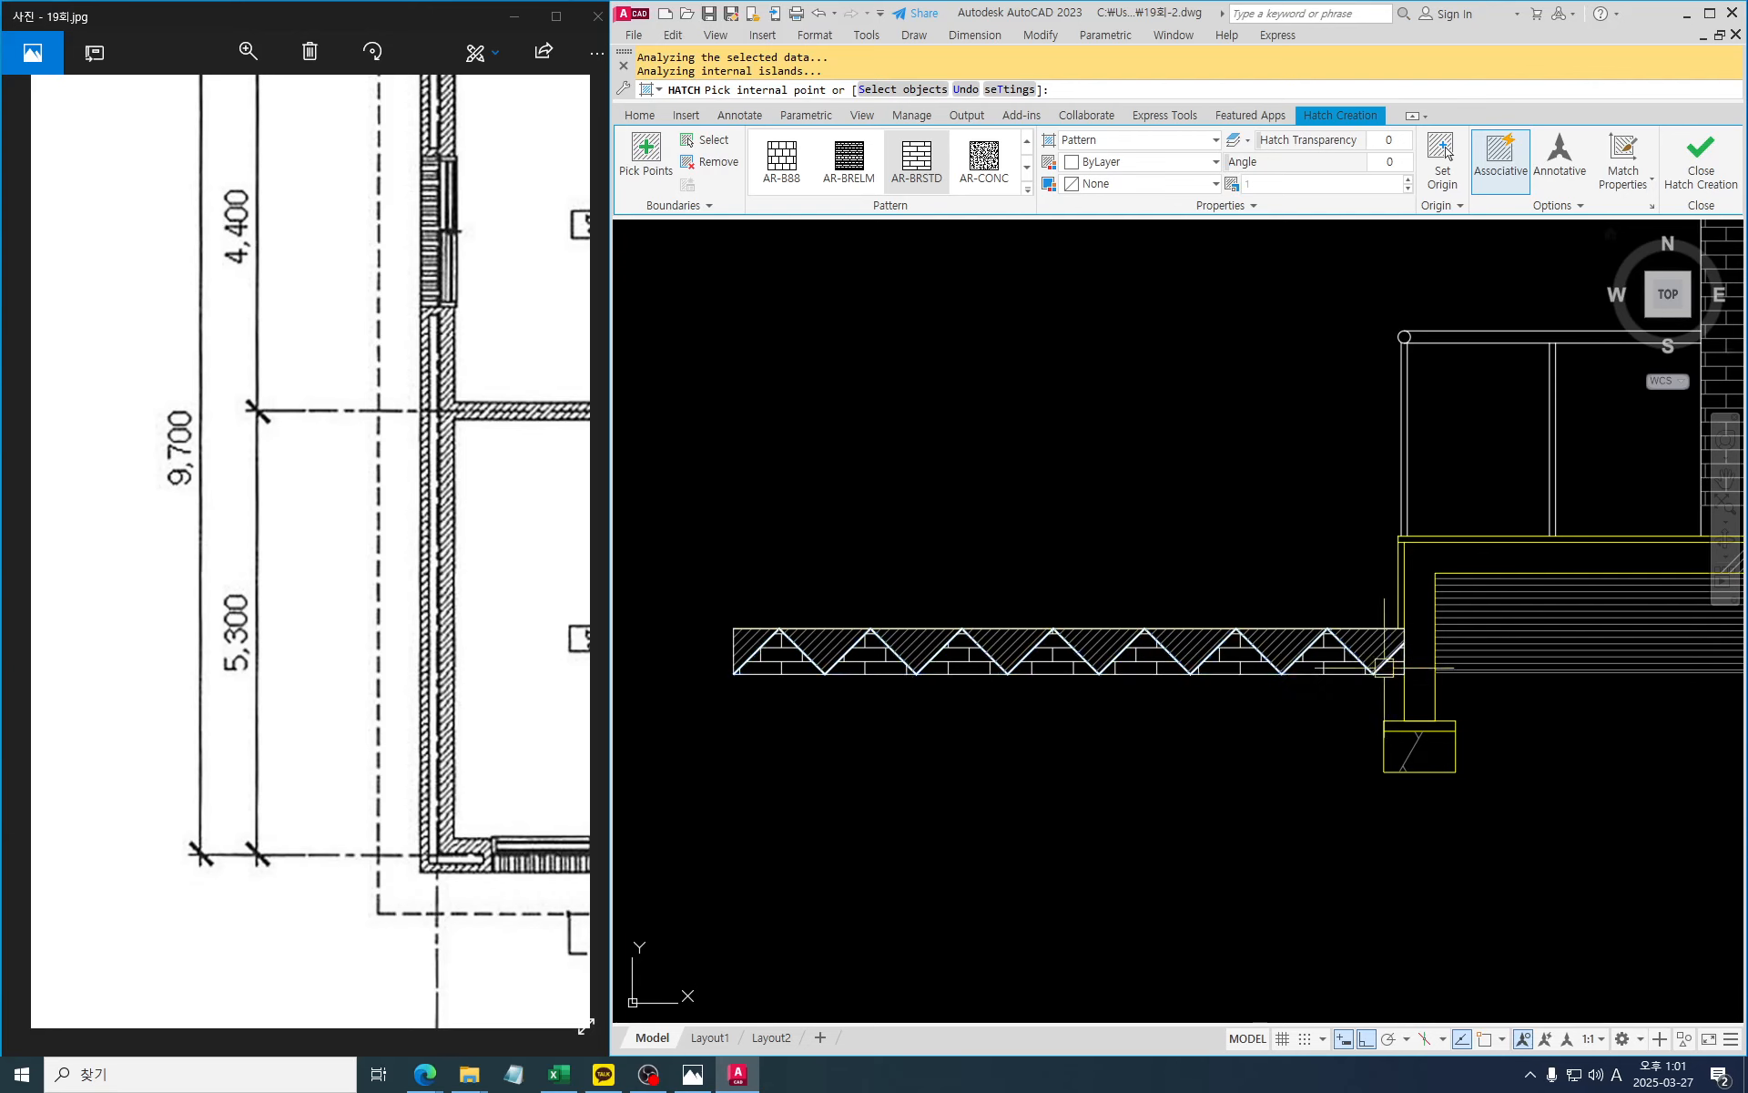
Match the hatch beneath the zigzag to the diagonal-line hatch above it
{"action": "type", "text": "ma"}
{"action": "key", "text": "Return"}
{"action": "scroll", "coordinate": [1182, 658], "scroll_direction": "up", "scroll_amount": 2}
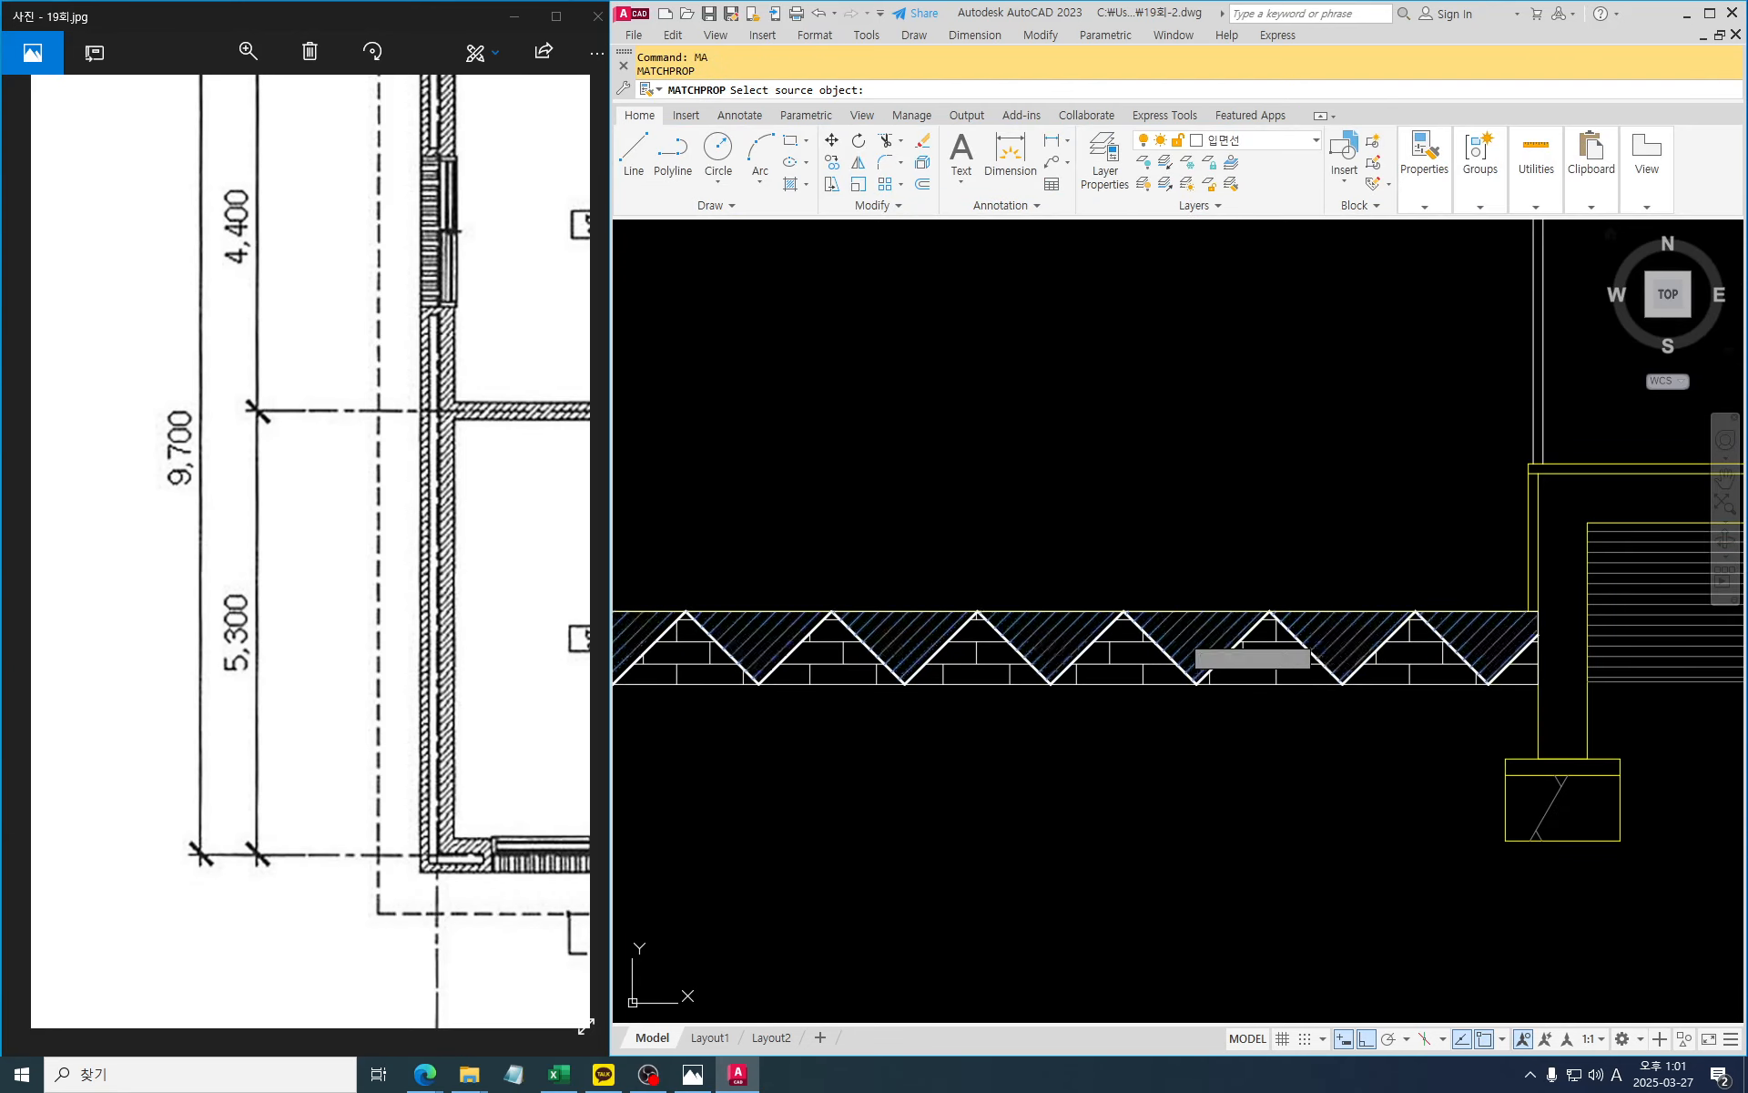
{"action": "left_click", "coordinate": [1184, 633]}
{"action": "left_click", "coordinate": [1113, 670]}
{"action": "key", "text": "Escape"}
Set the angle of the hatch beneath the zigzag to 90
{"action": "left_click", "coordinate": [1124, 665]}
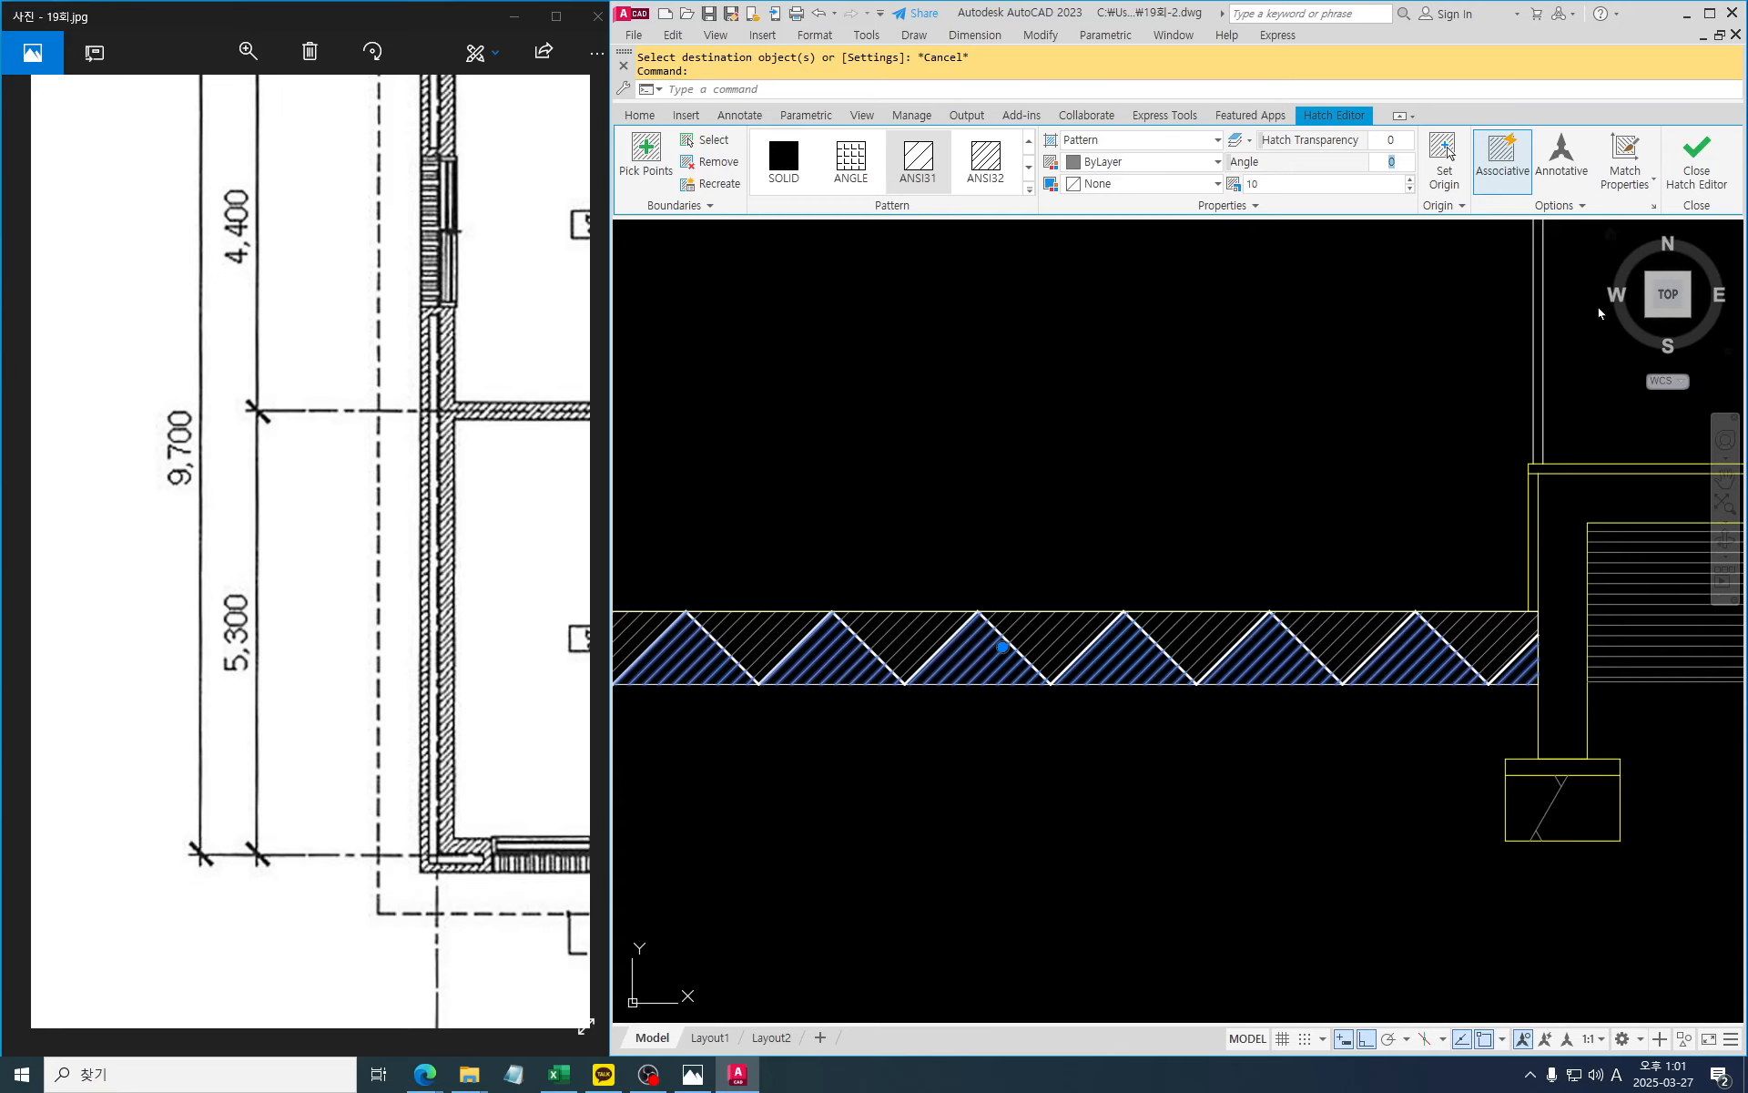
{"action": "type", "text": "90"}
{"action": "key", "text": "Return"}
{"action": "key", "text": "Escape"}
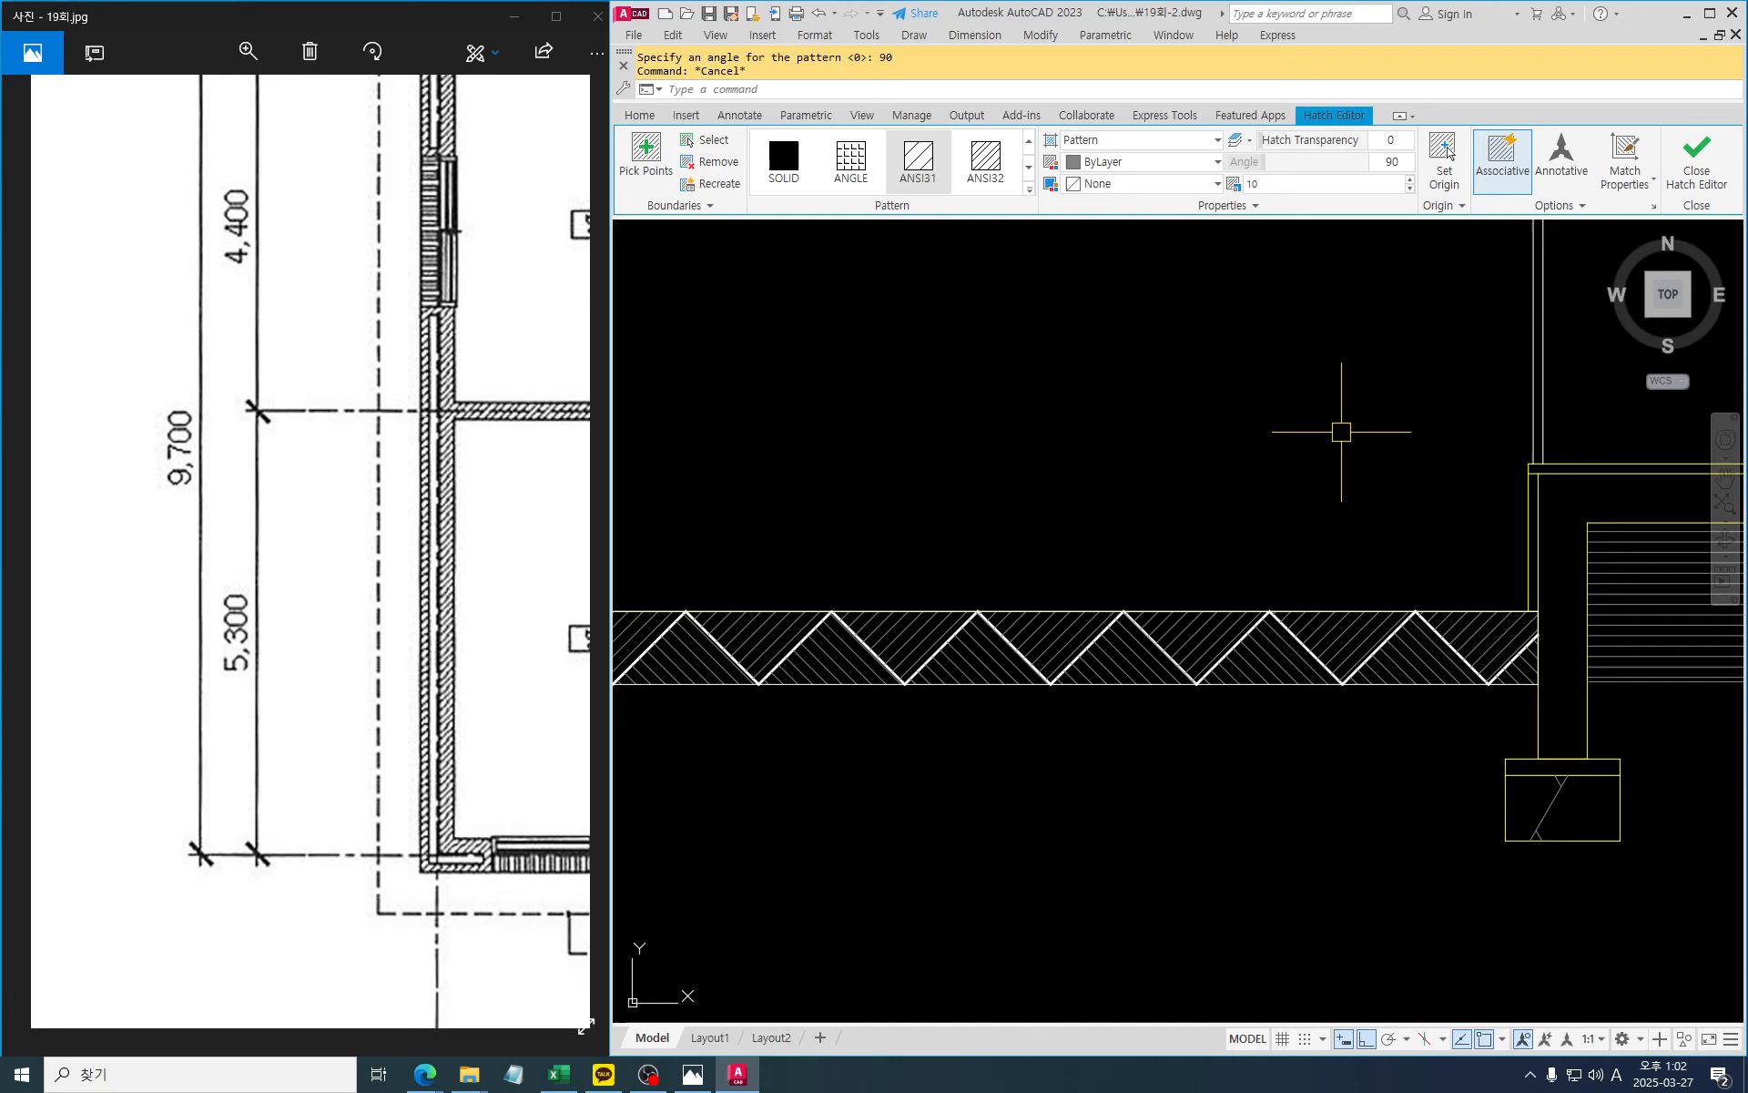
{"action": "key", "text": "Escape"}
Erase the rectangle outlining the ground hatch, keeping the zigzag, the hatches and the ground line
{"action": "scroll", "coordinate": [1229, 559], "scroll_direction": "down", "scroll_amount": 3}
{"action": "mouse_move", "coordinate": [959, 687]}
{"action": "middle_mouse_down"}
{"action": "mouse_move", "coordinate": [1108, 710]}
{"action": "mouse_move", "coordinate": [1112, 735]}
{"action": "middle_mouse_up"}
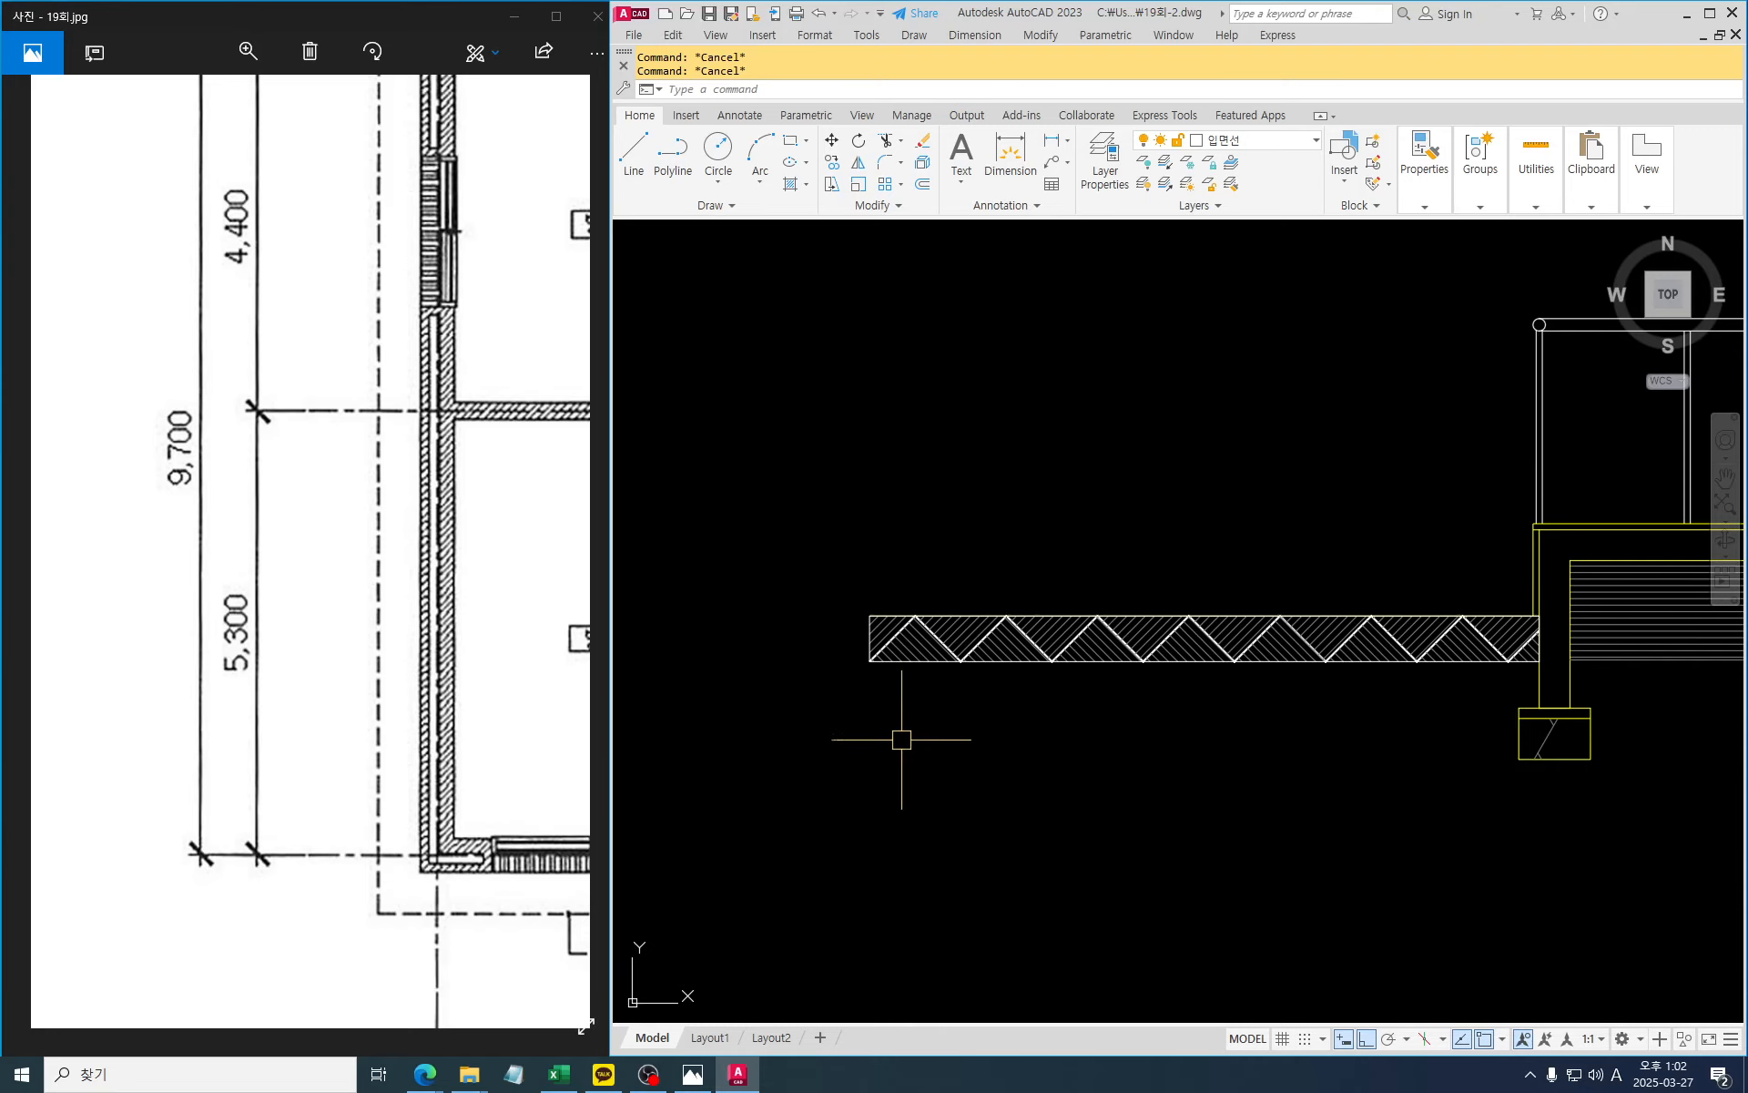
{"action": "scroll", "coordinate": [879, 674], "scroll_direction": "up", "scroll_amount": 7}
{"action": "left_click", "coordinate": [938, 639]}
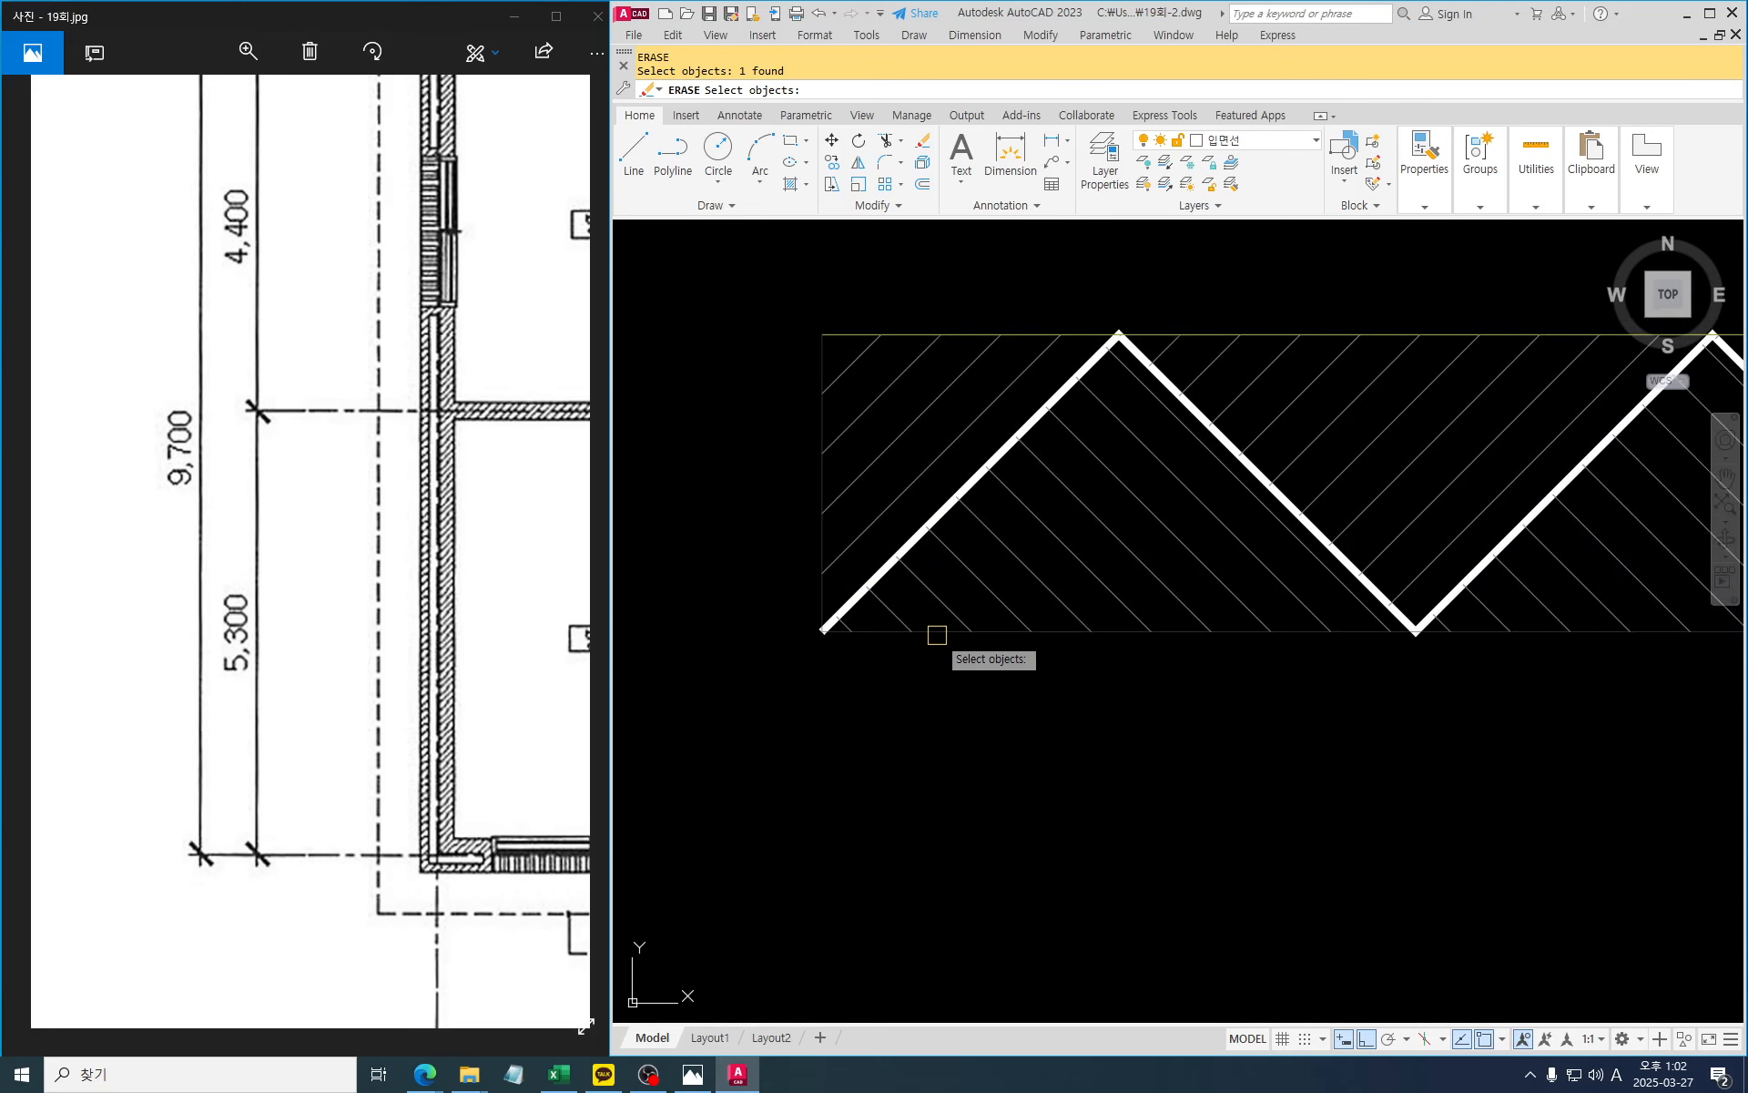
{"action": "key", "text": "Escape"}
{"action": "scroll", "coordinate": [905, 683], "scroll_direction": "down", "scroll_amount": 8}
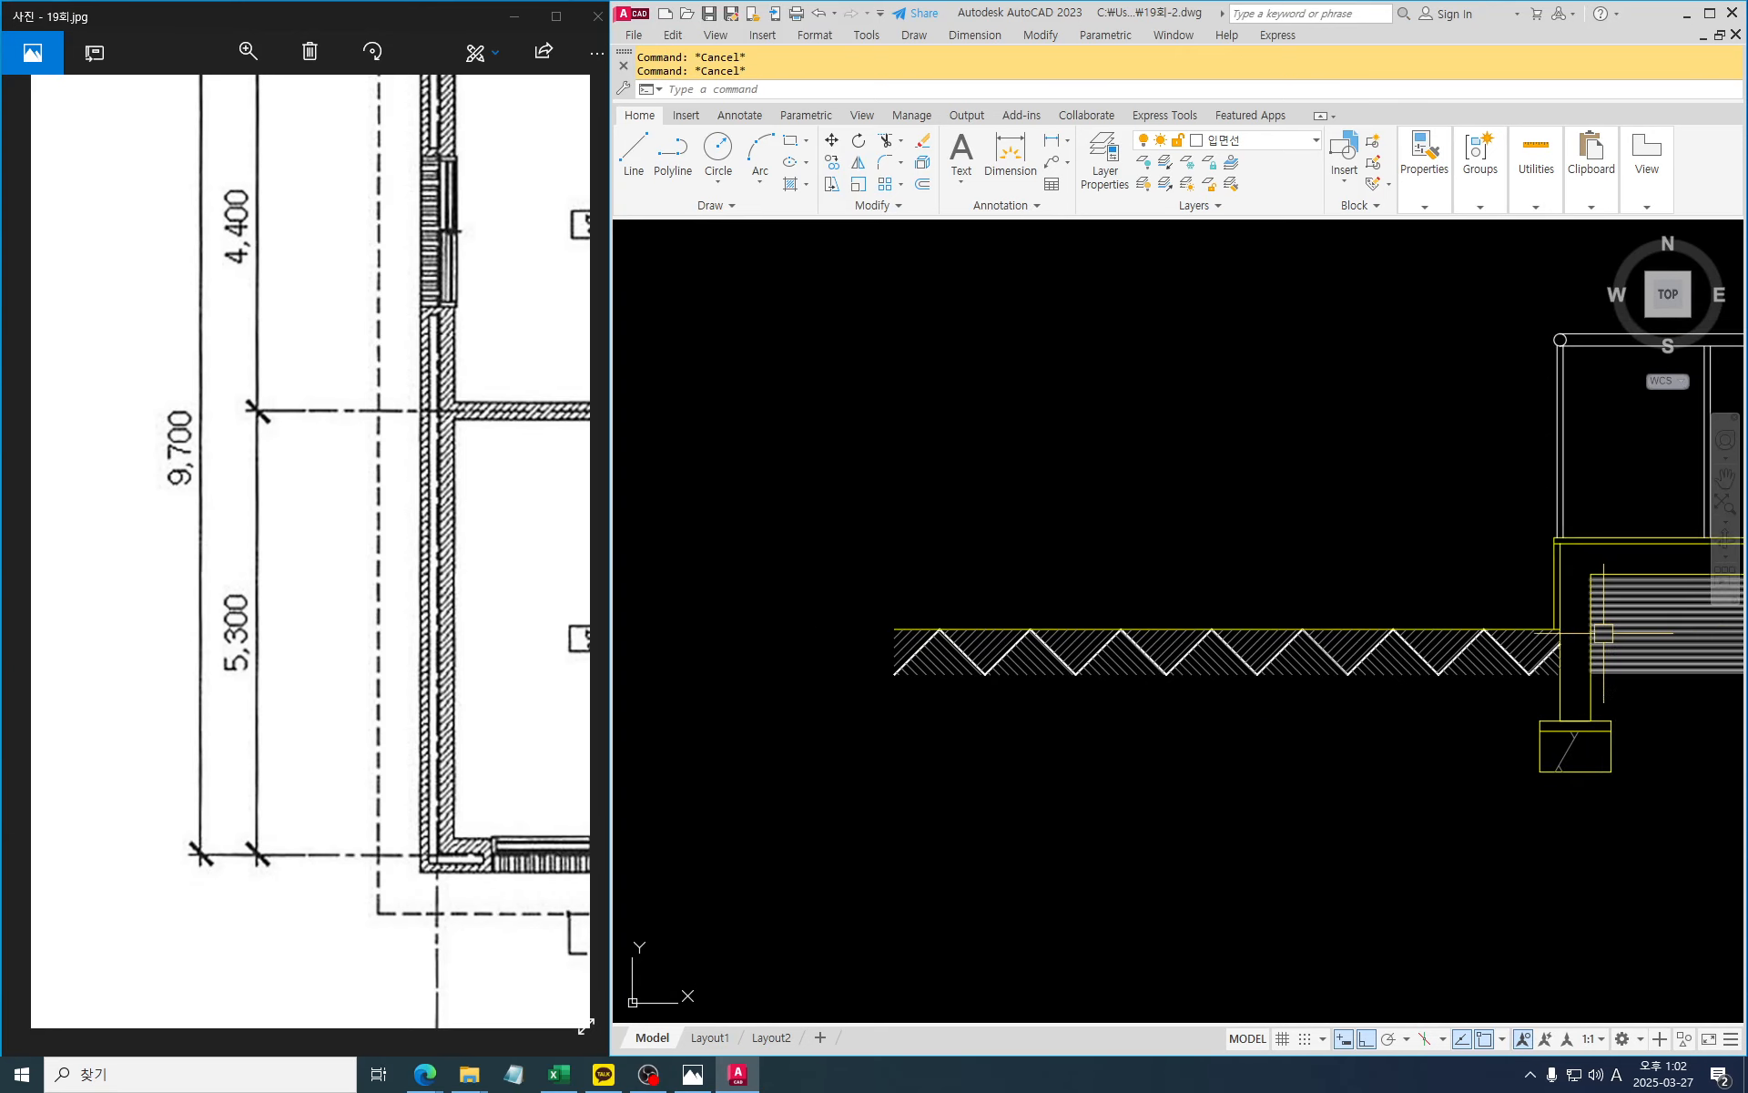
Draw a vertical line upward from the free outer end of the ground line
{"action": "scroll", "coordinate": [861, 663], "scroll_direction": "up", "scroll_amount": 2}
{"action": "middle_click_drag", "start_coordinate": [919, 665], "coordinate": [925, 682]}
{"action": "type", "text": "l"}
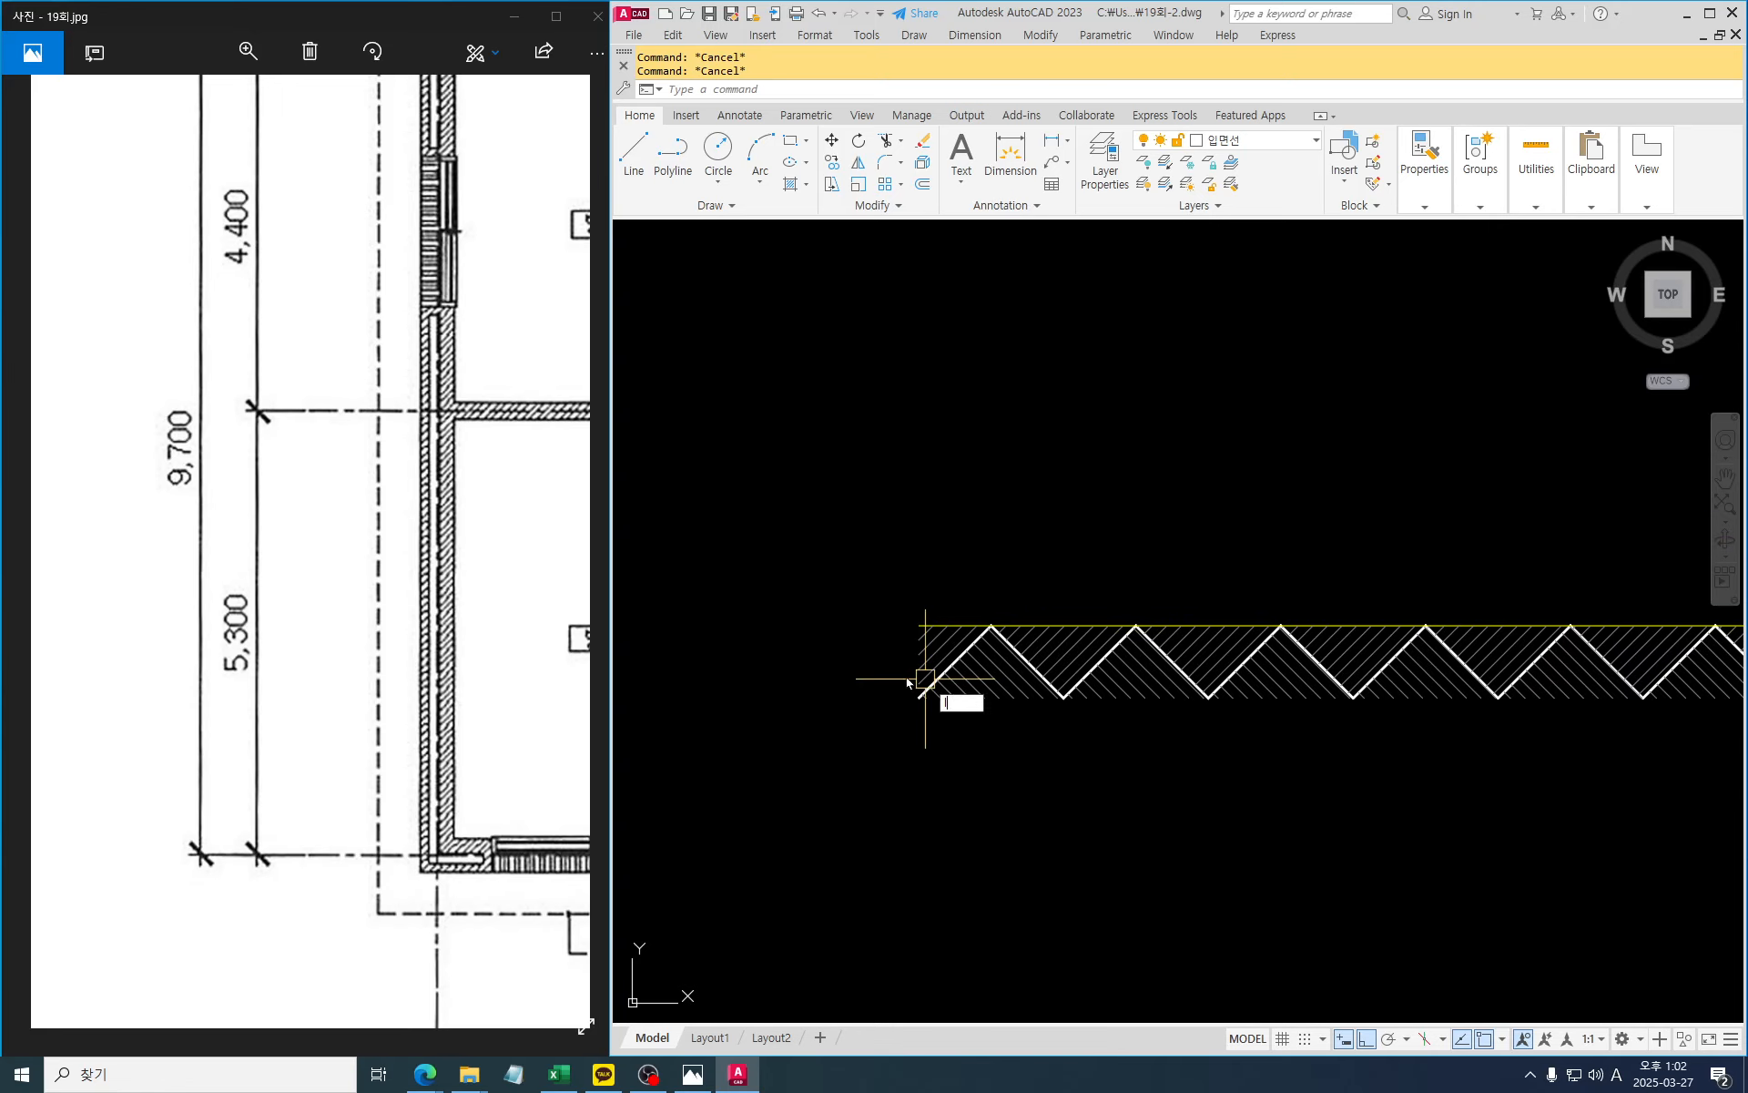
{"action": "key", "text": "Return"}
{"action": "left_click", "coordinate": [919, 621]}
{"action": "key", "text": "Return"}
{"action": "scroll", "coordinate": [929, 620], "scroll_direction": "up", "scroll_amount": 6}
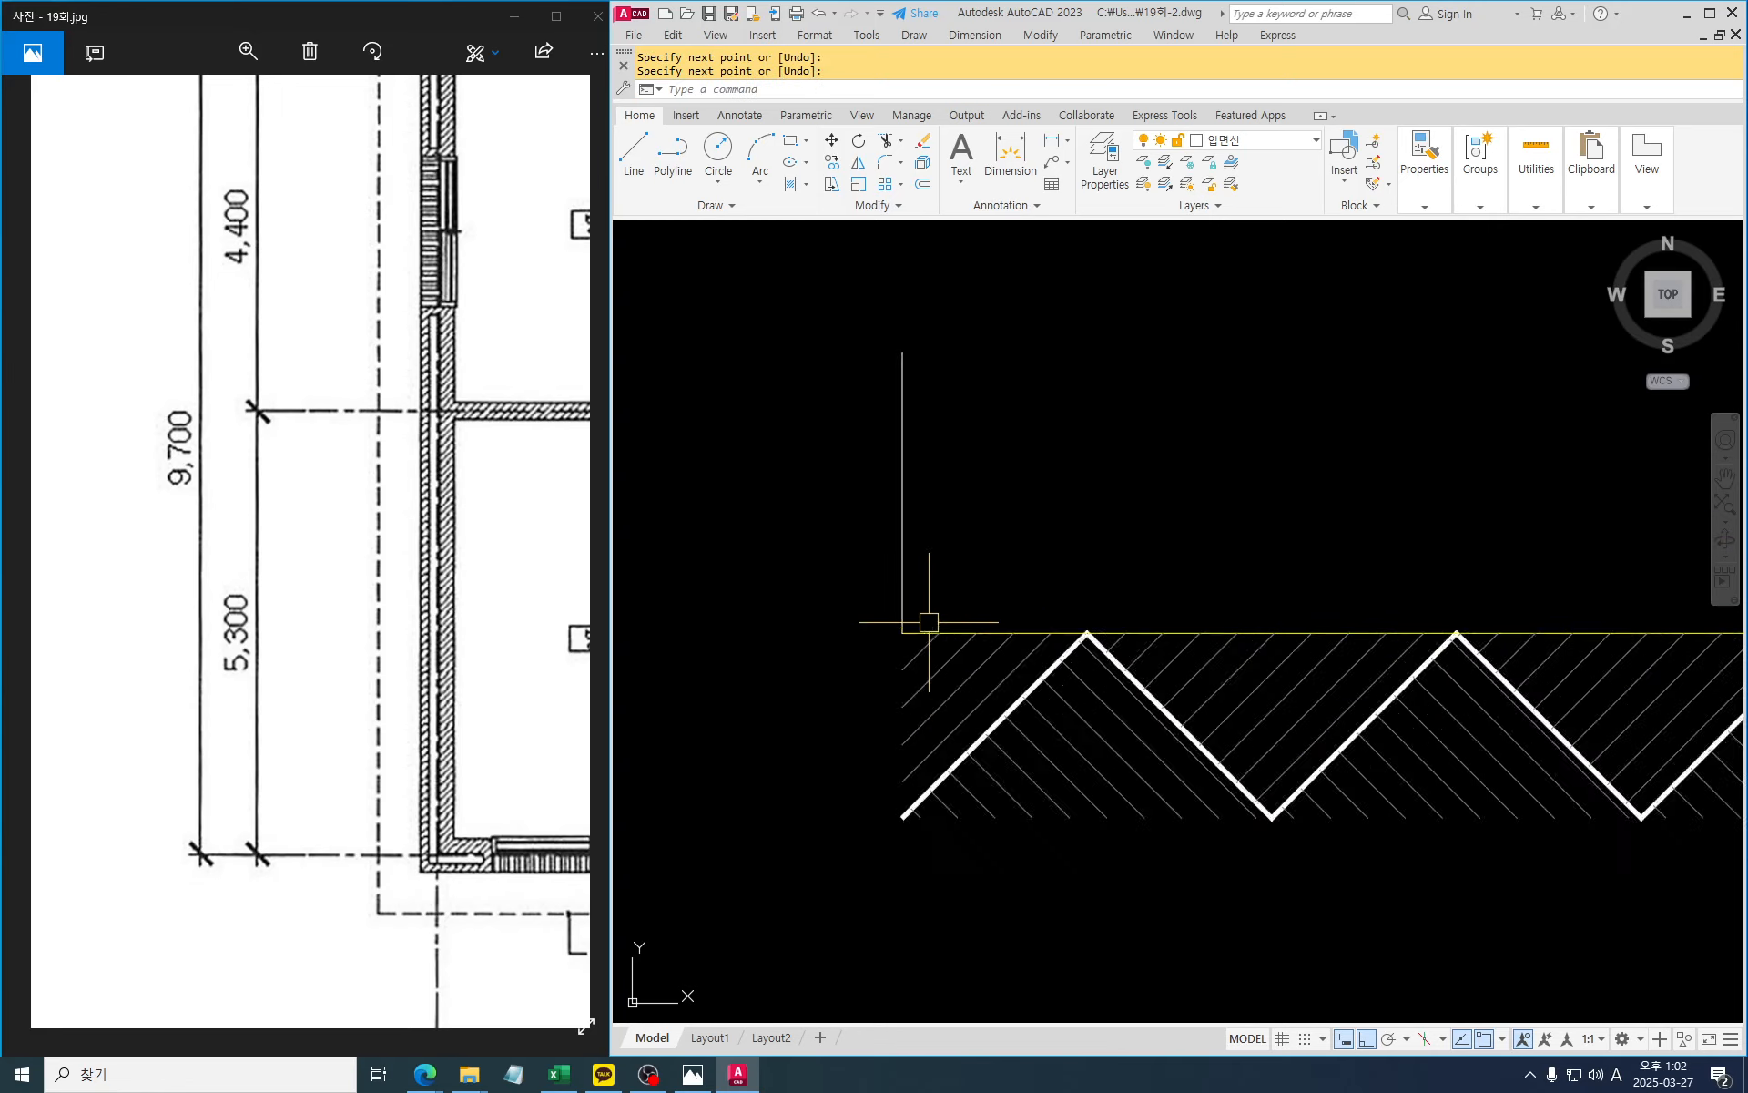
Join the new vertical line and the ground line into one polyline
{"action": "key", "text": "Escape"}
{"action": "key", "text": "Escape"}
{"action": "left_click", "coordinate": [877, 670]}
{"action": "left_click", "coordinate": [816, 587]}
{"action": "scroll", "coordinate": [907, 593], "scroll_direction": "down", "scroll_amount": 7}
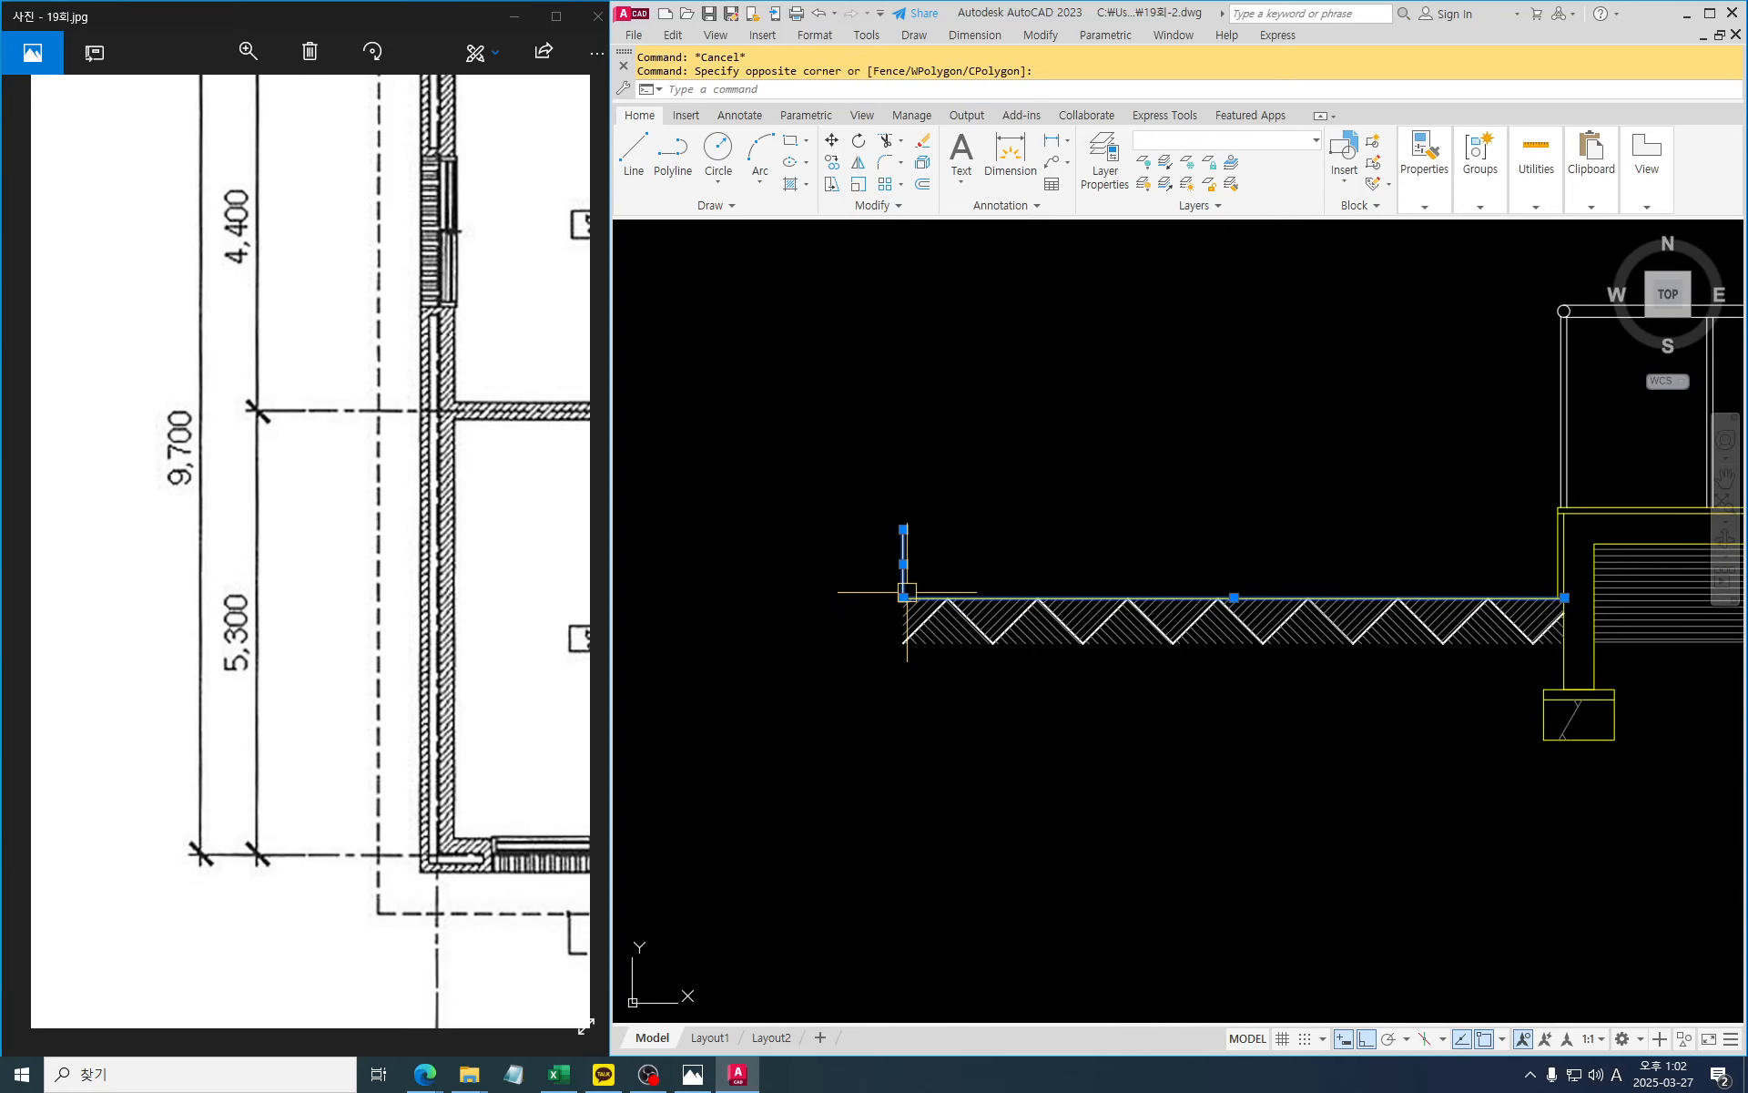
{"action": "type", "text": "j"}
{"action": "key", "text": "Return"}
{"action": "key", "text": "Escape"}
{"action": "key", "text": "Escape"}
Set the joined ground polyline's global width to 10
{"action": "left_click", "coordinate": [937, 546]}
{"action": "left_click", "coordinate": [888, 518]}
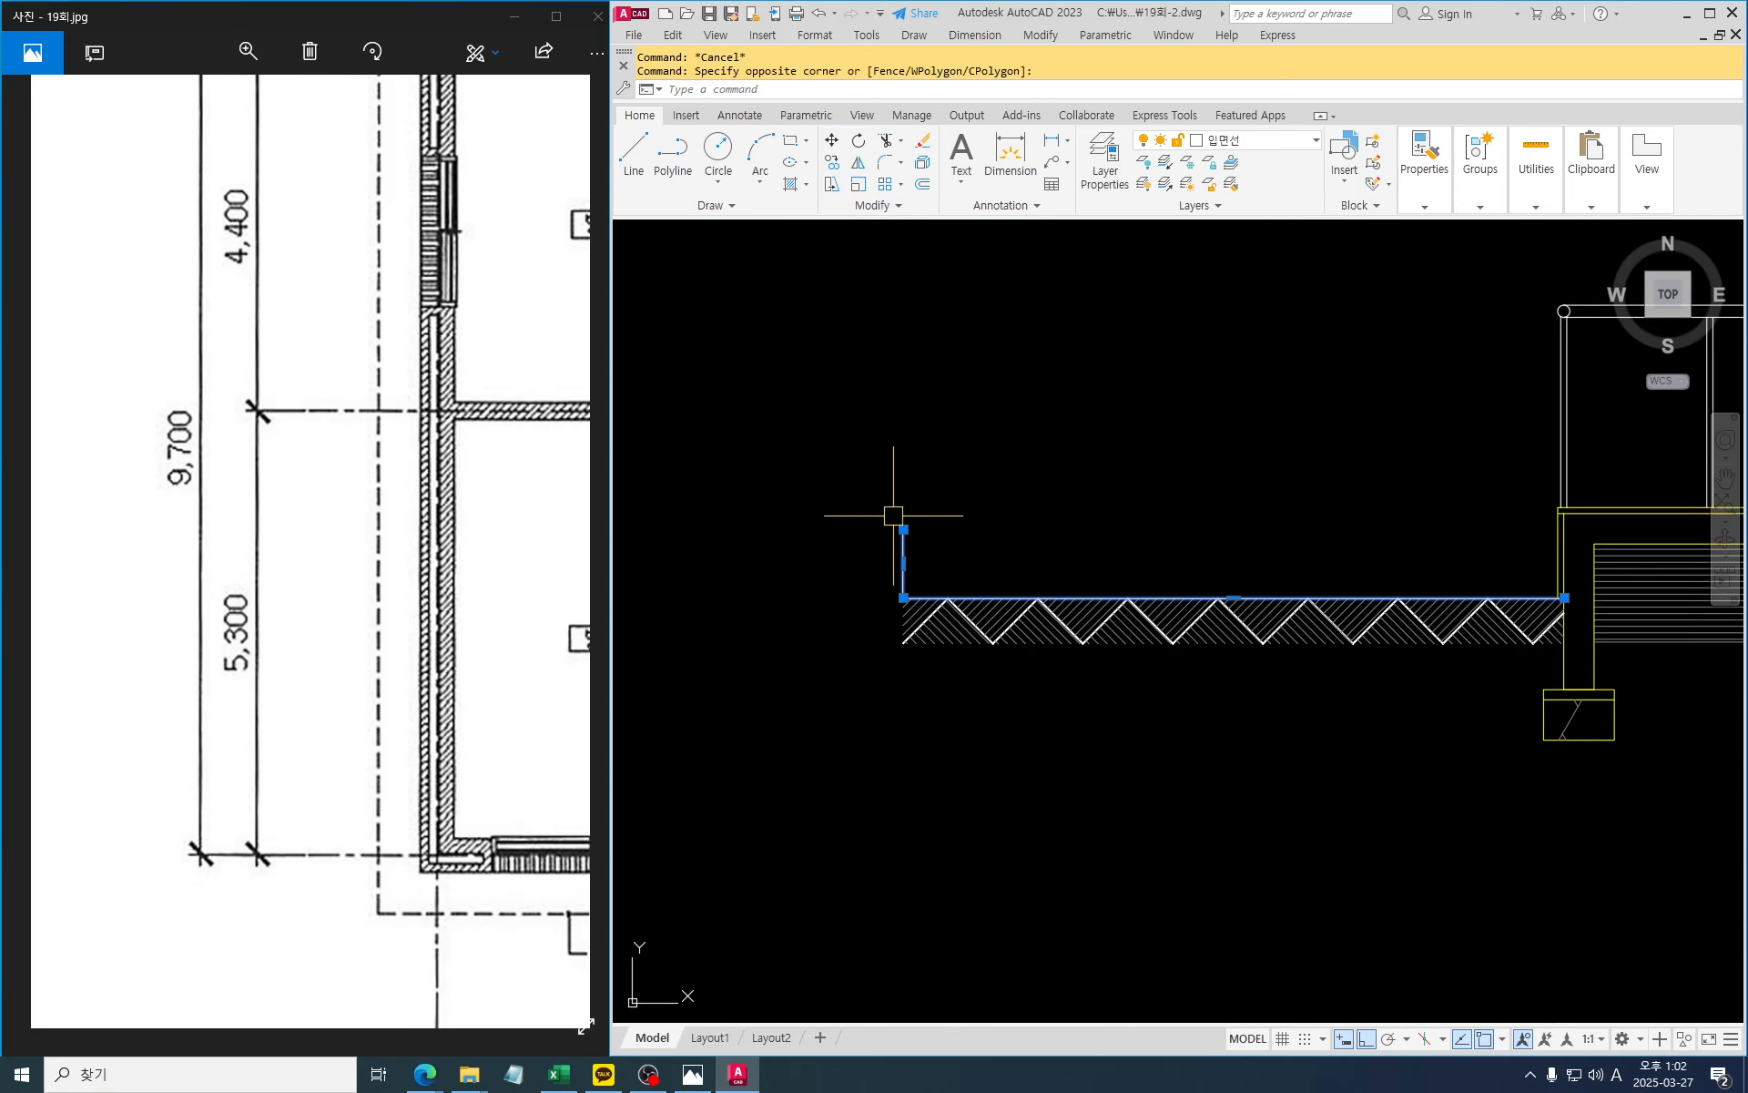
{"action": "key", "text": "Return"}
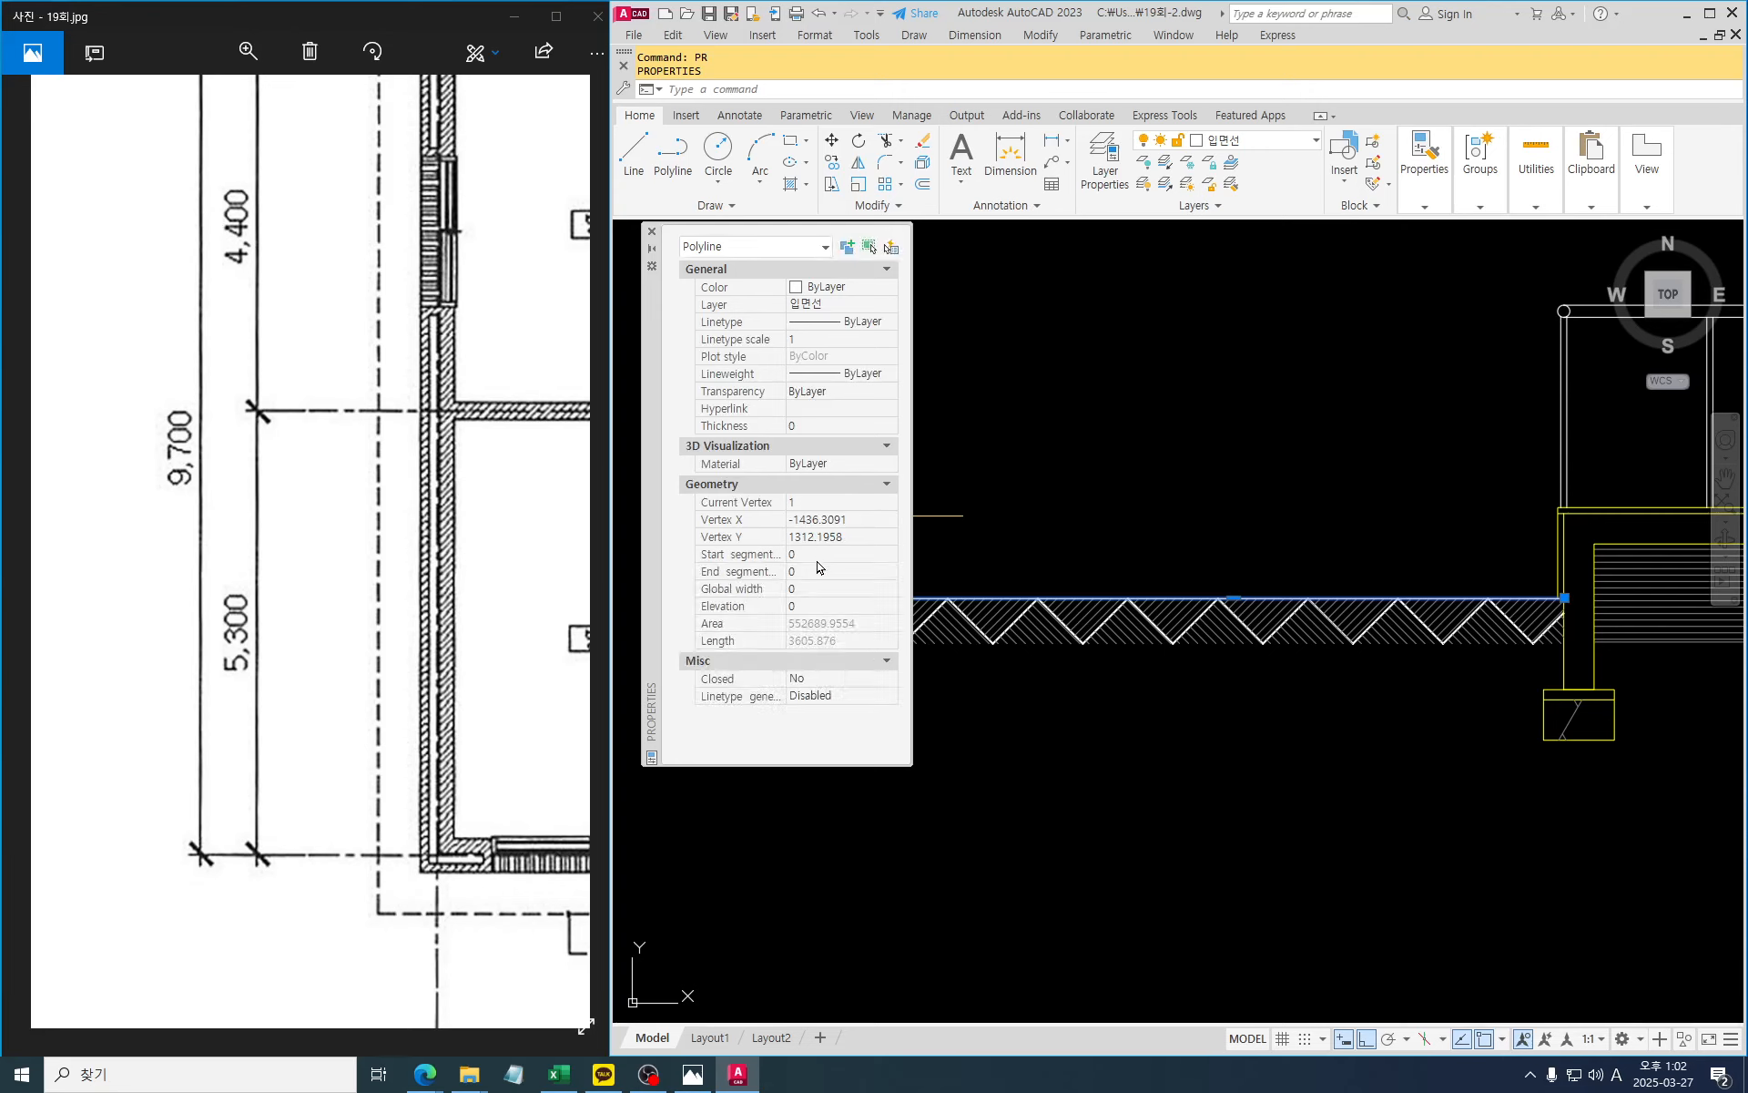
{"action": "type", "text": "10"}
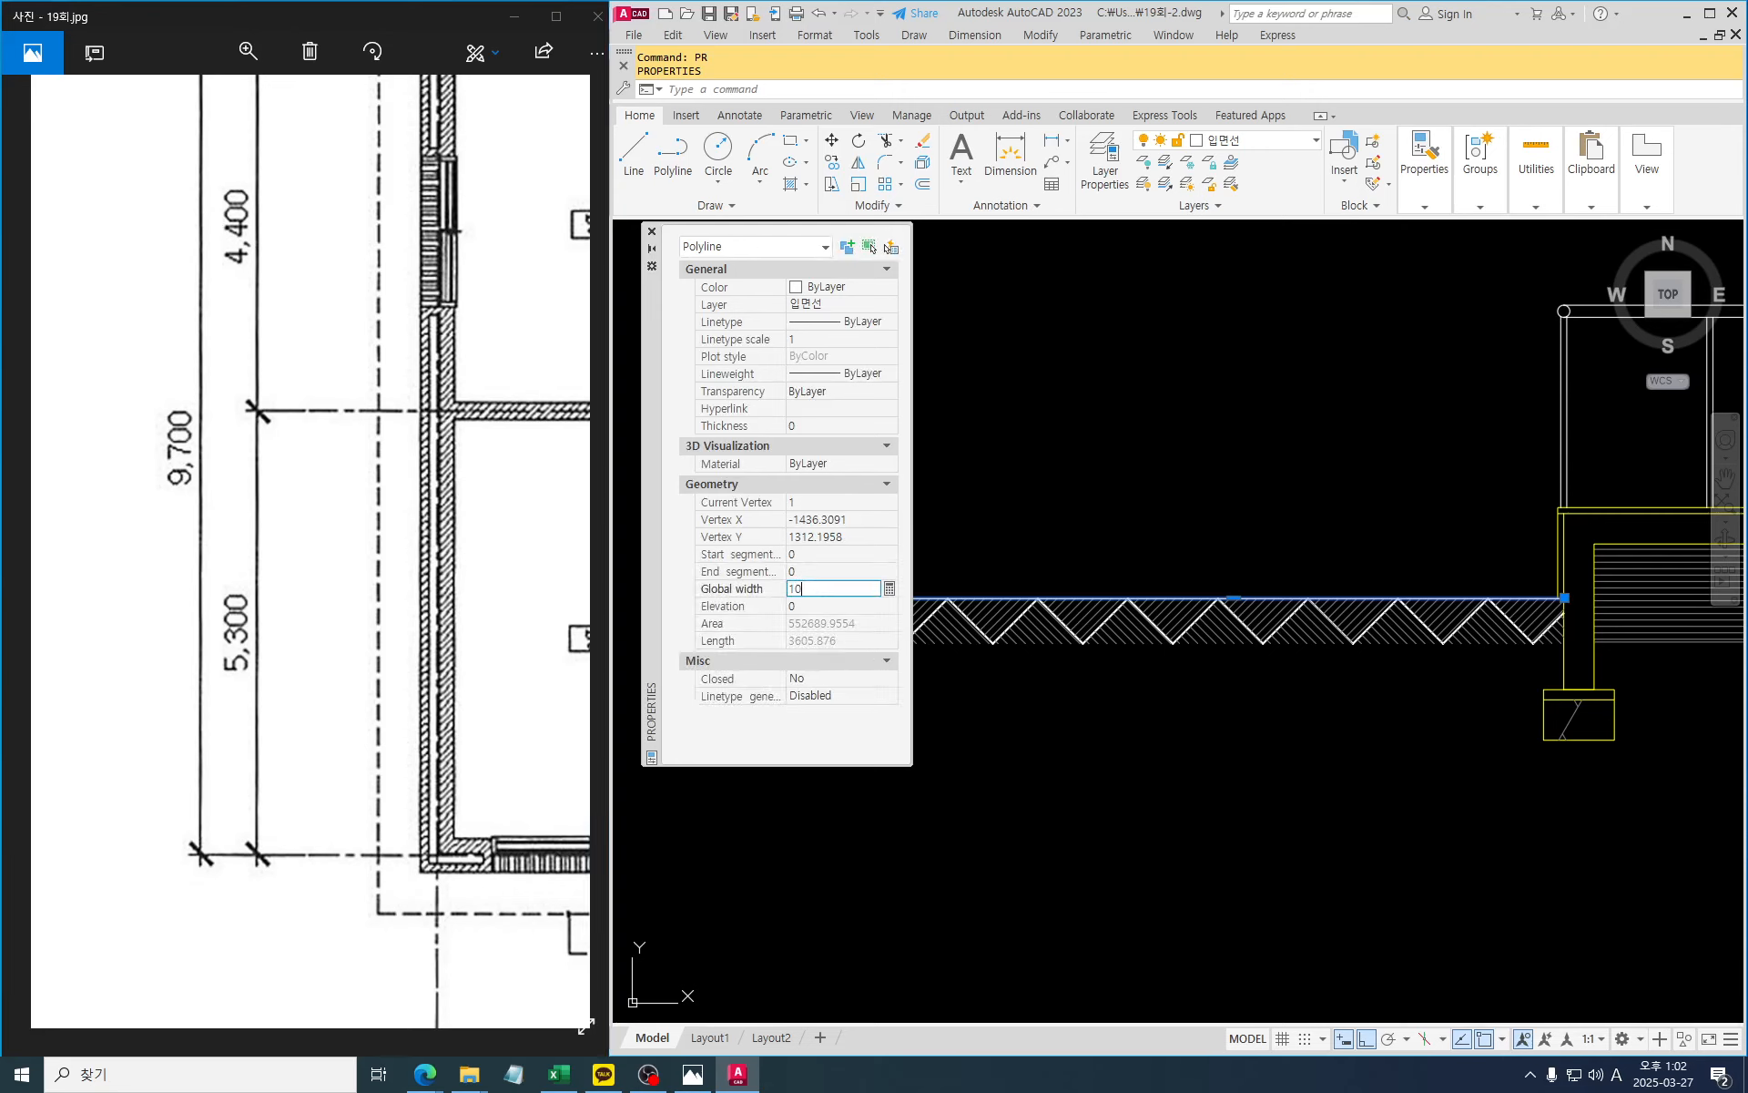
{"action": "key", "text": "Return"}
{"action": "left_click", "coordinate": [651, 231]}
{"action": "key", "text": "Escape"}
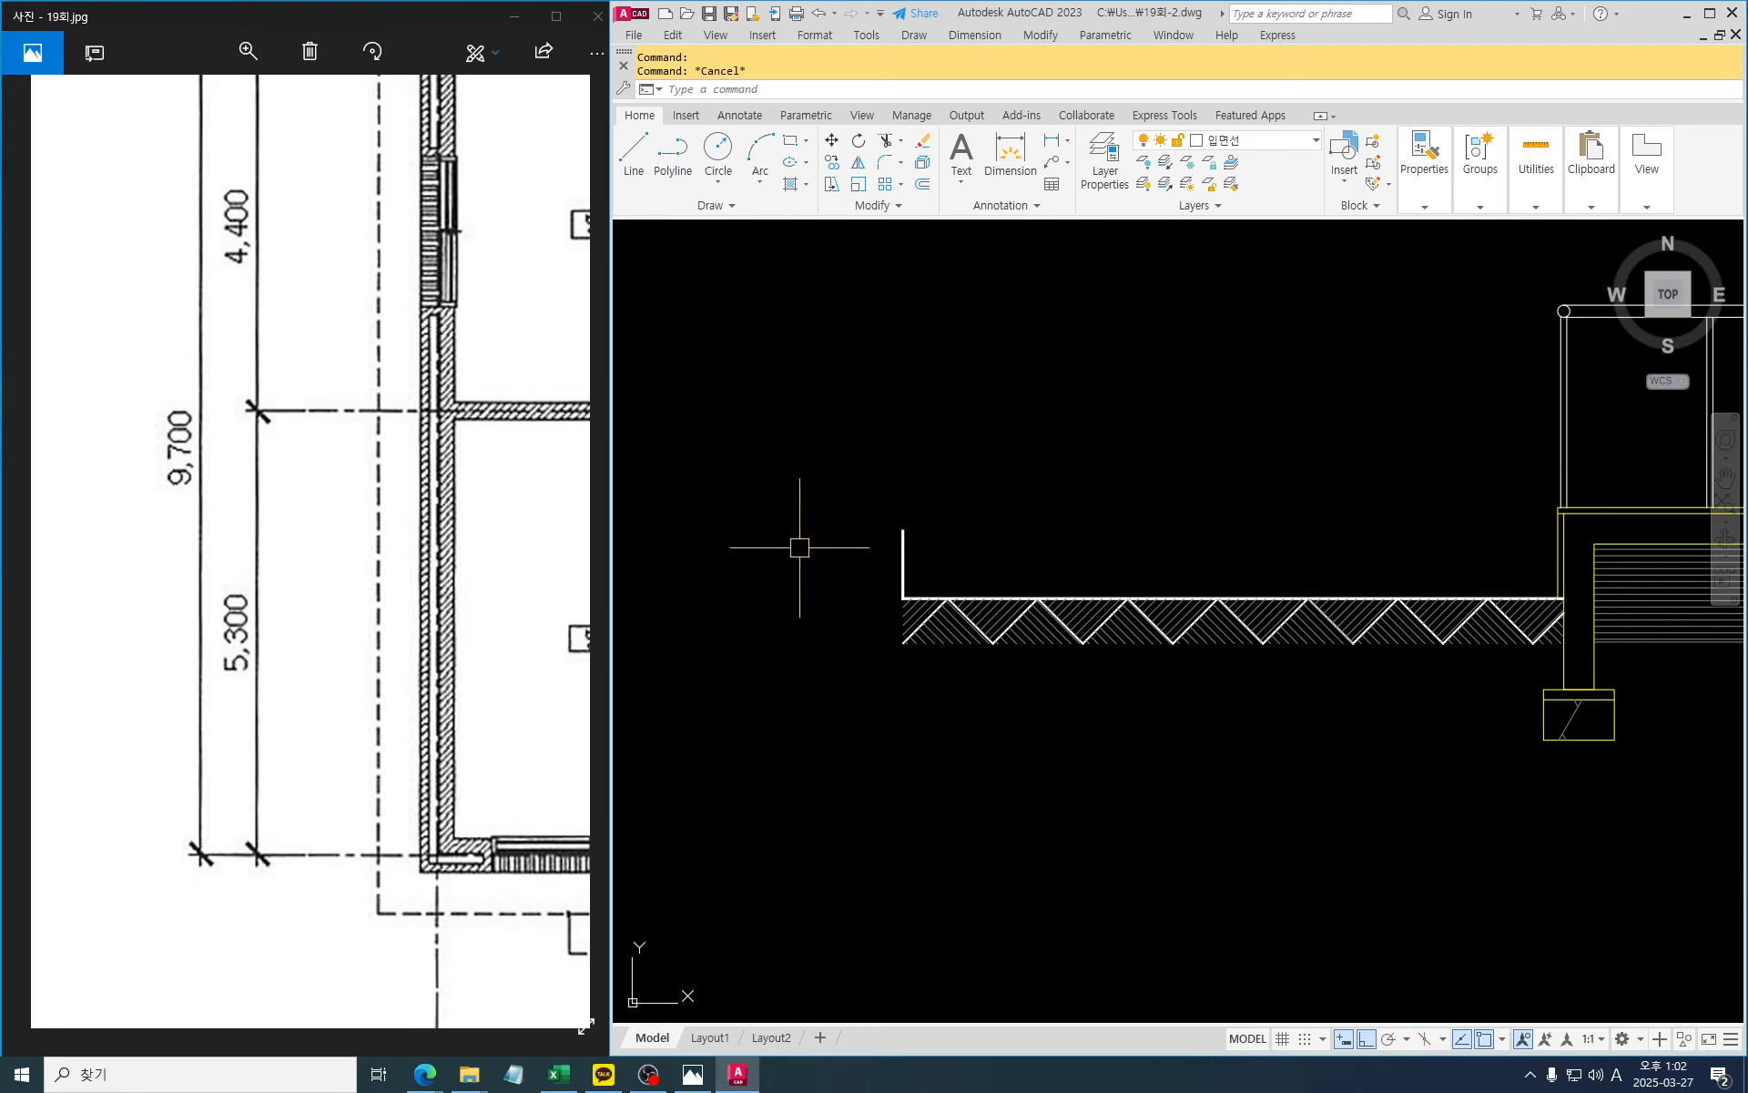
Trim away the vertical segment at the outer end of the thick ground line
{"action": "type", "text": "tr"}
{"action": "key", "text": "Return"}
{"action": "key", "text": "Return"}
{"action": "left_click", "coordinate": [944, 559]}
{"action": "left_click", "coordinate": [891, 558]}
{"action": "key", "text": "Escape"}
{"action": "key", "text": "Escape"}
{"action": "key", "text": "Escape"}
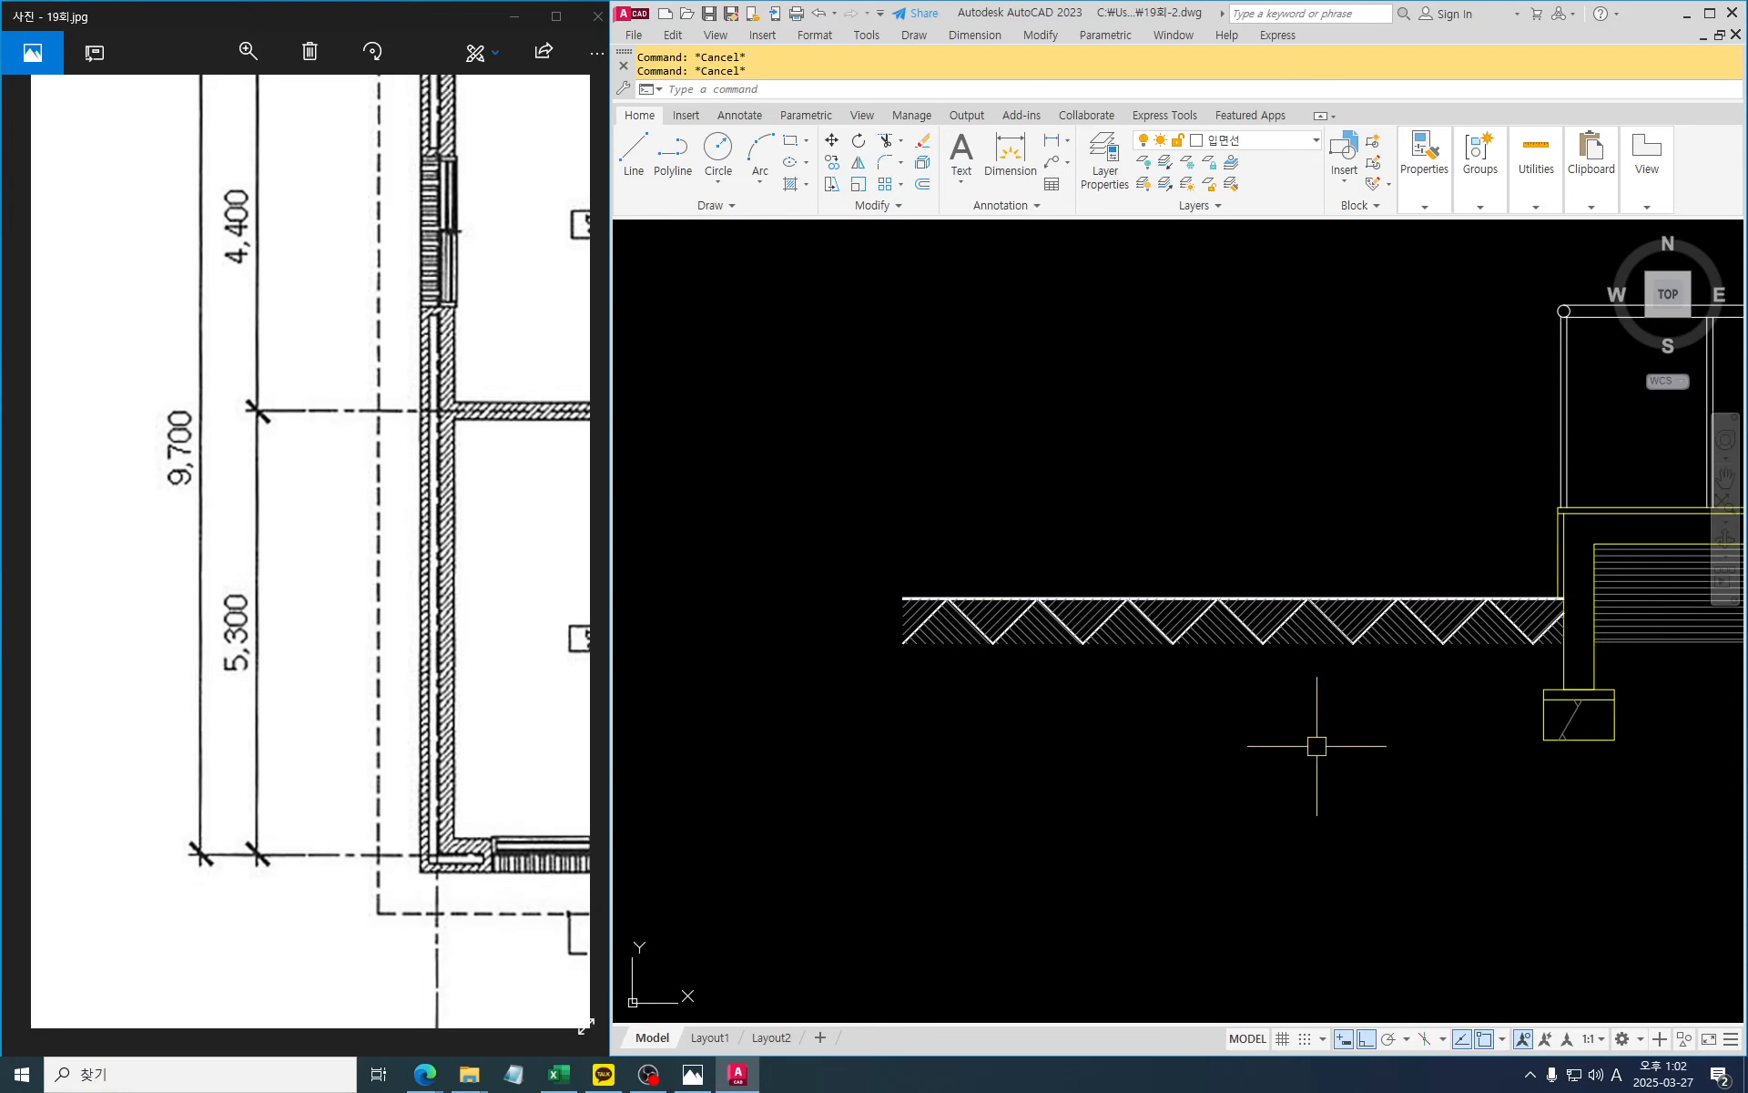
Move the ground line, zigzag and both hatches of the earth symbol to the 해칭선 layer
{"action": "left_click", "coordinate": [1495, 673]}
{"action": "left_click", "coordinate": [1125, 547]}
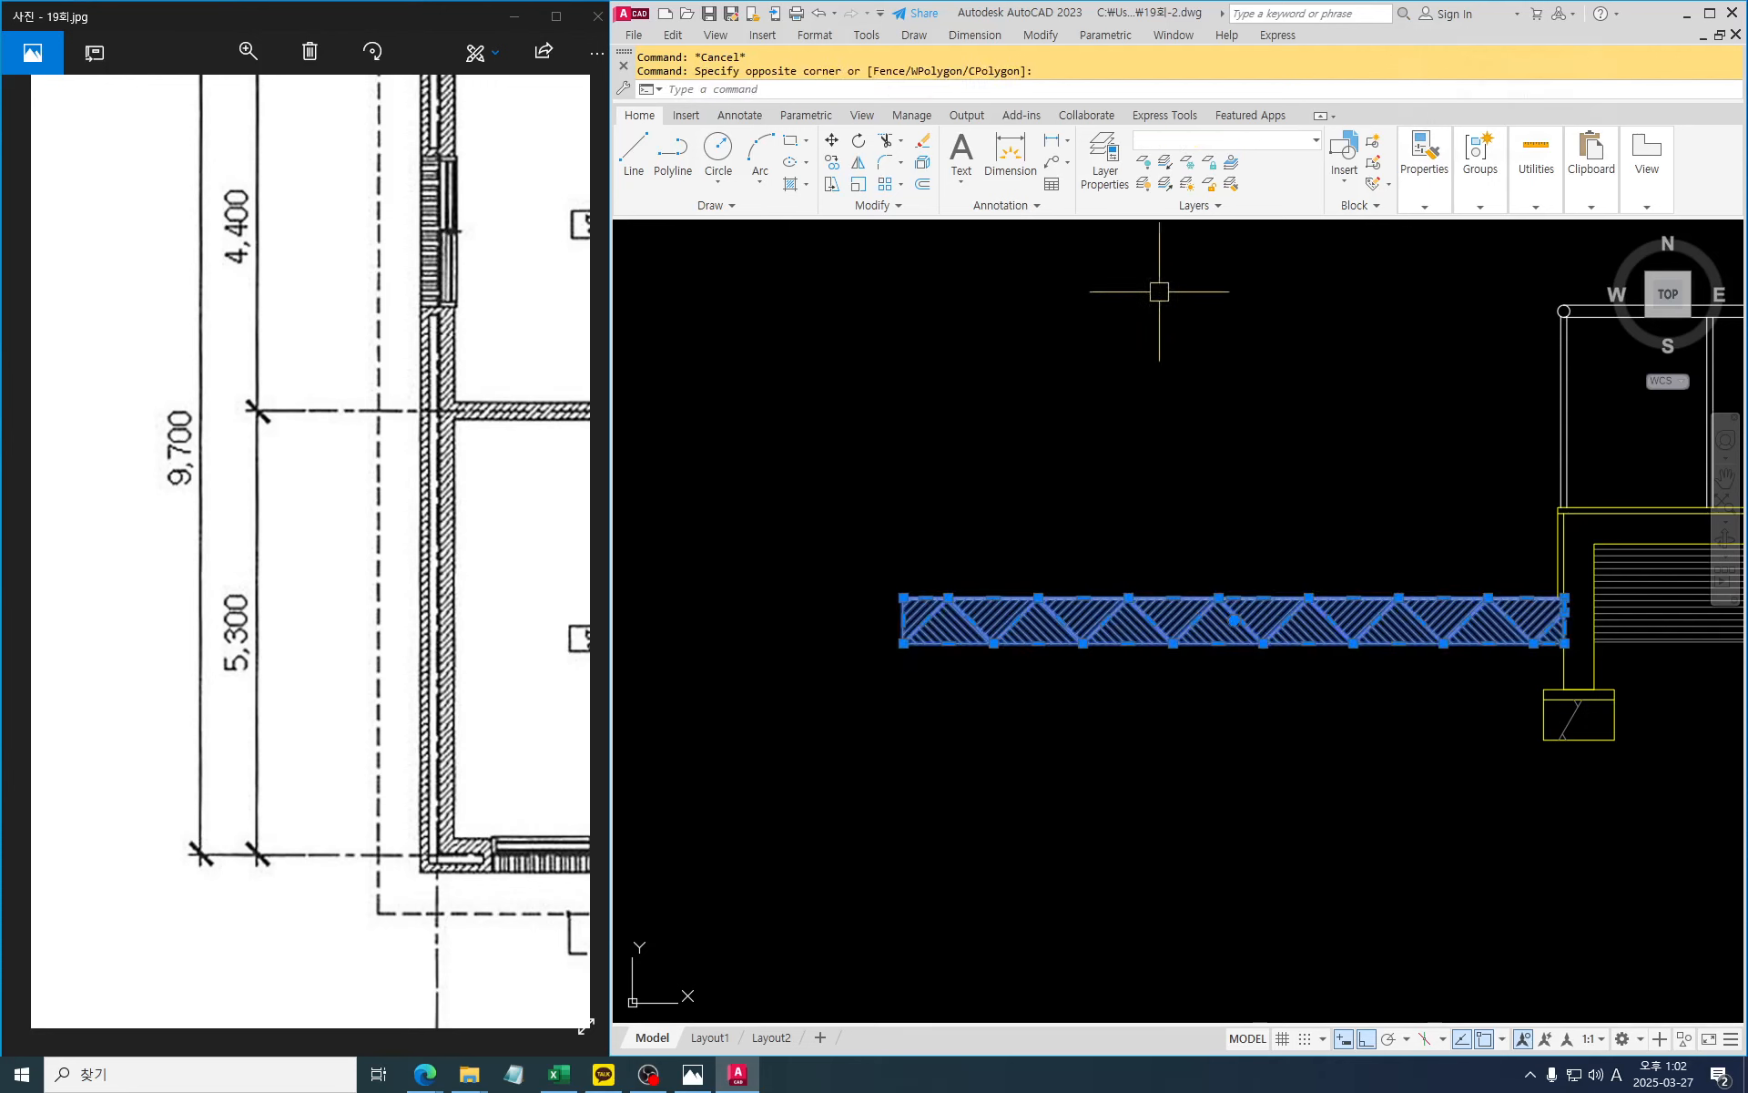
{"action": "left_click", "coordinate": [1239, 148]}
{"action": "left_click", "coordinate": [1259, 297]}
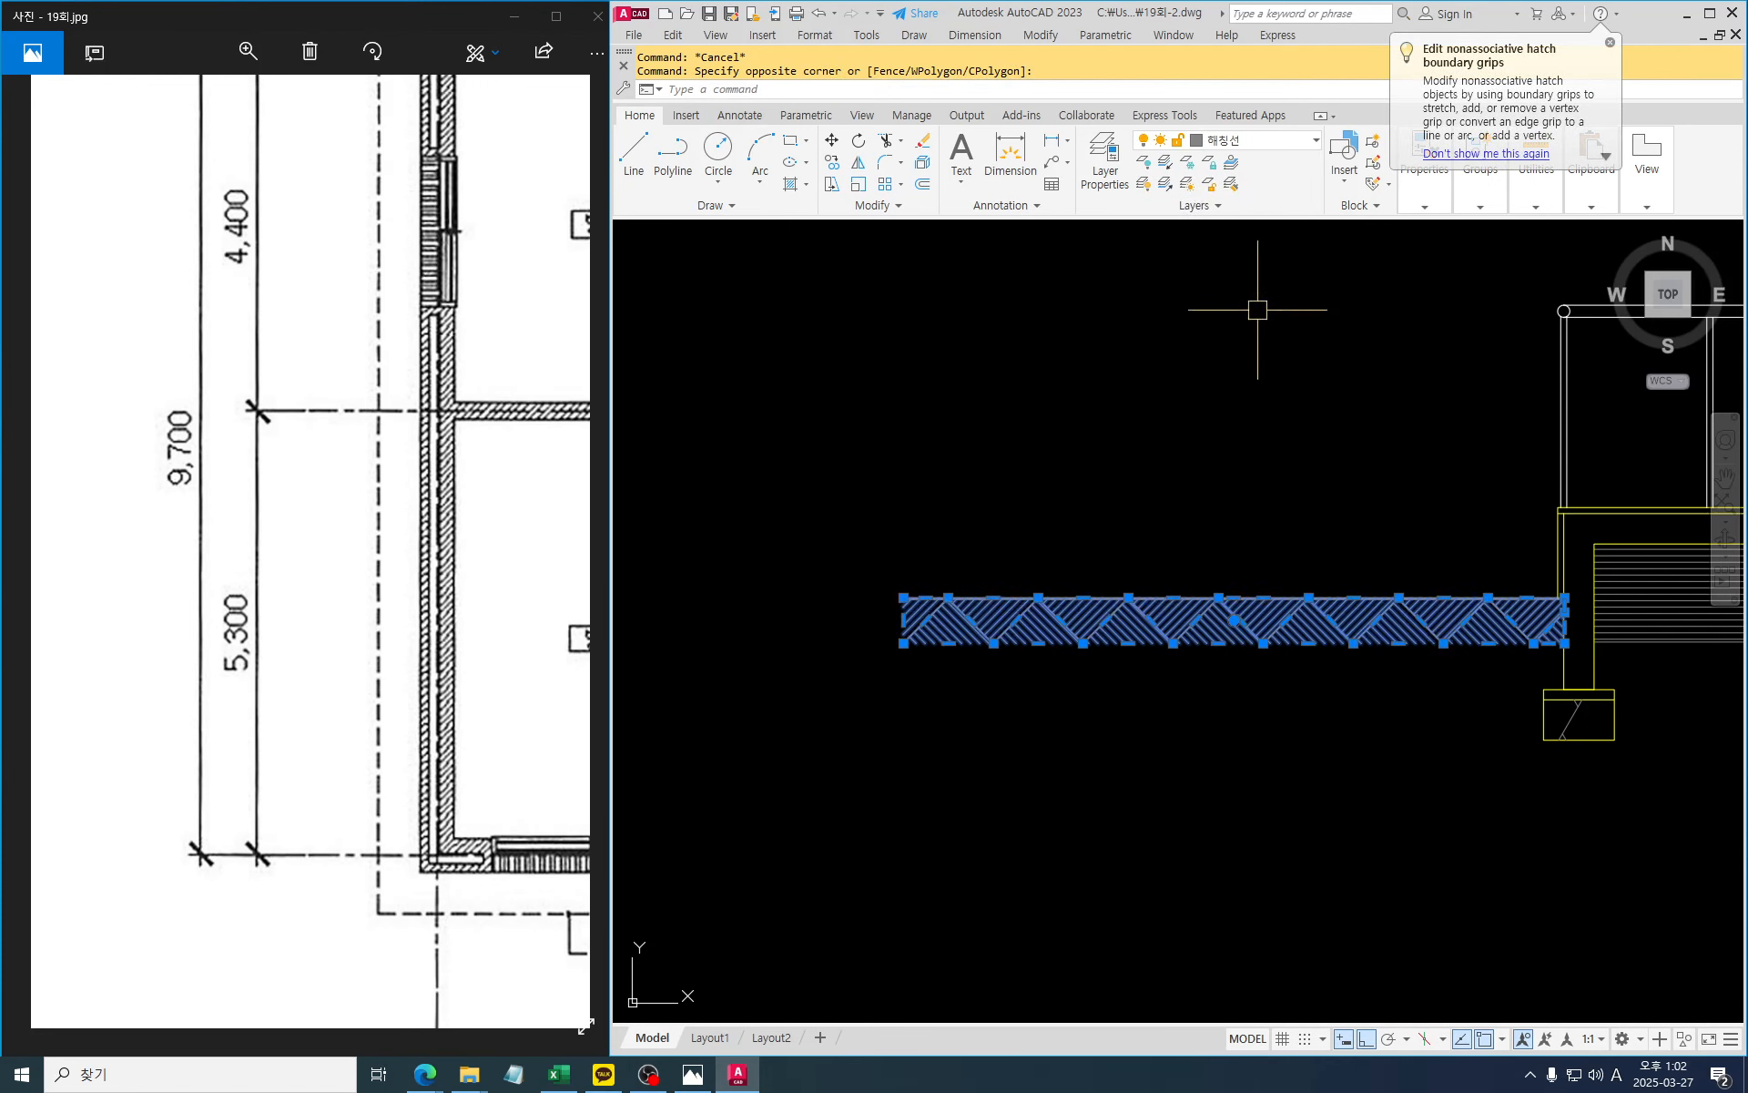
{"action": "key", "text": "Escape"}
{"action": "key", "text": "Escape"}
Stretch the upper end of the green vertical boundary line at the section's cut edge further upward
{"action": "scroll", "coordinate": [1244, 606], "scroll_direction": "down", "scroll_amount": 2}
{"action": "middle_click_drag", "start_coordinate": [1472, 642], "coordinate": [1172, 613]}
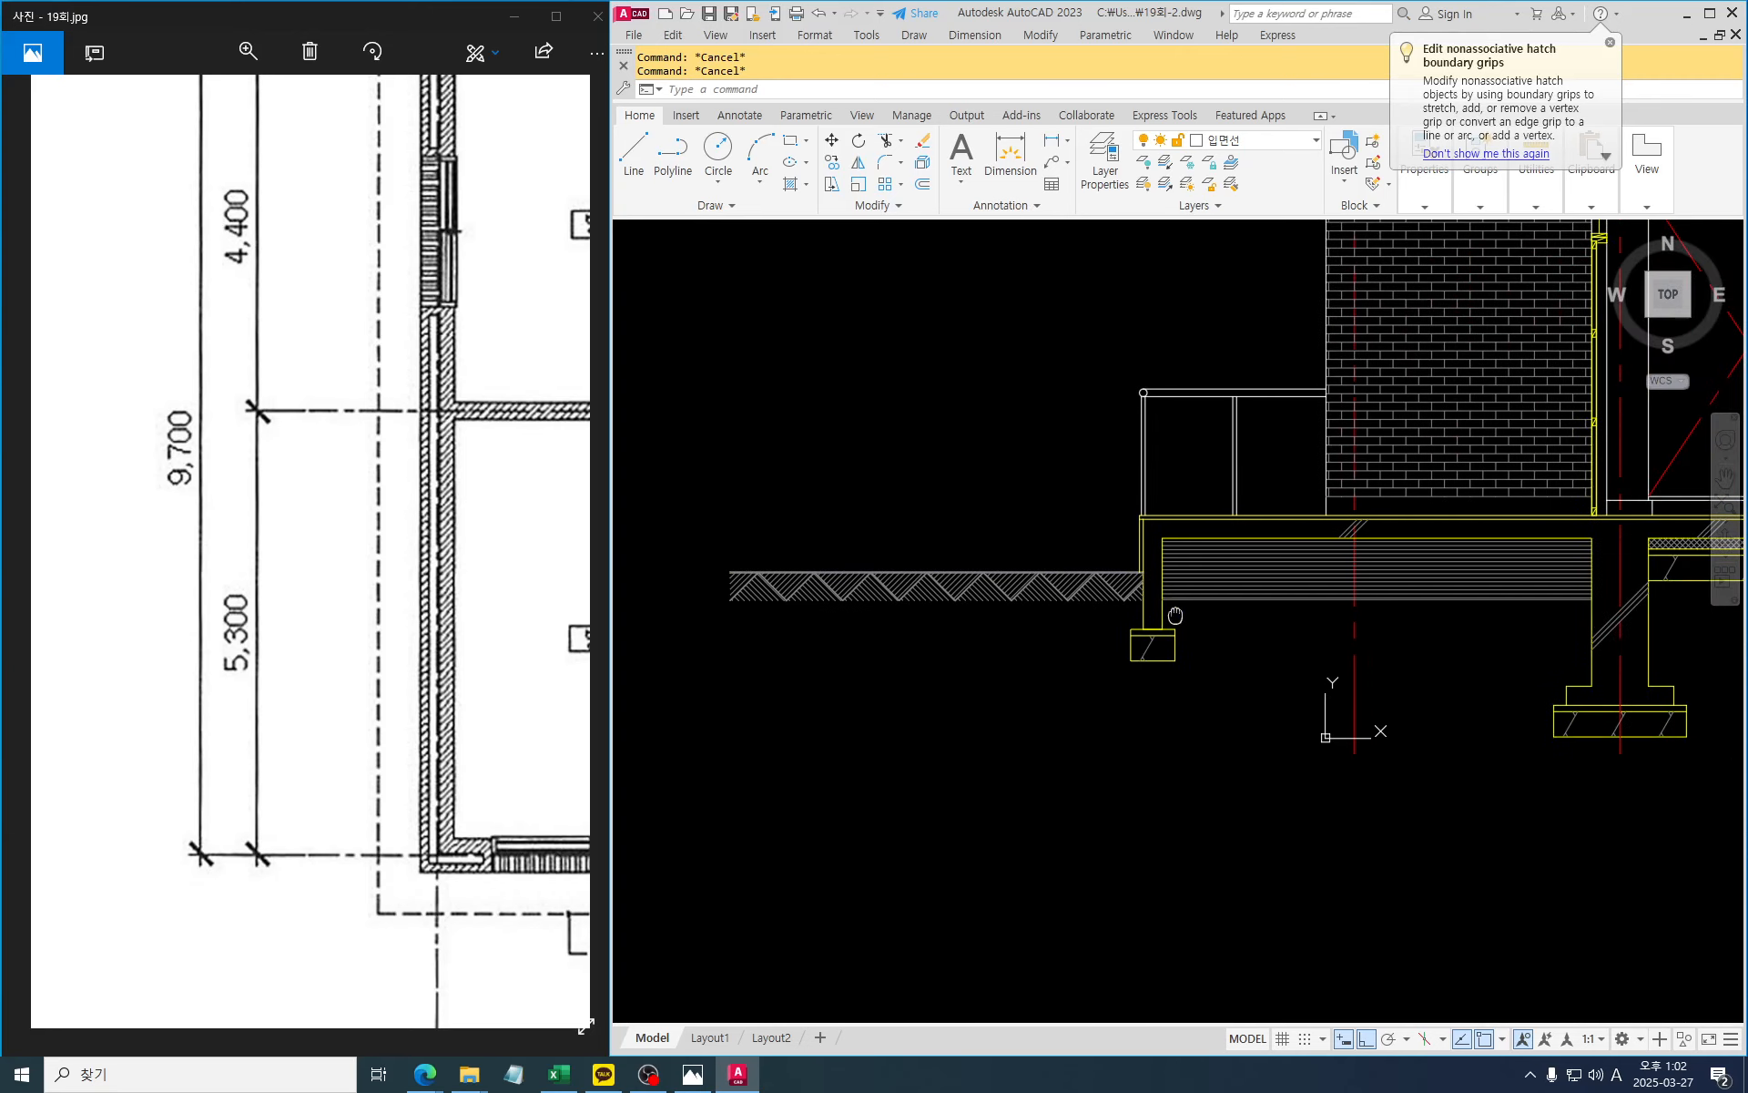
{"action": "scroll", "coordinate": [1147, 656], "scroll_direction": "down", "scroll_amount": 2}
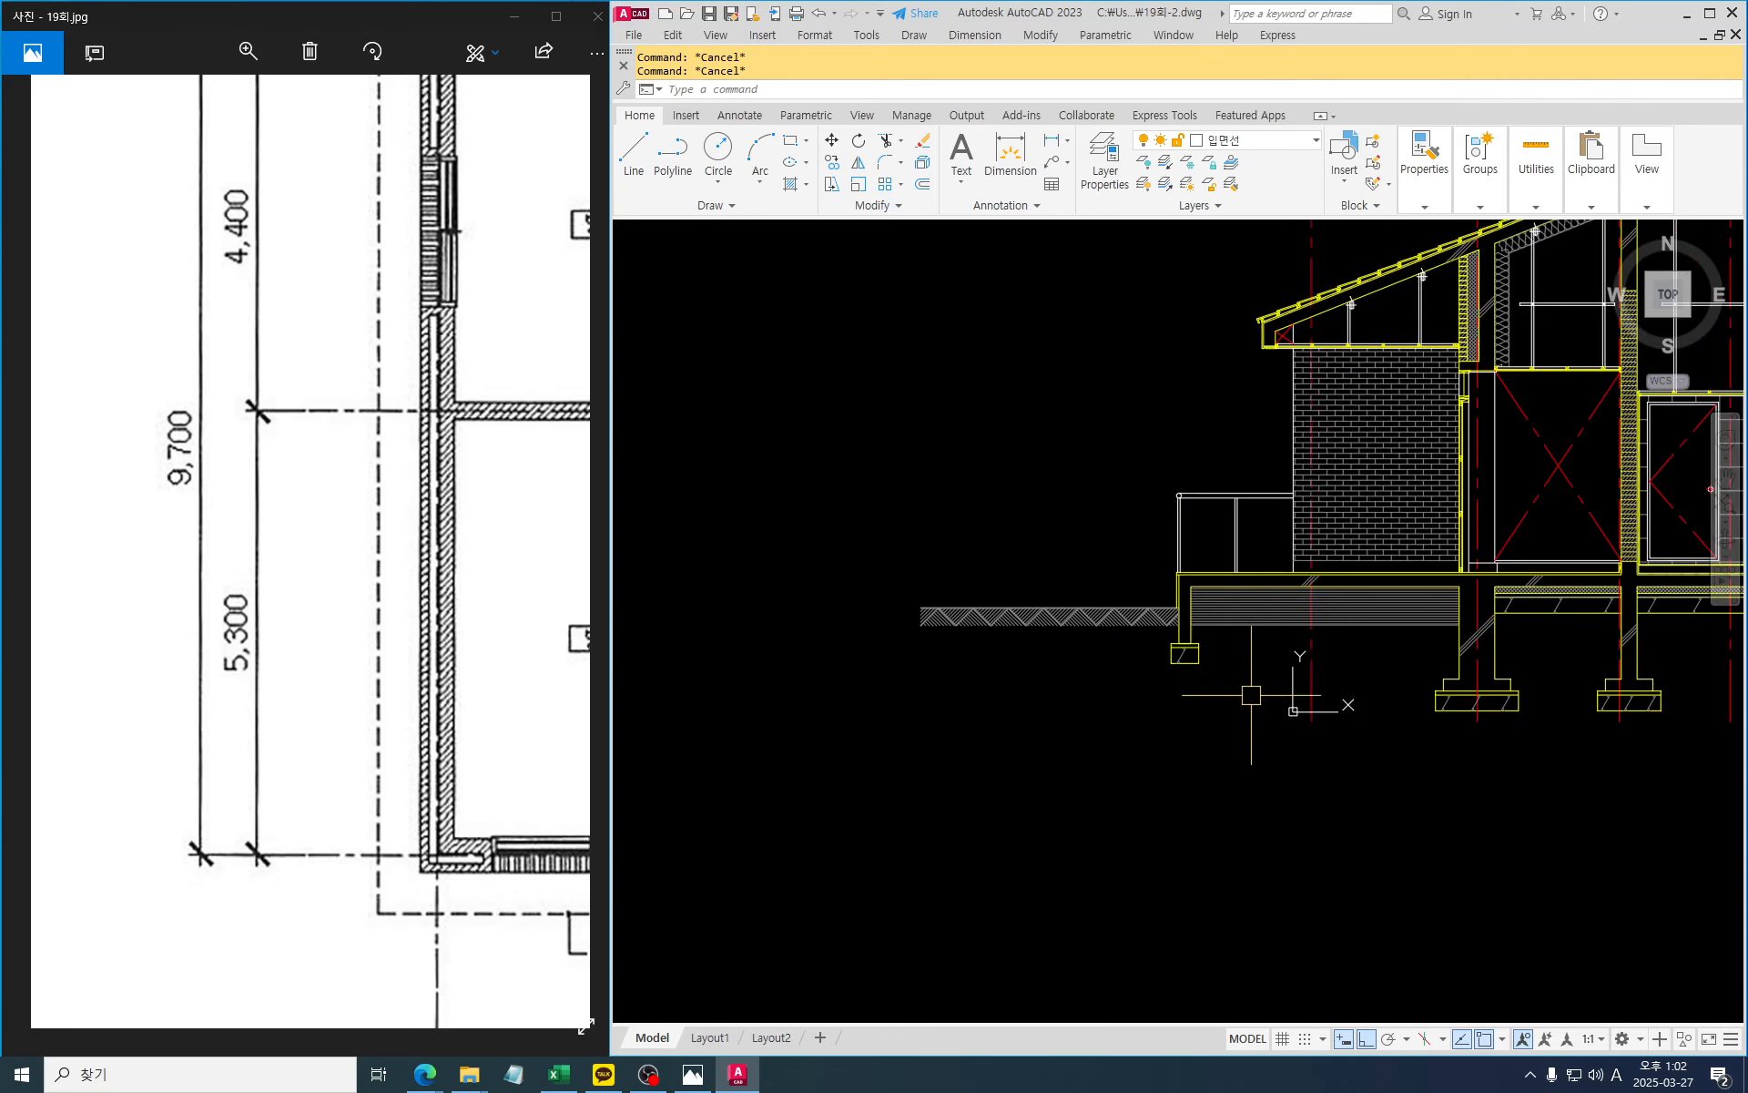
{"action": "middle_click_drag", "start_coordinate": [1294, 725], "coordinate": [1150, 749]}
{"action": "scroll", "coordinate": [1191, 738], "scroll_direction": "down", "scroll_amount": 2}
{"action": "middle_click_drag", "start_coordinate": [1335, 754], "coordinate": [1274, 811]}
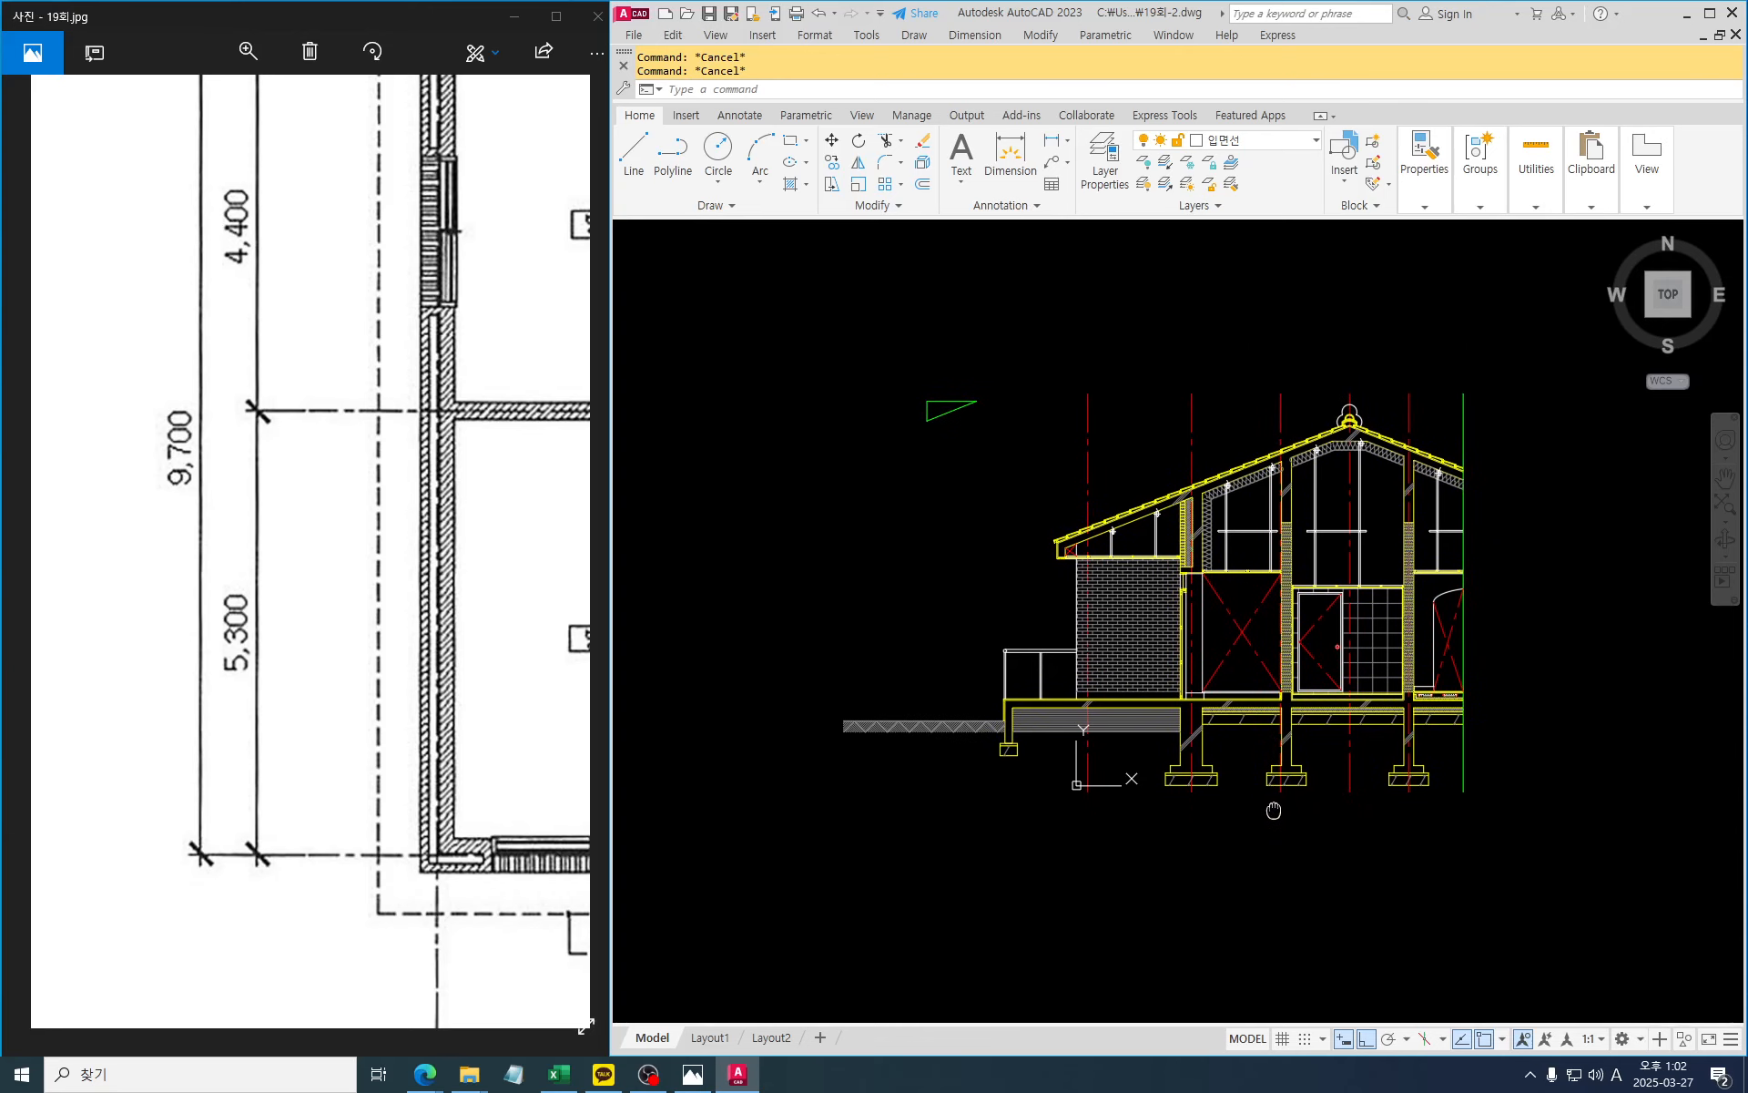
{"action": "key", "text": "Return"}
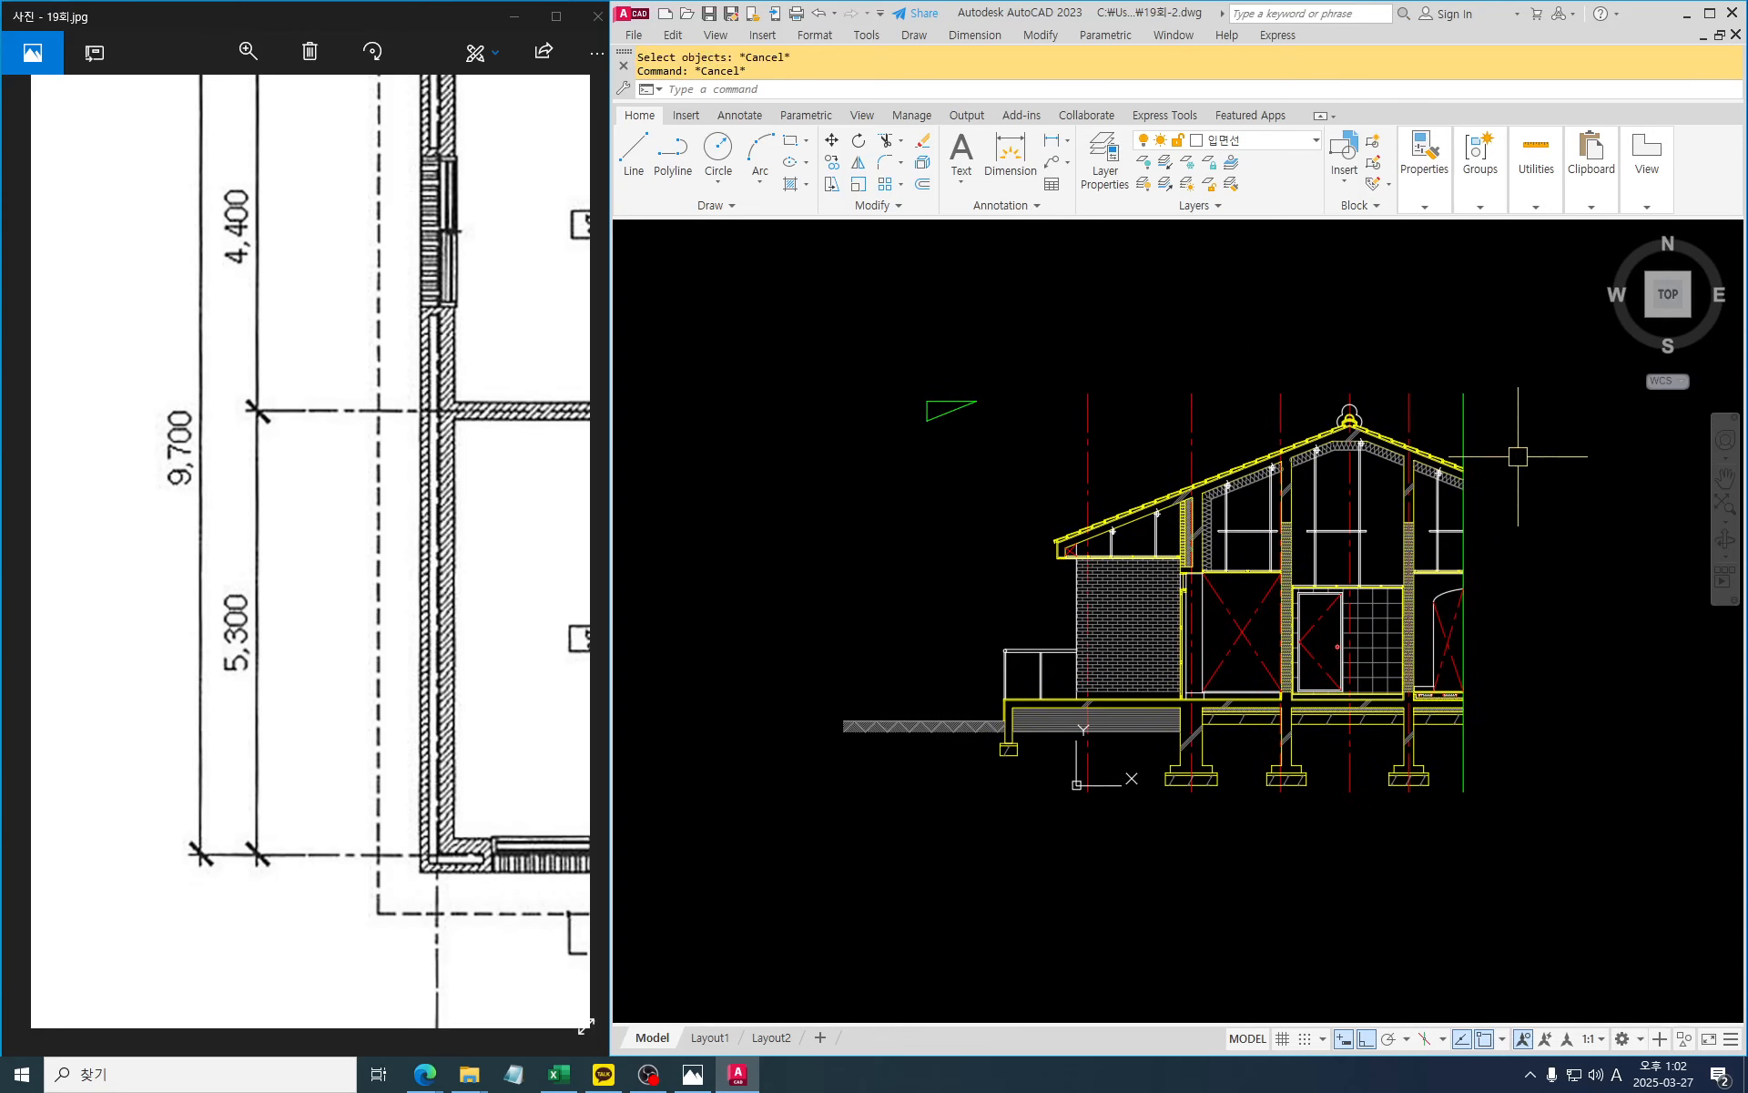
{"action": "left_click", "coordinate": [1501, 416]}
{"action": "left_click", "coordinate": [1452, 353]}
{"action": "key", "text": "space"}
{"action": "left_click", "coordinate": [1495, 347]}
{"action": "left_click", "coordinate": [1496, 316]}
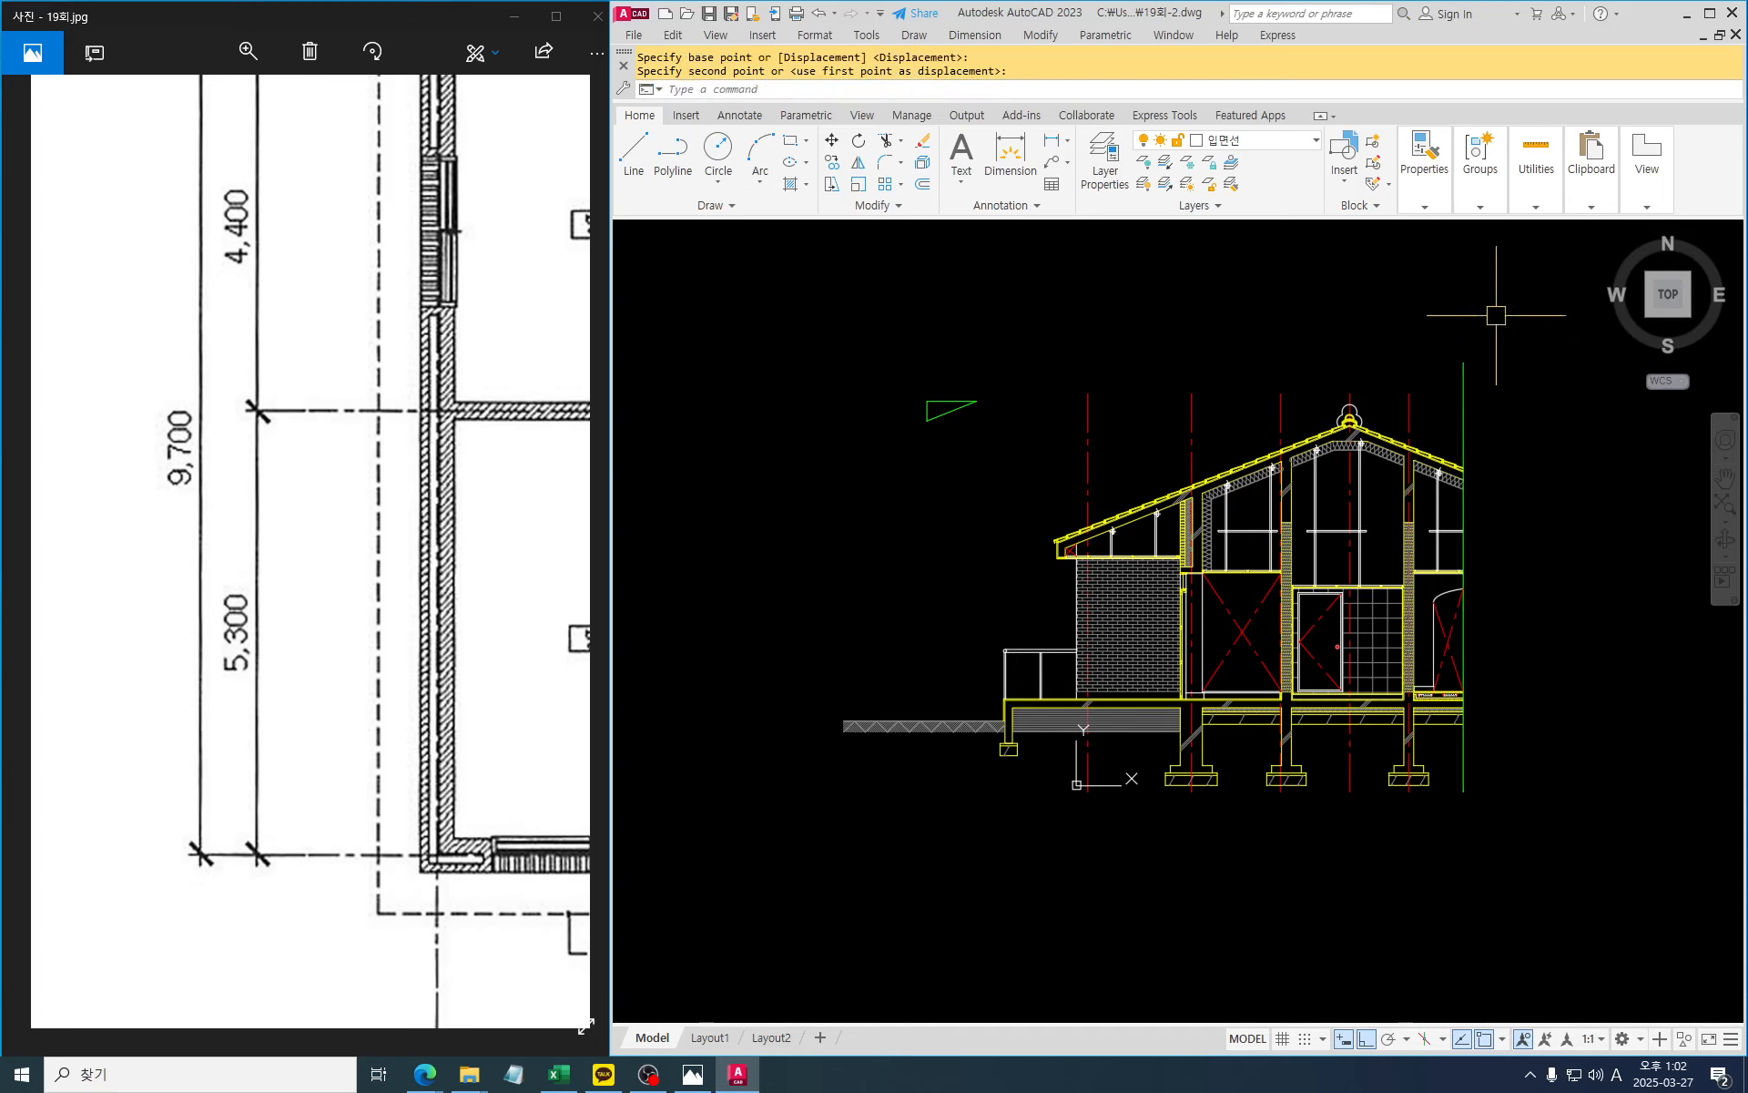
Stretch the lower end of the green vertical boundary line downward below the footings
{"action": "key", "text": "space"}
{"action": "left_click", "coordinate": [1494, 845]}
{"action": "left_click", "coordinate": [1464, 776]}
{"action": "key", "text": "space"}
{"action": "left_click", "coordinate": [1526, 798]}
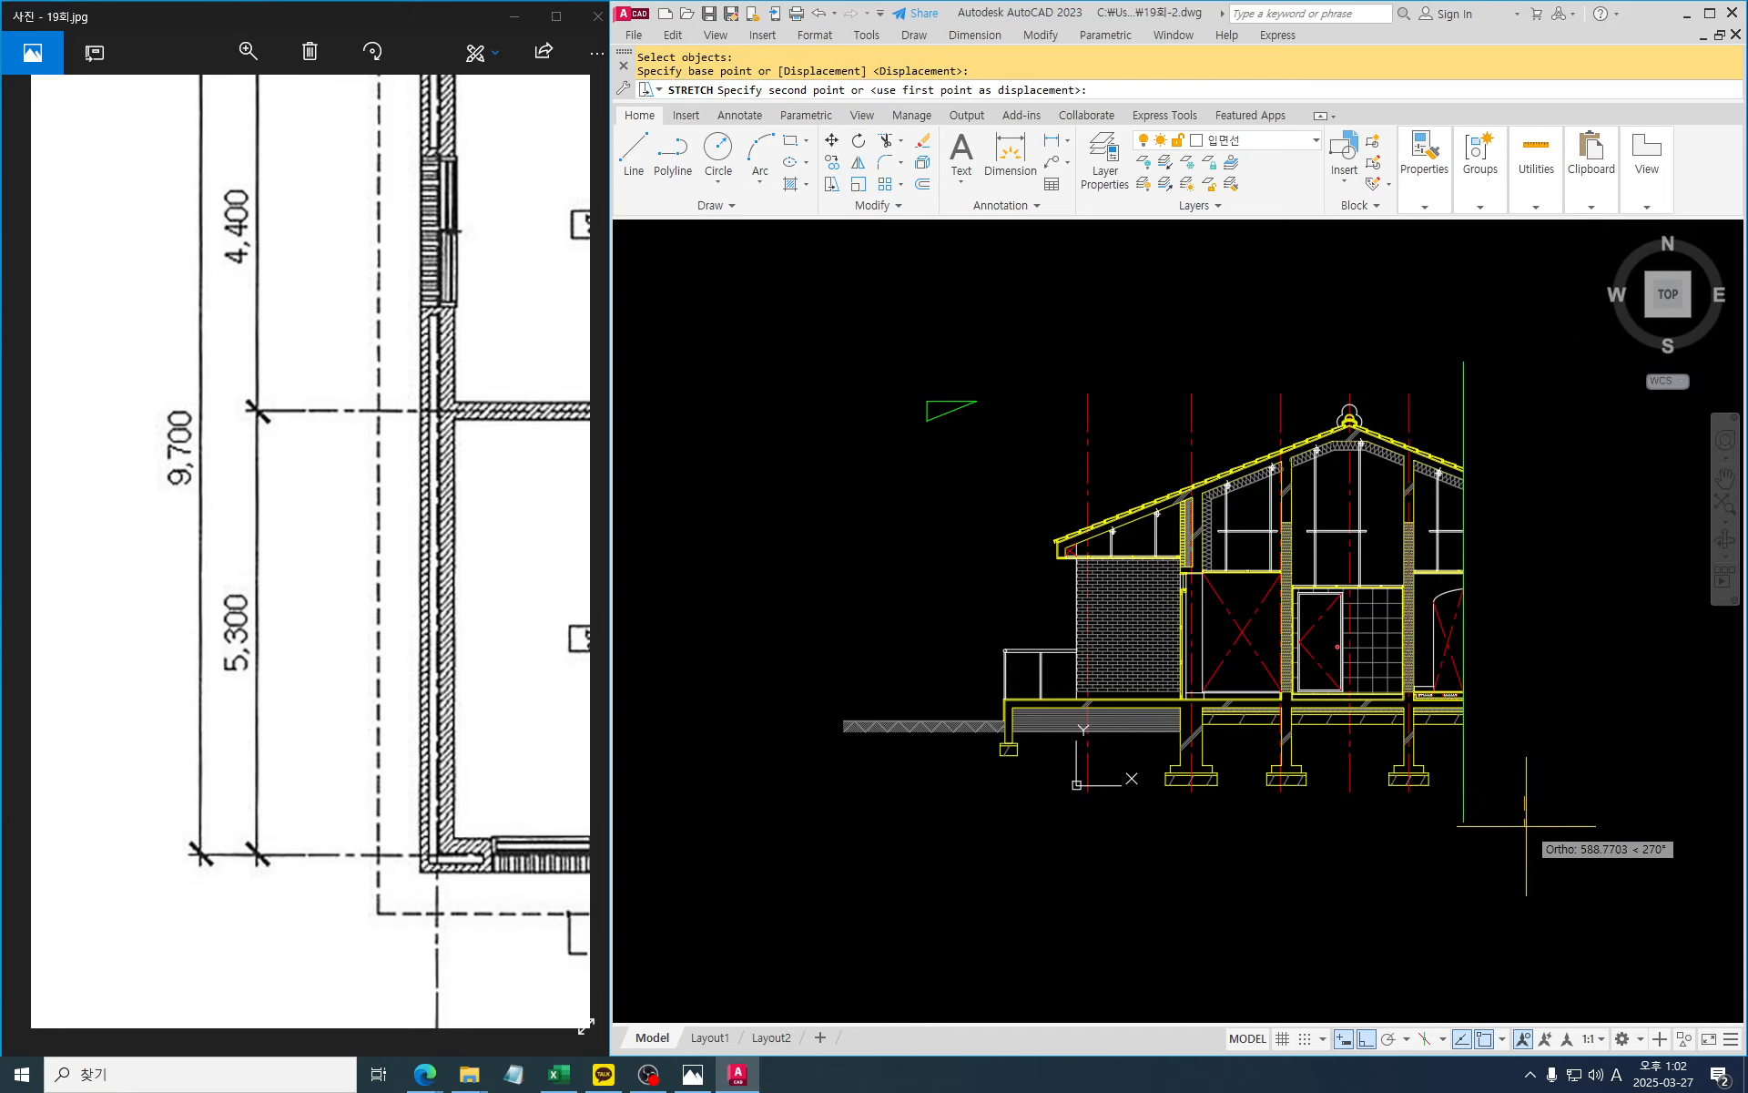
{"action": "left_click", "coordinate": [1525, 818]}
{"action": "key", "text": "Escape"}
{"action": "middle_click_drag", "start_coordinate": [1525, 817], "coordinate": [1507, 809]}
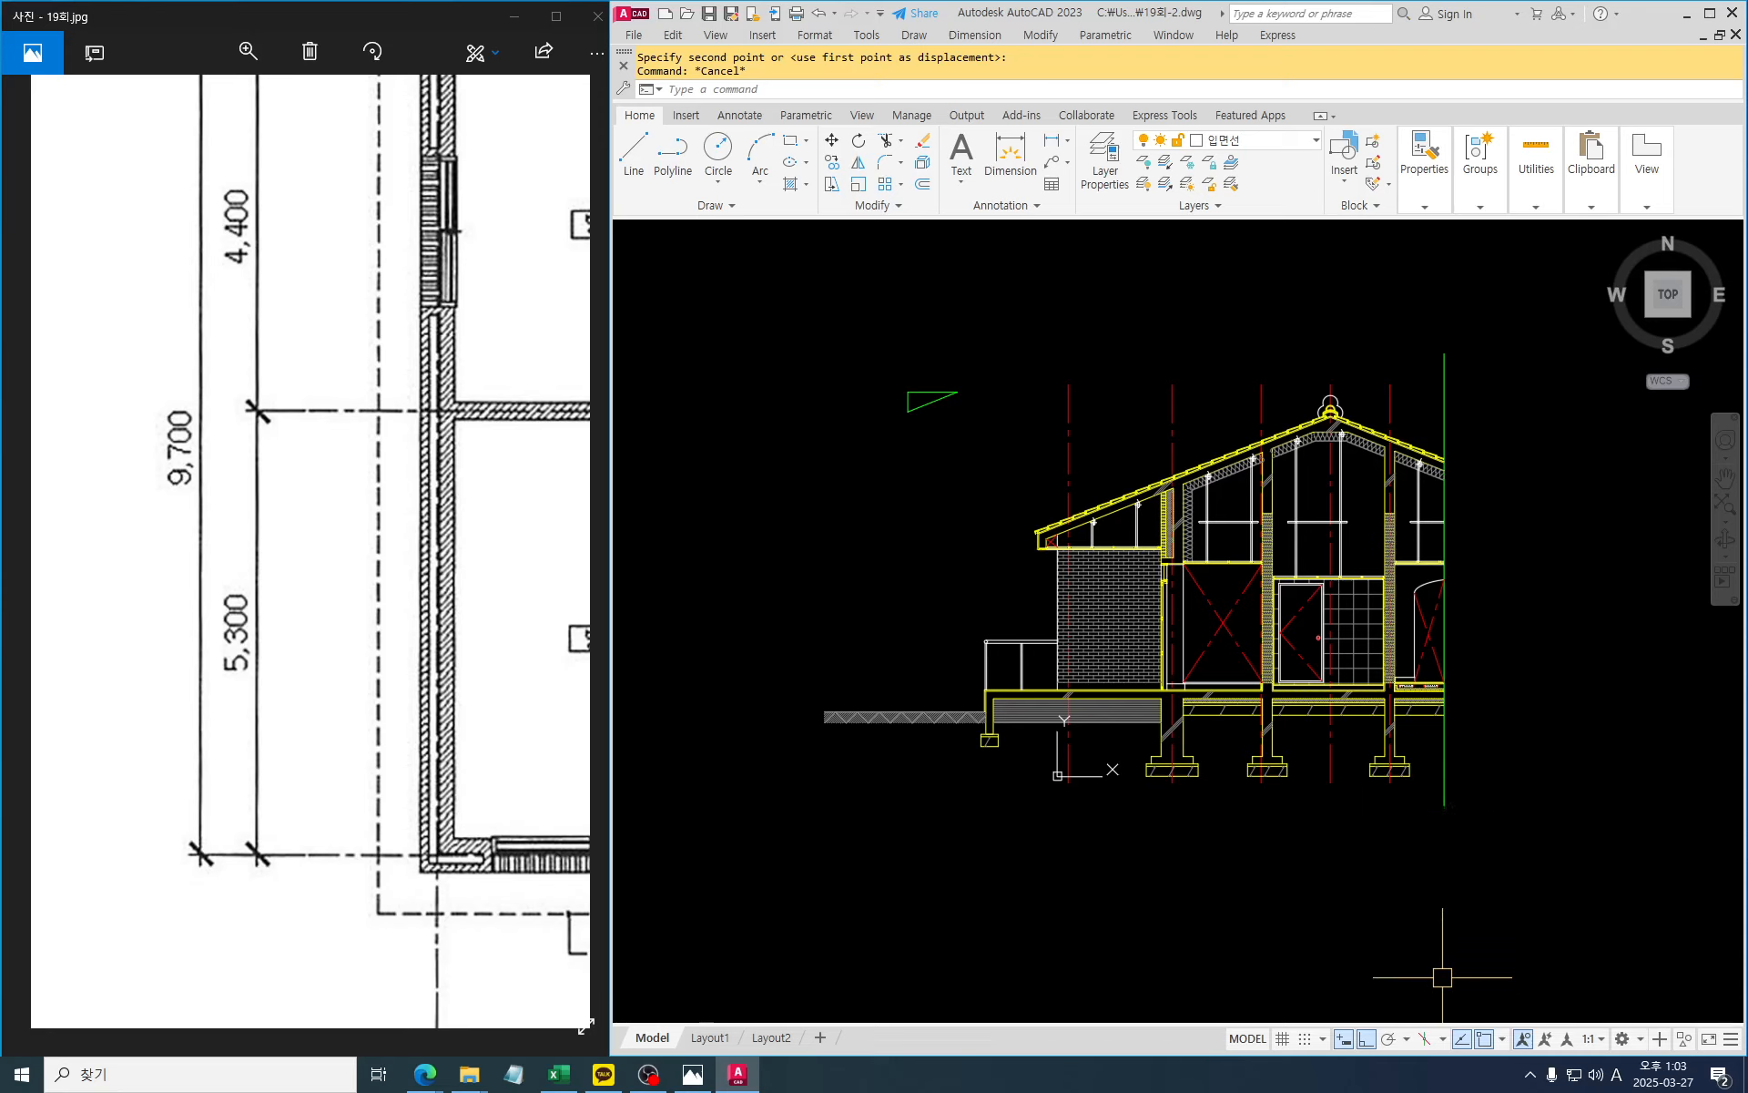
Draw an ellipse centred on the green boundary line above the arched opening, with a horizontal half-axis of 300 and a vertical half-axis of 80
{"action": "scroll", "coordinate": [1465, 674], "scroll_direction": "up", "scroll_amount": 6}
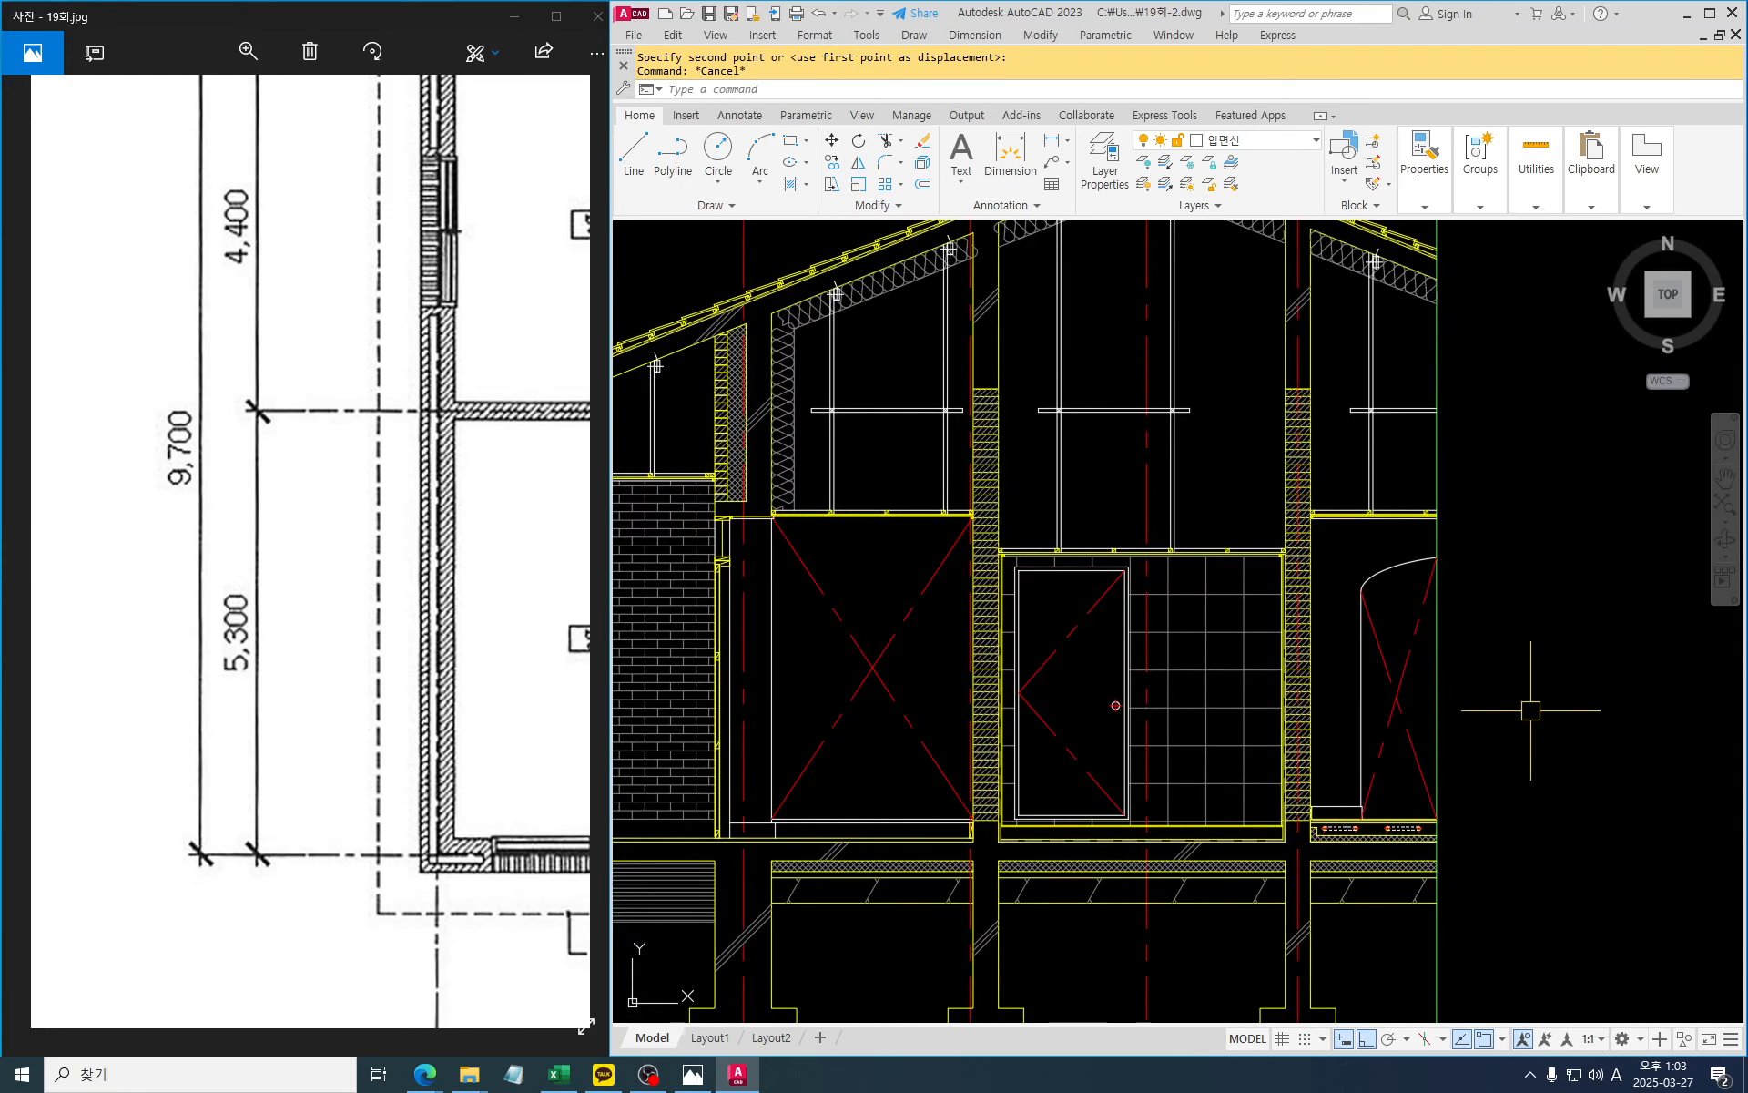
{"action": "scroll", "coordinate": [1453, 656], "scroll_direction": "down", "scroll_amount": 2}
{"action": "key", "text": "Escape"}
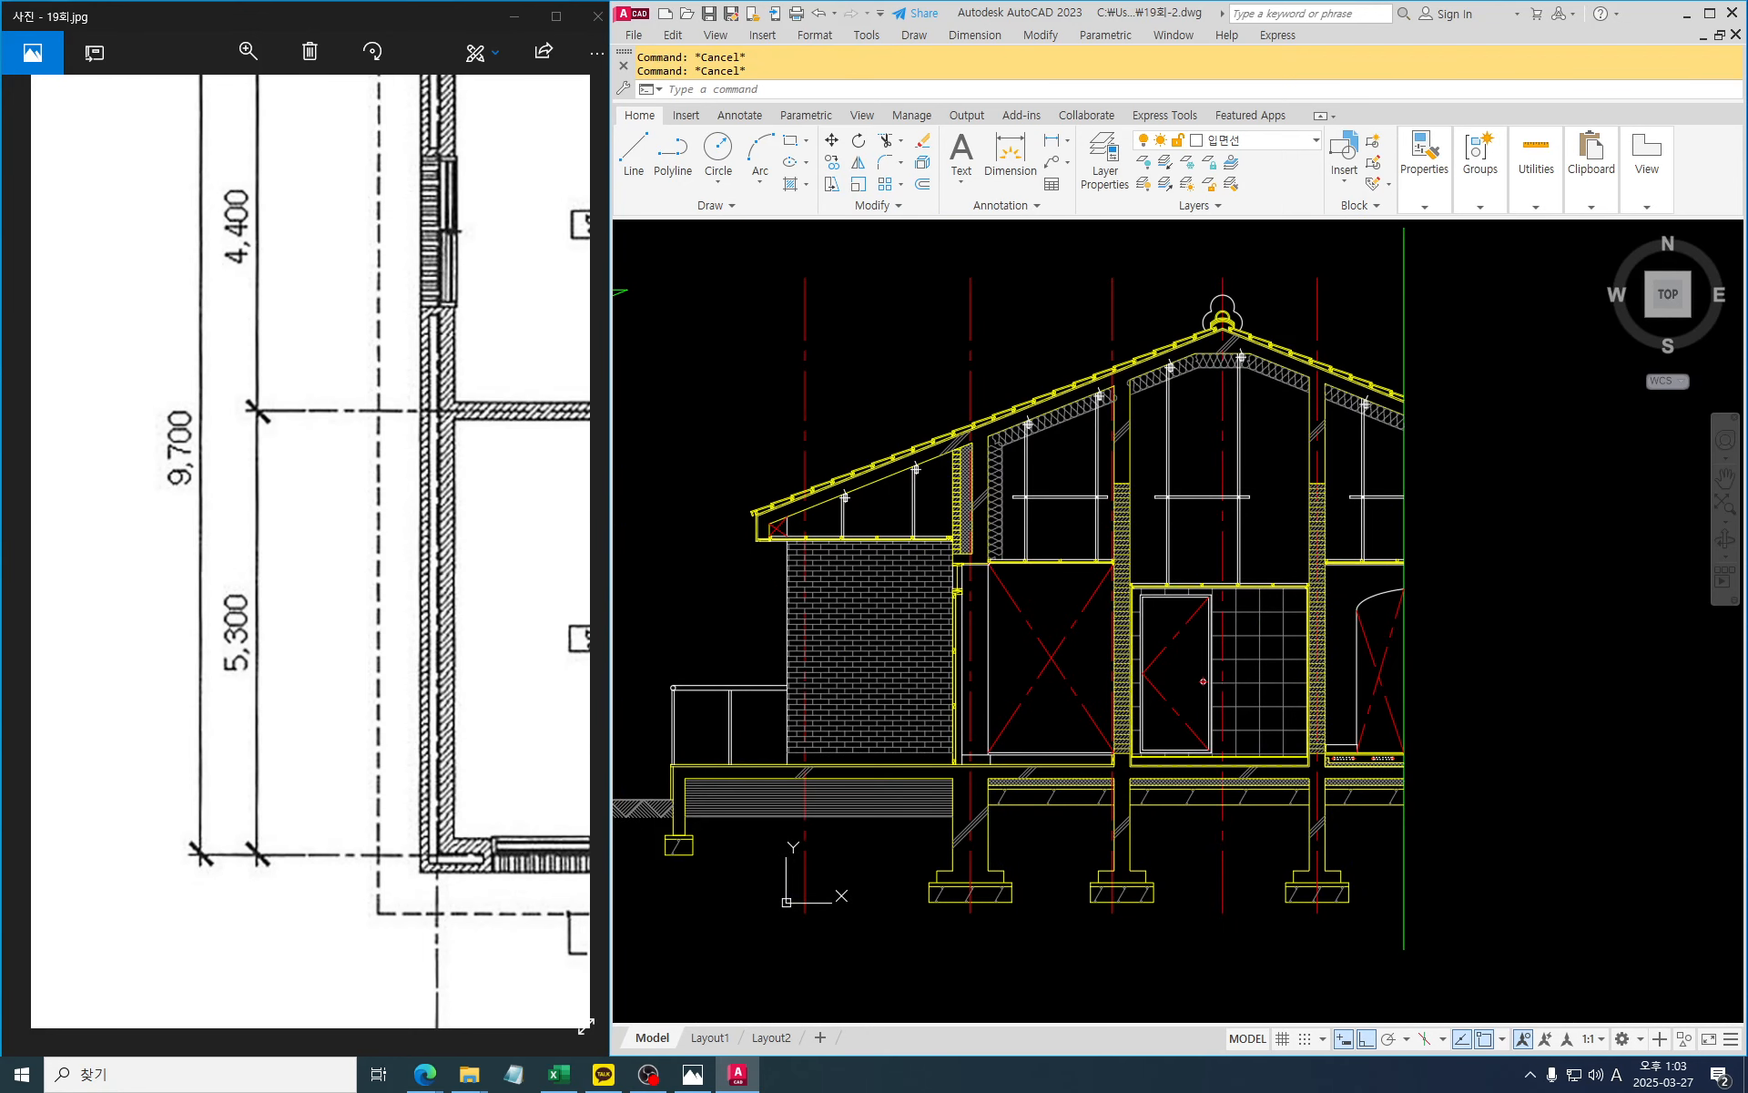
{"action": "key", "text": "Escape"}
{"action": "type", "text": "e"}
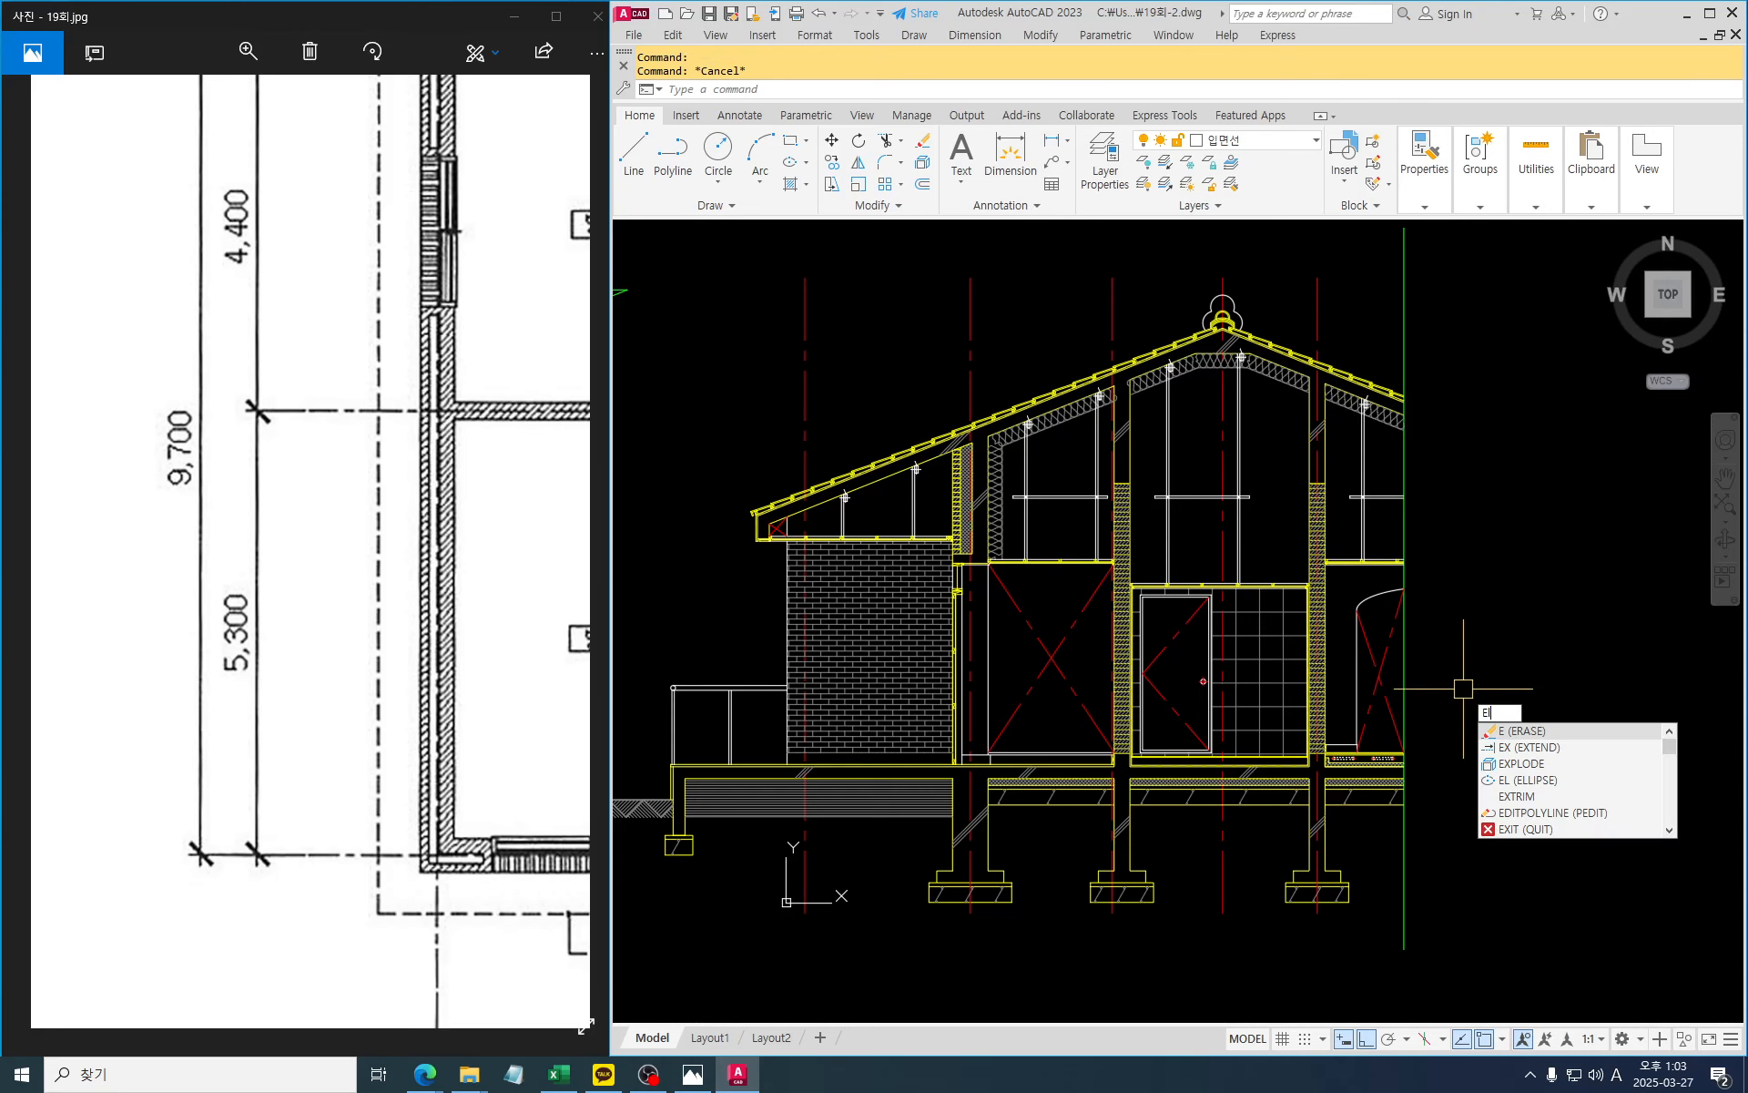
{"action": "key", "text": "space"}
{"action": "type", "text": "el"}
{"action": "key", "text": "space"}
{"action": "scroll", "coordinate": [1407, 669], "scroll_direction": "up", "scroll_amount": 4}
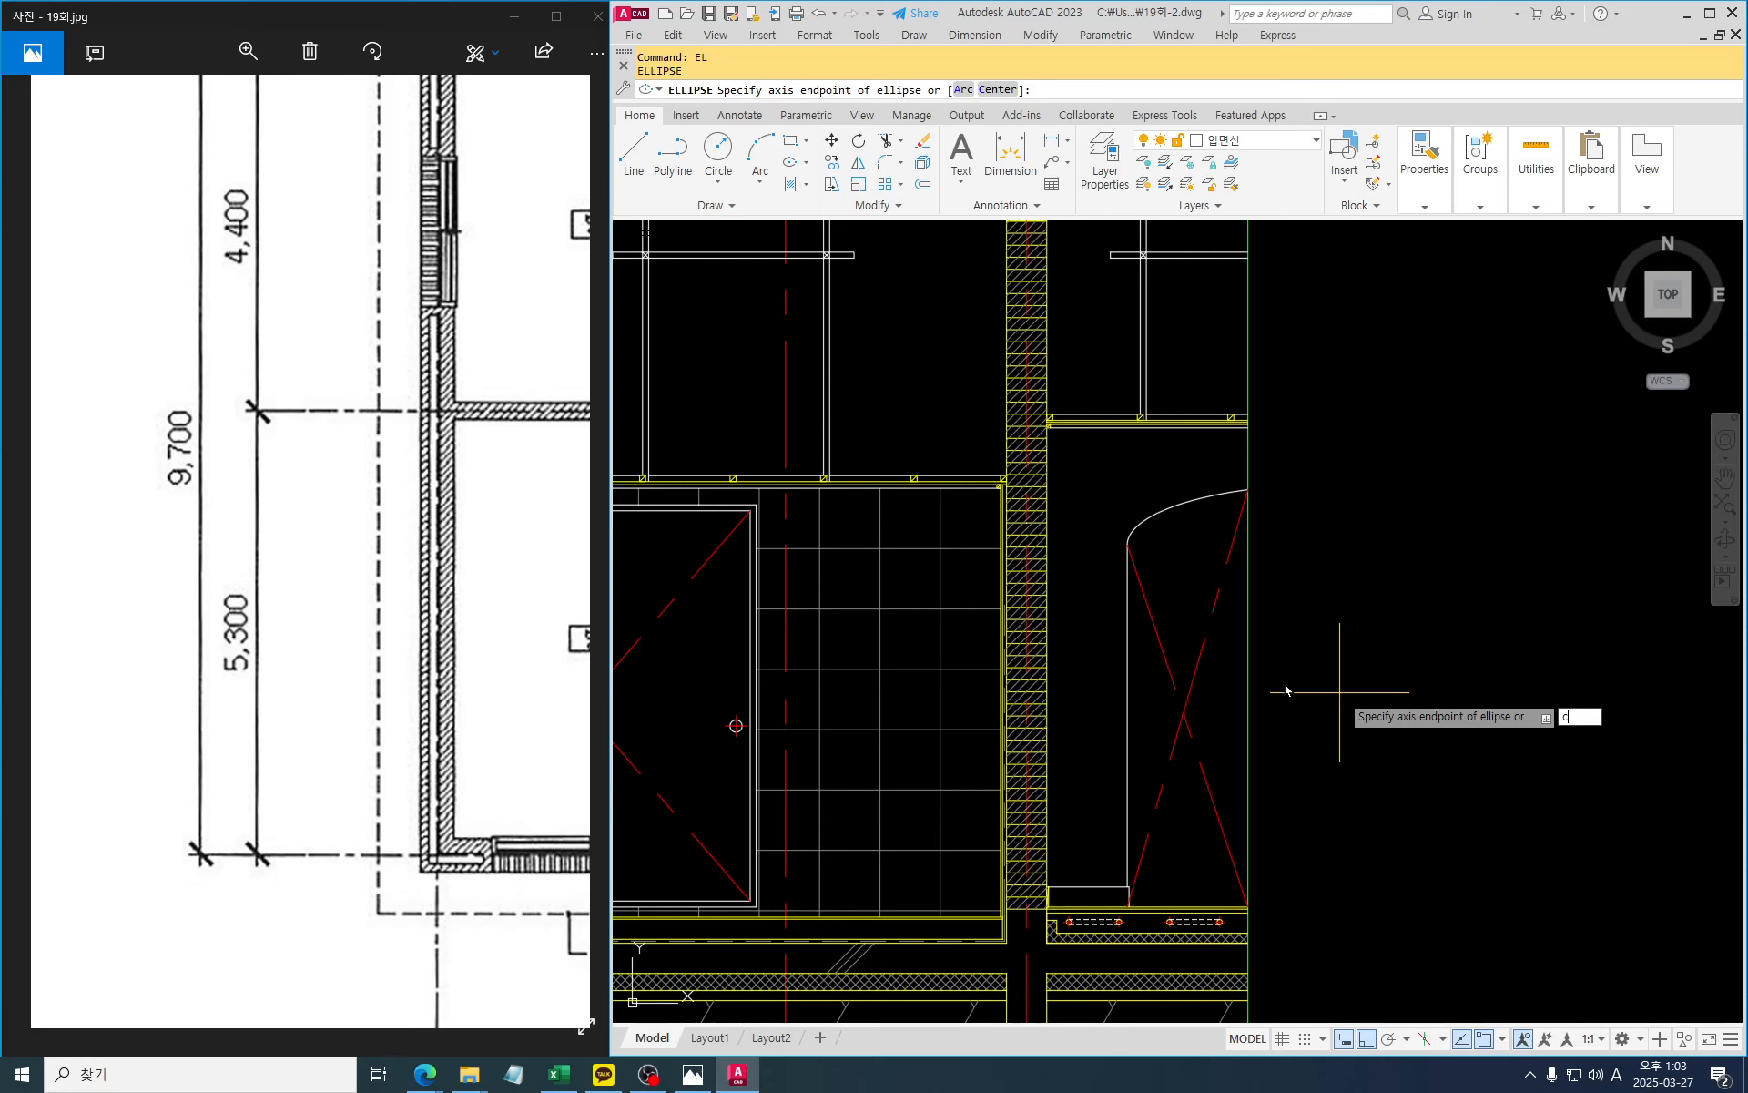
{"action": "type", "text": "c"}
{"action": "key", "text": "space"}
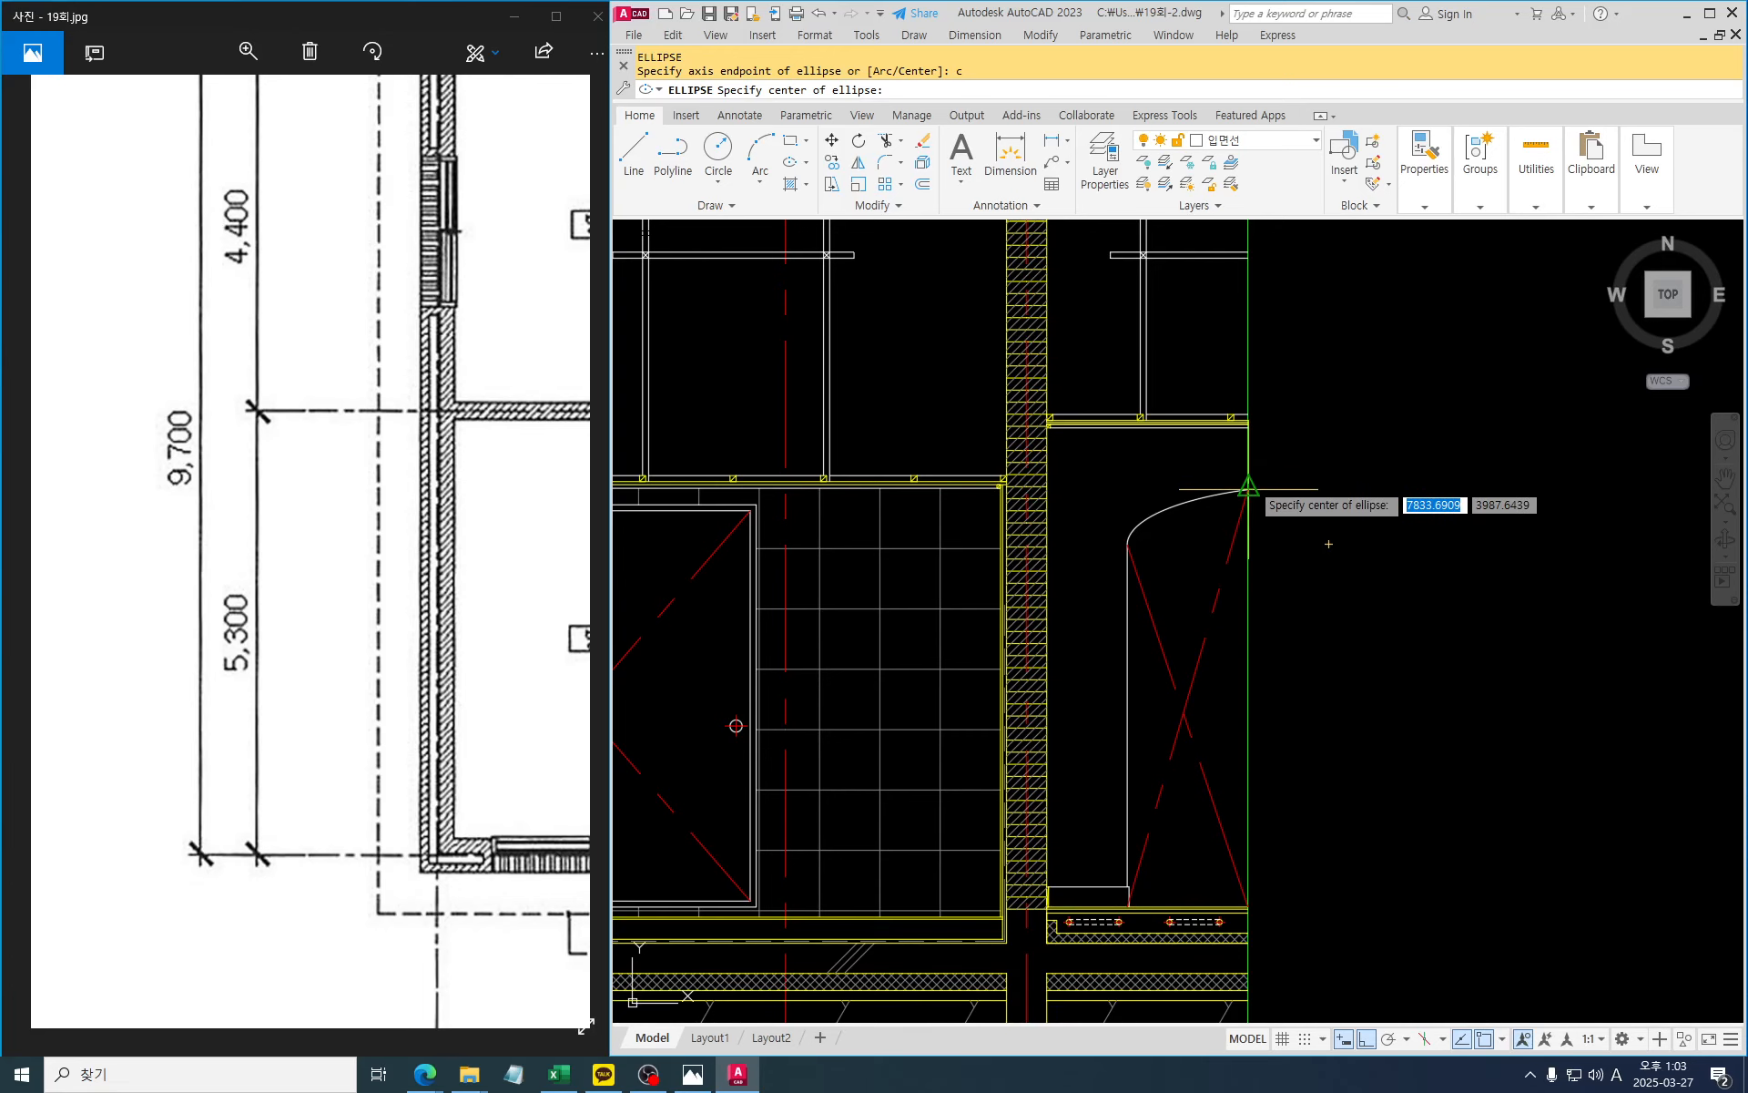
{"action": "scroll", "coordinate": [1248, 489], "scroll_direction": "up", "scroll_amount": 4}
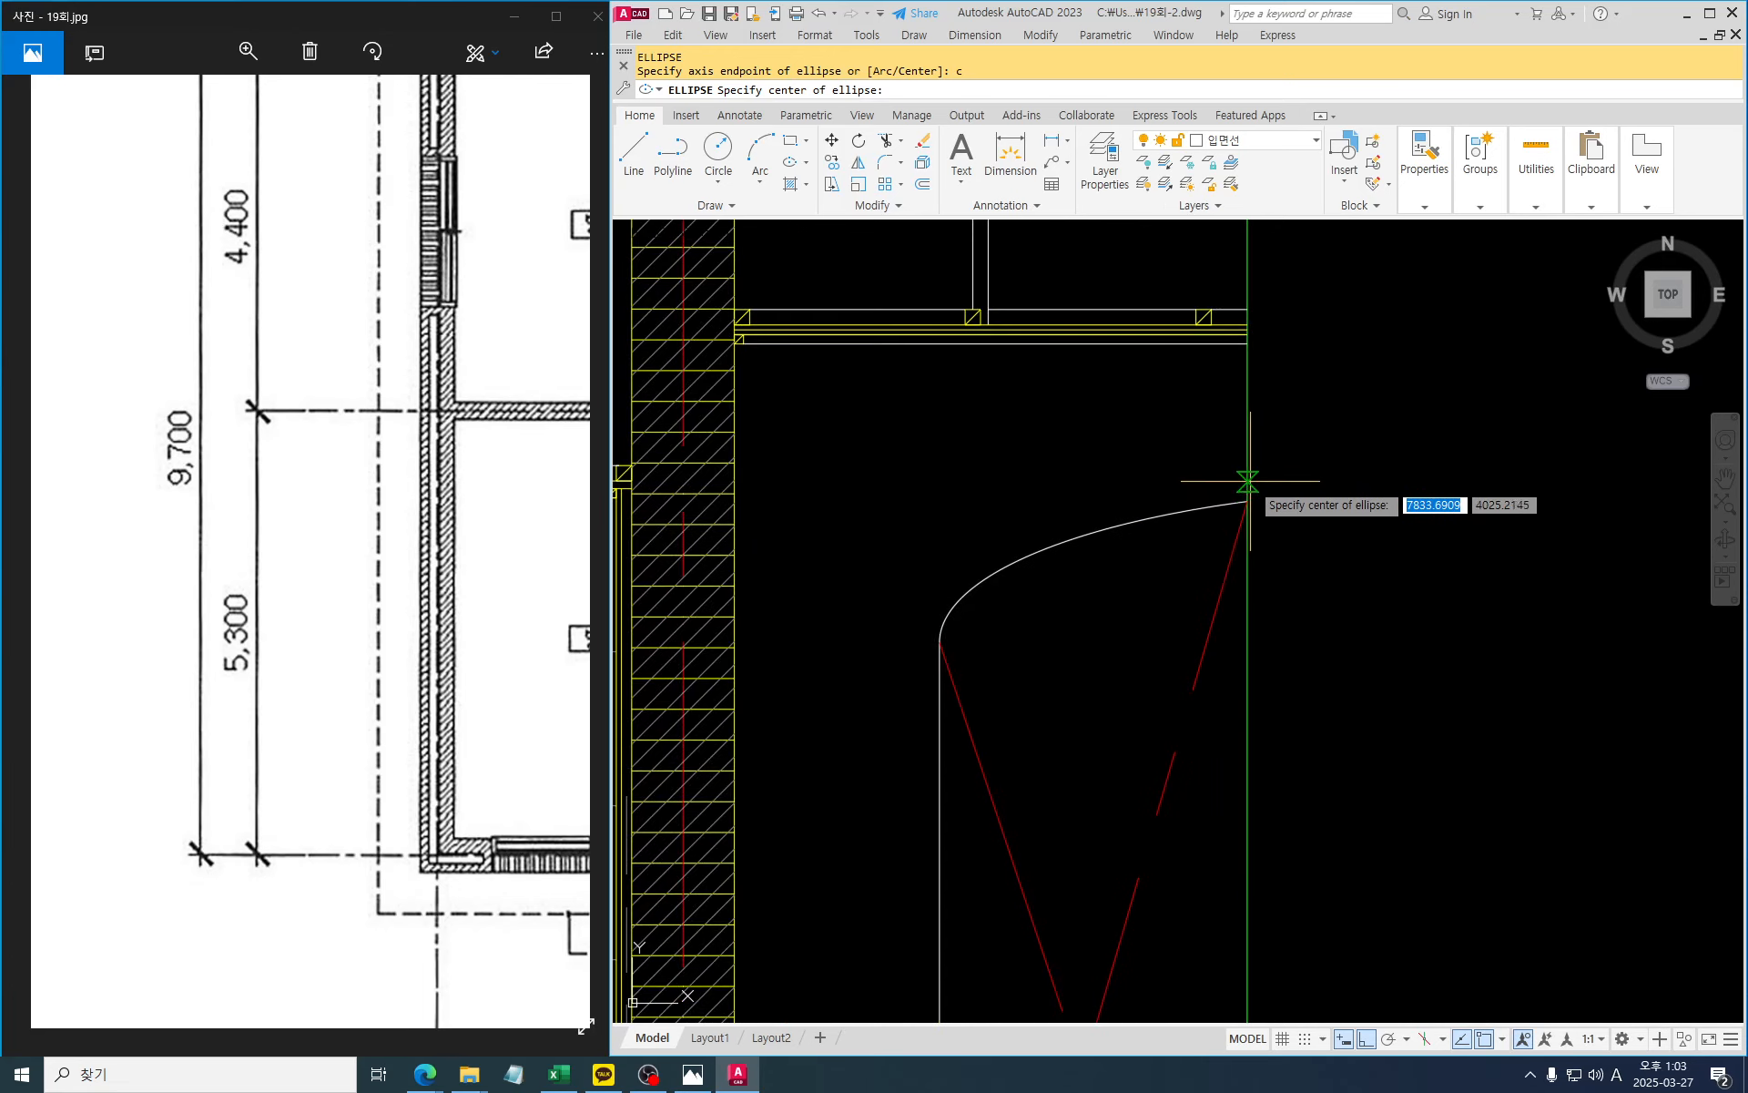
{"action": "left_click", "coordinate": [1248, 399]}
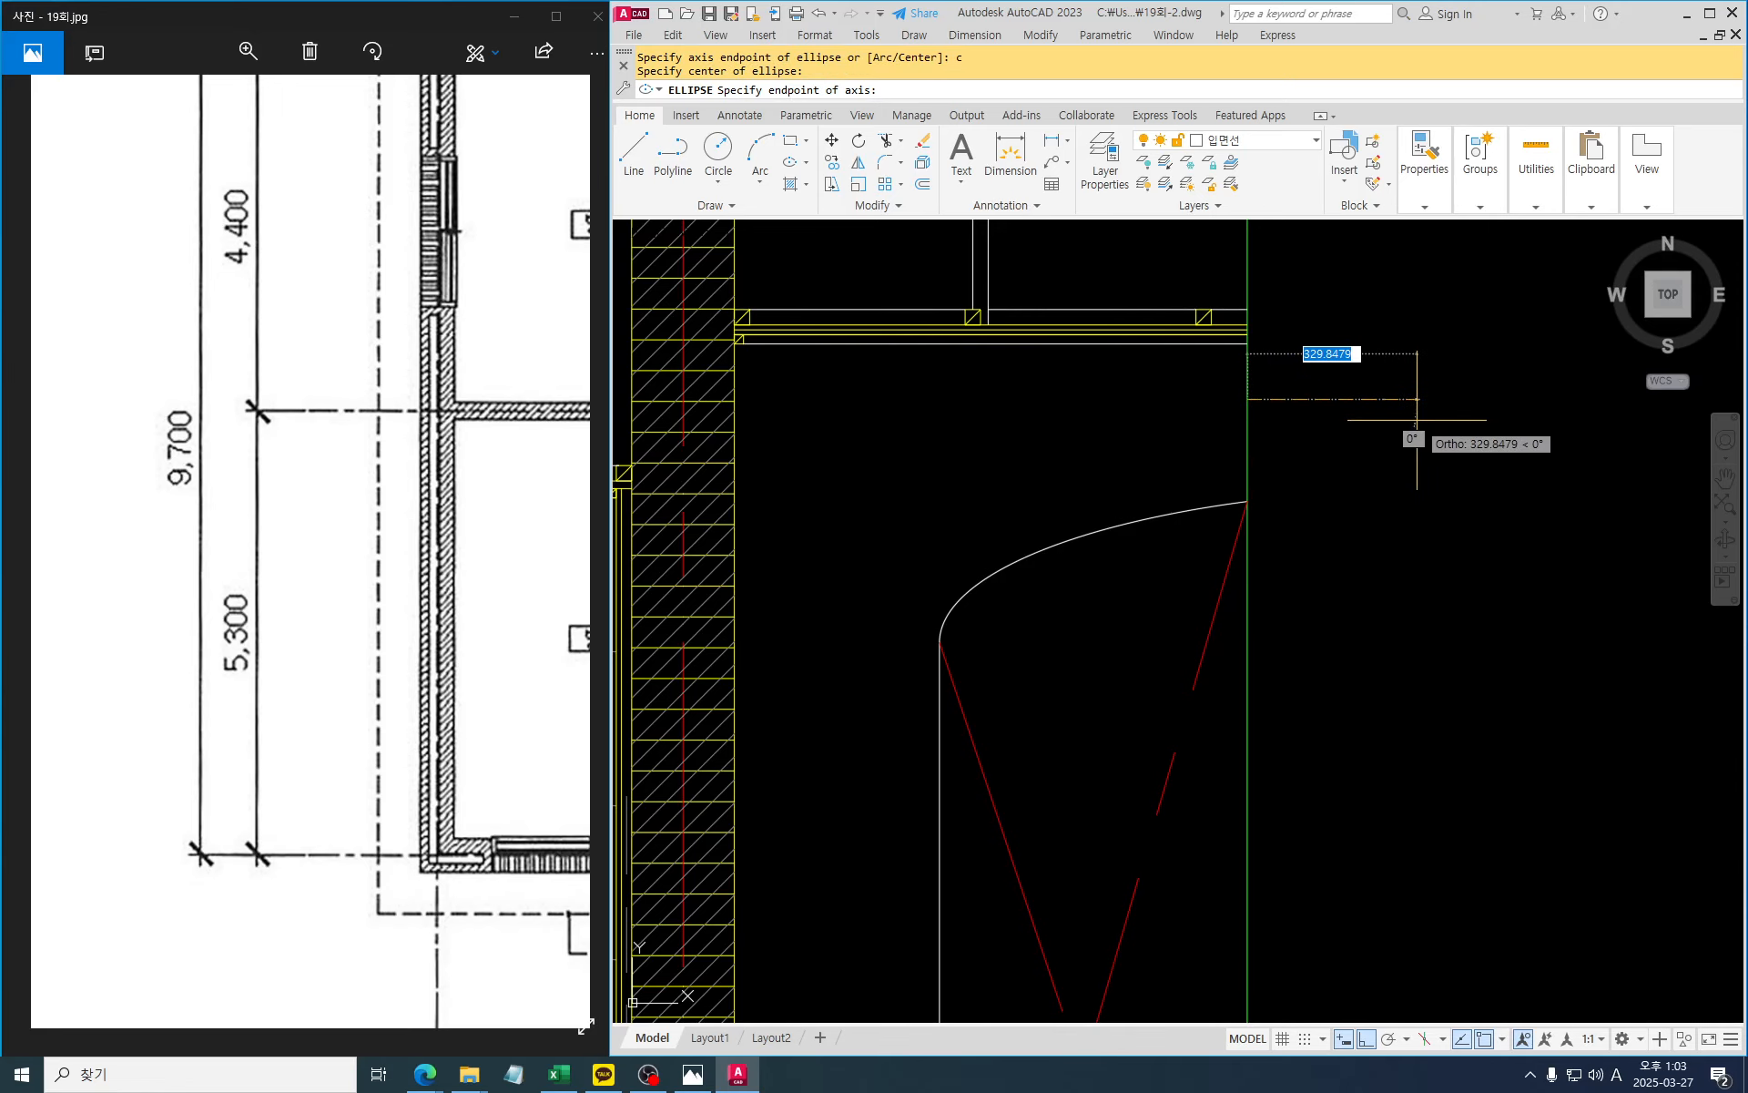
{"action": "type", "text": "30"}
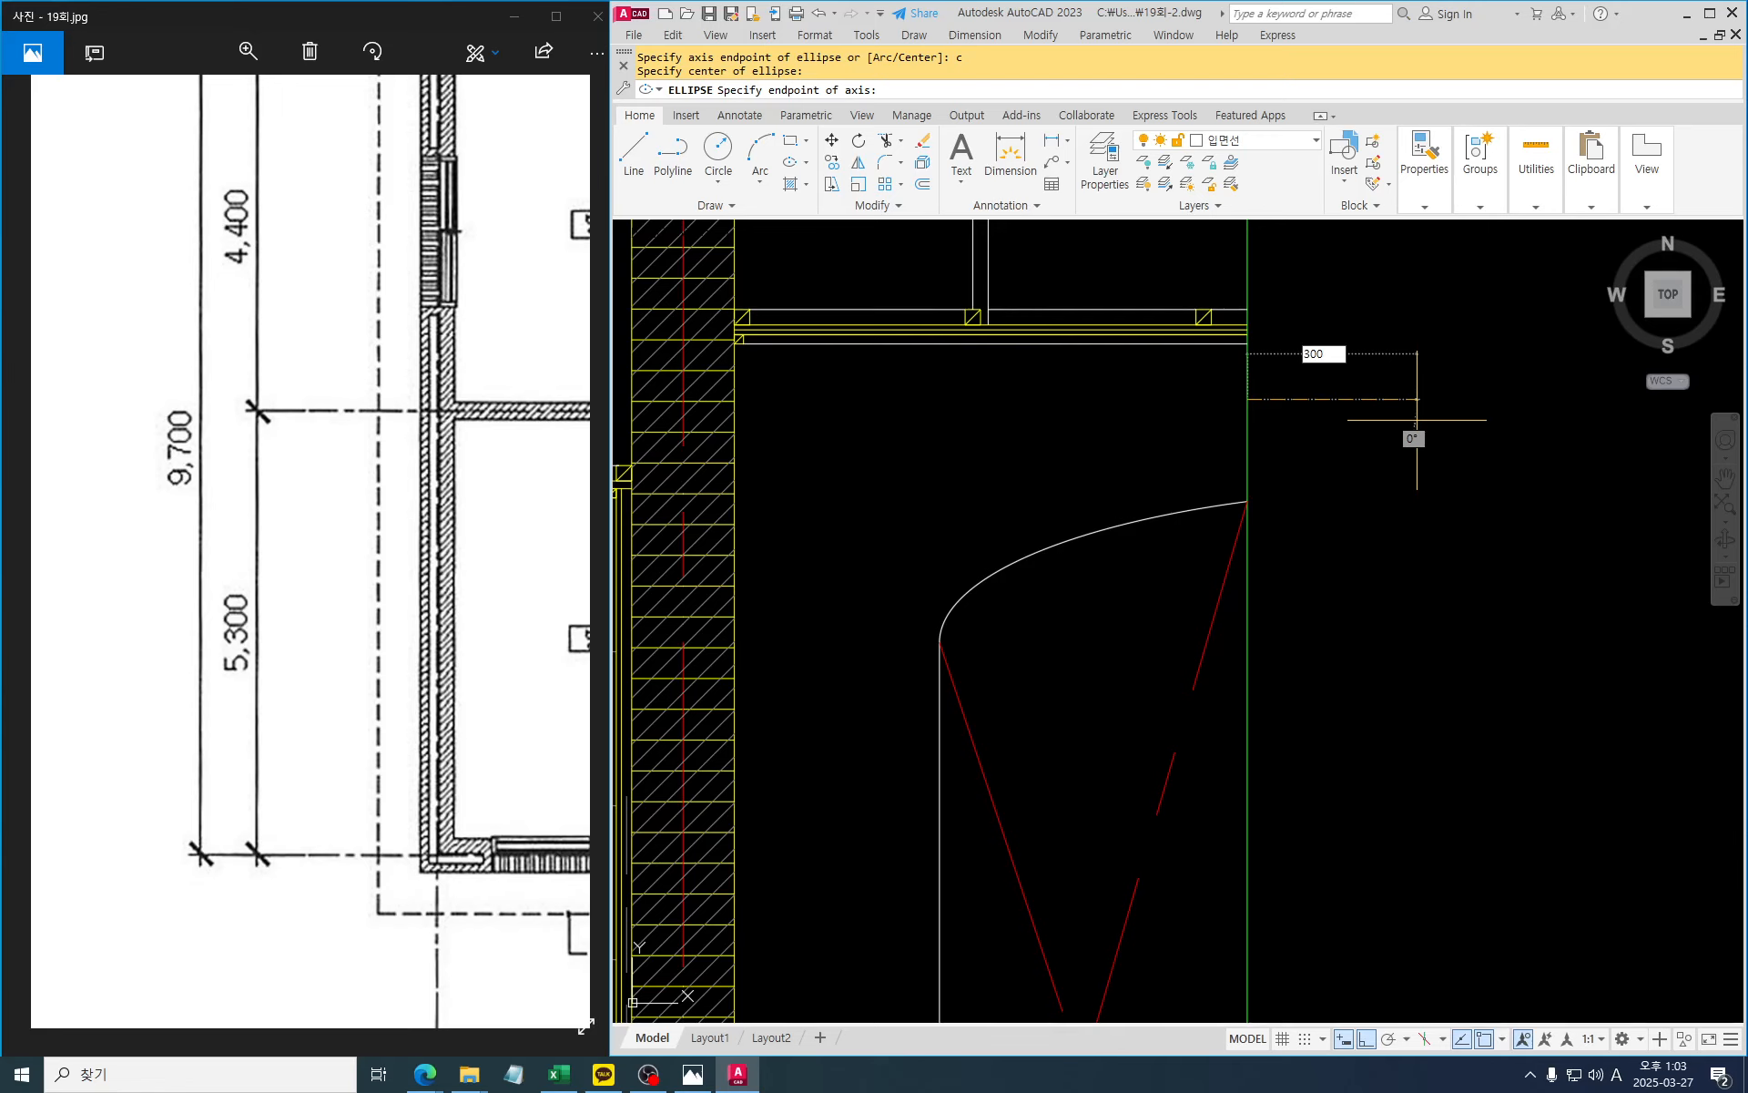
{"action": "type", "text": "0"}
{"action": "key", "text": "Return"}
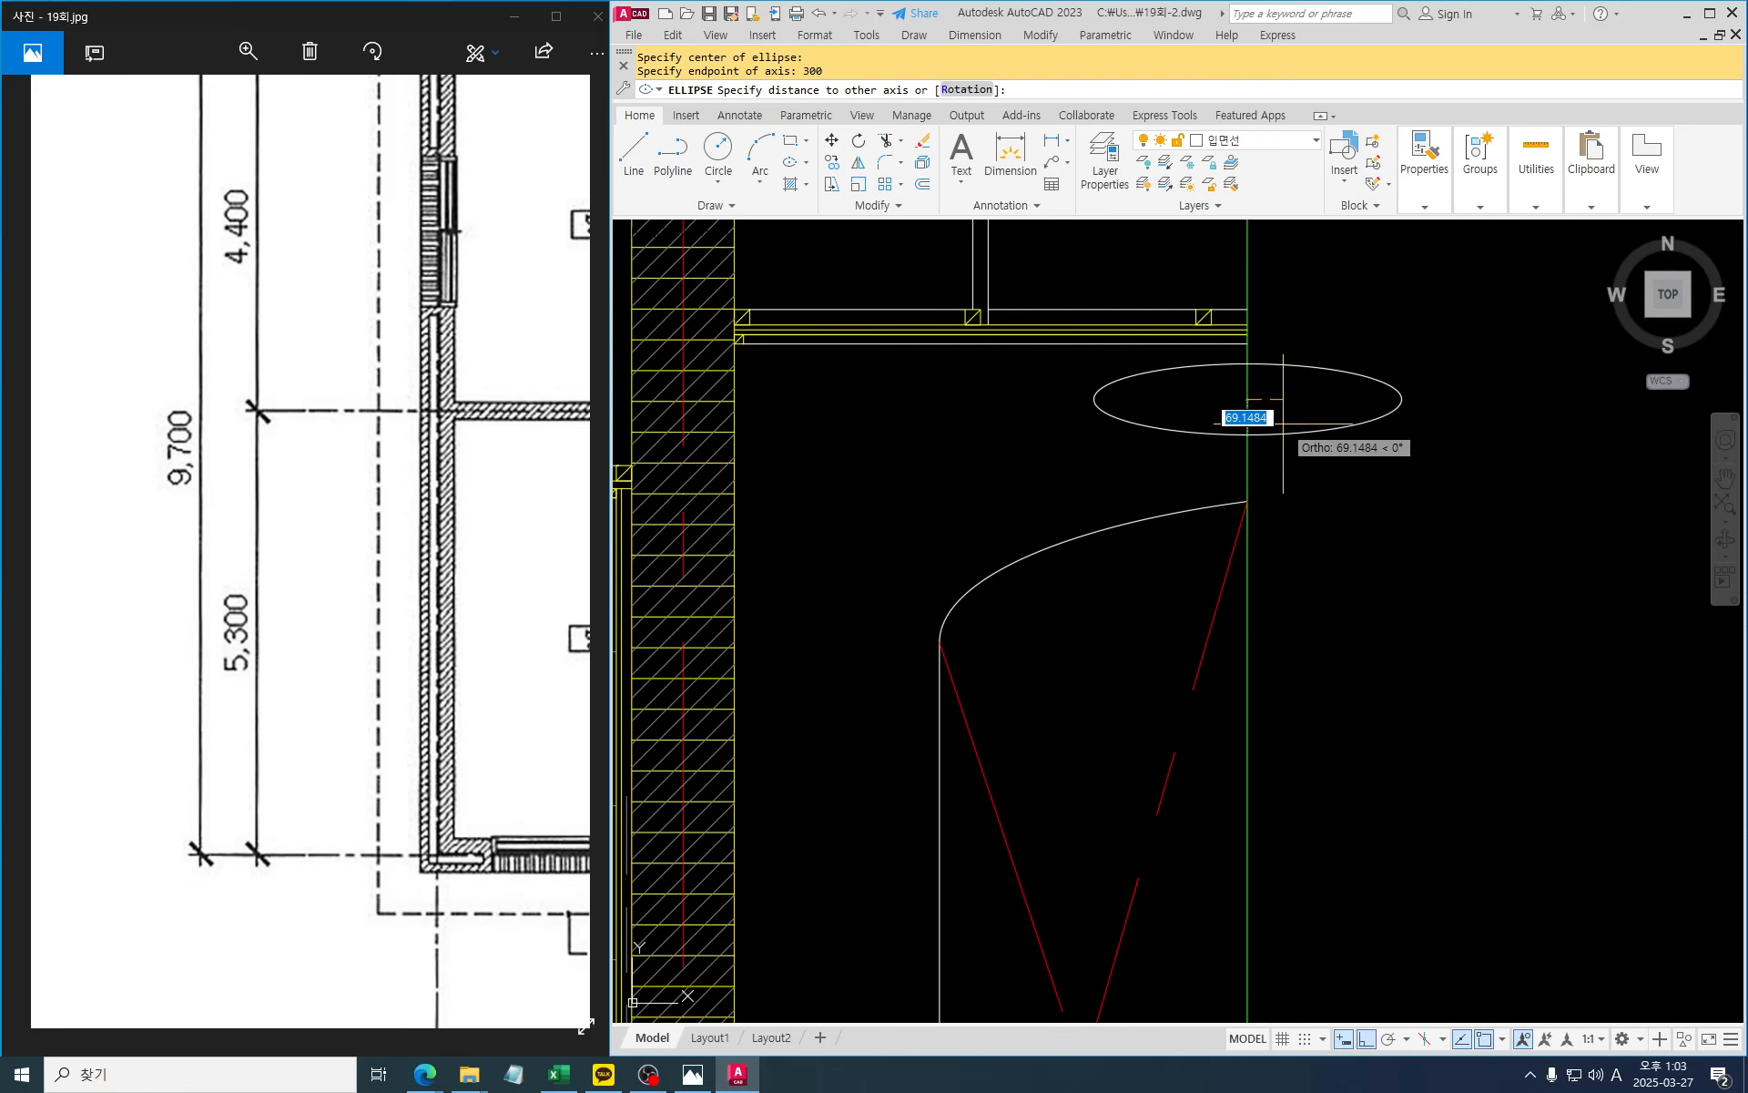
{"action": "type", "text": "80"}
{"action": "key", "text": "Return"}
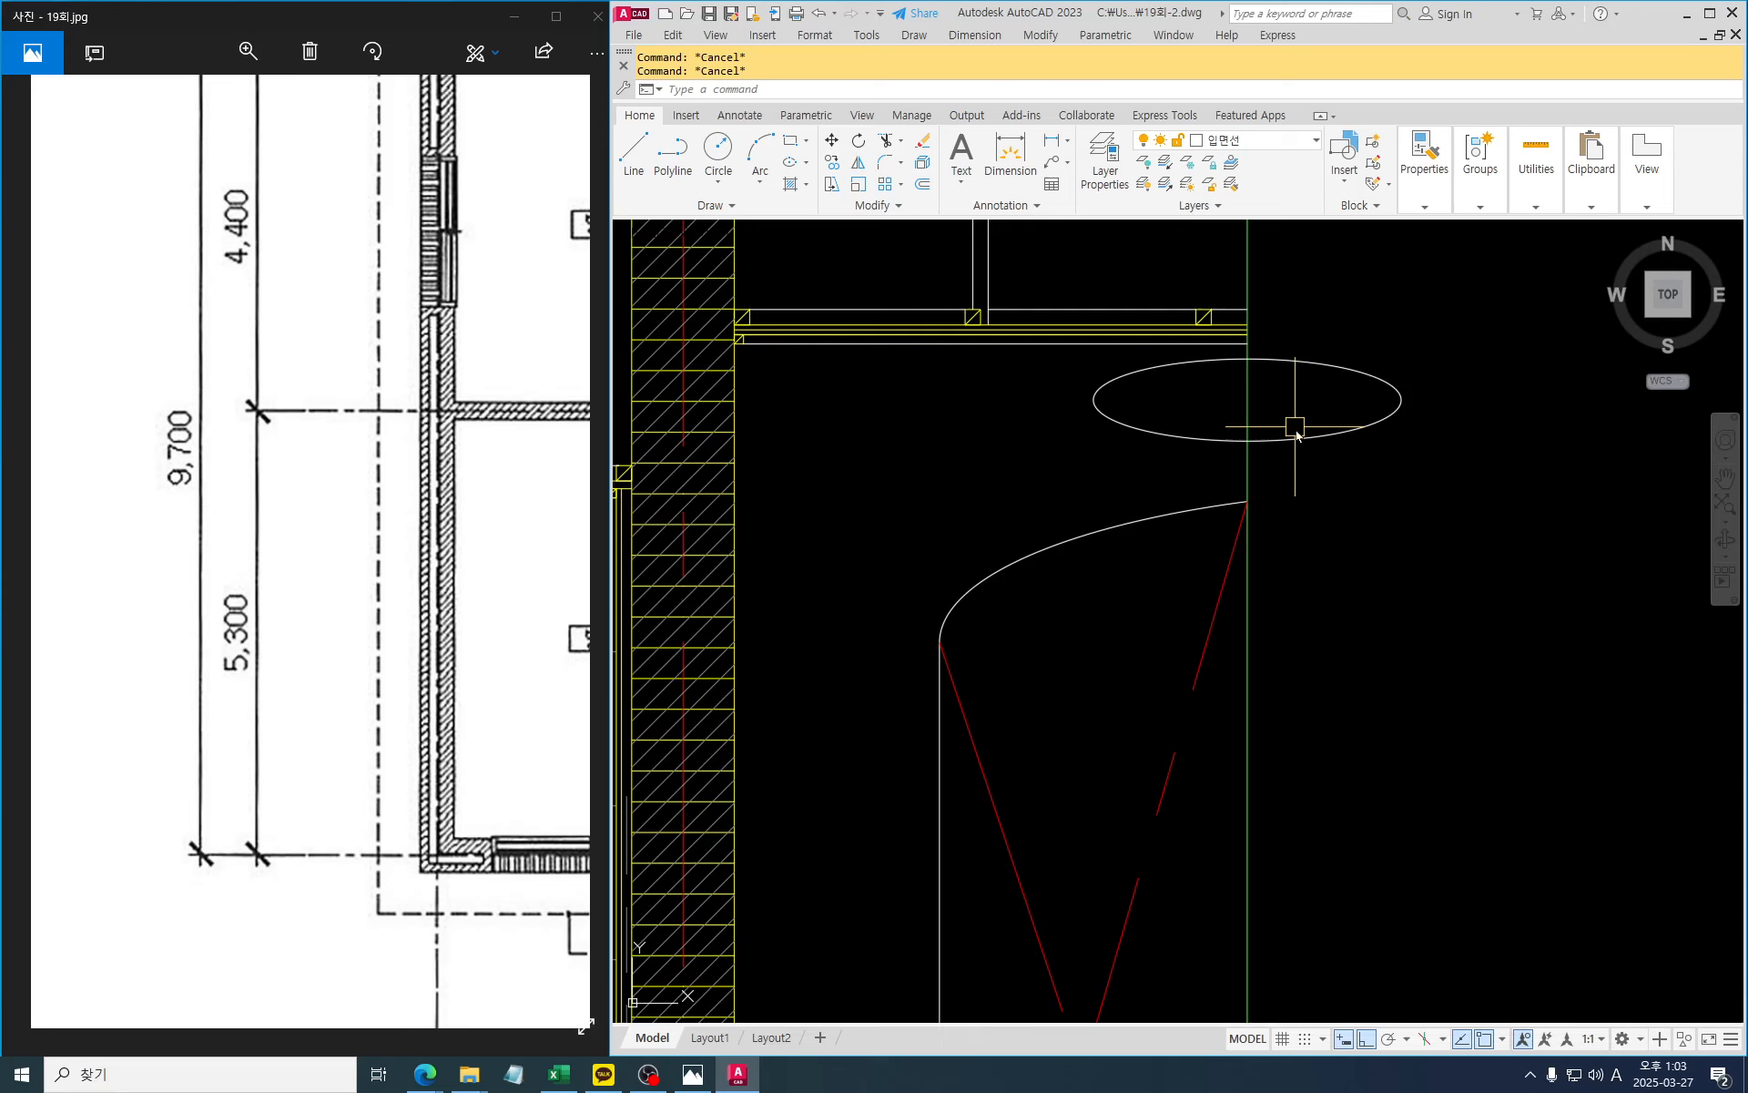
Copy the ellipse straight down from its upper quadrant to its lower quadrant, so the two ellipses touch on the boundary line
{"action": "type", "text": "co"}
{"action": "key", "text": "Return"}
{"action": "left_click", "coordinate": [1346, 483]}
{"action": "left_click", "coordinate": [1283, 402]}
{"action": "key", "text": "Return"}
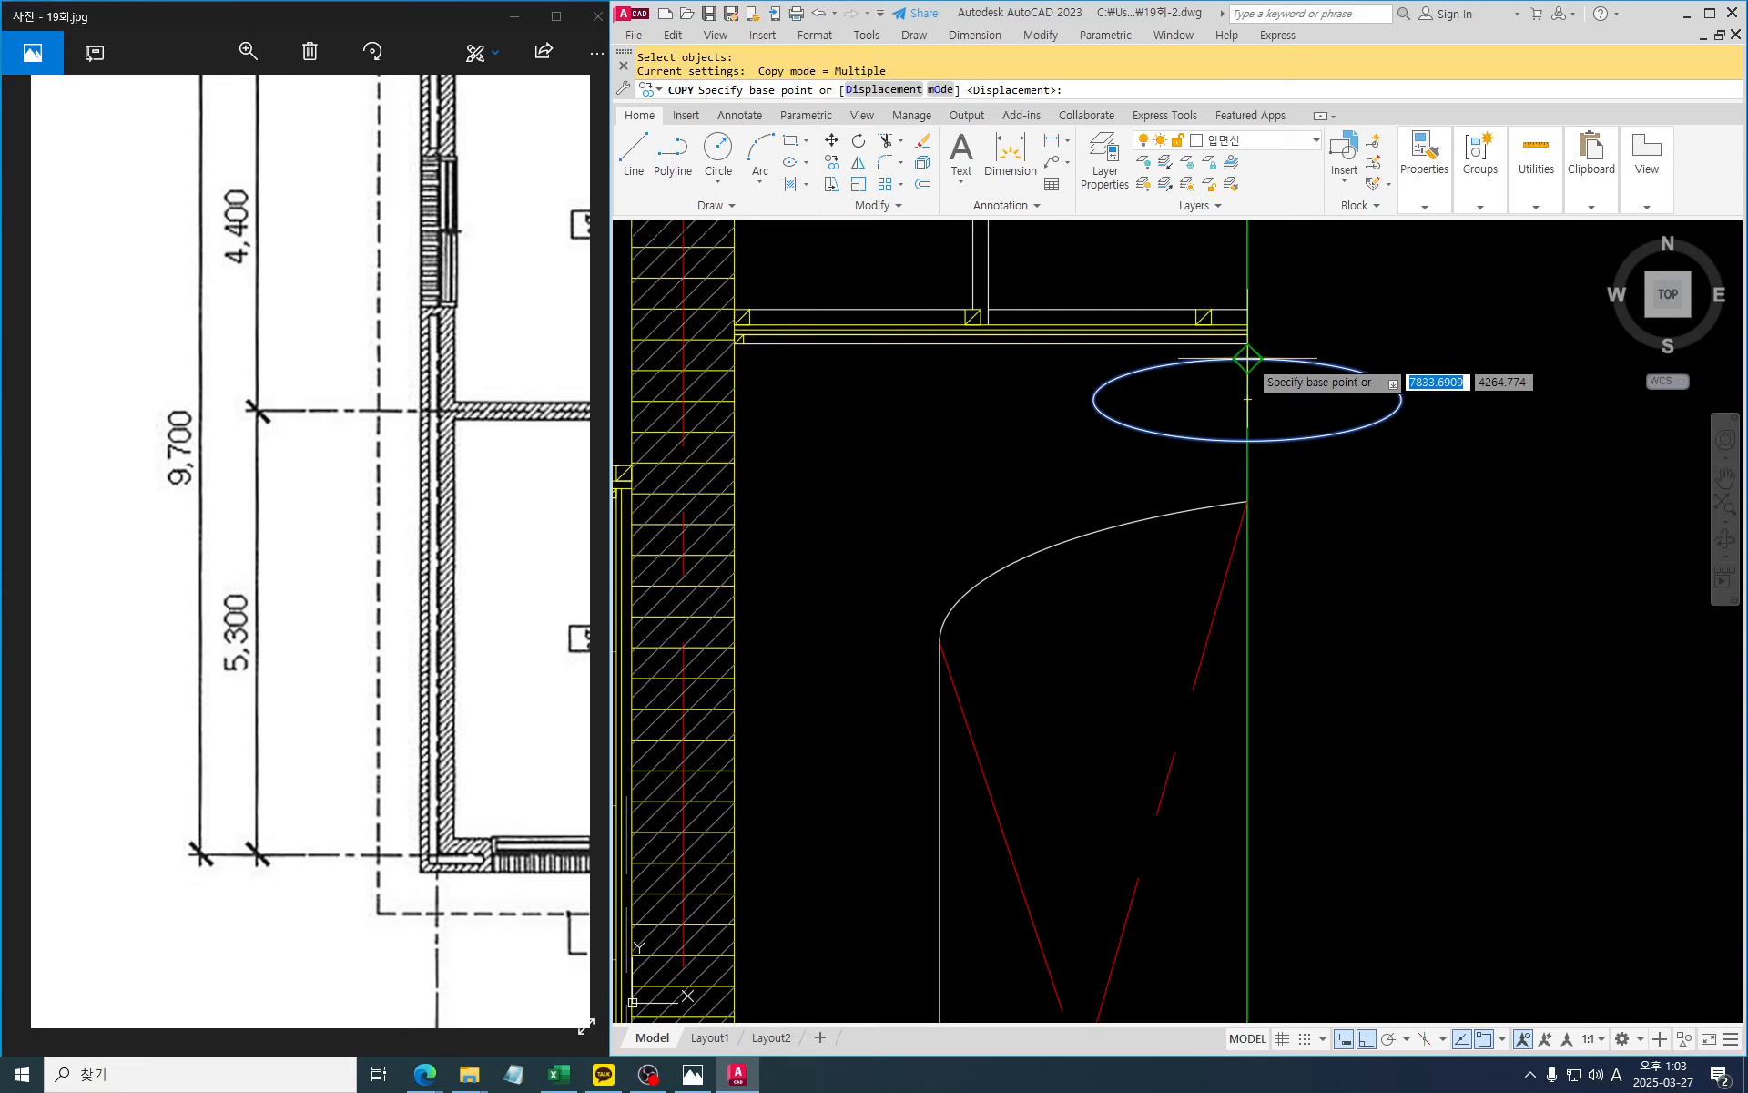
{"action": "left_click", "coordinate": [1247, 359]}
{"action": "left_click", "coordinate": [1248, 440]}
{"action": "key", "text": "Escape"}
Match the properties of both ellipses to the green boundary line
{"action": "type", "text": "ma"}
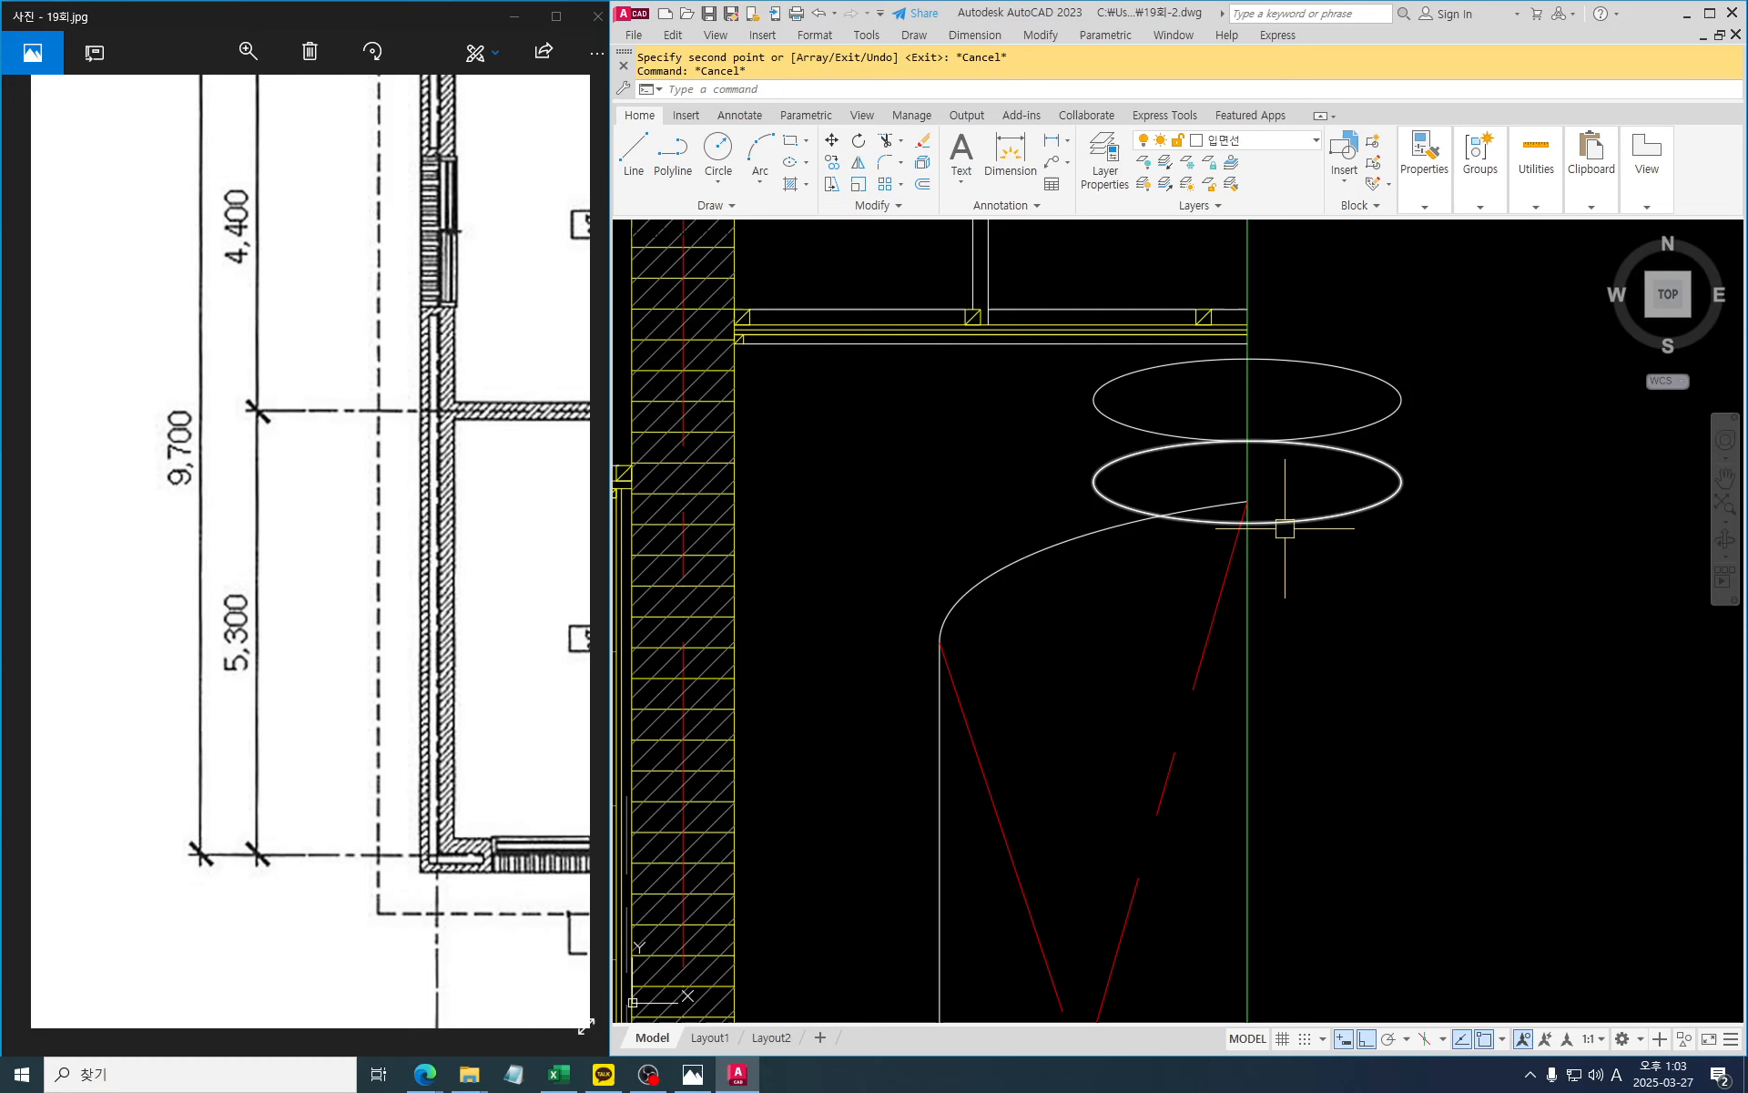
{"action": "key", "text": "Return"}
{"action": "left_click", "coordinate": [1249, 594]}
{"action": "left_click", "coordinate": [1425, 573]}
{"action": "left_click", "coordinate": [1311, 380]}
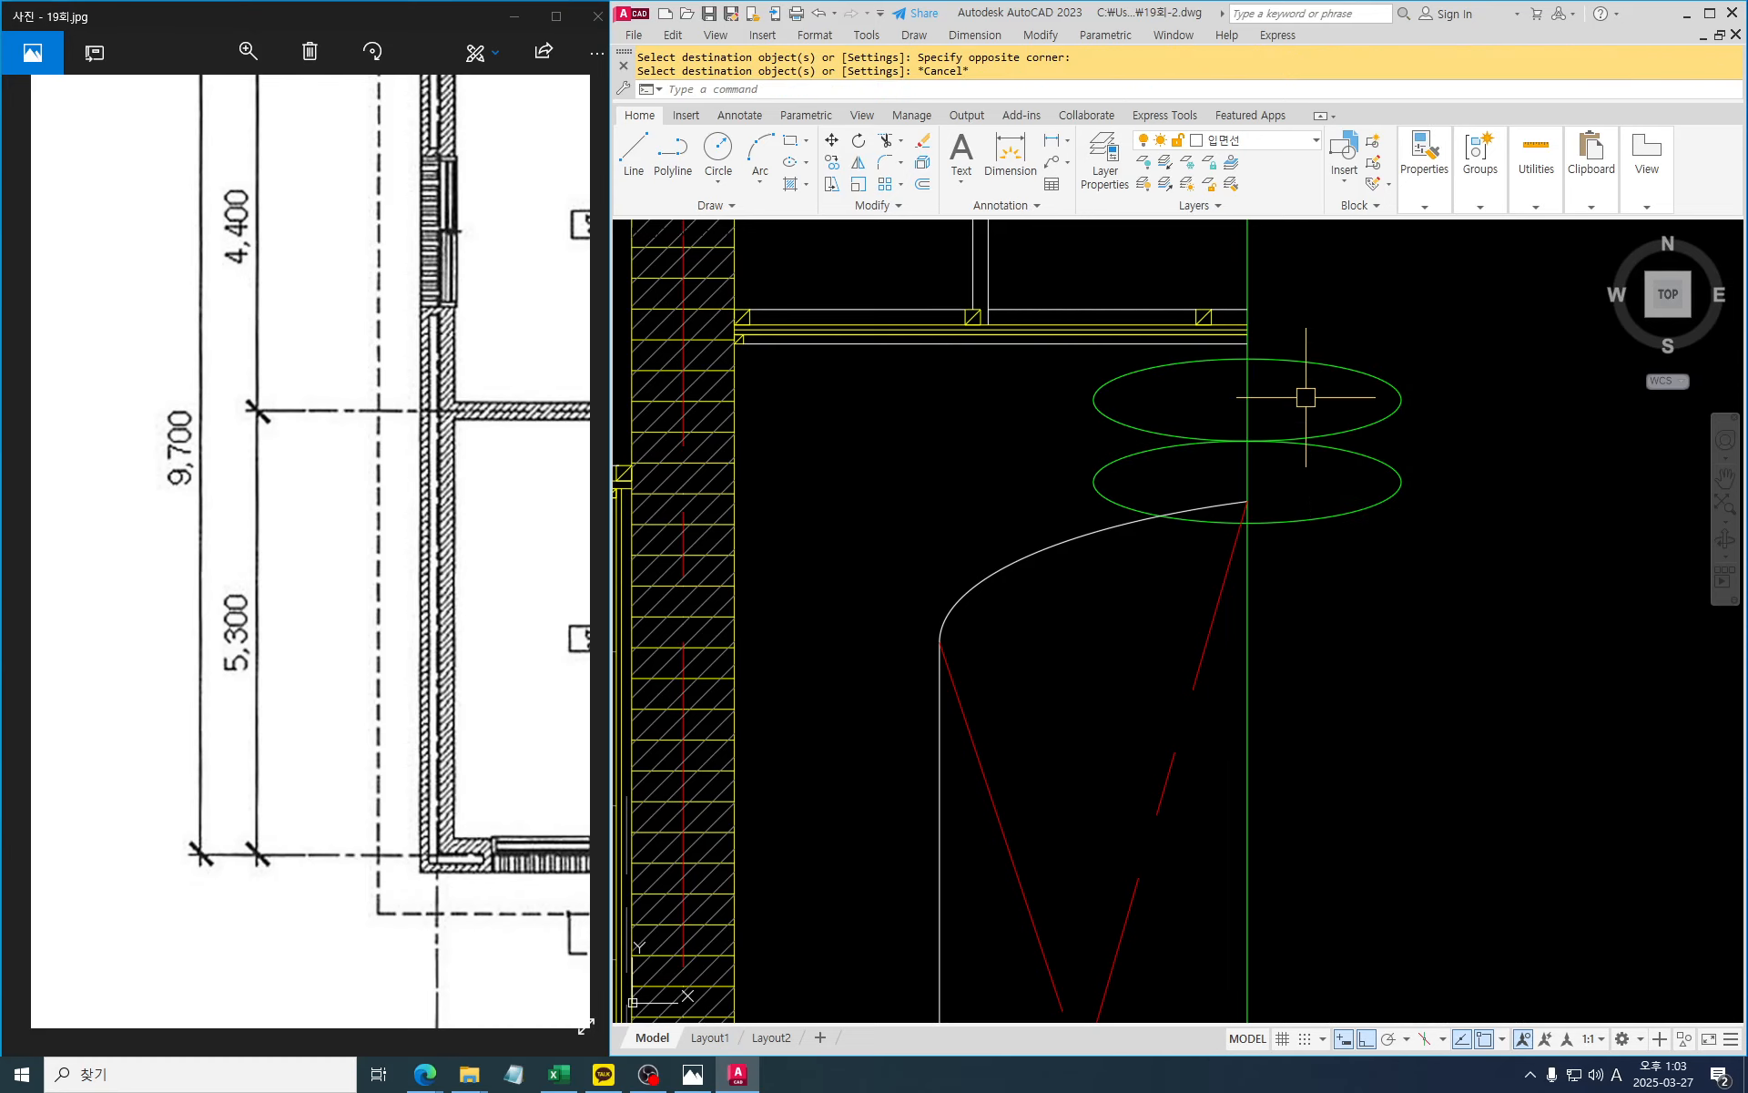
{"action": "key", "text": "Return"}
Trim the ellipses' opposite halves, the boundary line between them and the arch and diagonal ends inside, leaving an S-shaped break symbol
{"action": "type", "text": "tr"}
{"action": "key", "text": "Return"}
{"action": "left_click", "coordinate": [1279, 389]}
{"action": "left_click", "coordinate": [1053, 383]}
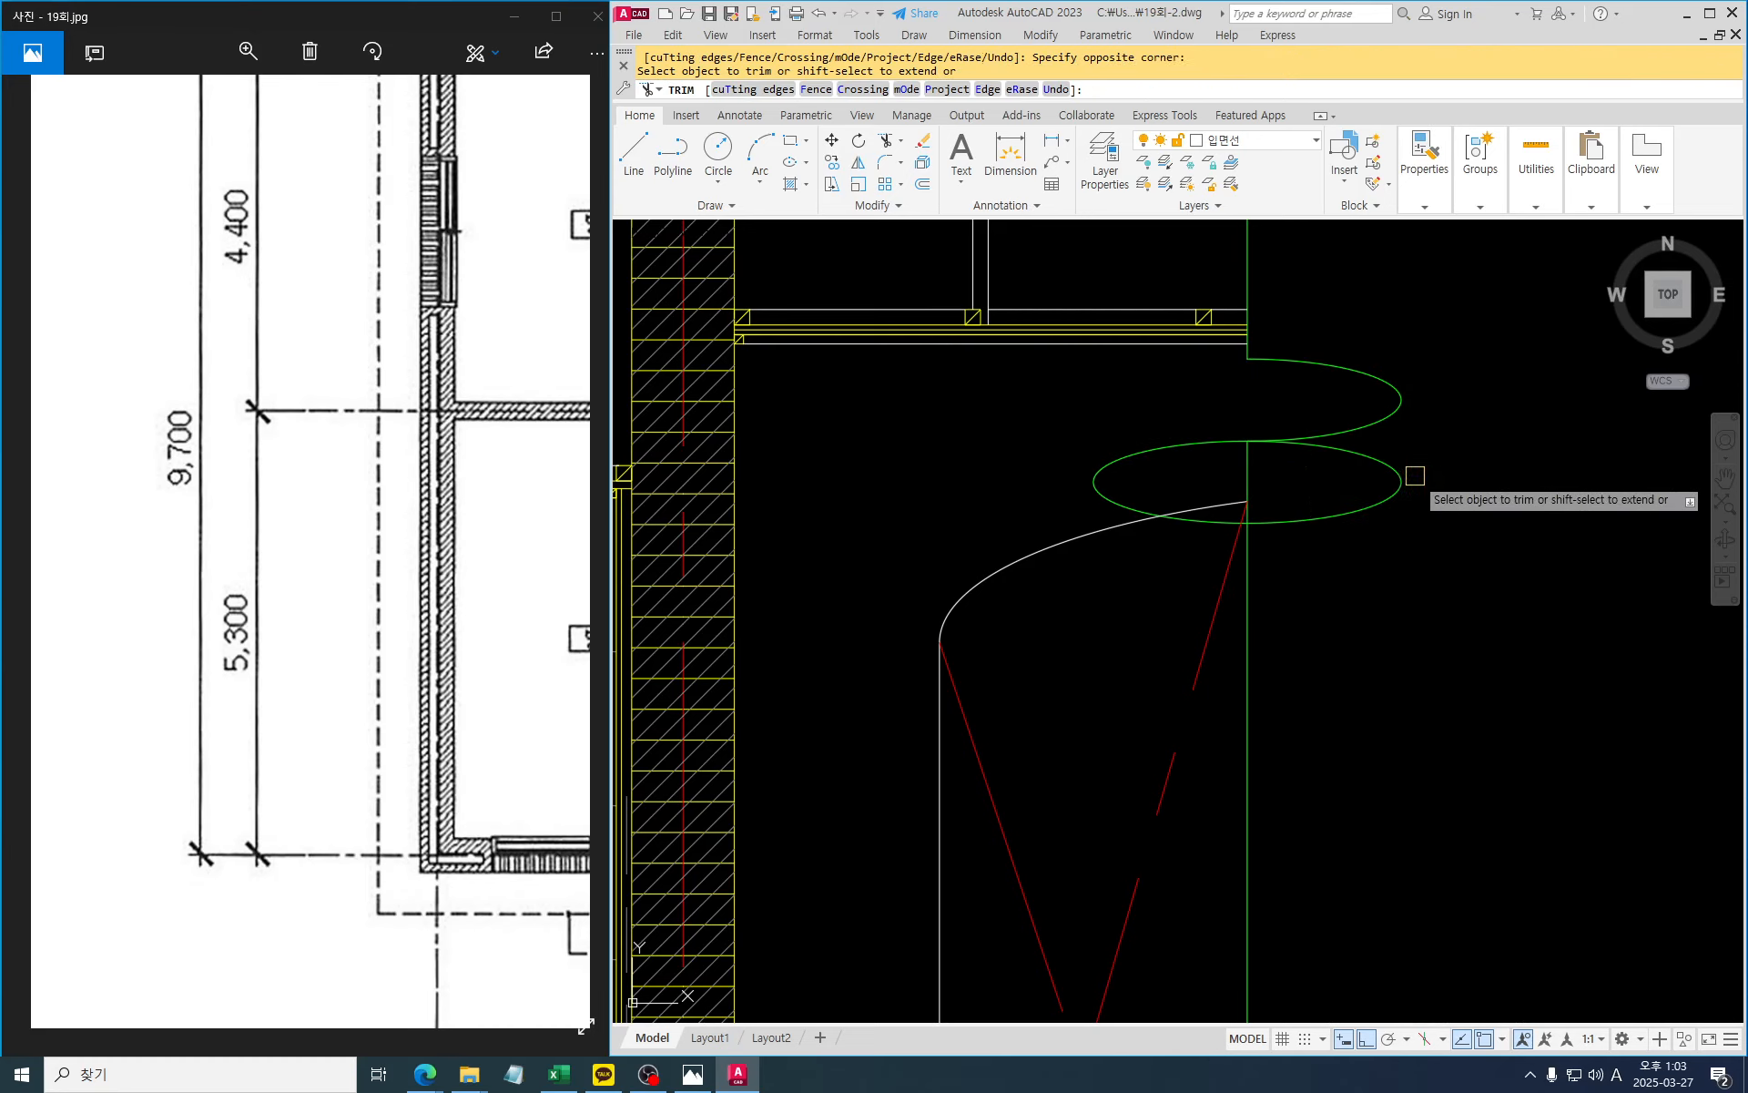
{"action": "left_click", "coordinate": [1470, 493]}
{"action": "left_click", "coordinate": [1213, 474]}
{"action": "left_click", "coordinate": [1244, 513]}
{"action": "left_click", "coordinate": [1253, 509]}
{"action": "left_click", "coordinate": [1253, 509]}
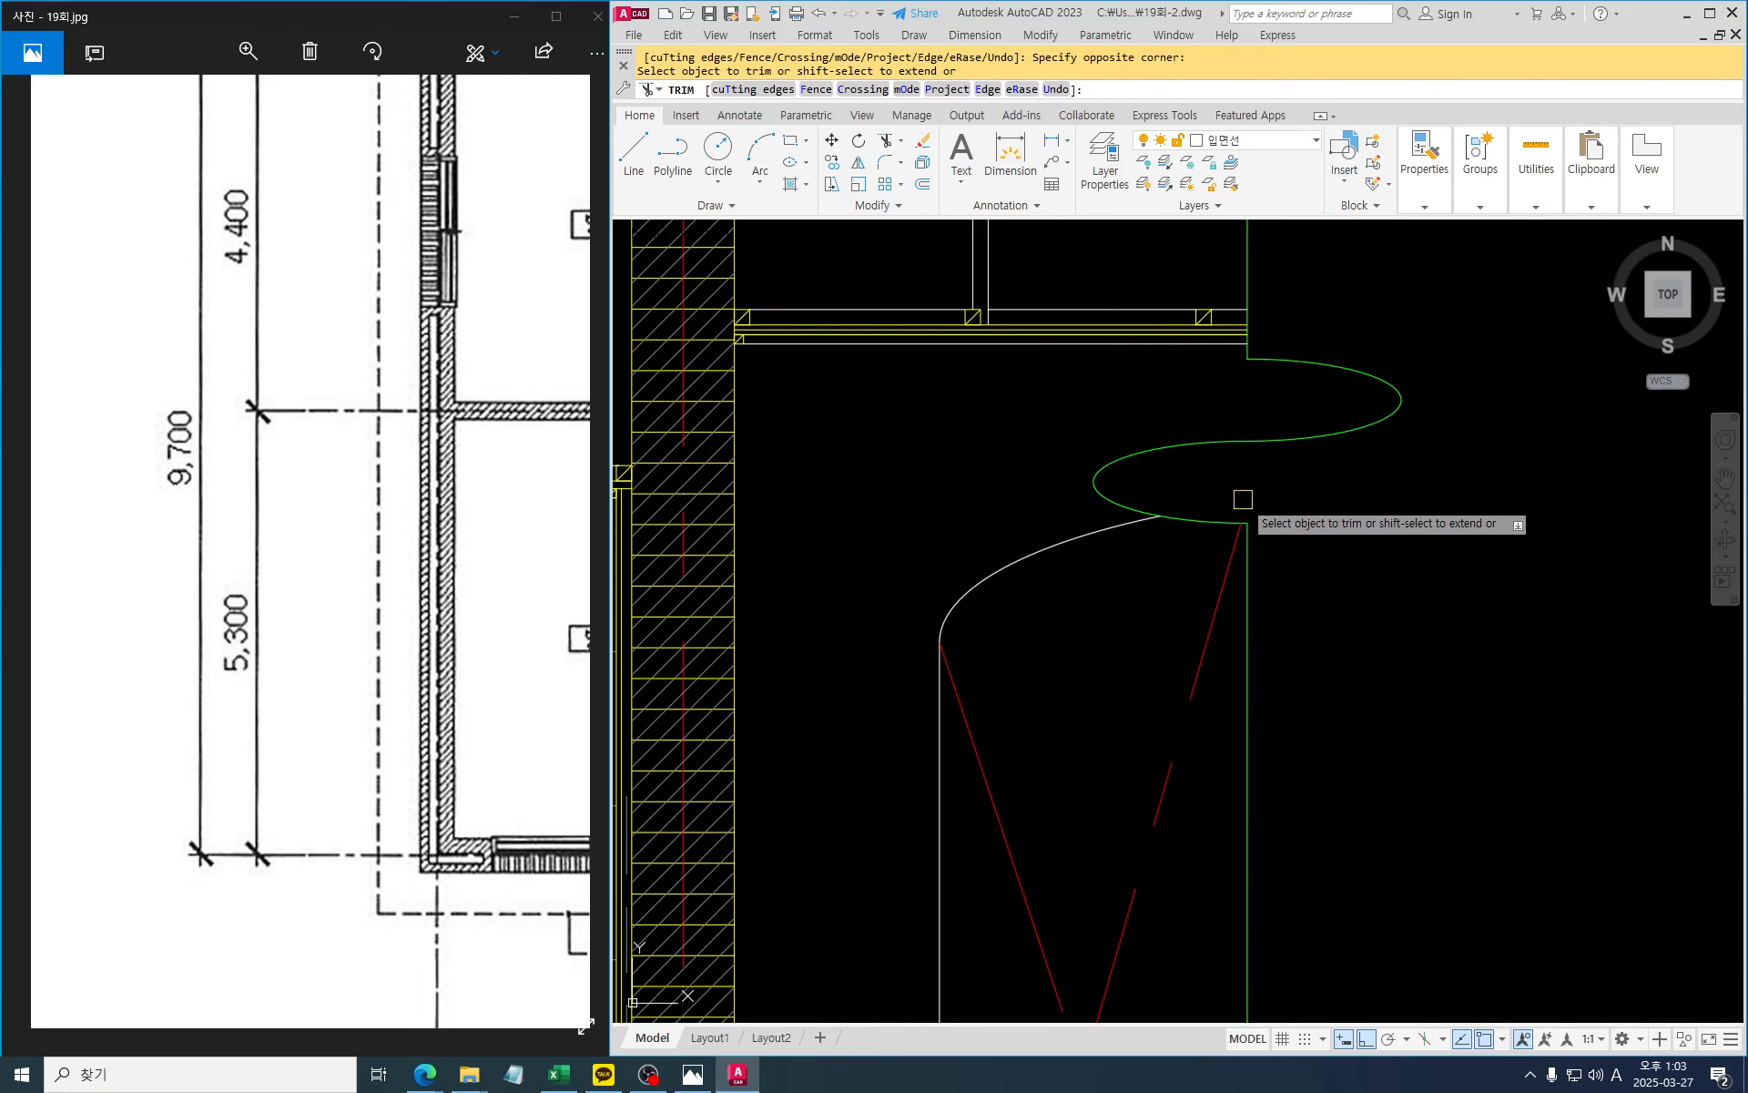
{"action": "key", "text": "Escape"}
{"action": "scroll", "coordinate": [1370, 513], "scroll_direction": "down", "scroll_amount": 5}
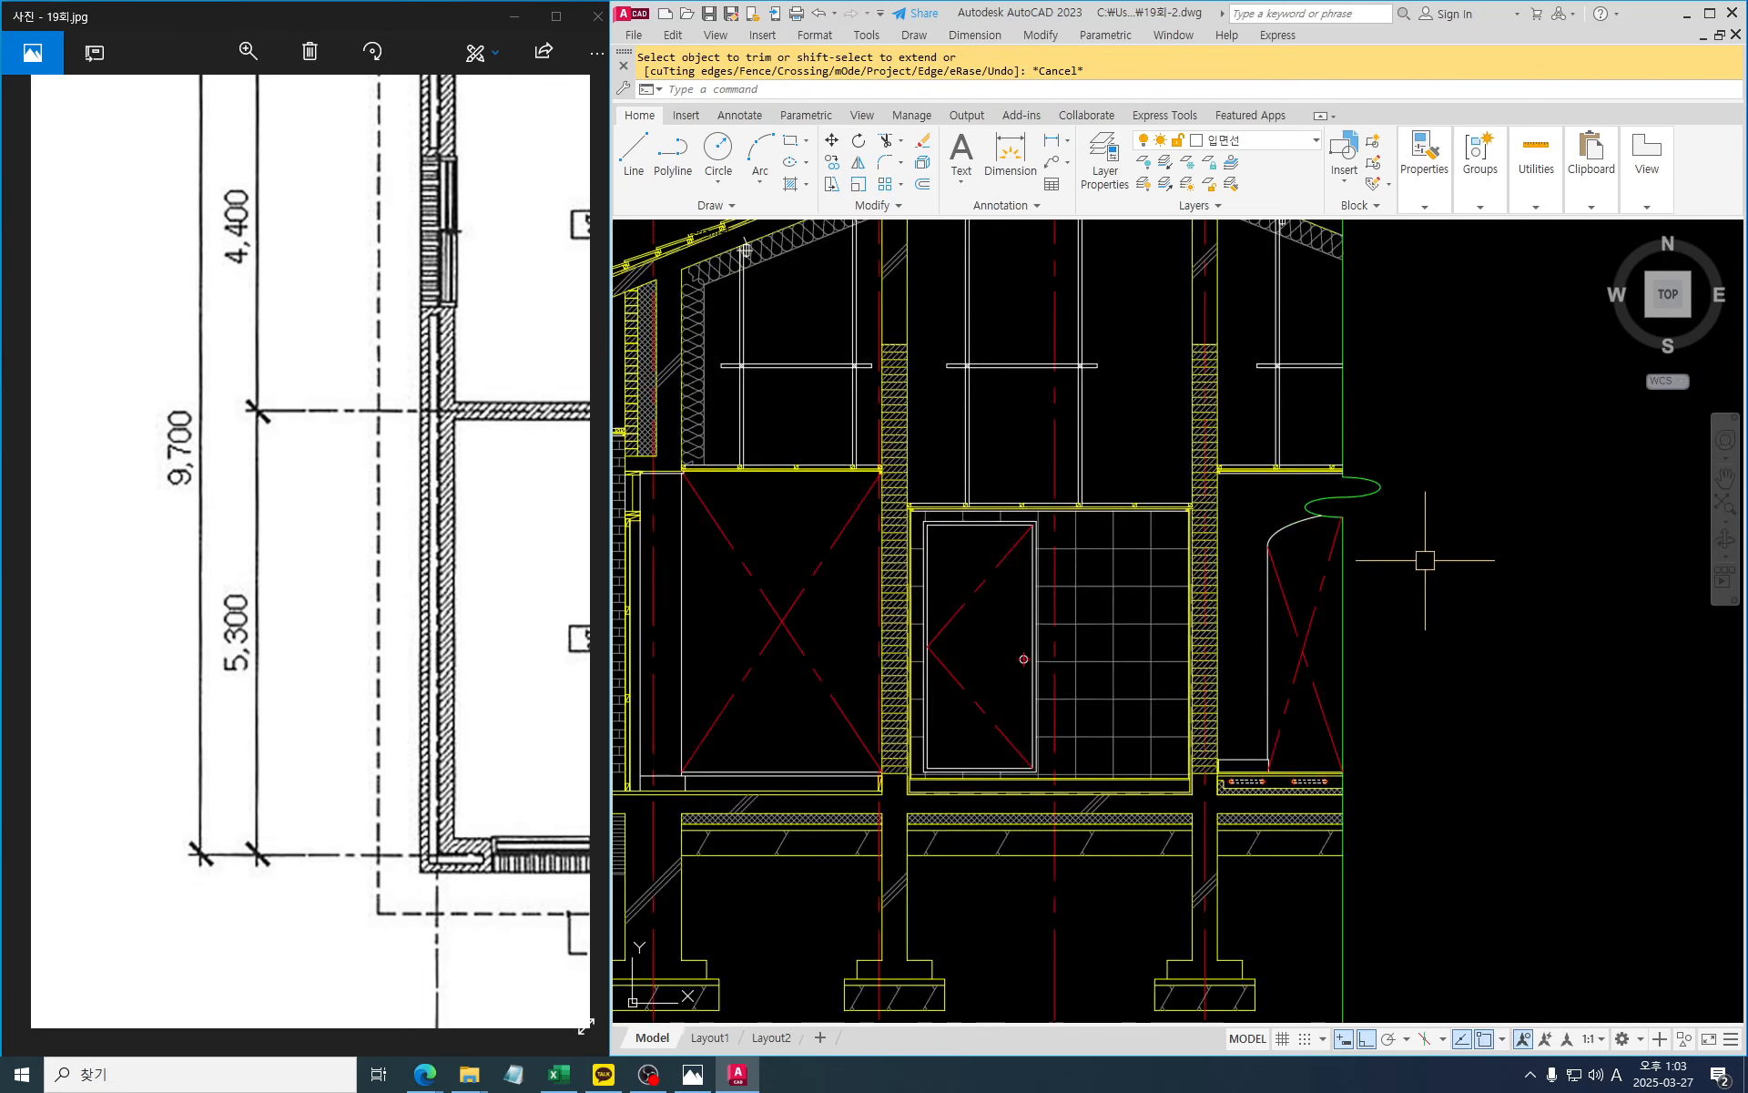
{"action": "middle_click_drag", "start_coordinate": [1393, 617], "coordinate": [1568, 641]}
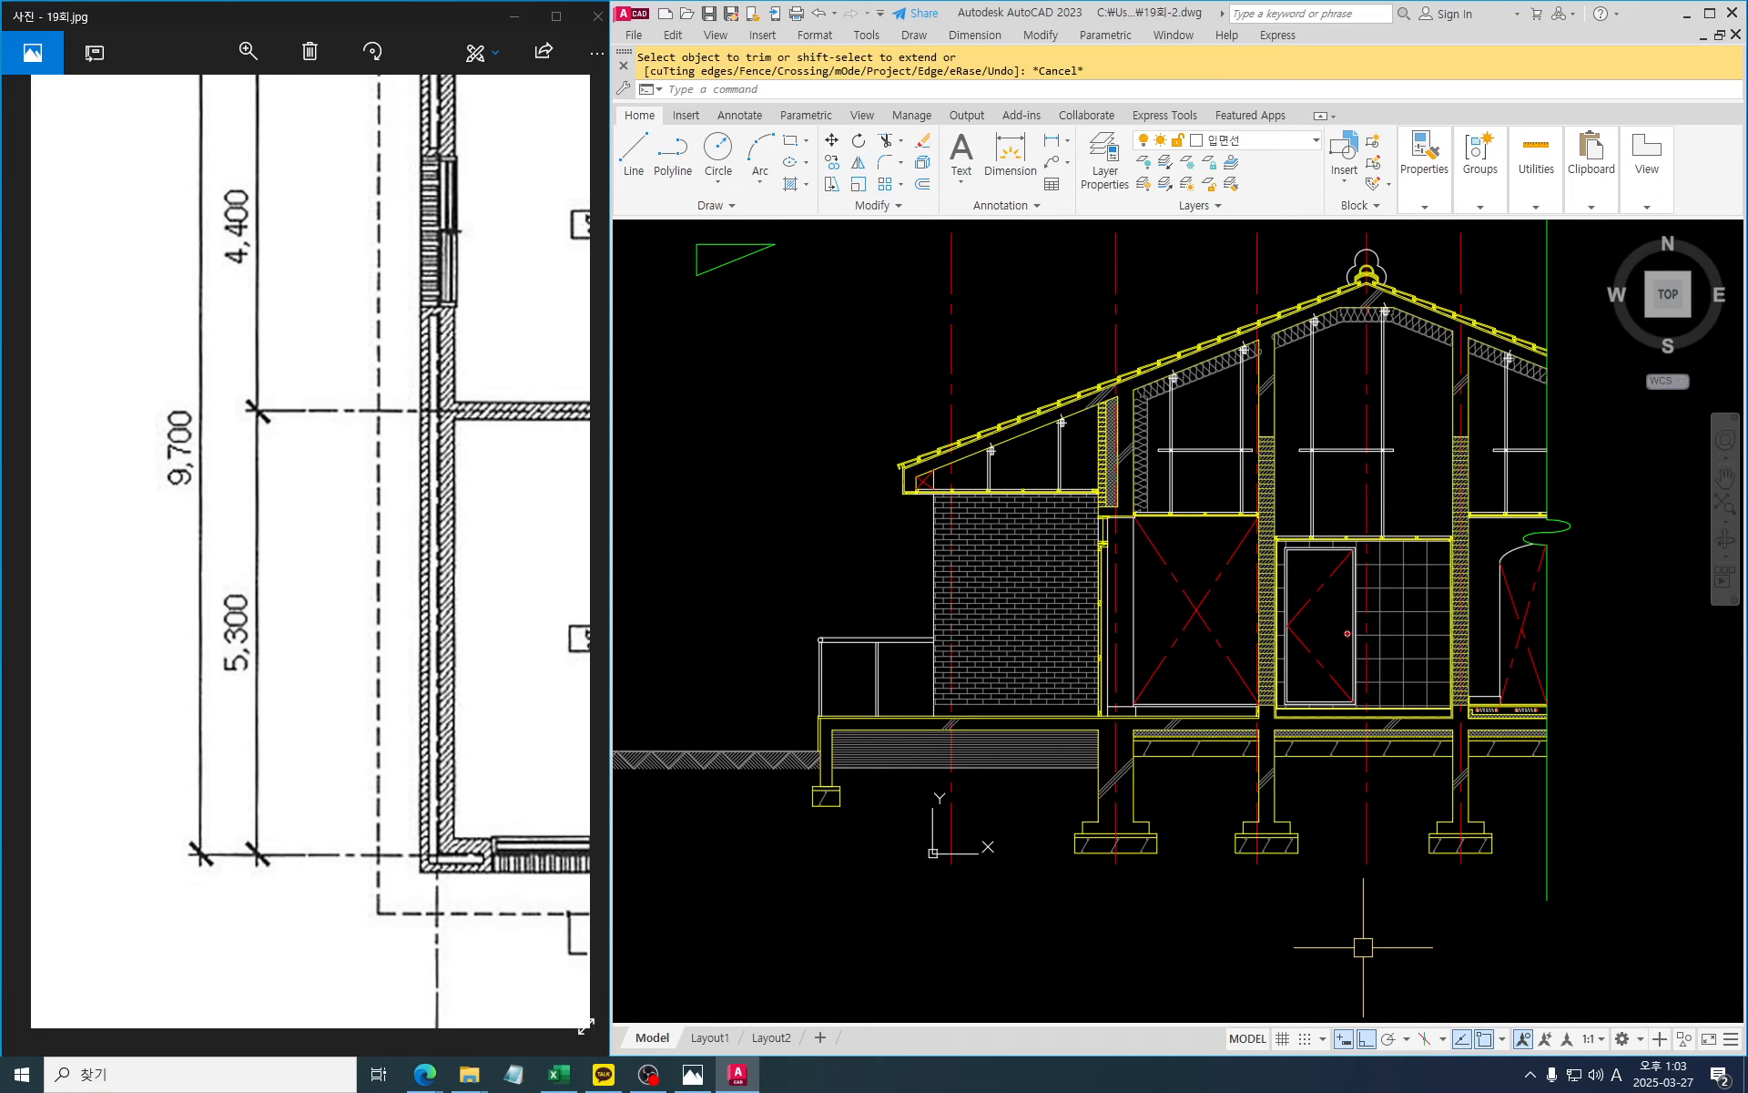
{"action": "mouse_move", "coordinate": [1366, 819]}
{"action": "middle_mouse_down"}
{"action": "mouse_move", "coordinate": [1418, 860]}
{"action": "mouse_move", "coordinate": [1454, 860]}
{"action": "middle_mouse_up"}
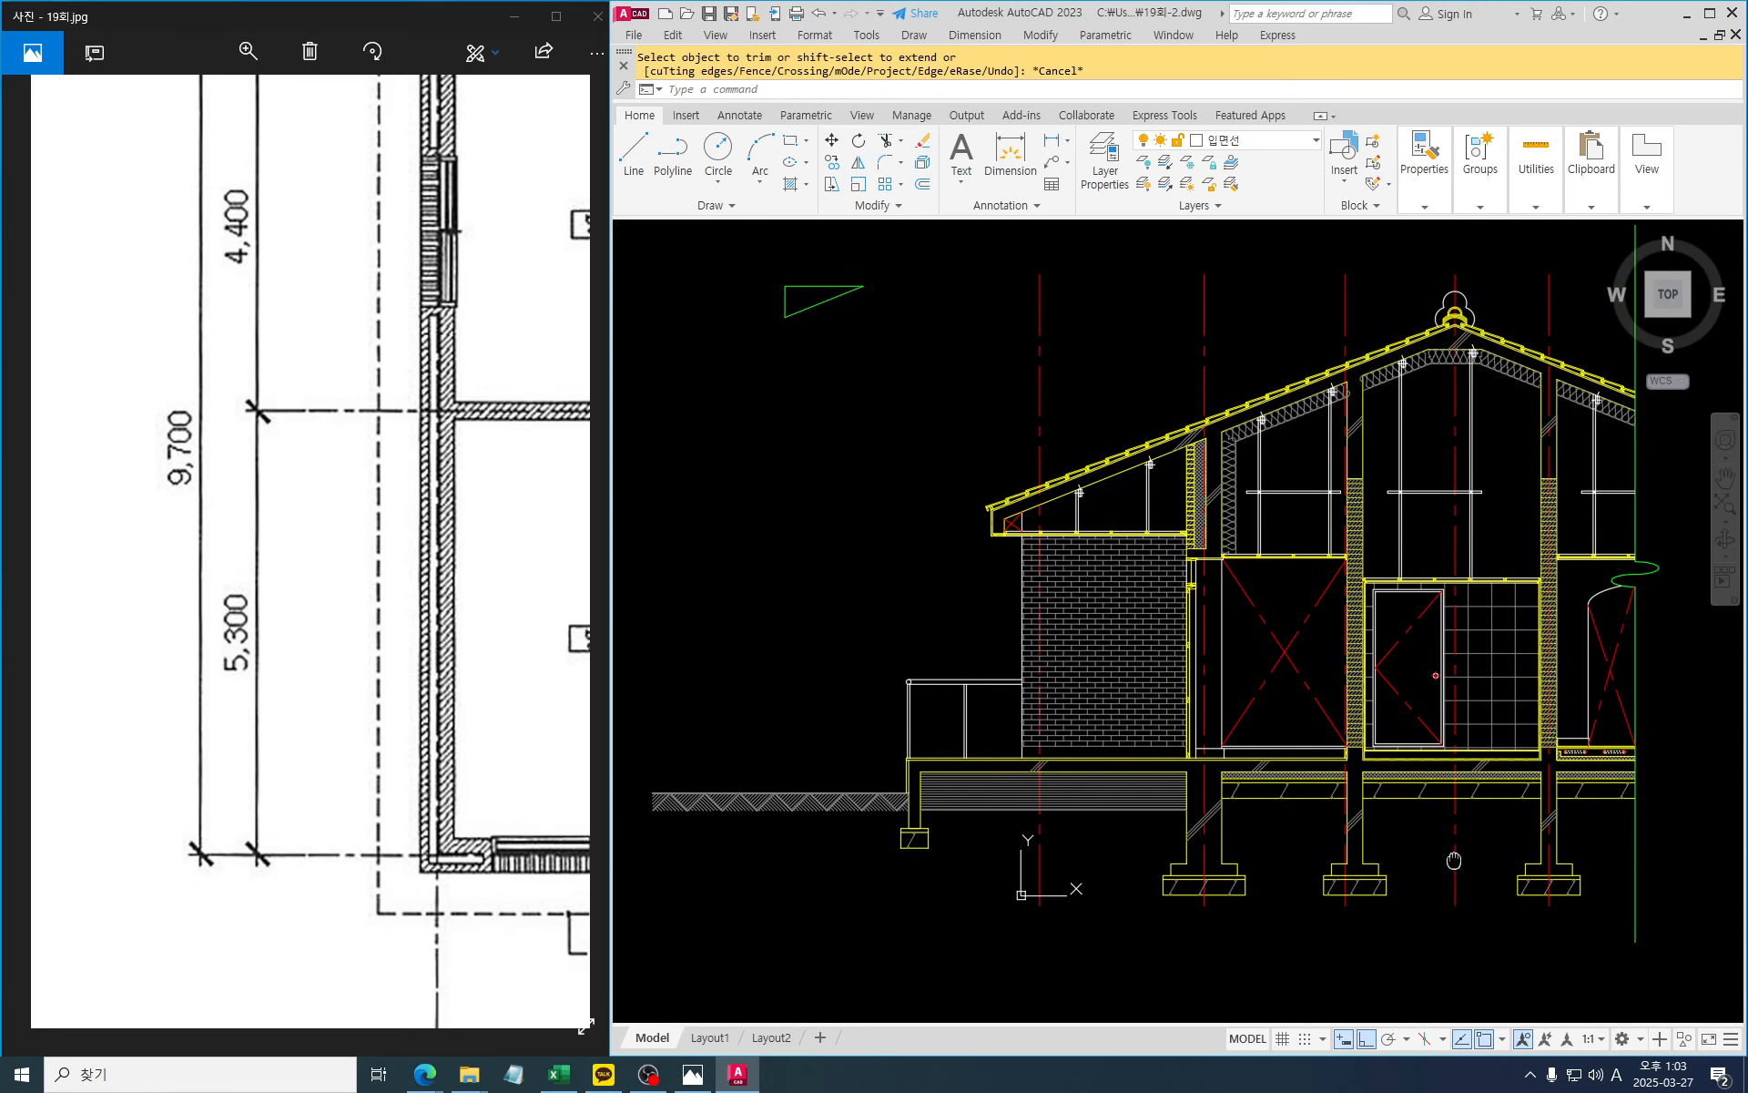